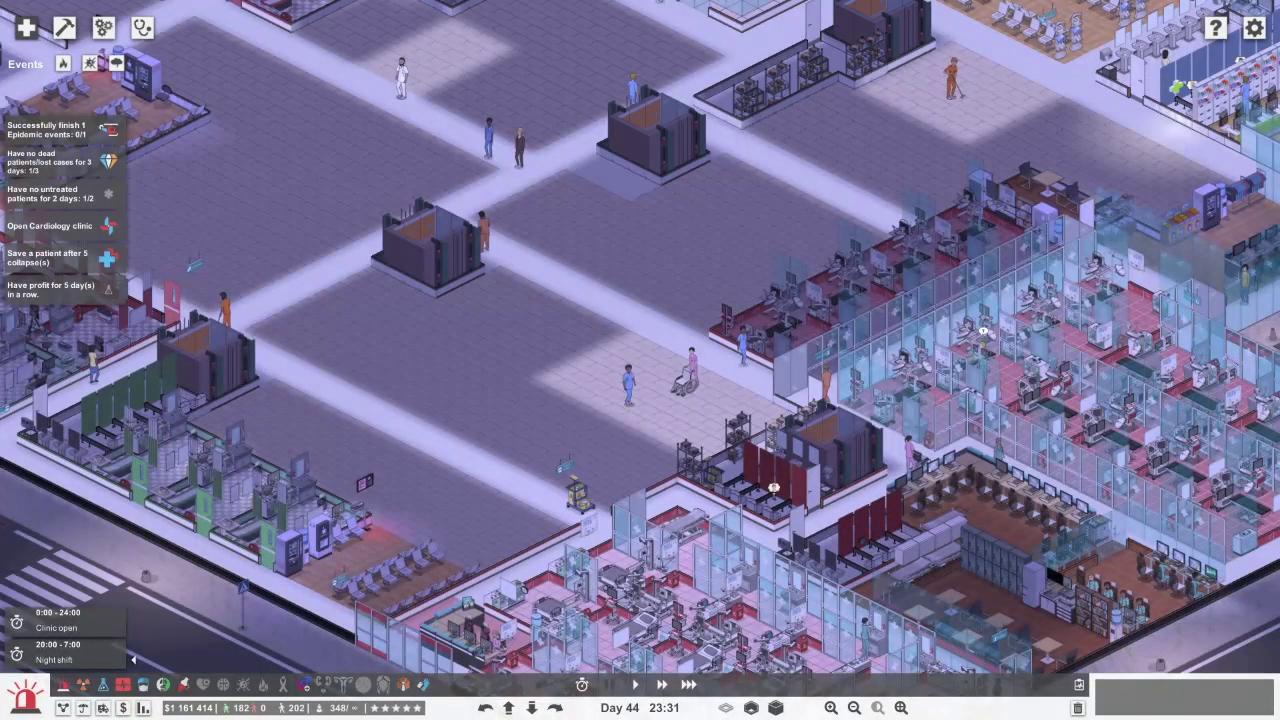
Pan the view down and right toward the lower hospital wing
key("s")
key("d")
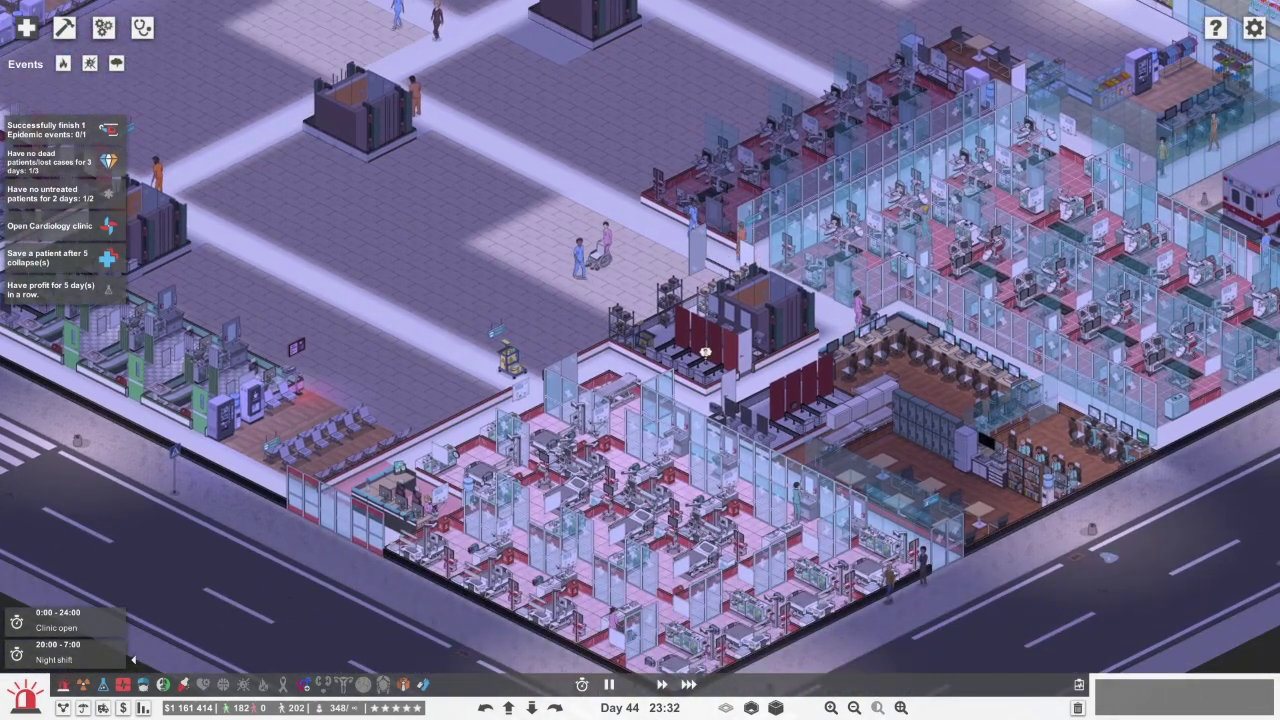
In the insurance overview, toggle CHEAP'o'Care and Oopsee Crp. acceptance off and back on
left_click(82, 708)
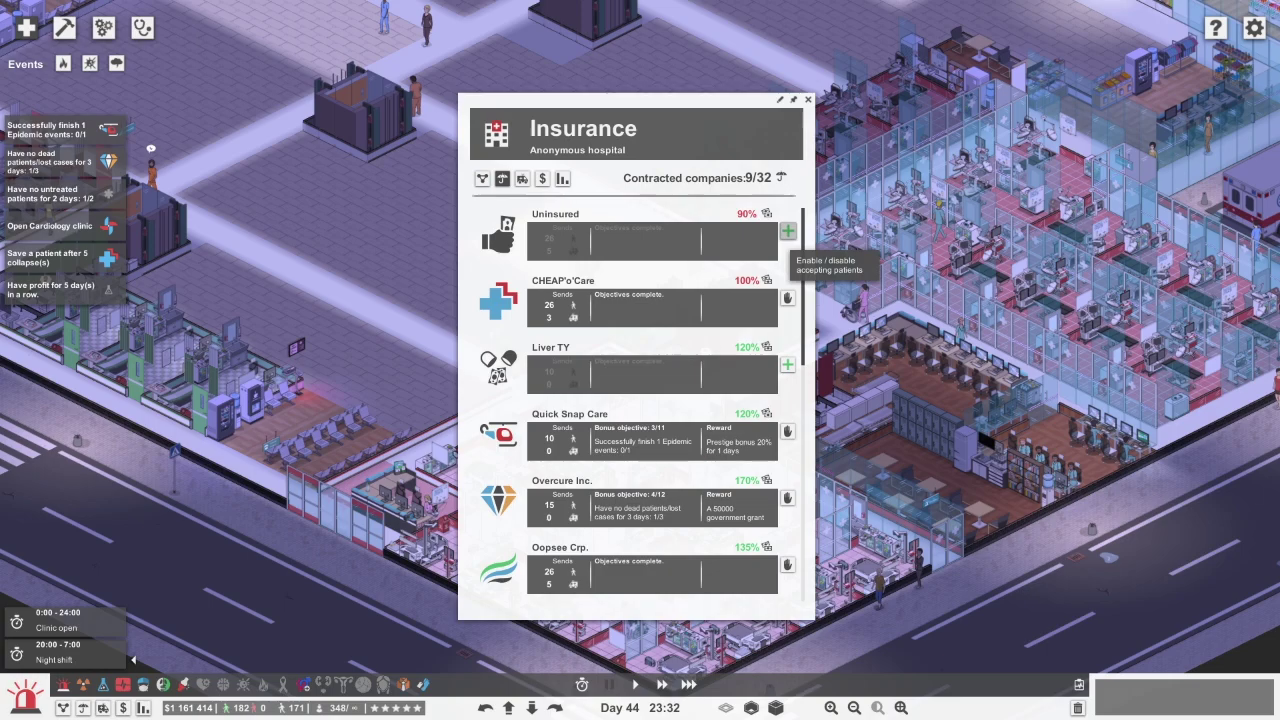
left_click(787, 297)
left_click(787, 297)
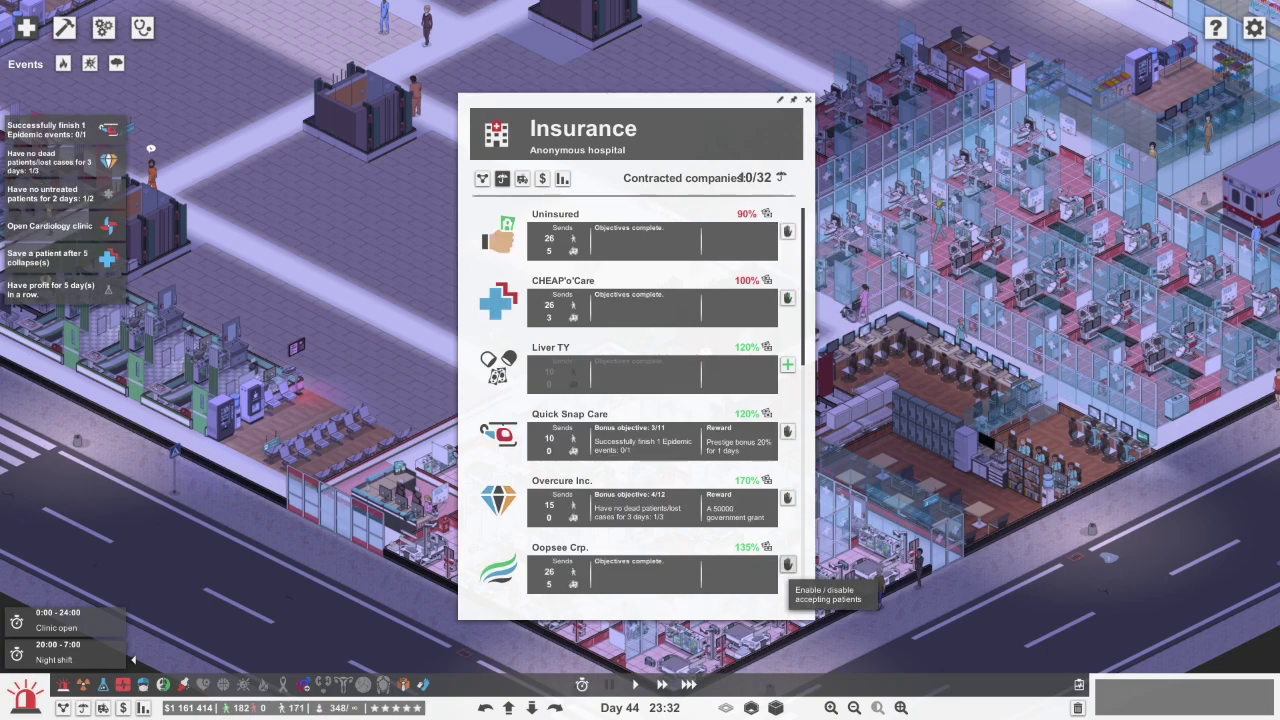
scroll(787, 565, "down", 2)
left_click(788, 431)
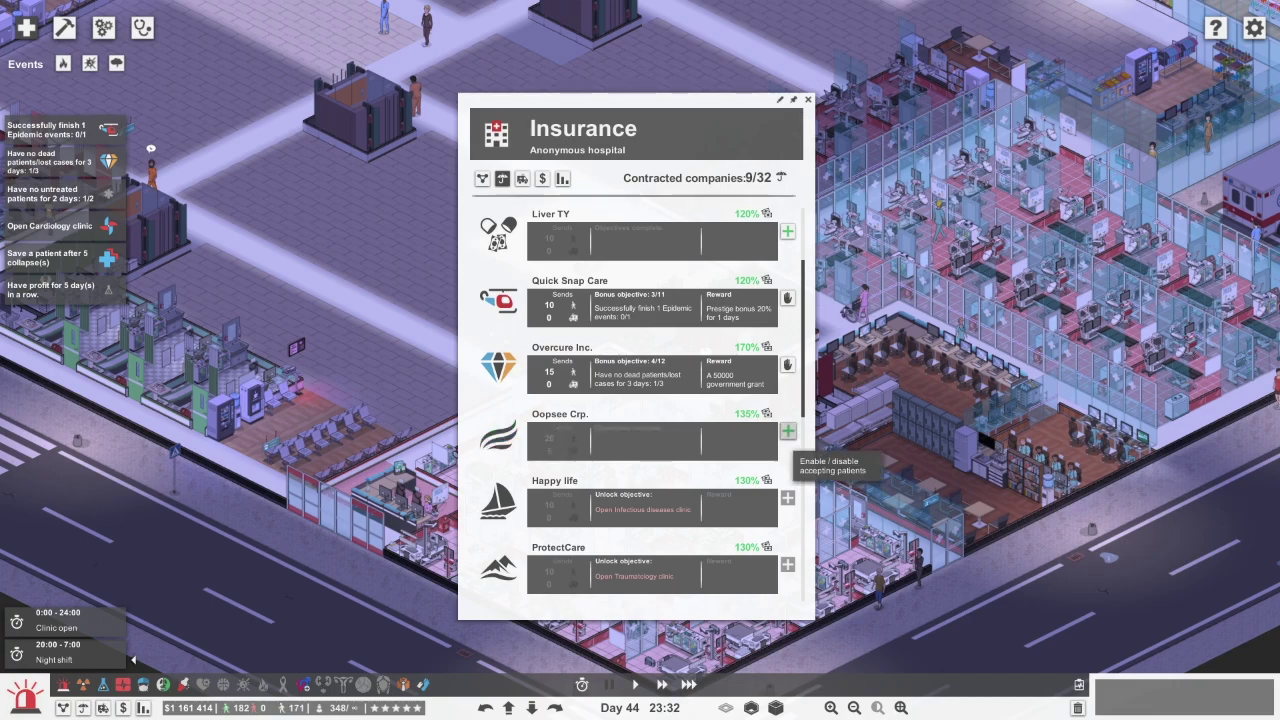
left_click(788, 431)
scroll(788, 431, "down", 3)
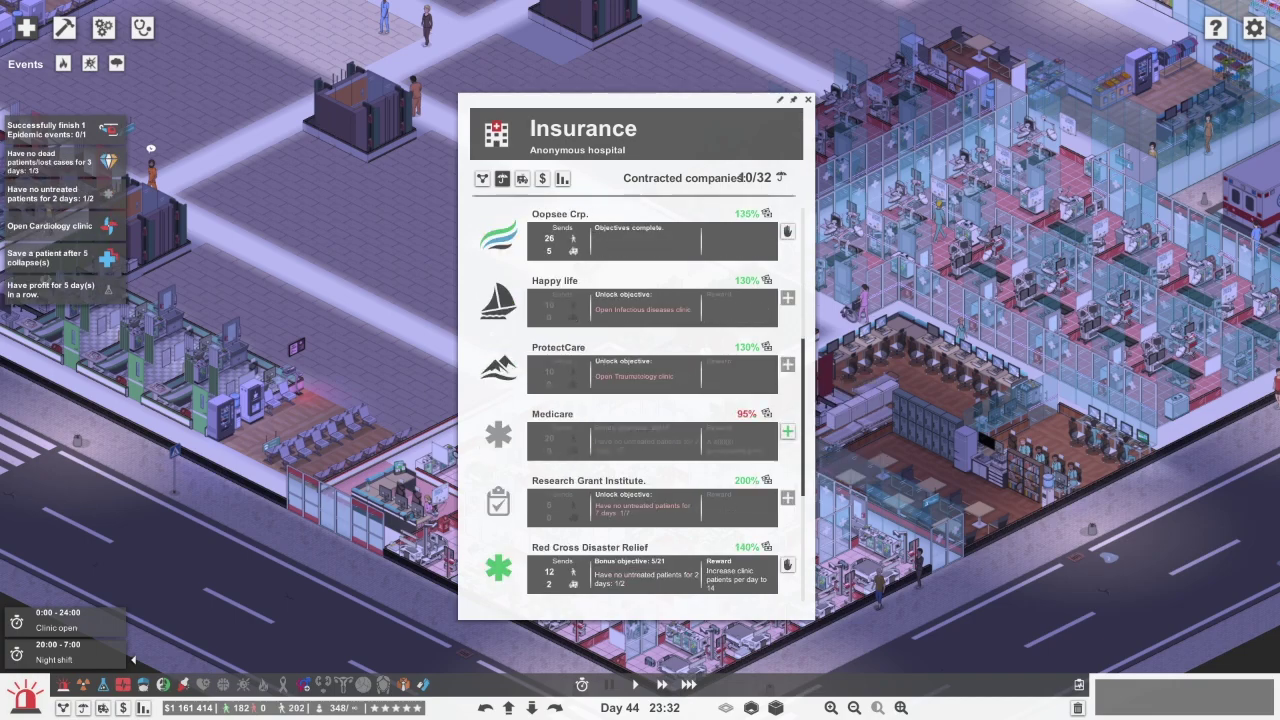
scroll(788, 565, "down", 2)
Toggle Progressive and Kaiser Foundation patient acceptance off and back on
left_click(788, 497)
left_click(788, 565)
scroll(788, 565, "down", 2)
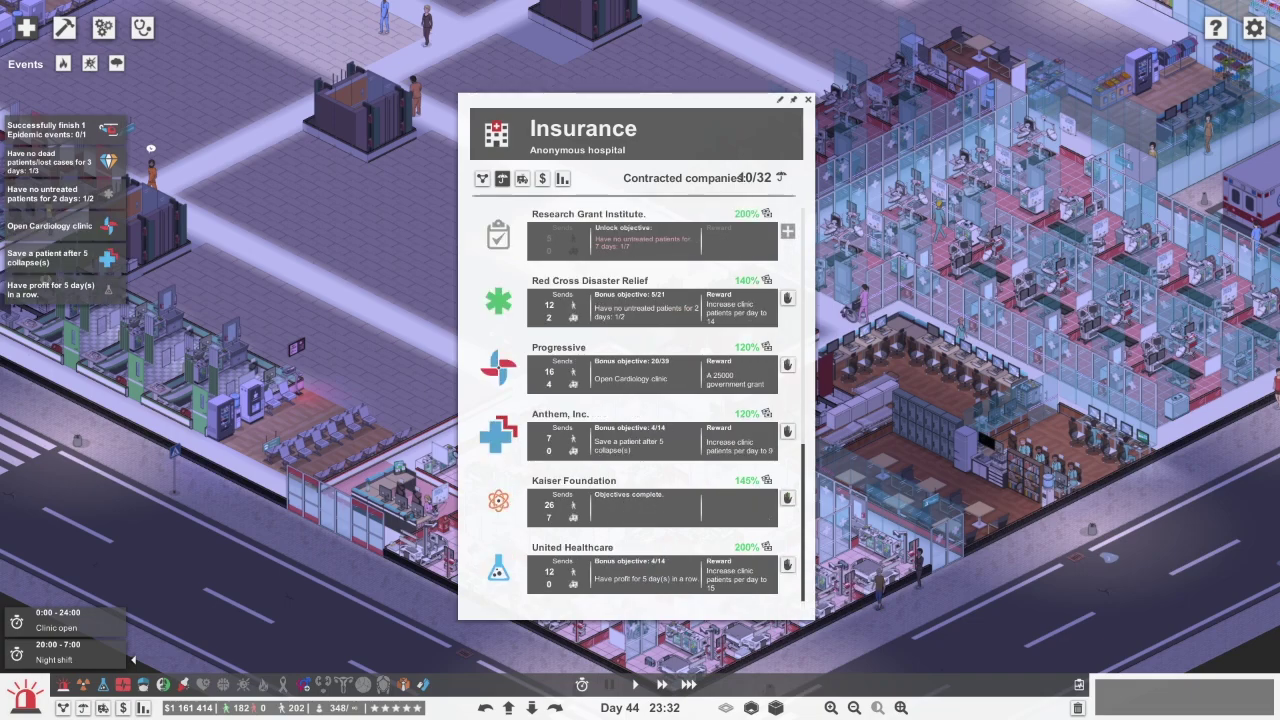
left_click(788, 497)
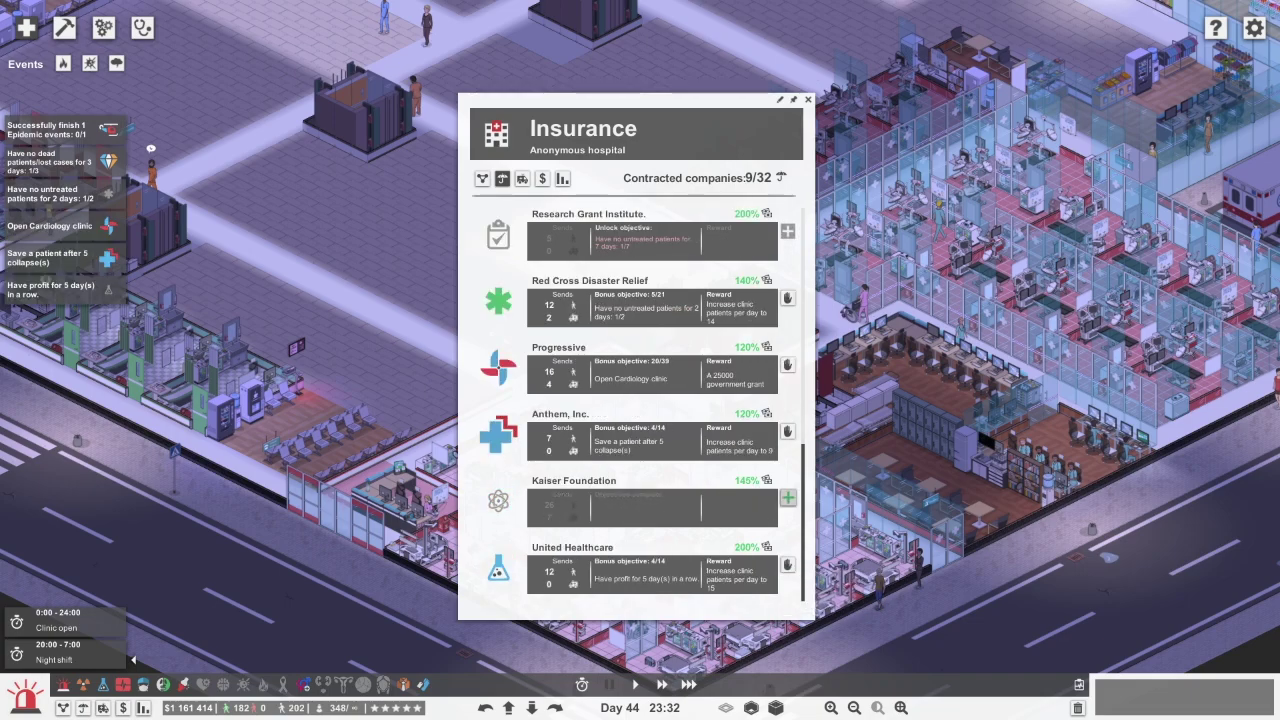
left_click(788, 497)
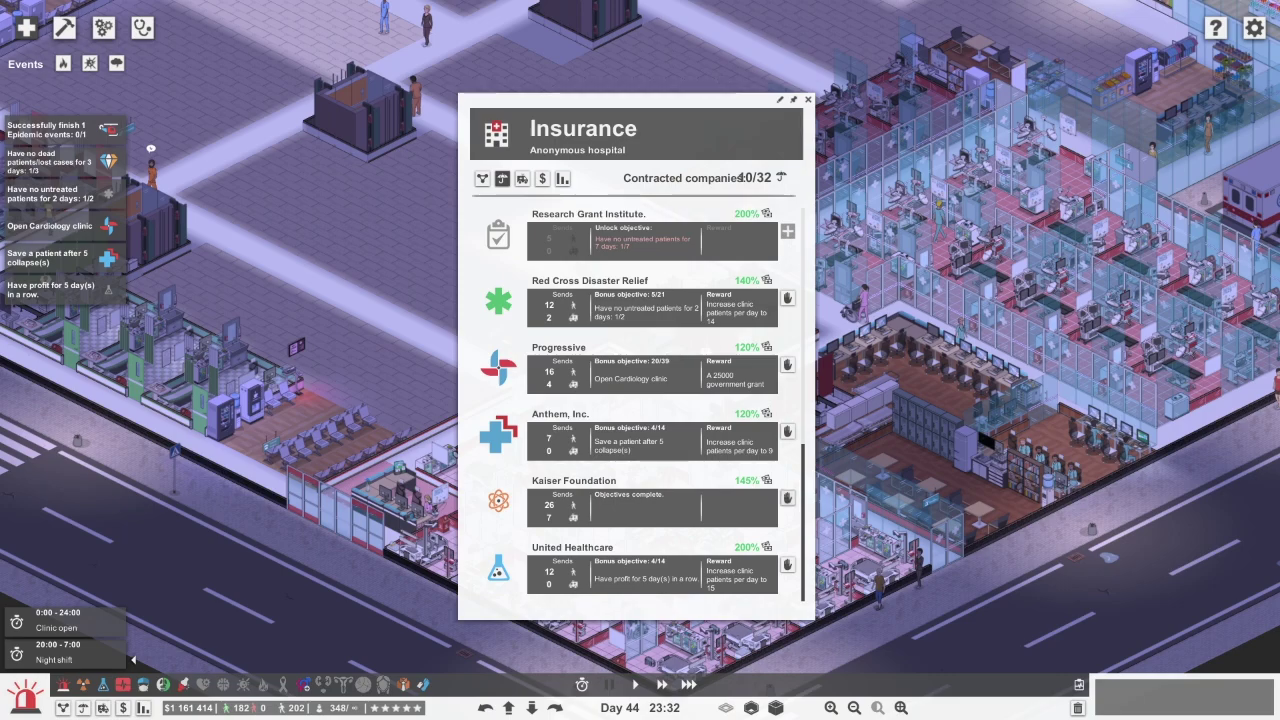
Close the insurance overview and open the promoted technologist's profile
key("Escape")
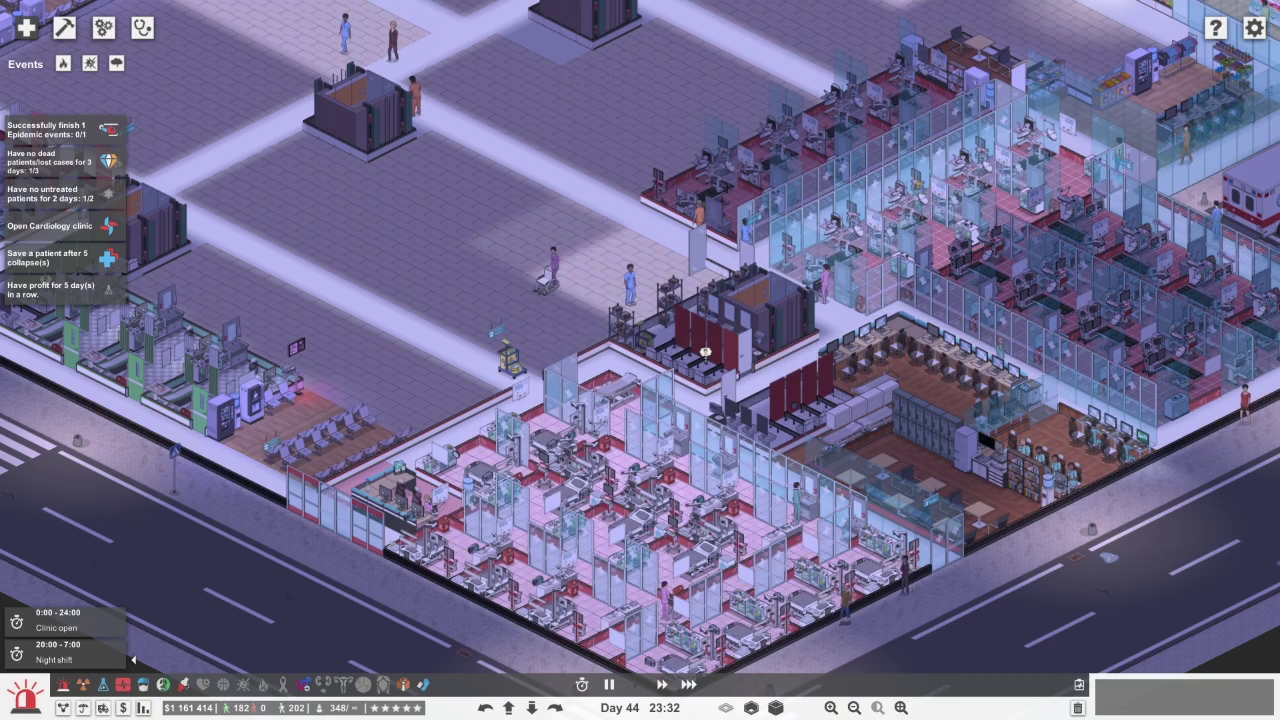
key("Right")
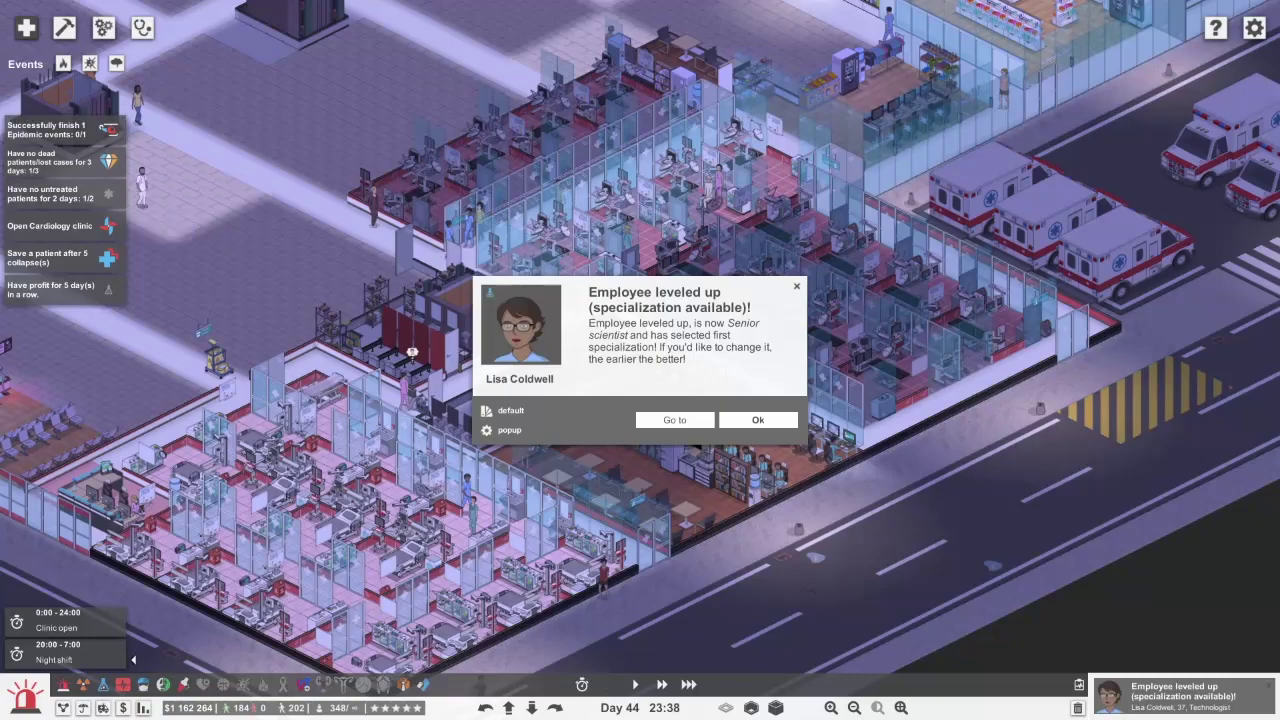
left_click(674, 419)
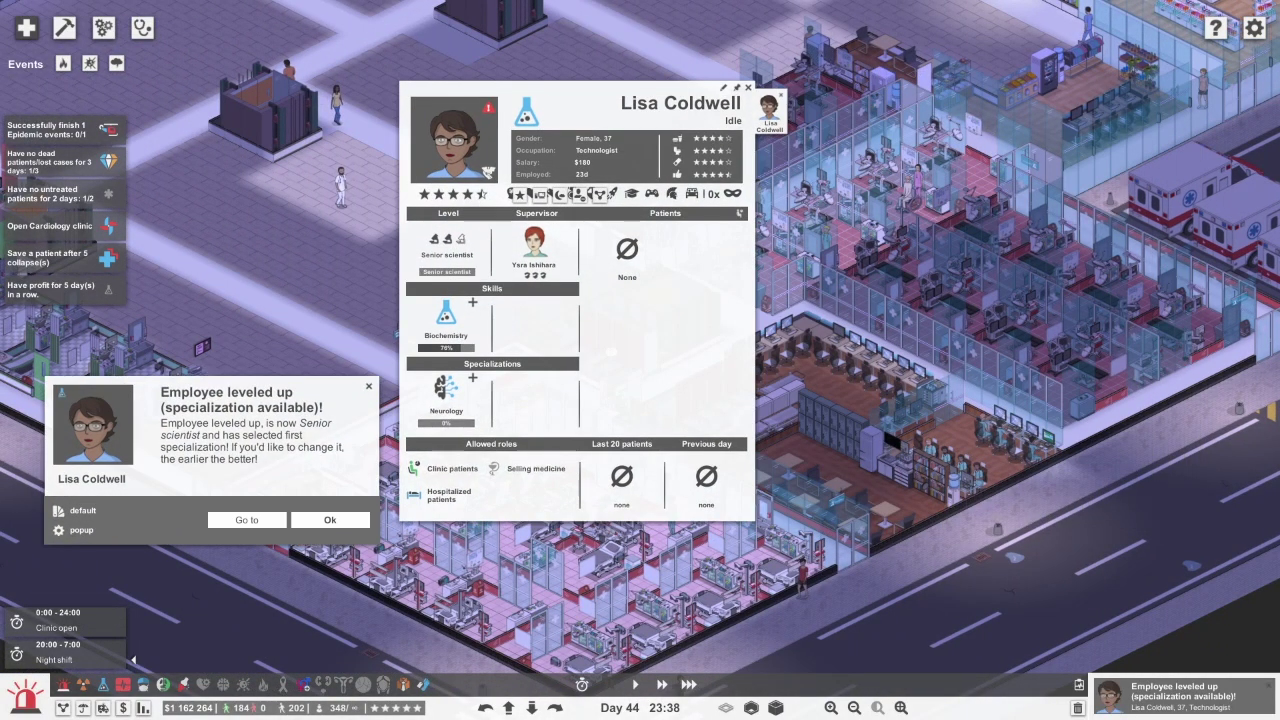
Dismiss the level-up notice and give the technologist the Advanced biochemistry specialization
key("Escape")
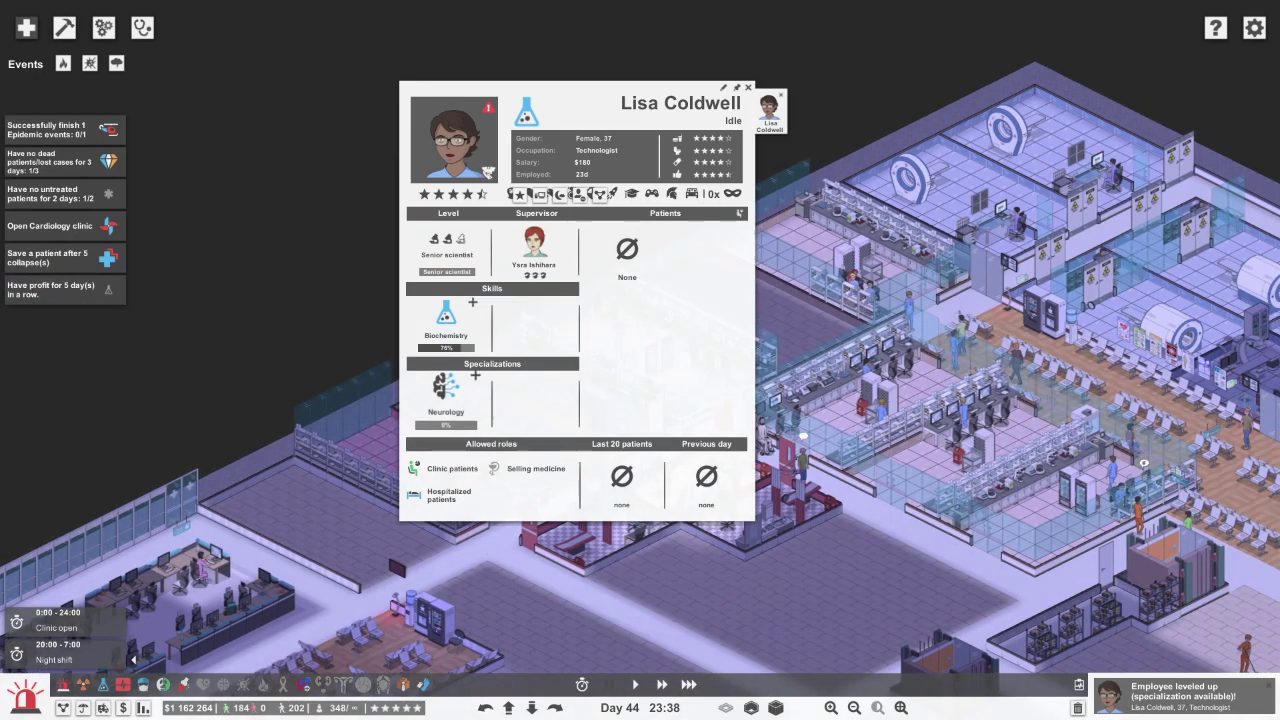
left_click(472, 377)
left_click(294, 420)
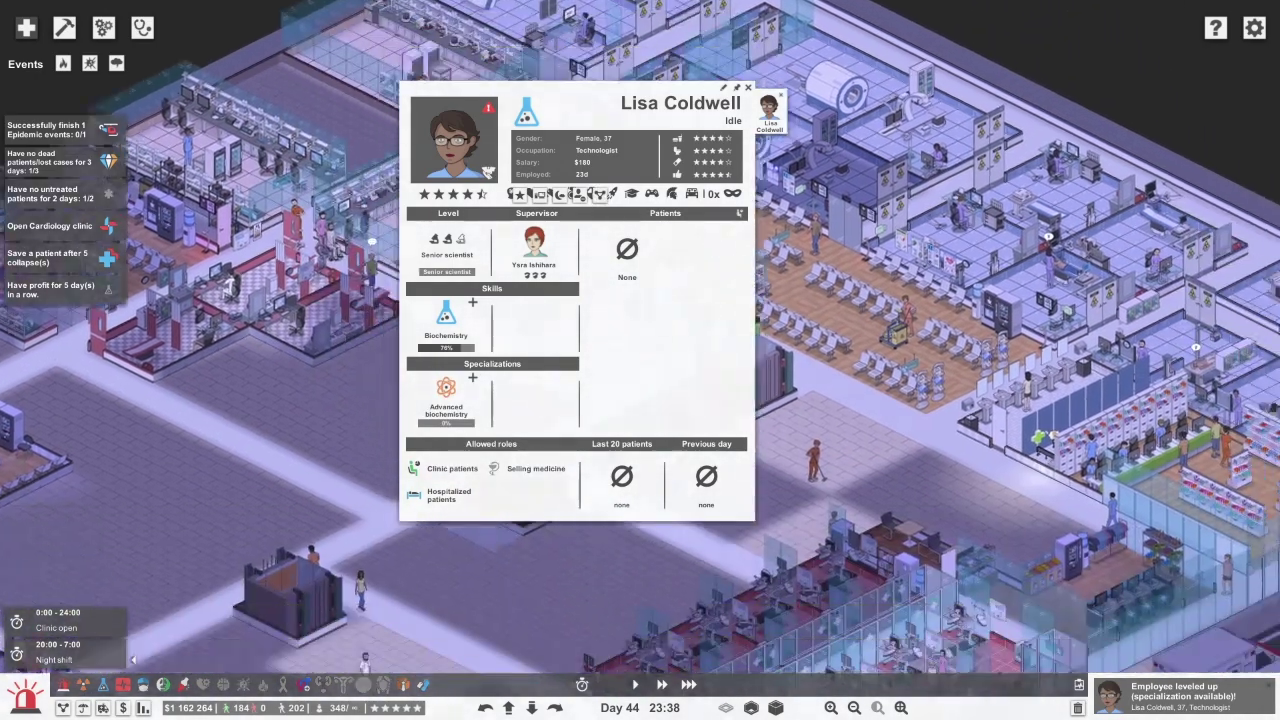
key("Escape")
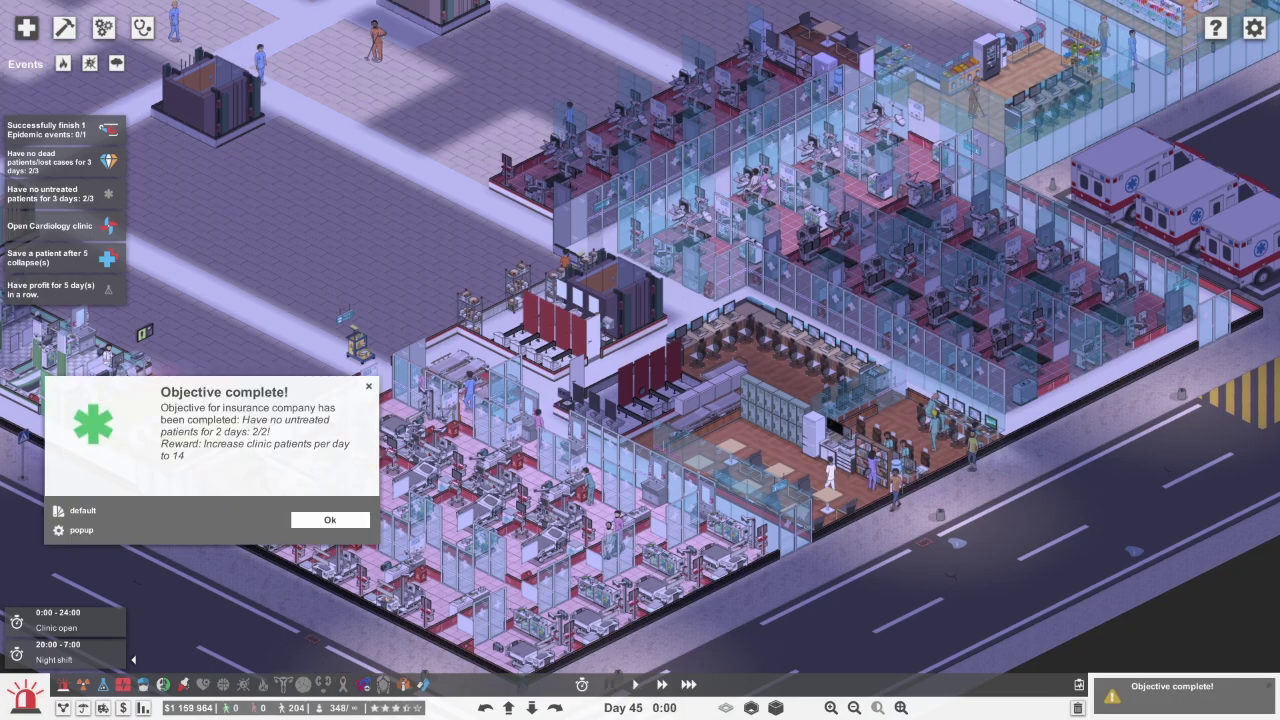
Dismiss the objective-complete and nurse level-up notices, then pan across the hospital
key("Return")
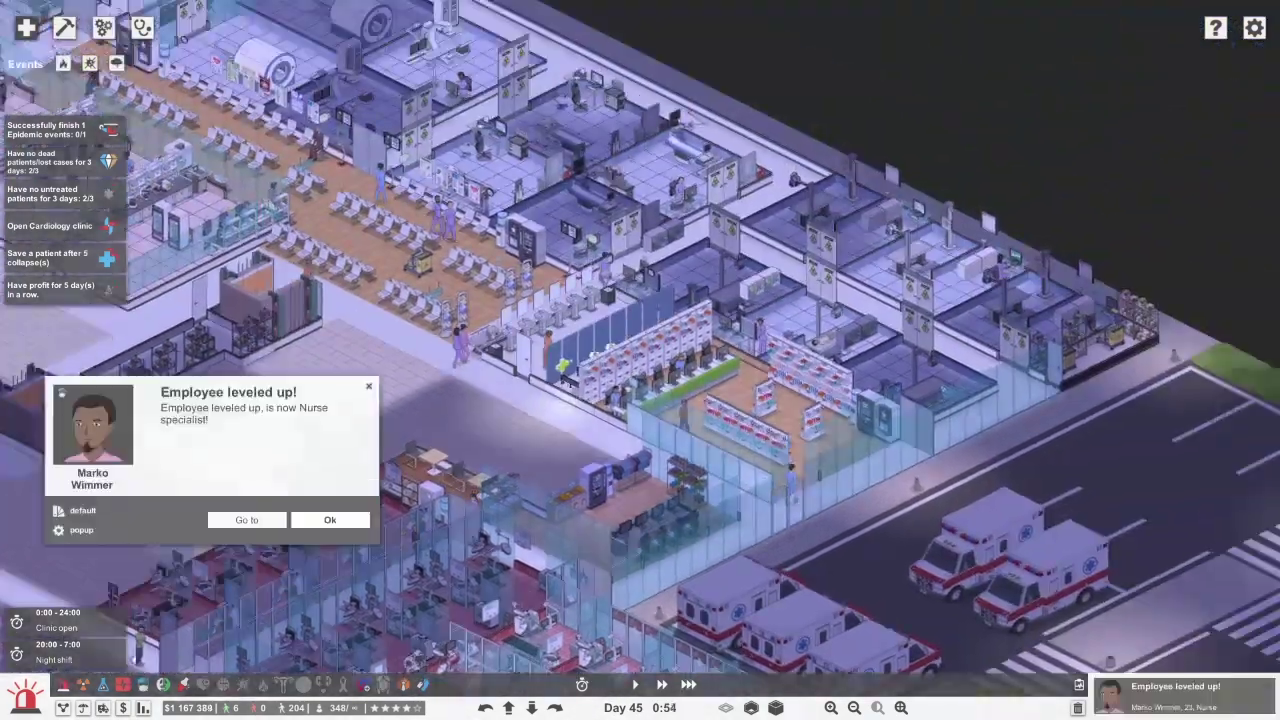
key("Escape")
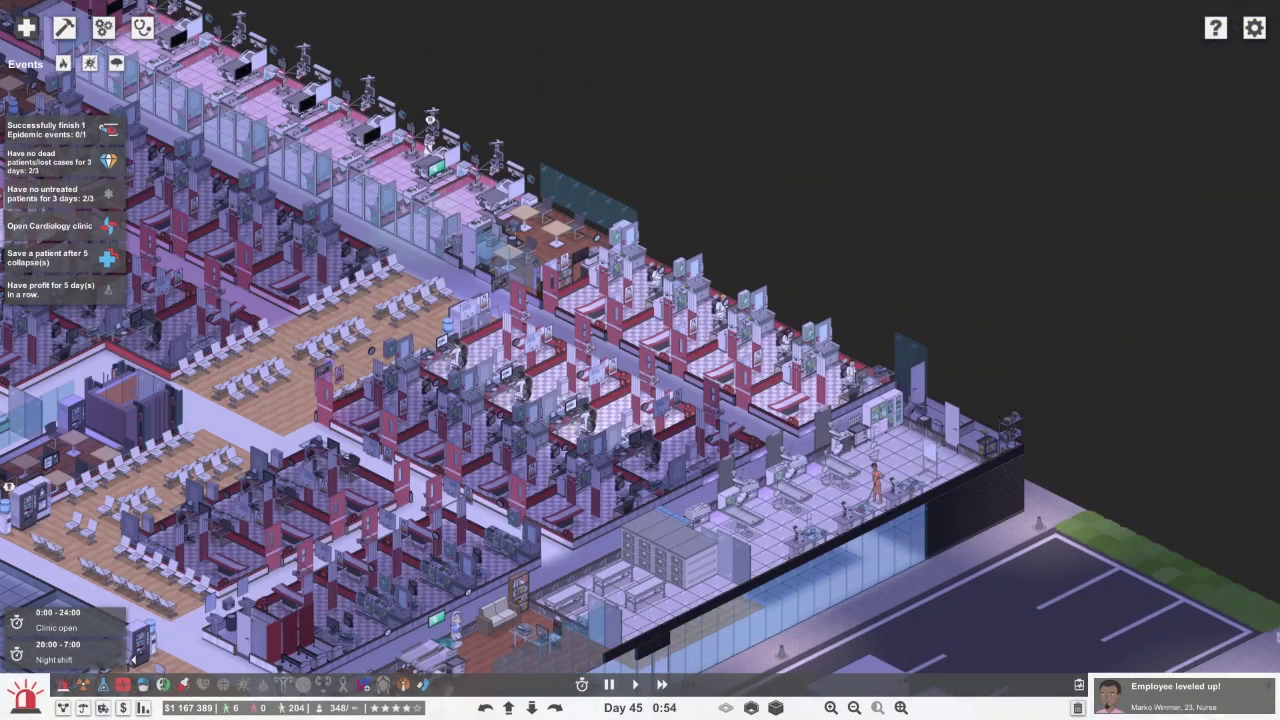
key("Down")
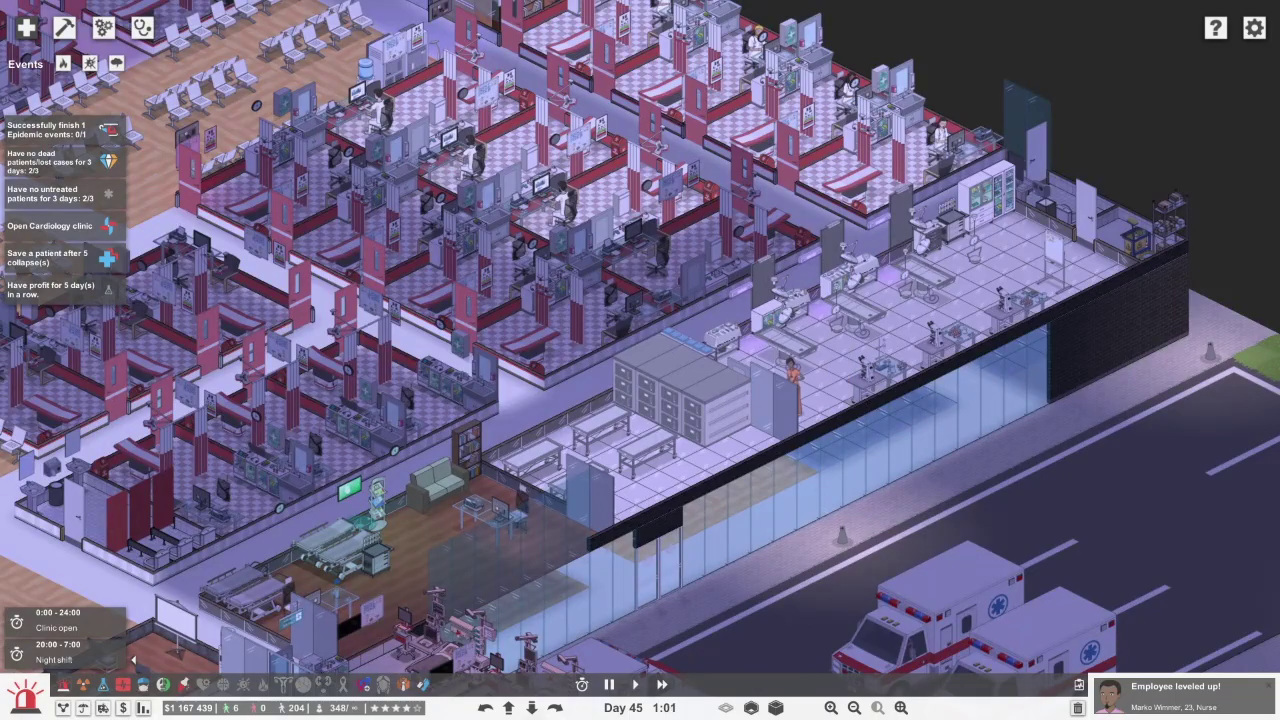
key("Down")
key("Left")
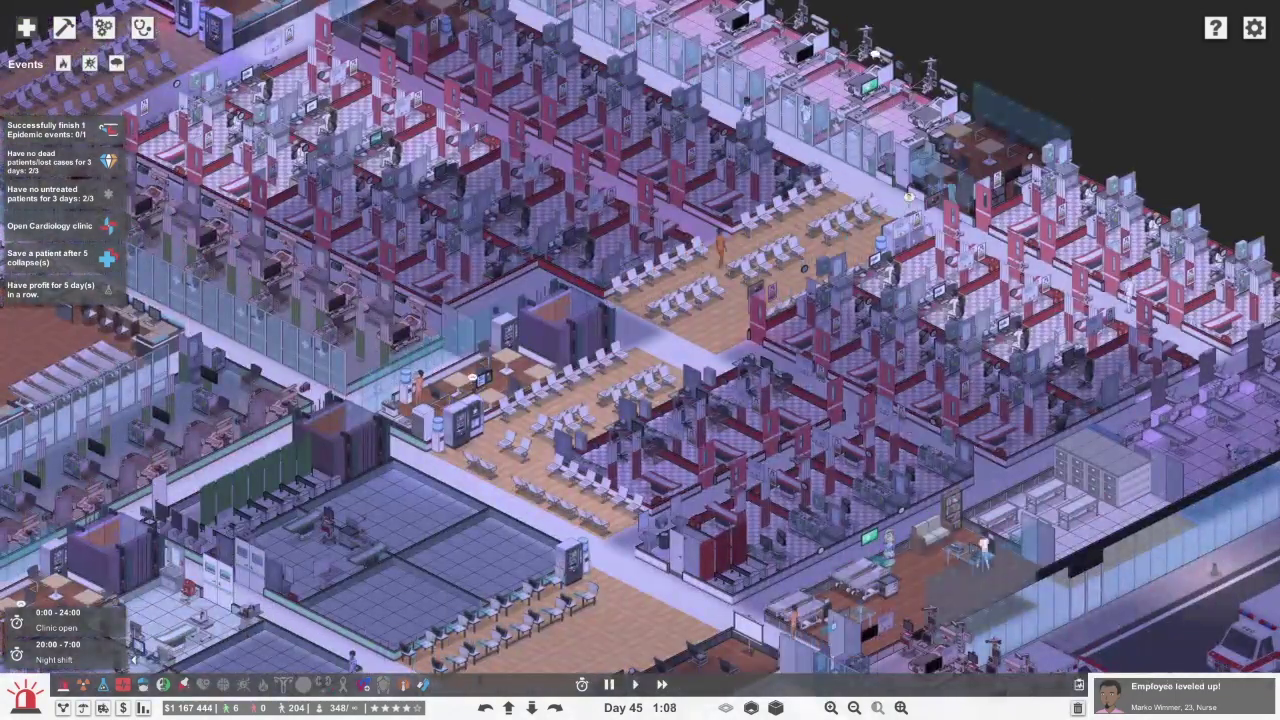
key("Left")
key("Left")
key("Left")
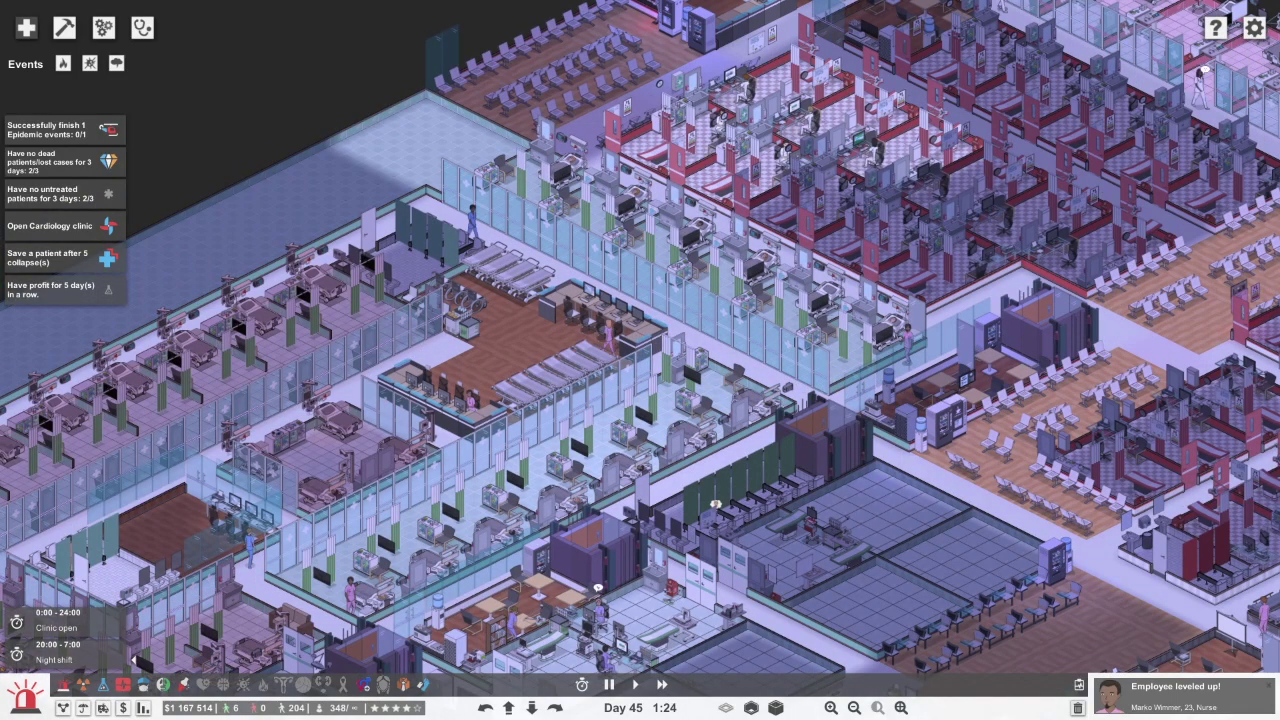
Rotate the camera, pan across the wards, and switch floors to the ambulance bay
key("q")
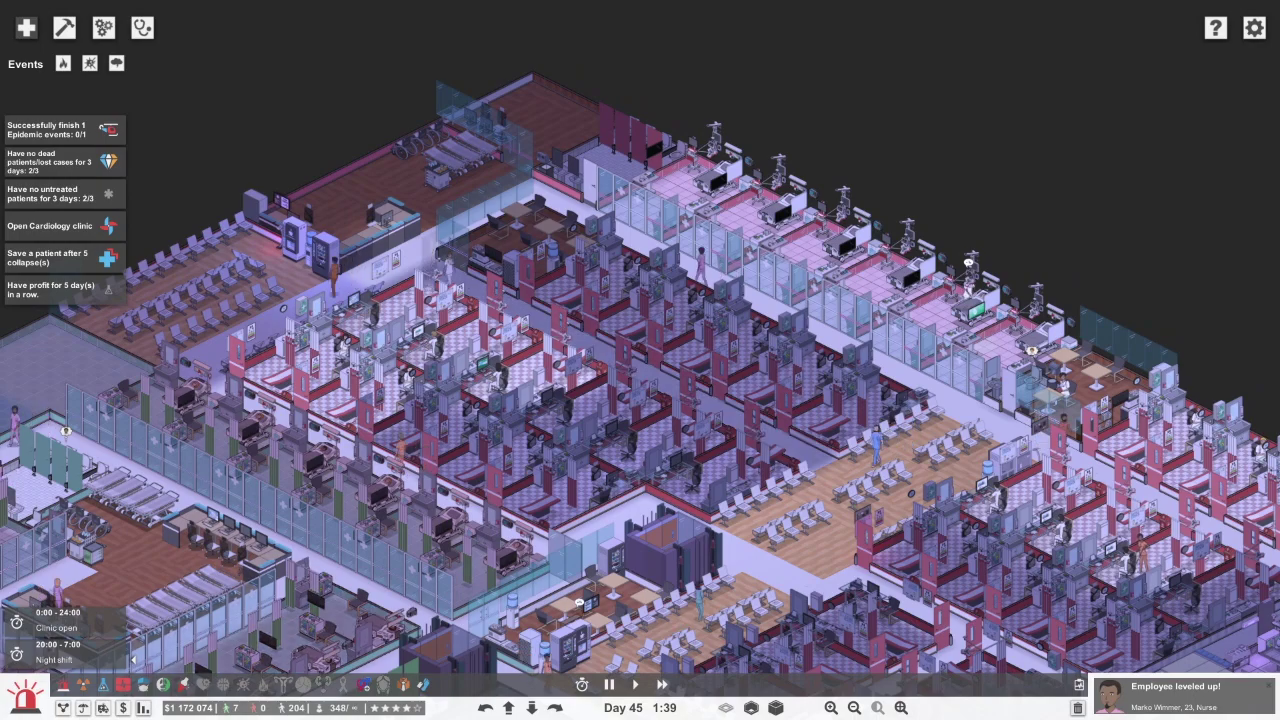
key("Right")
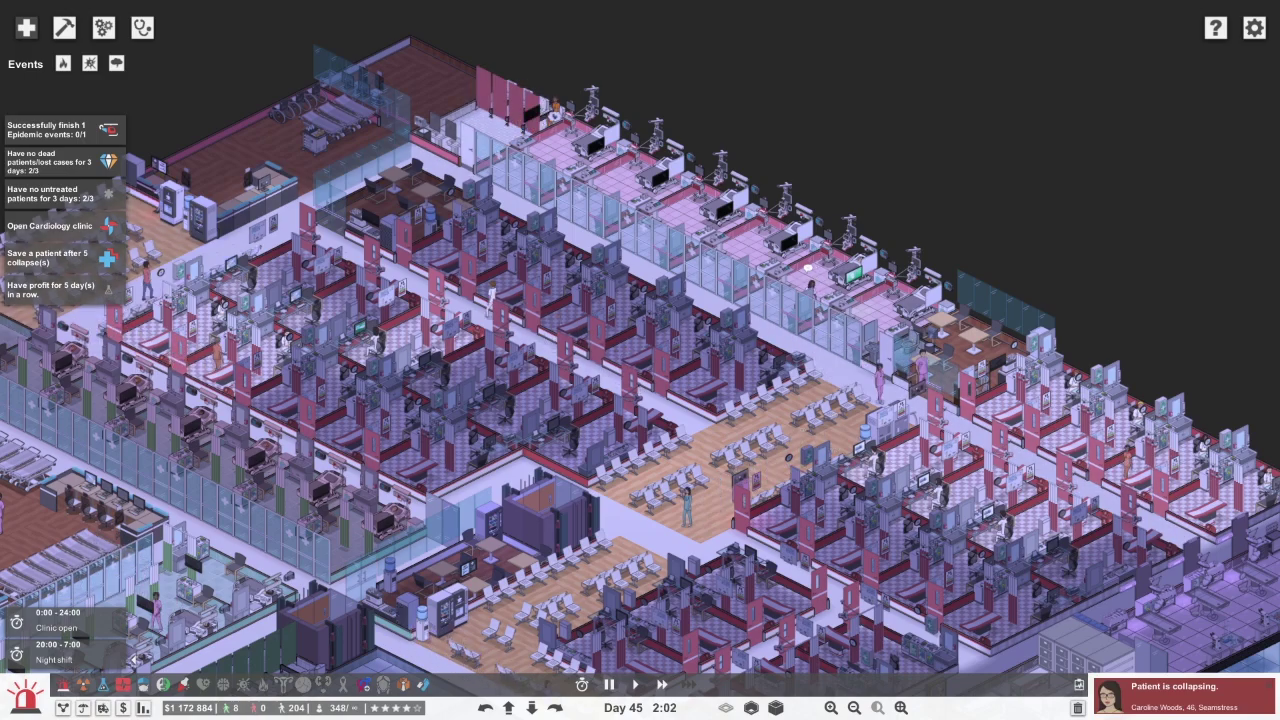
key("Page_Up")
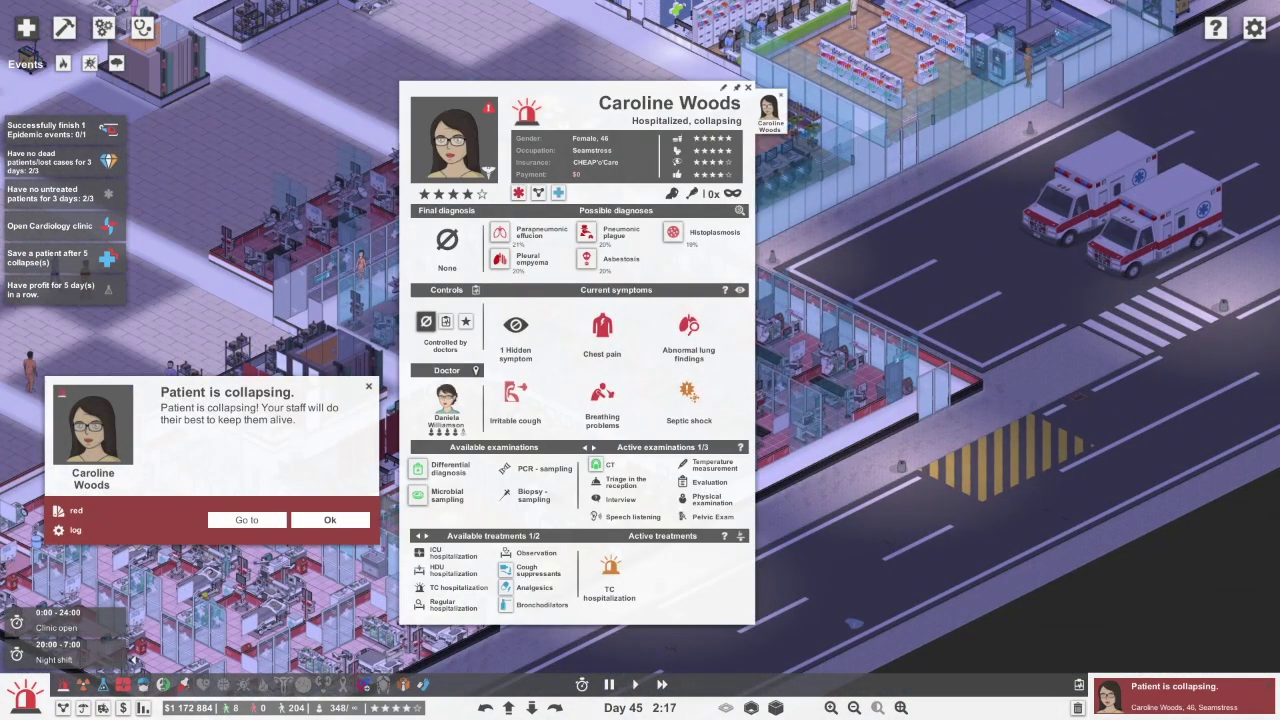
Close Caroline Woods' collapse alert, her patient details, and the chimpanzee epidemic news
key("Escape")
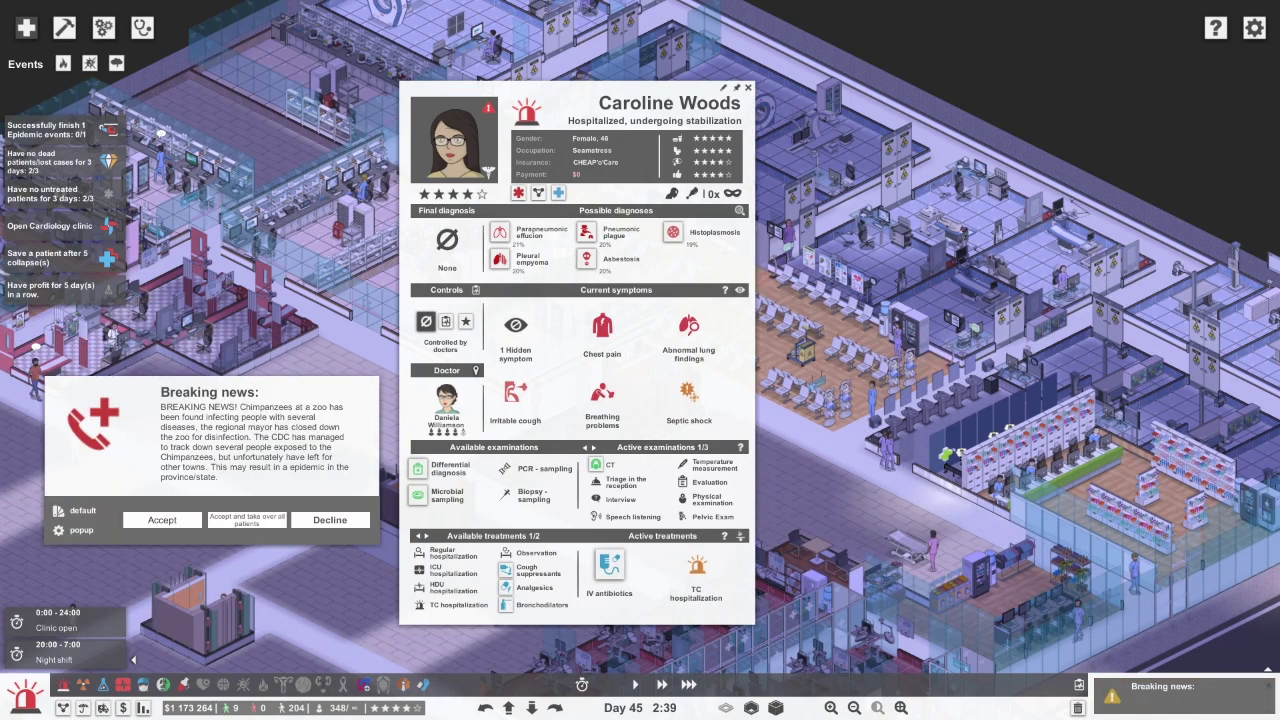
key("Escape")
key("s")
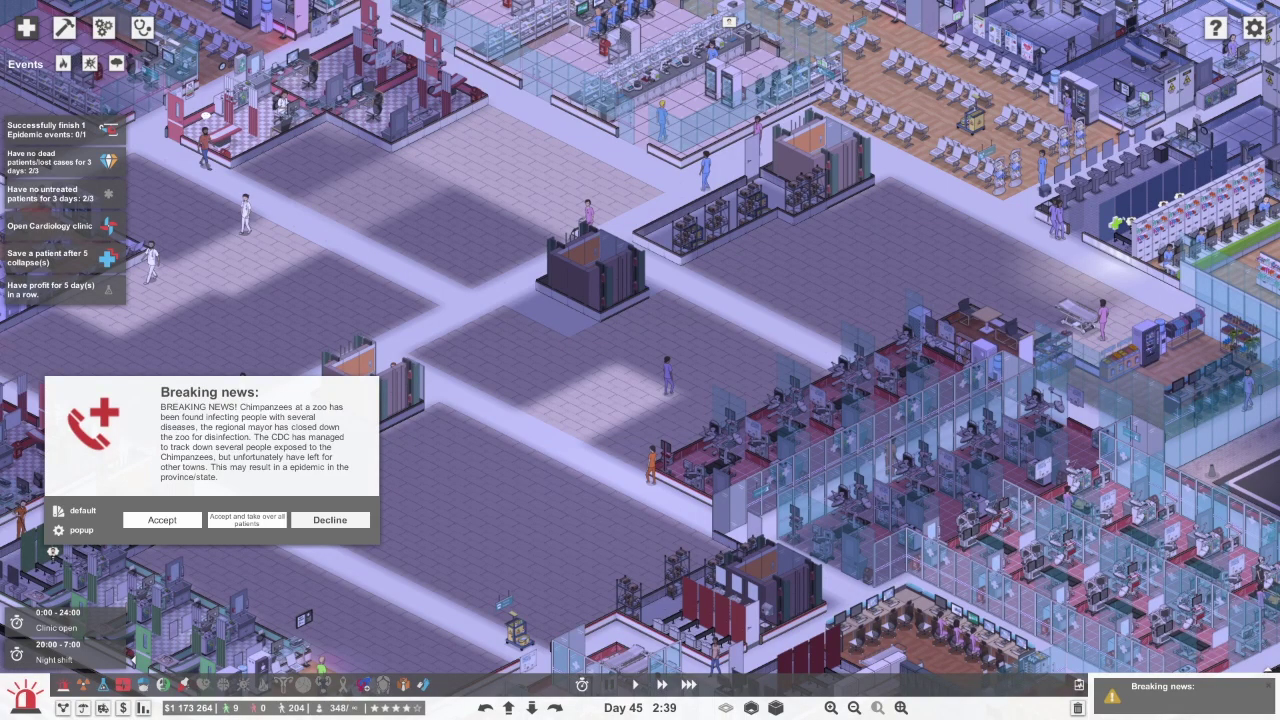
key("Escape")
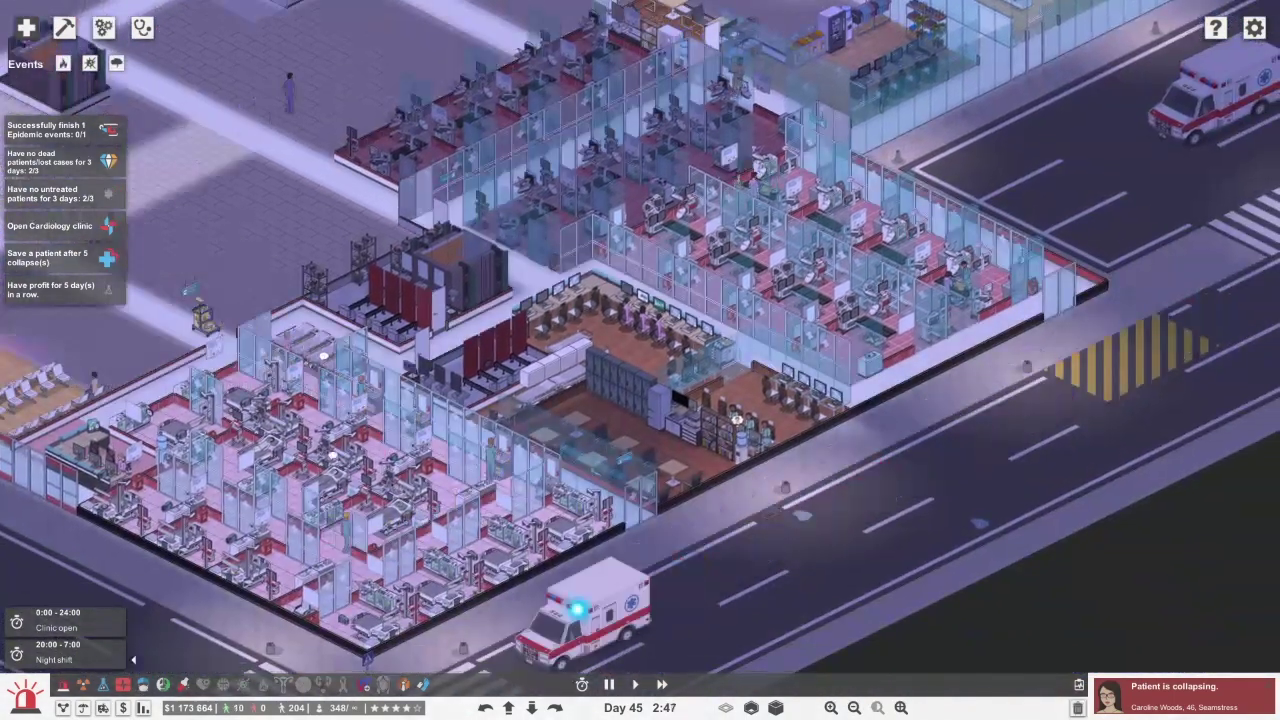
key("w")
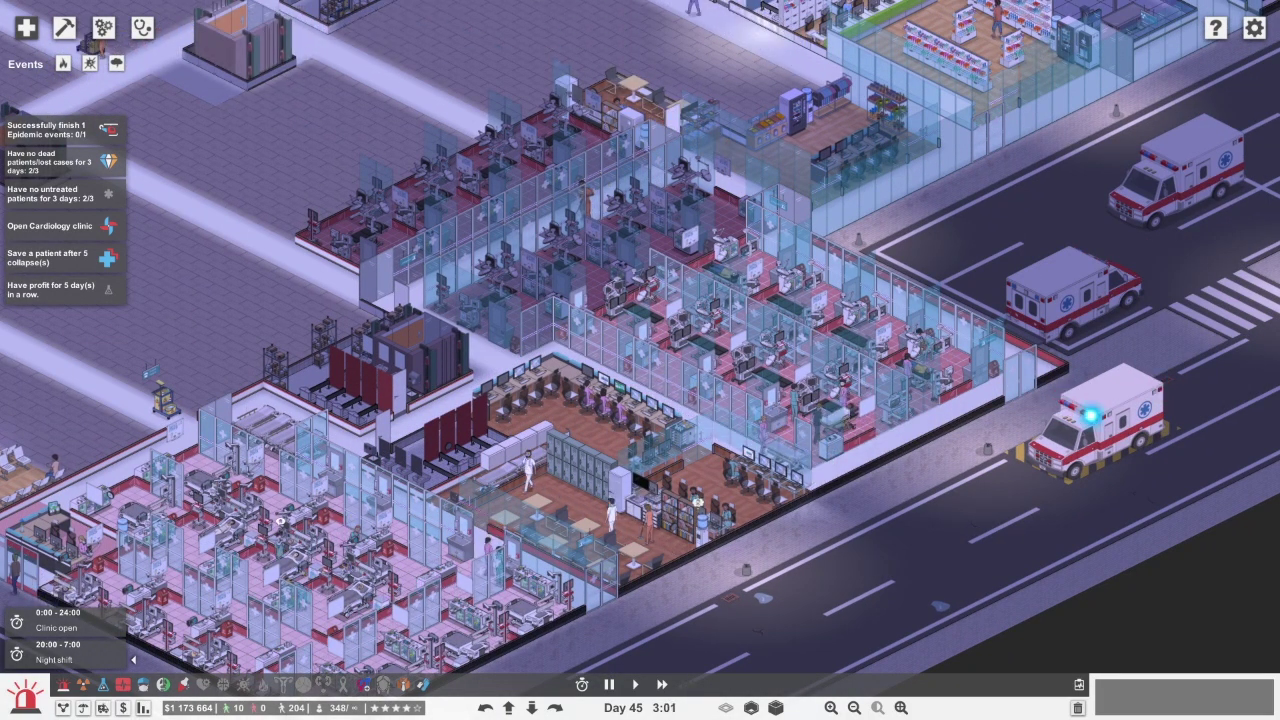
left_click(93, 425)
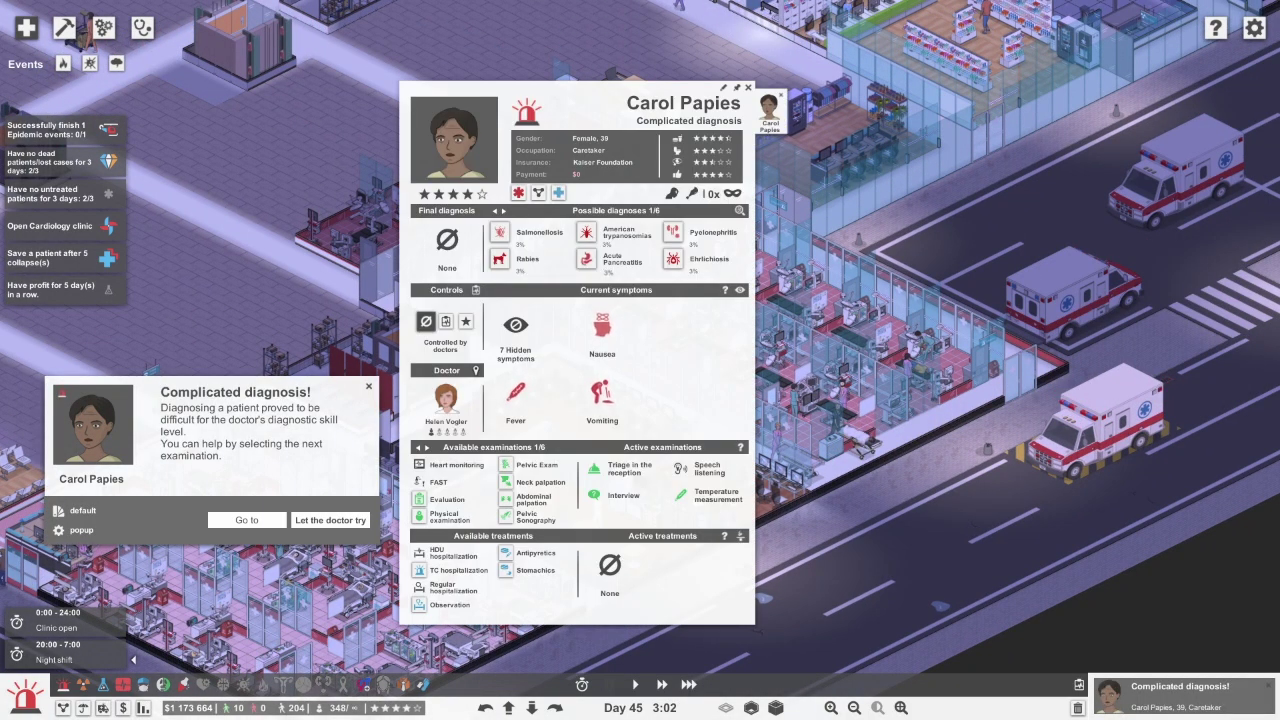
key("a")
left_click(445, 515)
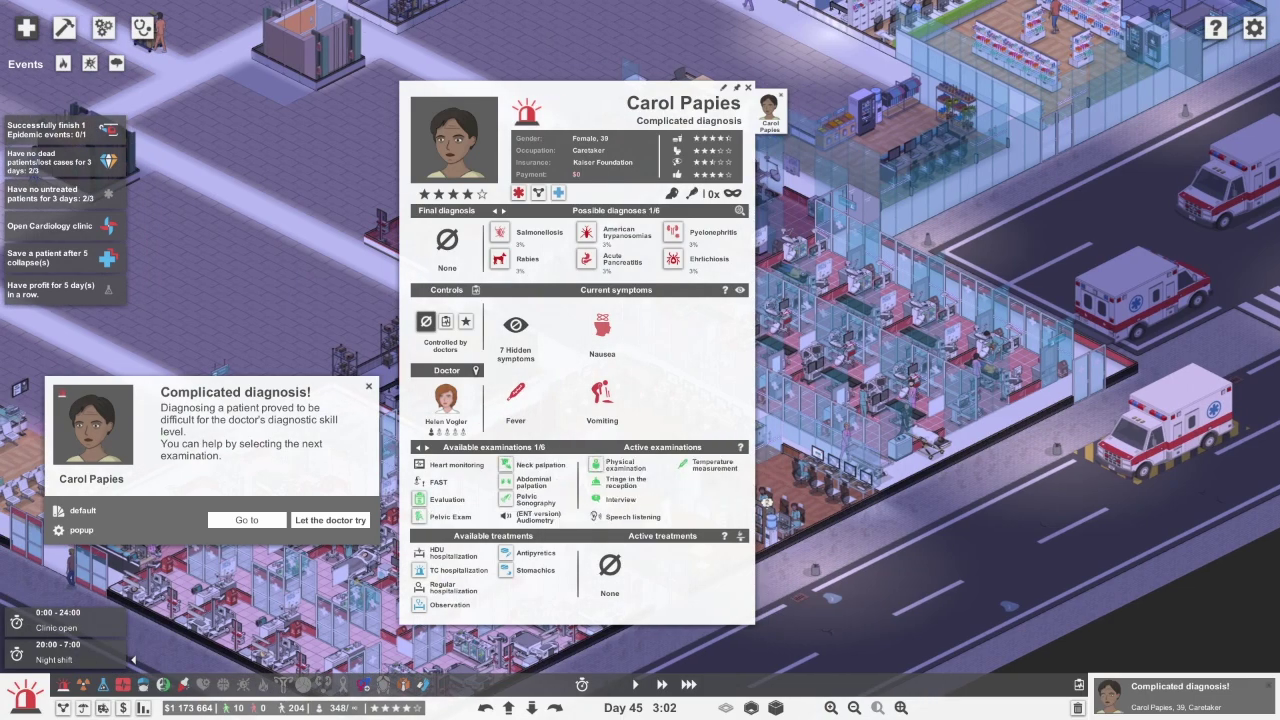
left_click(527, 498)
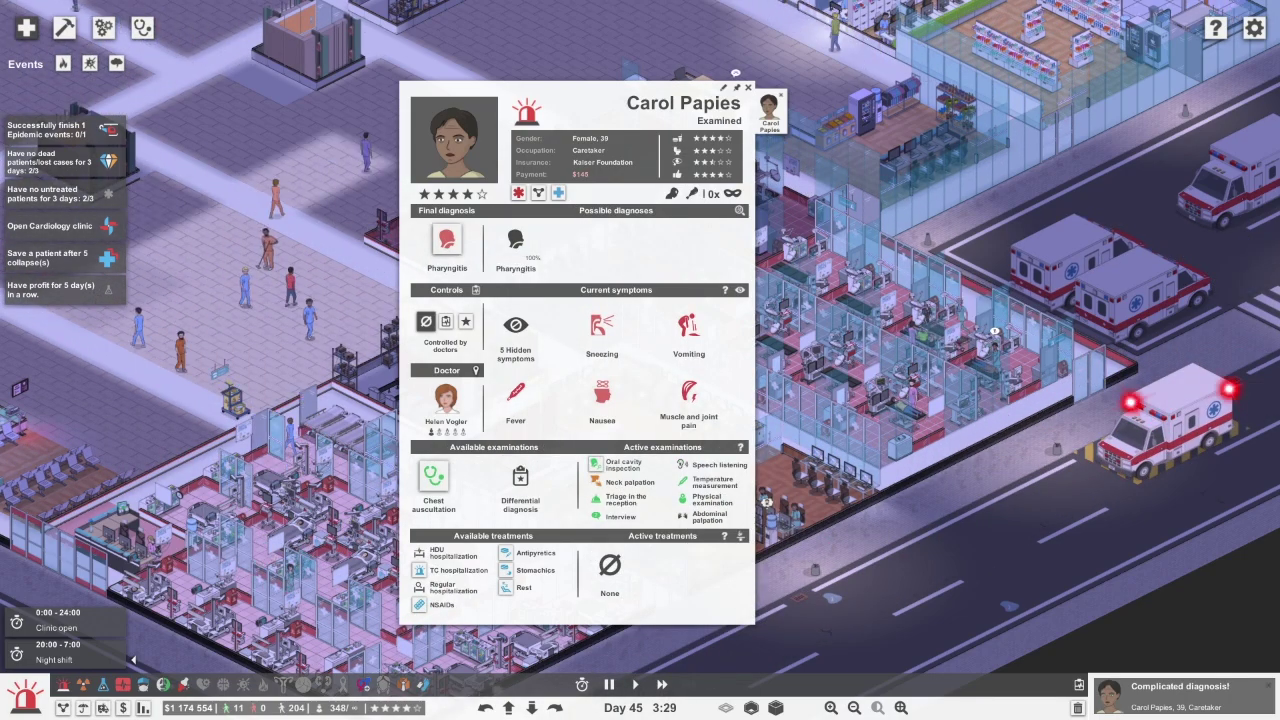
key("Escape")
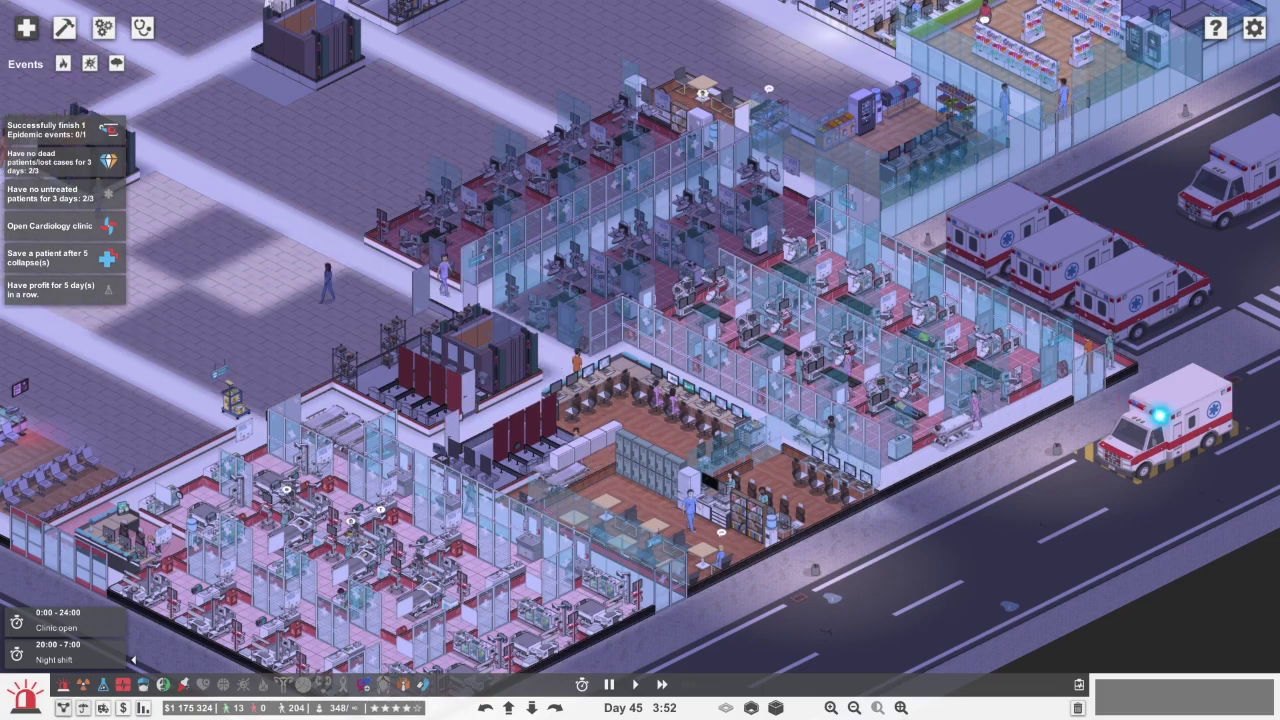
left_click(62, 706)
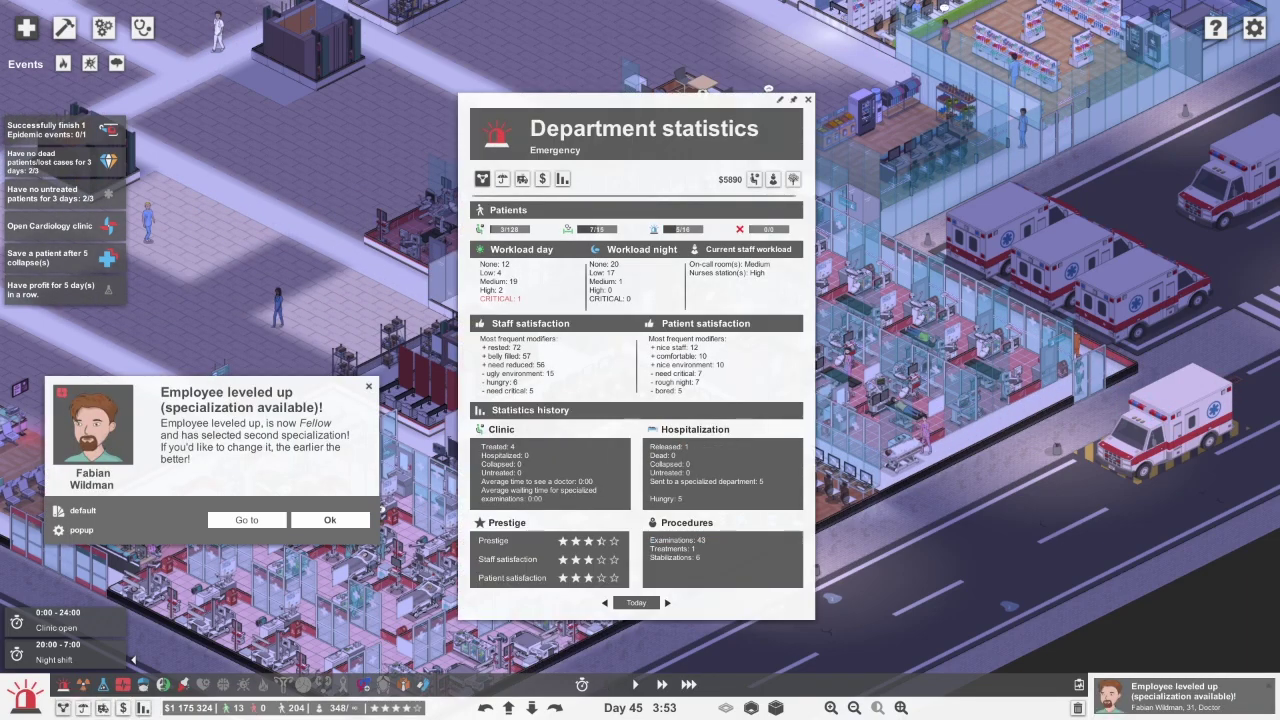
left_click(246, 519)
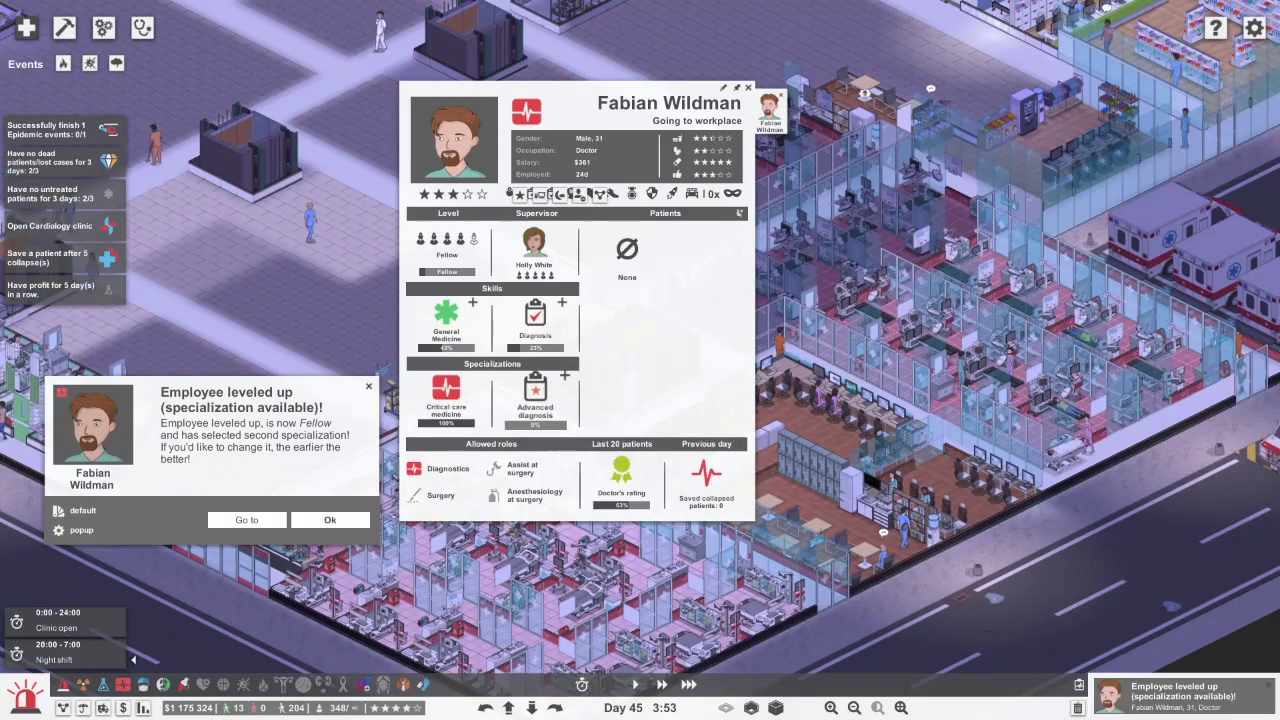
left_click(329, 519)
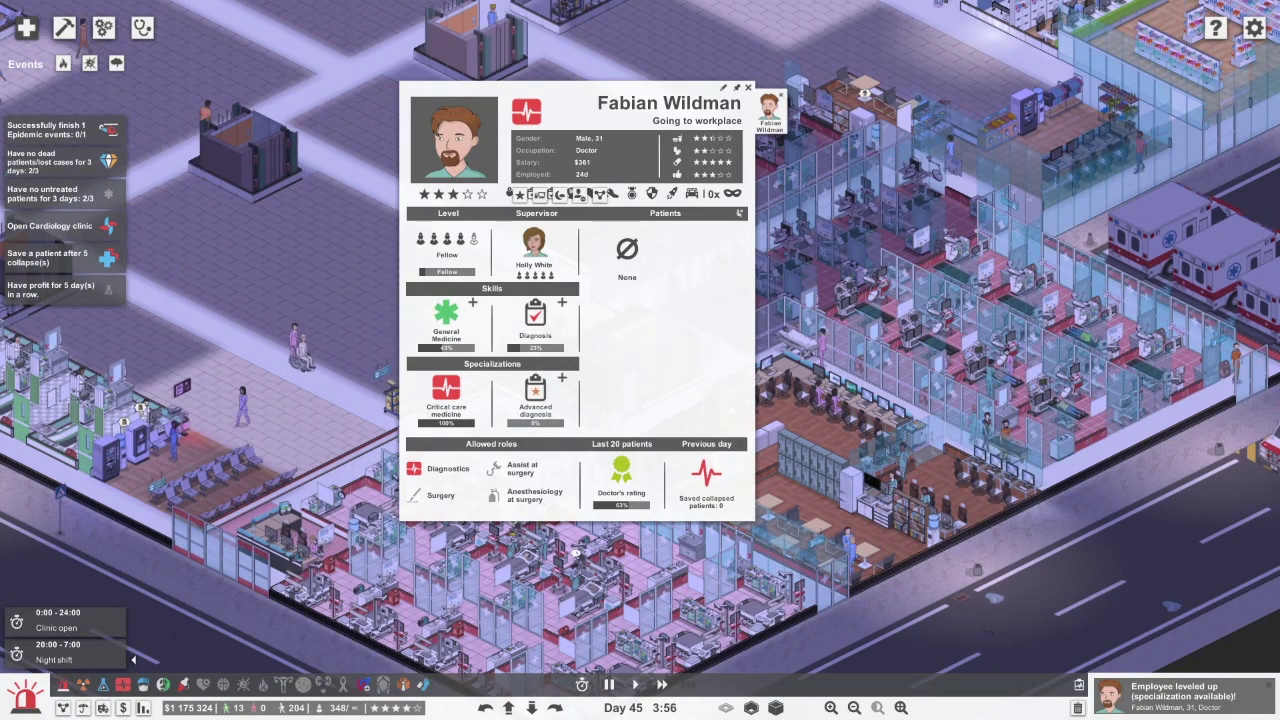
key("Escape")
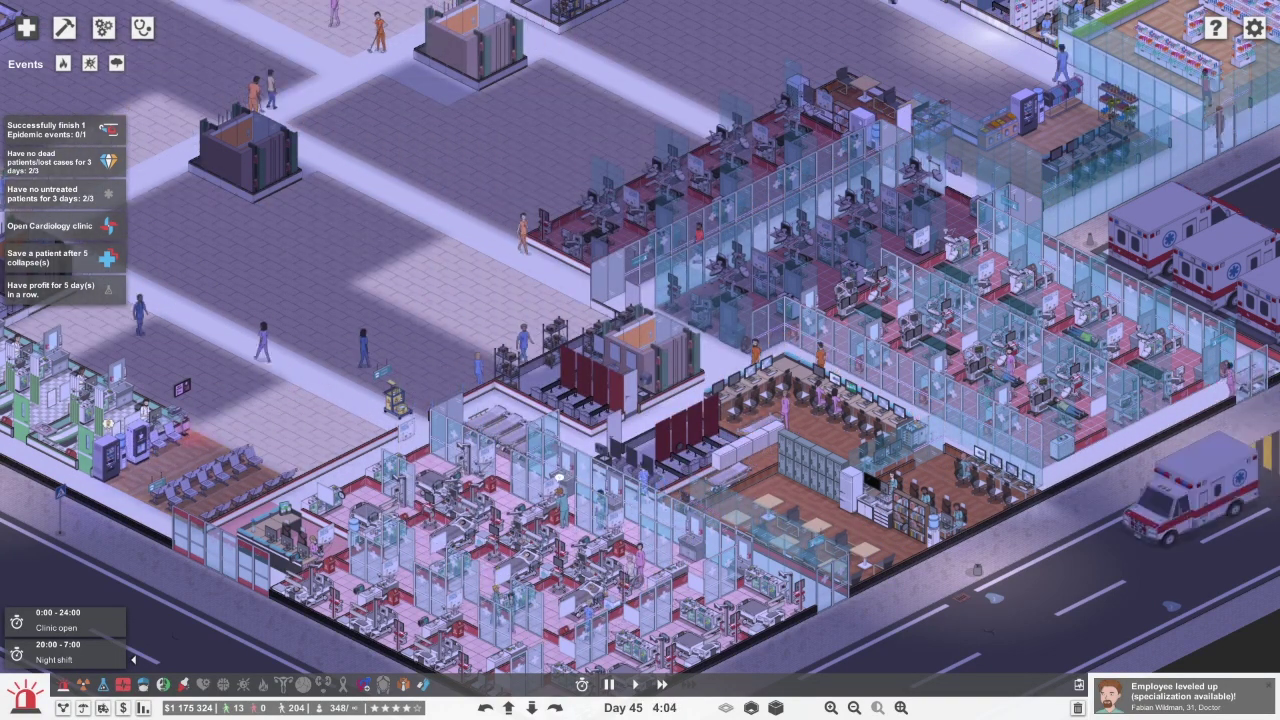
Clear the pending notification and open nurse Lynn Barkley's level-up profile
left_click(1078, 707)
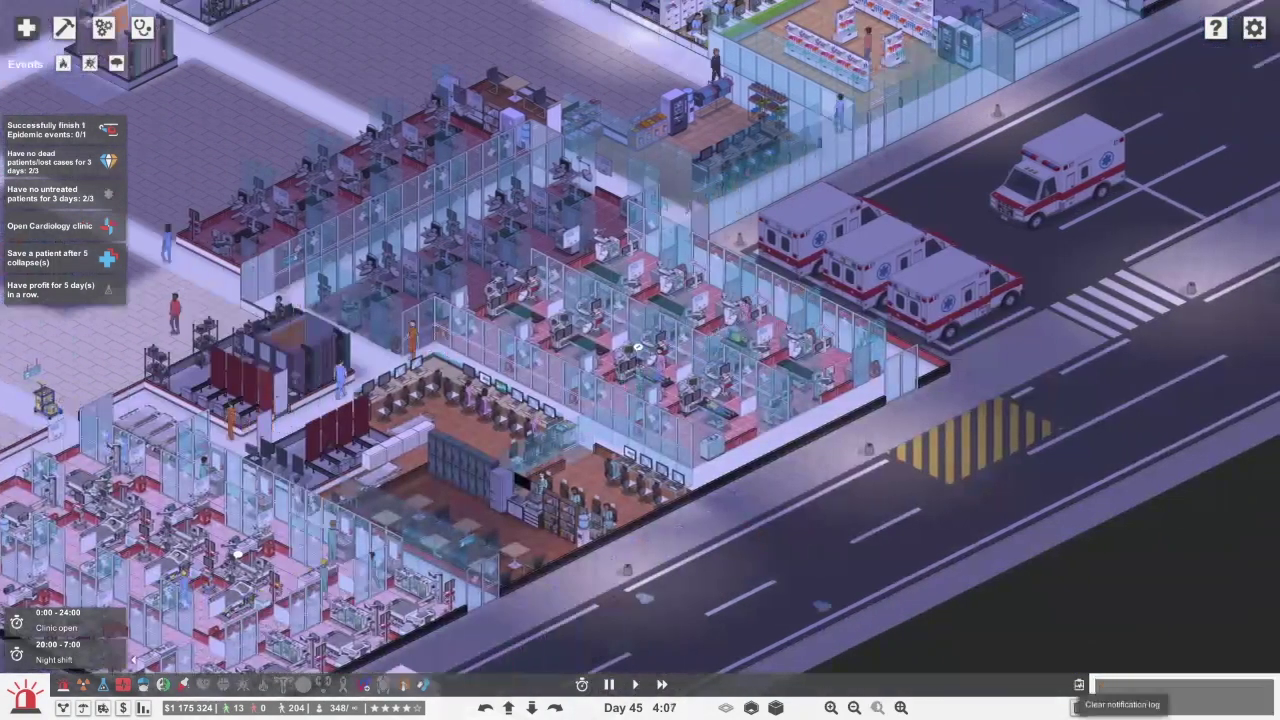
key("a")
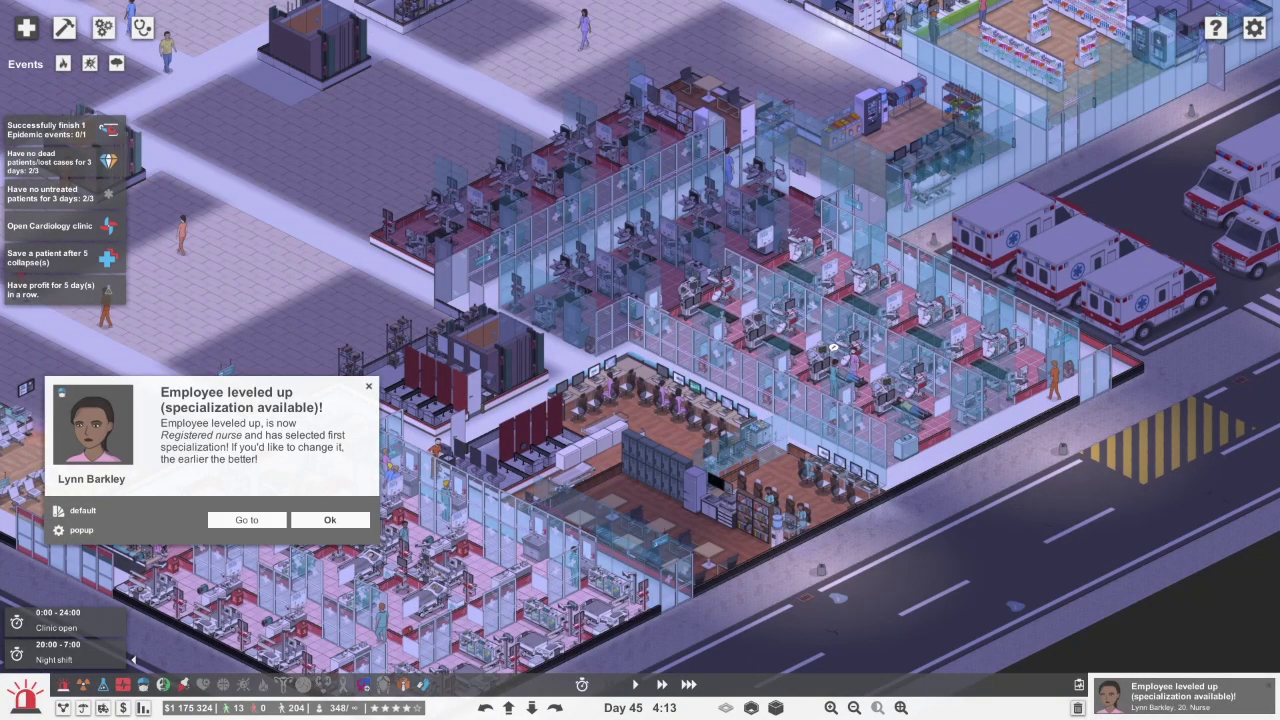
left_click(93, 425)
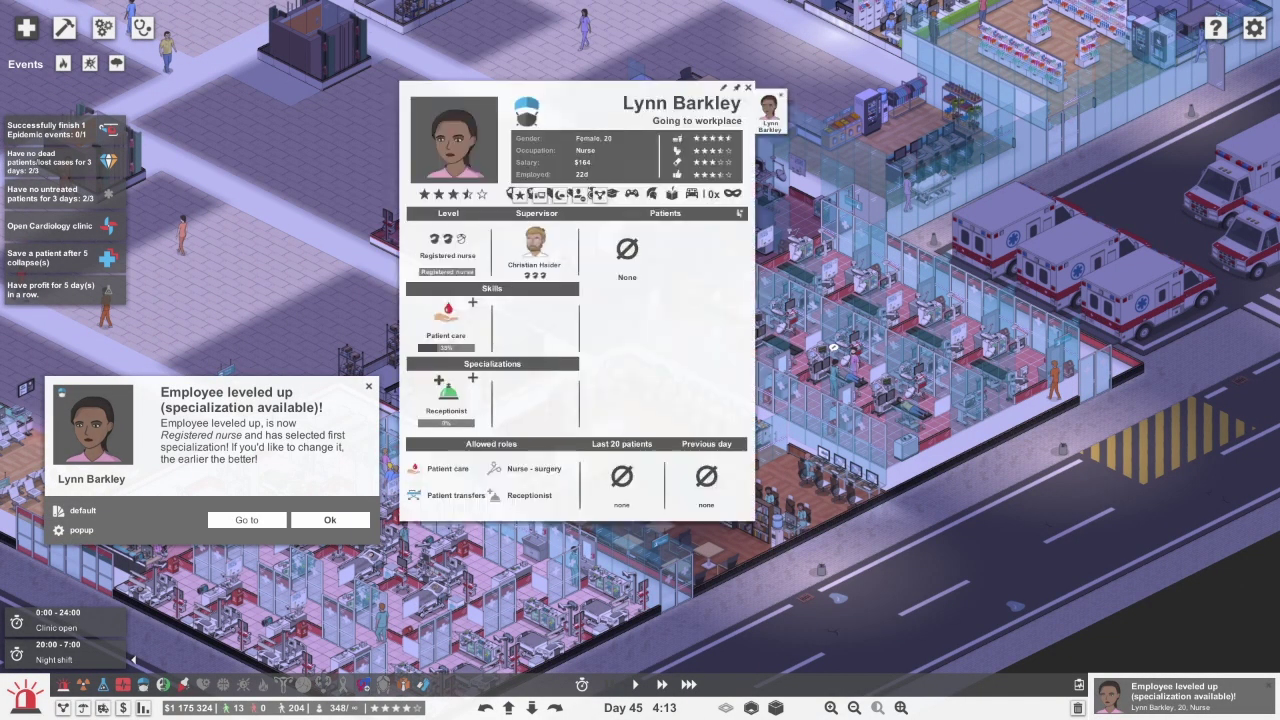
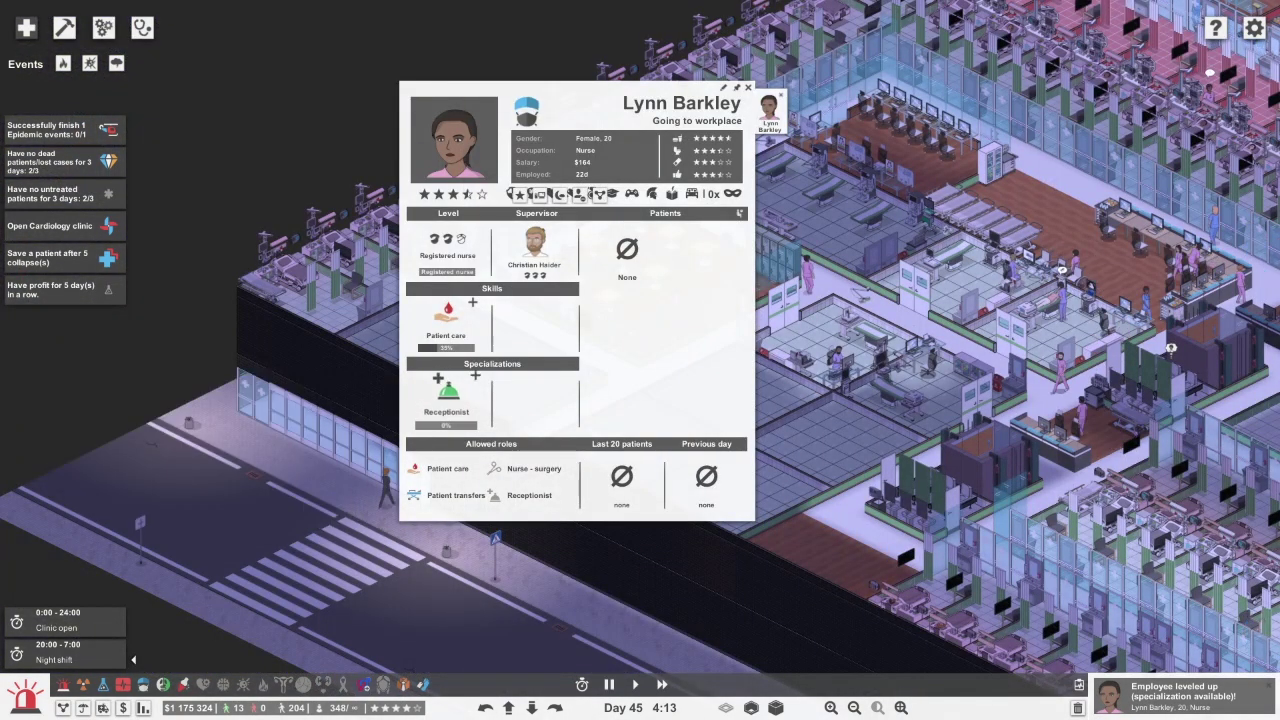
Give the levelled-up nurse the Medical surgery specialization
left_click(447, 395)
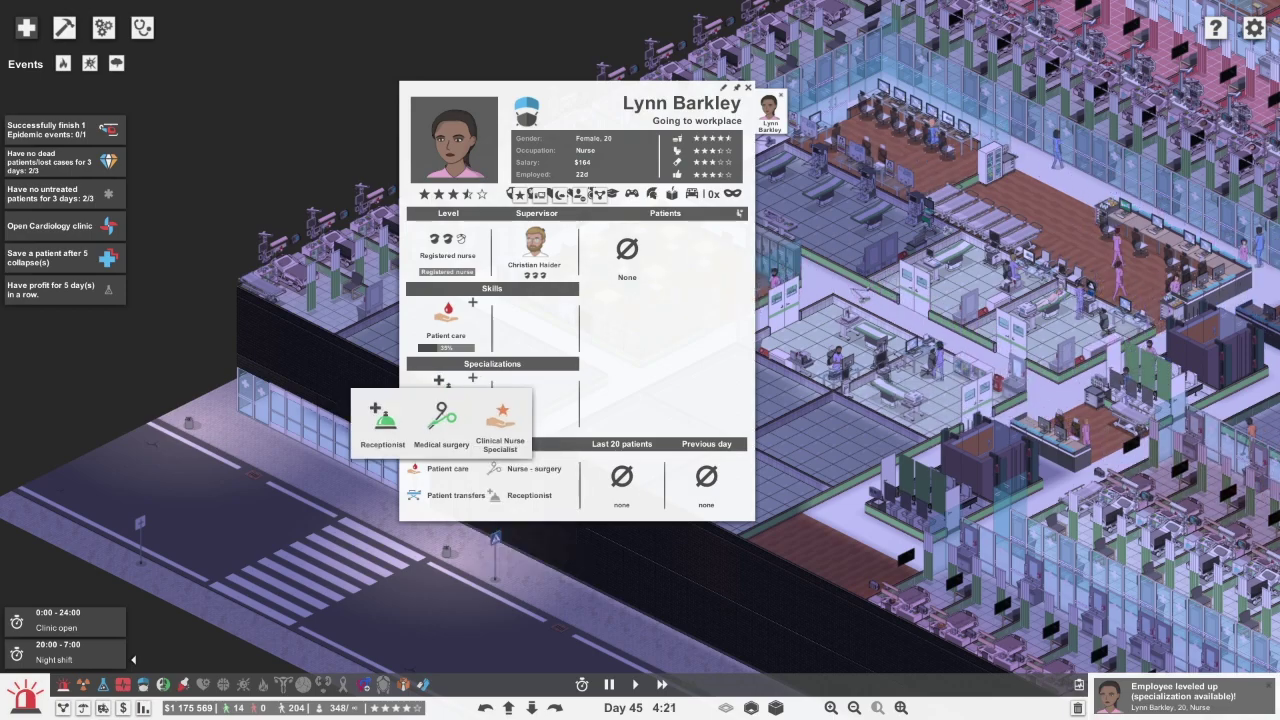
left_click(441, 420)
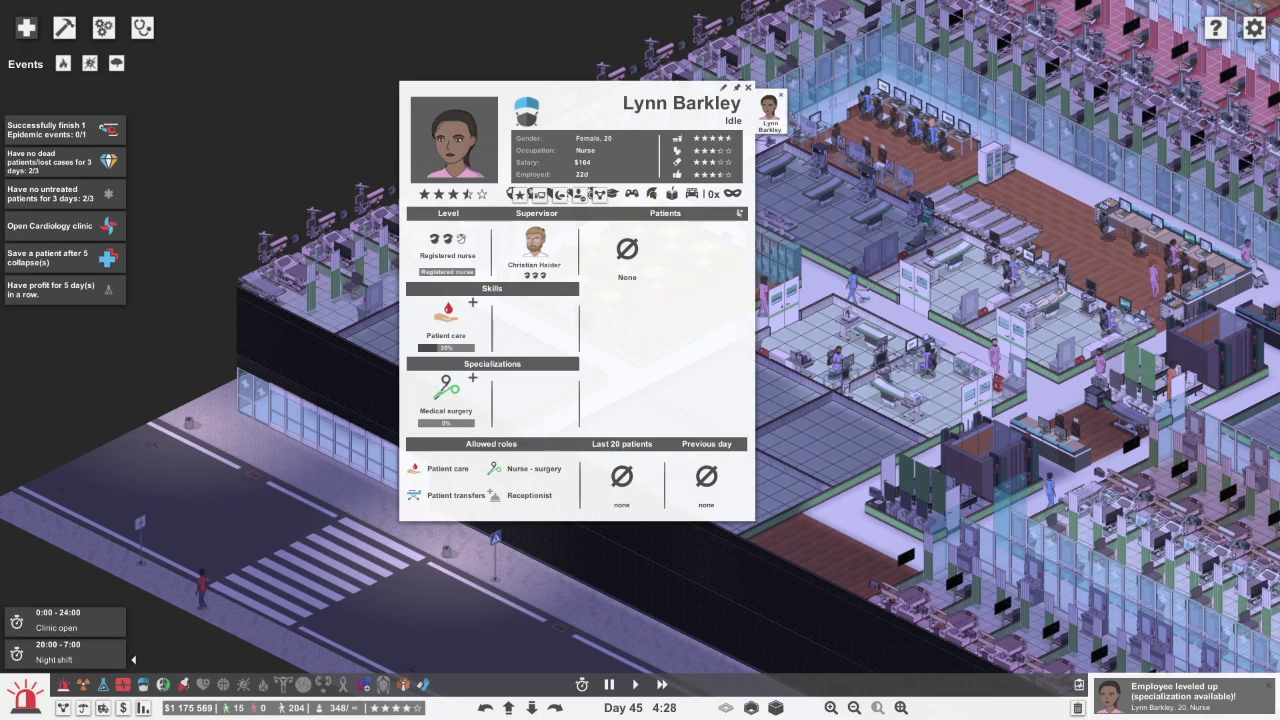
key("Escape")
Give the levelled-up technologist Advanced biochemistry in place of cardiology
key("d")
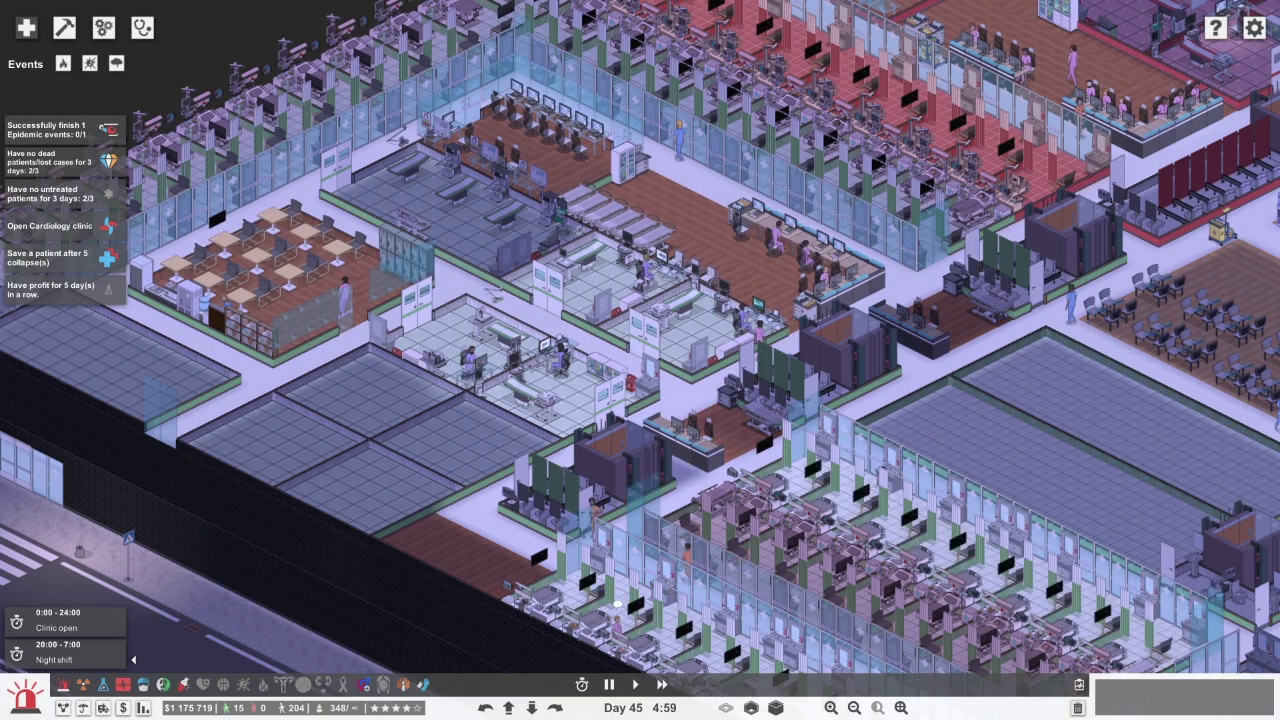
key("s")
scroll(640, 360, "up", 3)
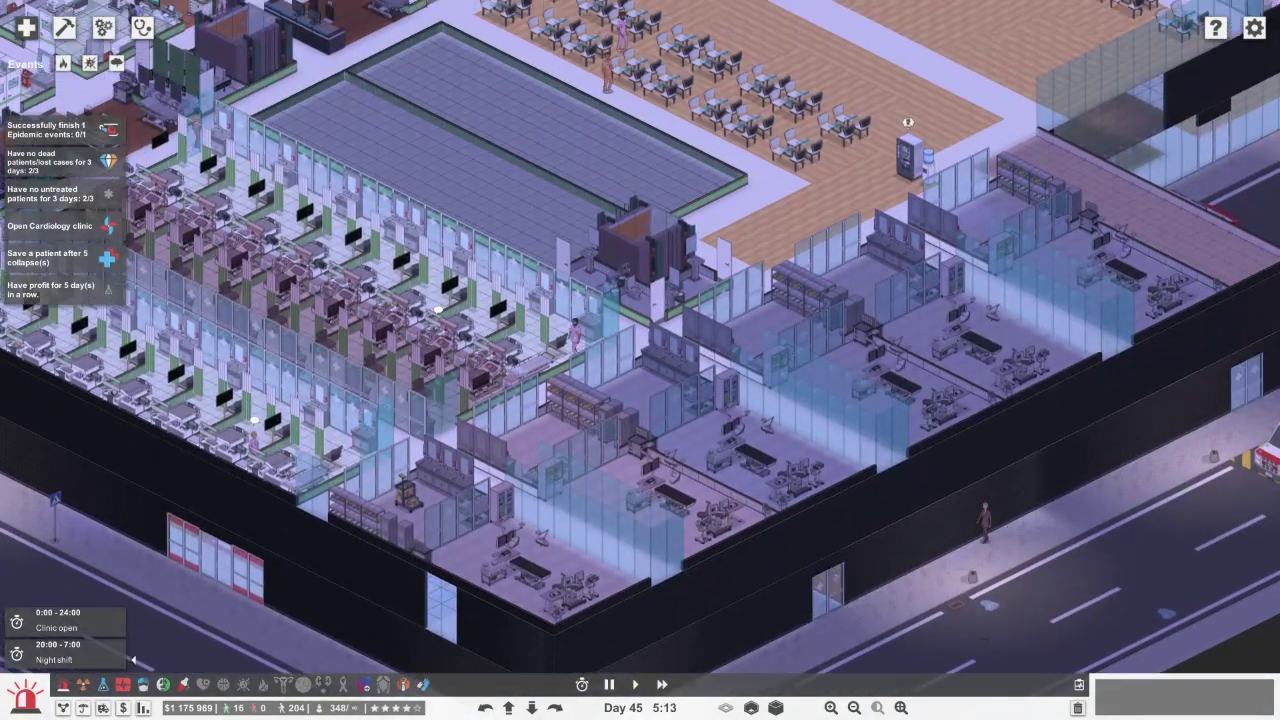
key("w")
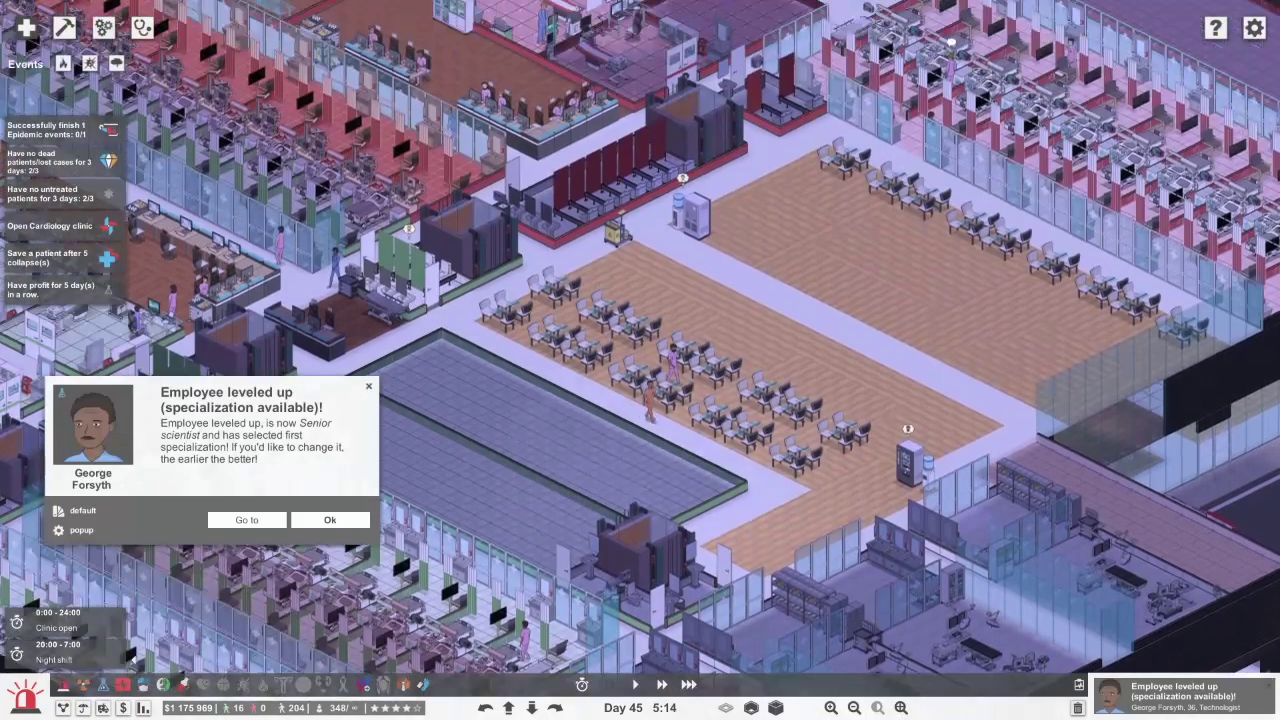
left_click(246, 519)
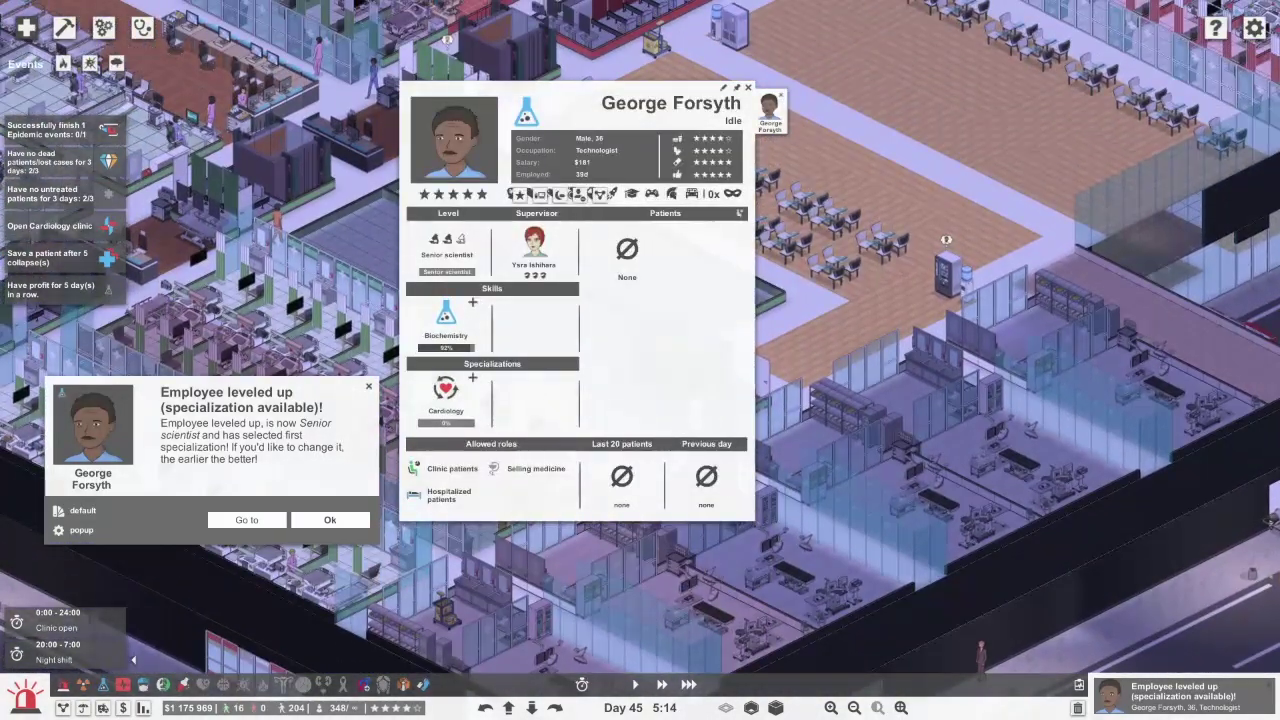
left_click(330, 519)
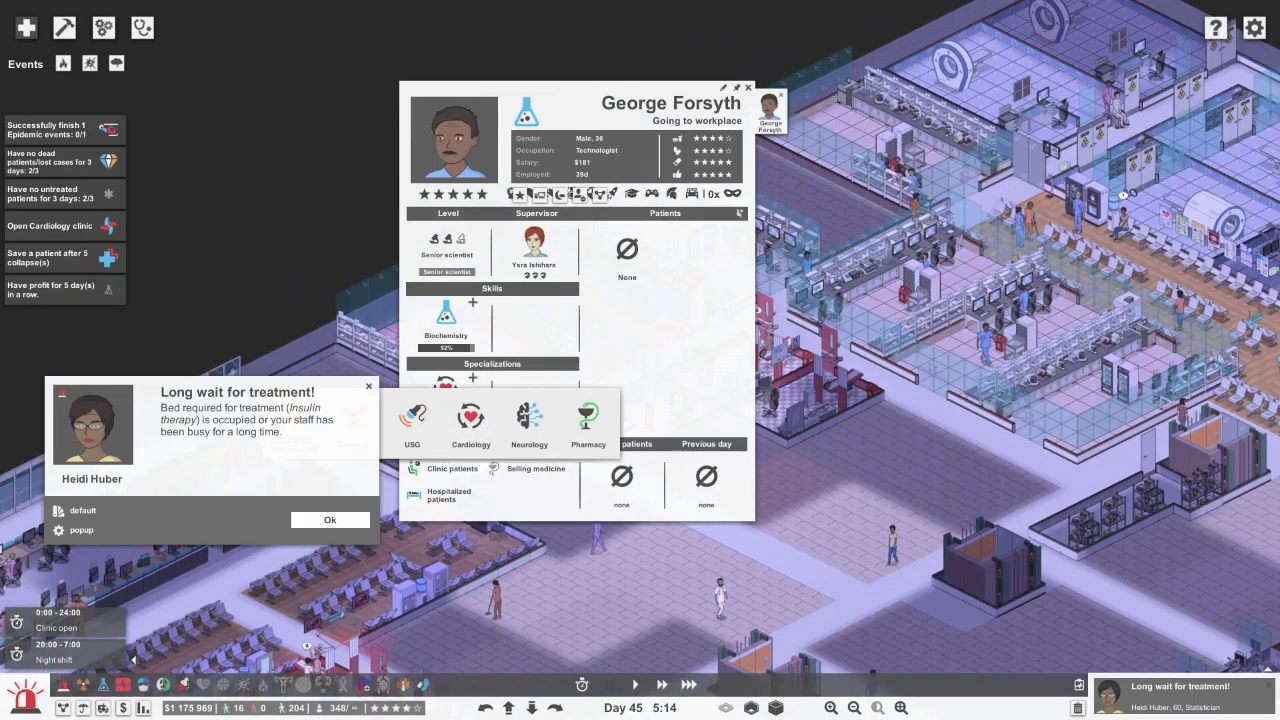
left_click(330, 519)
left_click(290, 420)
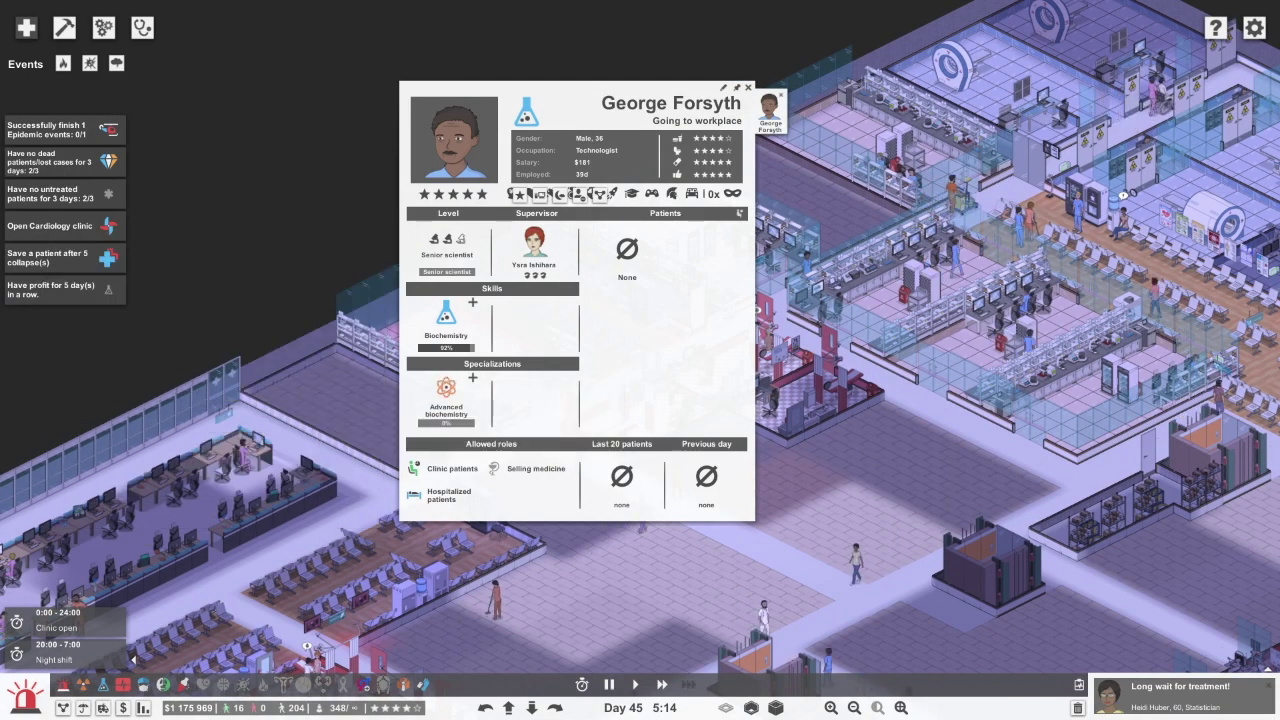
Transfer the waiting diabetic ketoacidosis patient to an HDU room and clear the level-up notice
key("Escape")
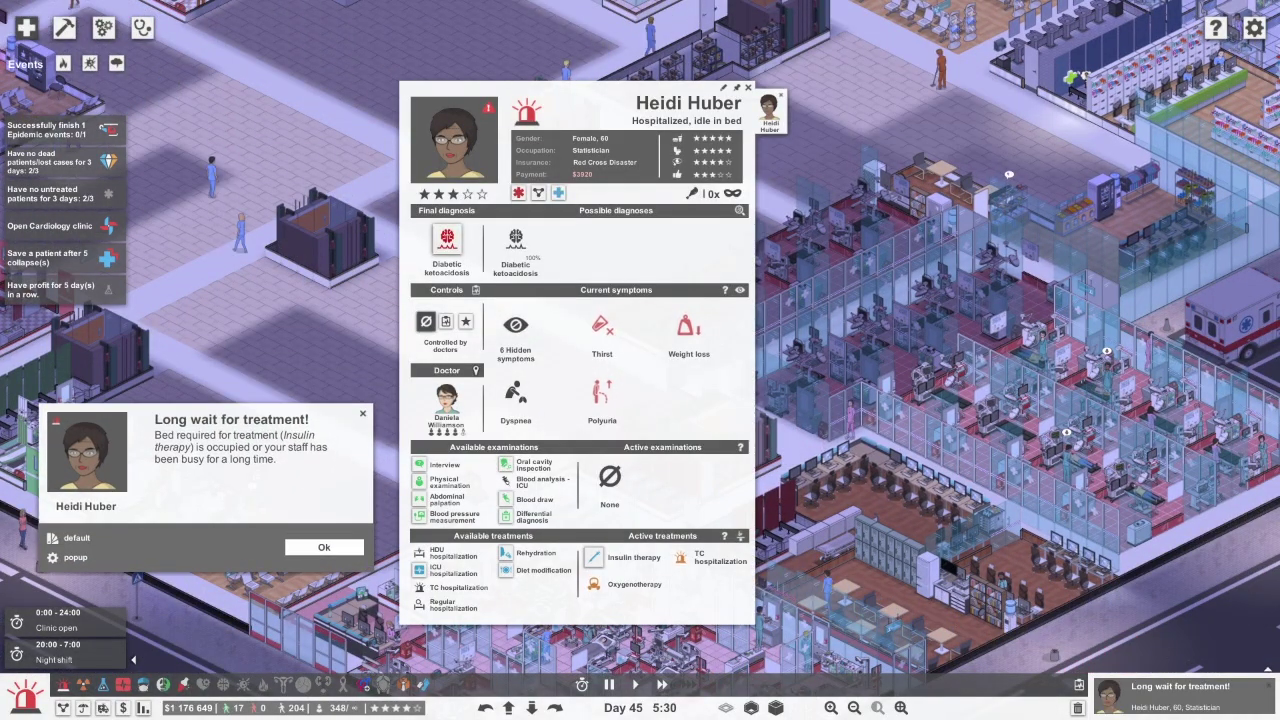
left_click(455, 160)
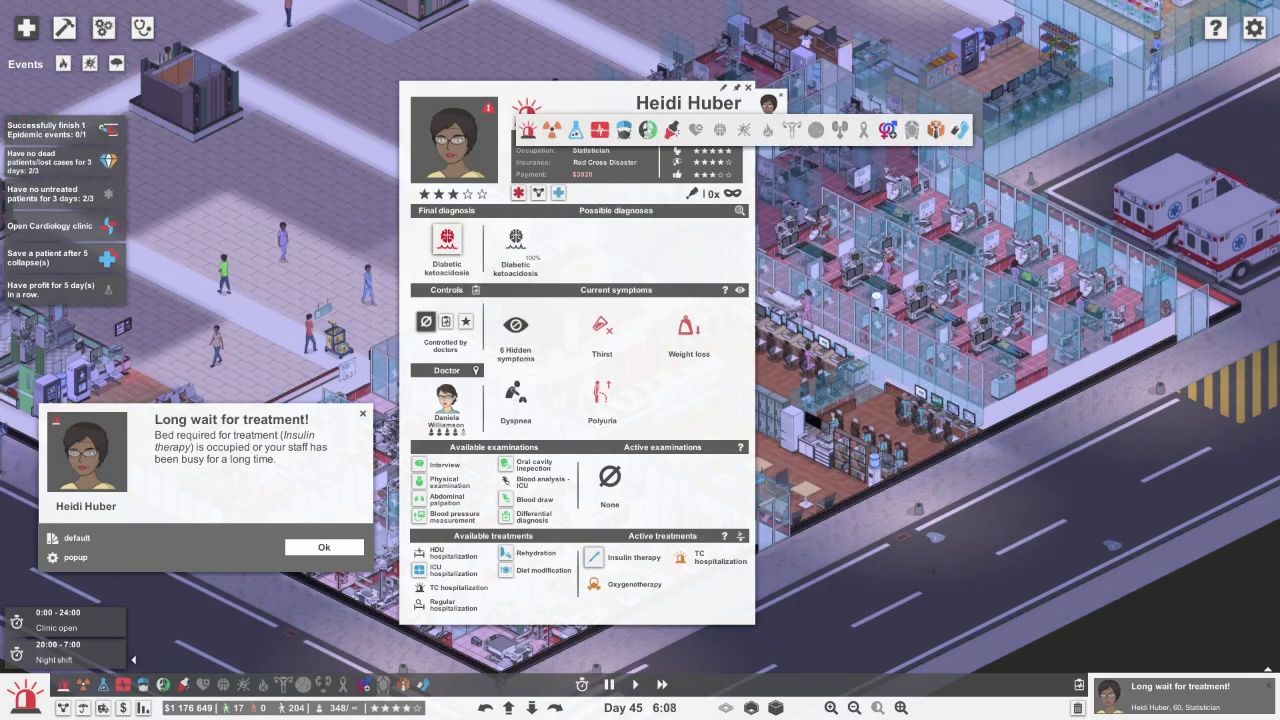
left_click(647, 129)
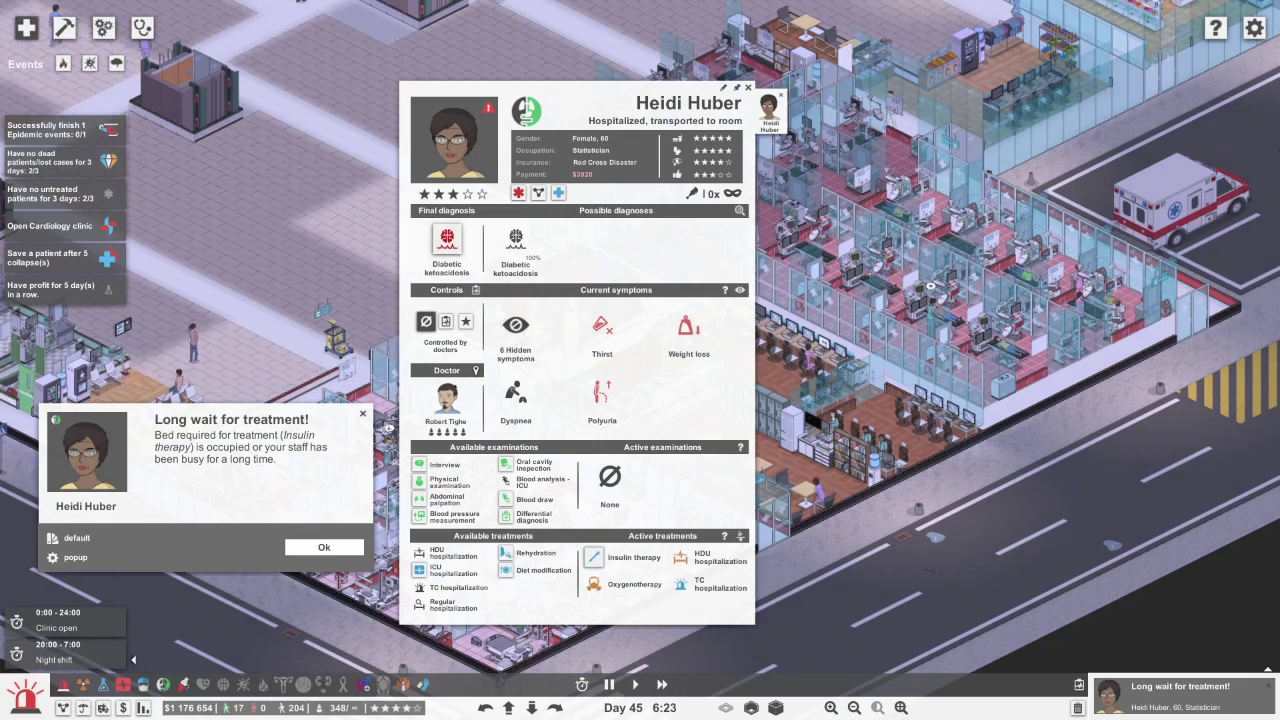
key("Escape")
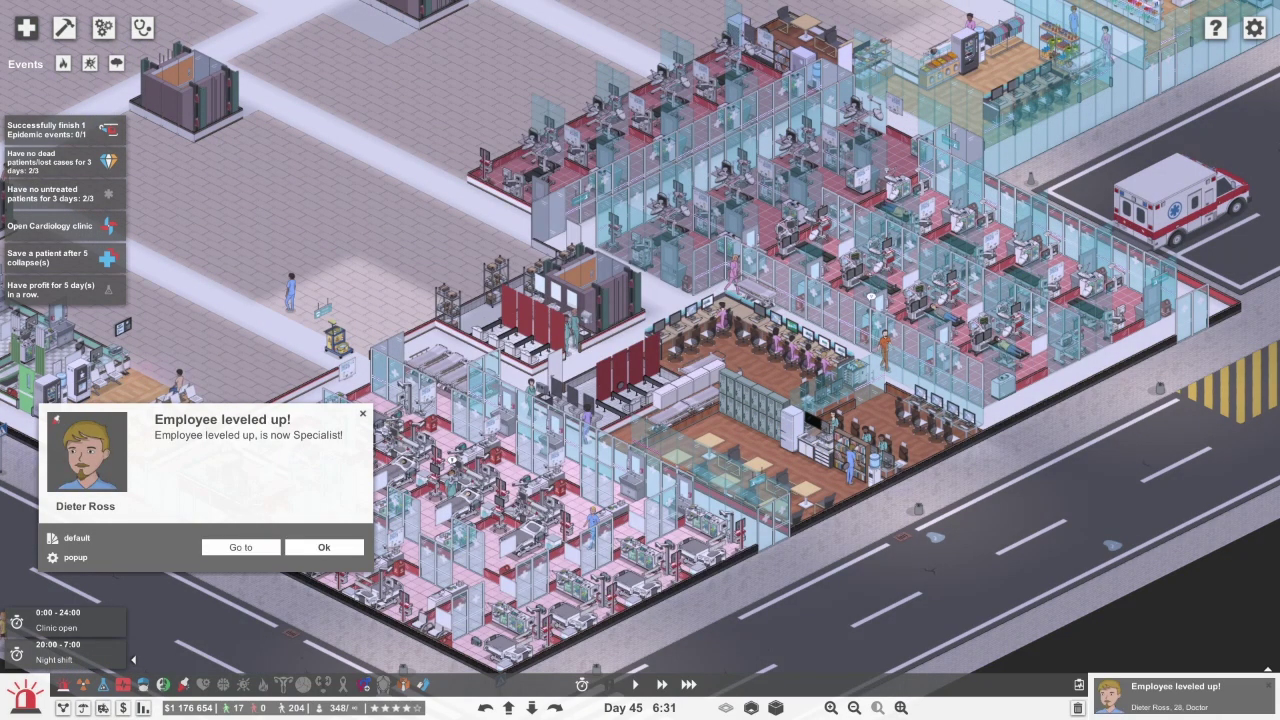
key("Escape")
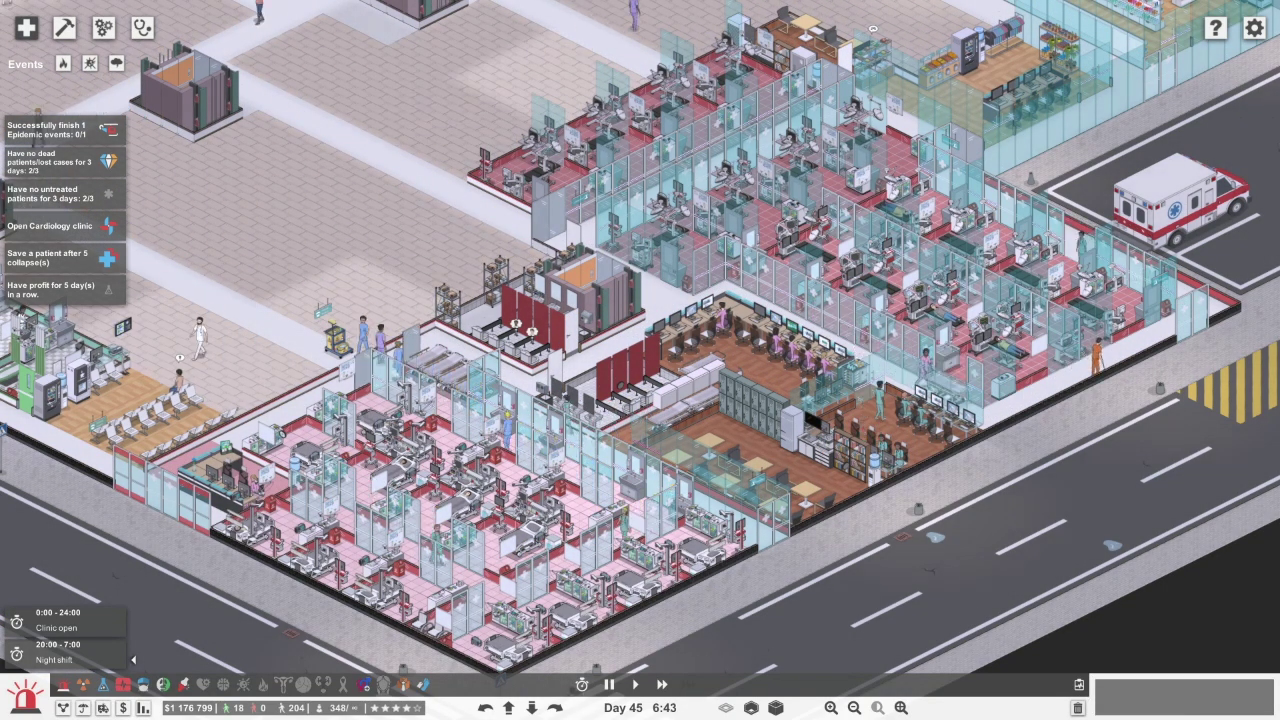
left_click(82, 685)
left_click(62, 707)
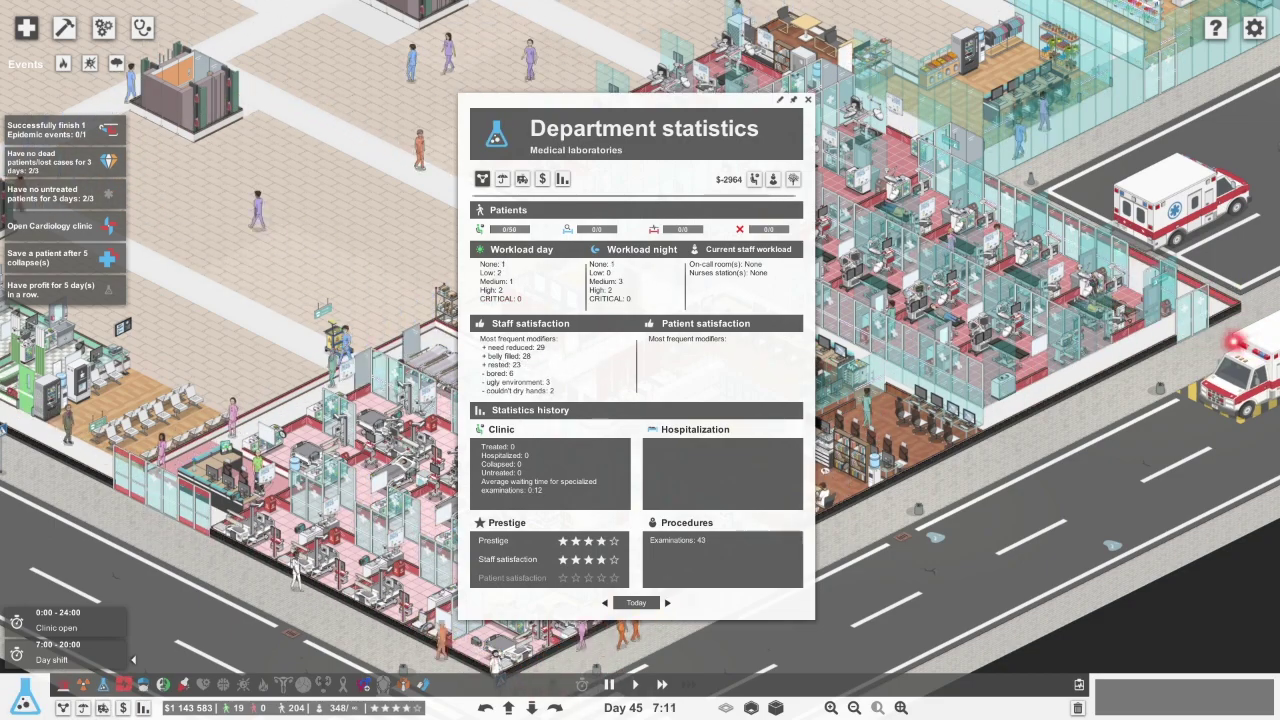
left_click(83, 685)
left_click(163, 685)
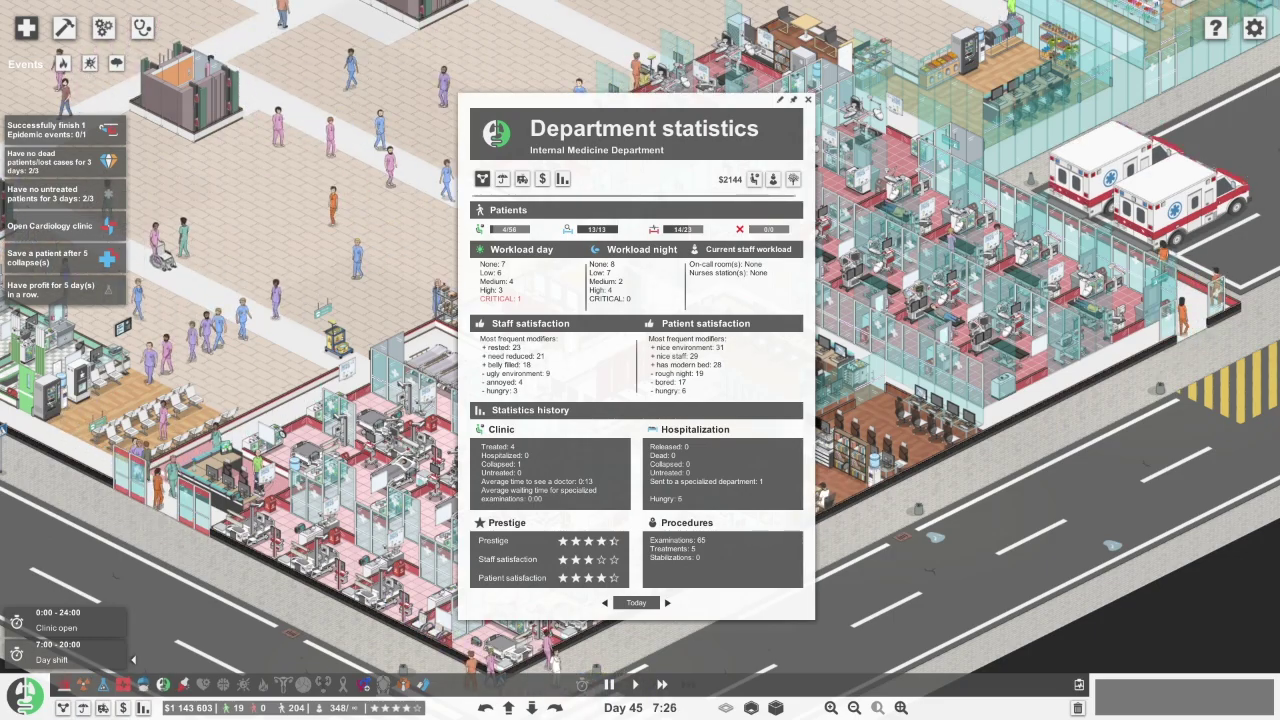
left_click(63, 685)
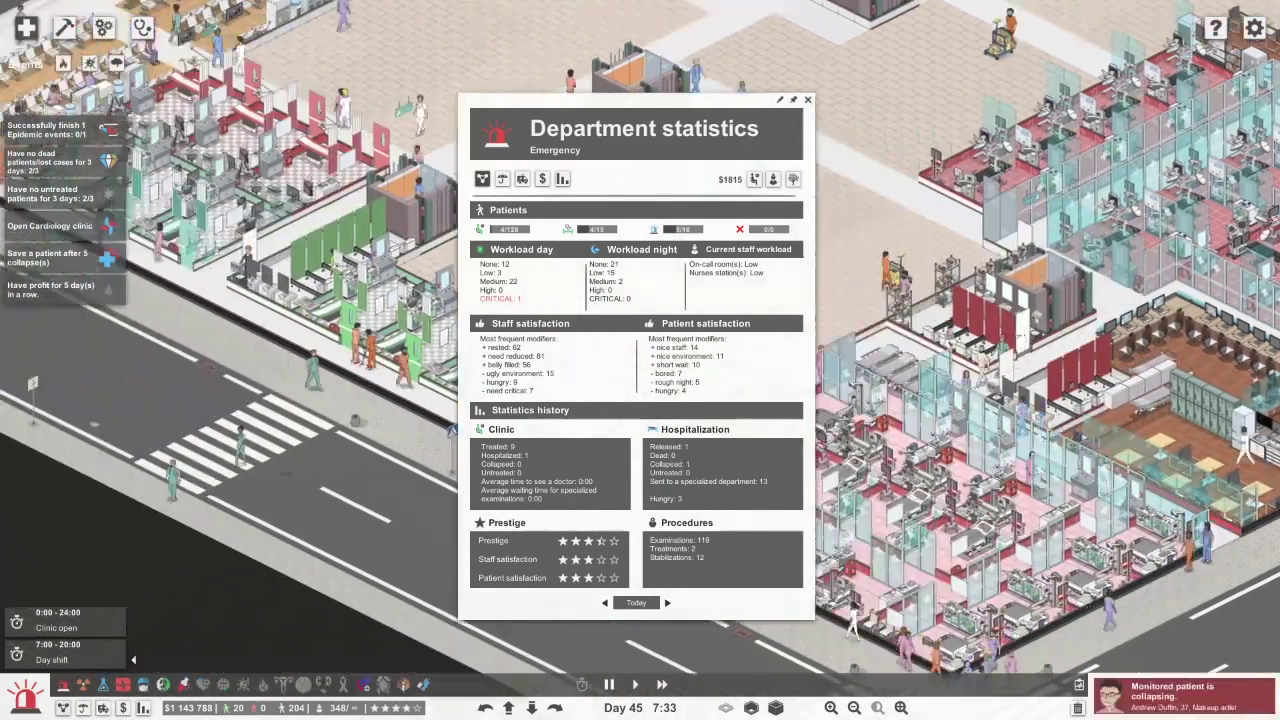
key("Escape")
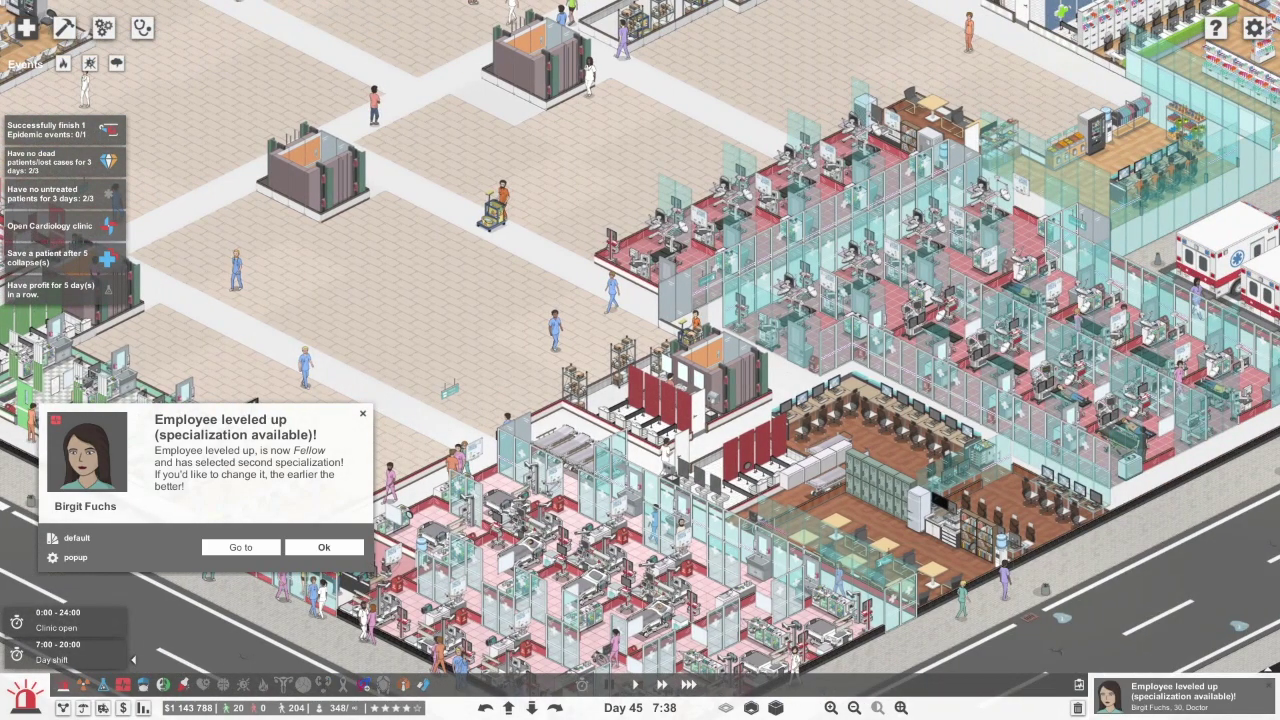
Check the levelled-up doctor's details and dismiss the level-up notice
left_click(85, 450)
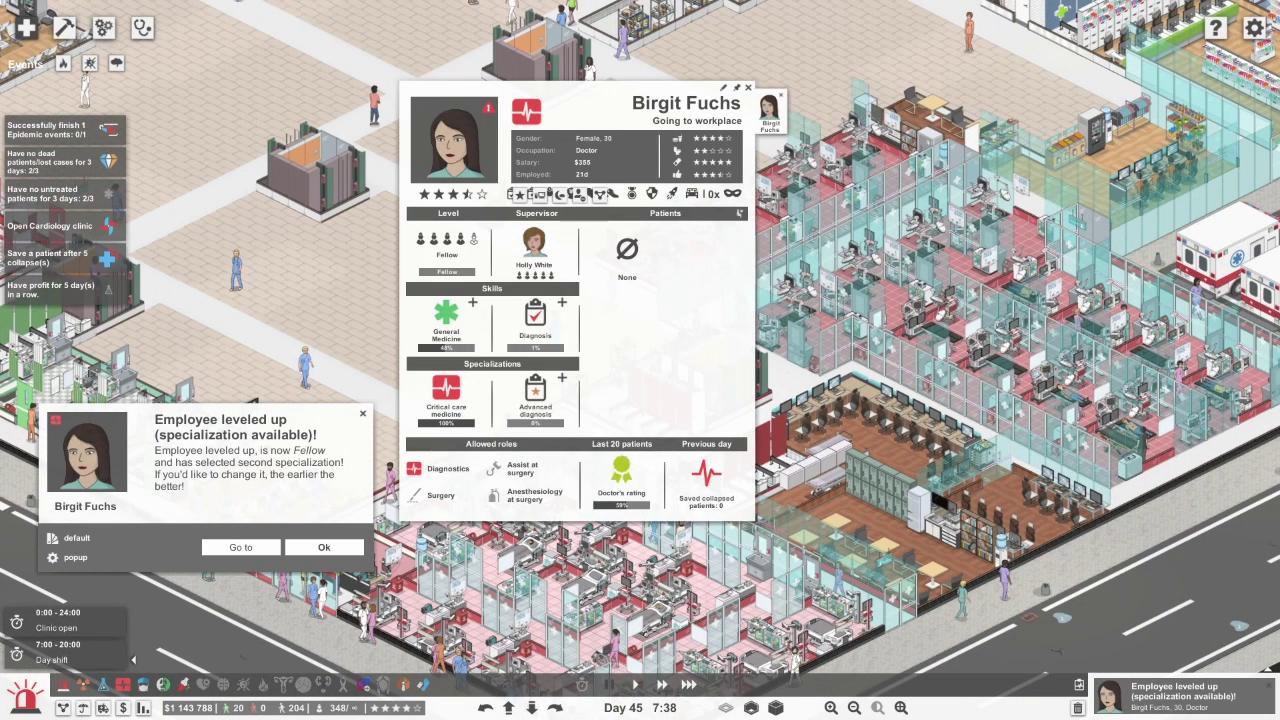
left_click(324, 547)
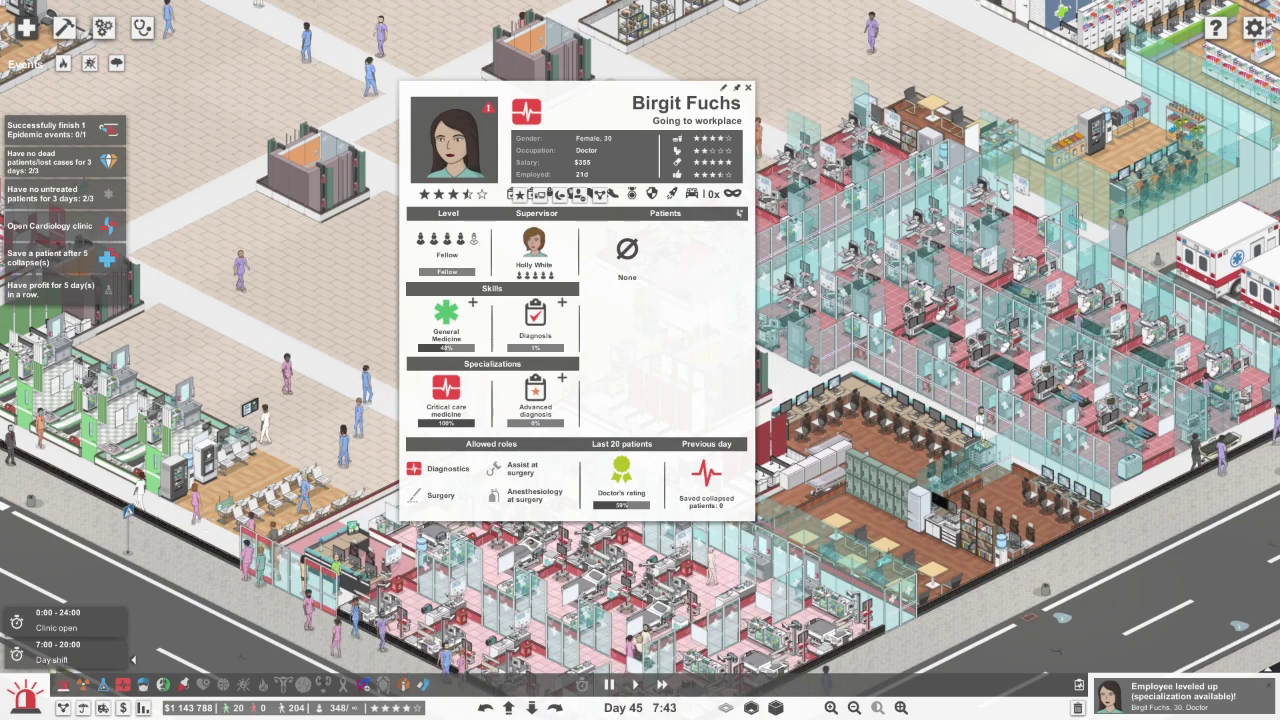
key("d")
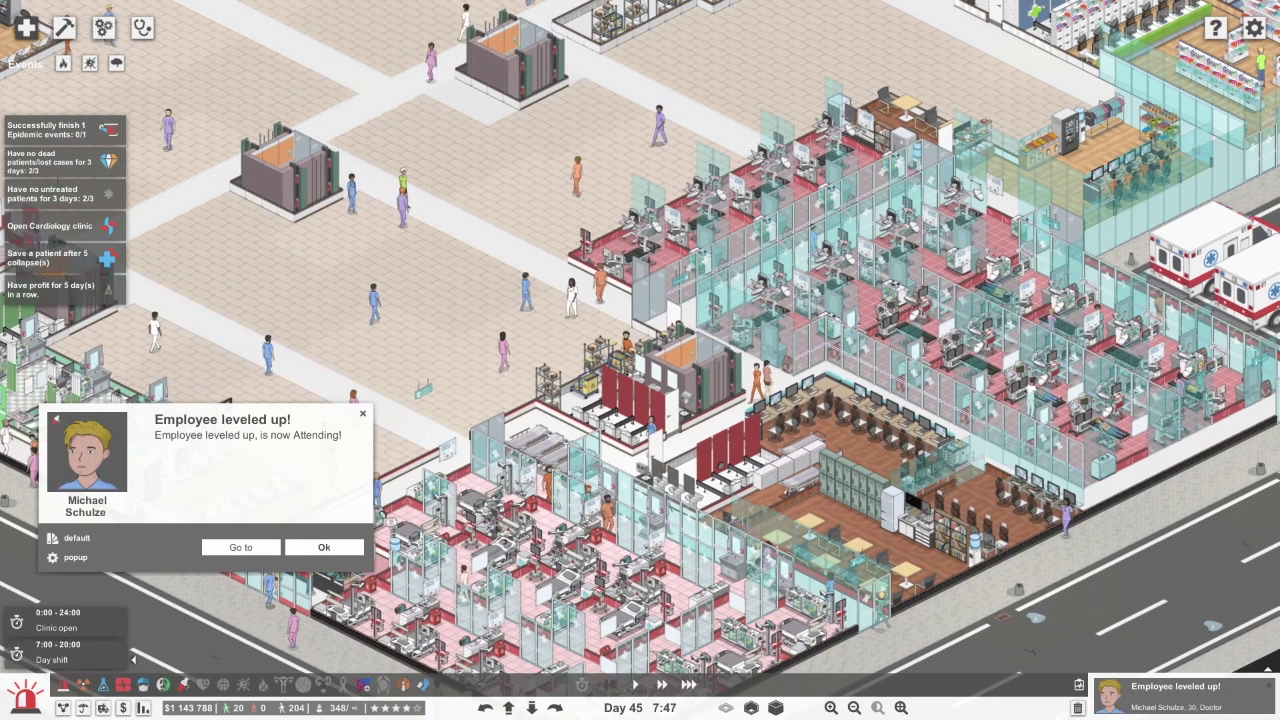
key("d")
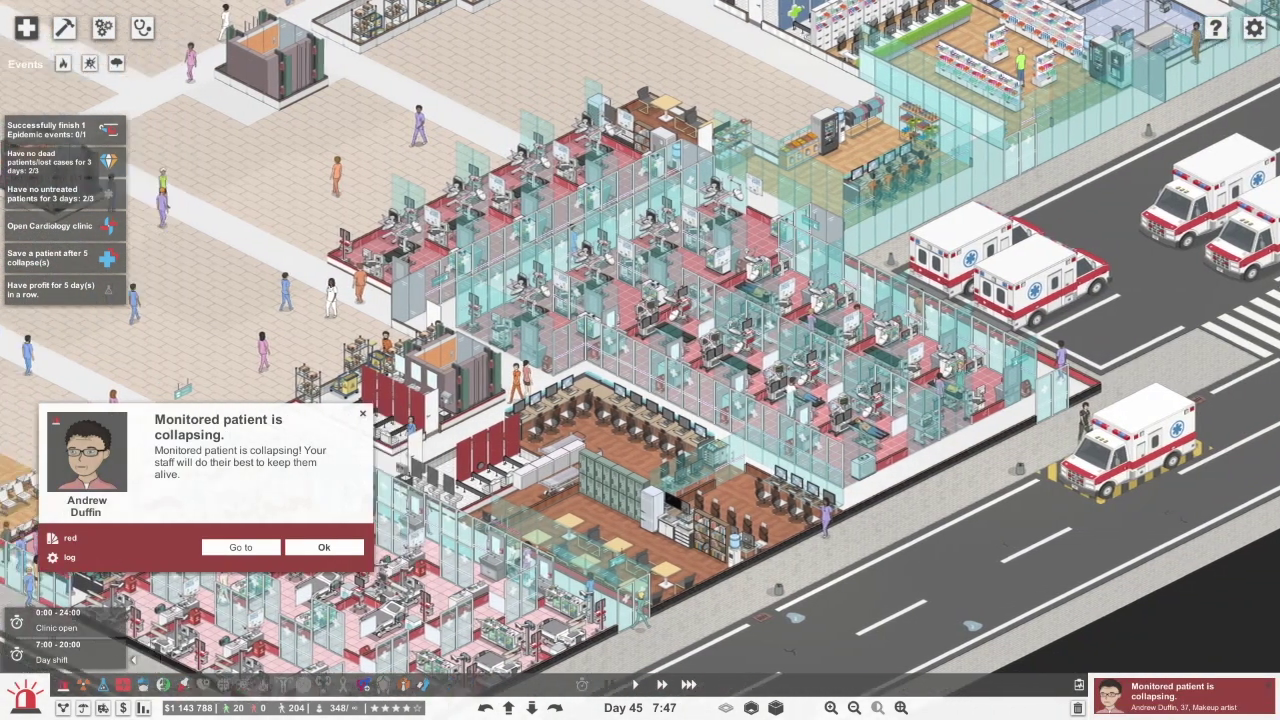
Check the collapsing purpura patient, dismiss the collapse alert and close the record
left_click(240, 547)
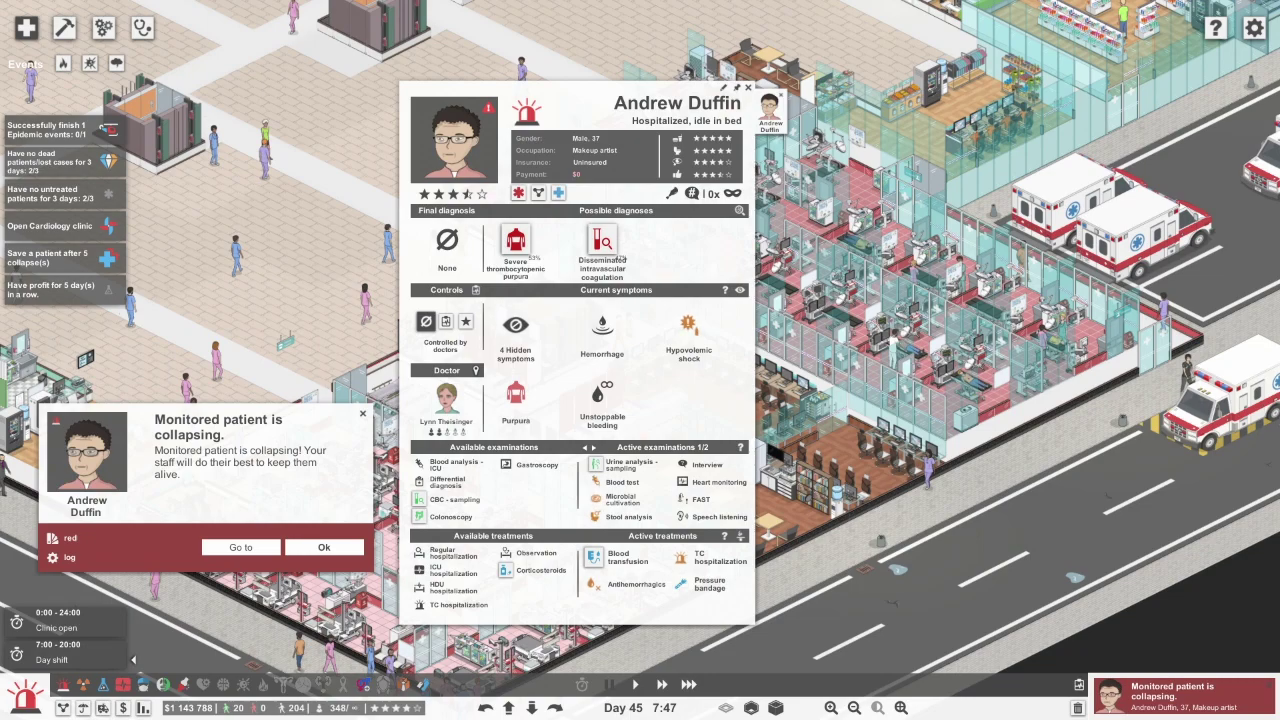
left_click(324, 547)
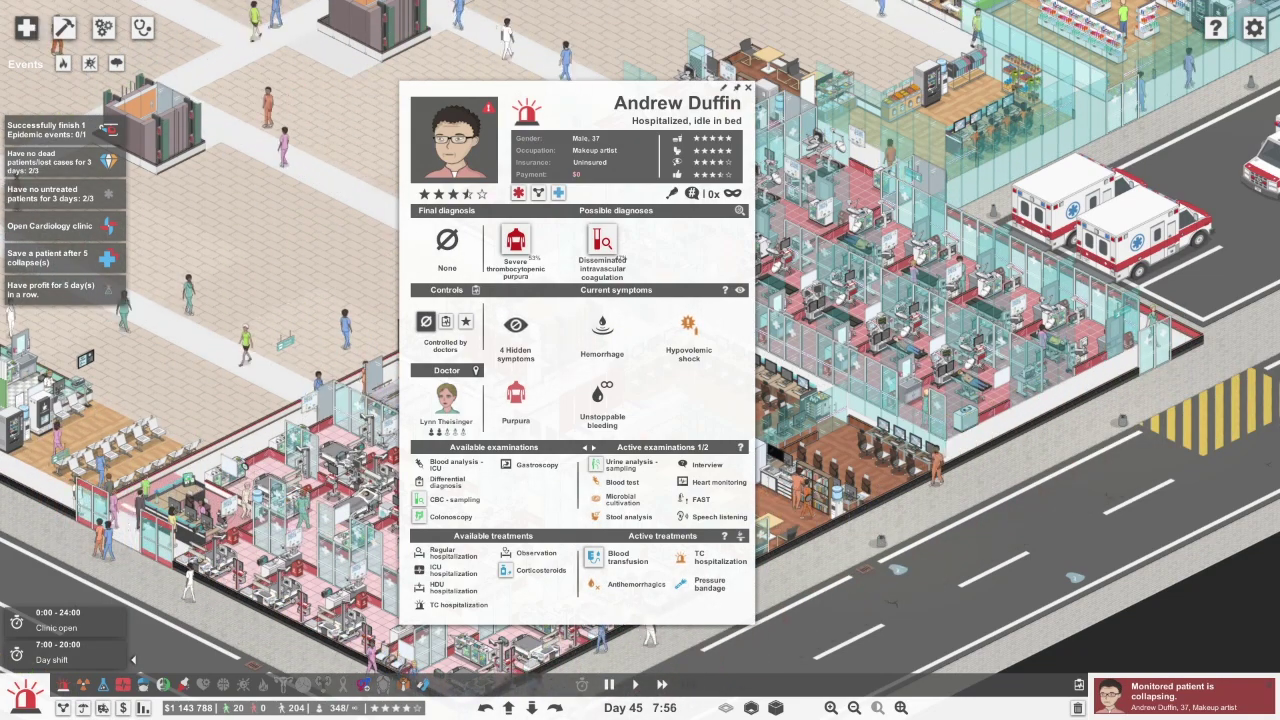
key("Escape")
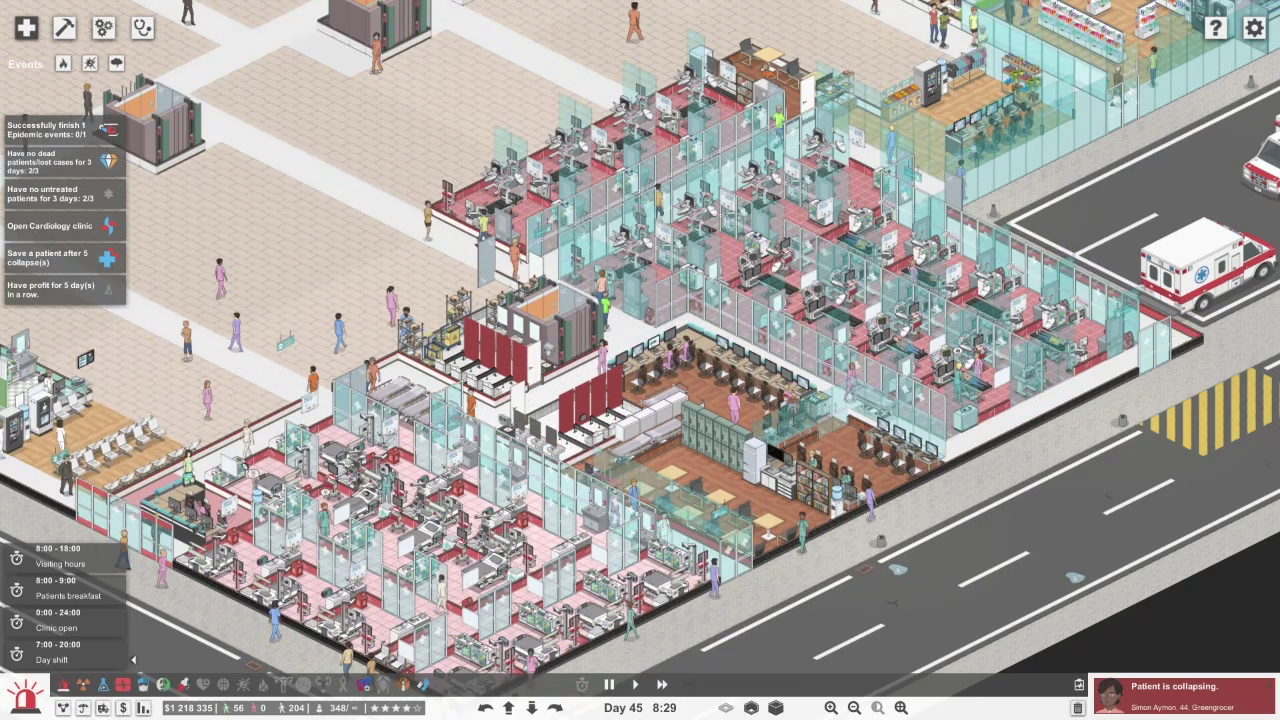
Send the undiagnosable chest-pain lung patient to another department for PCR and biopsy sampling
left_click(143, 30)
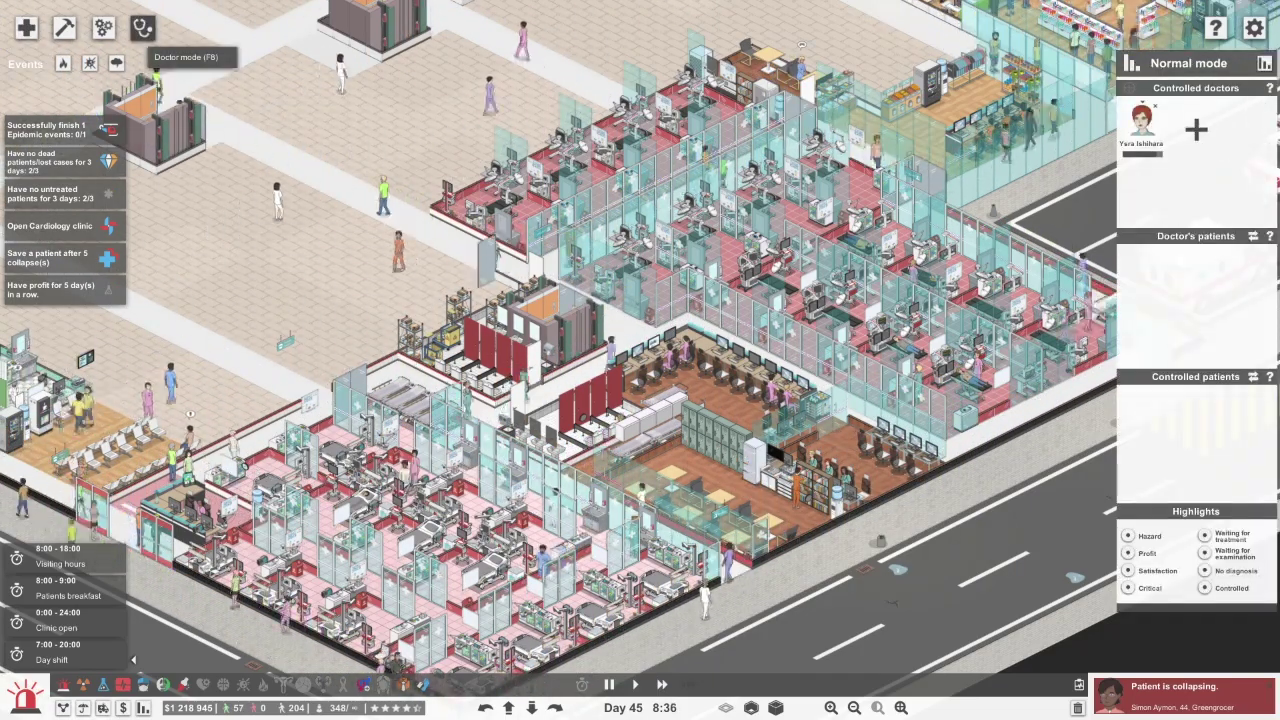
left_click(143, 30)
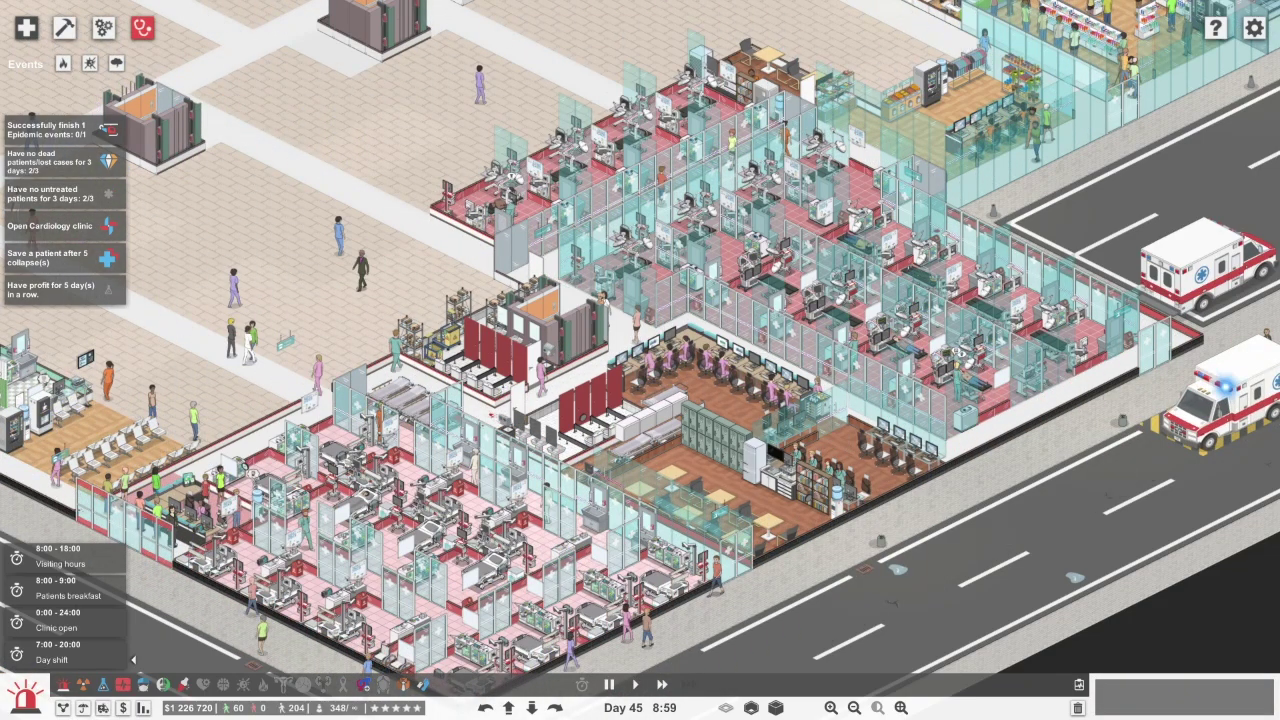
key("Page_Down")
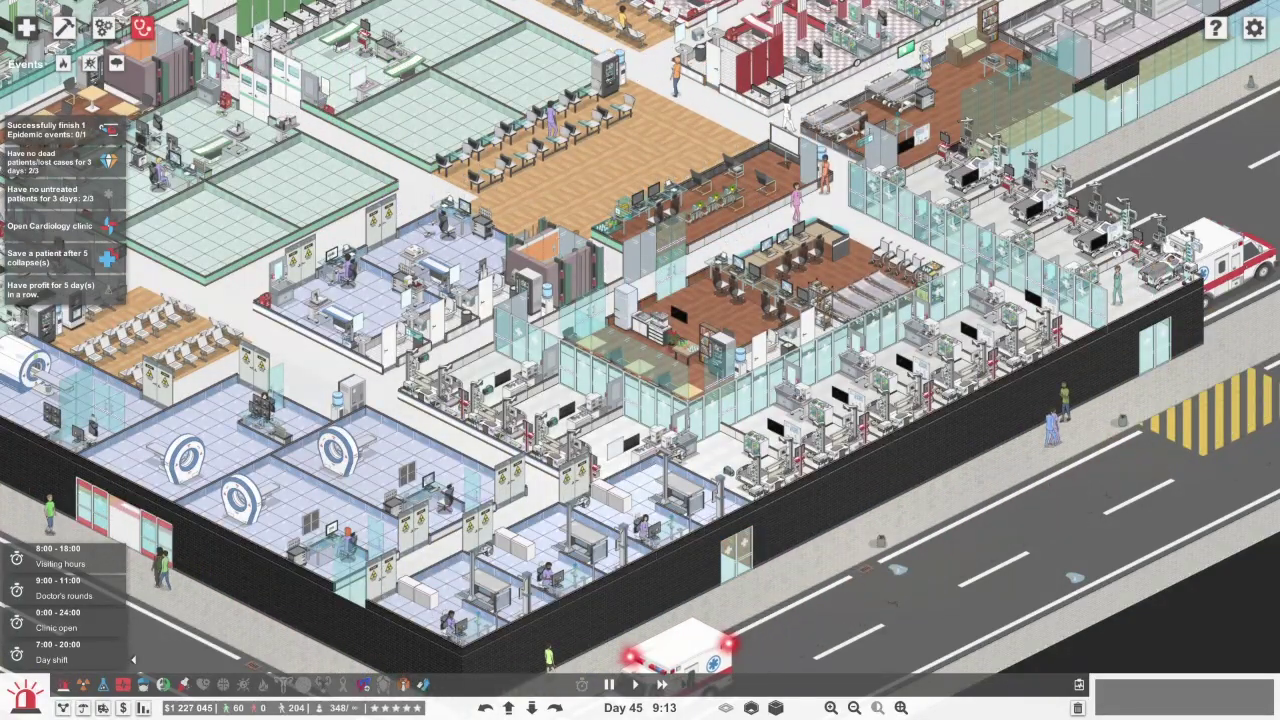
left_click(86, 455)
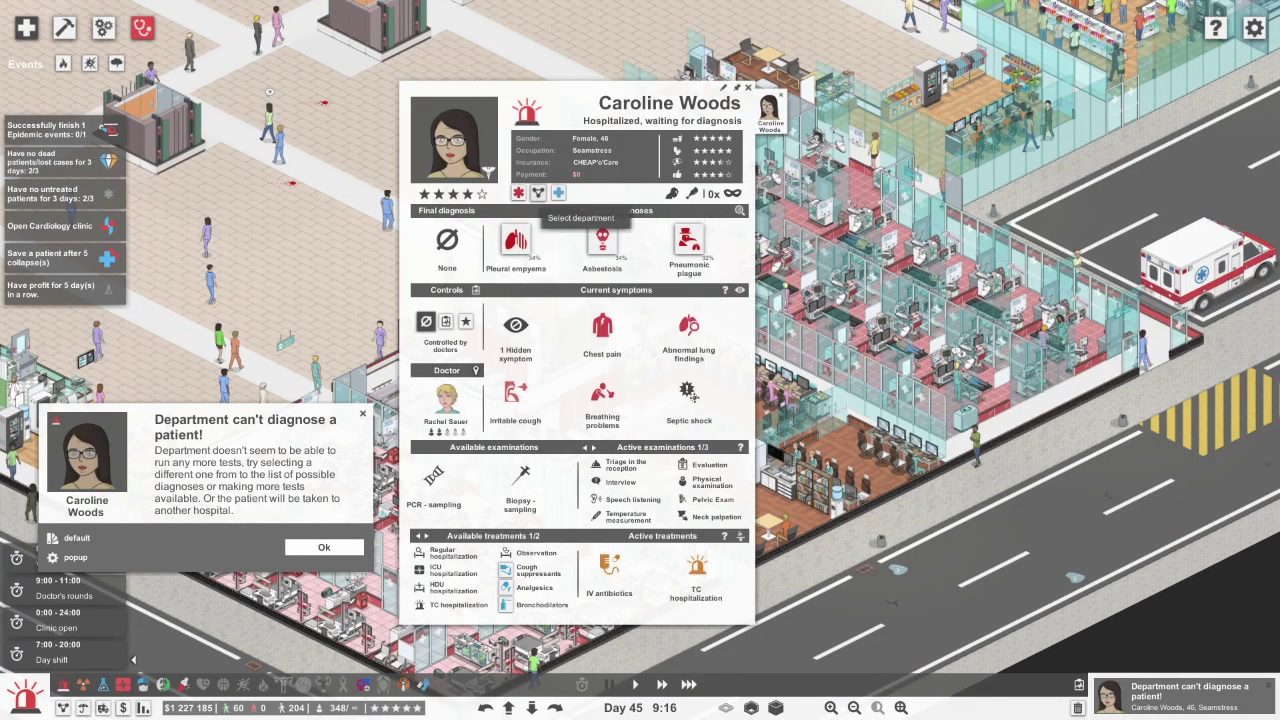
left_click(648, 130)
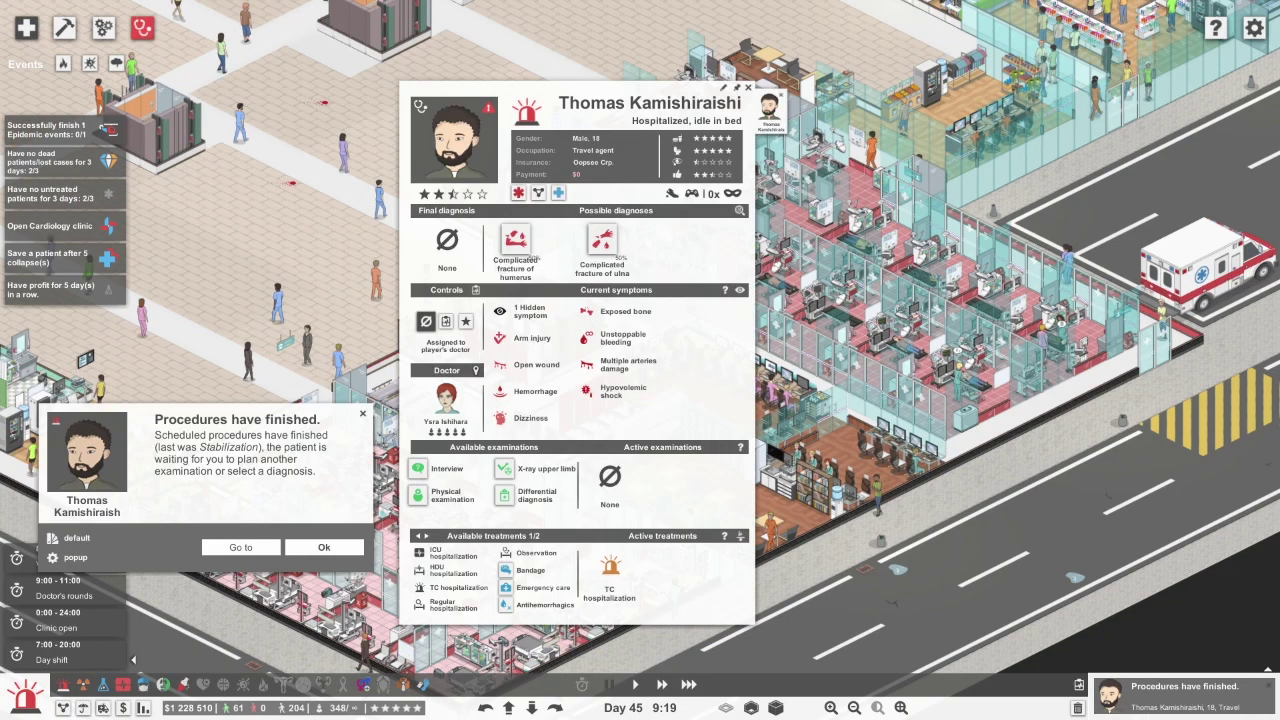
Dismiss the procedures-finished alert for the stabilized fracture patient's bleeding treatments
key("a")
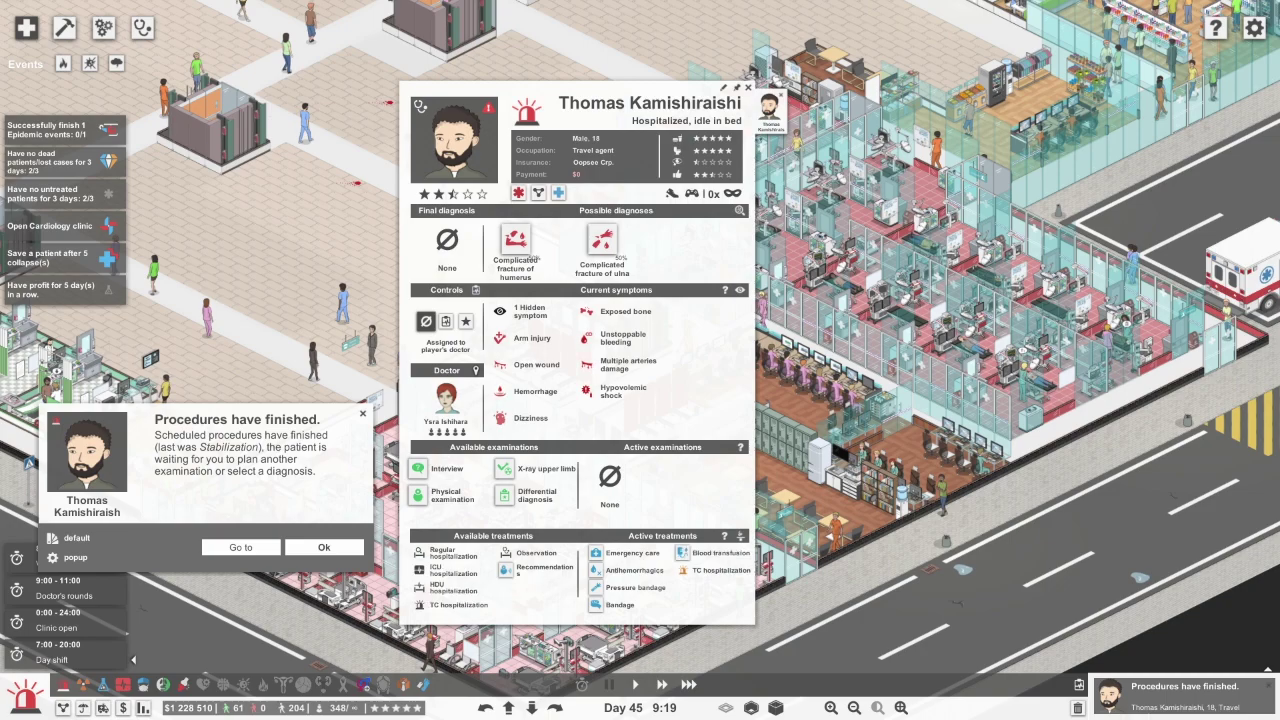
key("Return")
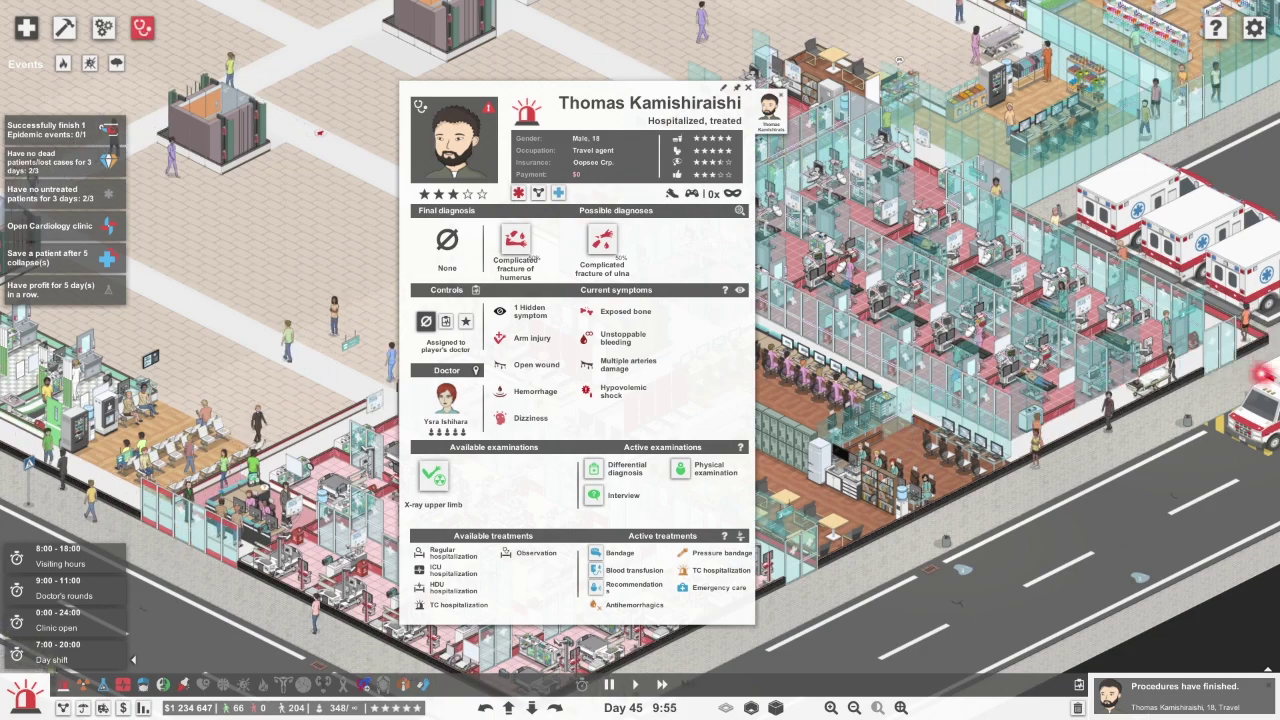
Diagnose the arm patient with complicated ulna fracture and queue the femur patient's lower-limb X-ray
left_click(142, 28)
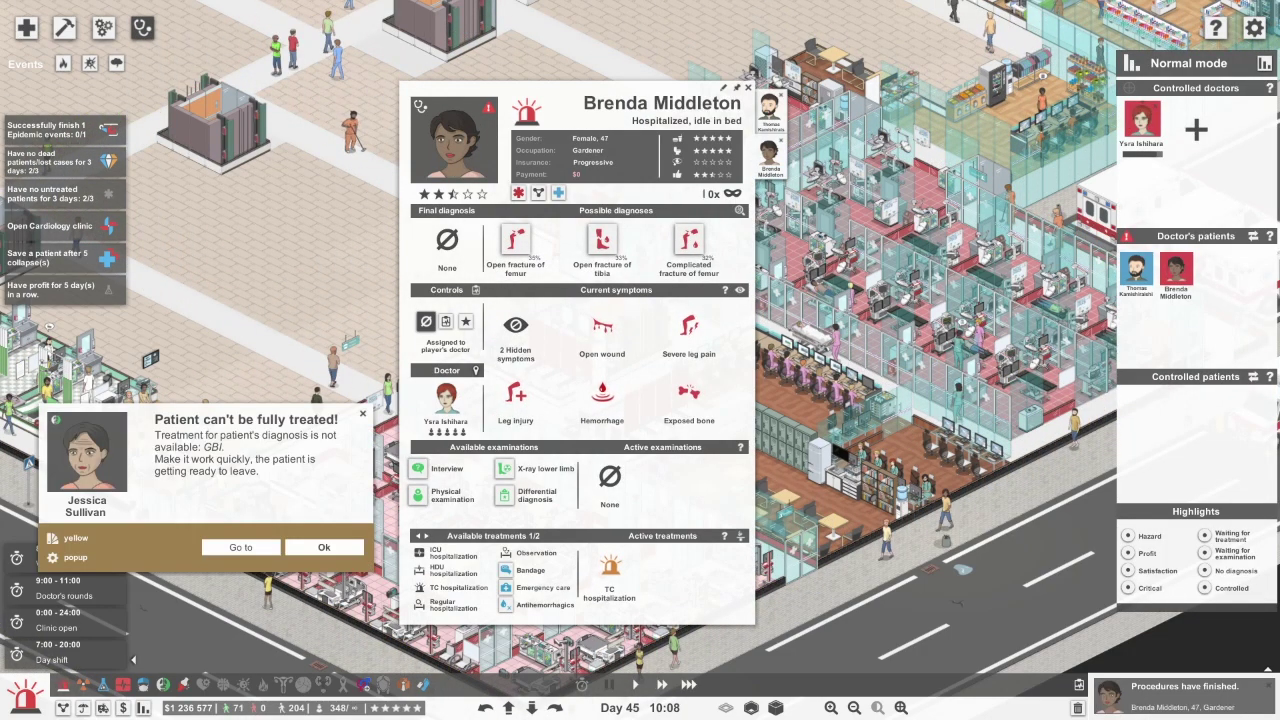
left_click(87, 450)
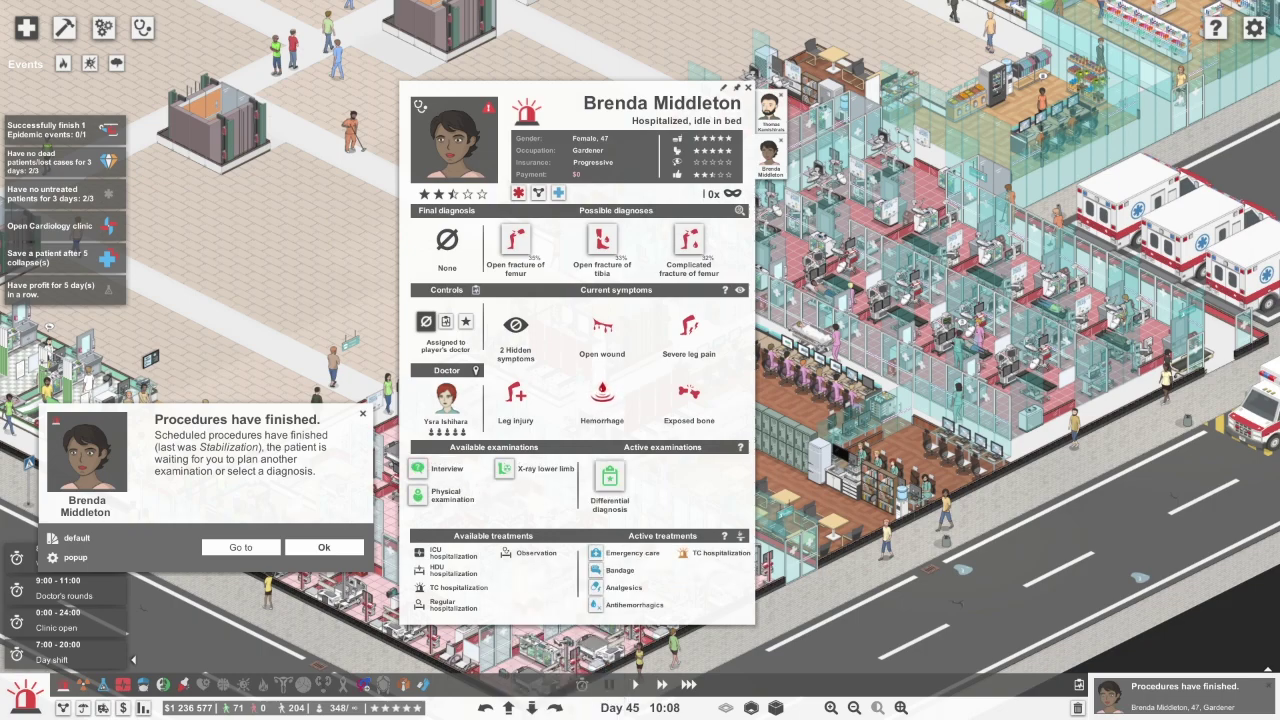
key("Return")
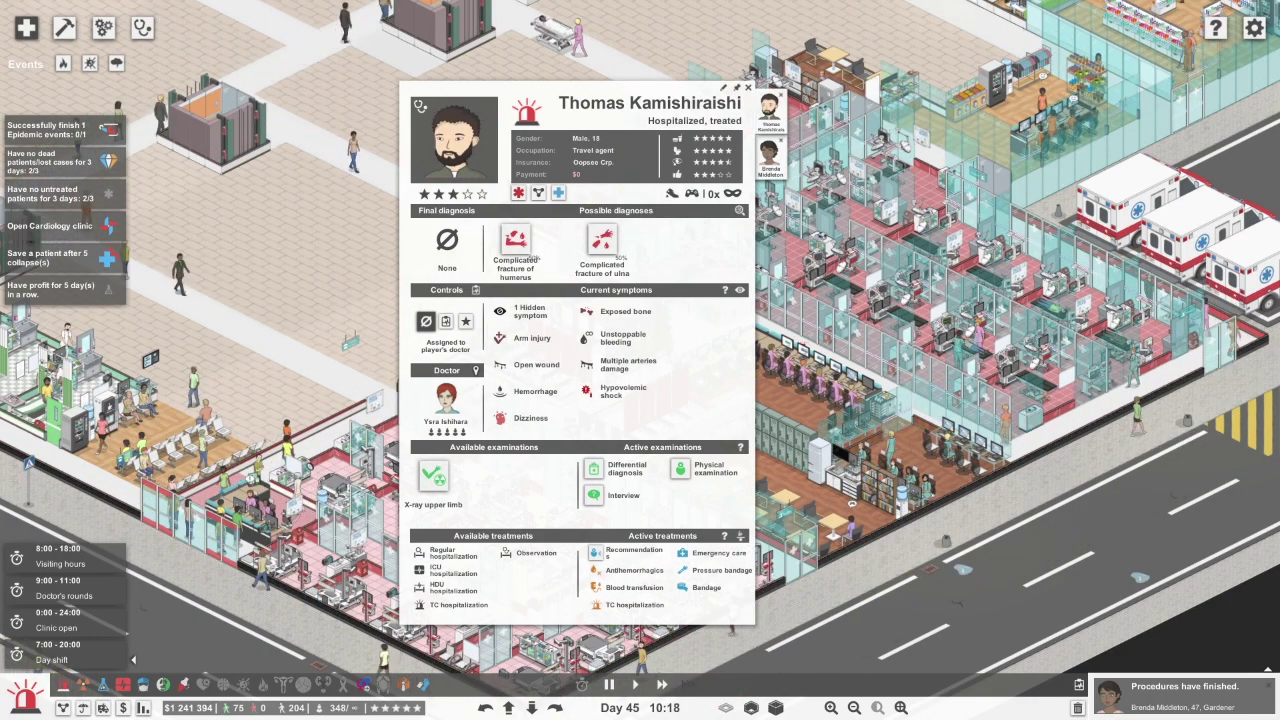
key("Tab")
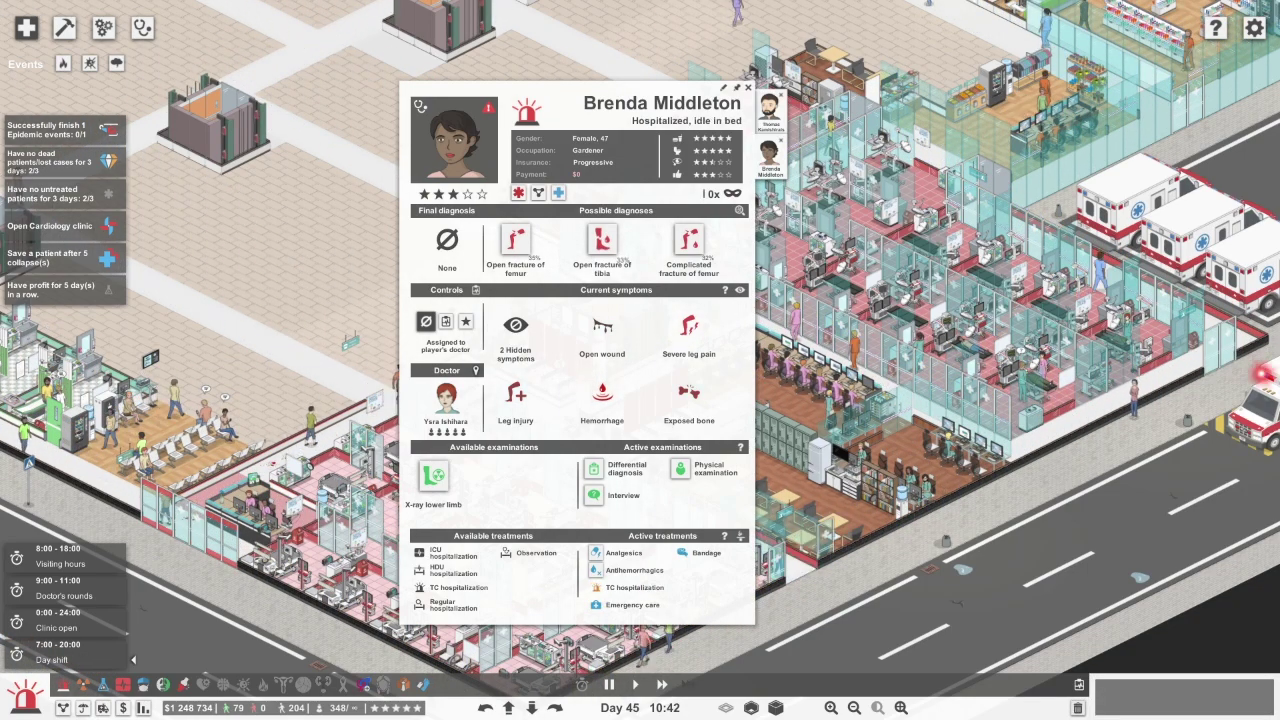
left_click(770, 108)
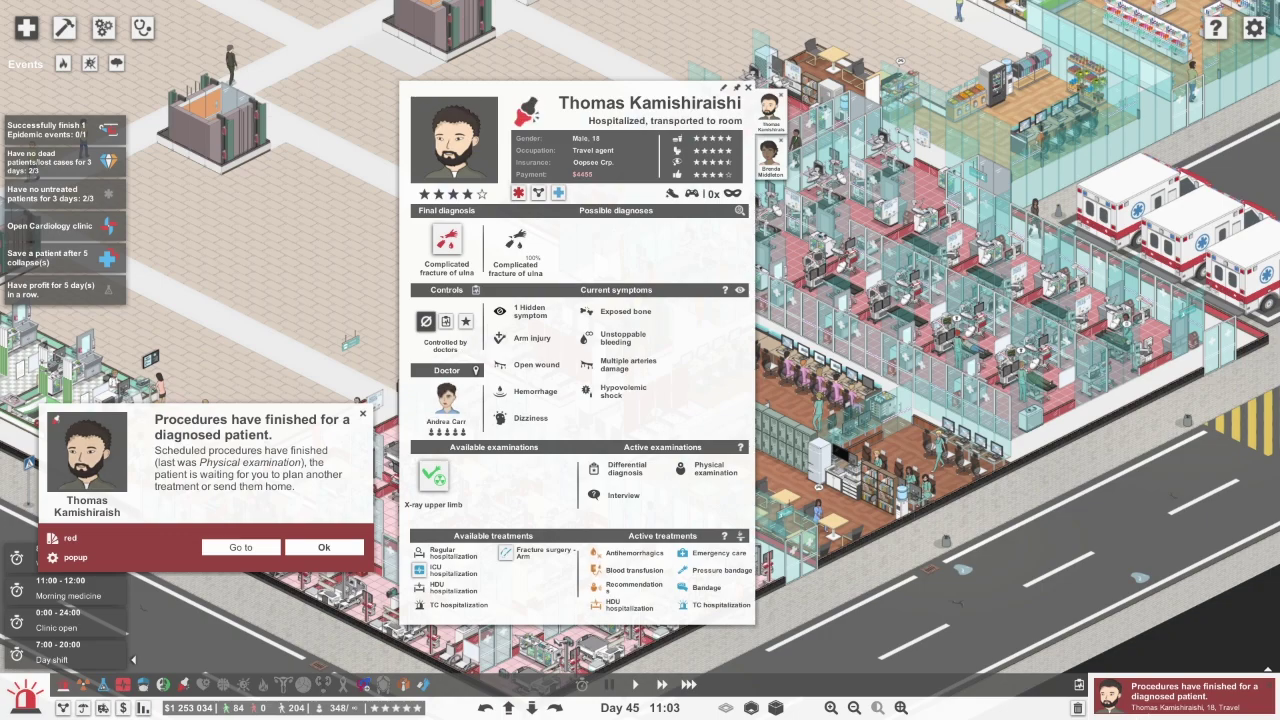
left_click(324, 547)
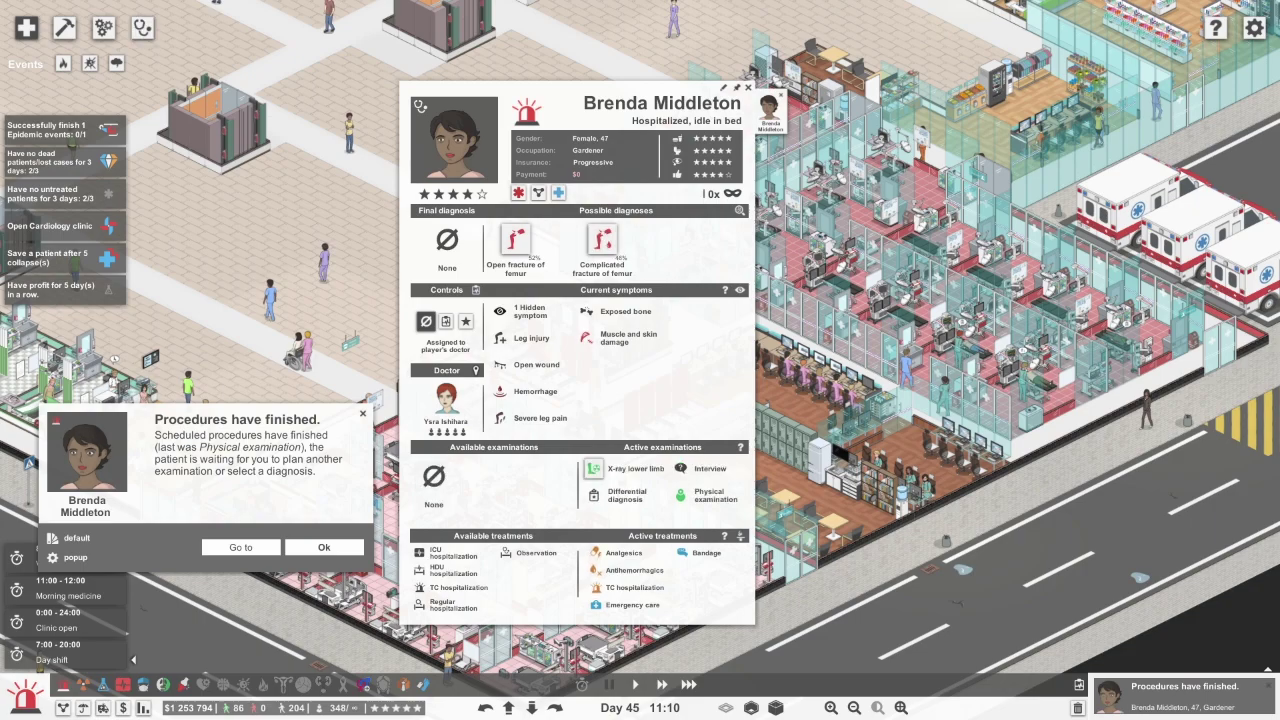
left_click(324, 547)
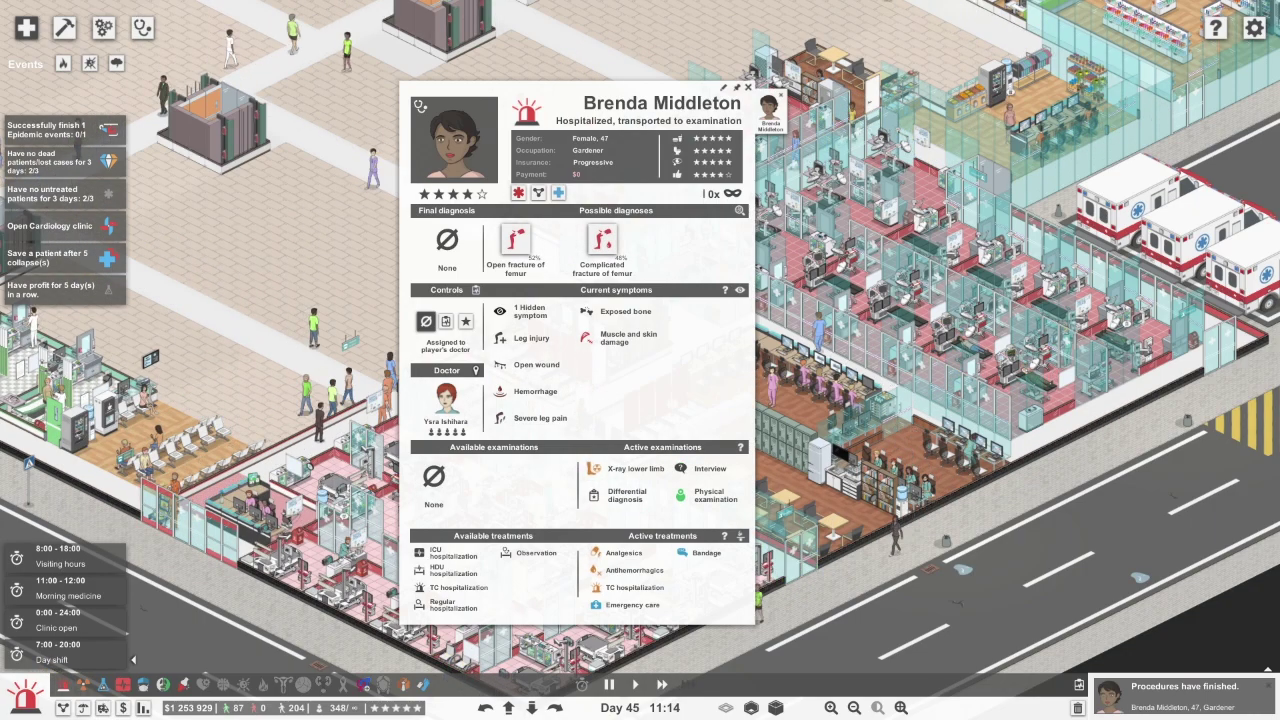
key("Escape")
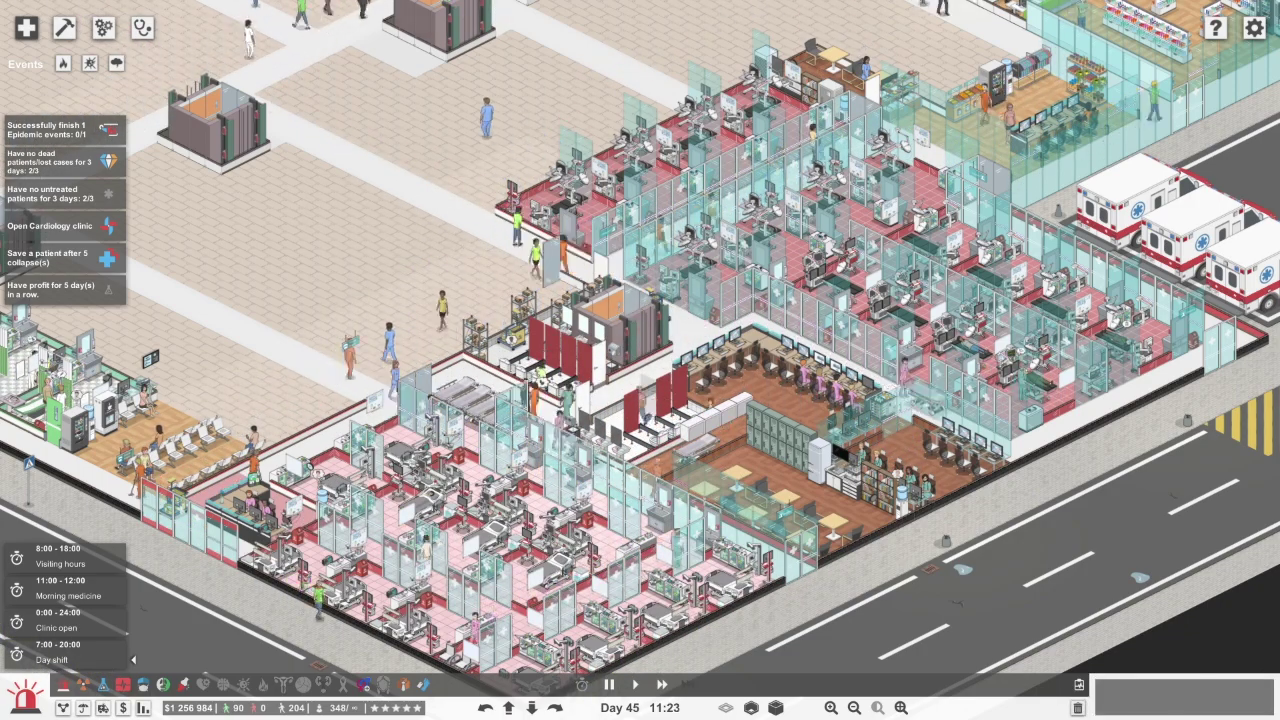
Set Tennis elbow as the elbow patient's final diagnosis, then open the hard-to-diagnose patient
left_click(86, 450)
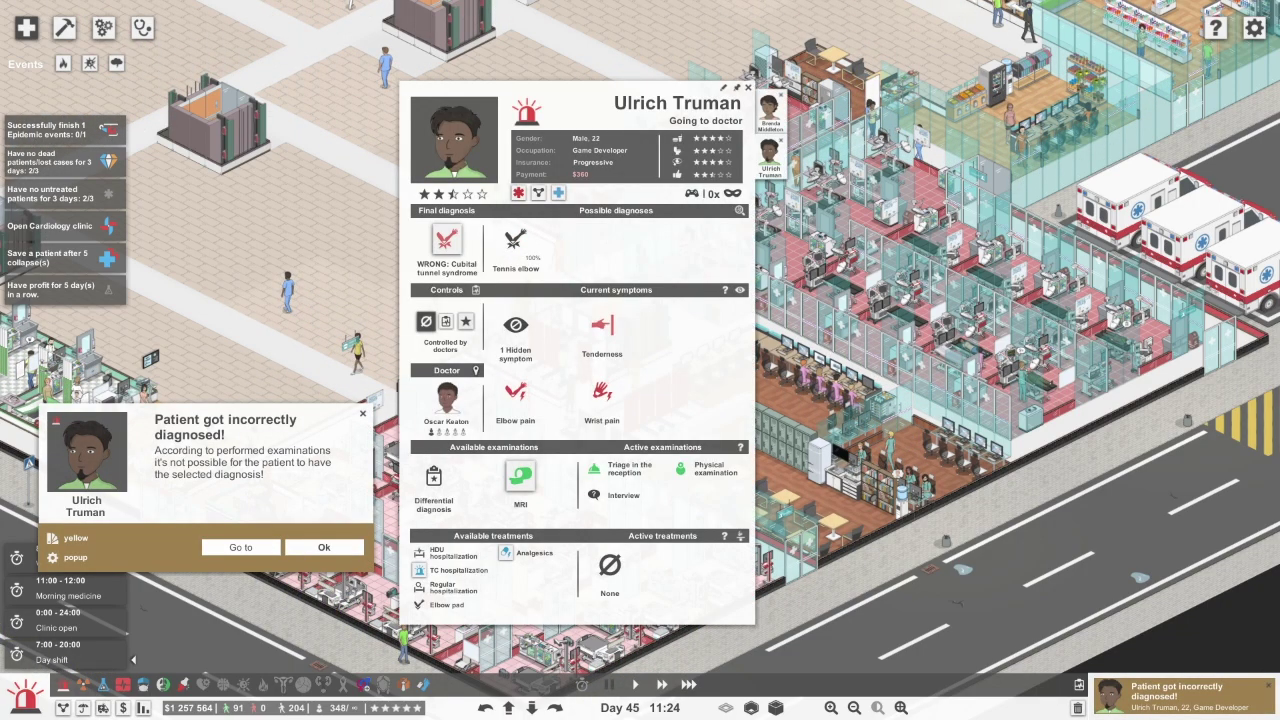
key("Return")
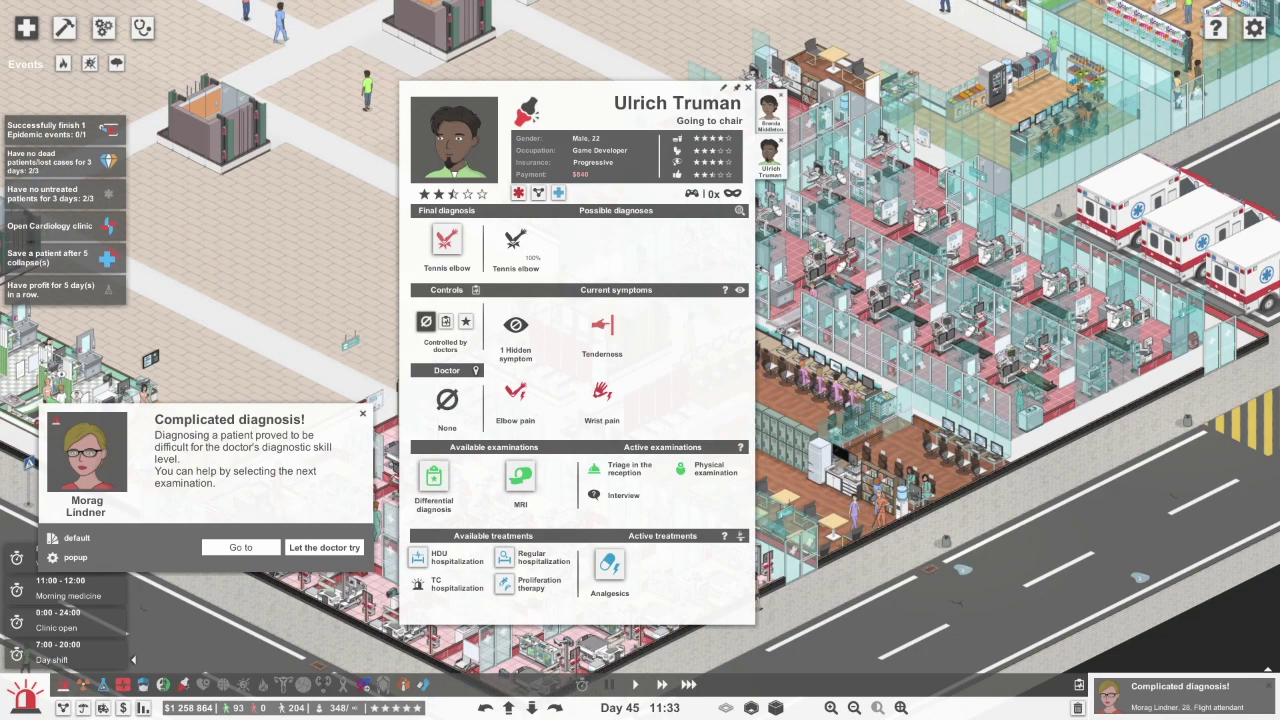
left_click(86, 450)
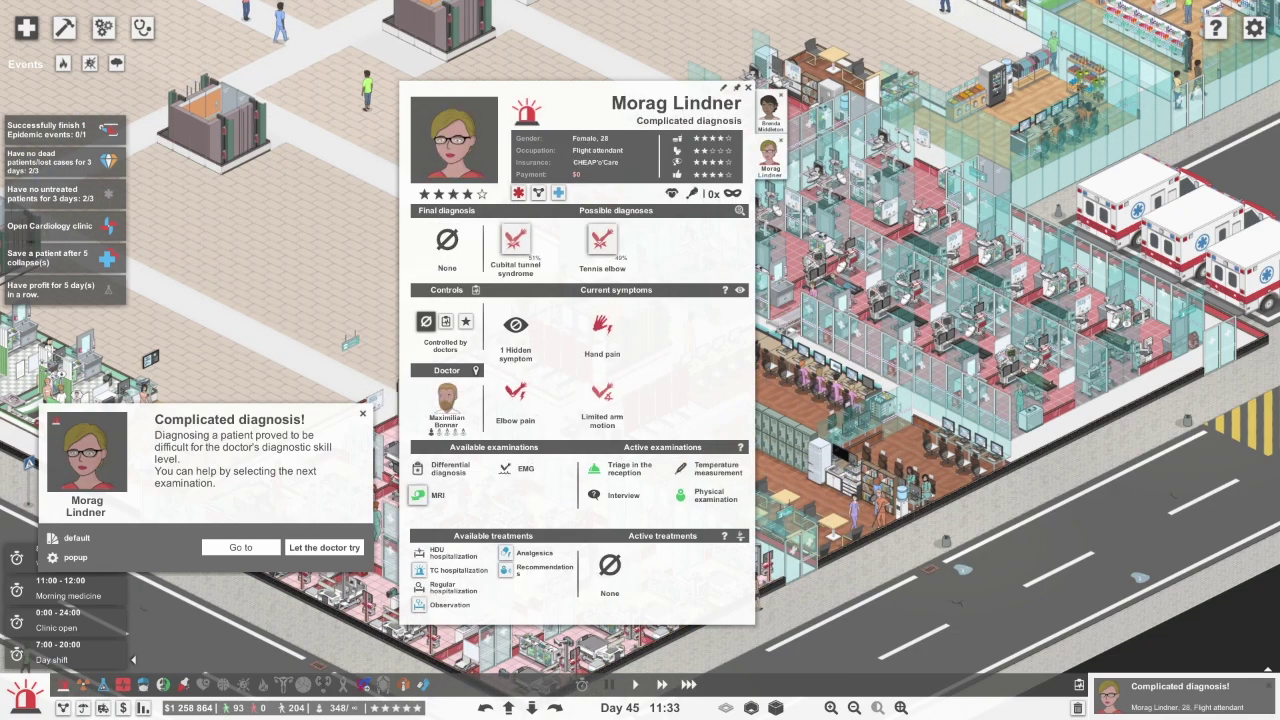
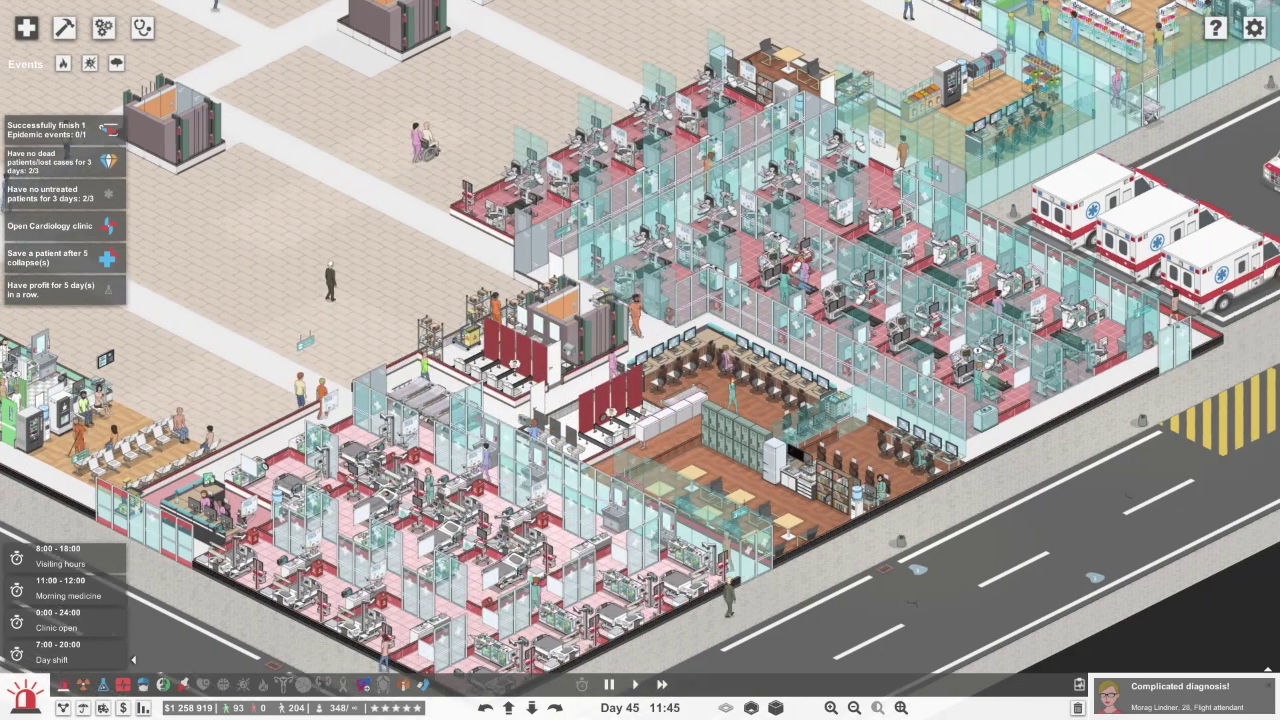
Check the hospital budget overview, then dismiss the nurse's level-up notice to resume time
key("Right")
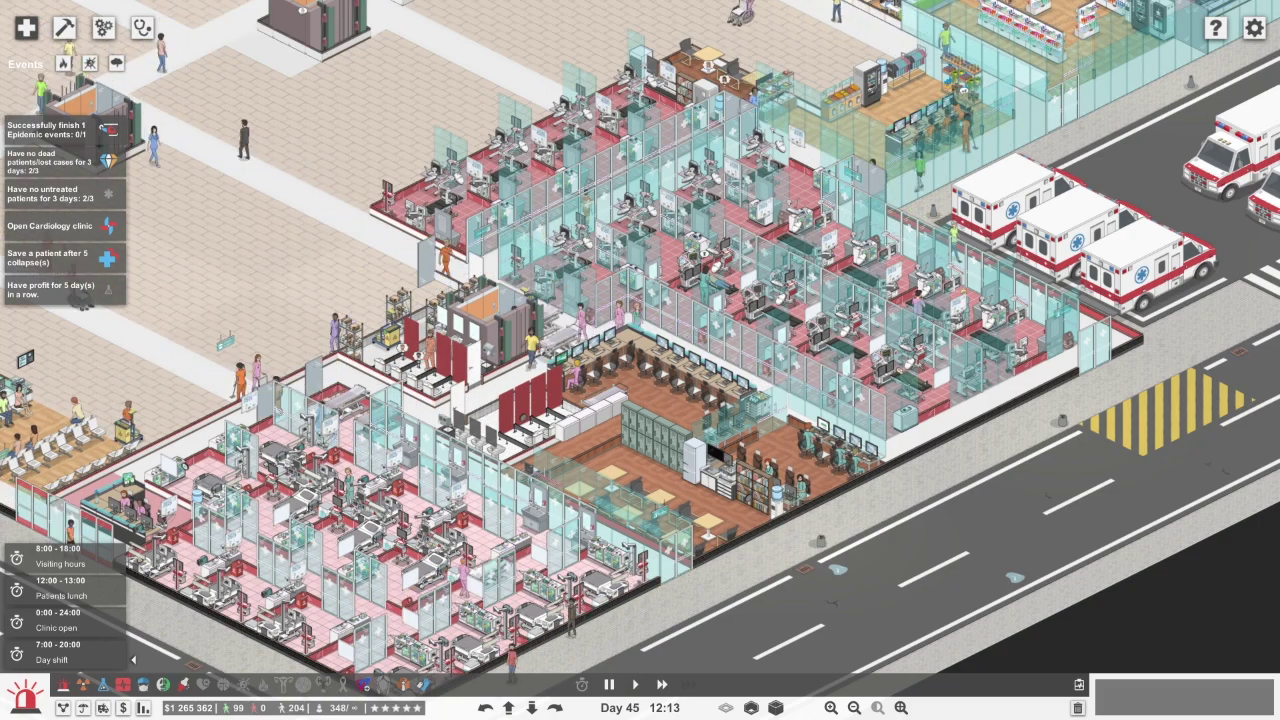
left_click(185, 707)
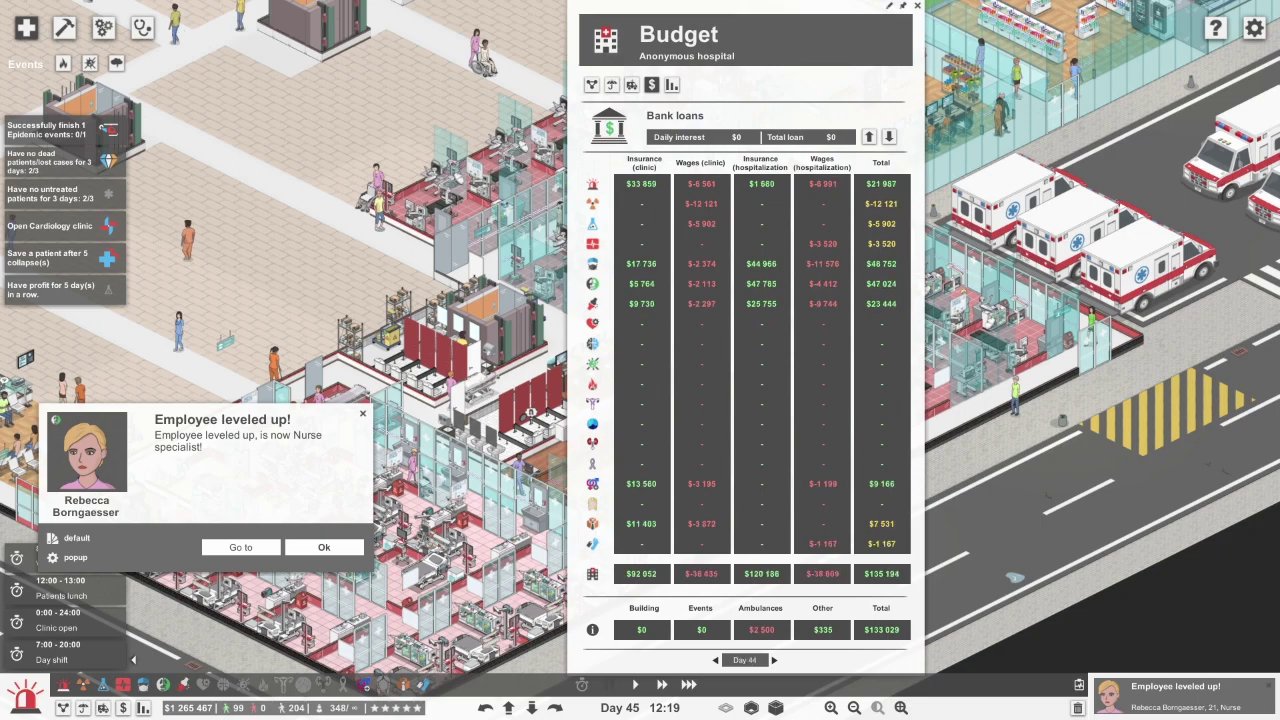
key("Escape")
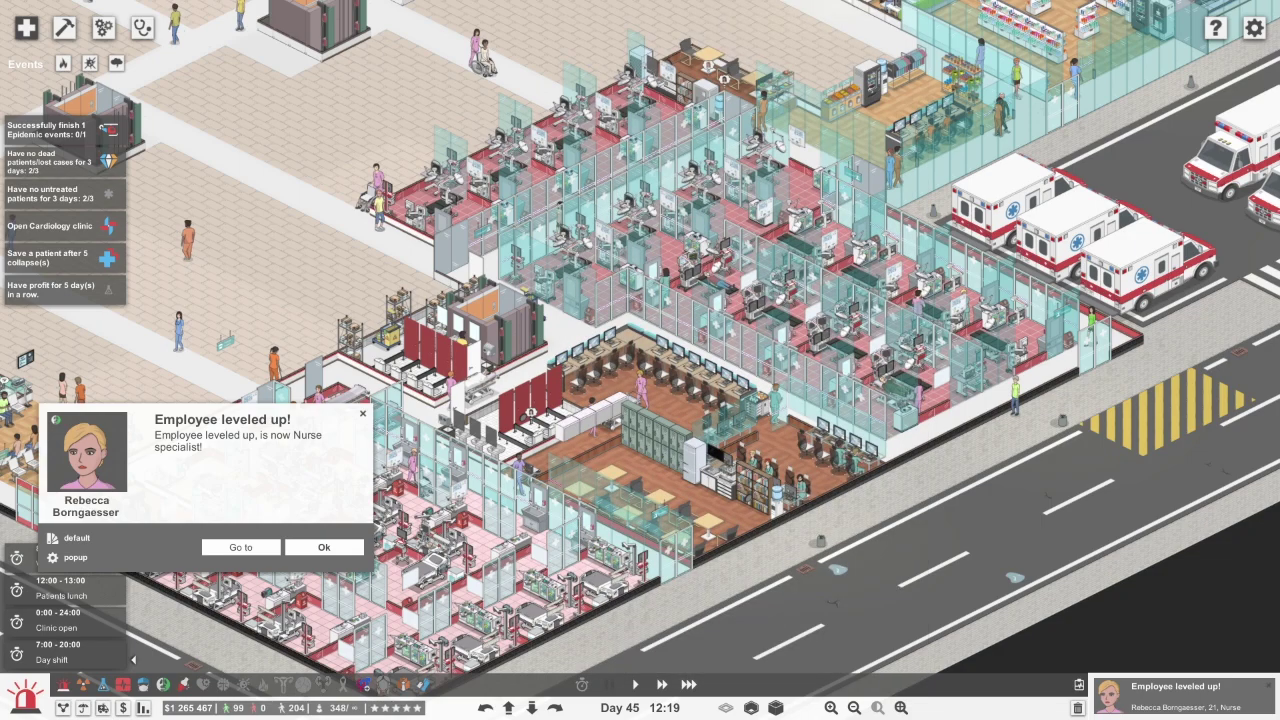
key("Escape")
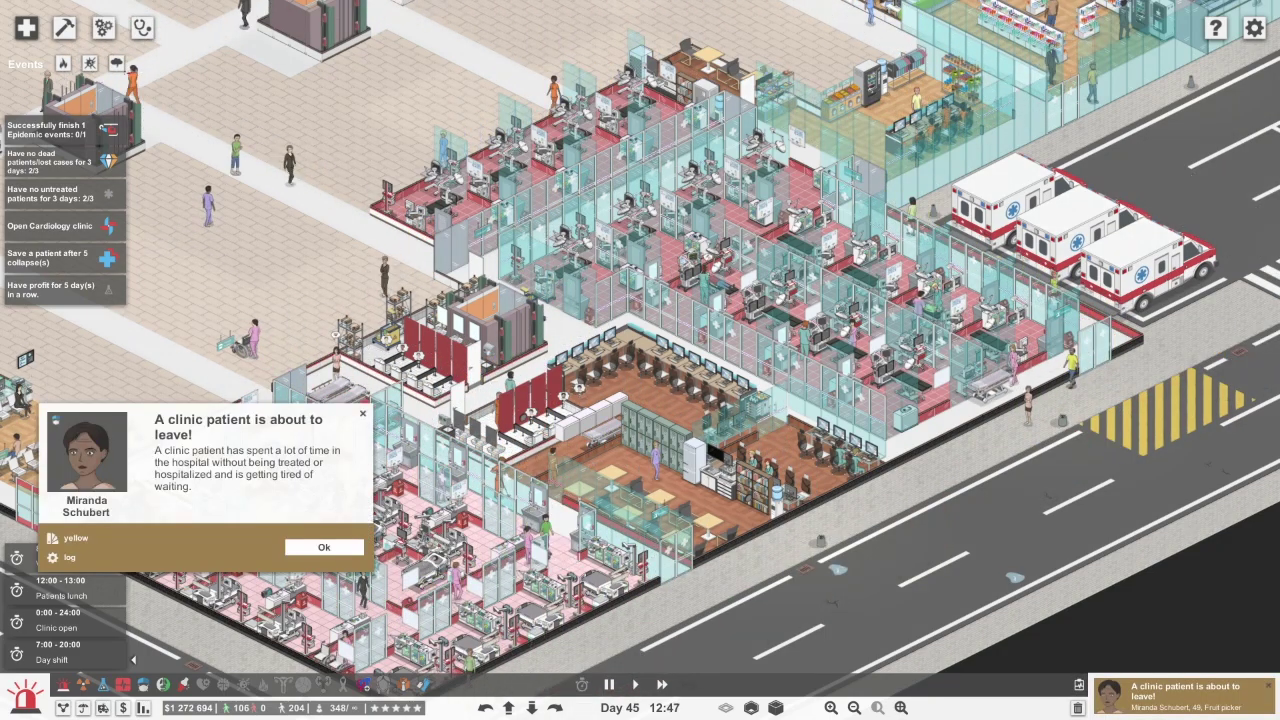
Admit the hepatic fibrosis clinic patient to regular hospitalization and resume the clock
left_click(86, 451)
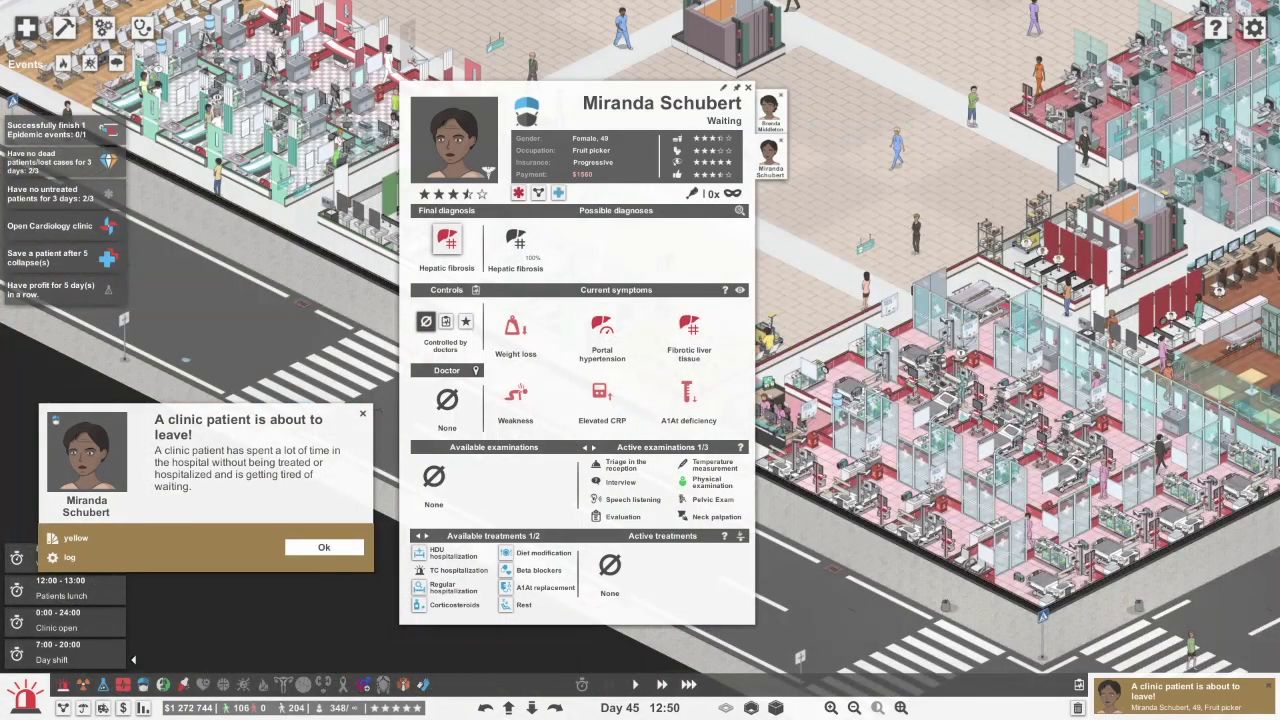
left_click(453, 587)
left_click(324, 547)
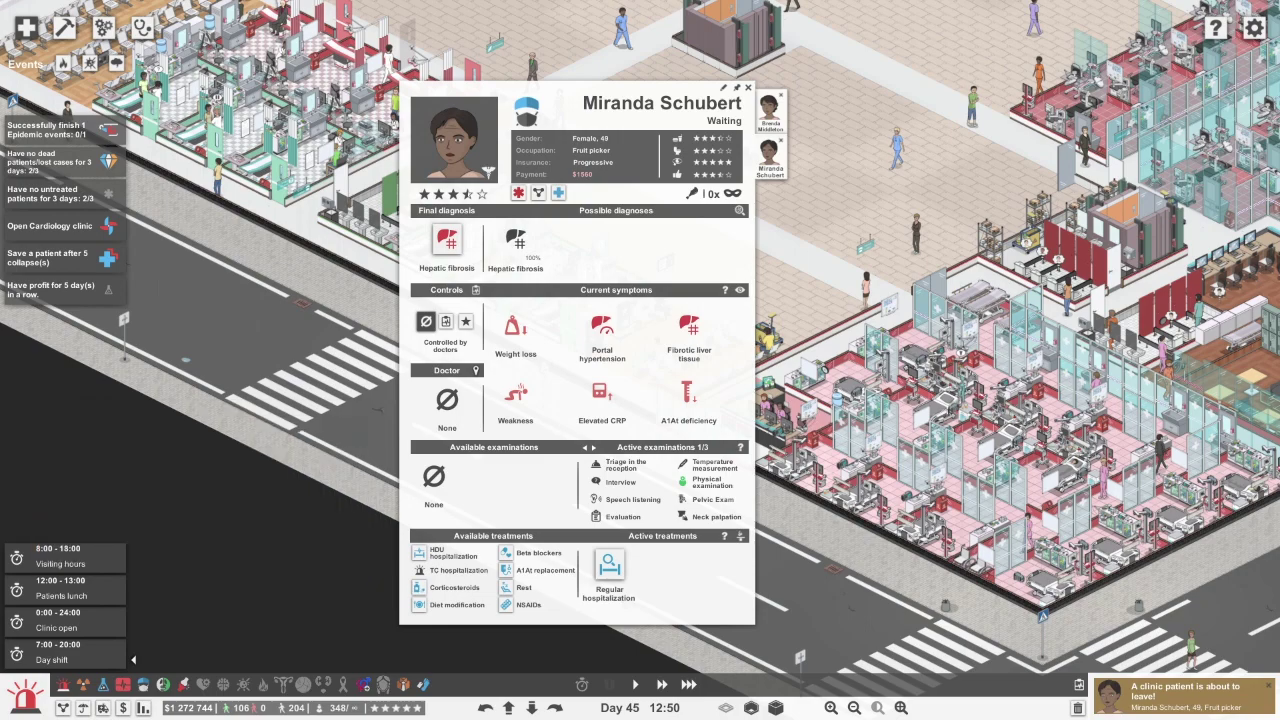
key("Escape")
key("space")
key("w")
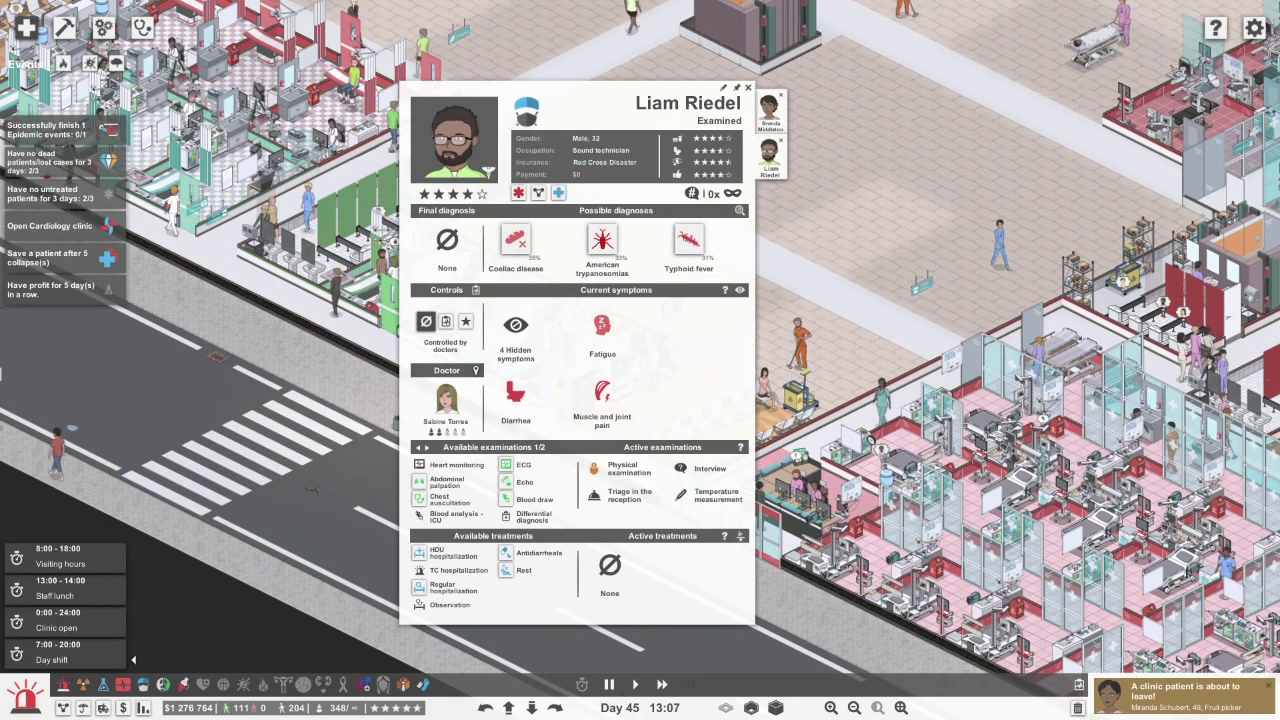
left_click(240, 547)
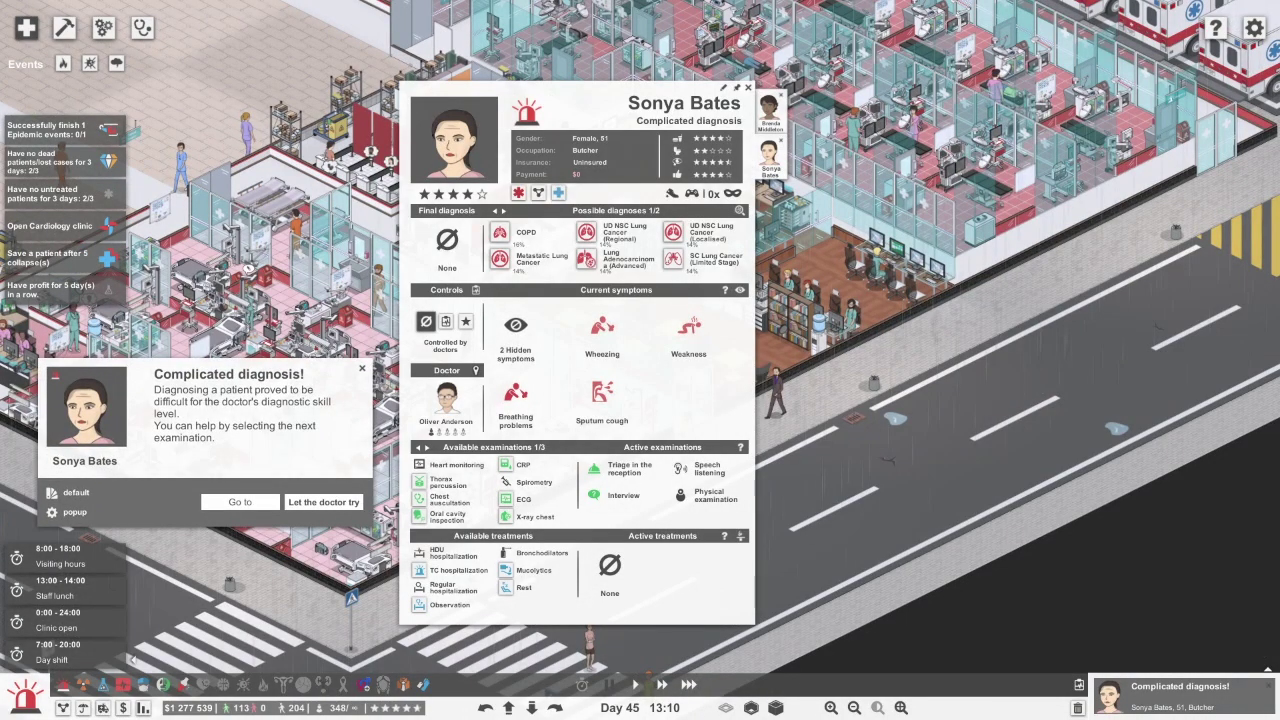
key("space")
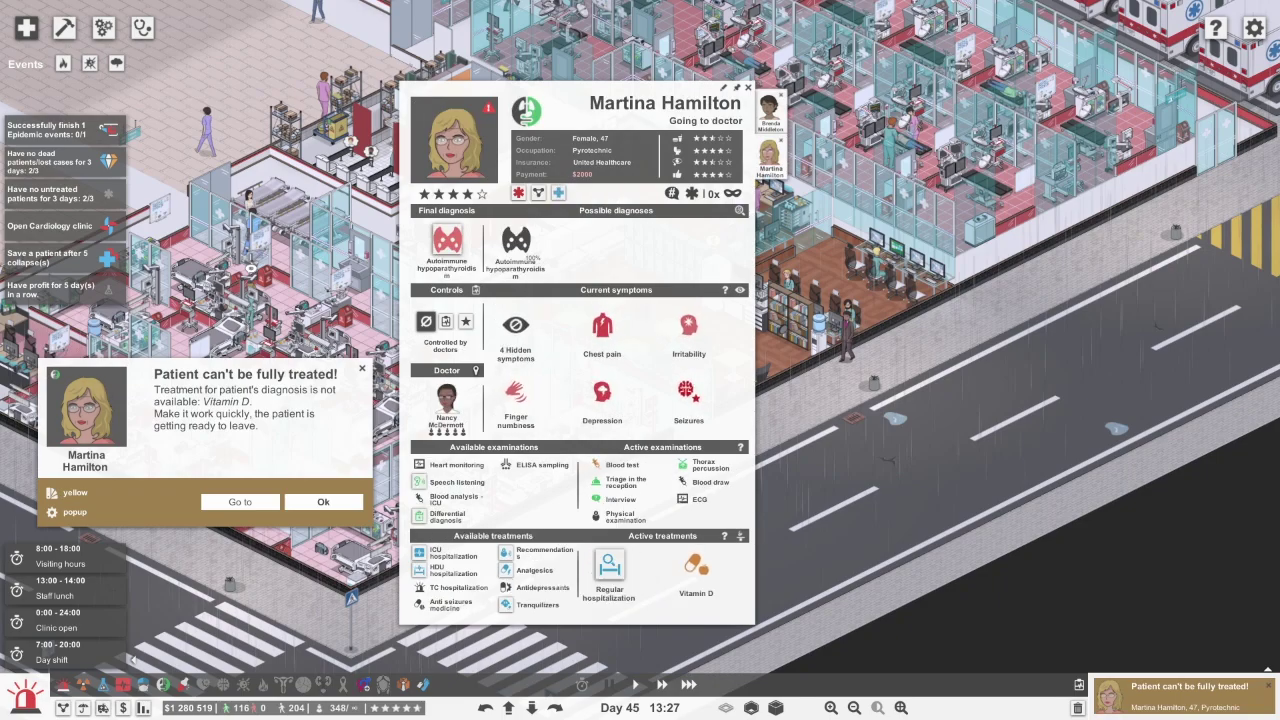
key("Return")
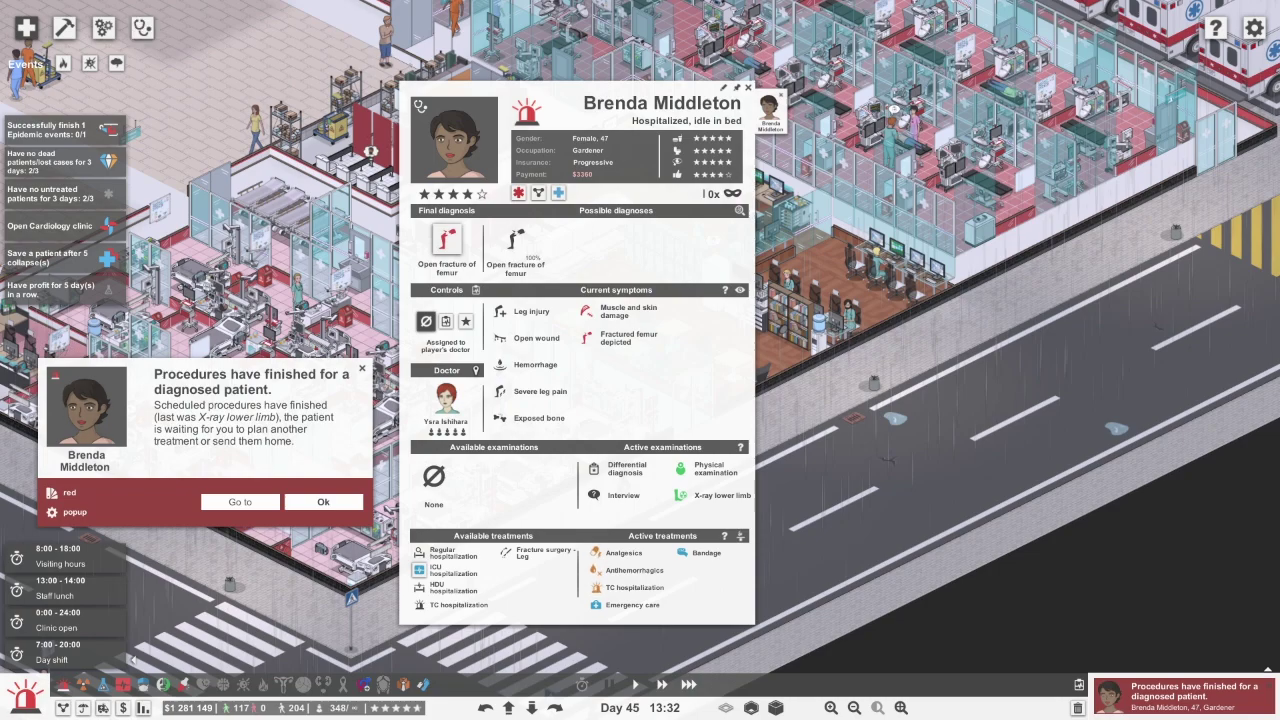
key("Return")
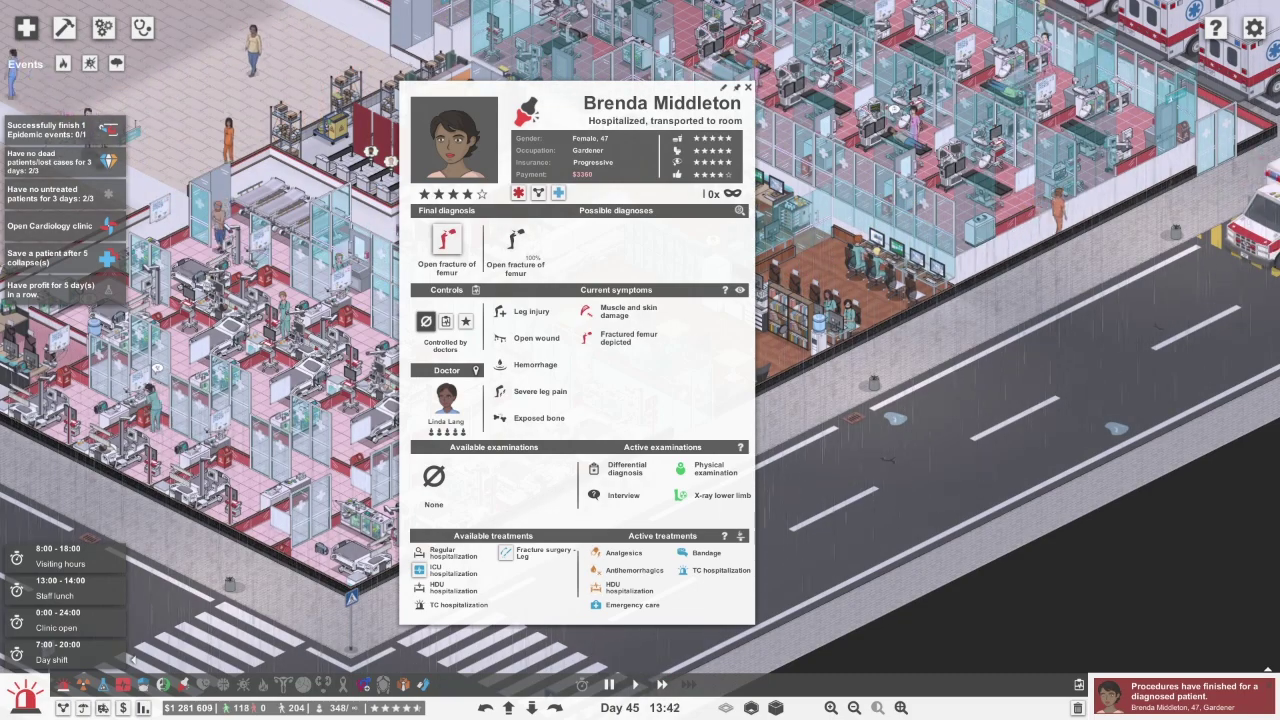
key("Escape")
scroll(640, 360, "up", 2)
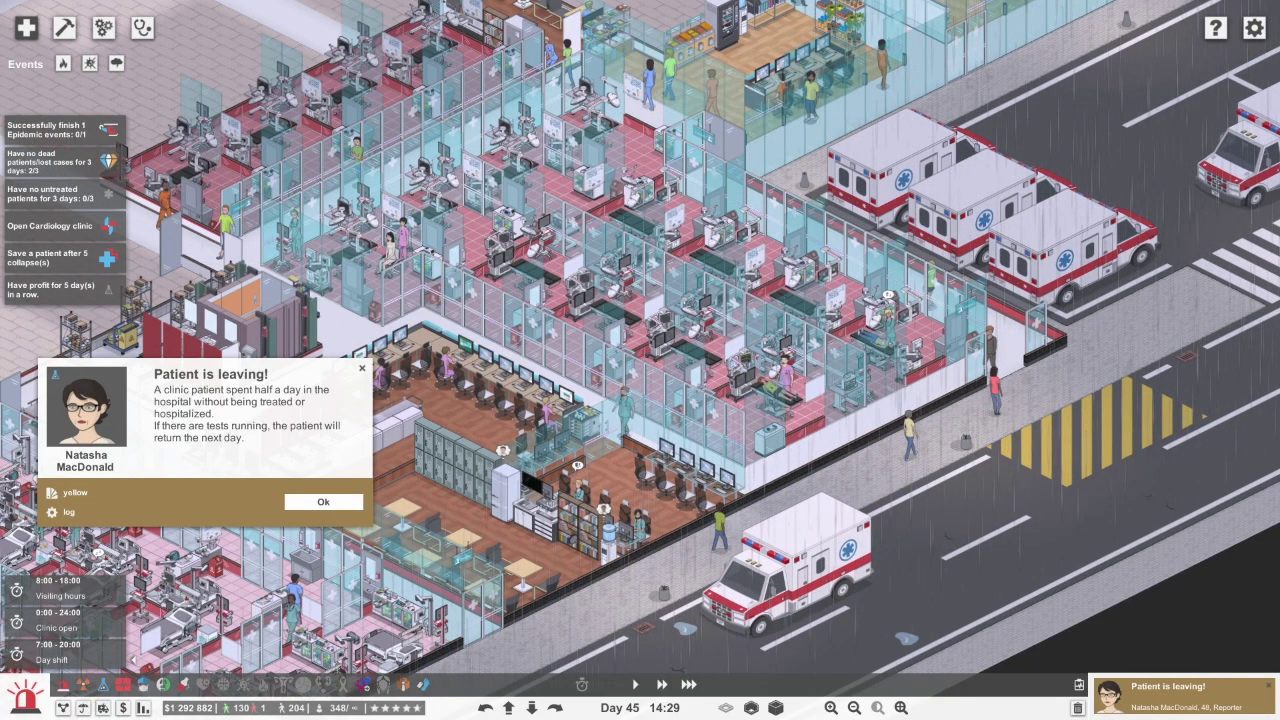
Admit the Mycoplasma genitalium patient to regular hospitalization
left_click(86, 405)
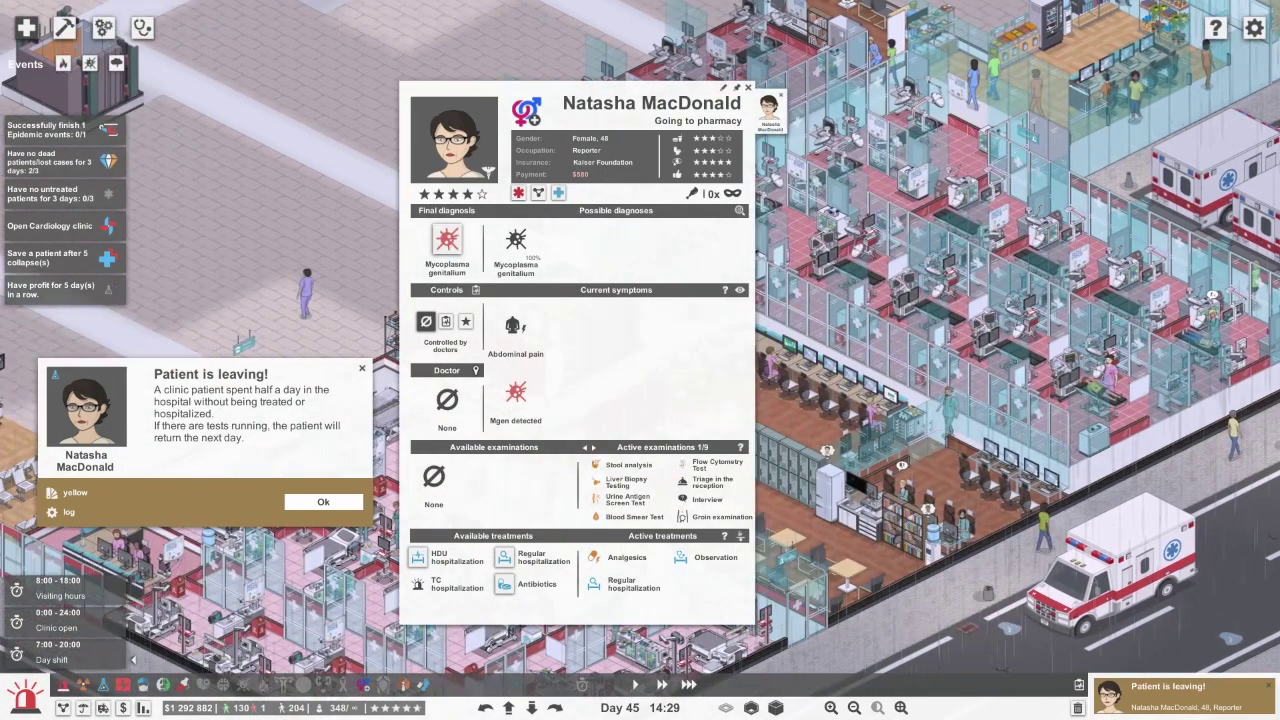
left_click(517, 557)
left_click(323, 502)
key("space")
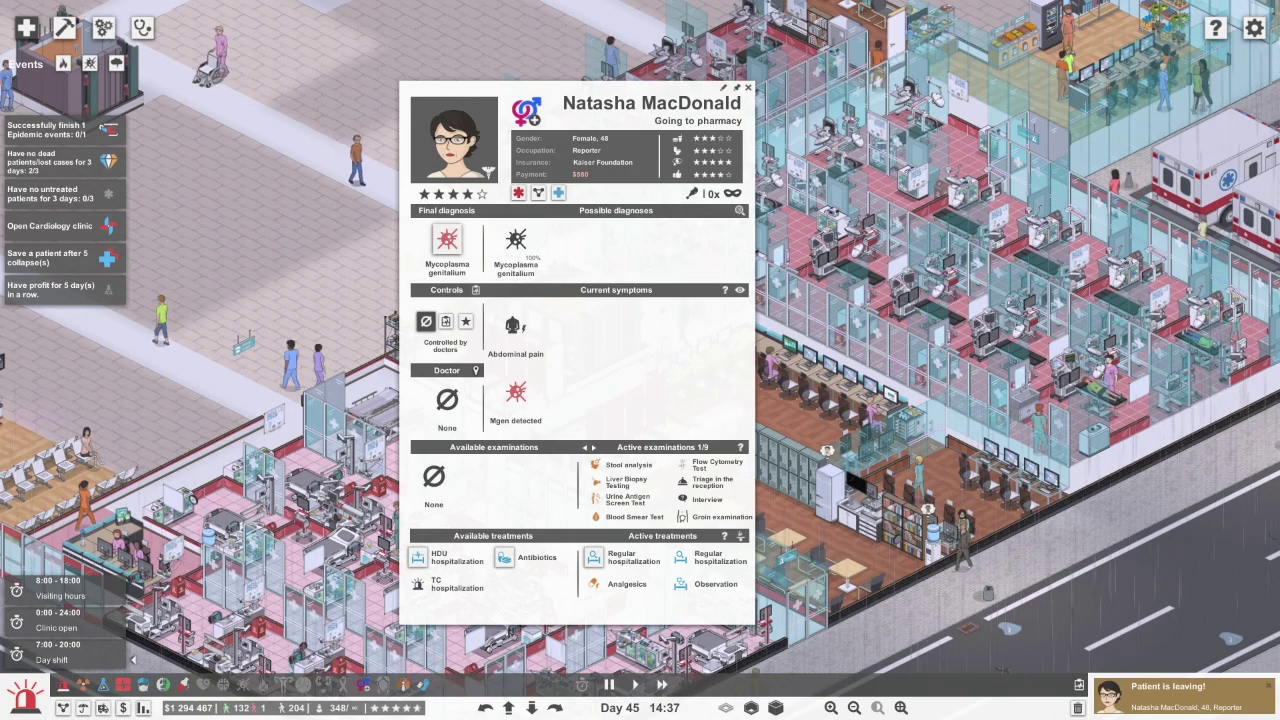
key("Escape")
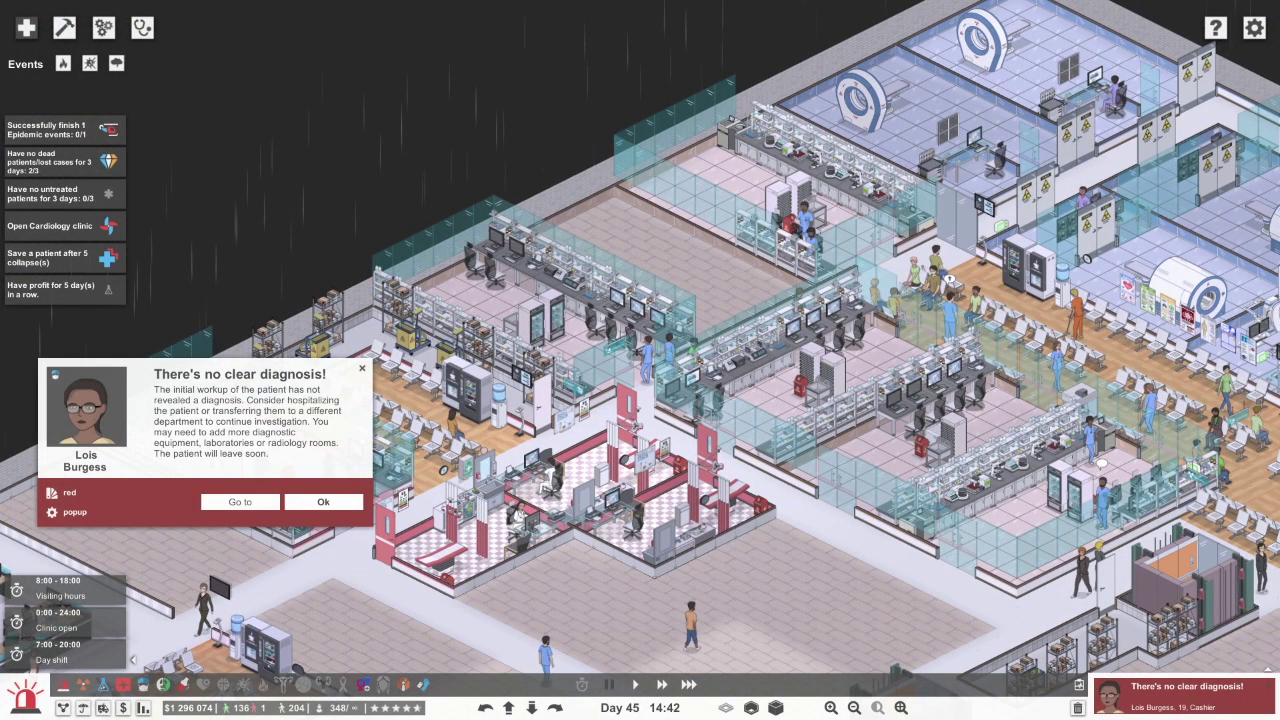
Admit Lois Burgess, undiagnosed thyroiditis-or-mumps patient, to regular hospitalization
left_click(86, 405)
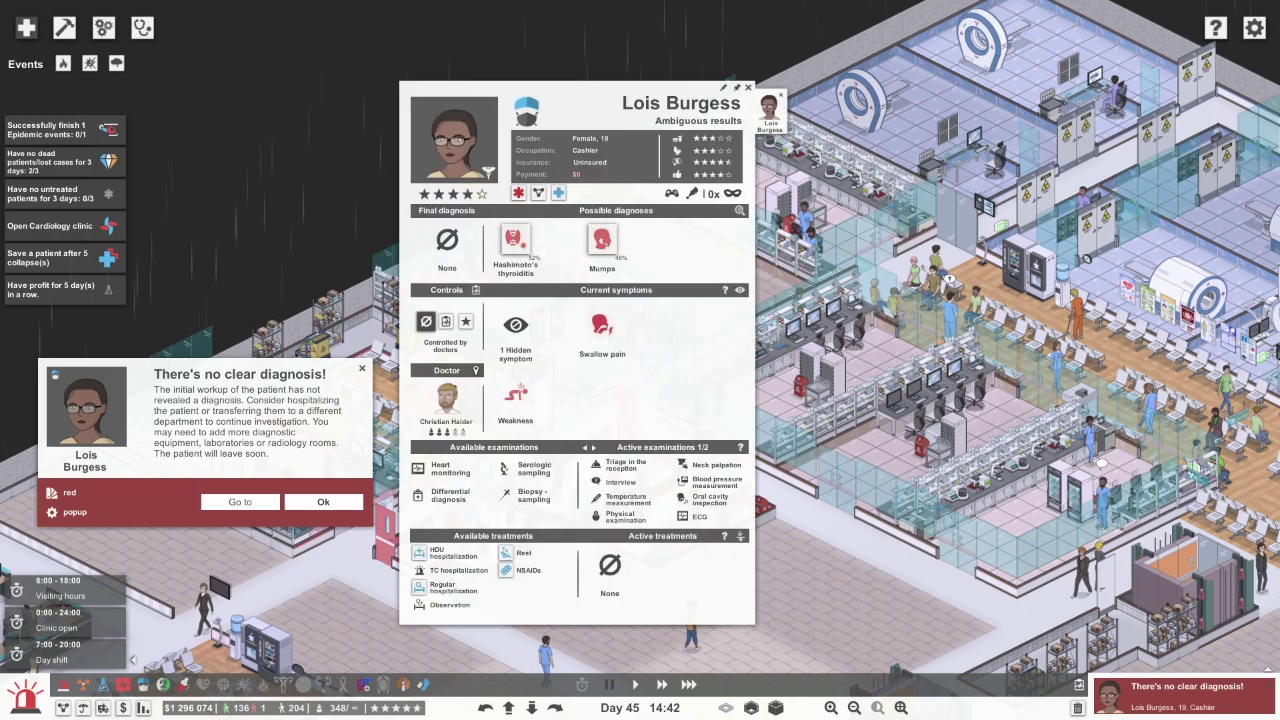
left_click(441, 587)
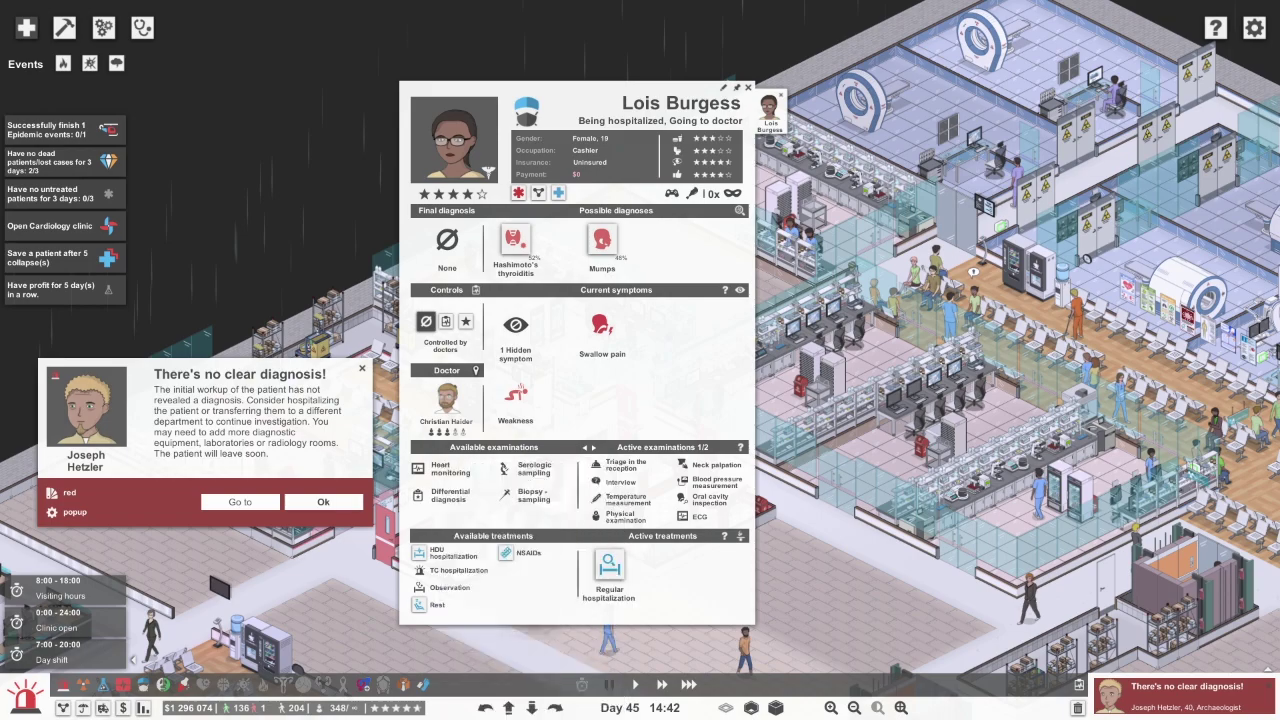
left_click(80, 385)
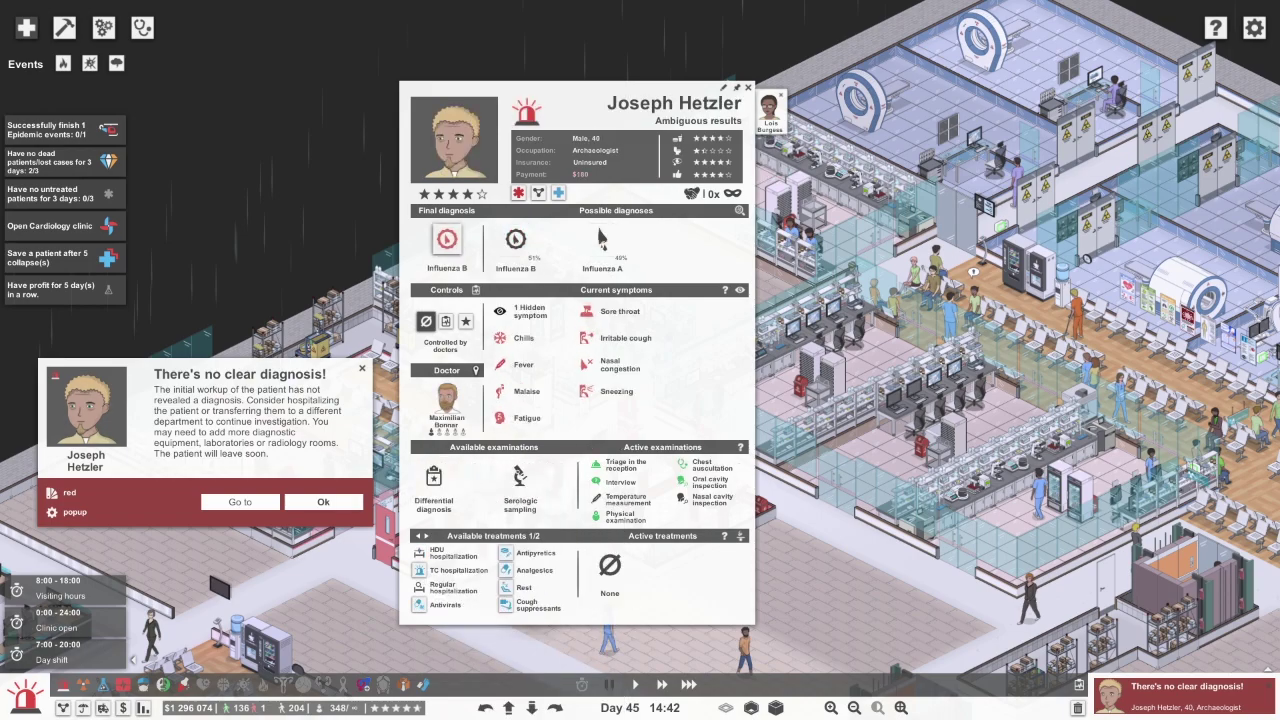
key("Escape")
key("Escape")
Bring up the department workload overview and survey the laboratory rooms
key("Tab")
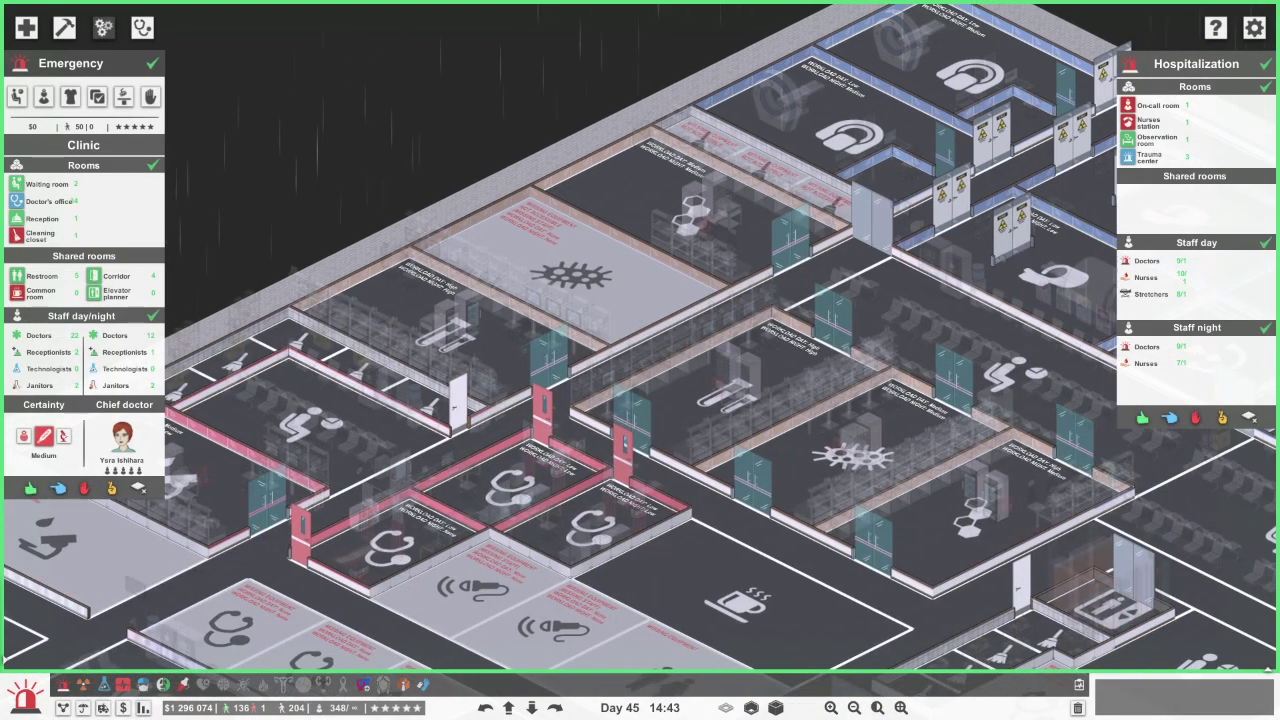
scroll(640, 360, "up", 1)
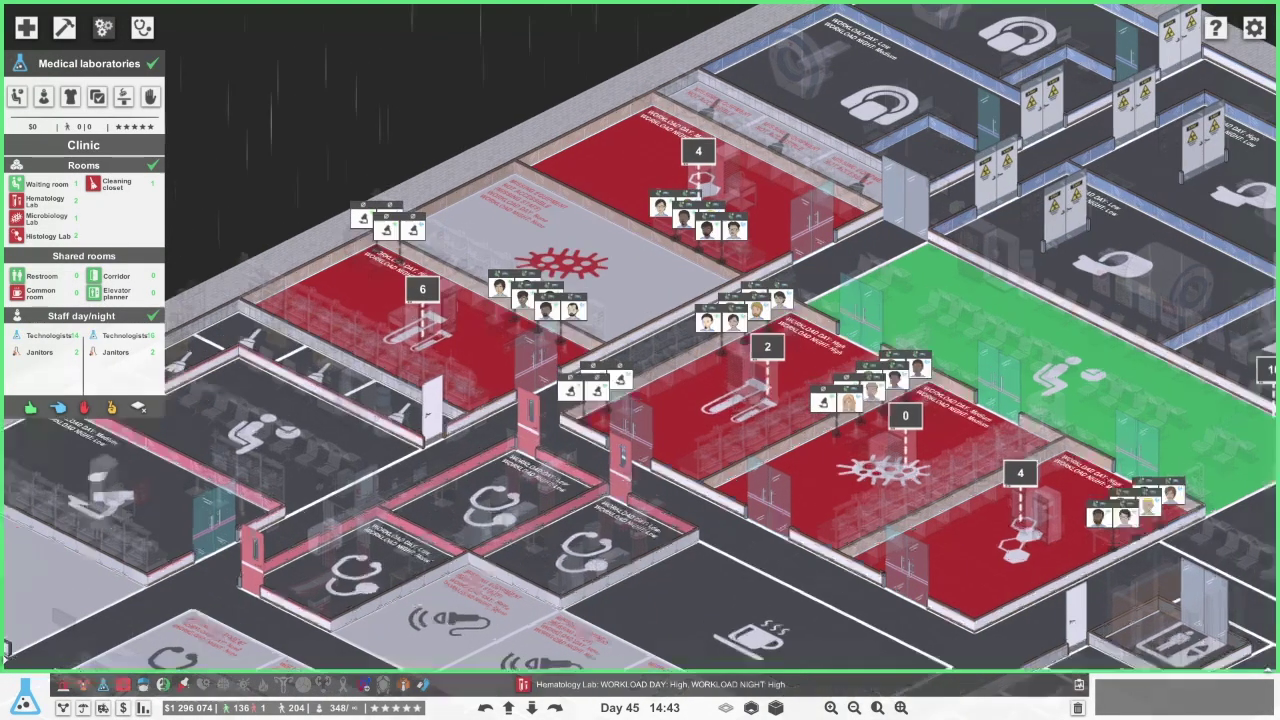
scroll(640, 360, "up", 1)
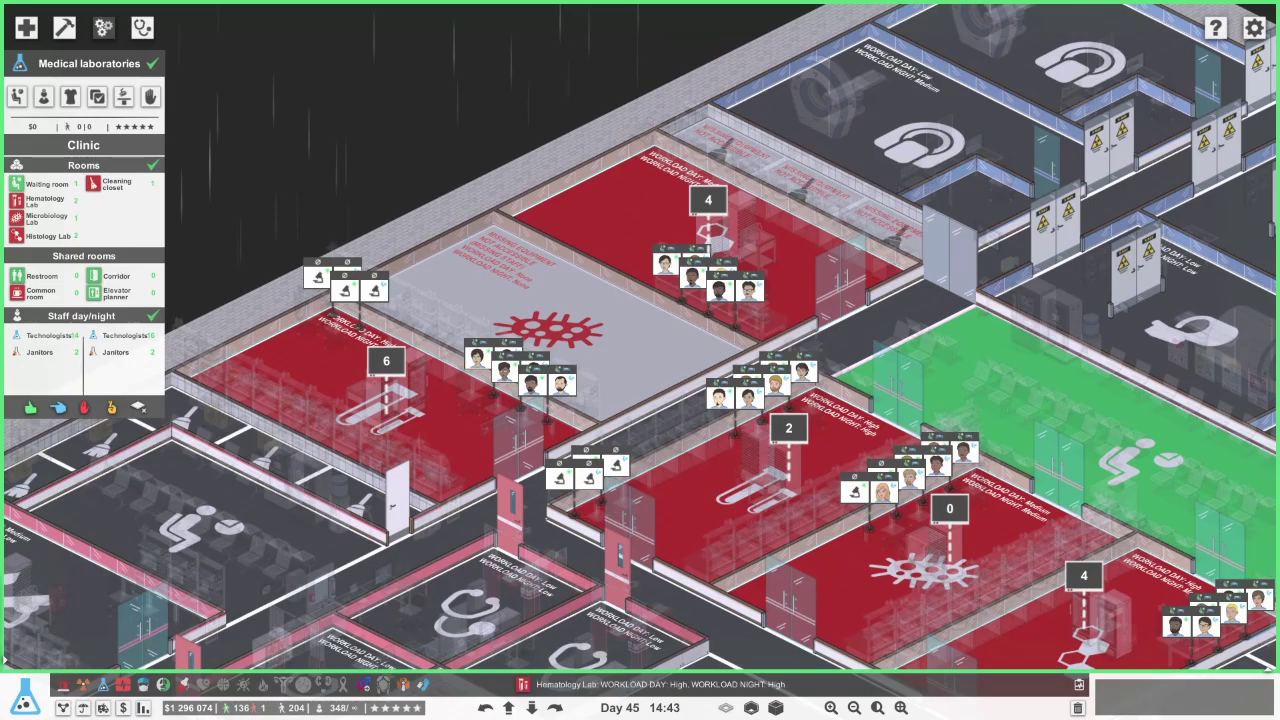
key("Up")
key("Down")
key("Right")
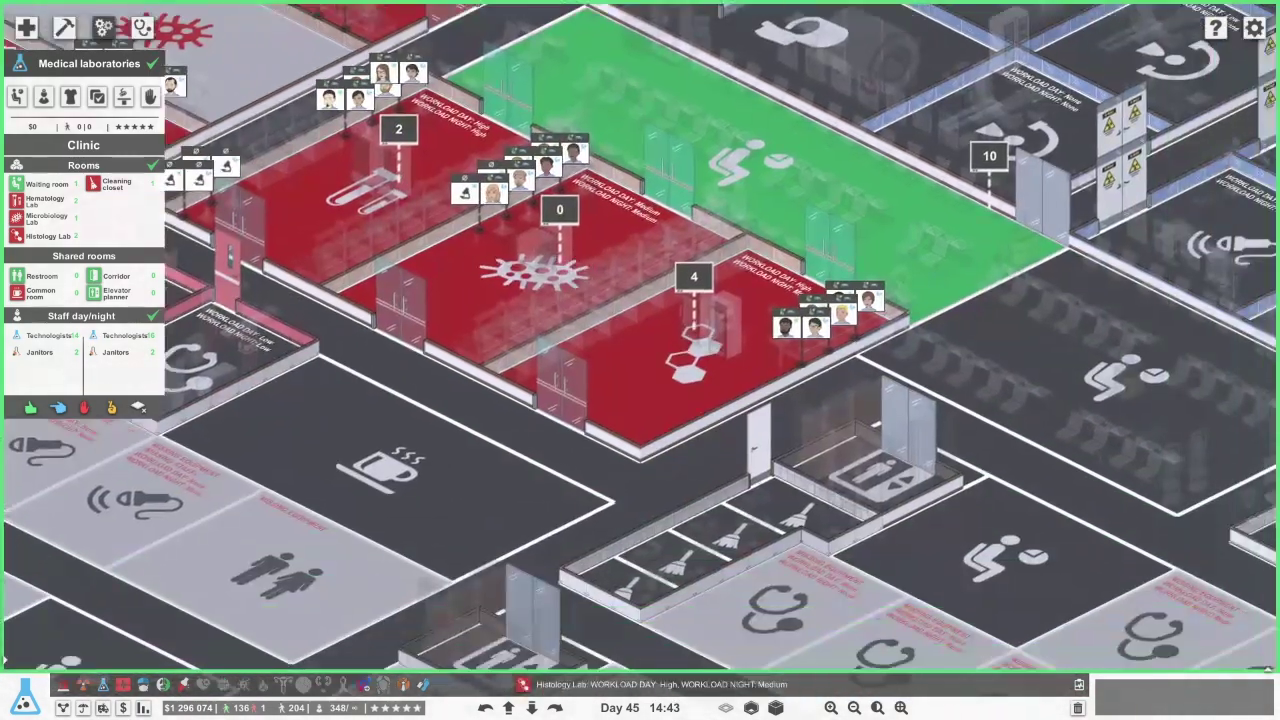
key("Up")
key("Left")
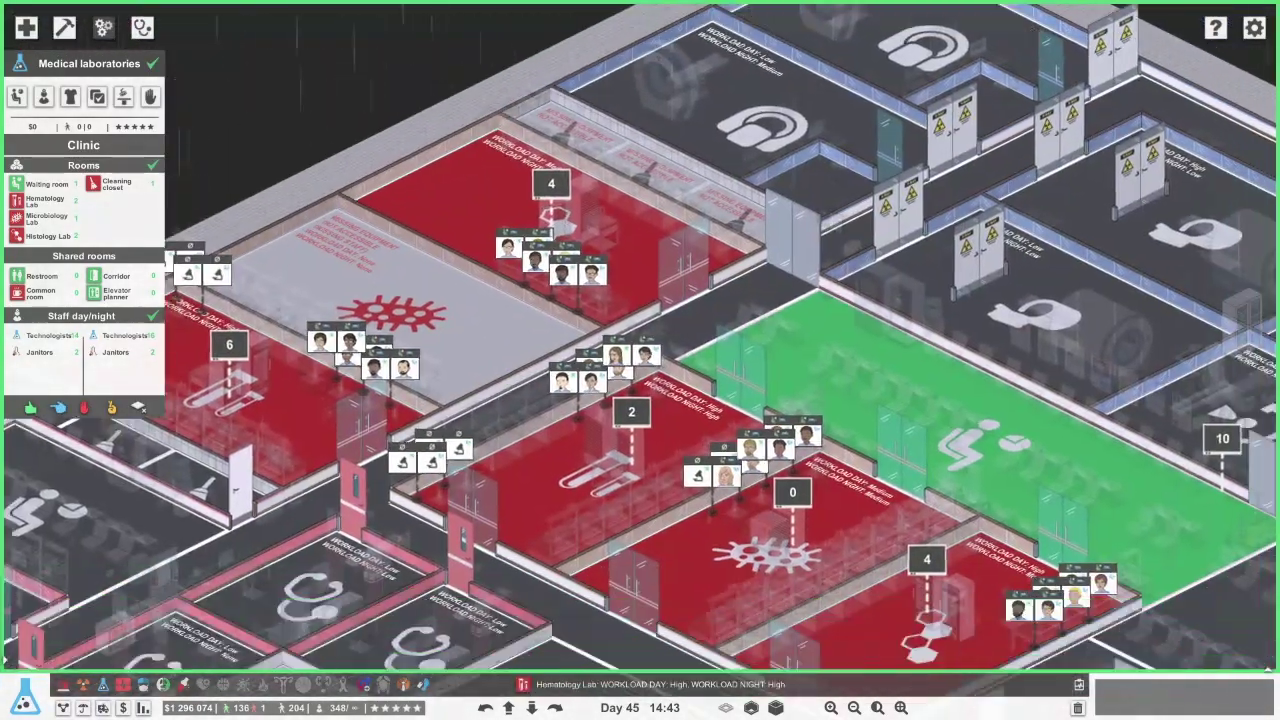
key("Down")
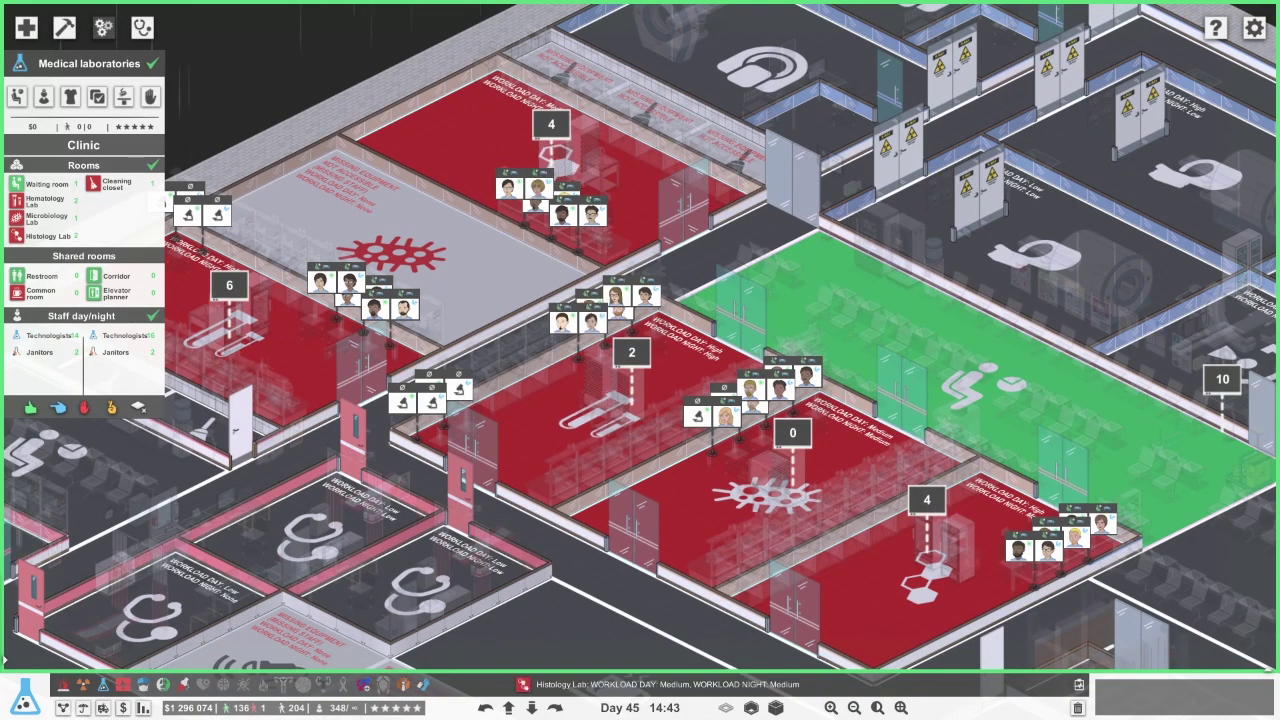
key("Up")
key("Left")
key("Down")
key("Right")
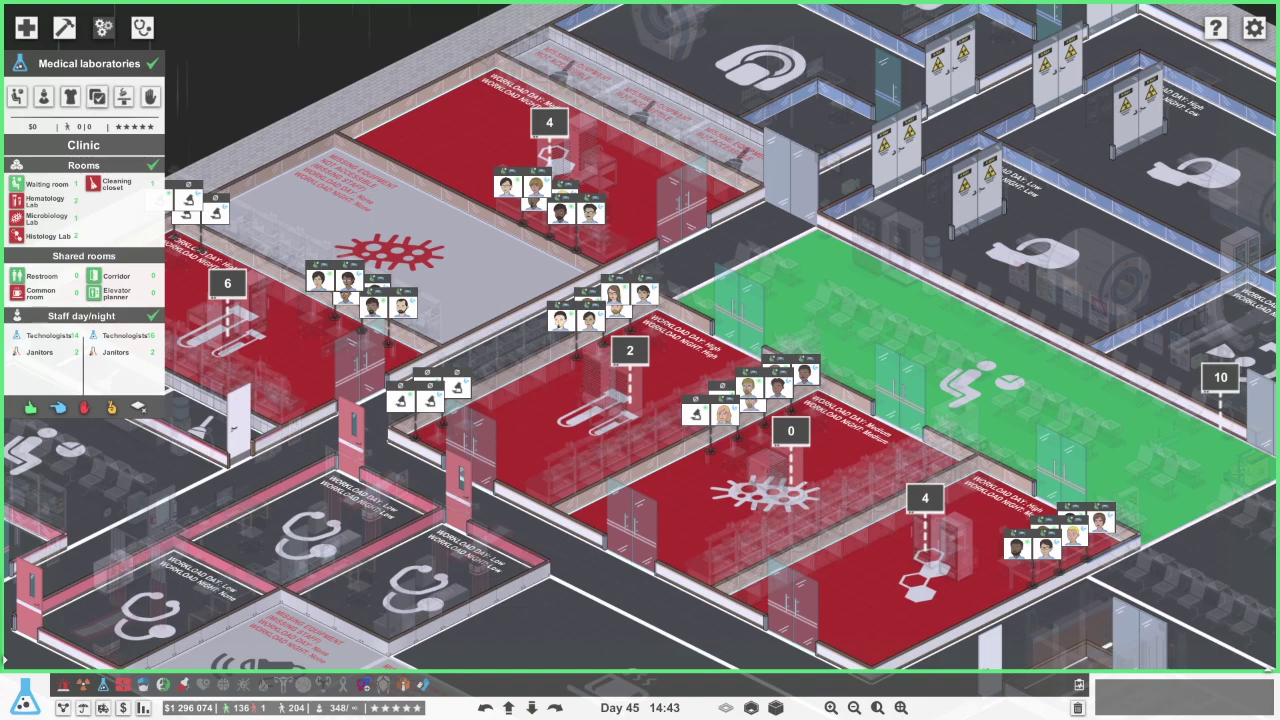
Browse the medical equipment catalogue, then bring up the technologist candidates list
left_click(97, 96)
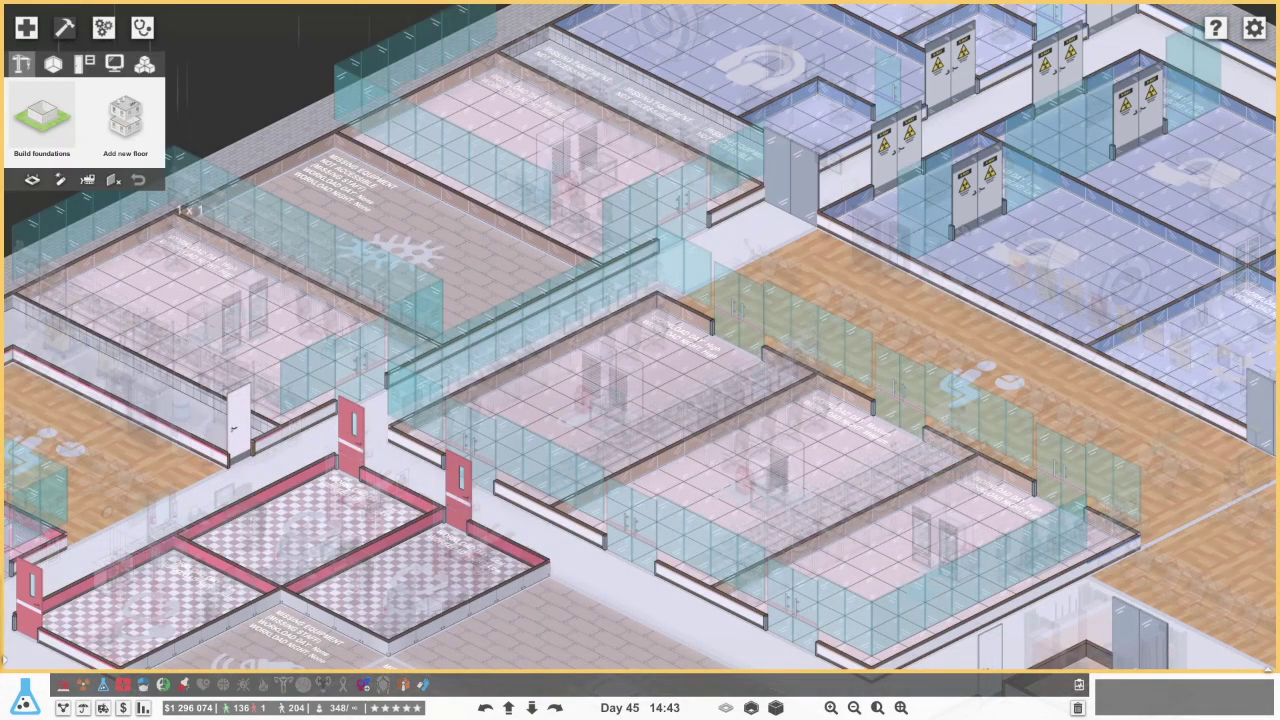
left_click(114, 63)
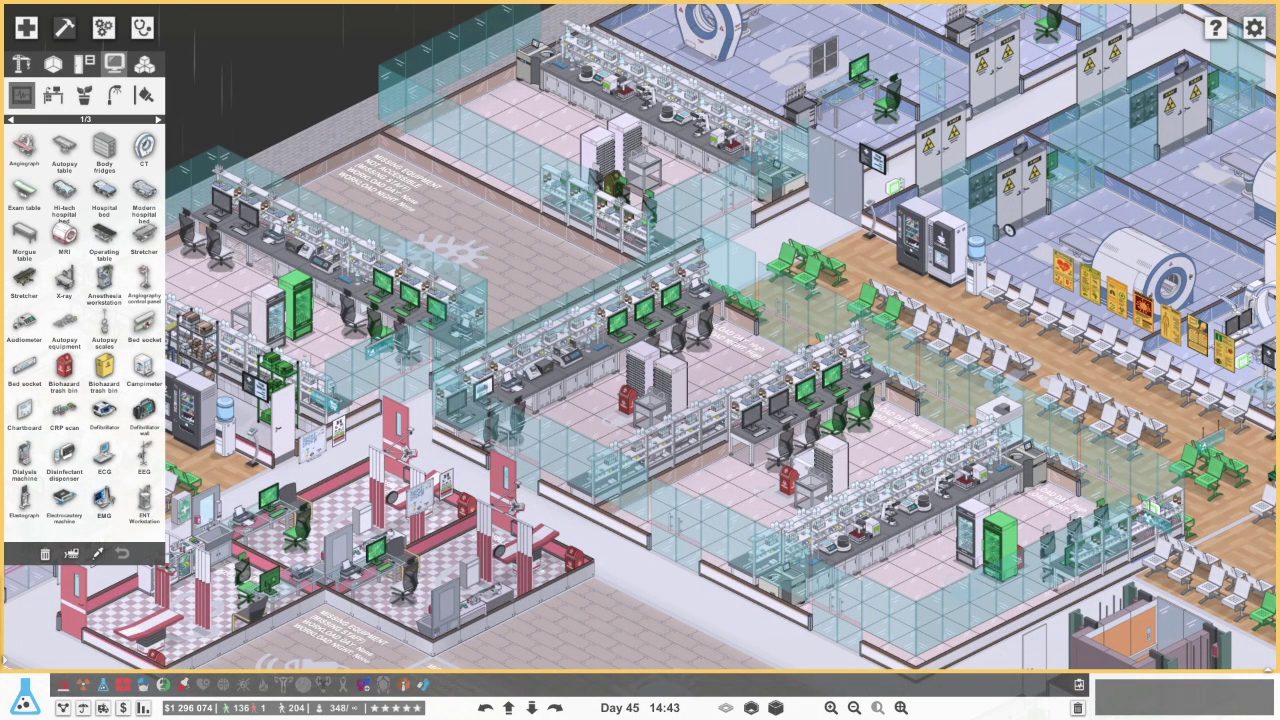
key("Escape")
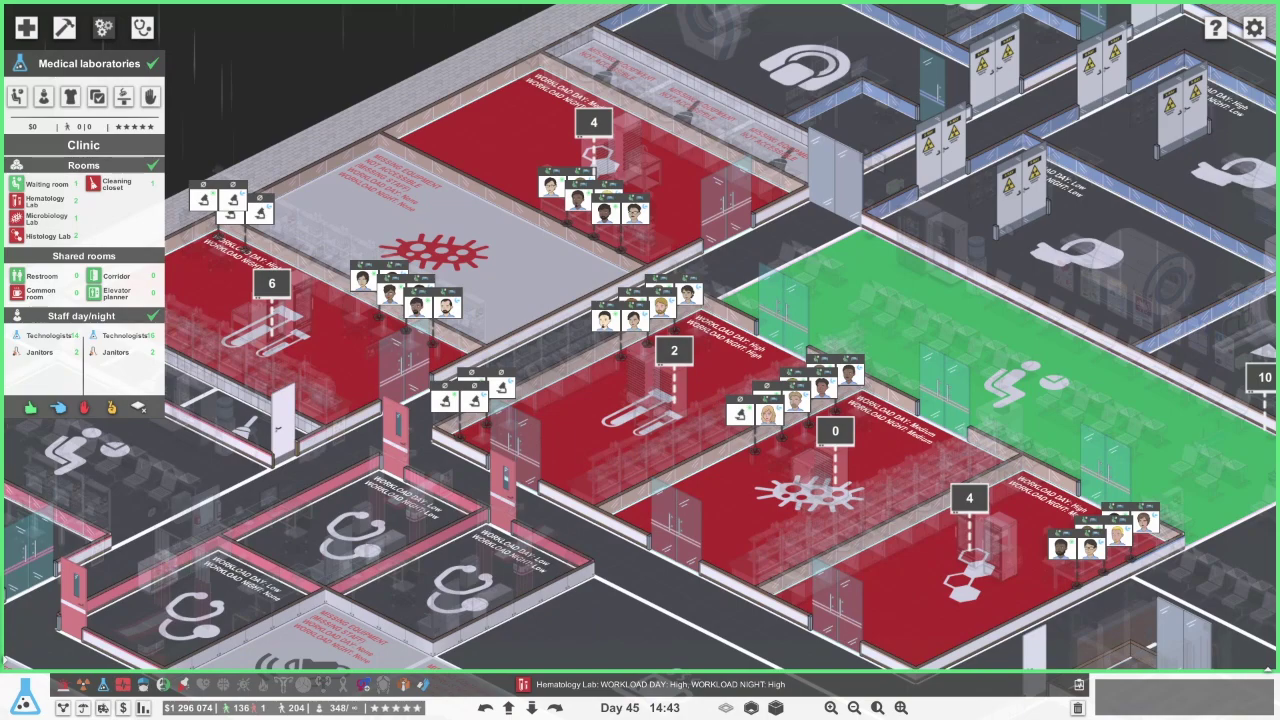
key("a")
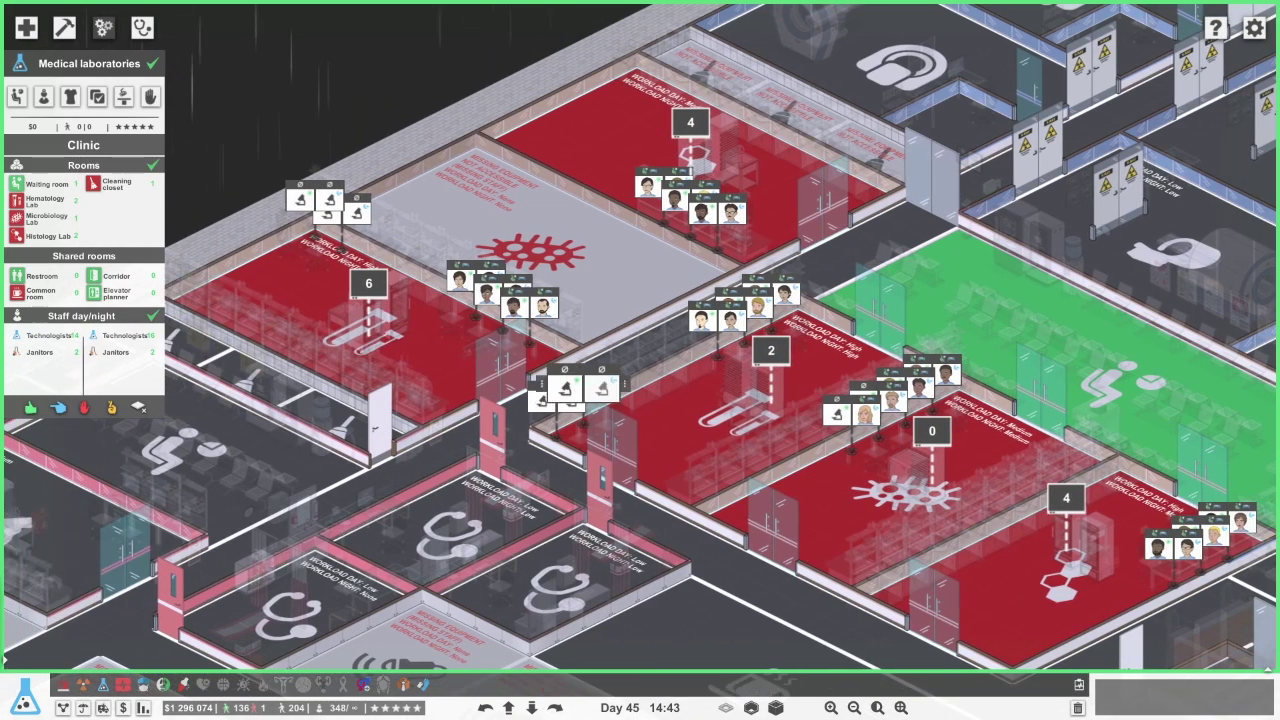
left_click(43, 96)
Create a custom day-shift junior technologist for $1000 and view a night-shift technologist
key("a")
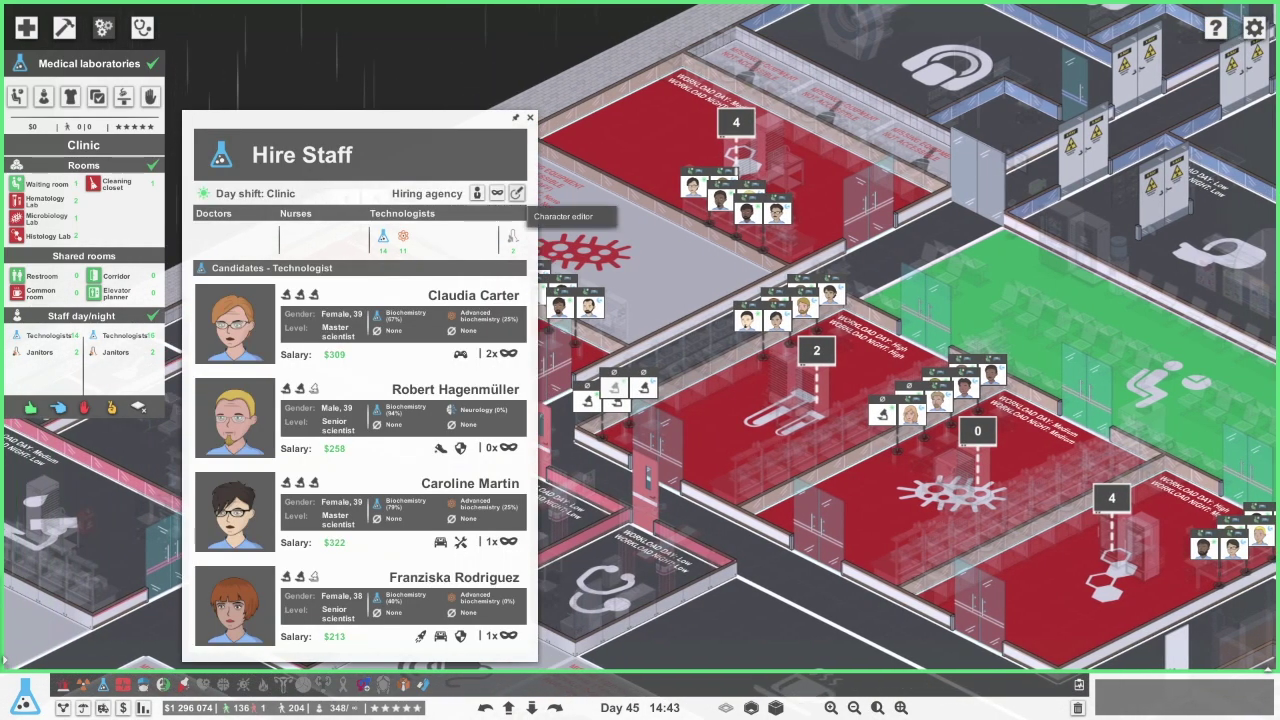
left_click(517, 193)
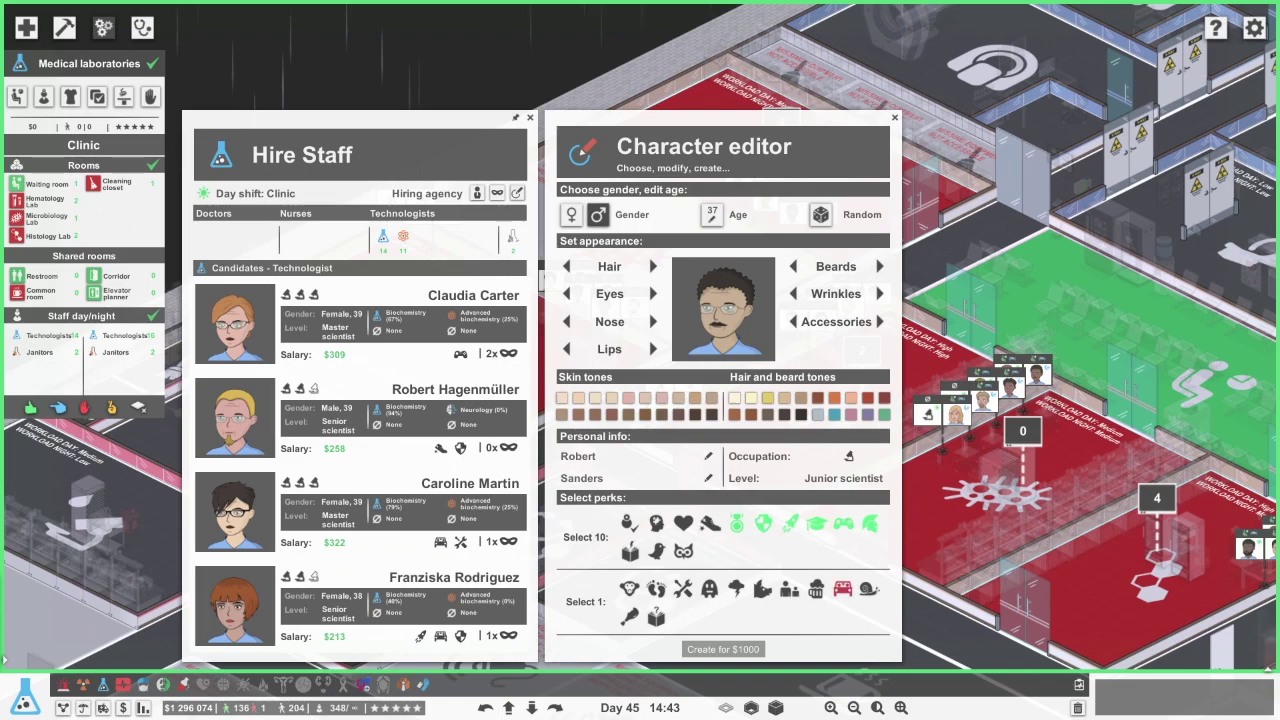
left_click(723, 649)
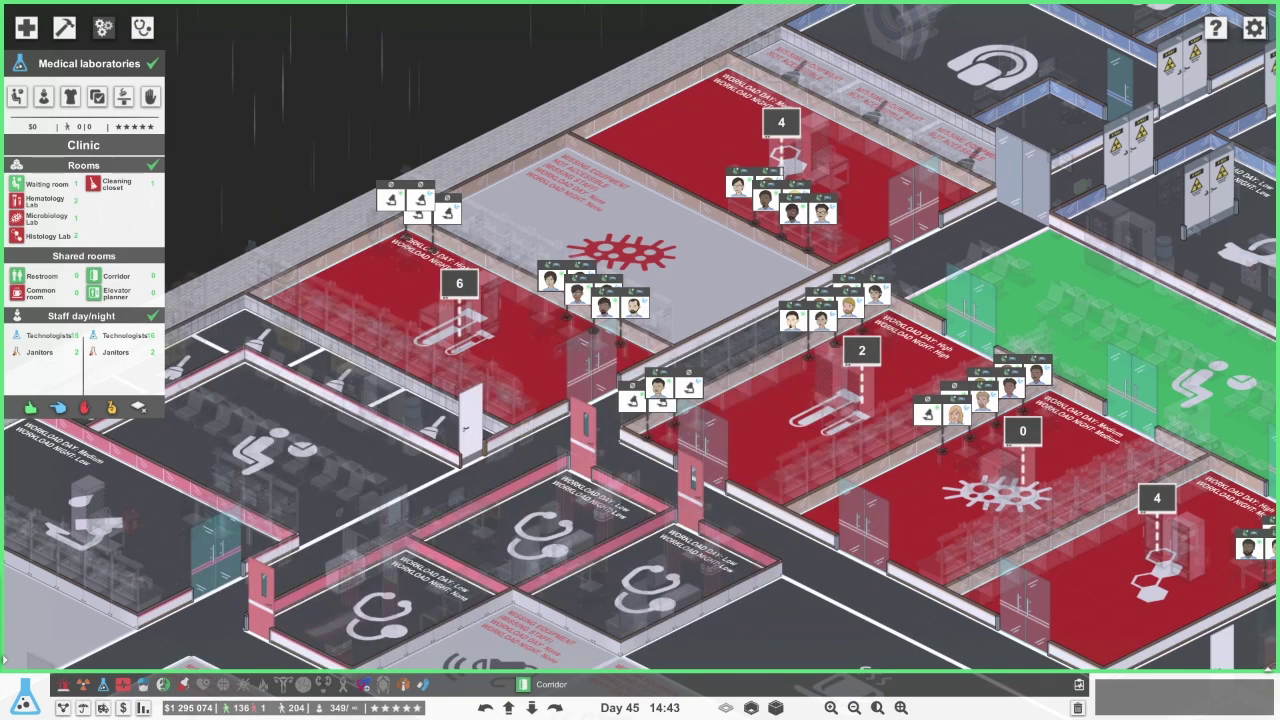
left_click(738, 186)
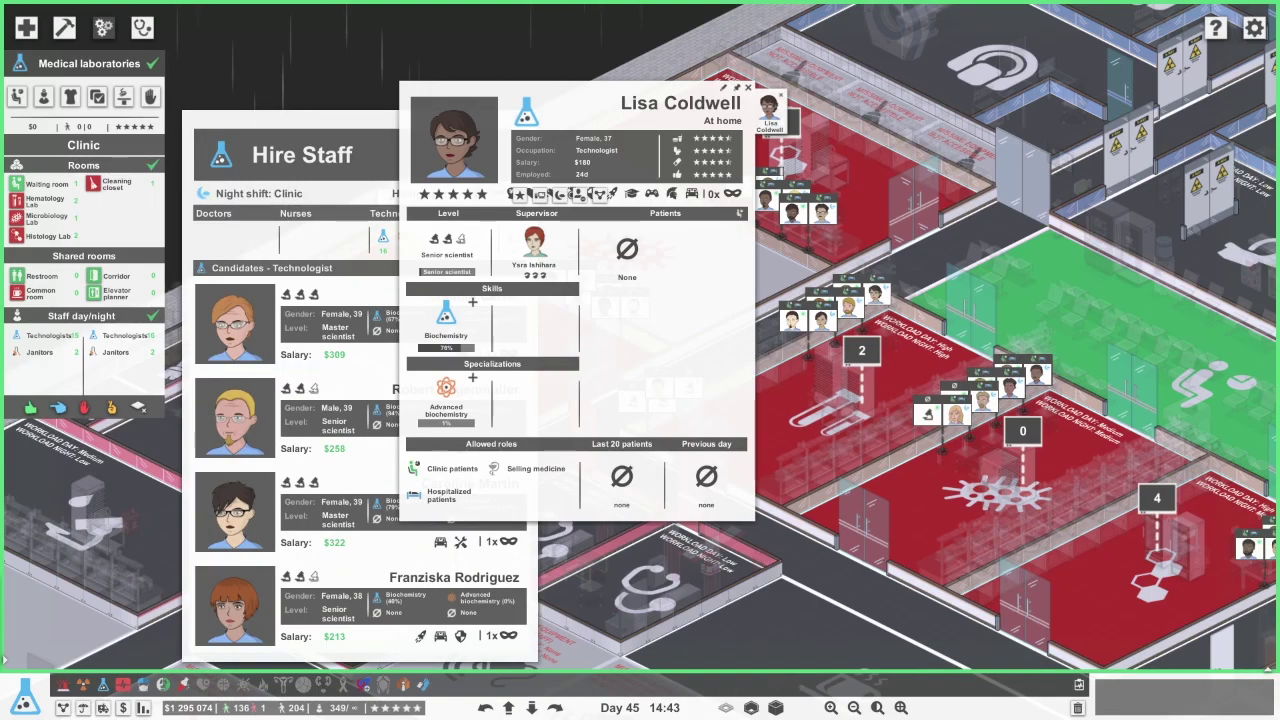
key("Escape")
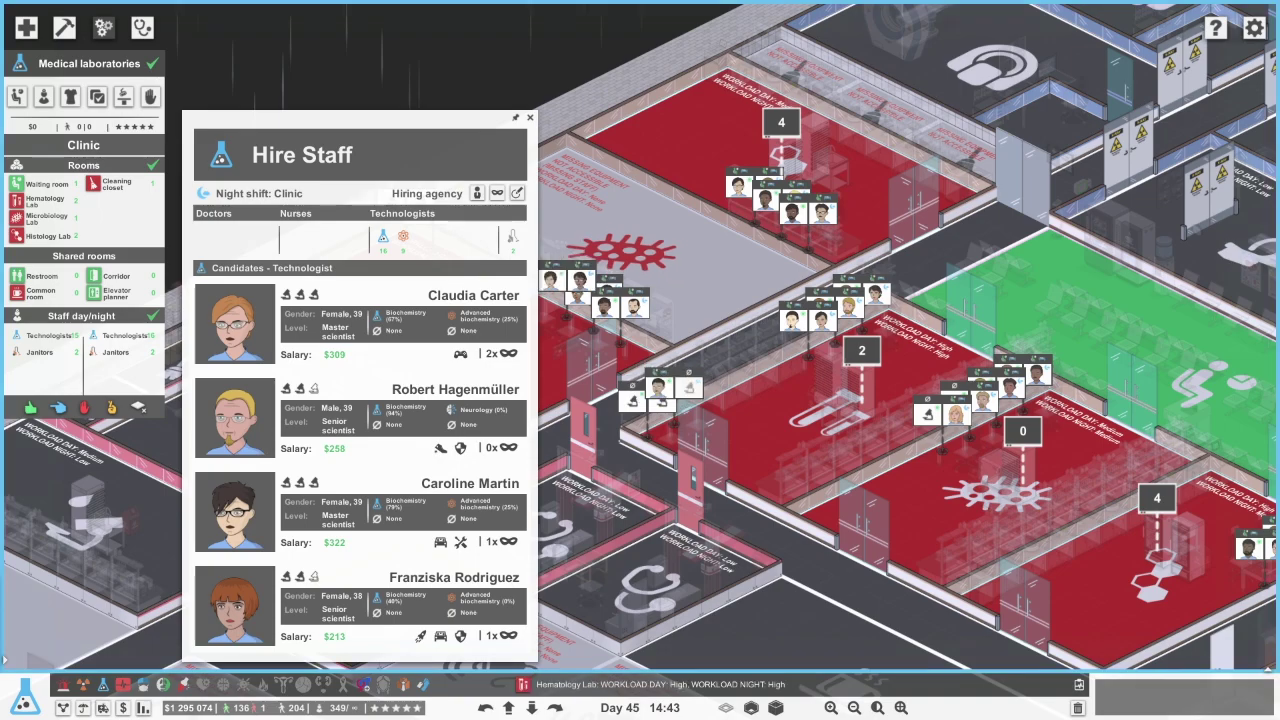
Create a custom night-shift technologist for $1000 and check both new hires, including Robert Sanders
left_click(516, 193)
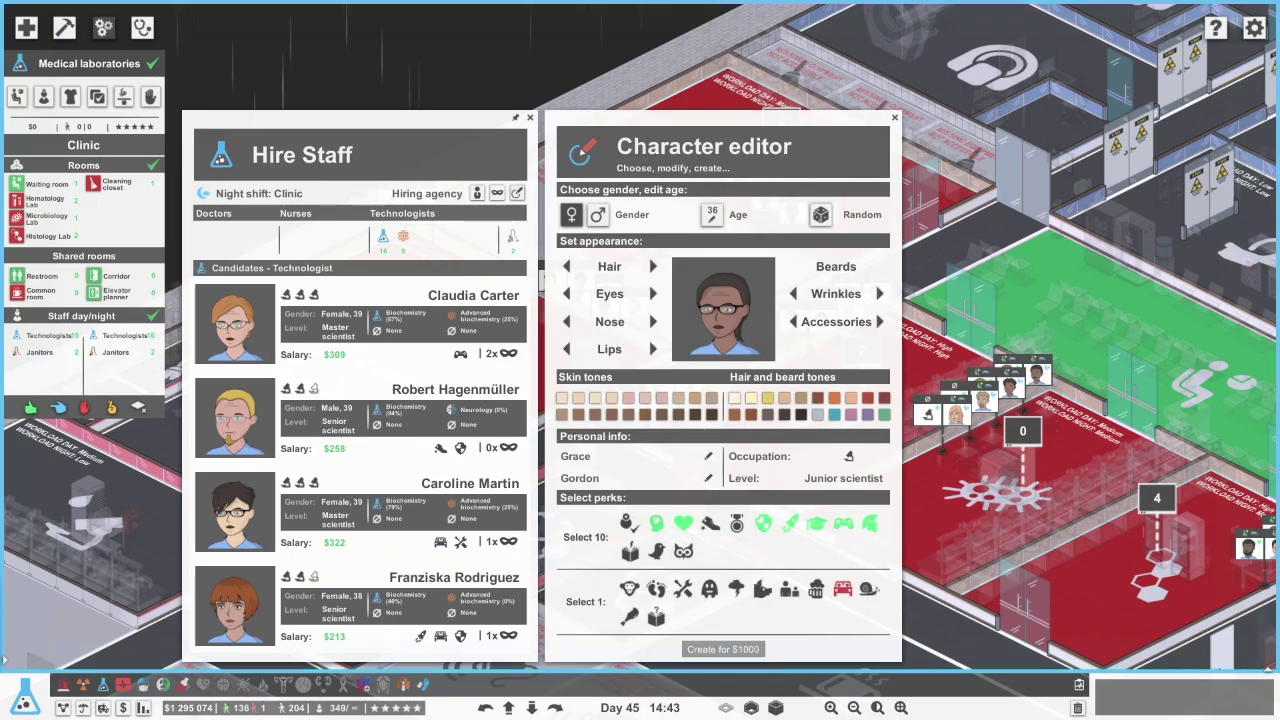
left_click(723, 649)
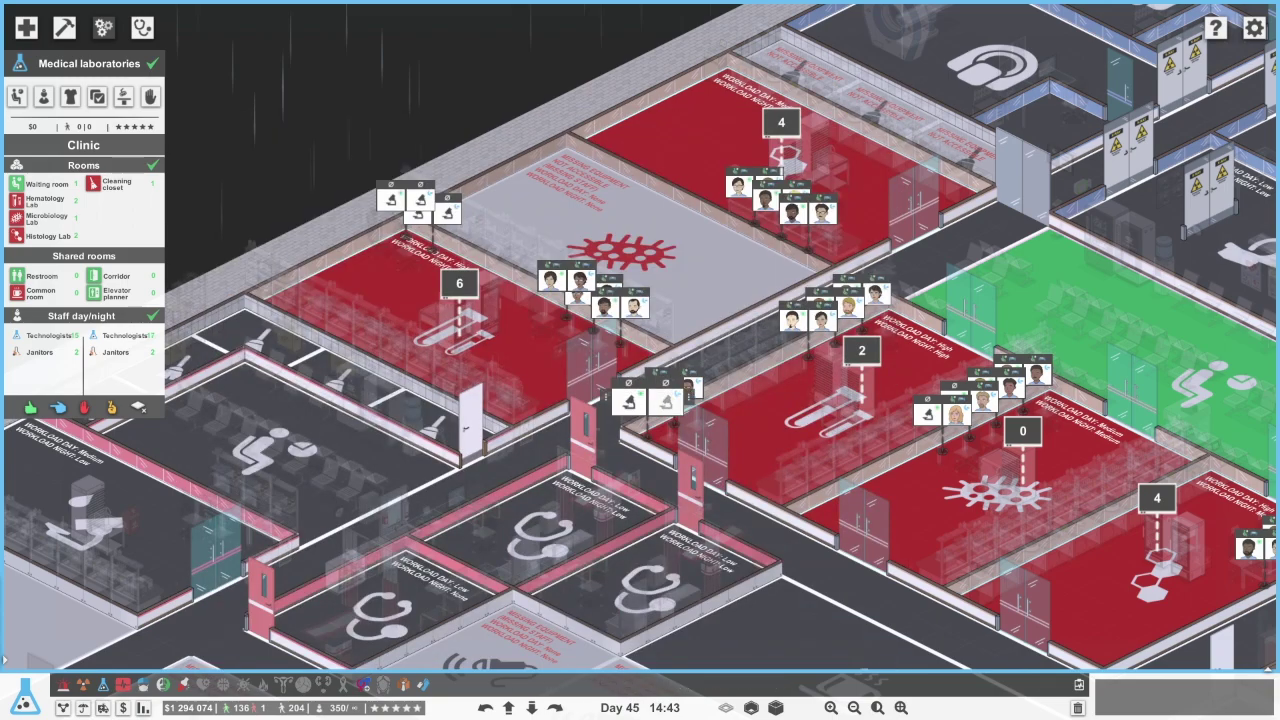
left_click(660, 395)
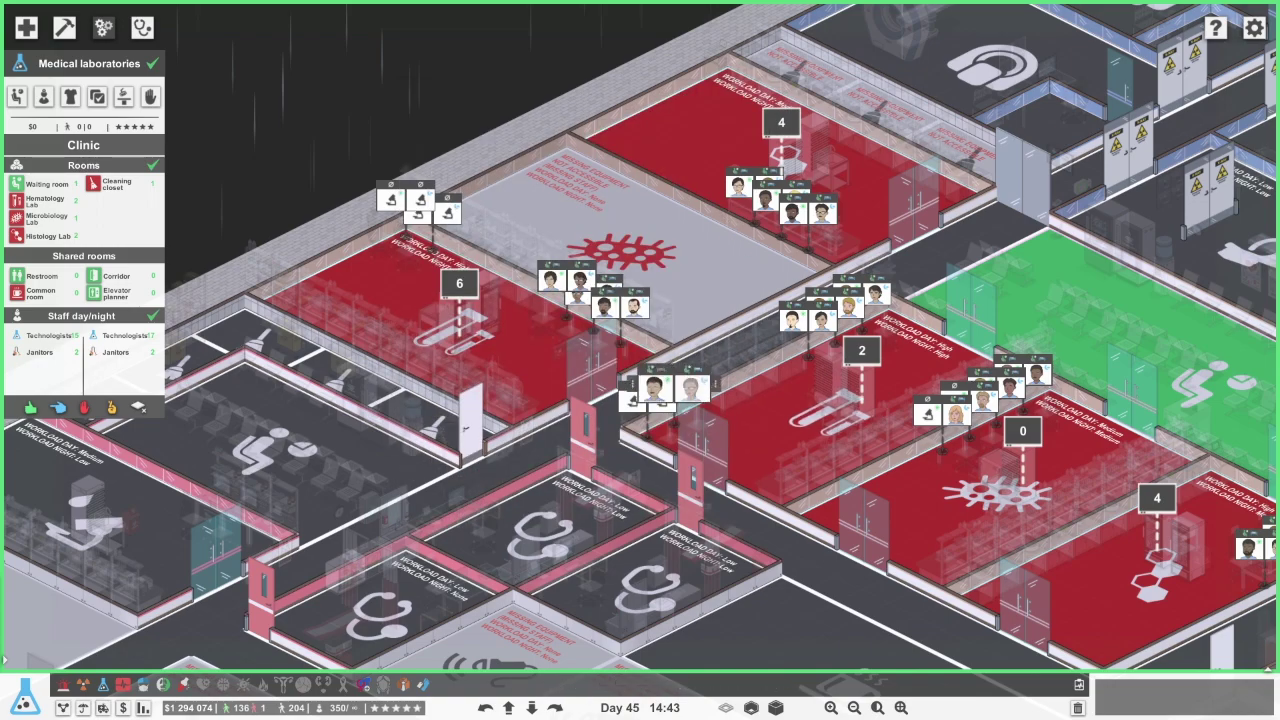
left_click(693, 389)
key("Escape")
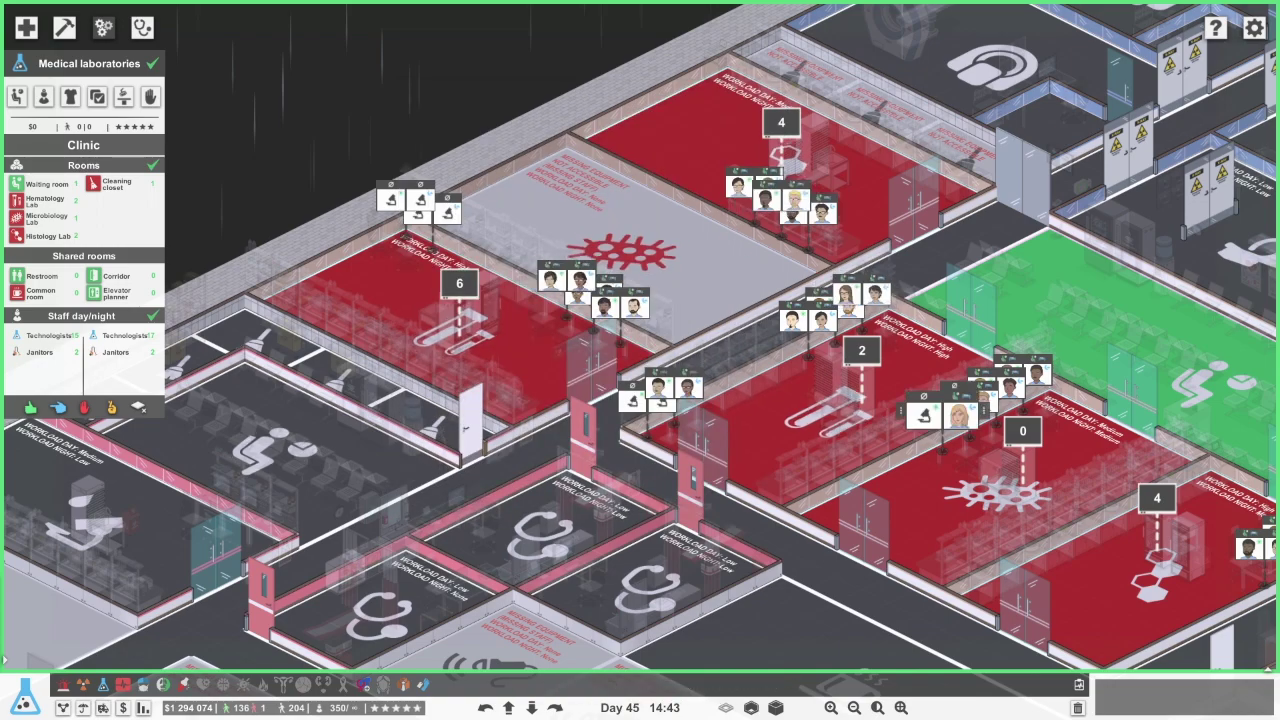
key("Right")
key("Left")
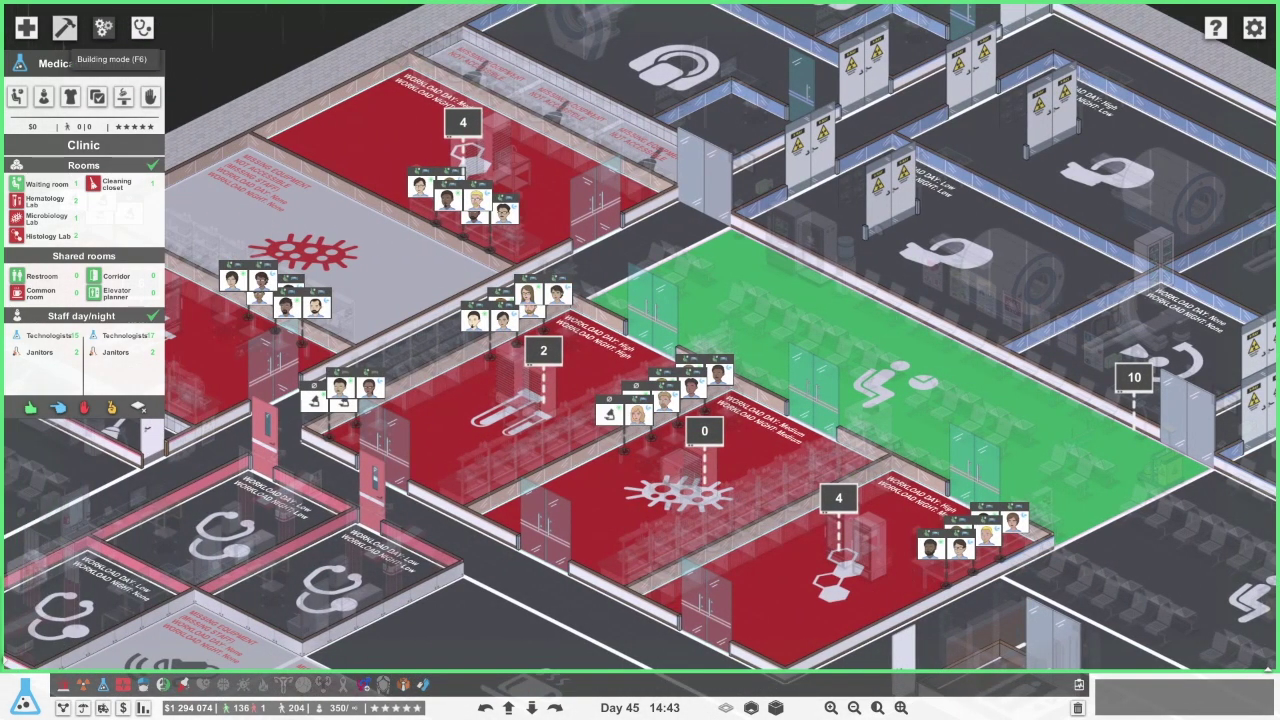
Place a ready-made lab prefab, adding two workstations of about $1,954 each
left_click(64, 28)
left_click(144, 63)
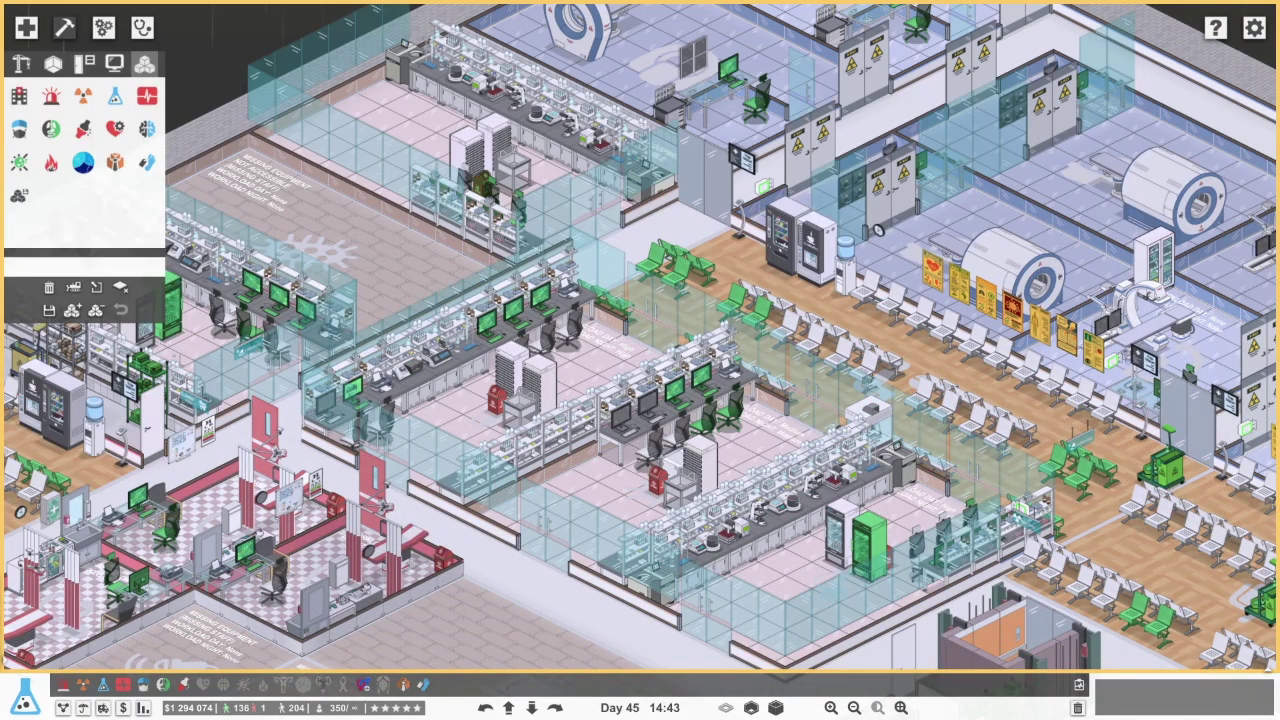
left_click(72, 310)
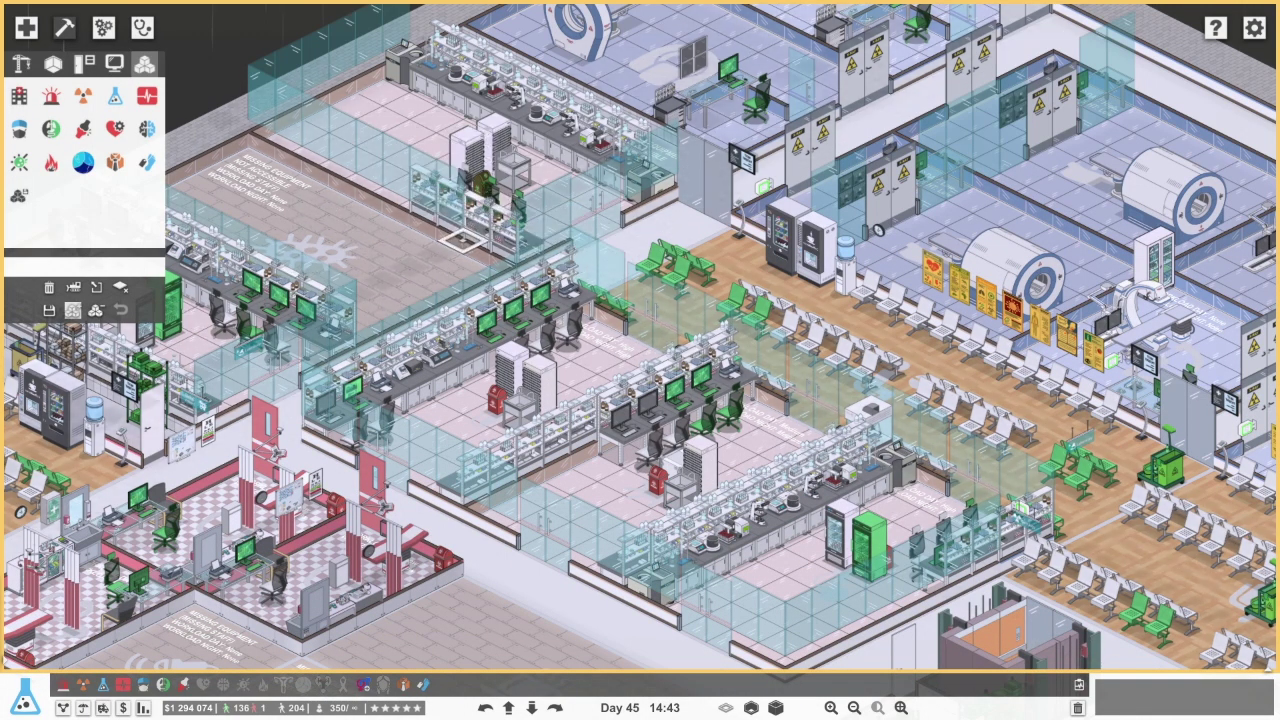
key("Down")
key("Up")
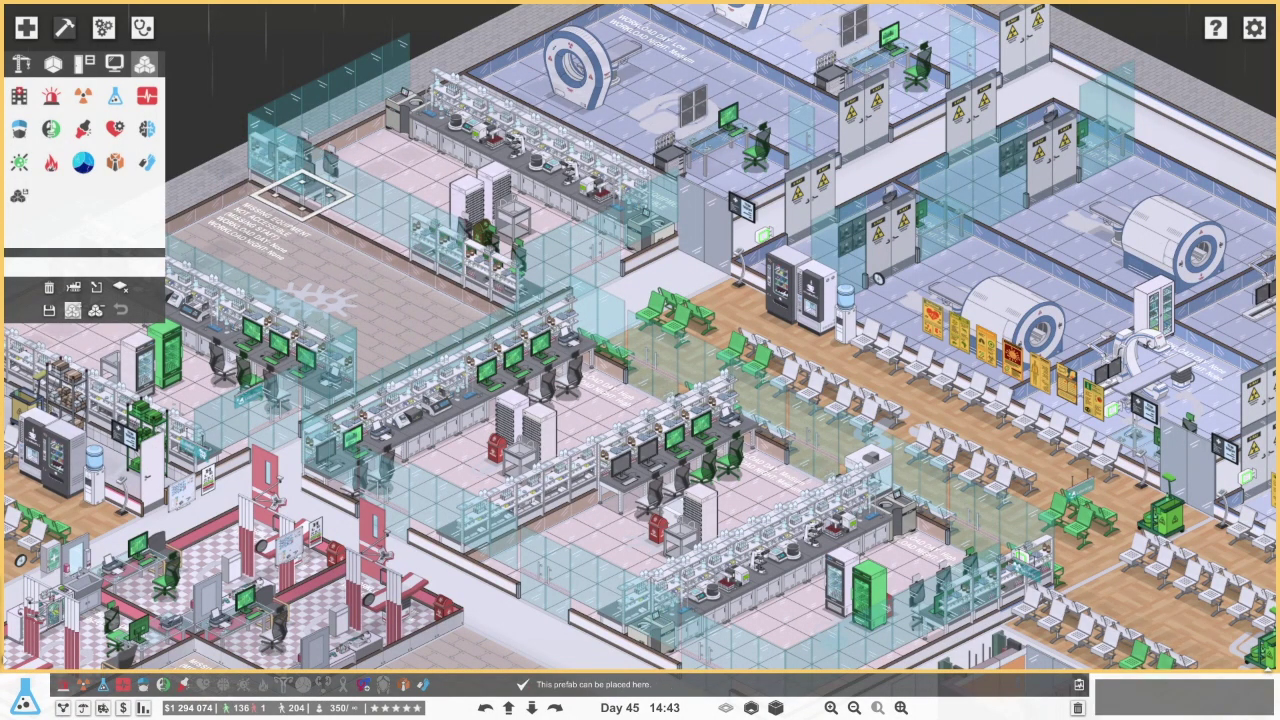
key("s")
key("d")
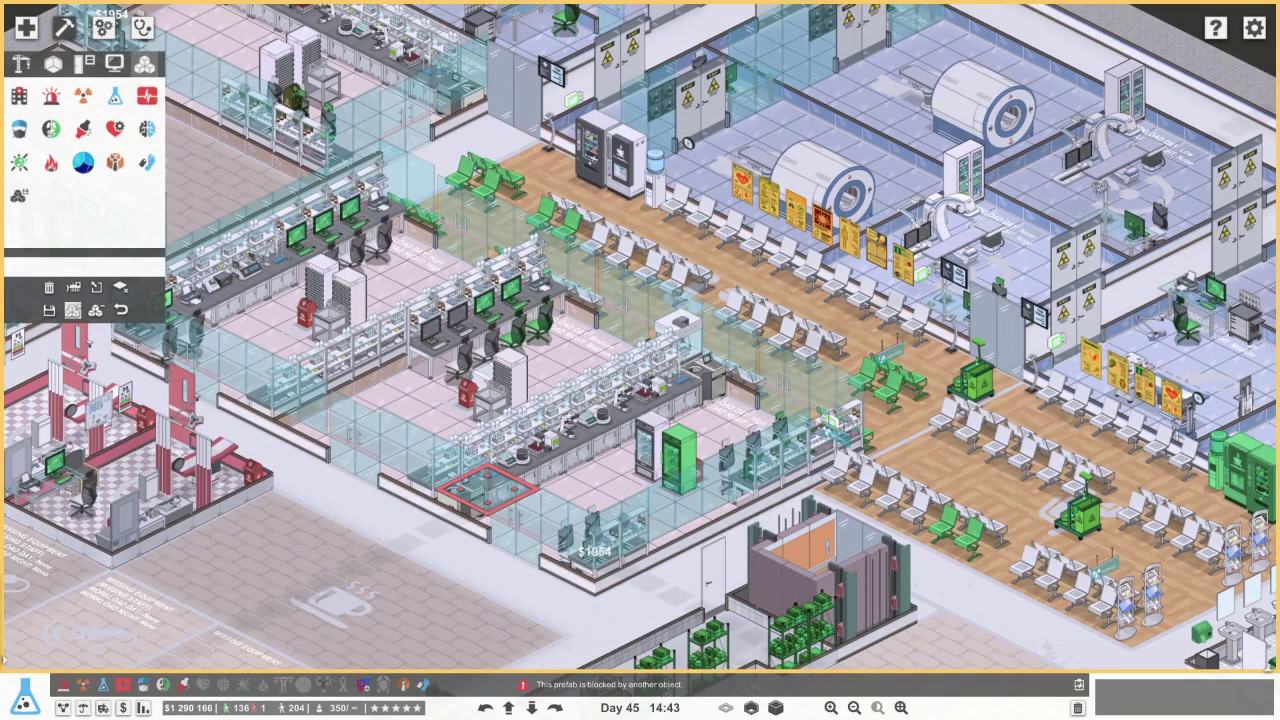
scroll(594, 565, "up", 3)
Hire day-shift and night-shift junior technologists Mitch Müller and Melanie Campbell for $1000 each
key("F2")
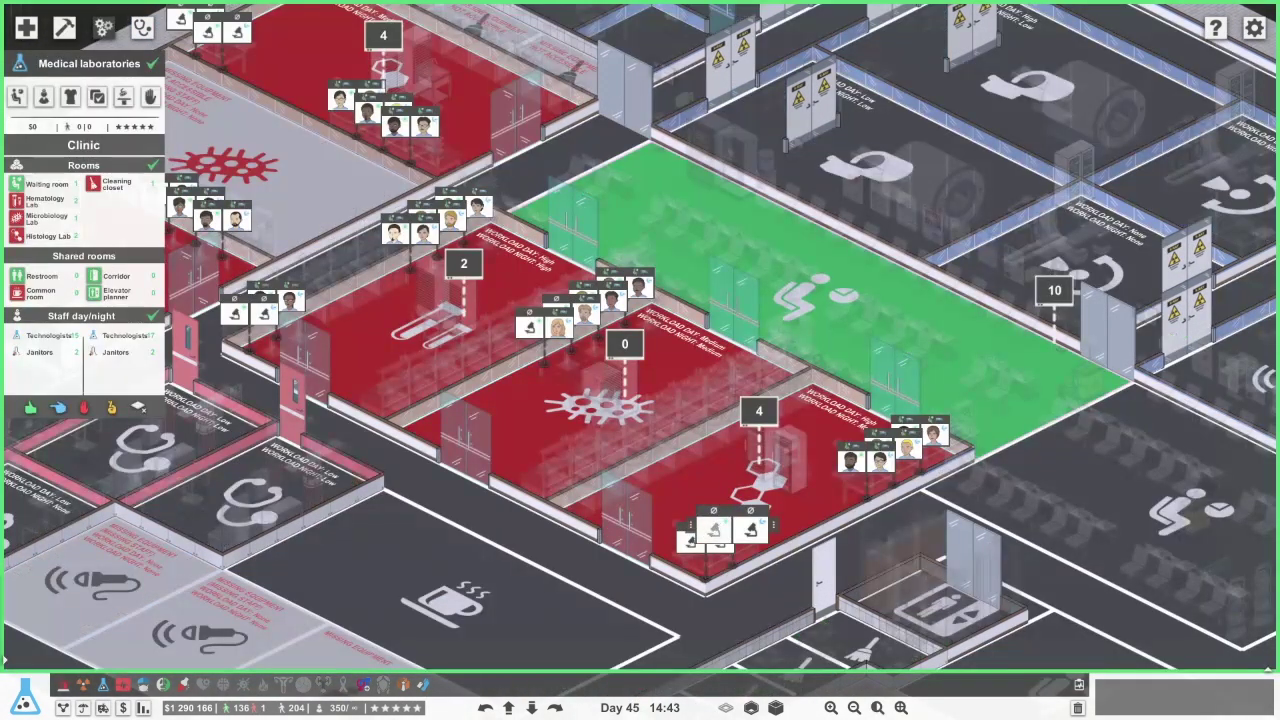
left_click(40, 336)
left_click(516, 193)
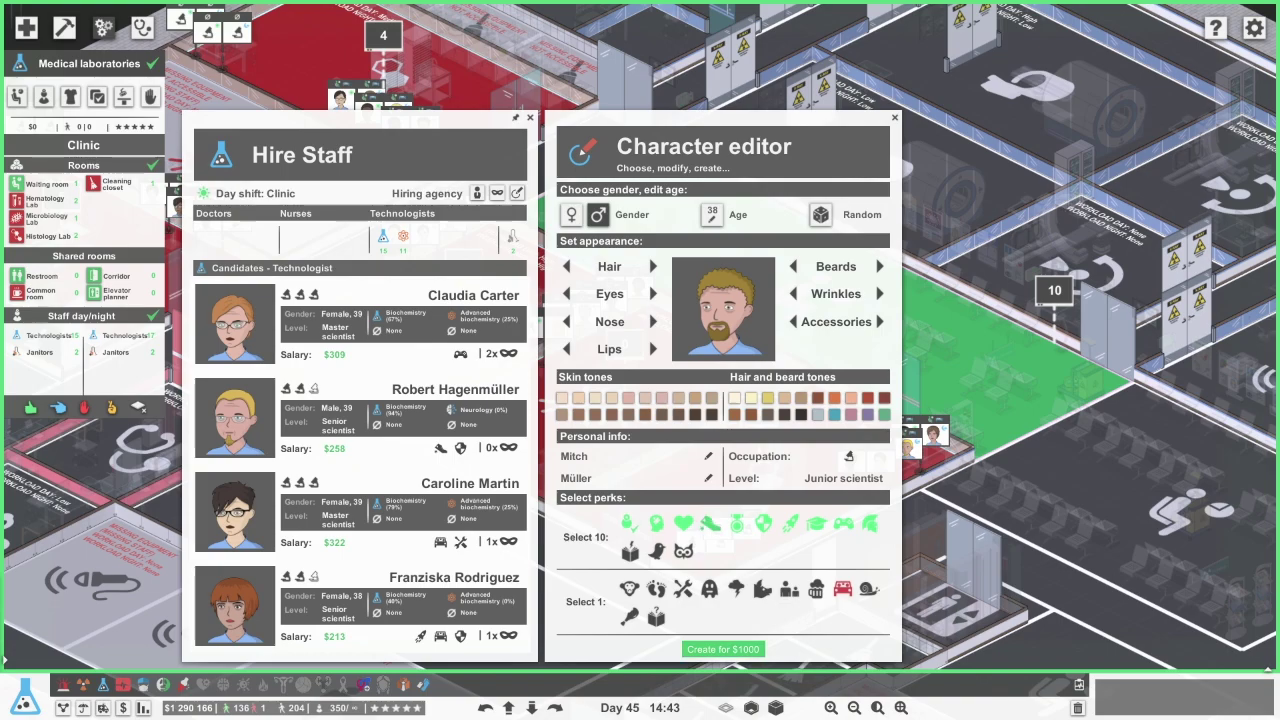
left_click(723, 649)
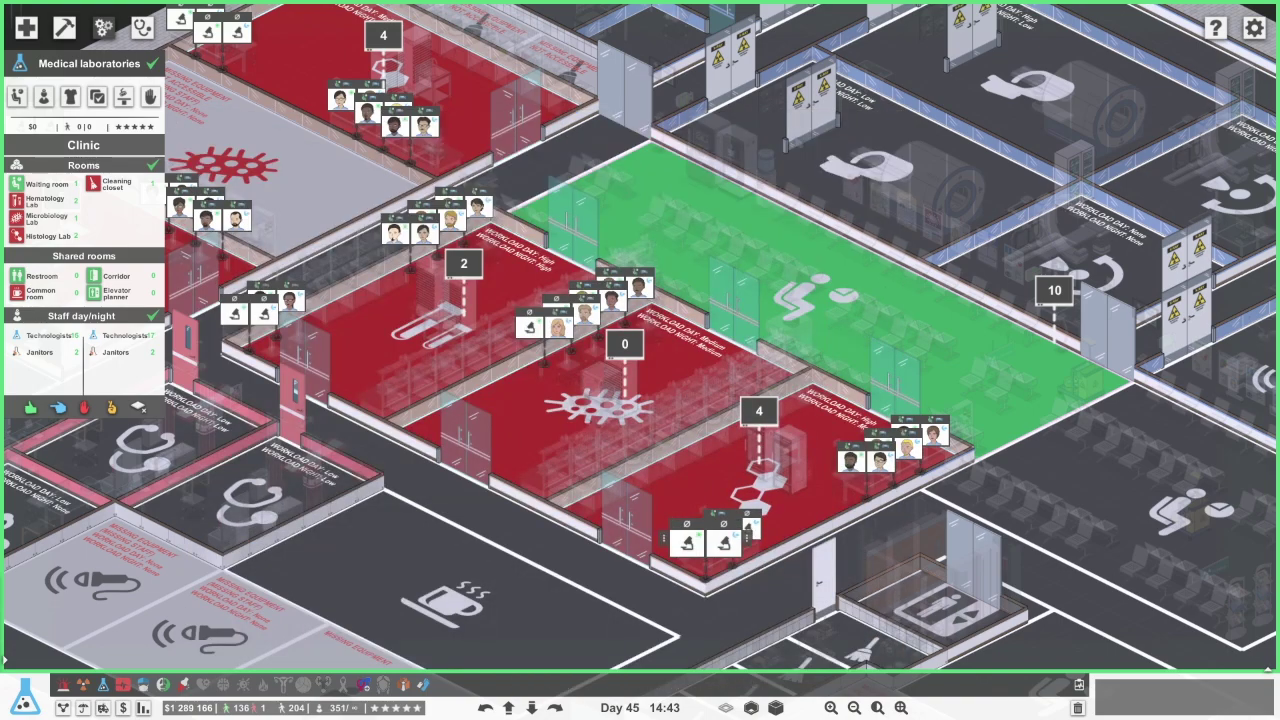
left_click(516, 193)
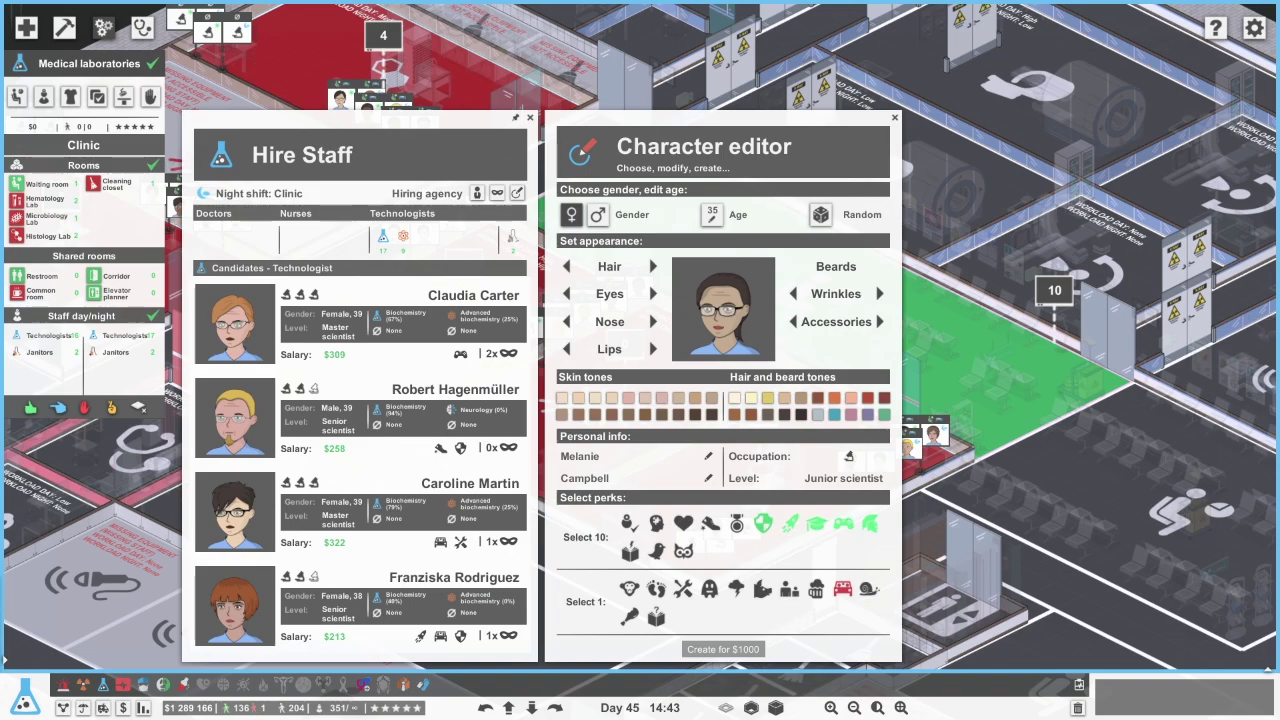
left_click(723, 649)
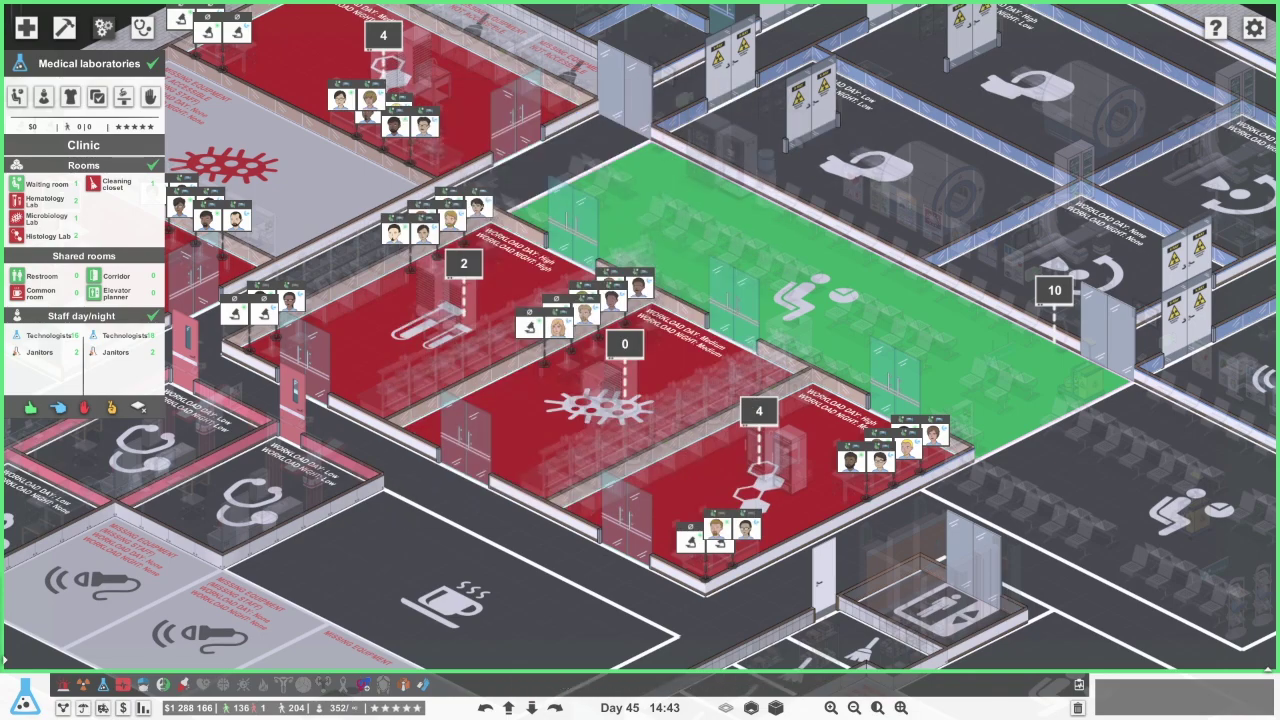
key("Escape")
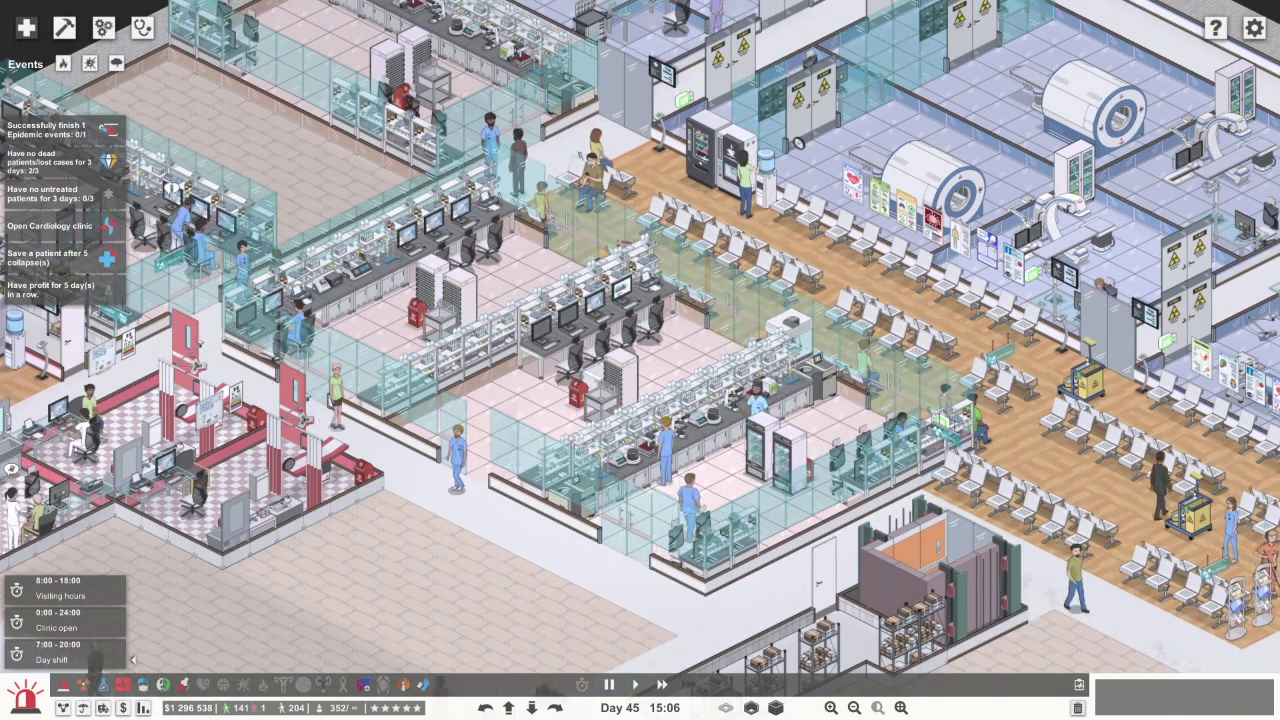
Order serologic sampling for the patient with no clear diagnosis
left_click(1180, 695)
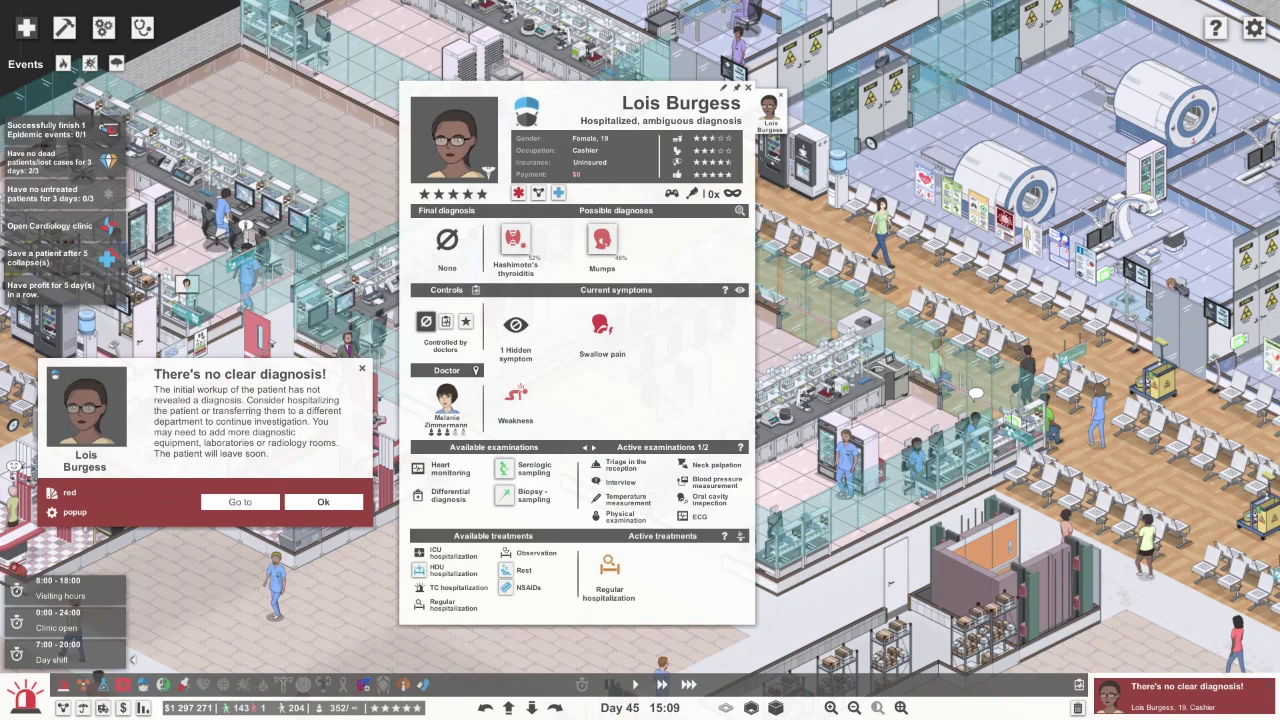
left_click(323, 501)
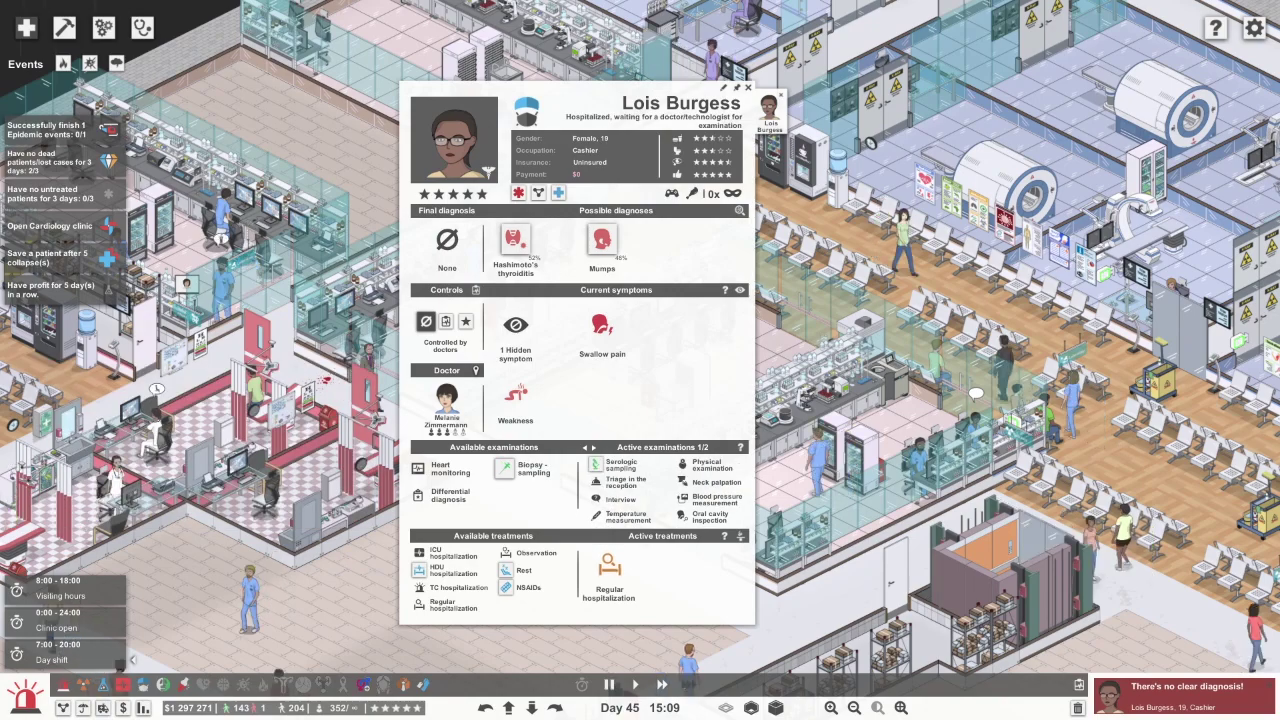
key("Escape")
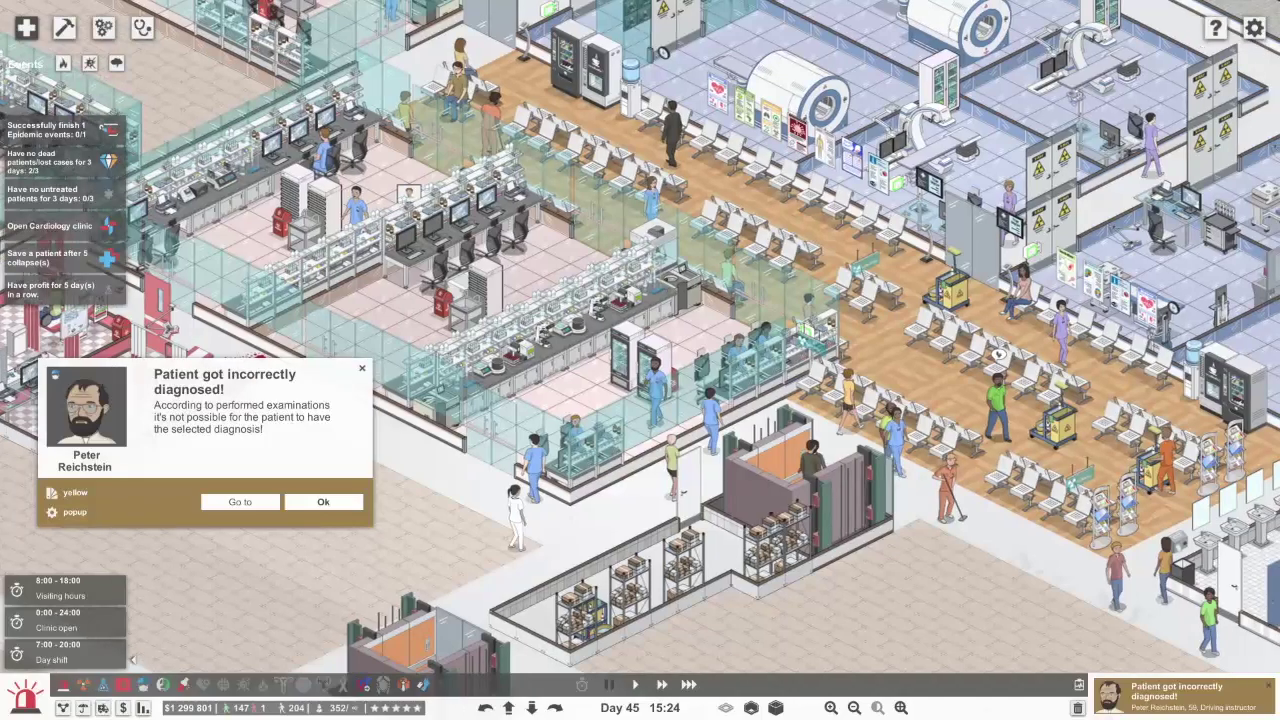
left_click(1180, 695)
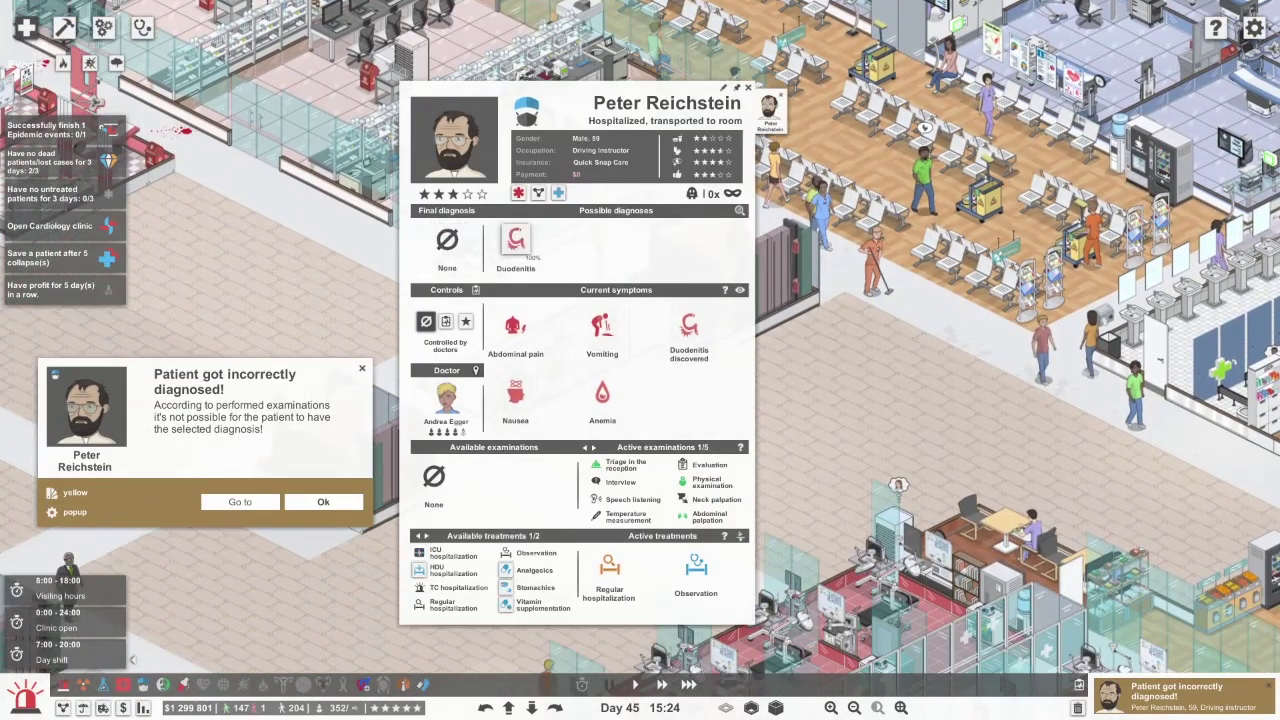
key("Escape")
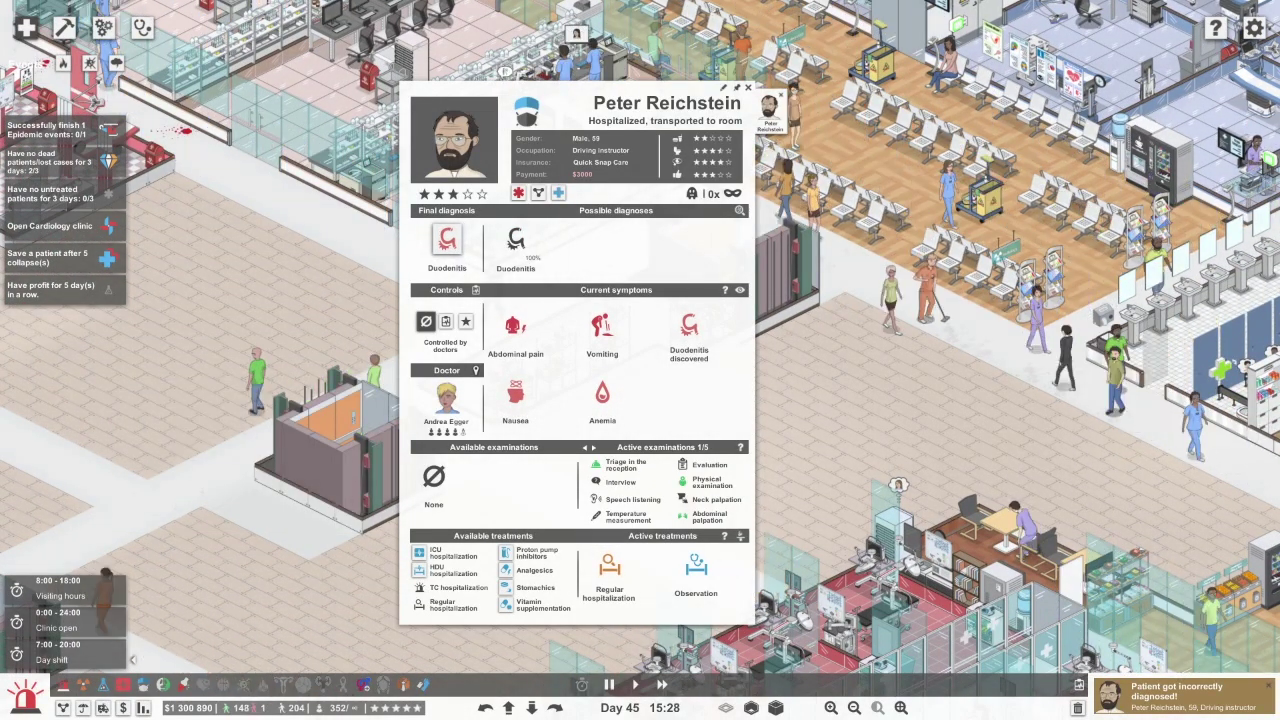
key("Escape")
Pan across the wards around the ambulance bay, then bring up the Emergency and Hospitalization department overview
key("Down")
key("Down")
key("Right")
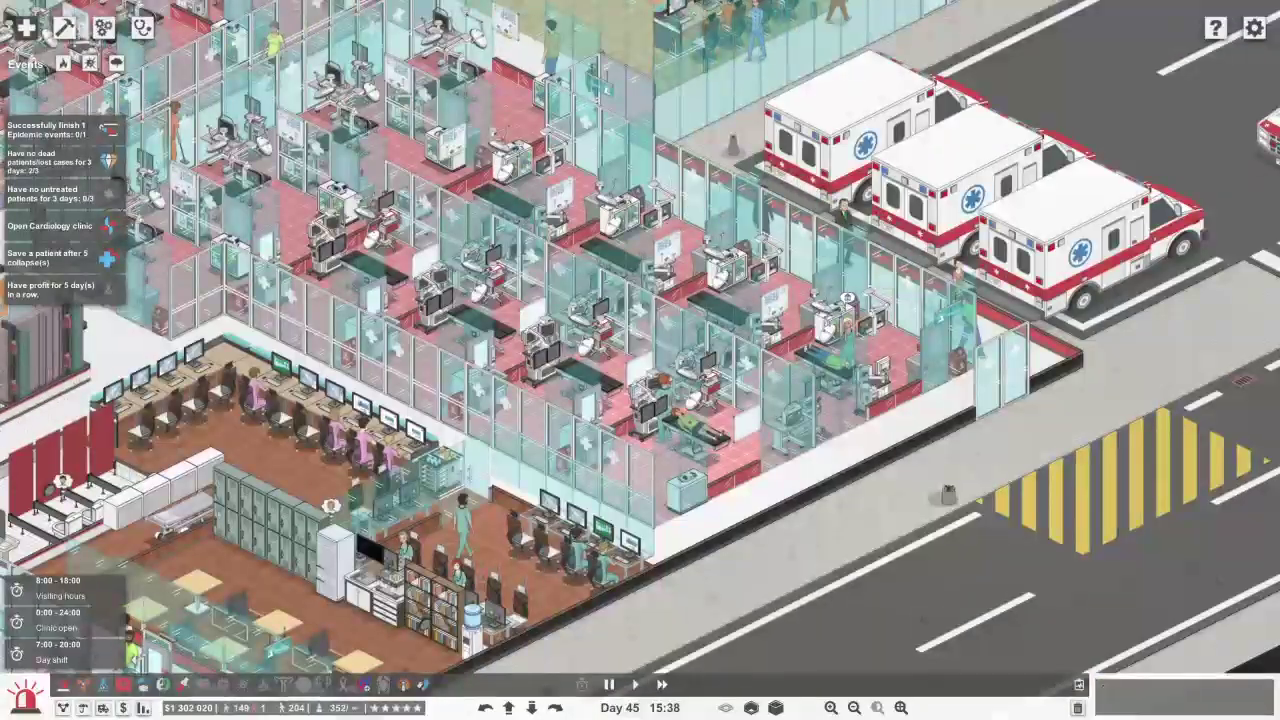
key("Left")
key("Up")
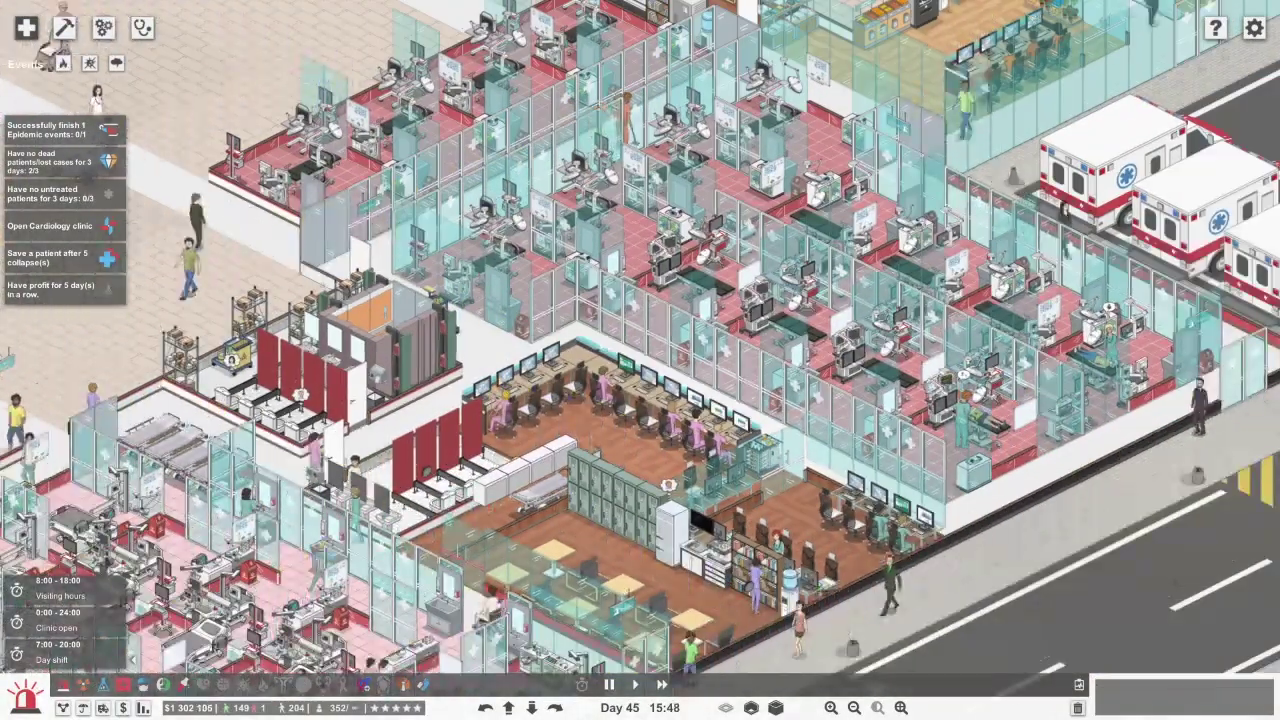
key("Left")
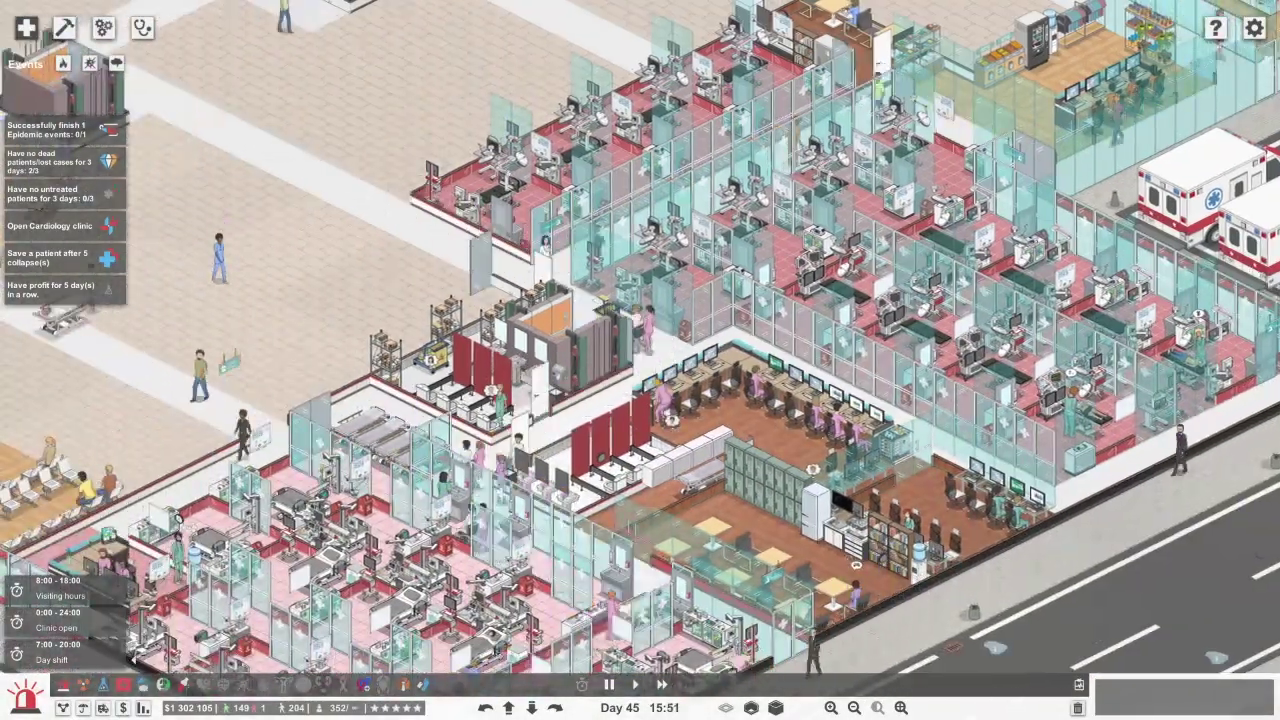
key("Down")
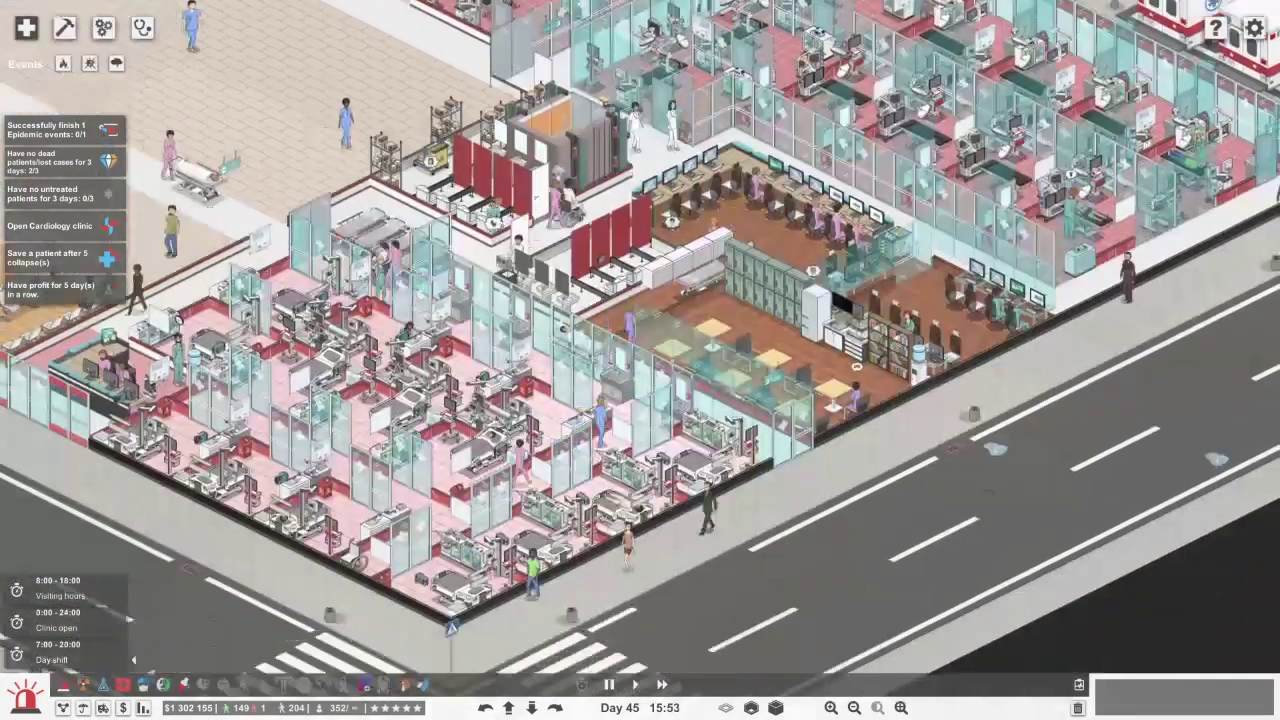
scroll(640, 360, "up", 2)
key("Up")
scroll(640, 360, "up", 3)
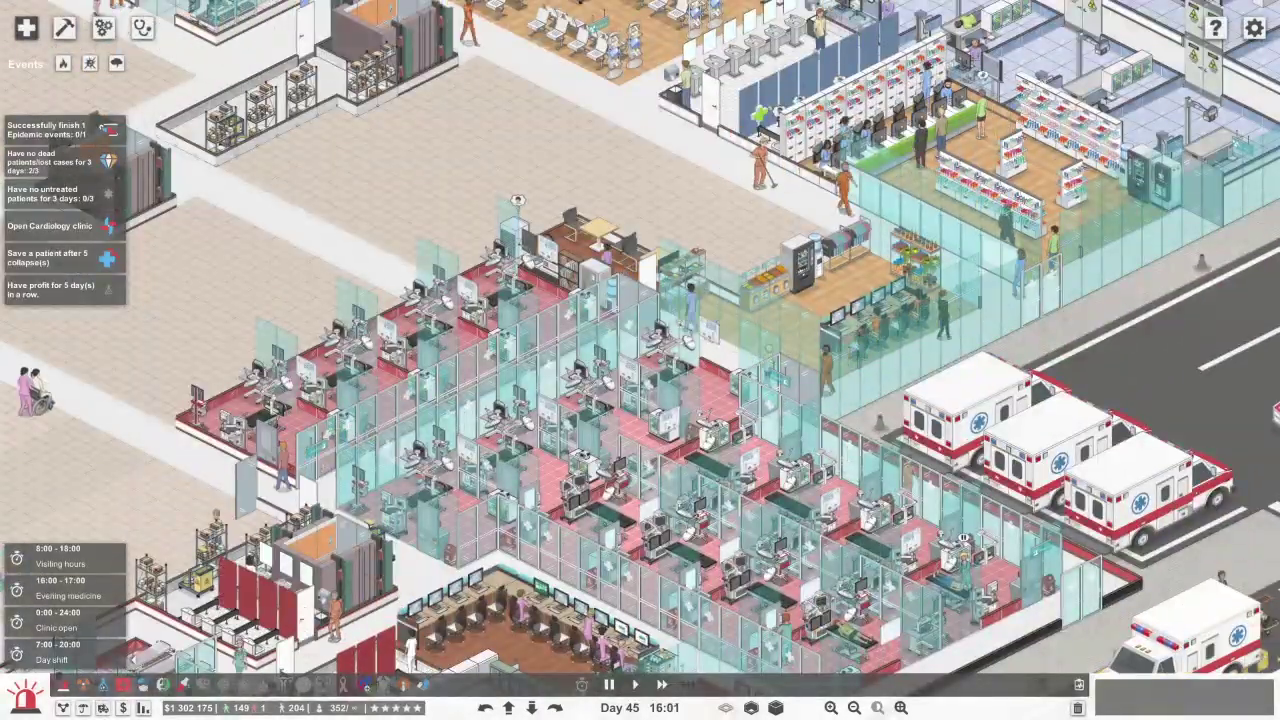
key("Left")
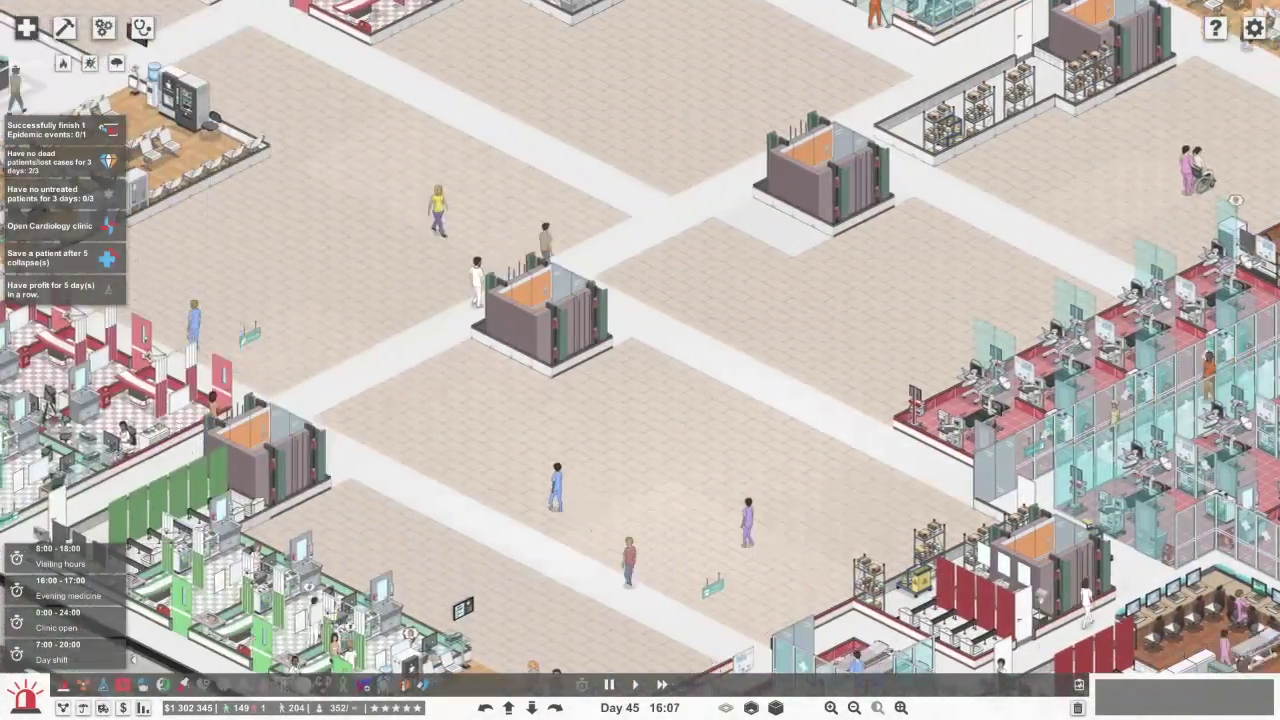
key("Up")
key("Left")
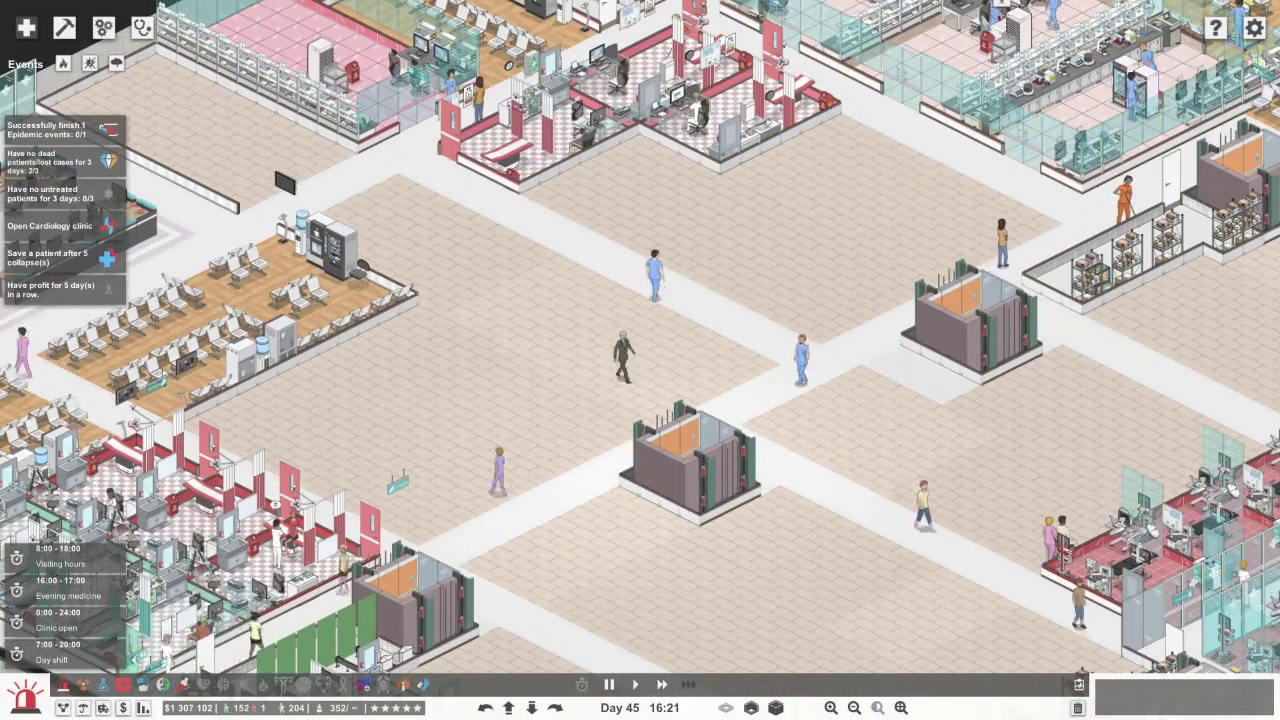
key("Down")
key("Right")
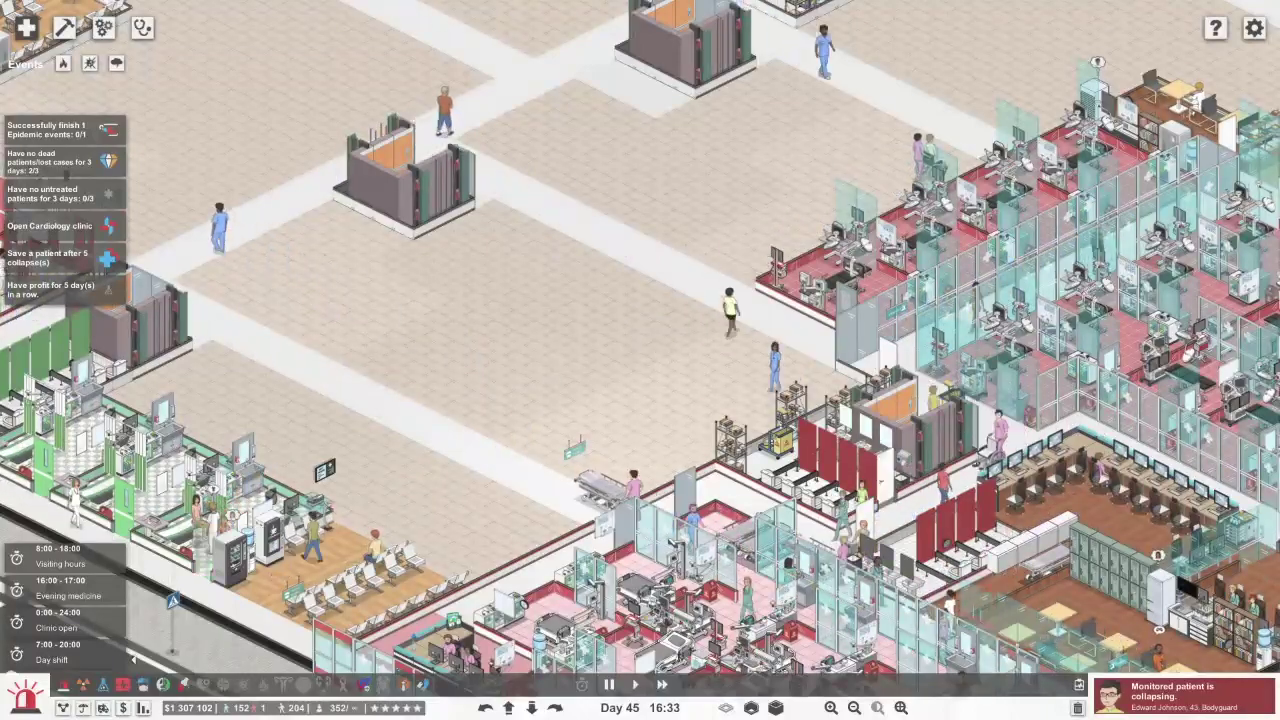
key("Down")
key("Right")
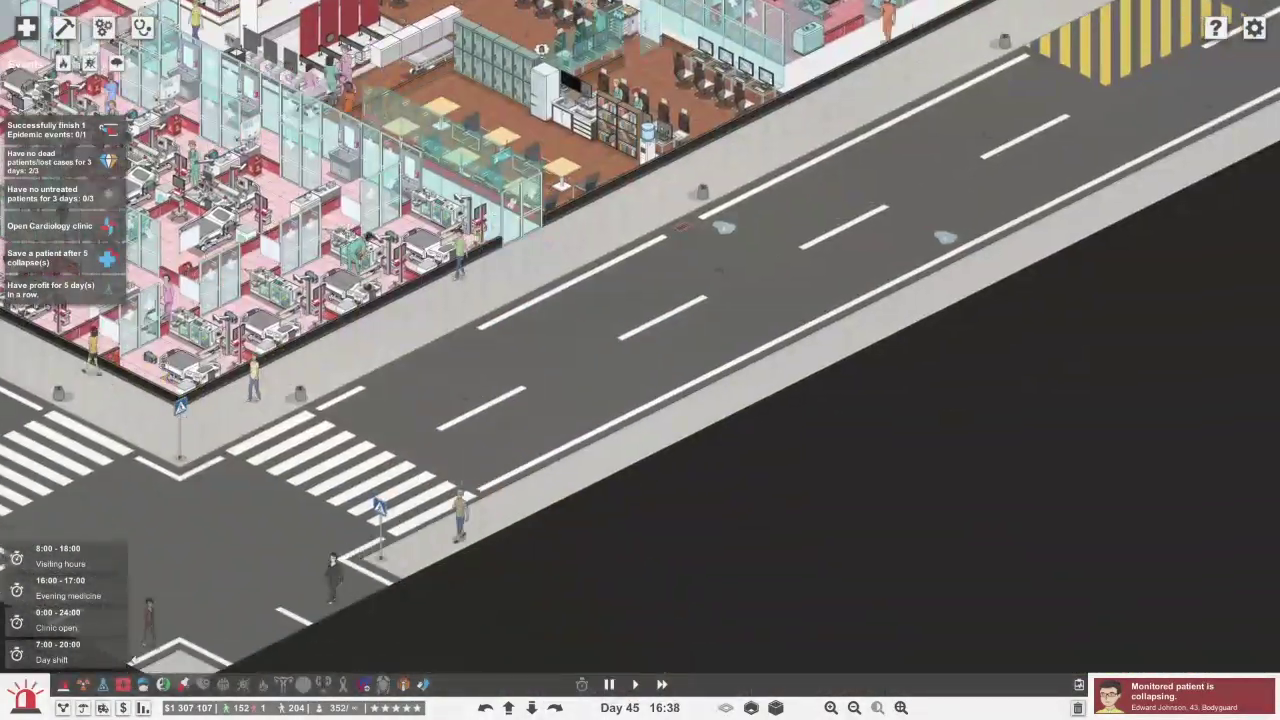
key("Up")
key("Up")
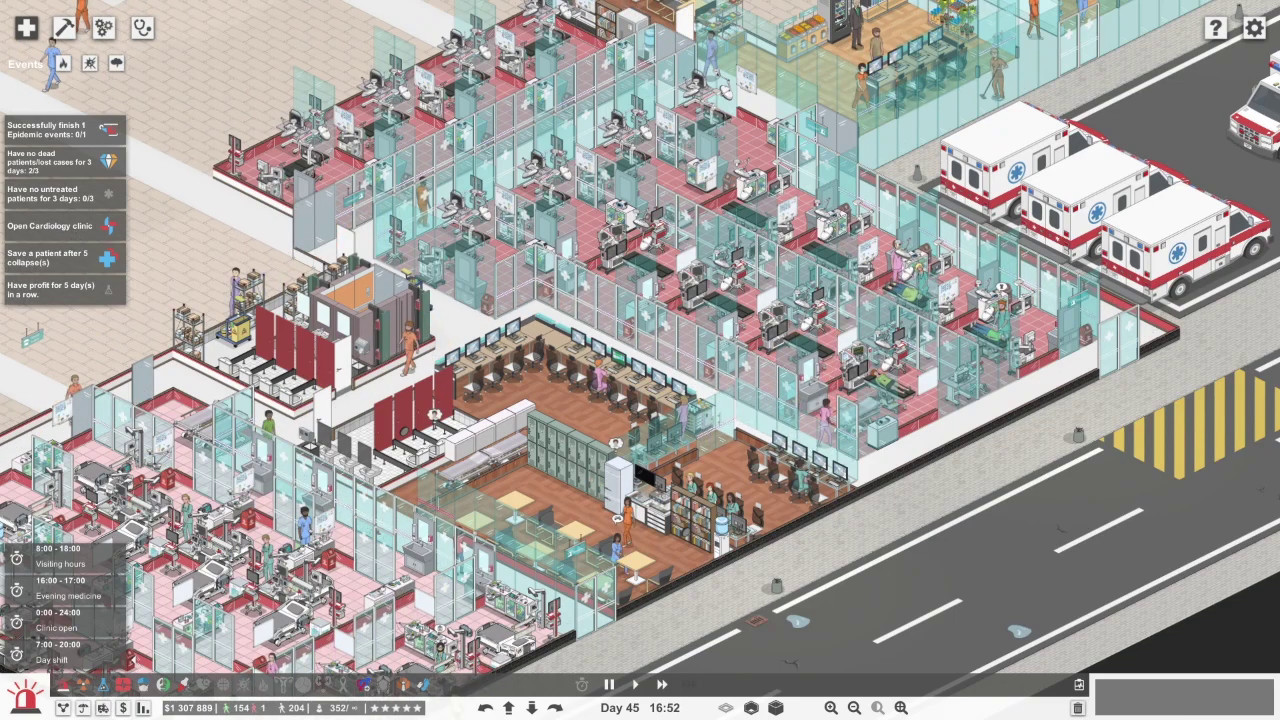
key("Tab")
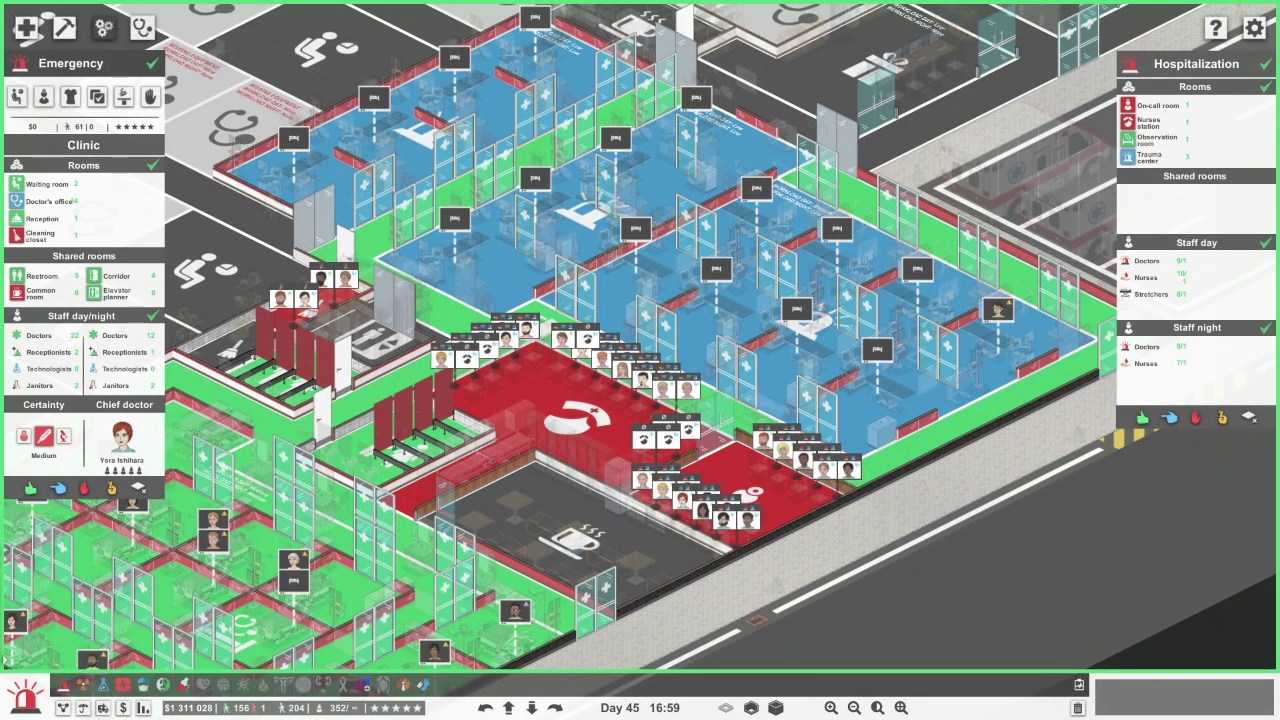
Review staff cards of emergency chief doctor Ysra Ishihara and resident Neil MacLeod
key("Tab")
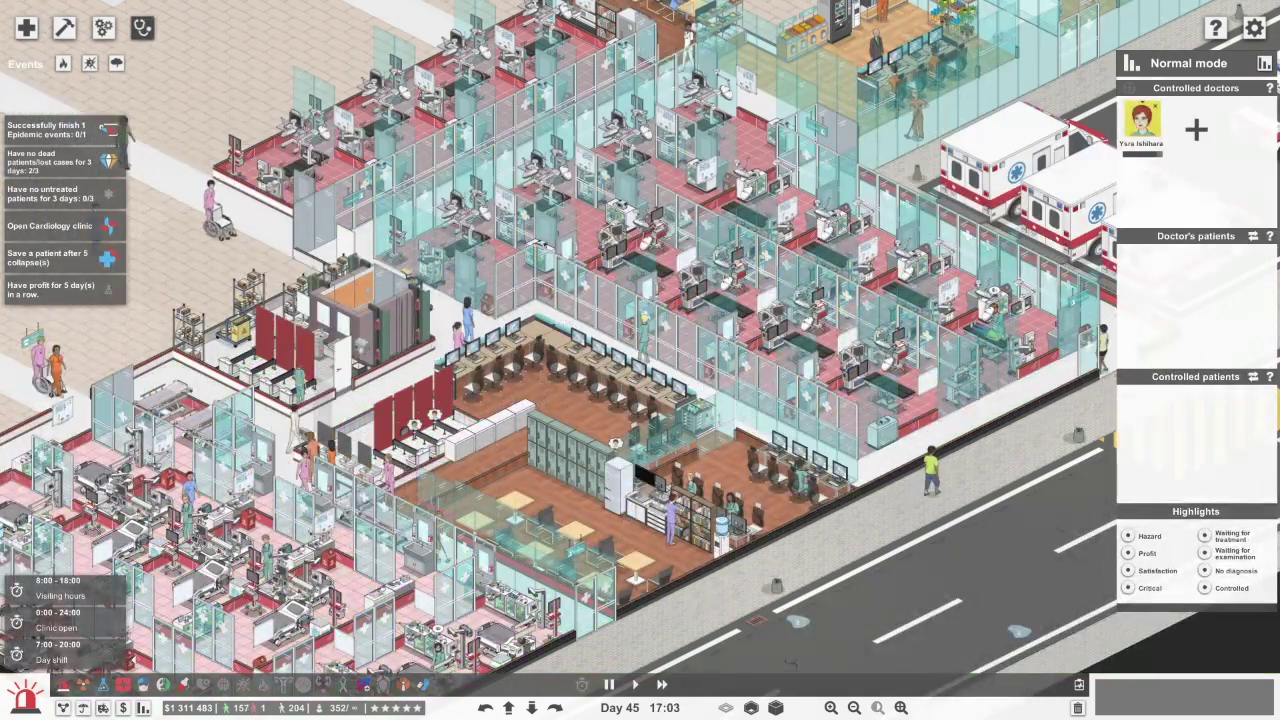
key("Tab")
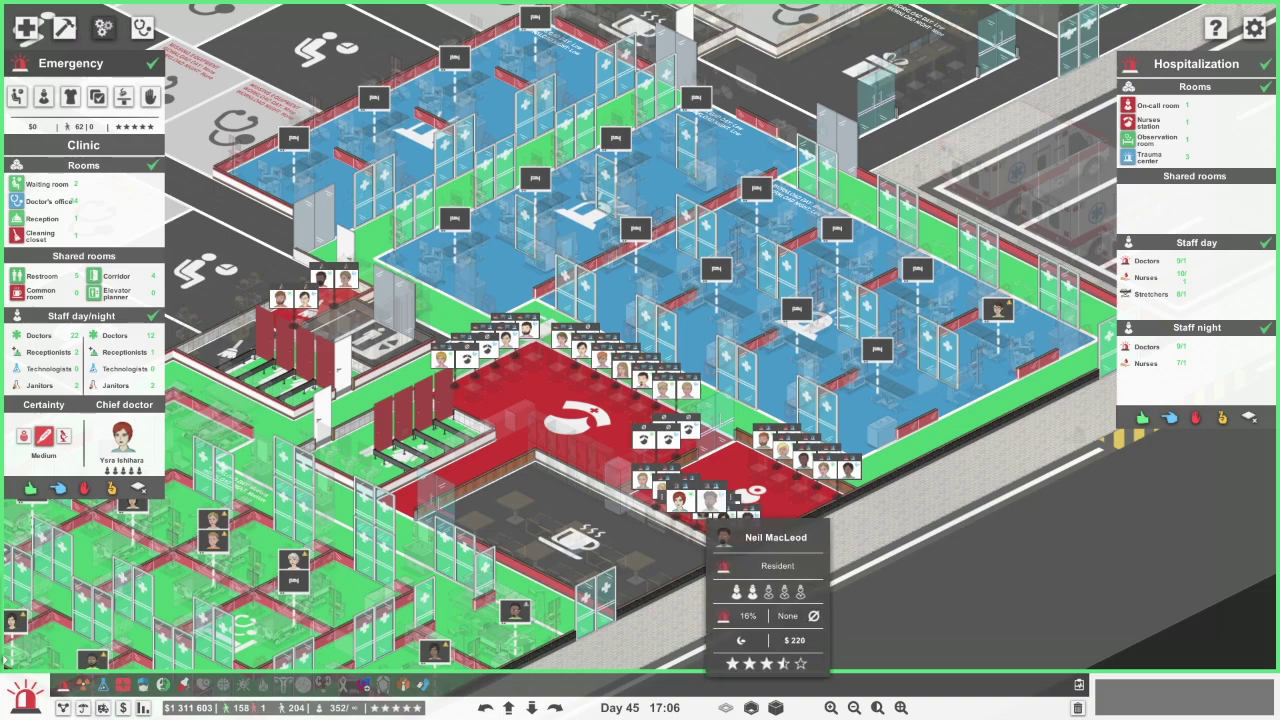
left_click(122, 435)
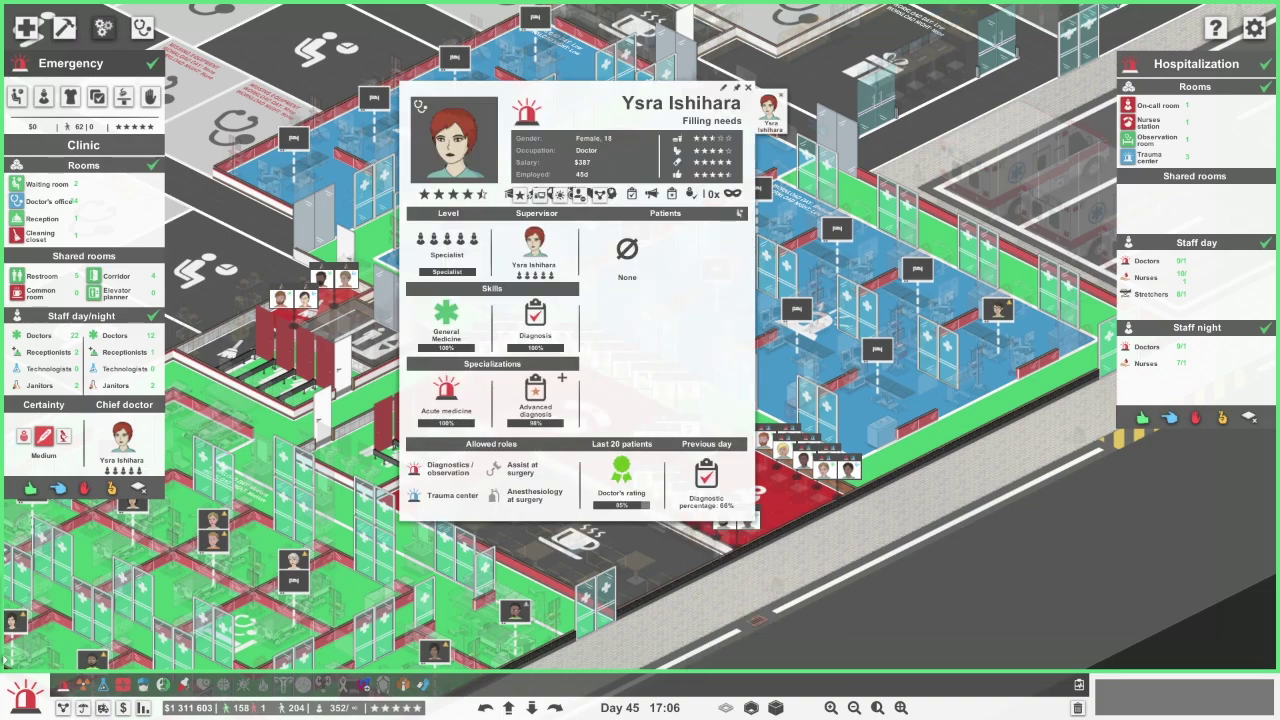
key("Escape")
left_click(515, 610)
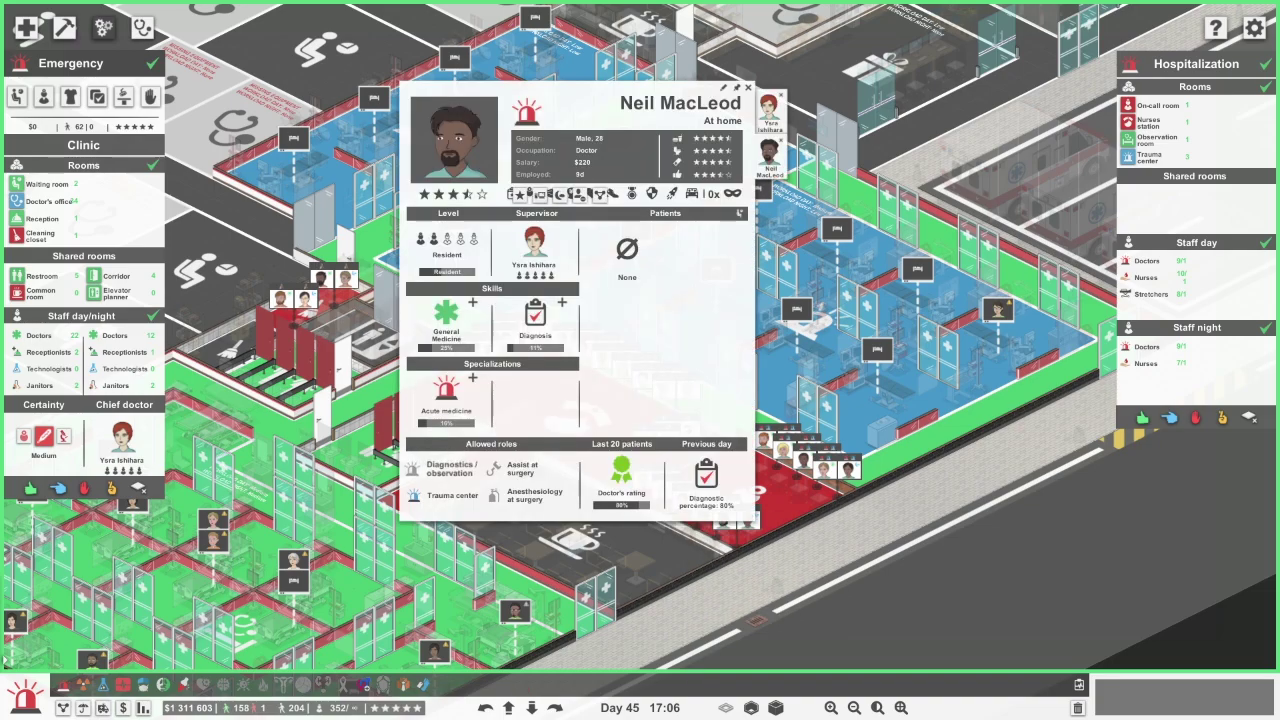
key("Escape")
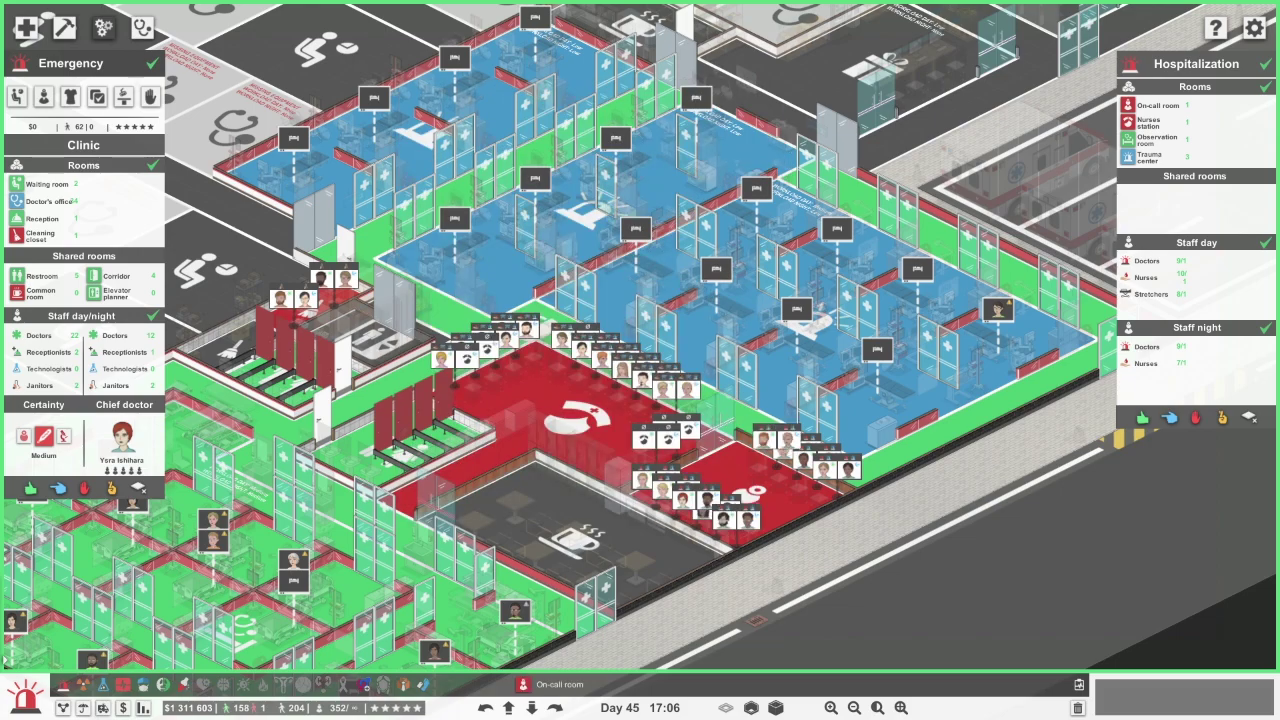
Leave the department overview and pan across the corridors, waiting areas and scanner rooms
key("Escape")
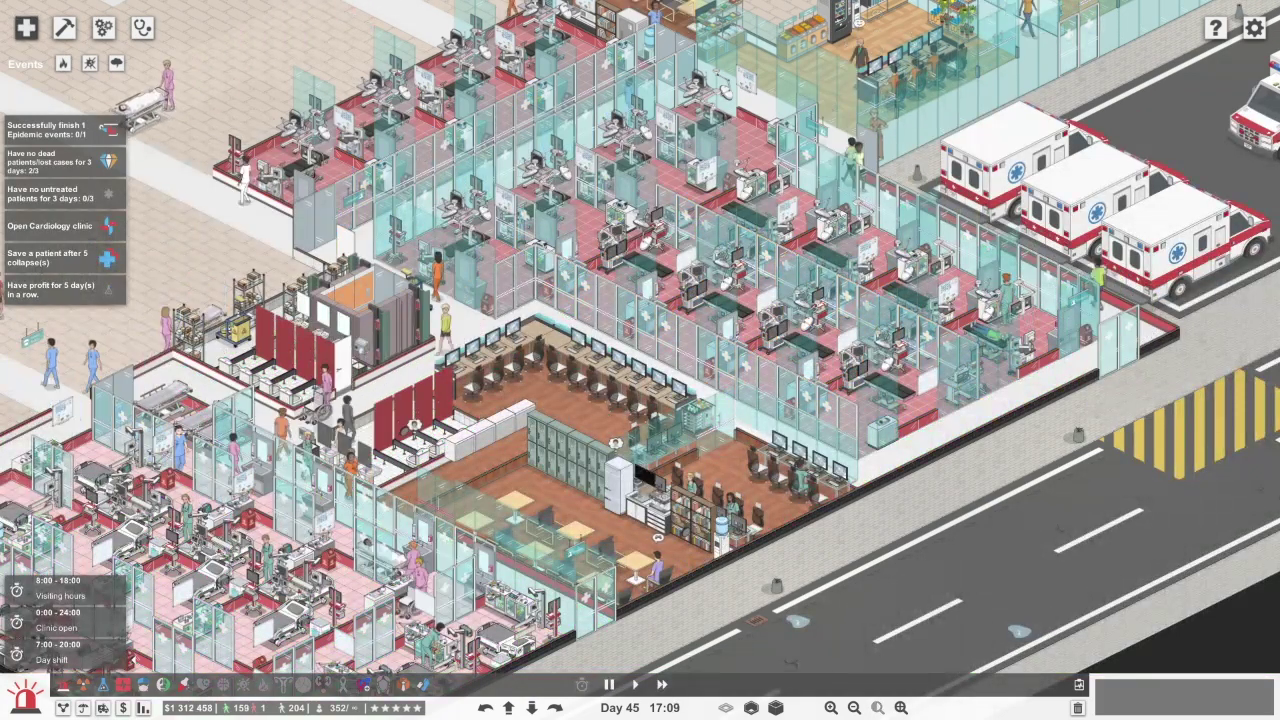
key("Up")
key("Left")
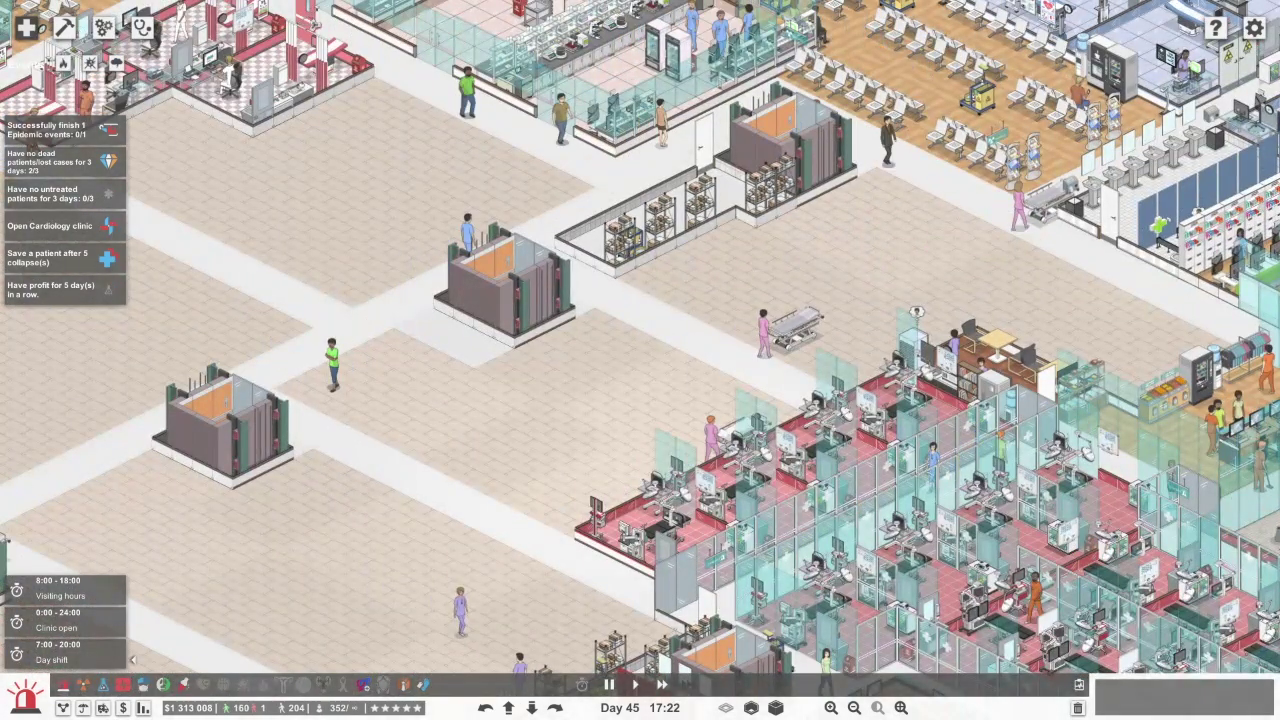
key("Left")
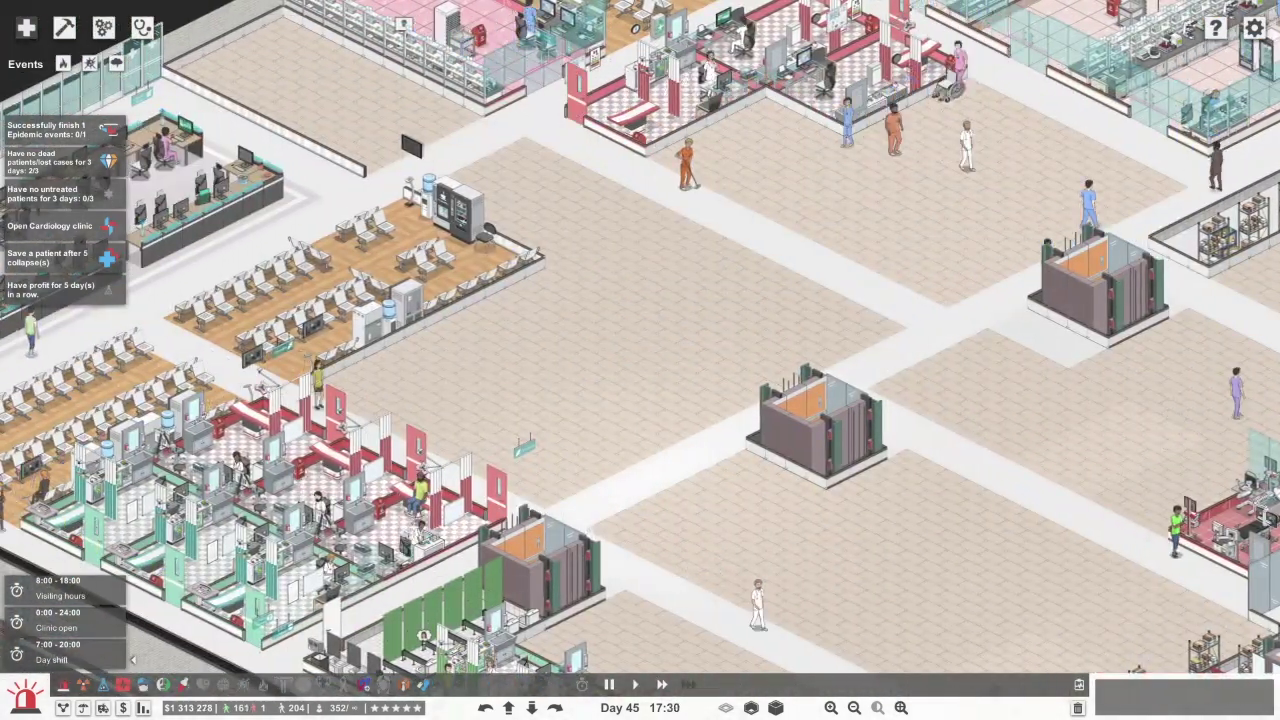
key("Down")
scroll(640, 360, "up", 2)
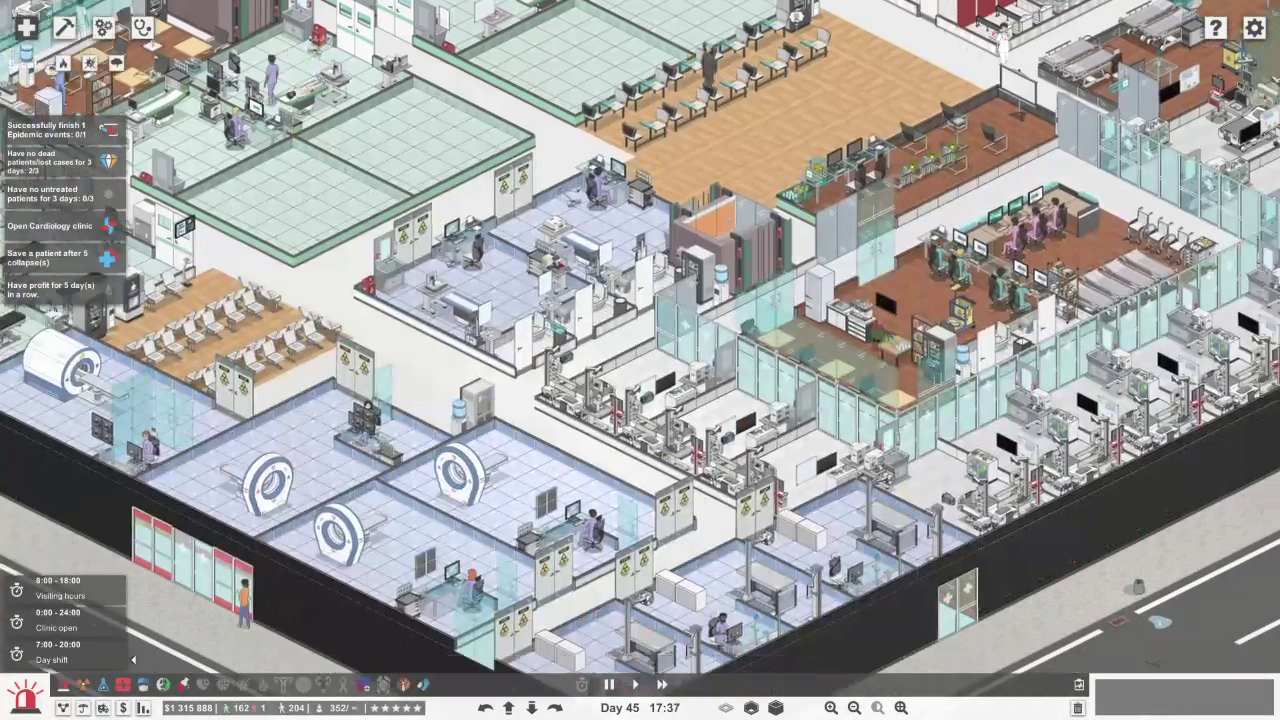
key("Down")
key("Right")
key("Up")
key("Left")
key("Down")
key("Left")
Survey the hospital in the room overview up to the building's top edge, then close it
left_click(104, 28)
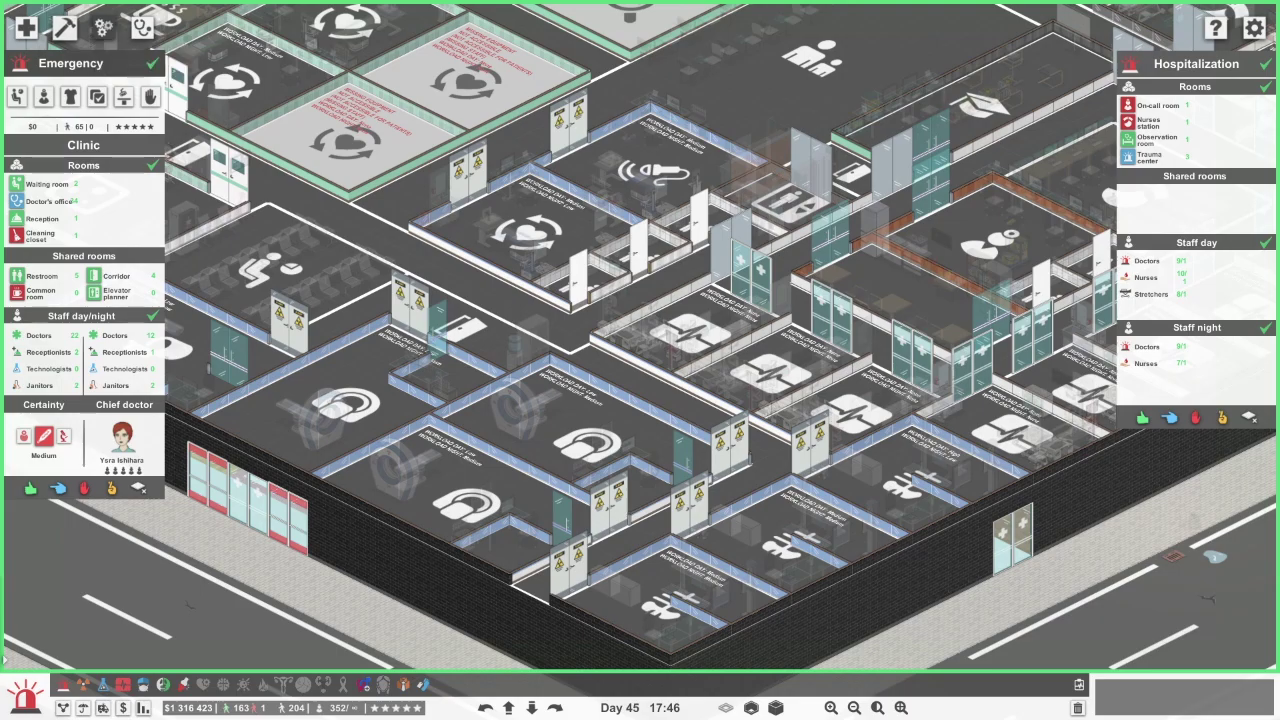
key("Escape")
key("Down")
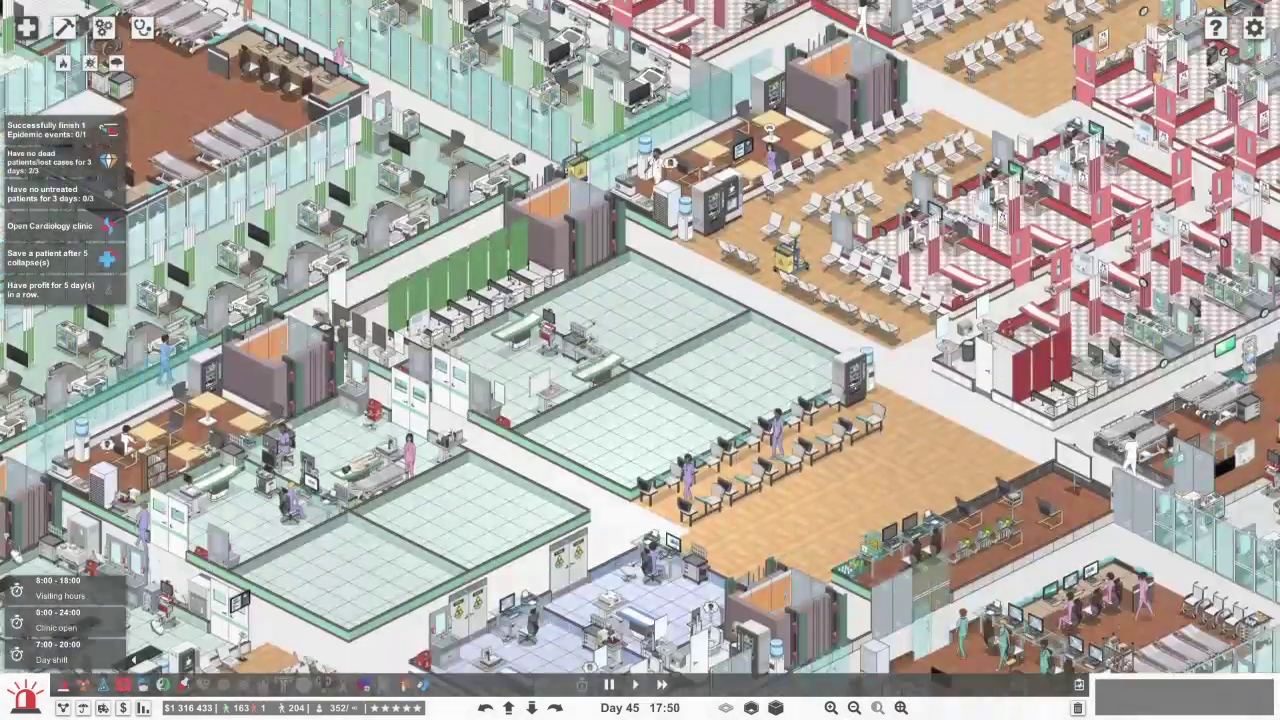
scroll(640, 360, "up", 2)
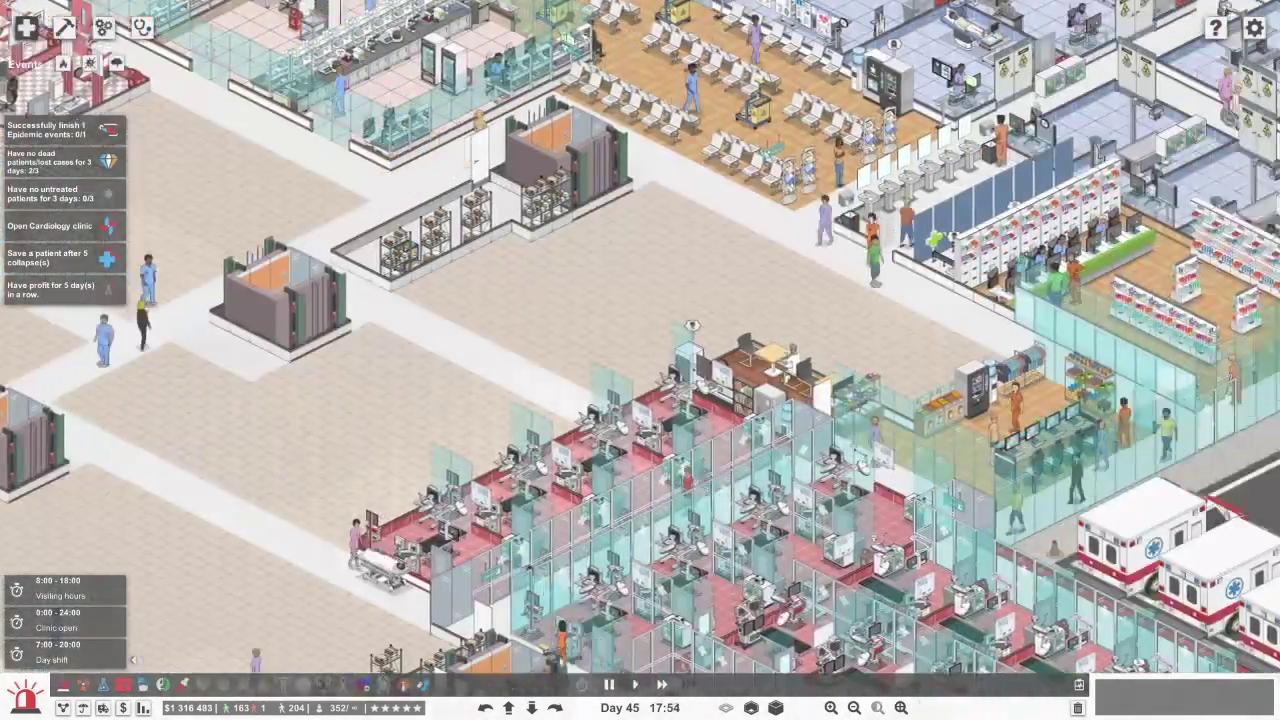
left_click(104, 28)
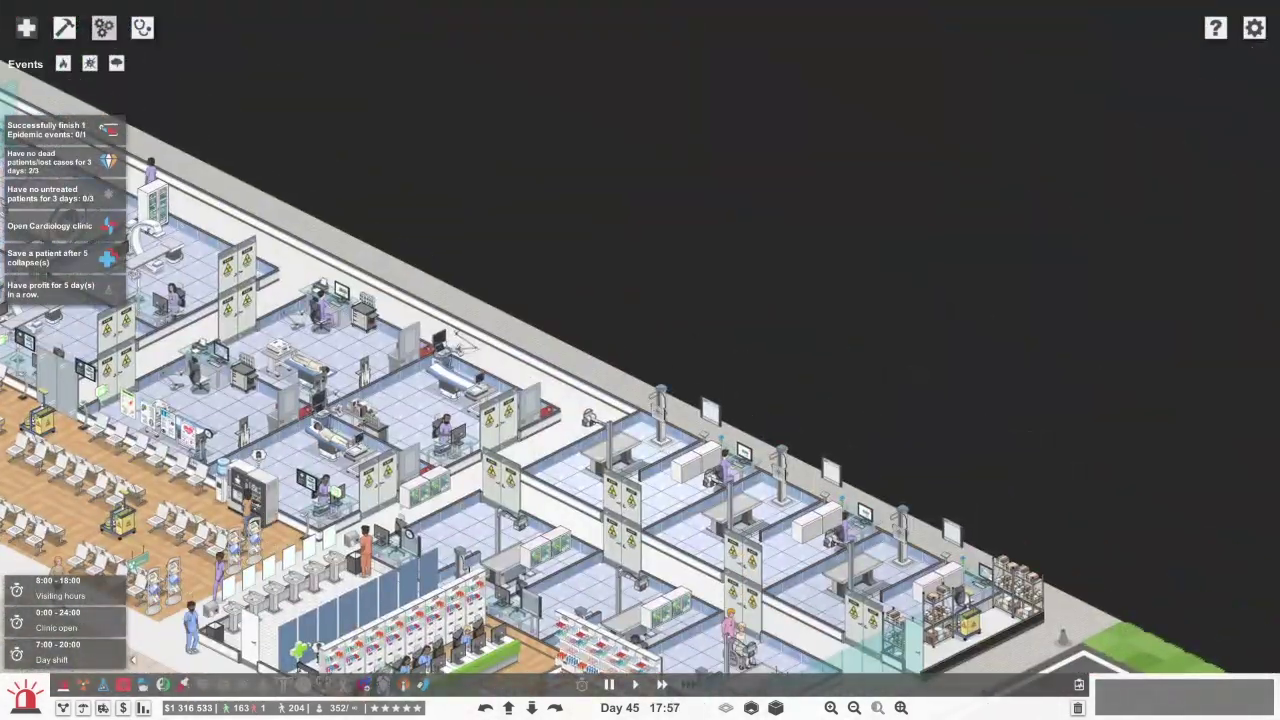
key("Down")
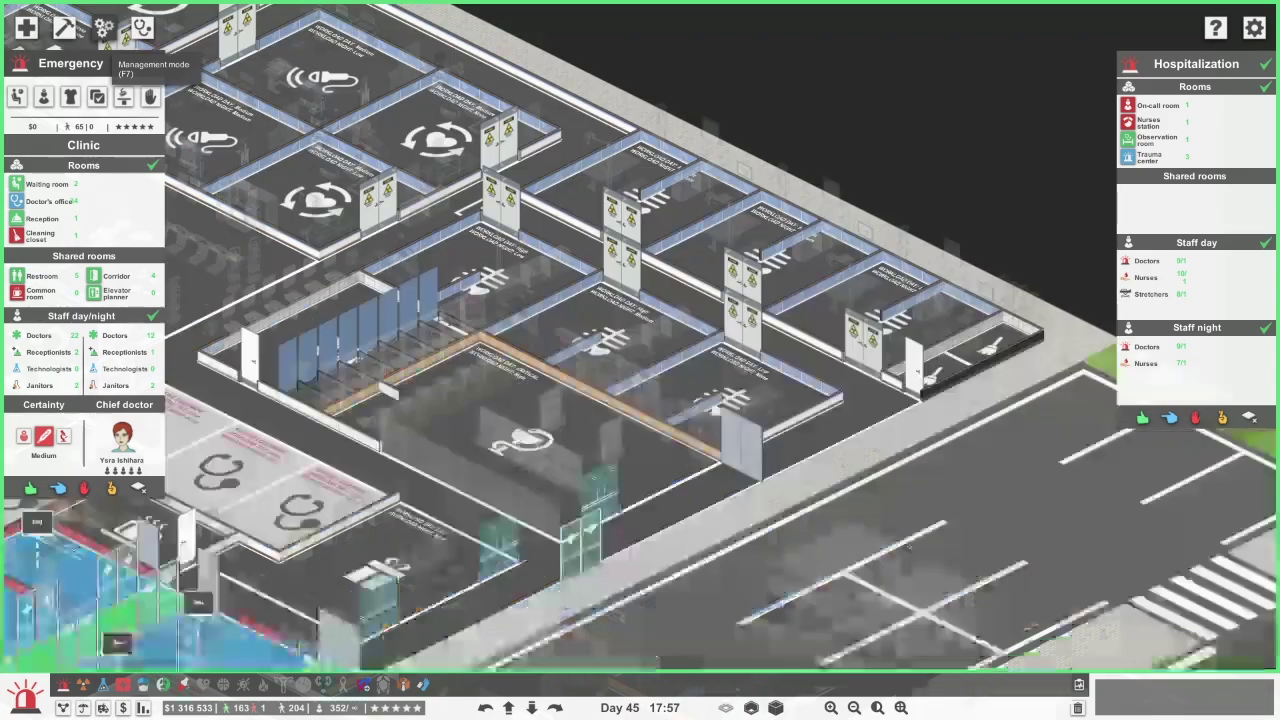
key("Left")
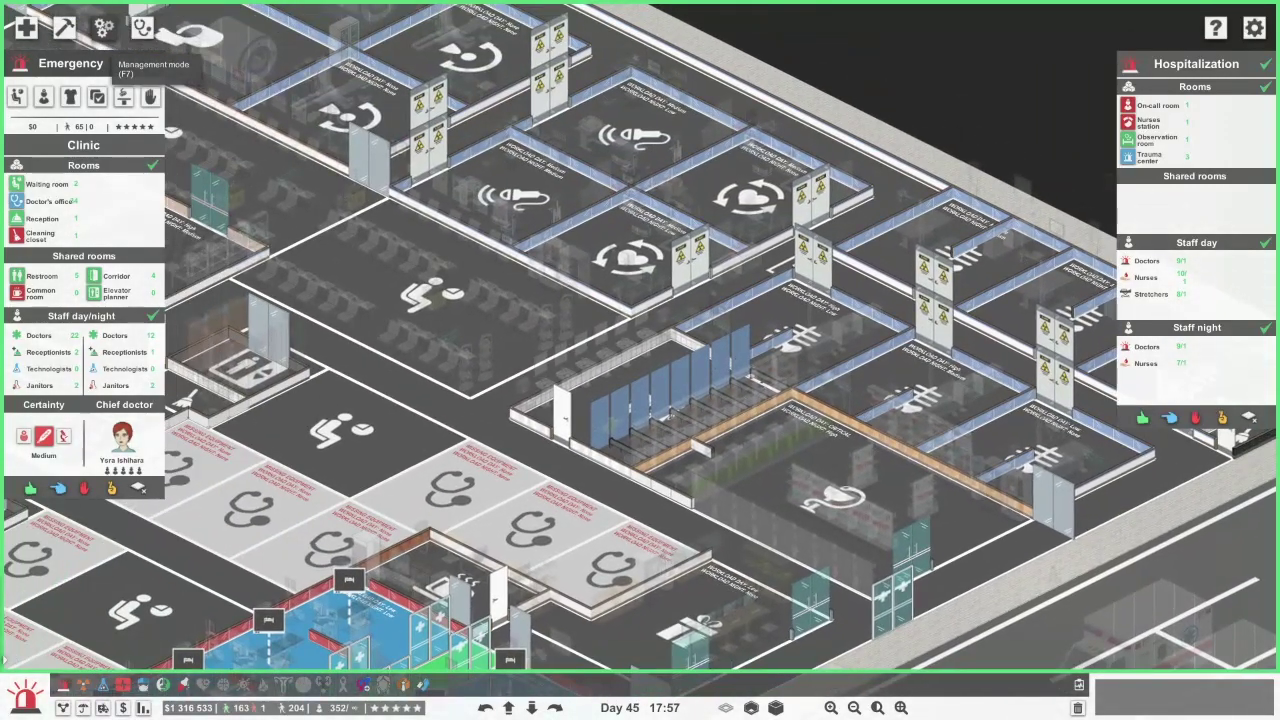
key("Up")
key("Left")
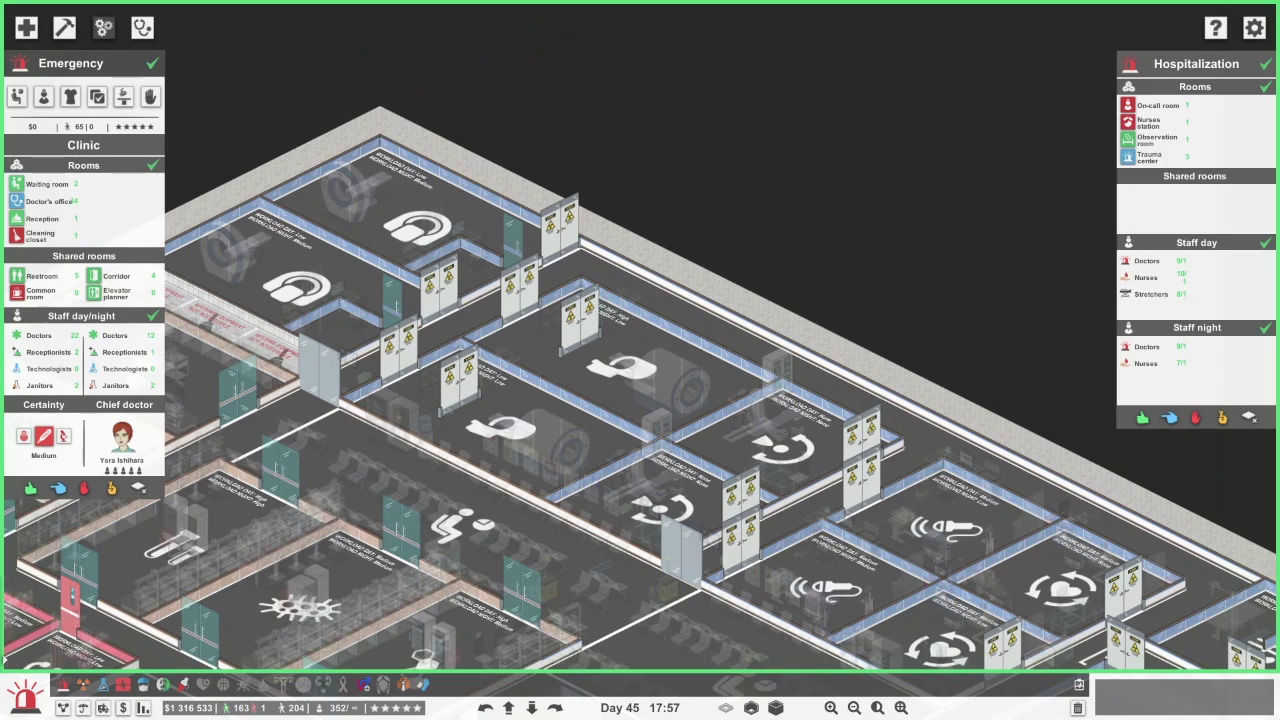
key("Escape")
Jump up to the pink cubicle wards and pan across them
key("Page_Up")
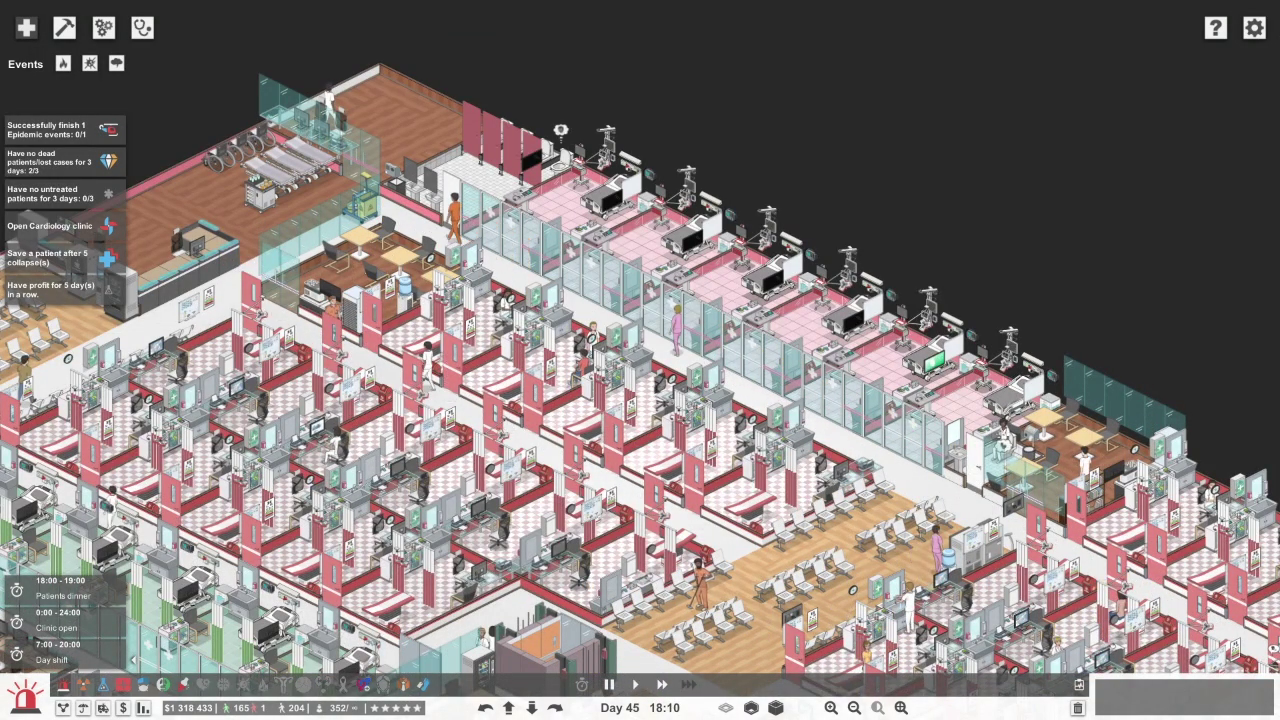
key("Left")
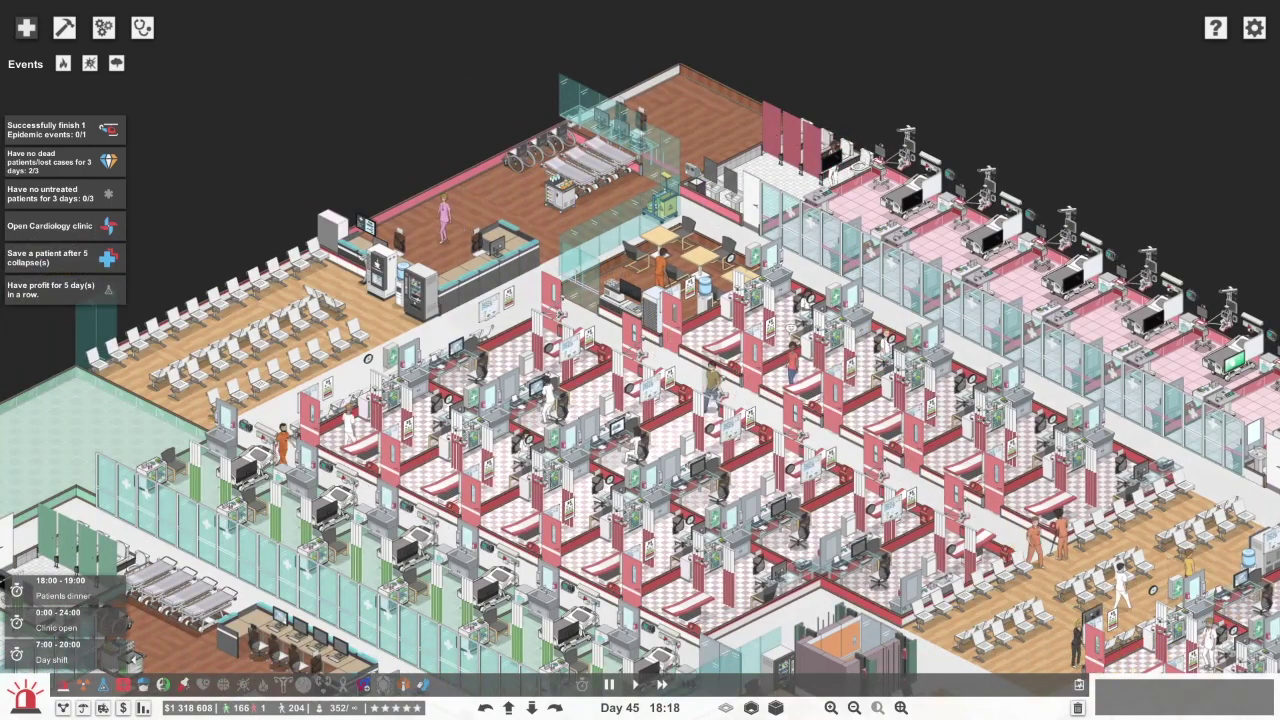
key("Down")
key("Right")
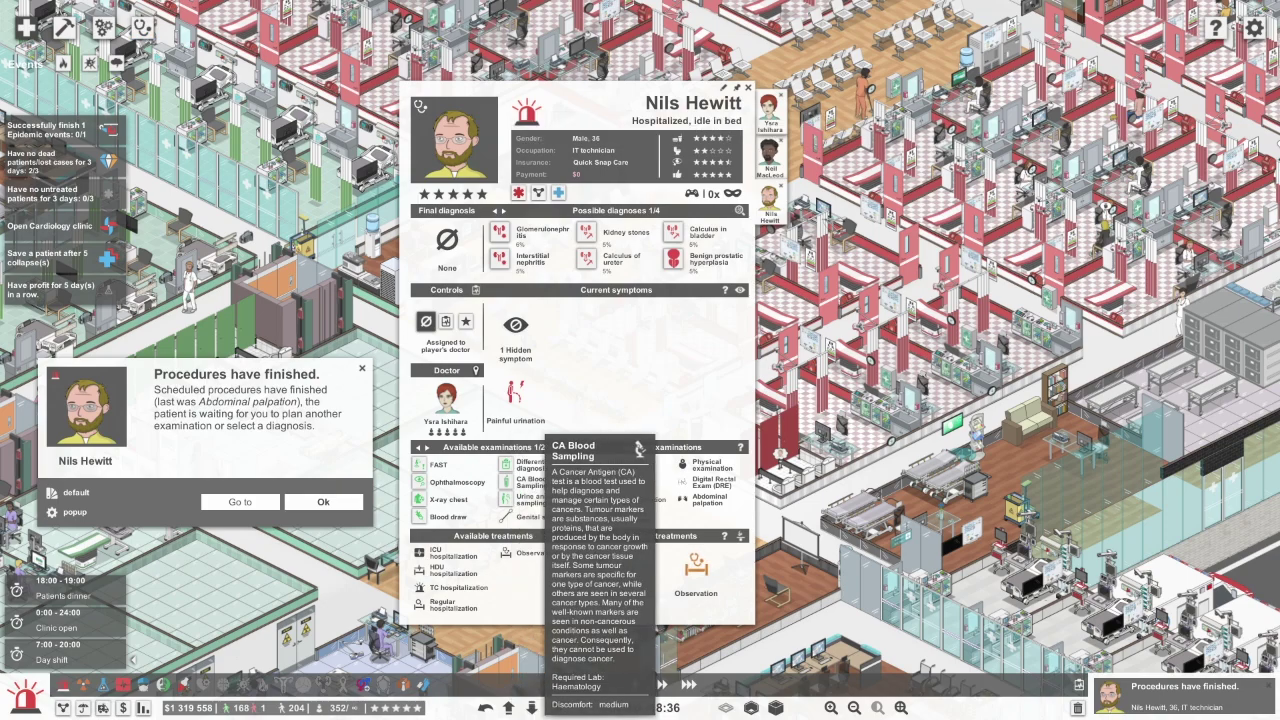
scroll(540, 497, "down", 1)
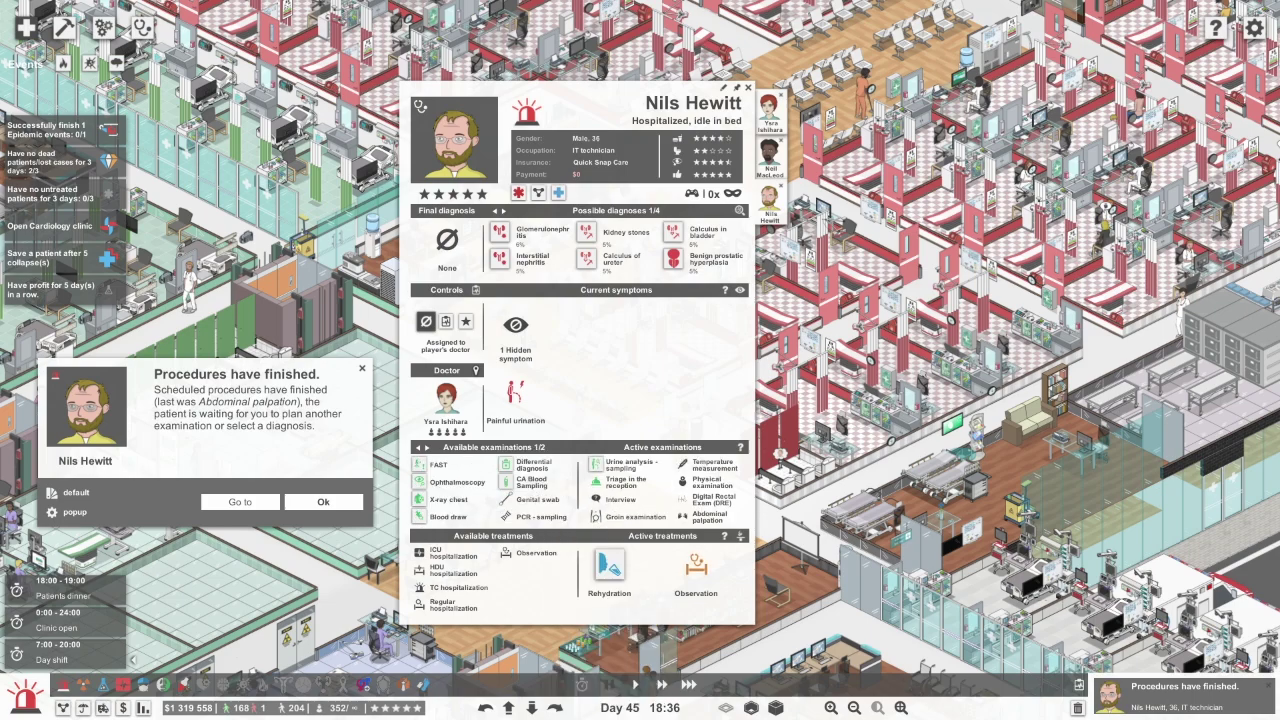
Dismiss the finished-procedures and complicated-diagnosis notices, then bring up the Emergency department's management overview
key("Return")
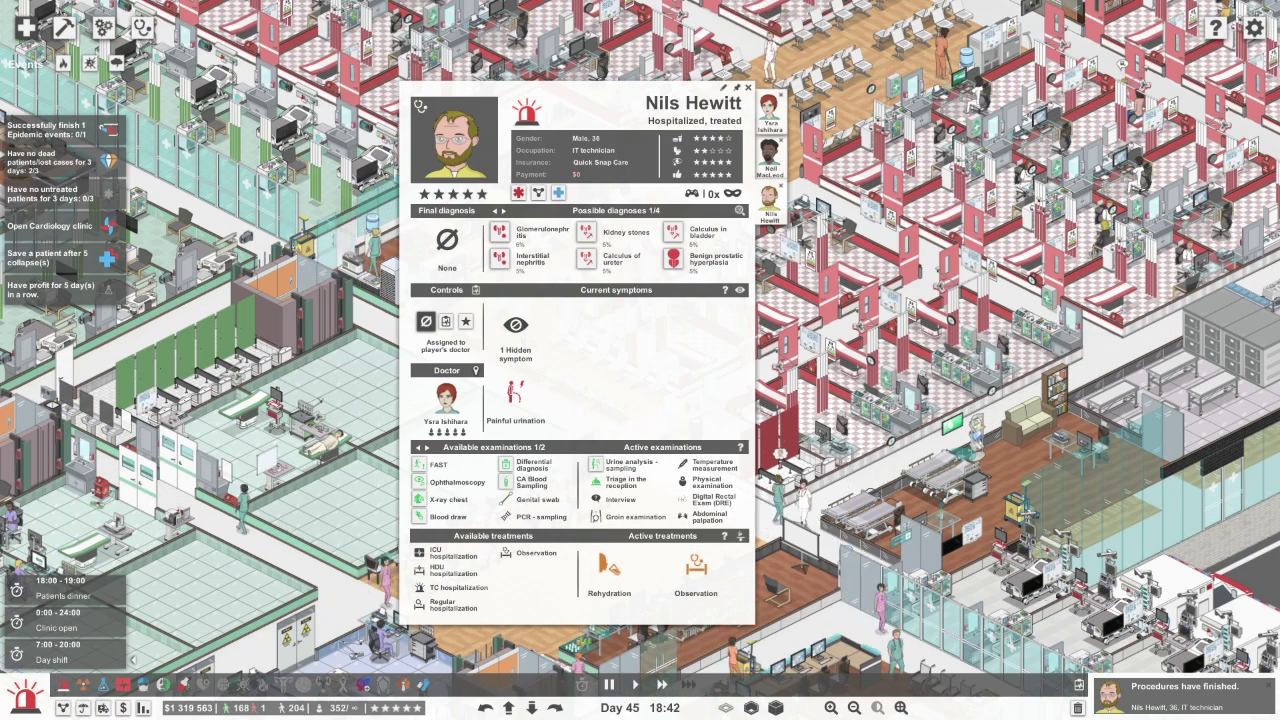
key("Escape")
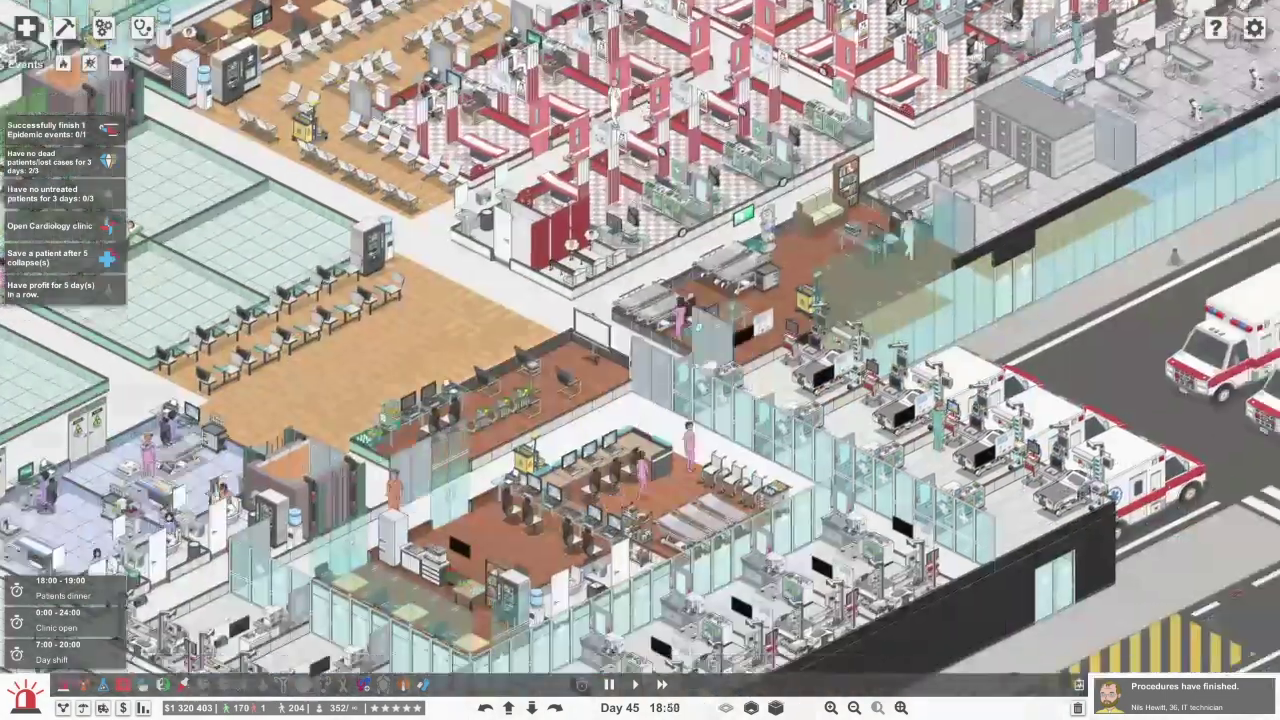
key("Left")
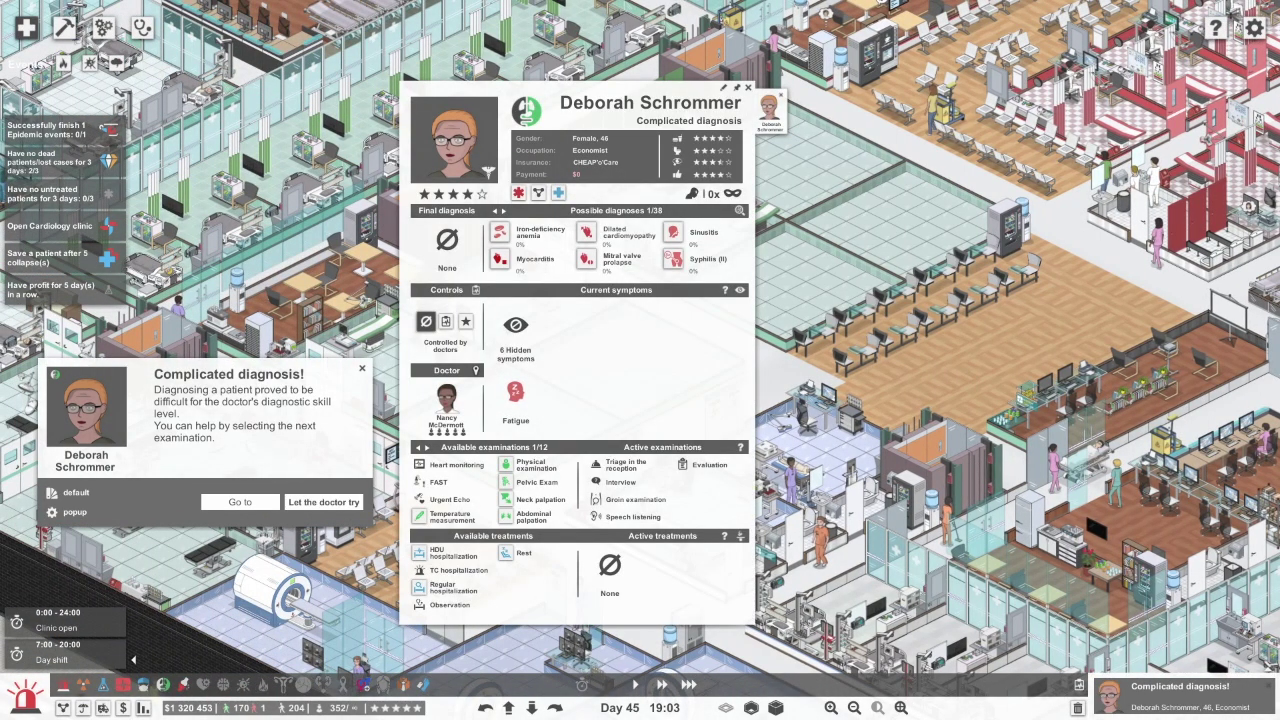
key("Escape")
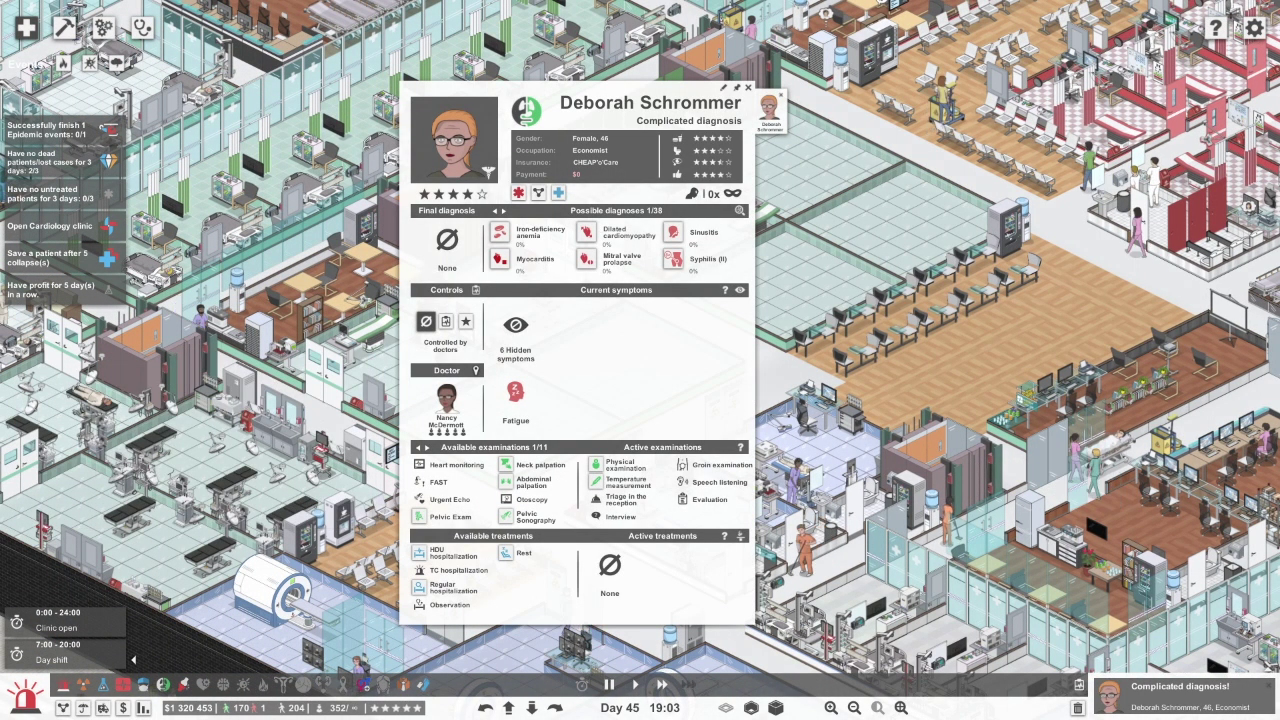
key("Escape")
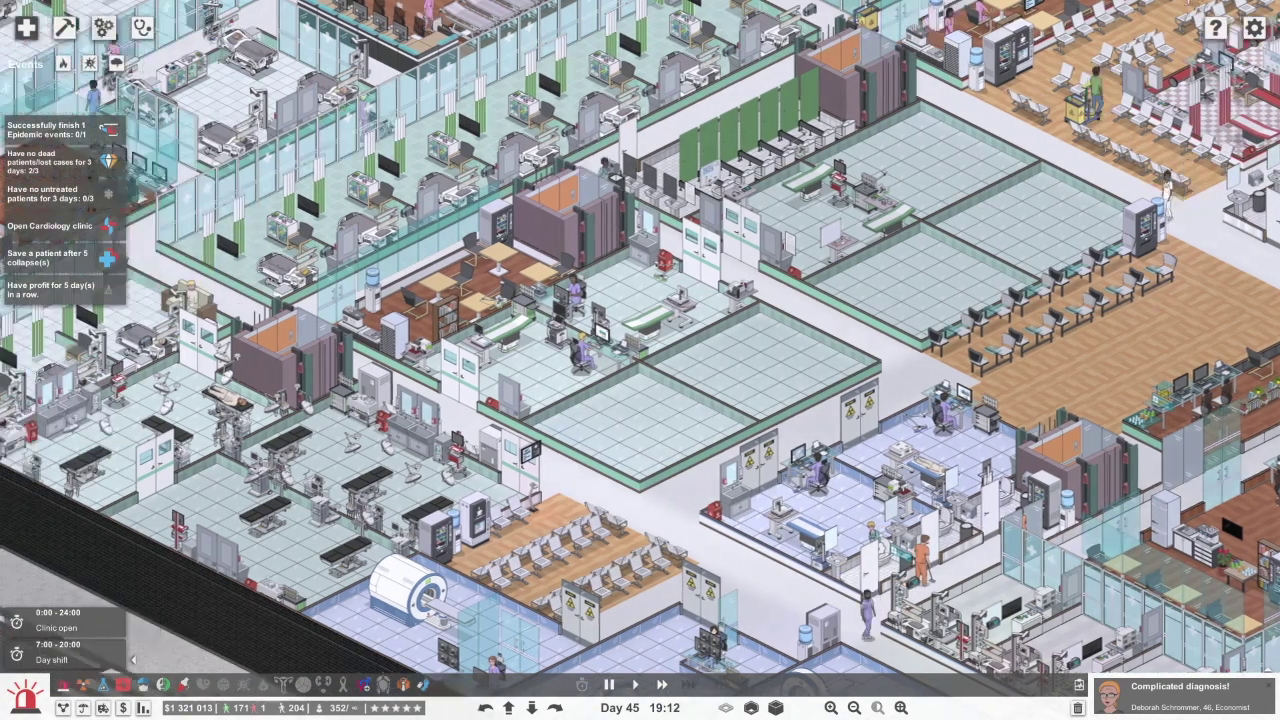
left_click(103, 27)
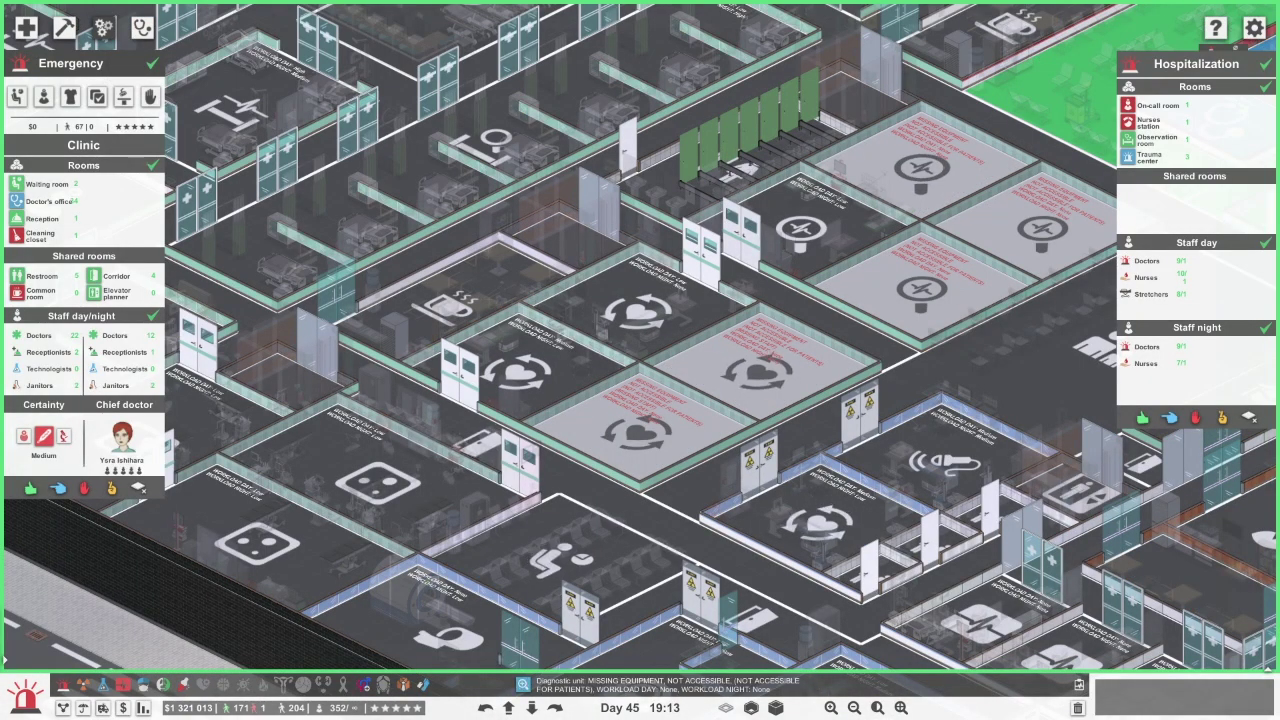
key("F7")
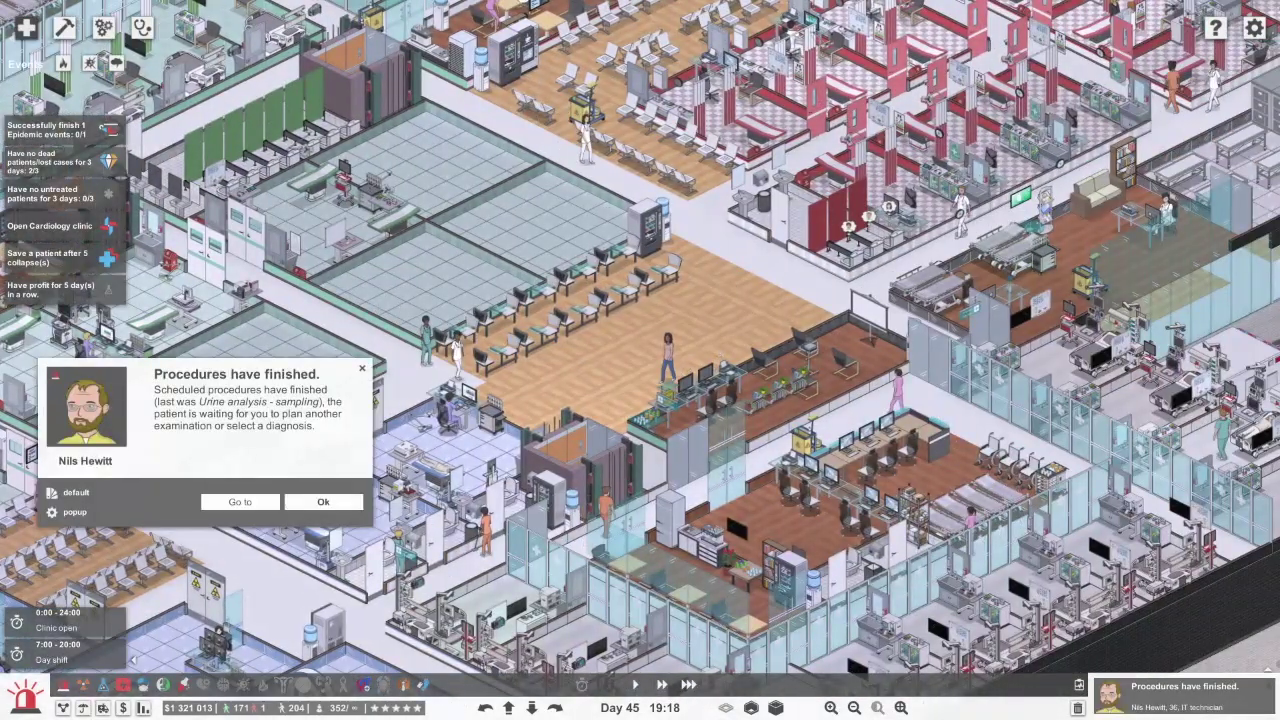
left_click(86, 406)
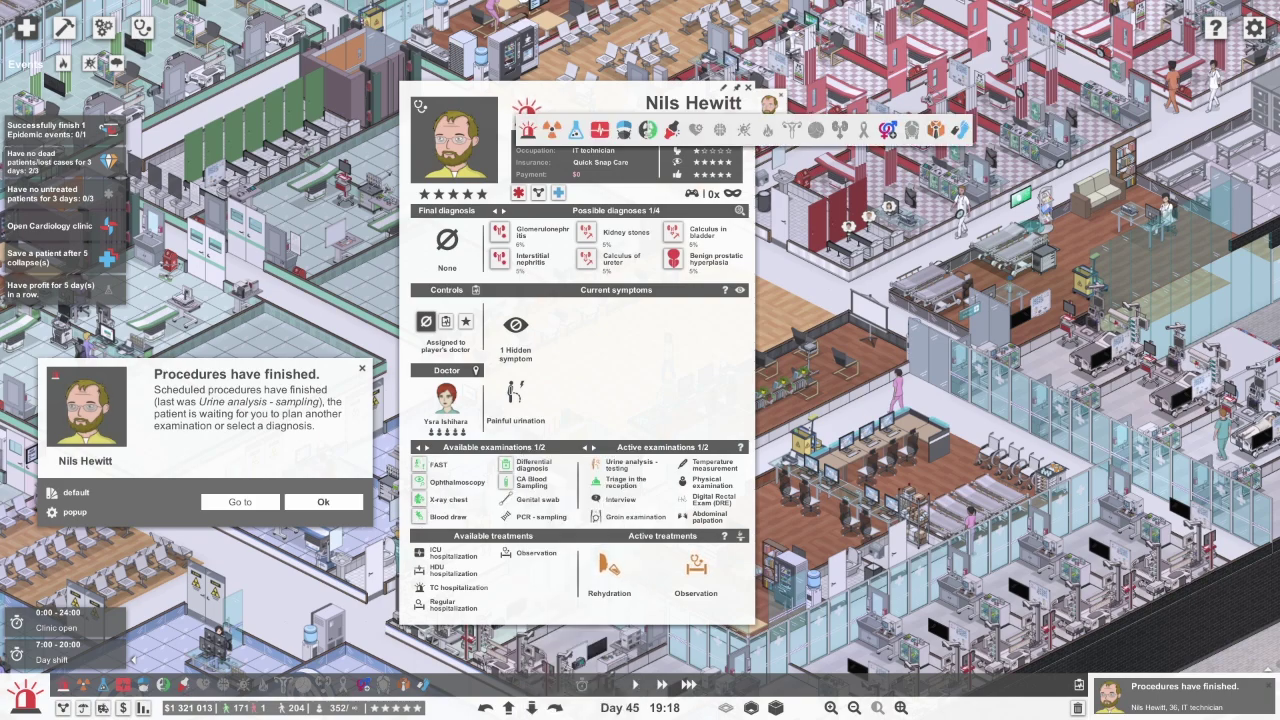
Send Nils Hewitt to another department for hospitalization, then review and close Dana Wimmer's card
left_click(887, 129)
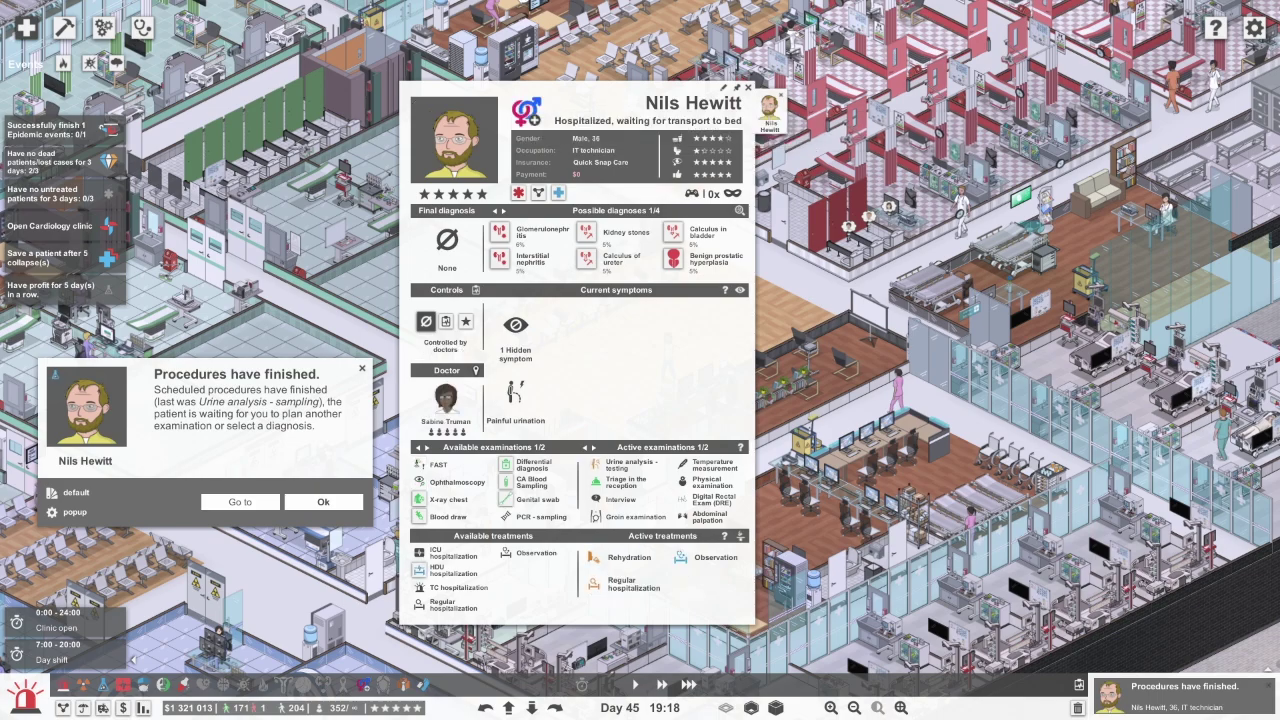
left_click(323, 501)
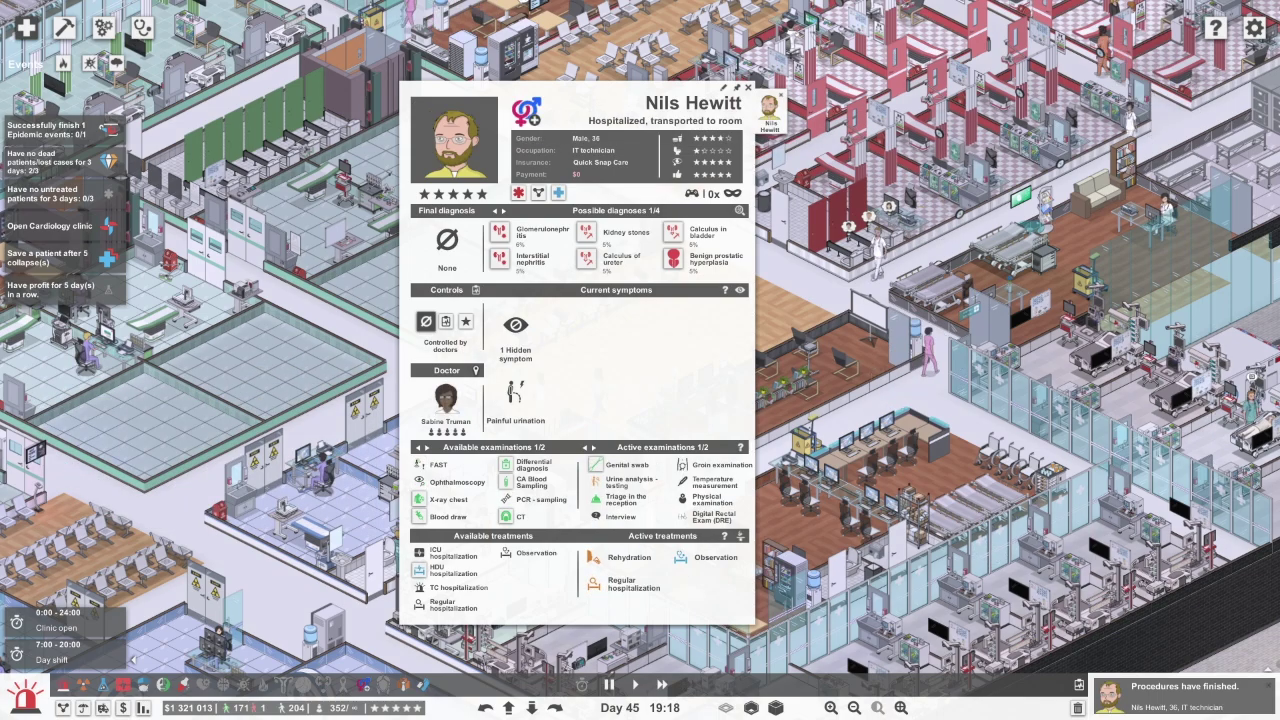
left_click(240, 501)
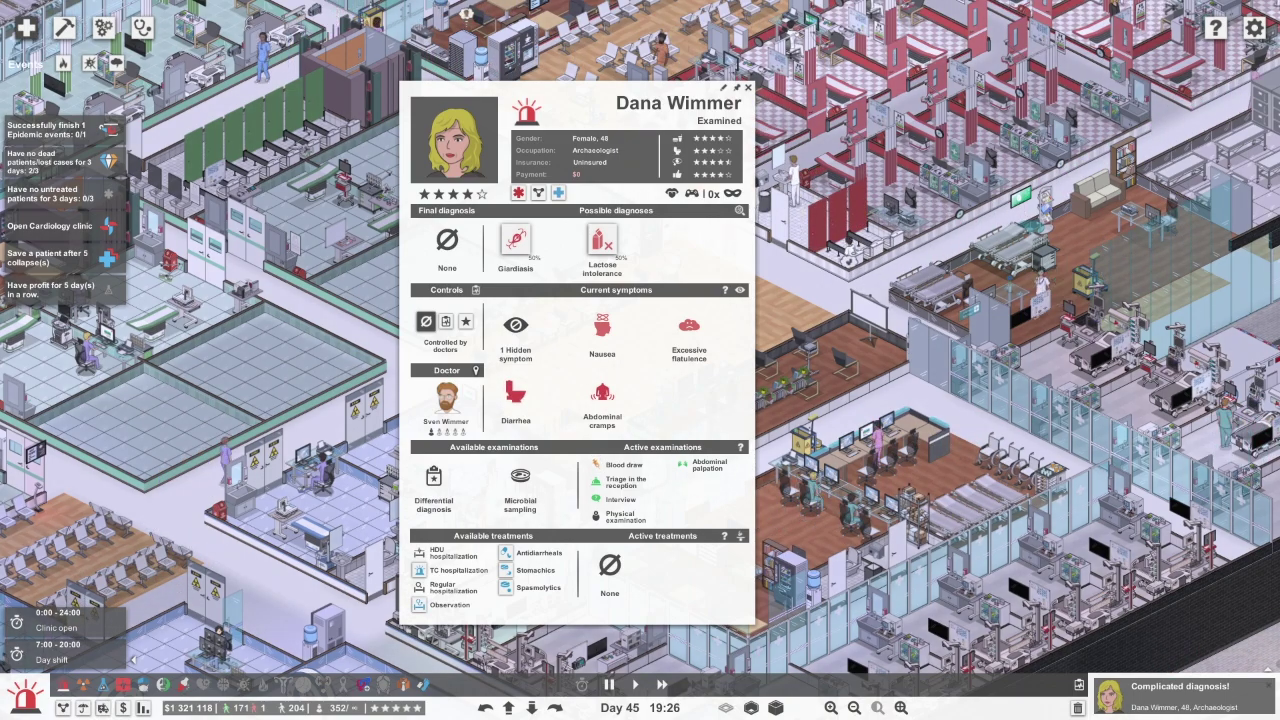
key("Escape")
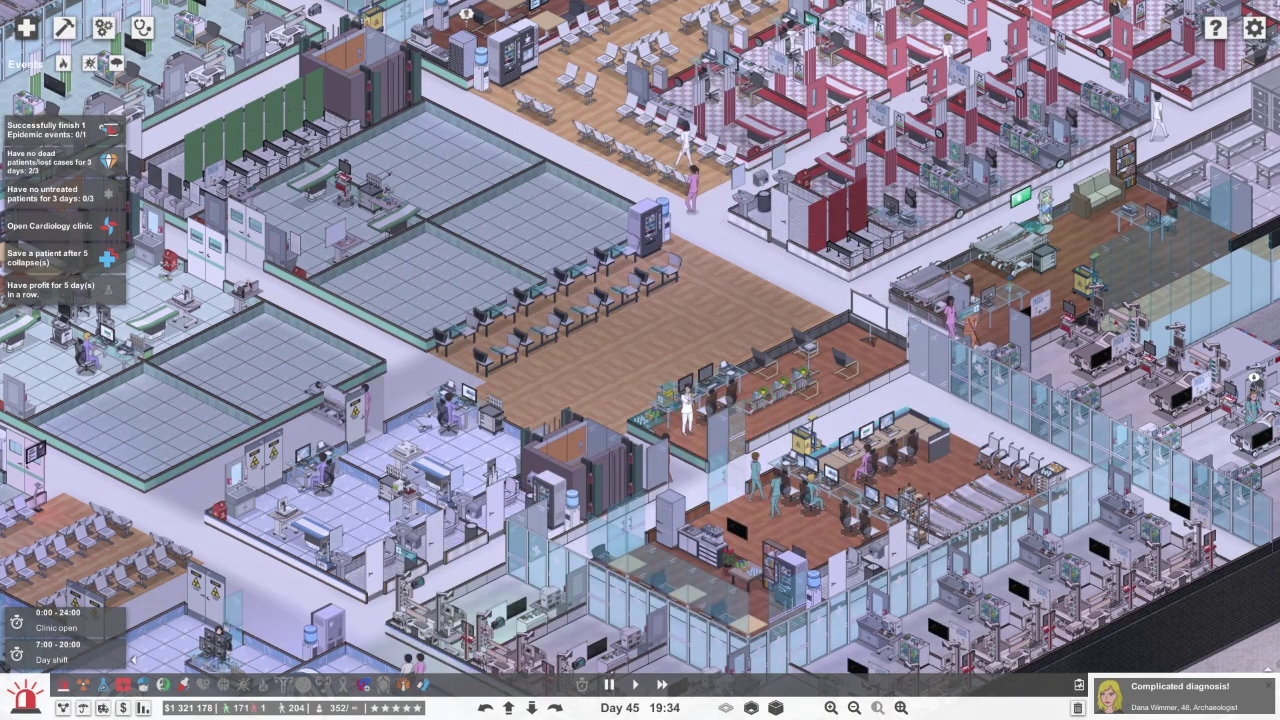
scroll(640, 360, "up", 2)
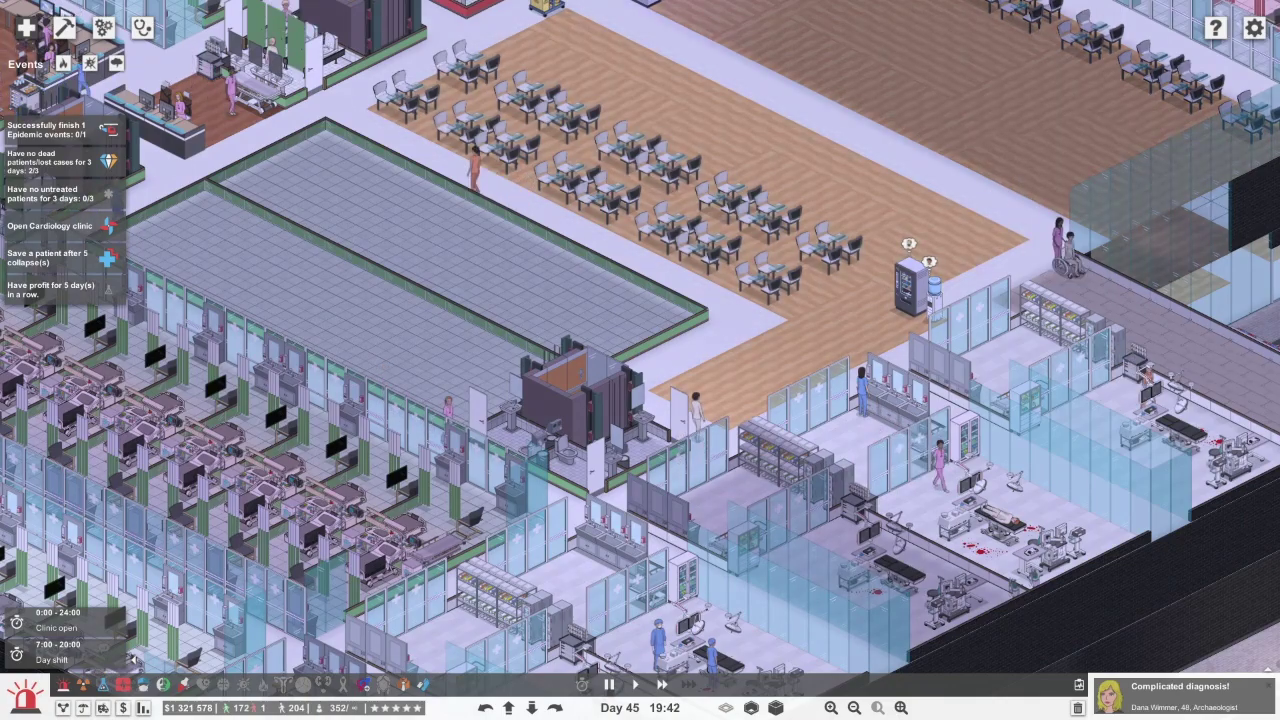
Pan across the hospital toward the bed ward, briefly toggling the management overview
key("a")
left_click(104, 30)
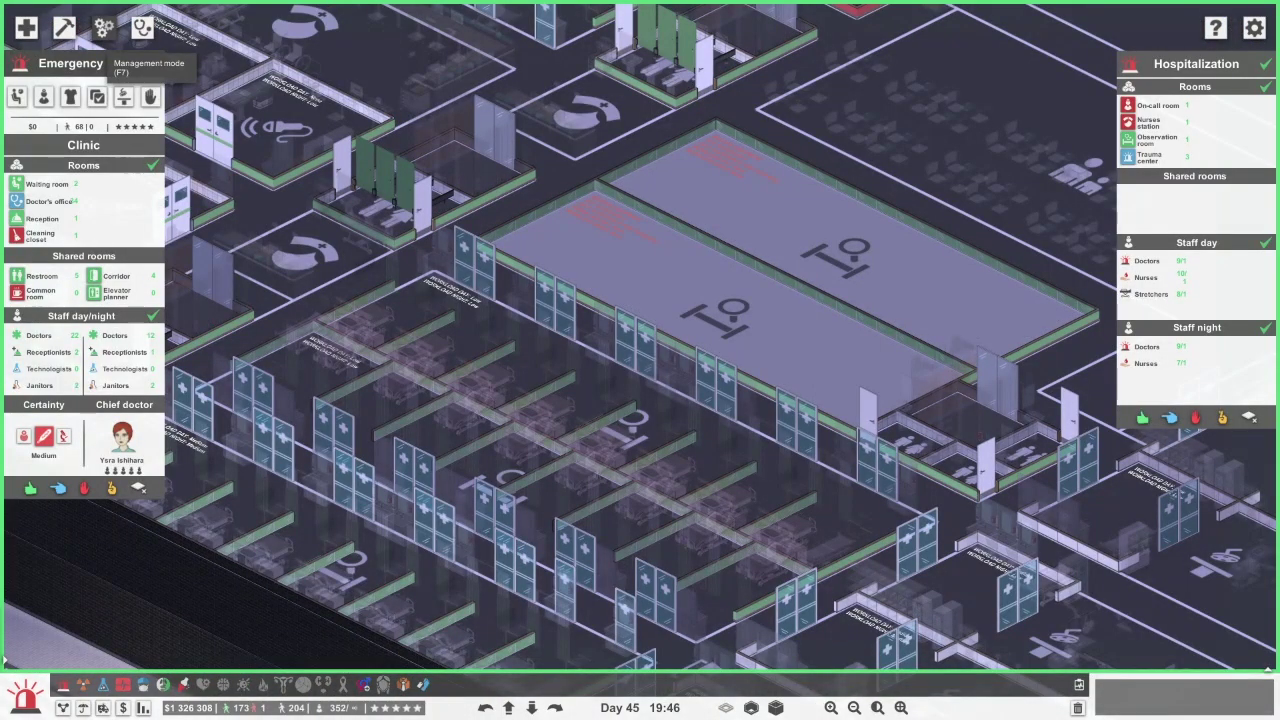
key("F7")
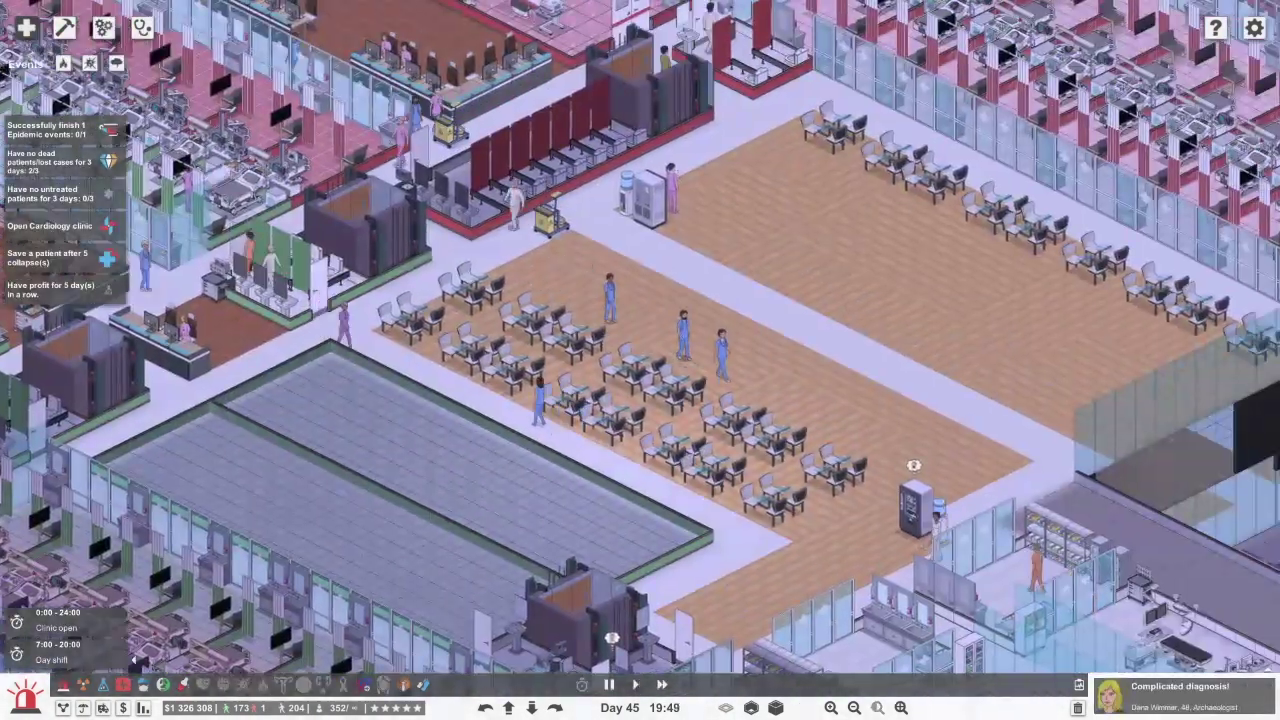
key("w")
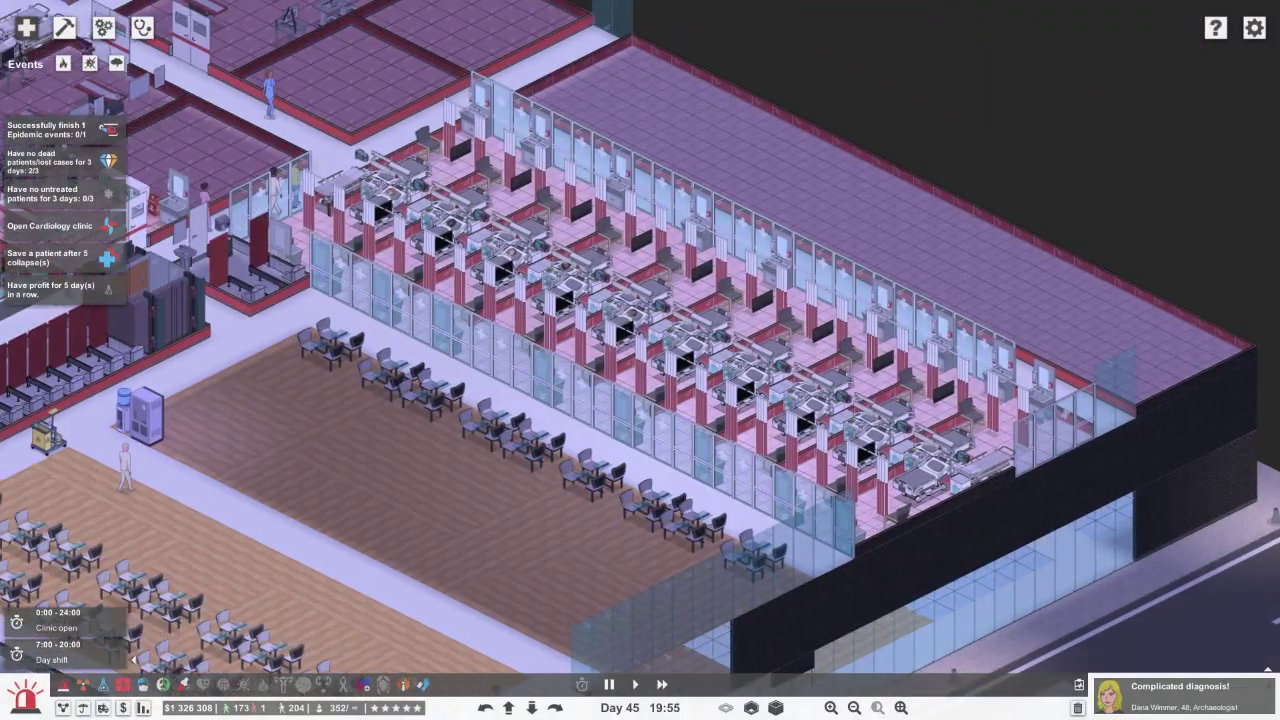
key("a")
key("w")
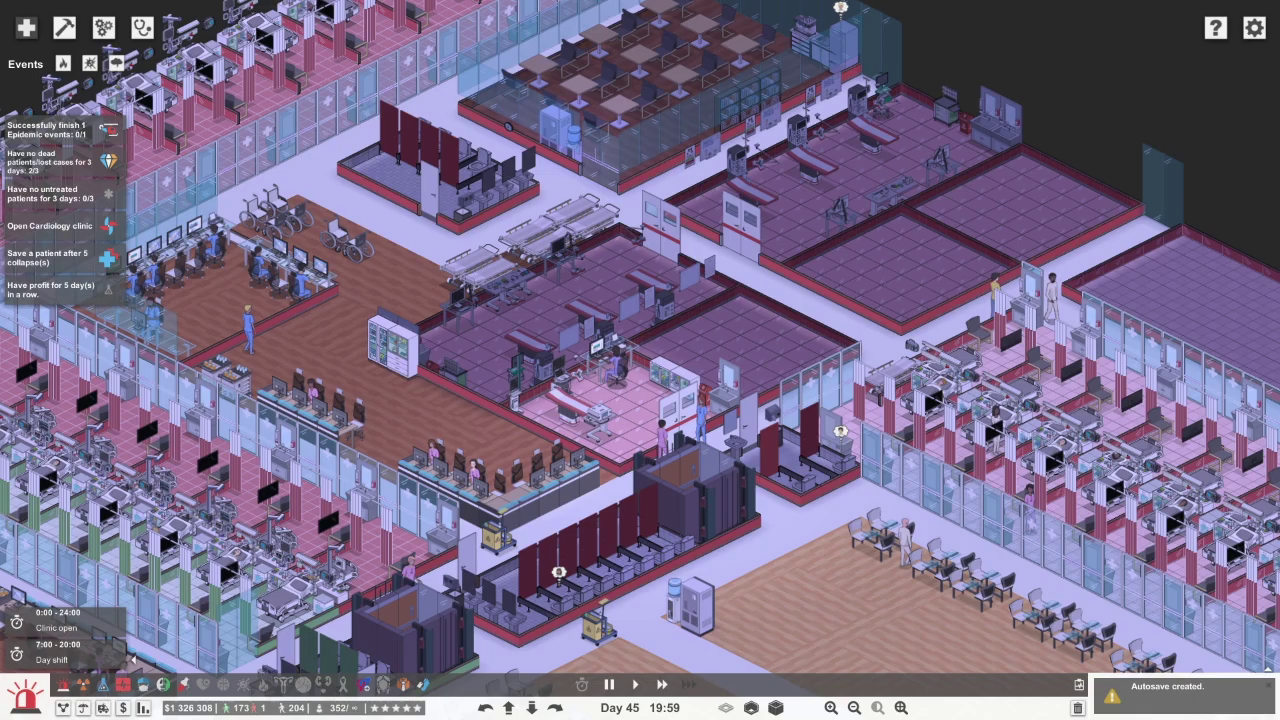
key("a")
key("d")
key("s")
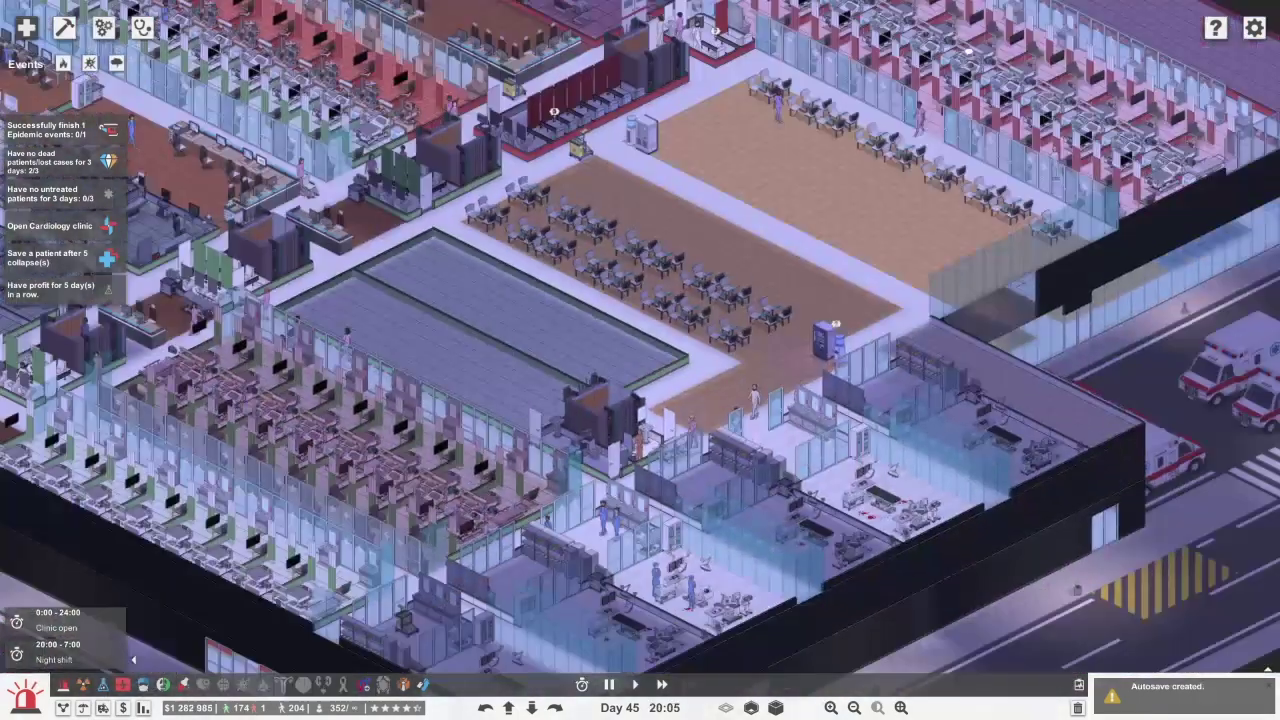
key("d")
key("w")
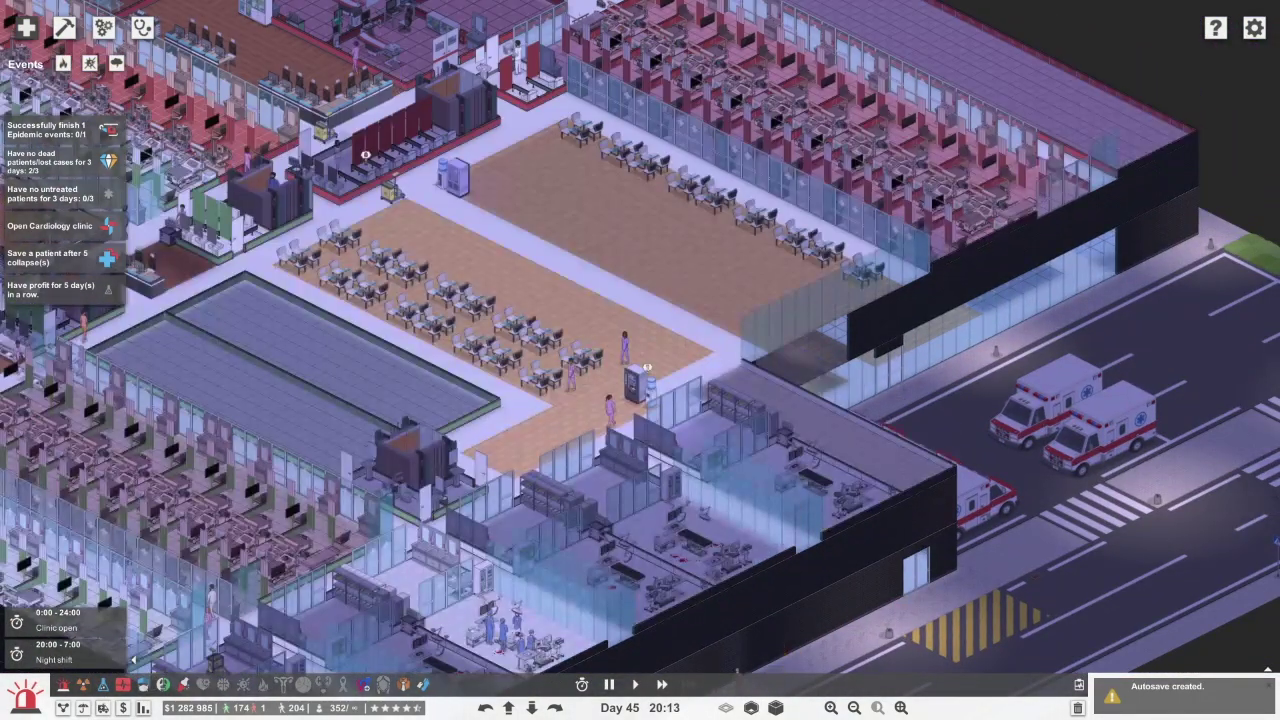
key("a")
key("a")
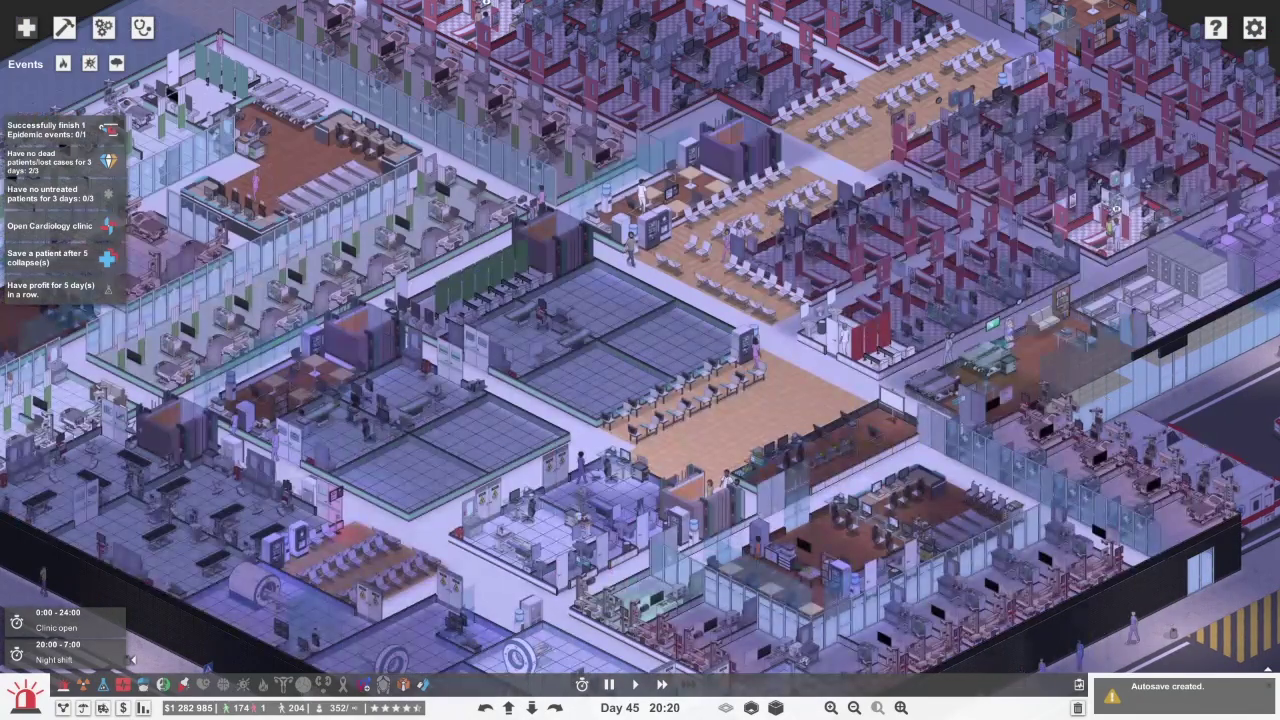
Switch to the ground floor and pan to the emergency wing by the ambulance road
key("Page_Down")
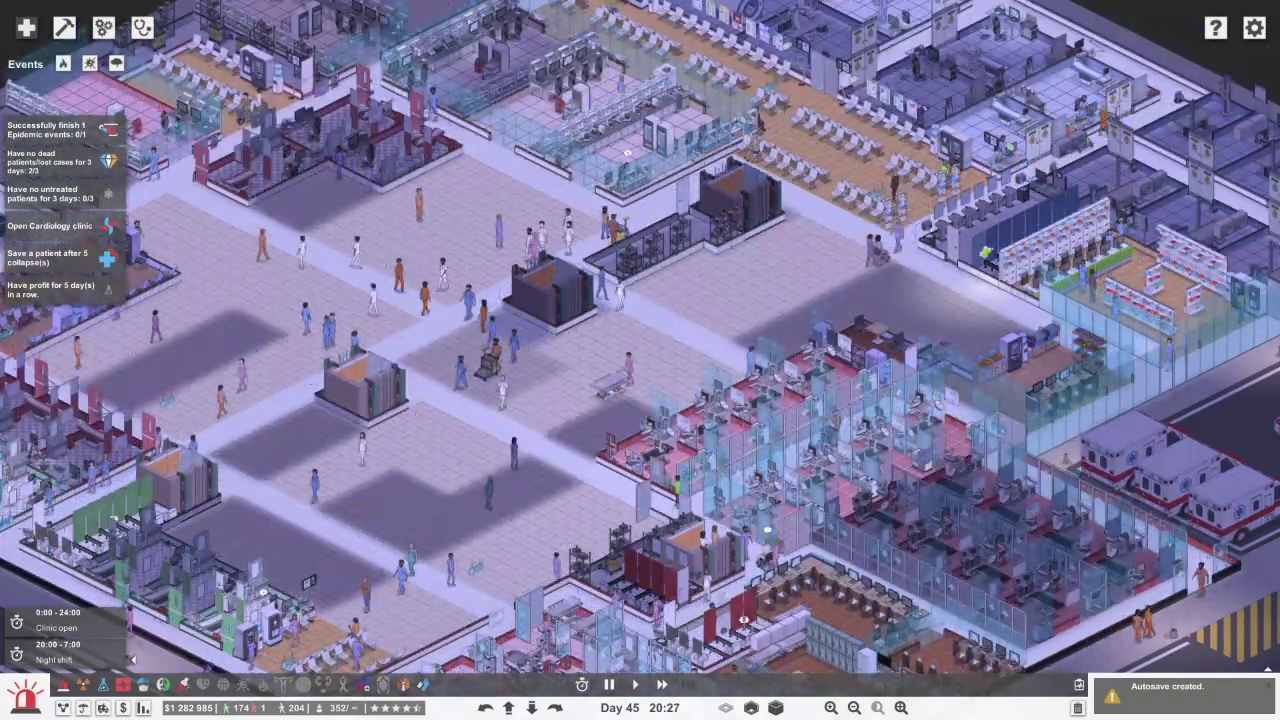
key("s")
key("d")
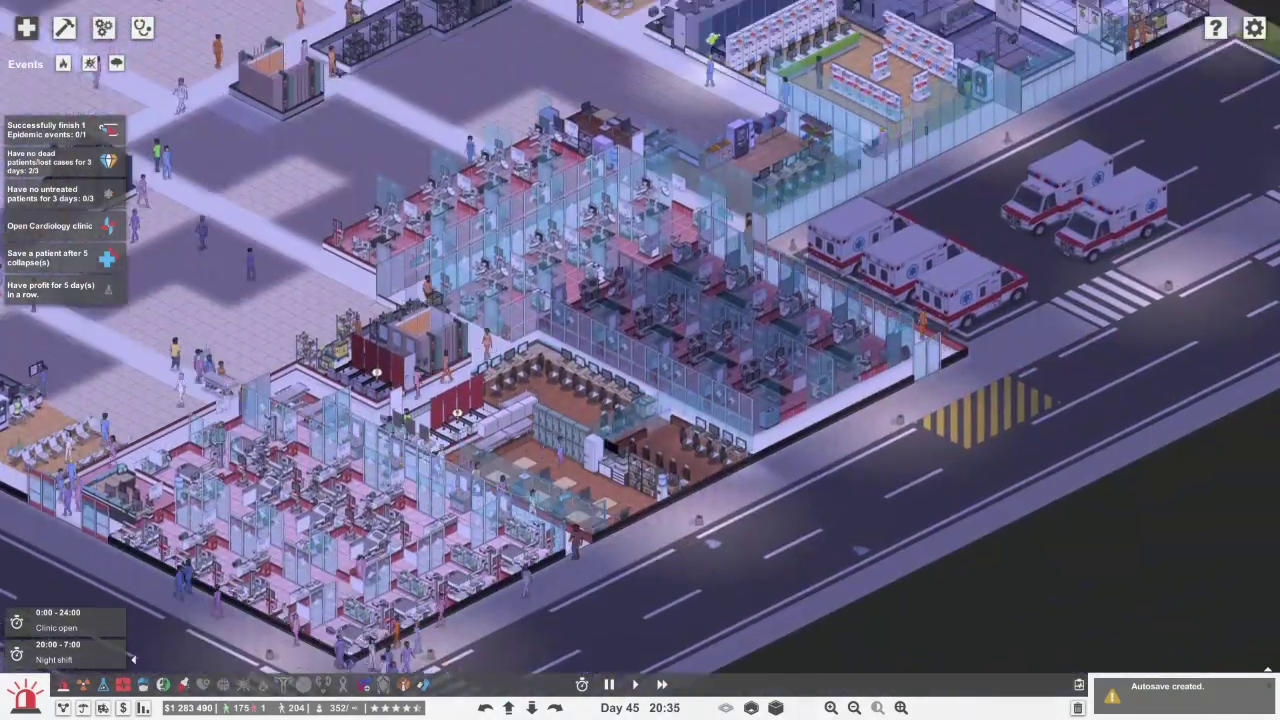
key("a")
key("a")
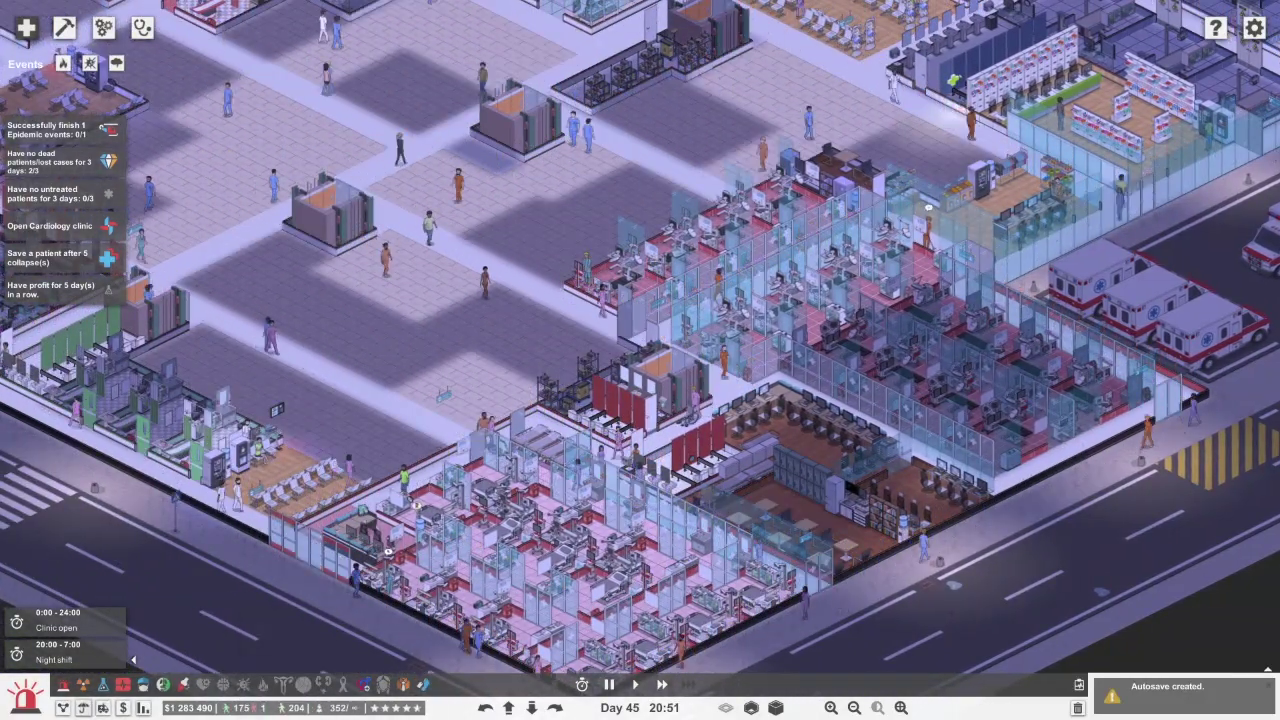
Contract Medicare from the insurance company list, then close the list and level-up notice
left_click(83, 707)
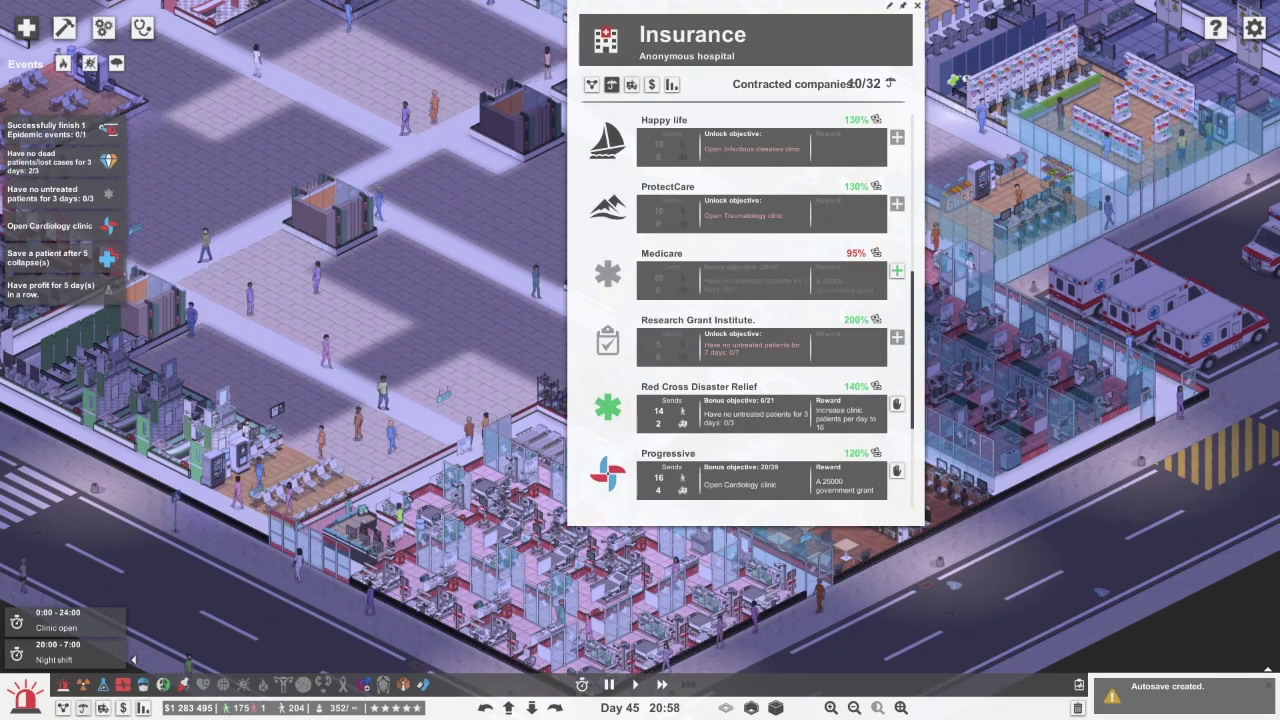
scroll(745, 310, "up", 1)
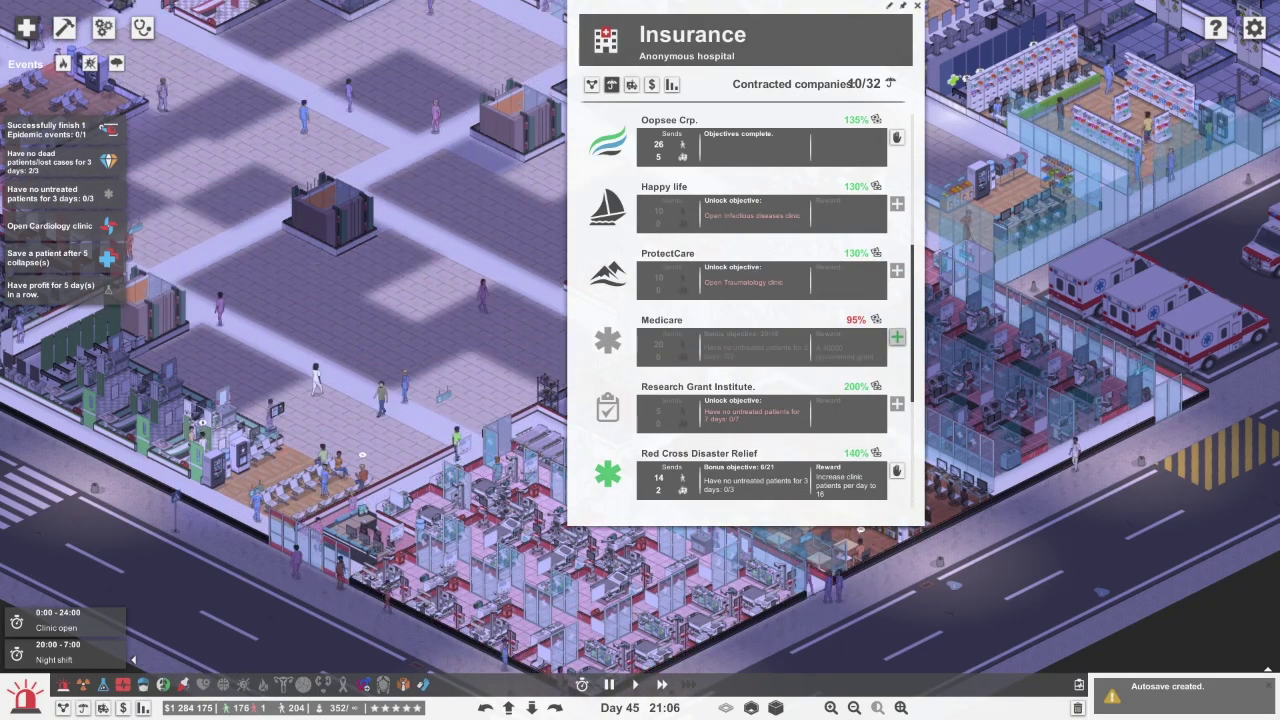
left_click(897, 337)
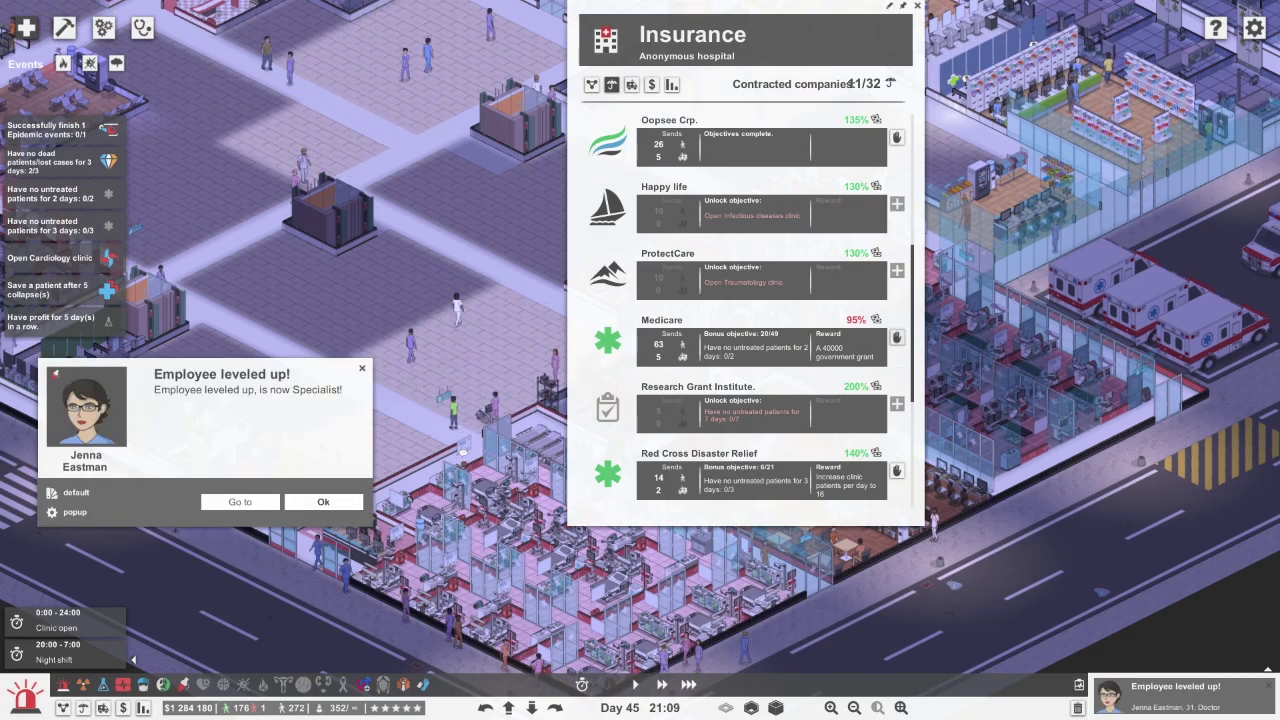
key("Escape")
key("Escape")
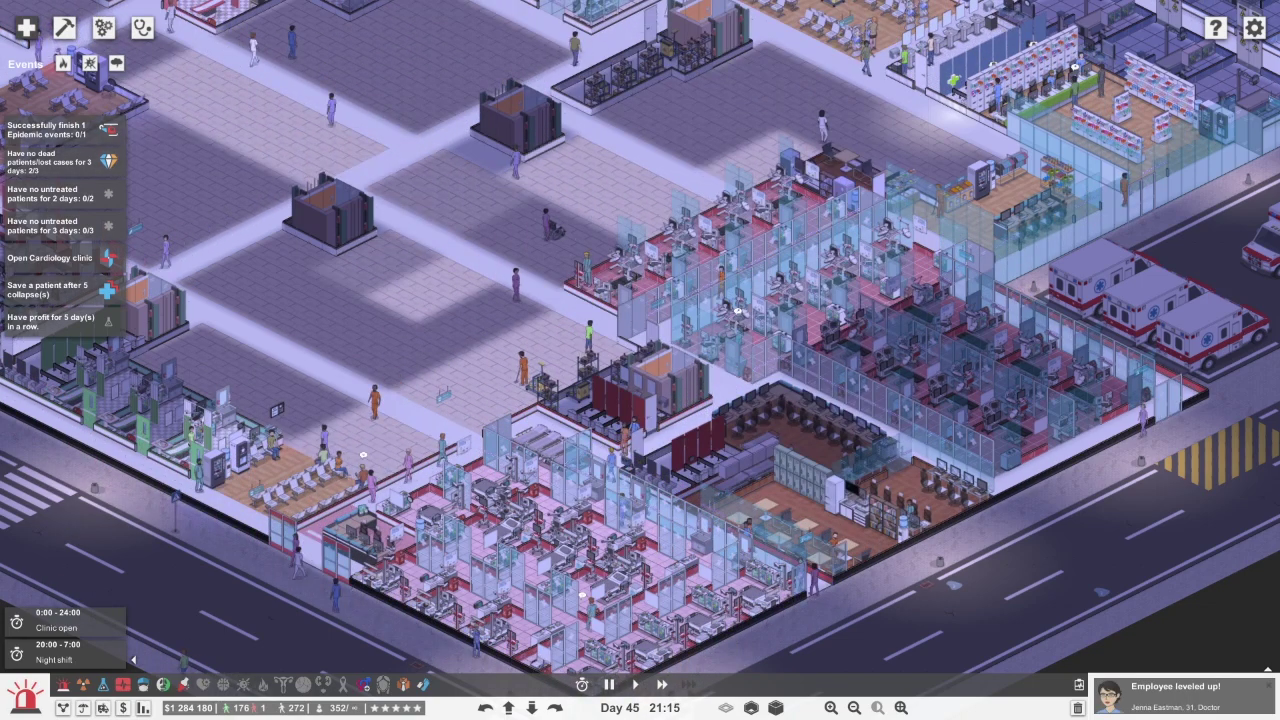
scroll(640, 360, "up", 3)
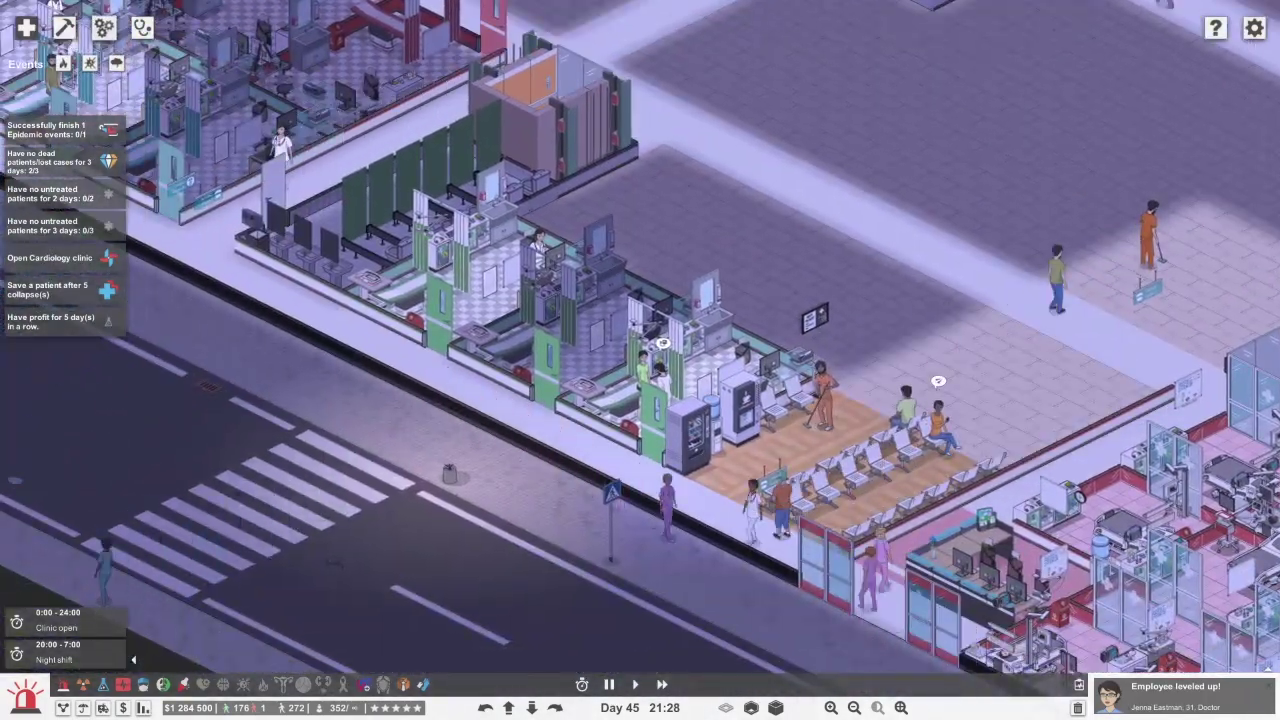
Check Internal Medicine and General Surgery workloads in Management mode, then exit and dismiss the level-up notice
left_click(142, 27)
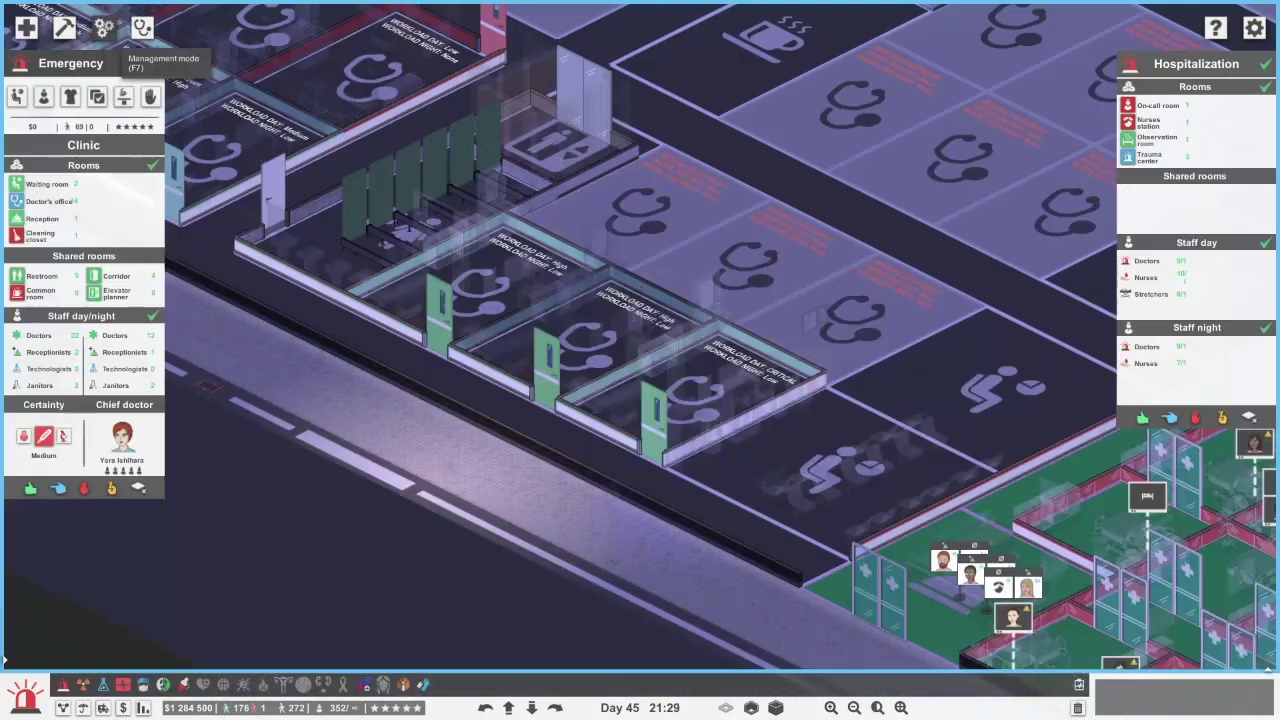
left_click(163, 684)
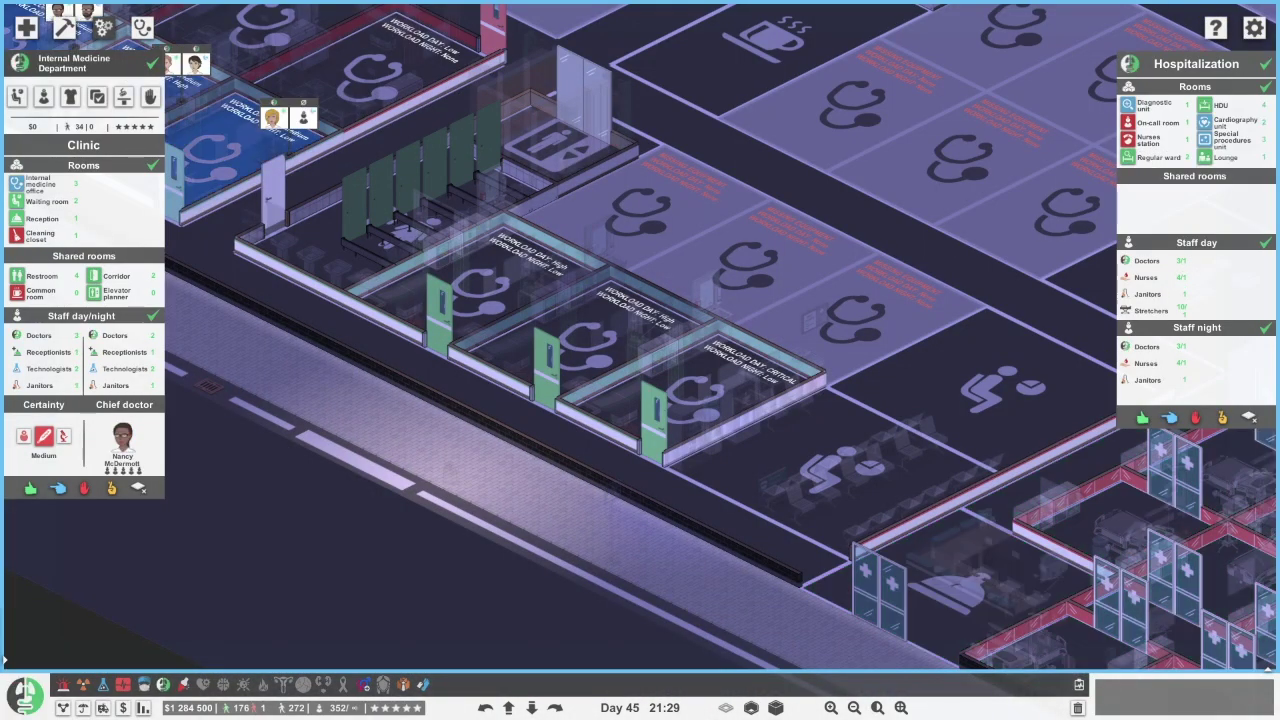
left_click(183, 684)
key("F7")
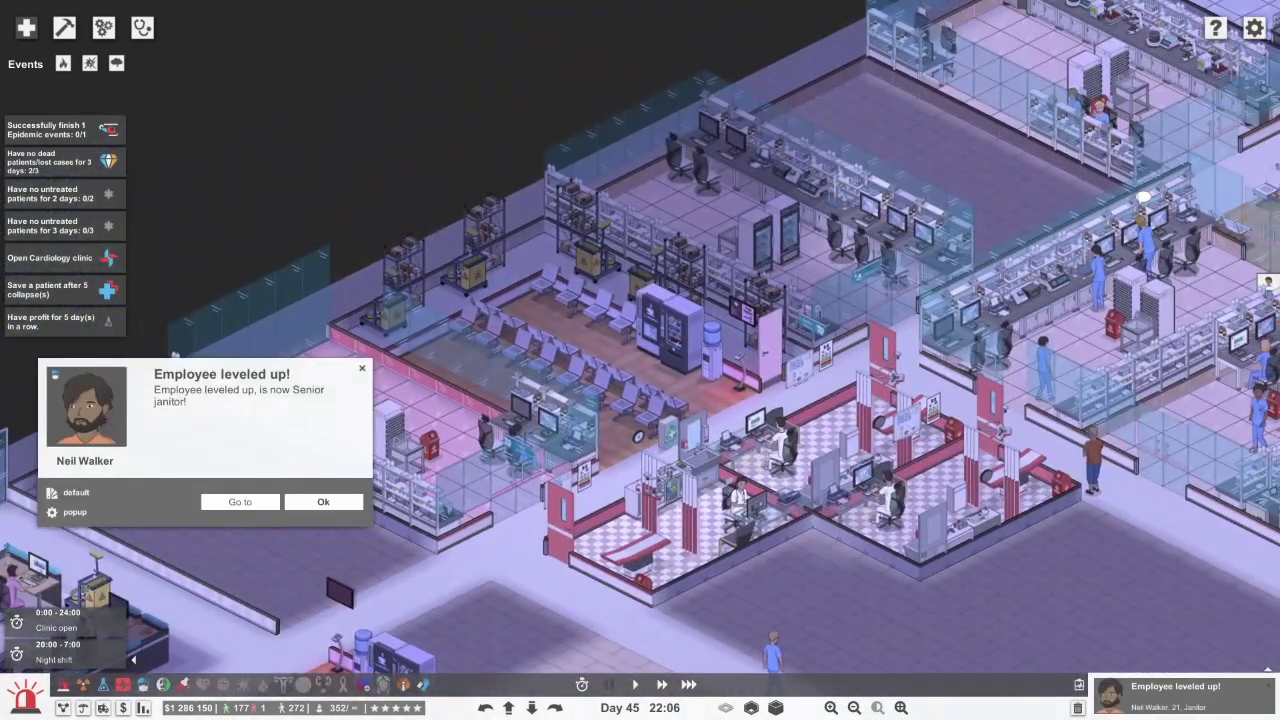
key("Return")
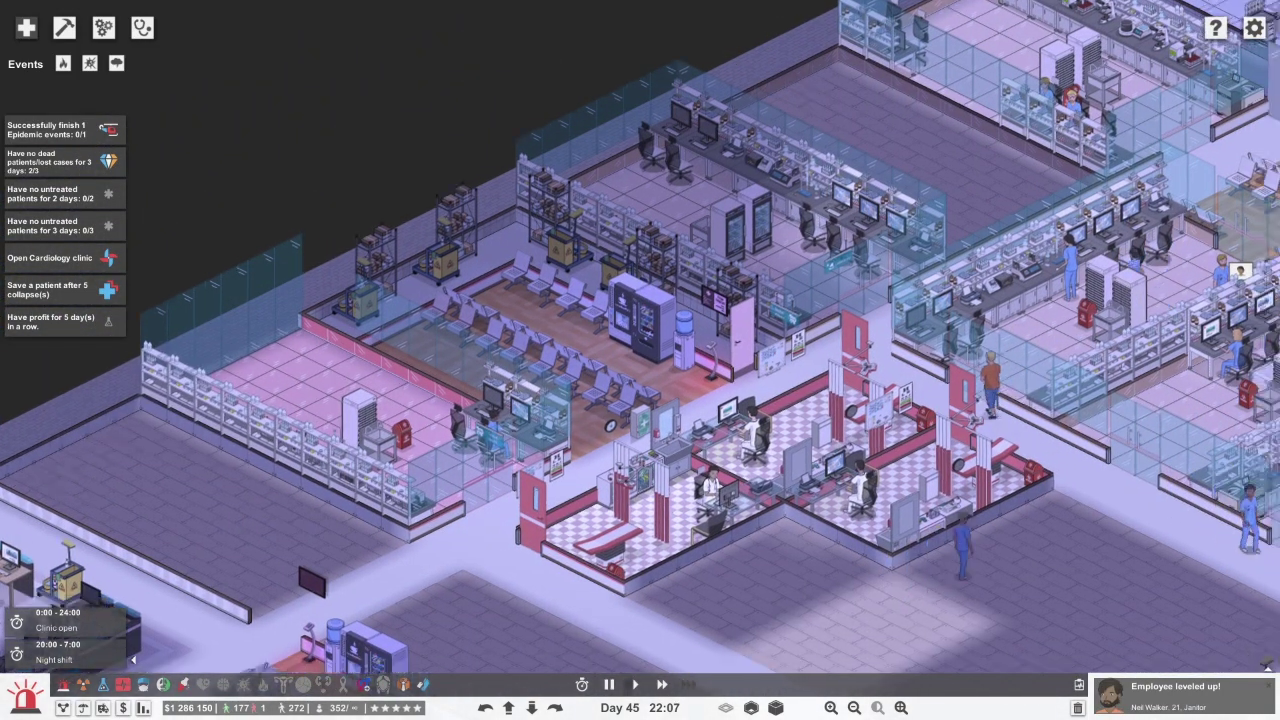
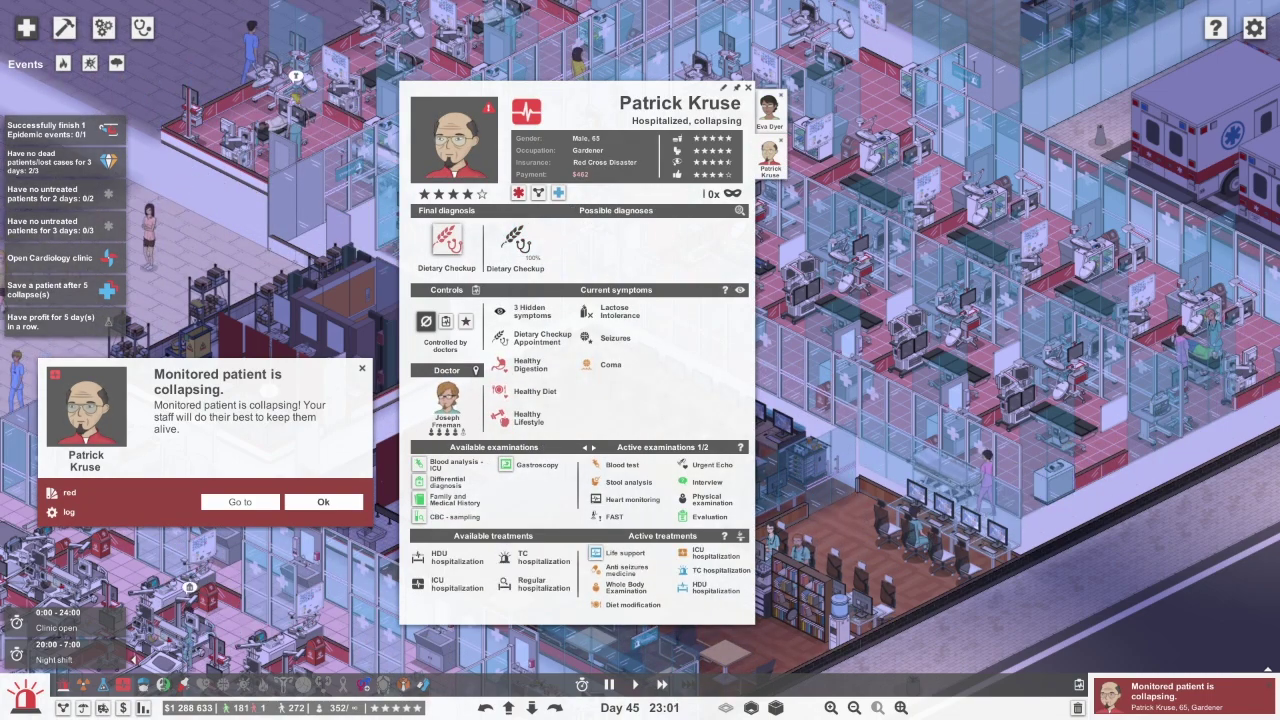
Dismiss the collapse alert, close Patrick Kruse's card, and pan over the wards and street
key("Return")
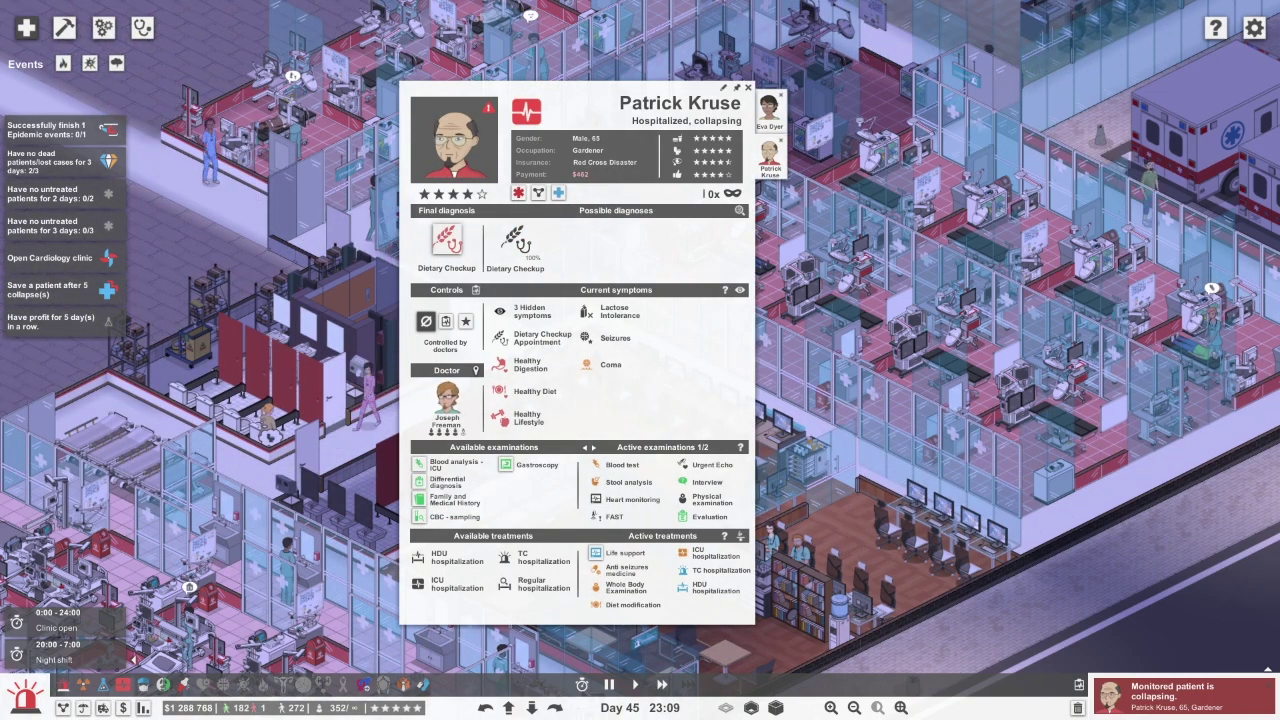
key("Escape")
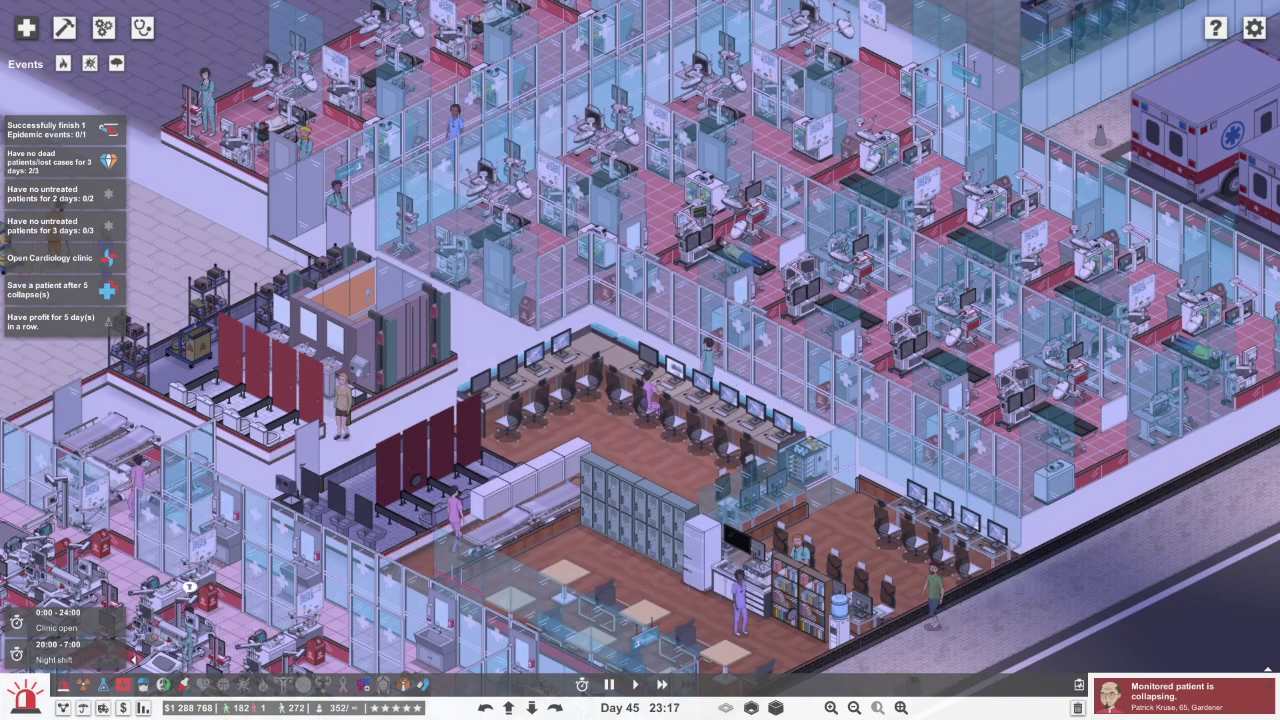
key("Left")
key("Down")
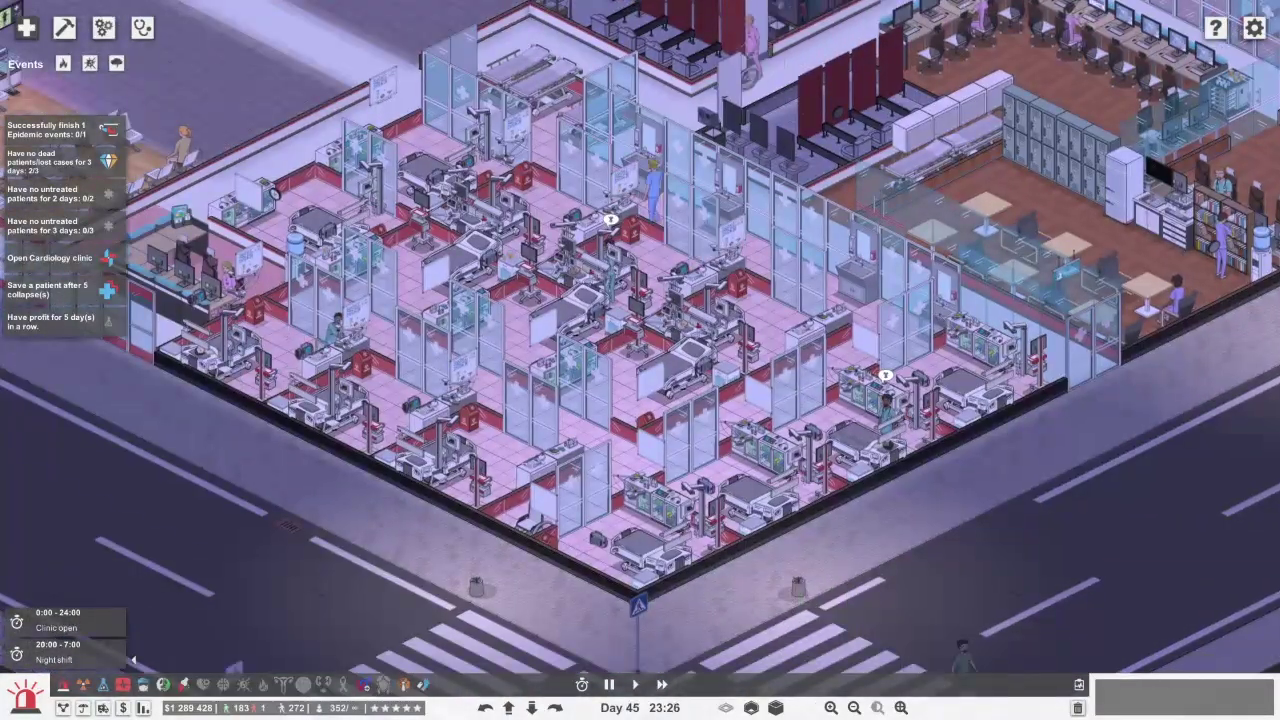
key("Up")
key("Left")
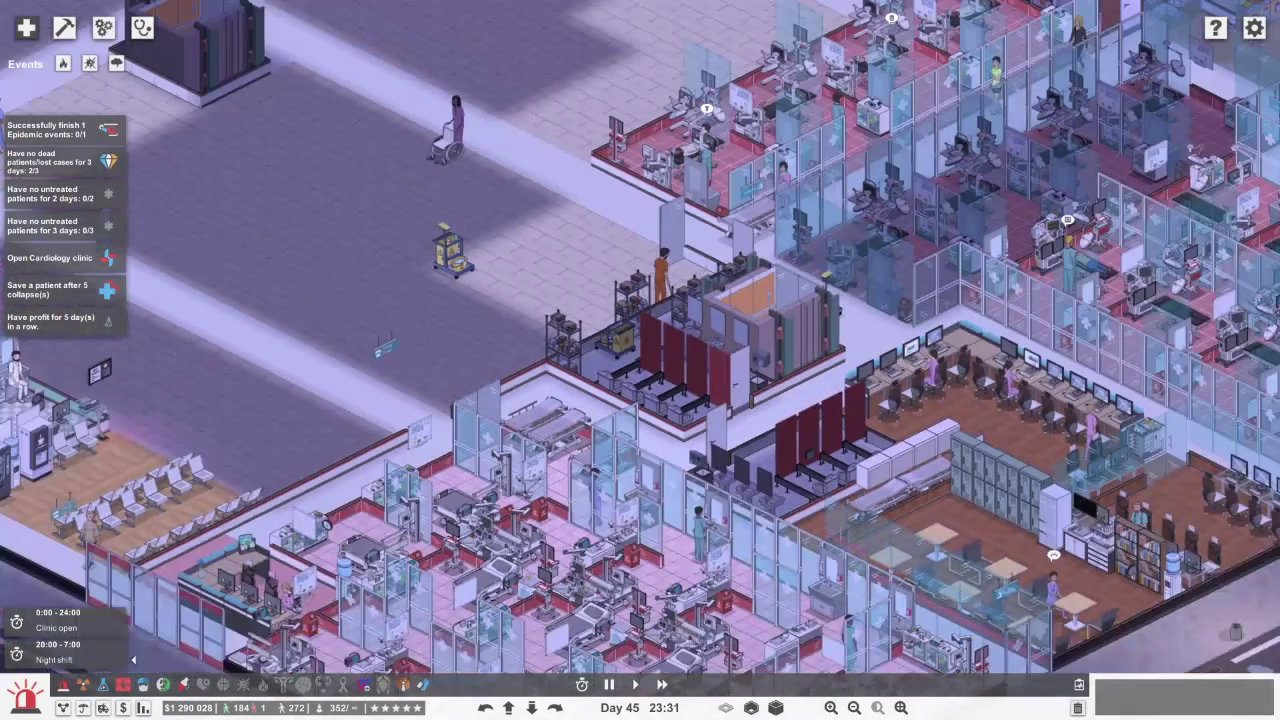
key("Down")
key("Right")
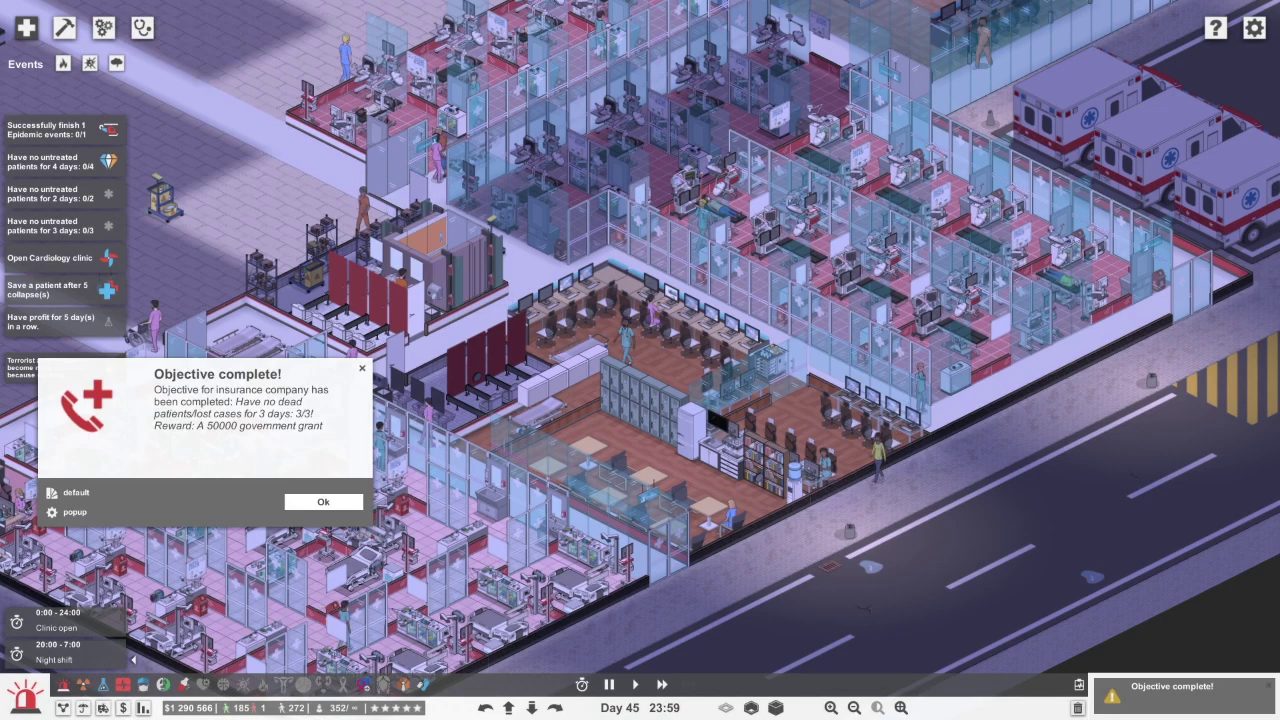
Dismiss the objective-complete notice and pan around the hospital
key("Return")
key("a")
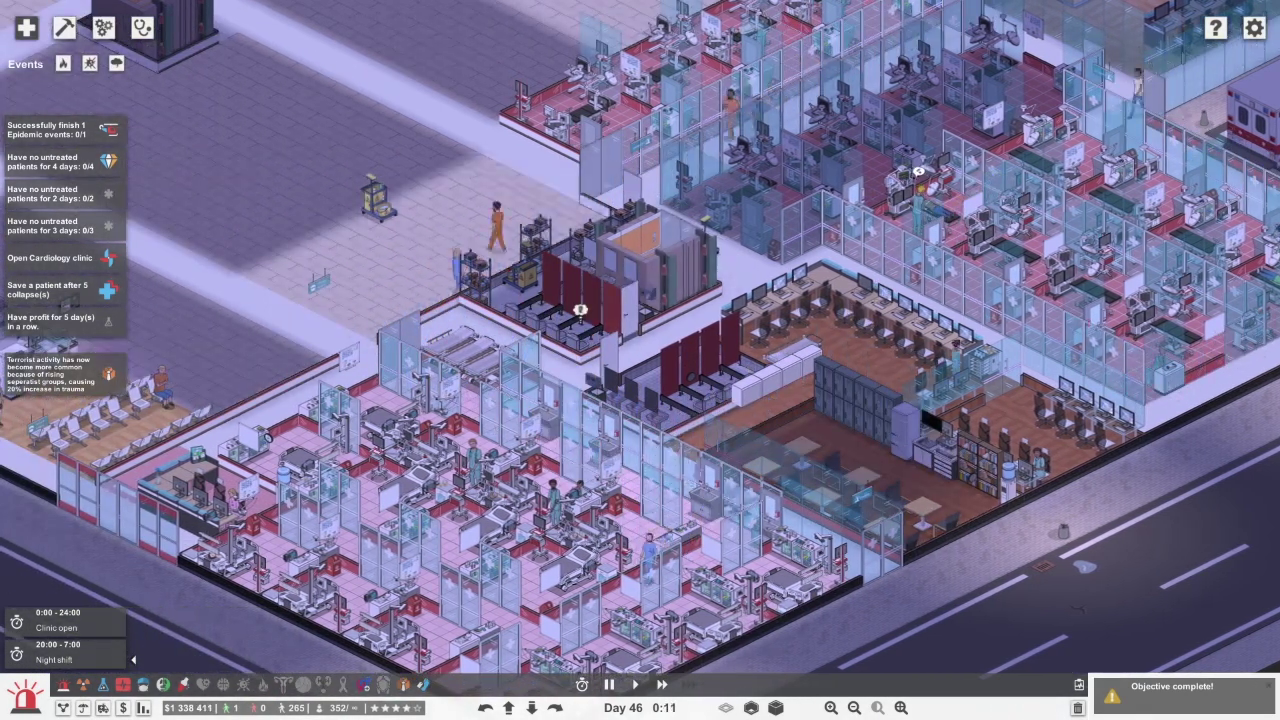
key("w")
key("a")
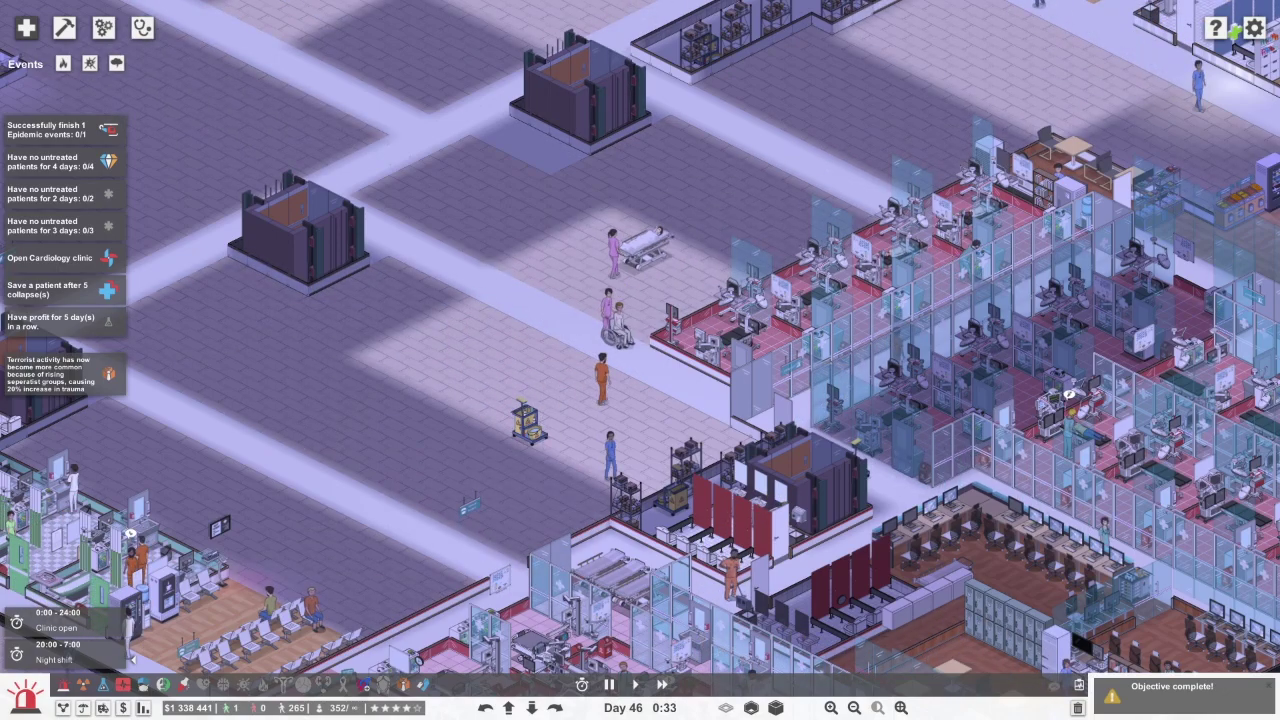
key("s")
key("d")
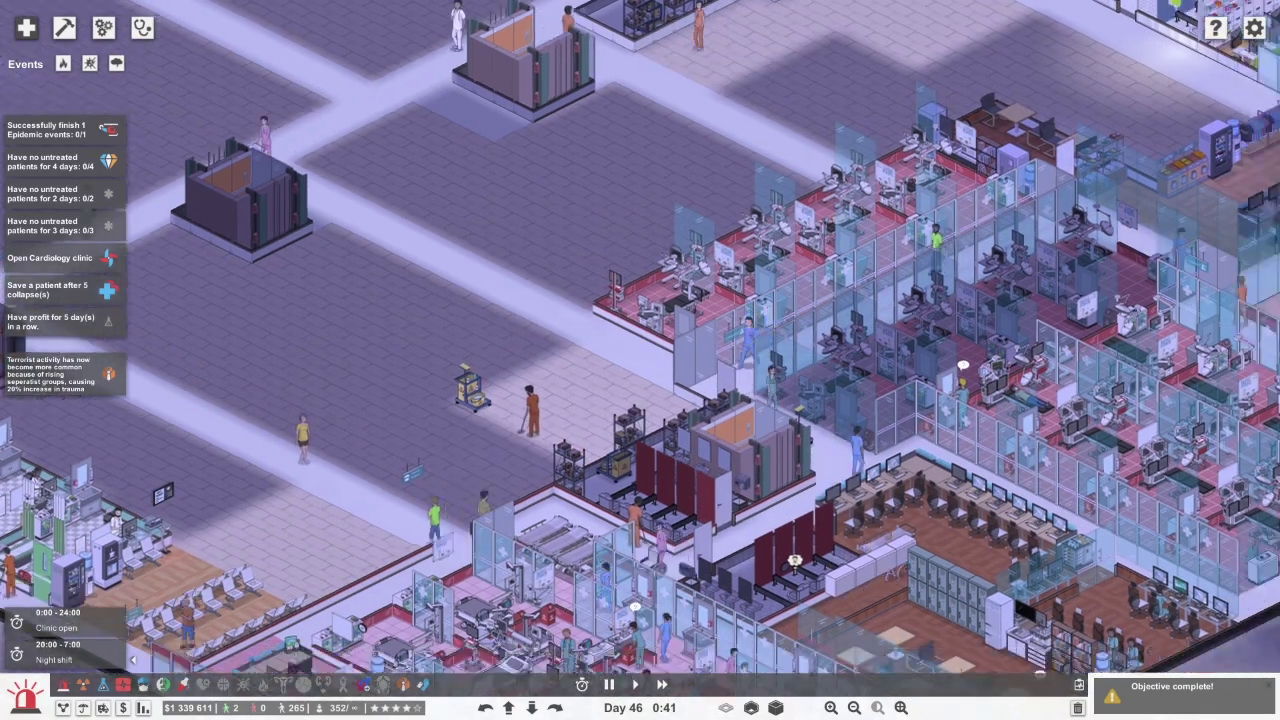
Let the doctor keep diagnosing Anthony Pearson, close his card, and pan to another wing
left_click(240, 502)
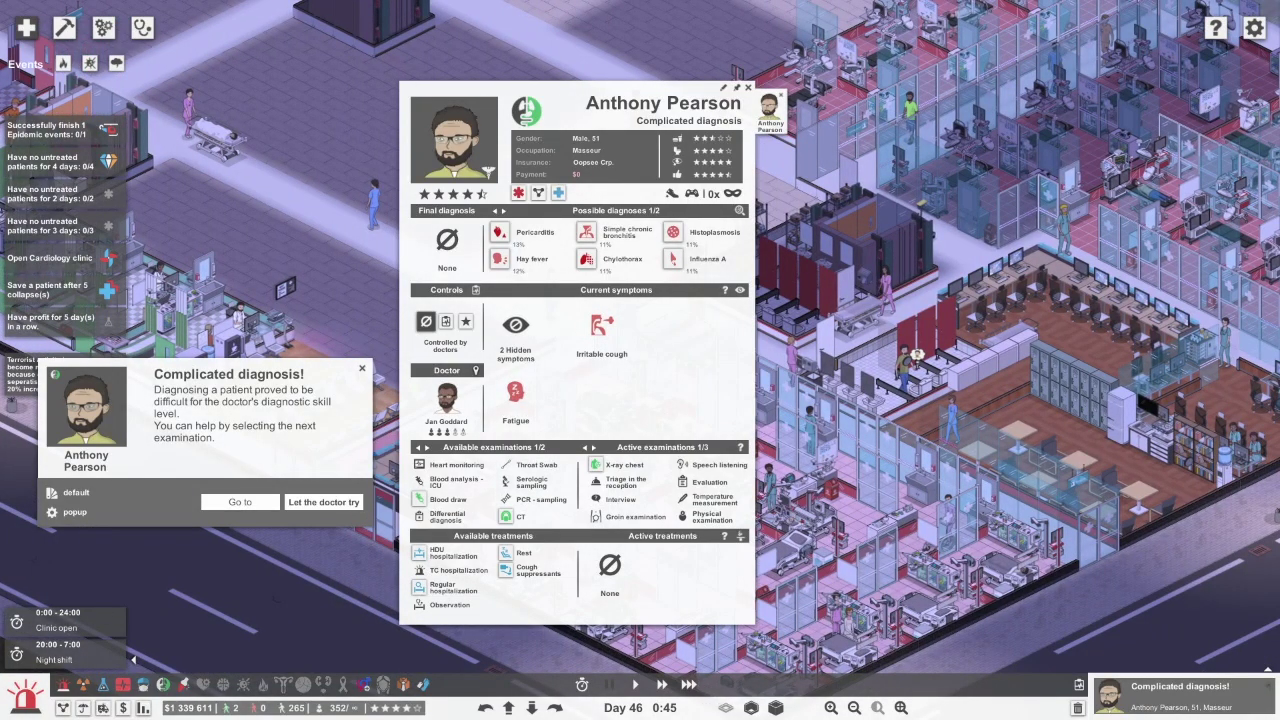
left_click(323, 502)
key("Escape")
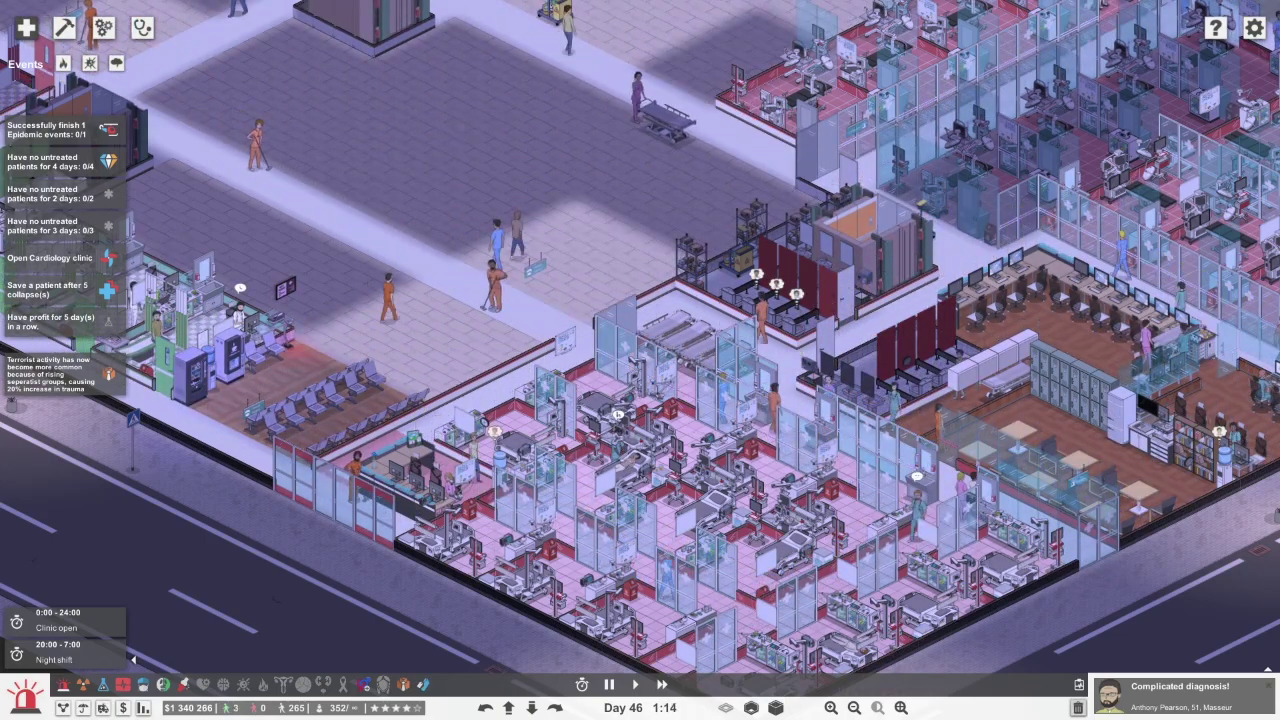
key("Right")
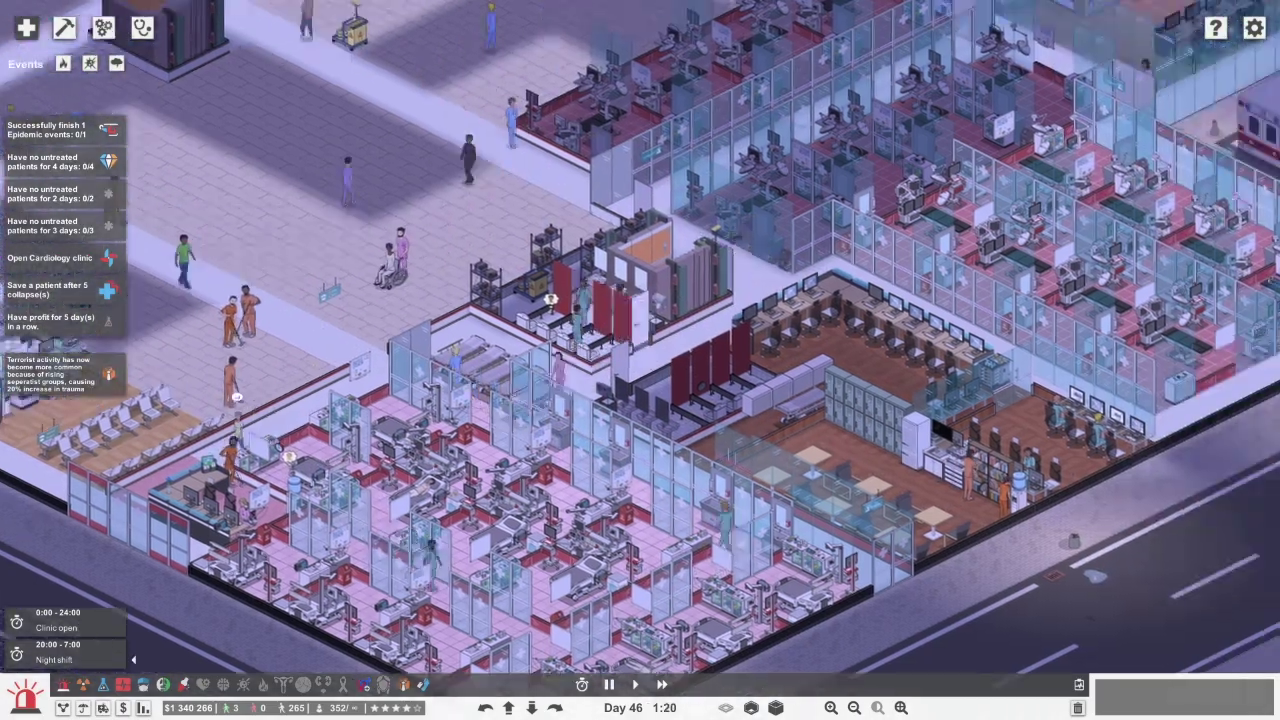
key("Up")
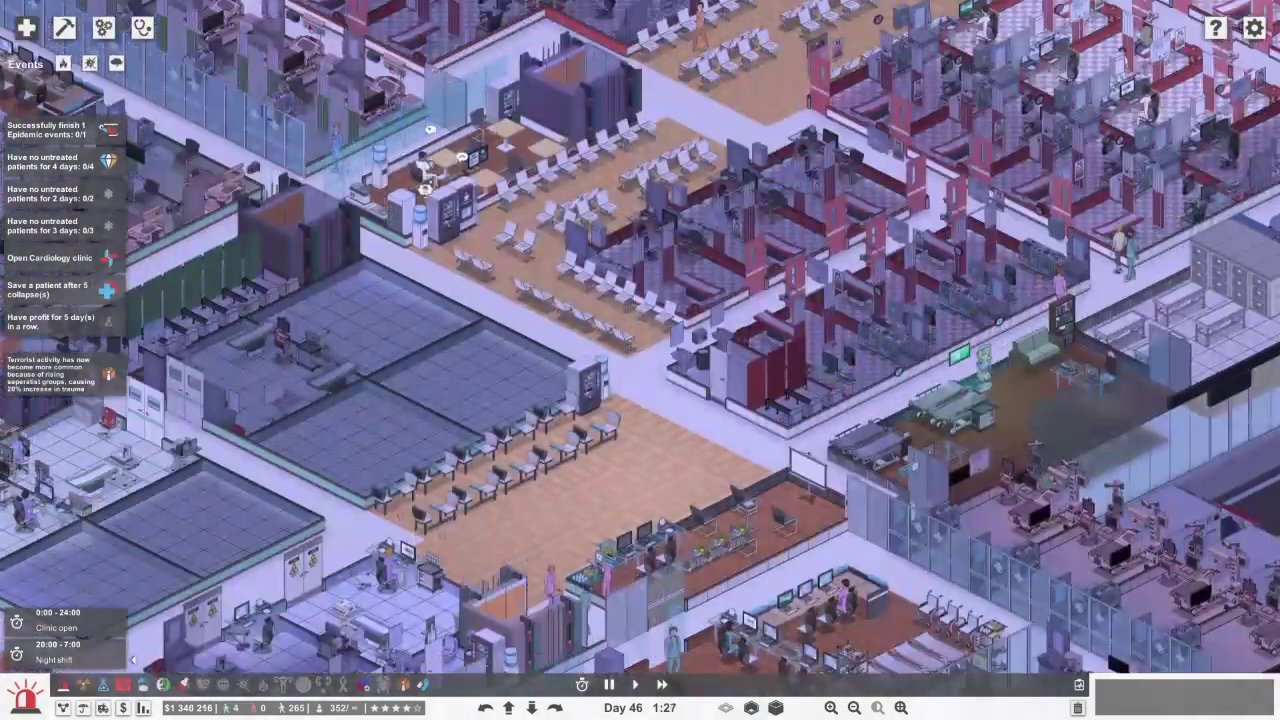
key("Up")
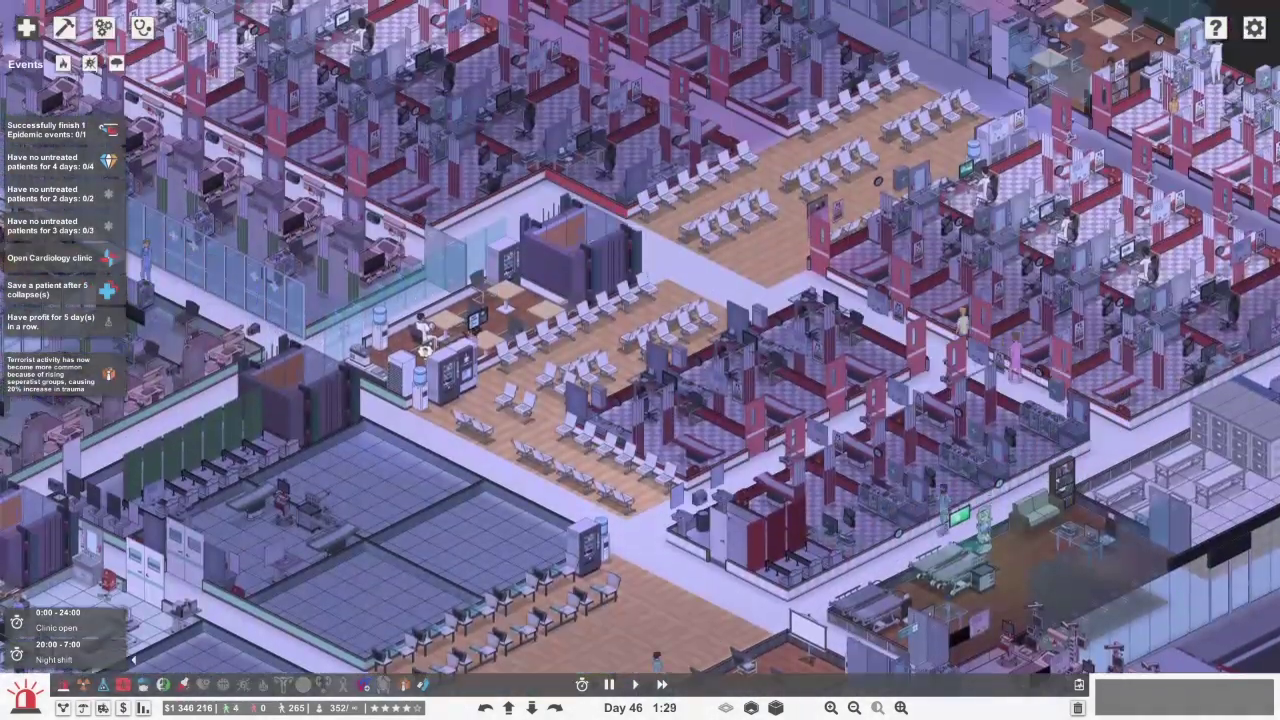
key("Up")
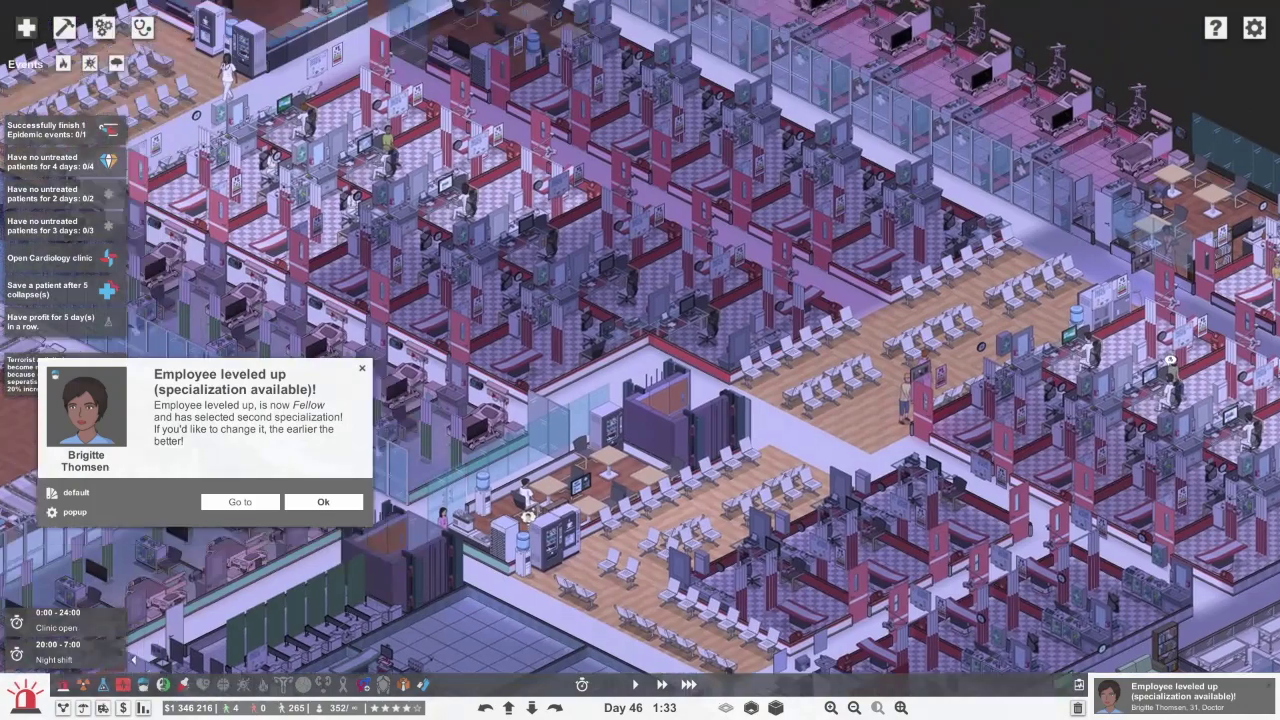
key("Up")
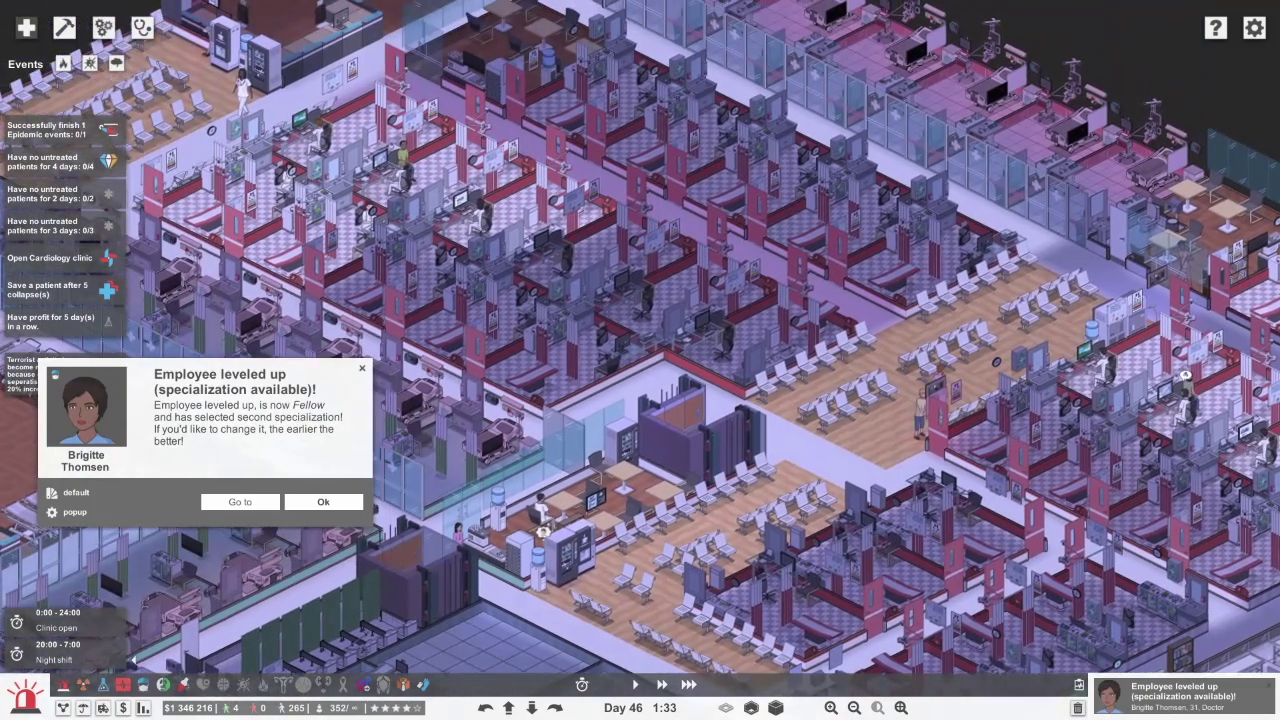
Review Brigitte Thomsen's level-up and new specialization on her employee card
left_click(543, 532)
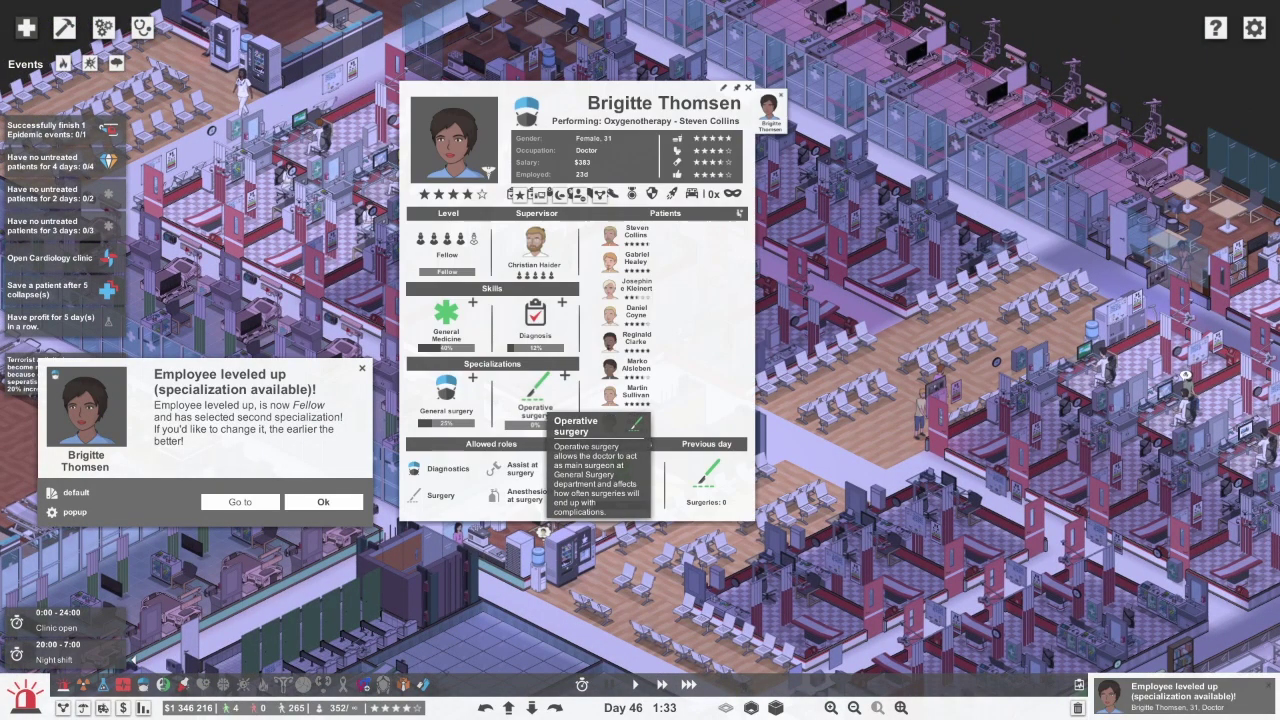
key("Return")
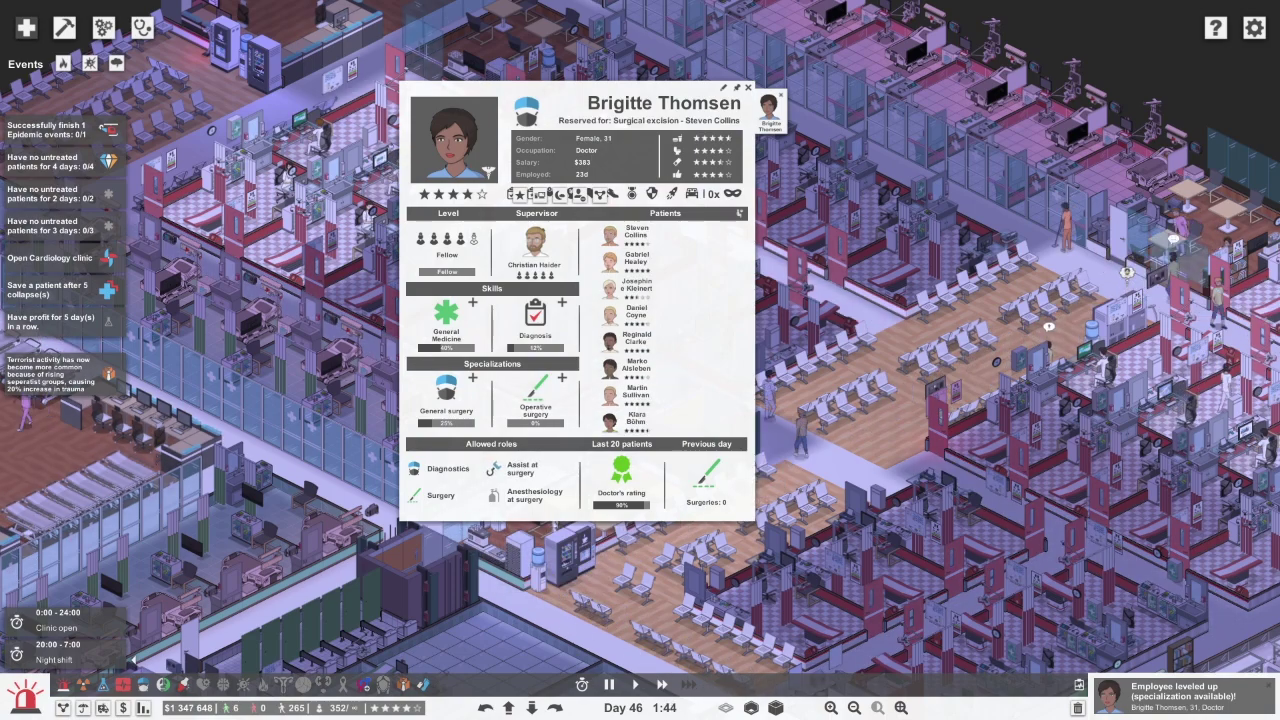
key("Escape")
Bring up the General Surgery department's full employee list
key("d")
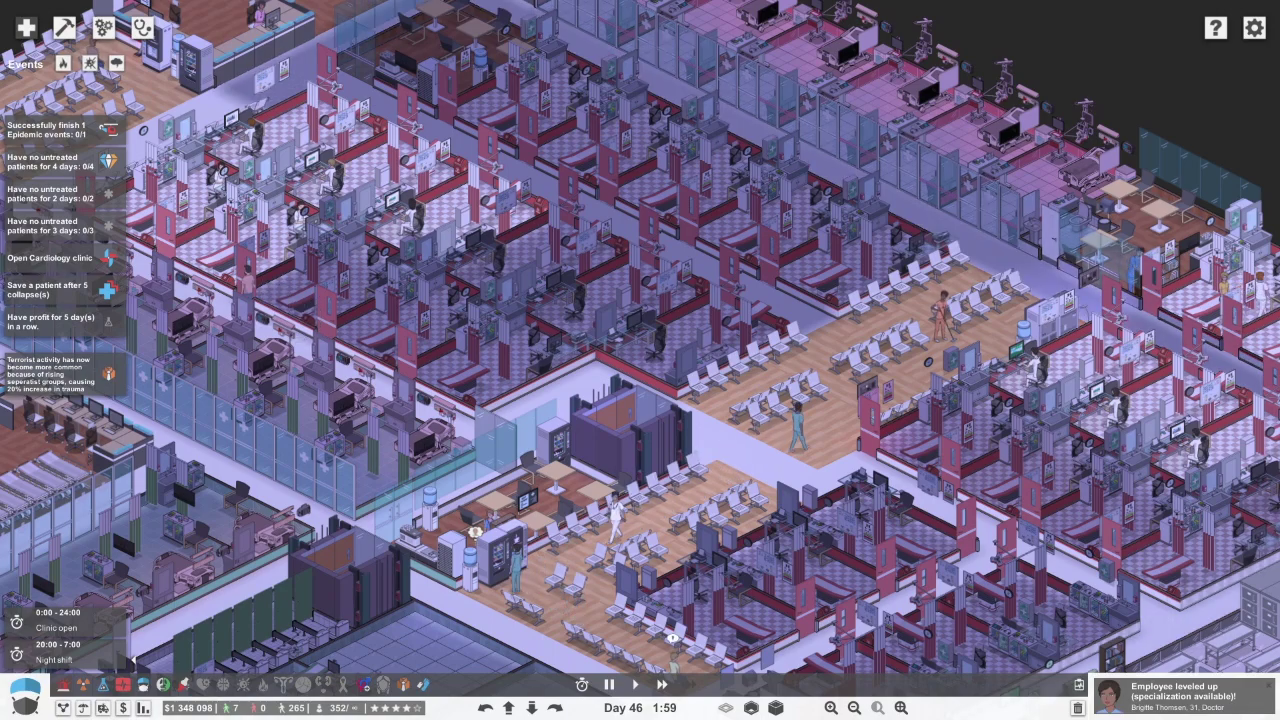
key("F3")
left_click(43, 96)
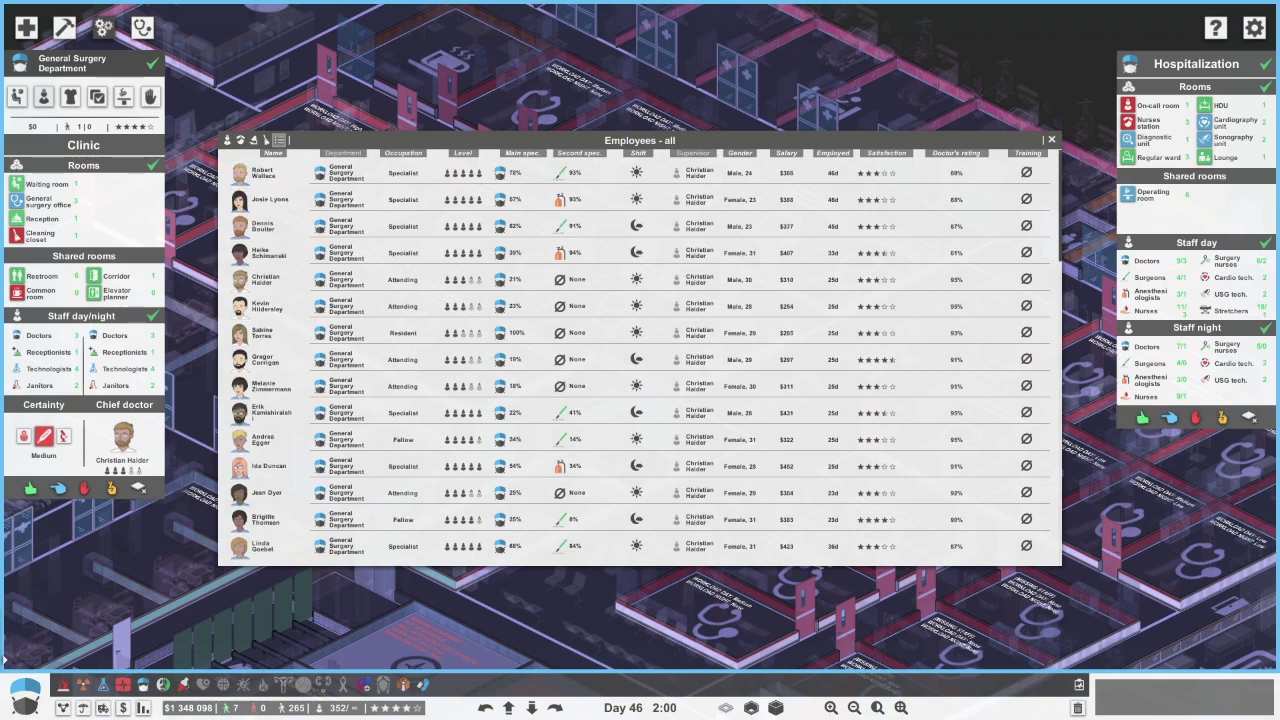
scroll(640, 350, "down", 3)
scroll(640, 350, "down", 2)
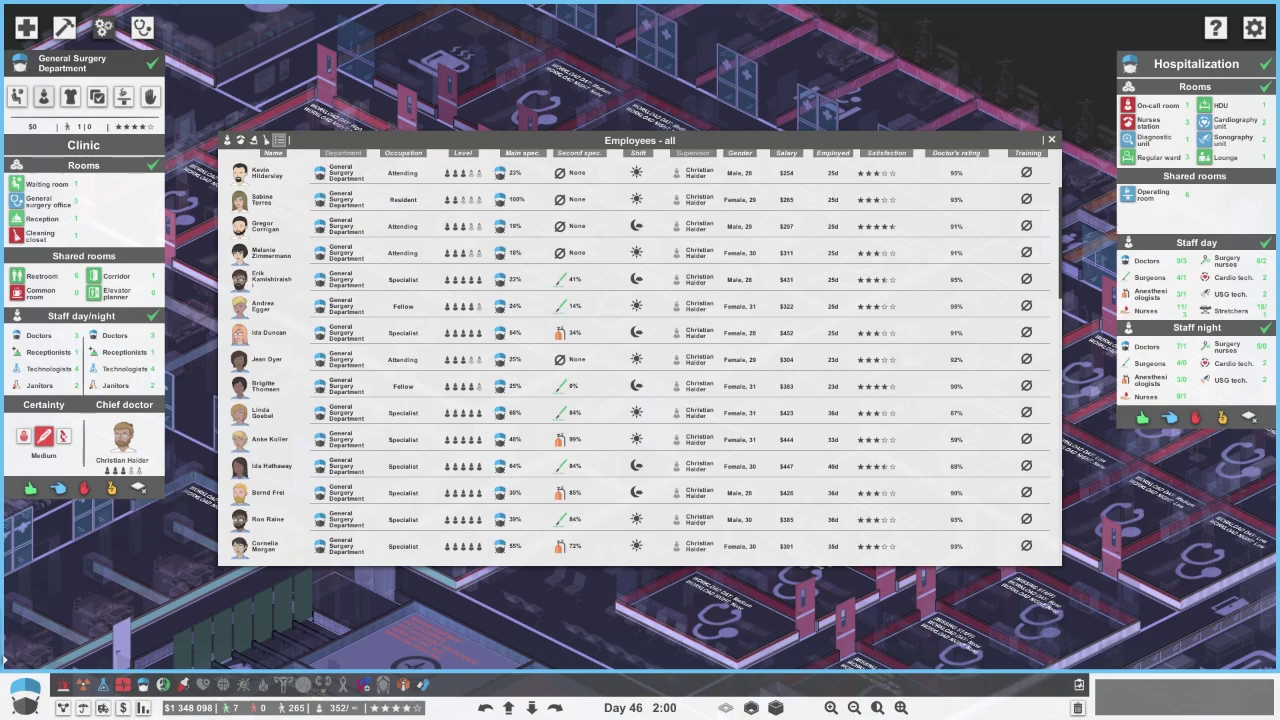
scroll(640, 350, "down", 3)
scroll(640, 350, "down", 4)
scroll(640, 350, "down", 3)
scroll(640, 350, "down", 3)
scroll(640, 350, "down", 2)
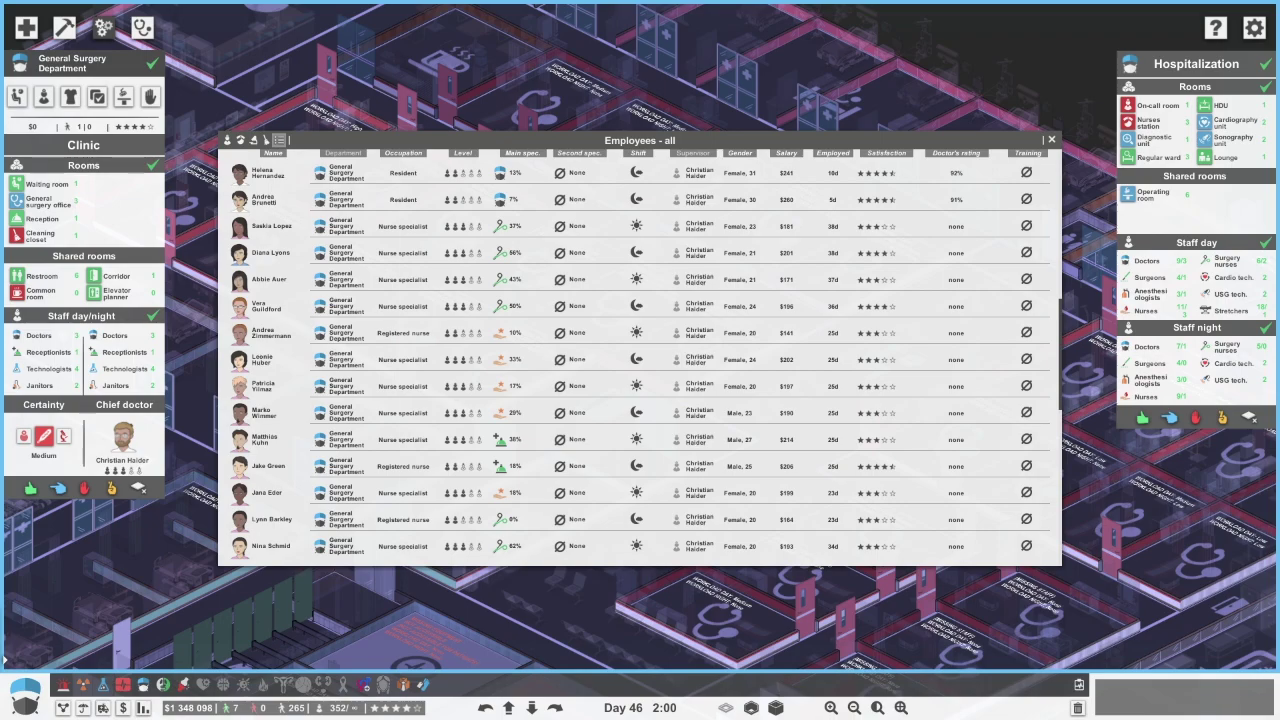
Switch nurses Andrea Zimmermann and Leonie Huber to Medical surgery
left_click(271, 333)
mouse_move(447, 382)
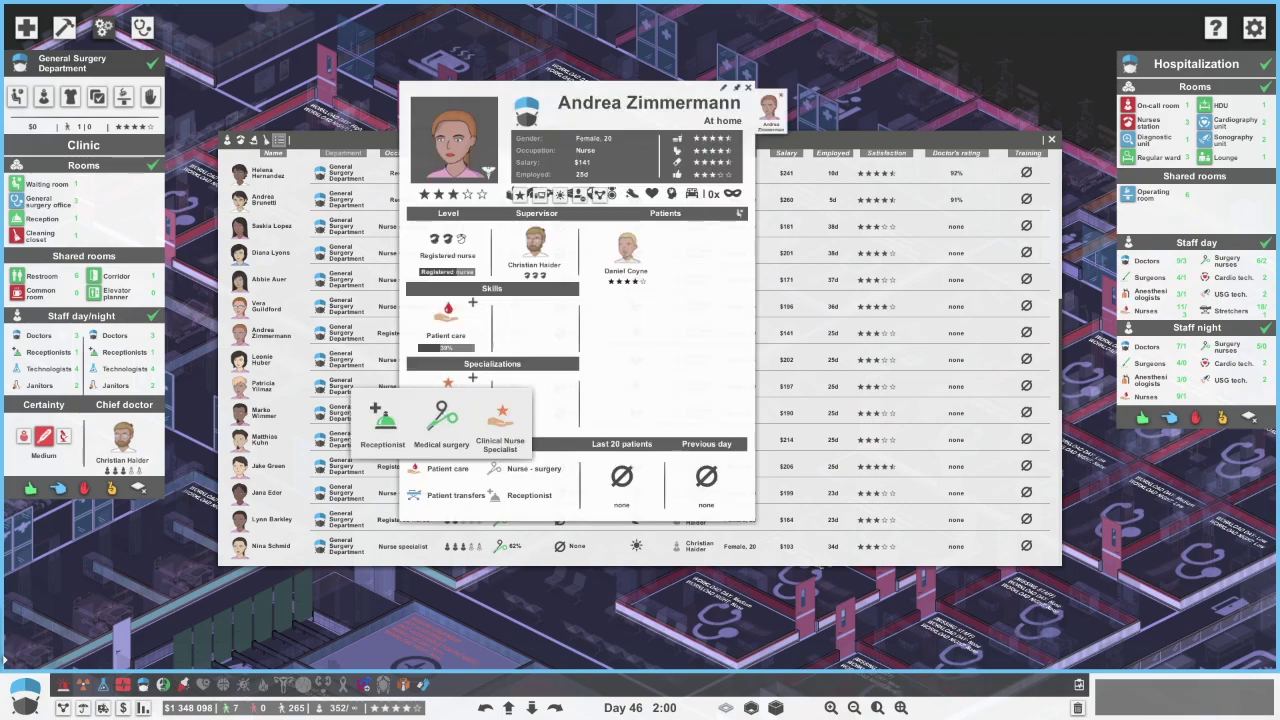
left_click(441, 420)
key("Escape")
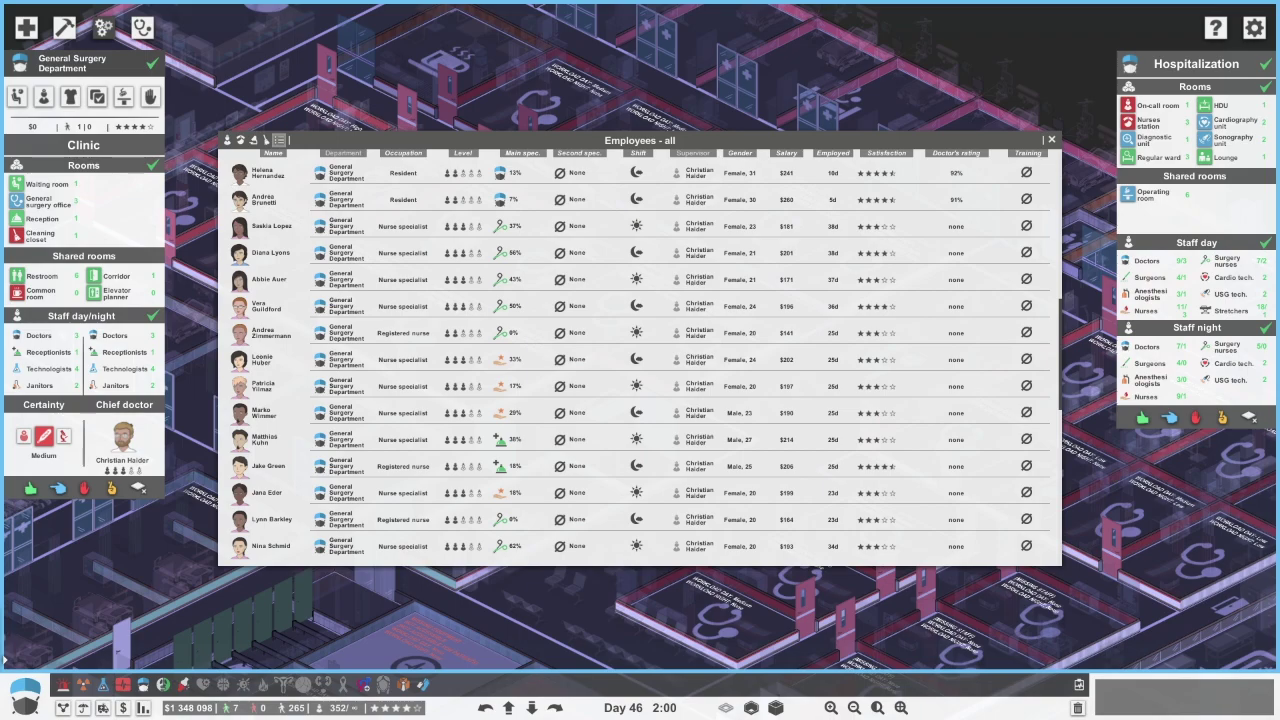
left_click(240, 362)
left_click(447, 390)
left_click(443, 425)
key("Escape")
left_click(240, 387)
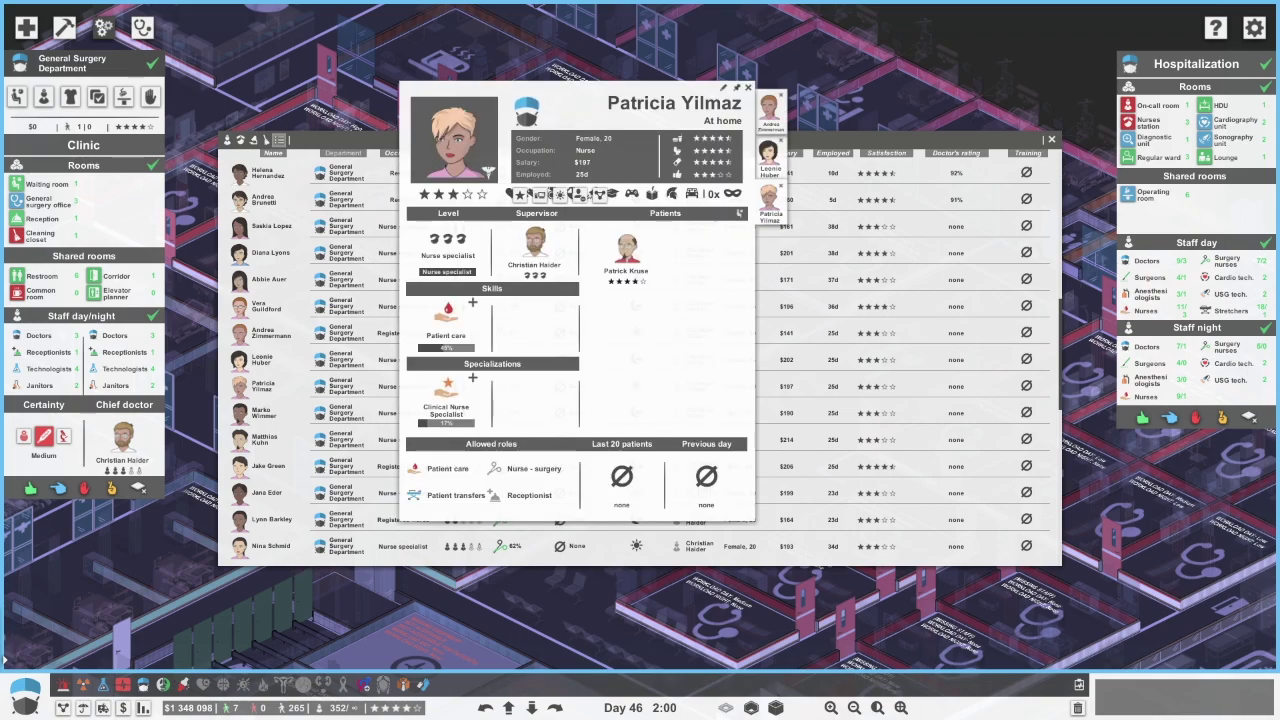
left_click(447, 390)
left_click(443, 428)
key("Escape")
left_click(262, 413)
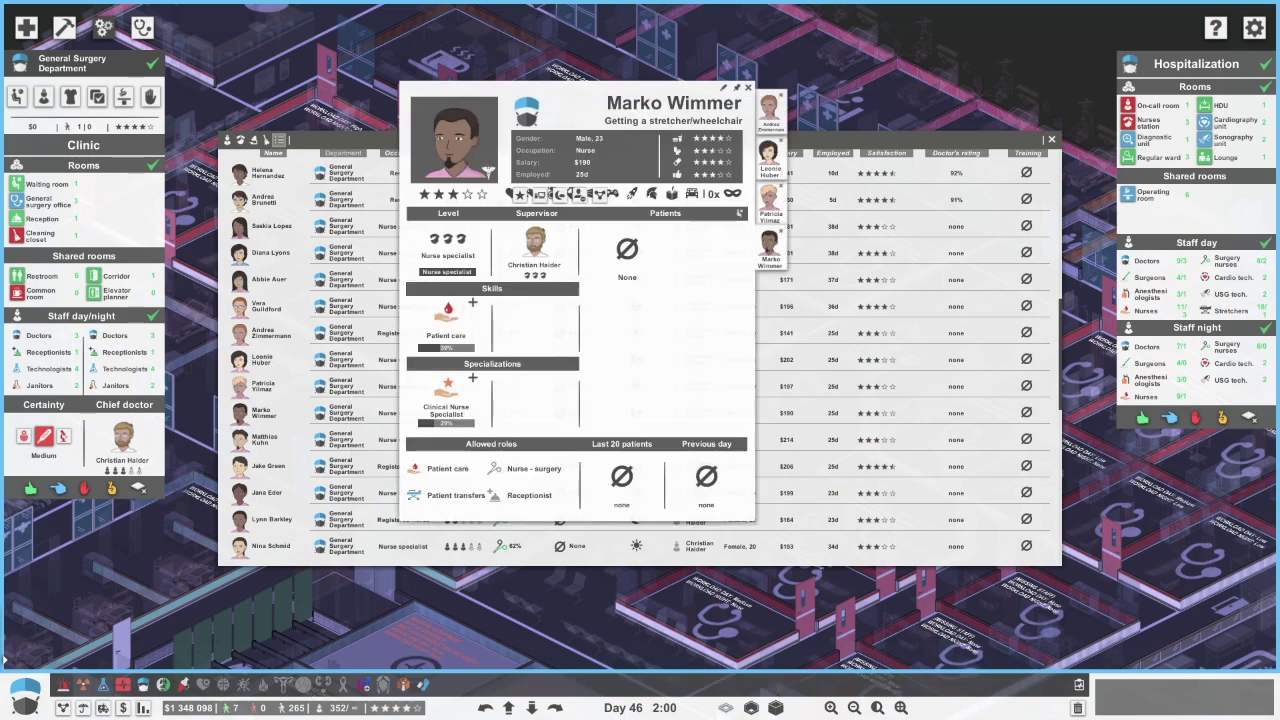
left_click(447, 390)
left_click(440, 426)
key("Escape")
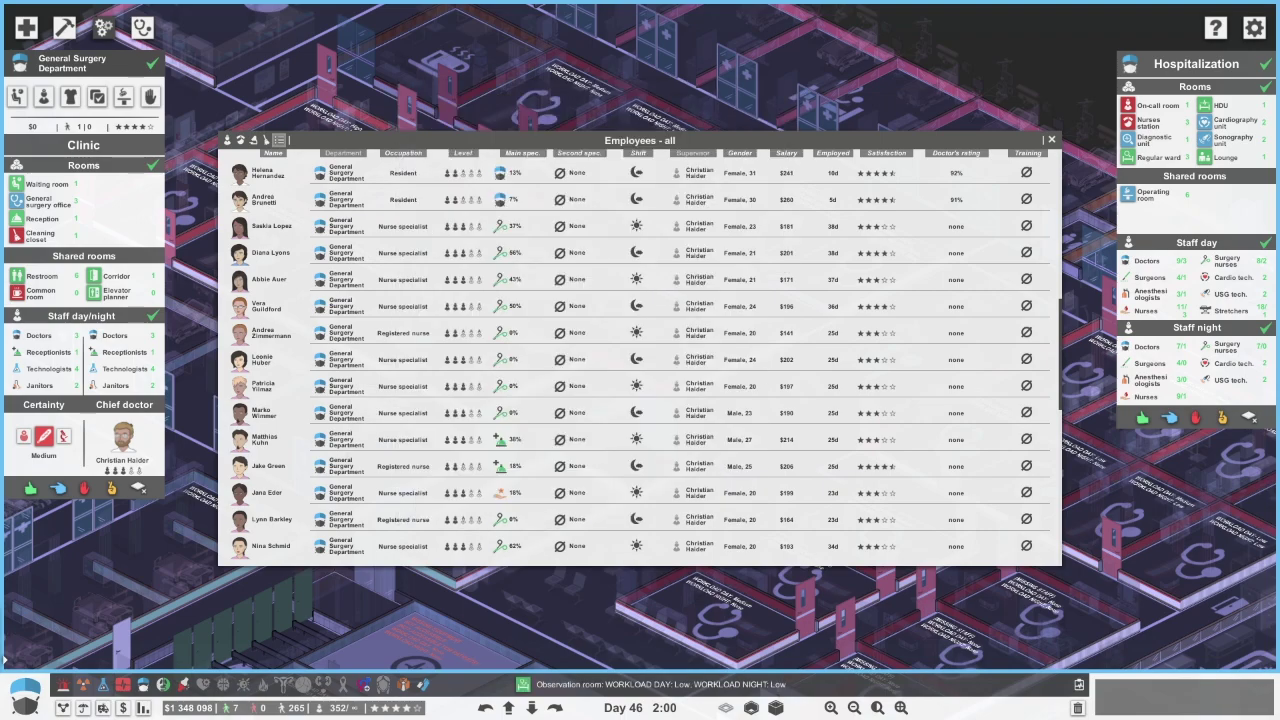
left_click(266, 492)
left_click(447, 390)
left_click(441, 412)
key("Escape")
scroll(640, 350, "down", 2)
scroll(640, 350, "down", 2)
scroll(640, 350, "down", 2)
scroll(640, 350, "down", 2)
scroll(640, 350, "up", 2)
scroll(640, 350, "up", 2)
scroll(640, 350, "up", 2)
scroll(640, 350, "up", 3)
scroll(640, 350, "up", 2)
scroll(640, 350, "up", 2)
scroll(640, 350, "up", 2)
scroll(640, 350, "up", 2)
scroll(640, 350, "up", 3)
scroll(640, 350, "up", 3)
scroll(640, 350, "down", 1)
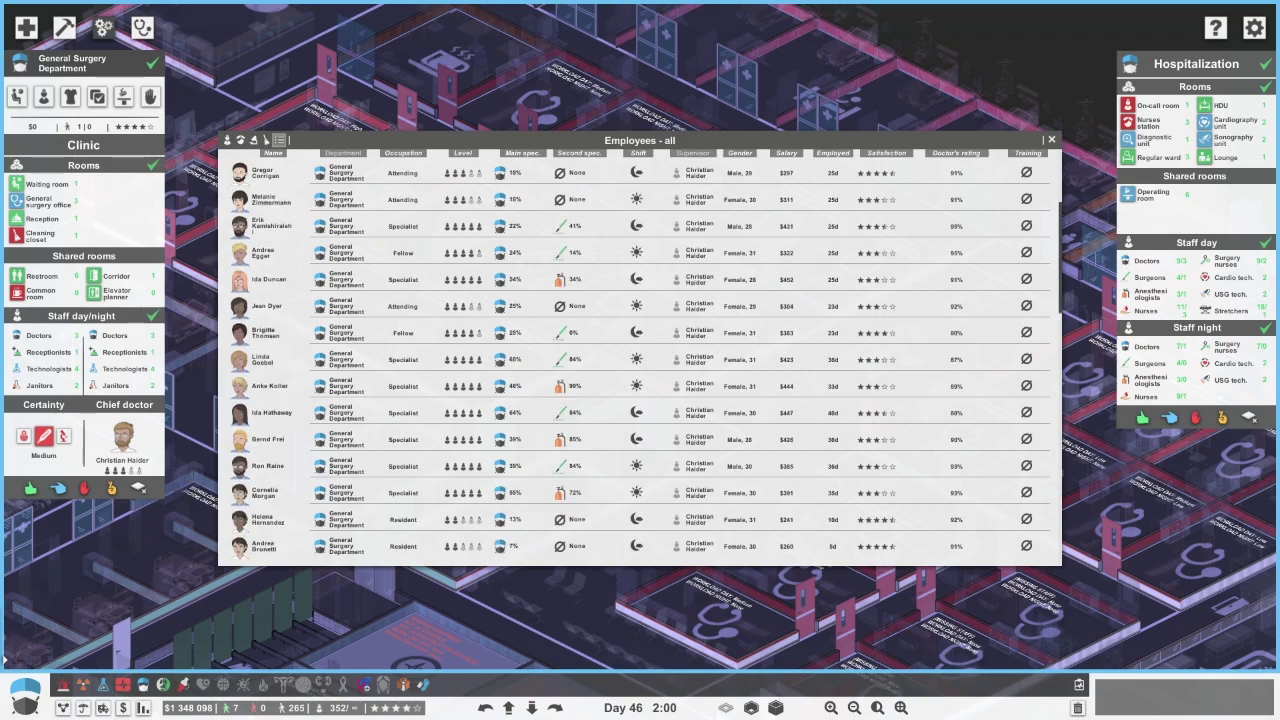
scroll(640, 350, "up", 3)
scroll(640, 350, "up", 2)
scroll(640, 350, "up", 2)
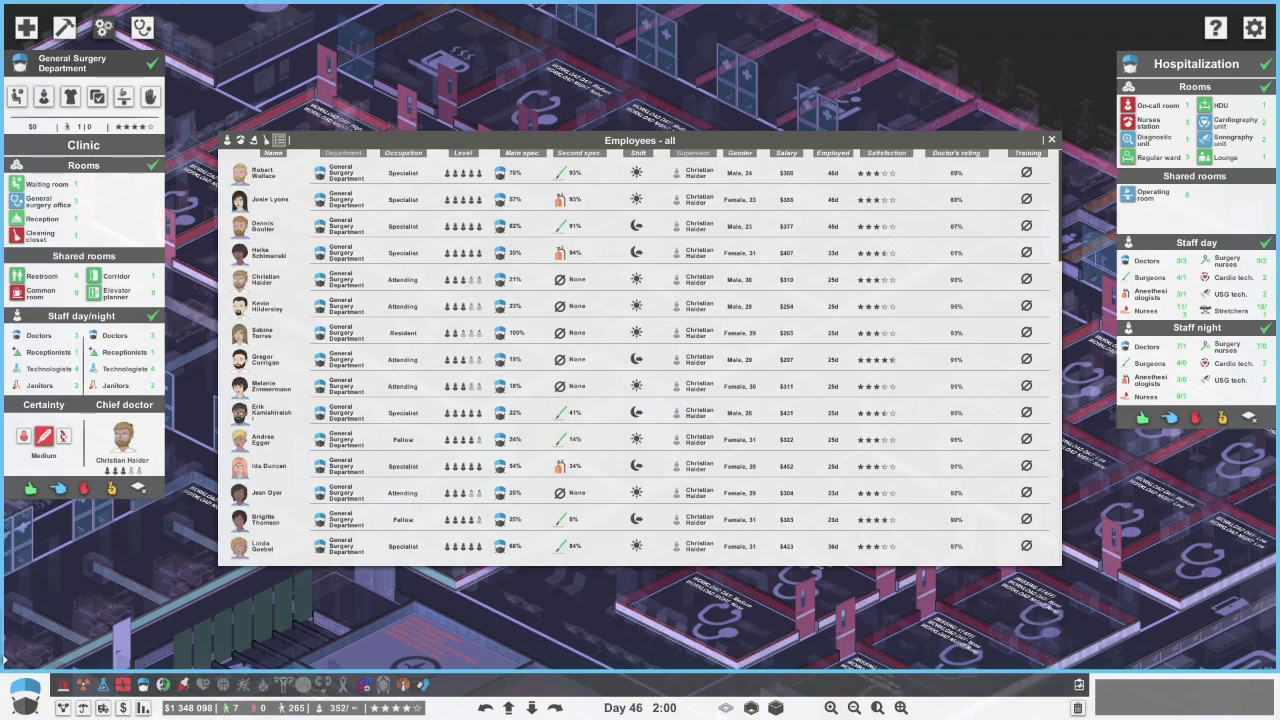
scroll(640, 350, "down", 1)
scroll(640, 350, "down", 1)
scroll(640, 350, "down", 1)
scroll(640, 350, "down", 2)
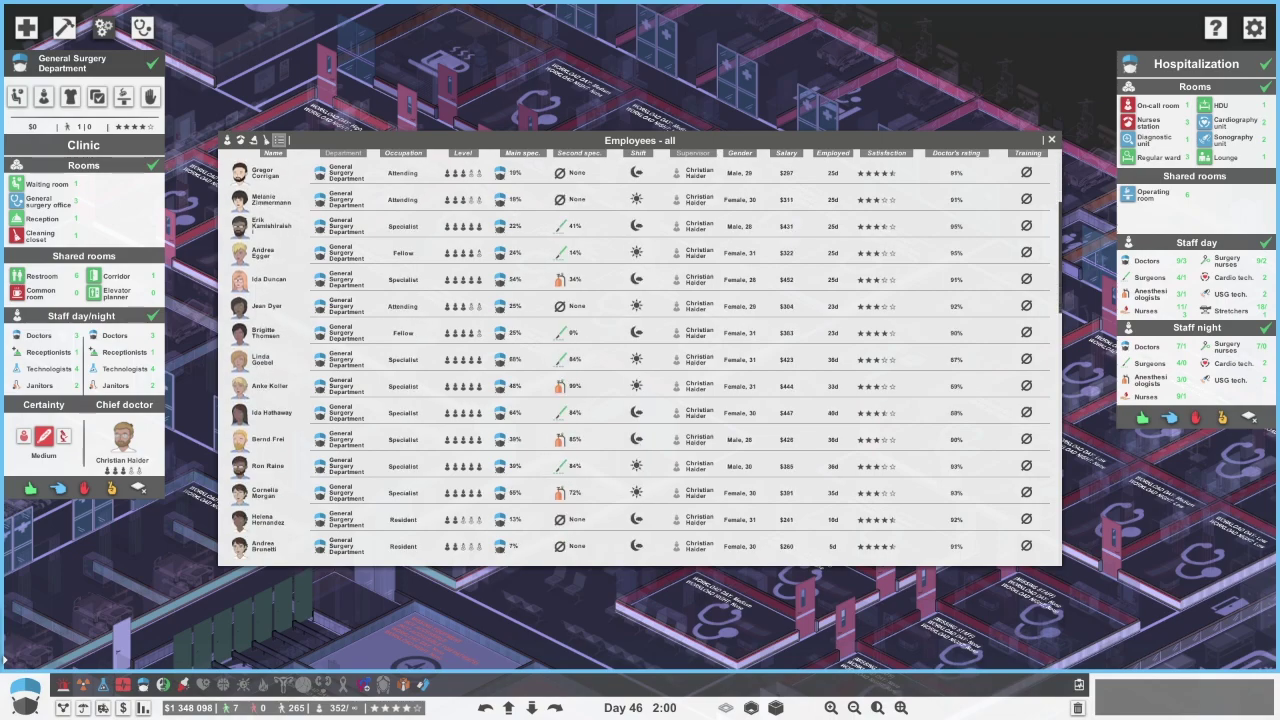
scroll(640, 350, "up", 2)
scroll(640, 350, "up", 1)
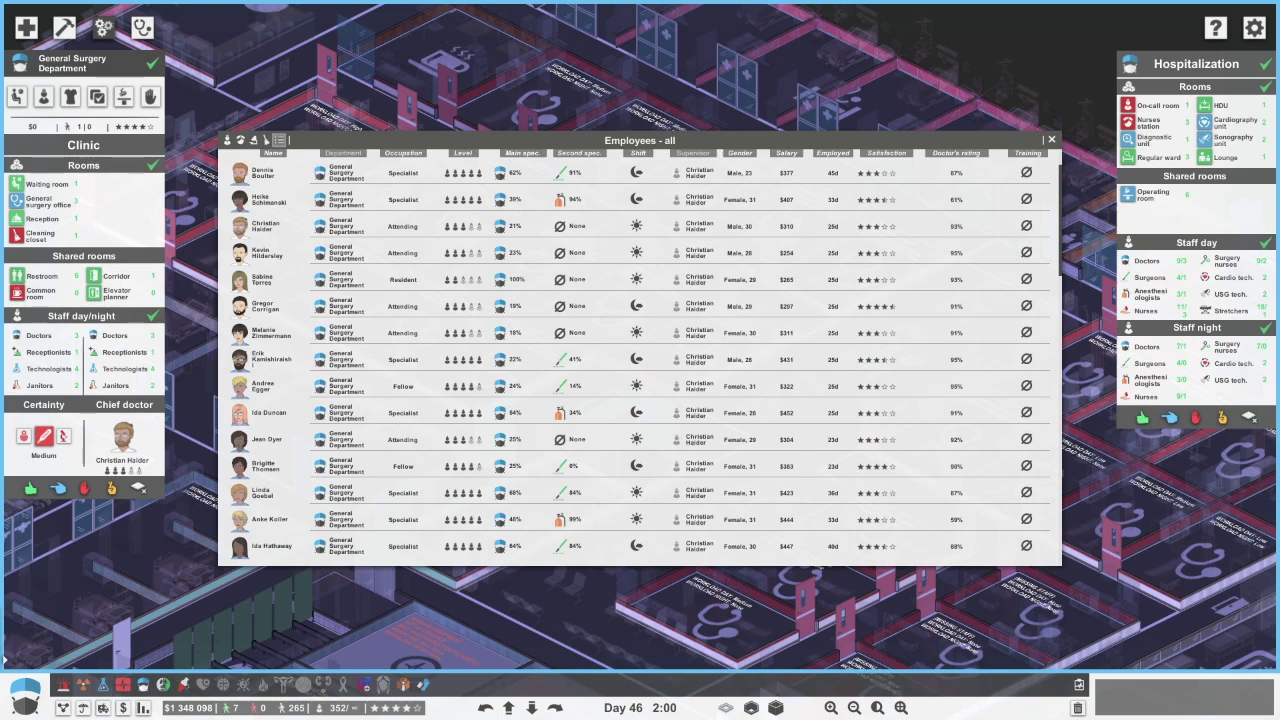
left_click(240, 465)
left_click(562, 378)
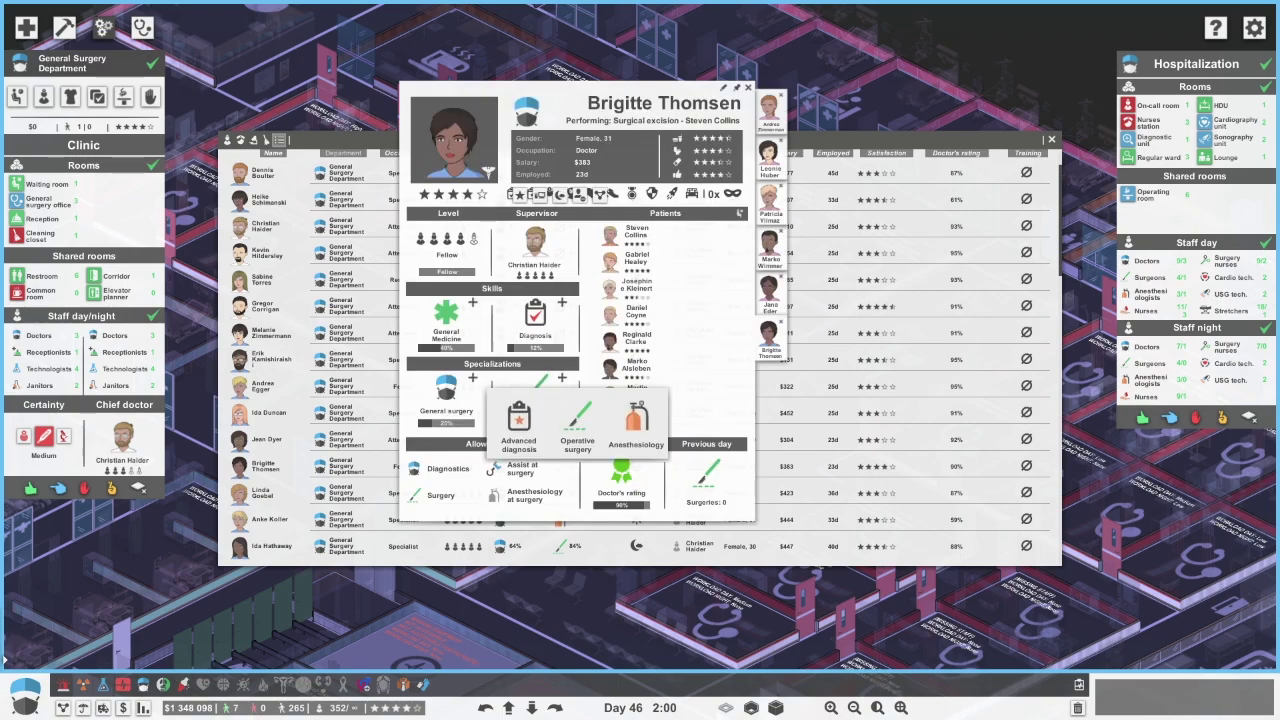
left_click(636, 422)
left_click(781, 95)
left_click(781, 95)
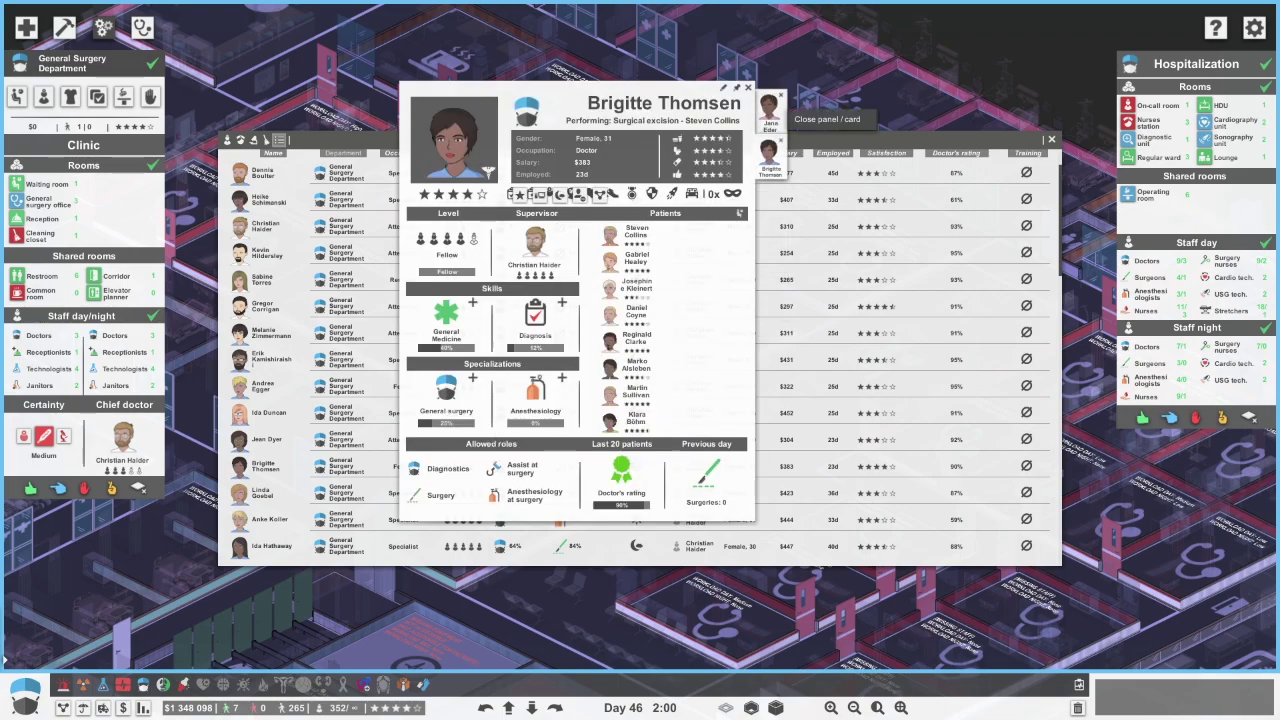
left_click(781, 95)
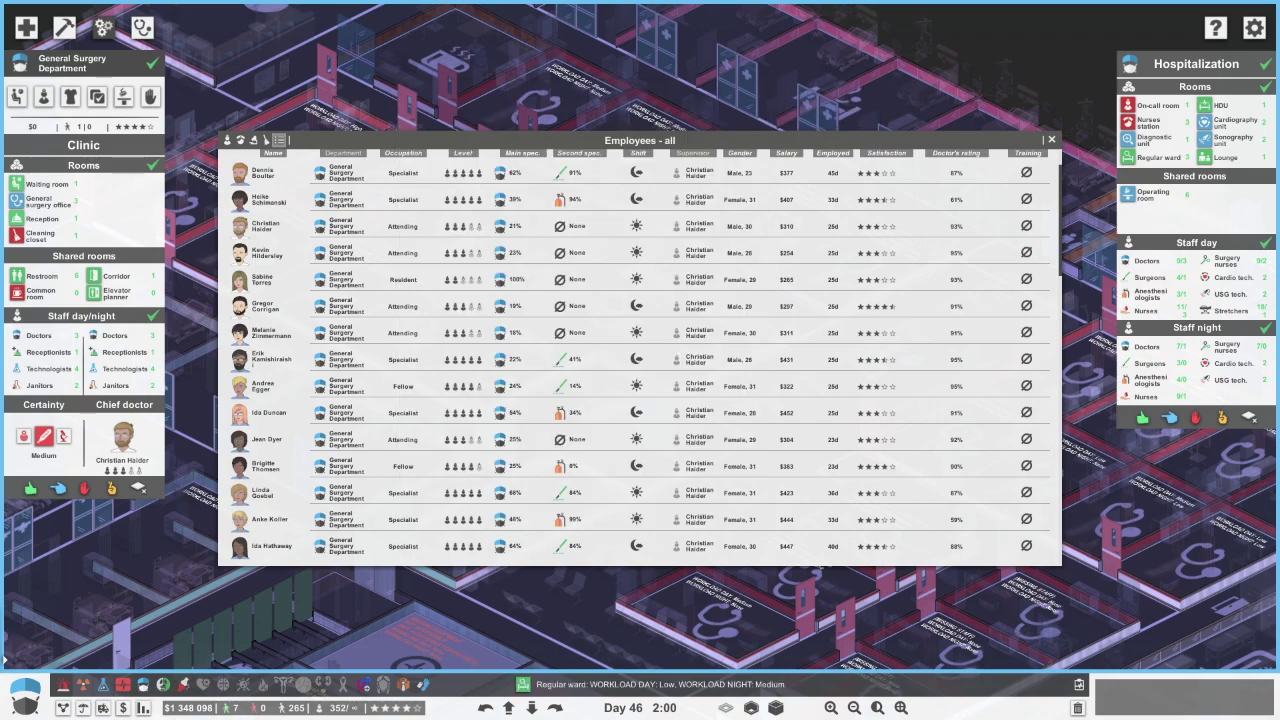
Go from Orthopaedy back to General Surgery, verify the fellow's Anesthesiology, and close the list
left_click(183, 684)
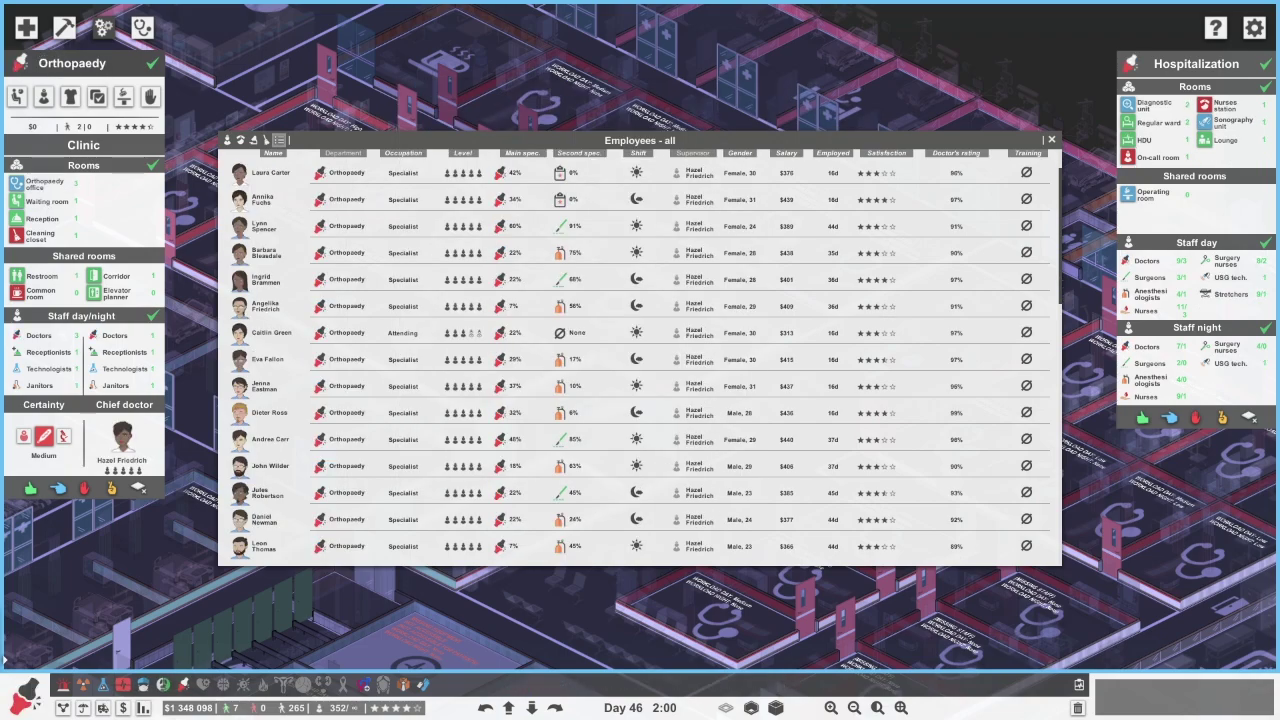
scroll(640, 360, "up", 2)
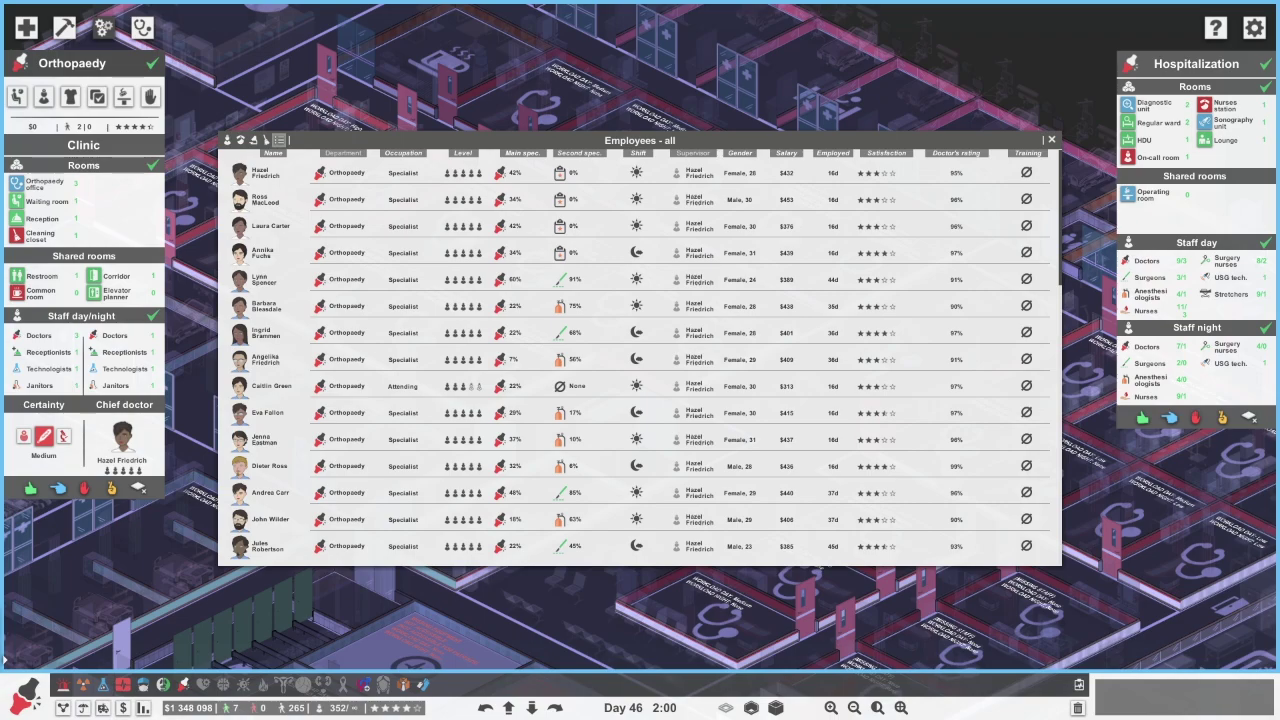
left_click(163, 684)
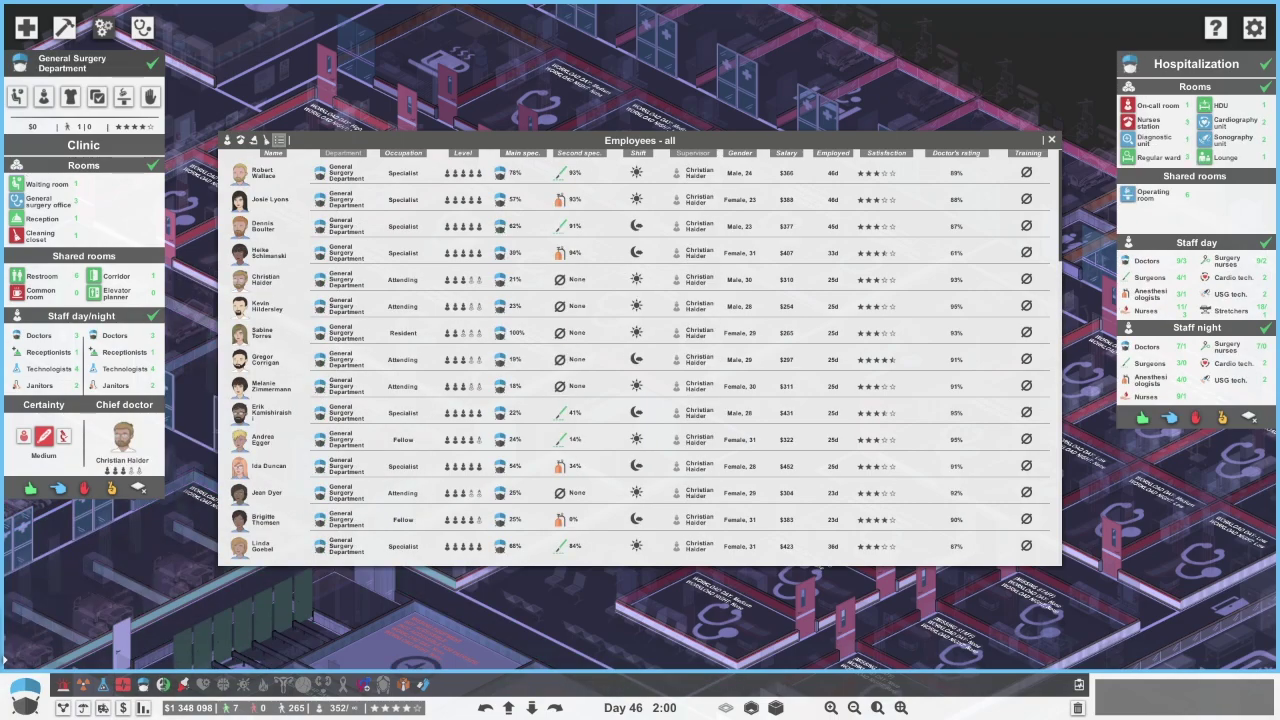
scroll(640, 350, "down", 3)
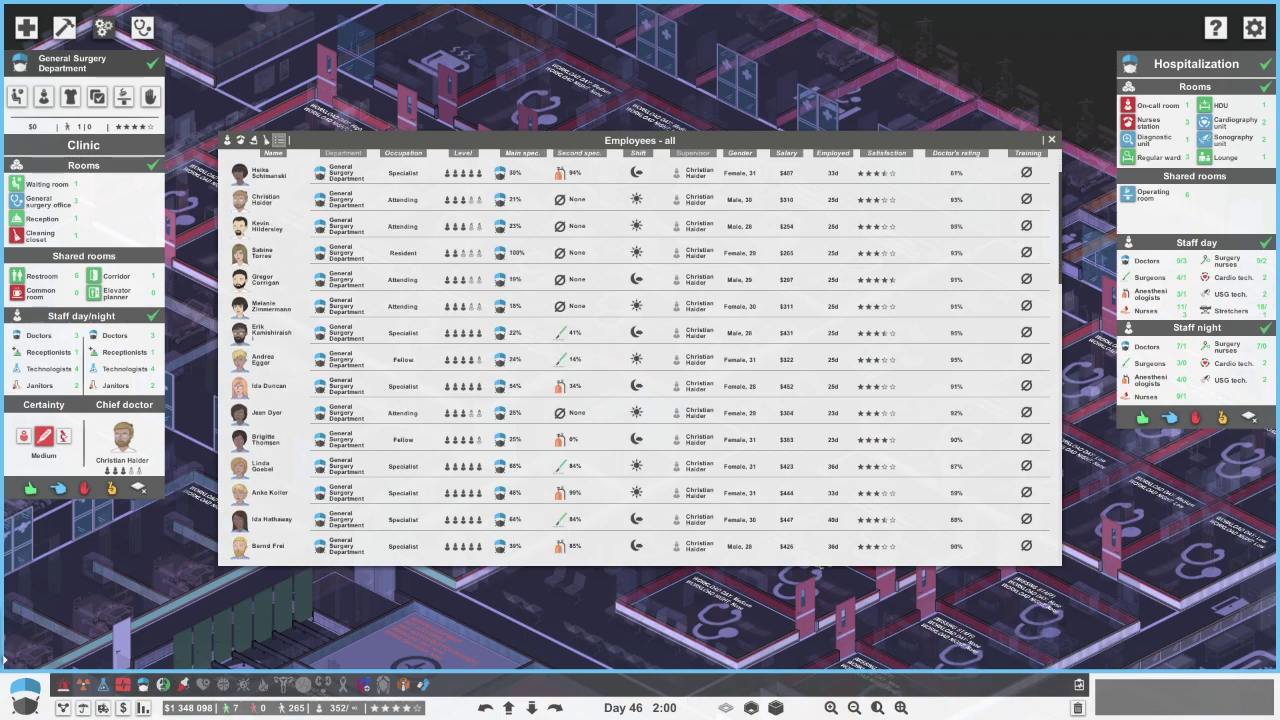
left_click(265, 439)
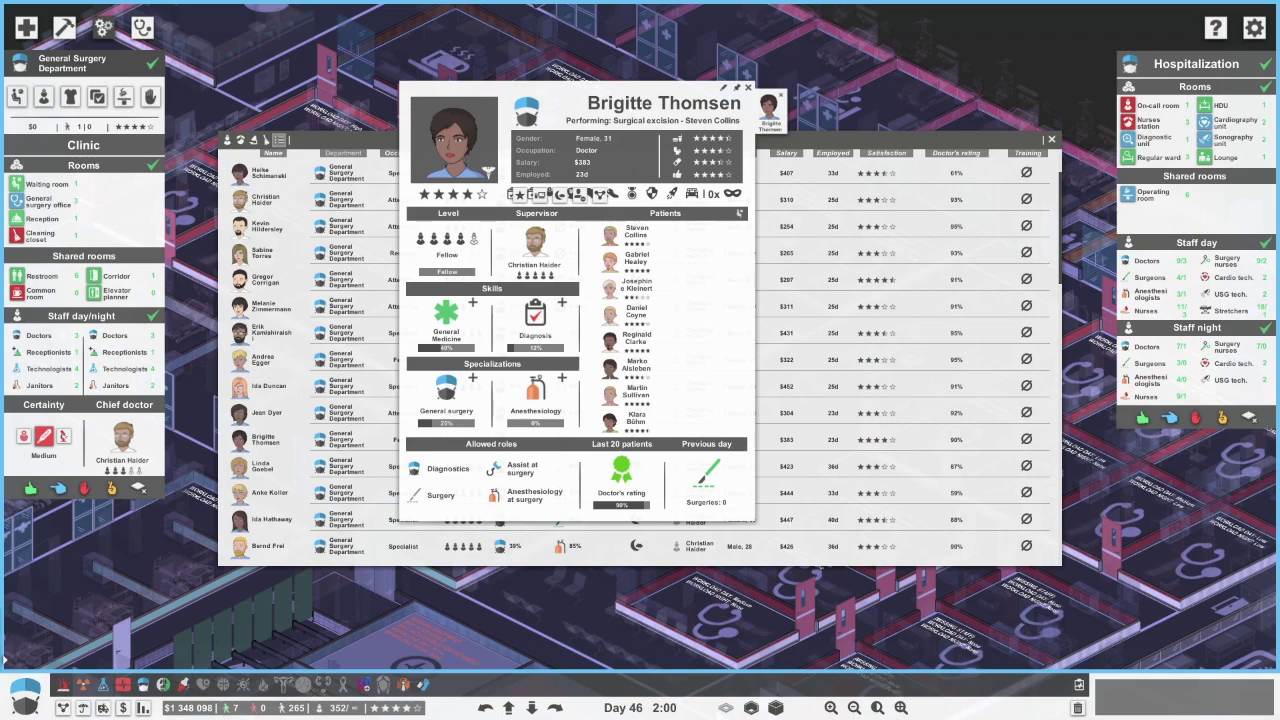
key("Escape")
scroll(640, 350, "up", 3)
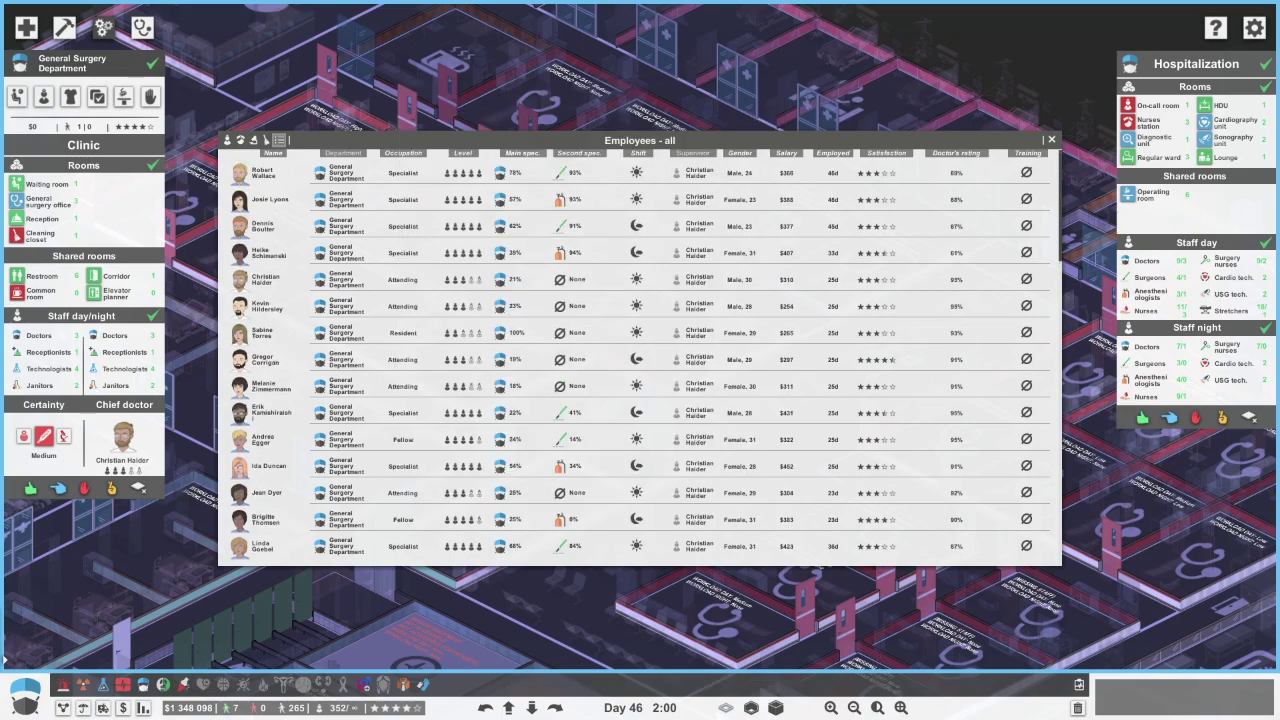
key("Escape")
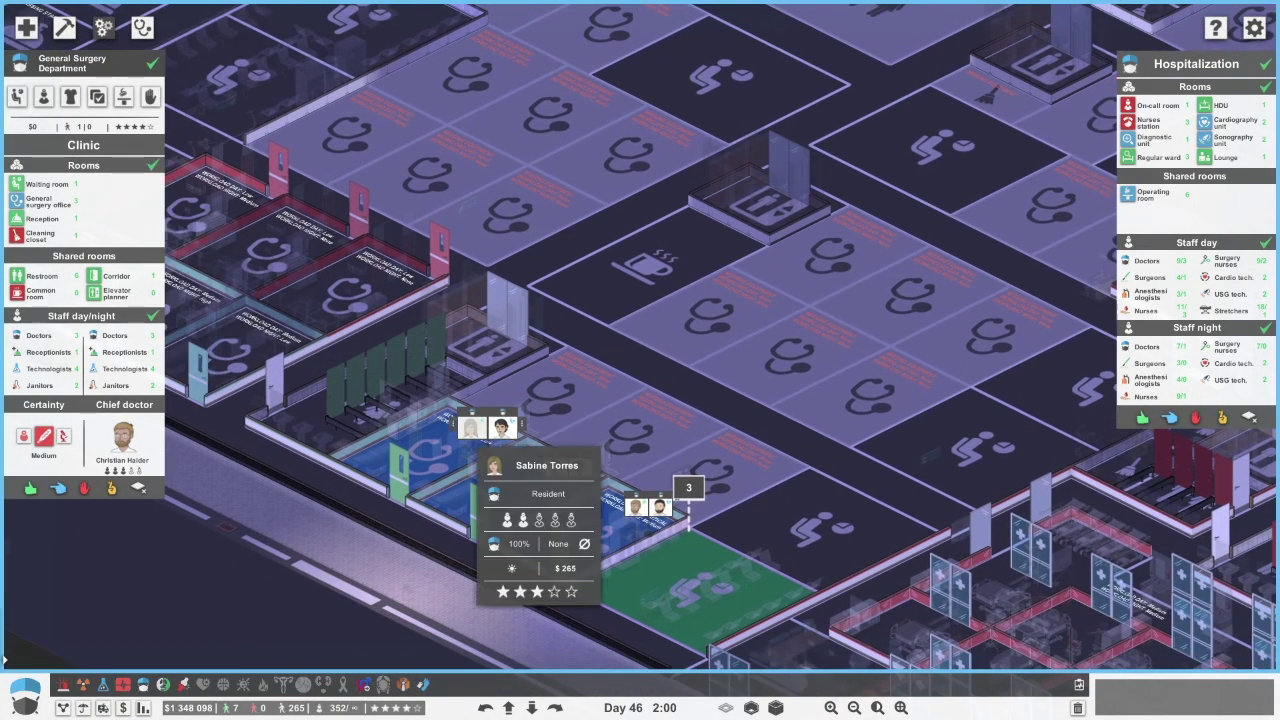
Browse several General Surgery doctors' cards from their portraits on the floor
left_click(478, 421)
left_click(688, 527)
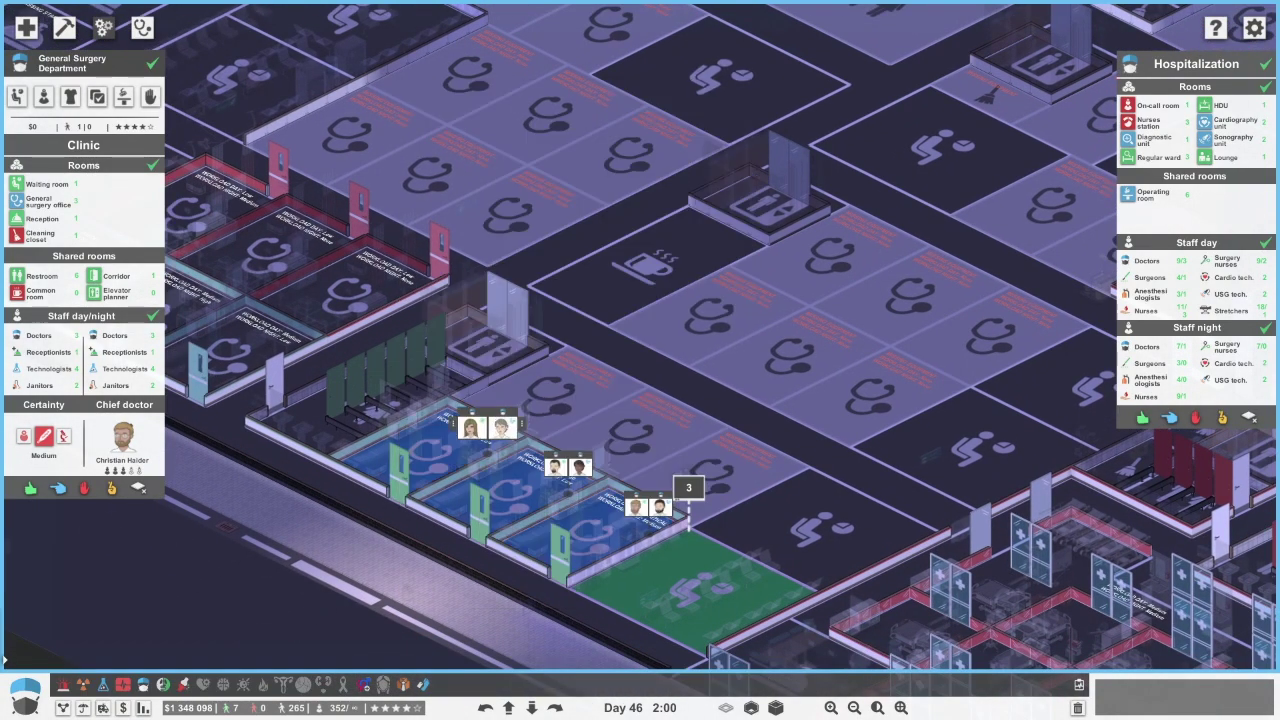
left_click(552, 466)
left_click(688, 527)
left_click(555, 468)
left_click(688, 527)
left_click(488, 423)
left_click(688, 527)
left_click(578, 466)
left_click(688, 527)
Check an attending doctor's card, then open the Orthopaedy department's staff list
left_click(659, 506)
left_click(688, 527)
left_click(183, 684)
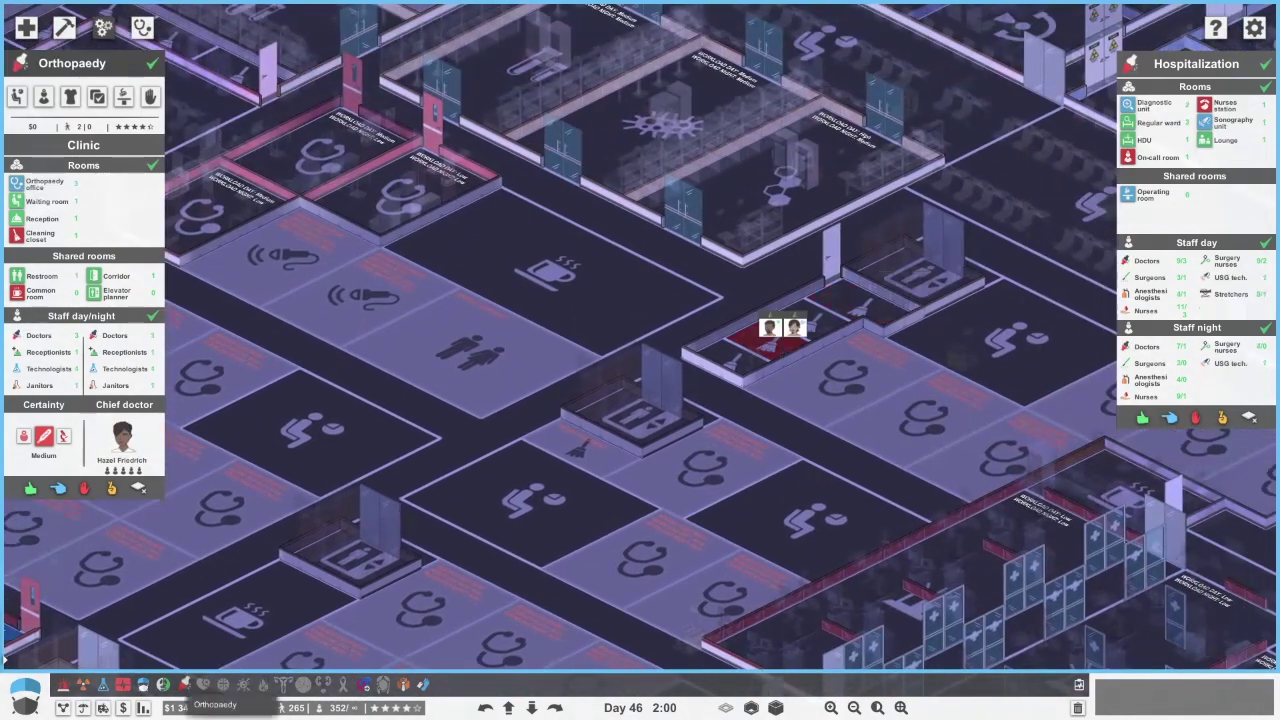
left_click(43, 96)
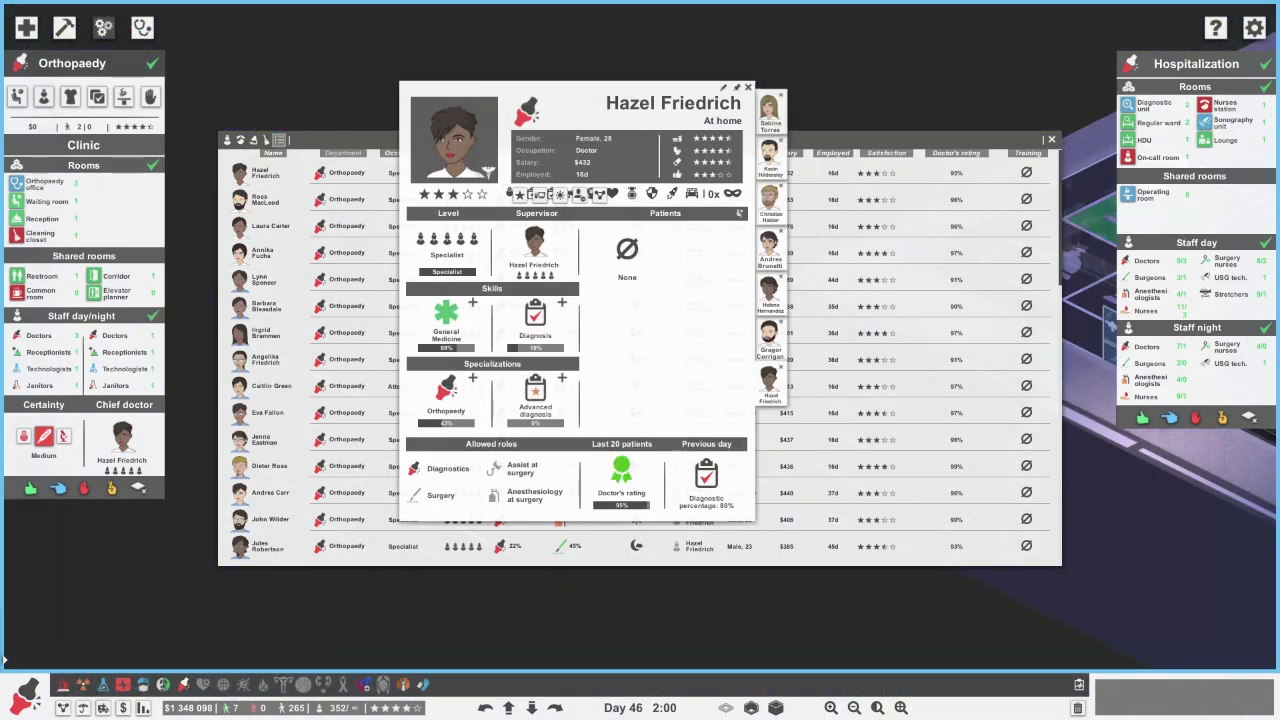
Close the Orthopaedy doctors' cards, reopen and scroll the staff list, then close it
left_click(780, 97)
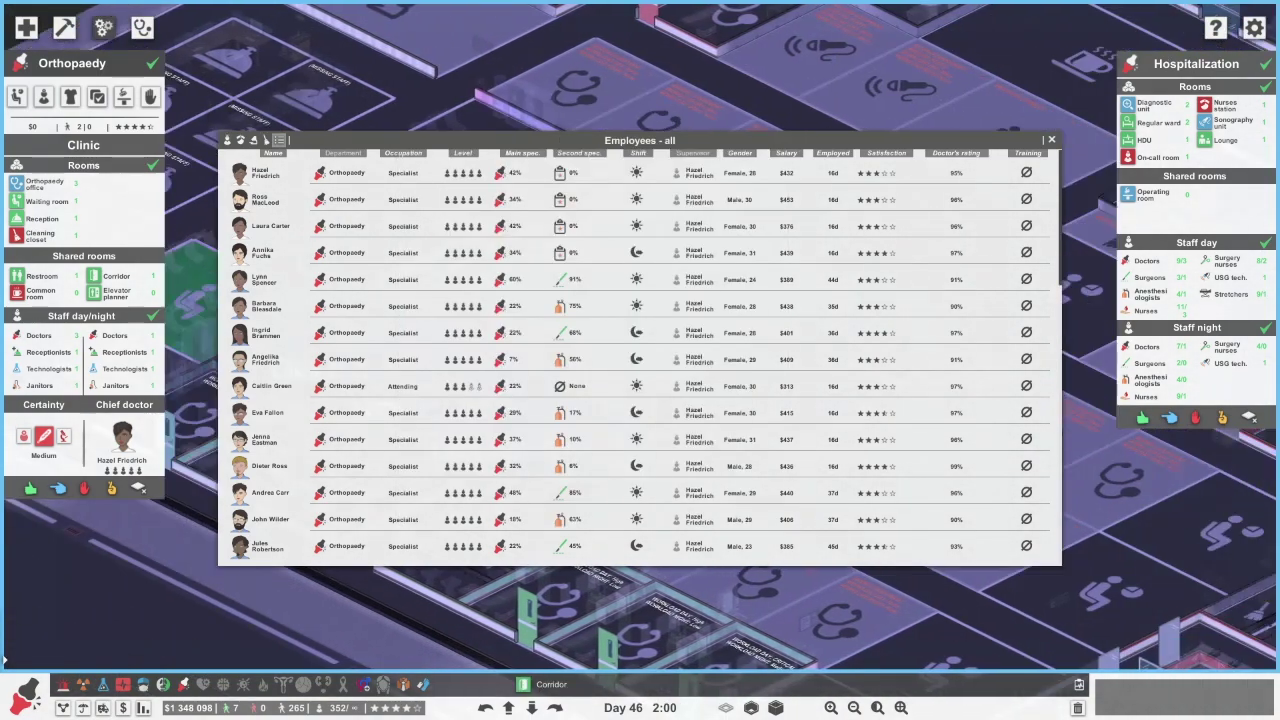
key("Escape")
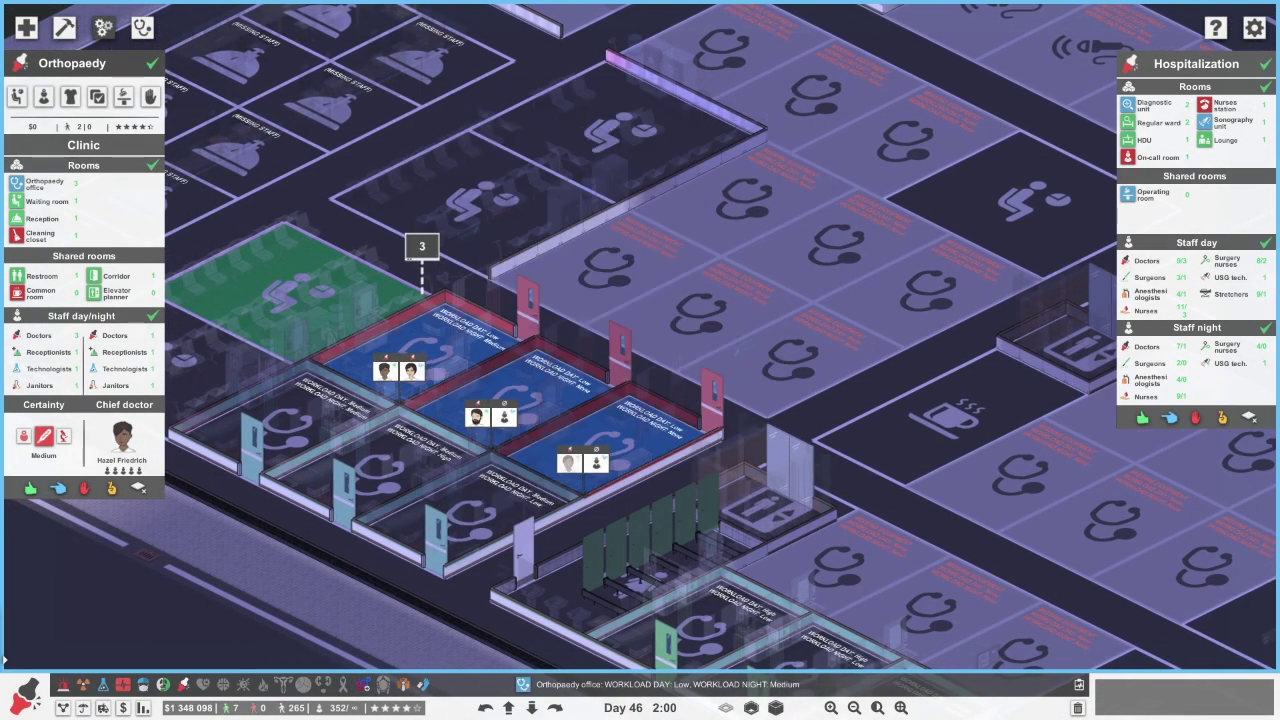
left_click(782, 96)
left_click(782, 96)
left_click(782, 96)
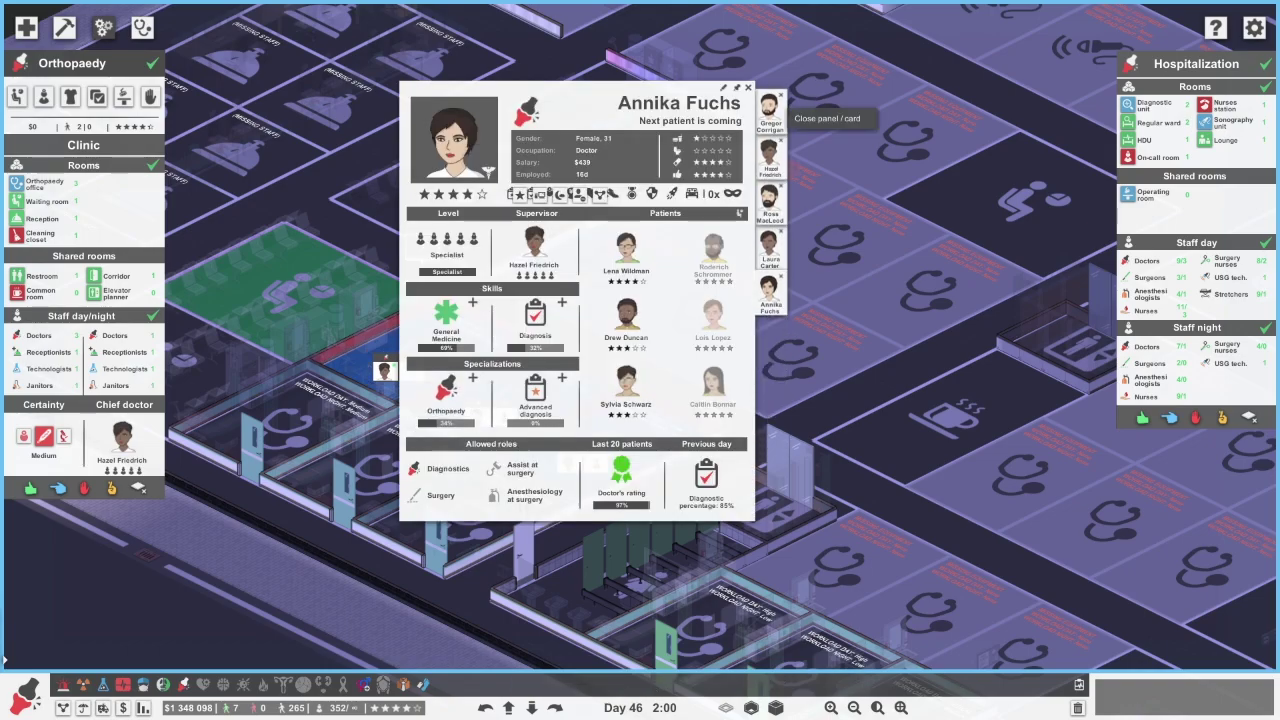
left_click(781, 95)
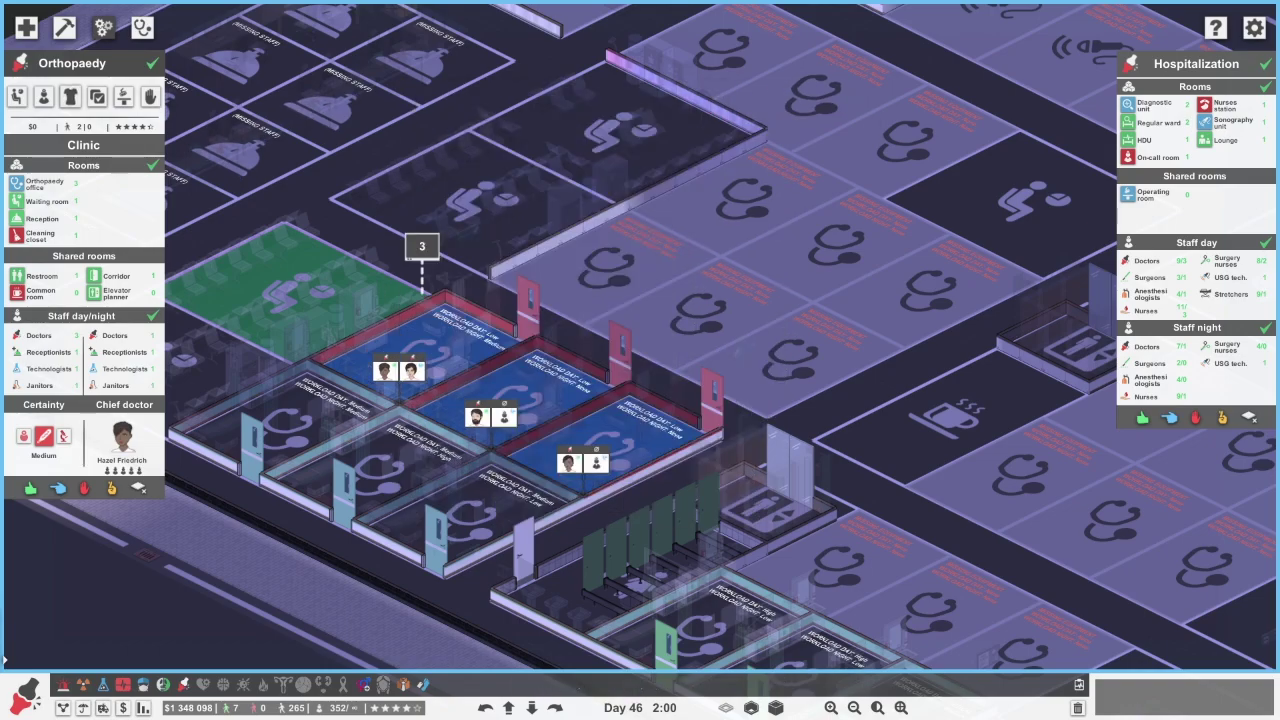
left_click(43, 96)
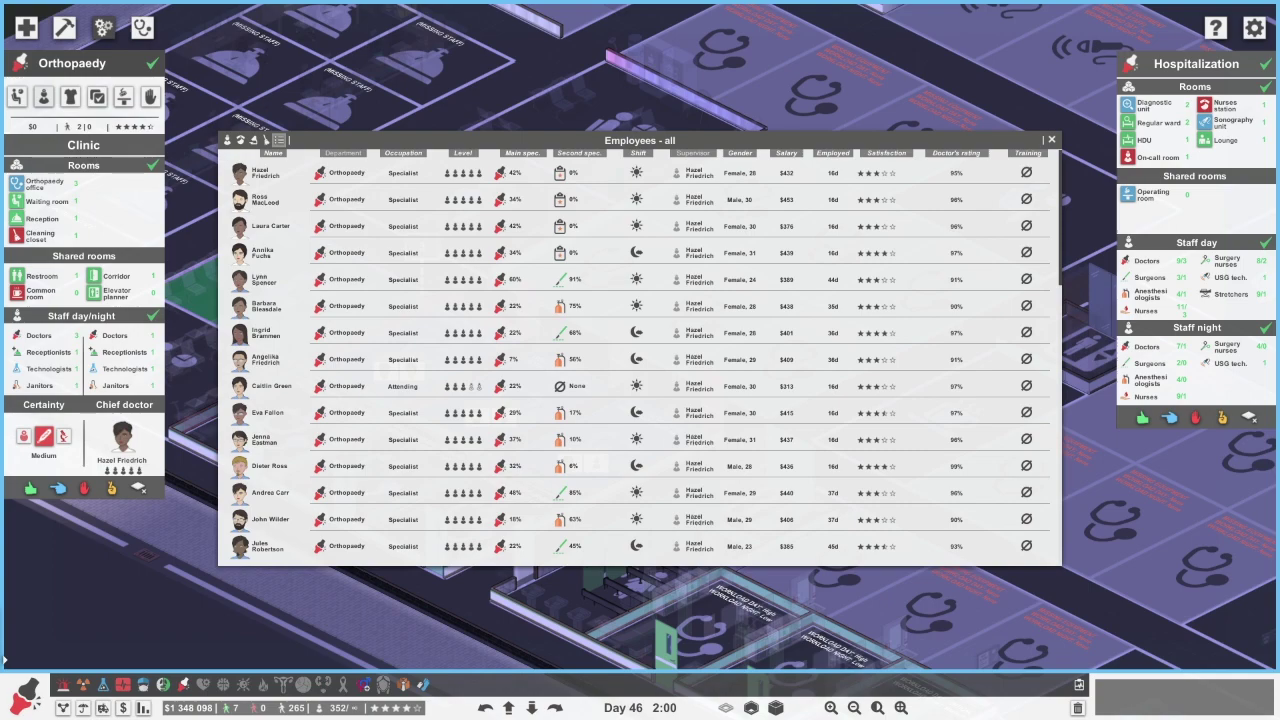
scroll(265, 140, "down", 2)
scroll(265, 140, "down", 2)
scroll(265, 140, "down", 2)
scroll(265, 140, "down", 3)
scroll(265, 140, "down", 3)
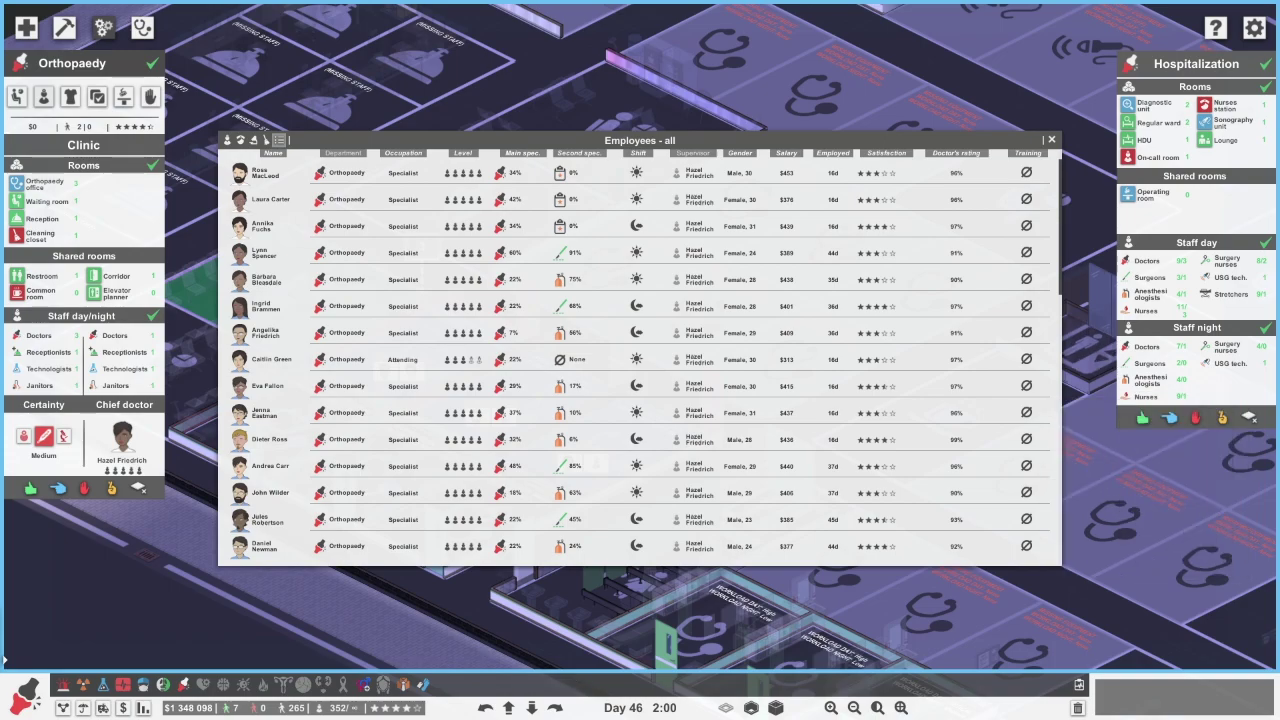
key("Escape")
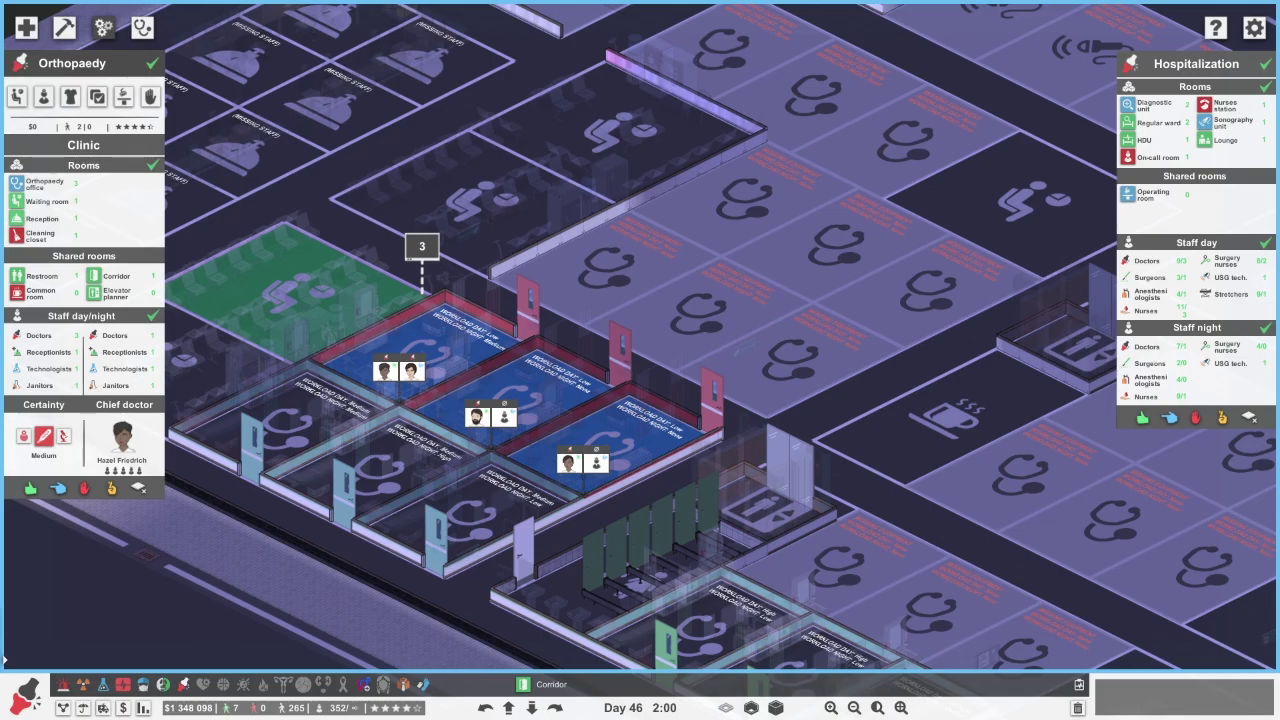
key("s")
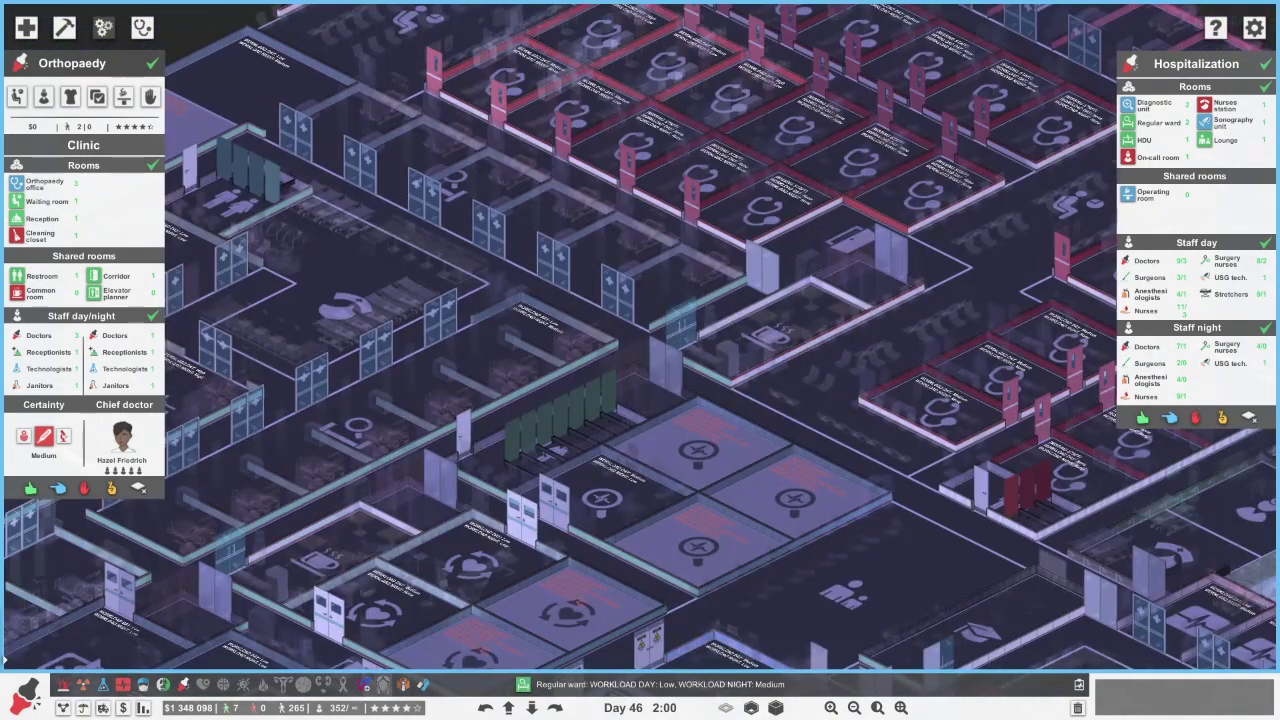
scroll(640, 360, "up", 5)
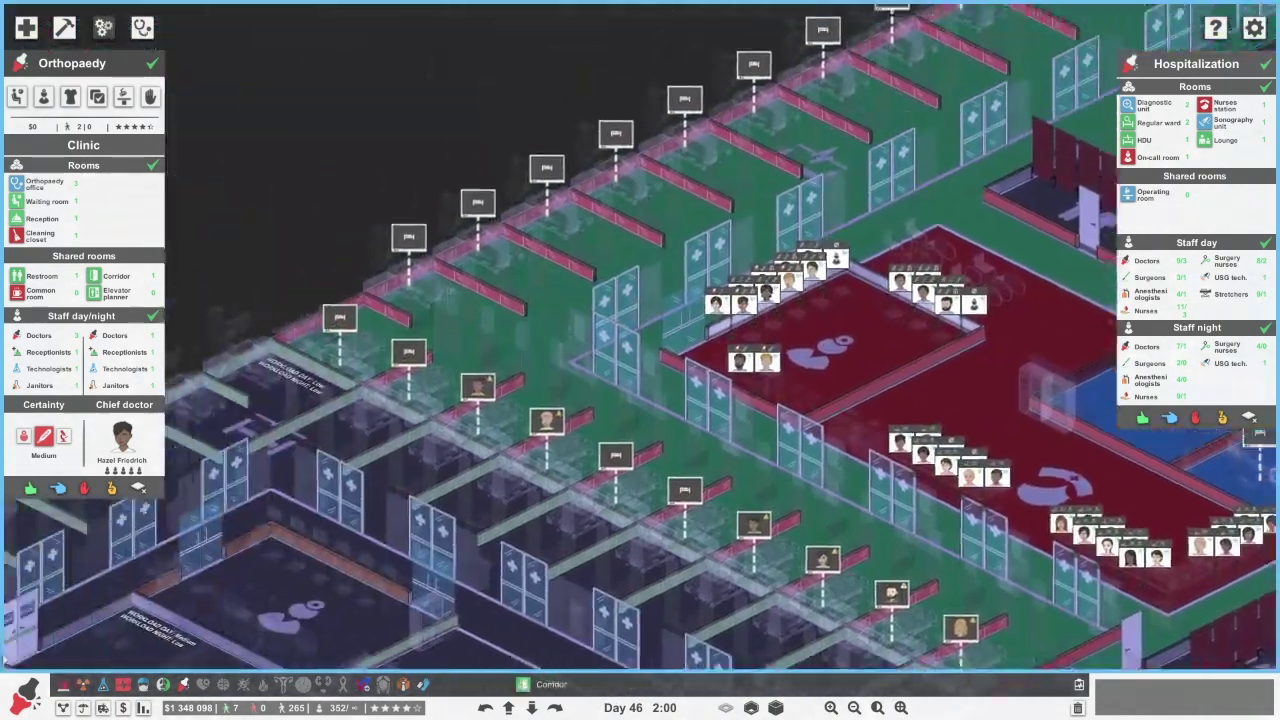
scroll(640, 360, "up", 3)
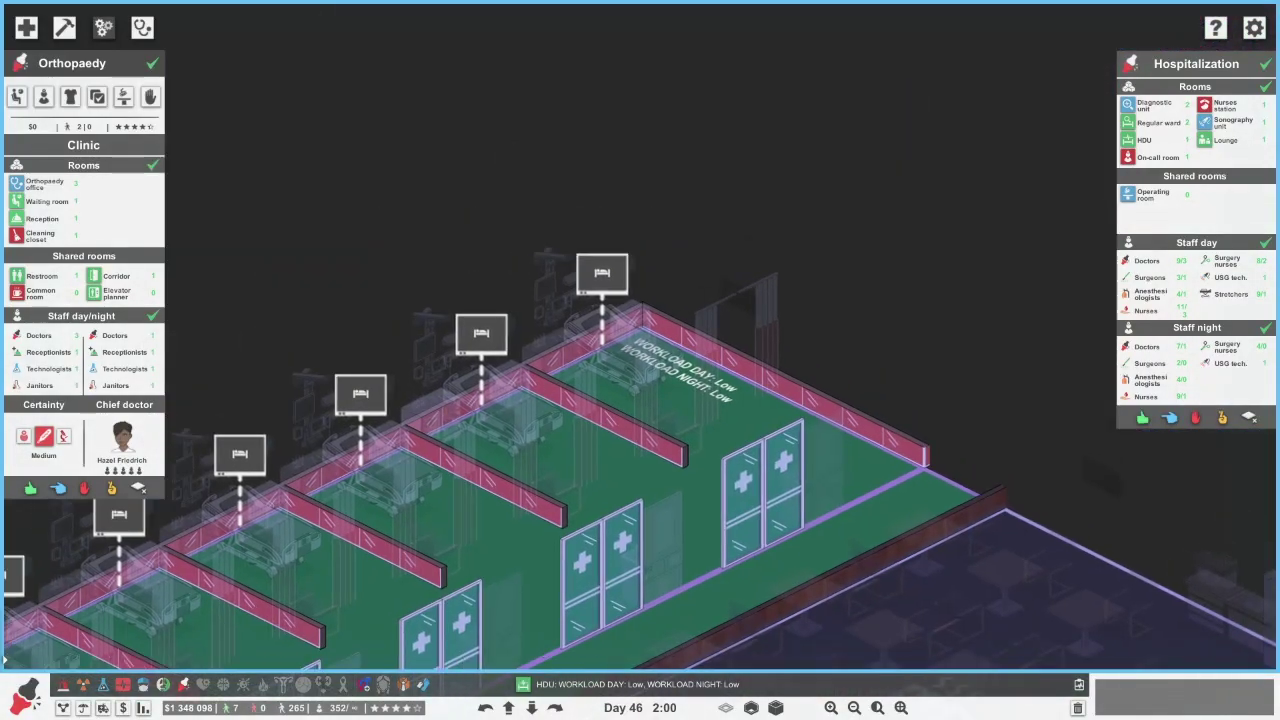
key("s")
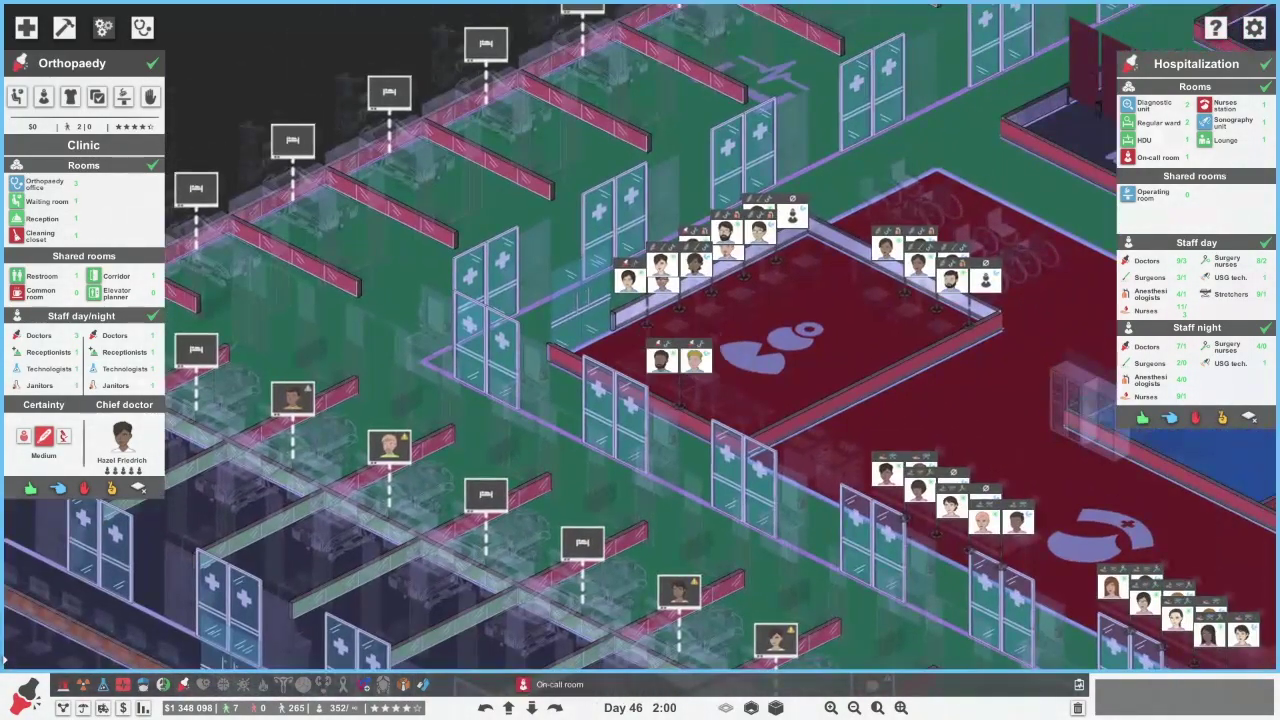
left_click(665, 283)
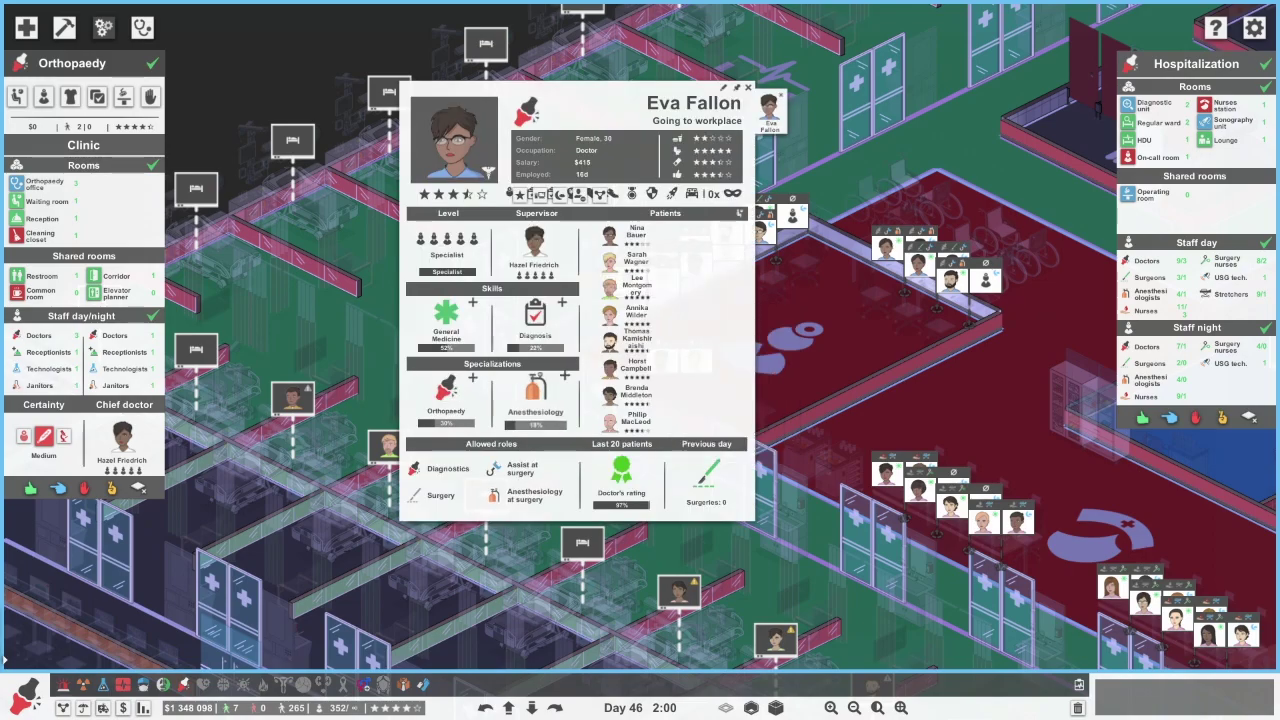
key("Escape")
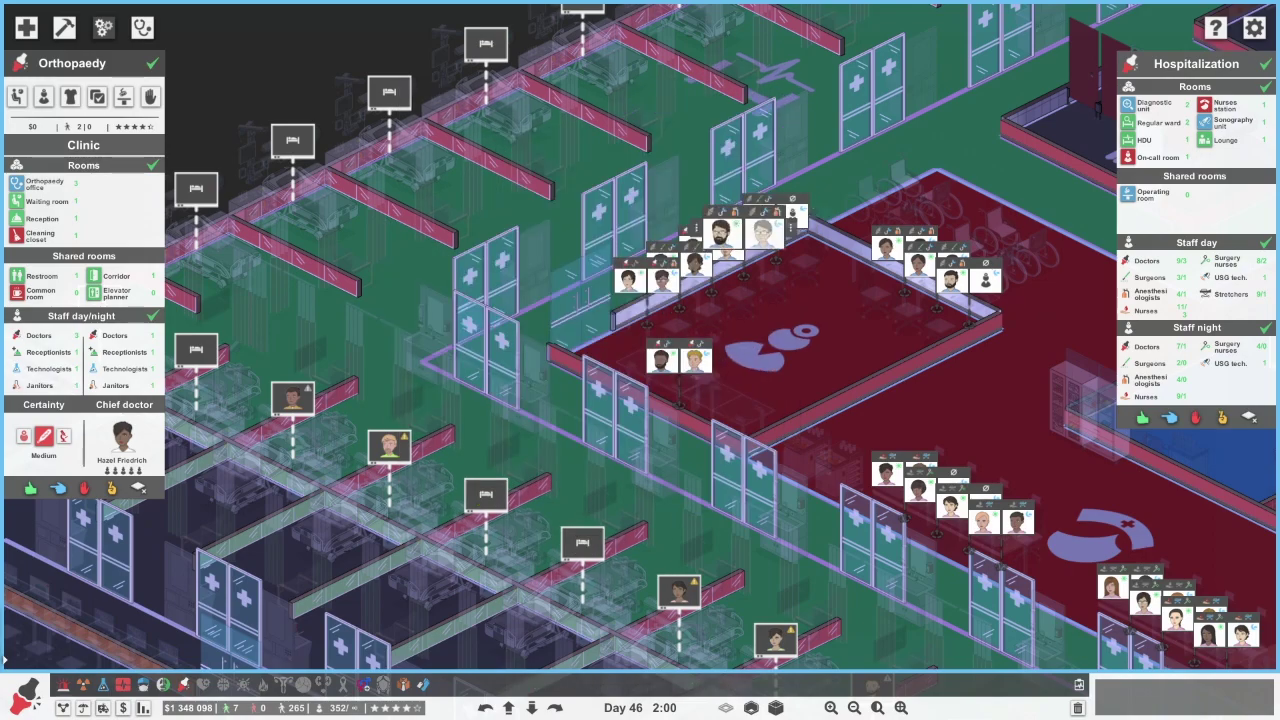
left_click(763, 233)
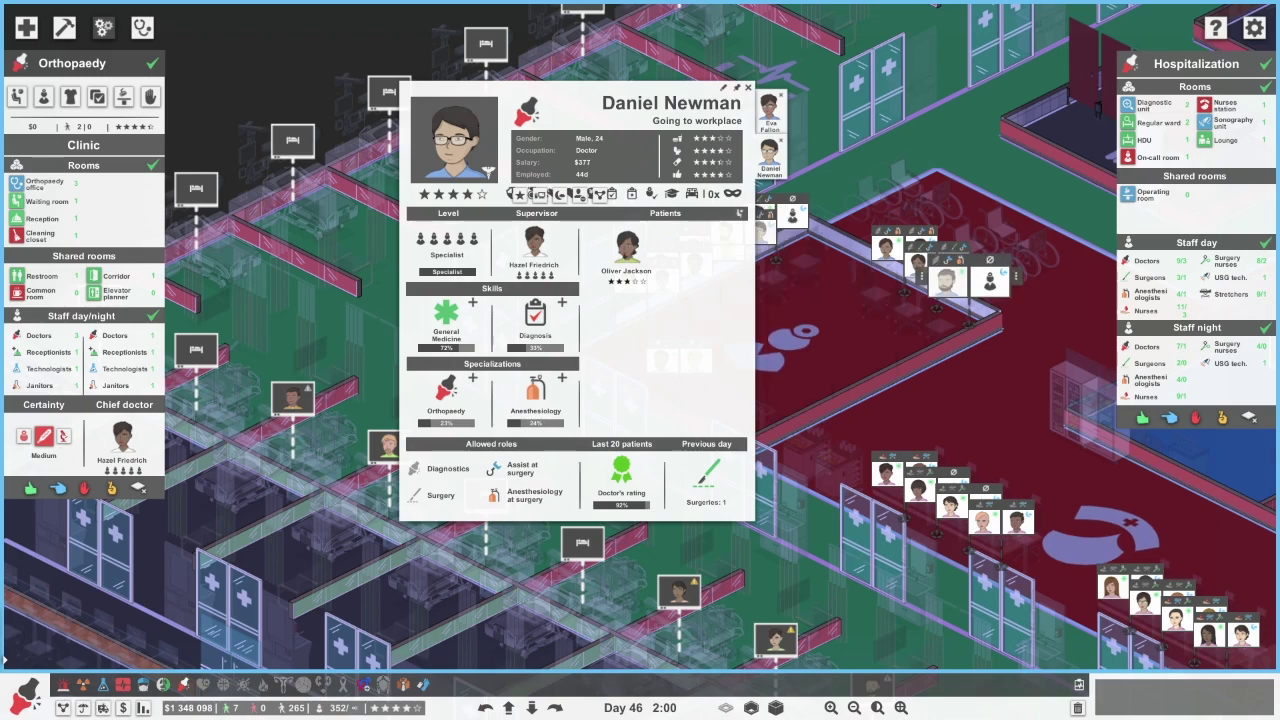
left_click(946, 280)
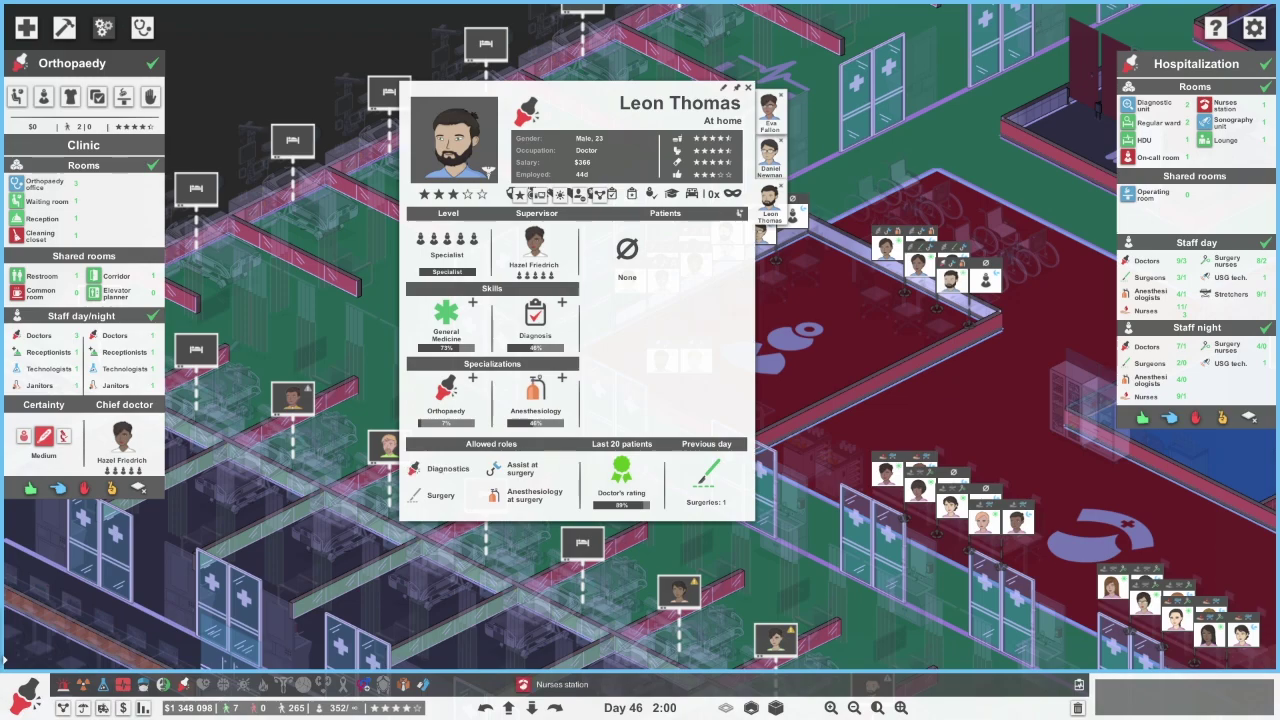
key("Escape")
left_click(985, 280)
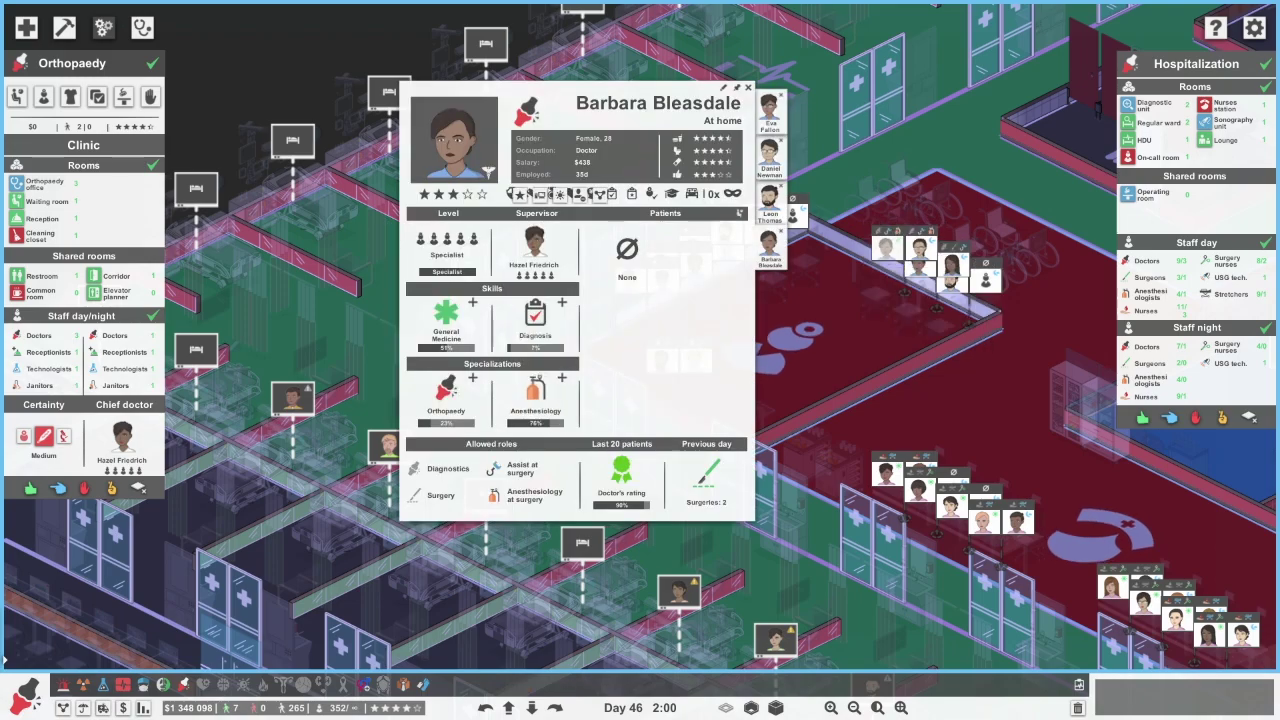
key("Escape")
left_click(922, 252)
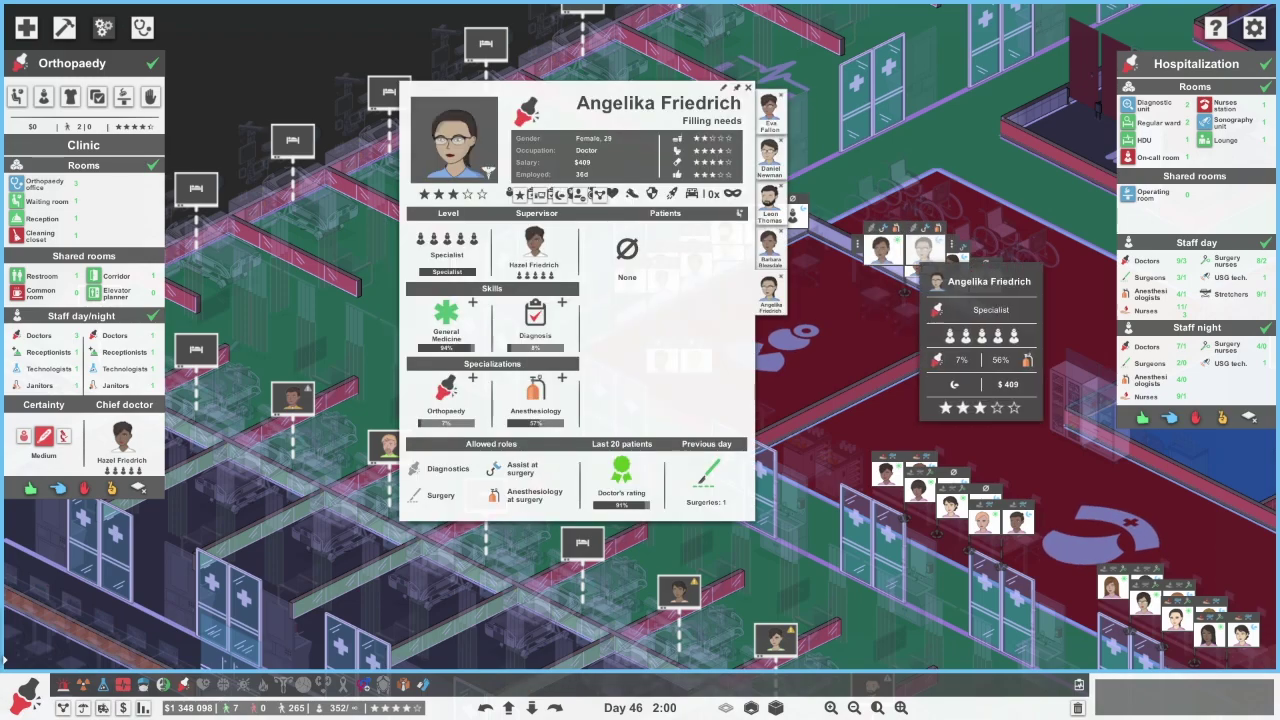
key("Escape")
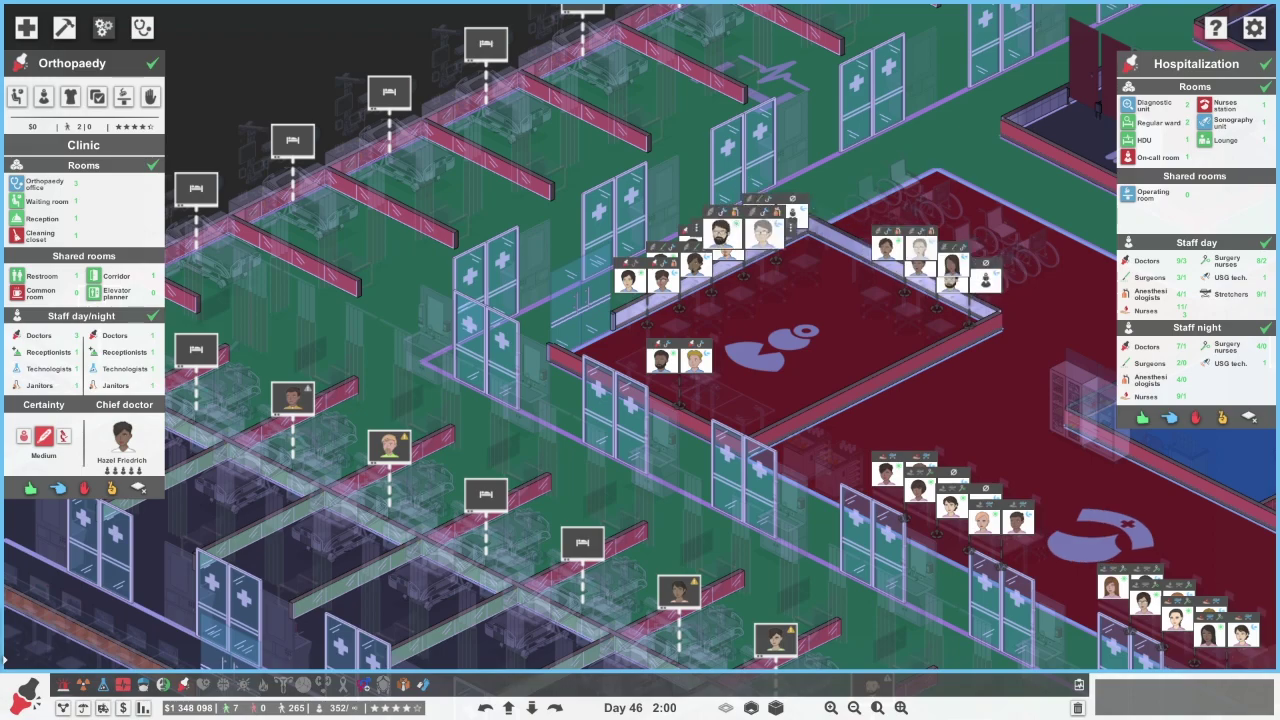
left_click(720, 232)
key("Escape")
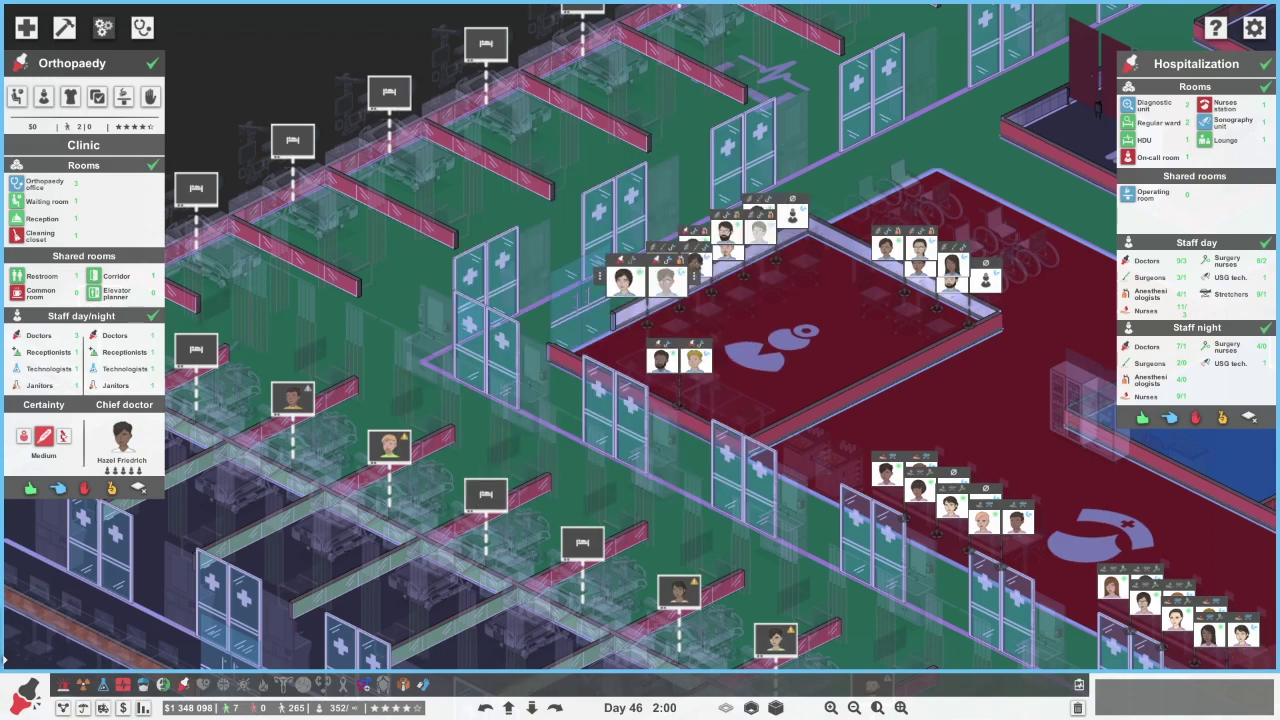
left_click(623, 280)
key("Escape")
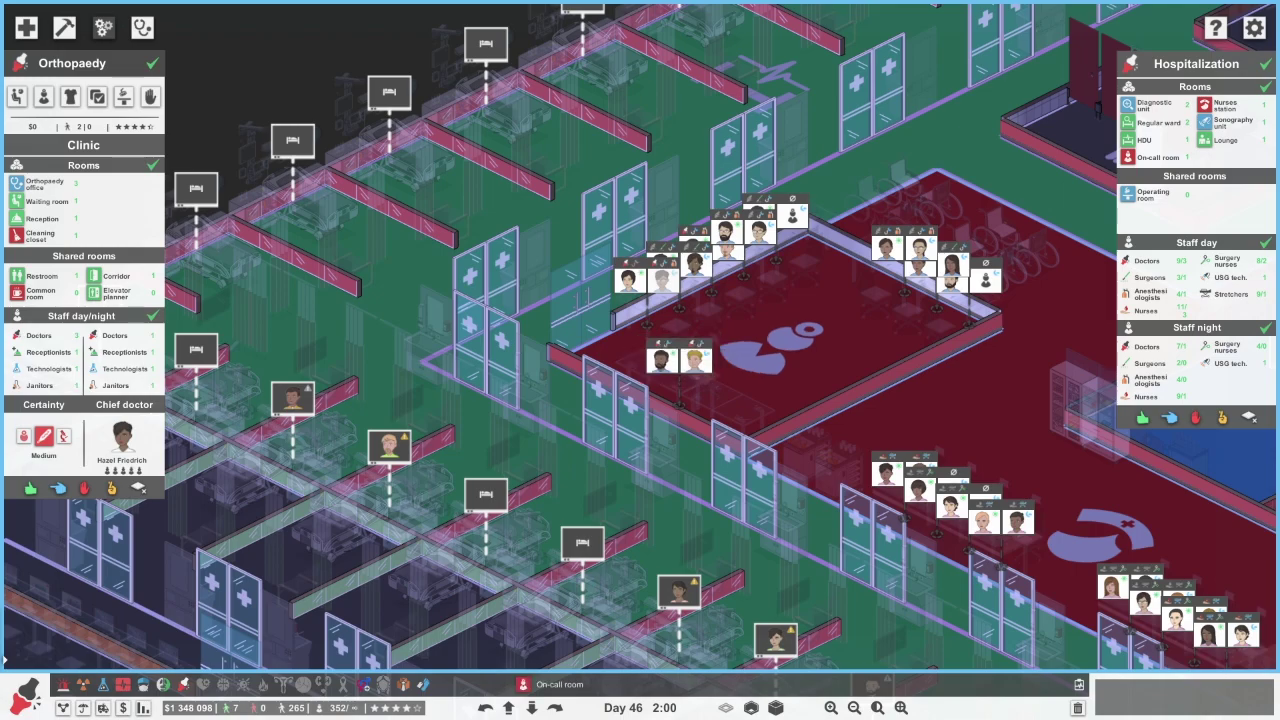
left_click(730, 250)
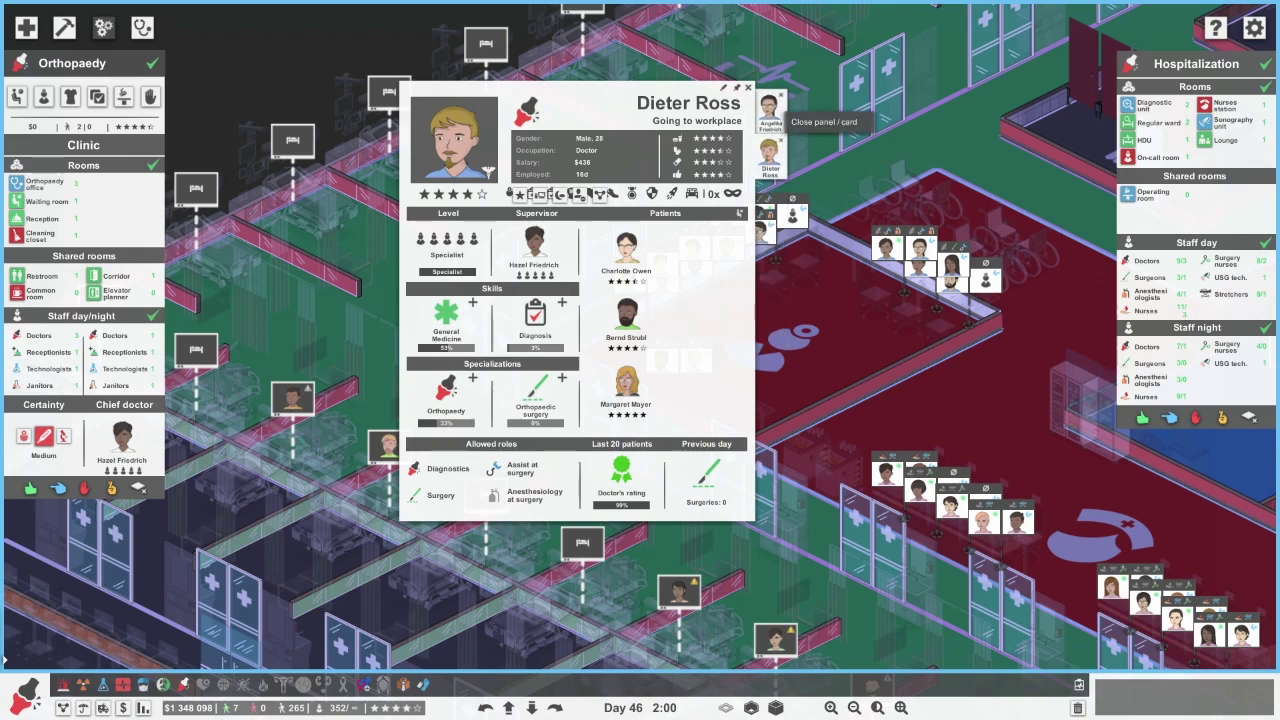
key("Escape")
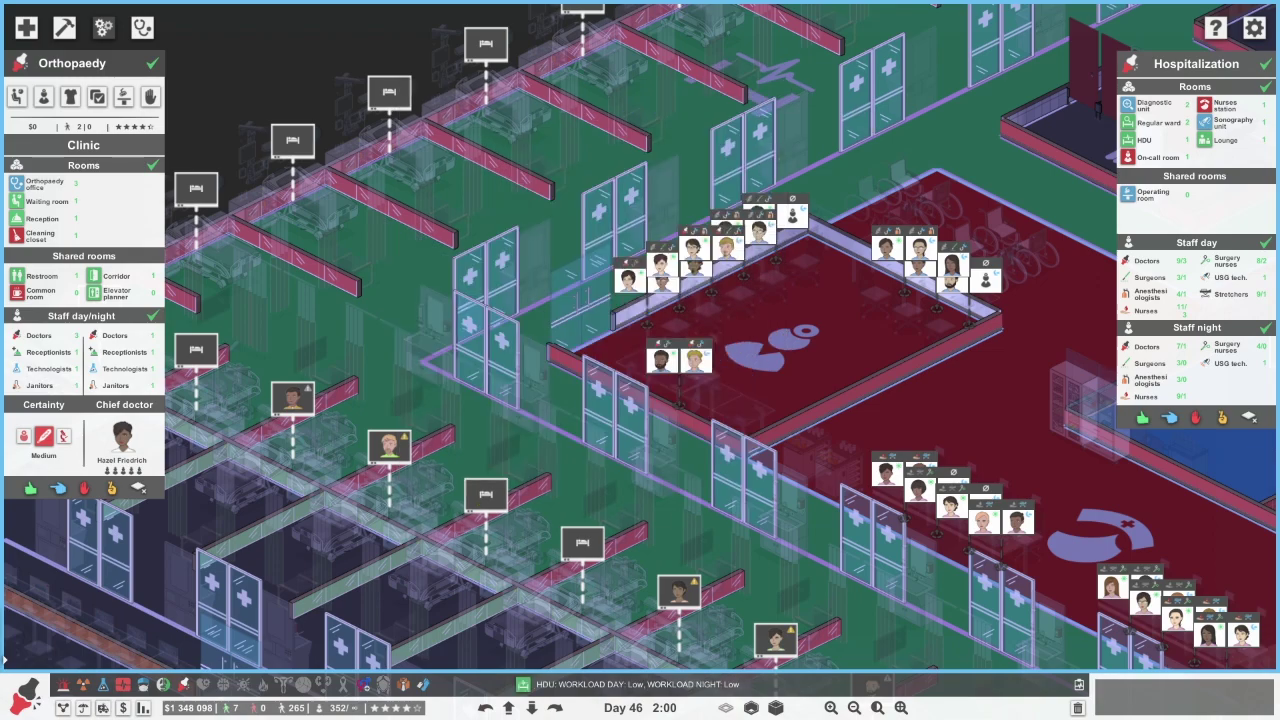
key("s")
key("d")
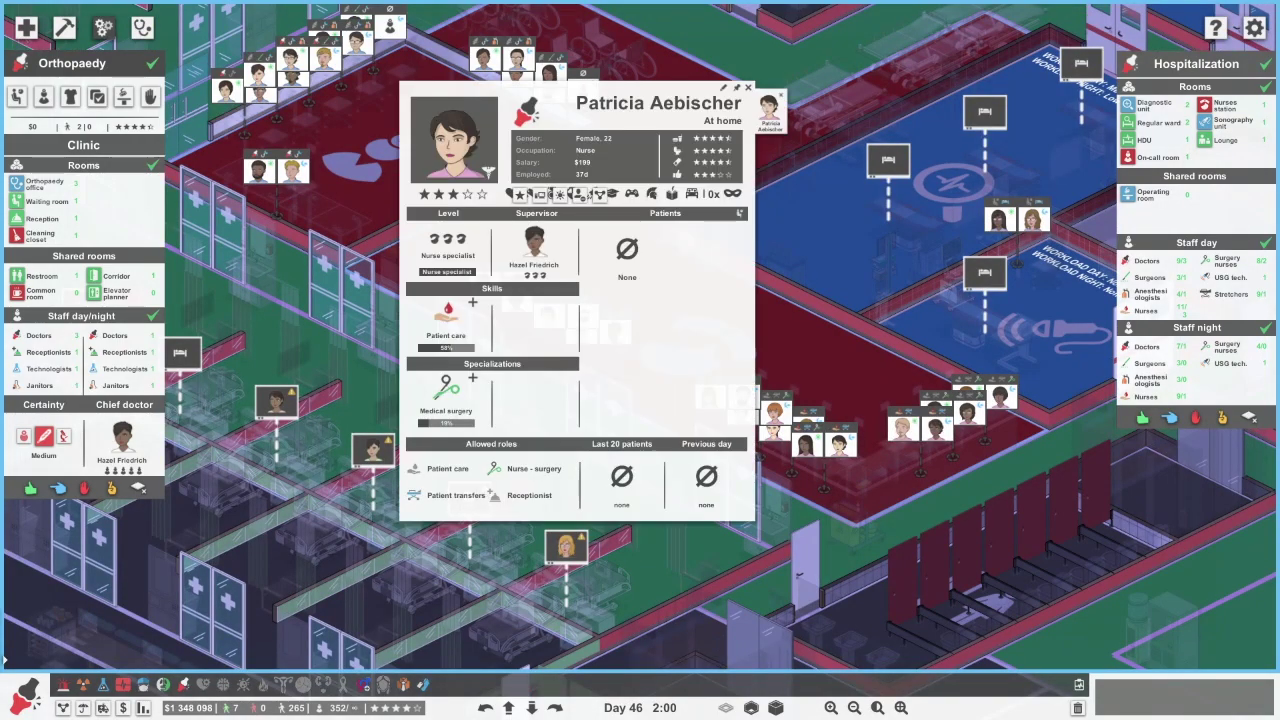
key("Escape")
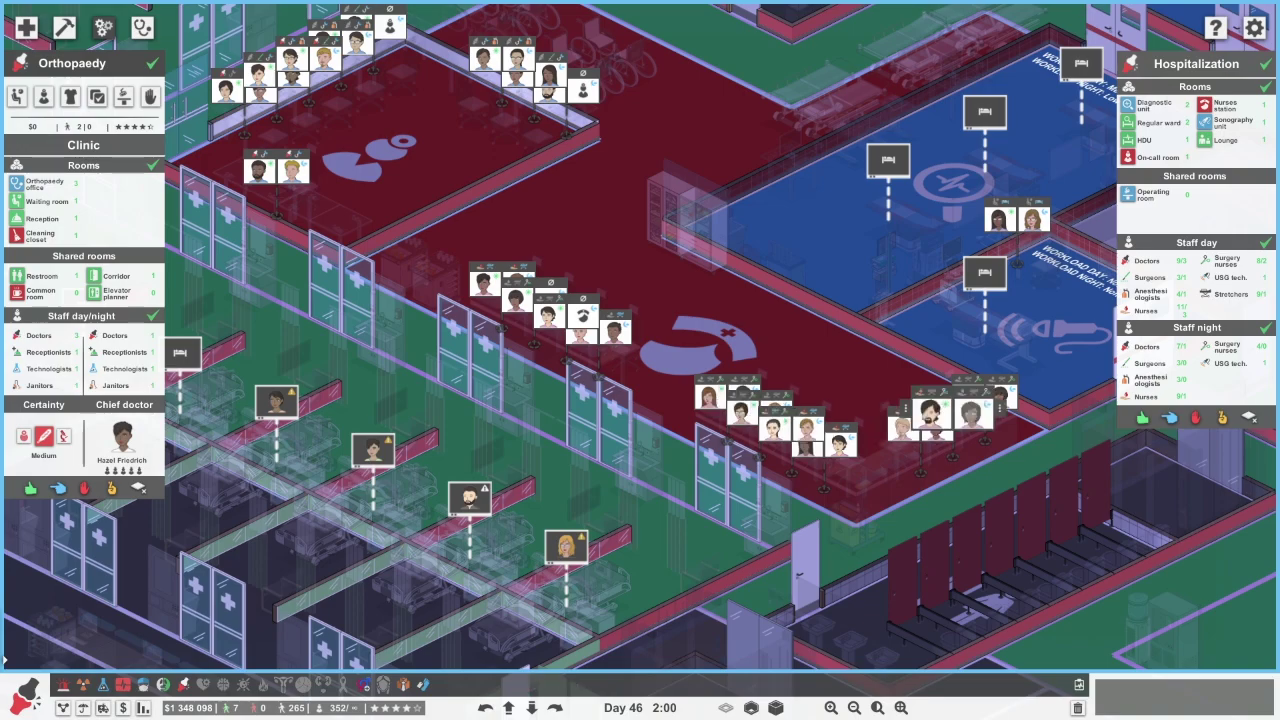
left_click(43, 96)
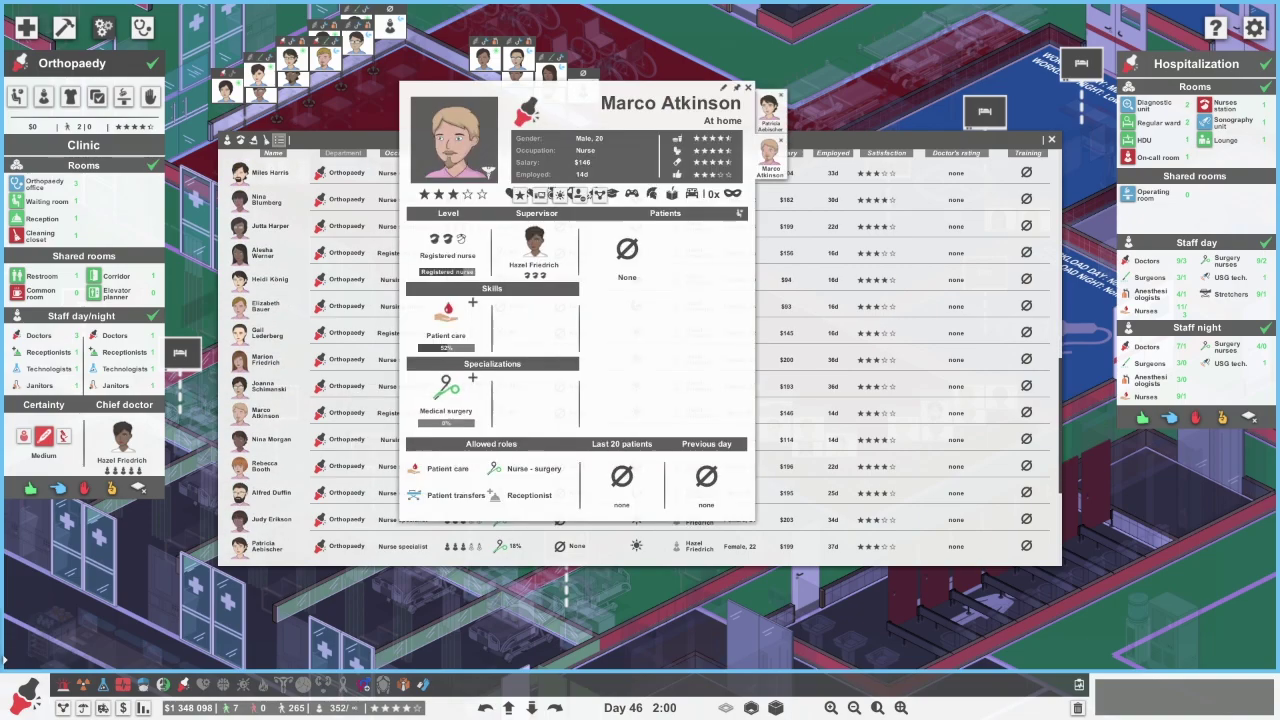
key("Escape")
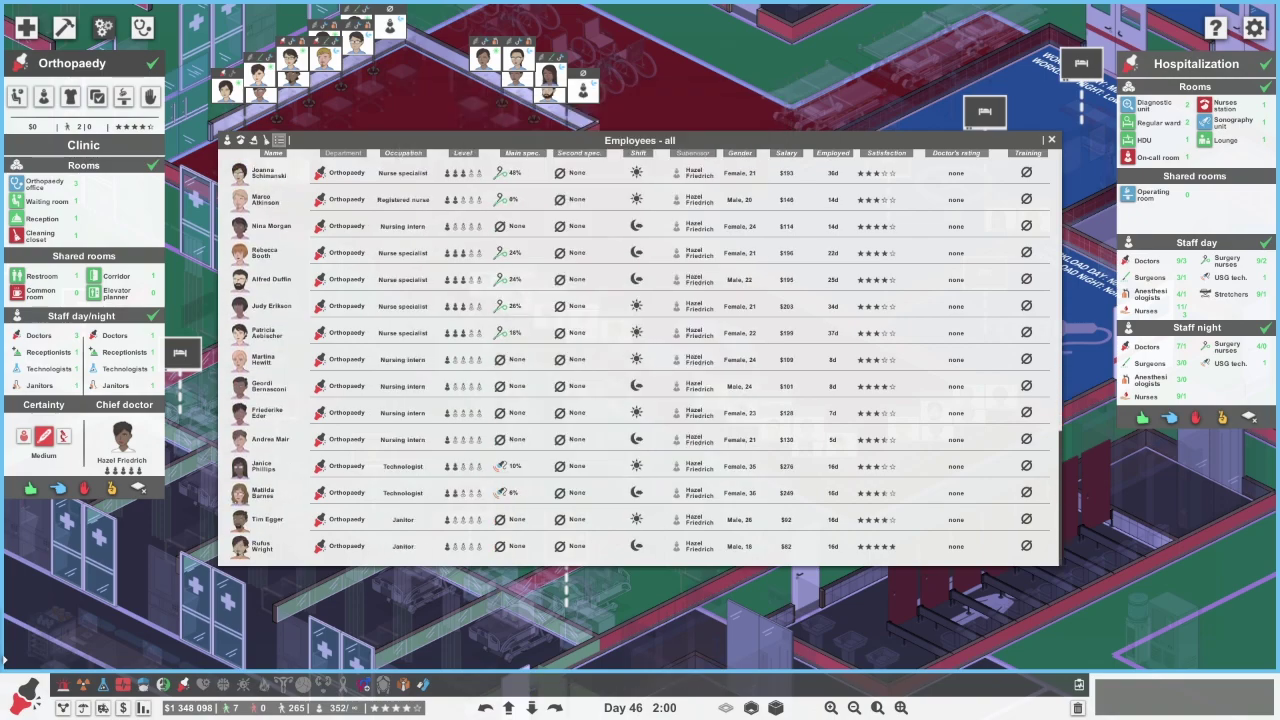
key("Escape")
Glance at the Emergency department overview, then pan across the lower rooms
left_click(64, 686)
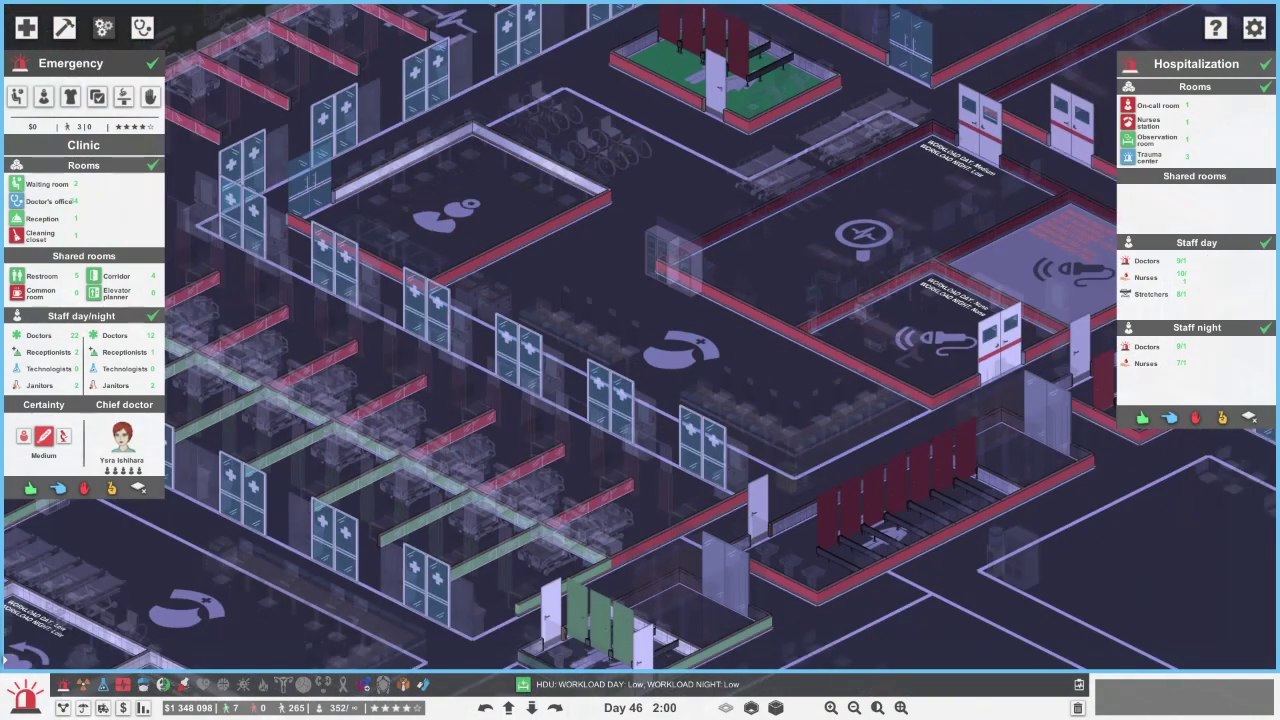
key("Escape")
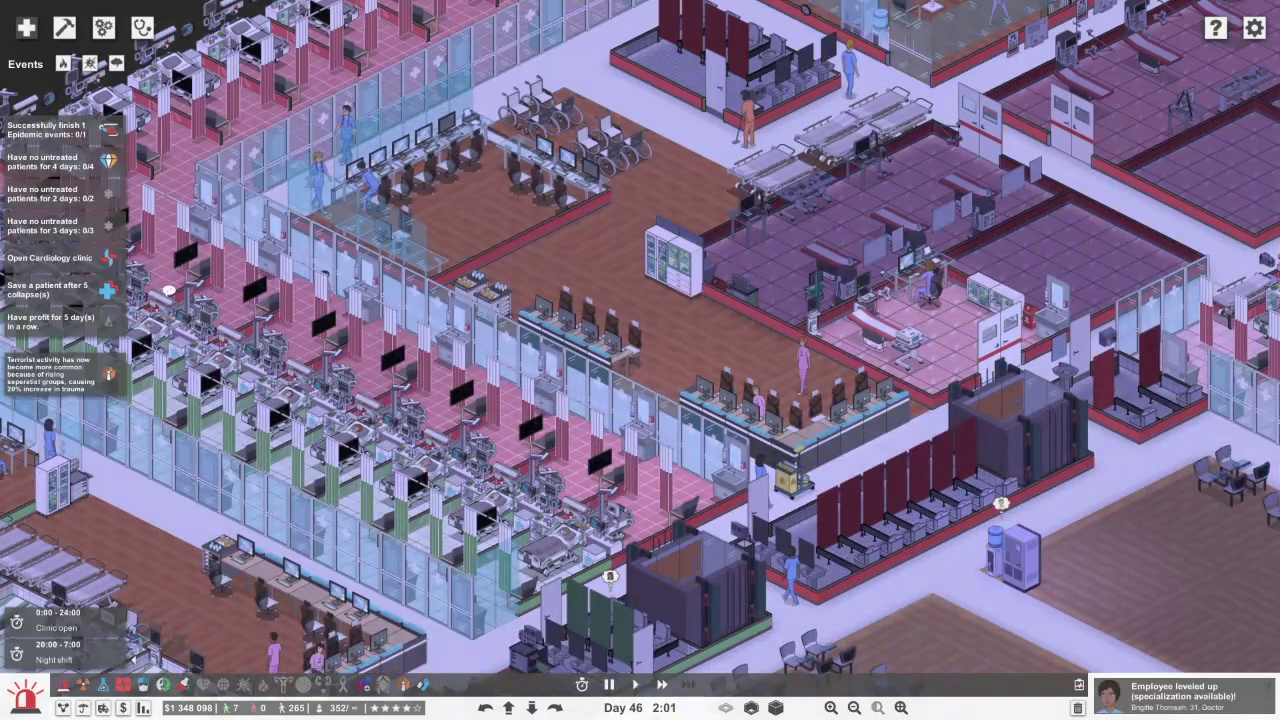
scroll(640, 360, "up", 3)
key("s")
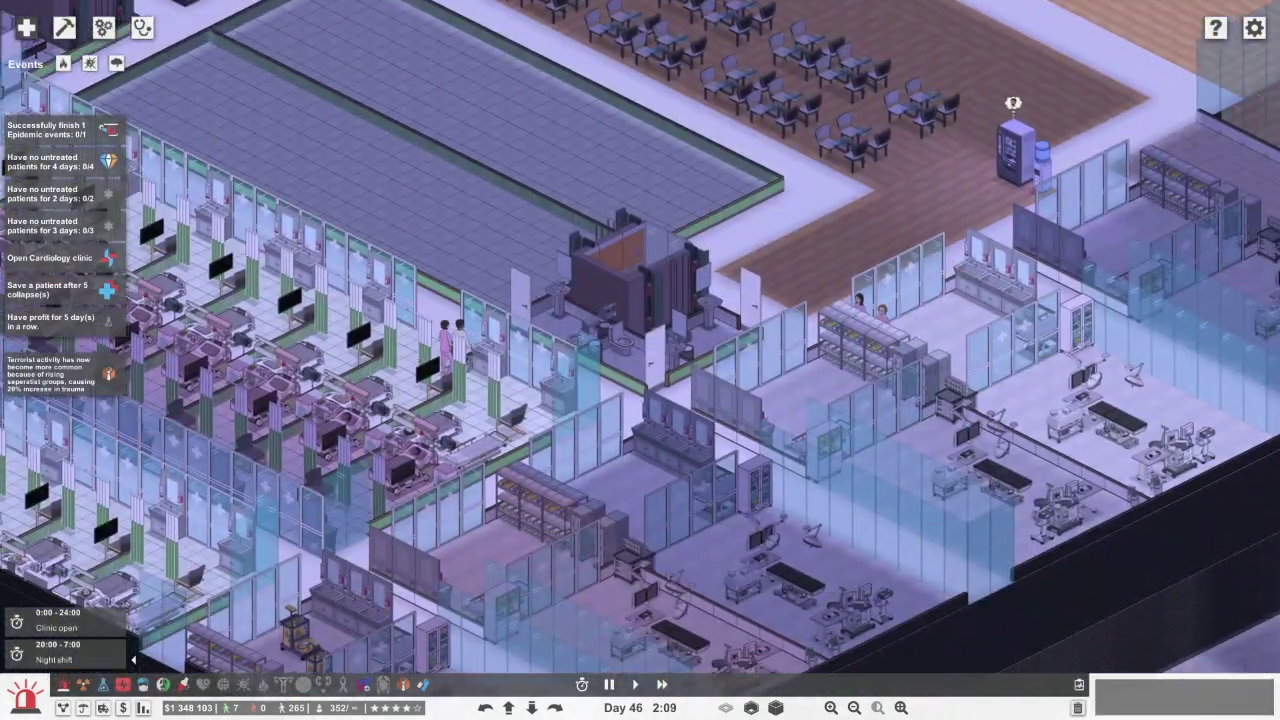
key("a")
key("s")
key("d")
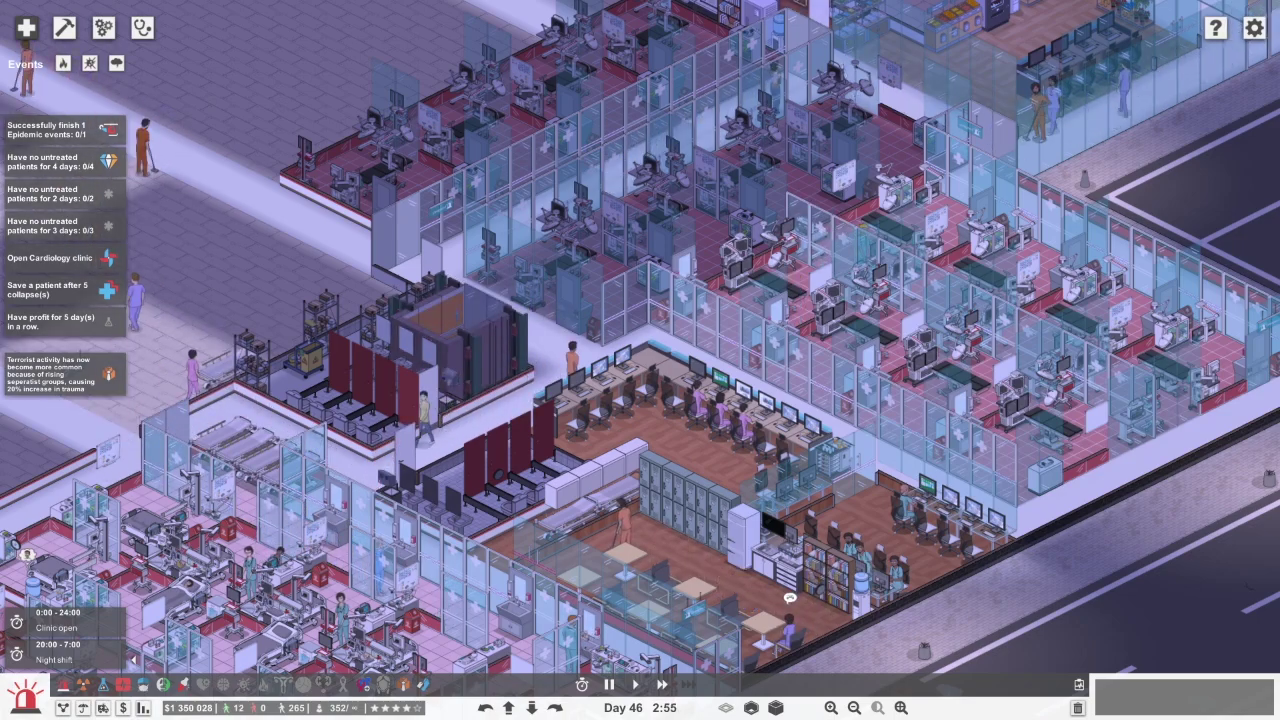
Pan across the upper floor's wings, then drop the view to the ground floor
key("a")
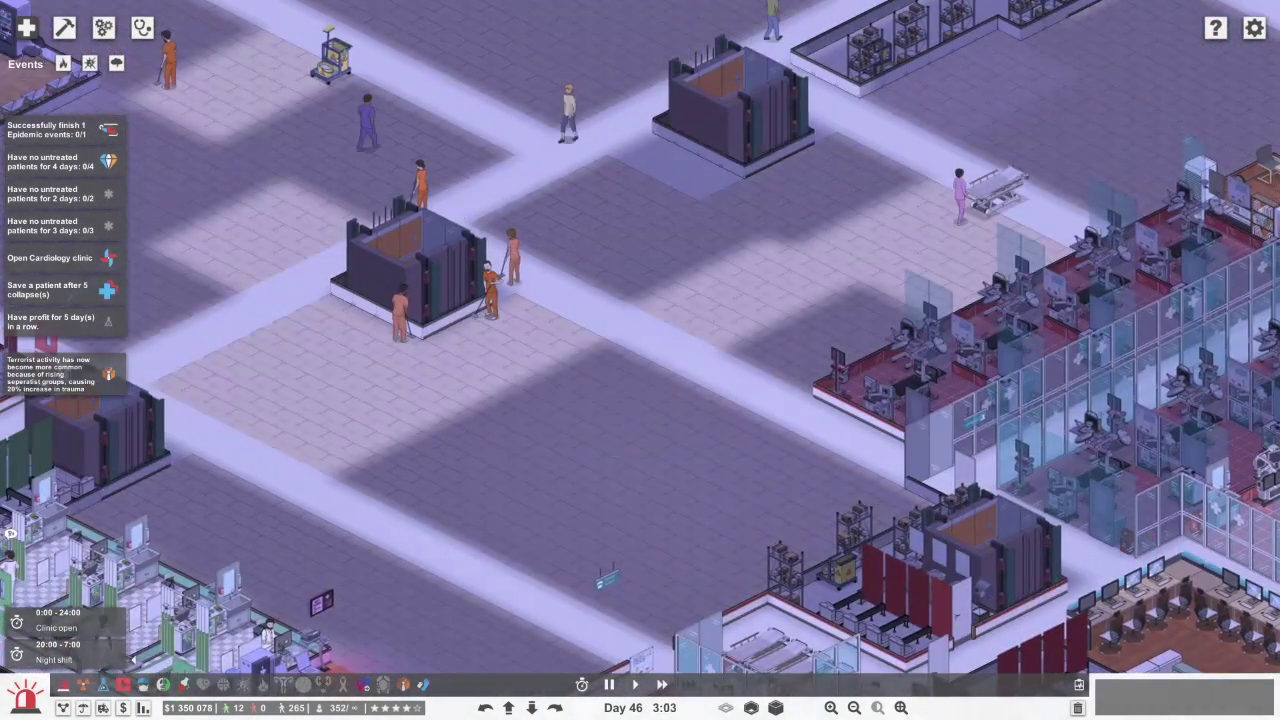
scroll(640, 360, "down", 3)
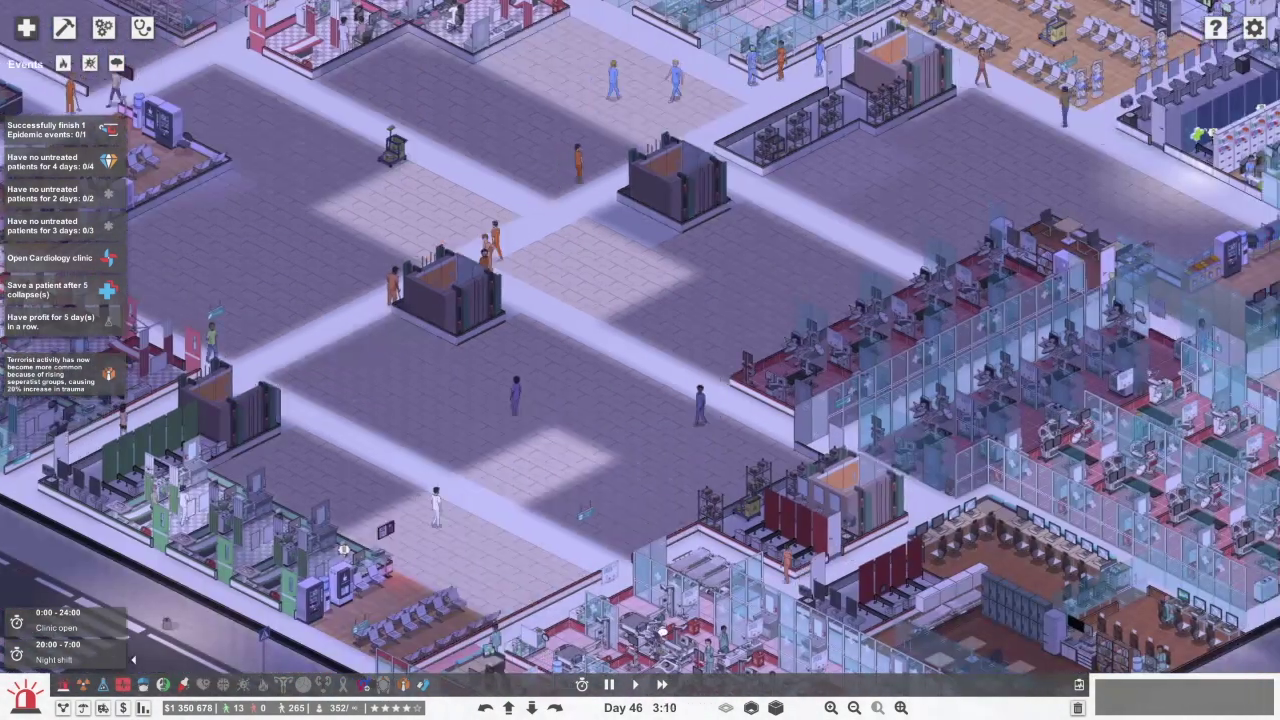
key("d")
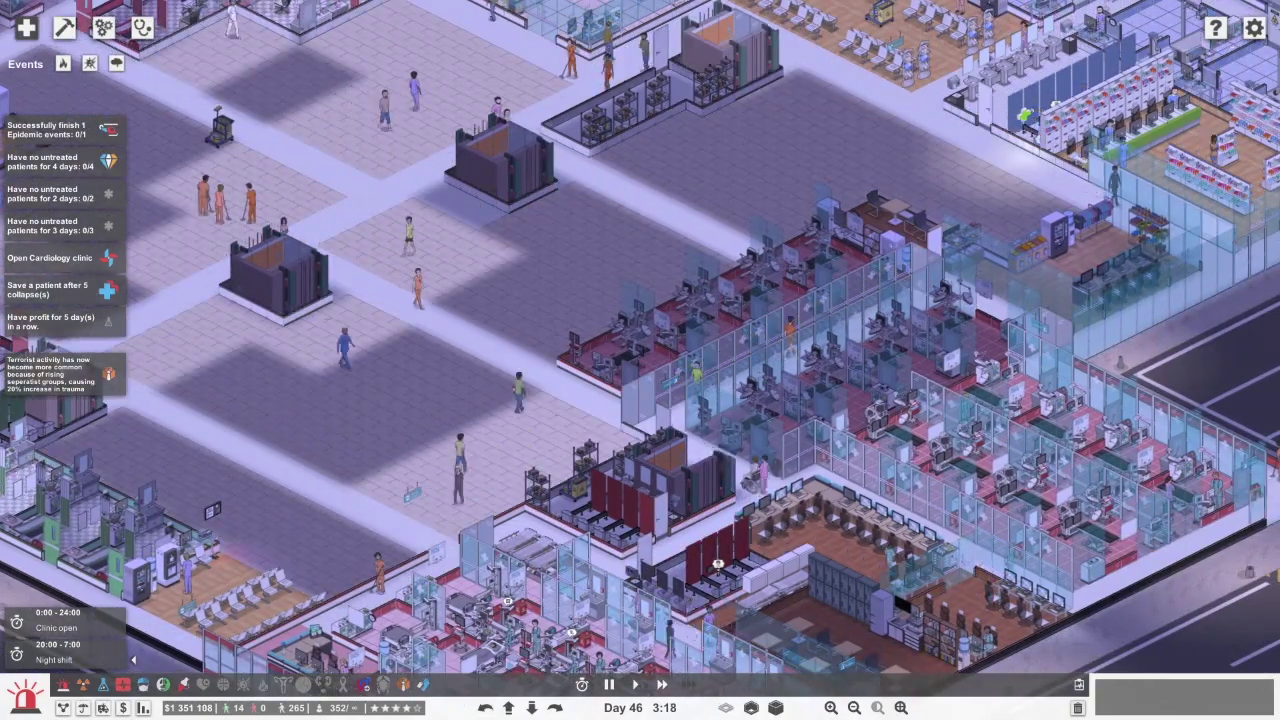
key("s")
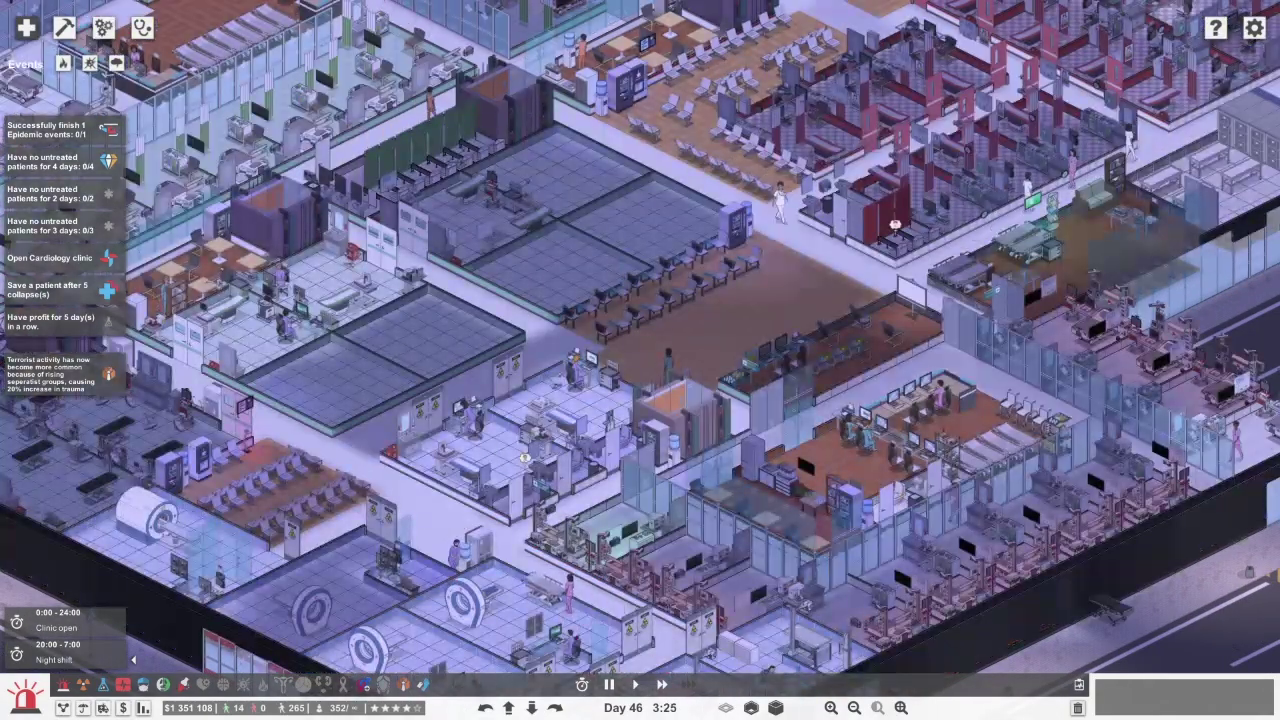
key("w")
key("w")
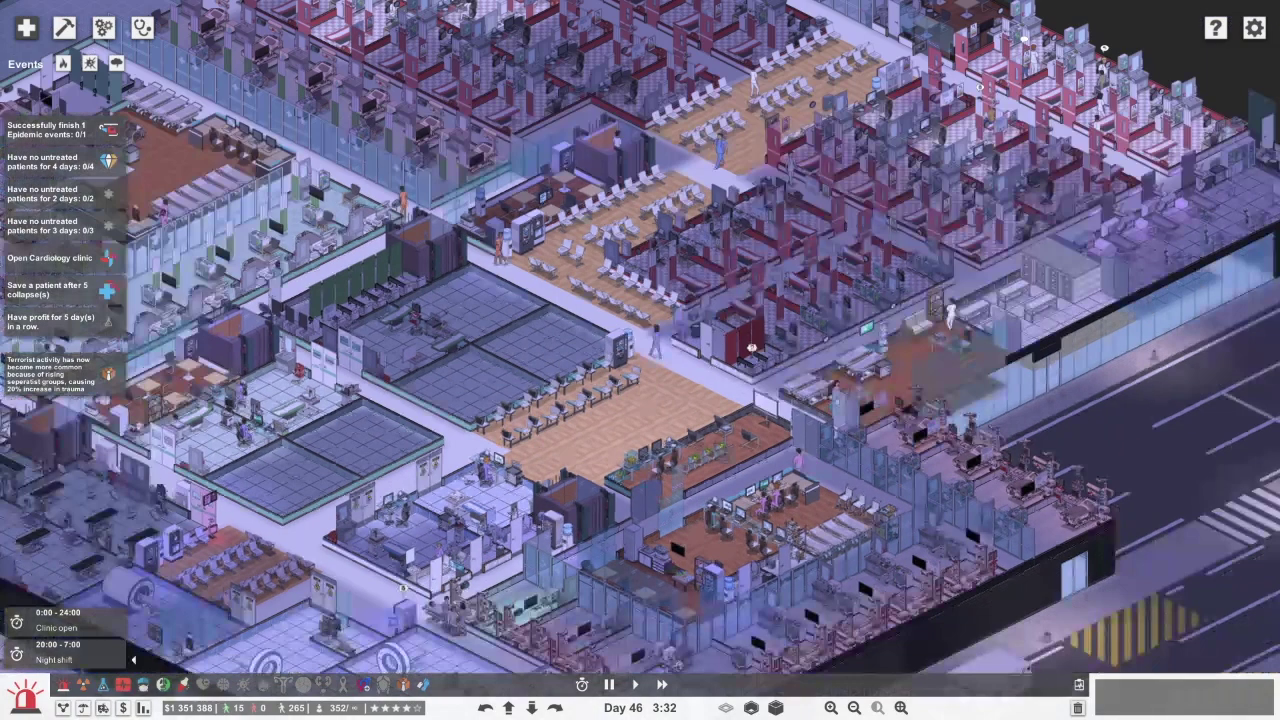
key("w")
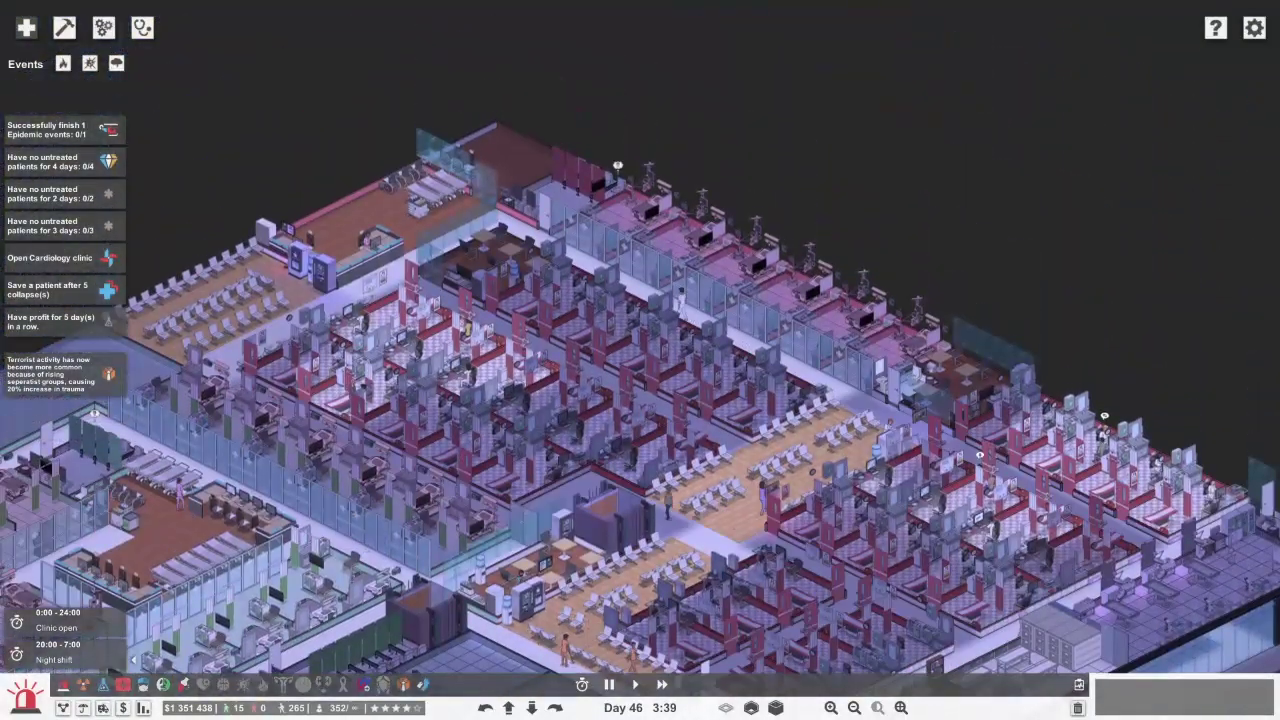
key("s")
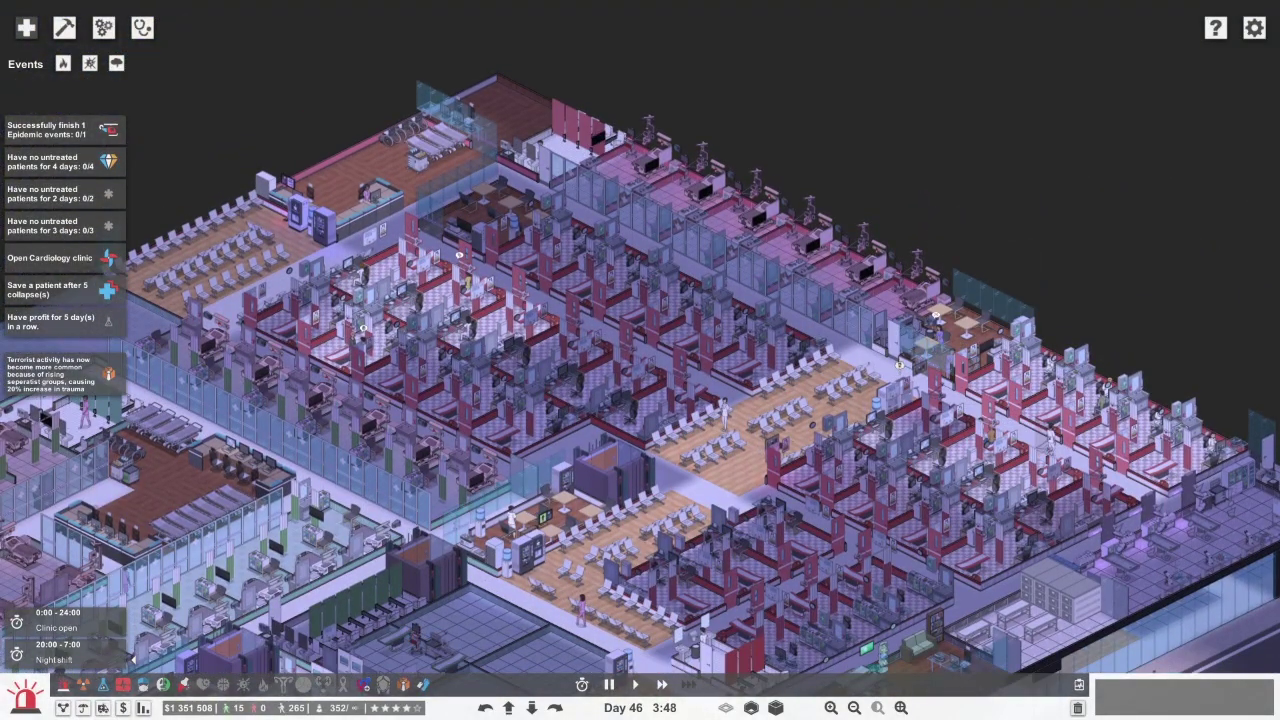
key("Page_Down")
key("s")
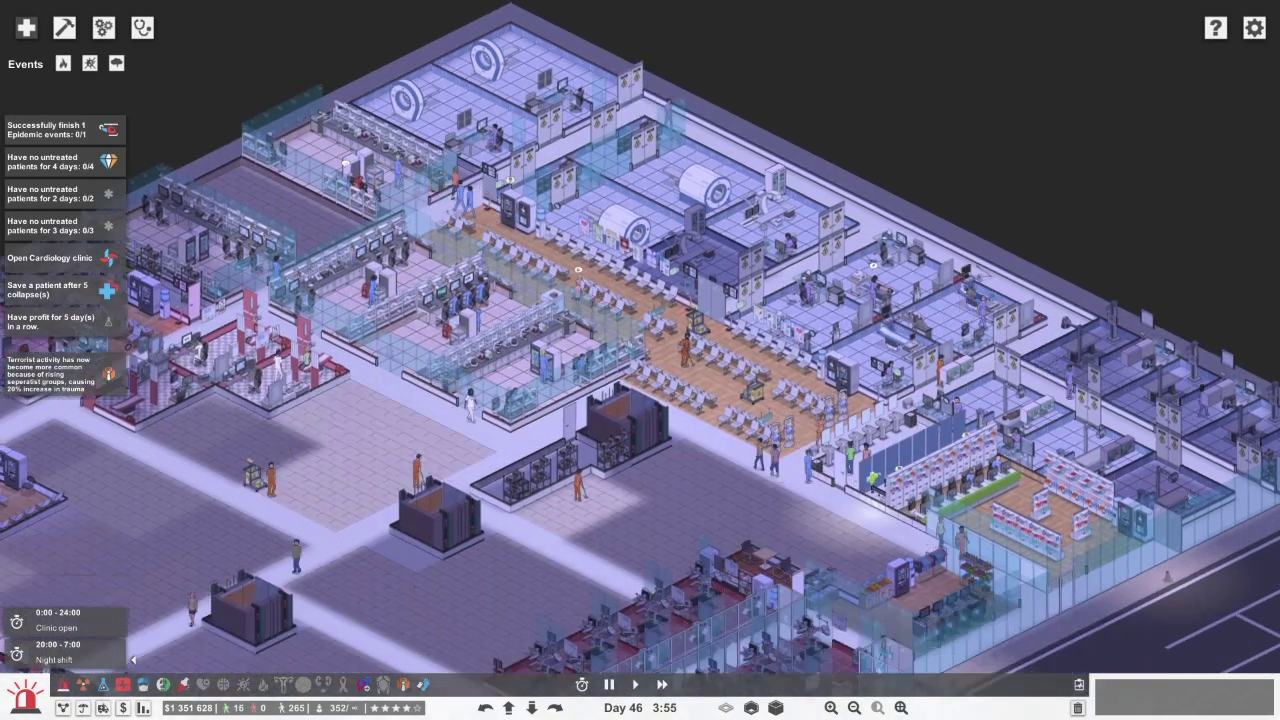
key("s")
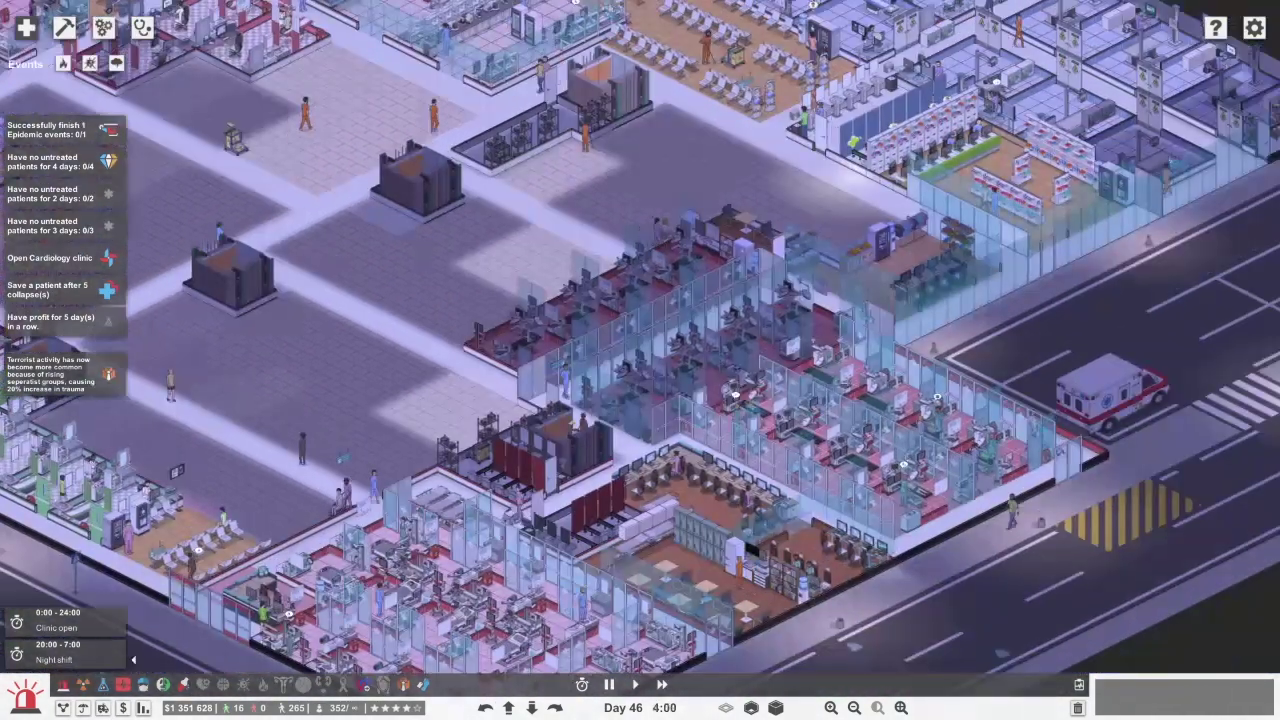
left_click(123, 707)
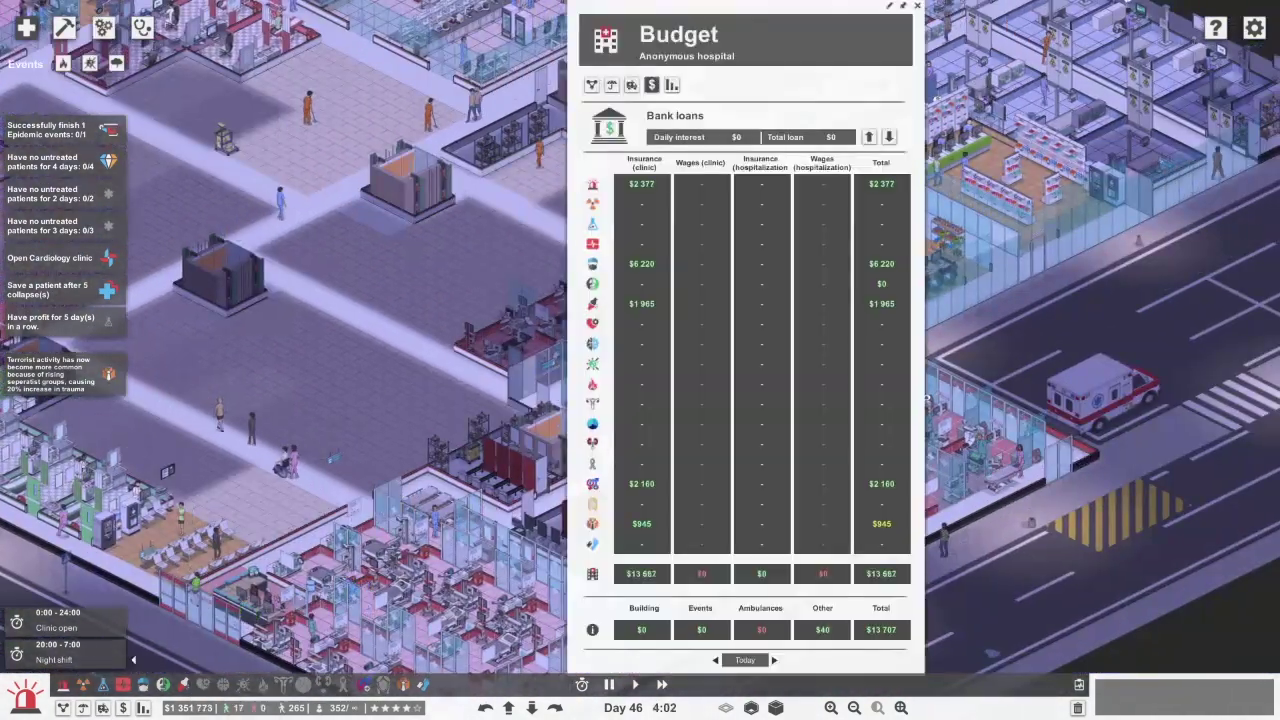
left_click(715, 660)
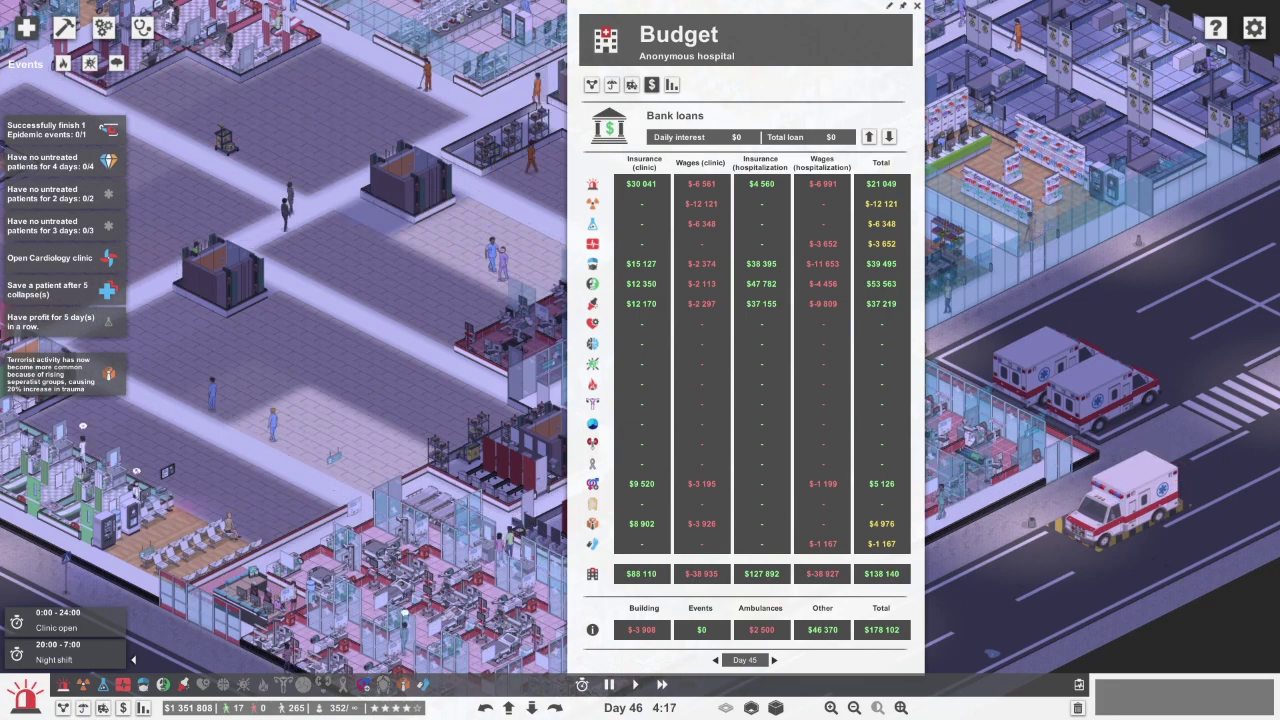
key("Escape")
key("s")
scroll(640, 360, "up", 1)
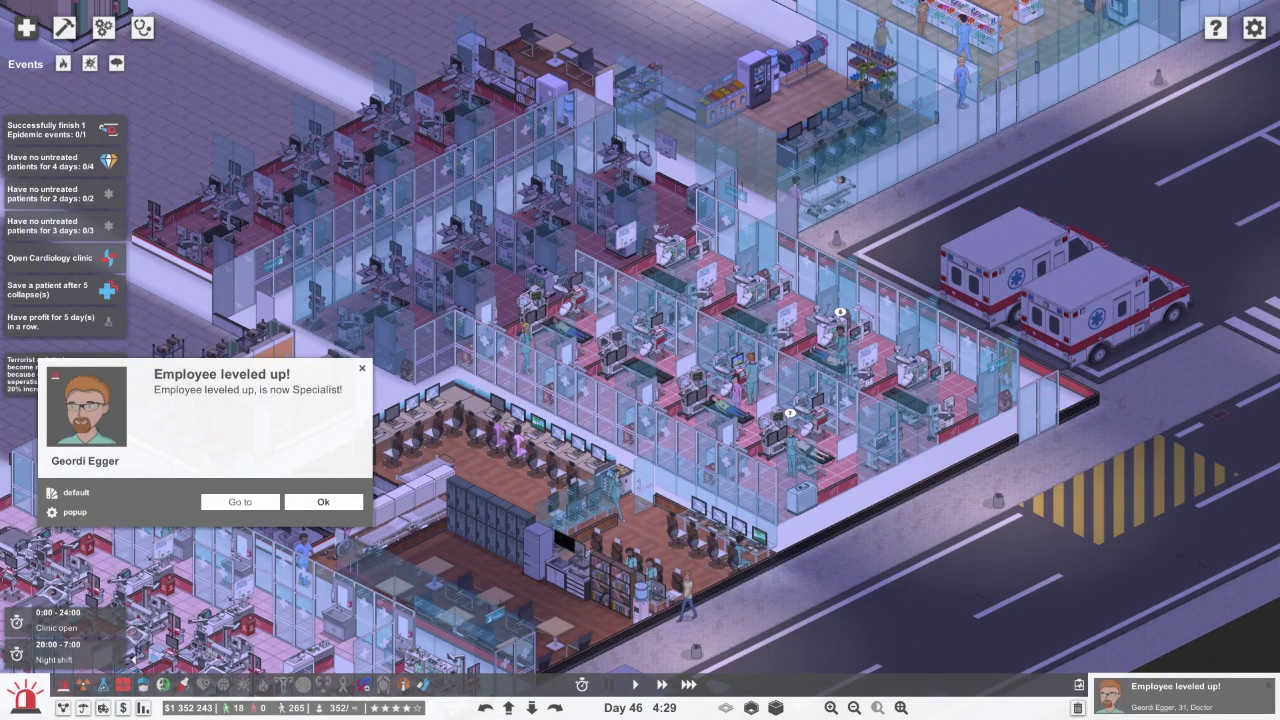
Dismiss the popups and put barber patient Frank Kent into Regular hospitalization
key("Escape")
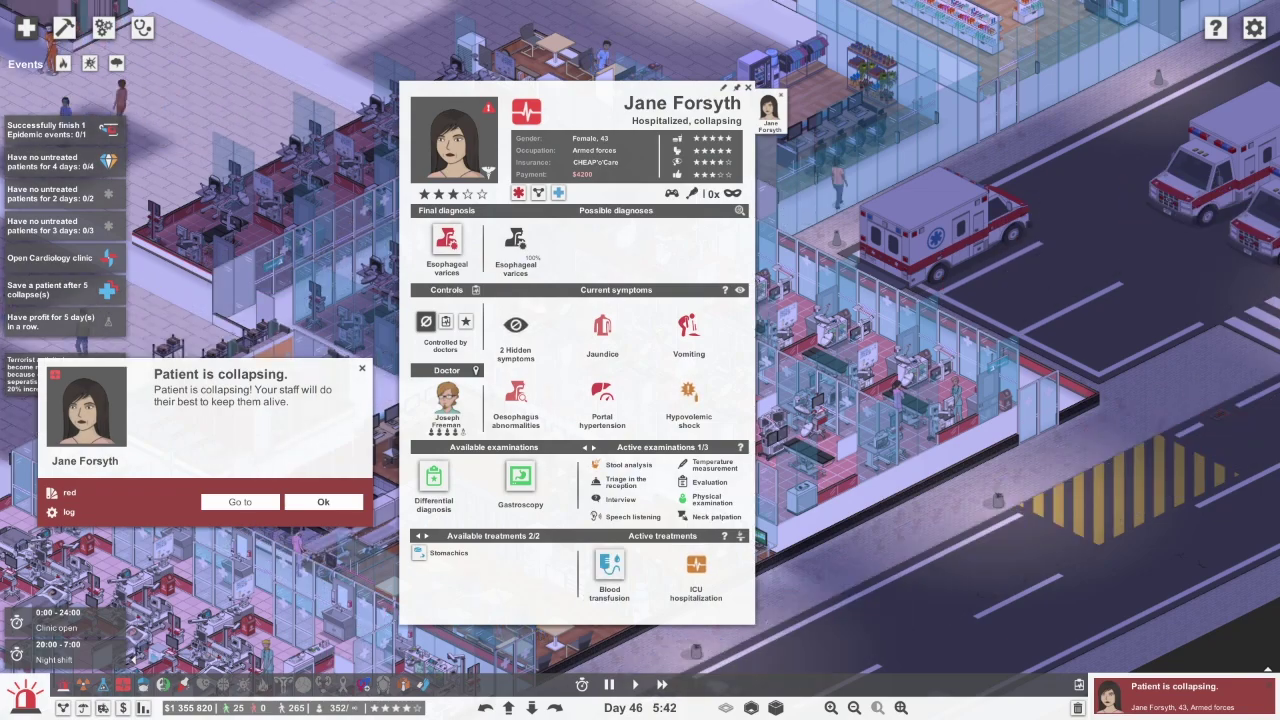
left_click(418, 536)
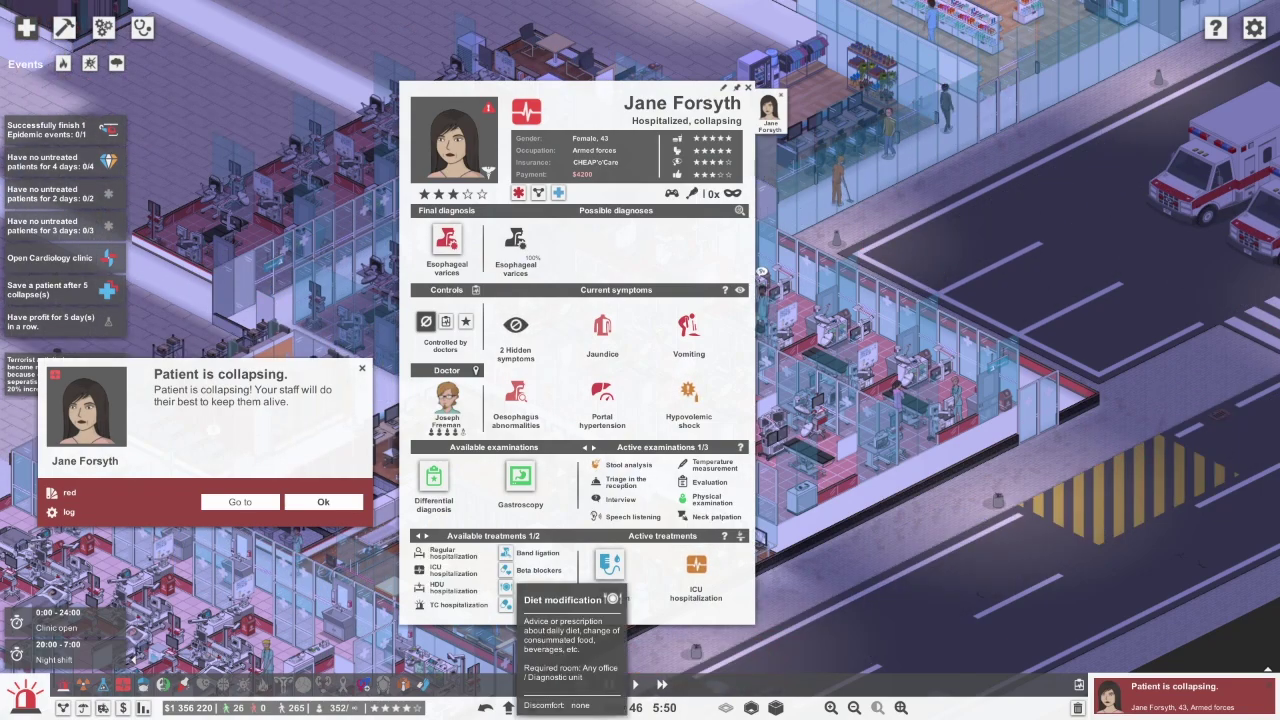
left_click(323, 501)
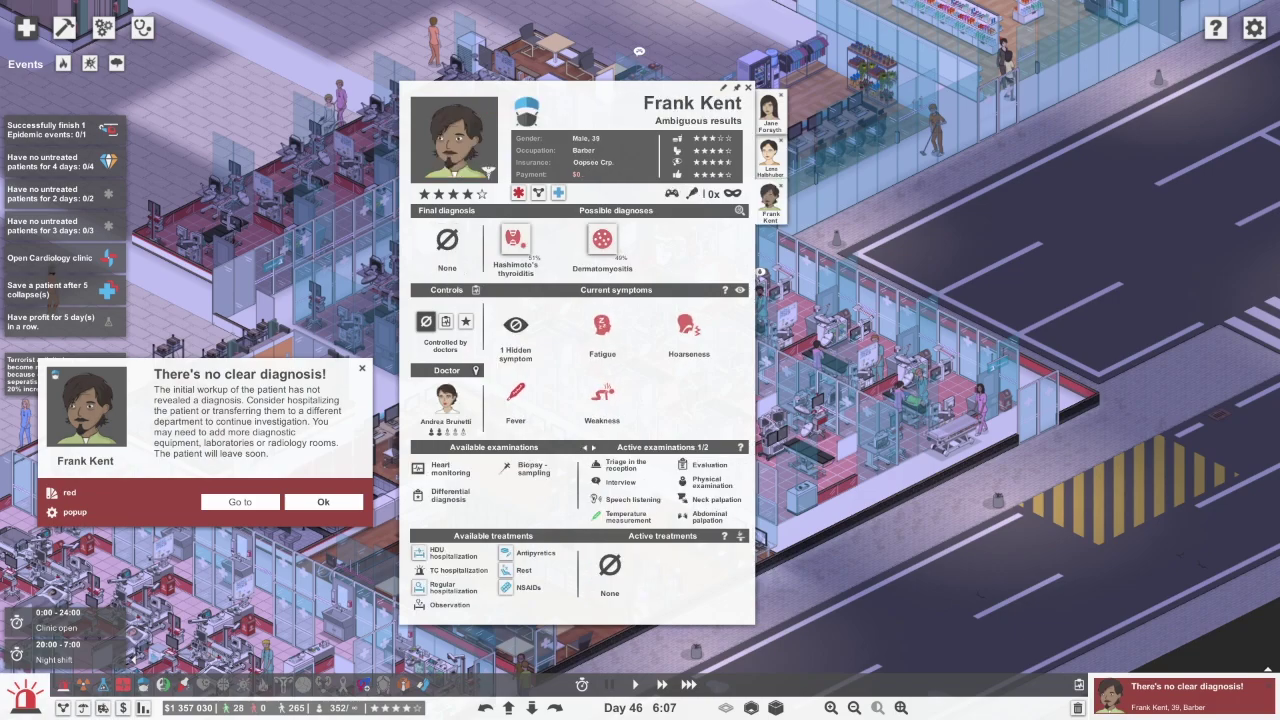
left_click(323, 501)
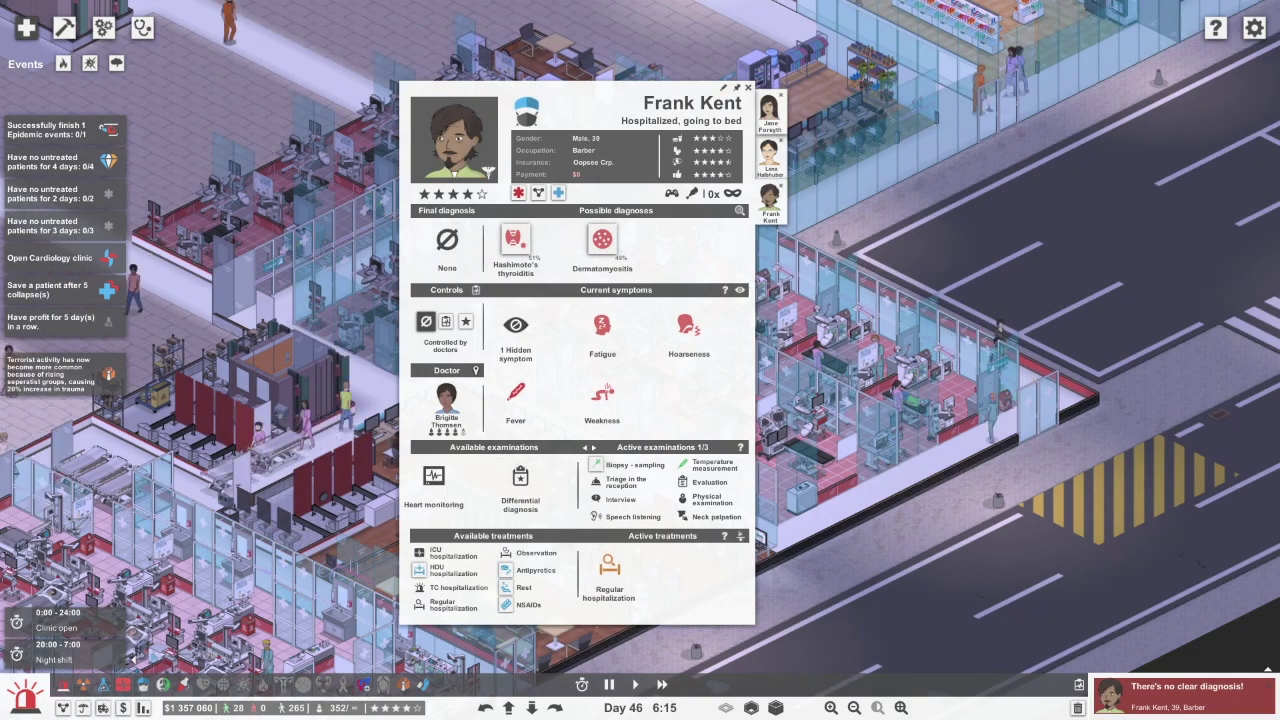
Close the barber's card and review the promoted lab technologist's level-up details
key("Escape")
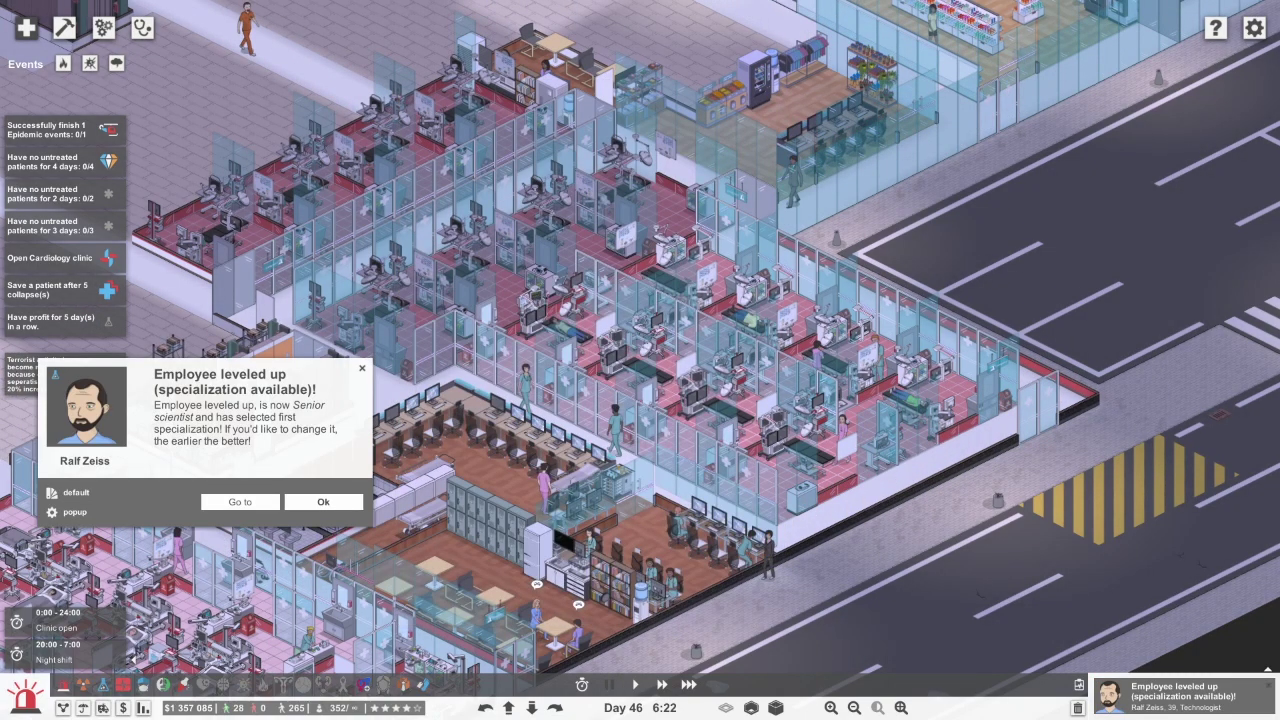
left_click(86, 405)
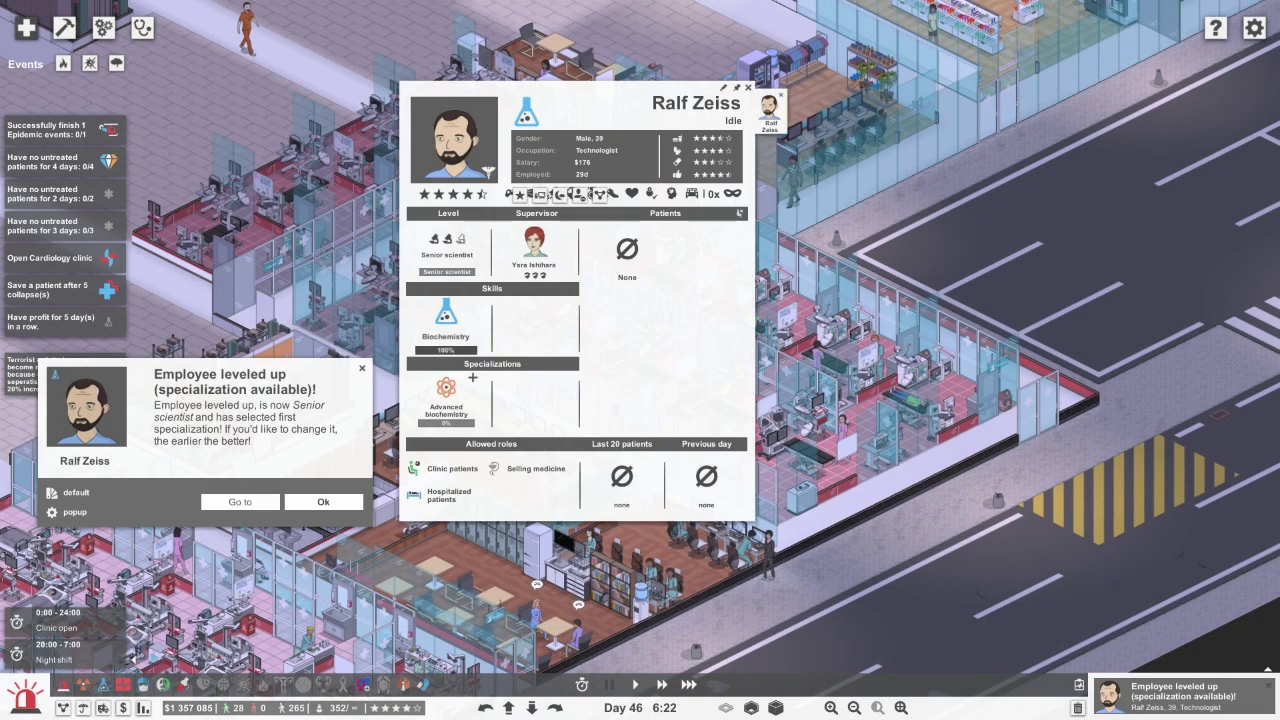
key("Escape")
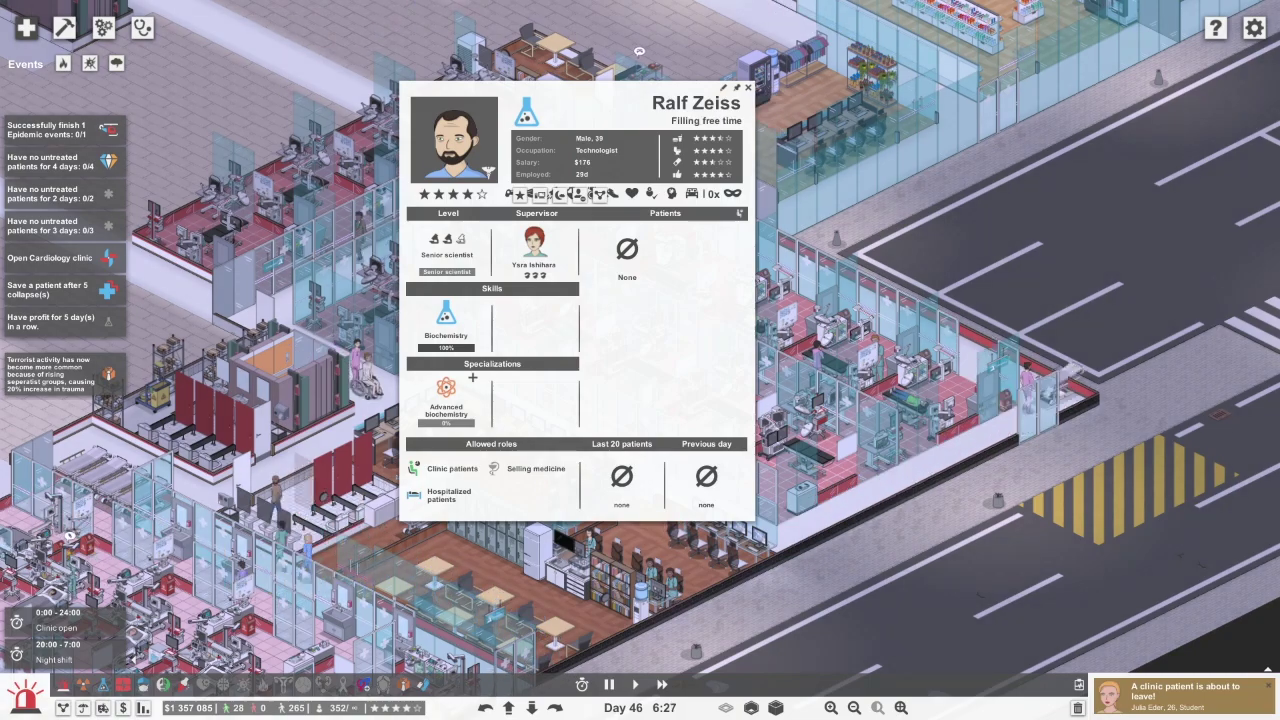
key("Escape")
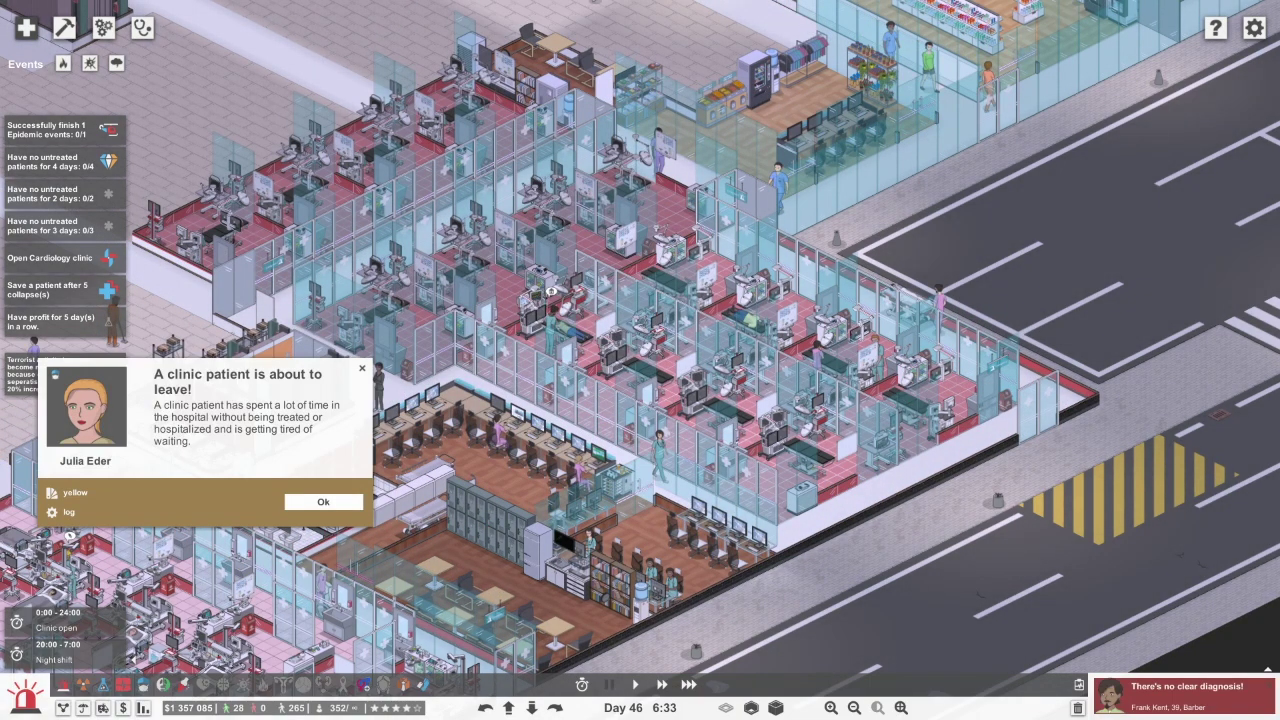
Check the patient about to leave, then return to the barber's card and dismiss the no-diagnosis notice
left_click(86, 405)
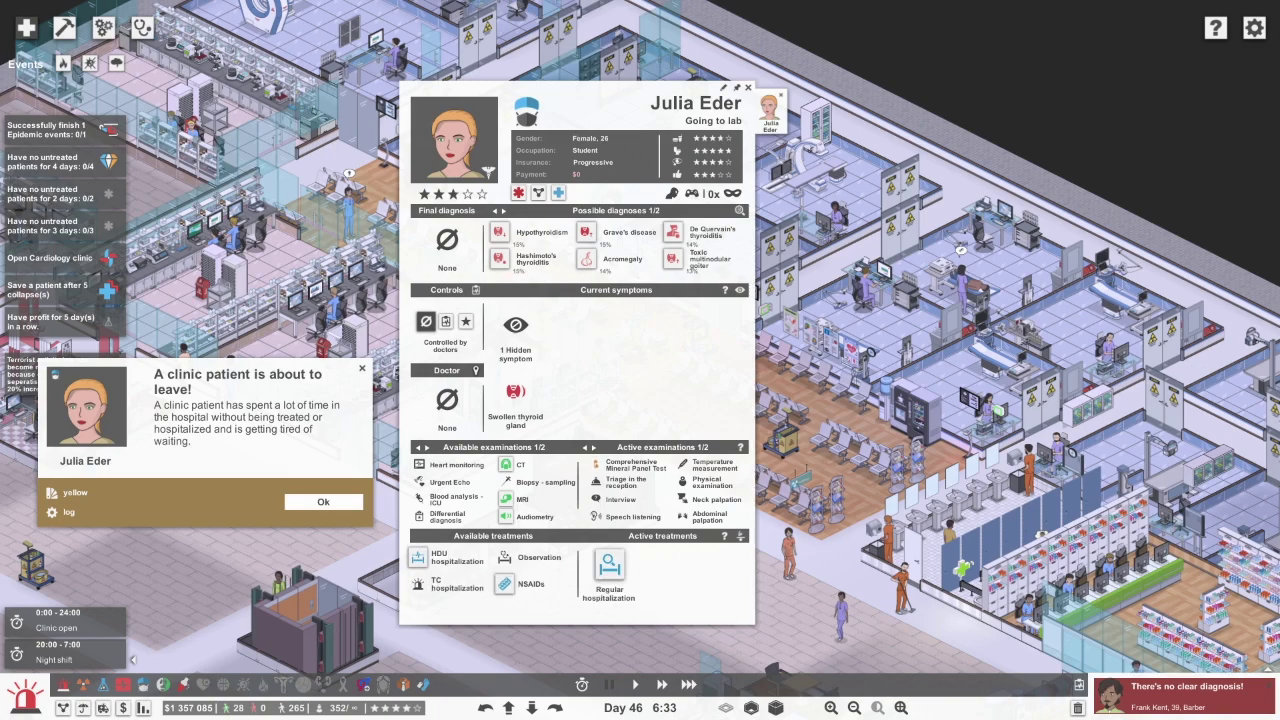
left_click(86, 405)
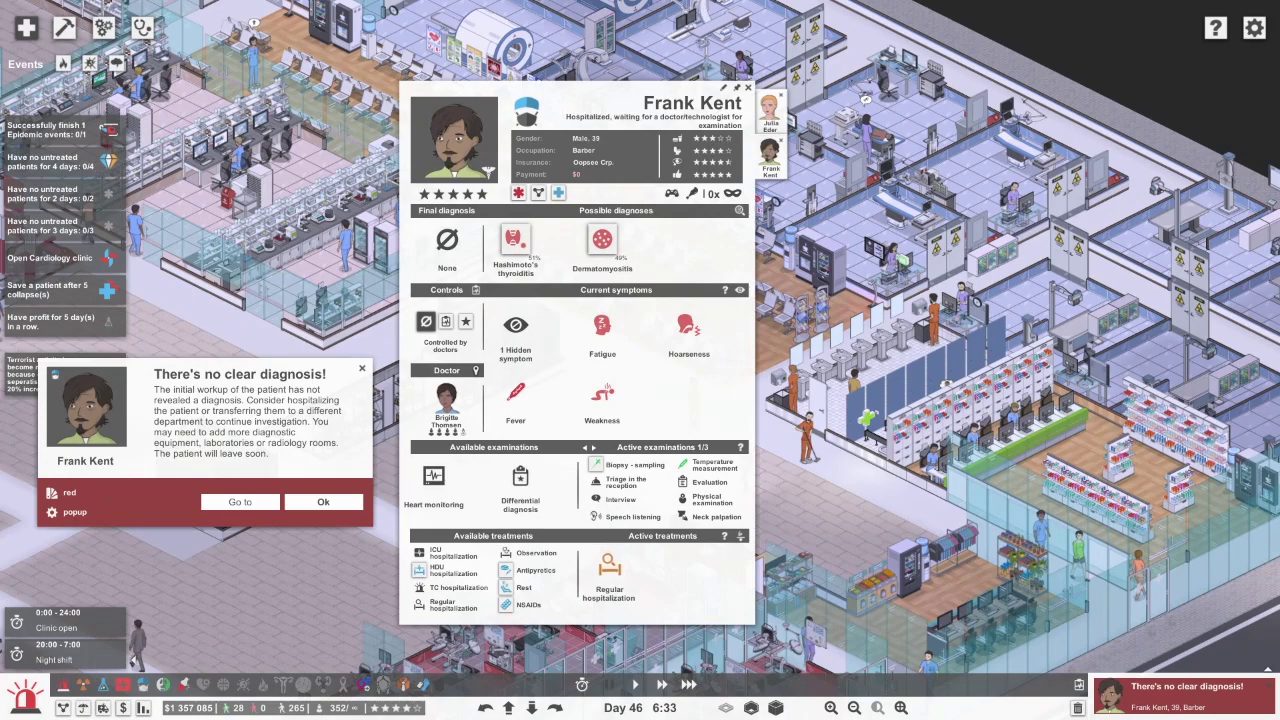
left_click(323, 502)
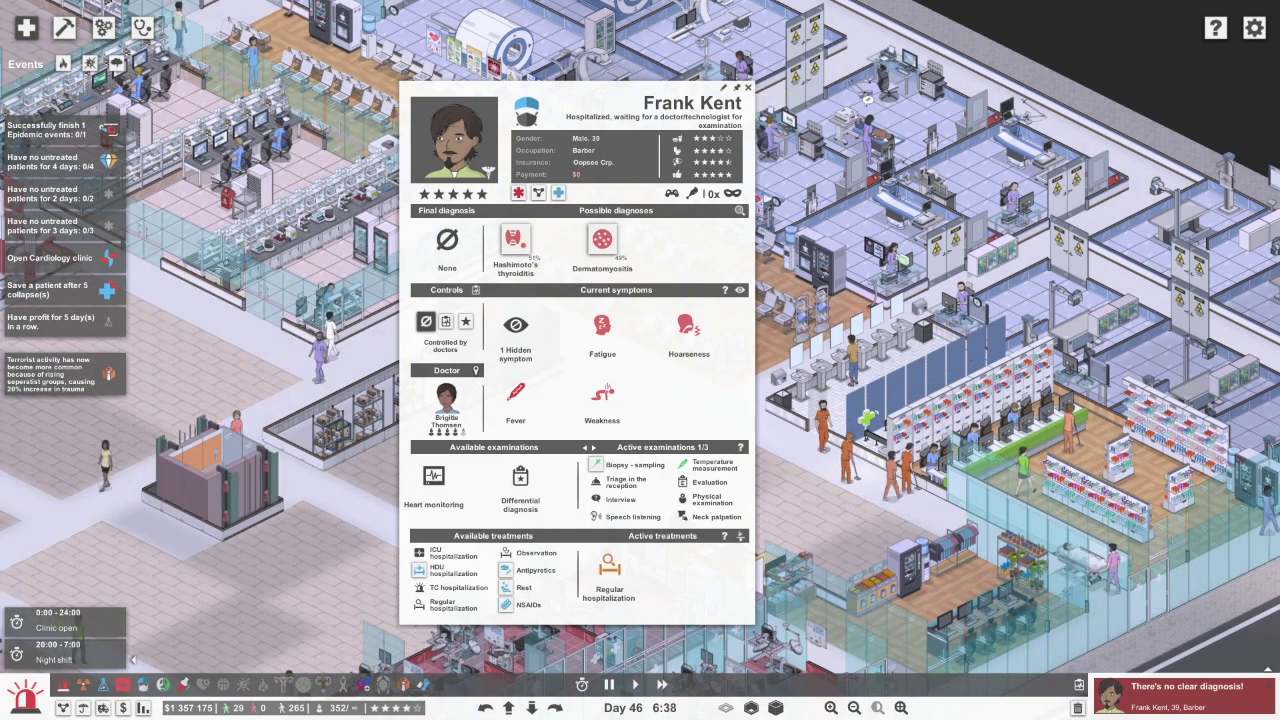
Pan across the hospital to the MRI area and open the insurance clerk's finished-procedures card
key("Escape")
key("s")
key("d")
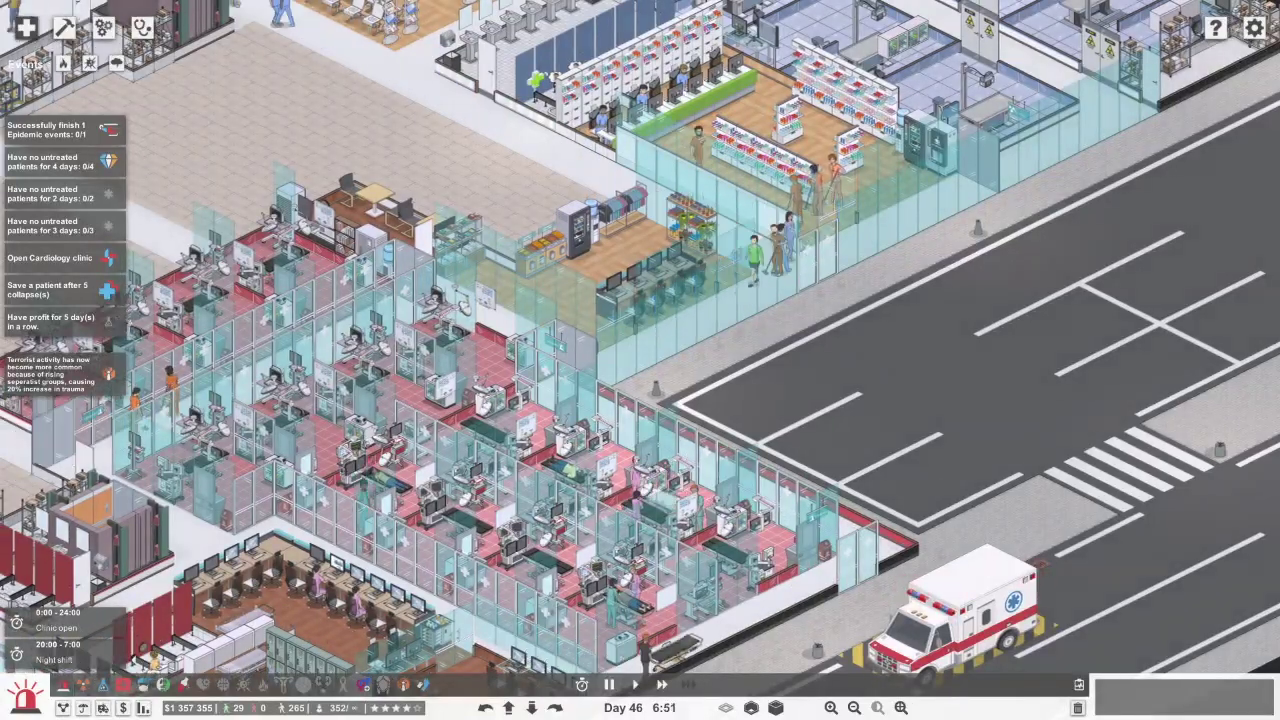
key("s")
key("a")
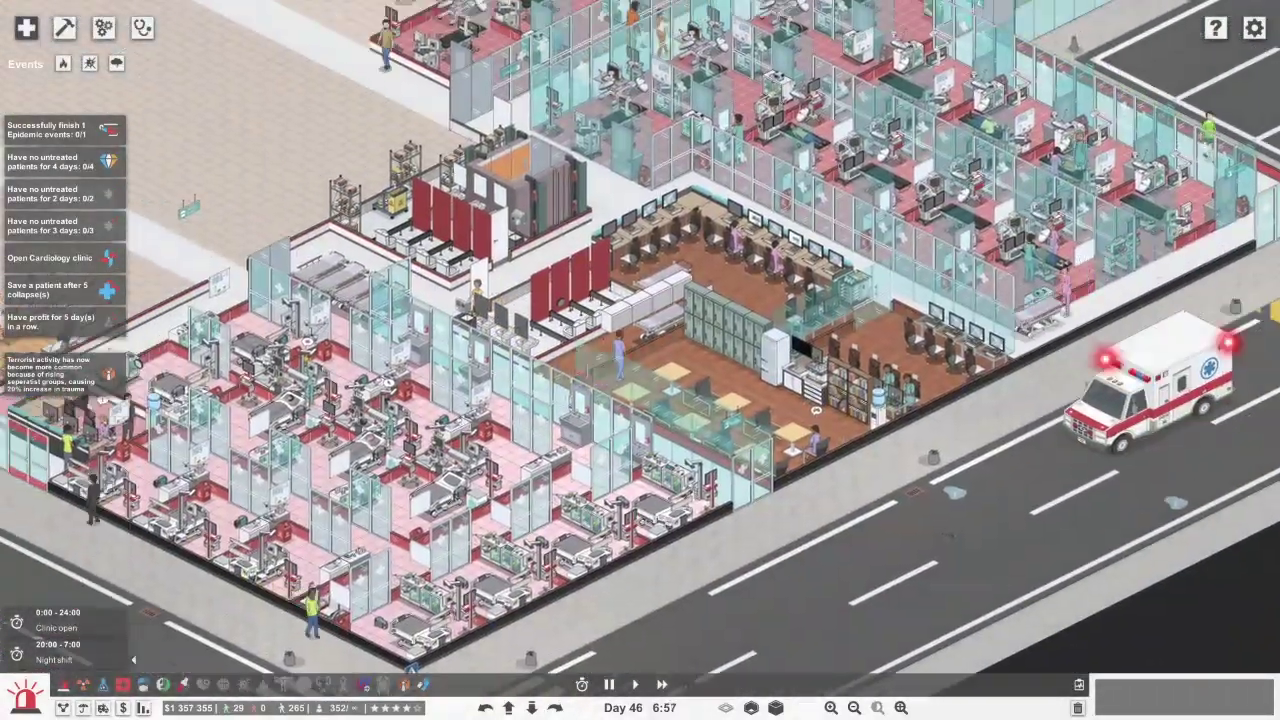
key("w")
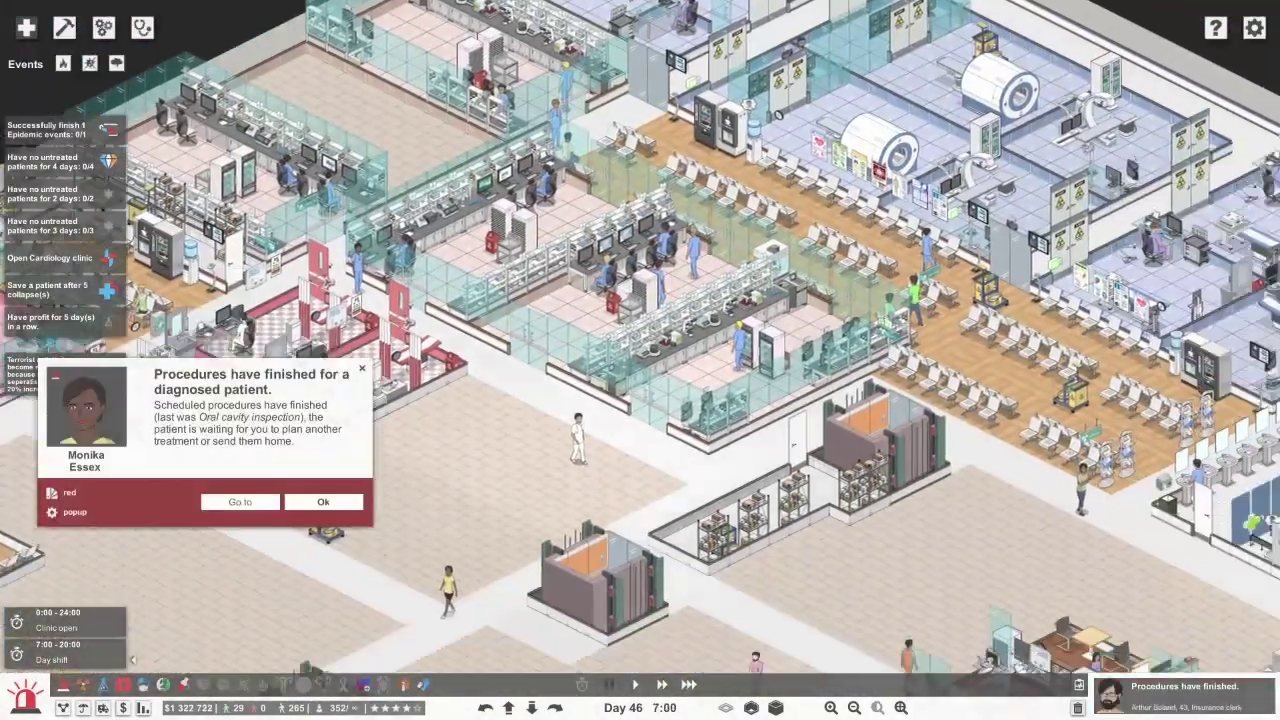
left_click(86, 407)
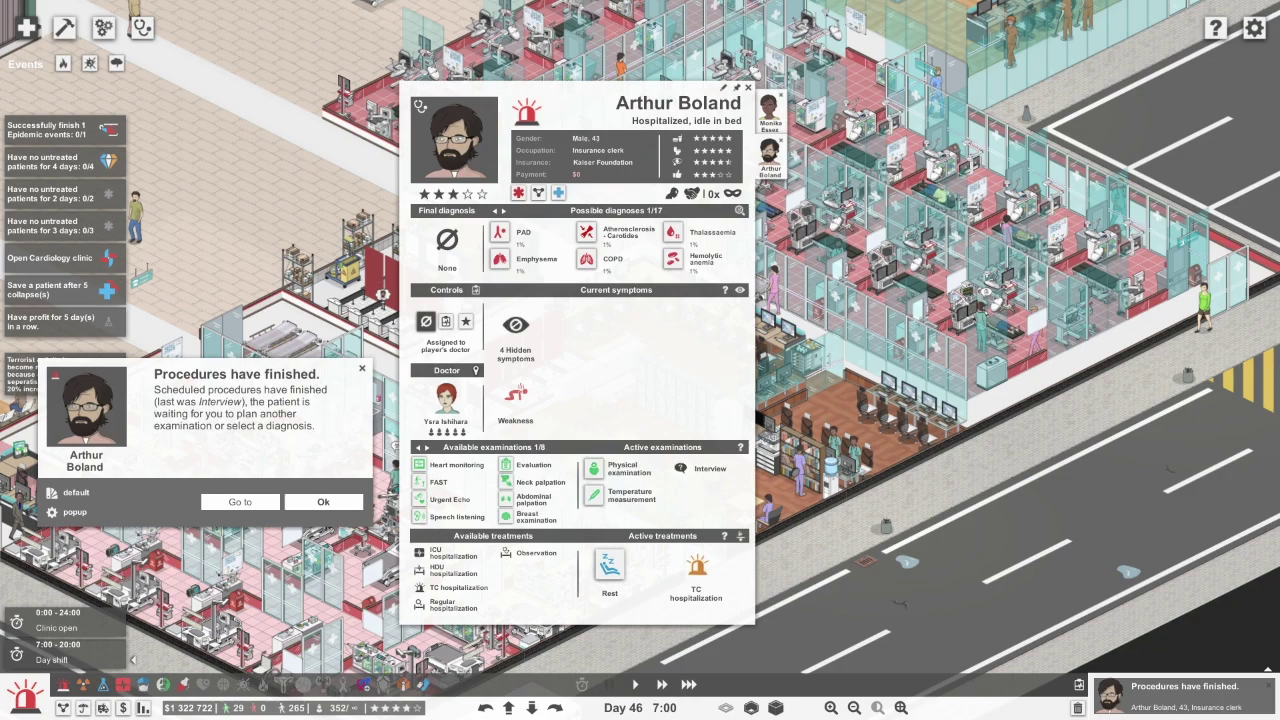
Resume the game, briefly view the doctor's patient list, and return to the insurance clerk's card
key("Return")
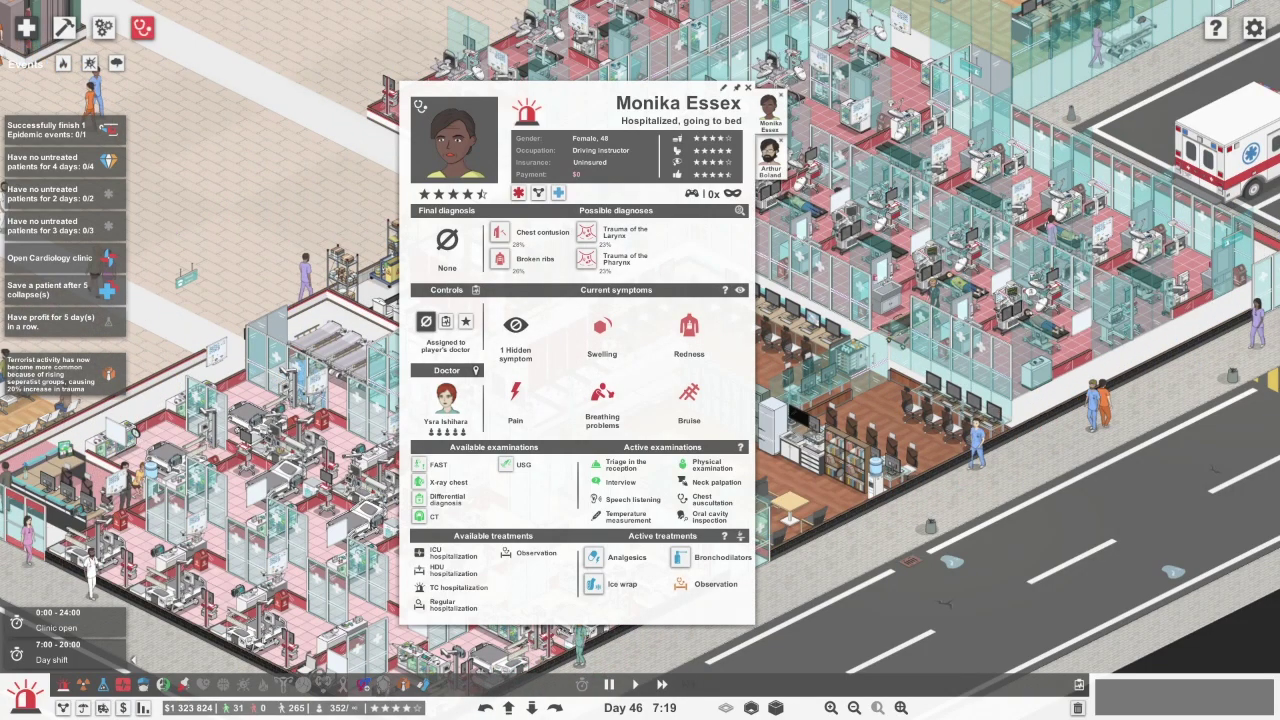
key("Tab")
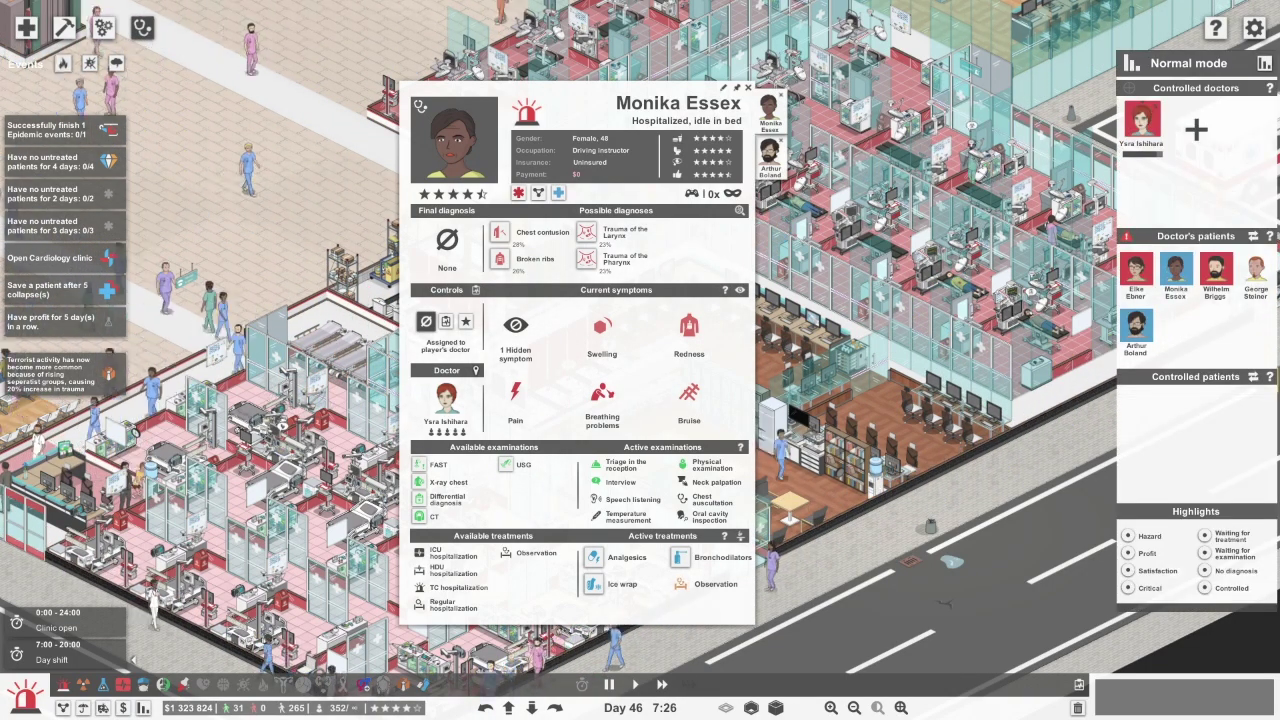
key("Tab")
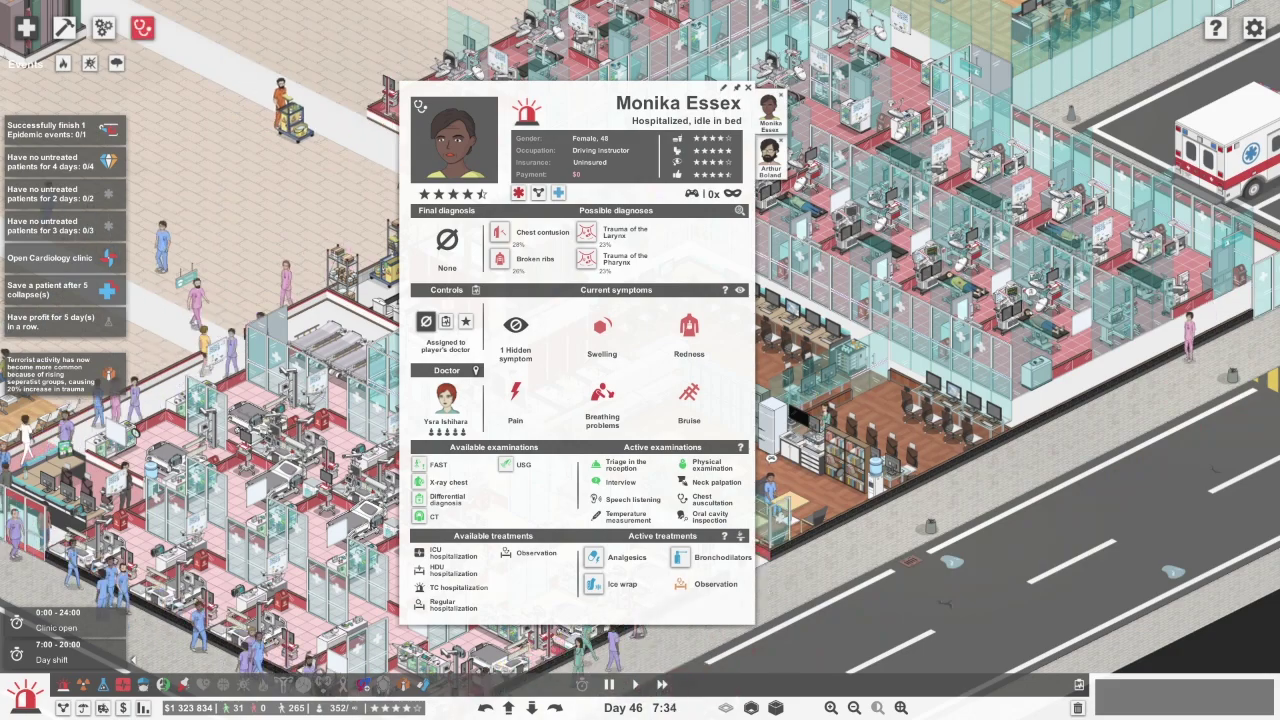
key("Tab")
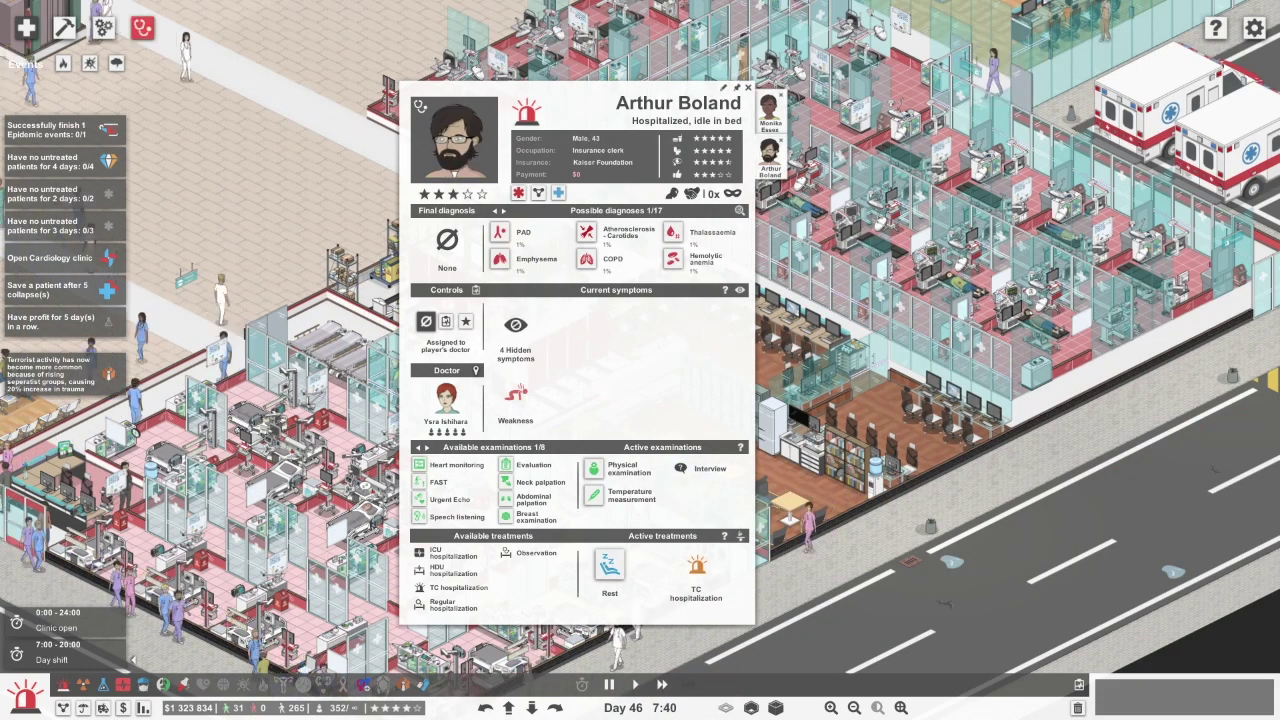
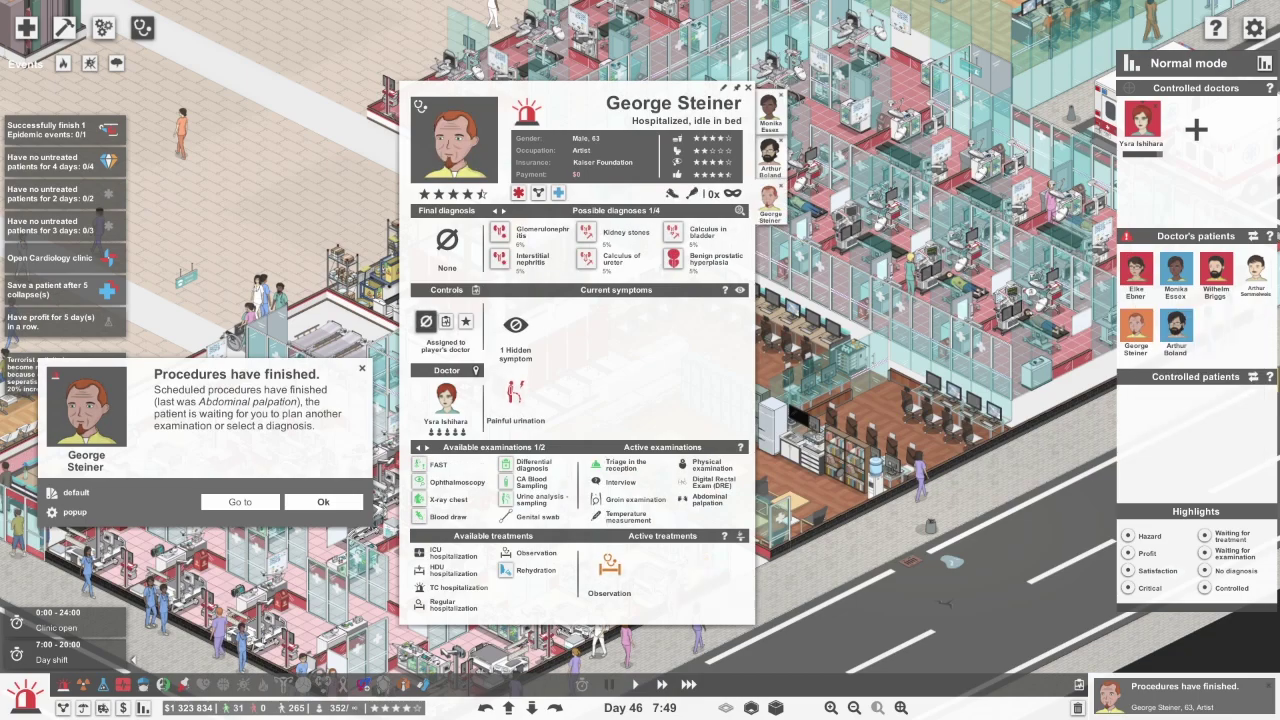
Start rehydration and urine analysis for the painful-urination patient, dismissing the notices
left_click(520, 570)
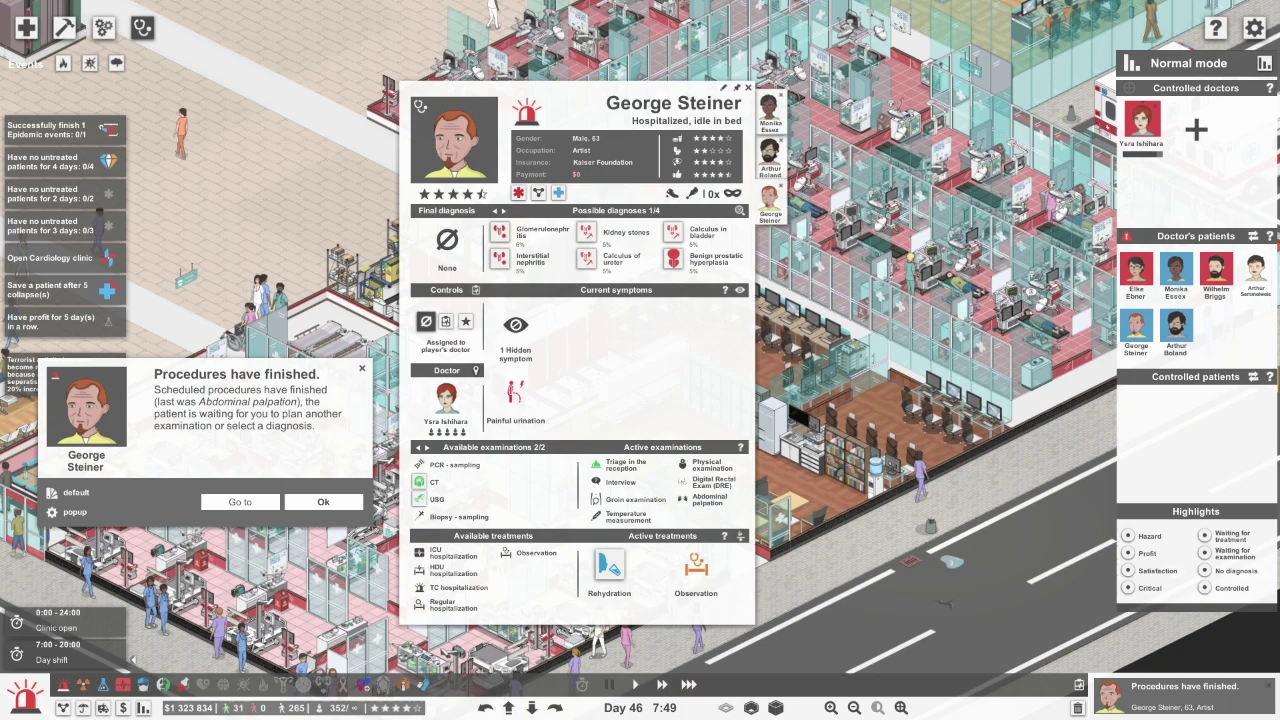
left_click(540, 499)
left_click(323, 501)
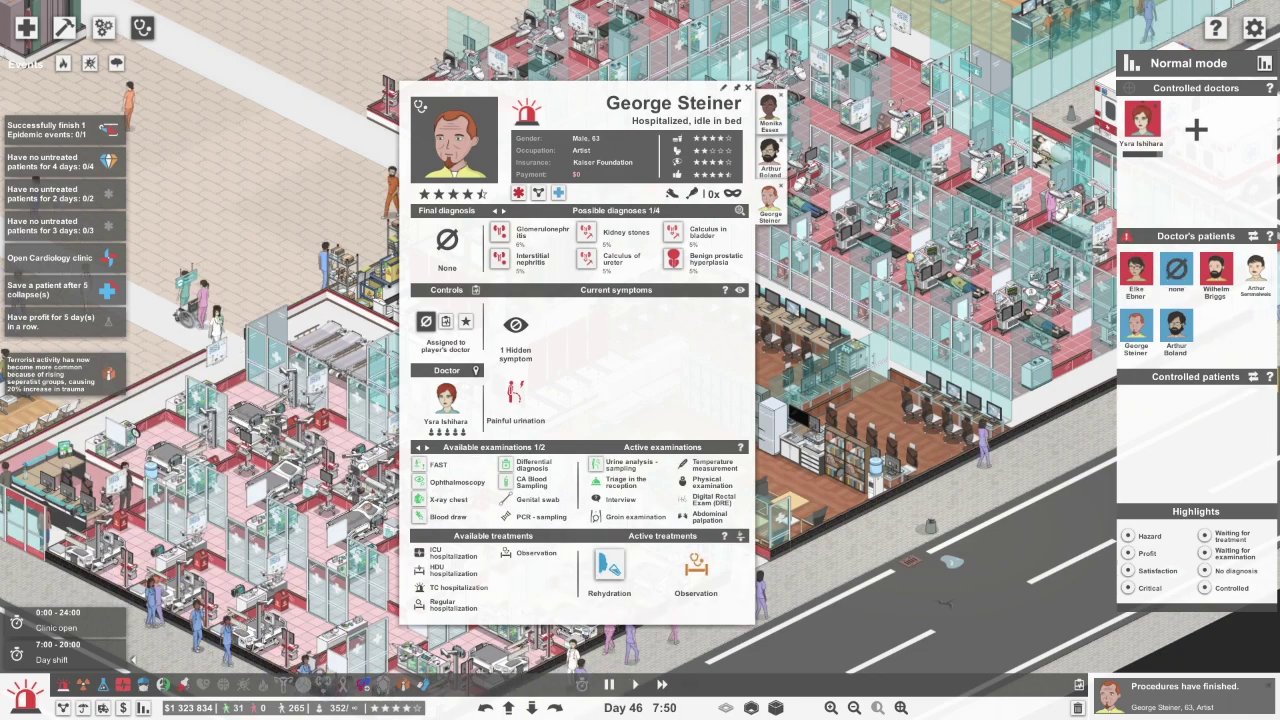
left_click(1136, 270)
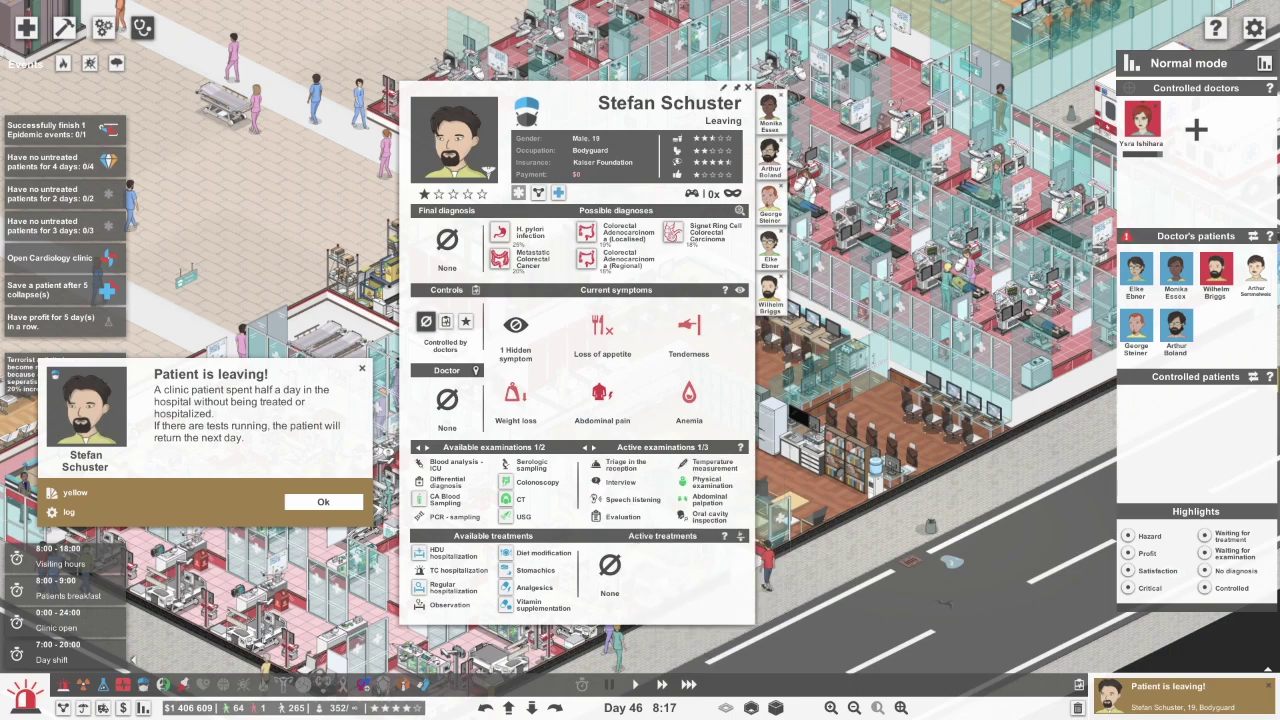
left_click(323, 502)
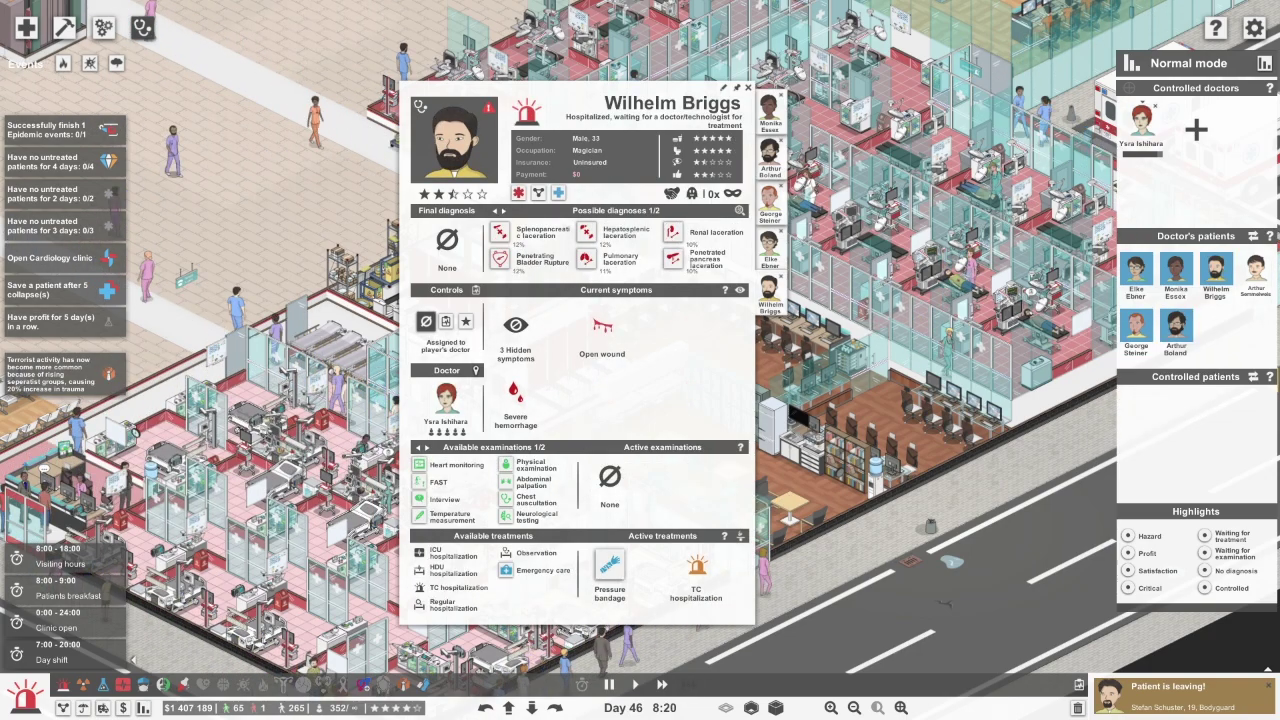
key("Escape")
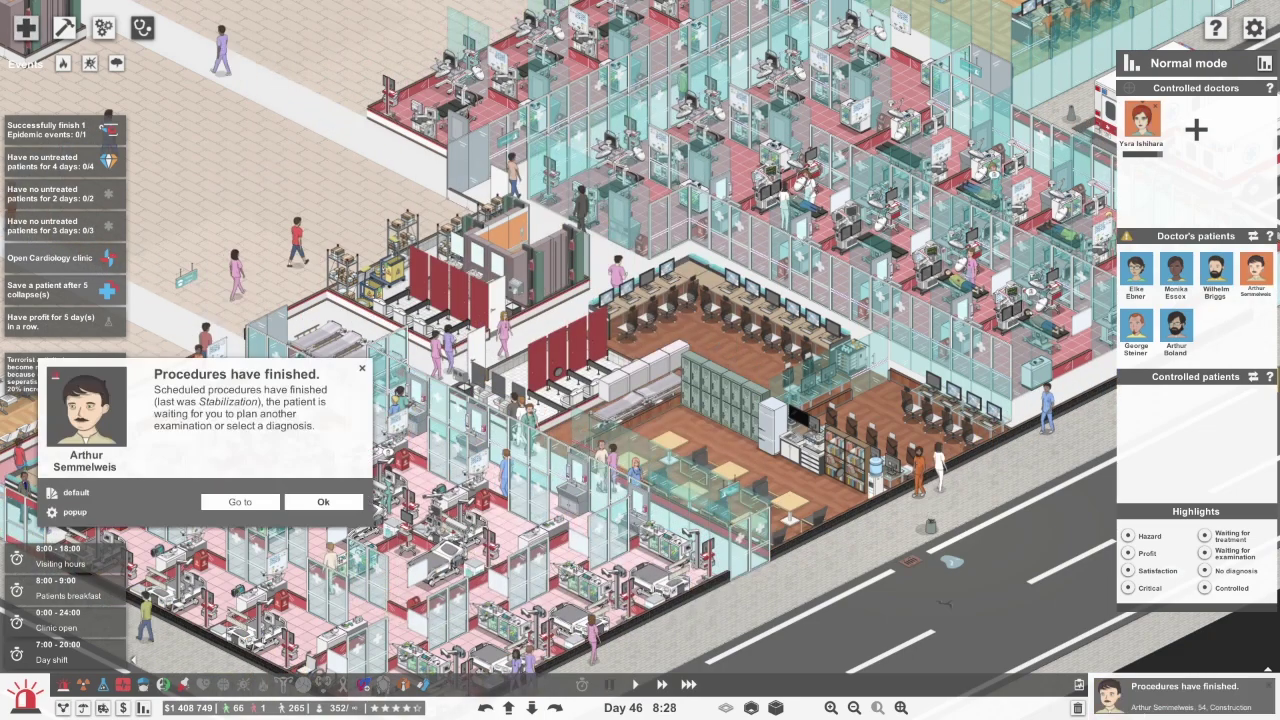
scroll(640, 360, "up", 3)
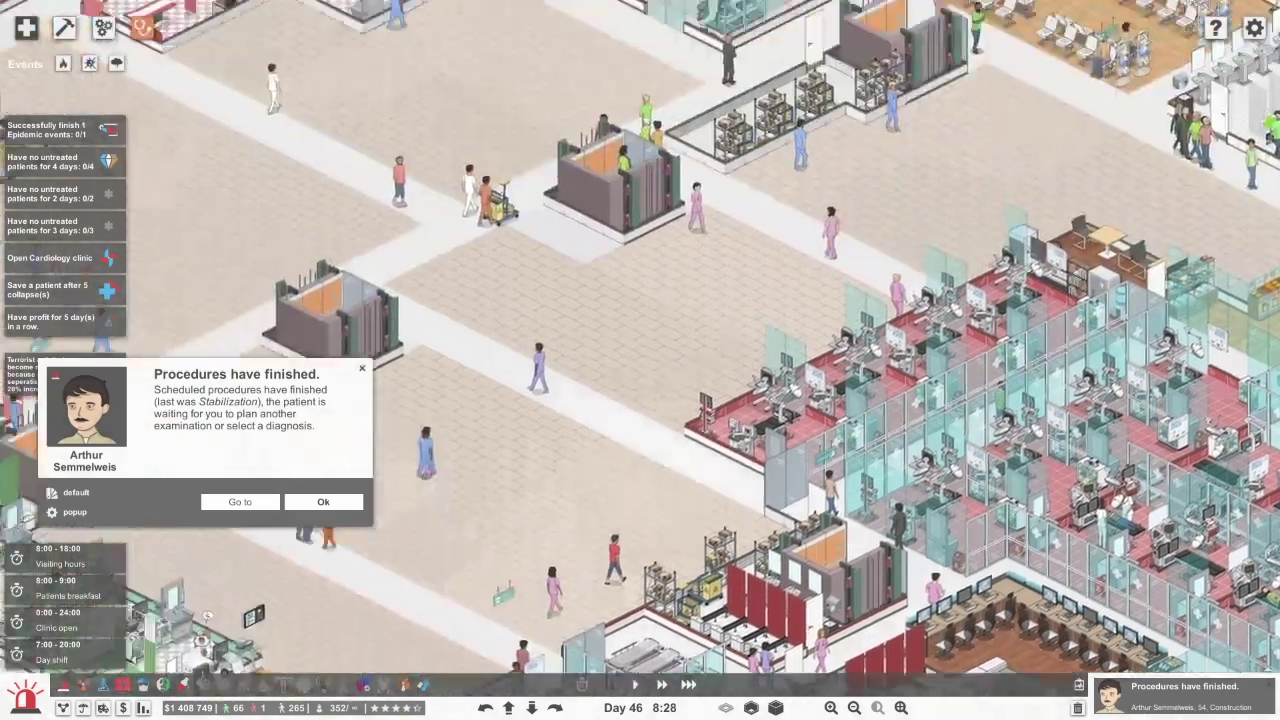
Order a physical examination and interview for the leg-injury patient
left_click(240, 501)
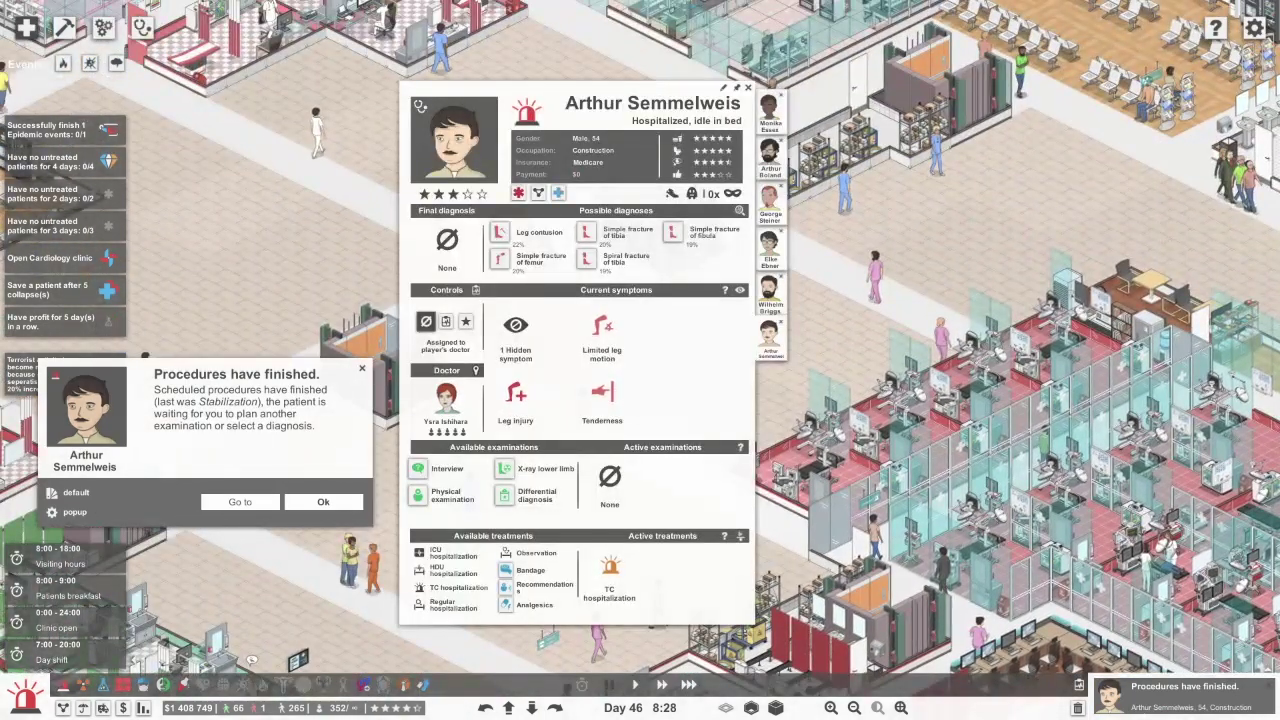
left_click(416, 494)
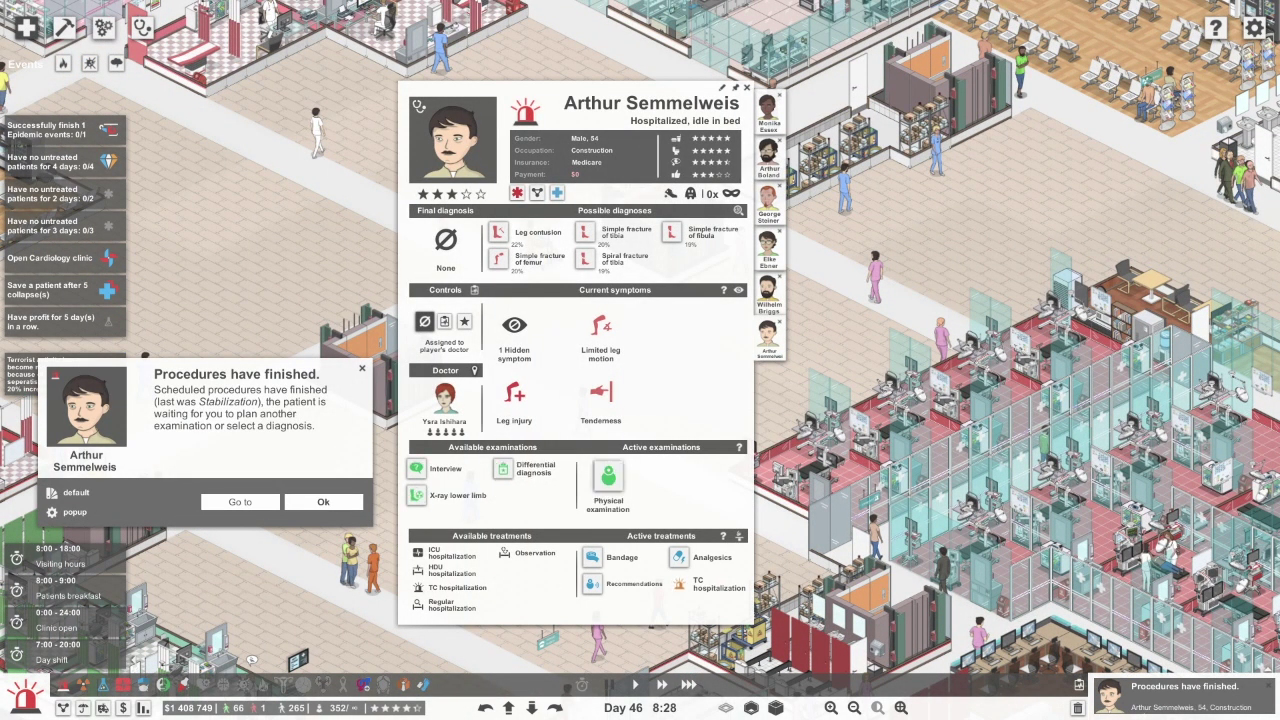
left_click(417, 468)
key("Escape")
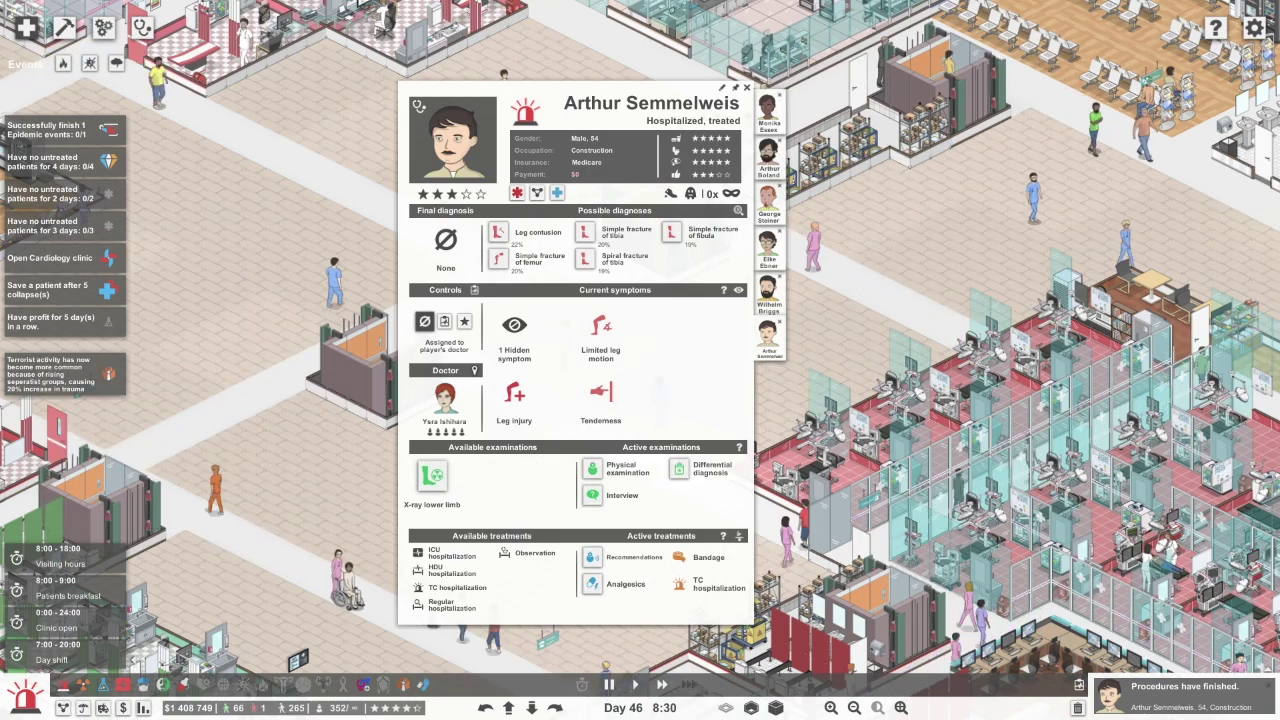
key("Escape")
scroll(640, 360, "up", 2)
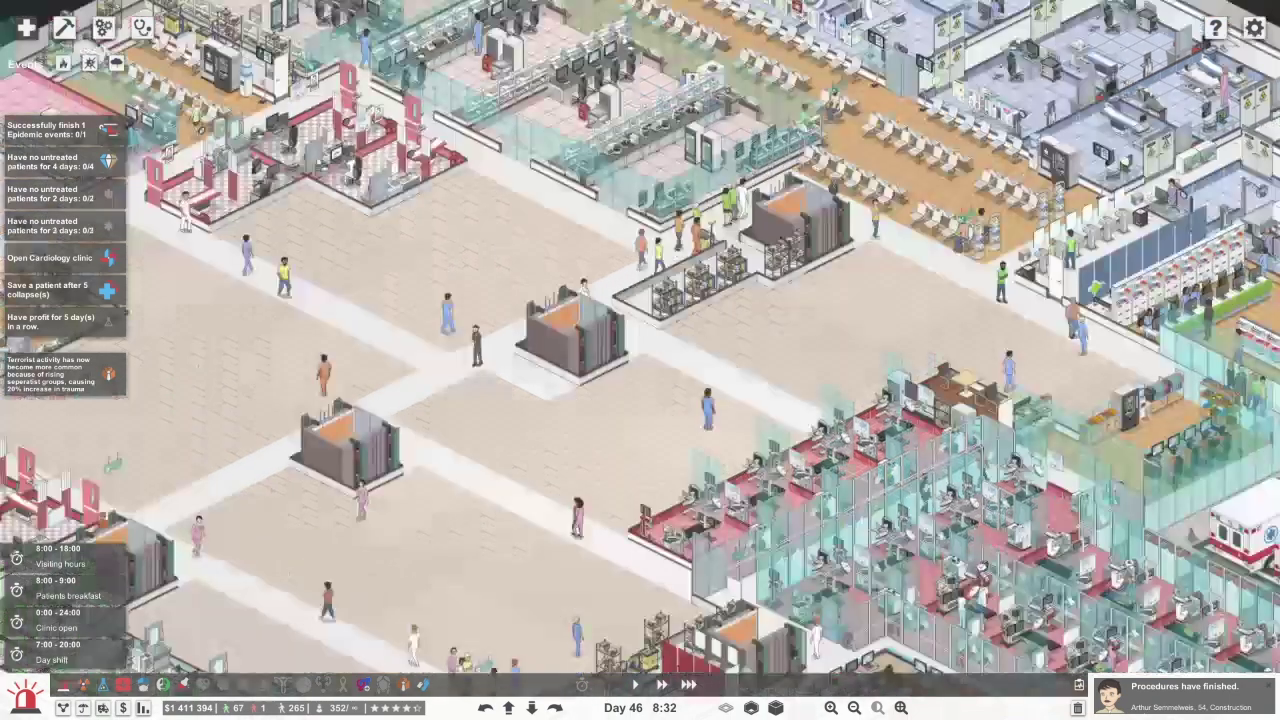
scroll(640, 360, "down", 2)
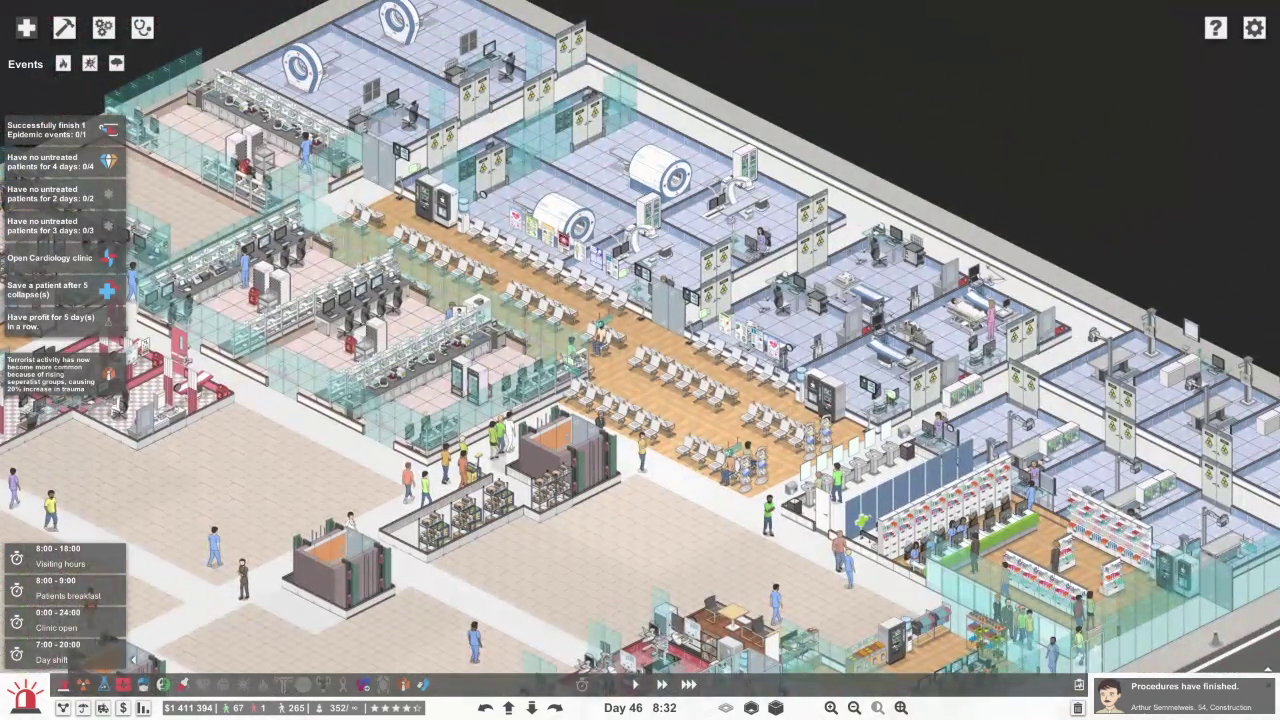
scroll(640, 360, "up", 2)
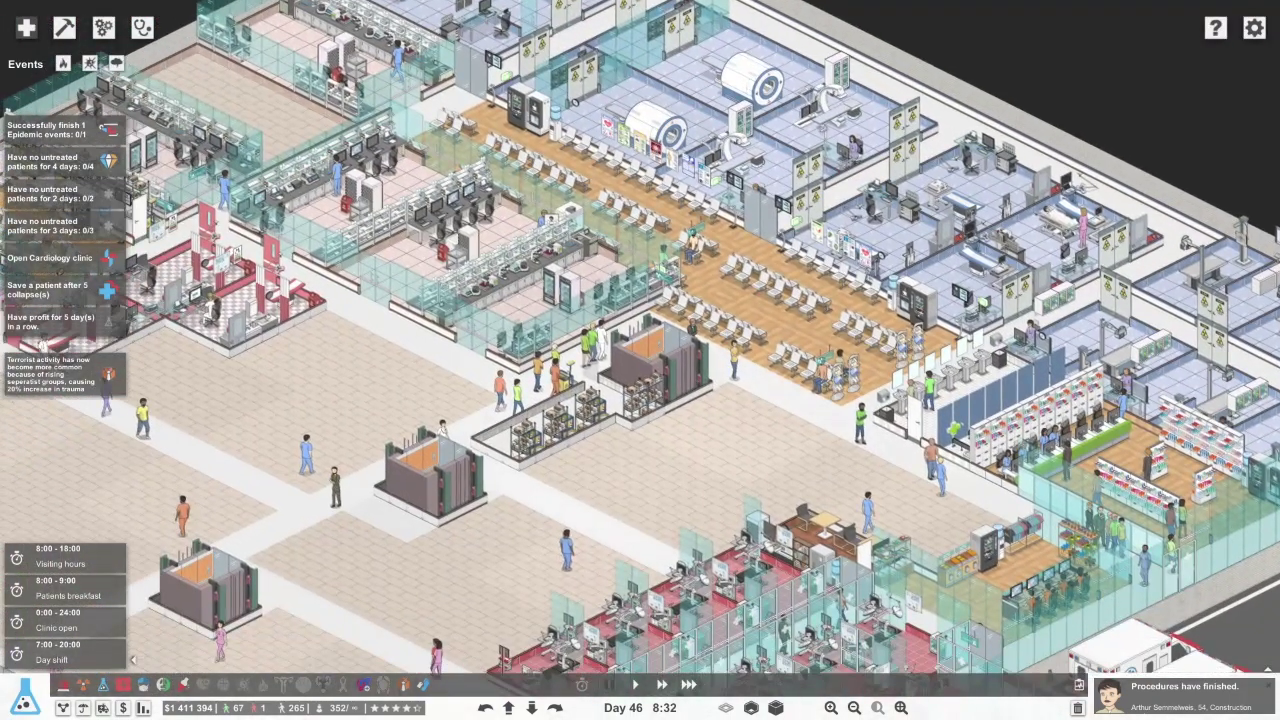
Hire a first custom-created technologist for the Hematology Lab for $1000
left_click(104, 27)
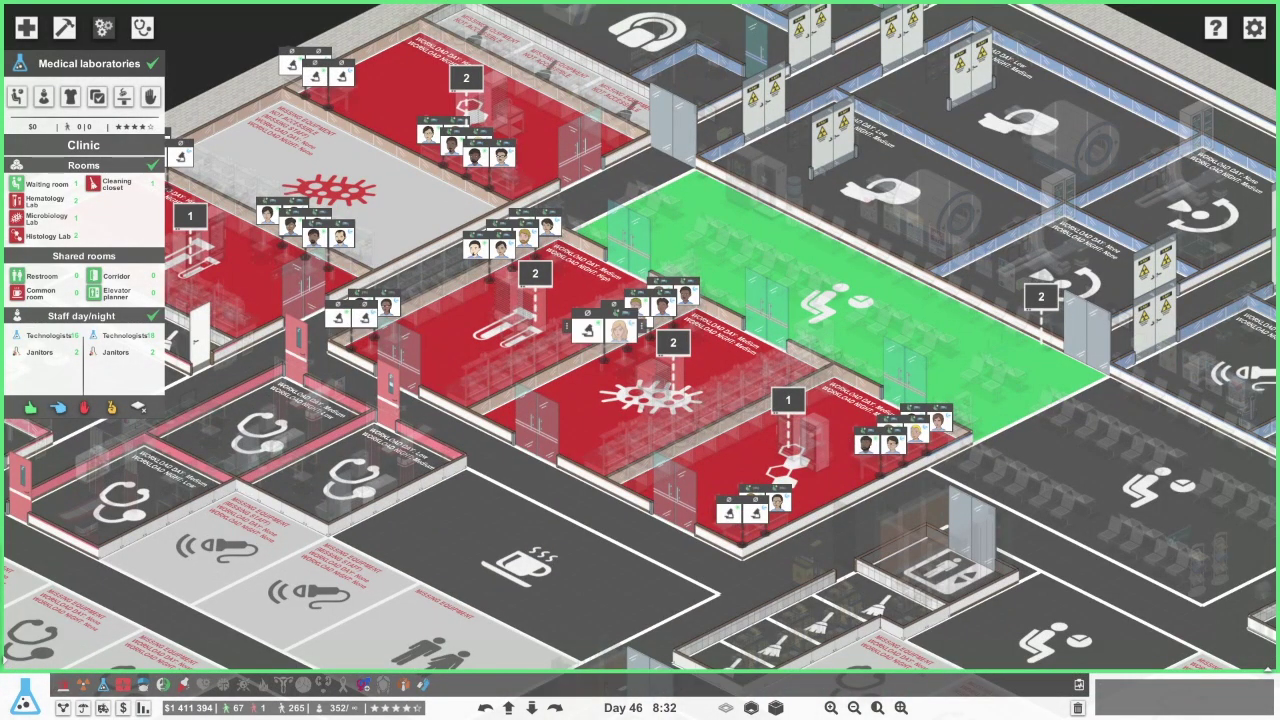
key("Up")
key("Left")
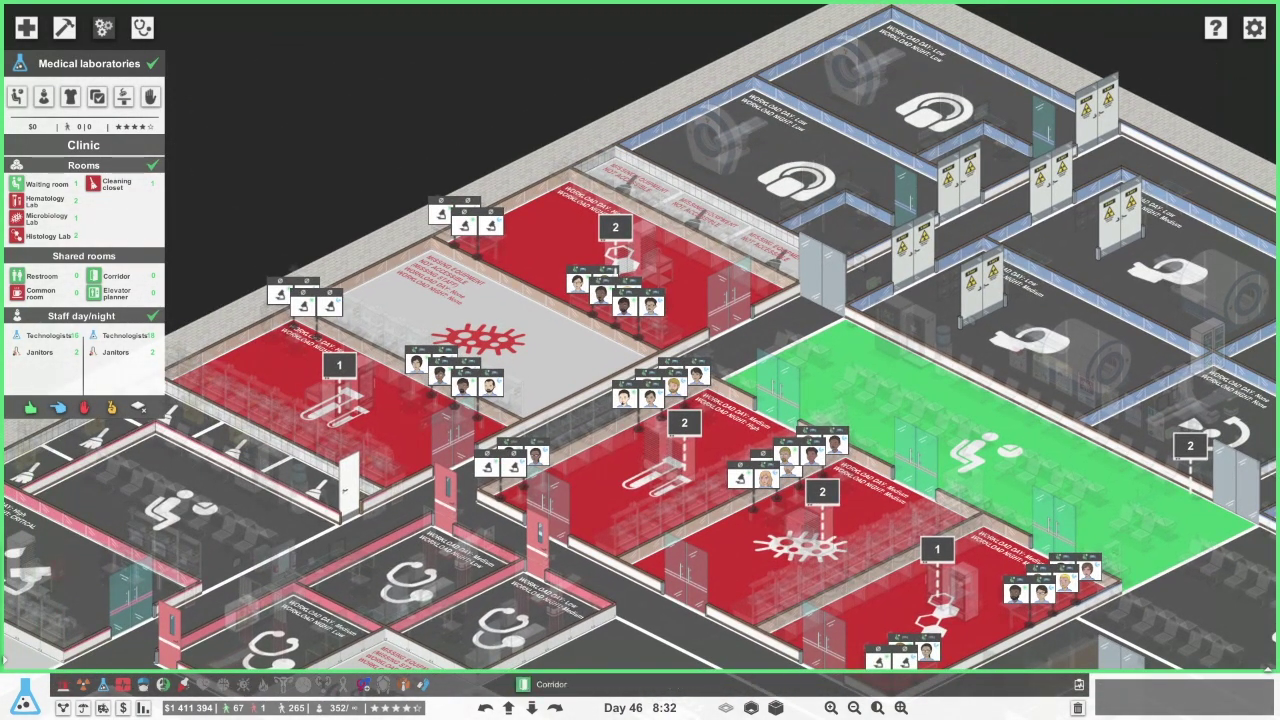
key("Up")
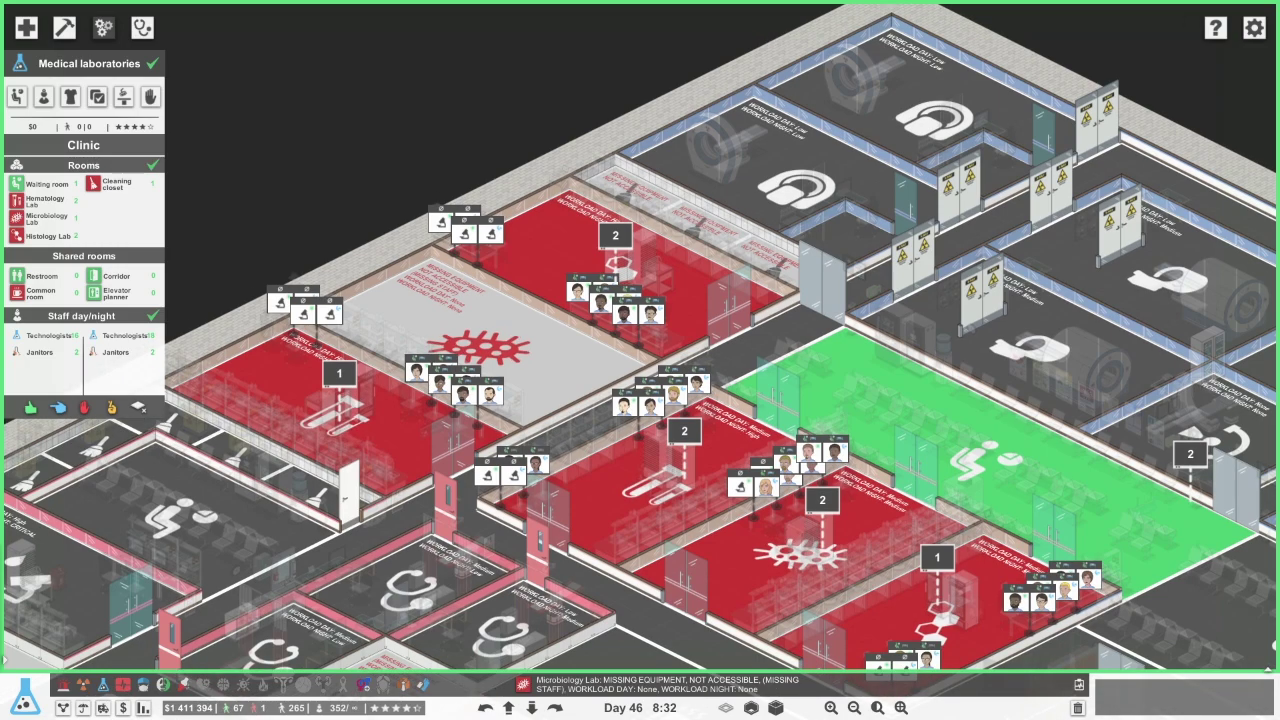
left_click(49, 335)
left_click(517, 193)
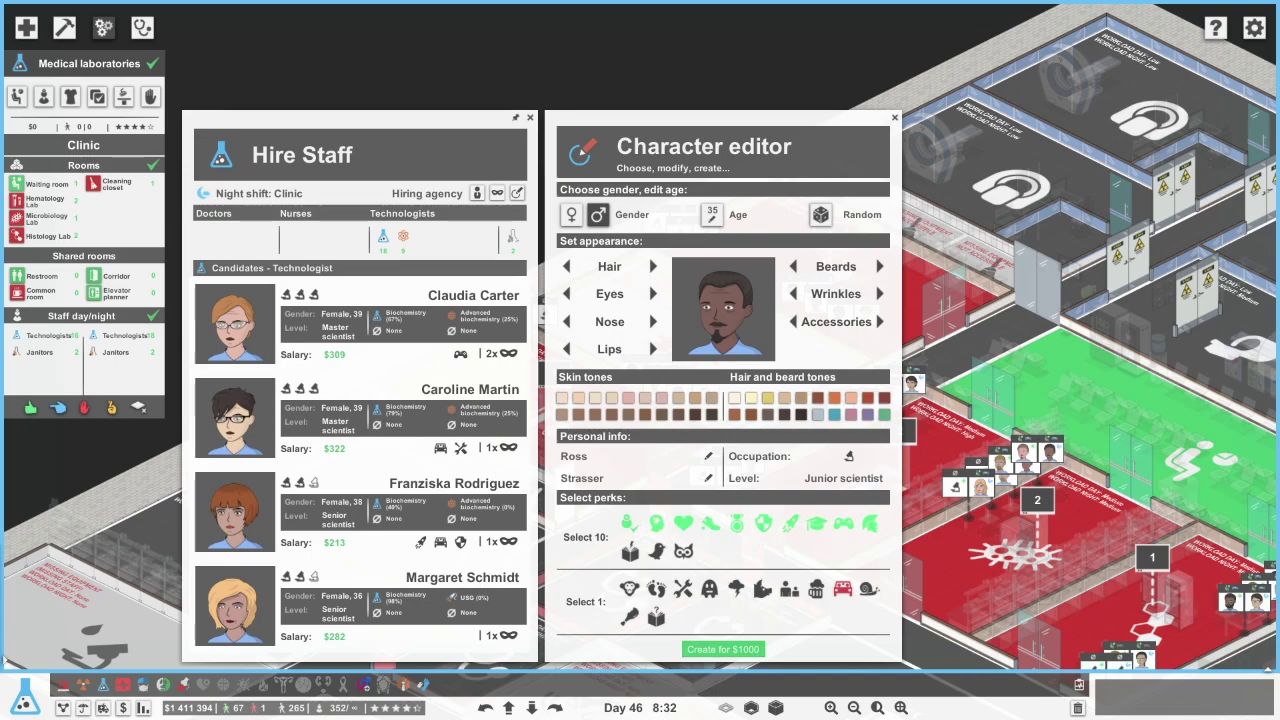
left_click(723, 649)
Create and hire two more custom technologists at $1000 each, checking a new hire's details
left_click(517, 193)
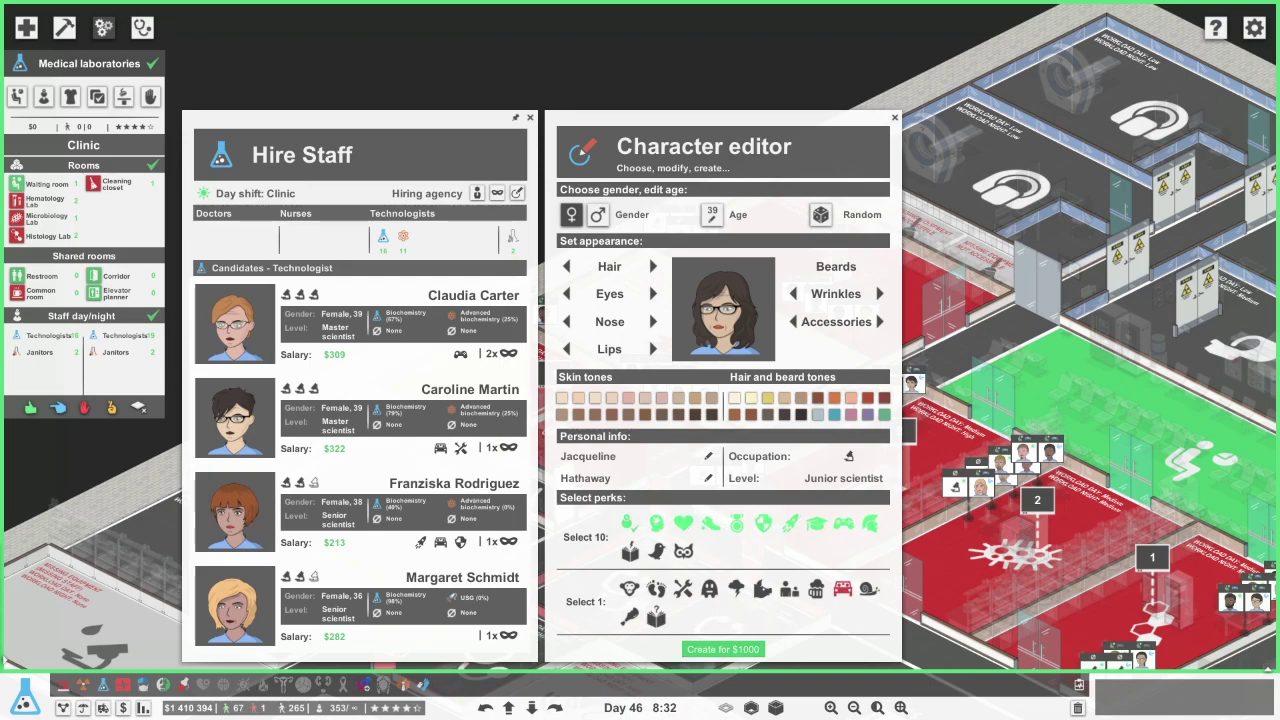
left_click(723, 649)
left_click(530, 310)
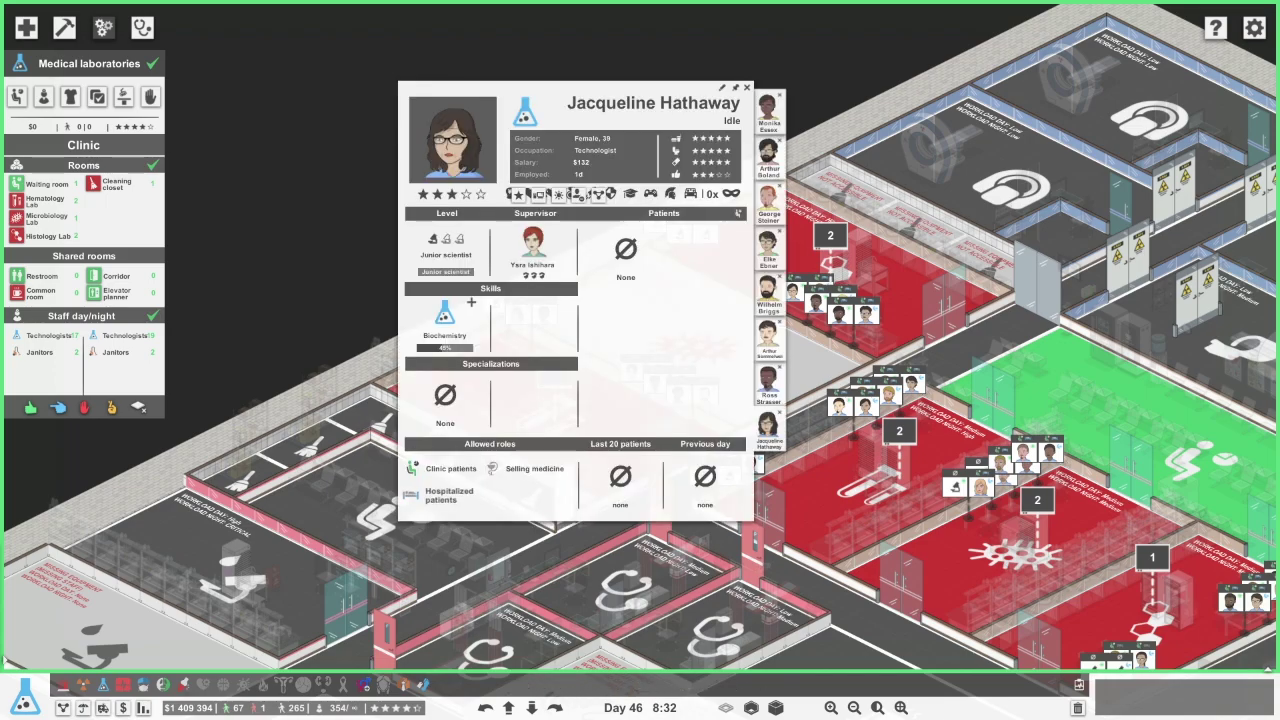
left_click(746, 88)
left_click(48, 335)
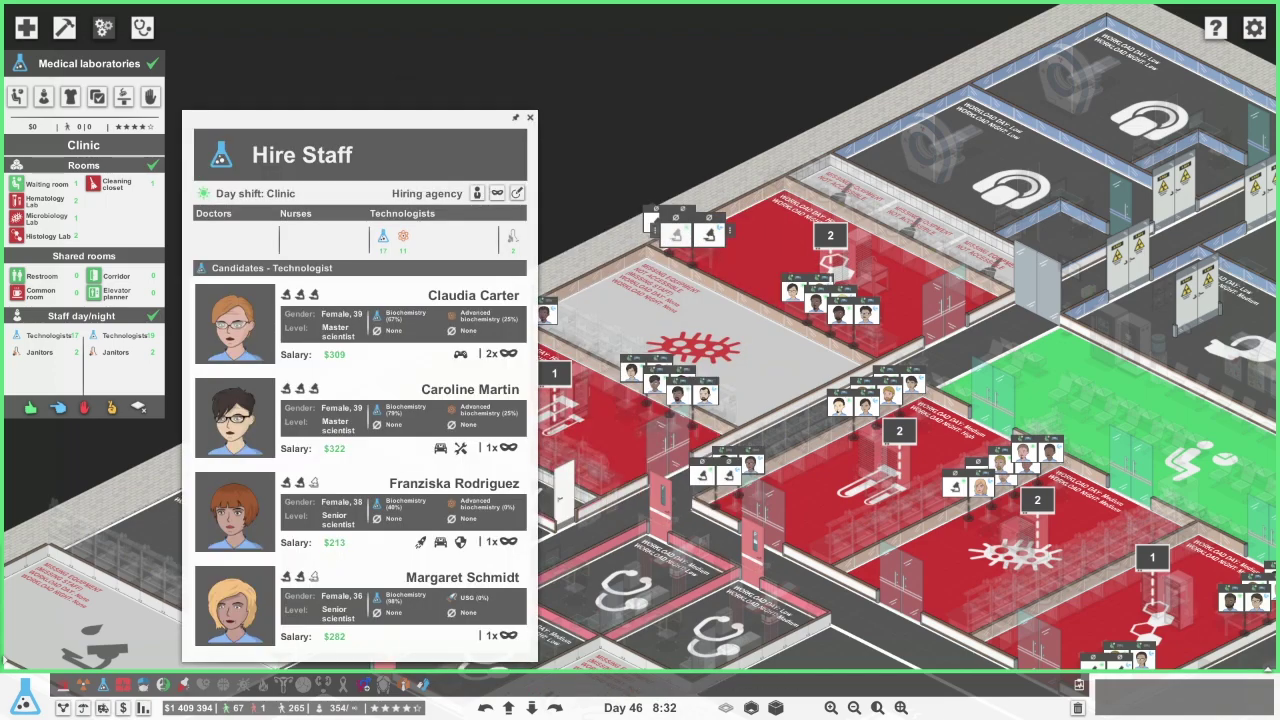
left_click(517, 193)
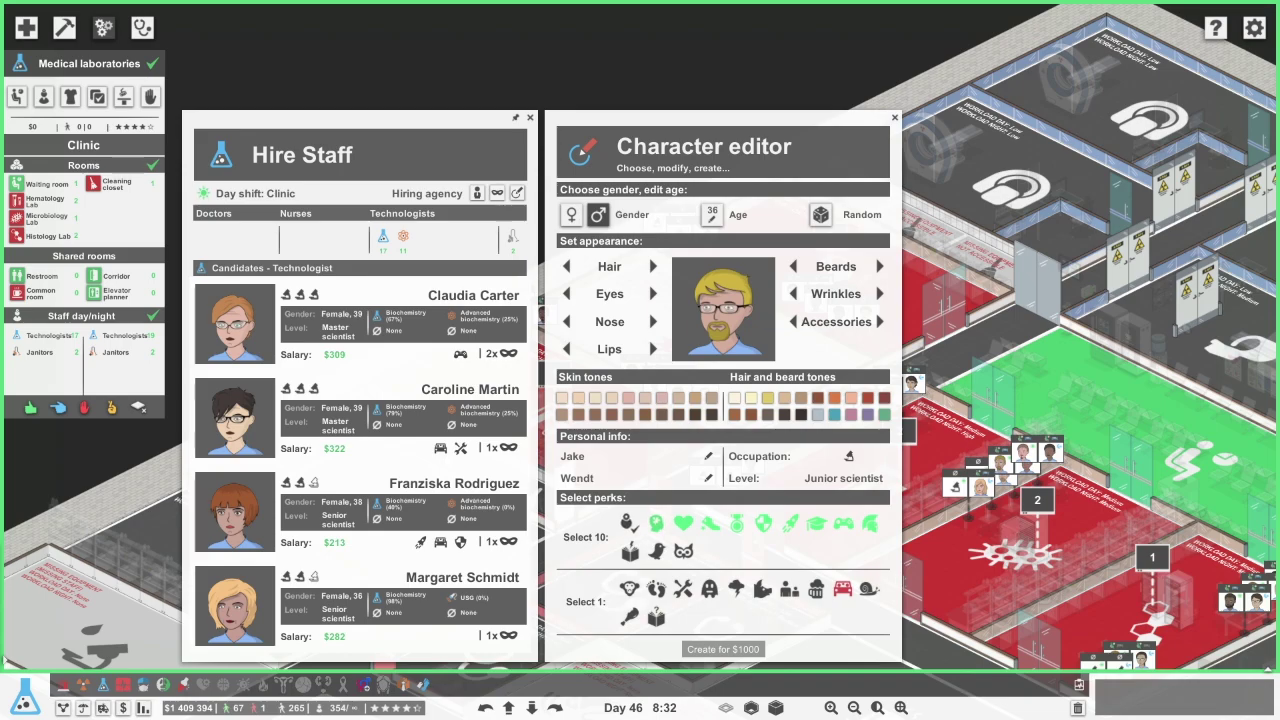
left_click(723, 649)
Hire a night-shift custom technologist with two extra perks, then leave the laboratories overview
left_click(125, 335)
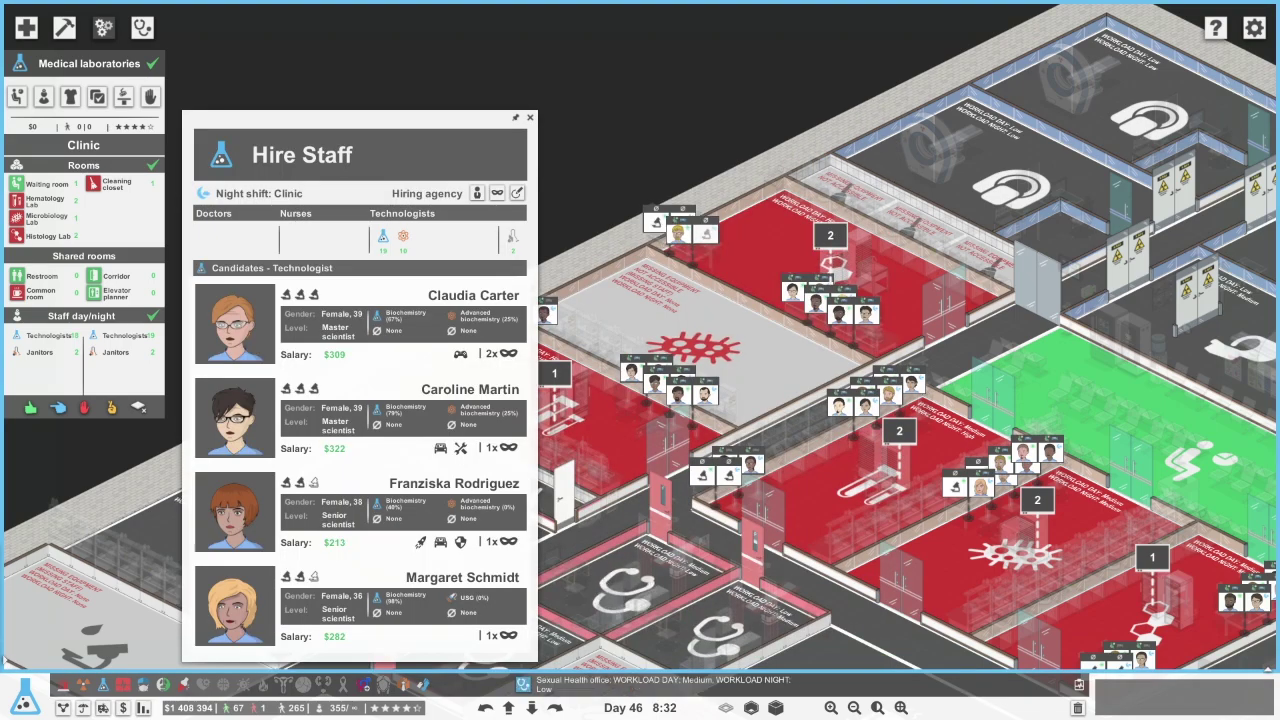
left_click(517, 193)
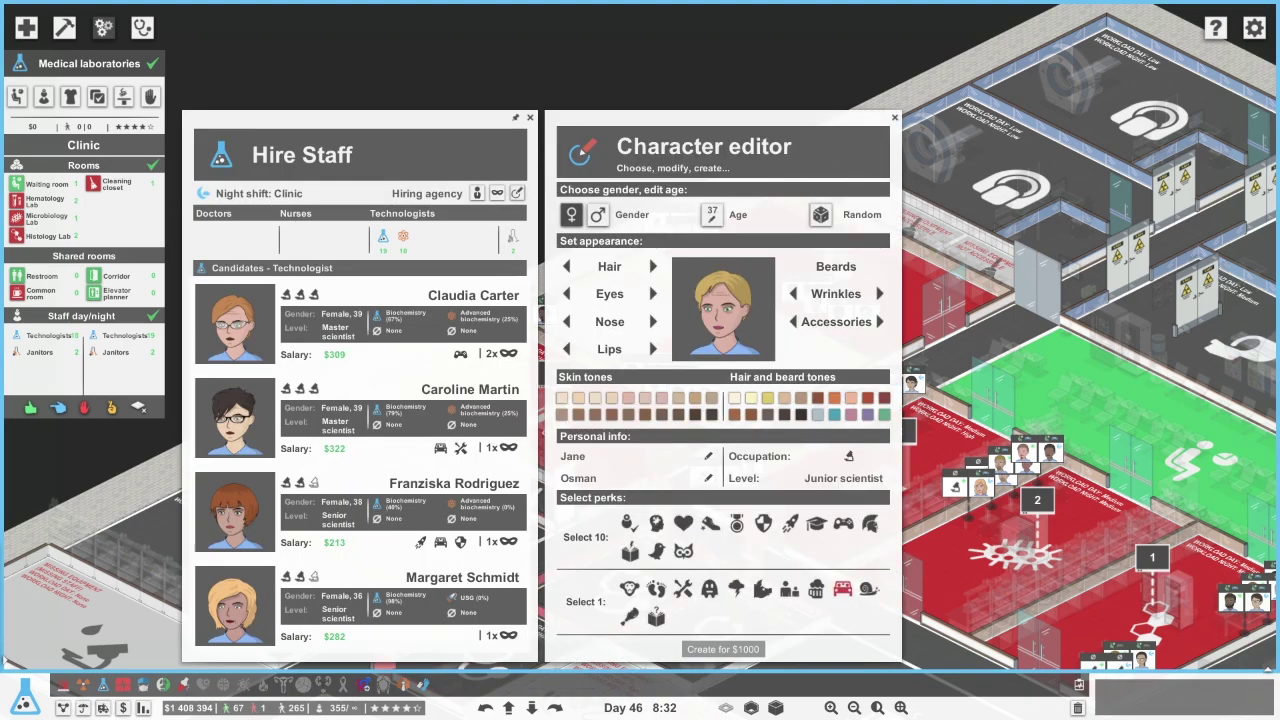
left_click(789, 522)
left_click(736, 522)
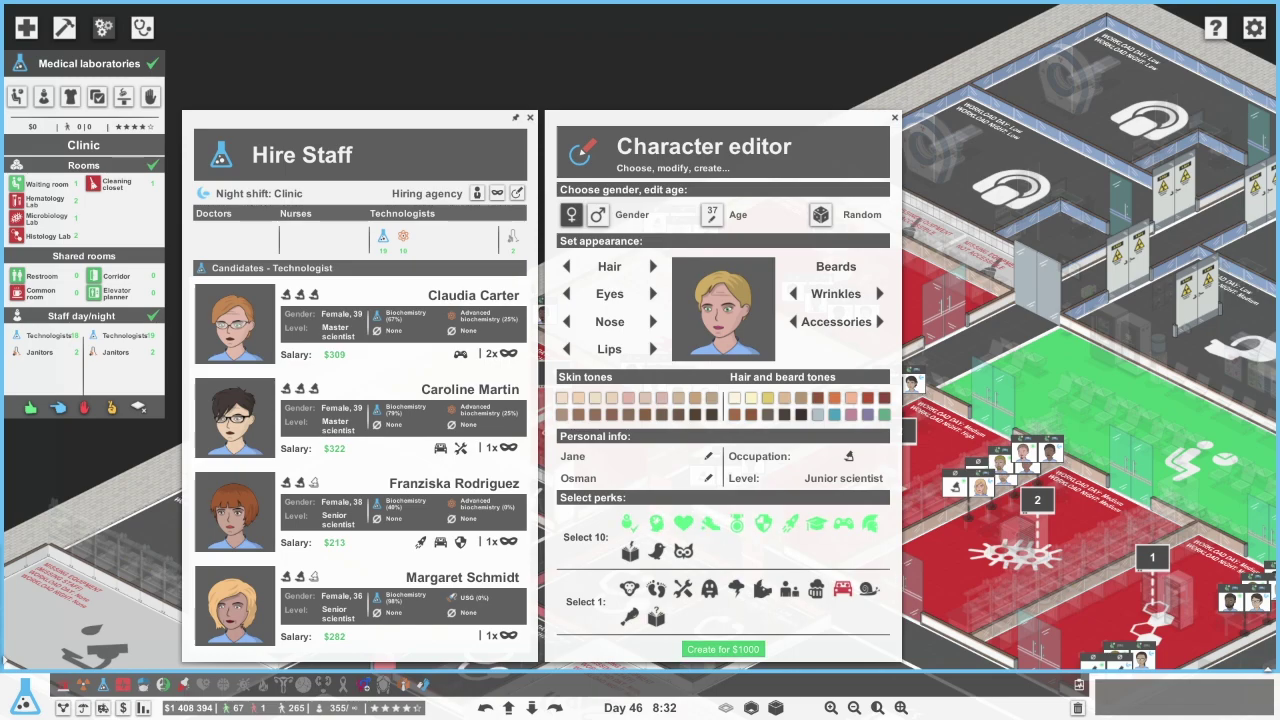
left_click(723, 649)
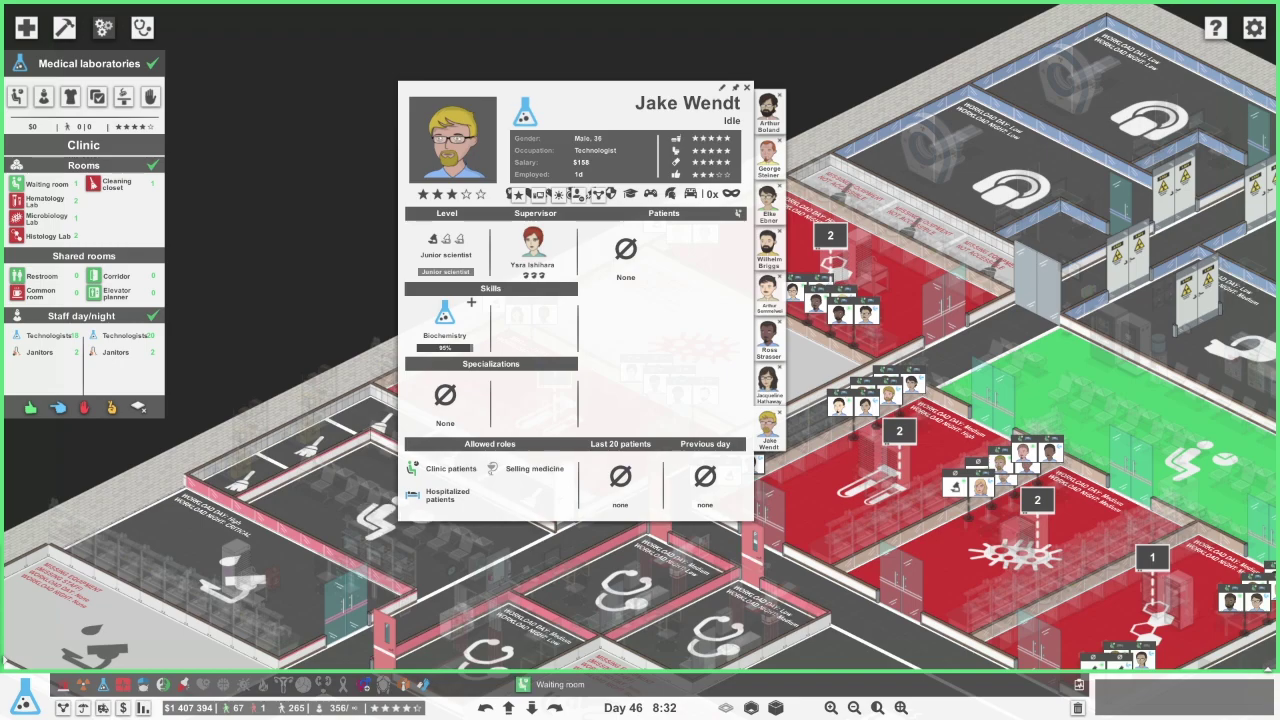
key("Escape")
left_click(675, 234)
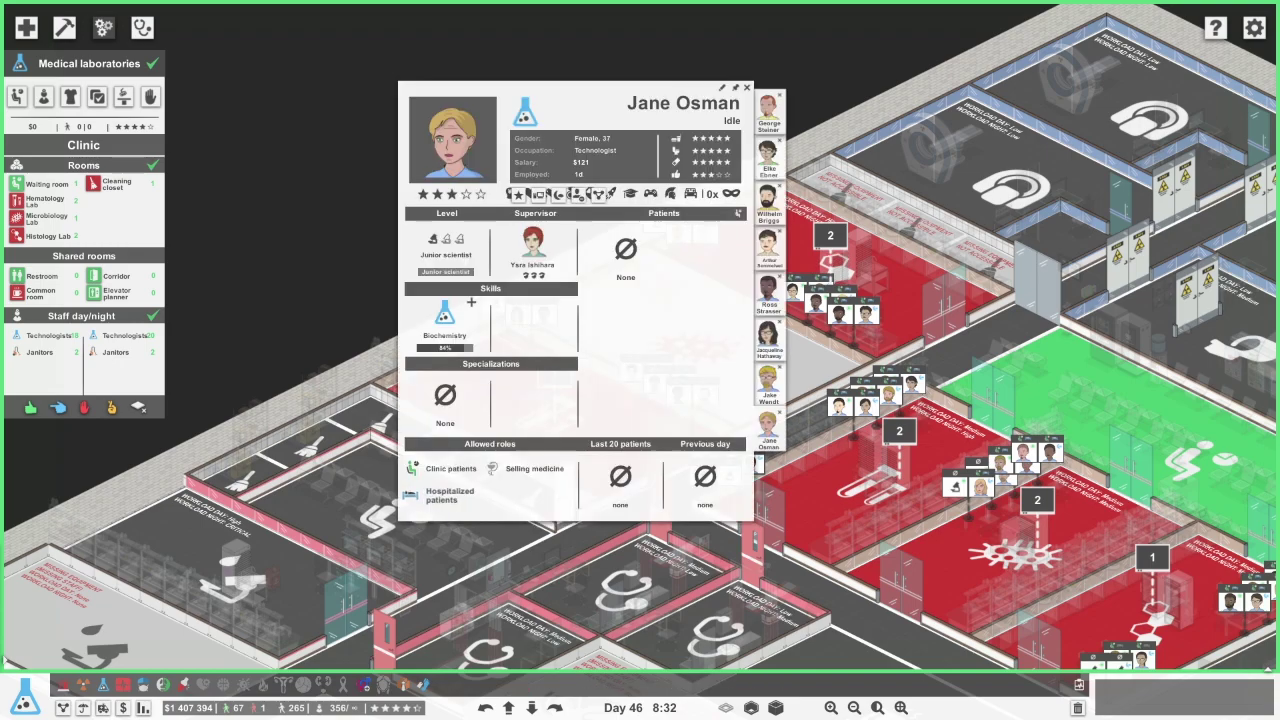
key("Escape")
key("Escape")
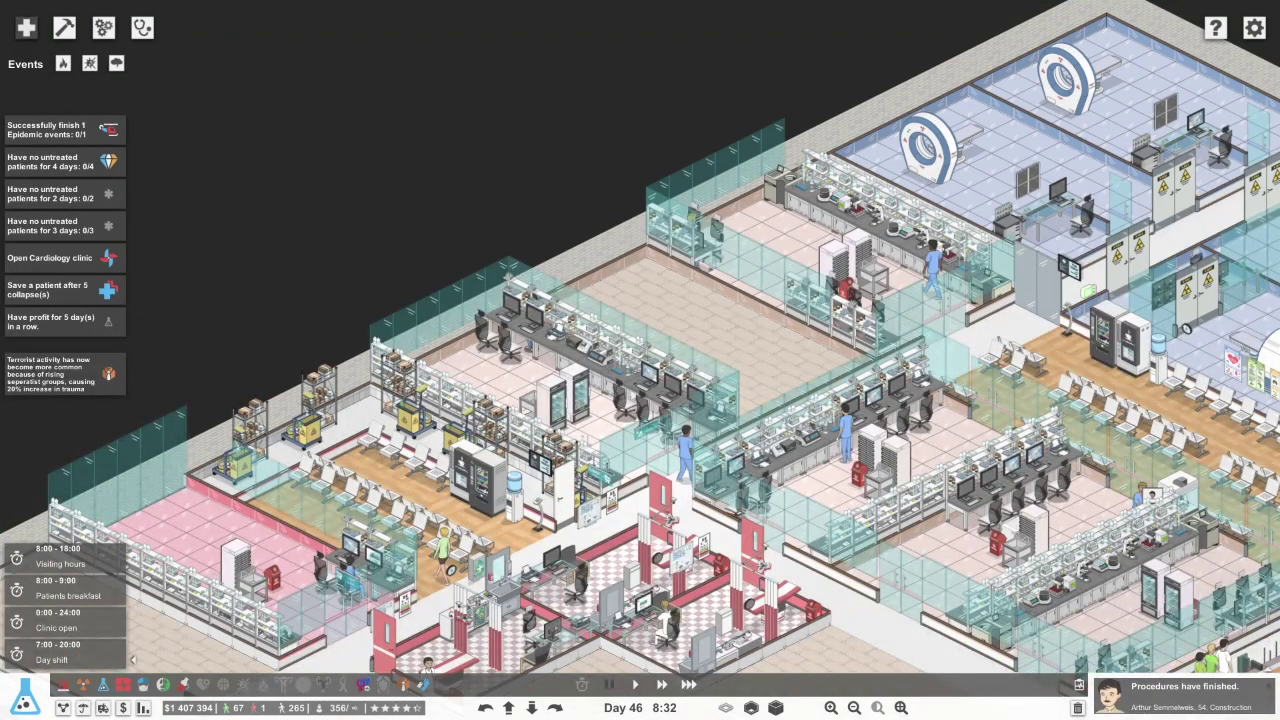
key("s")
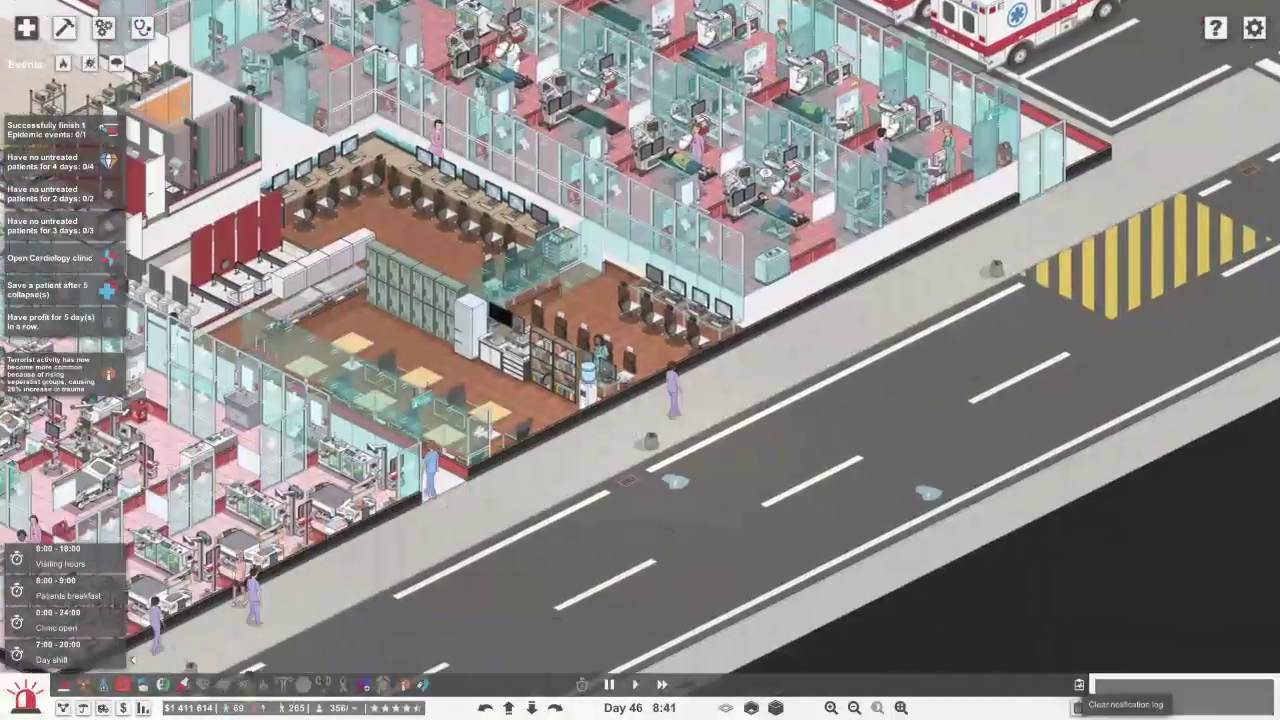
key("a")
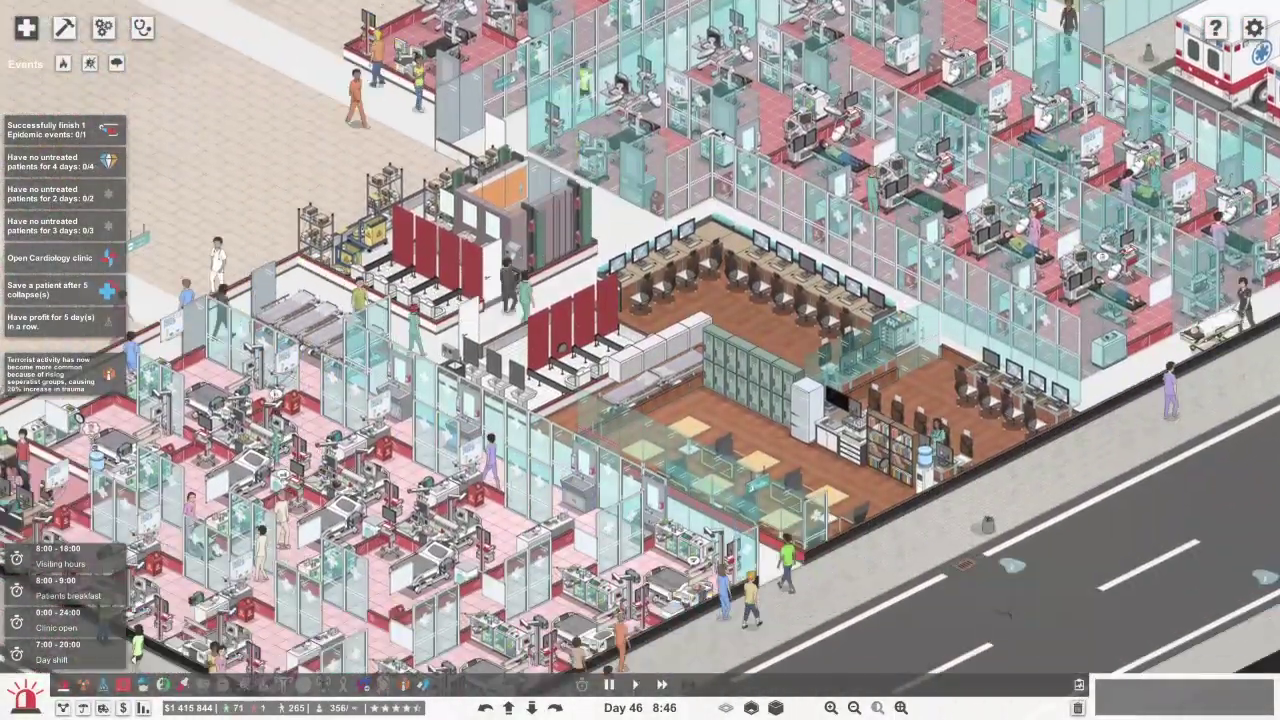
scroll(1262, 33, "up", 1)
left_click(142, 28)
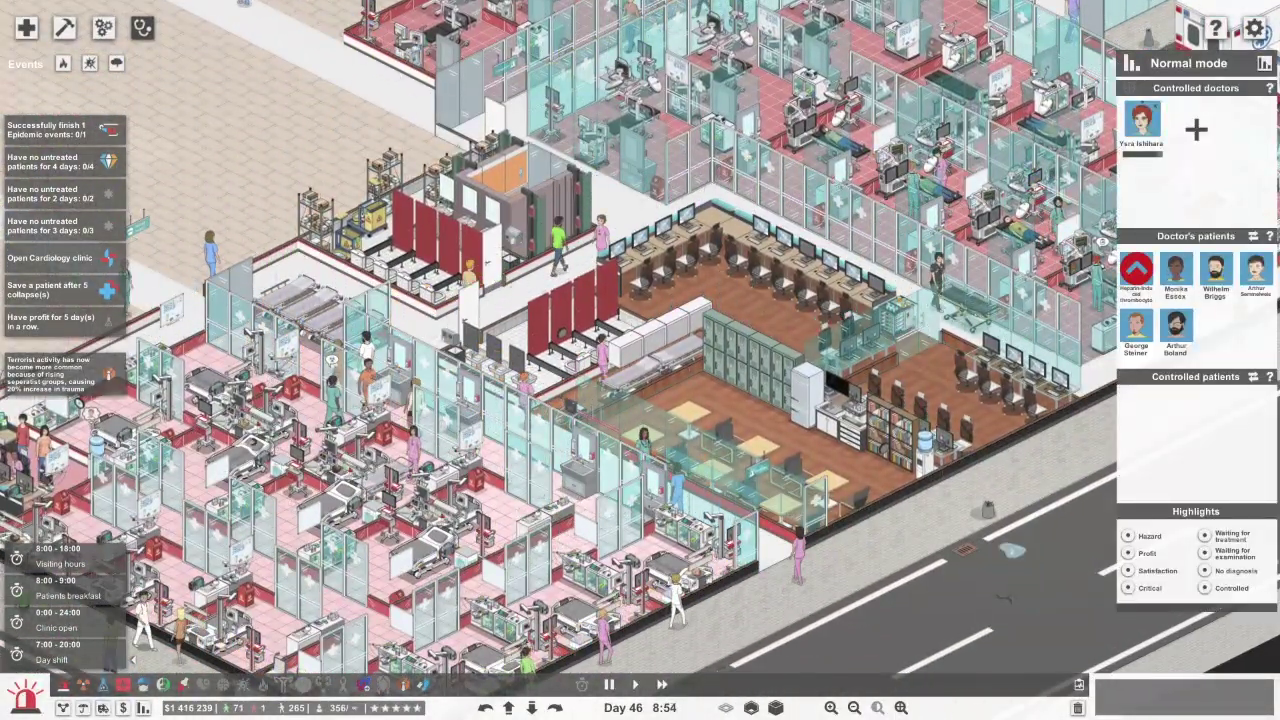
left_click(1136, 270)
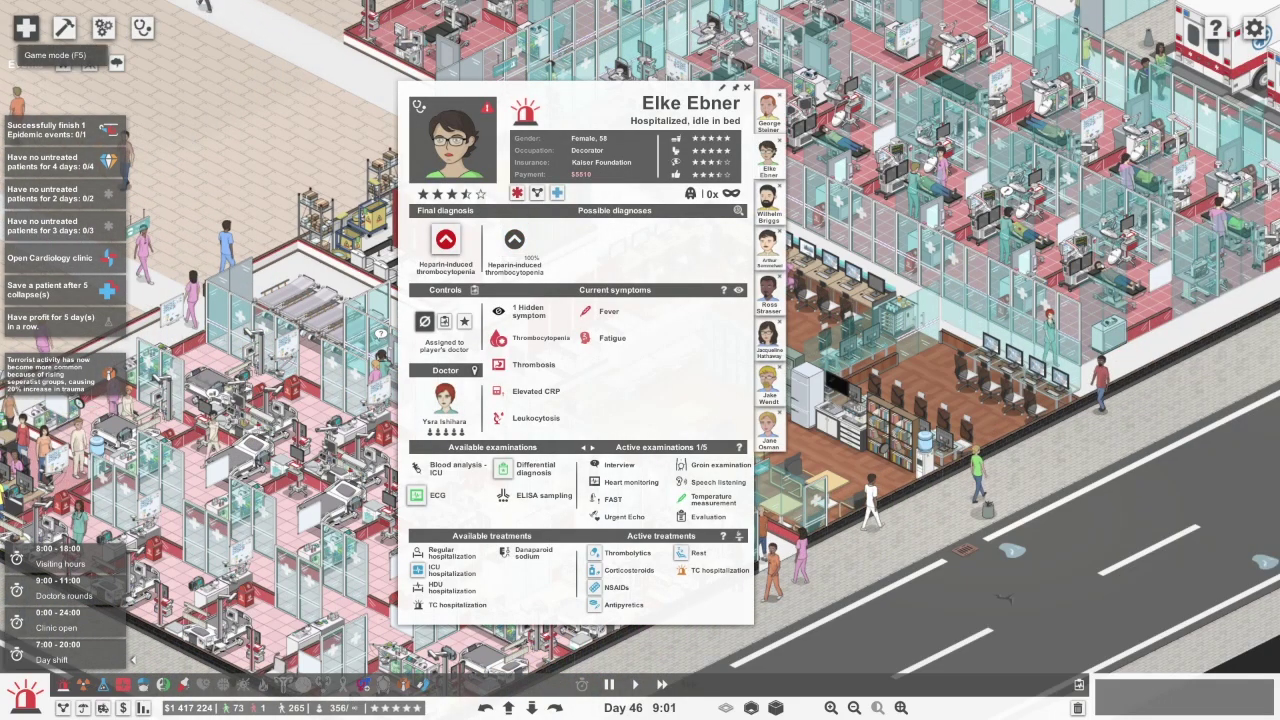
key("a")
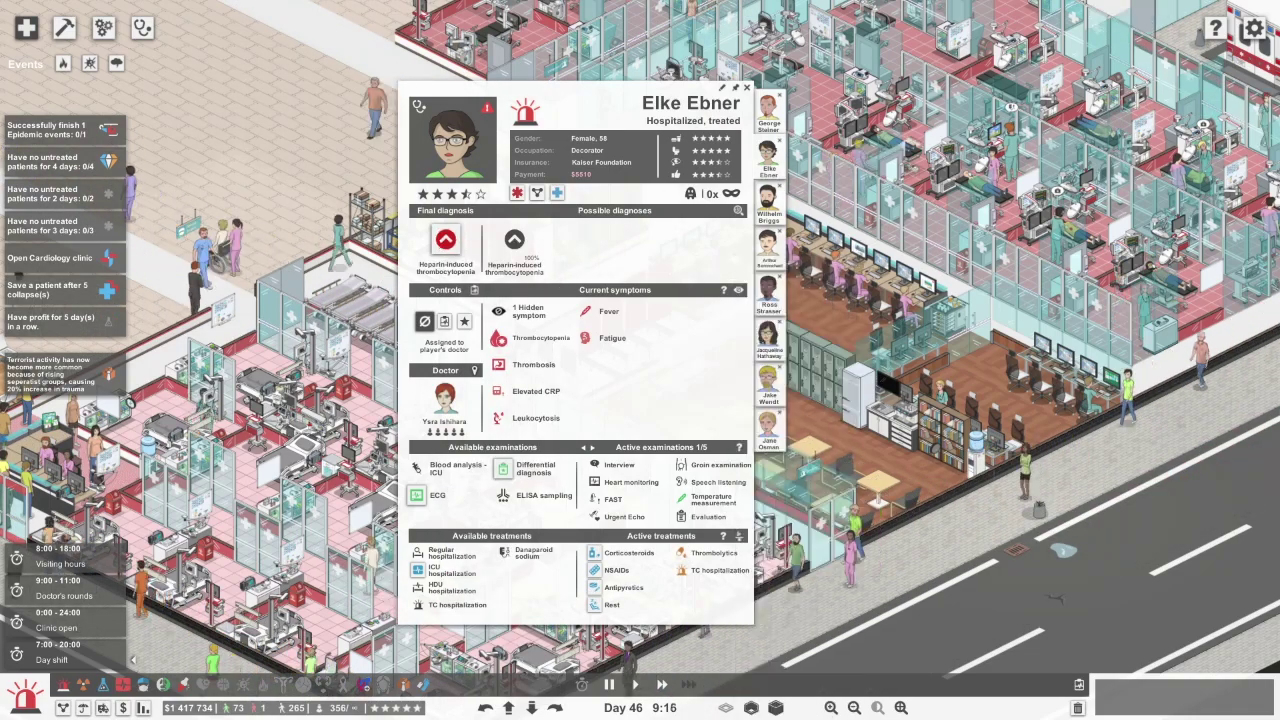
left_click(768, 112)
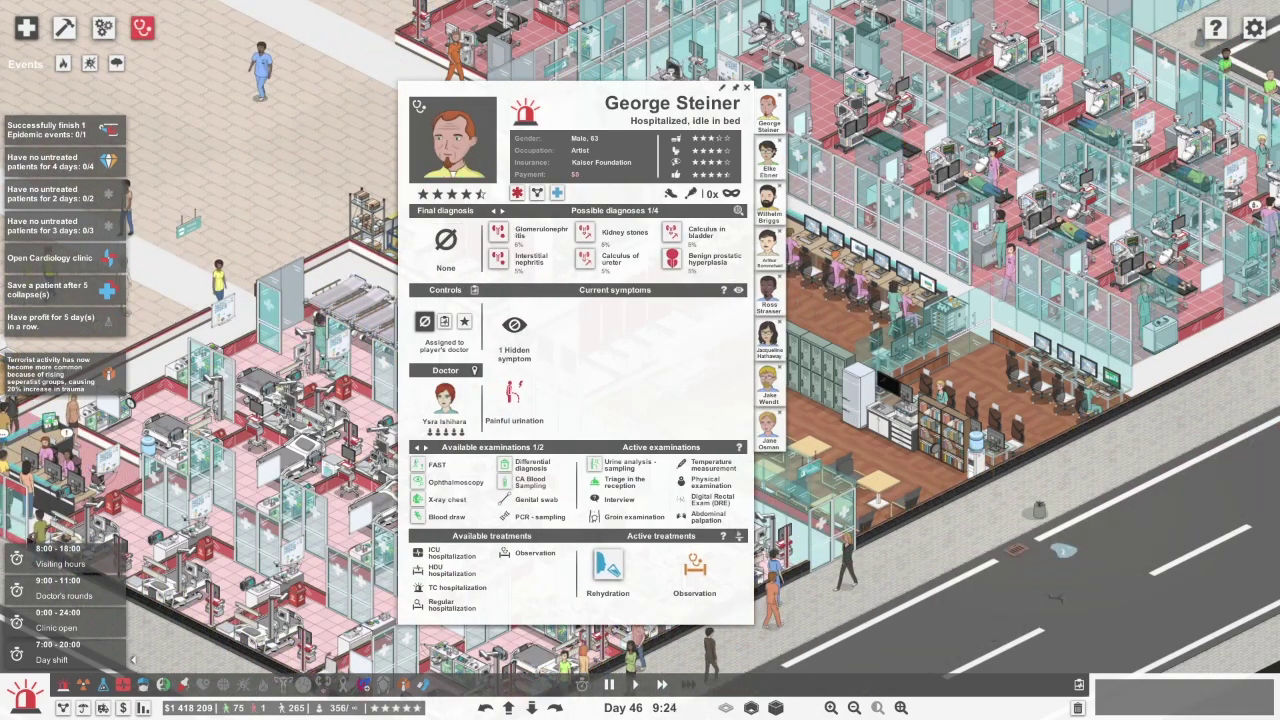
left_click(85, 410)
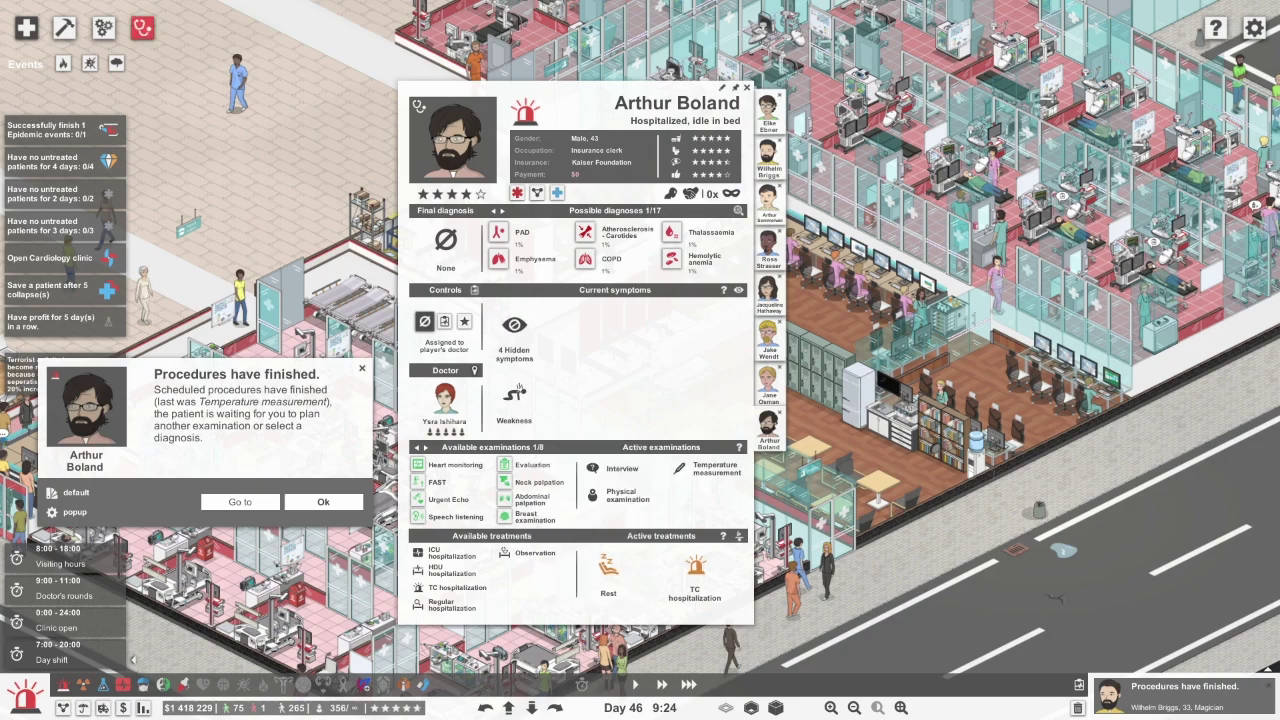
Order abdominal palpation, blood pressure measurement and neurological testing for Arthur Boland
left_click(530, 498)
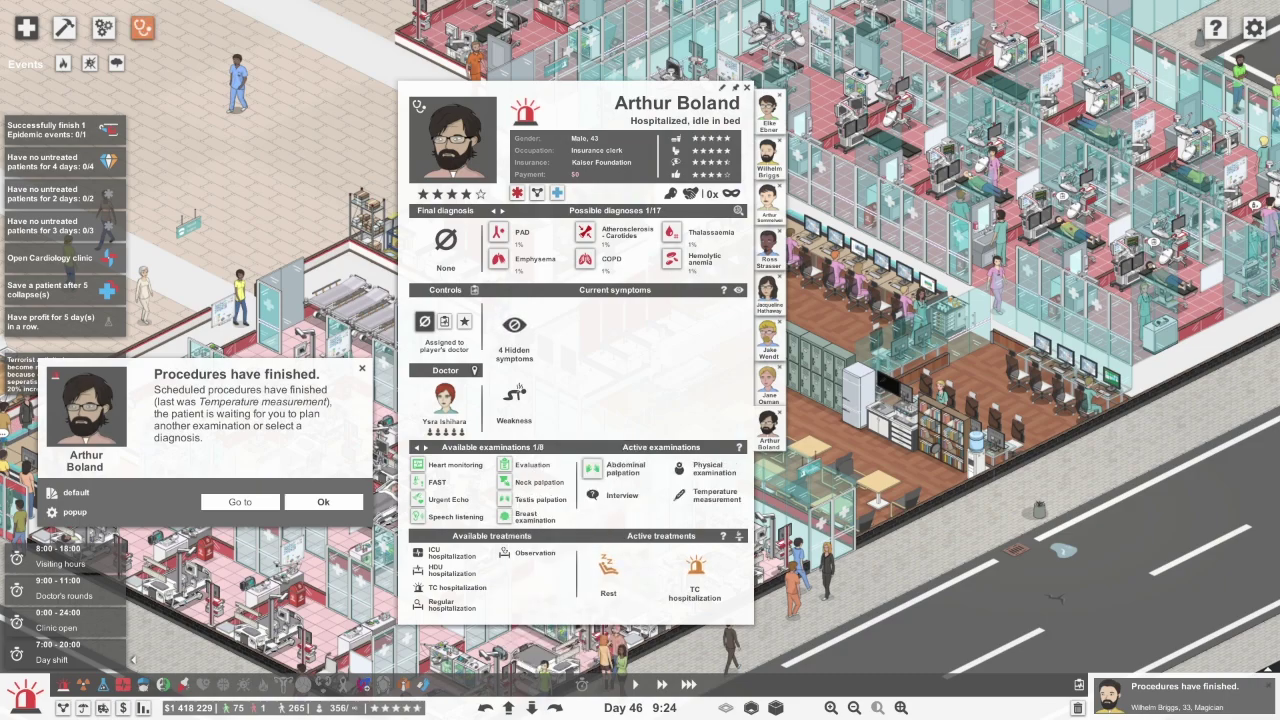
left_click(422, 447)
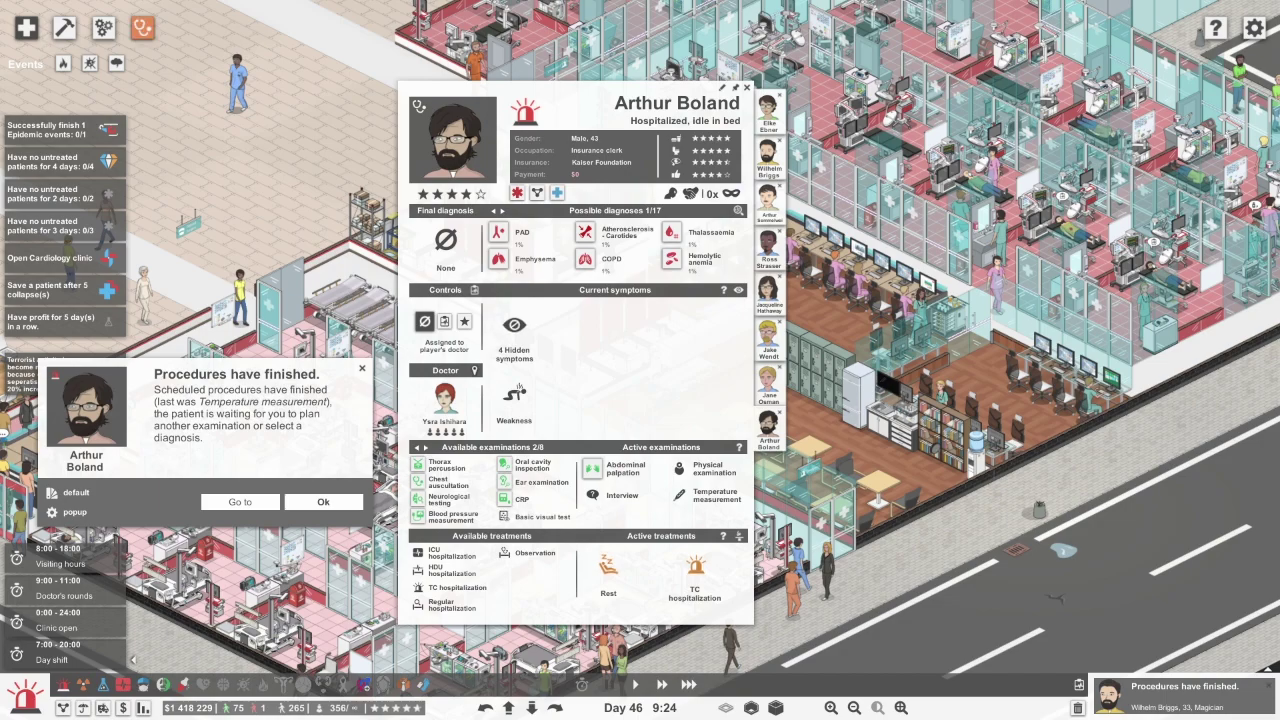
left_click(453, 516)
left_click(449, 499)
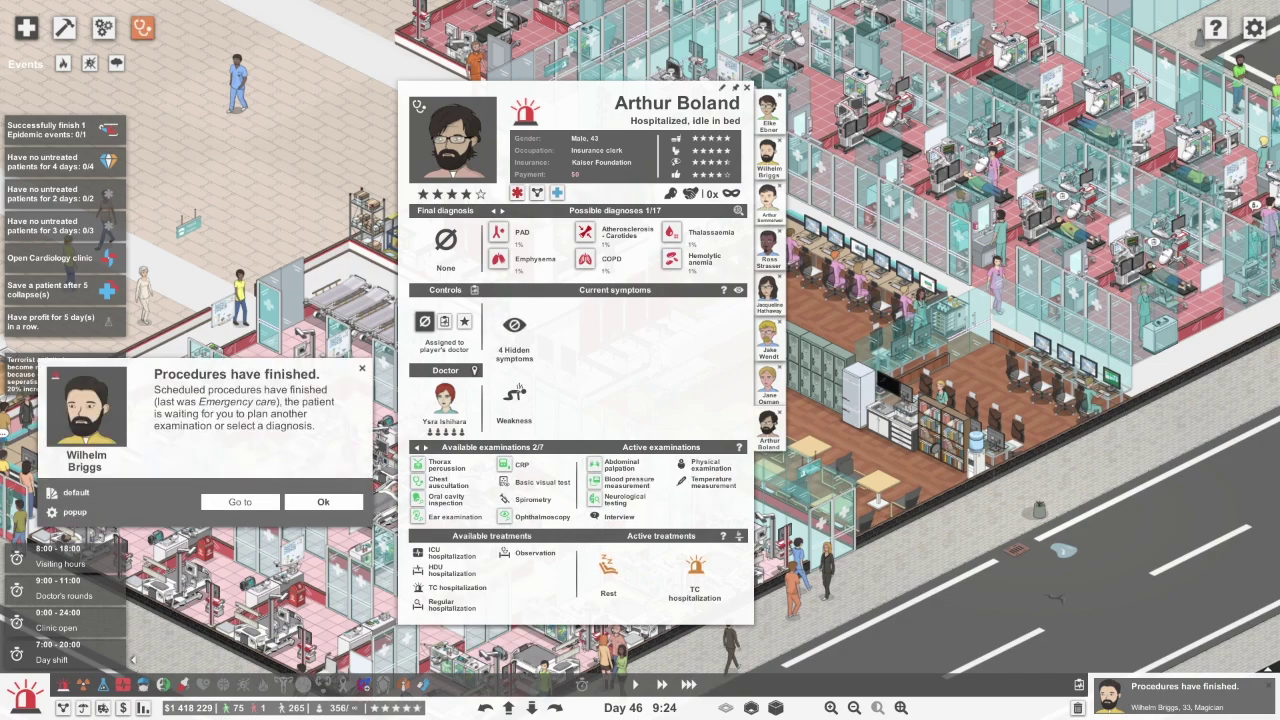
left_click(85, 405)
left_click(450, 516)
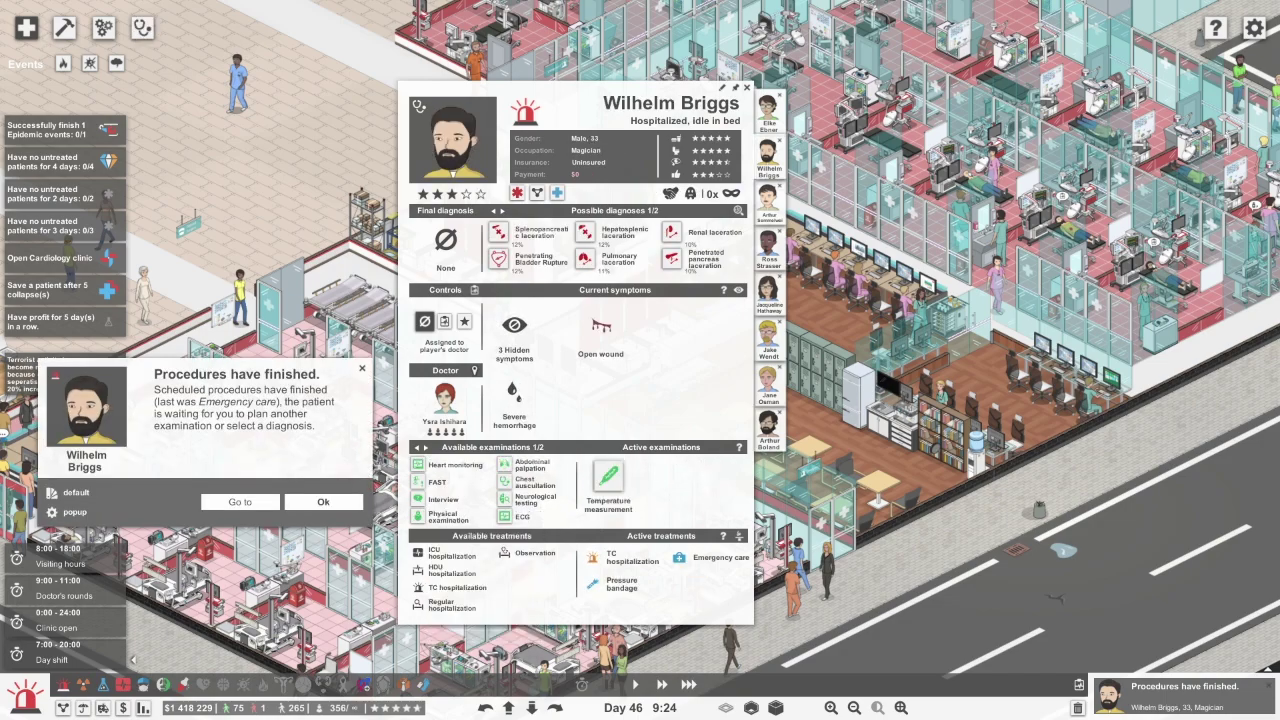
left_click(443, 499)
left_click(323, 501)
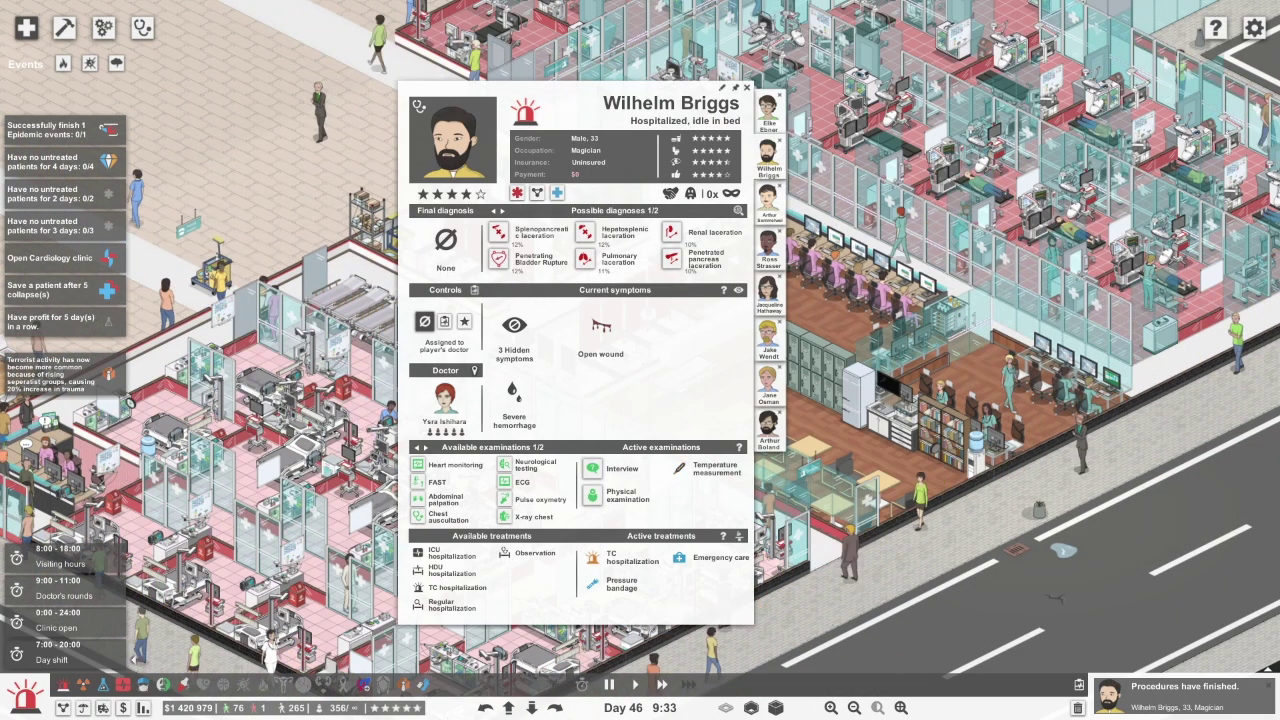
left_click(768, 200)
left_click(768, 292)
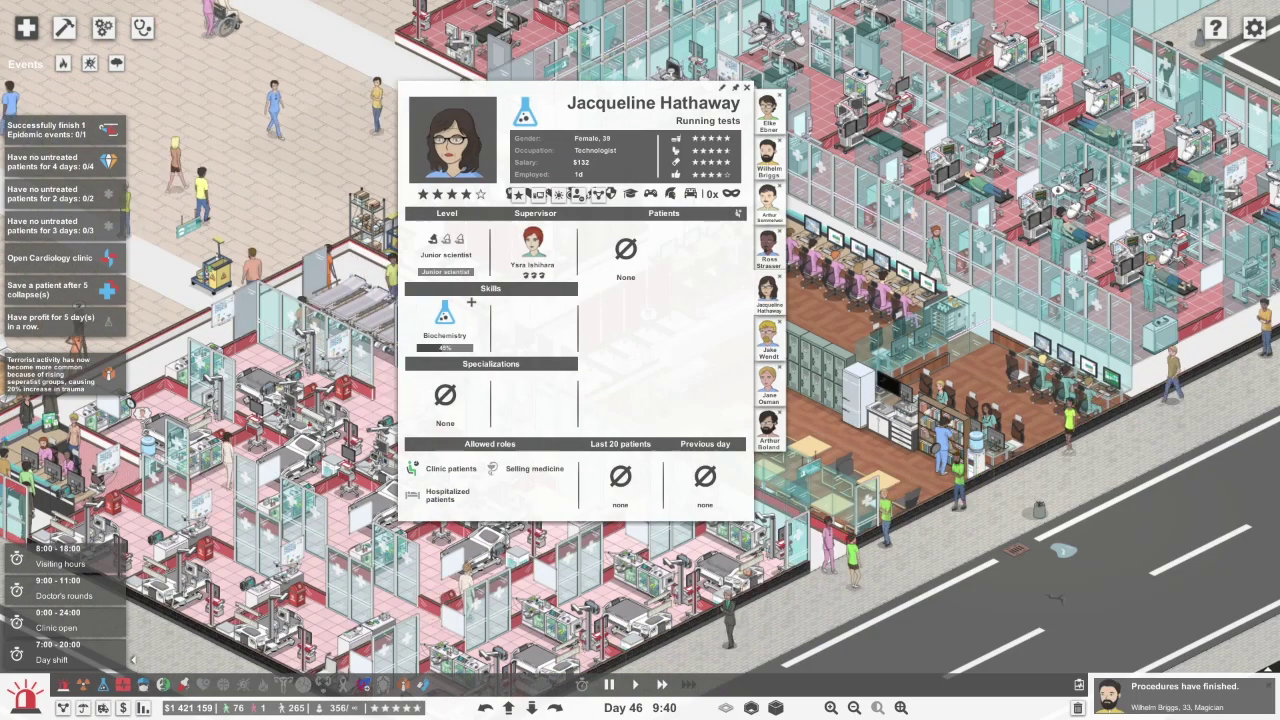
left_click(768, 338)
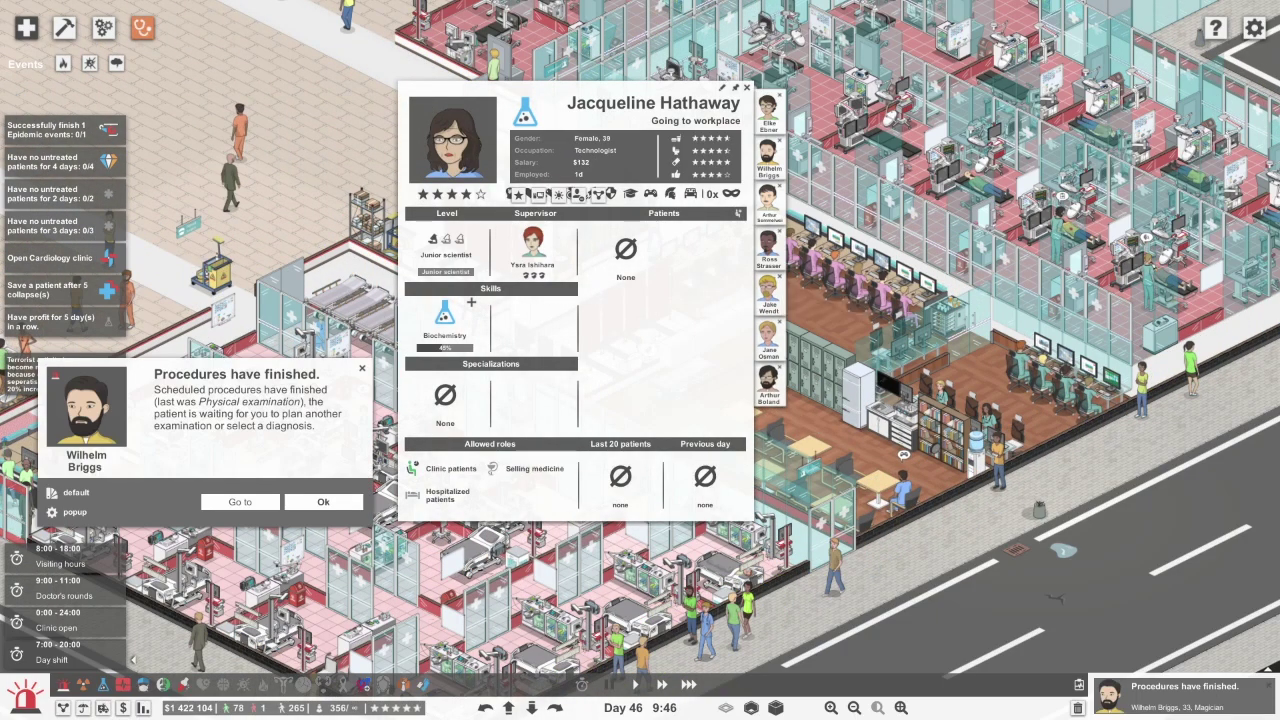
left_click(768, 338)
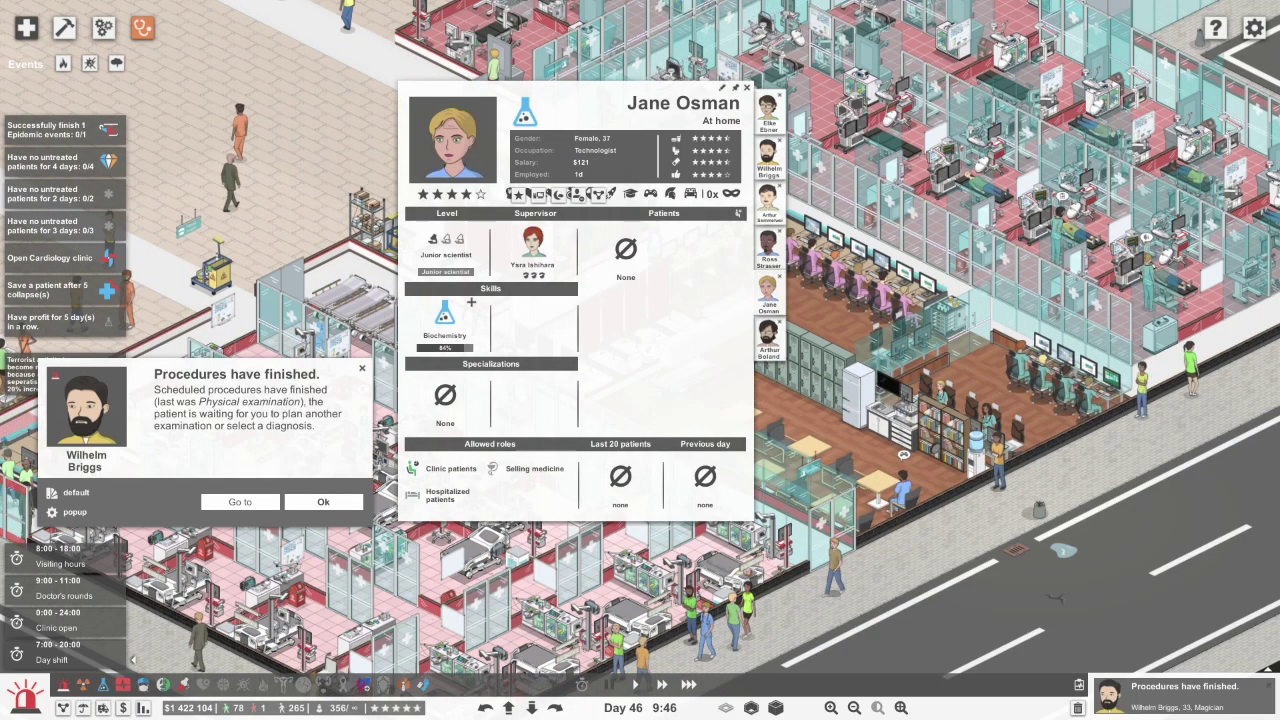
left_click(768, 338)
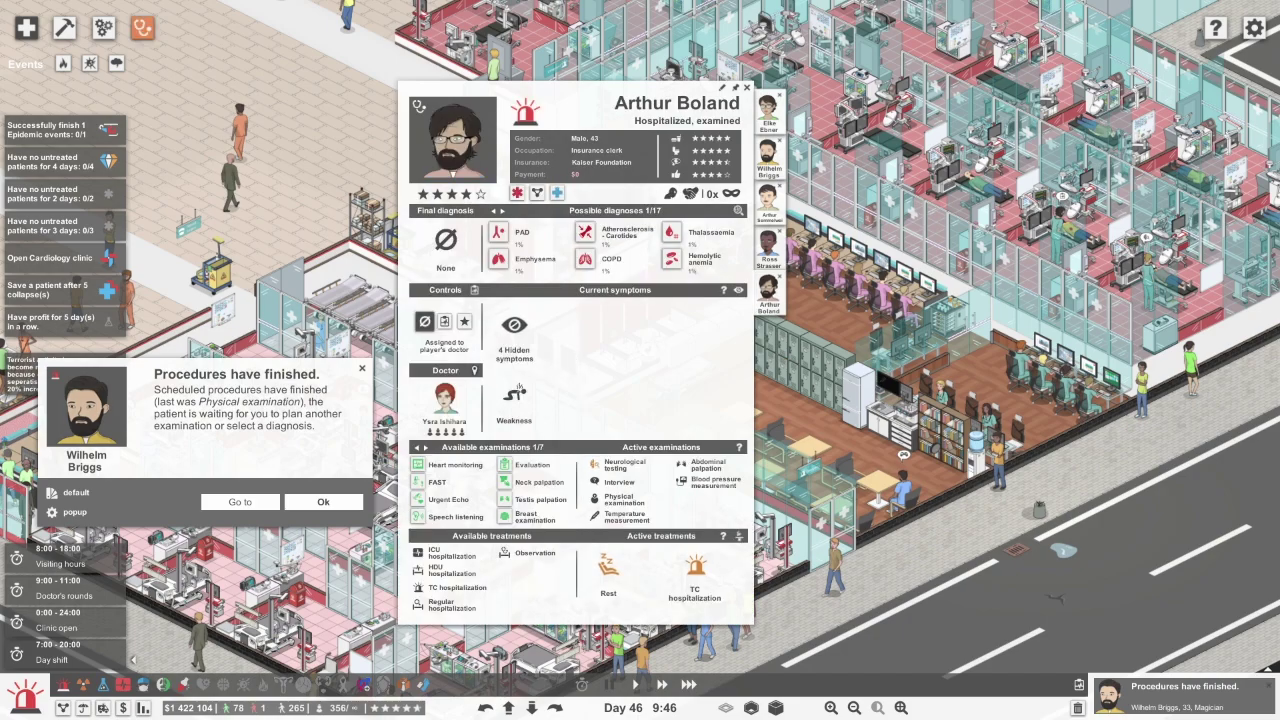
Order differential diagnosis and abdominal palpation for Wilhelm Briggs
left_click(85, 405)
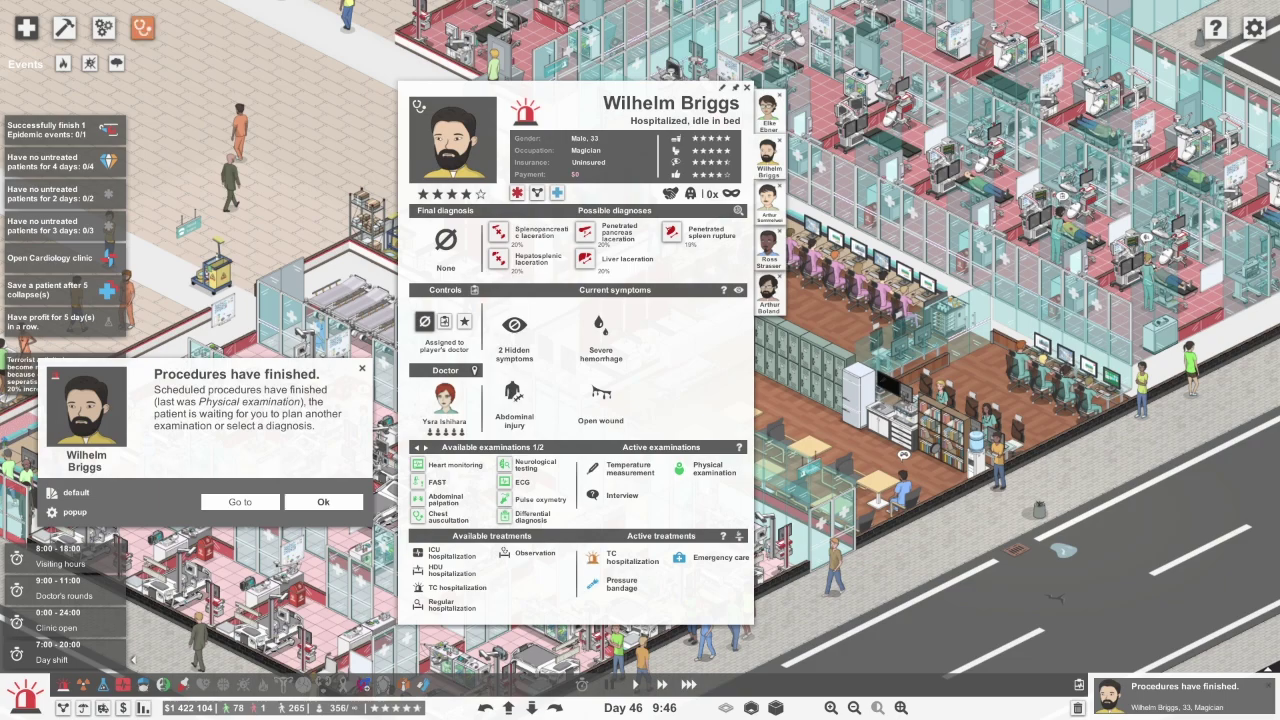
left_click(531, 516)
left_click(446, 497)
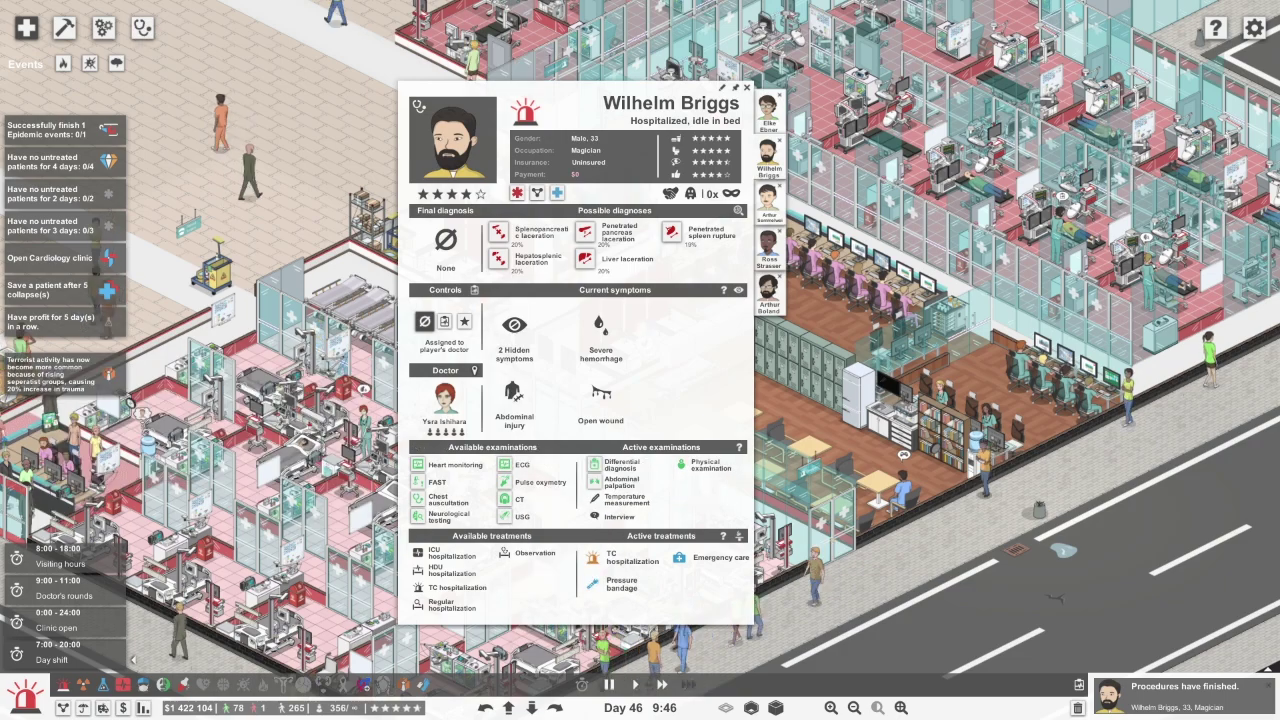
Run the game at fastest speed and order a differential diagnosis for Monika Essex
key("3")
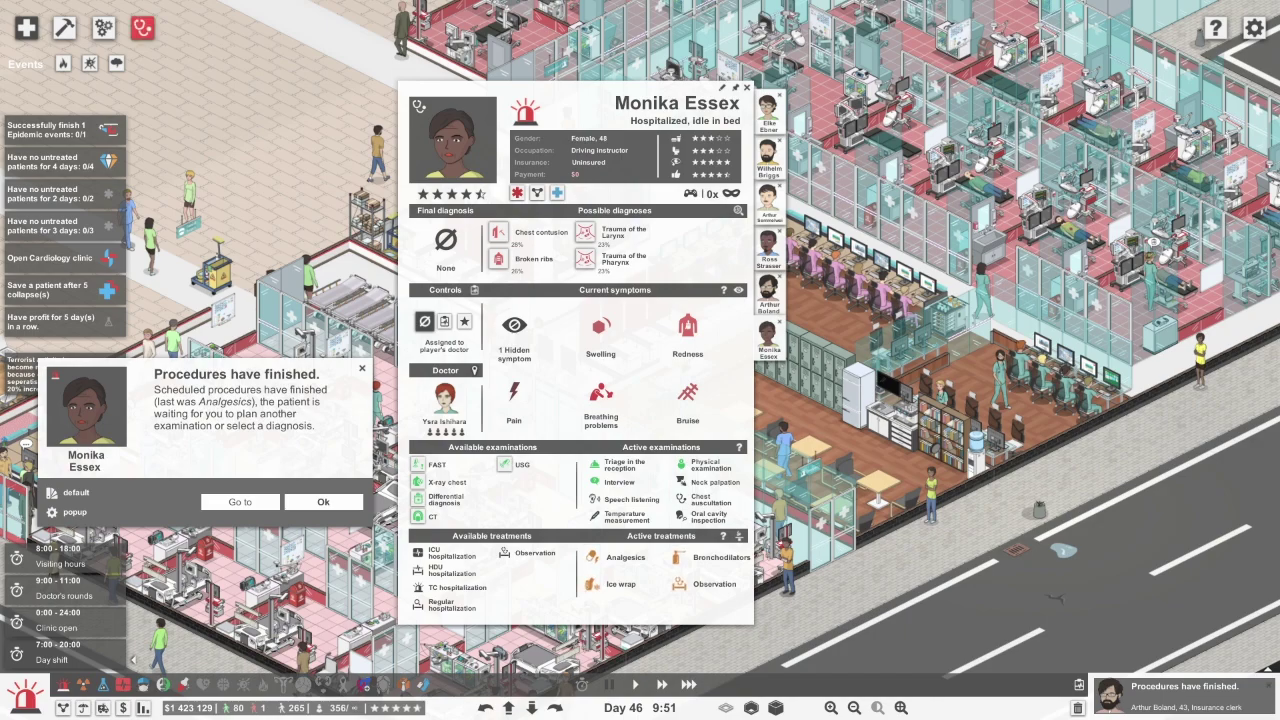
left_click(446, 498)
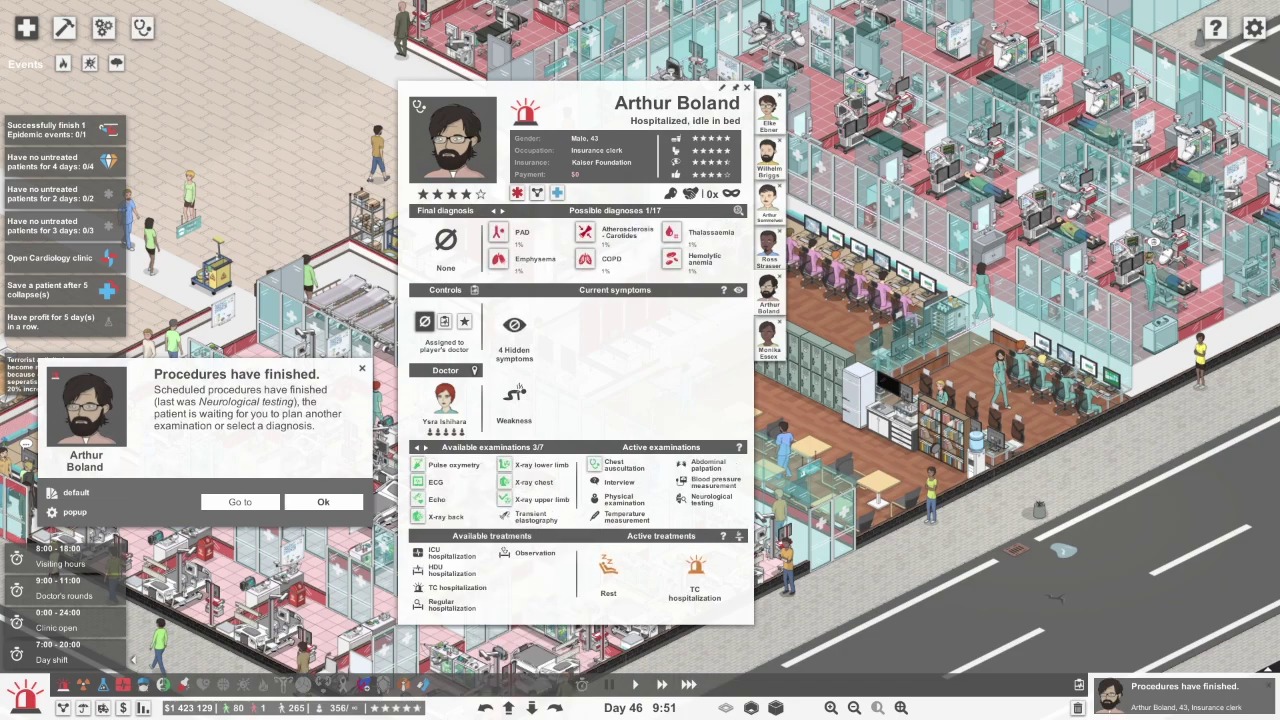
key("Return")
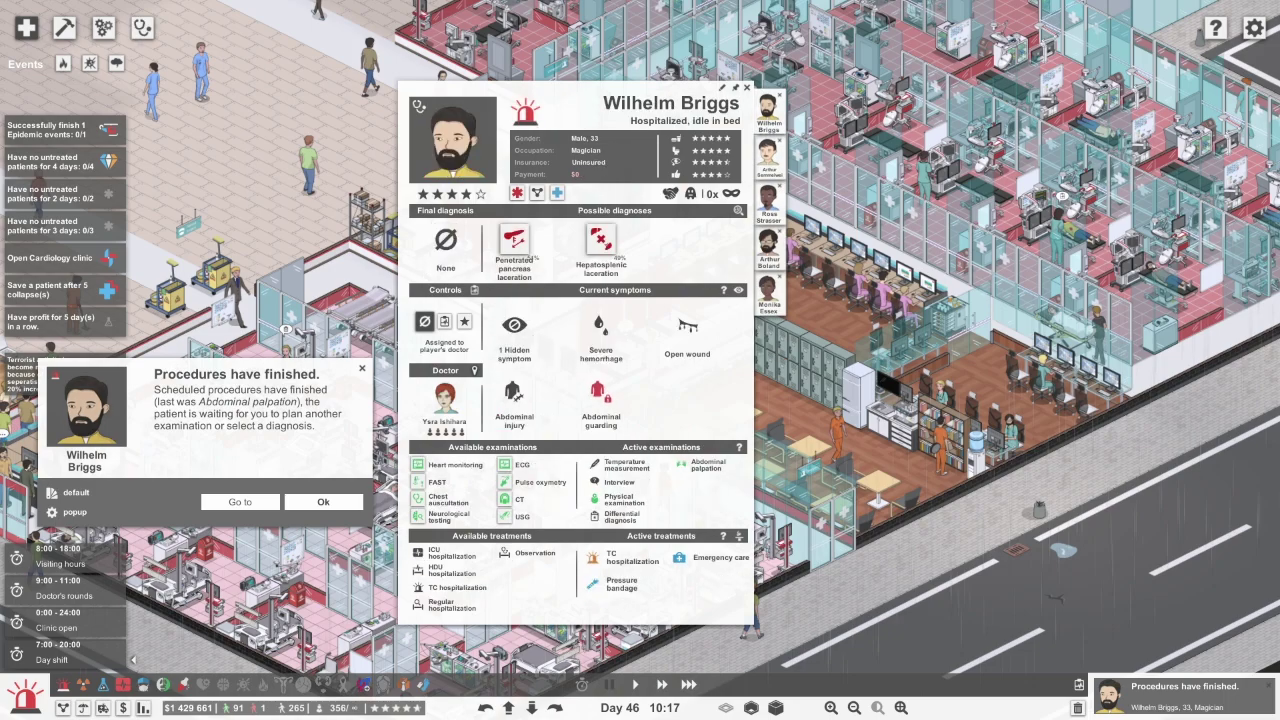
left_click(737, 210)
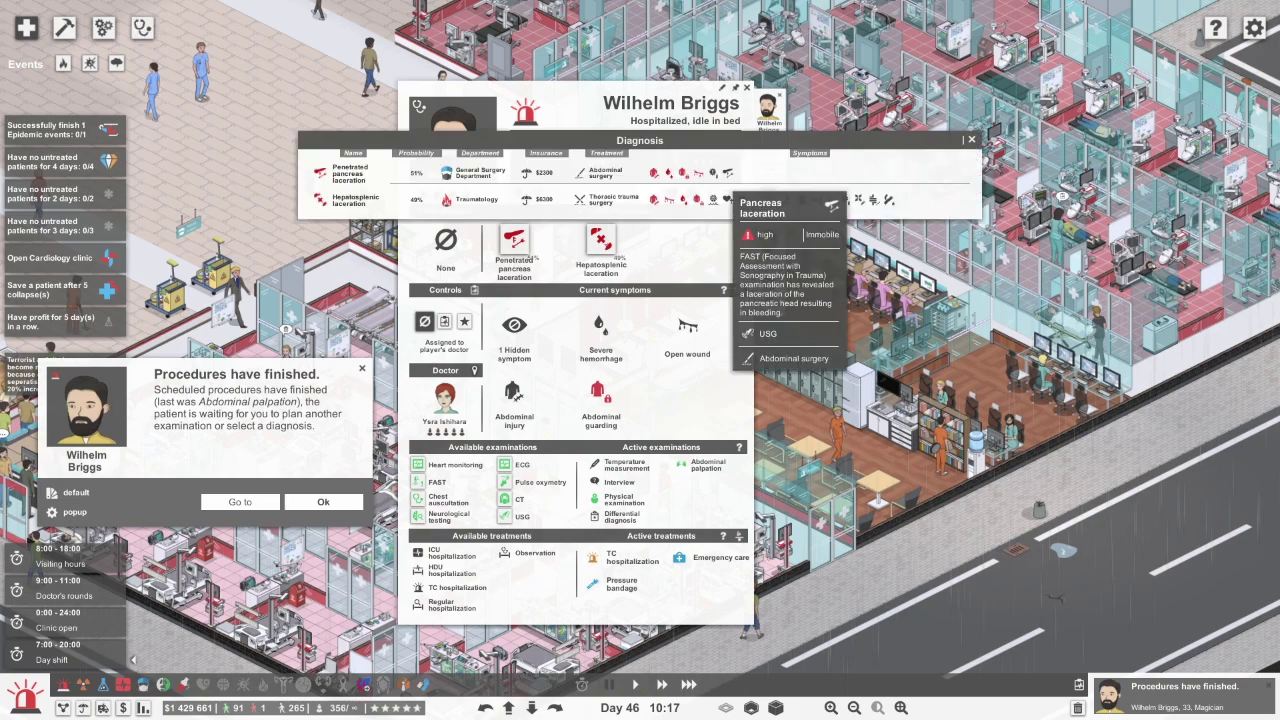
key("Escape")
left_click(522, 516)
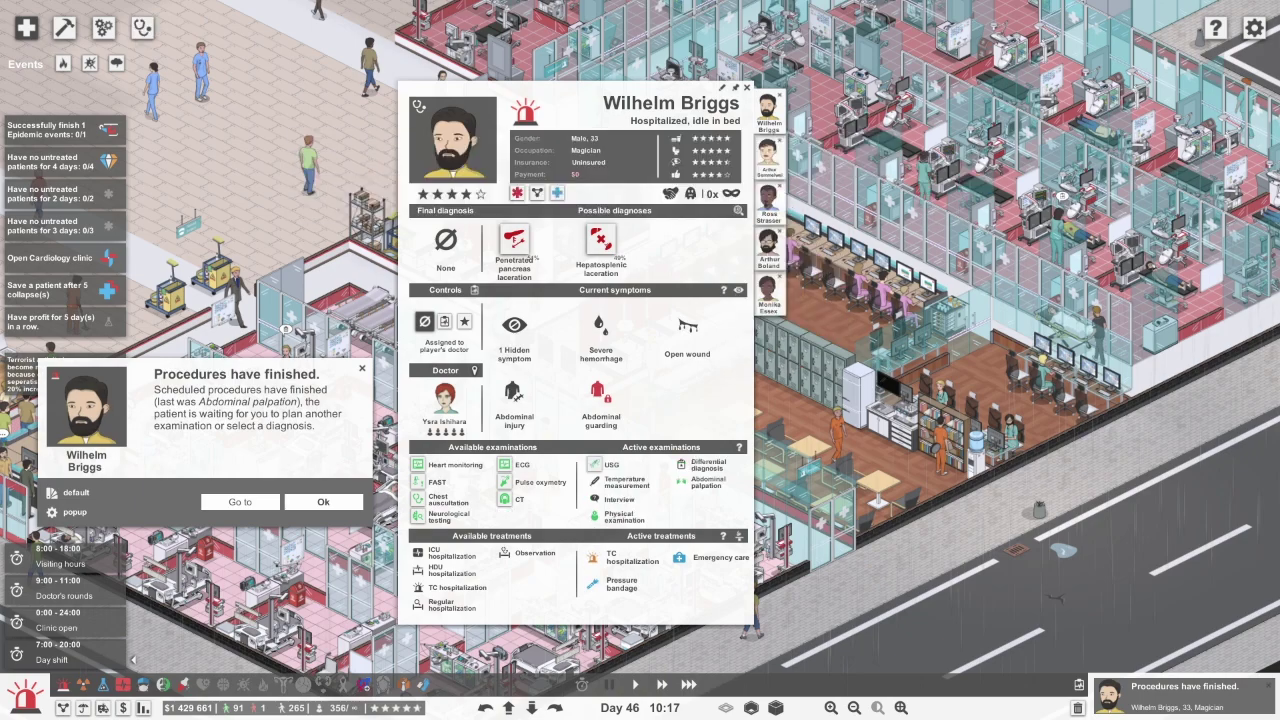
key("Return")
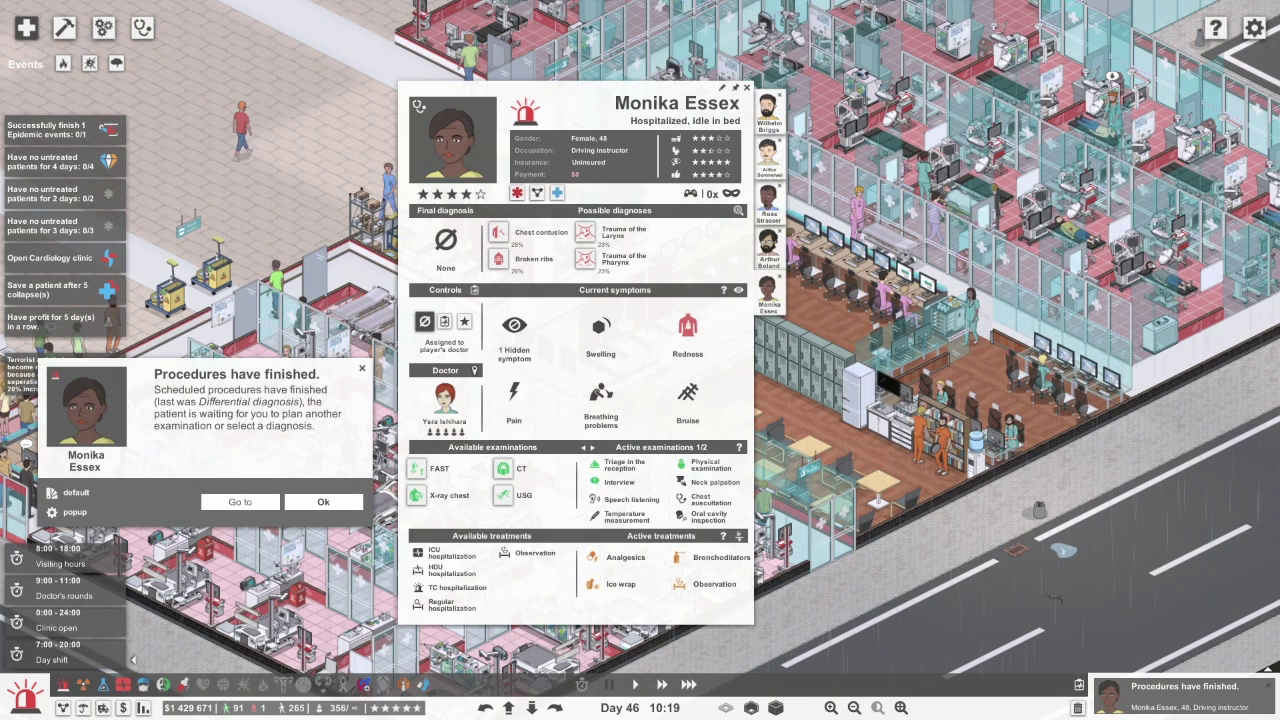
left_click(440, 495)
key("Return")
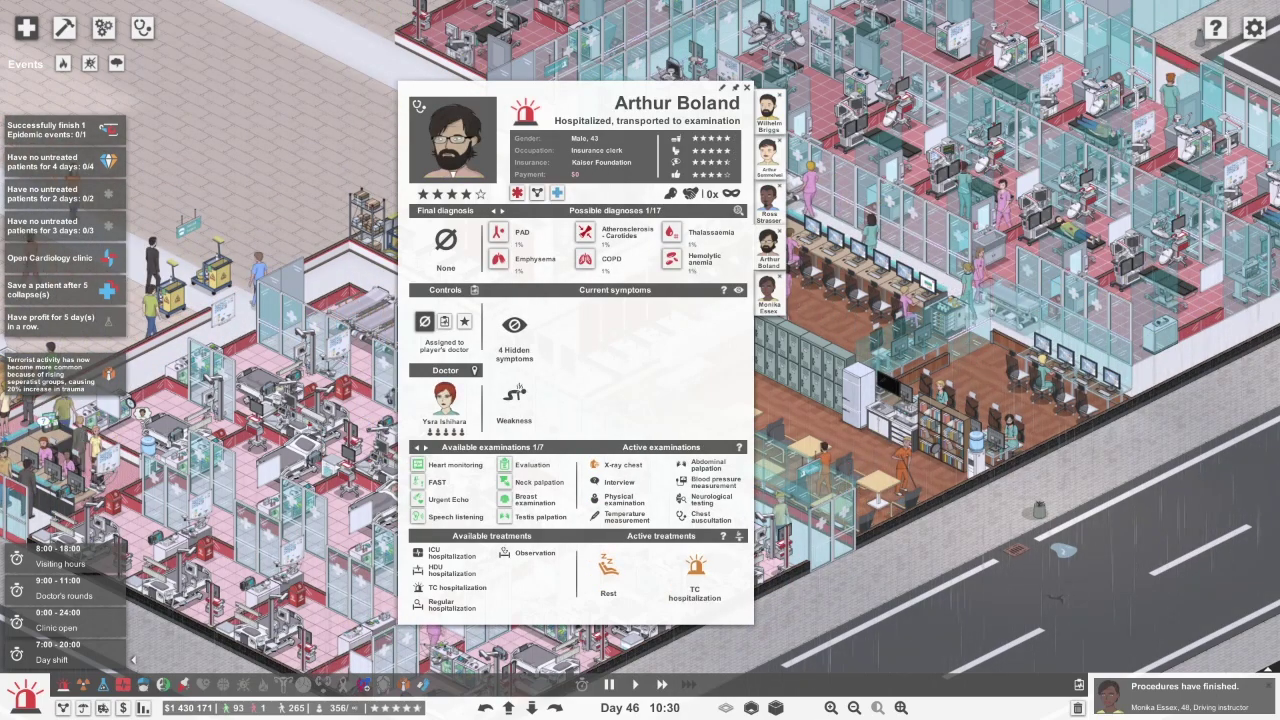
left_click(768, 198)
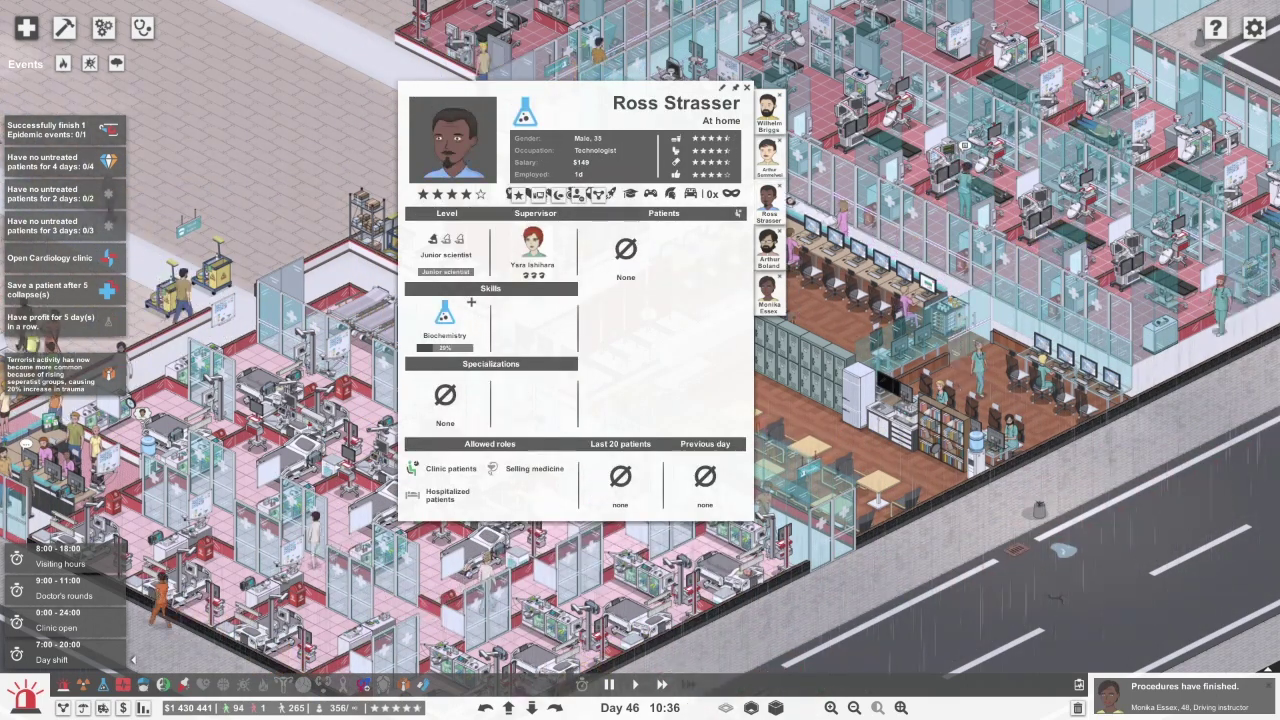
key("Escape")
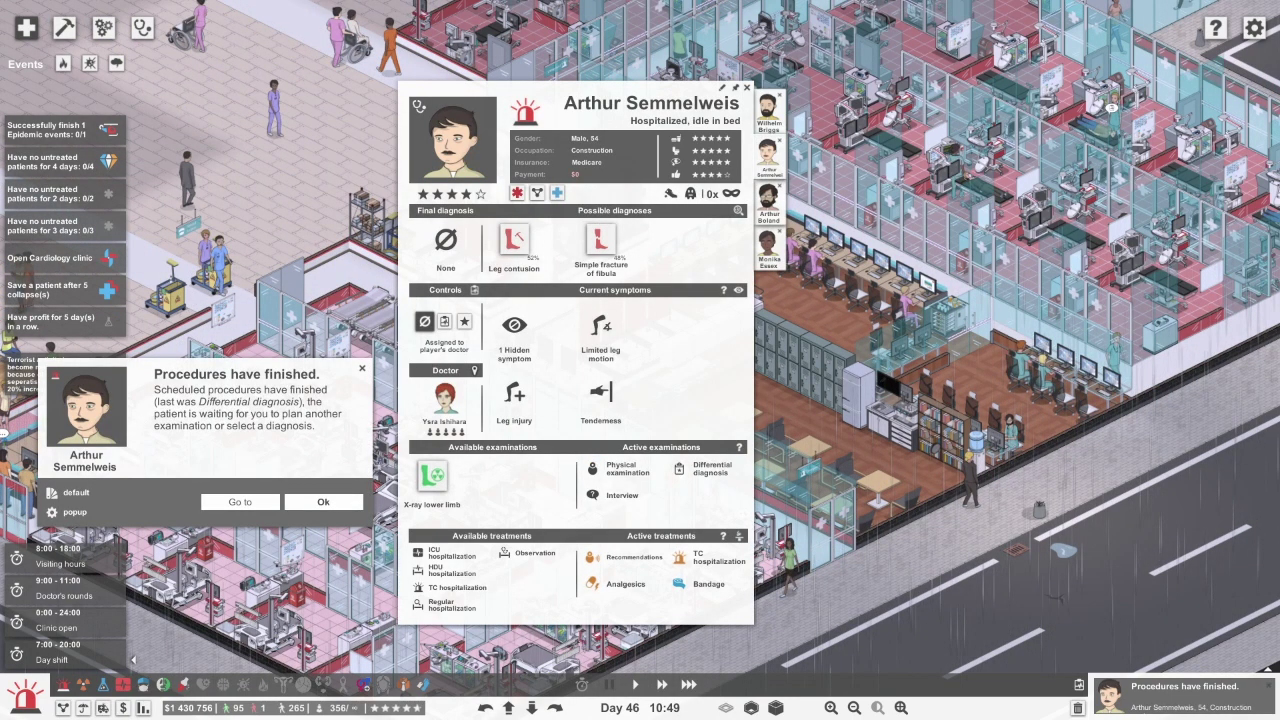
left_click(432, 476)
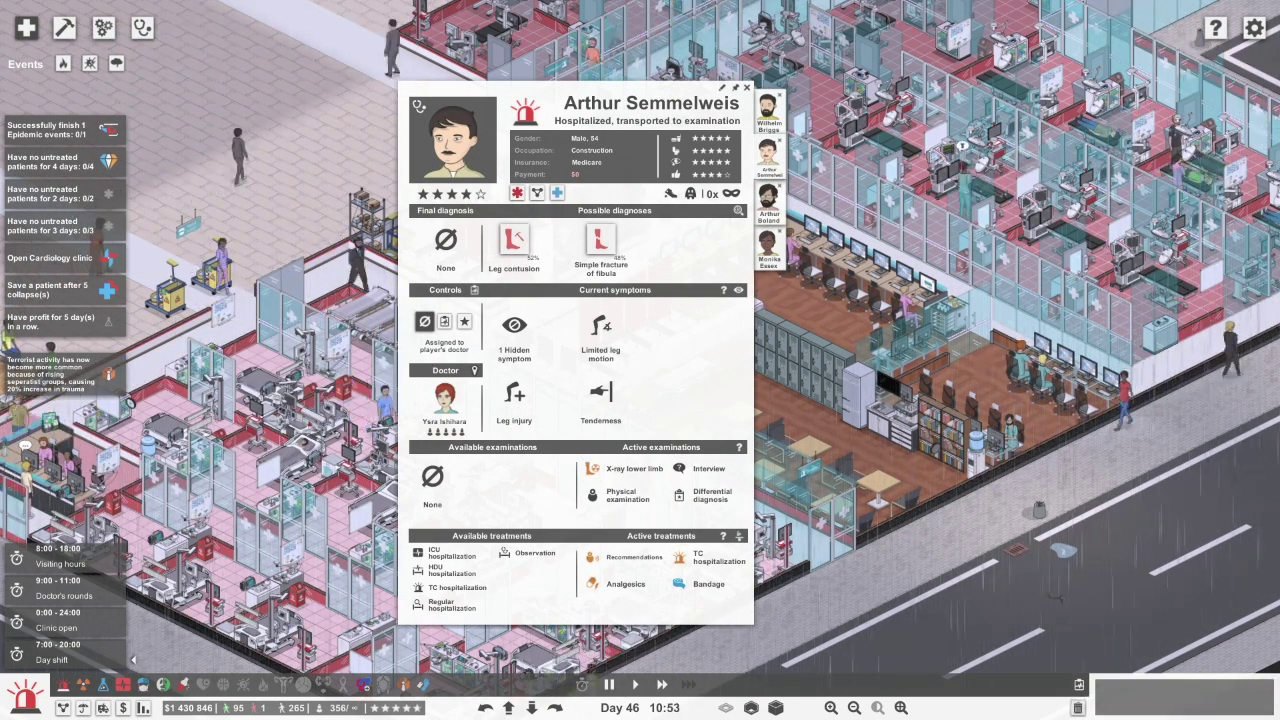
left_click(768, 108)
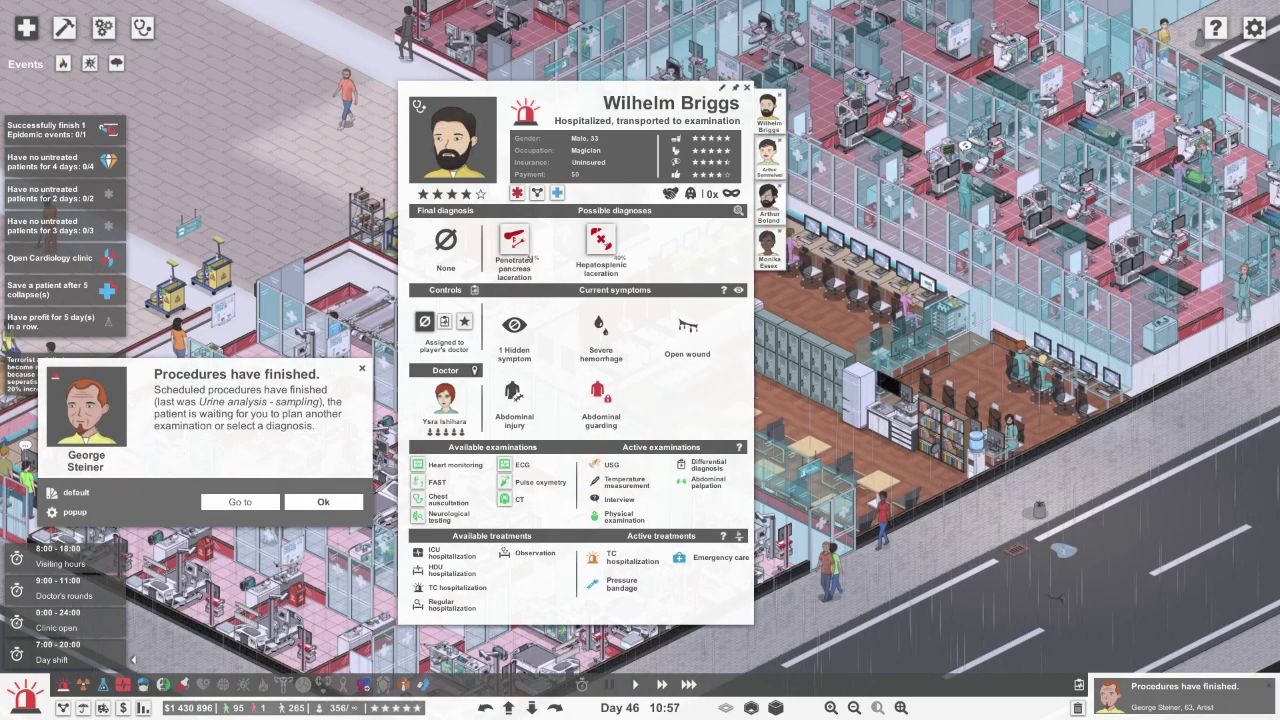
left_click(86, 405)
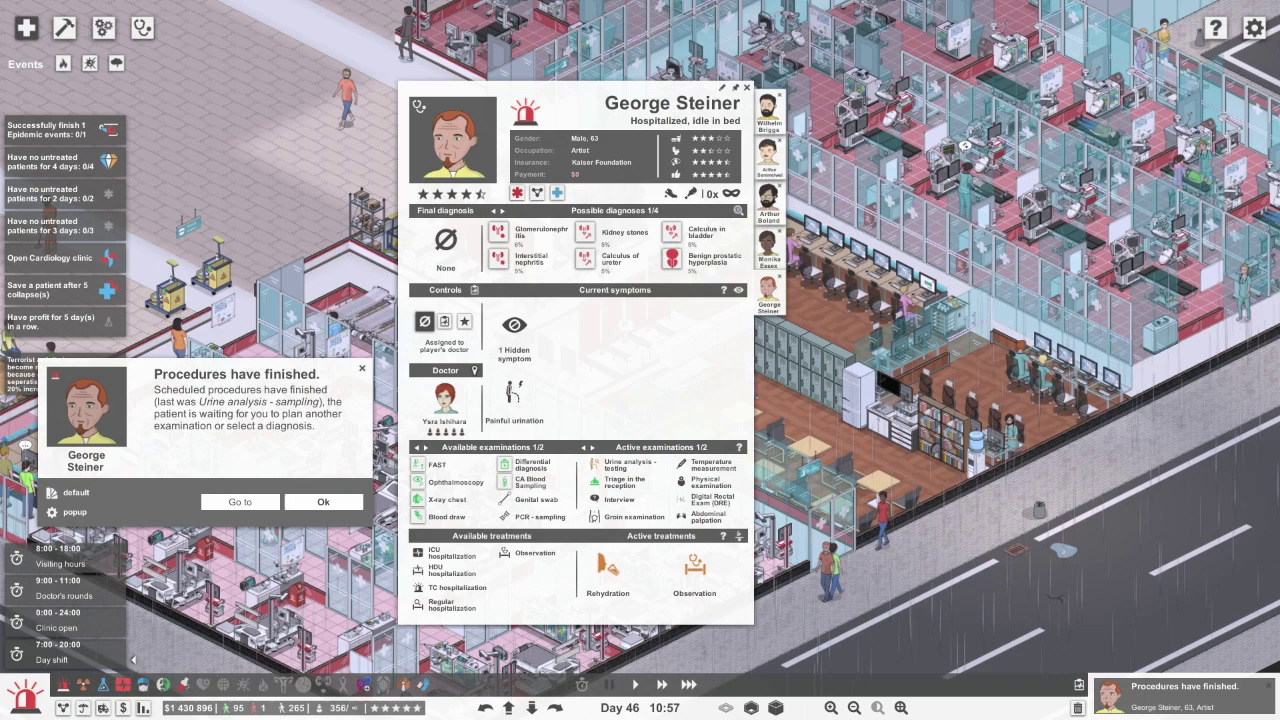
left_click(424, 447)
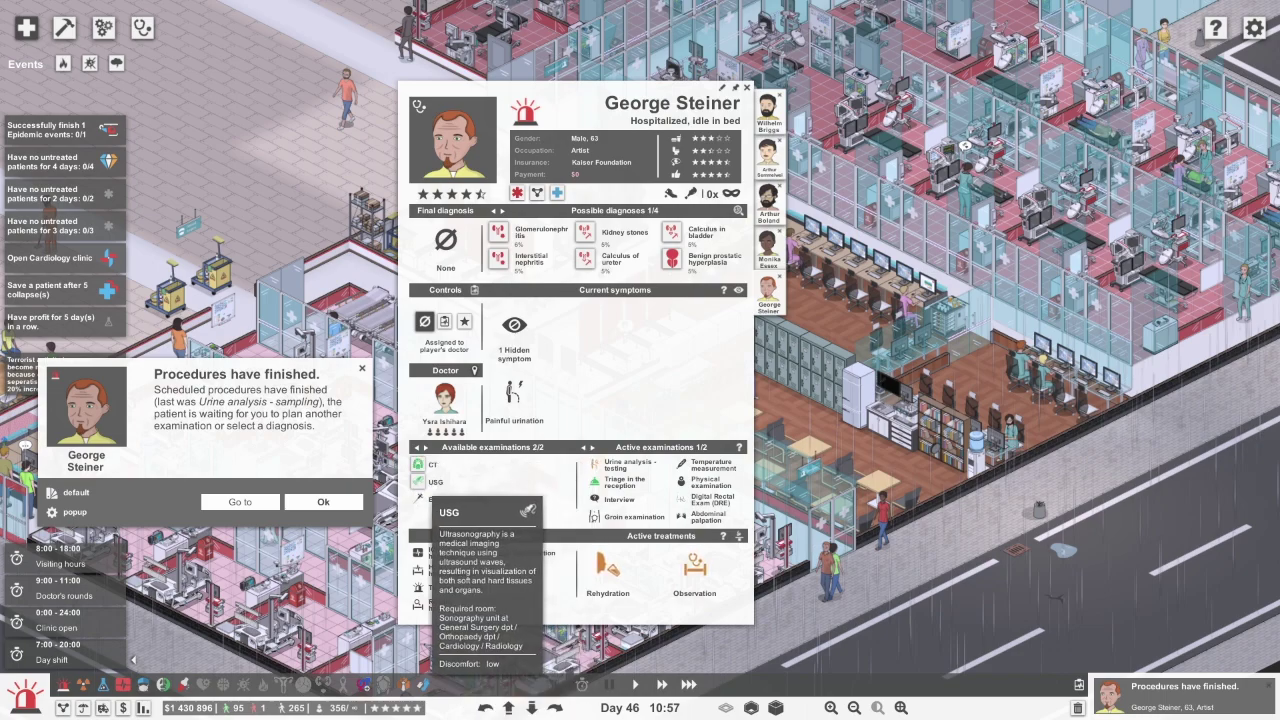
left_click(435, 482)
key("Return")
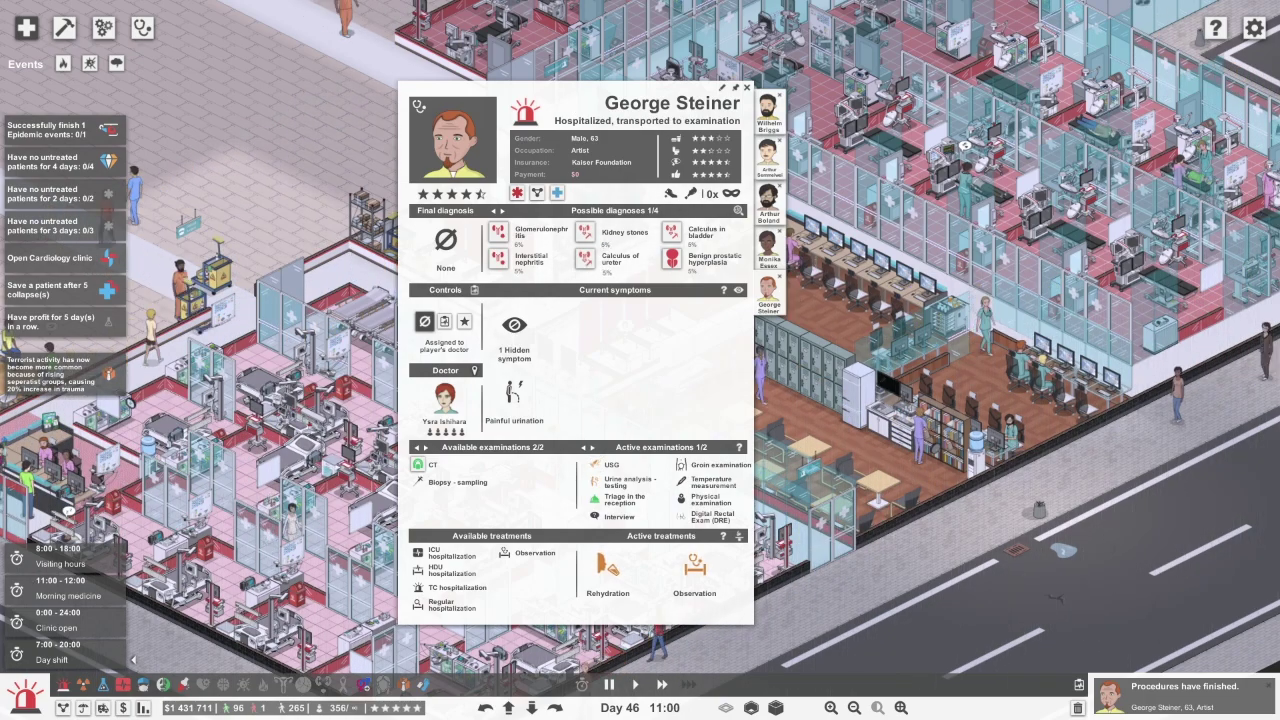
scroll(675, 262, "down", 1)
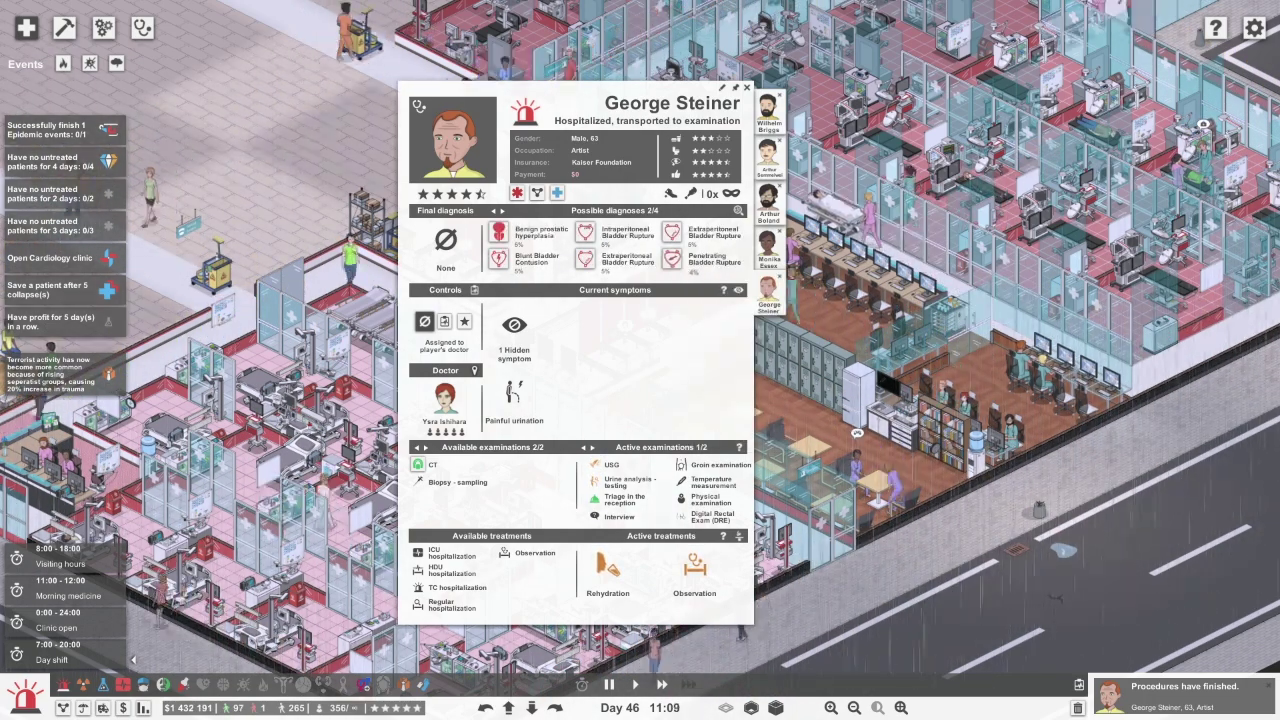
scroll(675, 262, "up", 1)
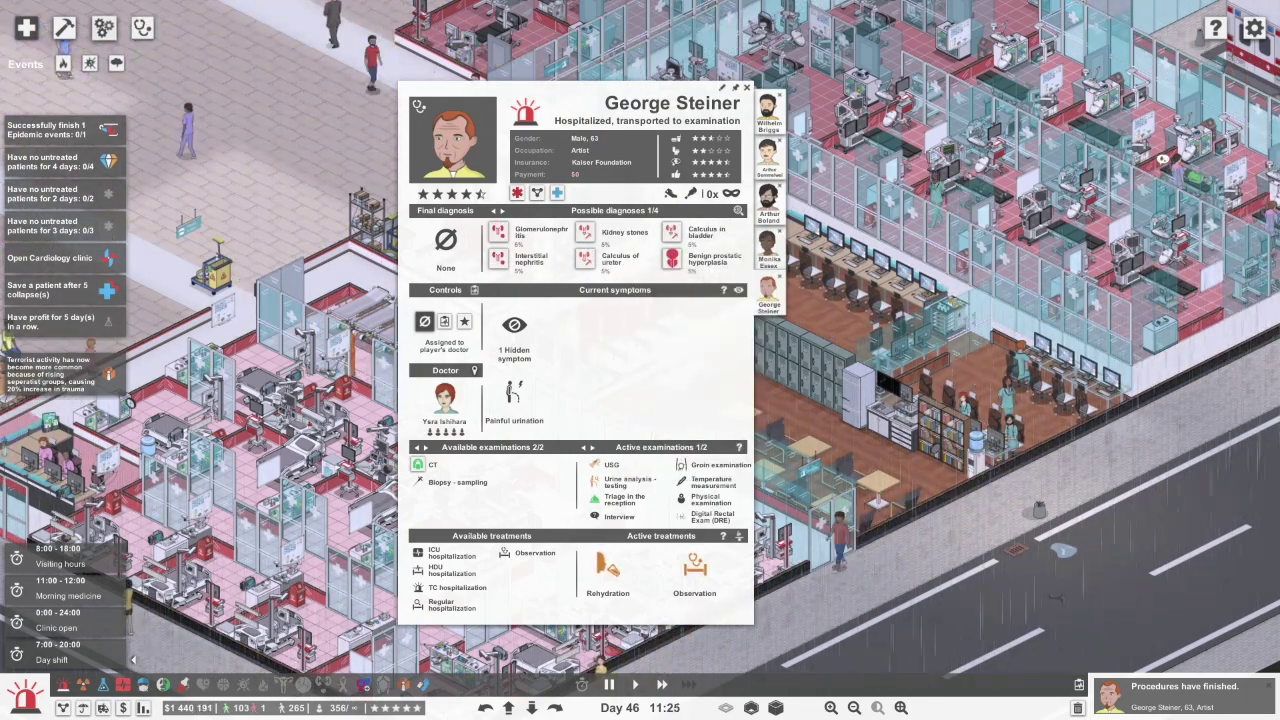
Set Wilhelm Briggs's final diagnosis to penetrated pancreas laceration
left_click(142, 28)
left_click(1175, 270)
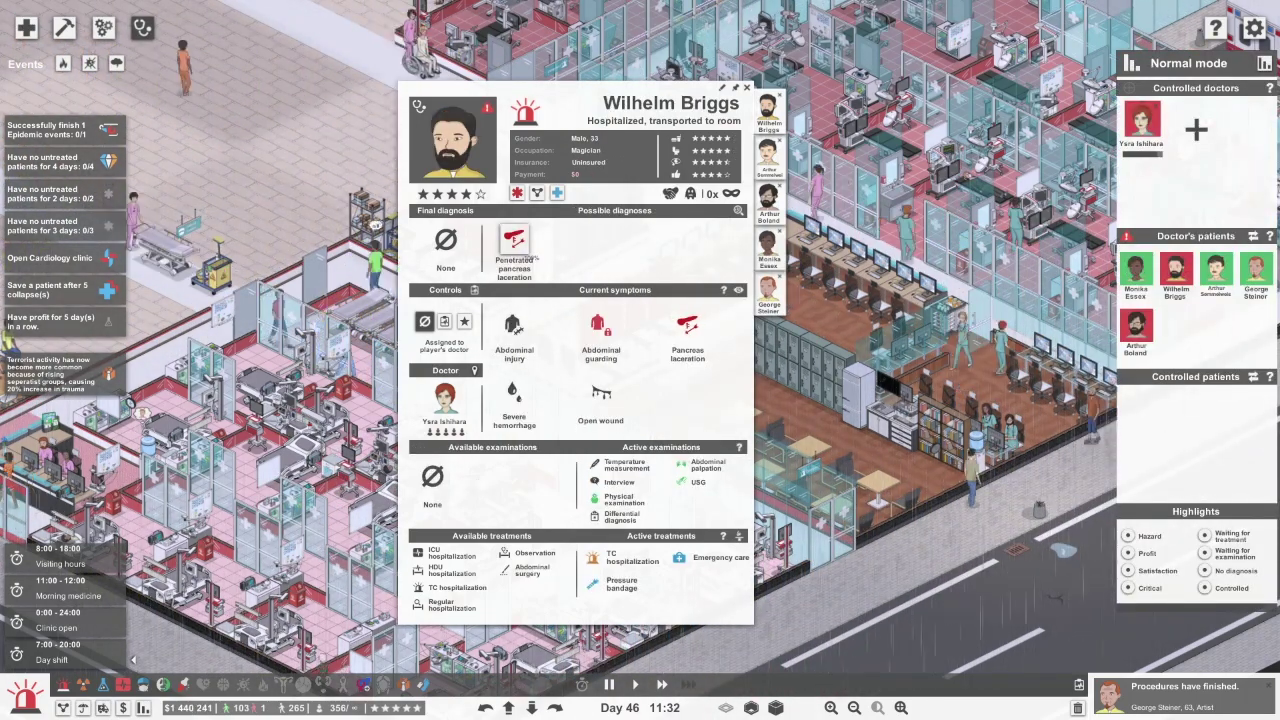
left_click(536, 259)
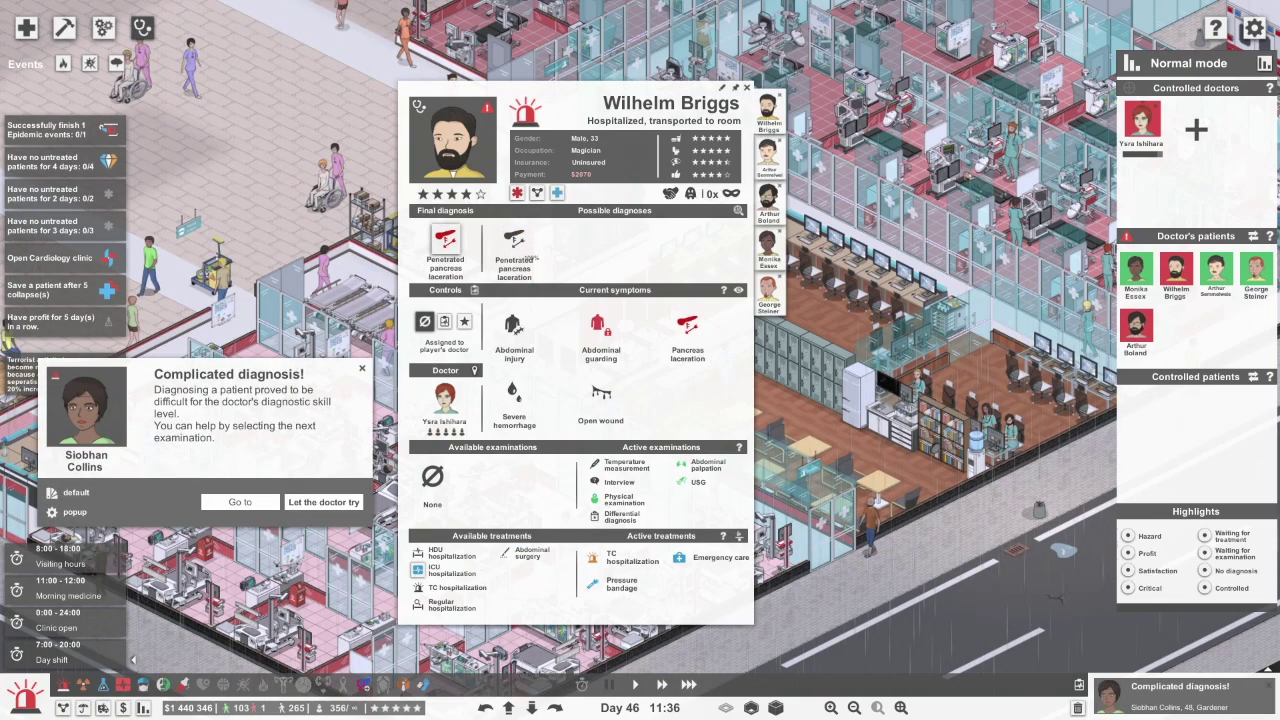
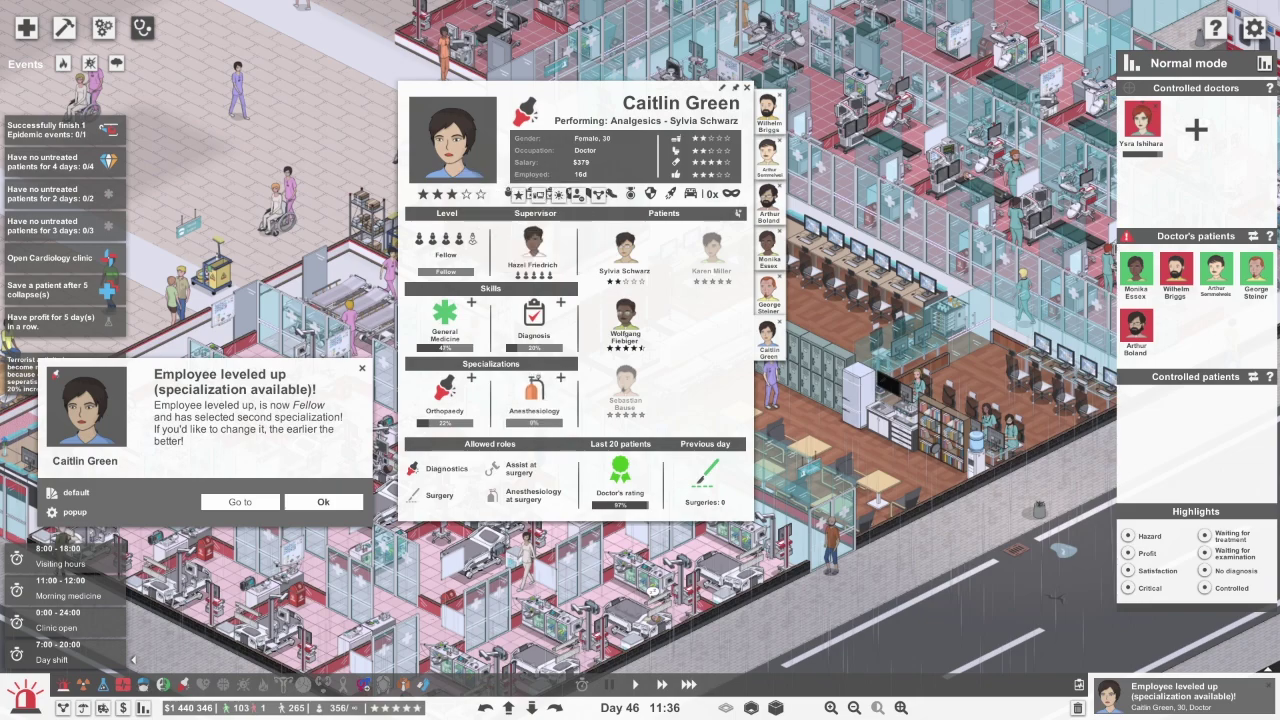
Dismiss the level-up notice, review the hospitalised patients' cases, and set the fastest speed
key("Escape")
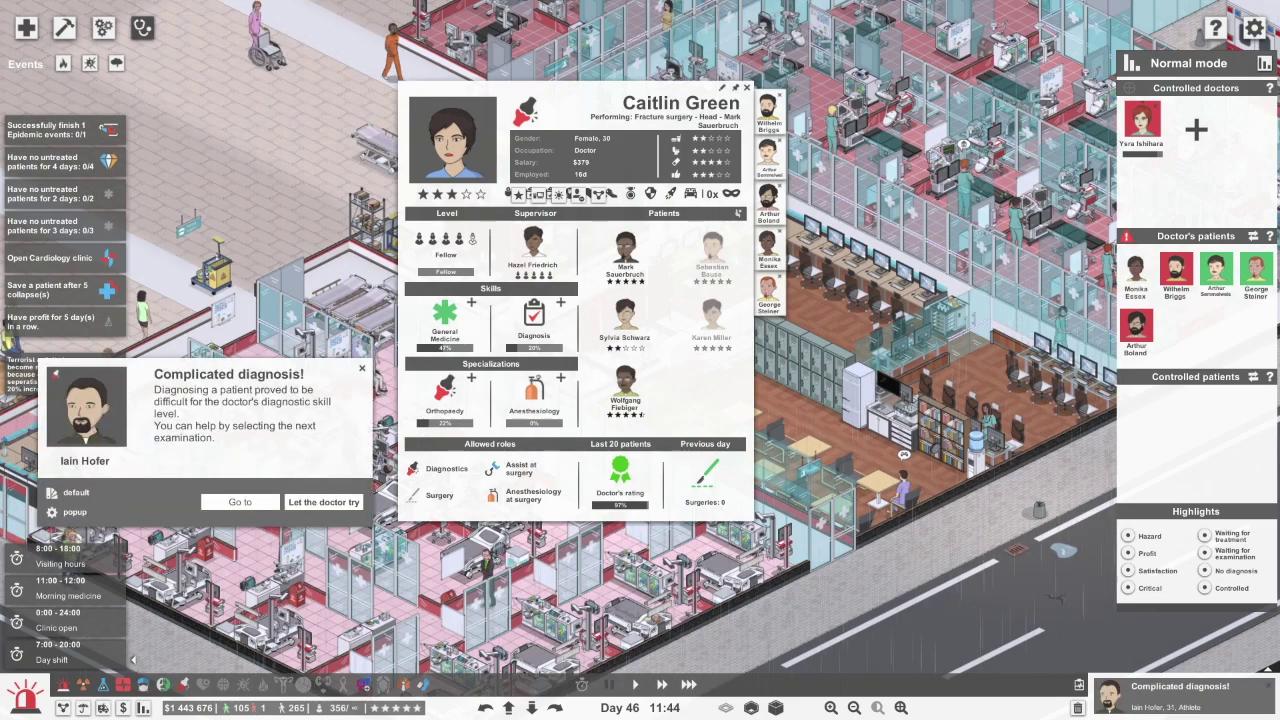
left_click(240, 501)
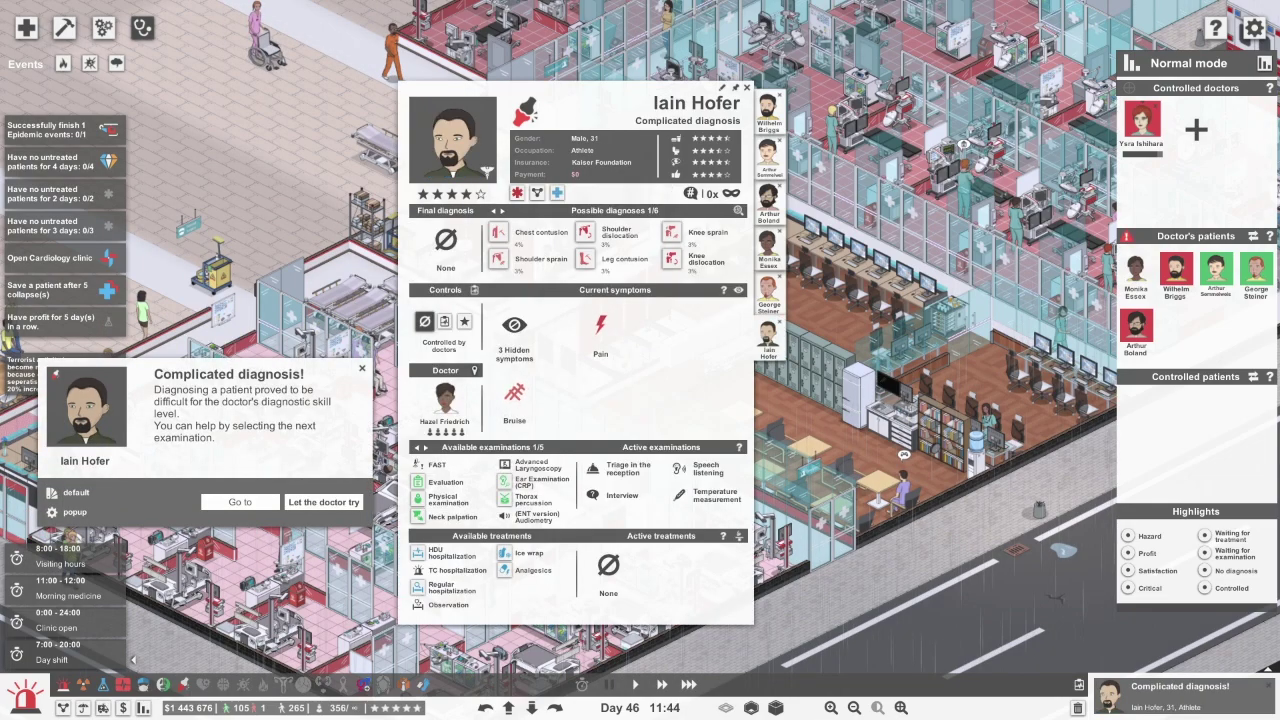
left_click(768, 200)
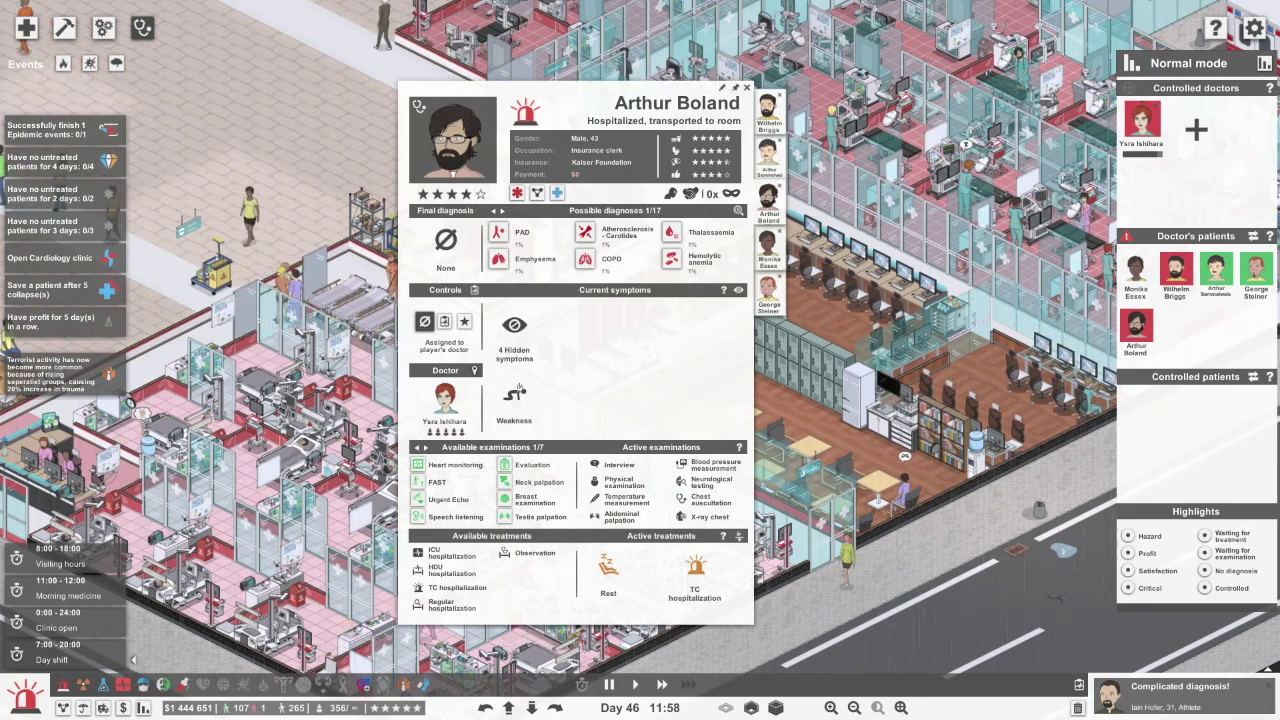
left_click(688, 684)
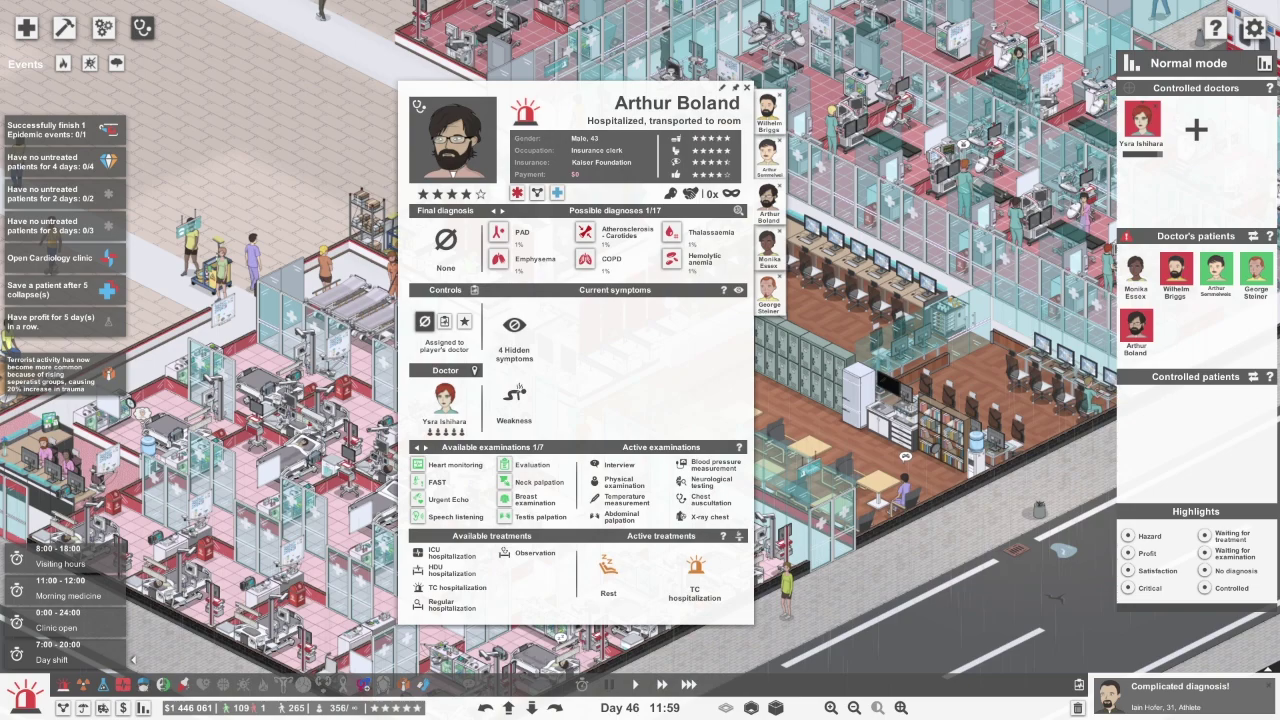
Order a neck palpation for the insurance clerk and resume at fastest speed
left_click(538, 482)
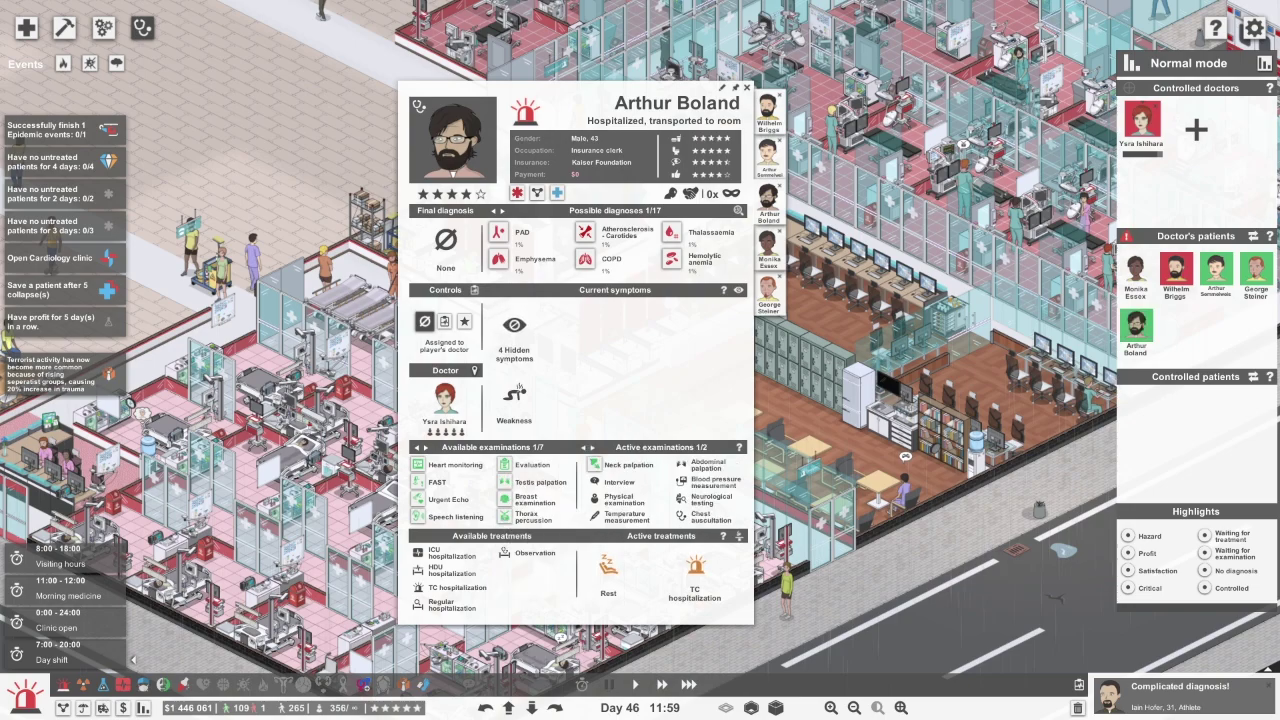
left_click(1176, 268)
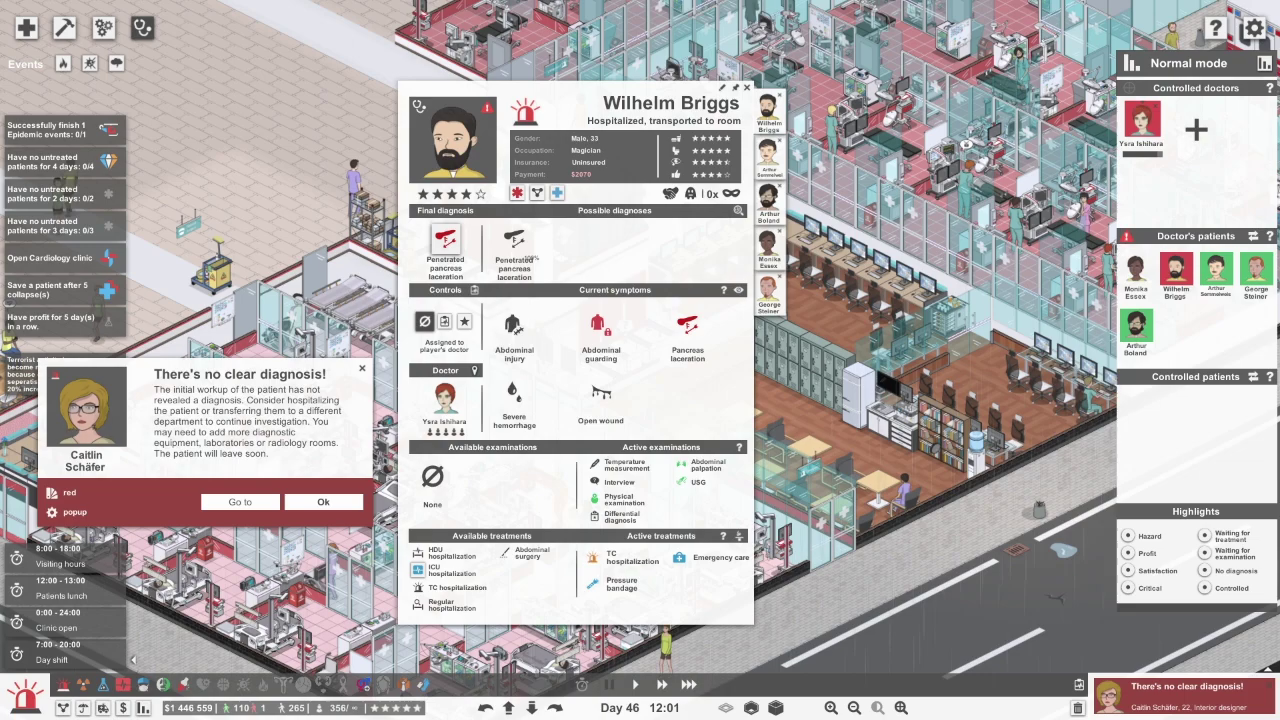
left_click(86, 410)
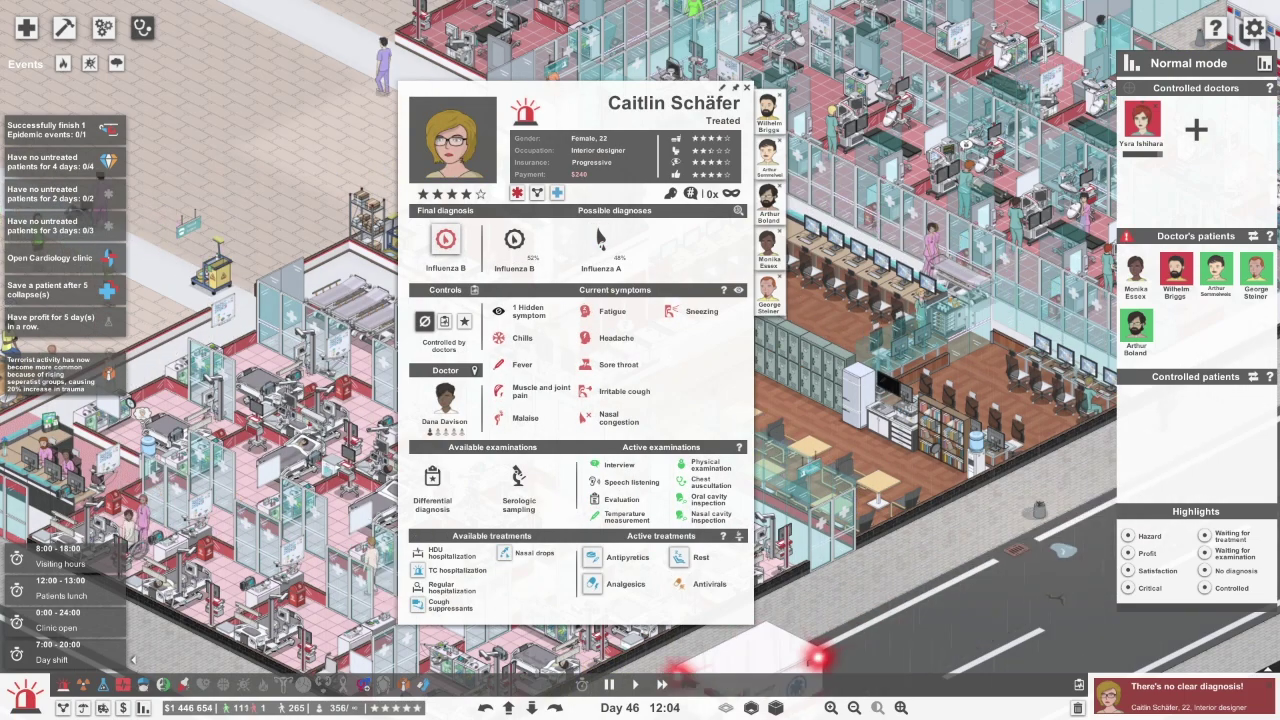
key("3")
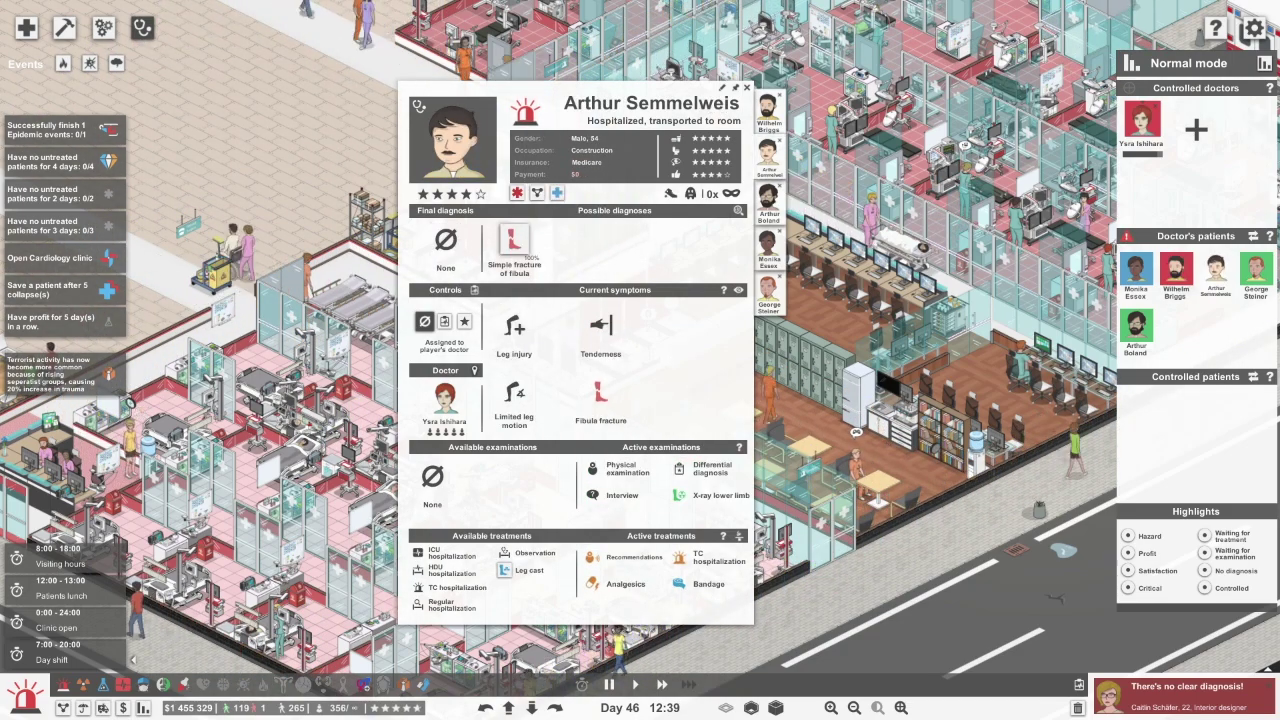
Confirm simple fibula fracture as the construction worker's final diagnosis and clear the notices
left_click(513, 245)
left_click(528, 570)
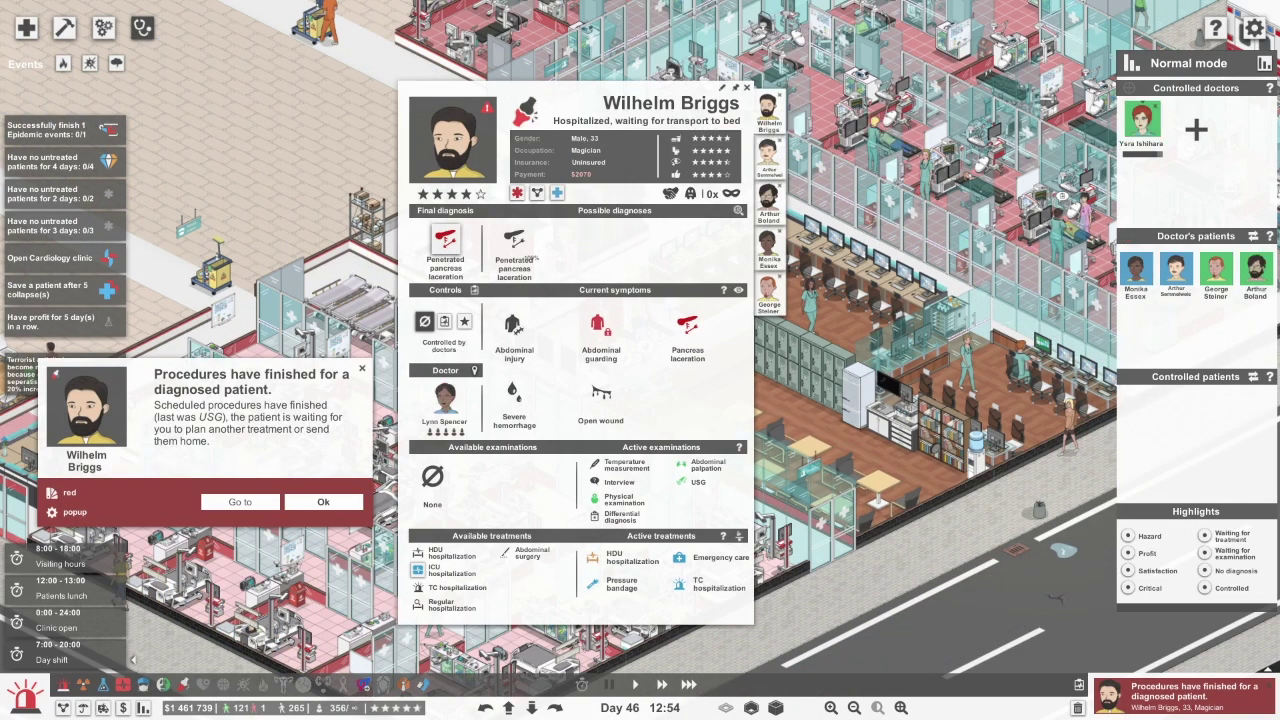
key("Escape")
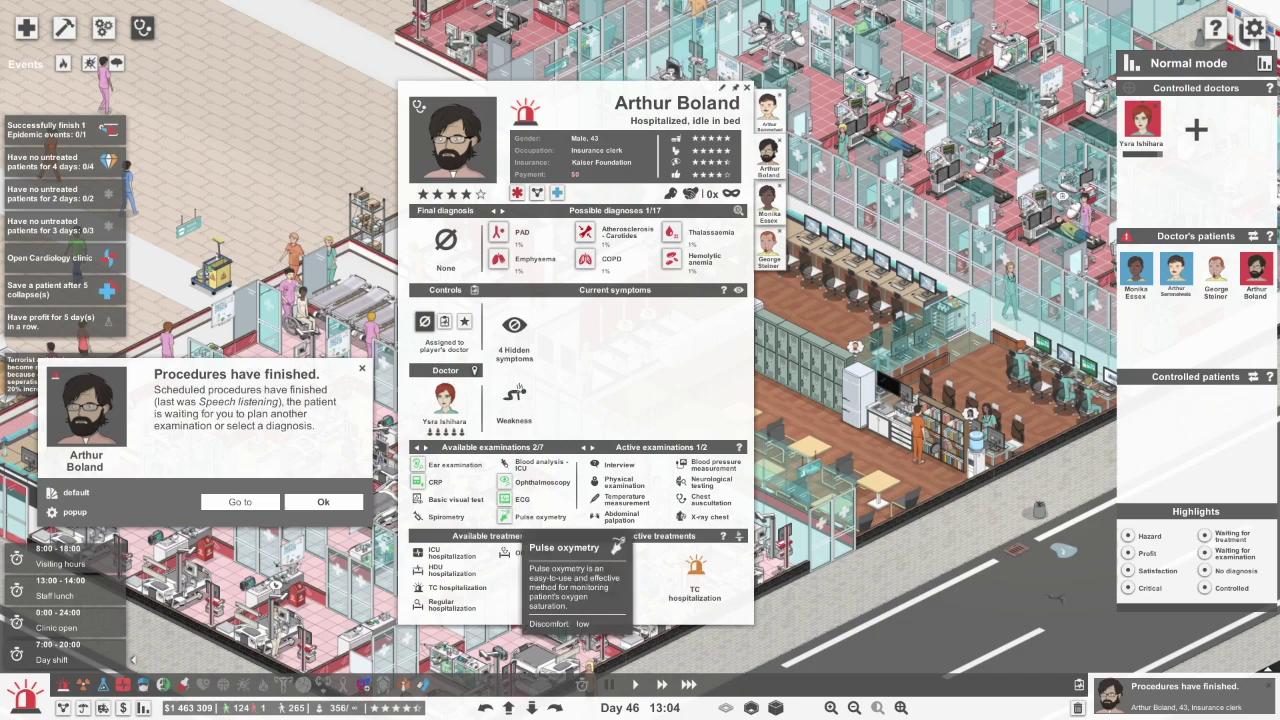
scroll(520, 520, "down", 1)
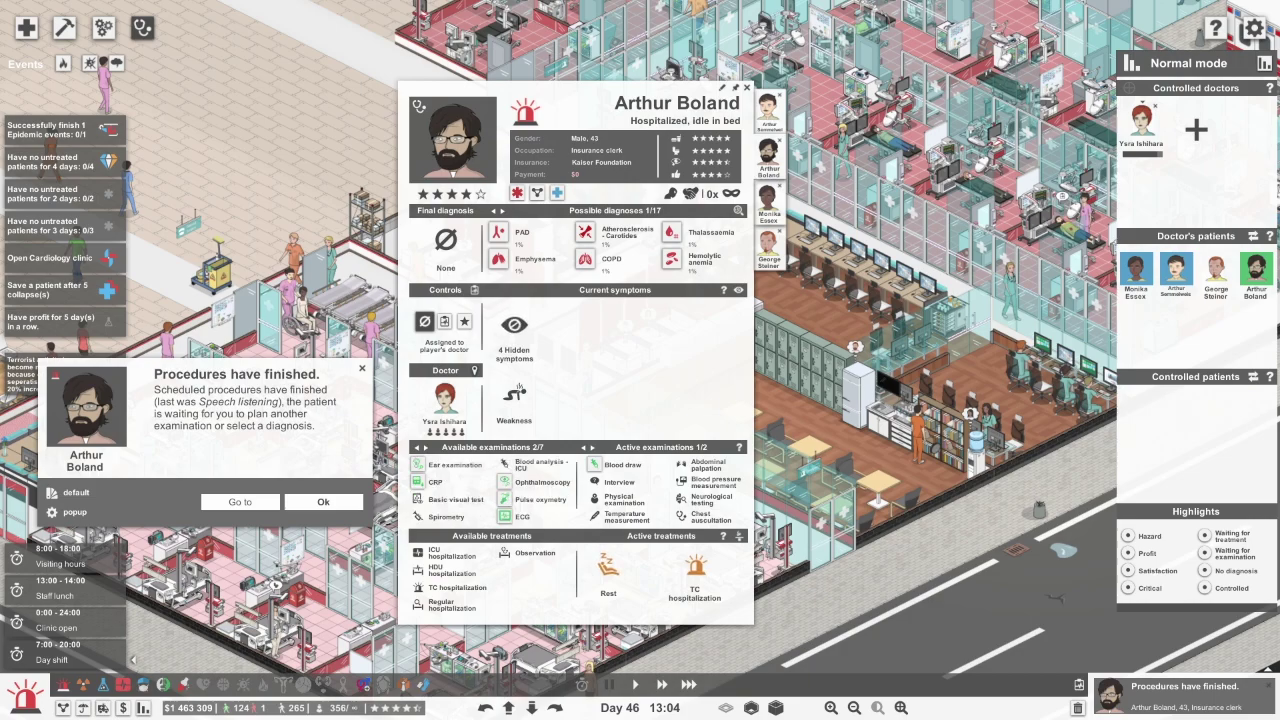
scroll(480, 500, "down", 1)
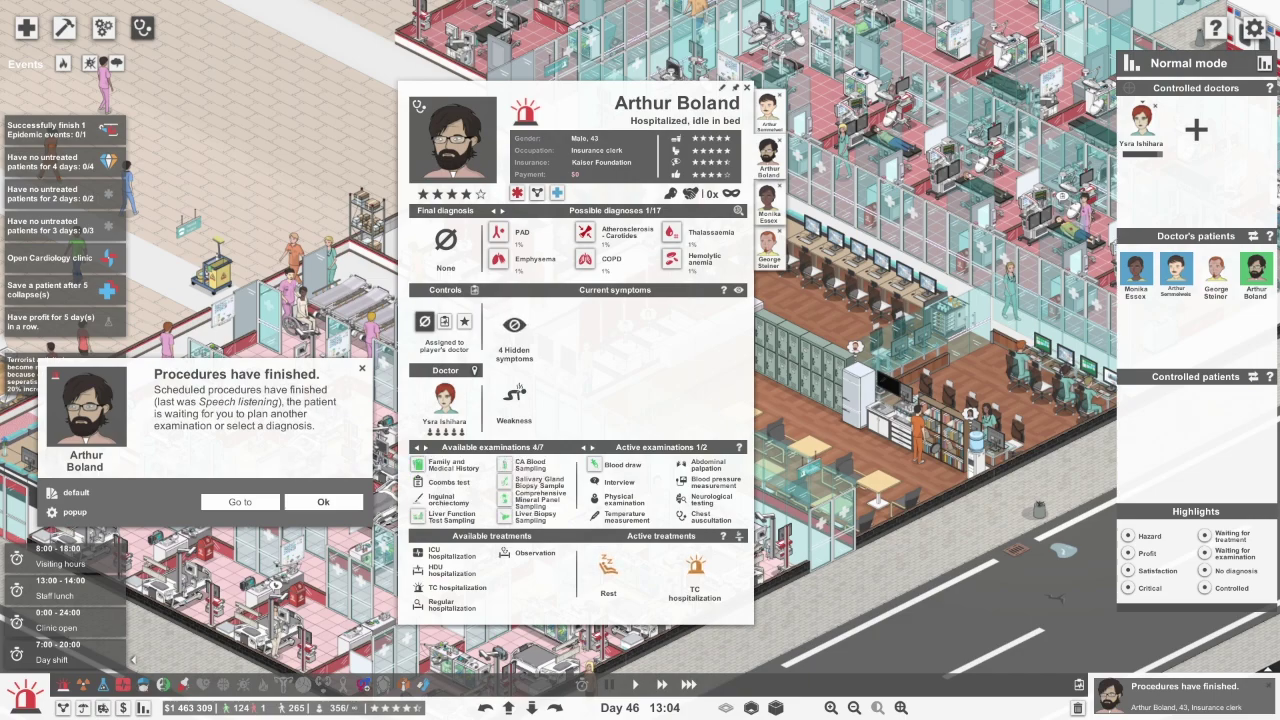
left_click(323, 502)
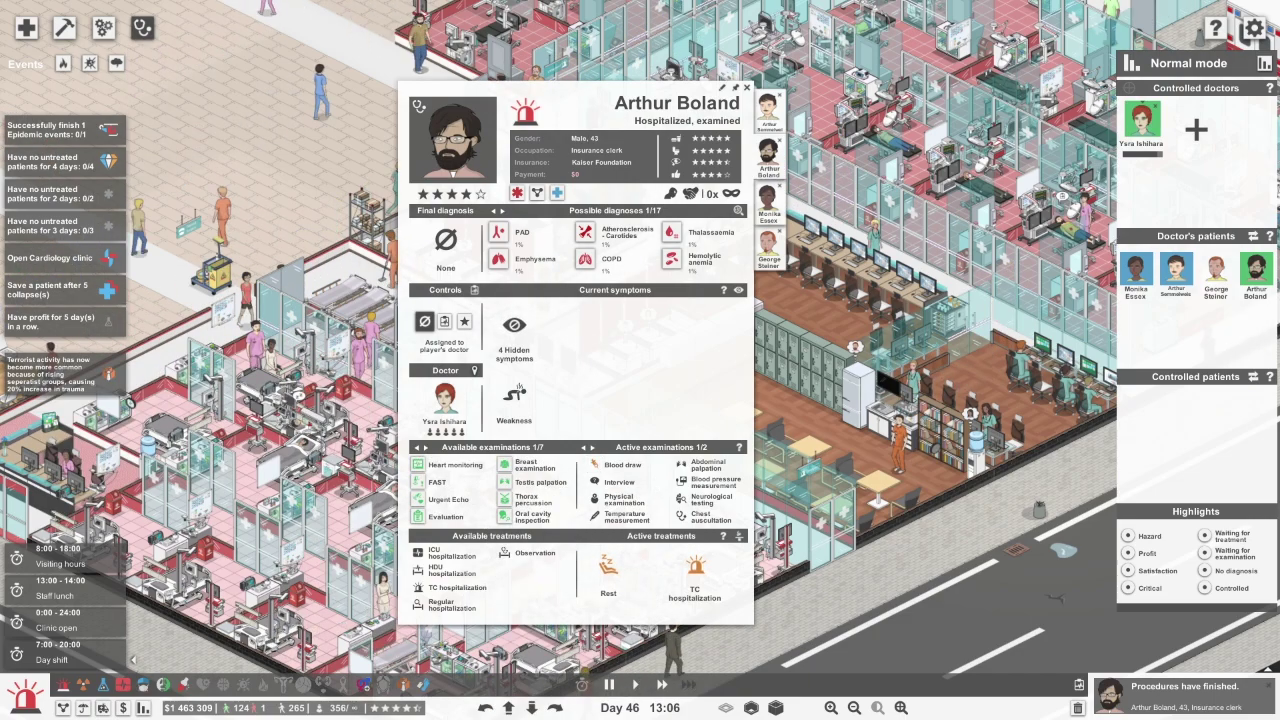
key("Tab")
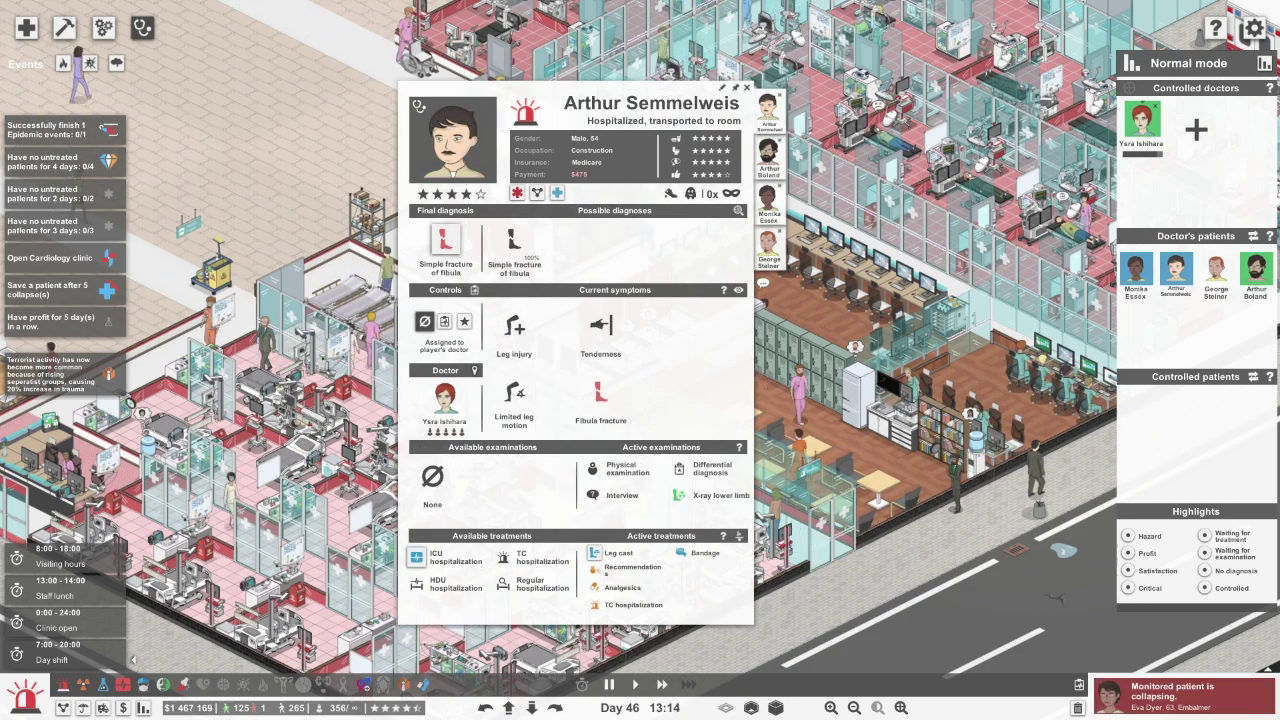
key("Tab")
left_click(514, 240)
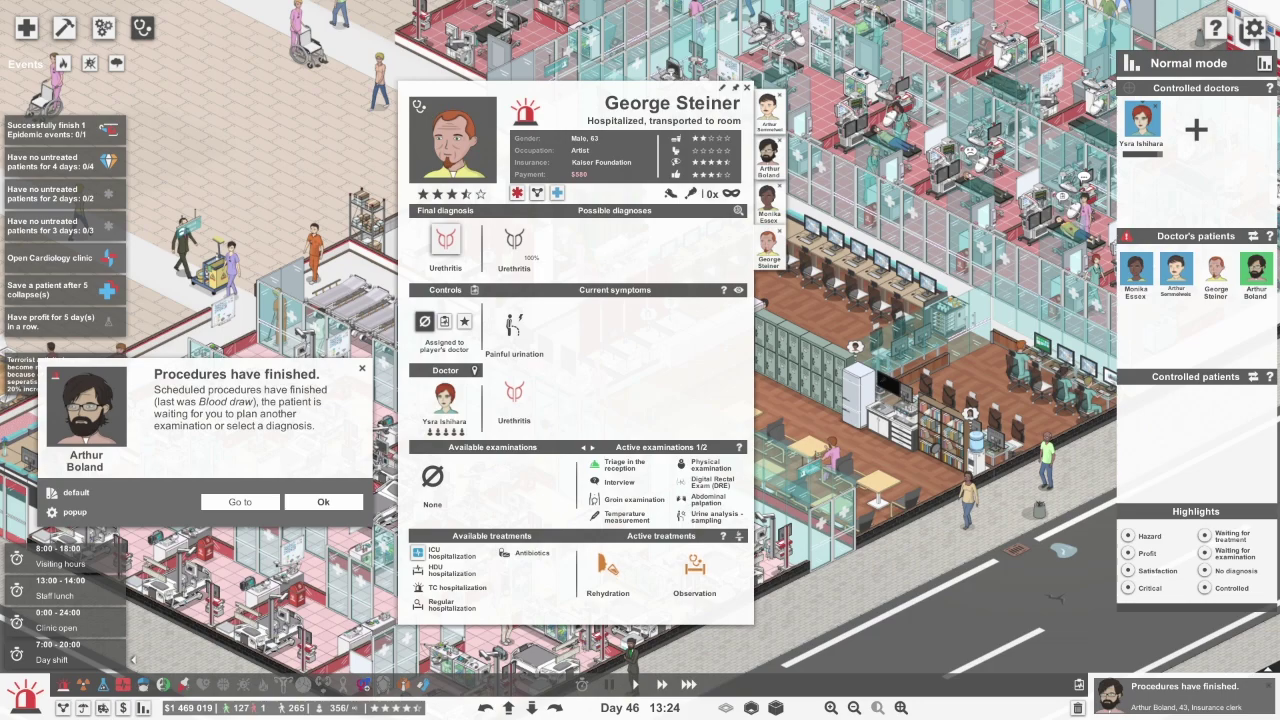
Order thorax percussion and heart monitoring for insurance clerk Arthur Boland
key("Tab")
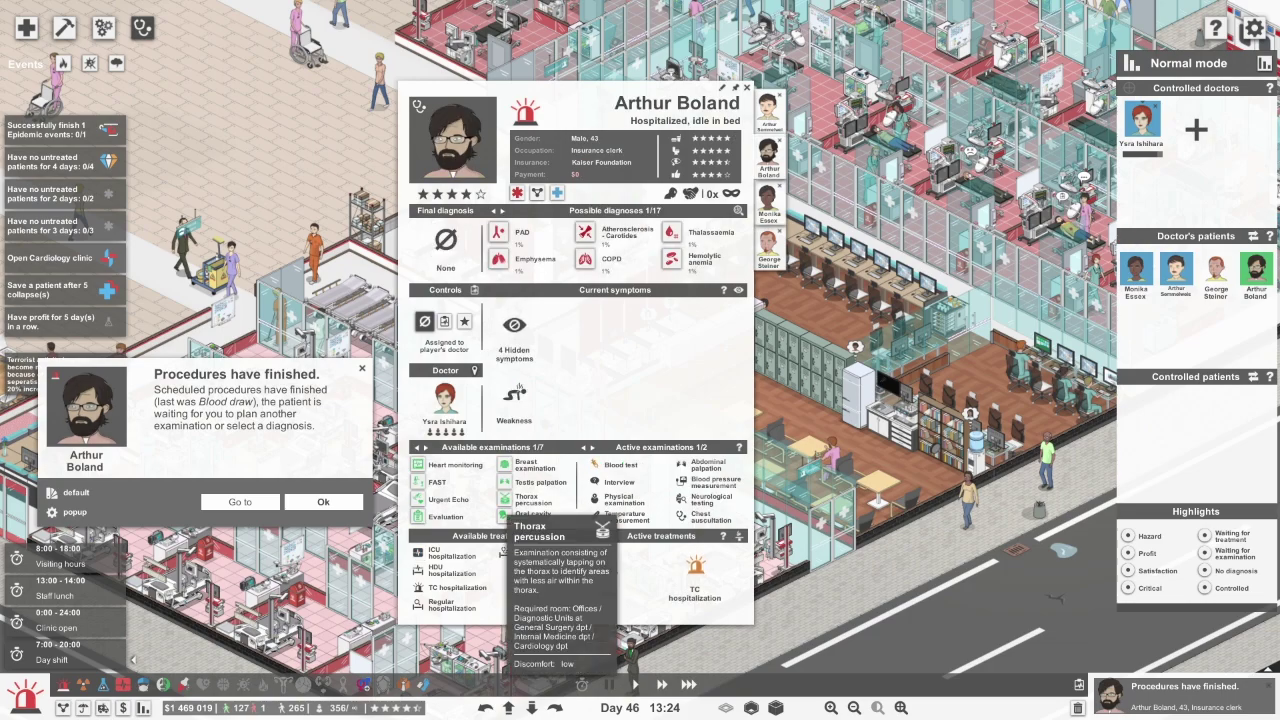
left_click(527, 498)
left_click(455, 464)
Cycle through the other patients, dismiss a notice, and return to the insurance clerk
key("Tab")
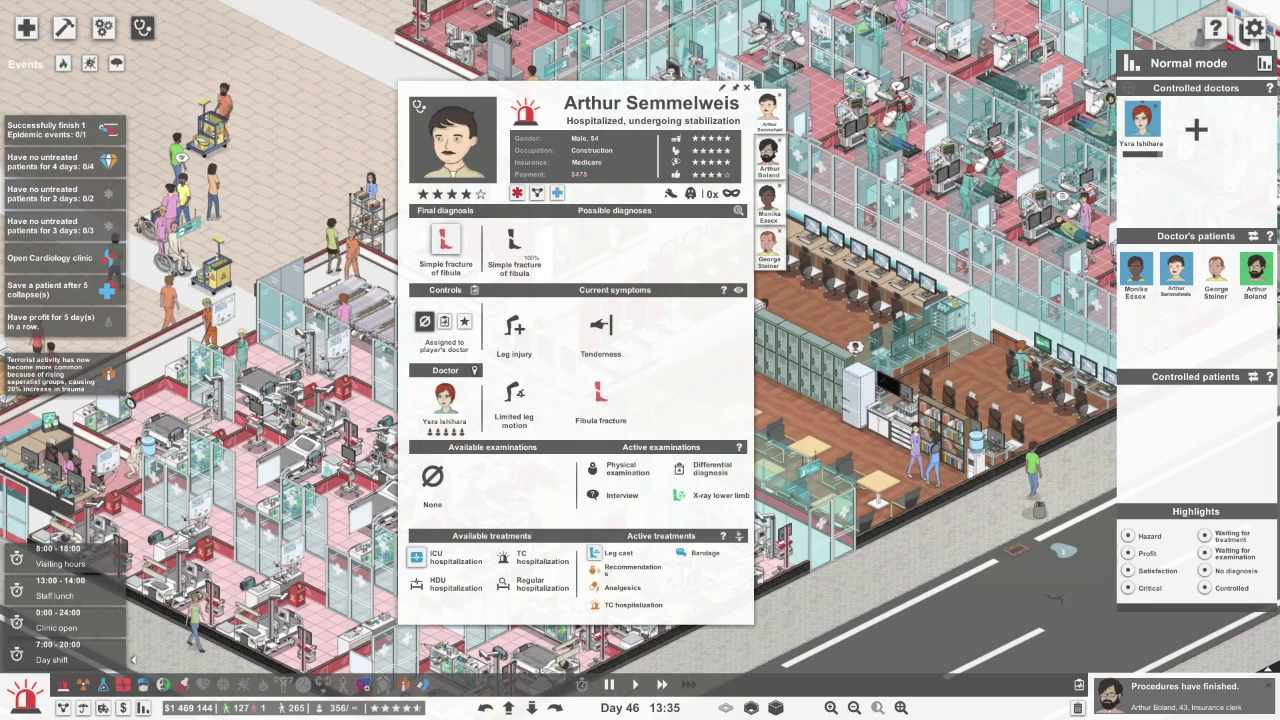
key("Tab")
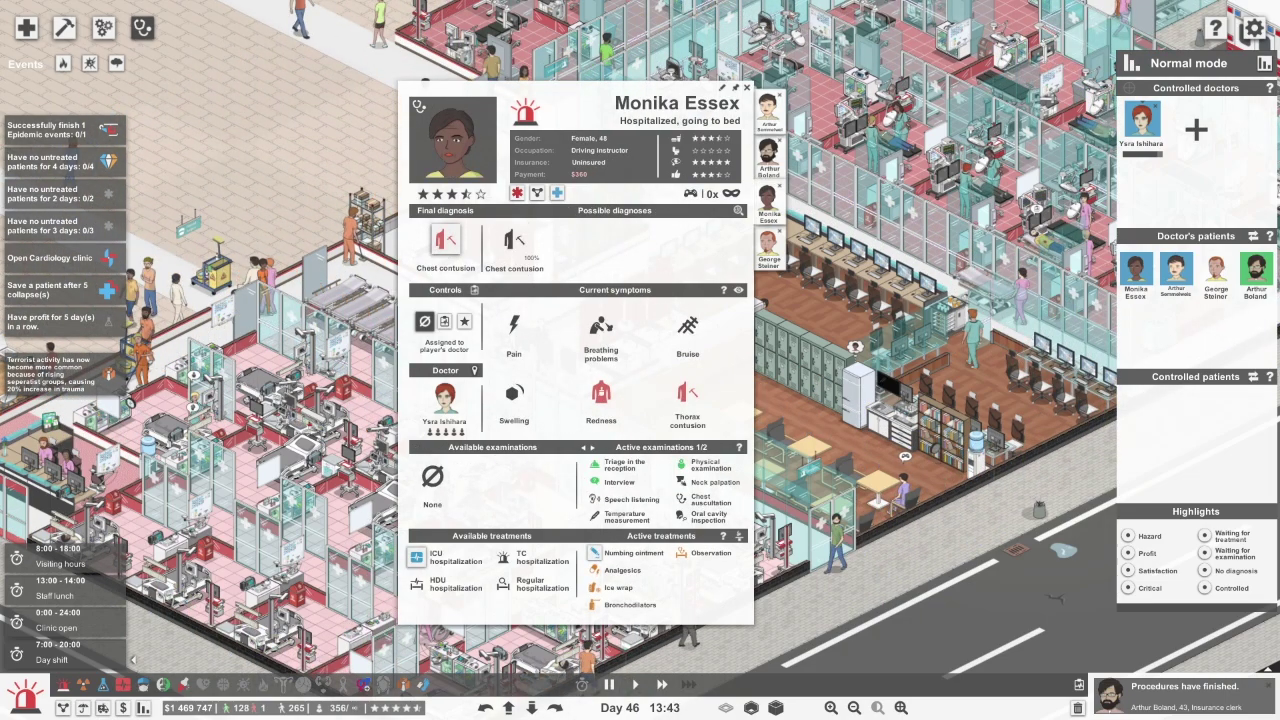
key("Tab")
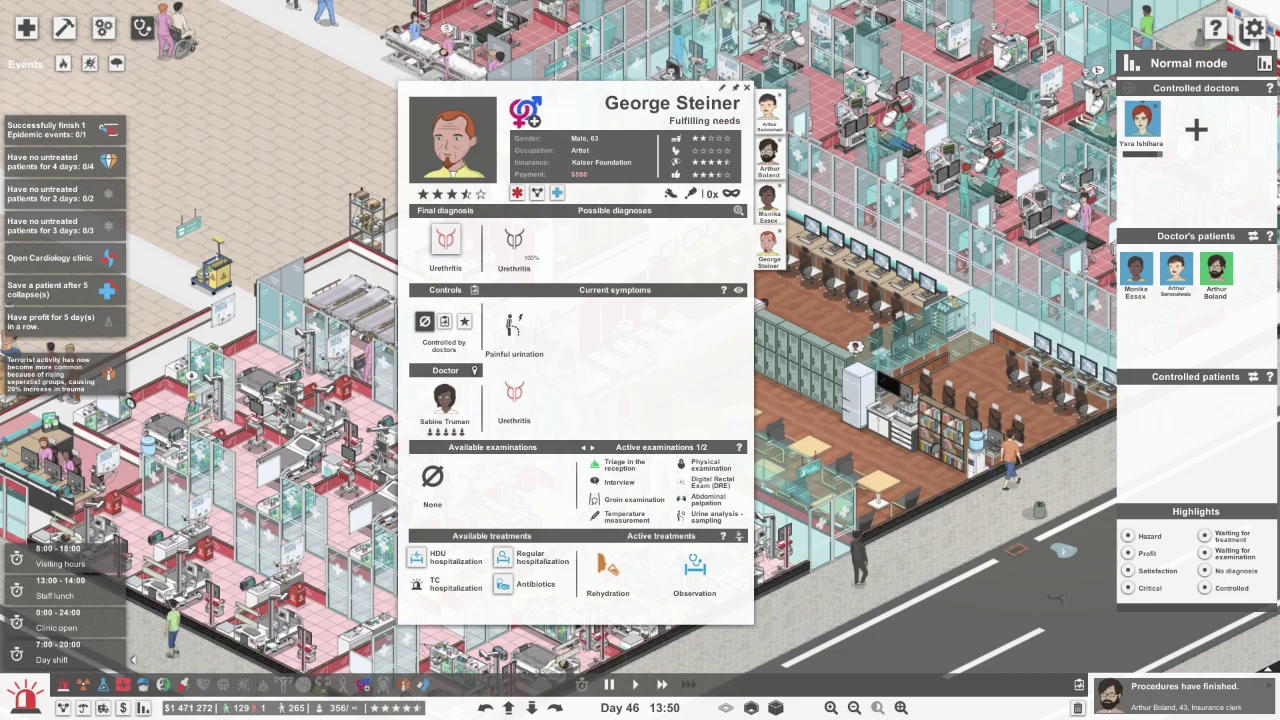
key("Tab")
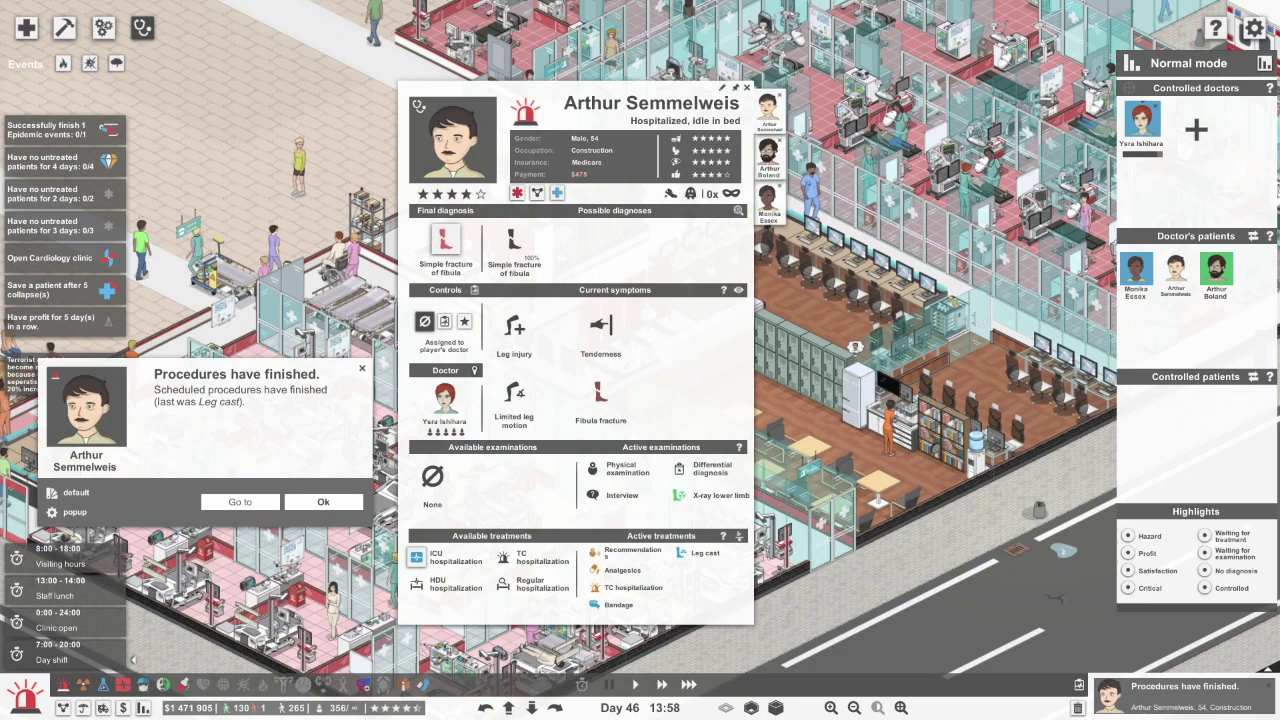
key("Return")
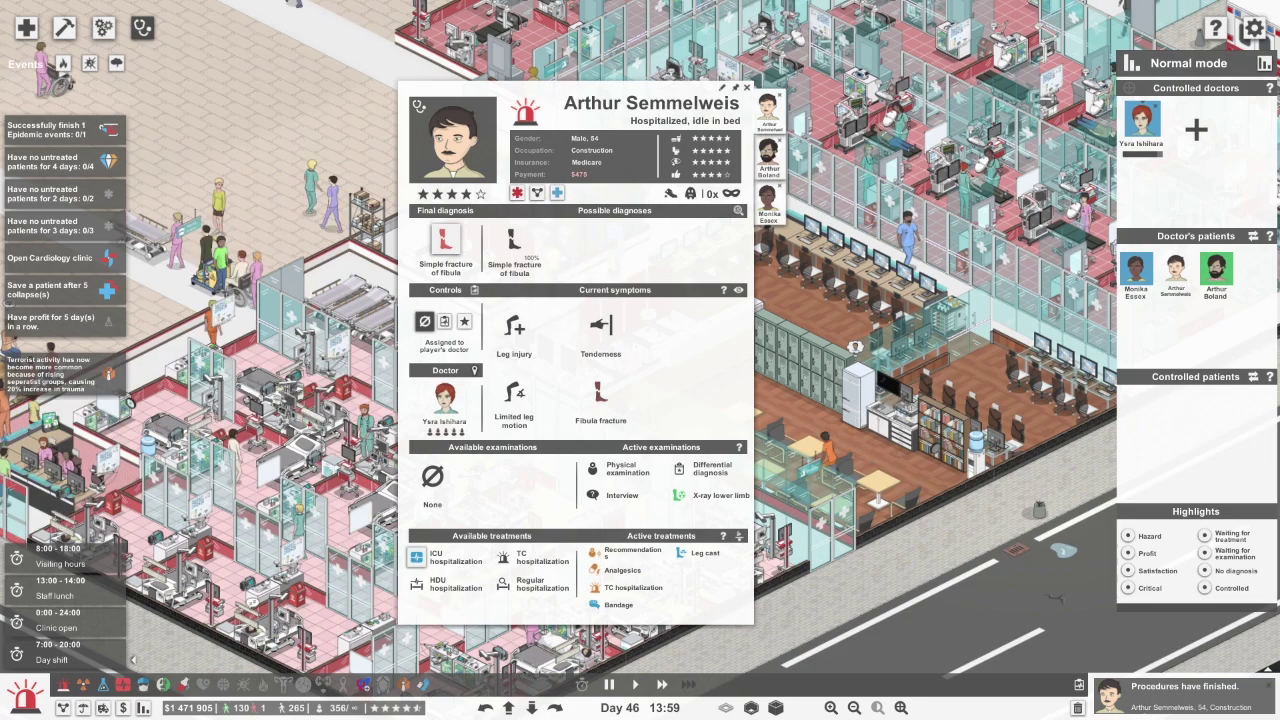
key("Tab")
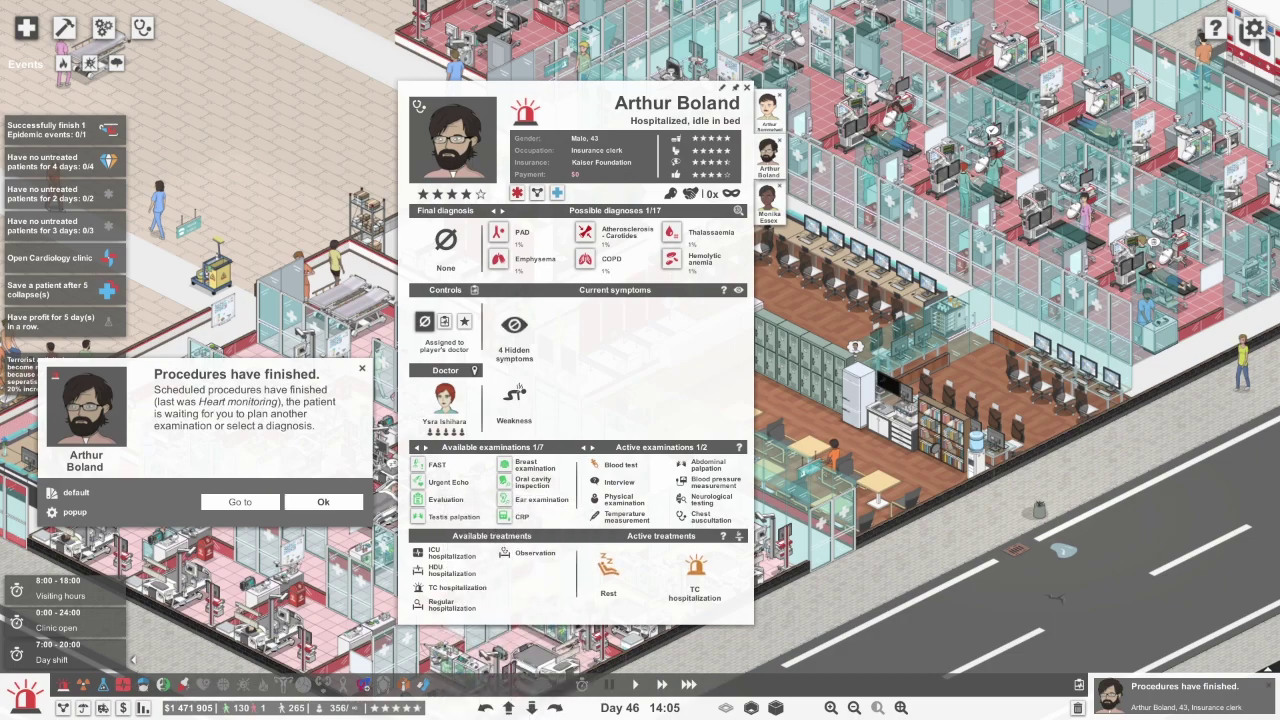
scroll(540, 495, "down", 1)
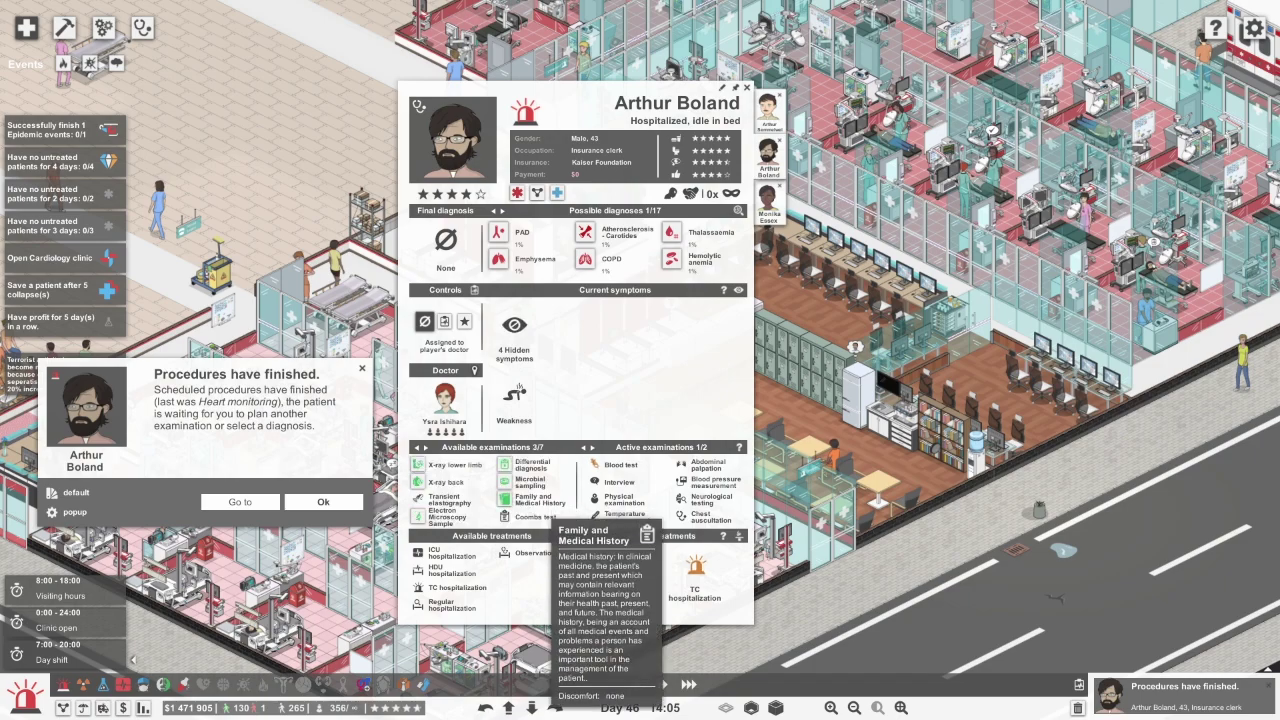
scroll(540, 495, "down", 1)
scroll(540, 495, "down", 1)
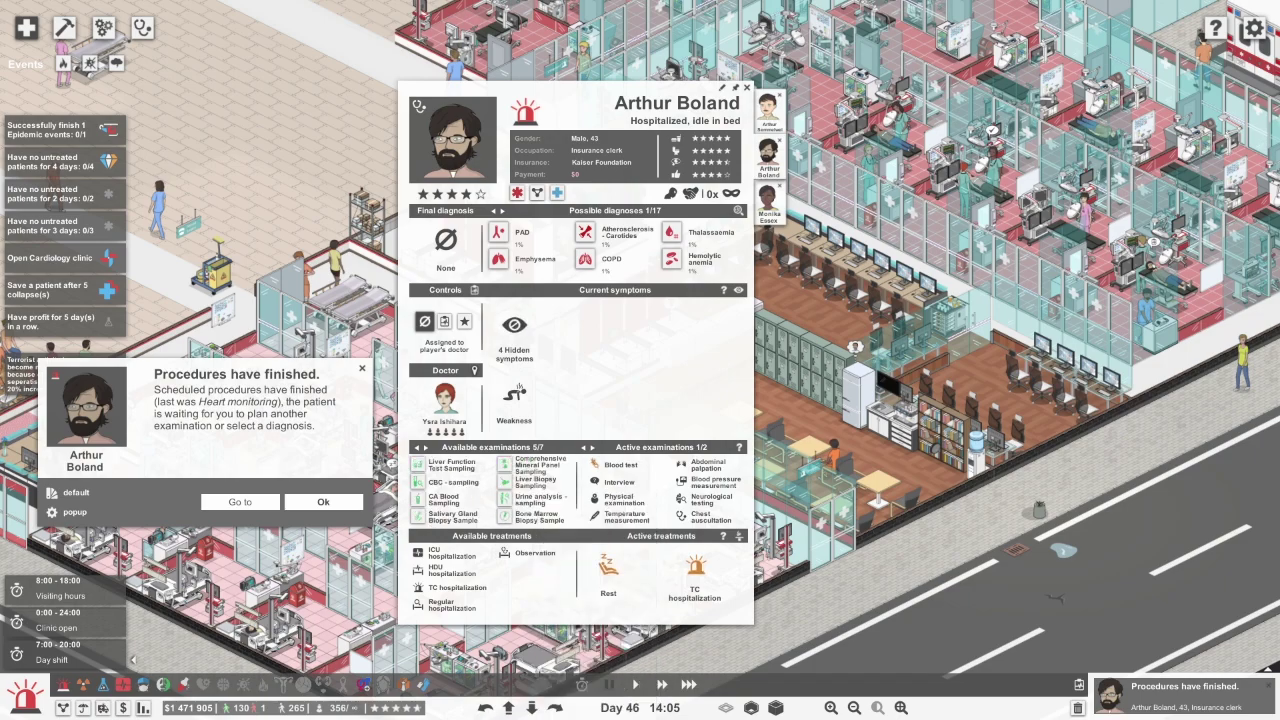
left_click(738, 210)
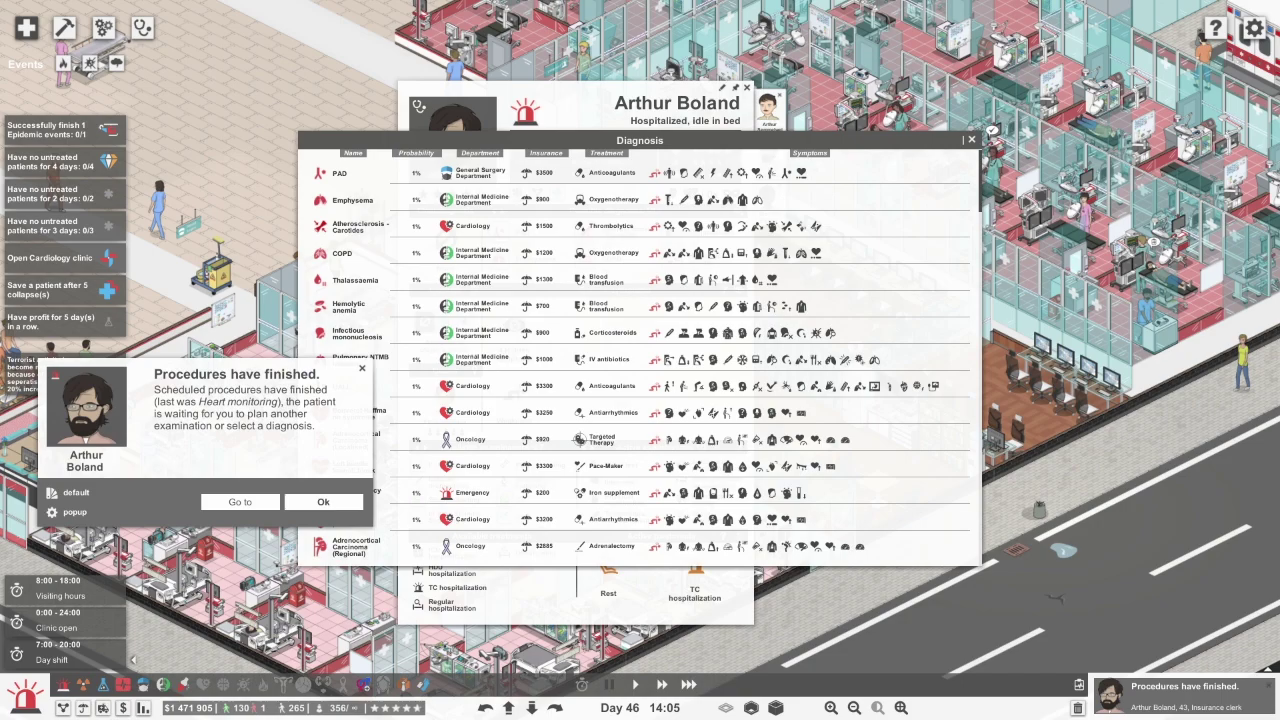
scroll(830, 370, "down", 3)
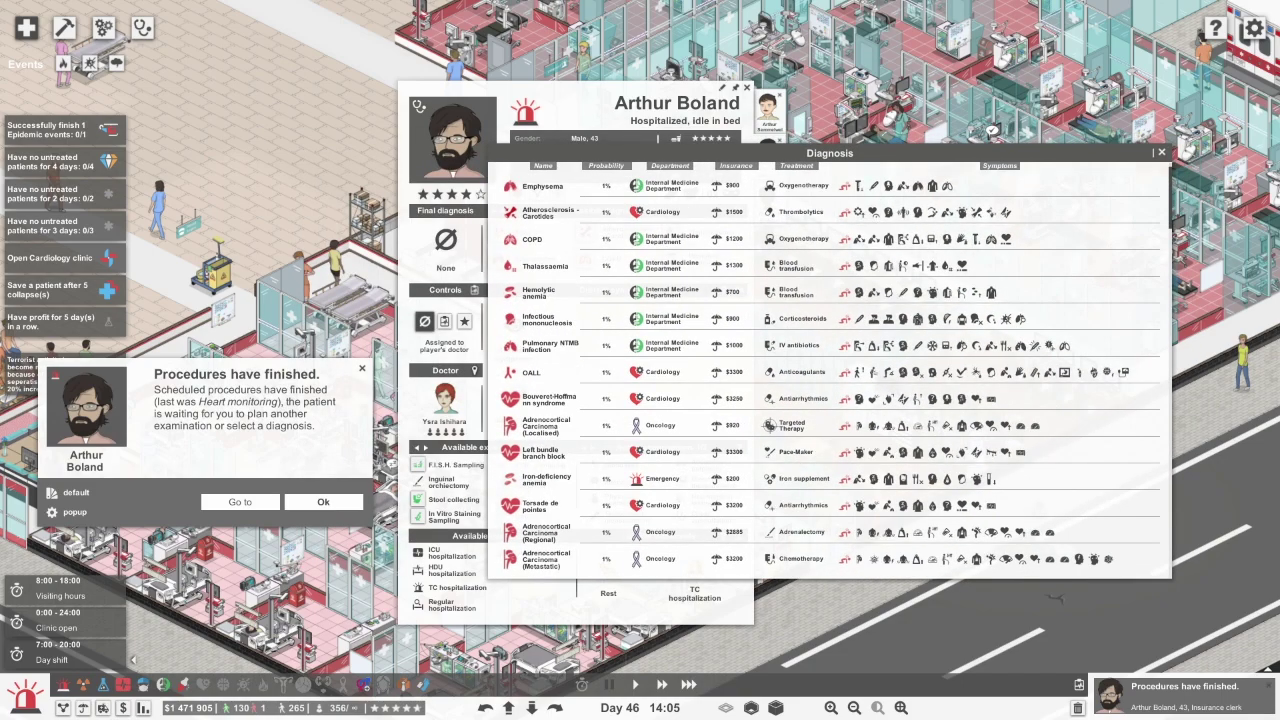
scroll(830, 370, "down", 2)
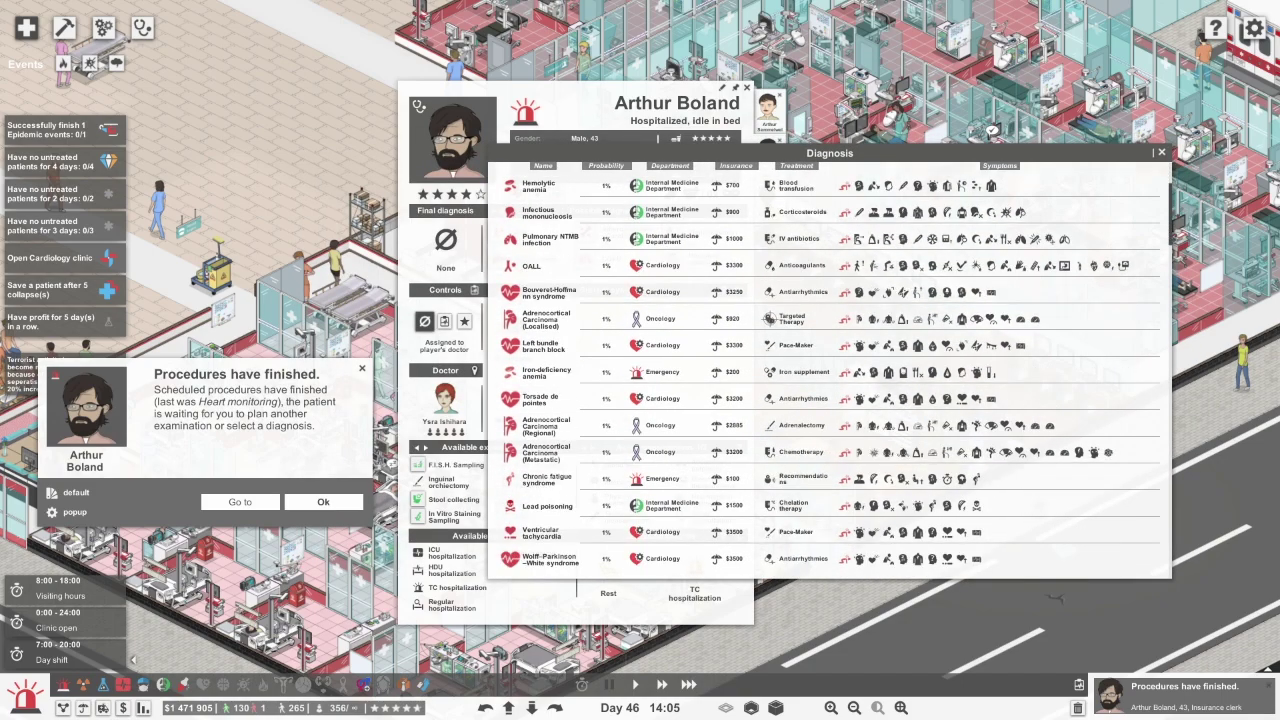
scroll(830, 370, "down", 3)
scroll(830, 370, "down", 2)
scroll(830, 370, "down", 3)
scroll(830, 370, "down", 2)
scroll(830, 370, "down", 2)
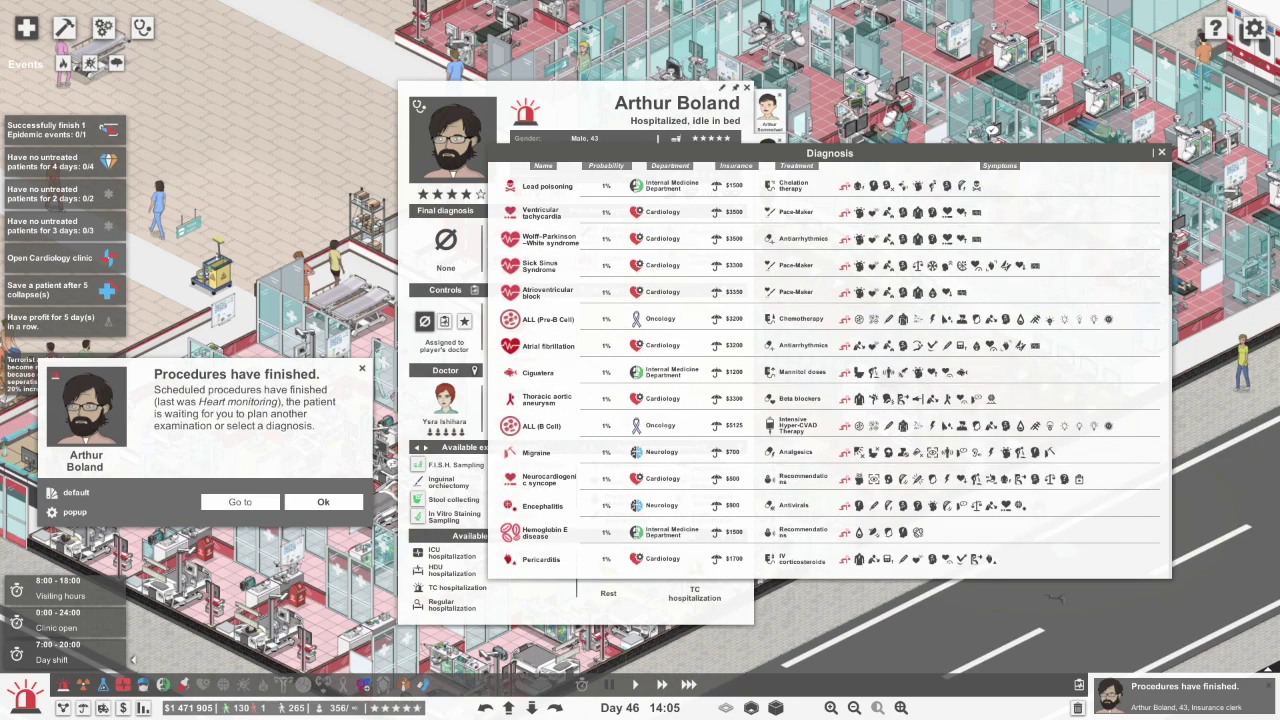
key("Escape")
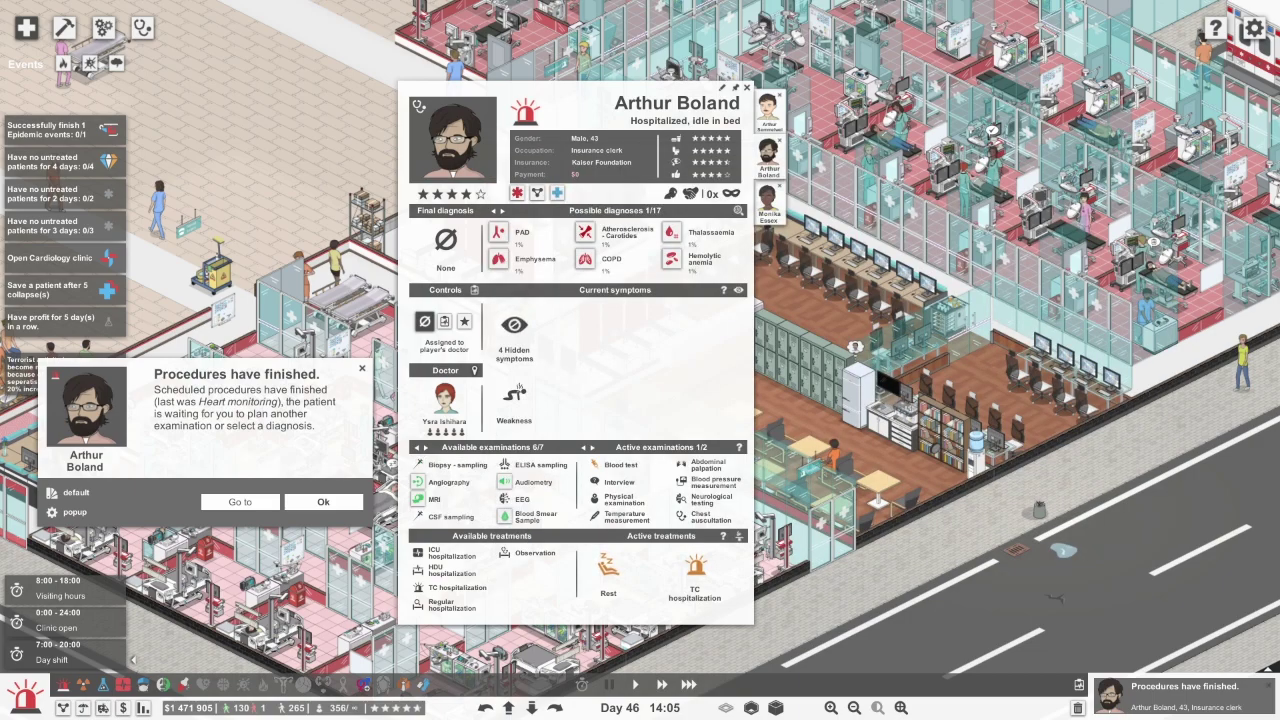
mouse_move(519, 499)
left_click(530, 482)
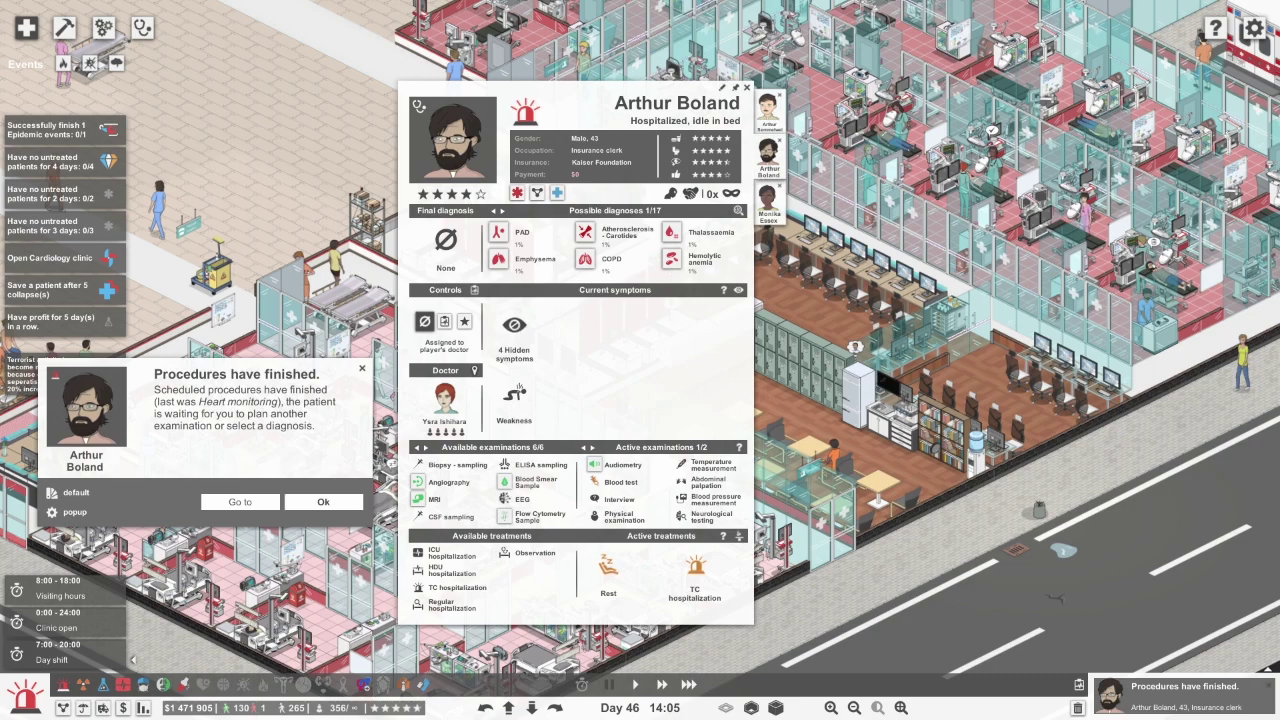
key("Return")
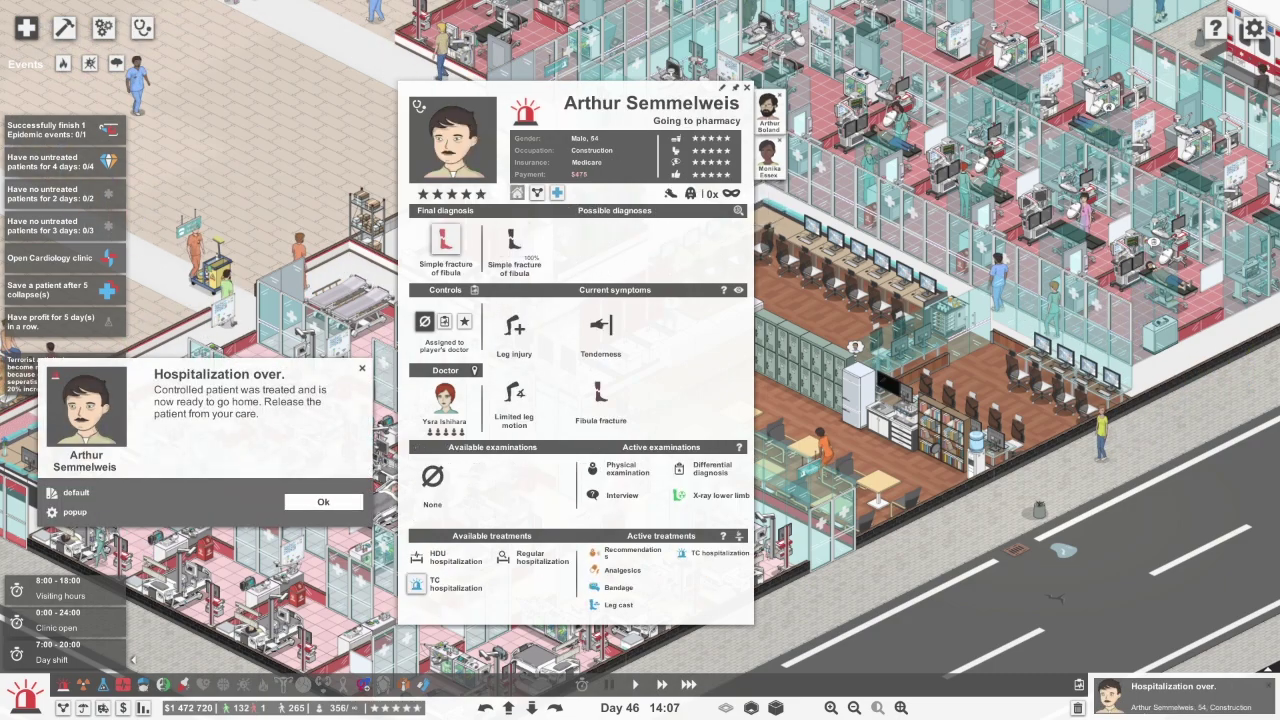
Order Eva Dyer's autopsy and clear the hospitalization-over and patient-died notices
key("Return")
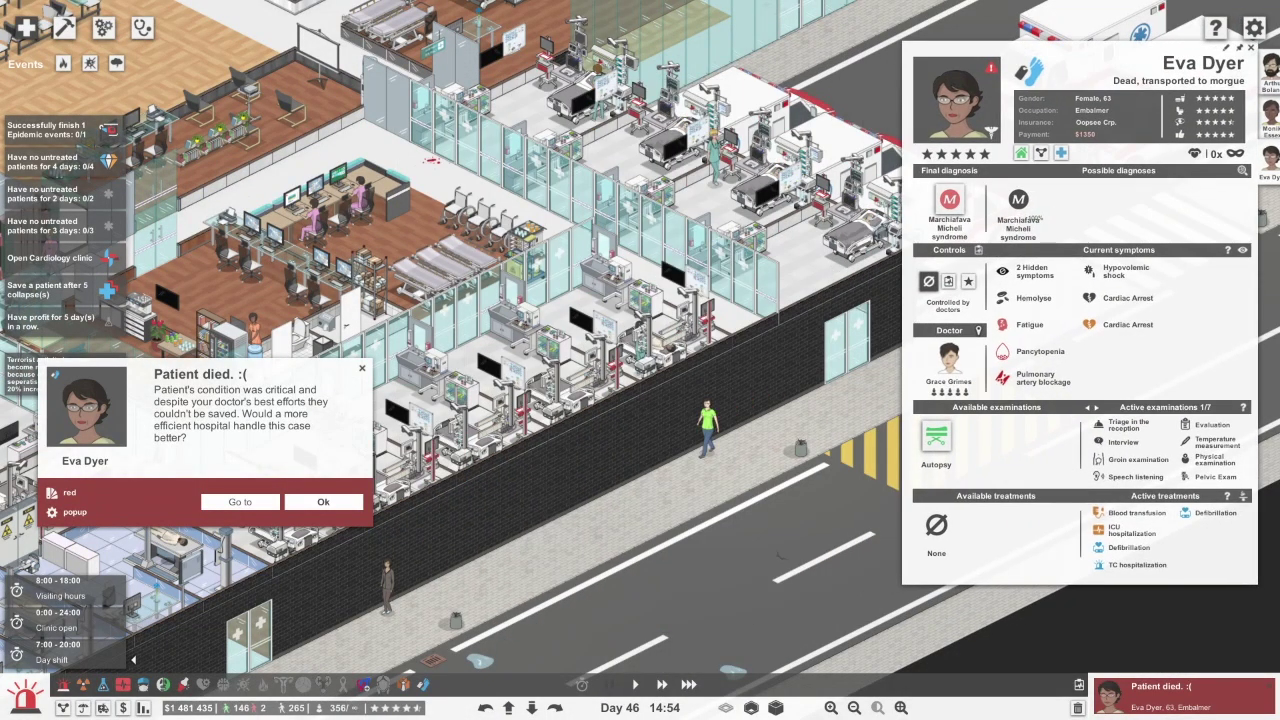
left_click_drag(580, 110, 676, 98)
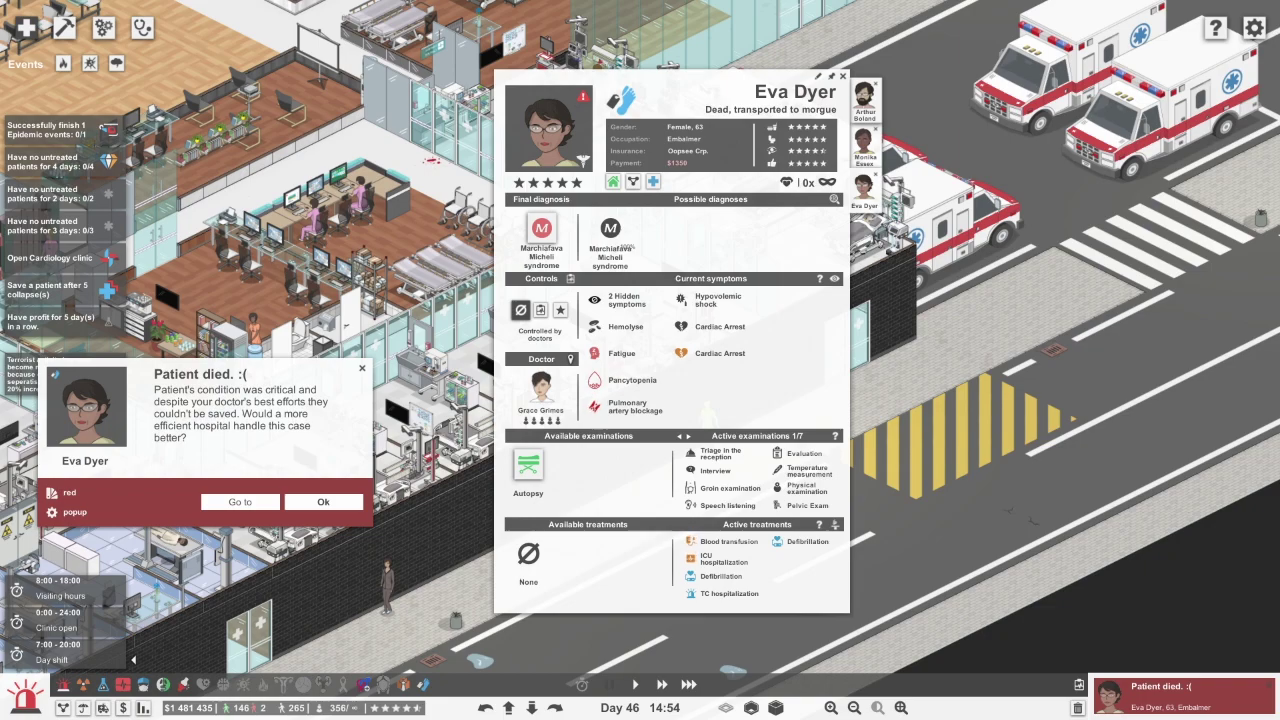
key("Return")
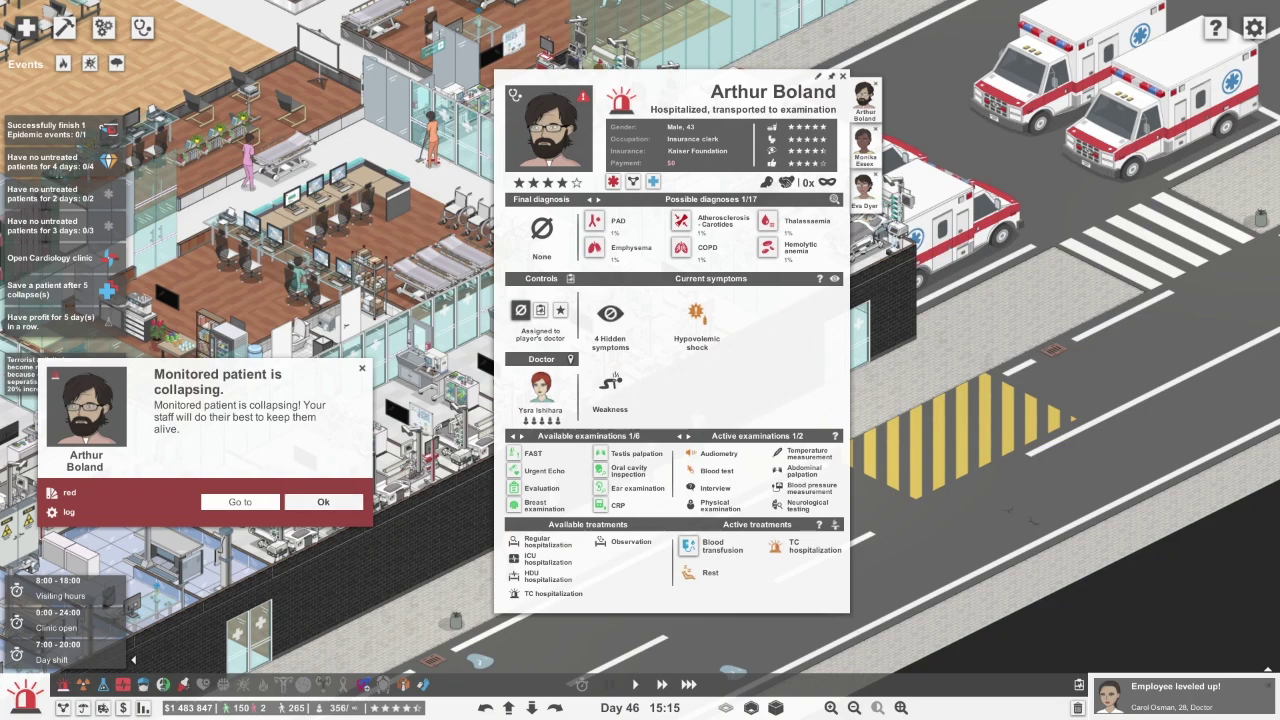
Clear the collapse, level-up, hospitalization and autopsy notices, checking Monika Essex's details
left_click(240, 501)
left_click(323, 501)
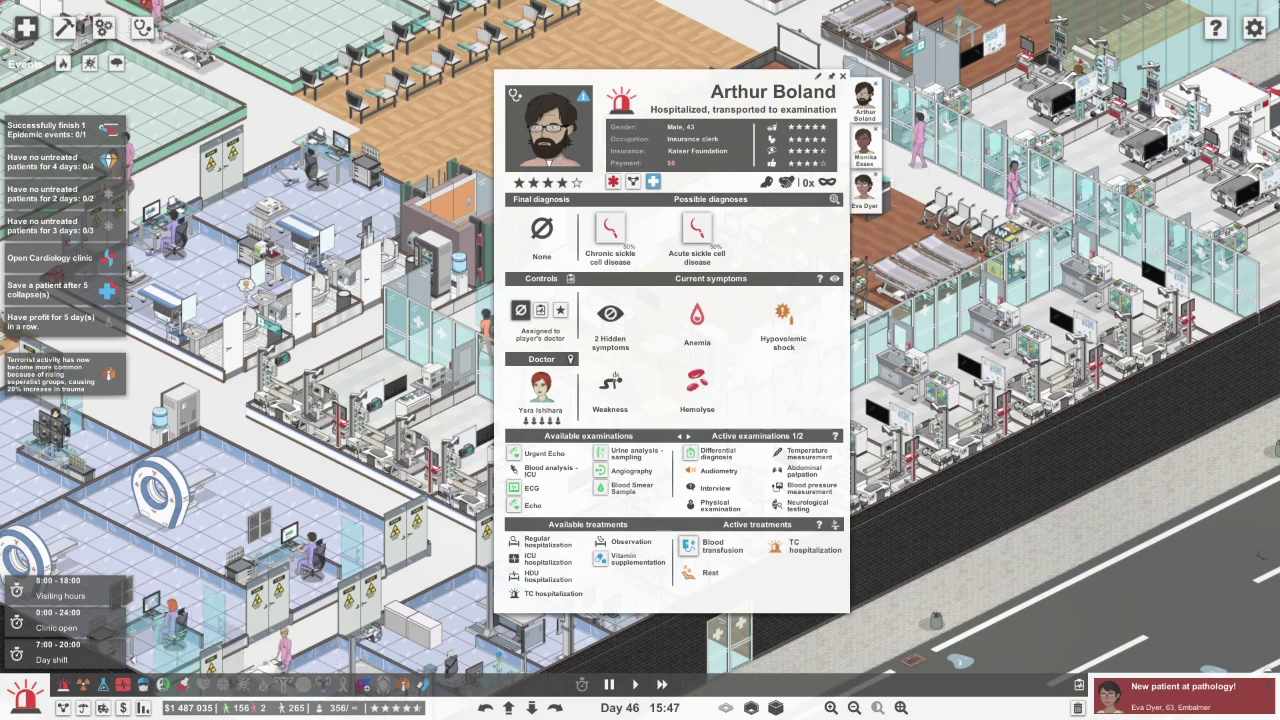
left_click(1078, 707)
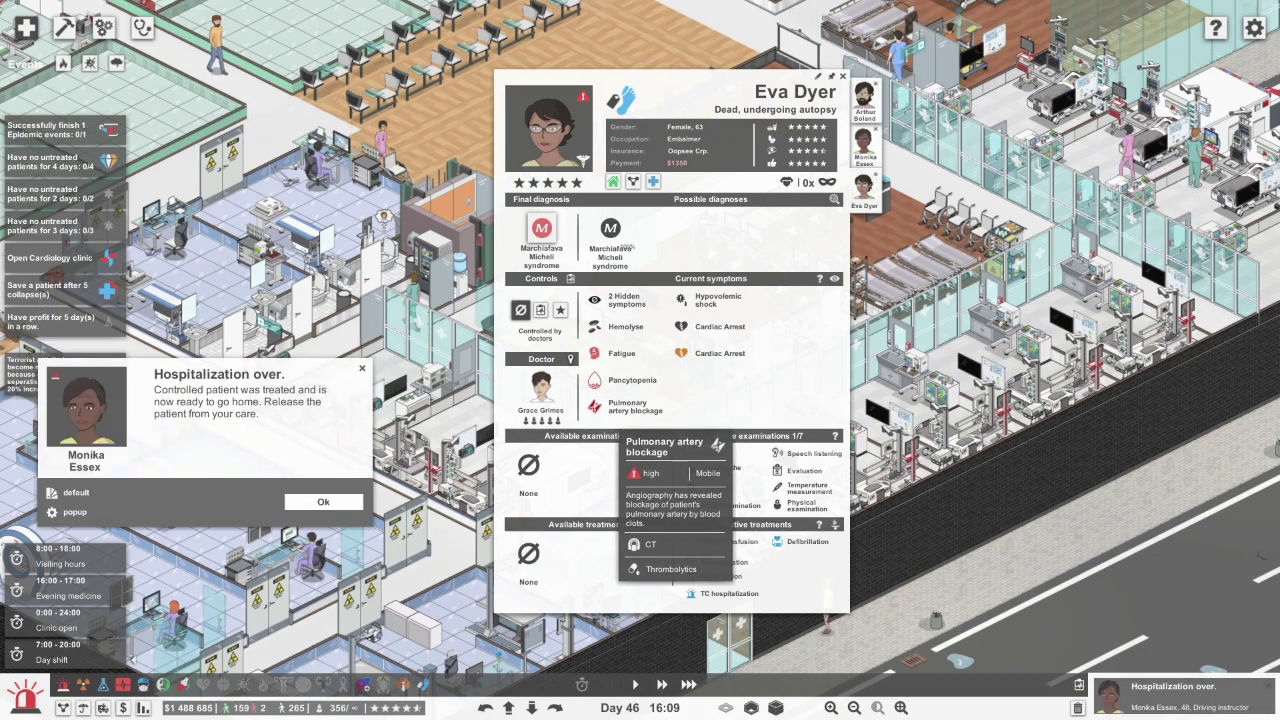
left_click(100, 440)
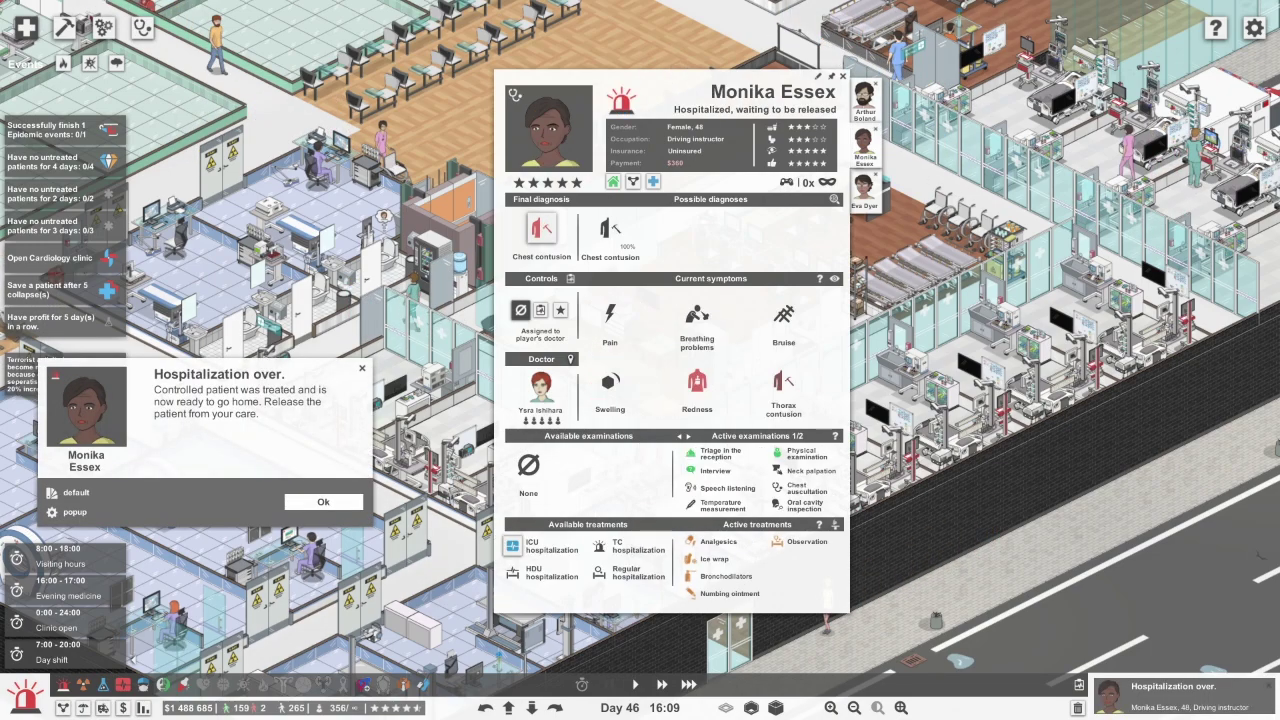
left_click(323, 501)
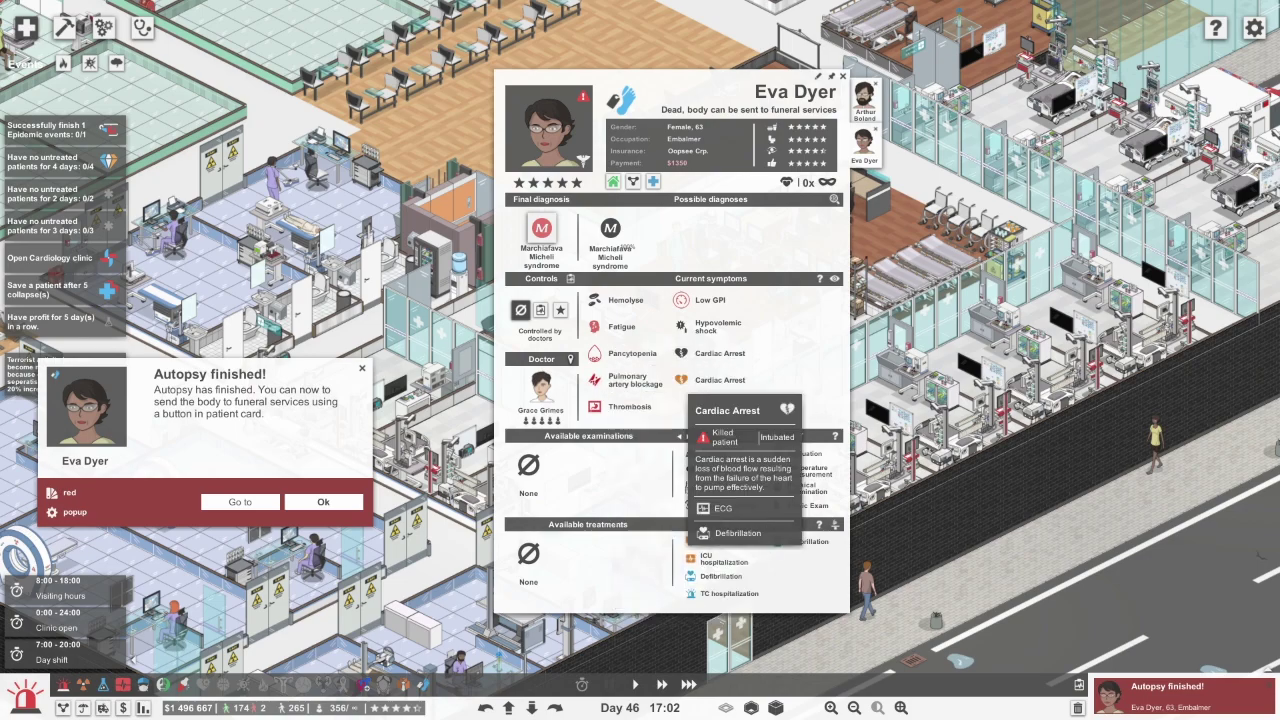
left_click(323, 502)
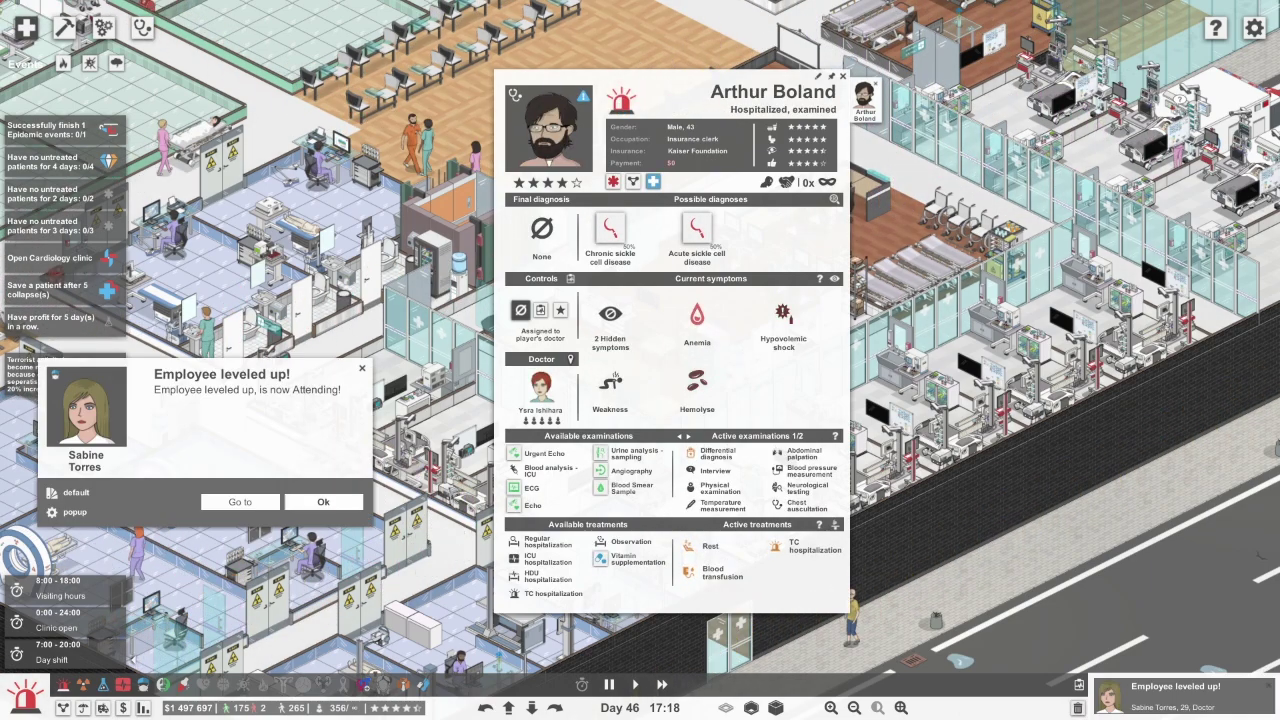
left_click(323, 502)
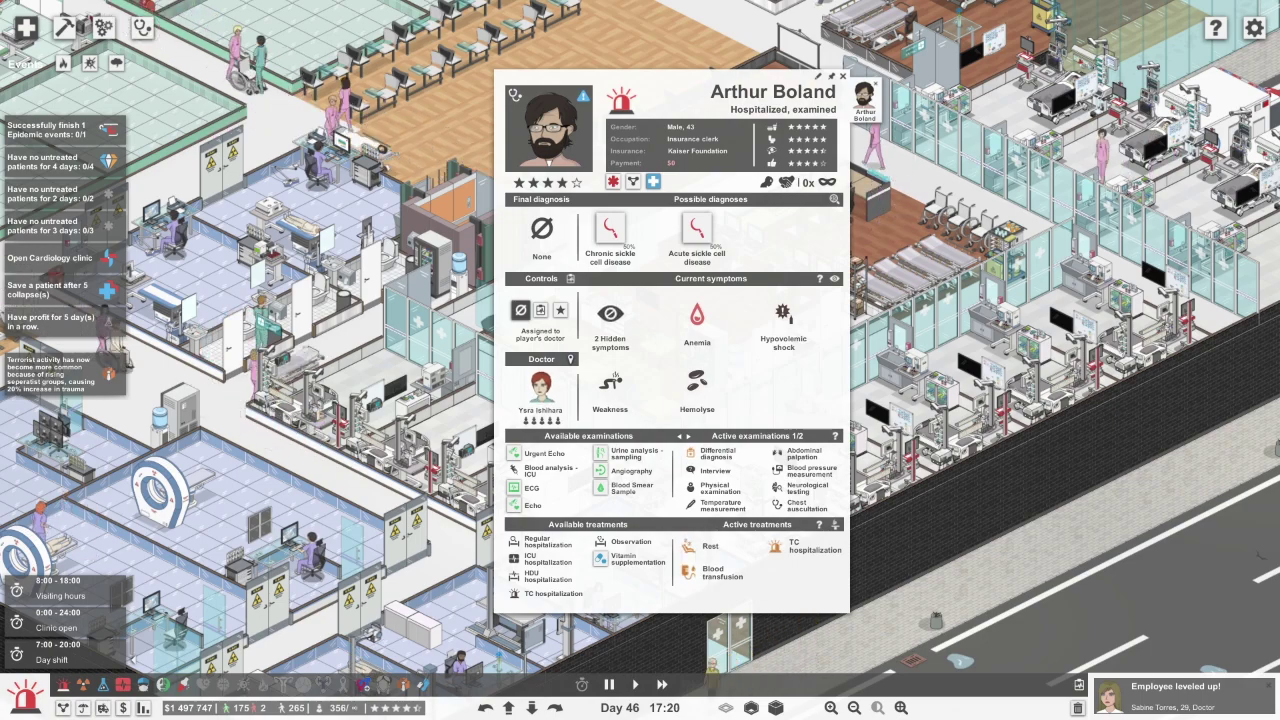
left_click(610, 228)
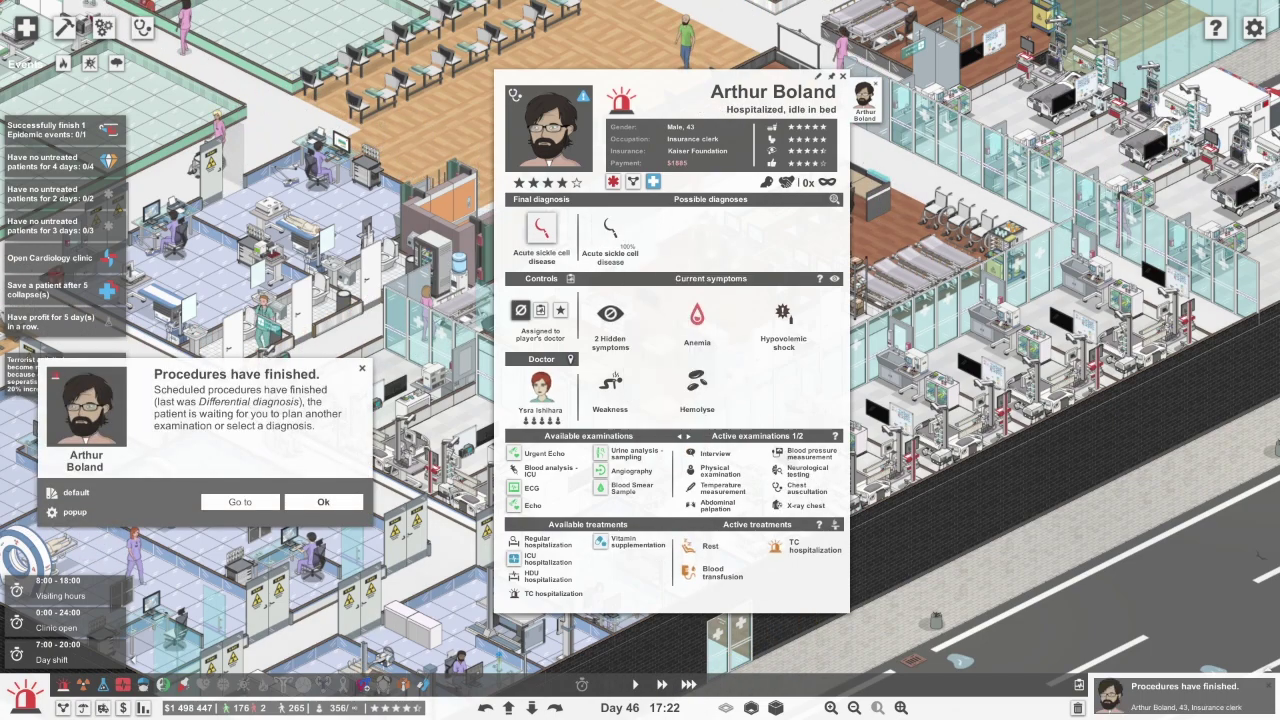
left_click(323, 502)
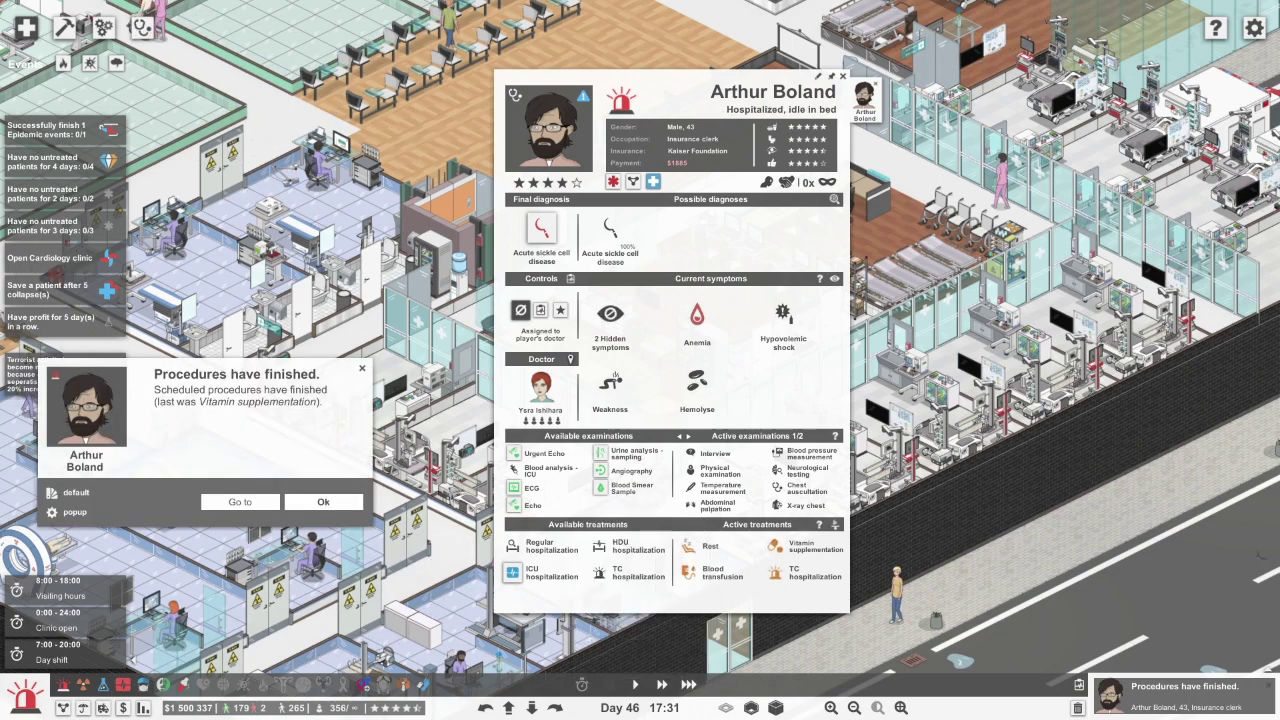
key("Return")
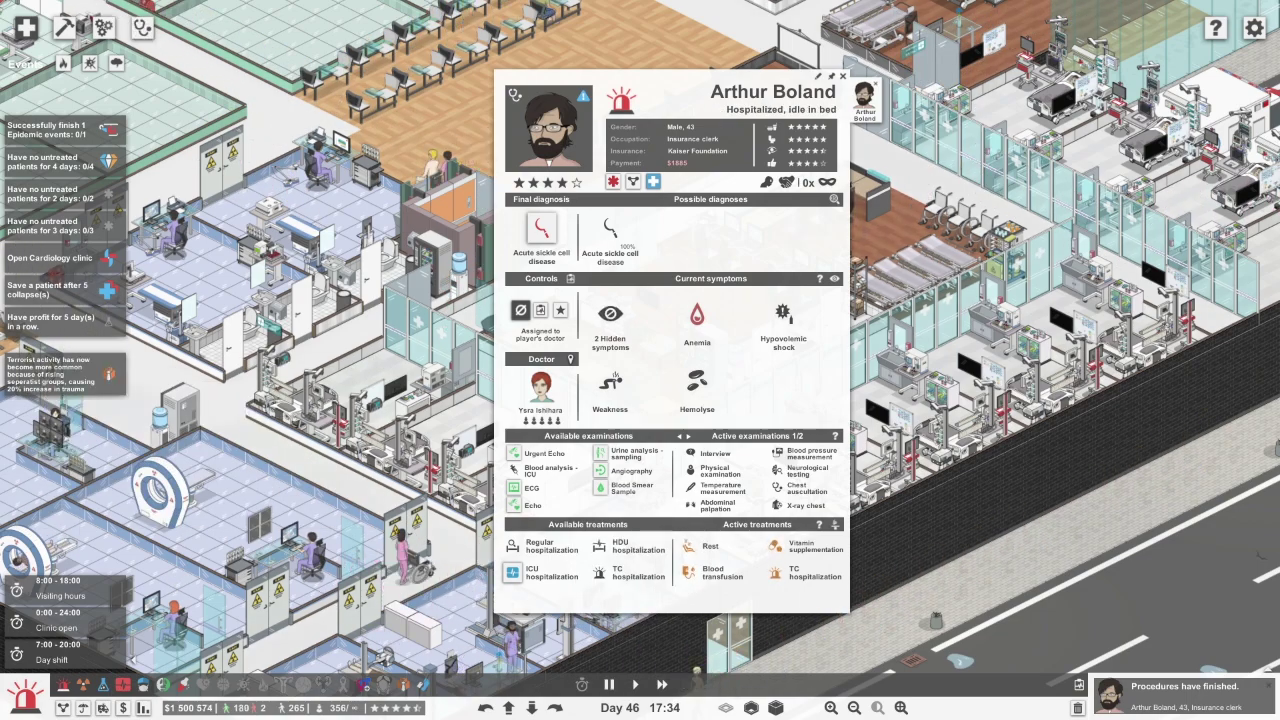
left_click(531, 488)
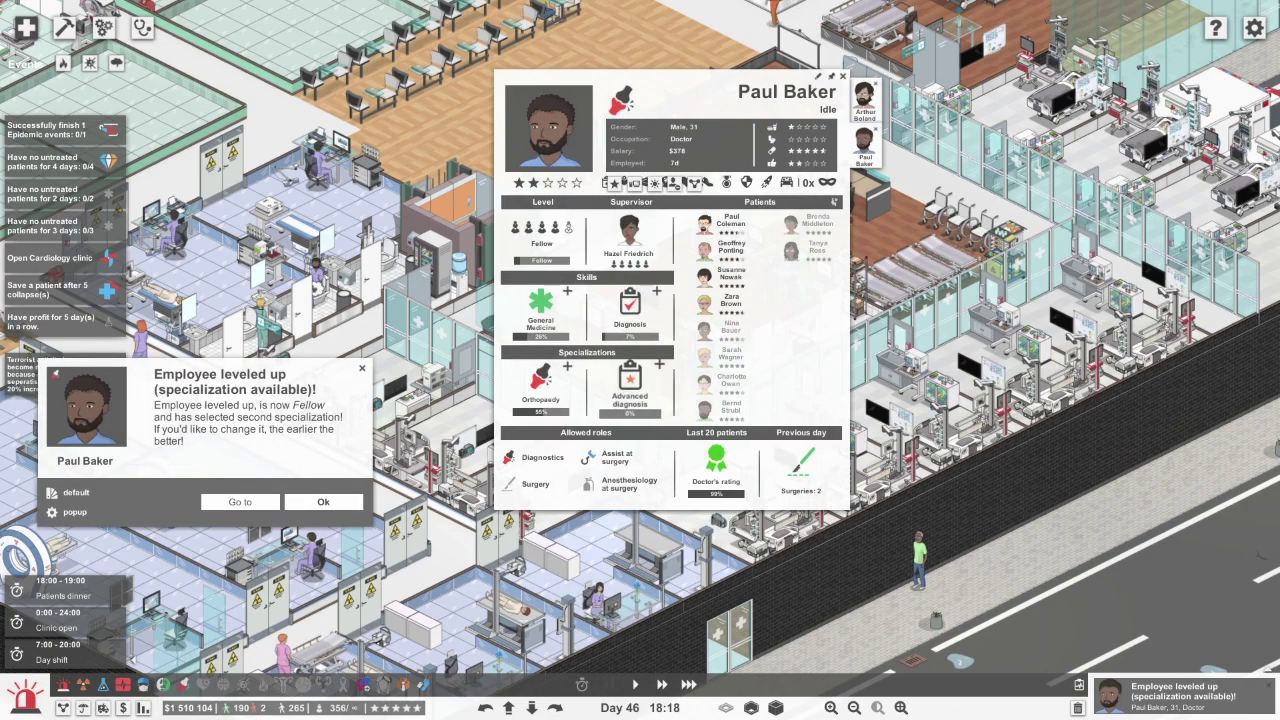
Choose Orthopaedic surgery as Paul Baker's second specialization, then return to Arthur Boland
left_click(558, 143)
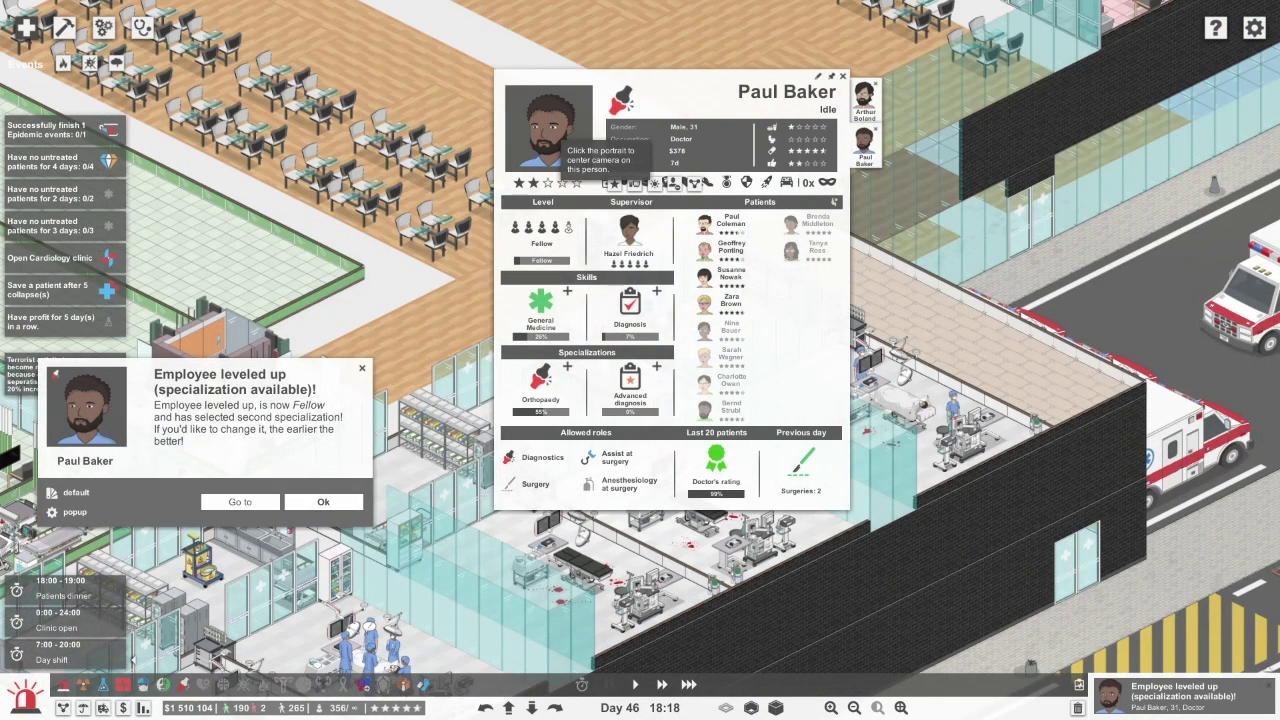
left_click(656, 366)
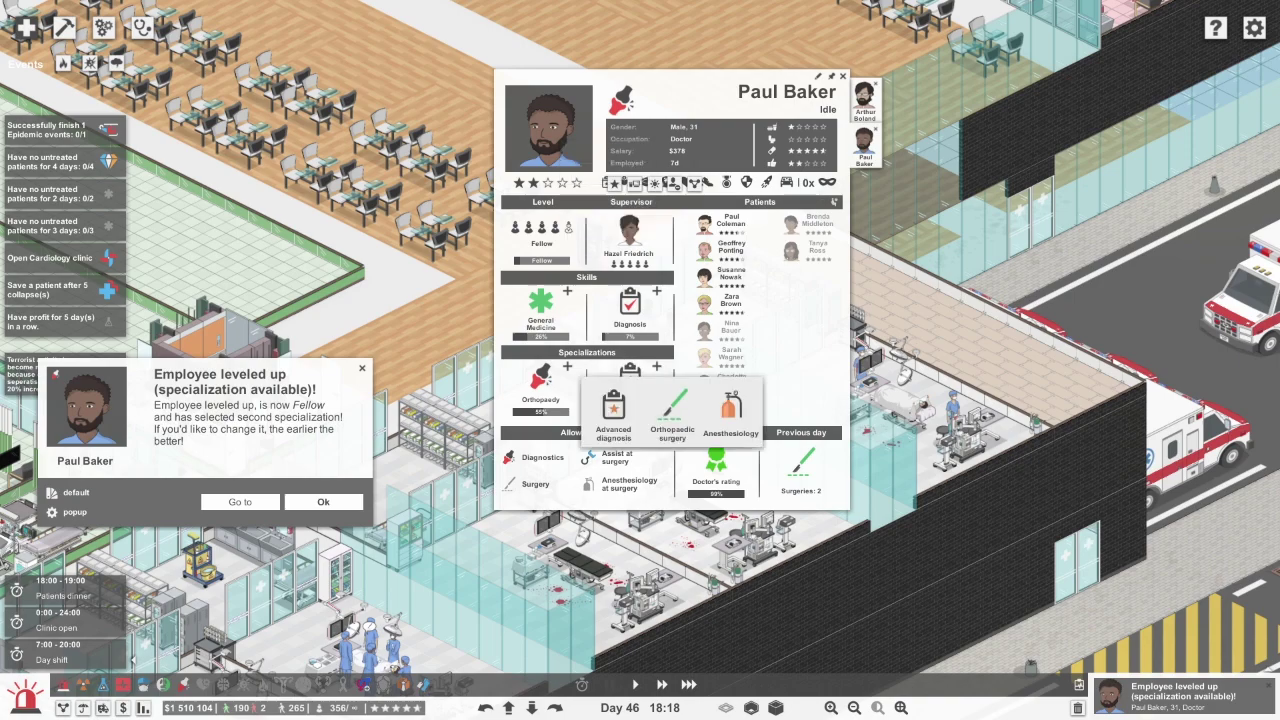
left_click(672, 410)
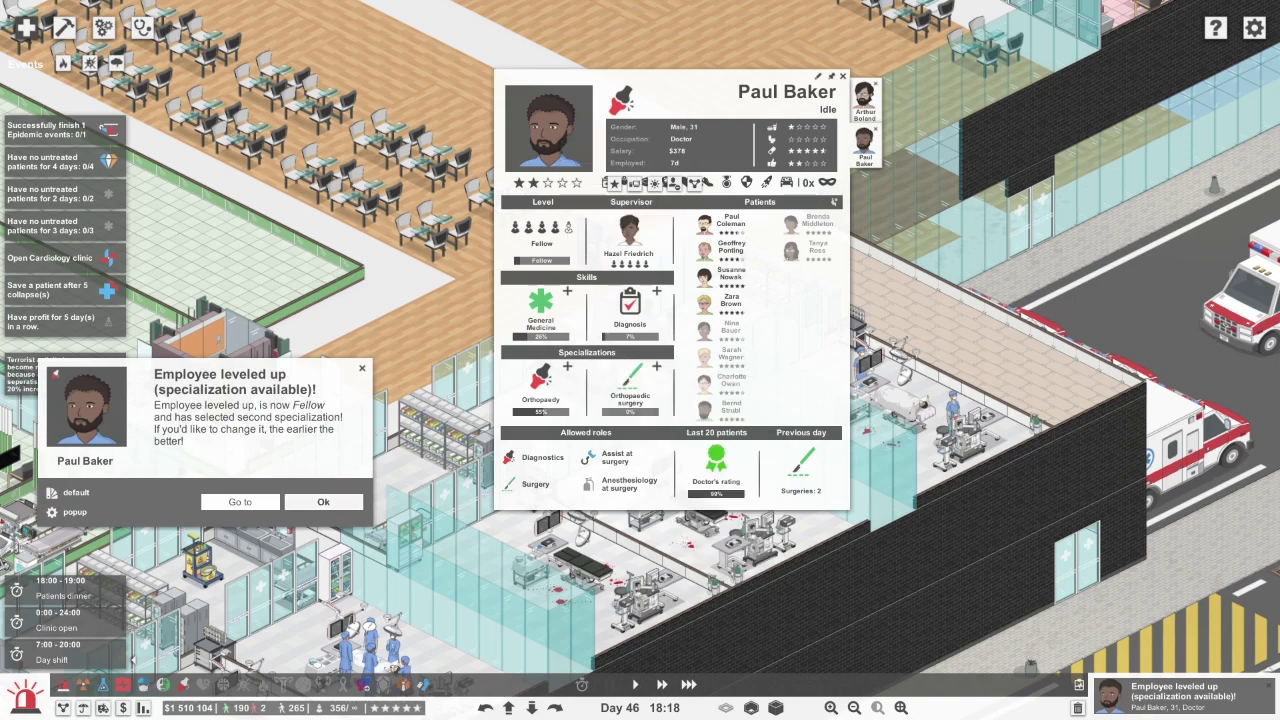
key("Return")
left_click(865, 100)
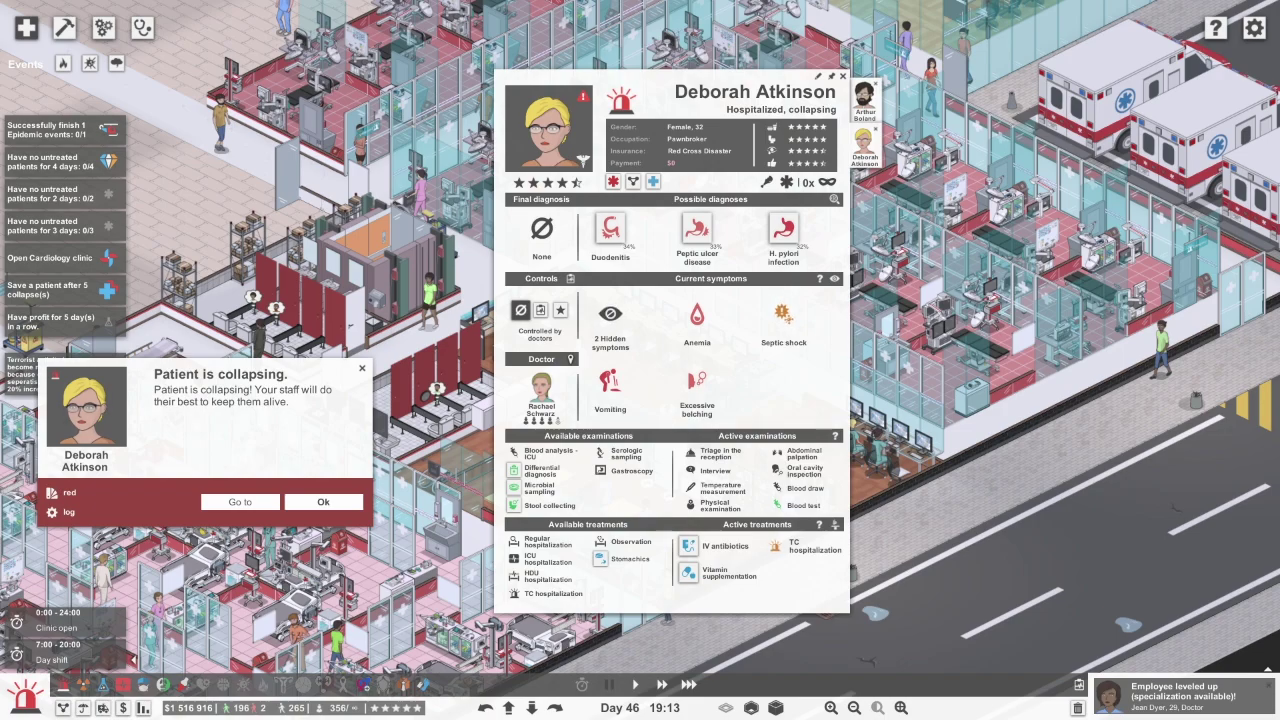
Give doctor Jean Dyer Advanced diagnosis as her second specialization
left_click(323, 502)
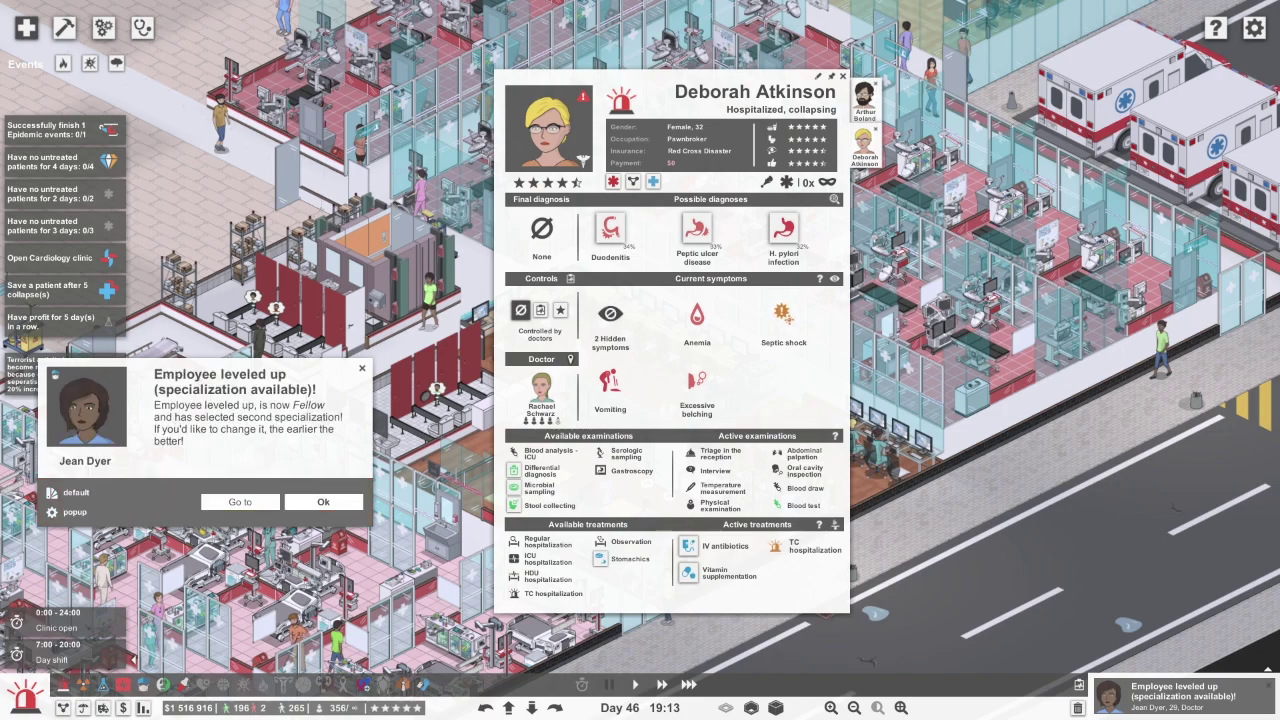
left_click(240, 502)
left_click(538, 138)
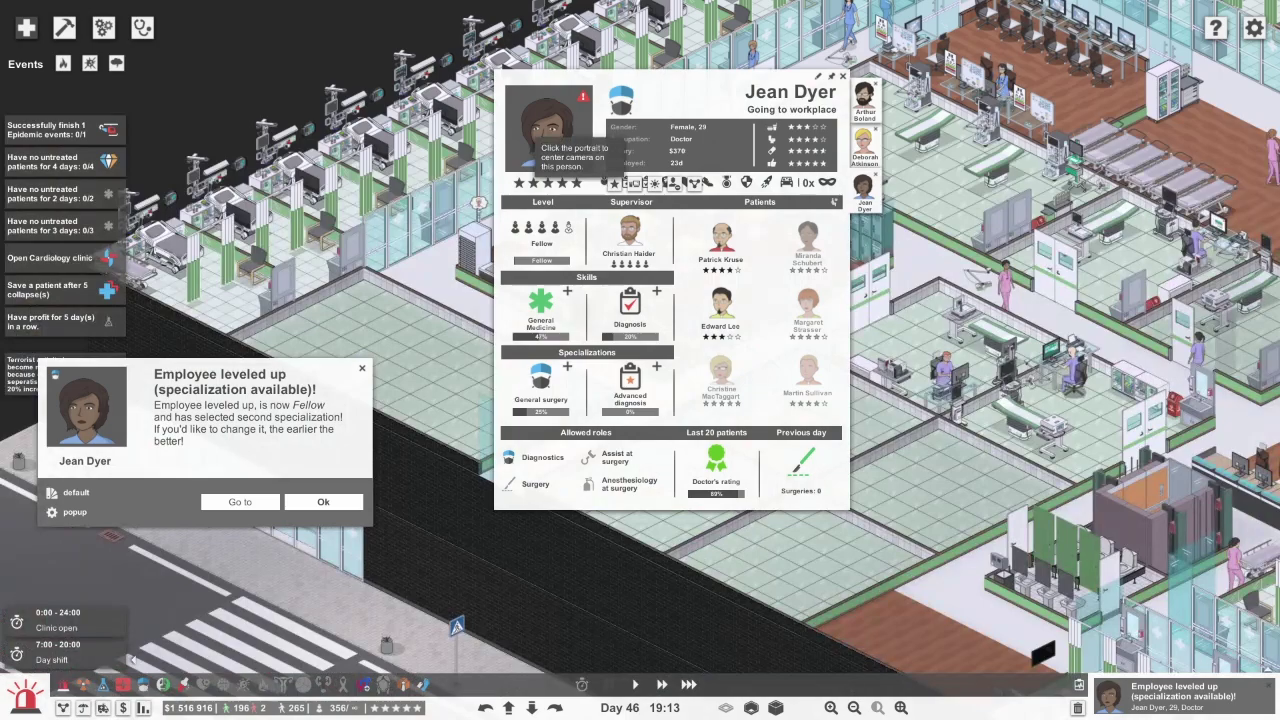
left_click(630, 385)
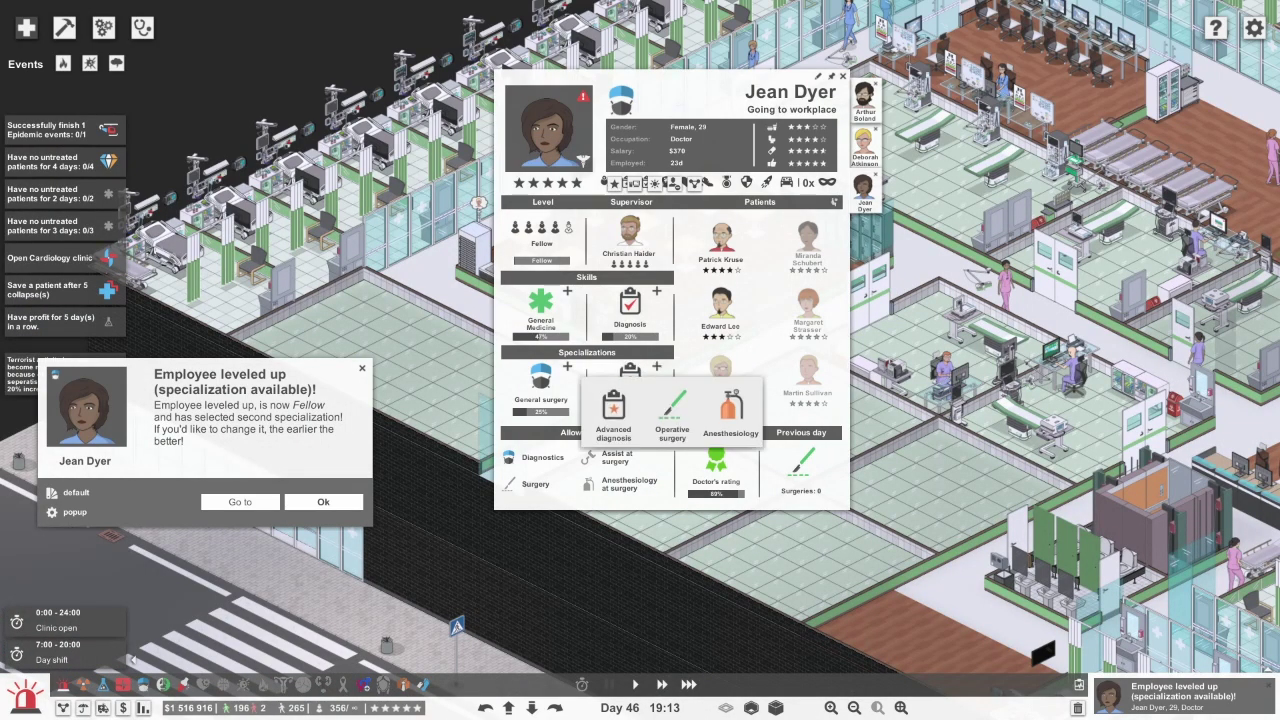
left_click(613, 410)
Close Jean Dyer's card and assign Arthur Boland to a directly controlled doctor
left_click(323, 501)
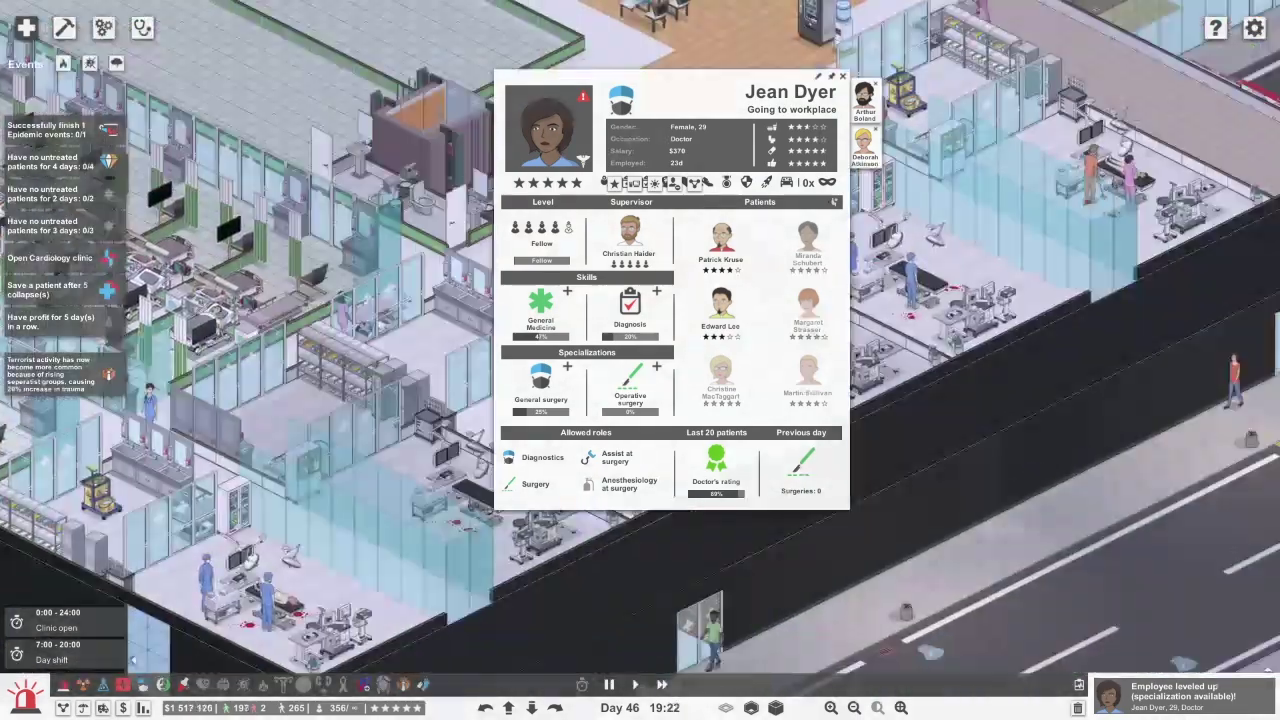
key("Escape")
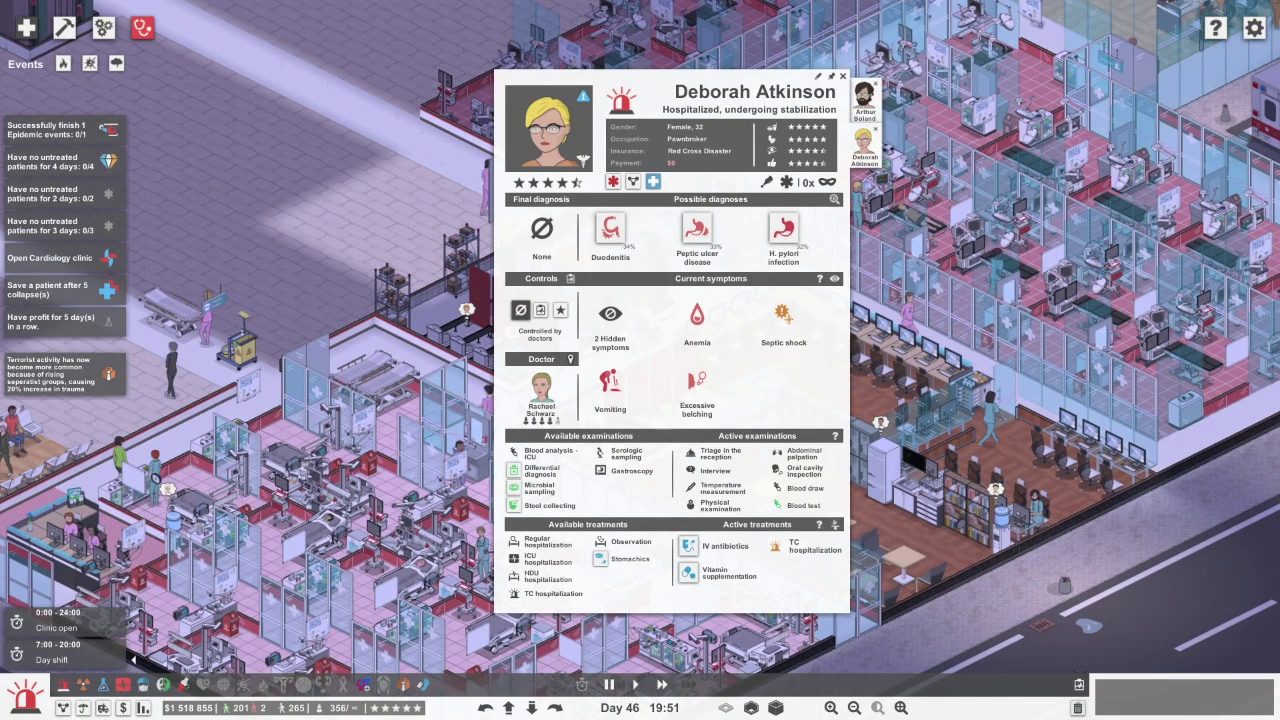
key("Tab")
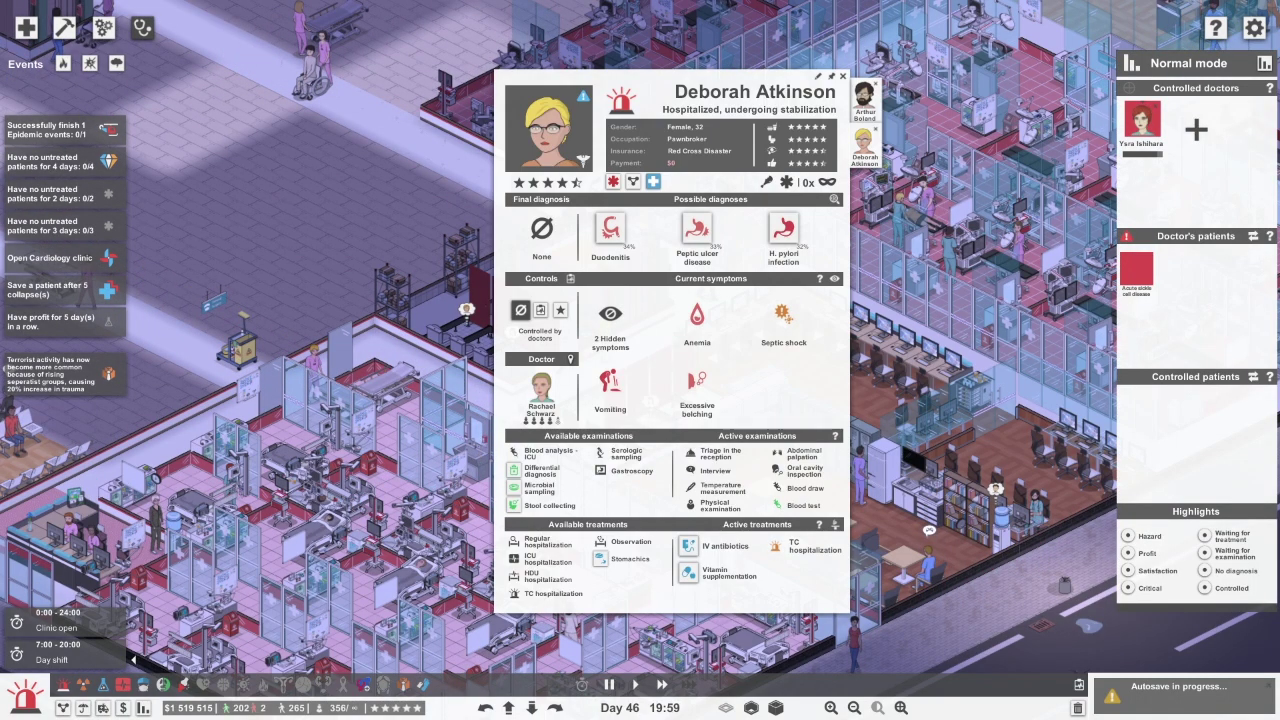
left_click(1136, 268)
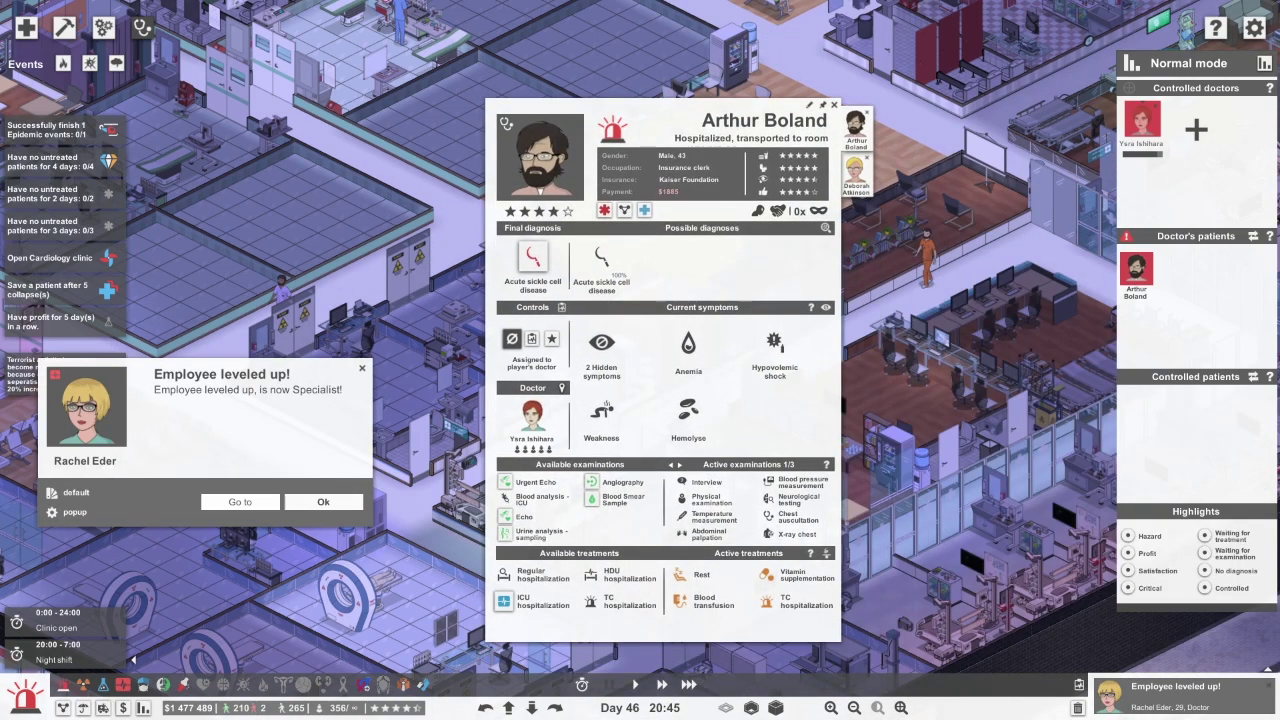
Dismiss the level-up notice, exit controlled-doctor mode, and clear both long-wait notices
left_click(323, 502)
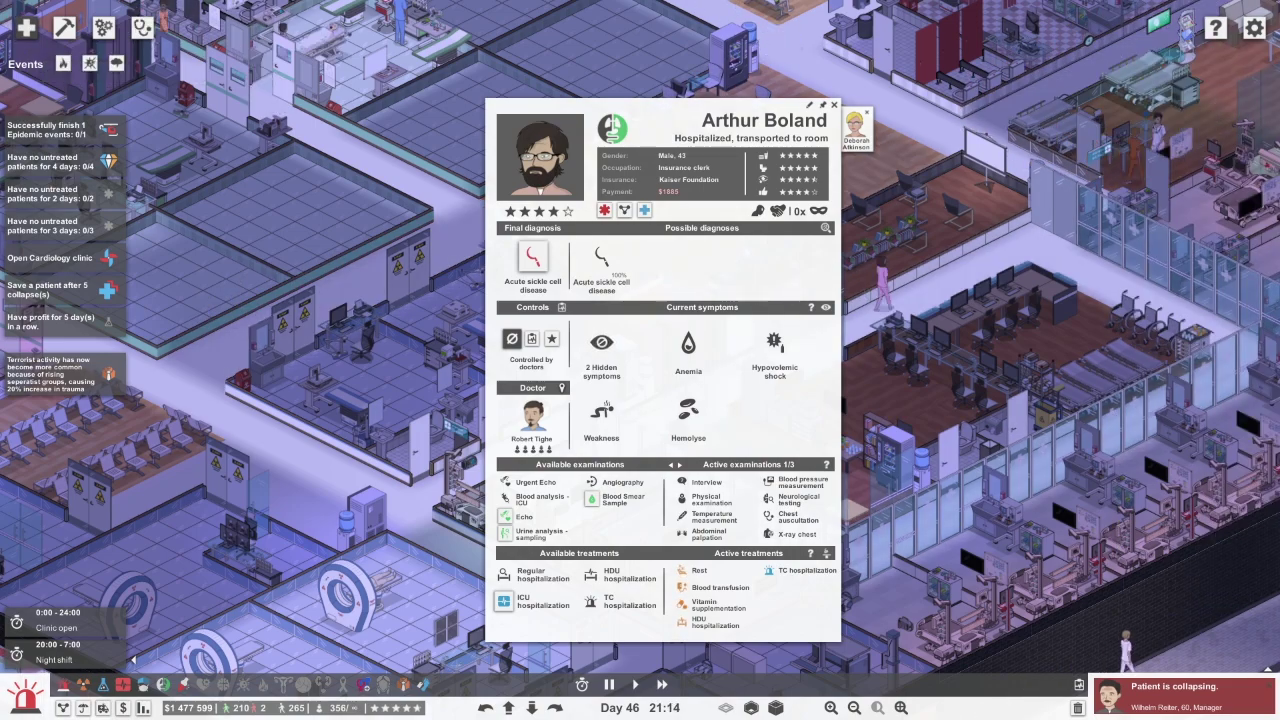
key("Escape")
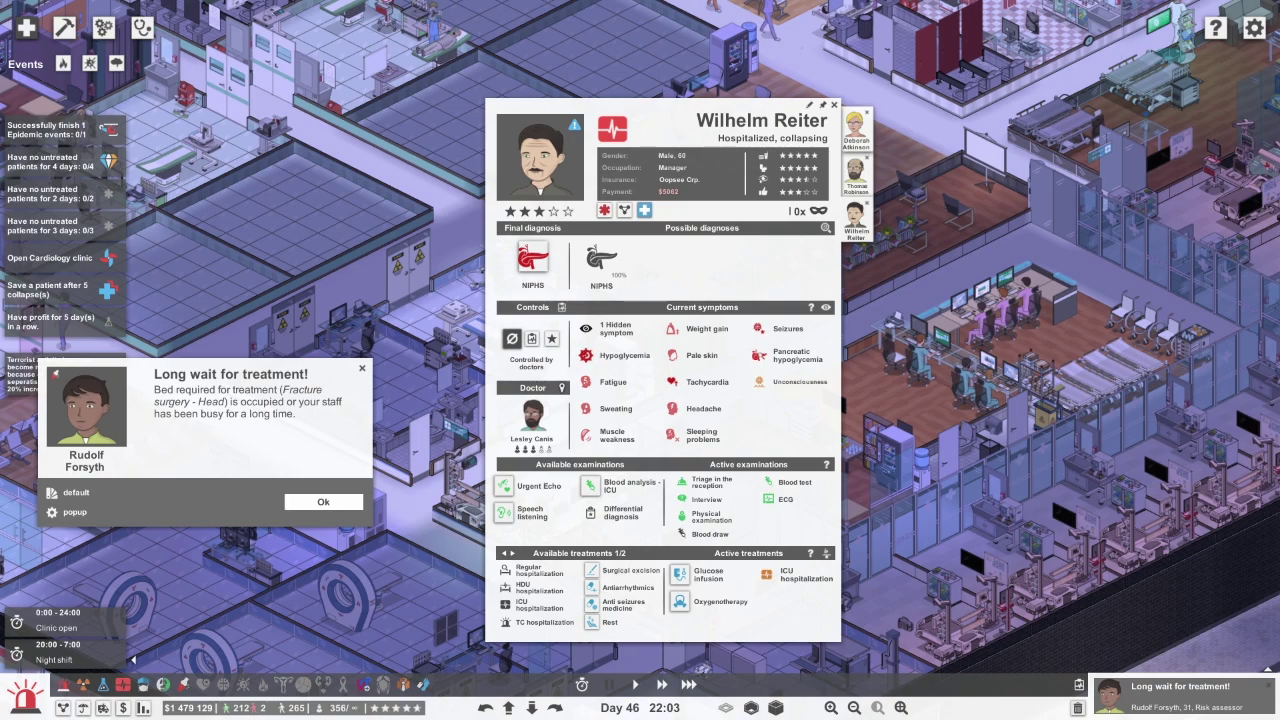
key("Return")
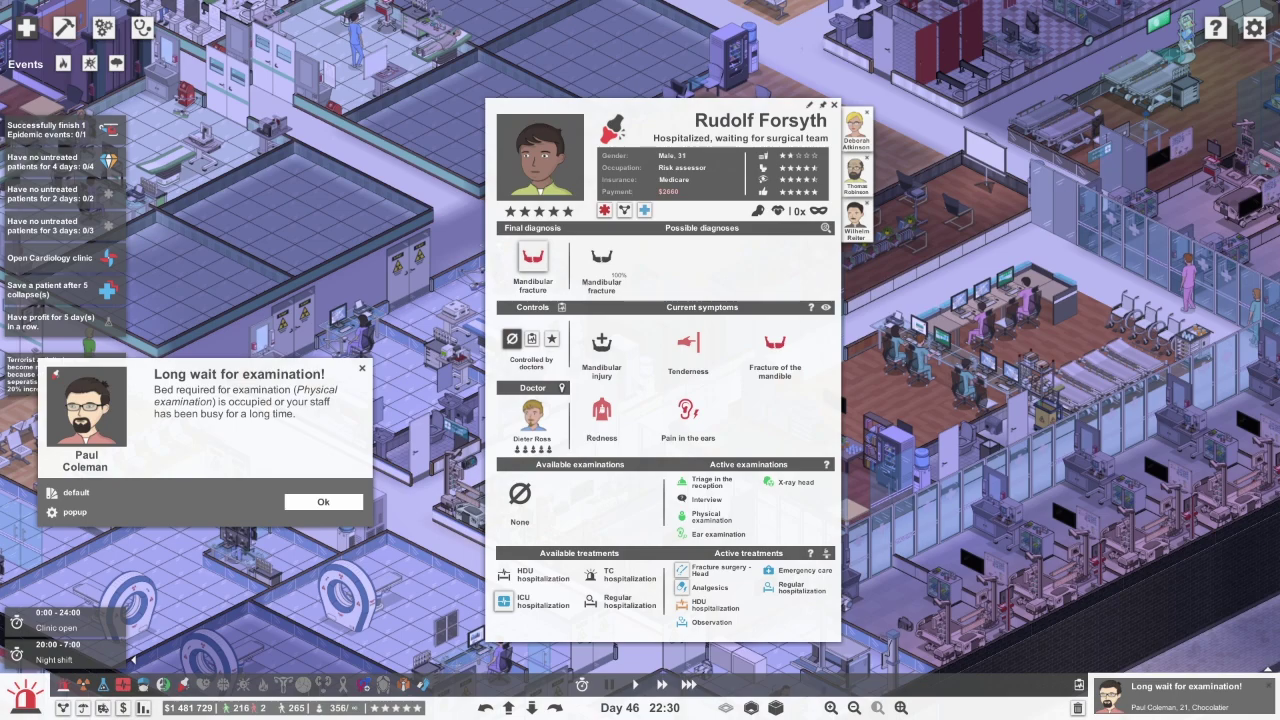
key("Escape")
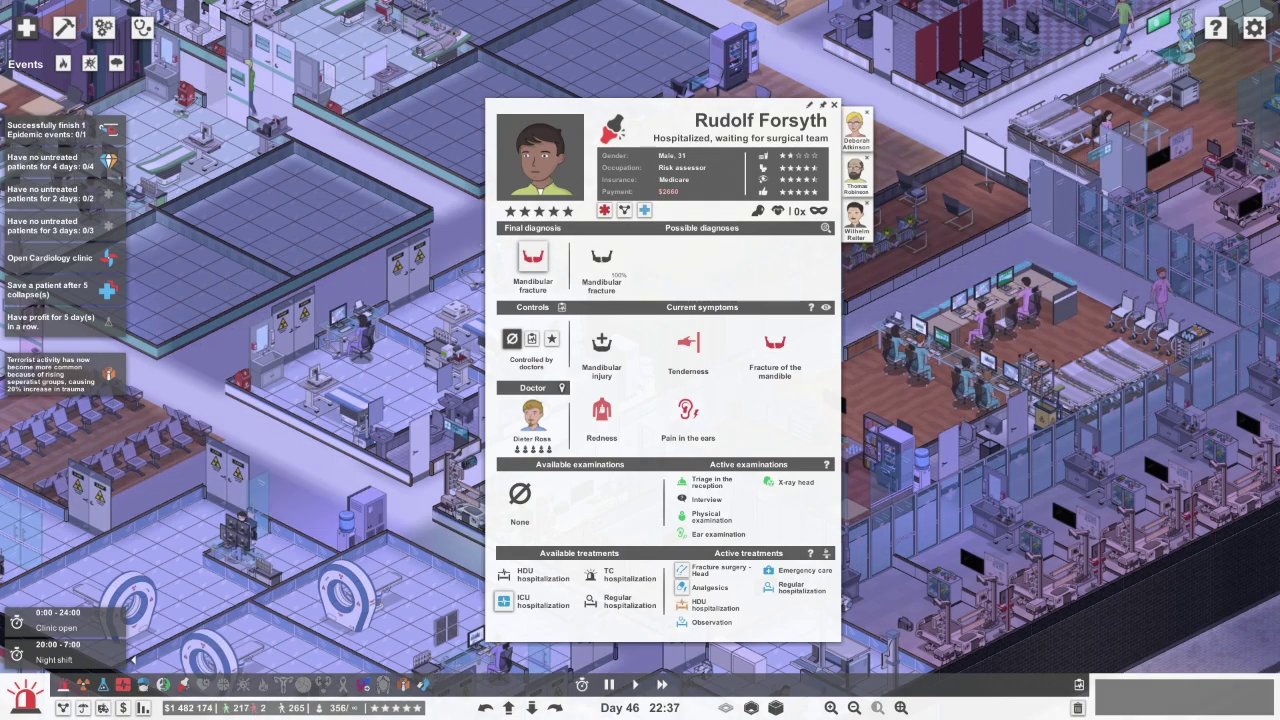
key("s")
key("d")
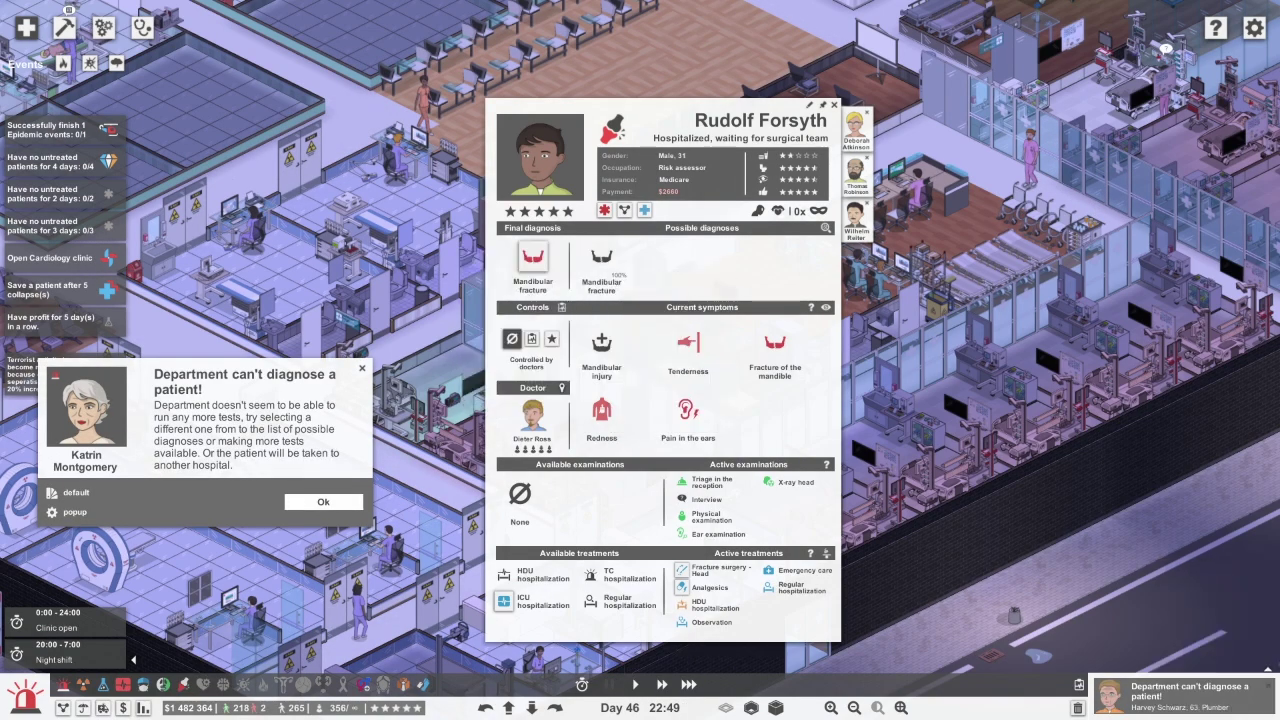
Transfer two undiagnosable patients to other departments
left_click(86, 405)
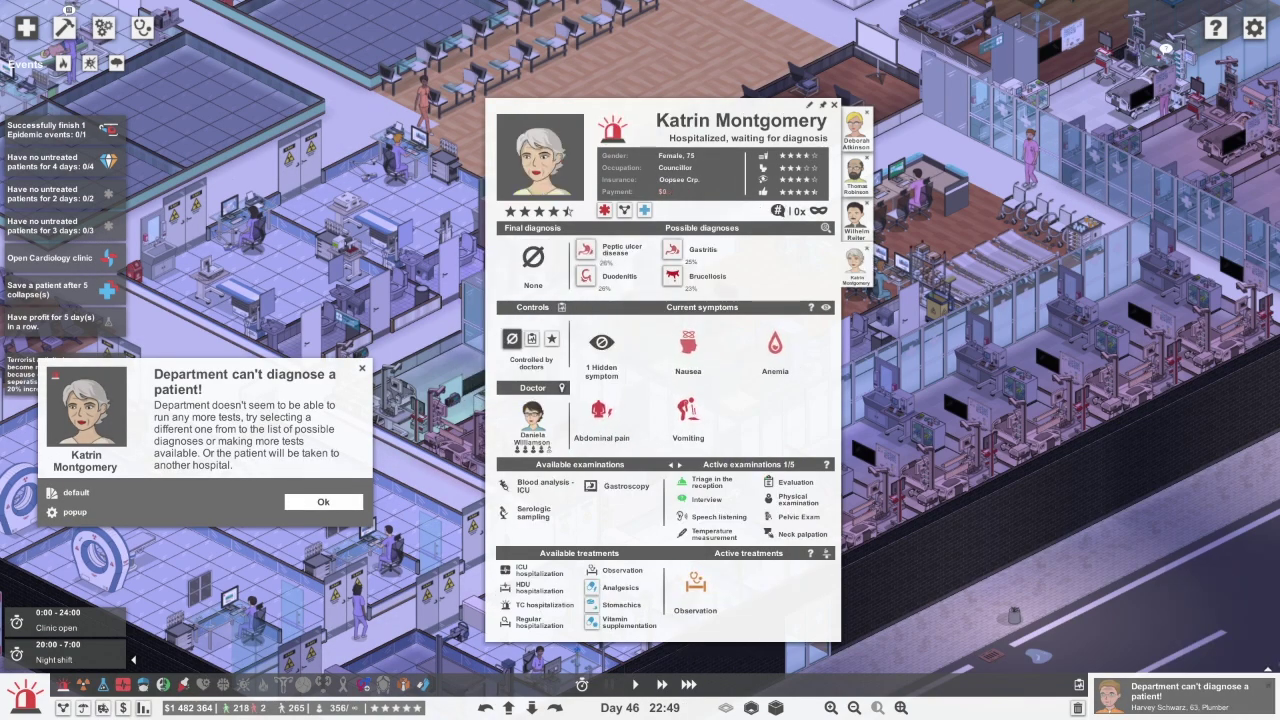
left_click(612, 128)
left_click(734, 147)
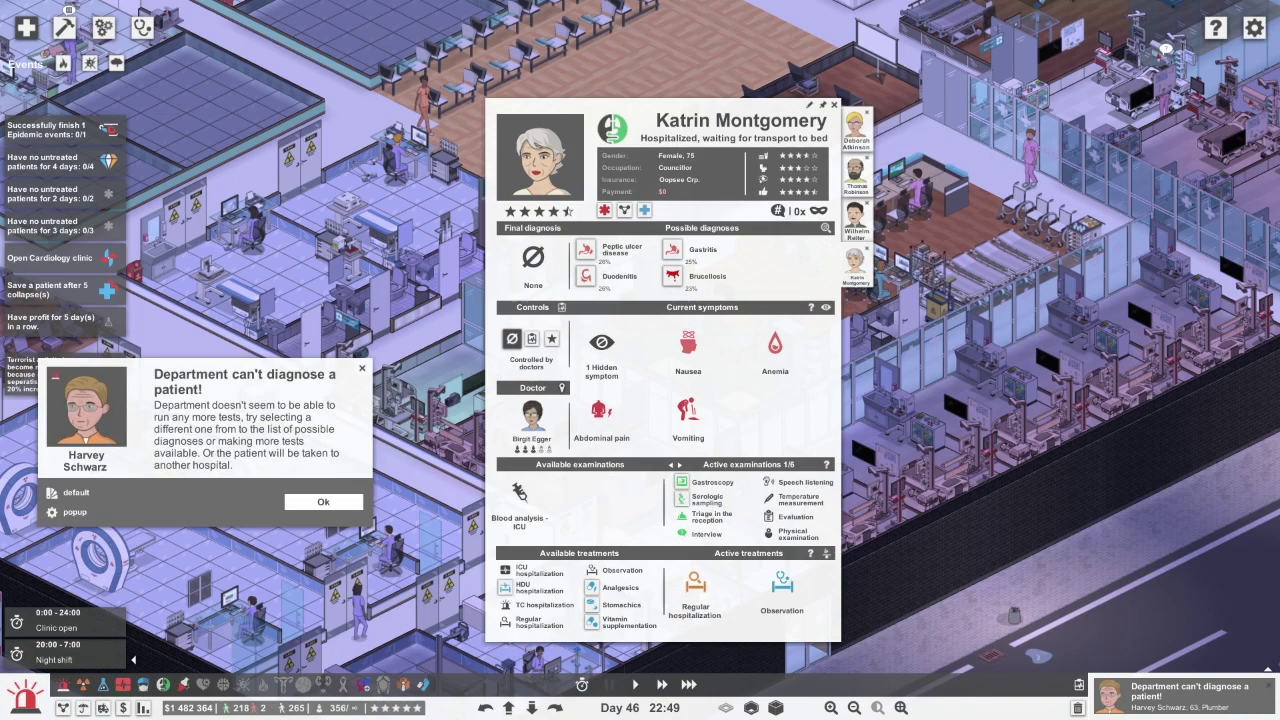
left_click(86, 405)
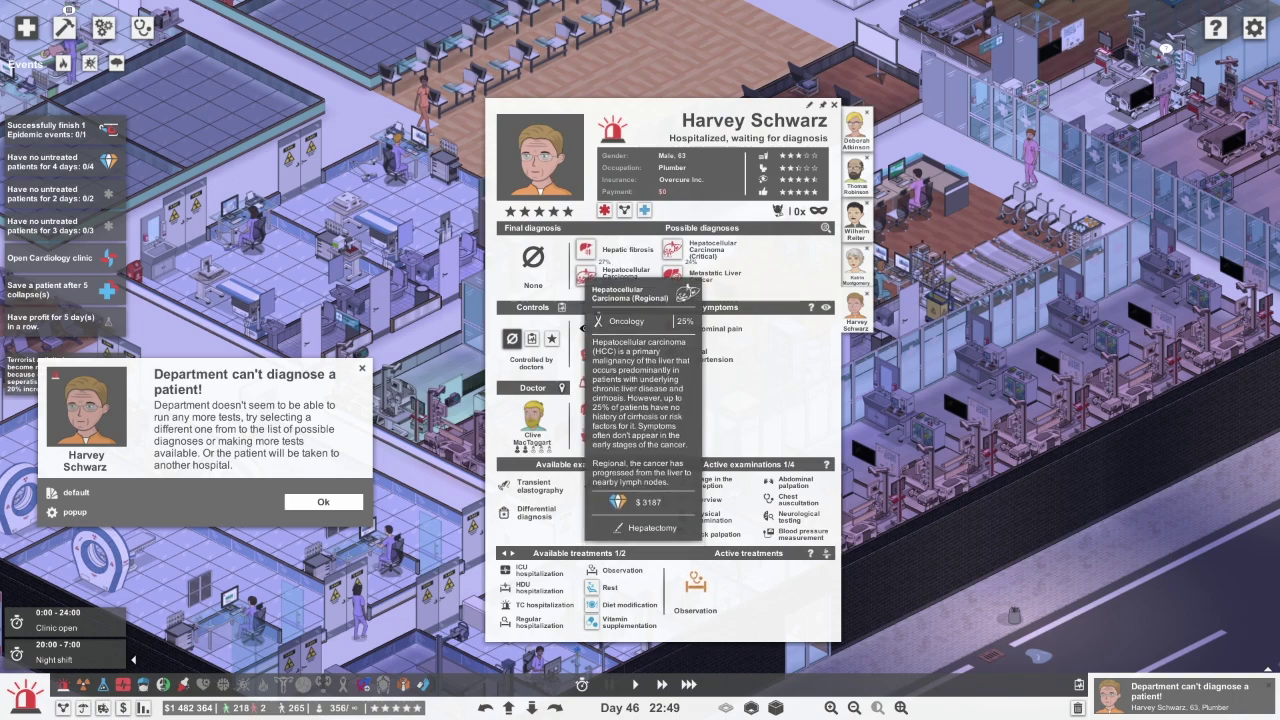
mouse_move(585, 249)
left_click(612, 128)
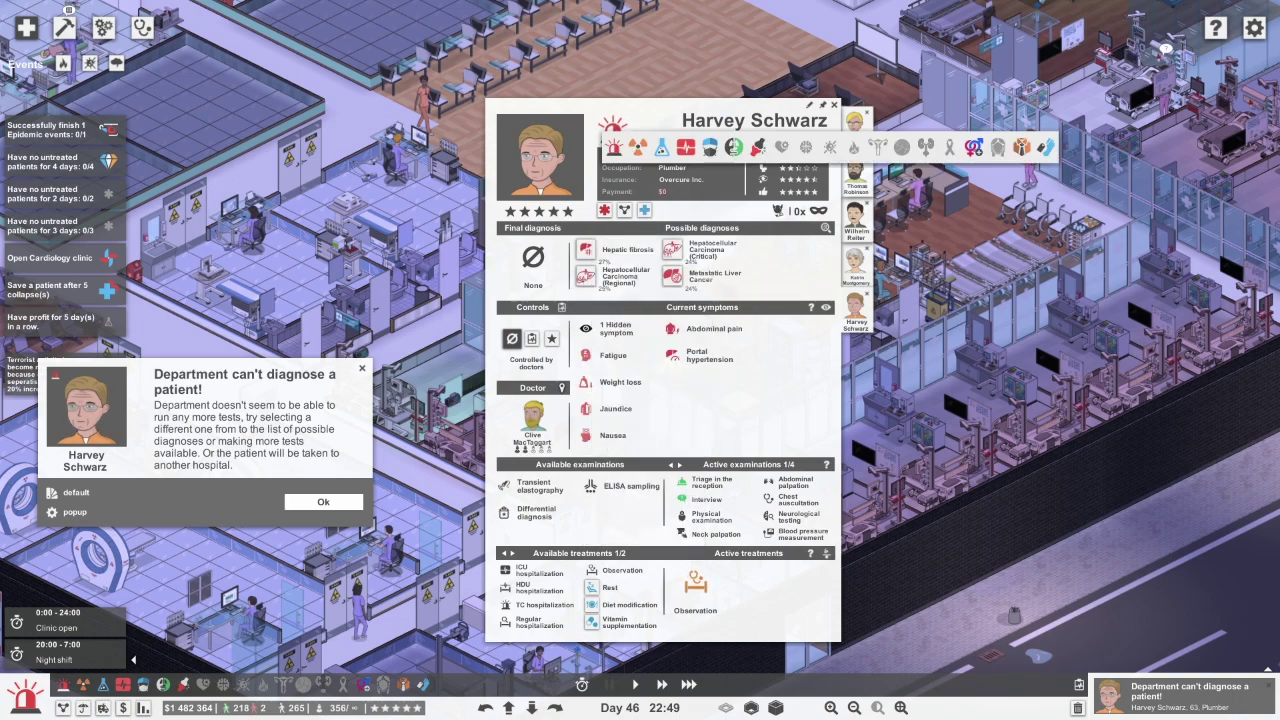
left_click(710, 147)
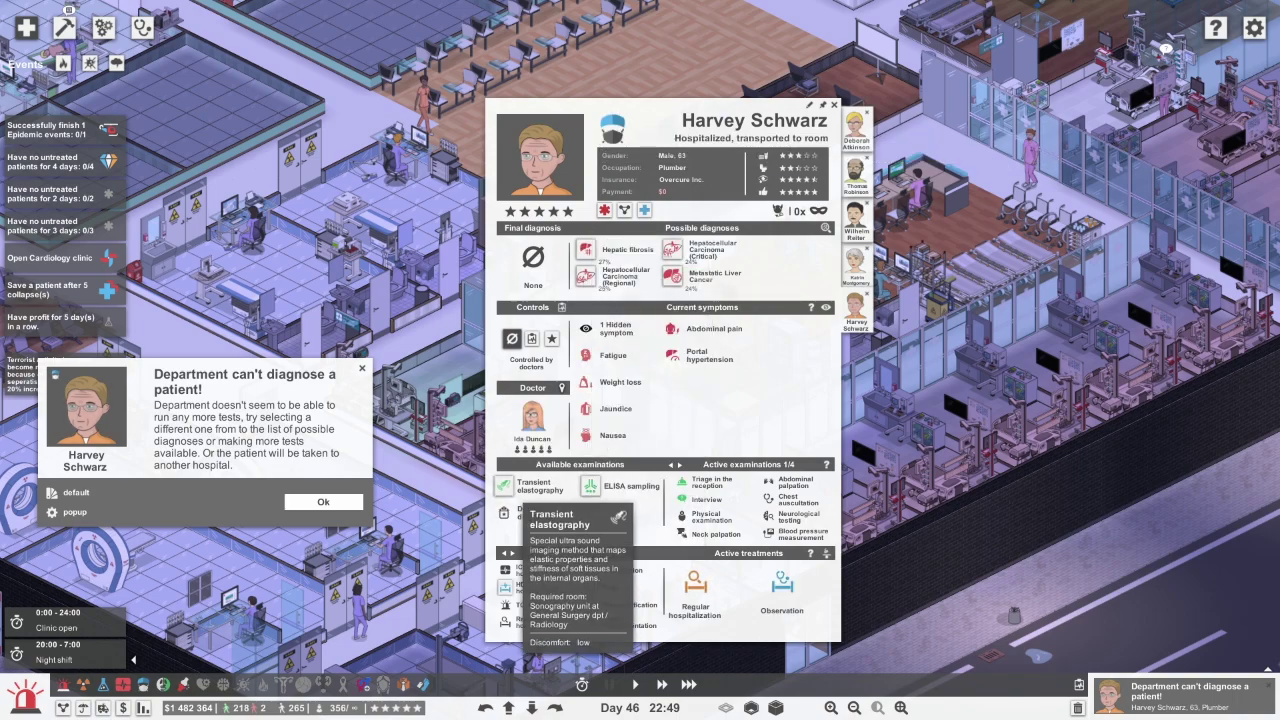
left_click(515, 487)
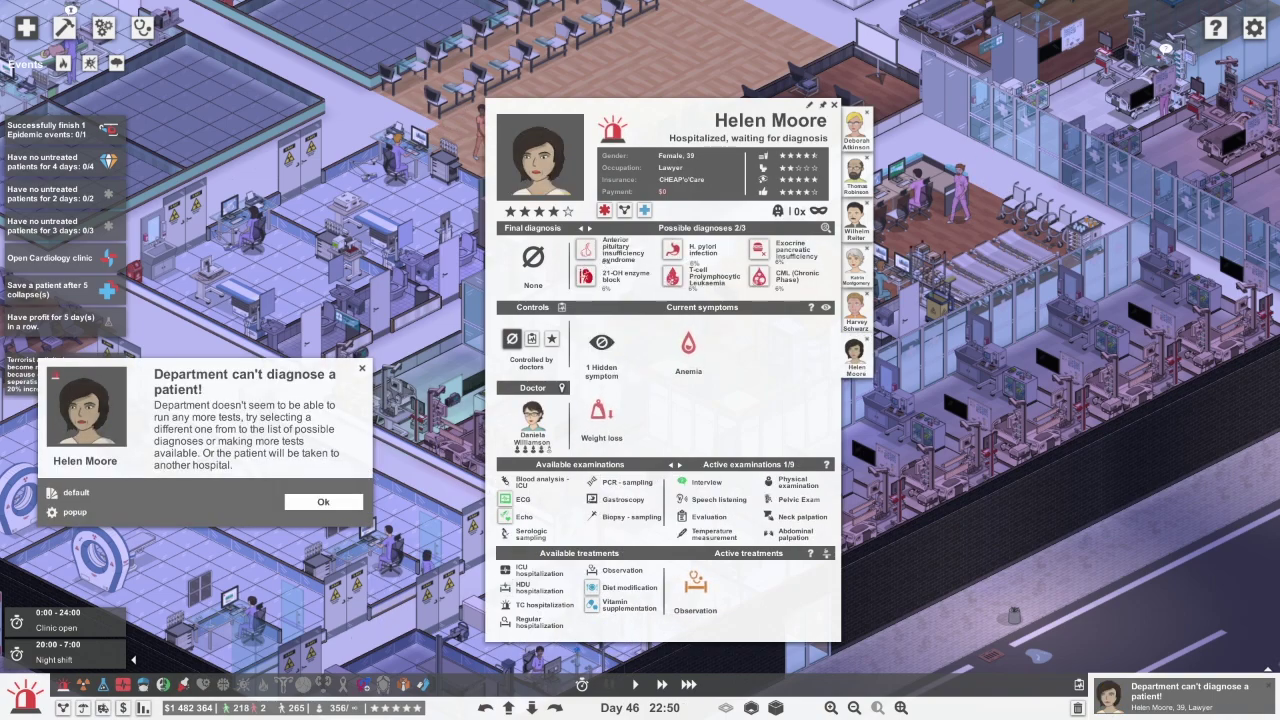
left_click(589, 228)
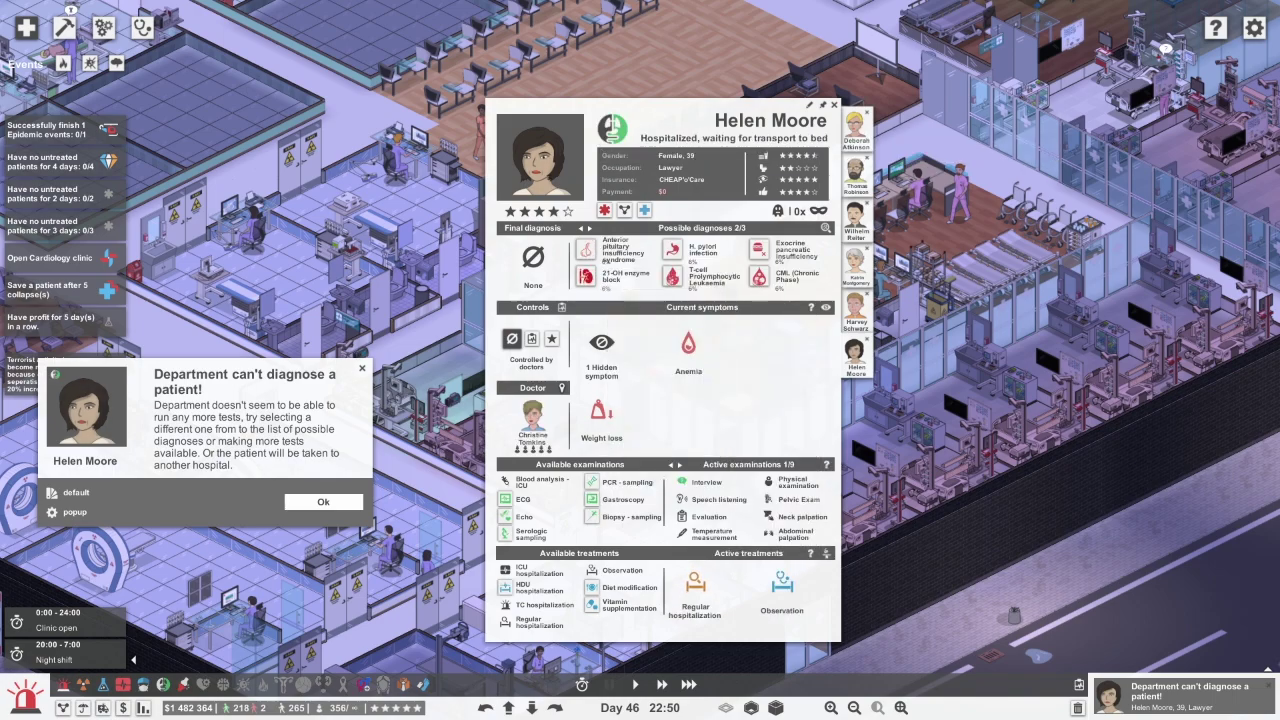
left_click(622, 499)
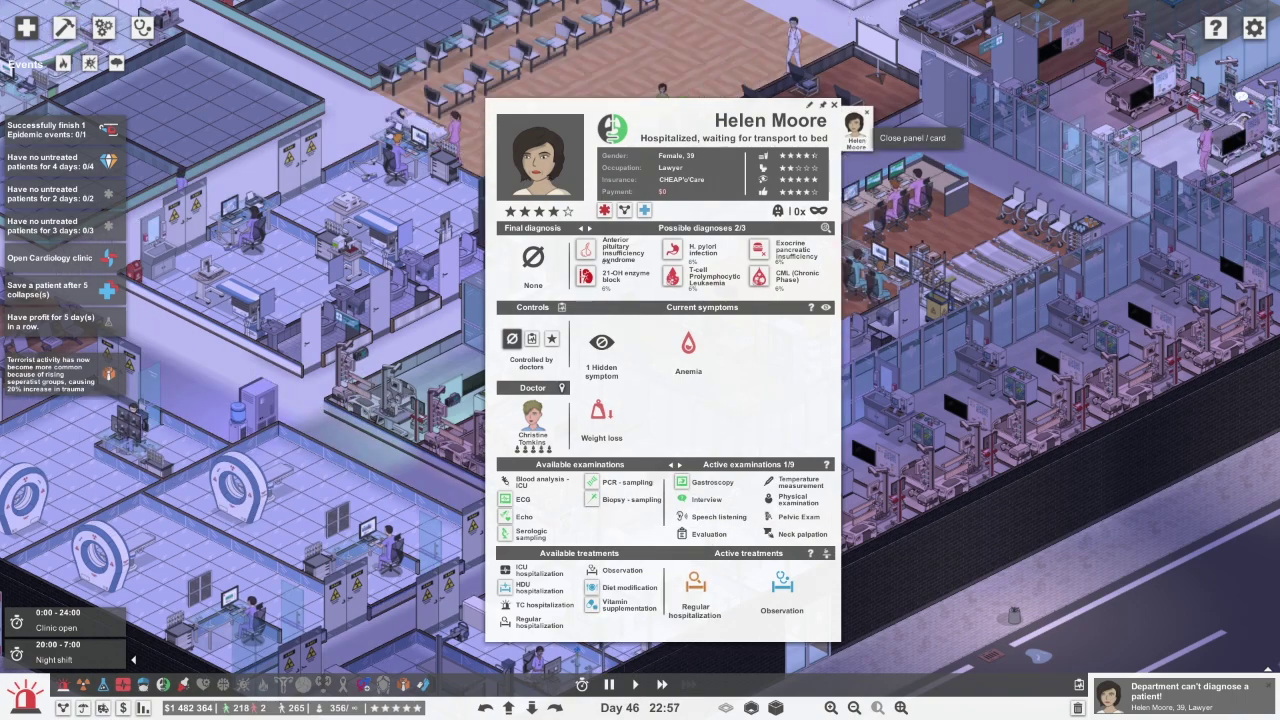
Close the patient card, toggle the walls, and switch to the ground floor view
key("Escape")
scroll(640, 360, "up", 2)
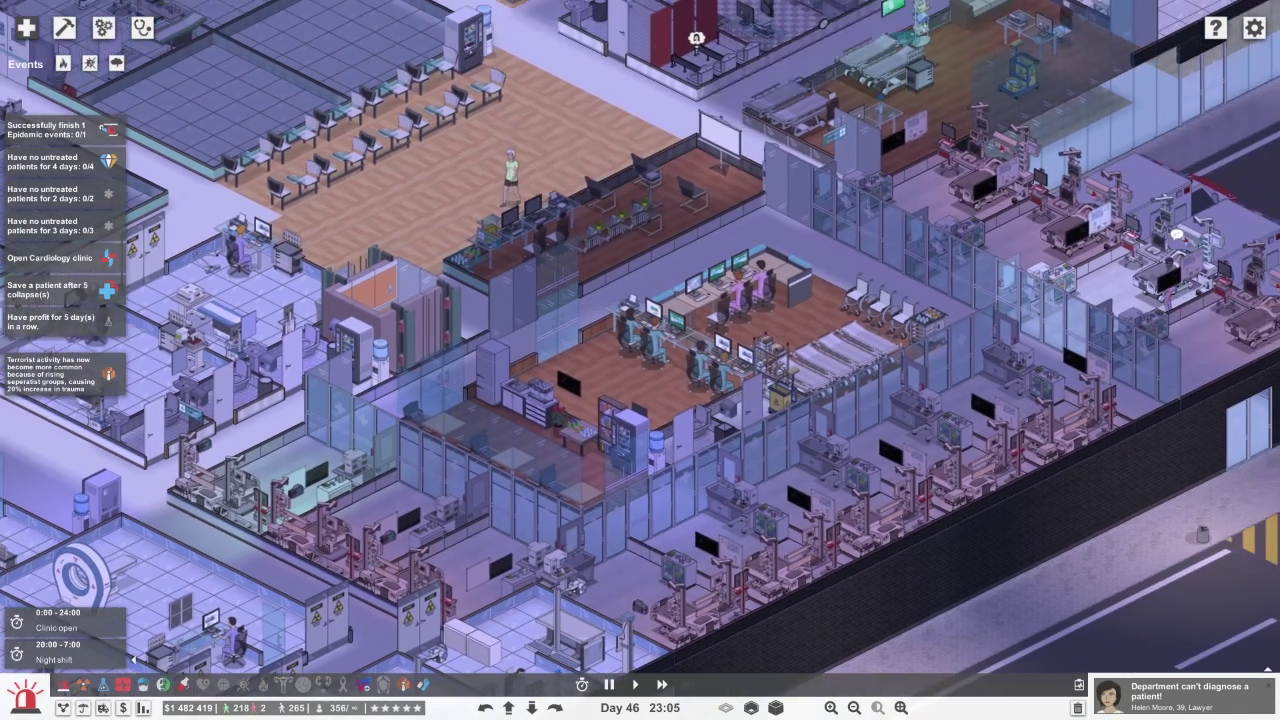
key("Tab")
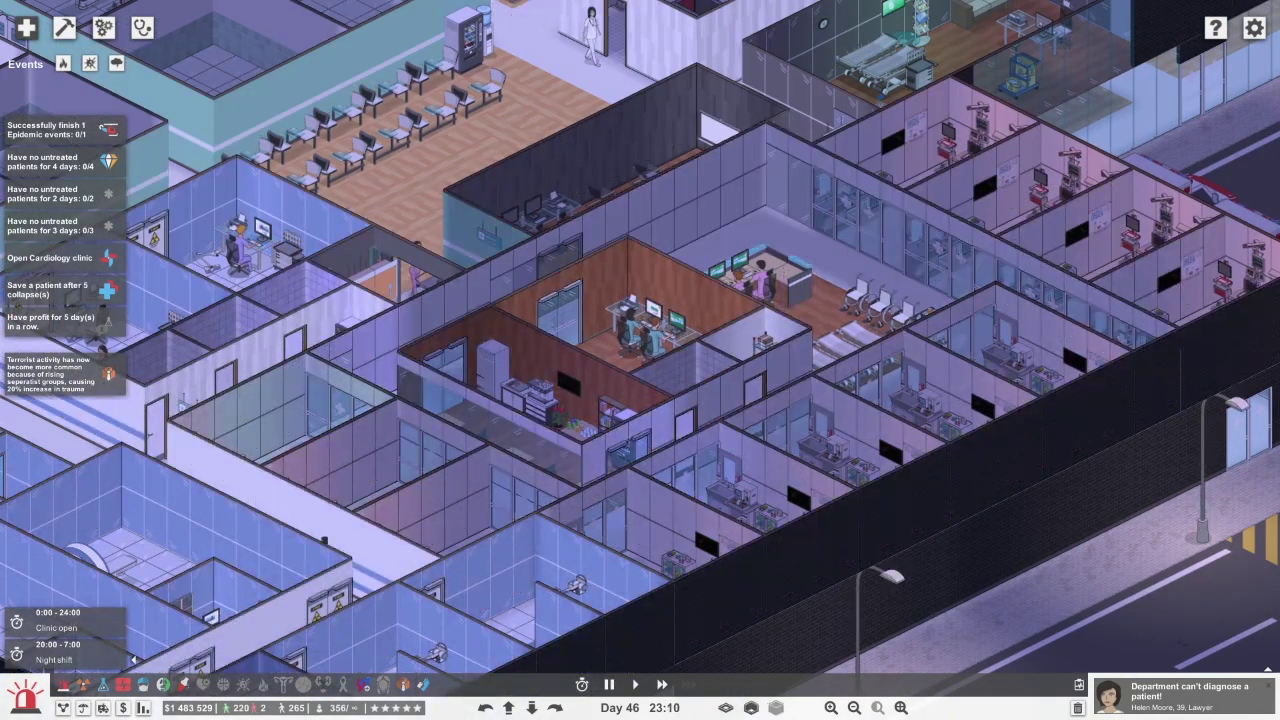
key("Tab")
key("Page_Down")
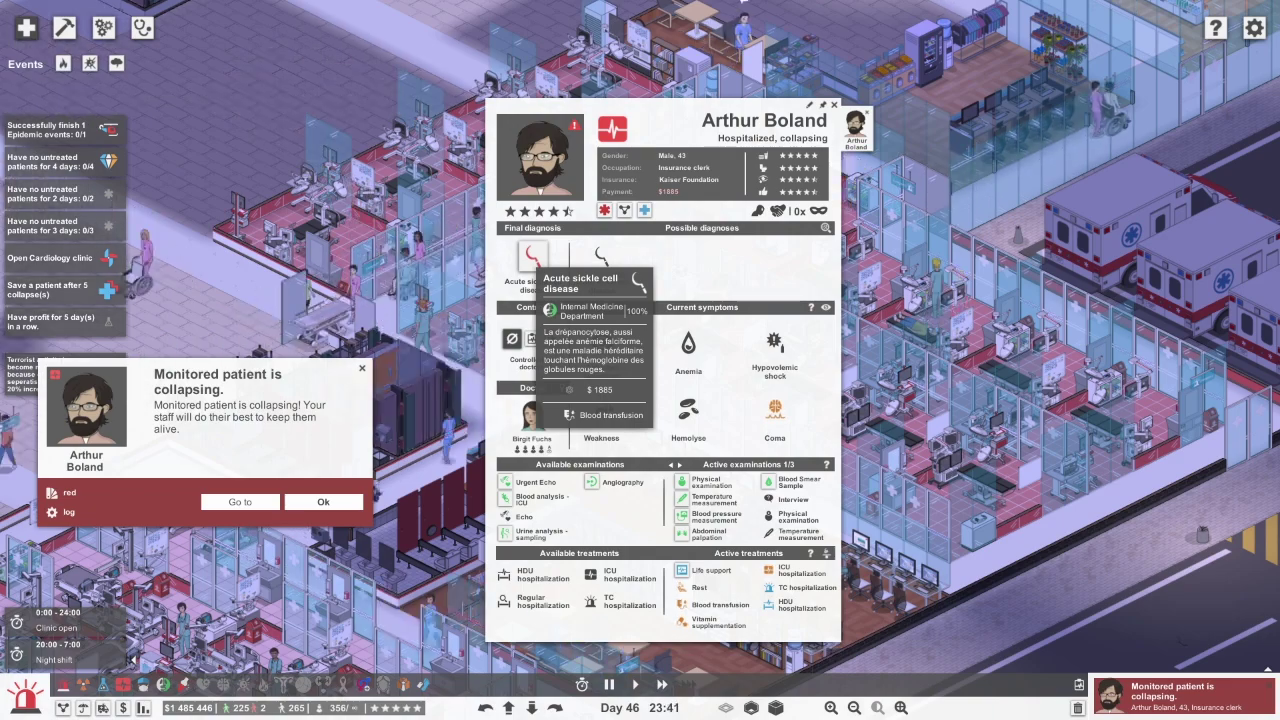
Pause, set Chlamydia as Elke Keller's final diagnosis, and transfer her to the sexual health department
key("2")
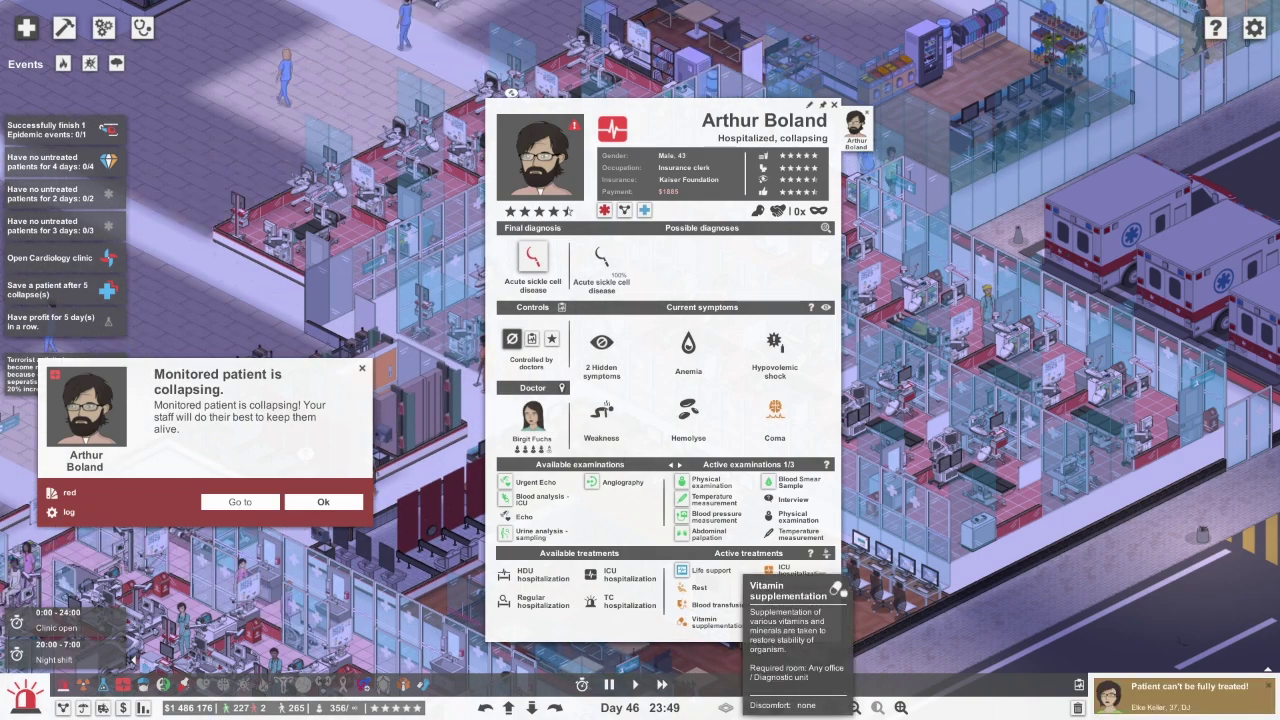
key("Return")
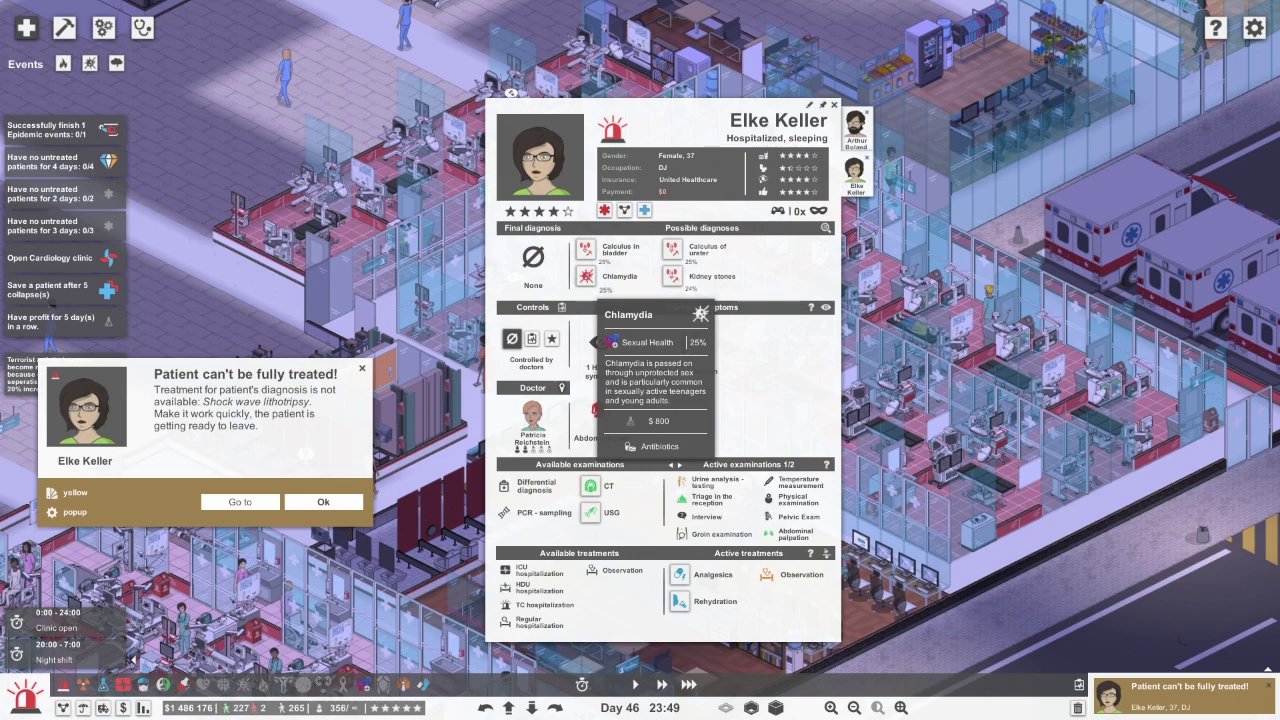
left_click(585, 276)
left_click(612, 128)
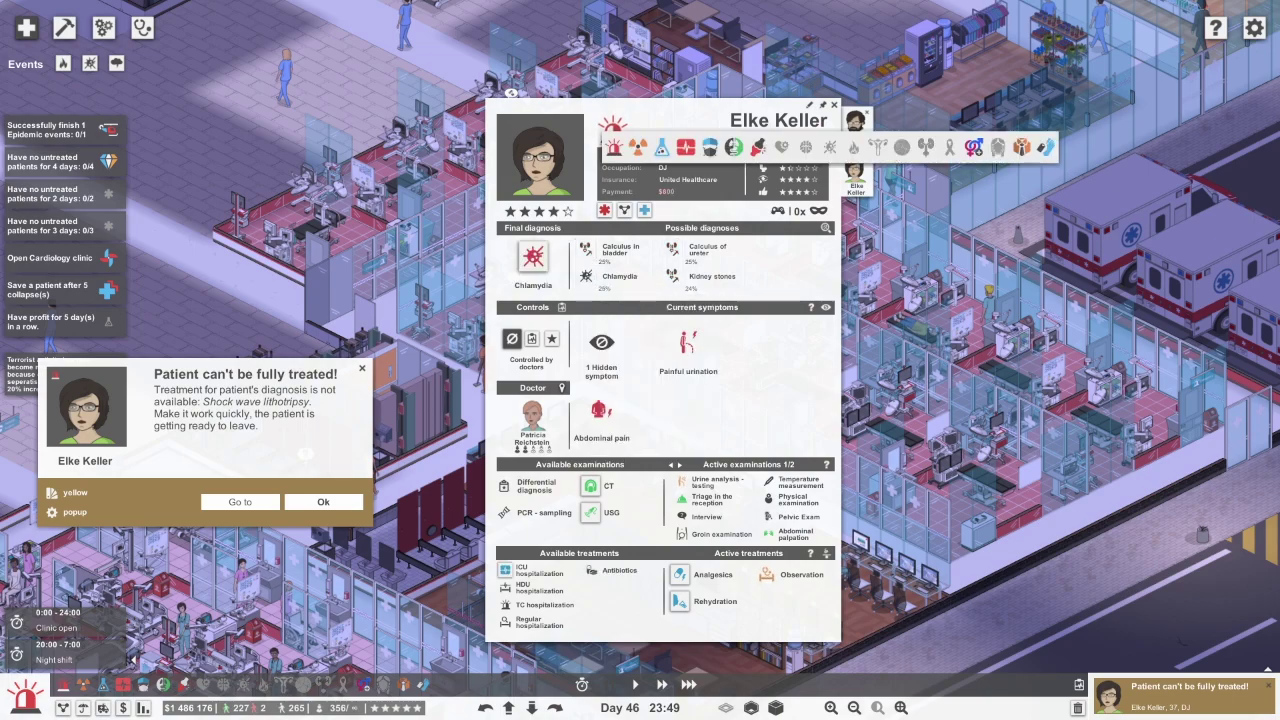
left_click(973, 147)
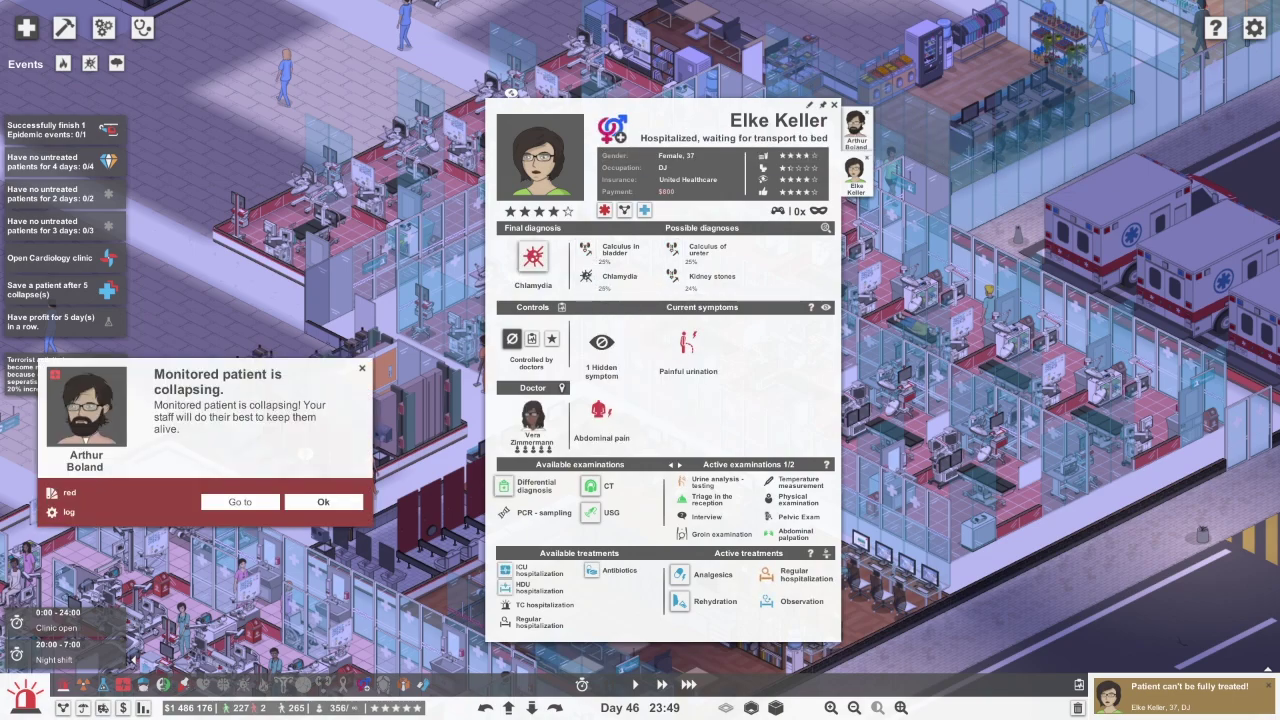
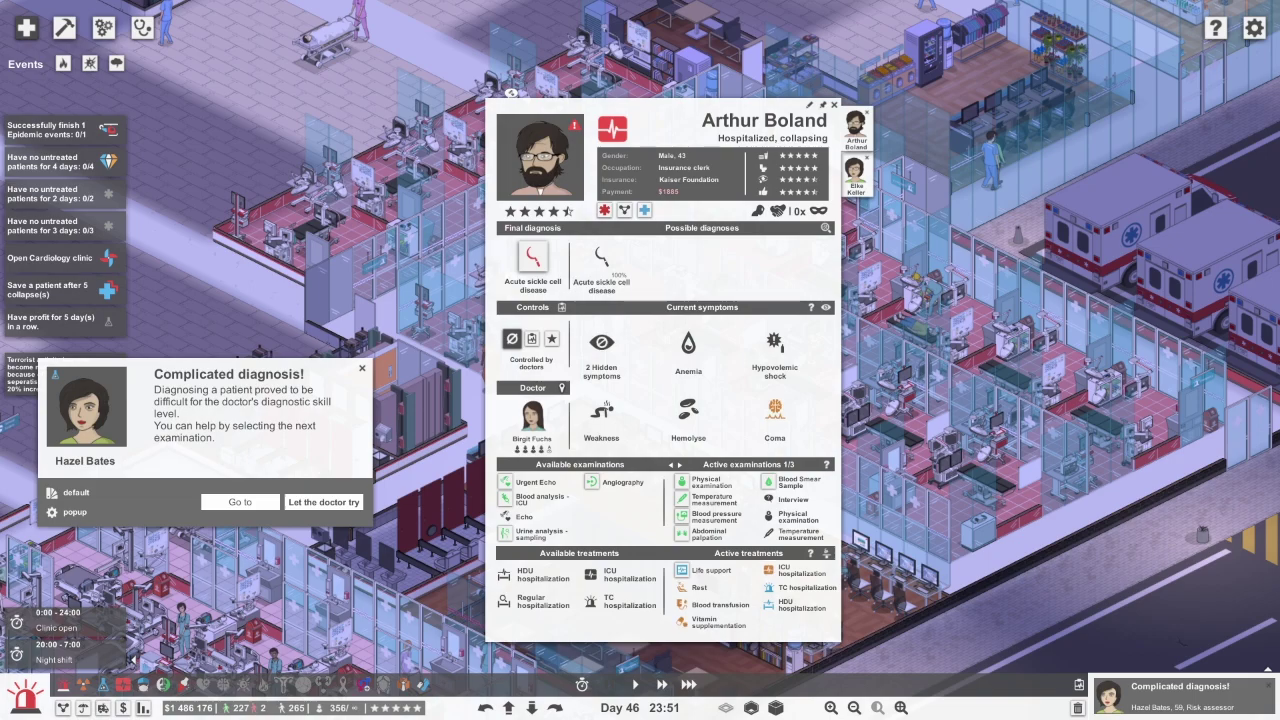
left_click(240, 501)
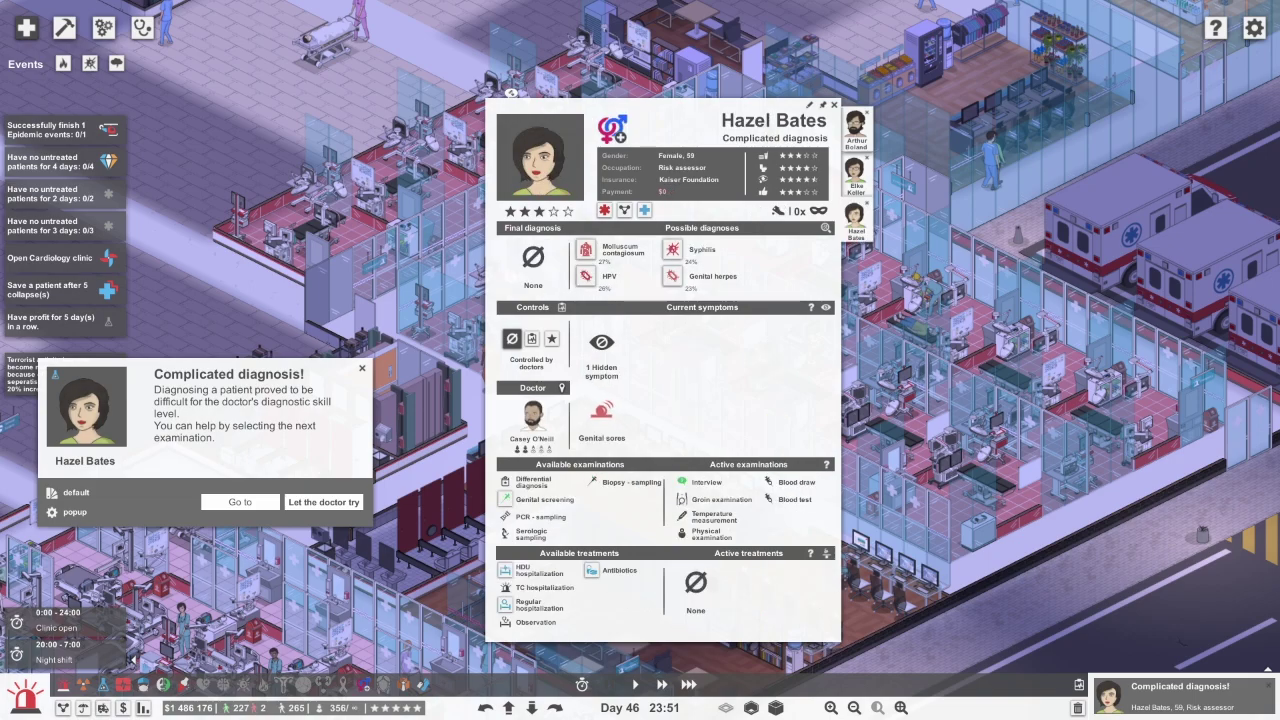
left_click(545, 499)
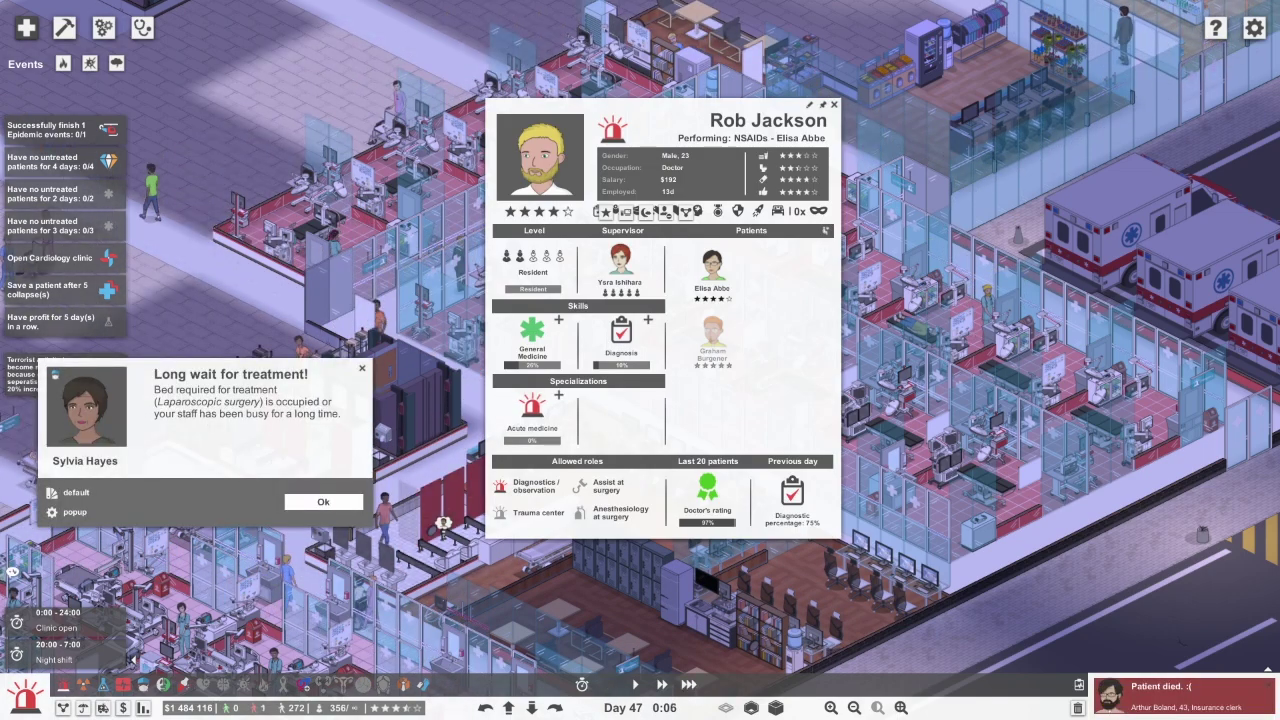
Review Sylvia Hayes's and Arthur Boland's cards and dismiss the long-wait and death alerts
left_click(82, 407)
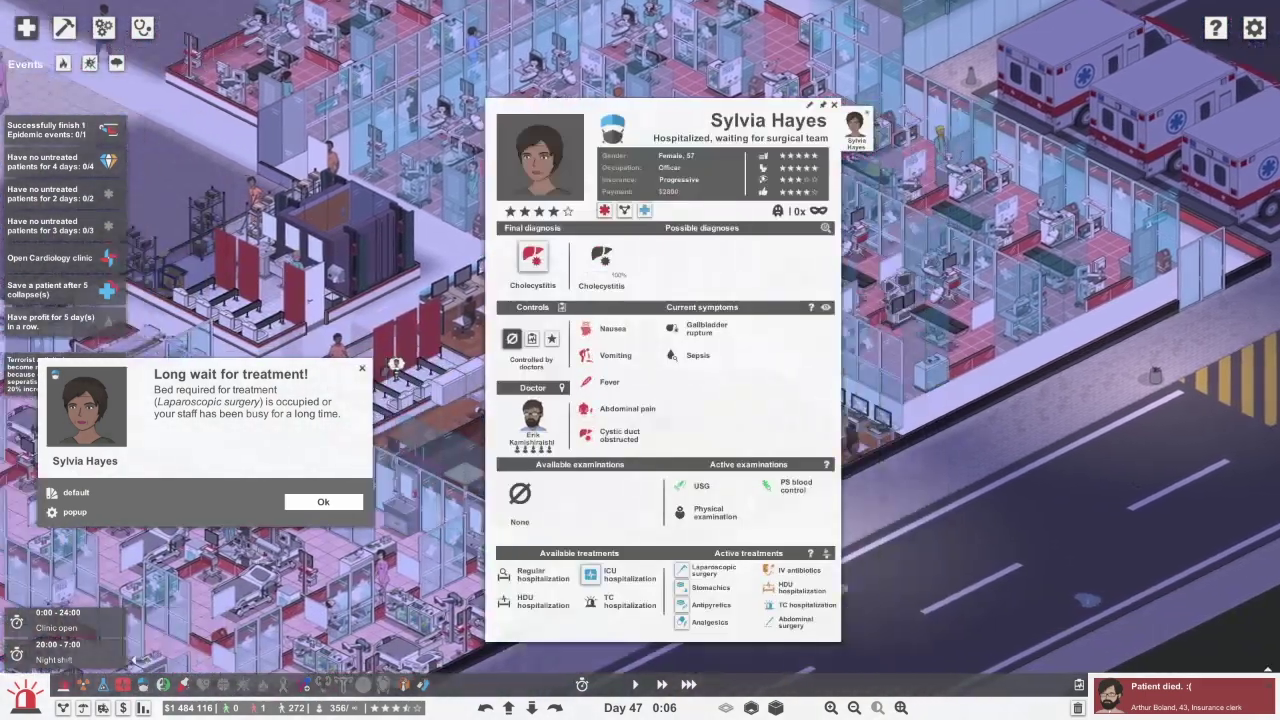
left_click(323, 501)
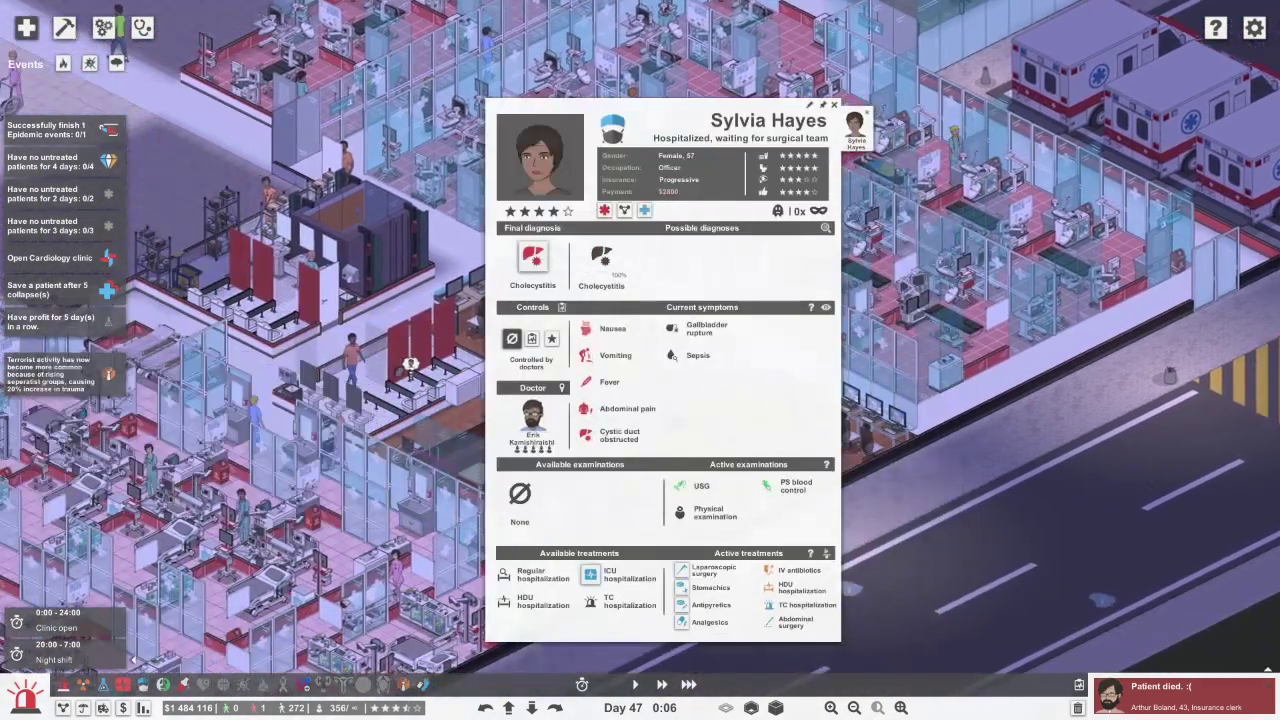
left_click(86, 405)
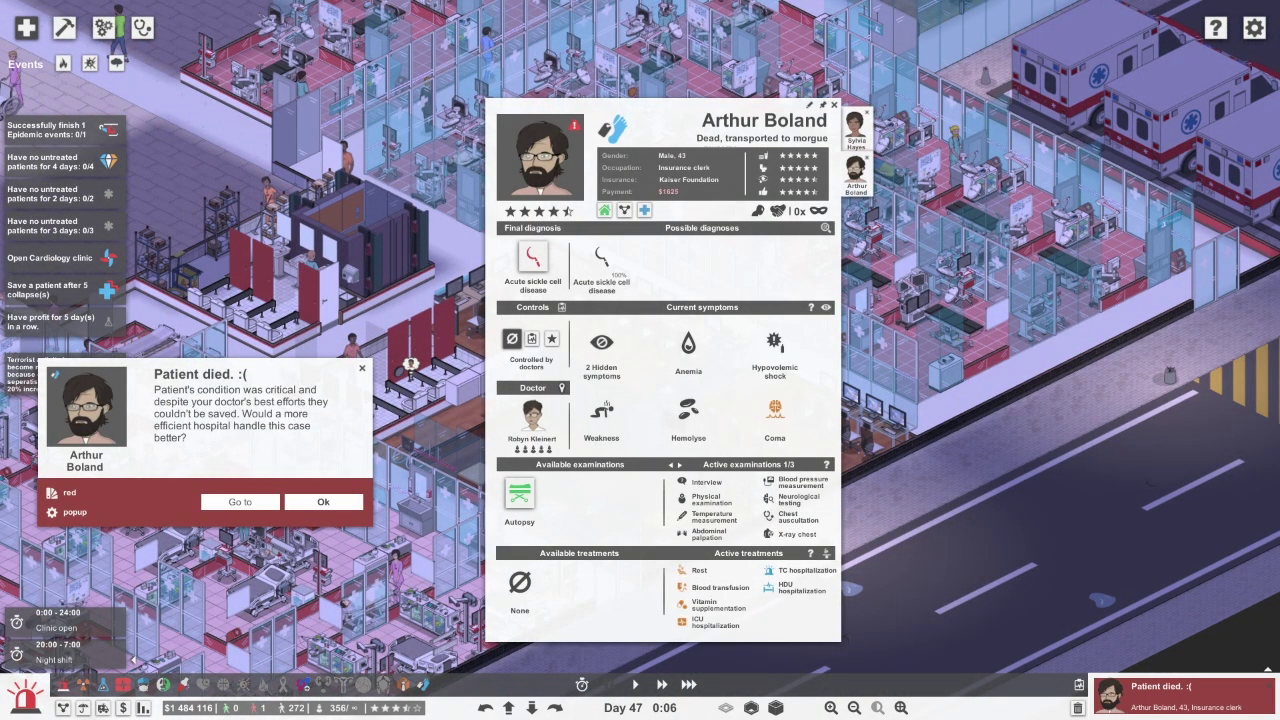
left_click(323, 501)
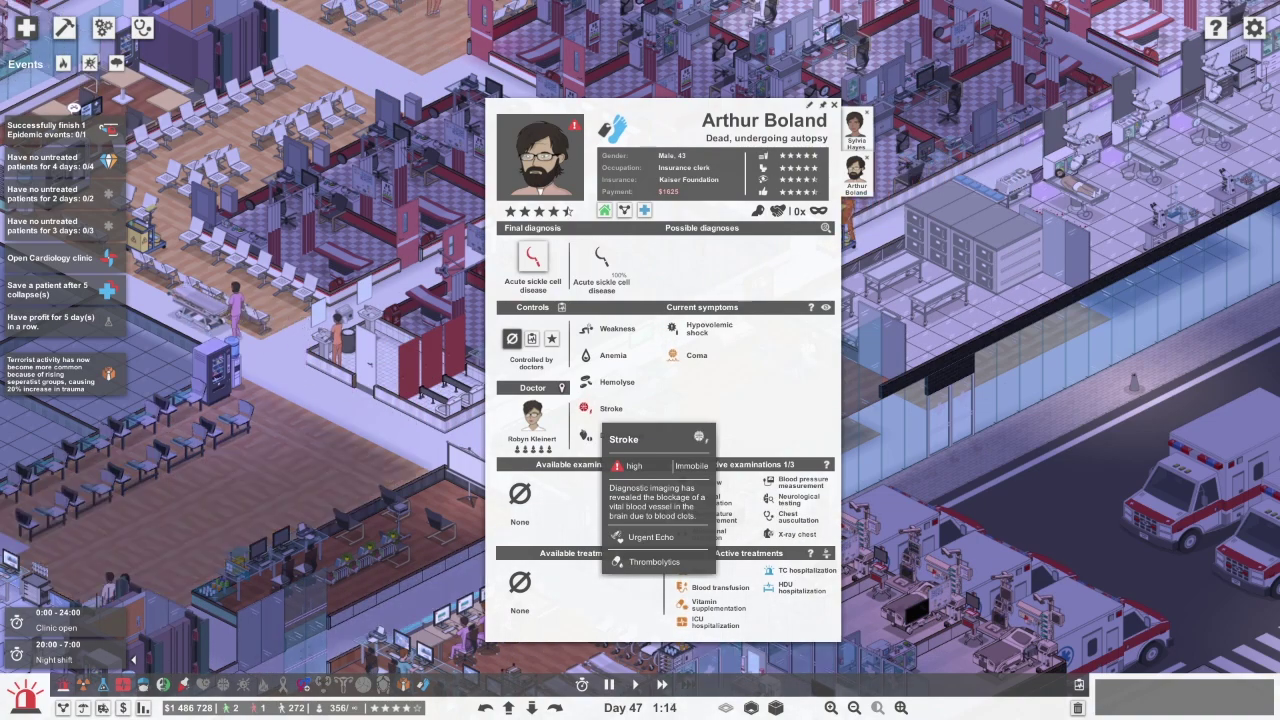
mouse_move(533, 258)
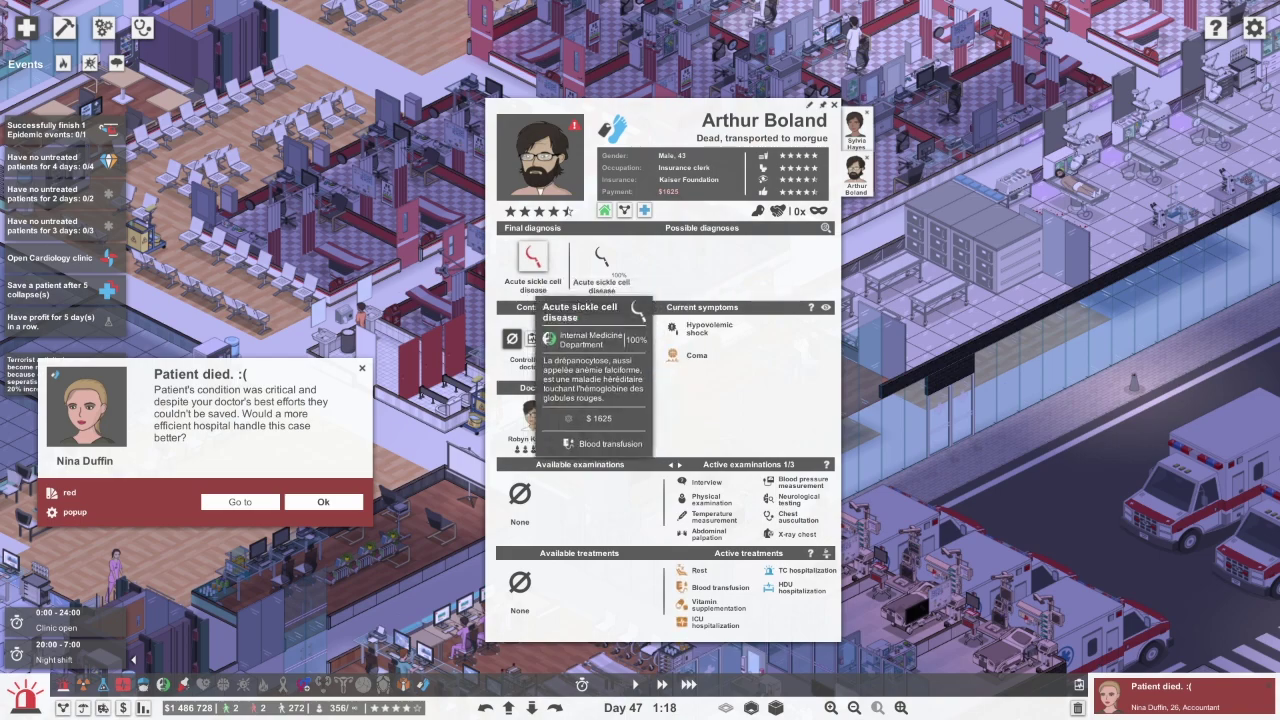
Order an autopsy on Nina Duffin and clear her death alert
left_click(240, 502)
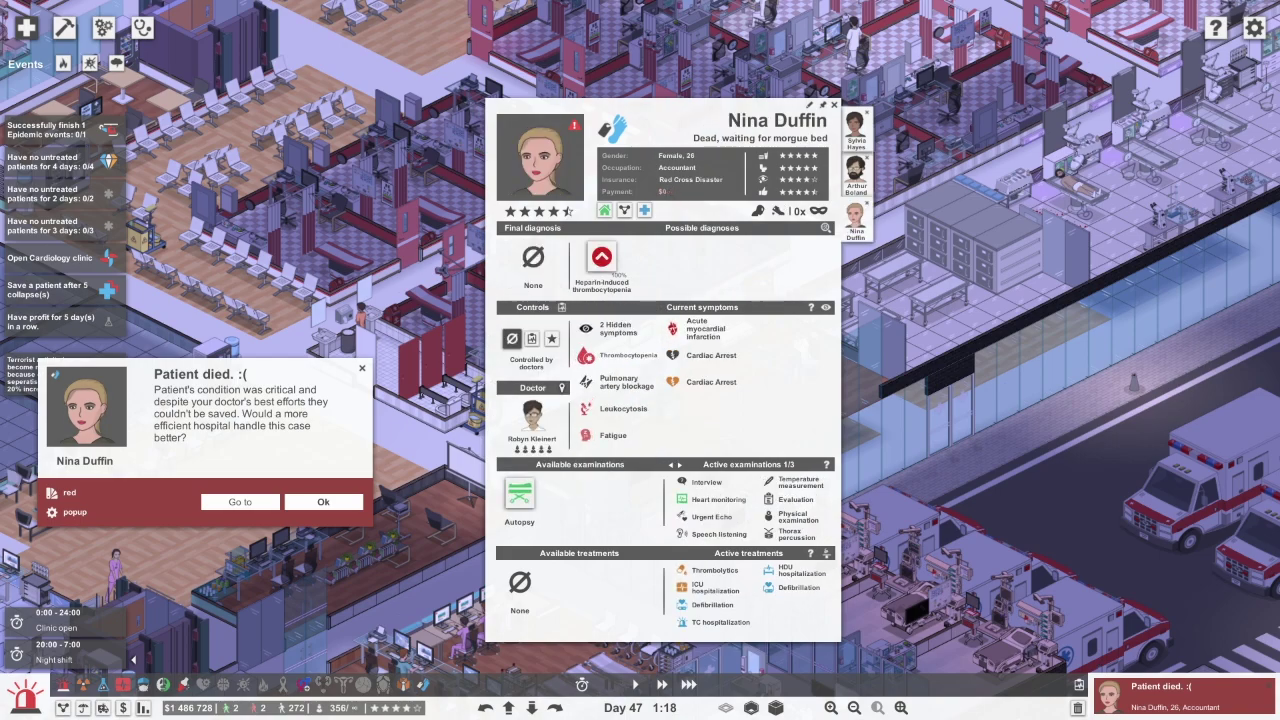
left_click(323, 502)
left_click(855, 172)
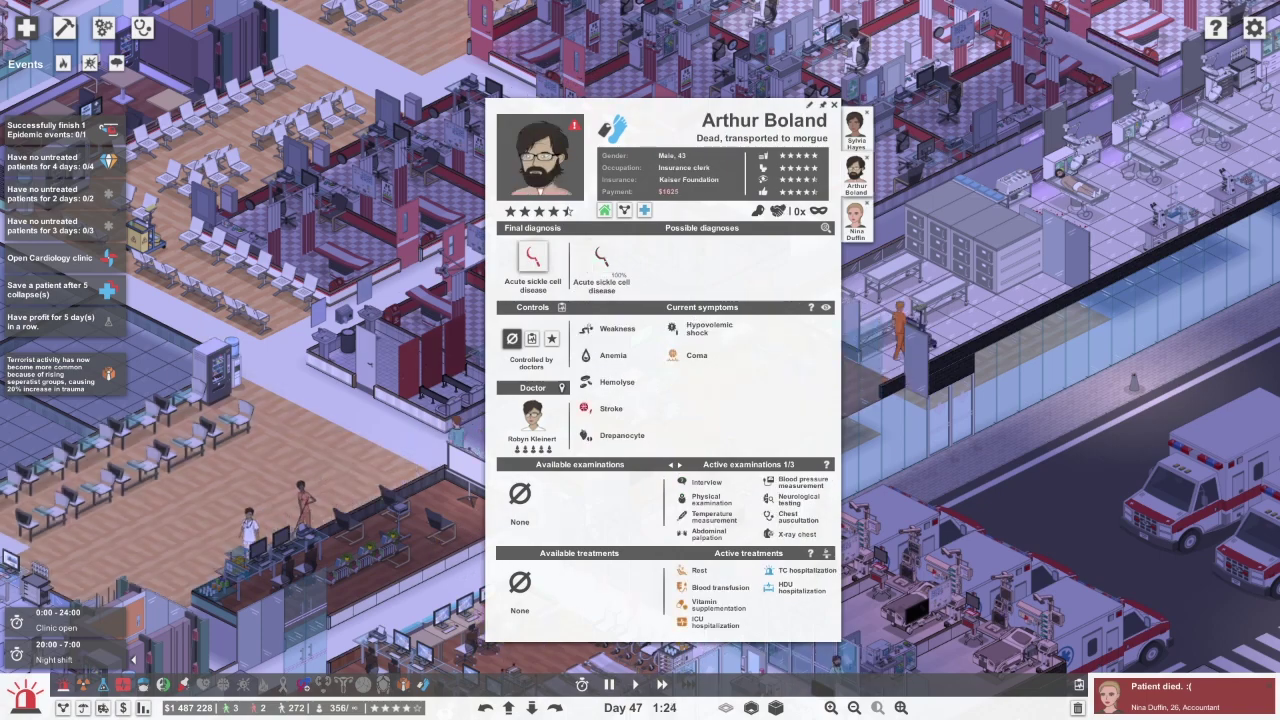
left_click(855, 128)
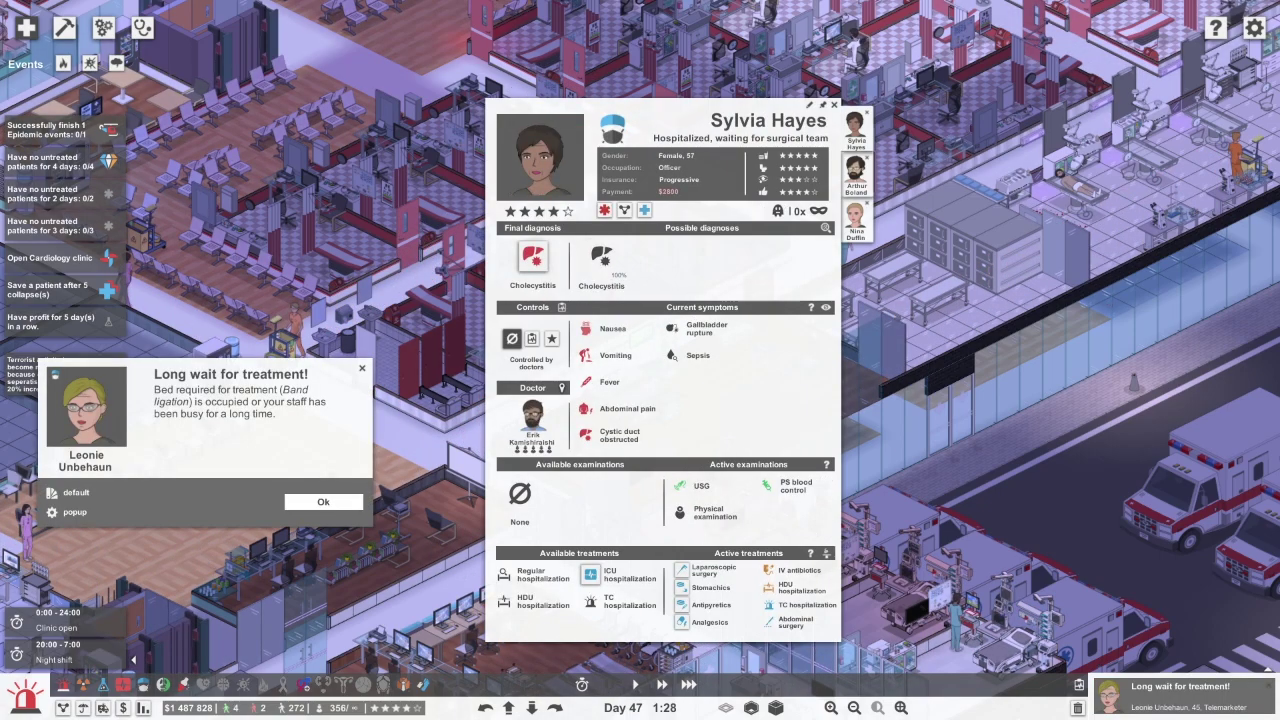
Clear Leonie Unbehaun's long-wait alert and Arthur Boland's autopsy-finished alert
left_click(86, 406)
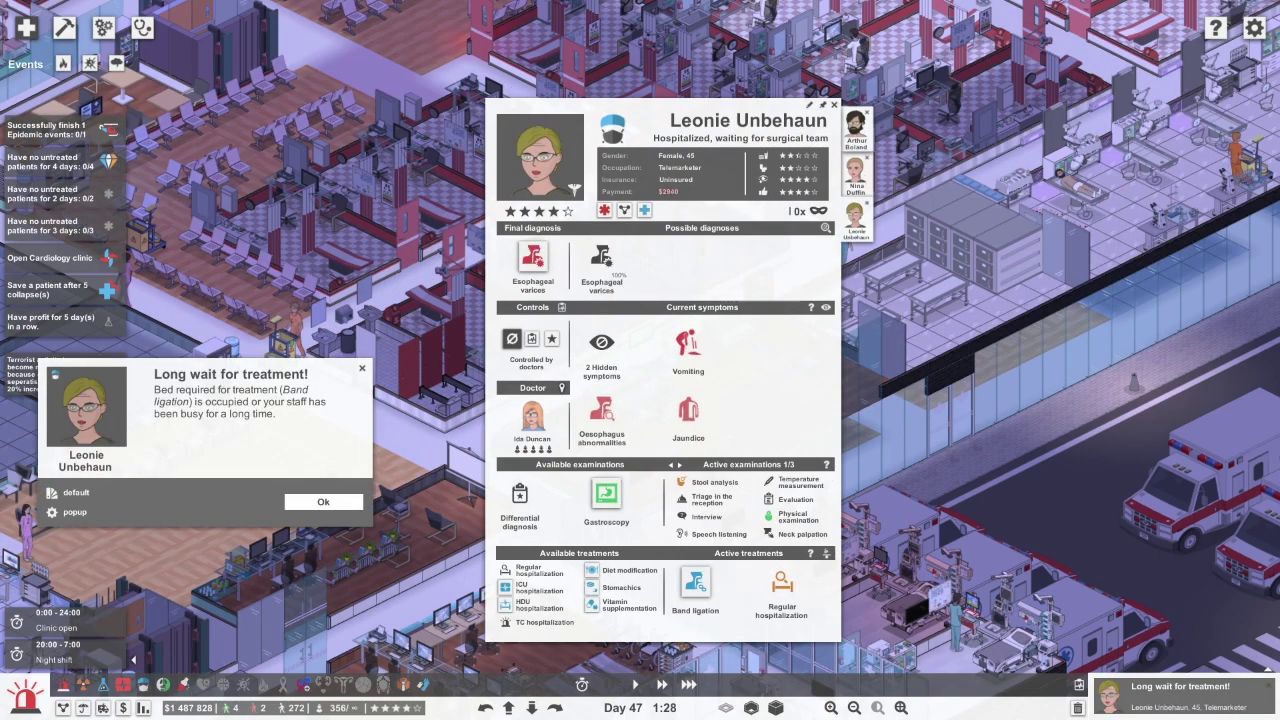
left_click(323, 502)
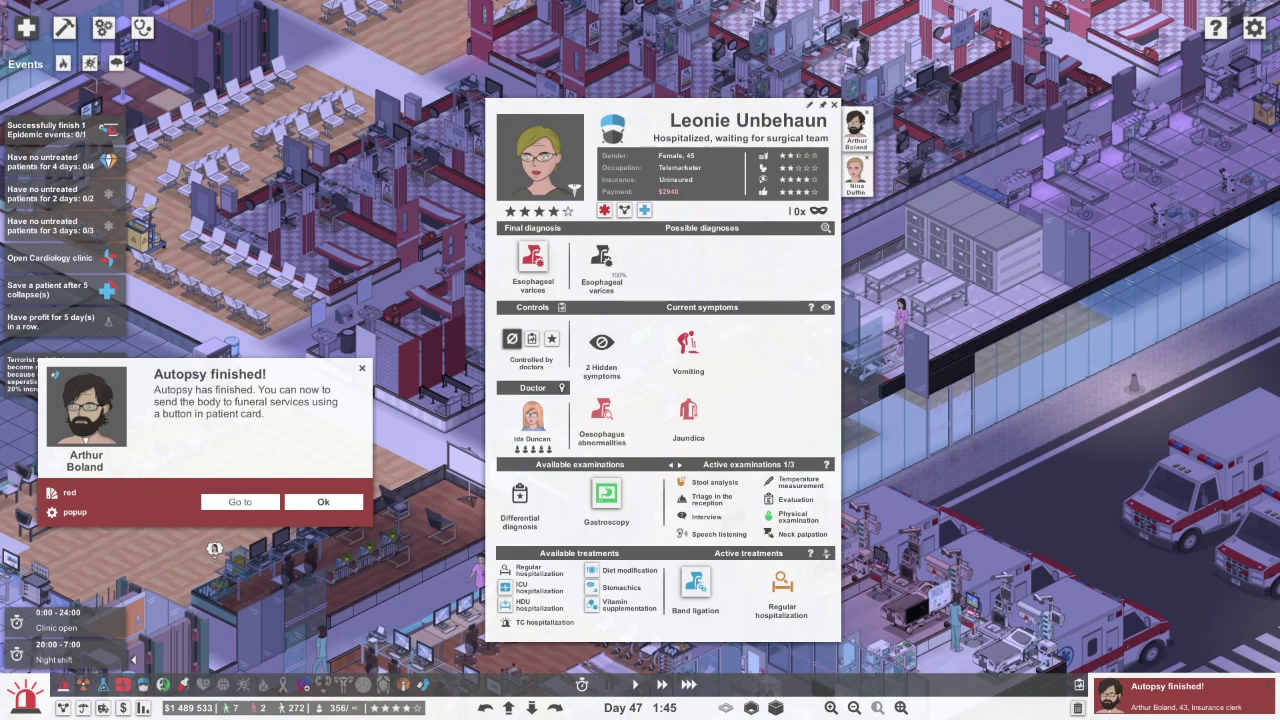
left_click(85, 414)
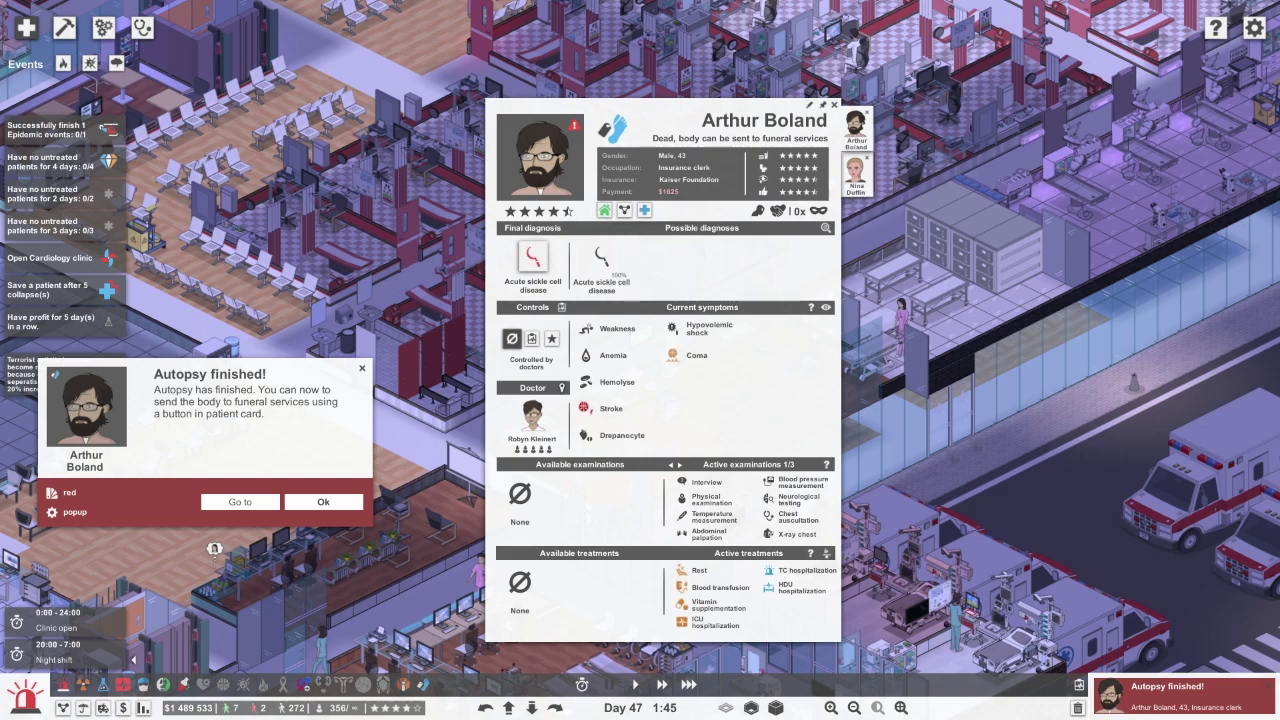
left_click(323, 501)
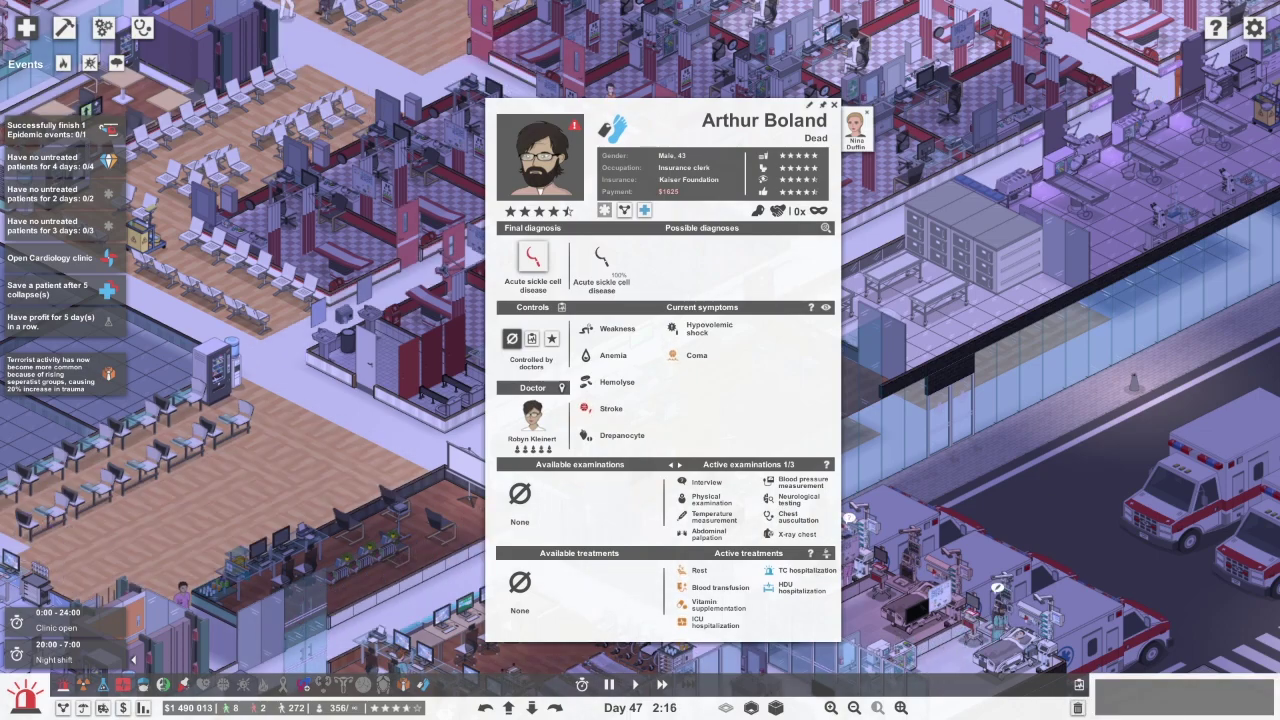
Transfer Christiane Nowak to another department and dismiss the can't-diagnose alert
left_click(1183, 690)
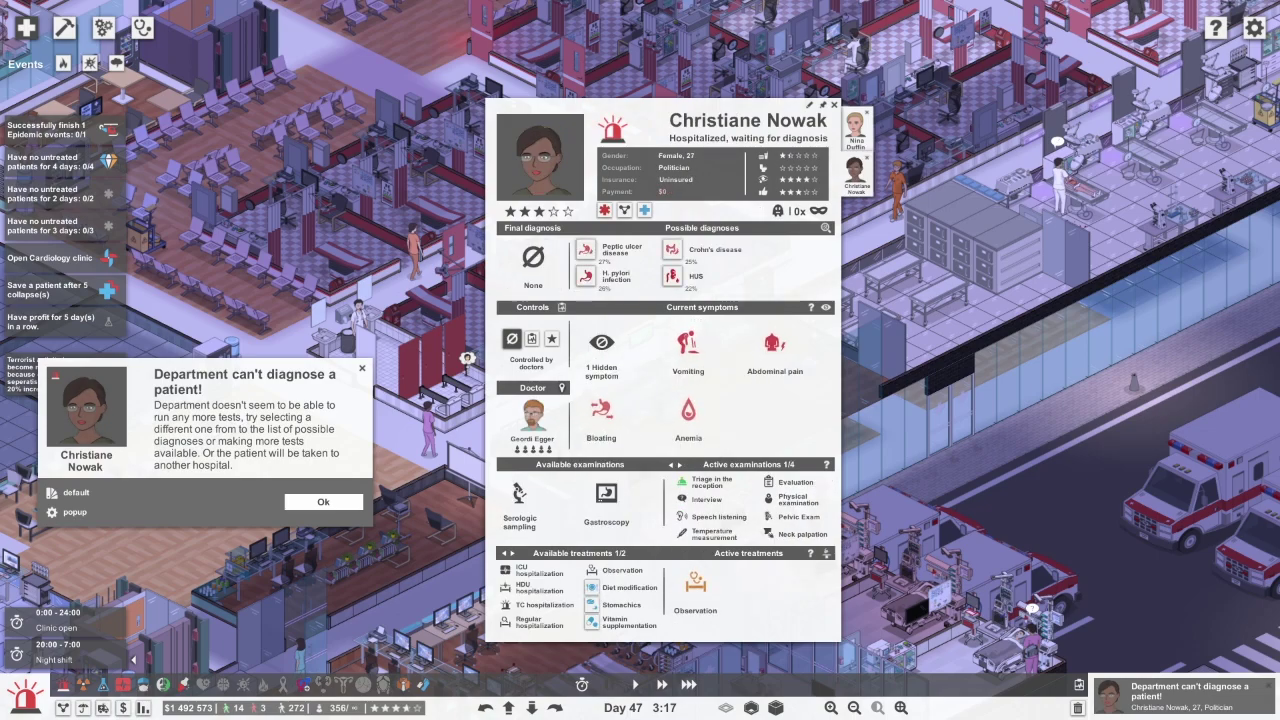
left_click(612, 127)
left_click(734, 147)
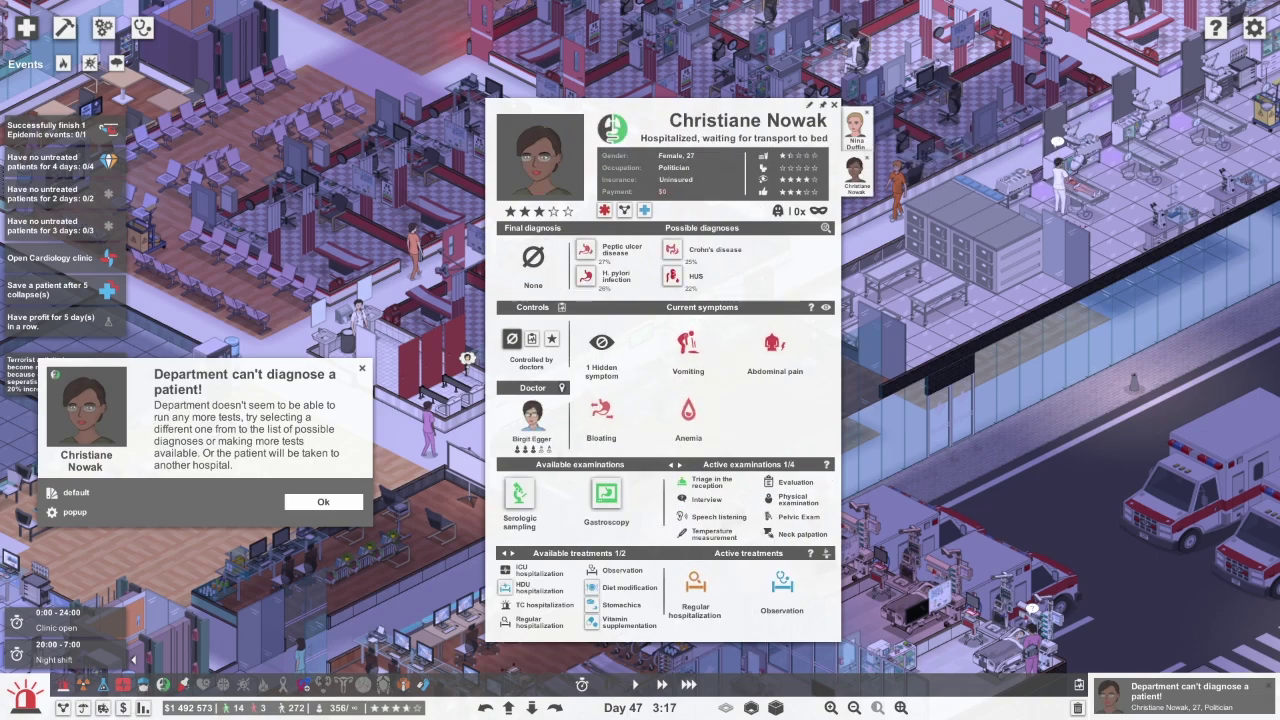
left_click(323, 501)
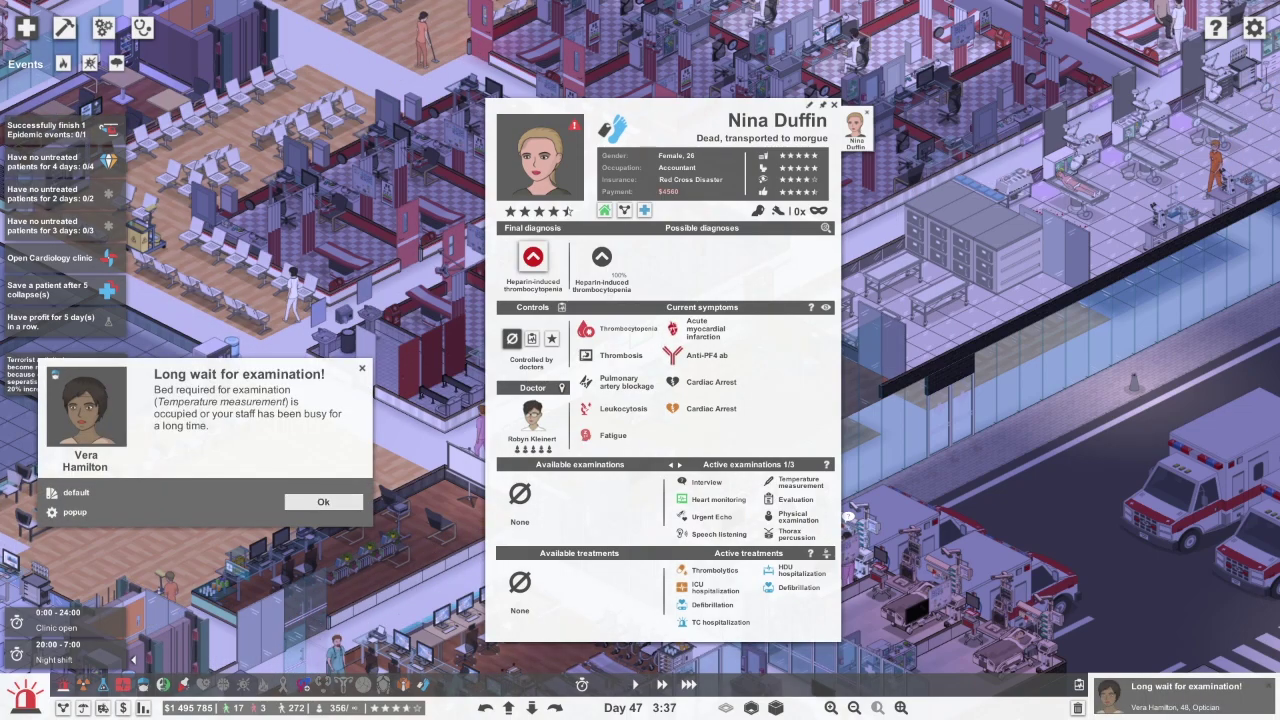
Clear the long-wait-for-examination and autopsy-finished alerts and close the patient card
key("Return")
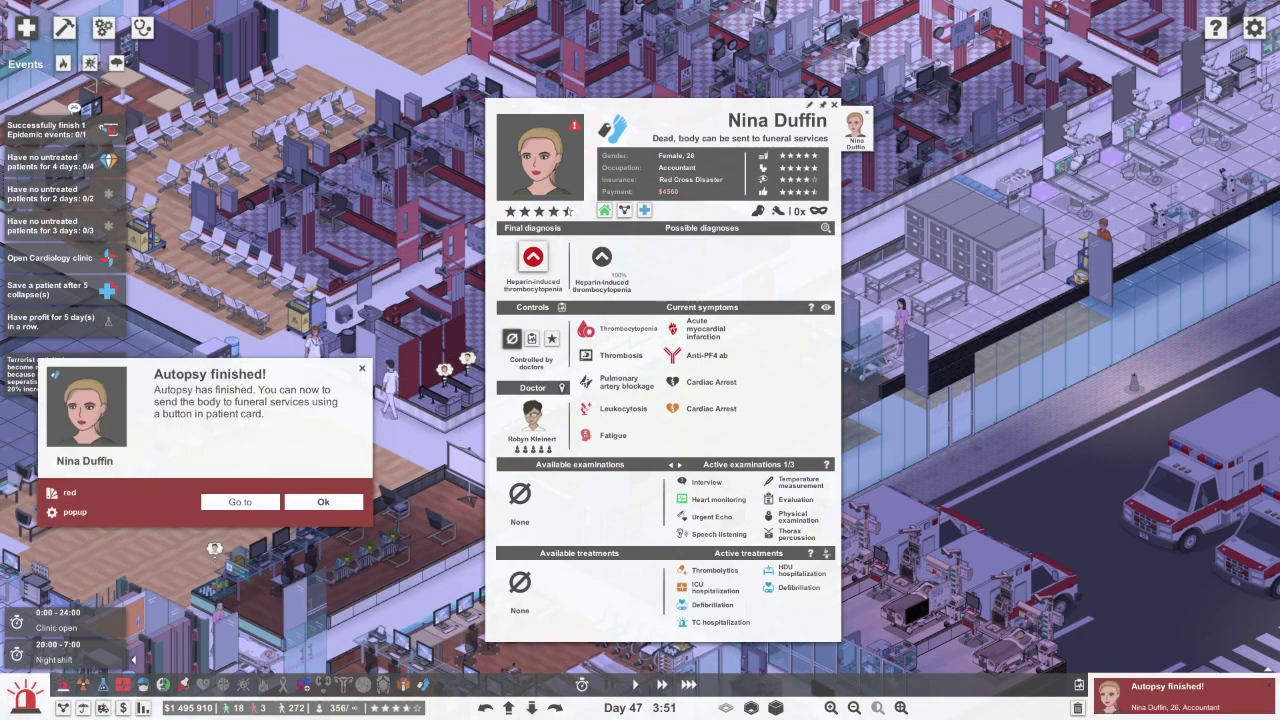
key("Escape")
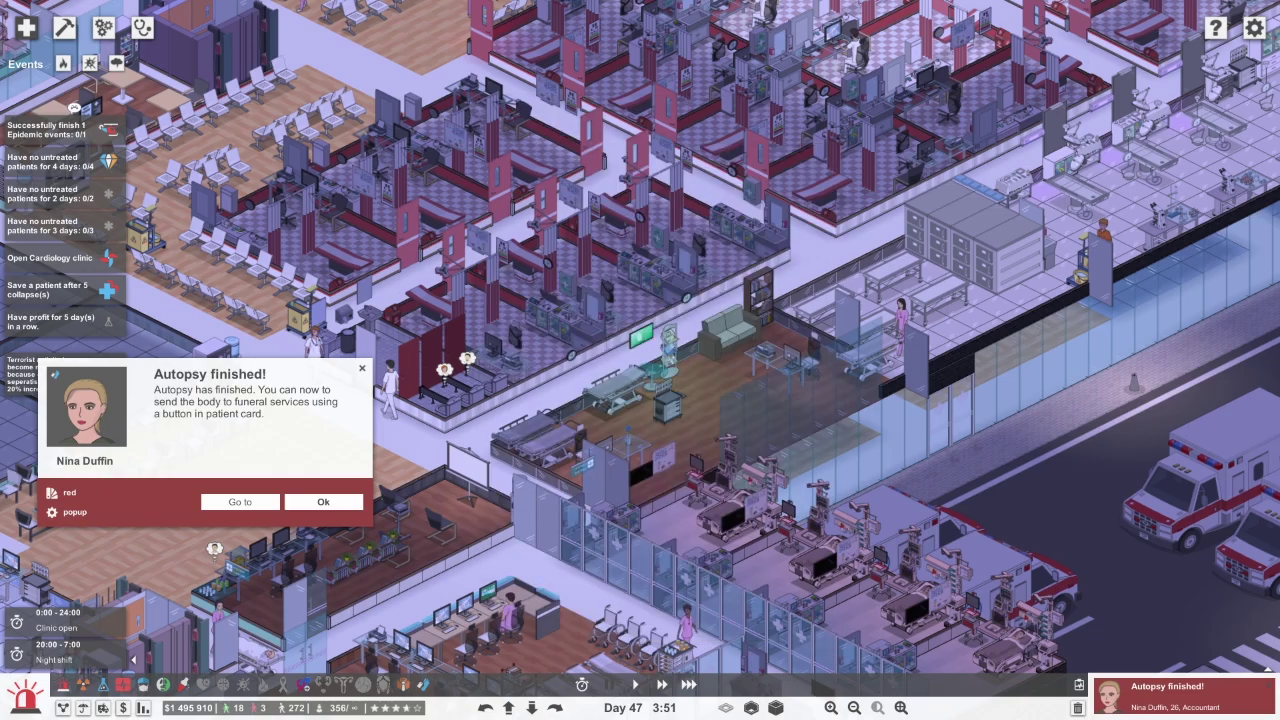
key("Return")
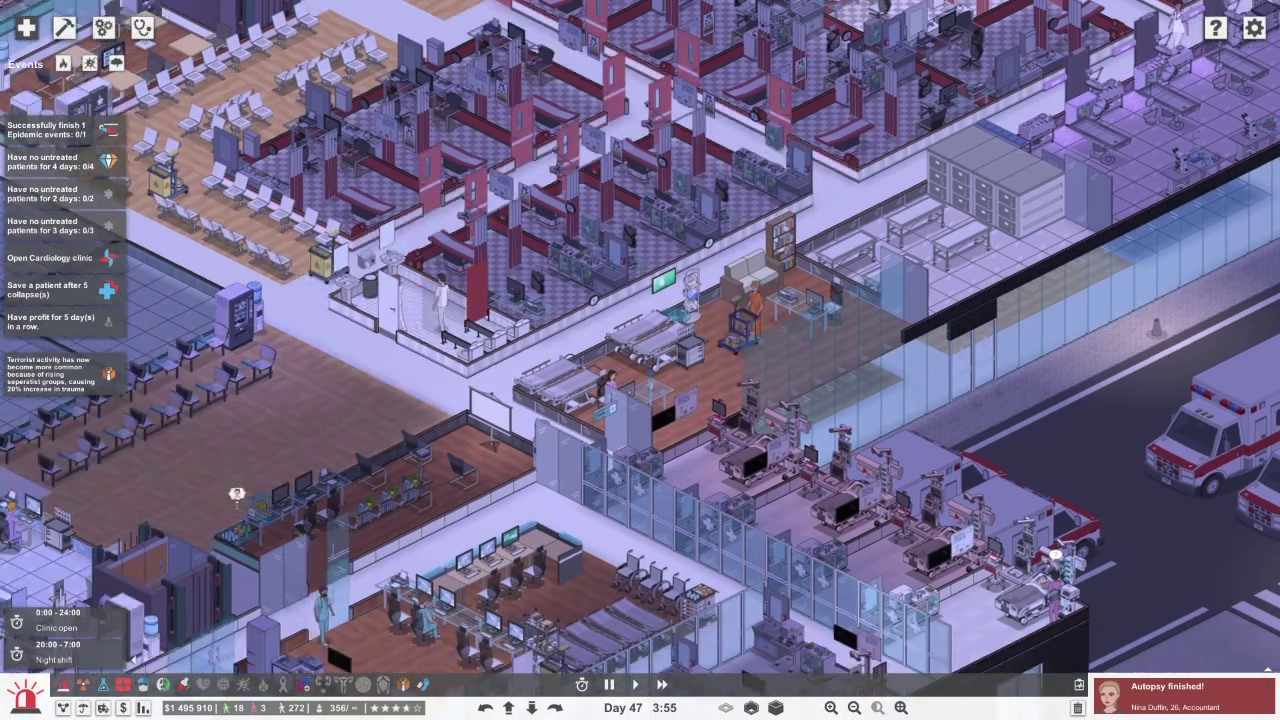
Dismiss the long-wait-for-examination alert and close the appendicitis patient's card
key("Down")
key("Left")
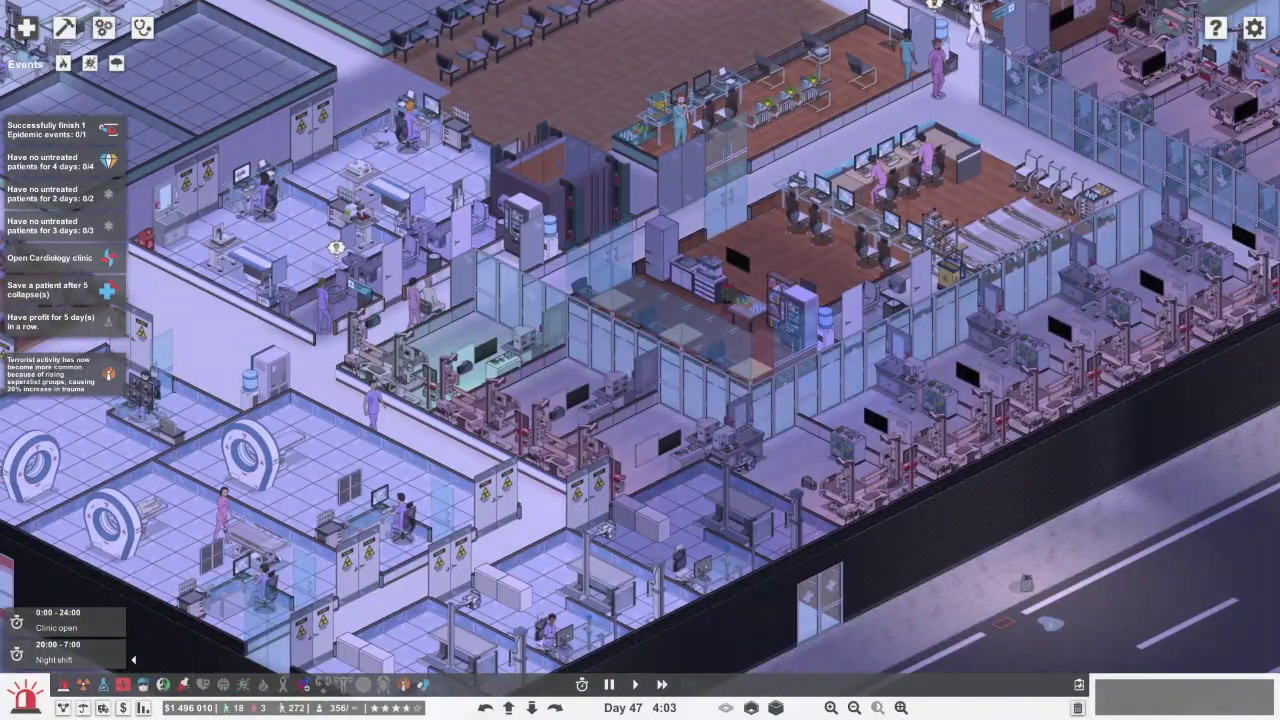
key("Down")
key("Left")
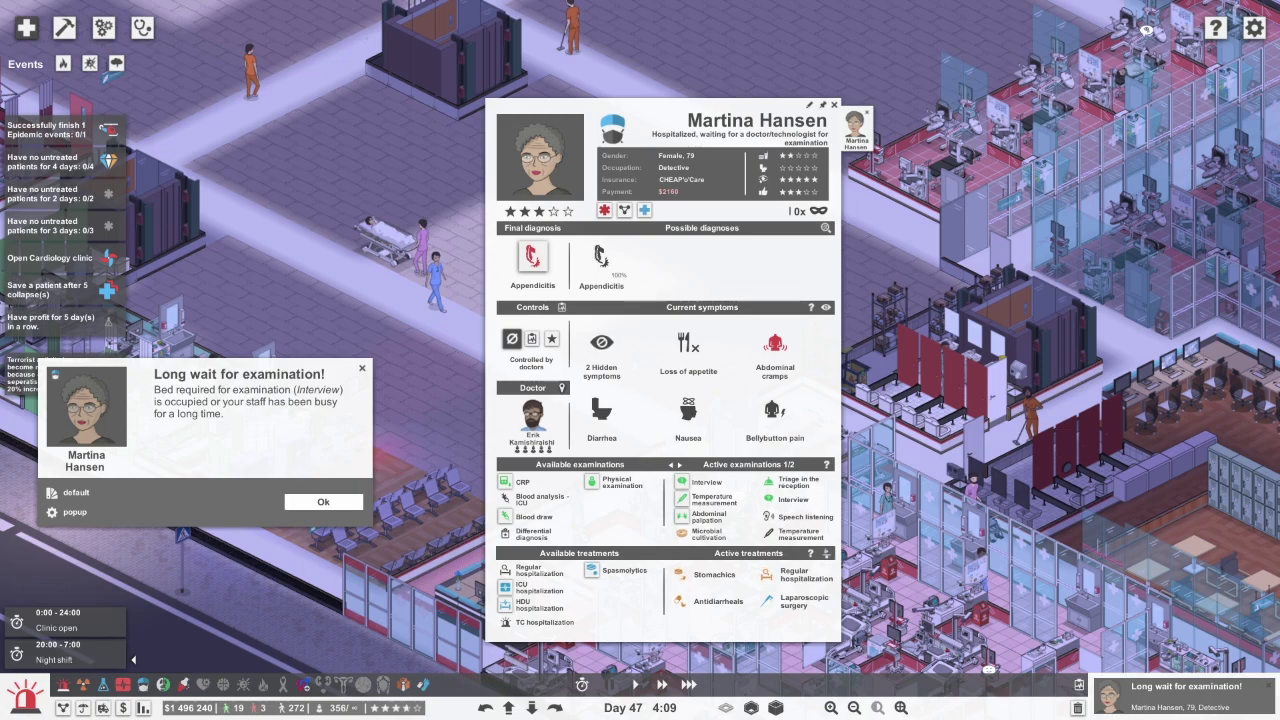
key("Return")
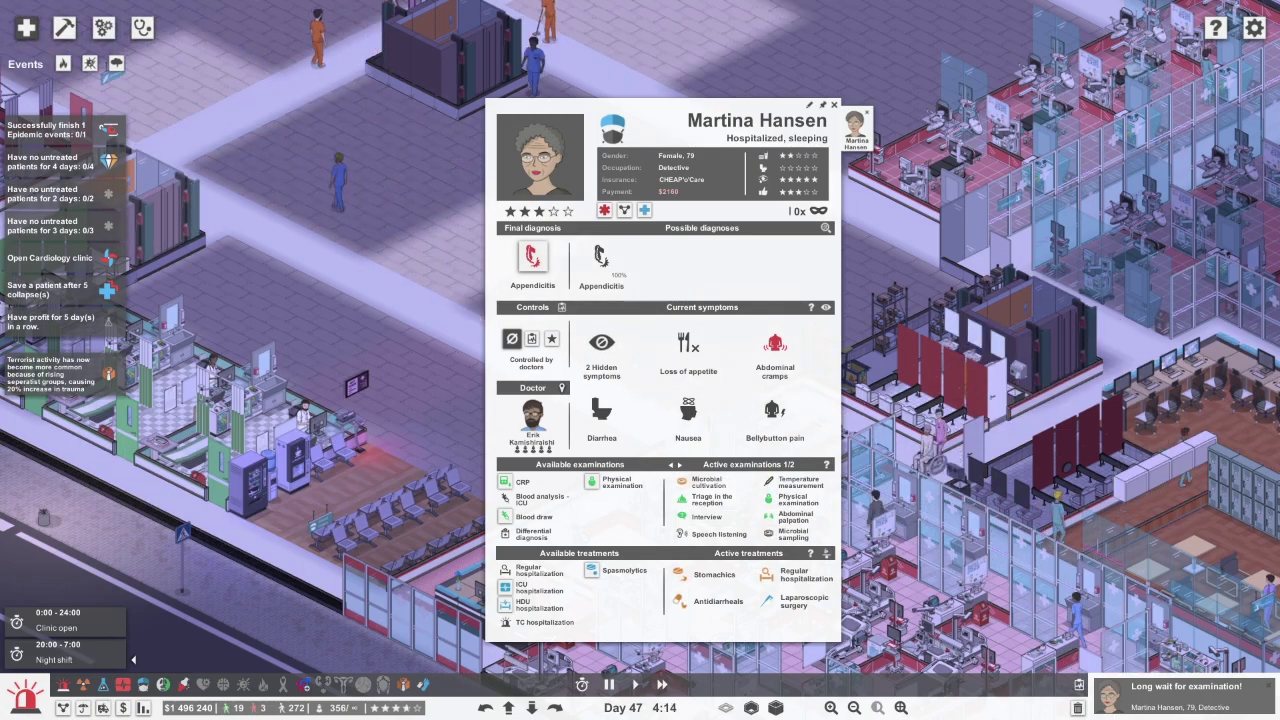
key("Escape")
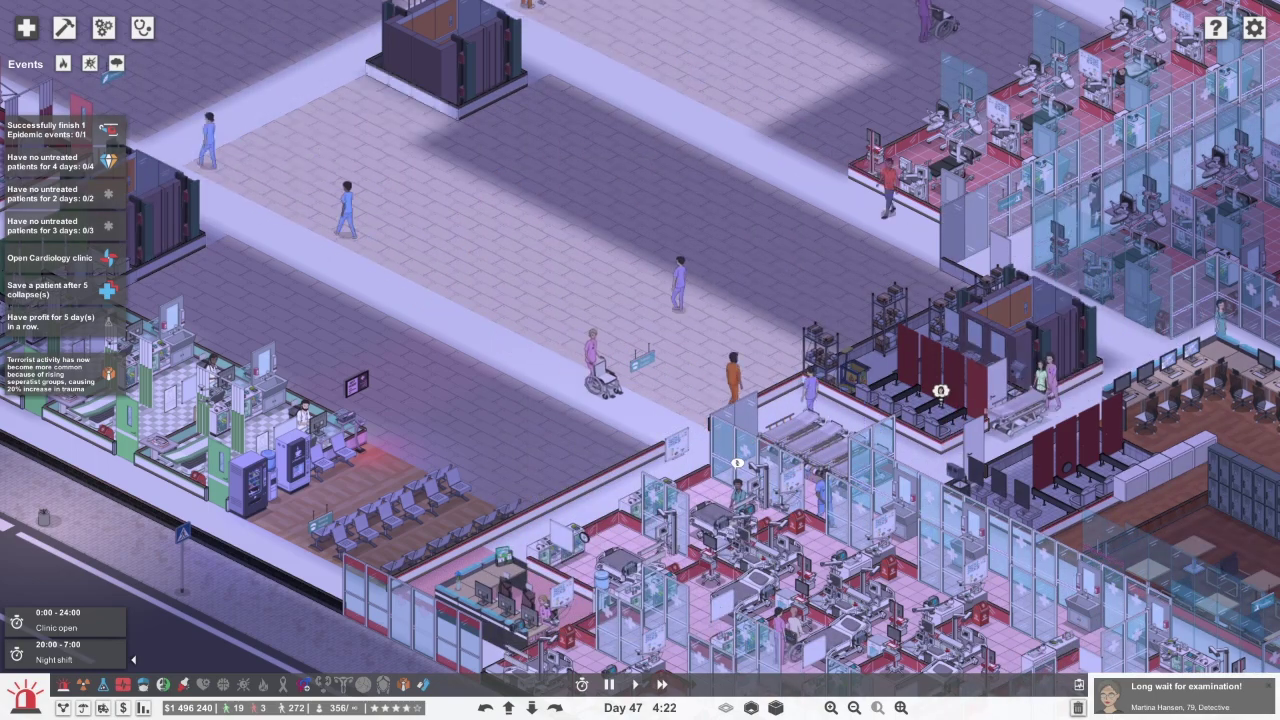
key("d")
key("d")
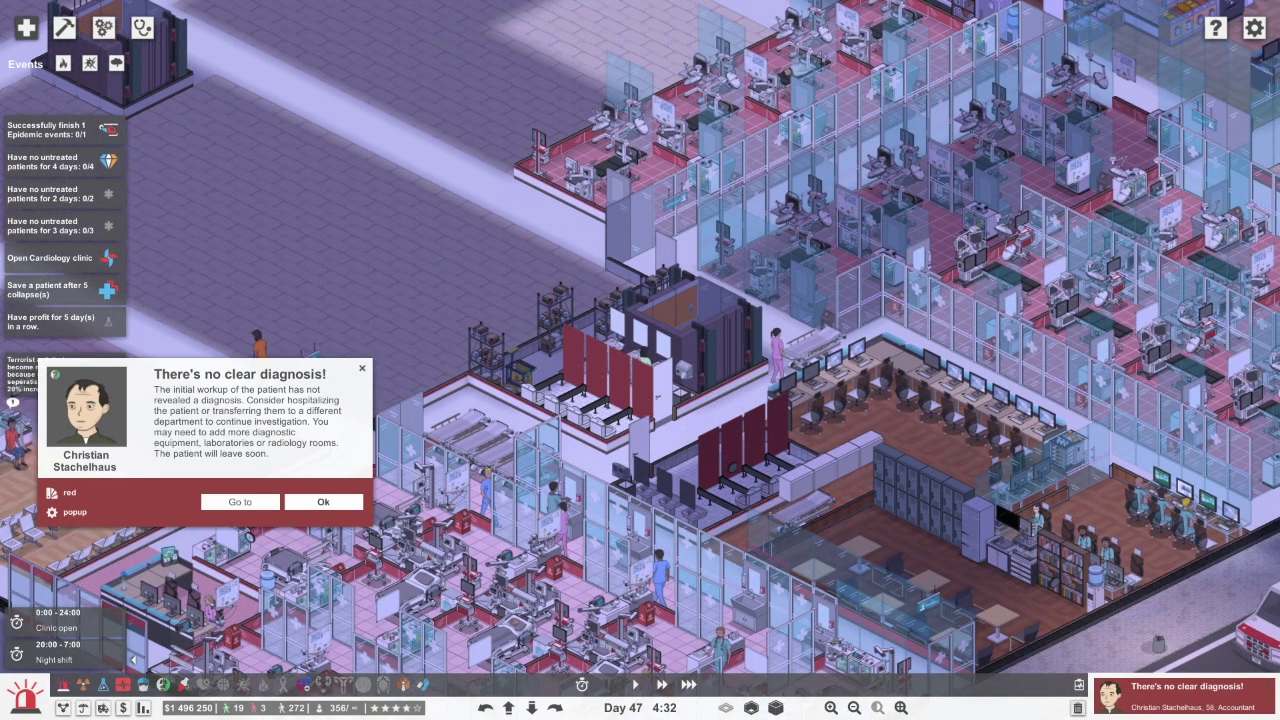
Admit the undiagnosed accountant to regular hospitalization and clear the surgical patient's long-wait alert
left_click(85, 410)
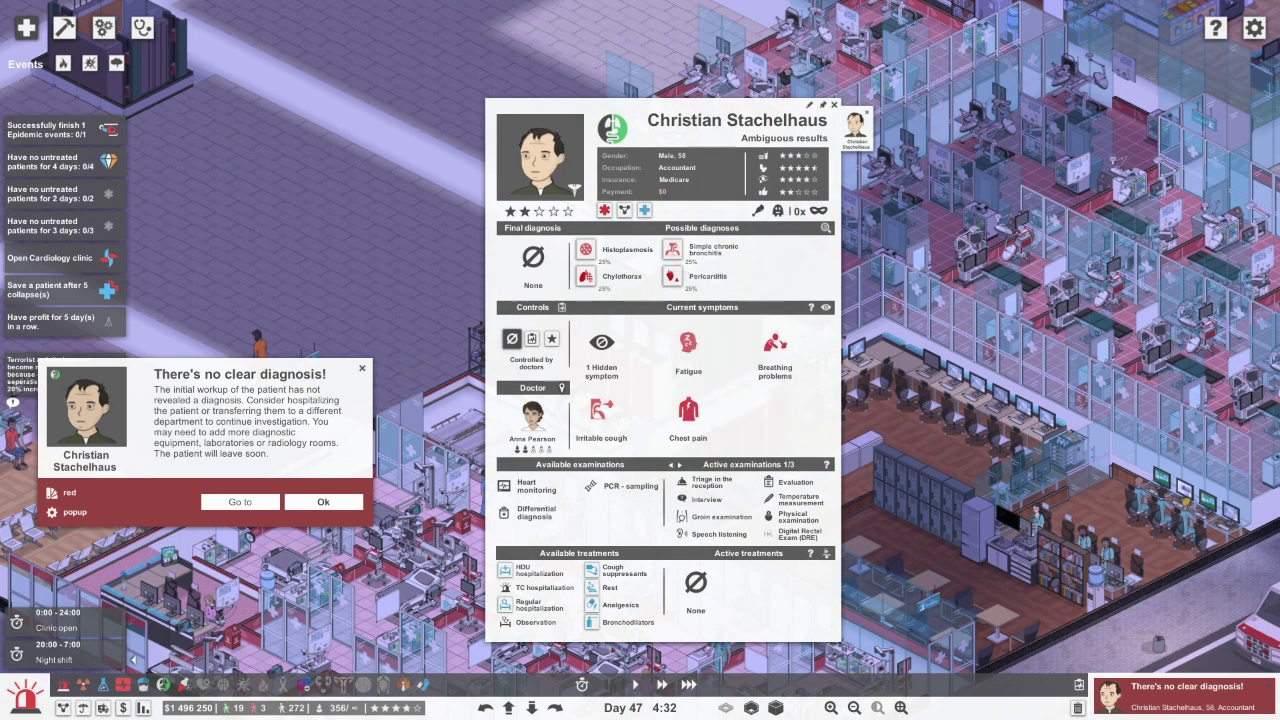
left_click(323, 501)
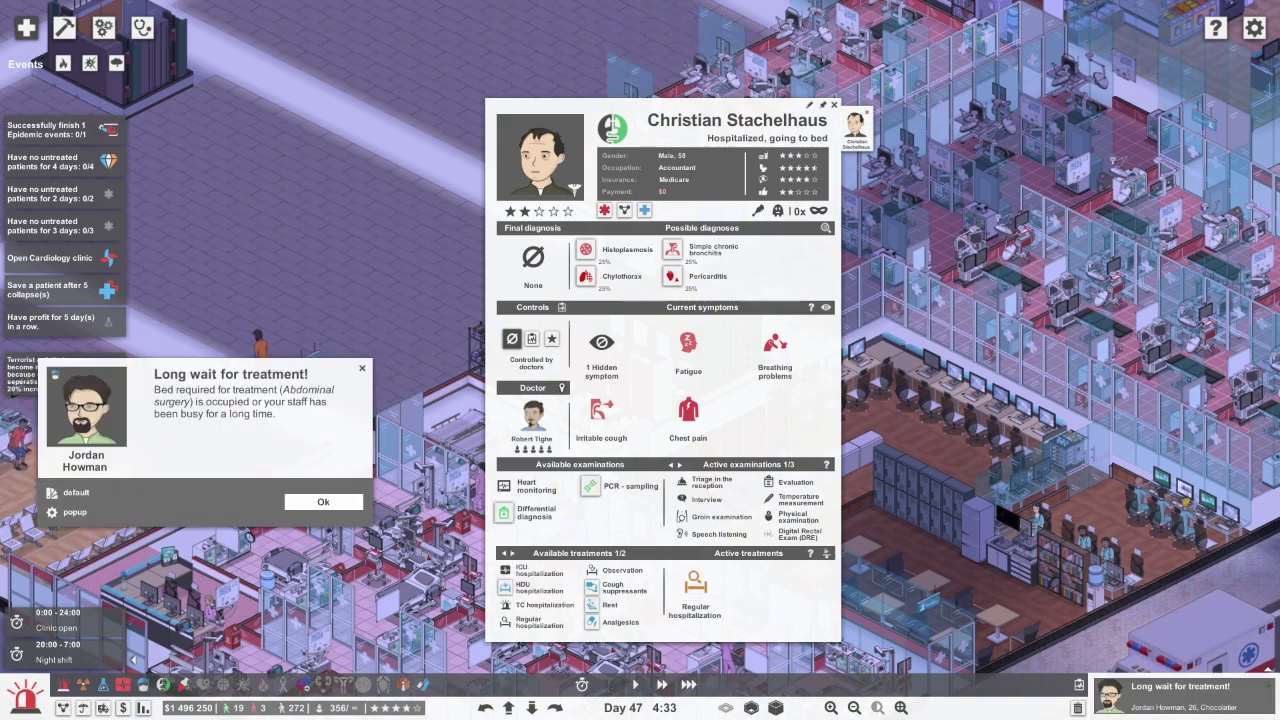
left_click(85, 408)
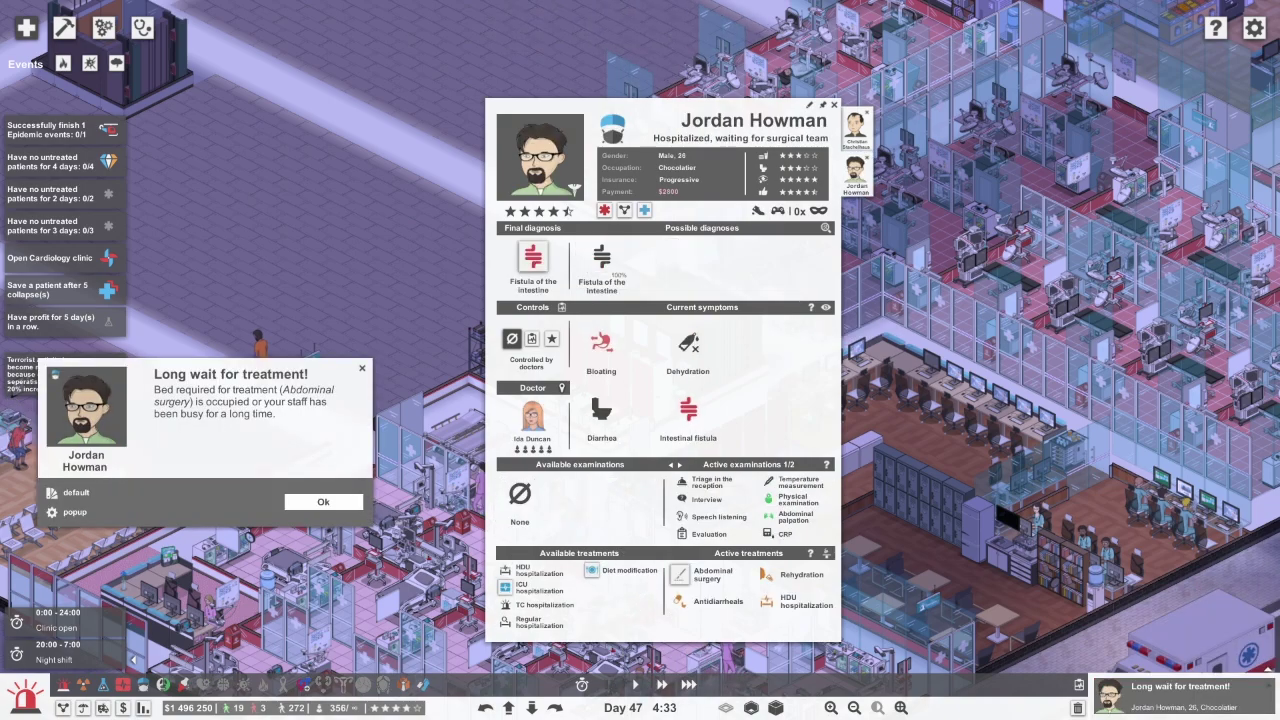
left_click(323, 501)
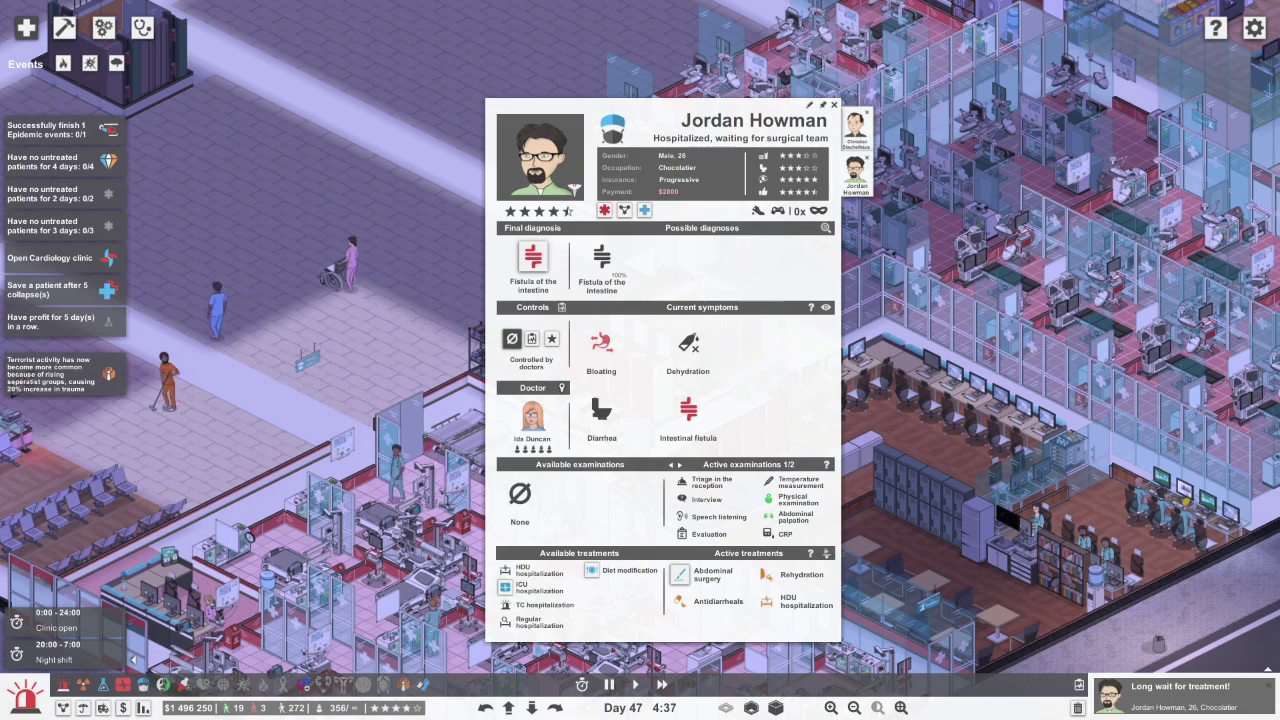
left_click(856, 130)
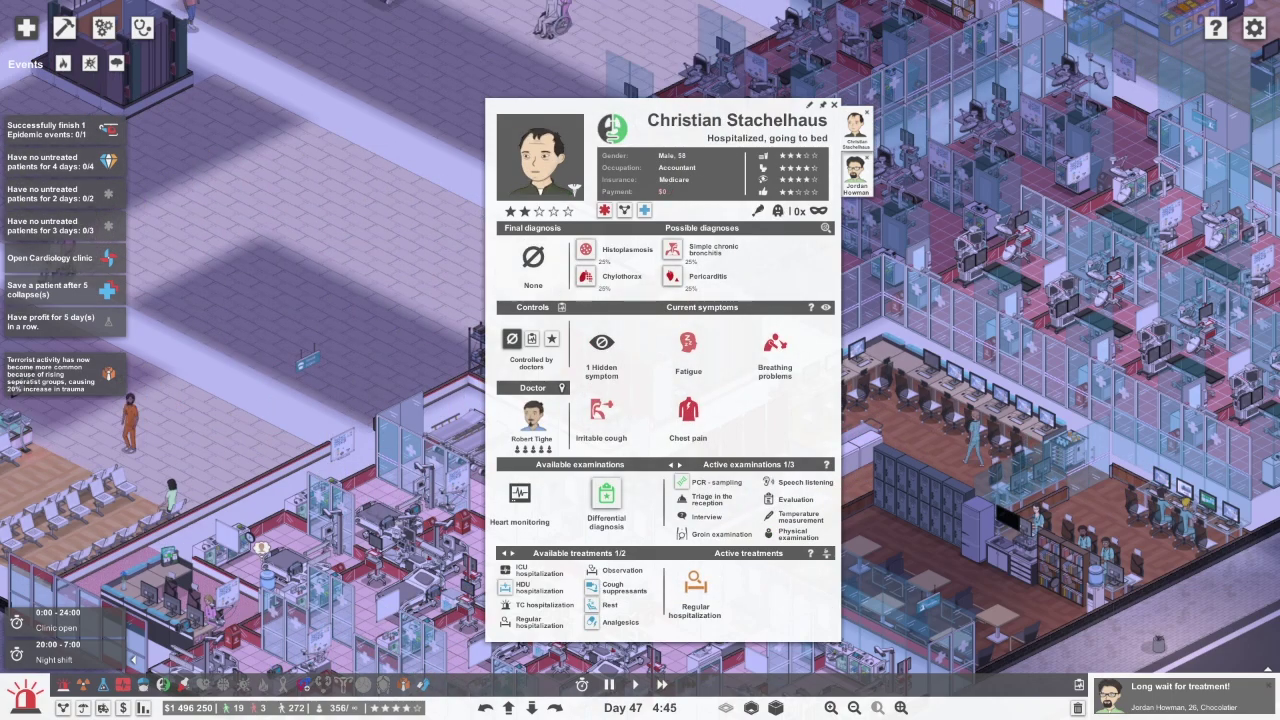
left_click(858, 130)
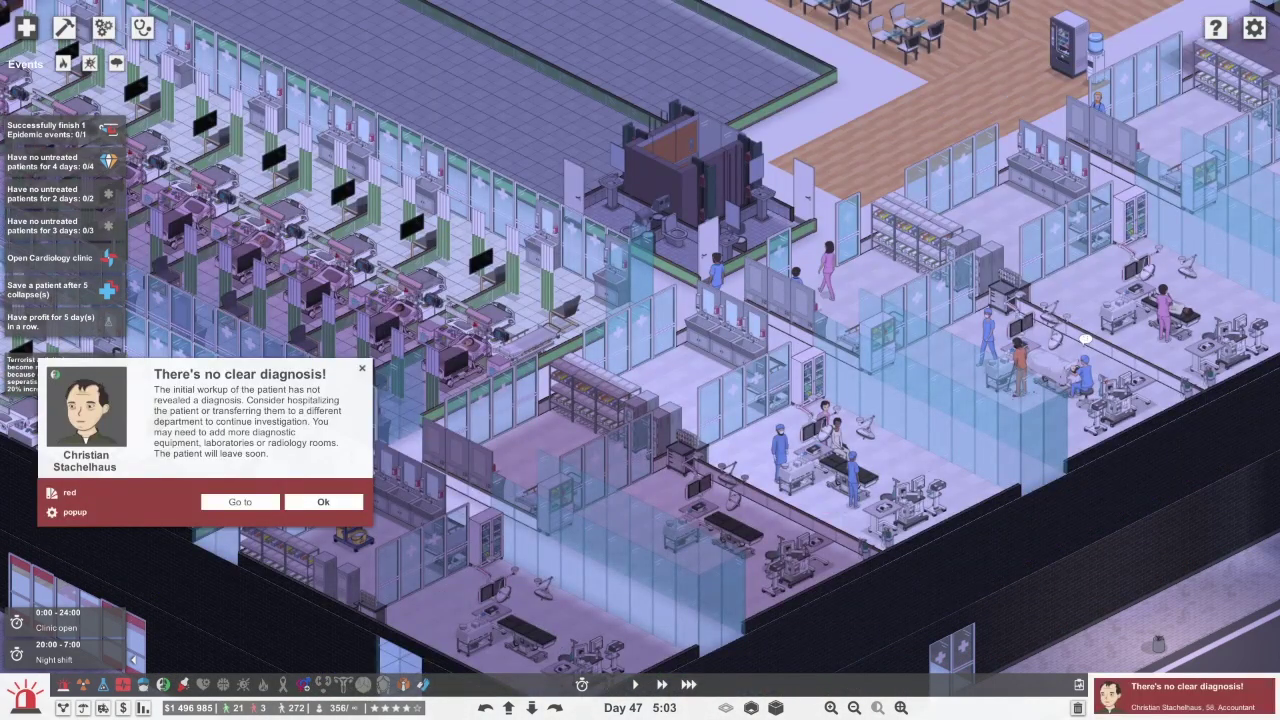
left_click(86, 410)
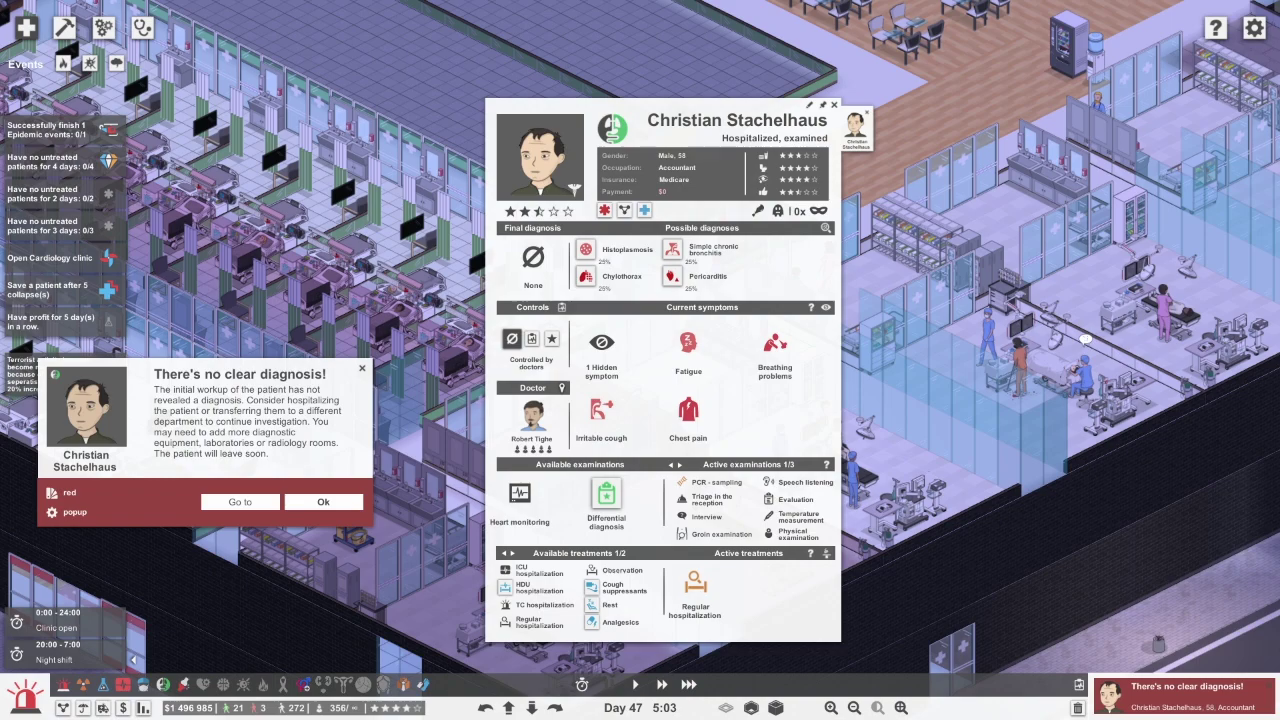
key("Escape")
key("Escape")
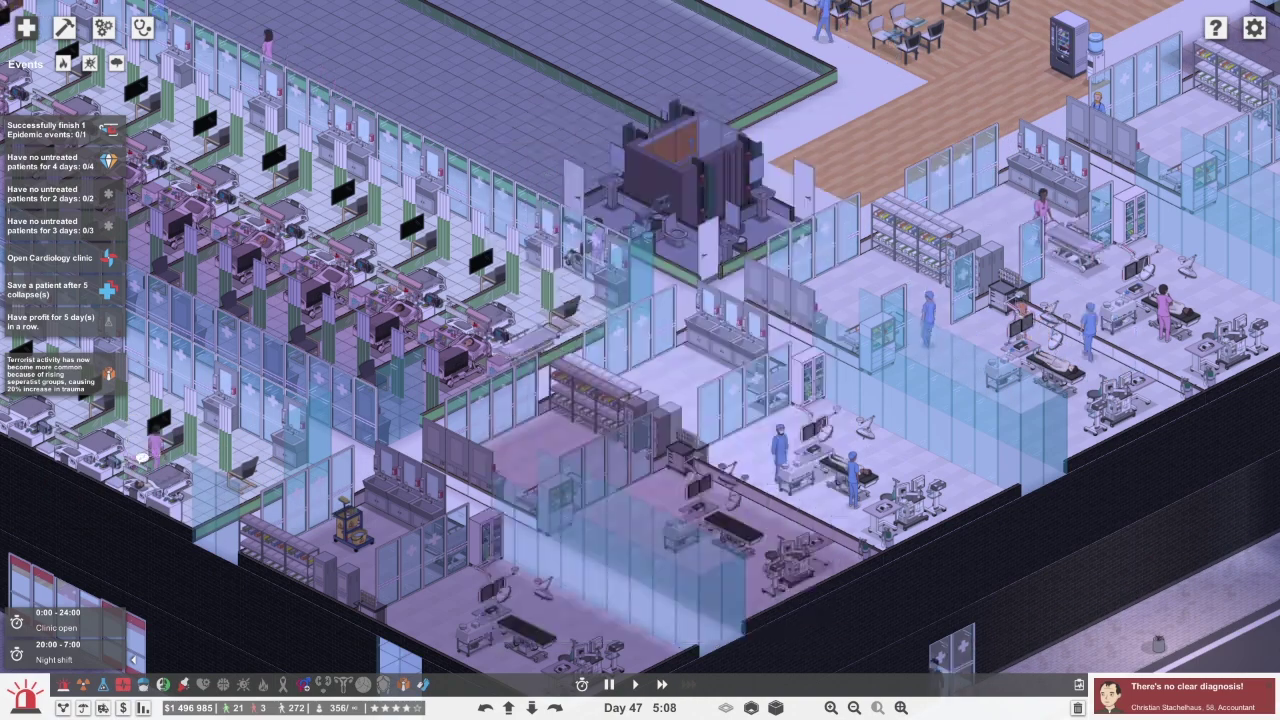
key("w")
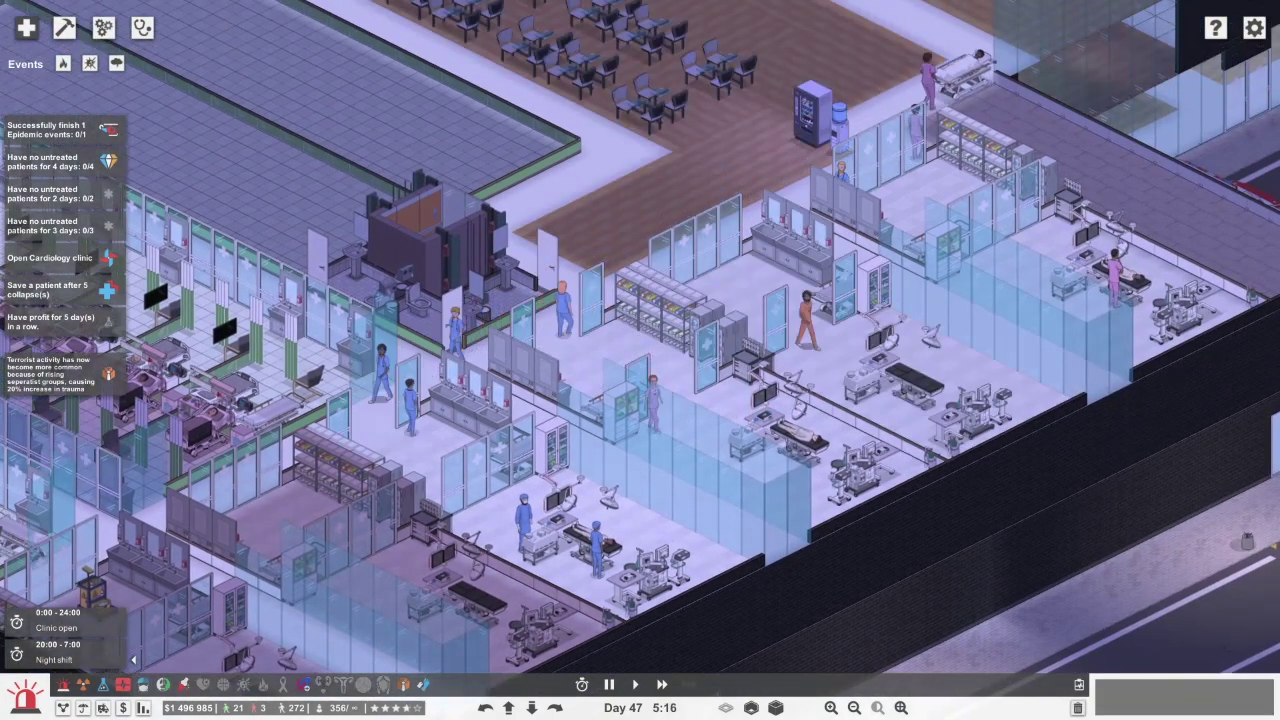
key("s")
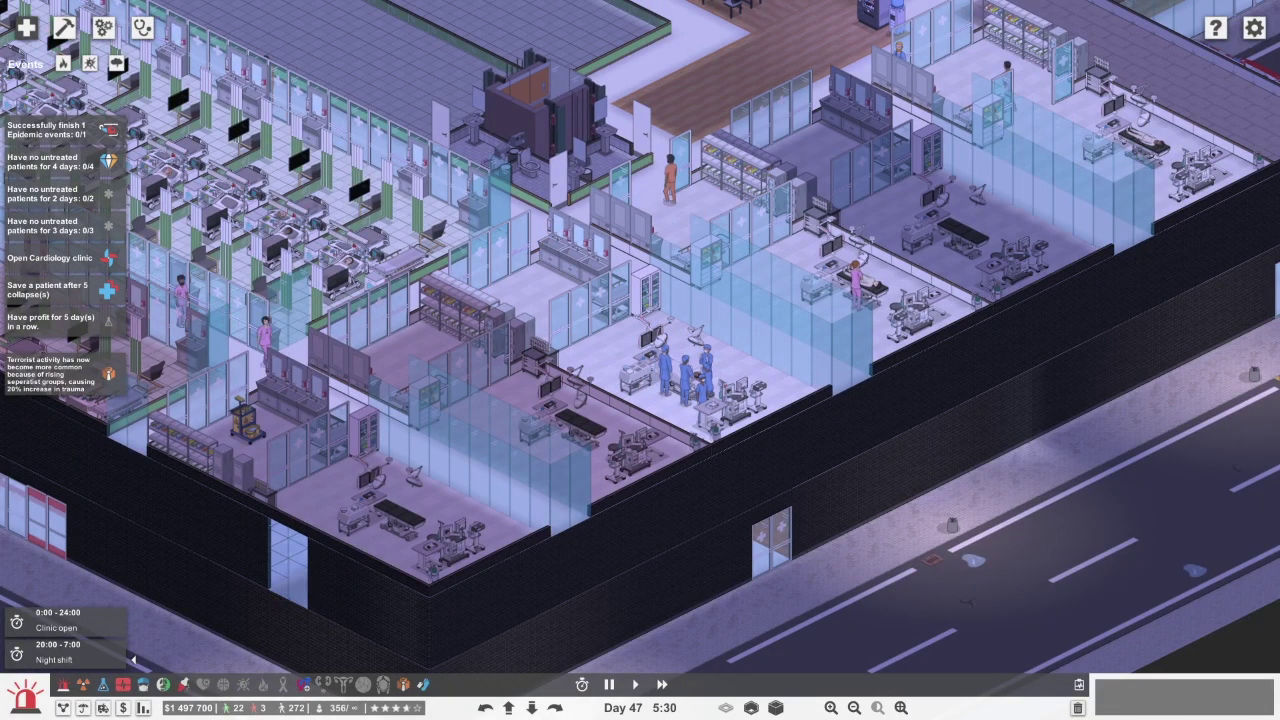
key("w")
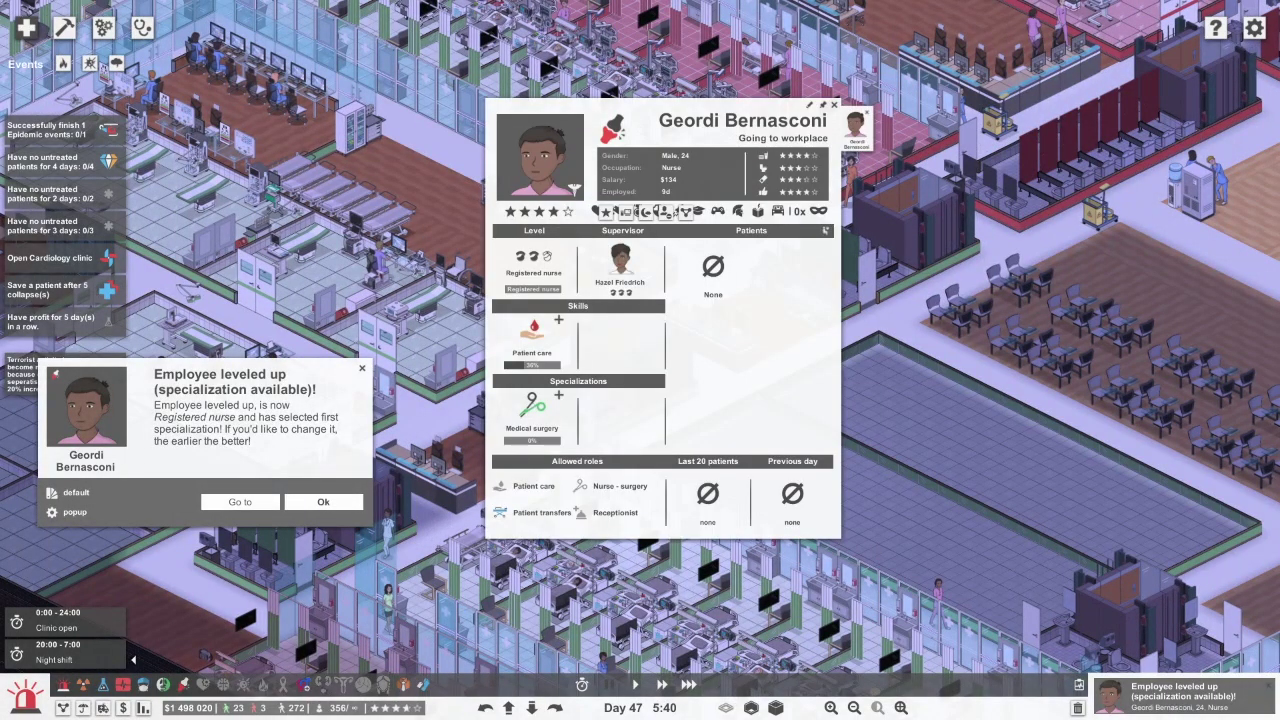
Dismiss nurse Geordi Bernasconi's level-up alert and close his staff card
key("Return")
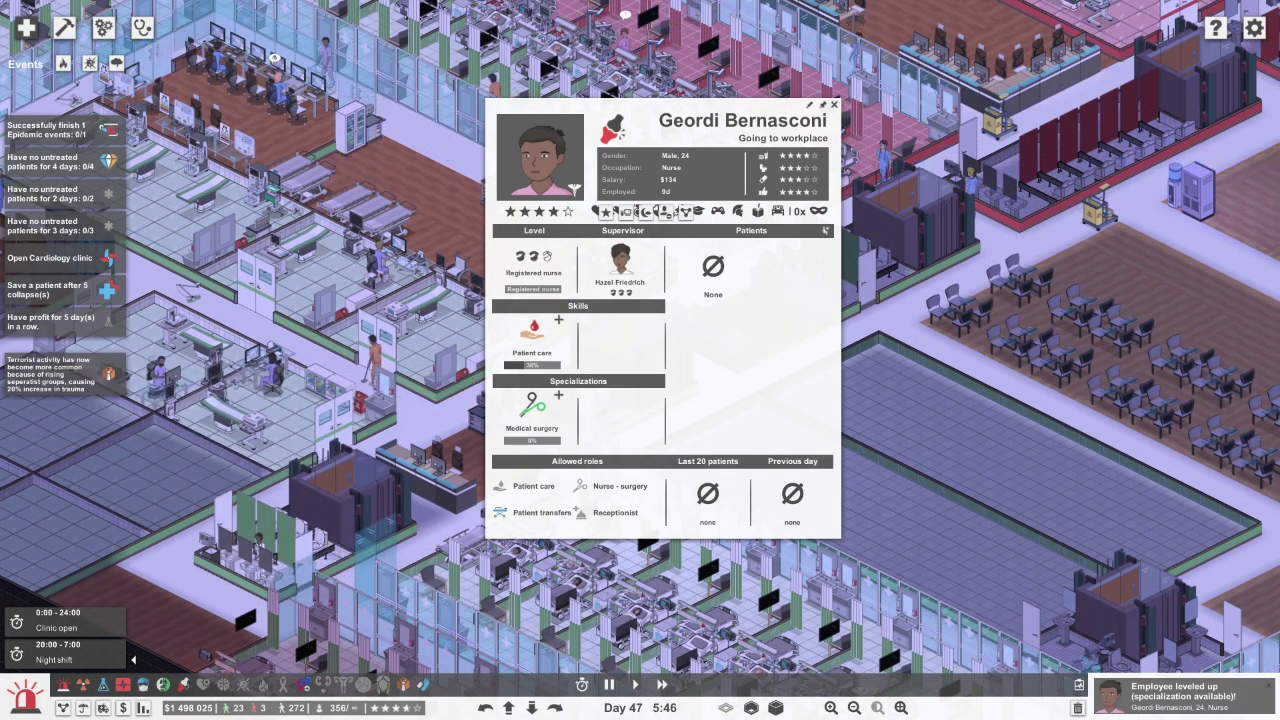
key("Escape")
key("s")
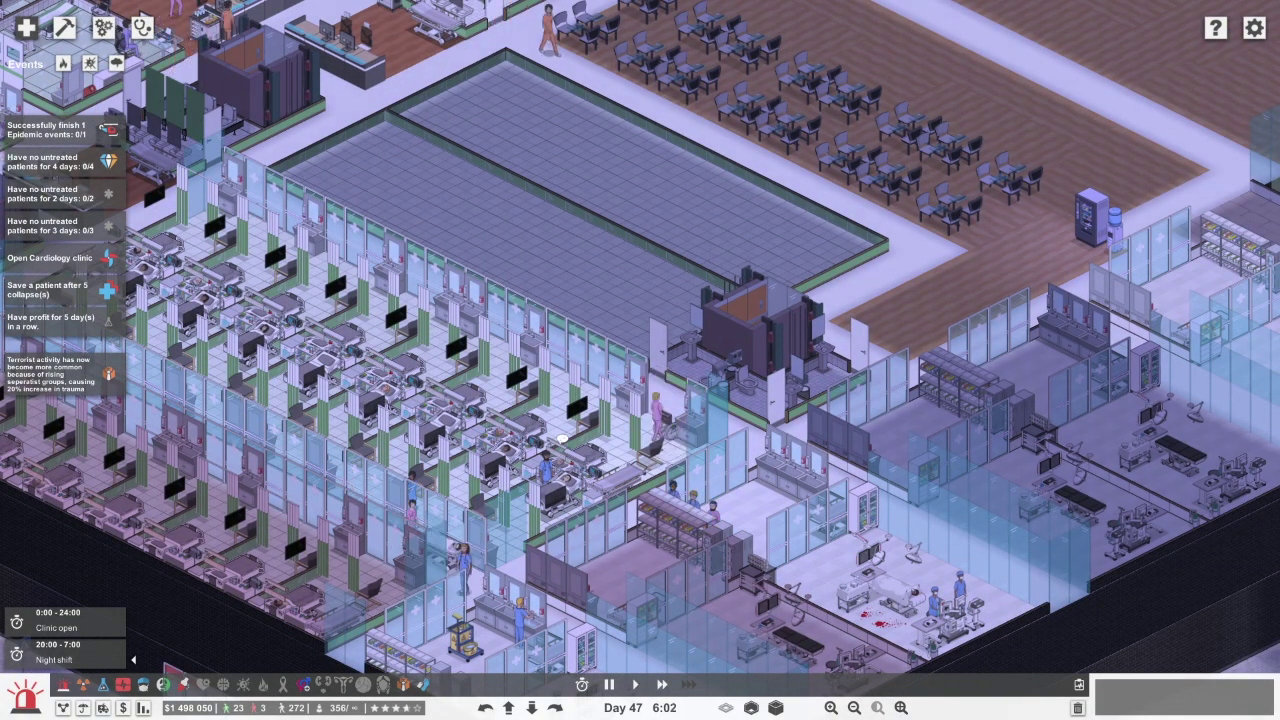
key("s")
key("s")
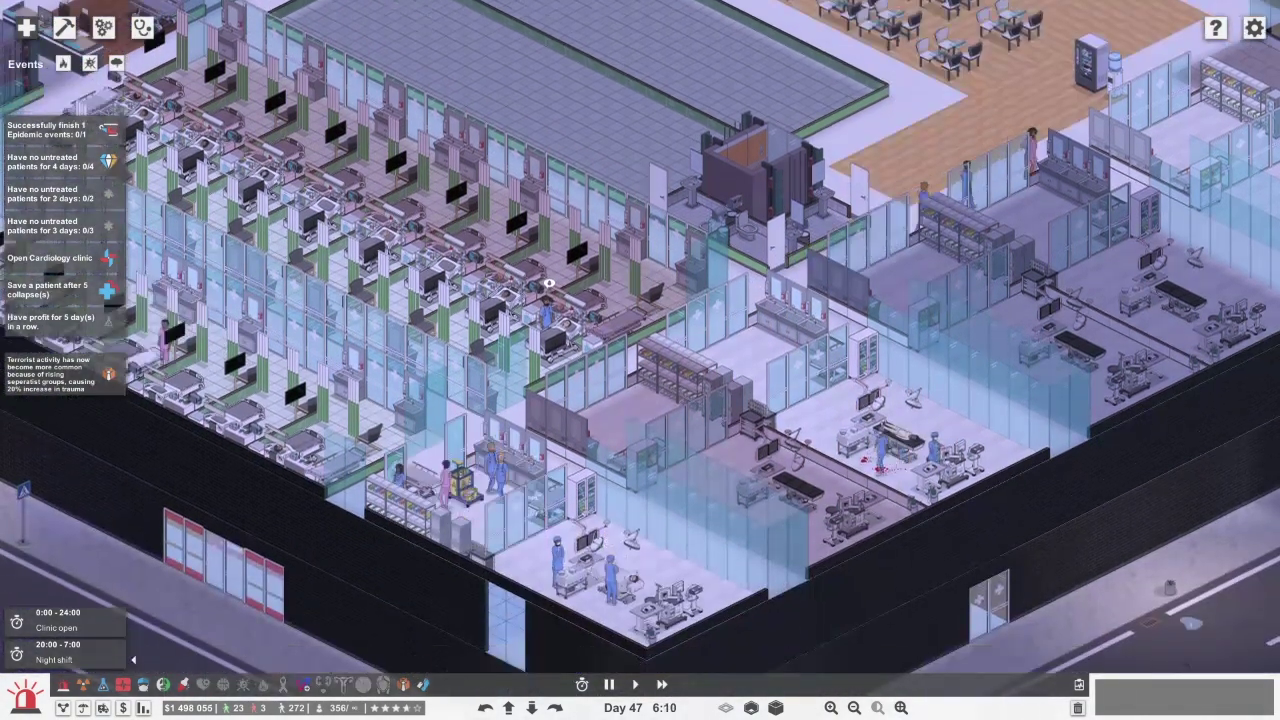
Check the appendicitis patient's card and locate the patient about to leave
key("w")
left_click(547, 405)
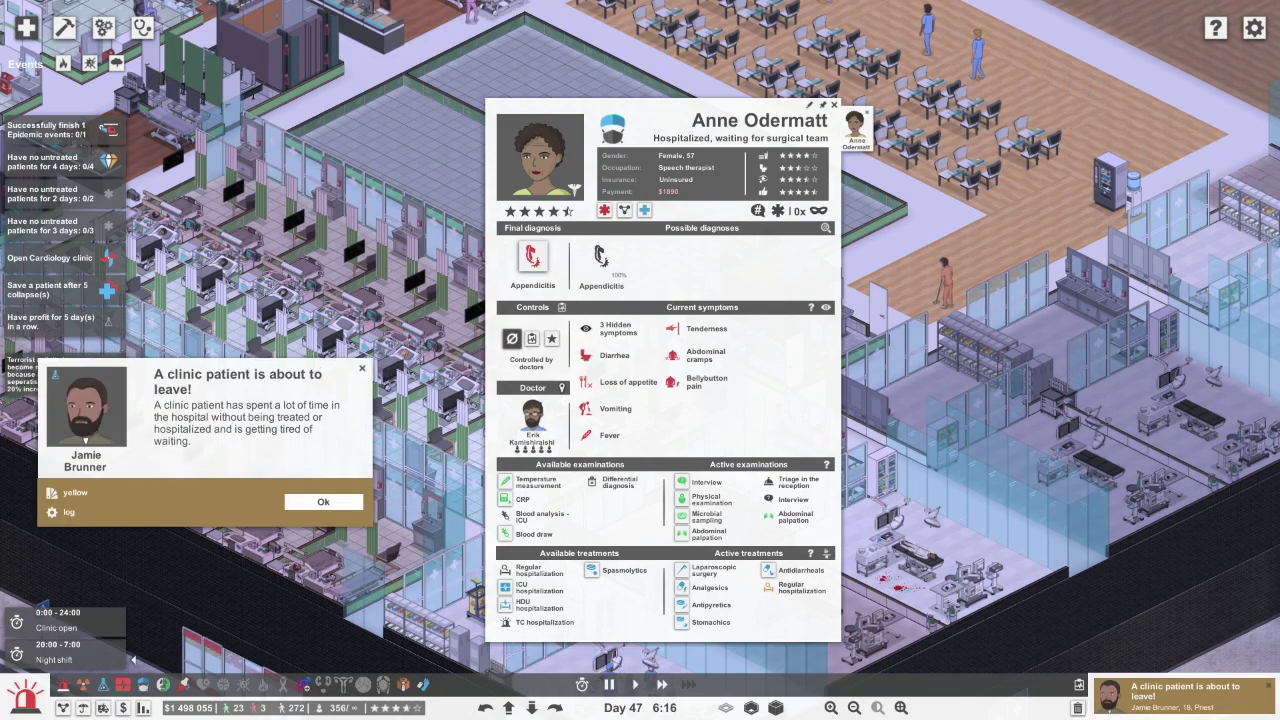
left_click(85, 405)
left_click(85, 405)
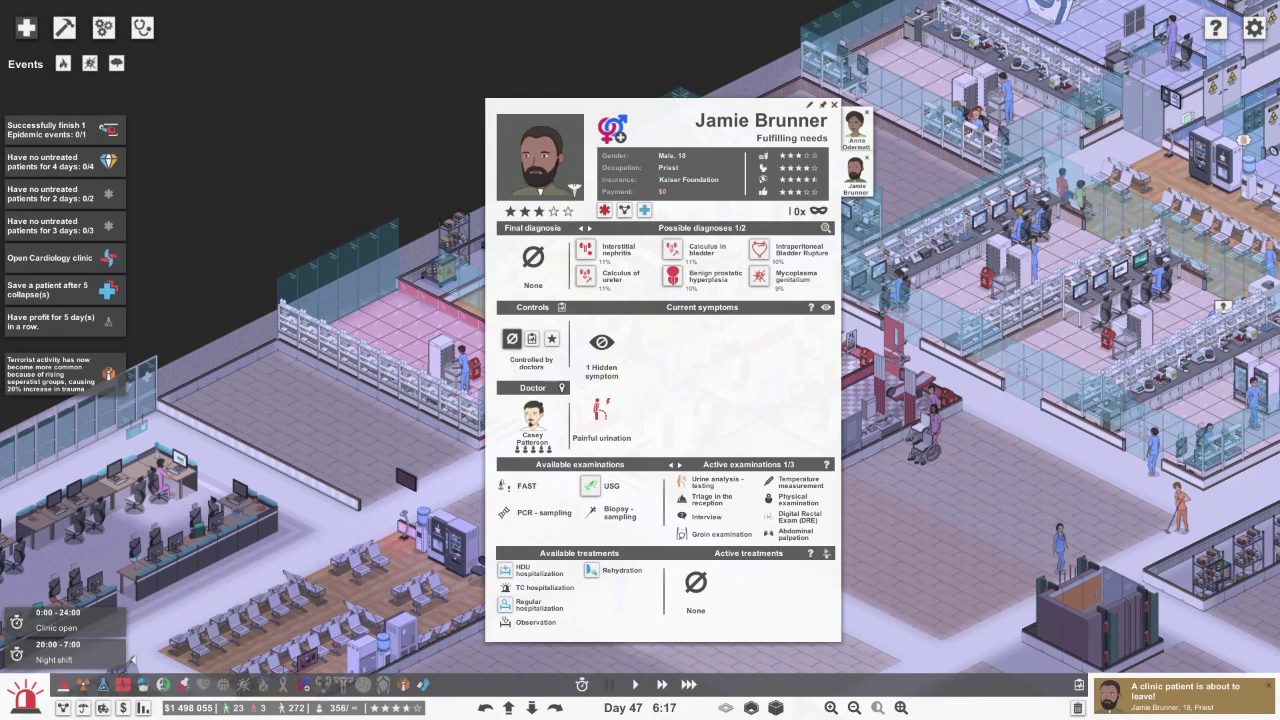
key("Escape")
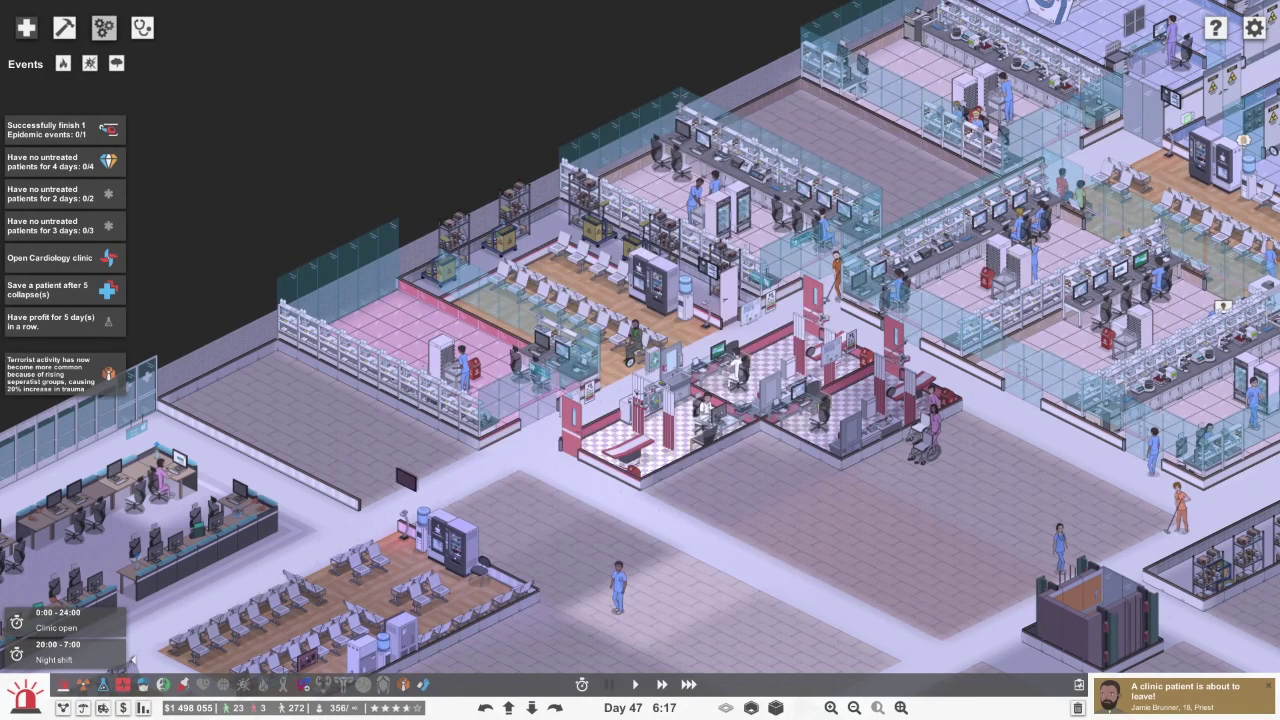
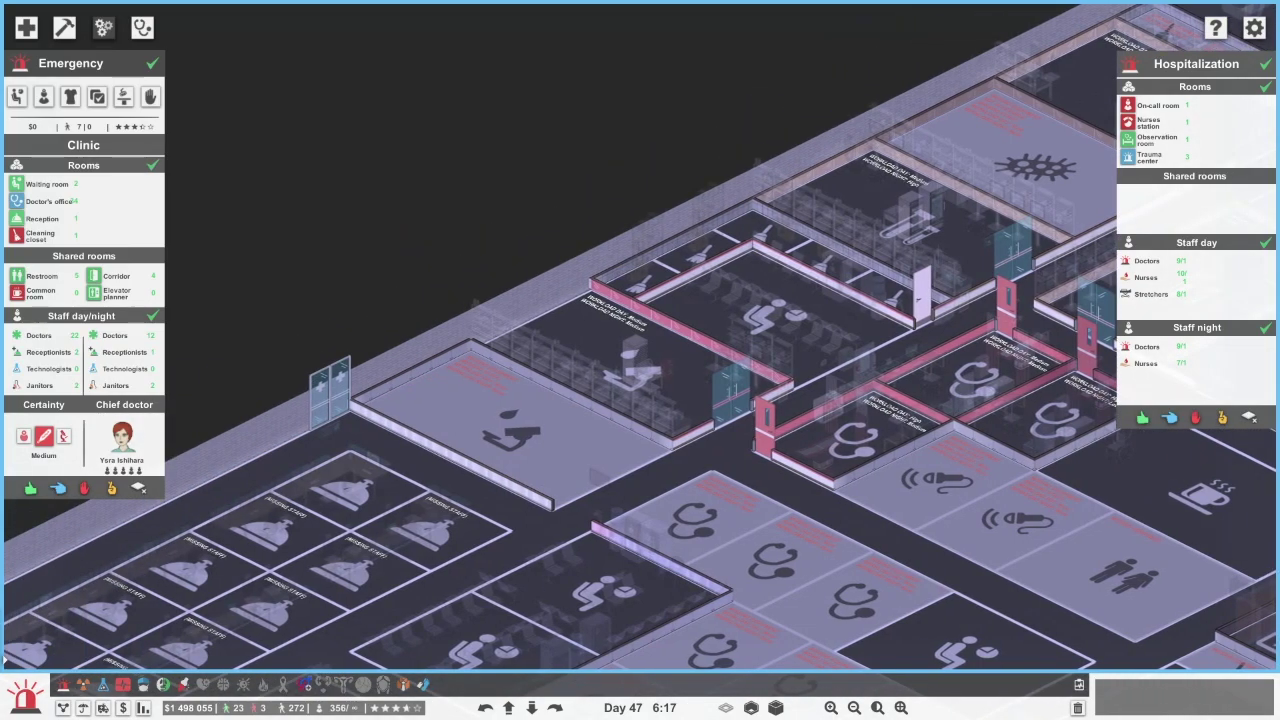
Look over Sexual Health technologist hiring and the Character editor, then leave the overlay
key("Tab")
scroll(640, 360, "up", 1)
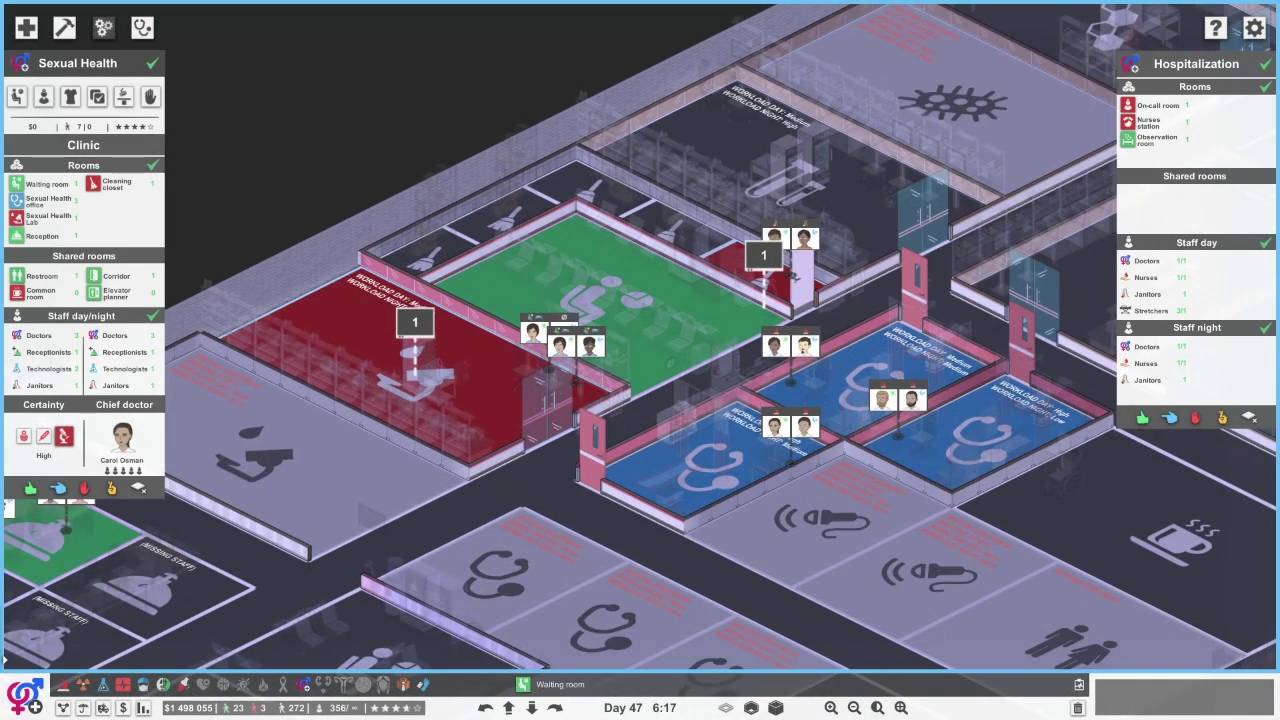
left_click(567, 334)
left_click(516, 193)
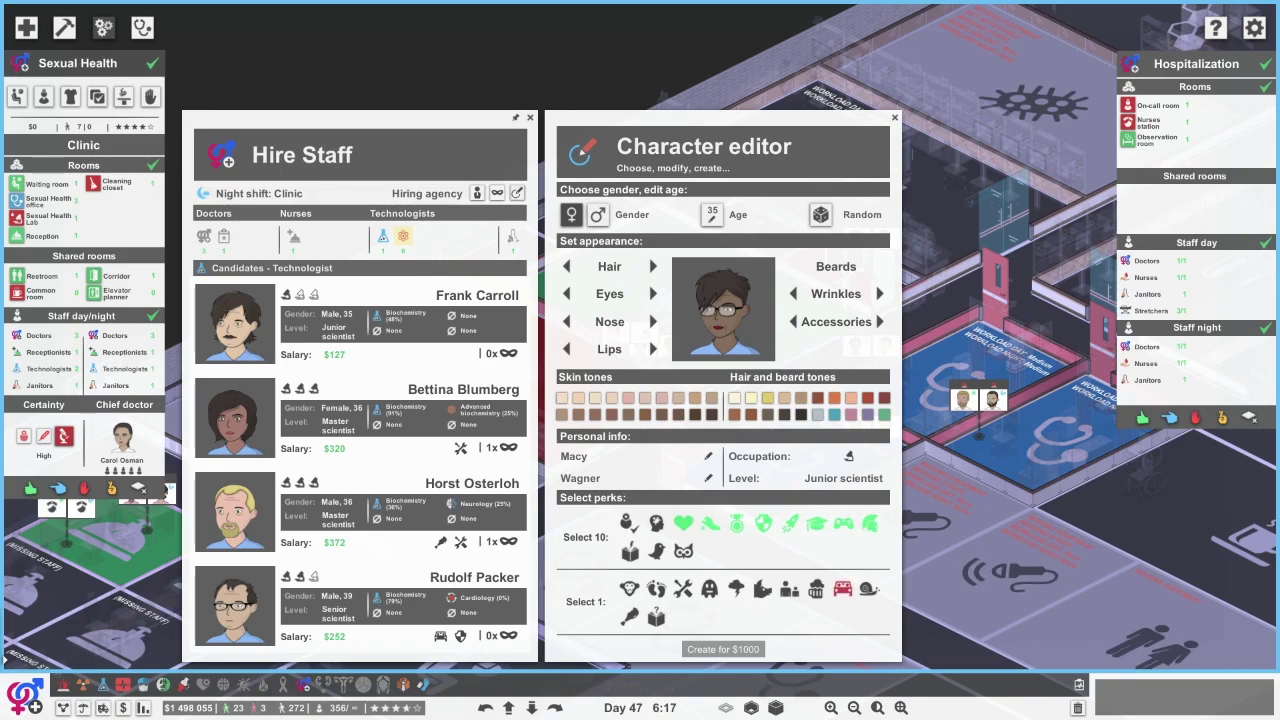
key("Escape")
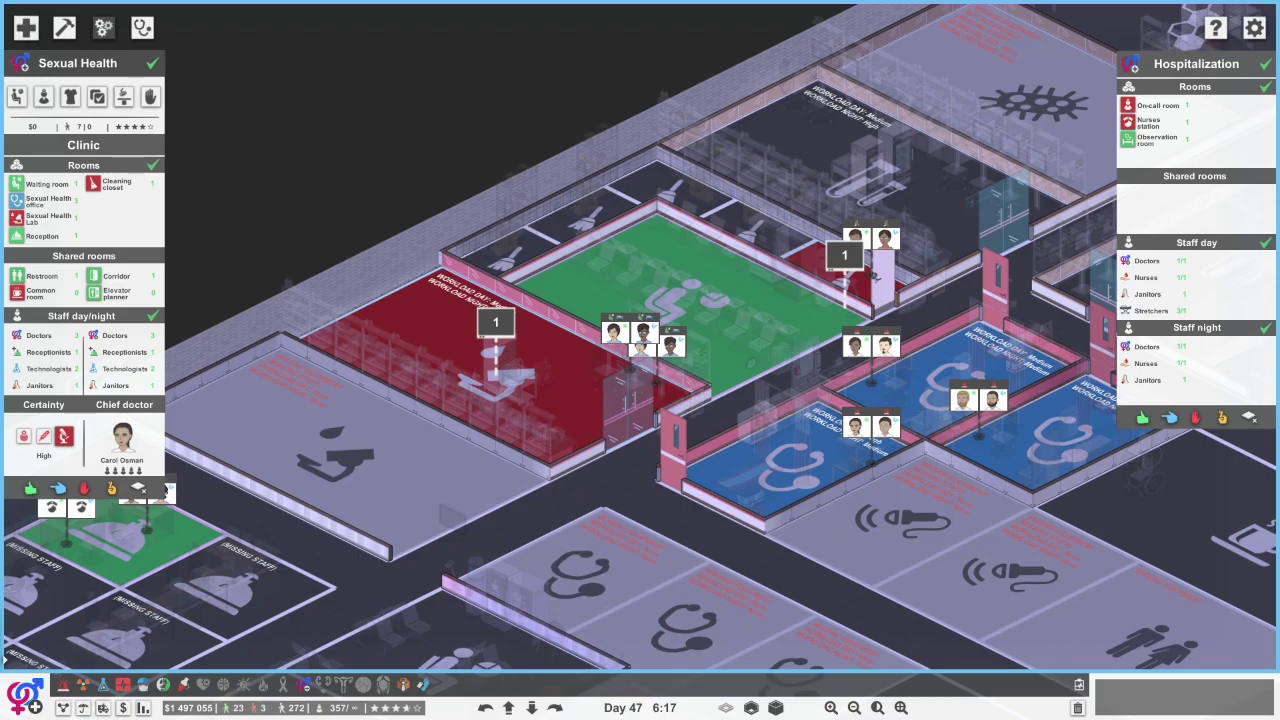
left_click(20, 62)
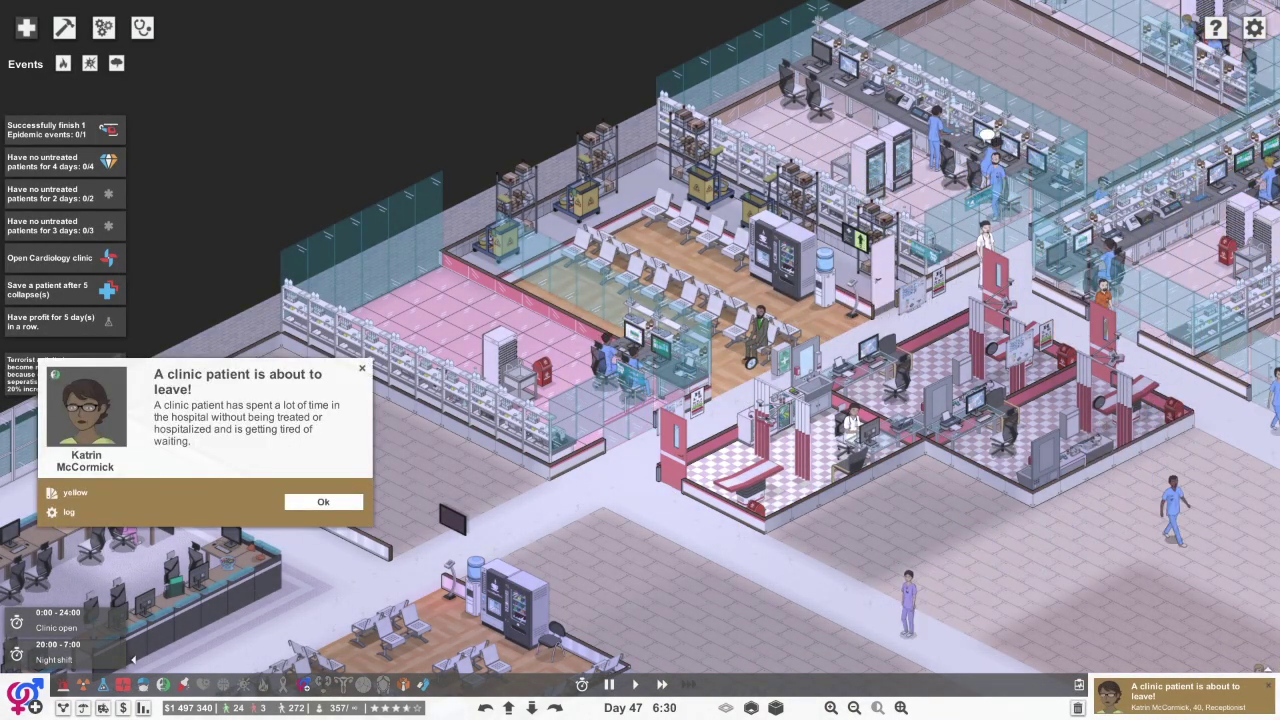
Check impatient patient Katrin McCormick's panel, then show the Medical laboratories overview with F7
left_click(86, 405)
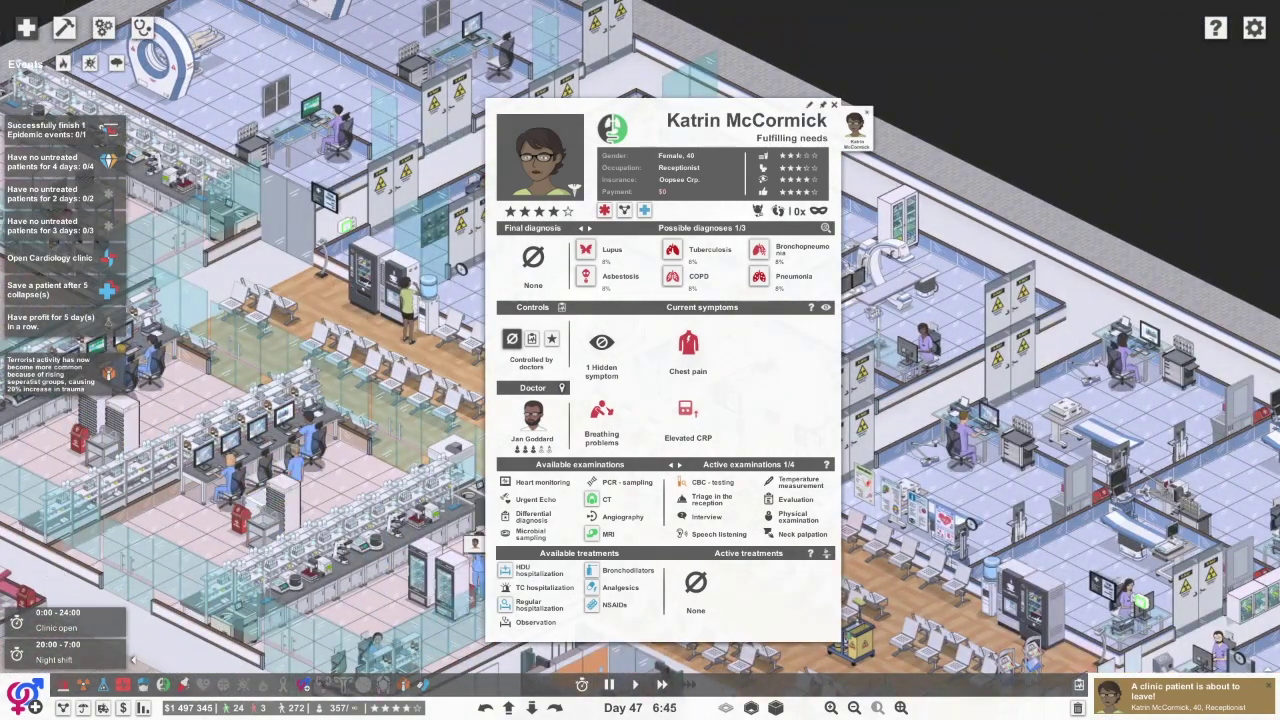
key("Escape")
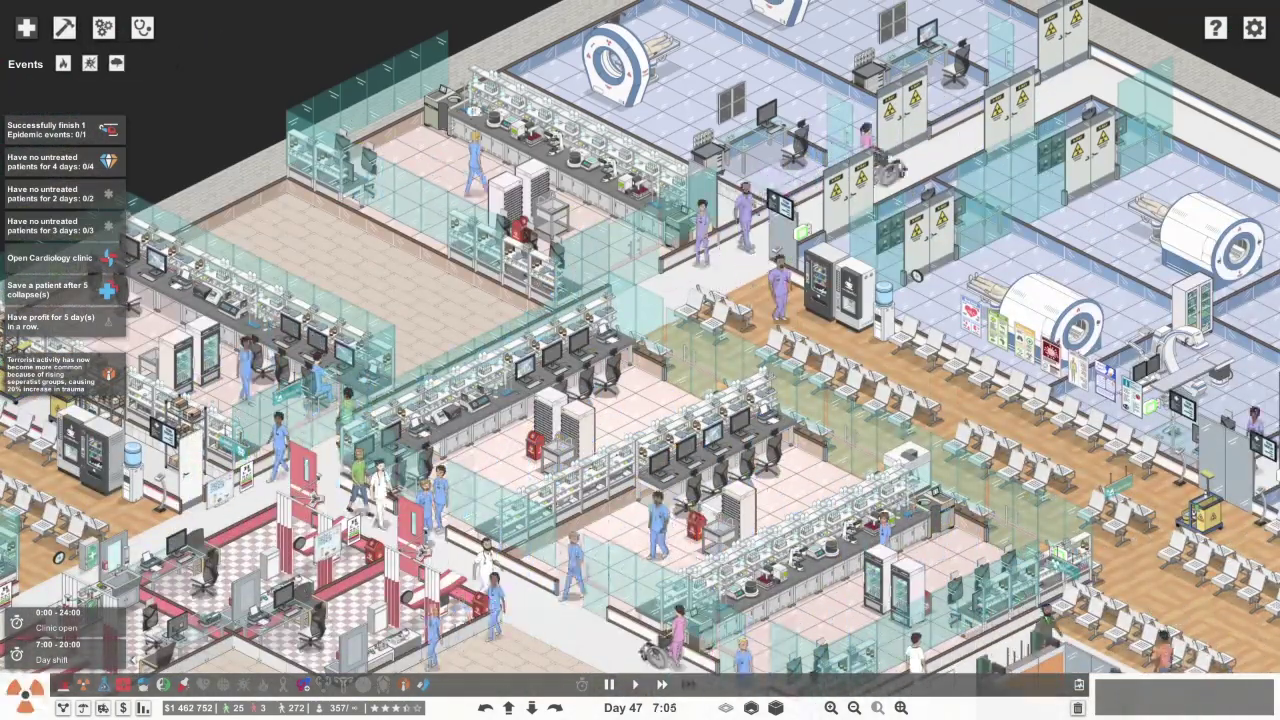
key("F7")
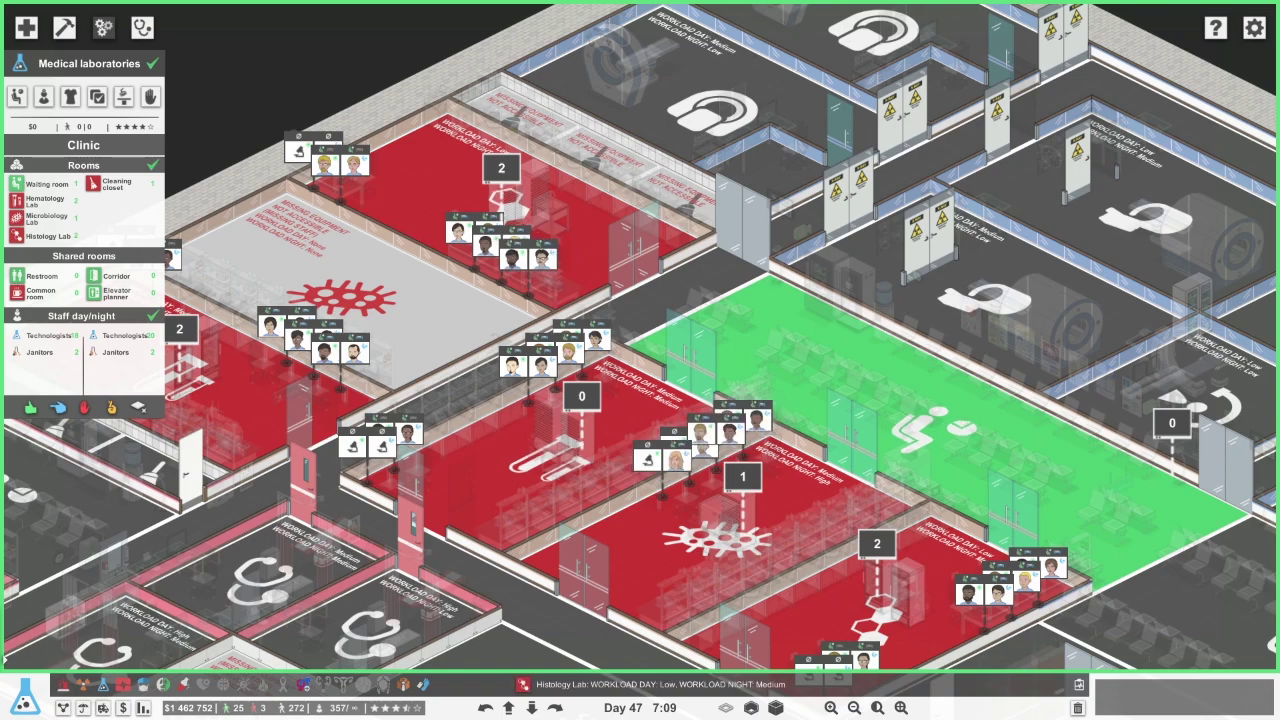
key("a")
key("w")
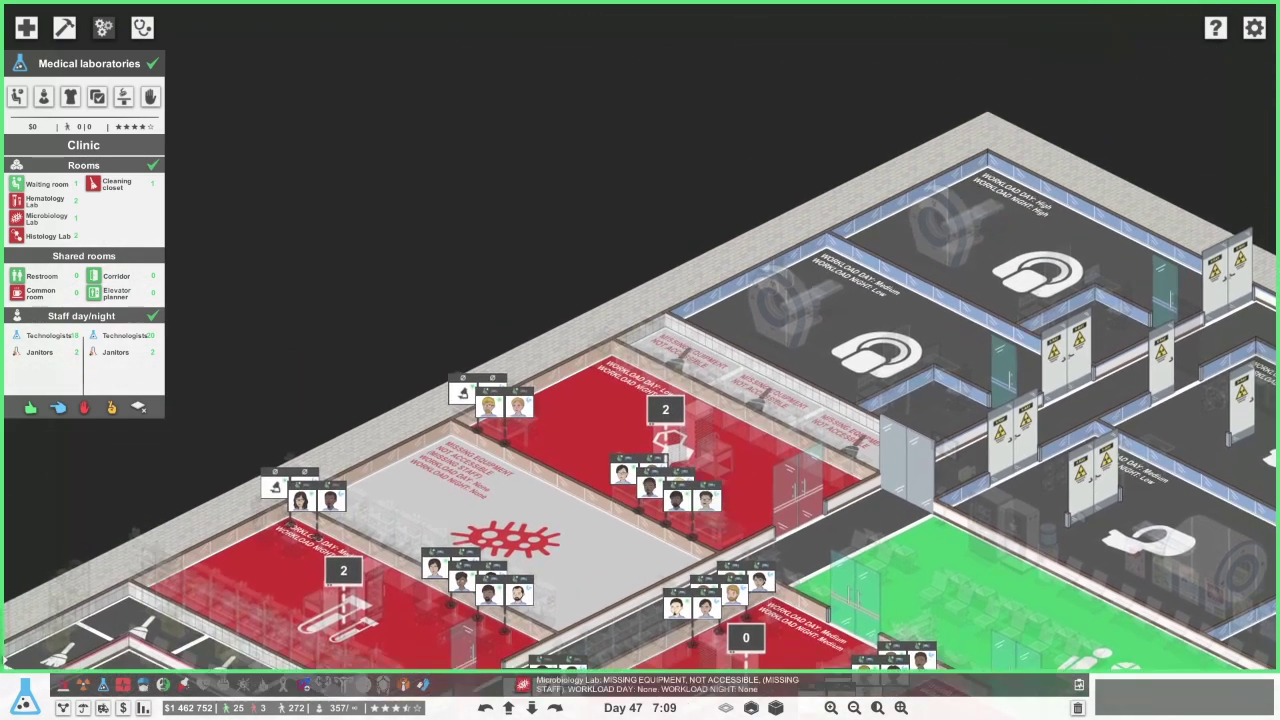
key("a")
key("s")
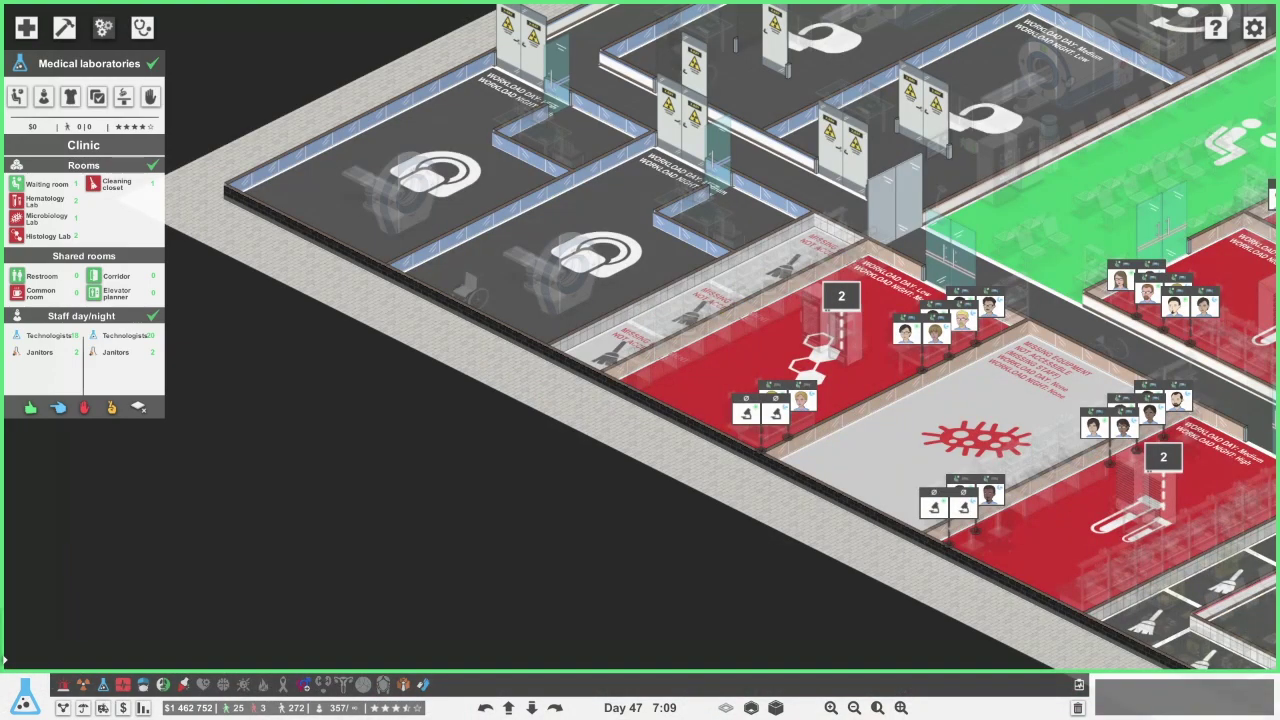
left_click(485, 707)
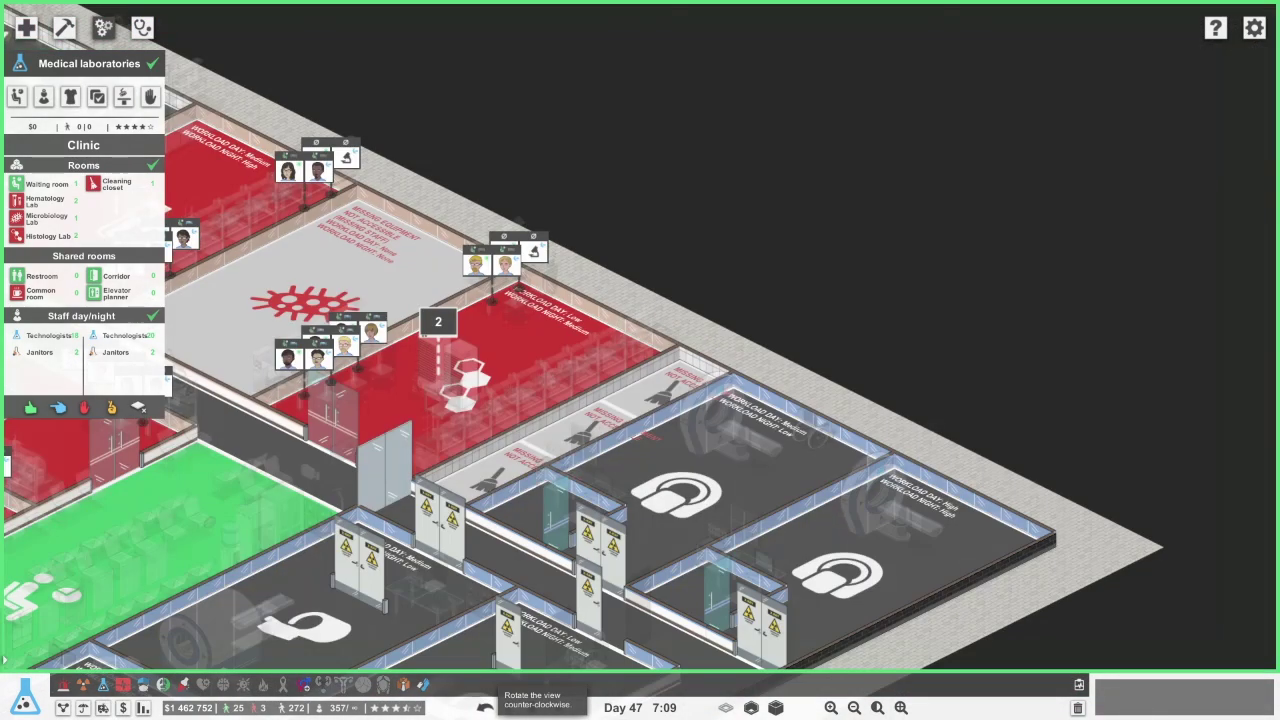
key("a")
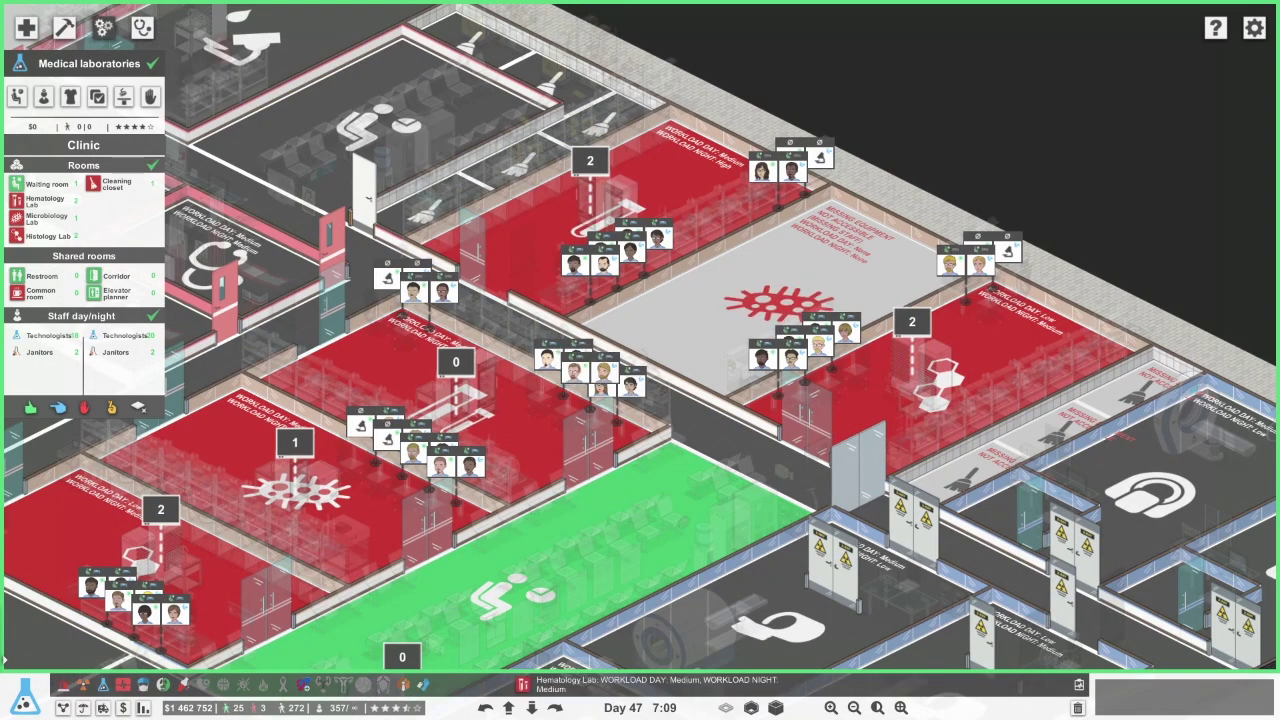
key("a")
key("s")
key("w")
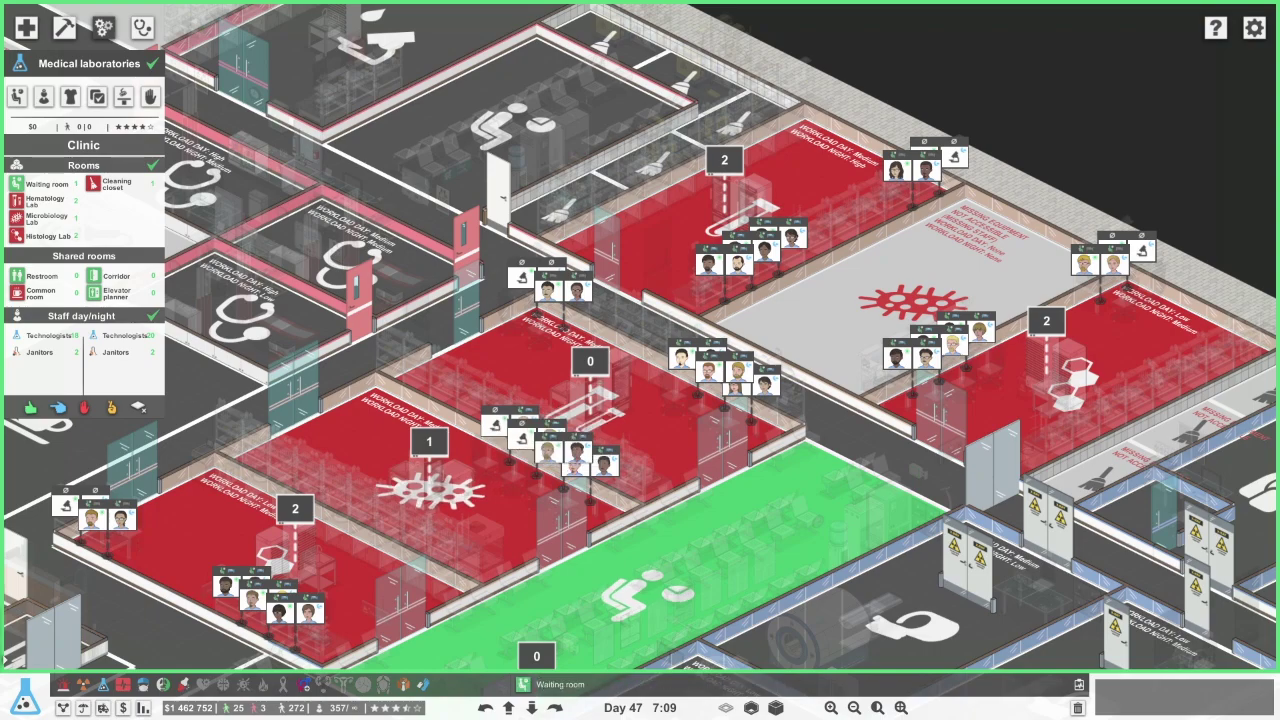
left_click(483, 706)
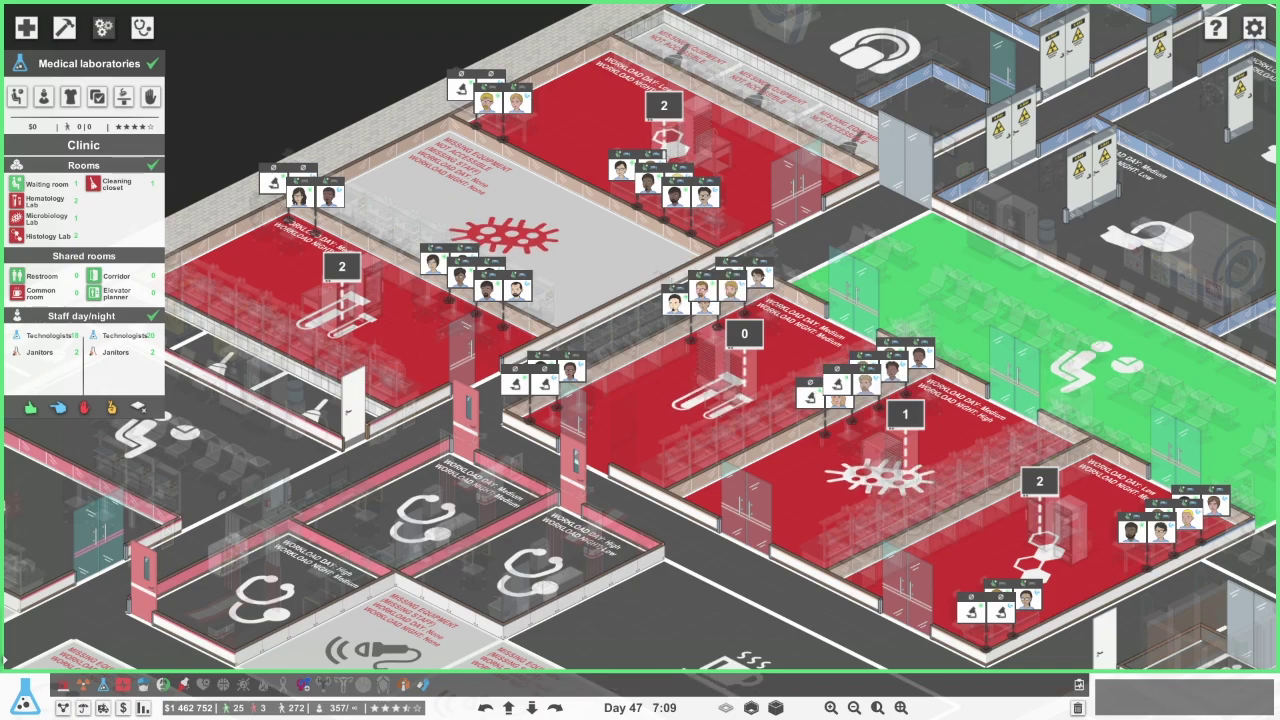
Glance at Medical laboratories statistics, then give Dennis Ibrahim regular hospitalization
left_click(63, 707)
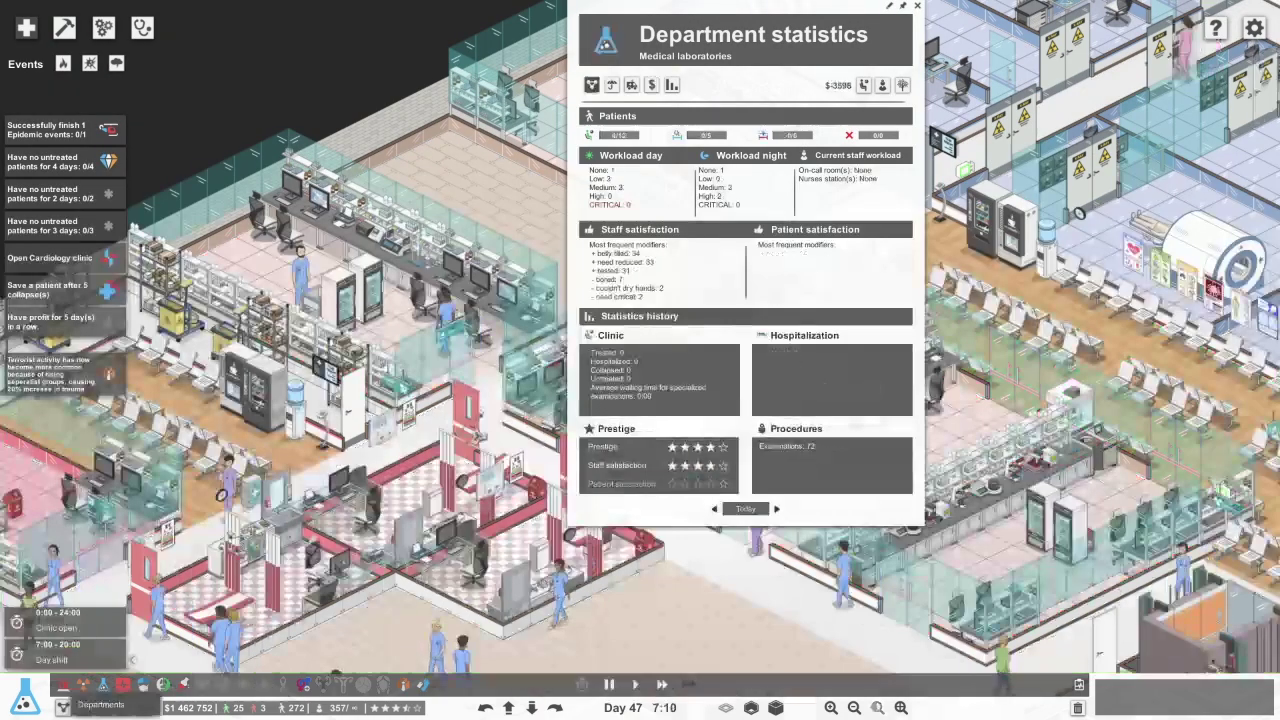
key("Escape")
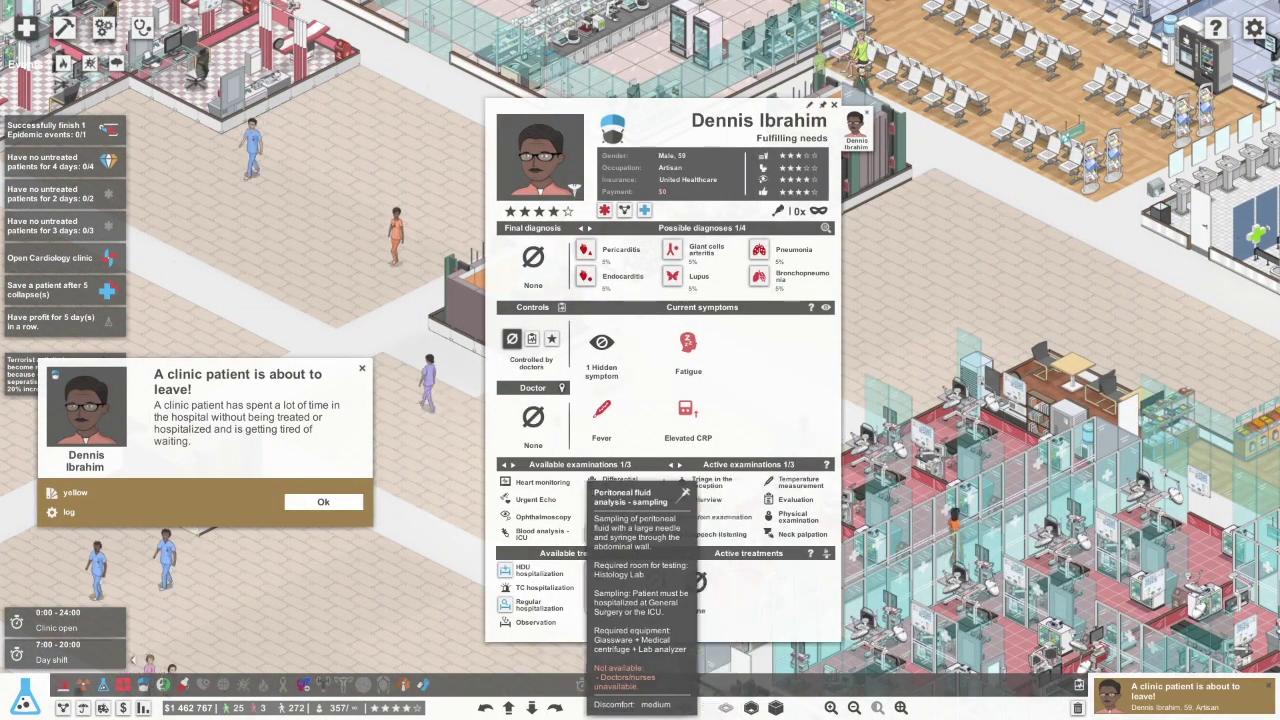
left_click(540, 605)
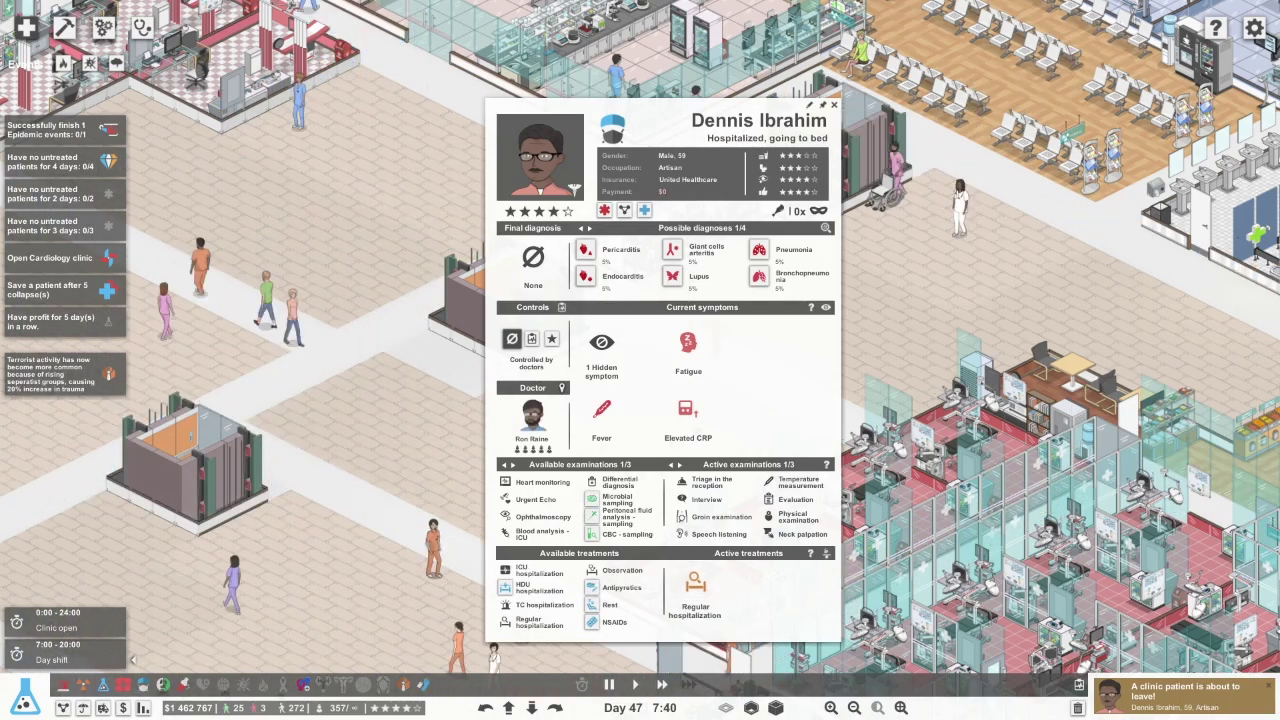
key("Escape")
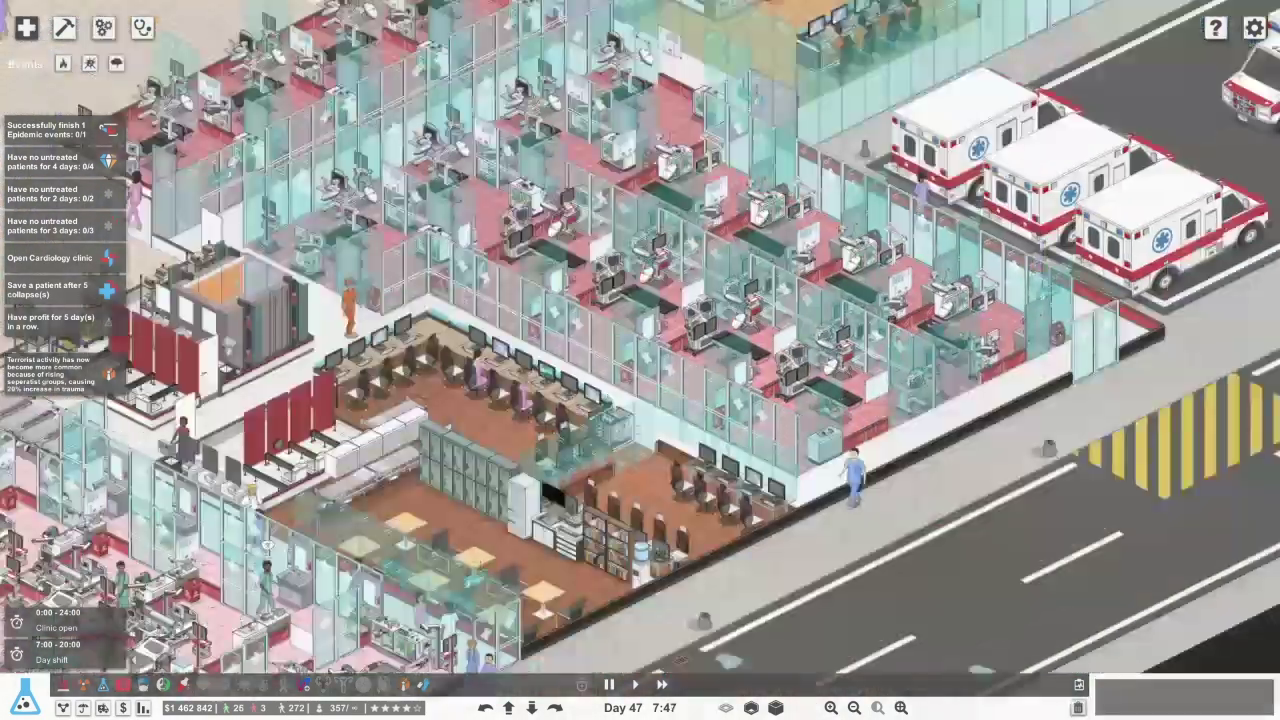
Stop accepting Medicare patients in insurance contracts and decline the breaking news offer
key("i")
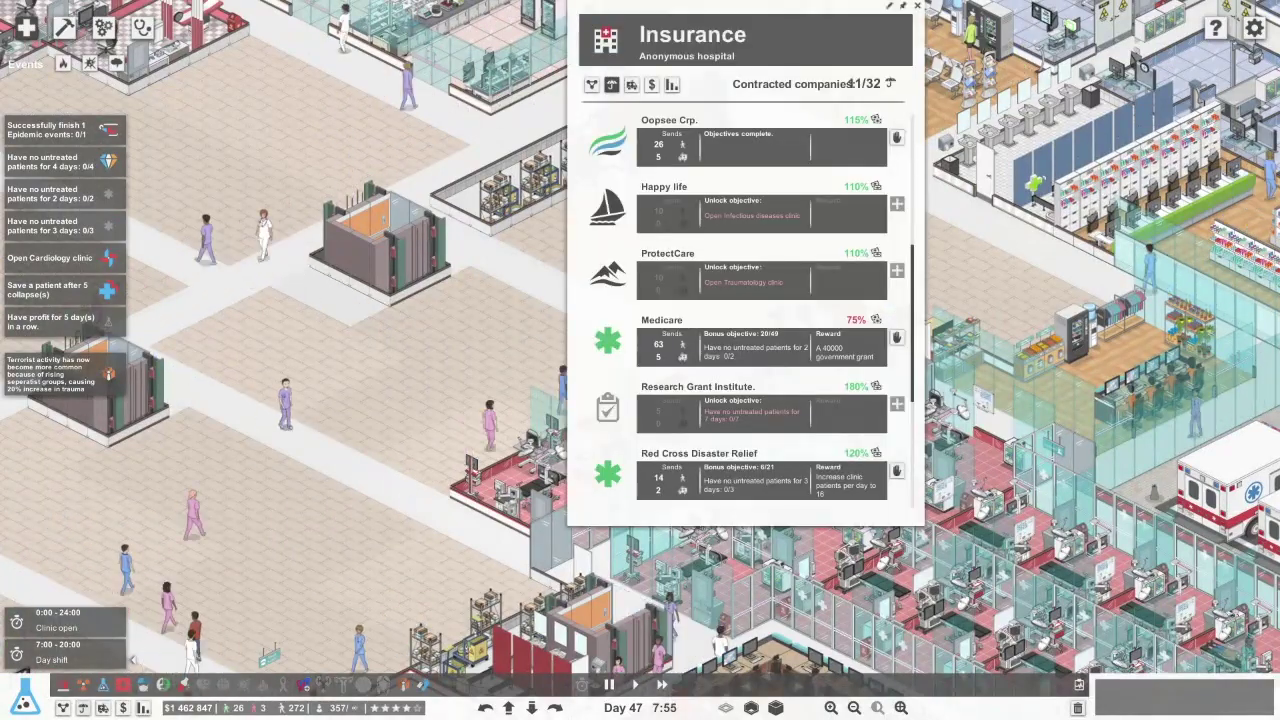
scroll(745, 300, "down", 1)
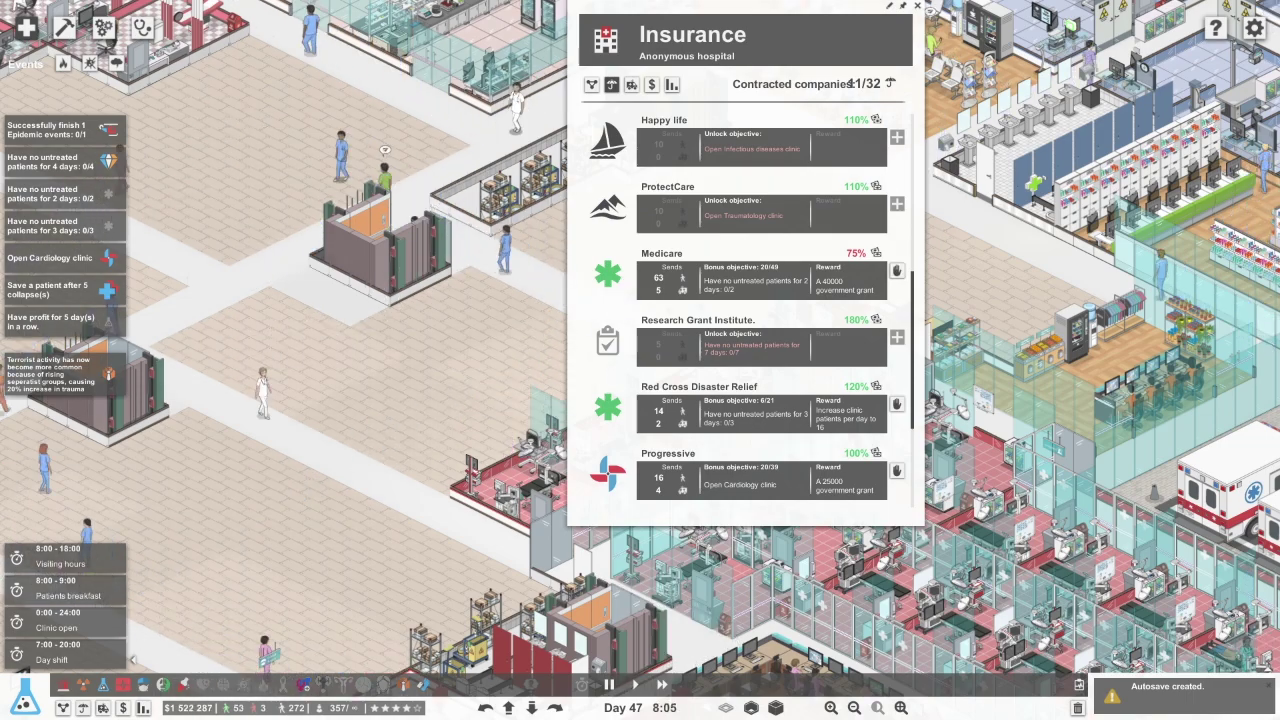
left_click(896, 270)
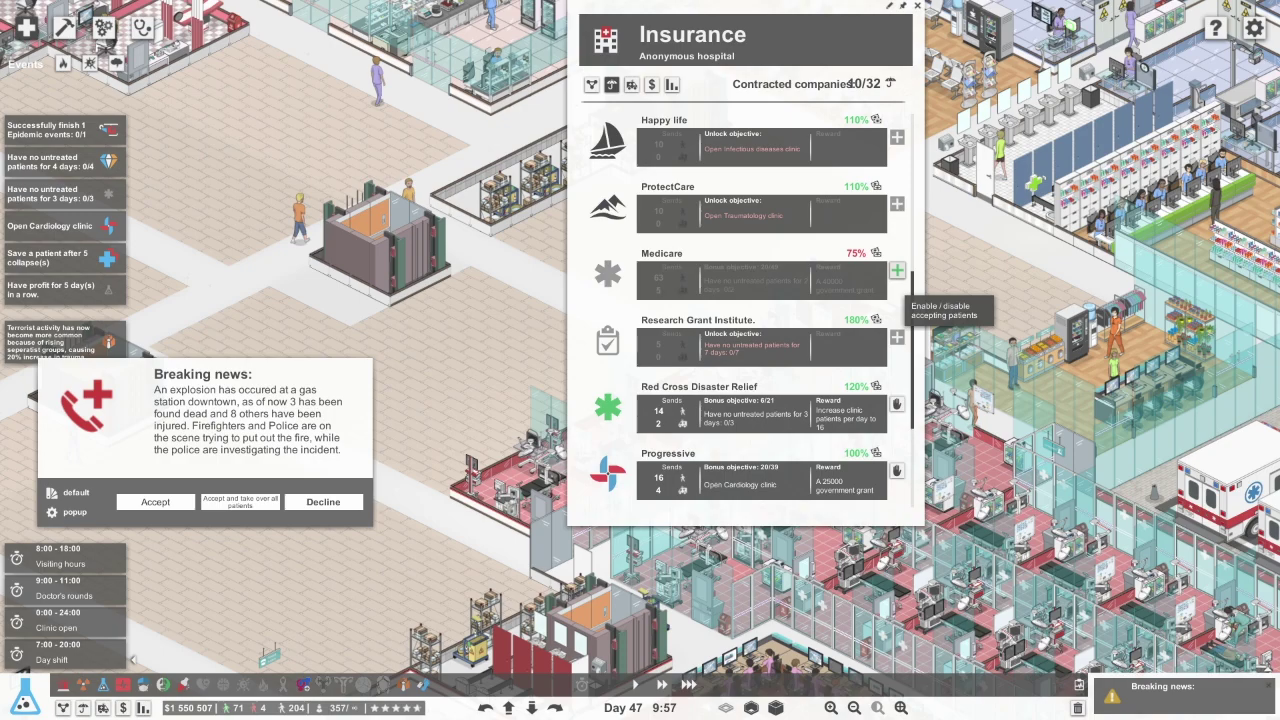
left_click(323, 501)
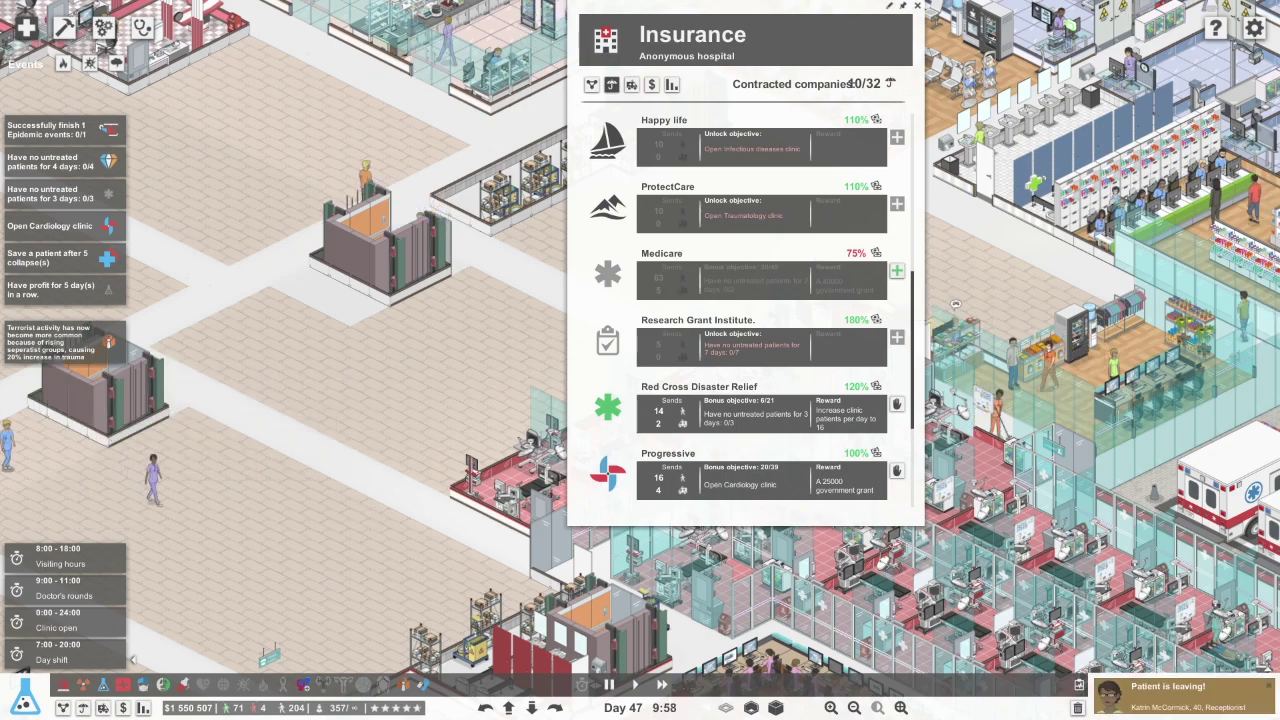
Close insurance contracts and review the leaving patient and the promoted doctor's details
key("Escape")
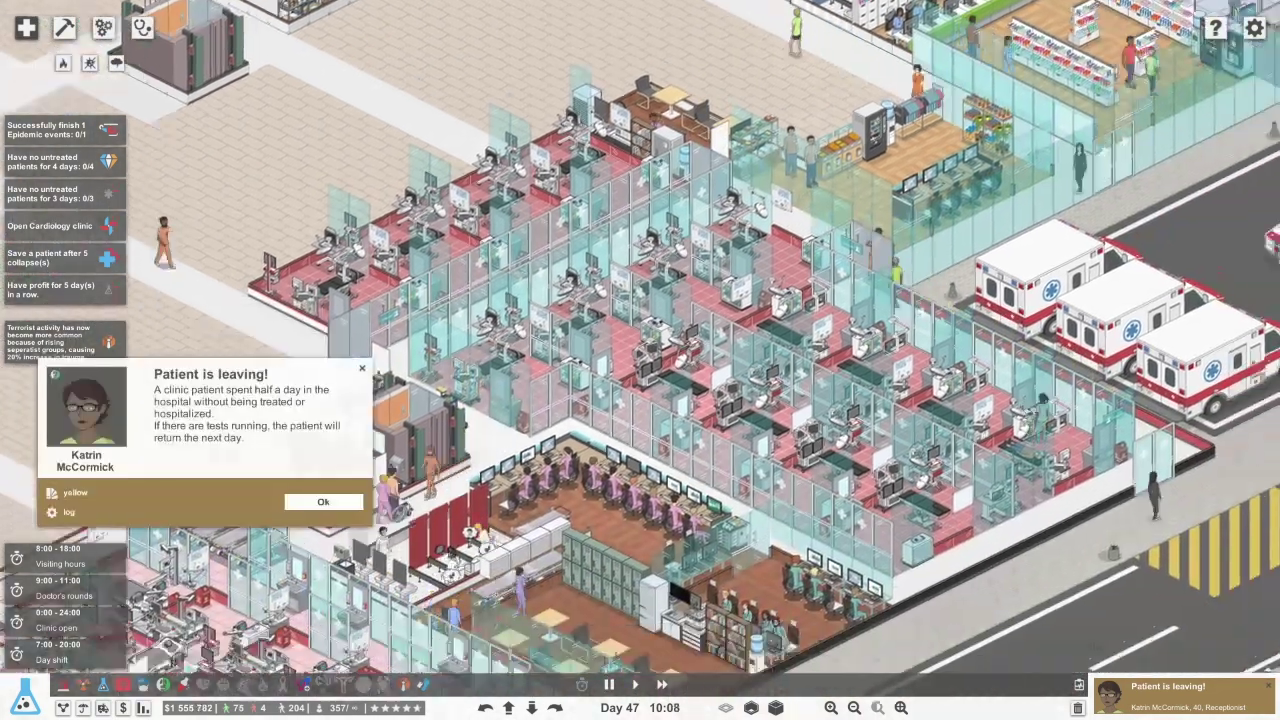
left_click(86, 405)
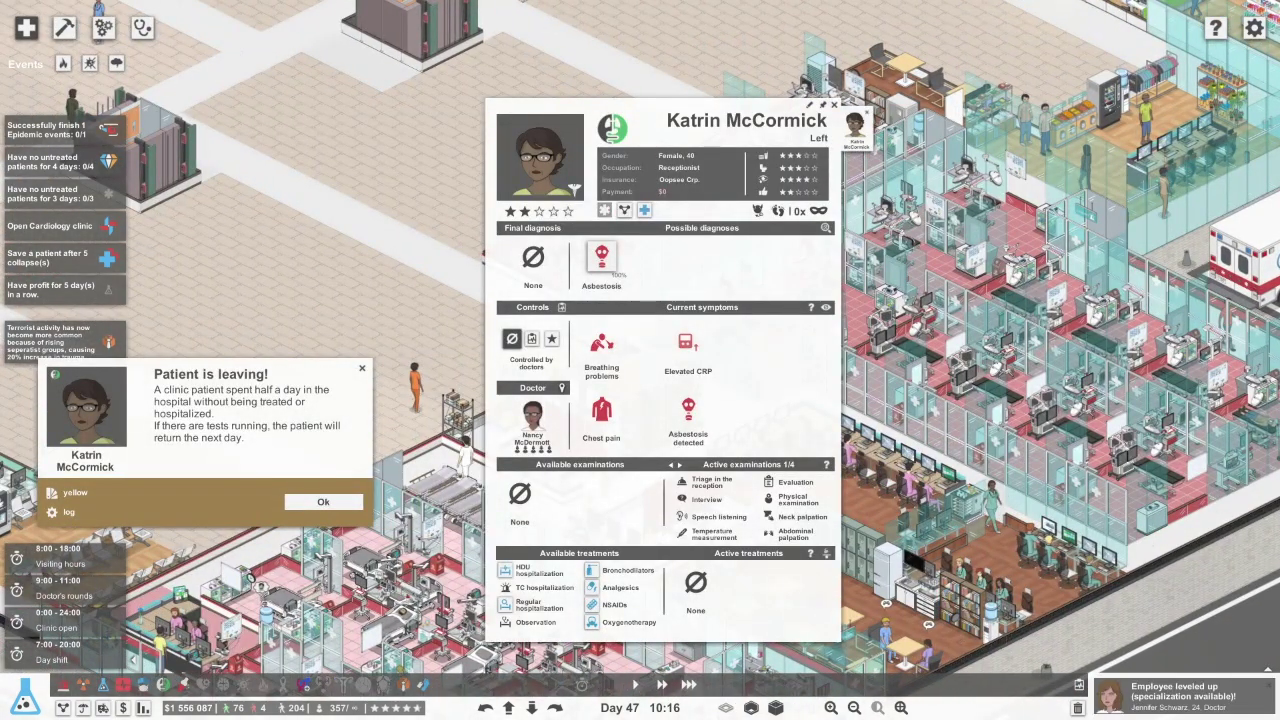
left_click(323, 501)
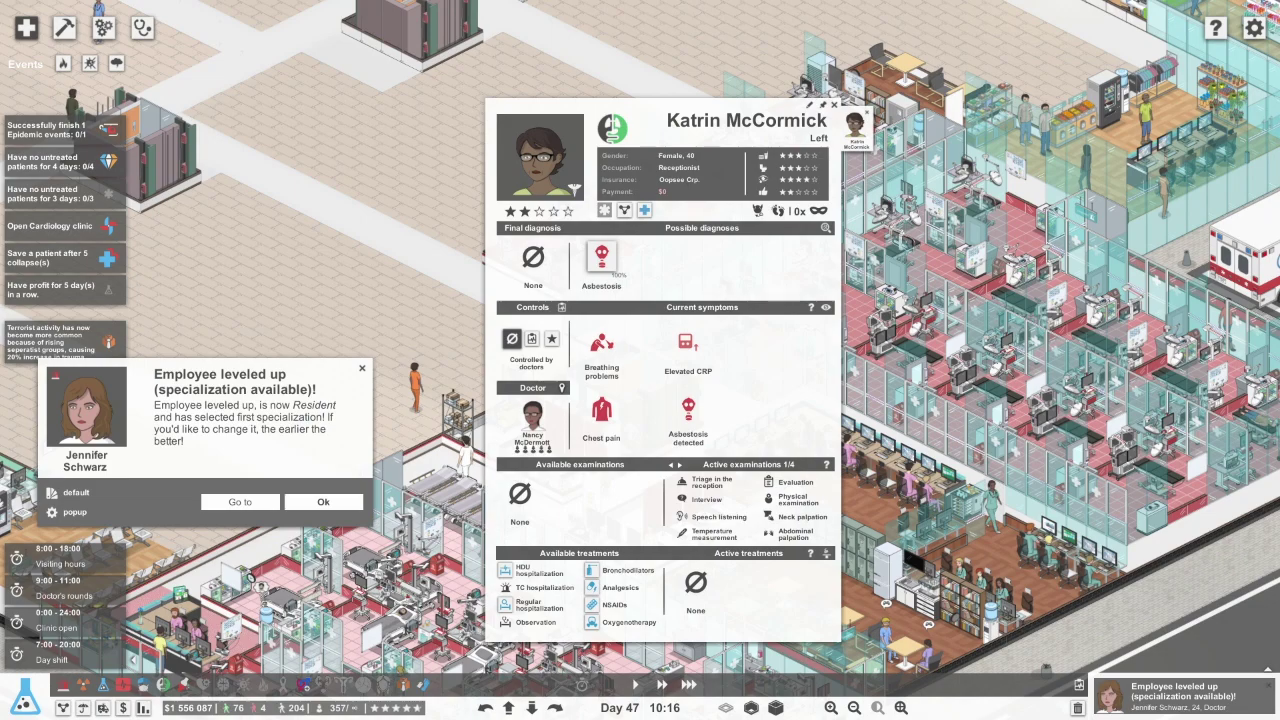
left_click(86, 405)
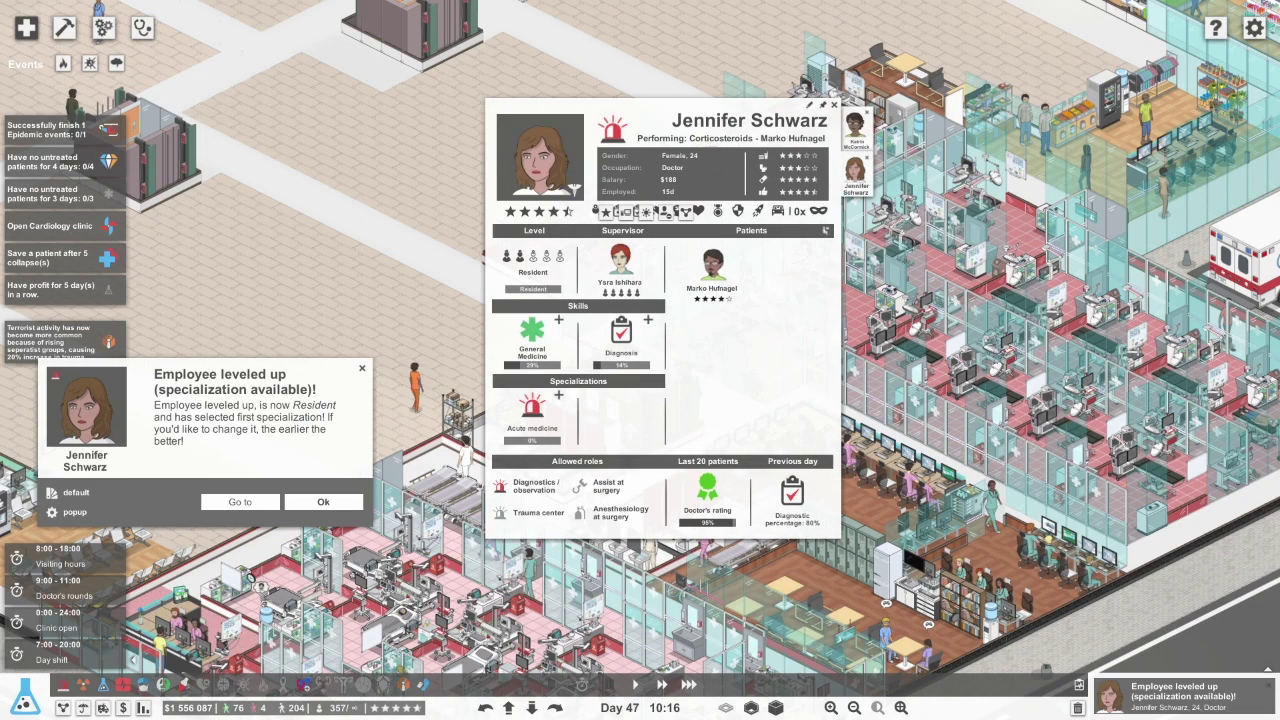
left_click(323, 501)
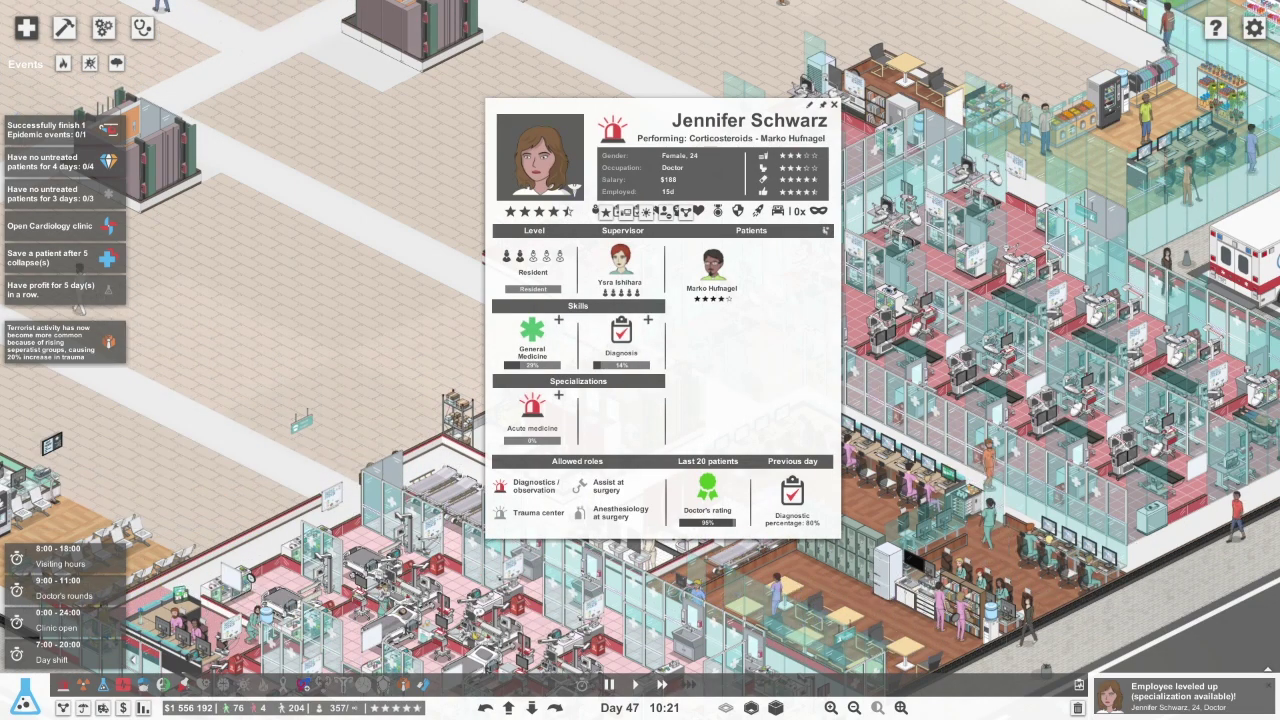
left_click(834, 104)
Bring up the Medical laboratories overview and its employees list
left_click(1180, 697)
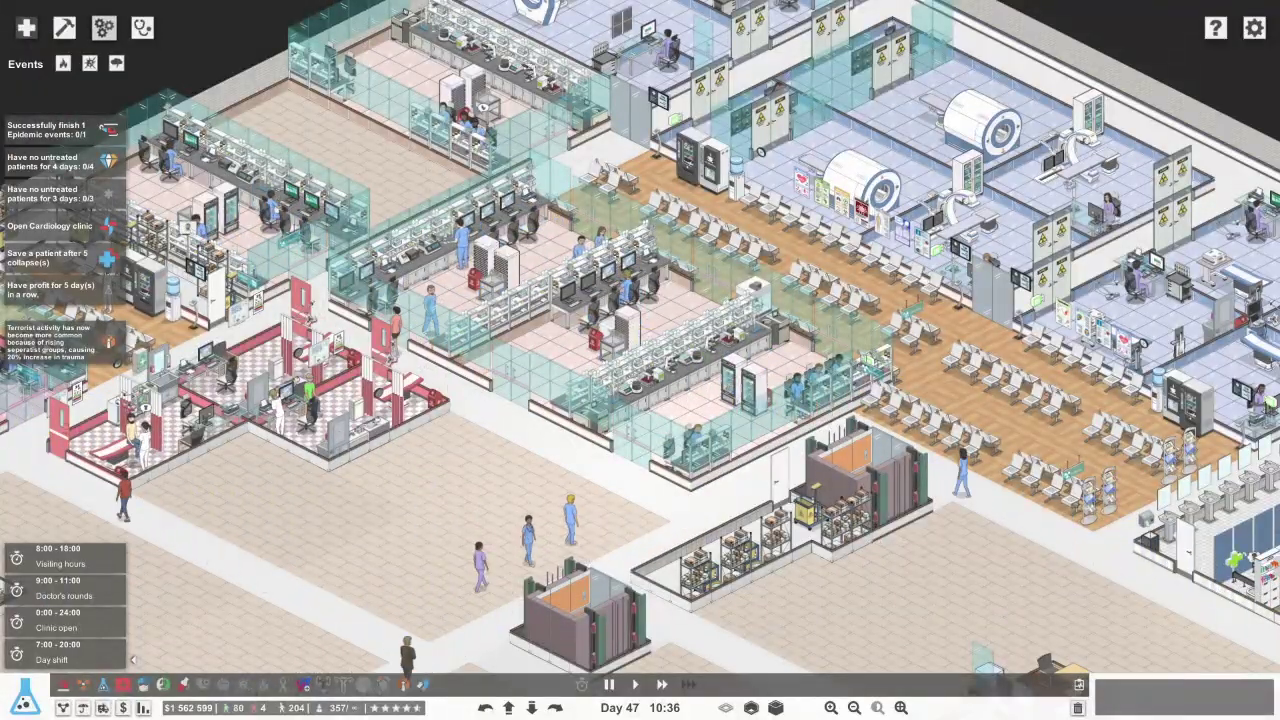
left_click(103, 27)
left_click(70, 96)
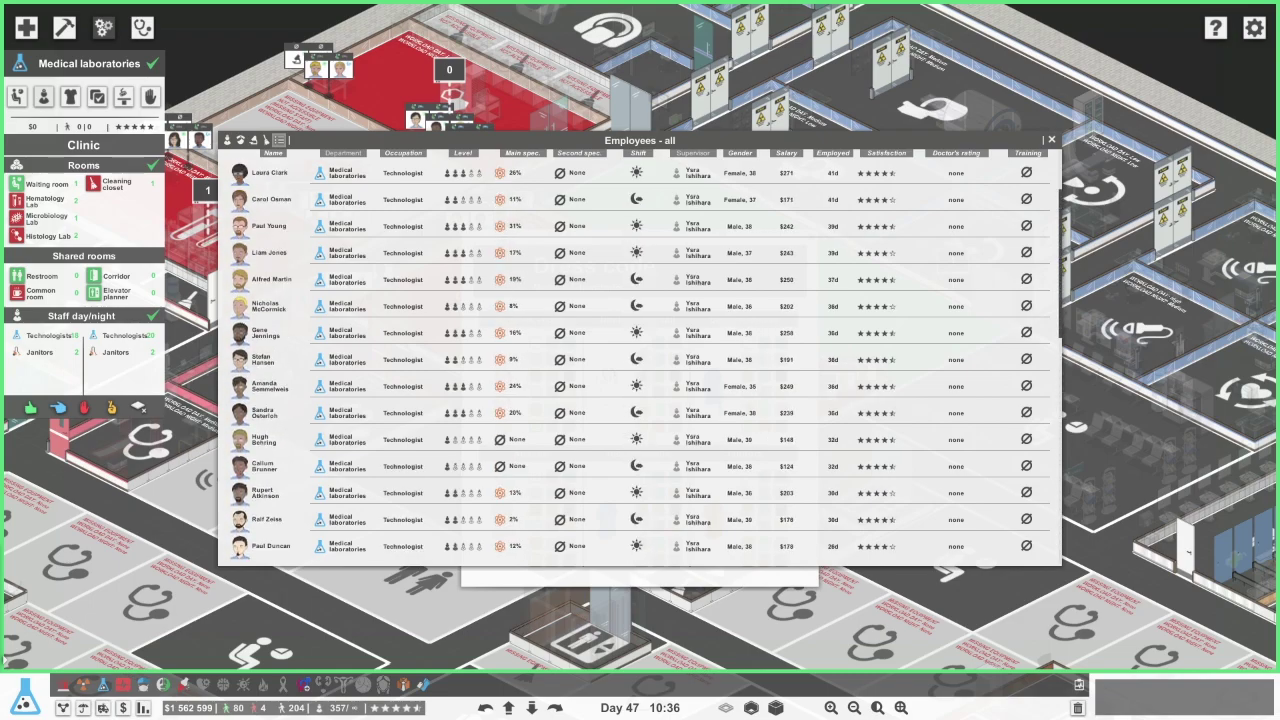
Check the laboratory dress code, leave the overview, and pan toward the waiting area
left_click(70, 96)
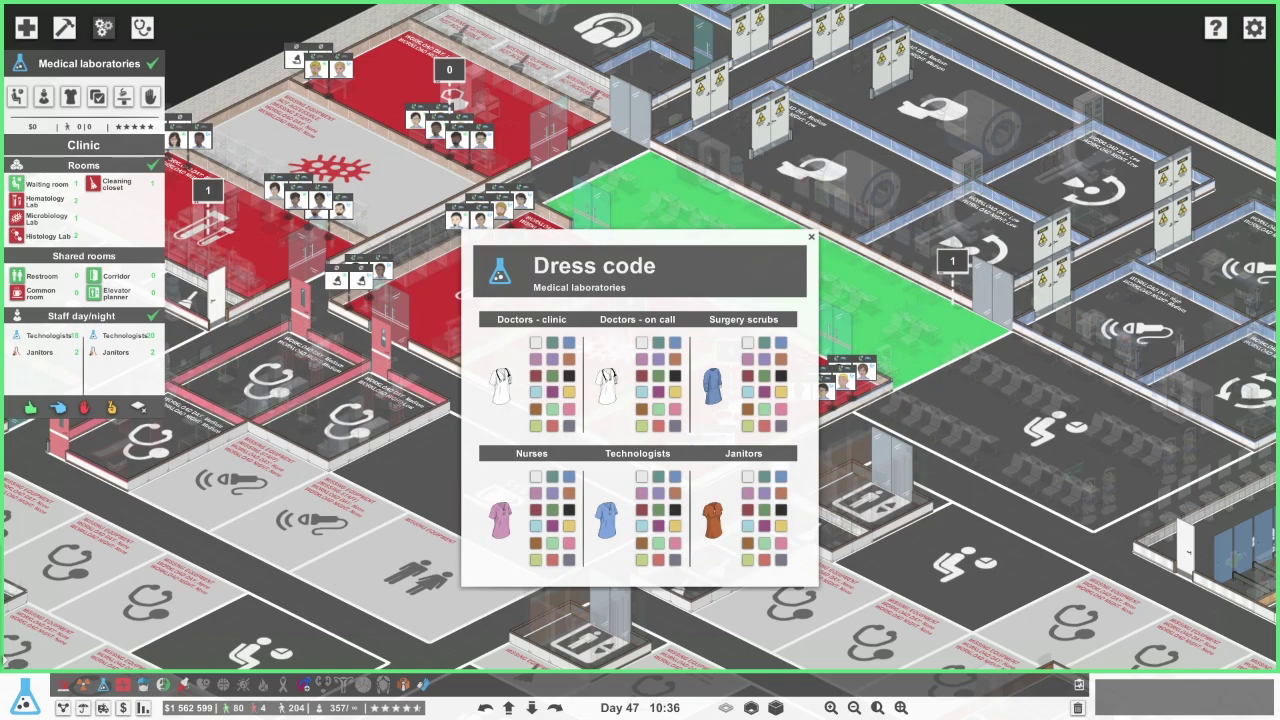
left_click(811, 237)
key("Escape")
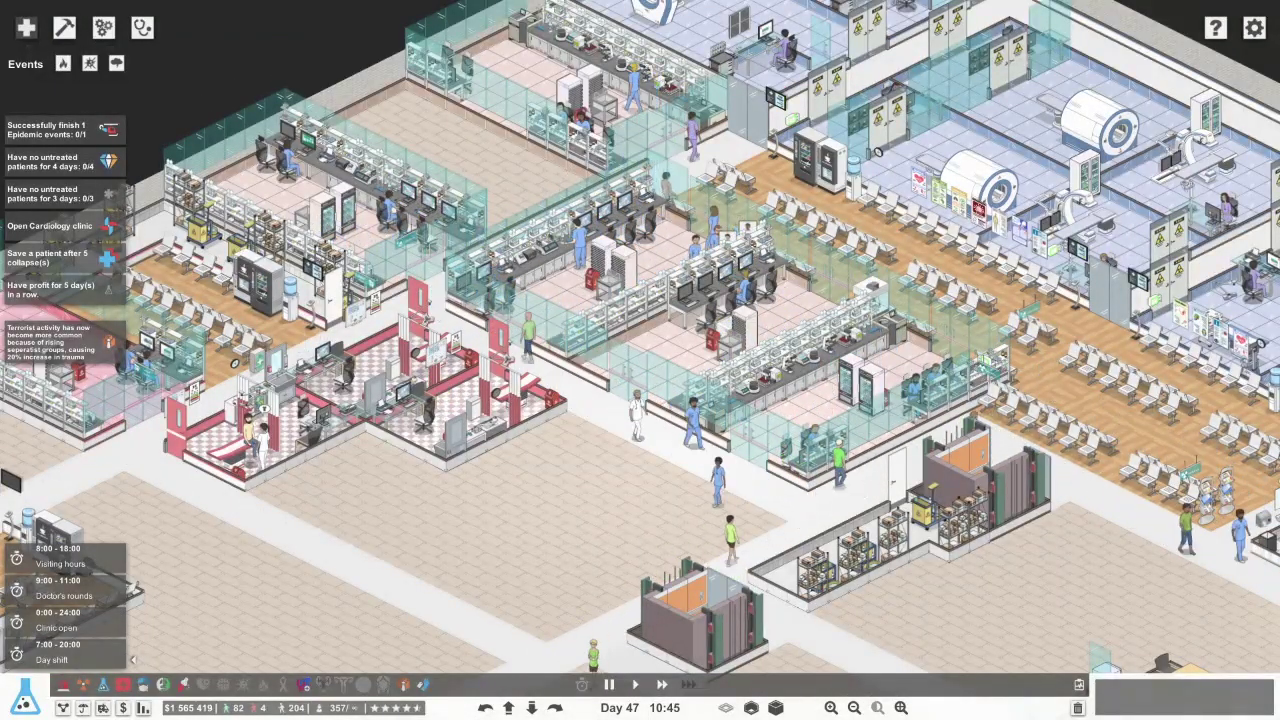
key("s")
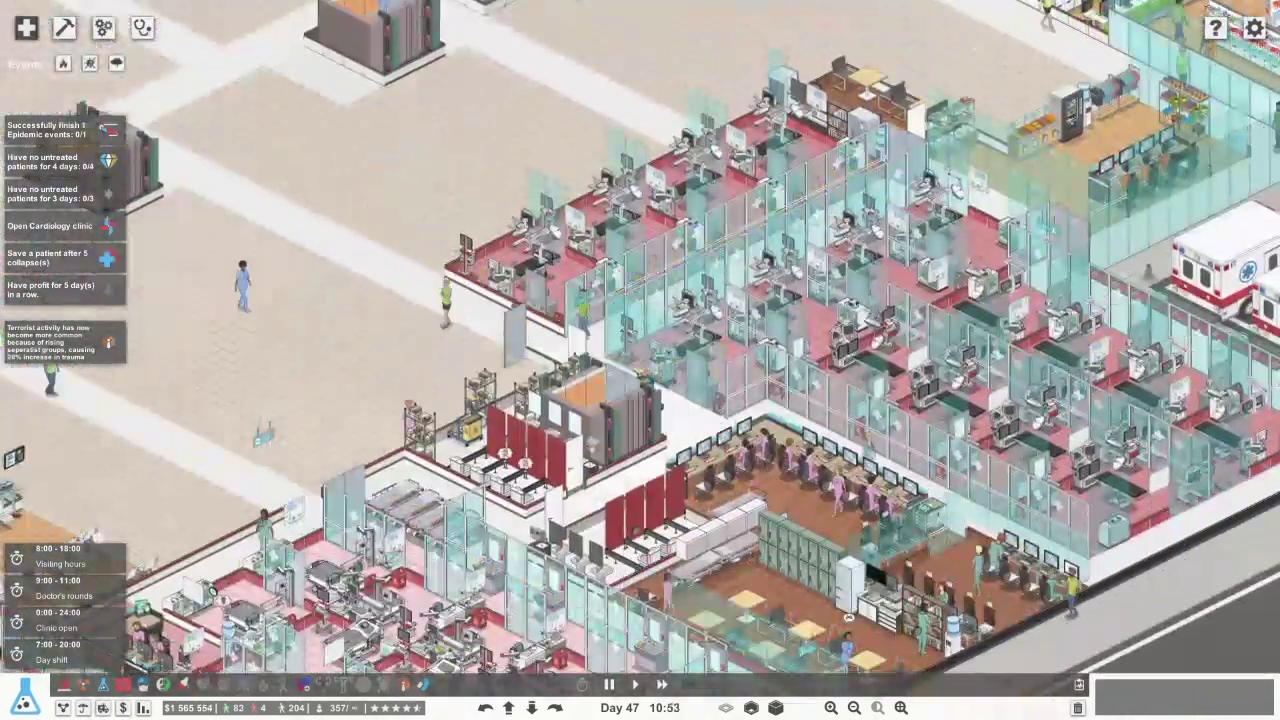
key("w")
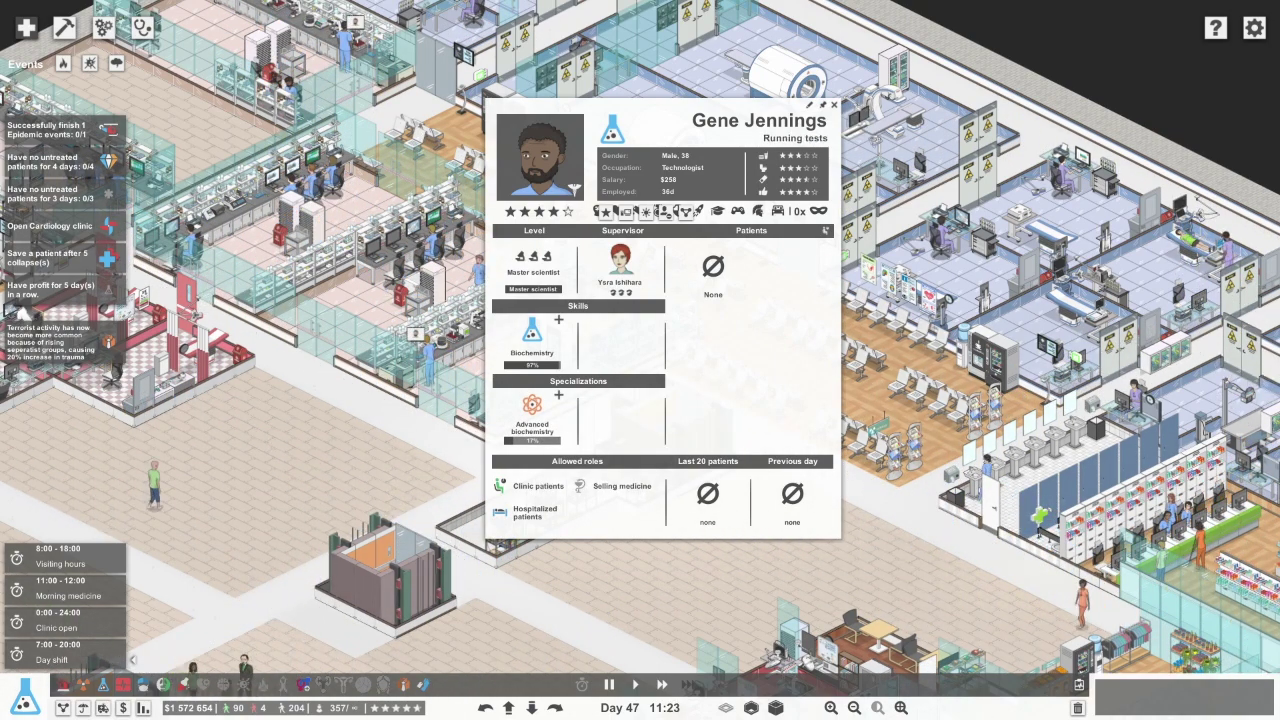
Close the technologist card and handle the Cushing's disease patient's finished procedures
key("Escape")
left_click(87, 408)
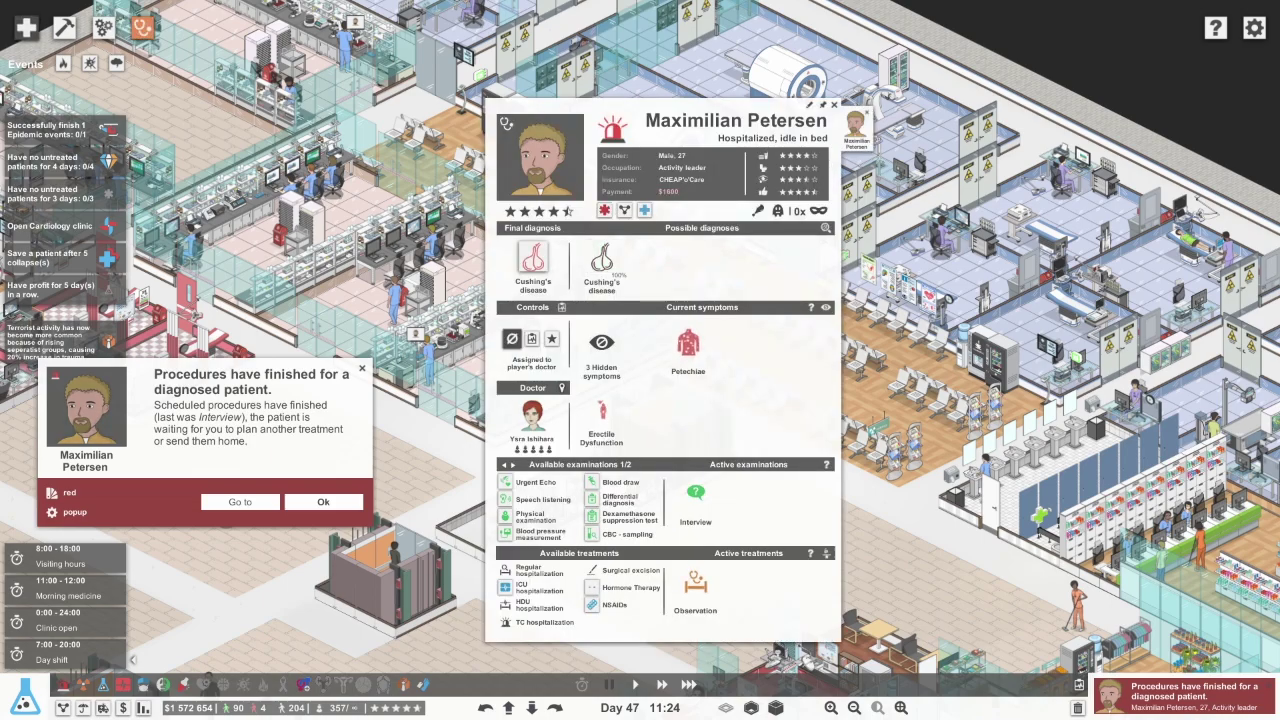
key("Down")
key("Down")
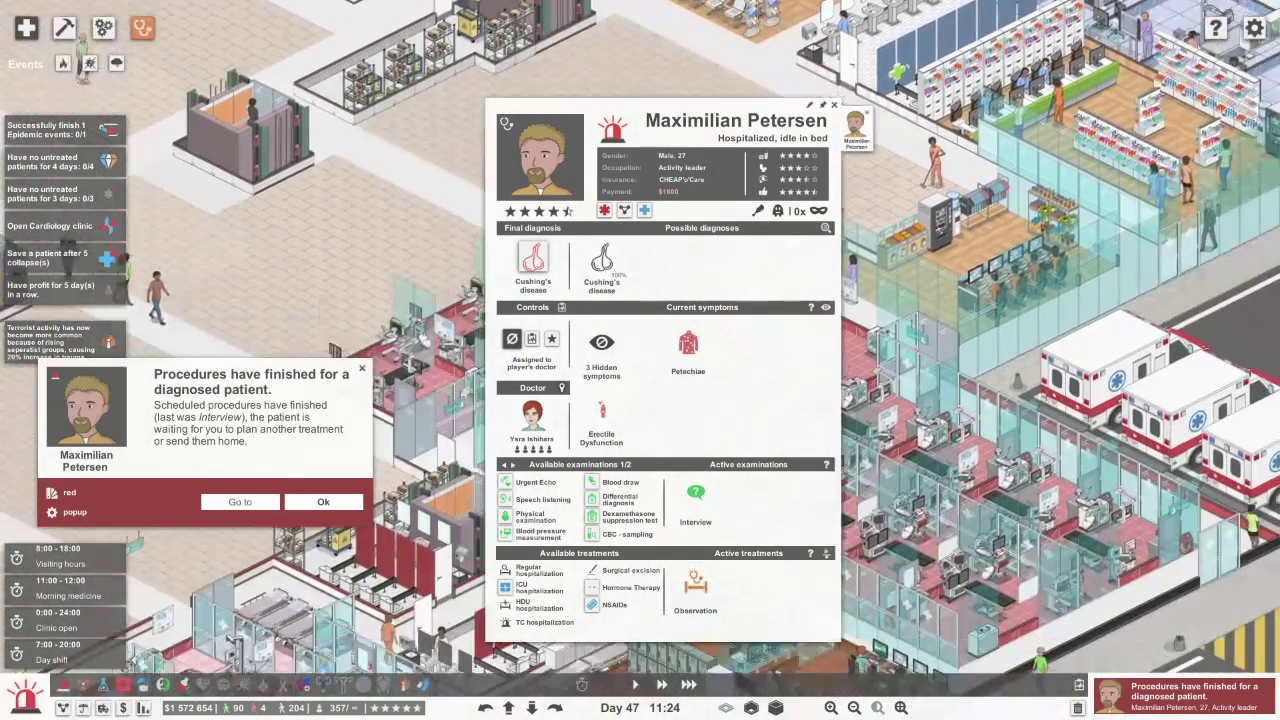
key("Down")
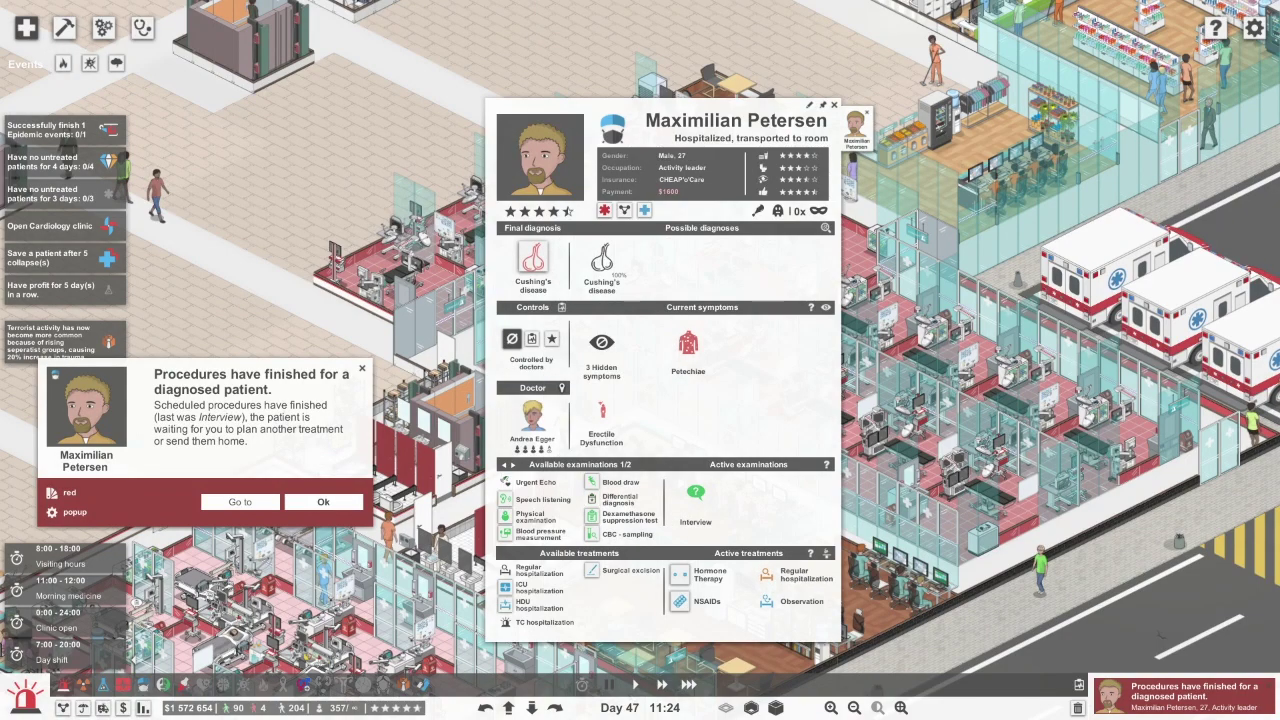
left_click(323, 501)
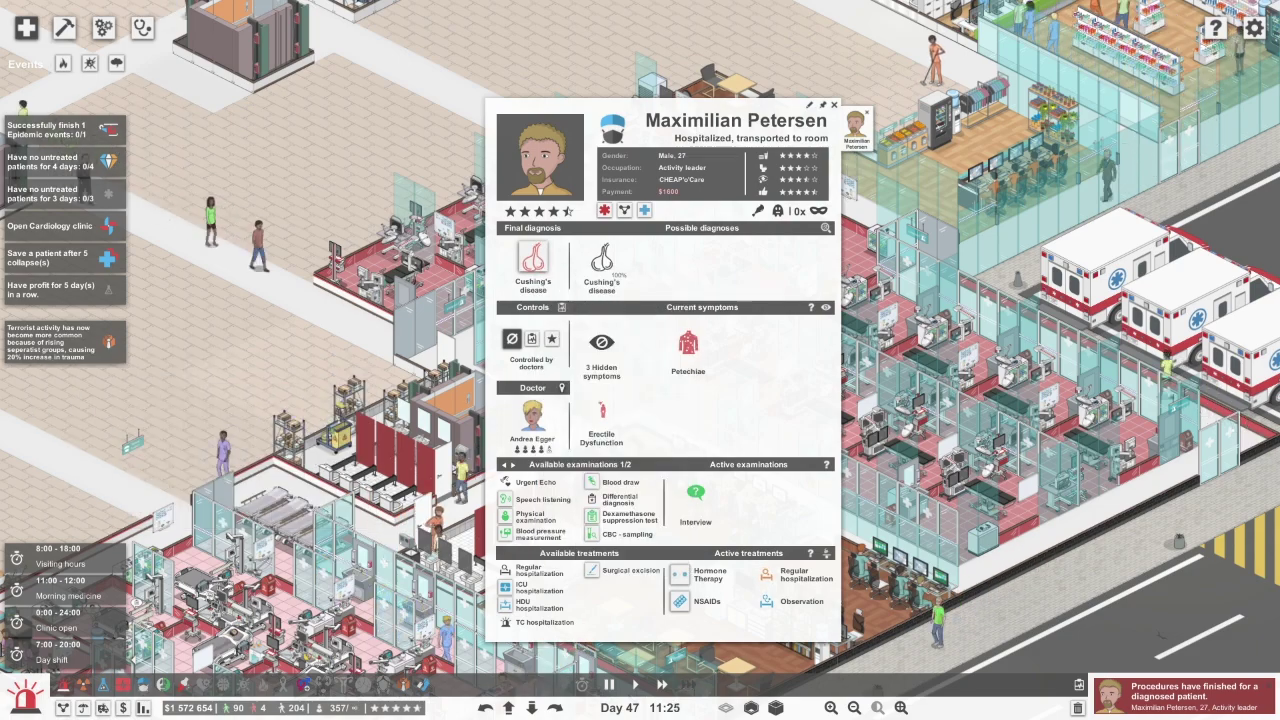
key("Escape")
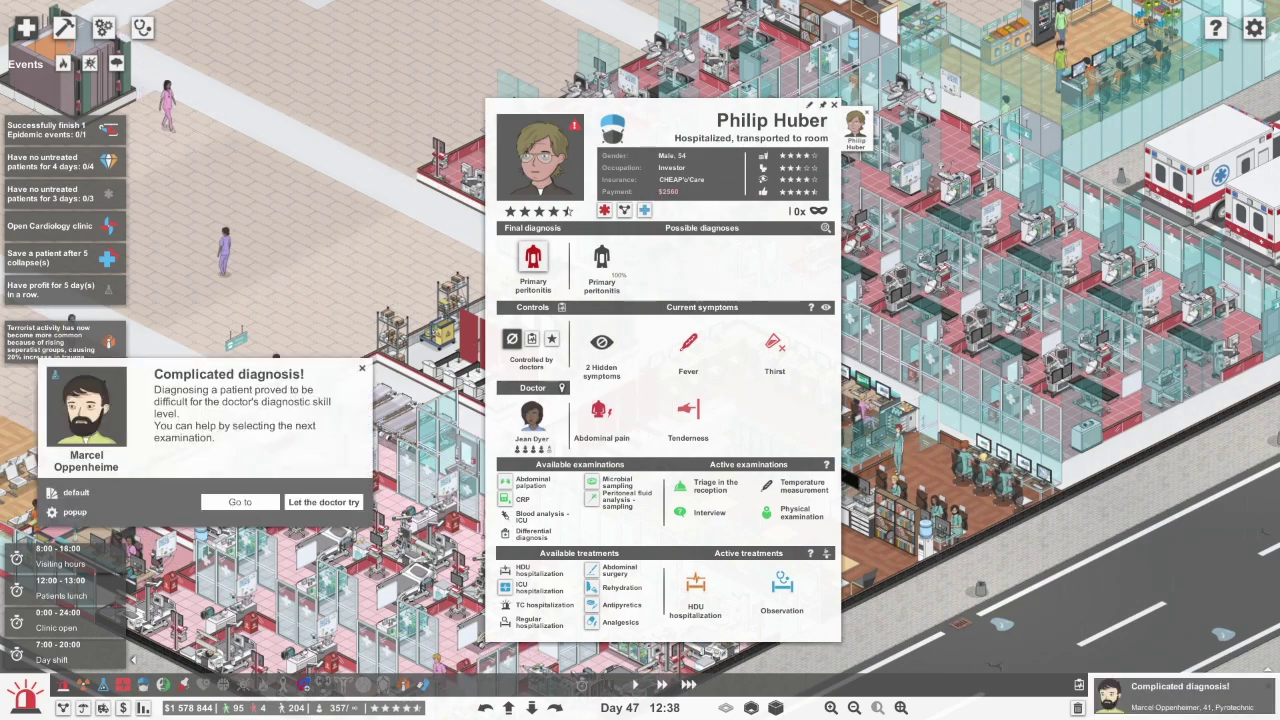
After checking the complicated-diagnosis patient, send Sebastian Brunner to a regular ward
left_click(86, 405)
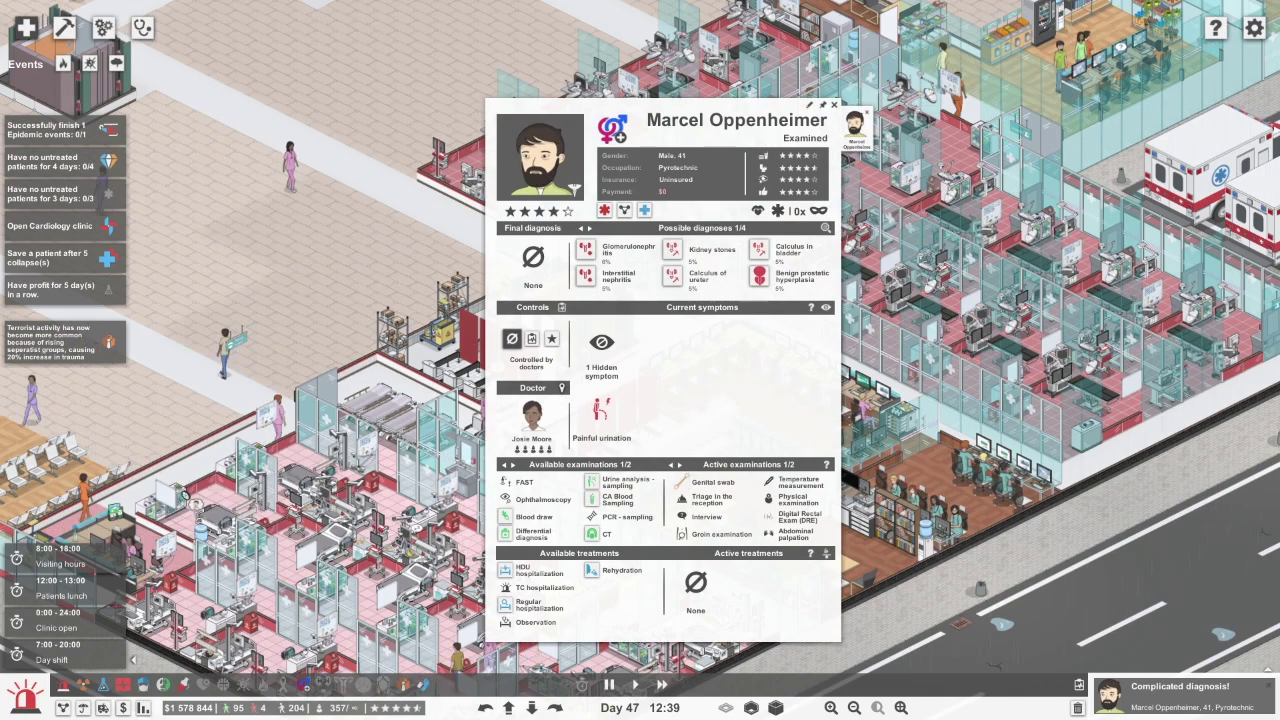
left_click(86, 405)
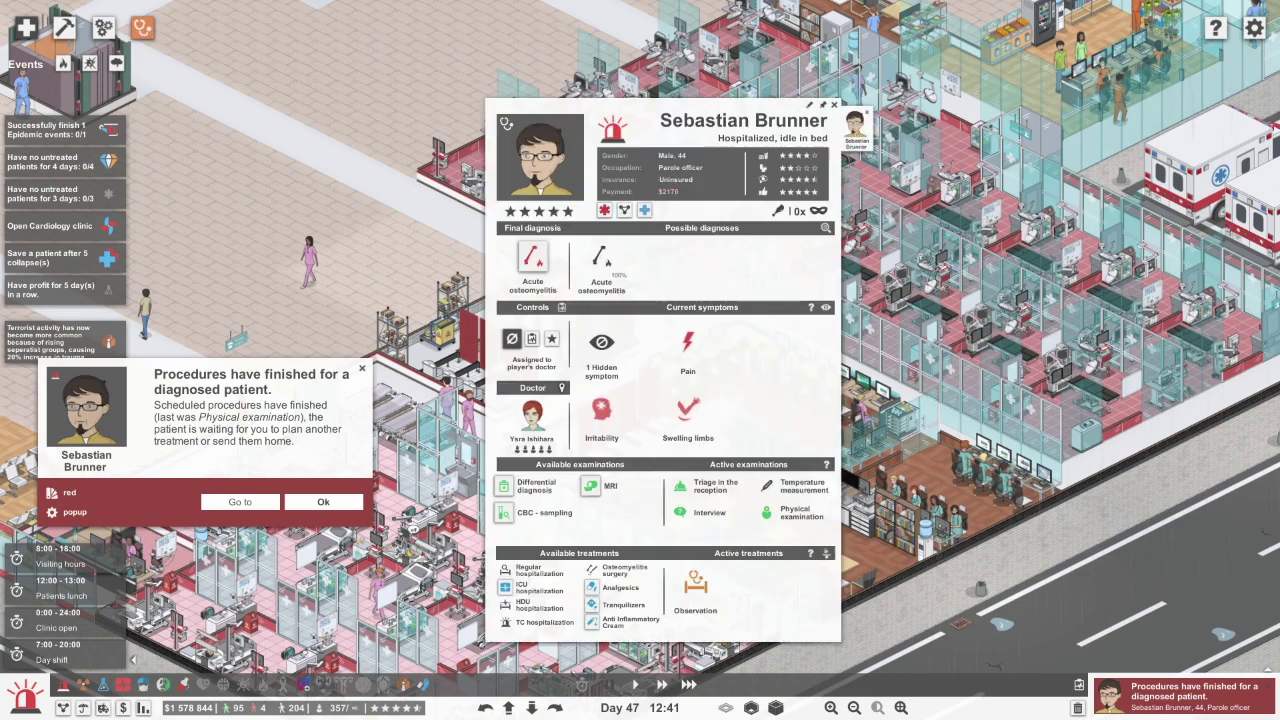
left_click(612, 127)
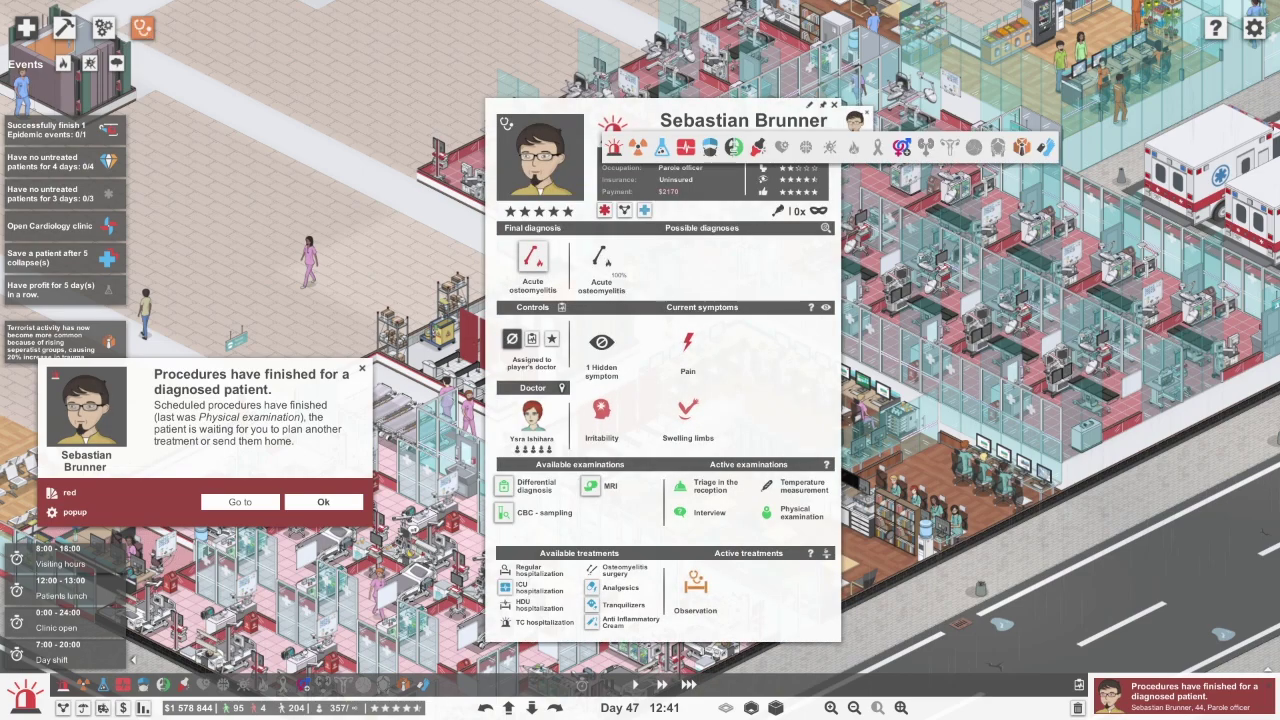
left_click(757, 147)
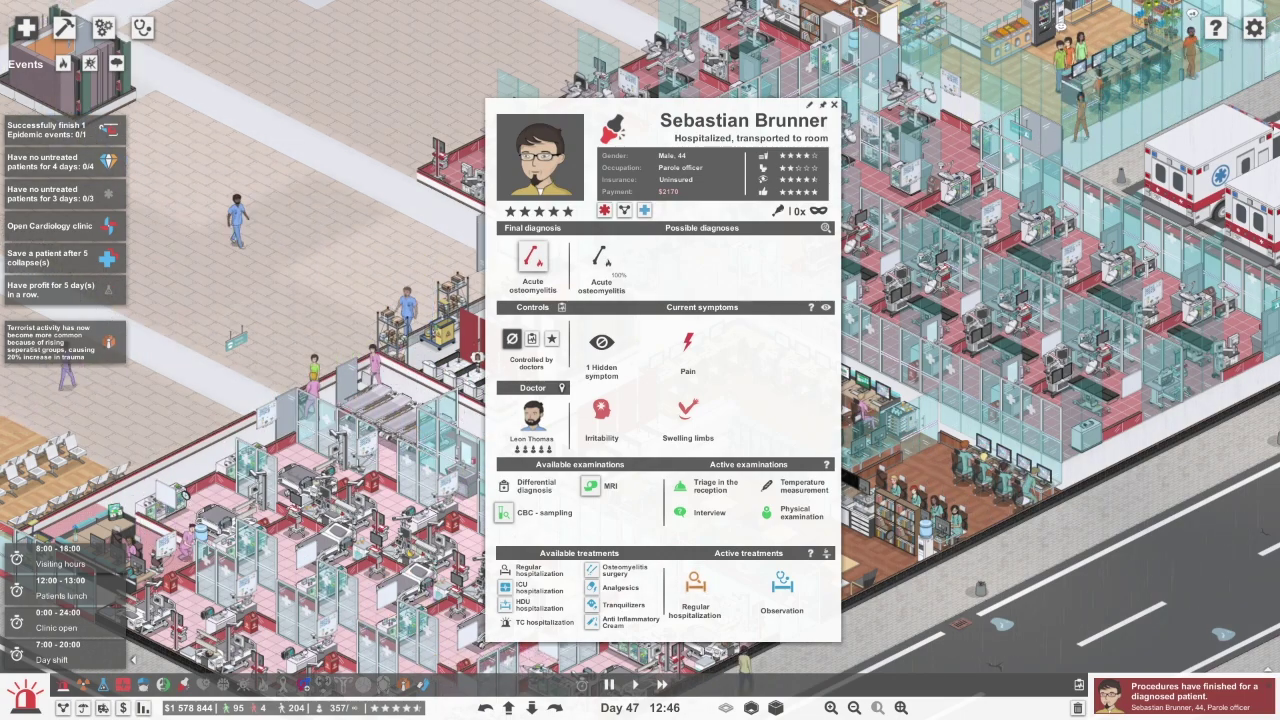
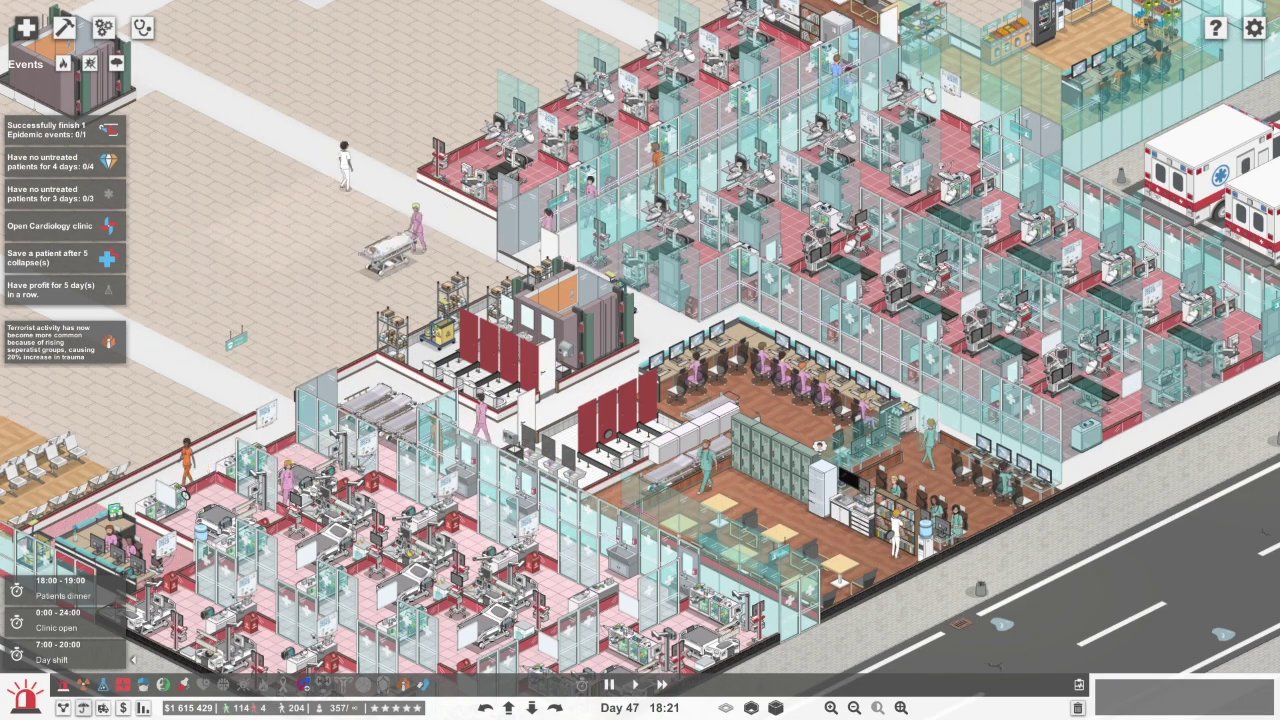
Sign Medicare as the 11th of 32 contracted insurers, then close the insurance overview
key("i")
scroll(745, 310, "up", 4)
scroll(745, 310, "up", 2)
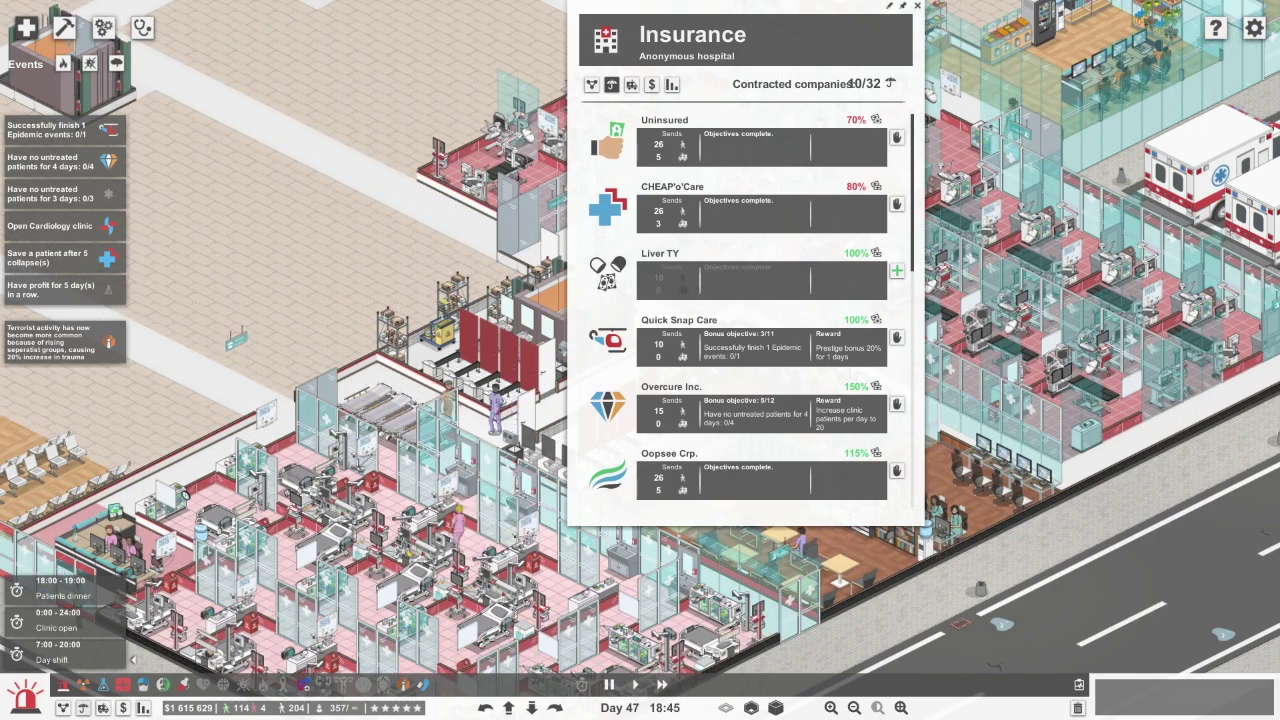
key("a")
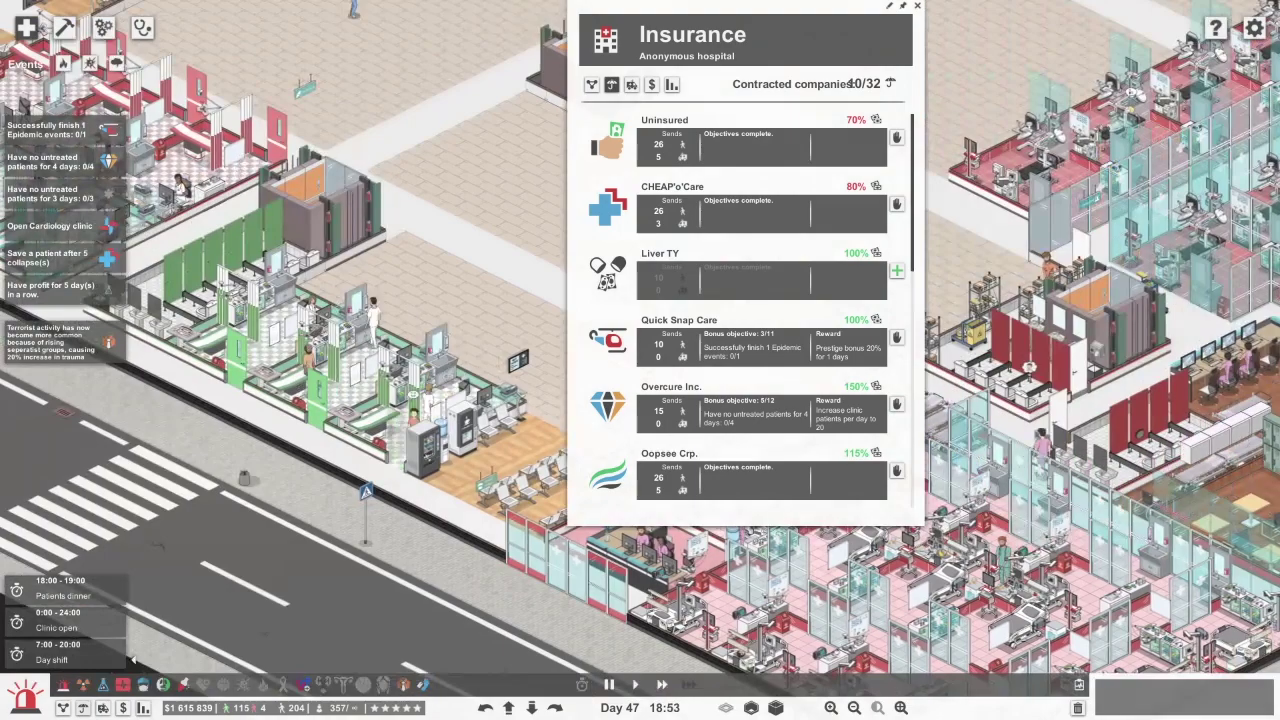
scroll(745, 310, "down", 1)
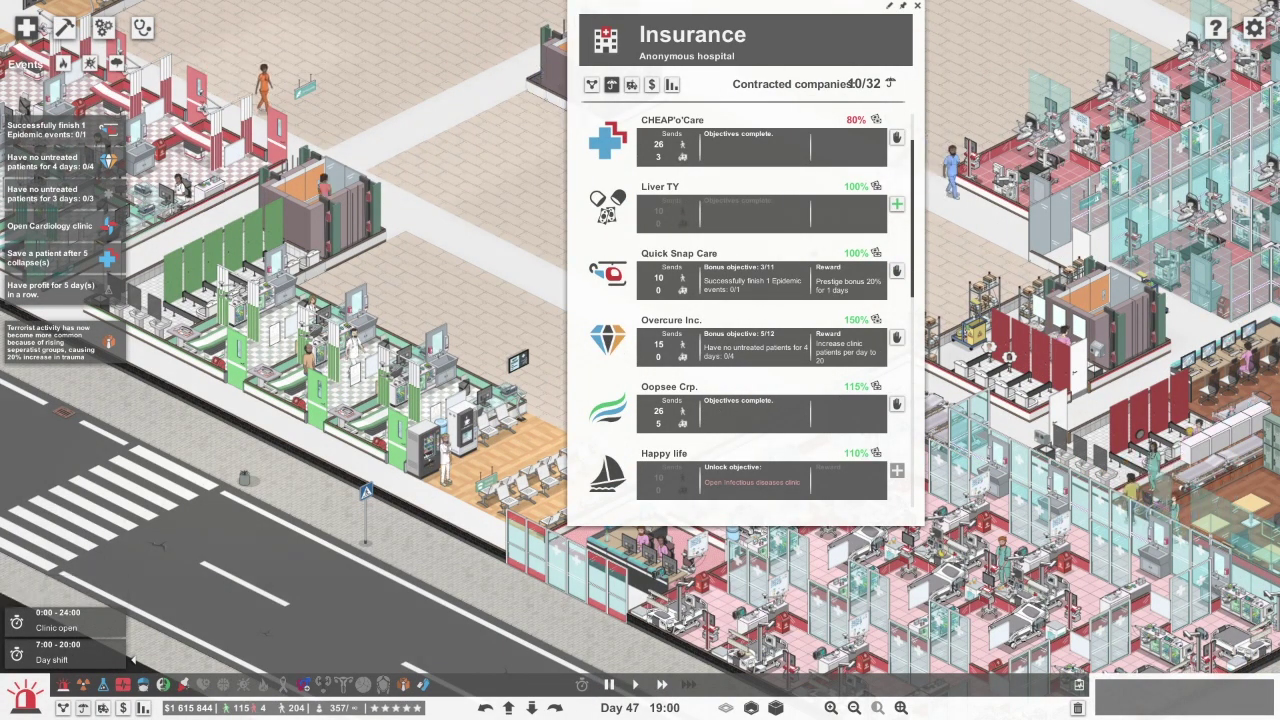
scroll(745, 310, "up", 1)
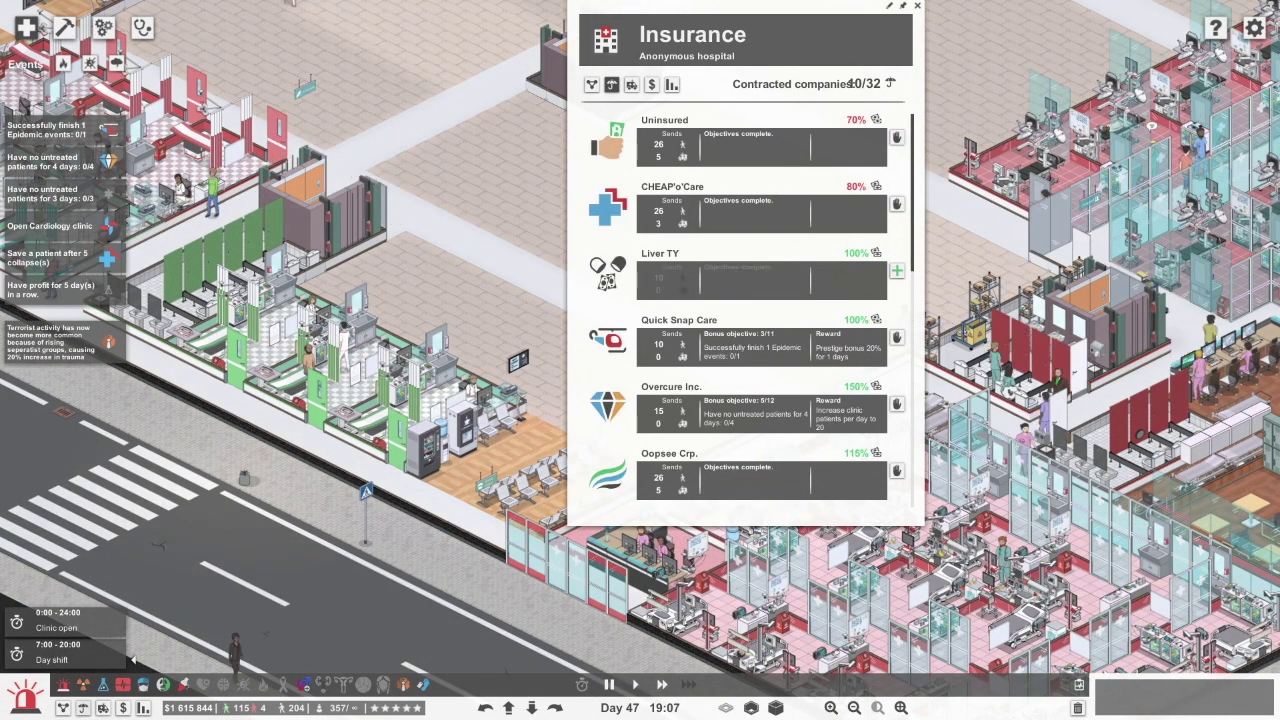
scroll(745, 310, "down", 2)
scroll(745, 310, "down", 1)
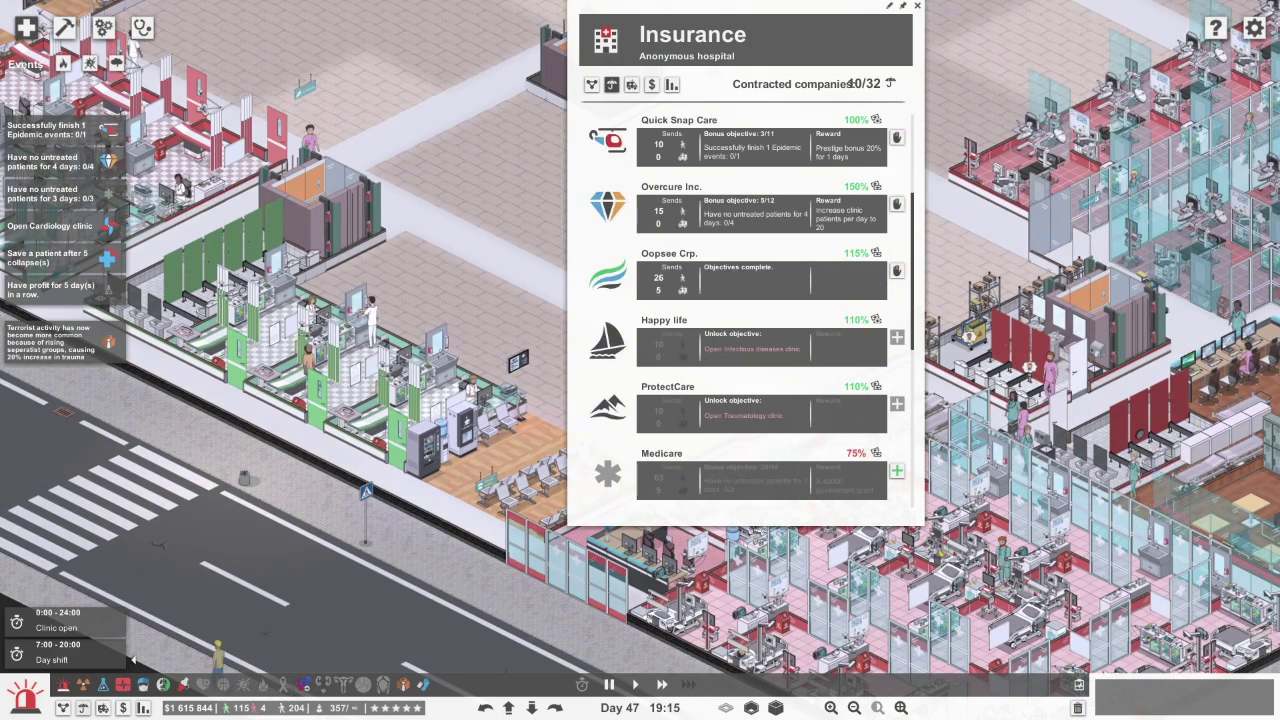
scroll(745, 310, "down", 2)
scroll(745, 310, "down", 2)
key("Right")
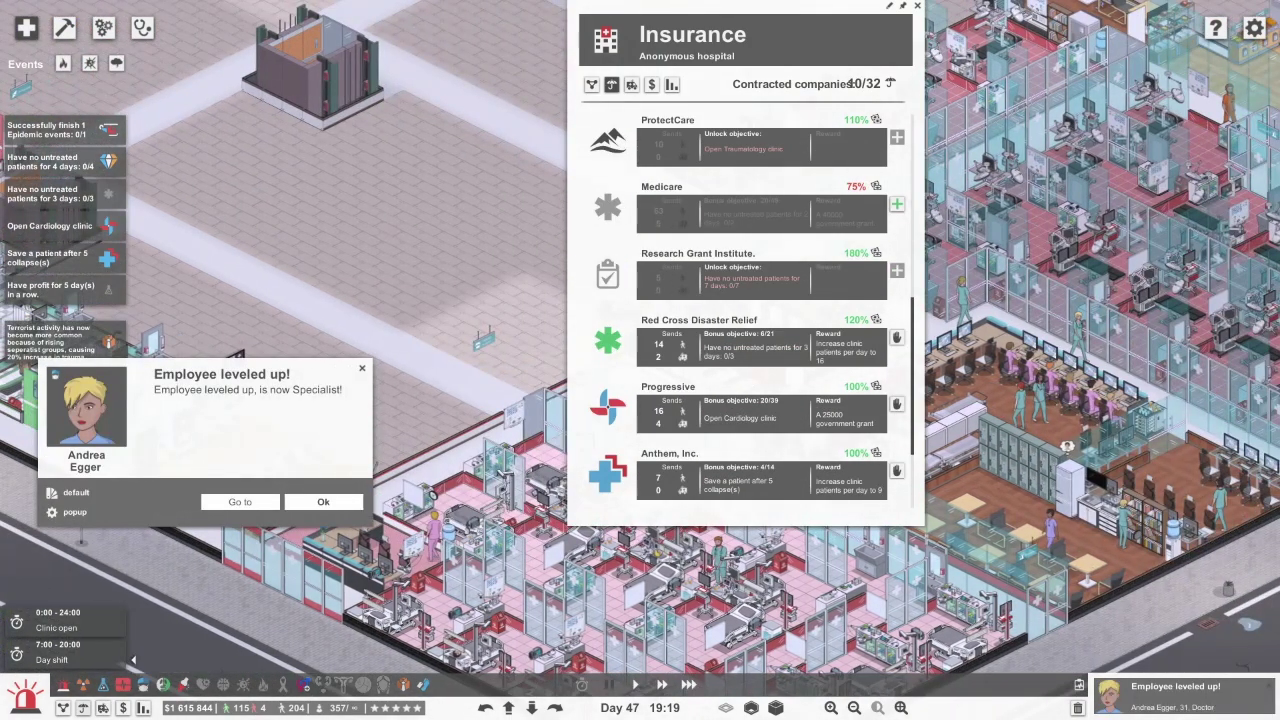
key("Return")
scroll(745, 310, "down", 2)
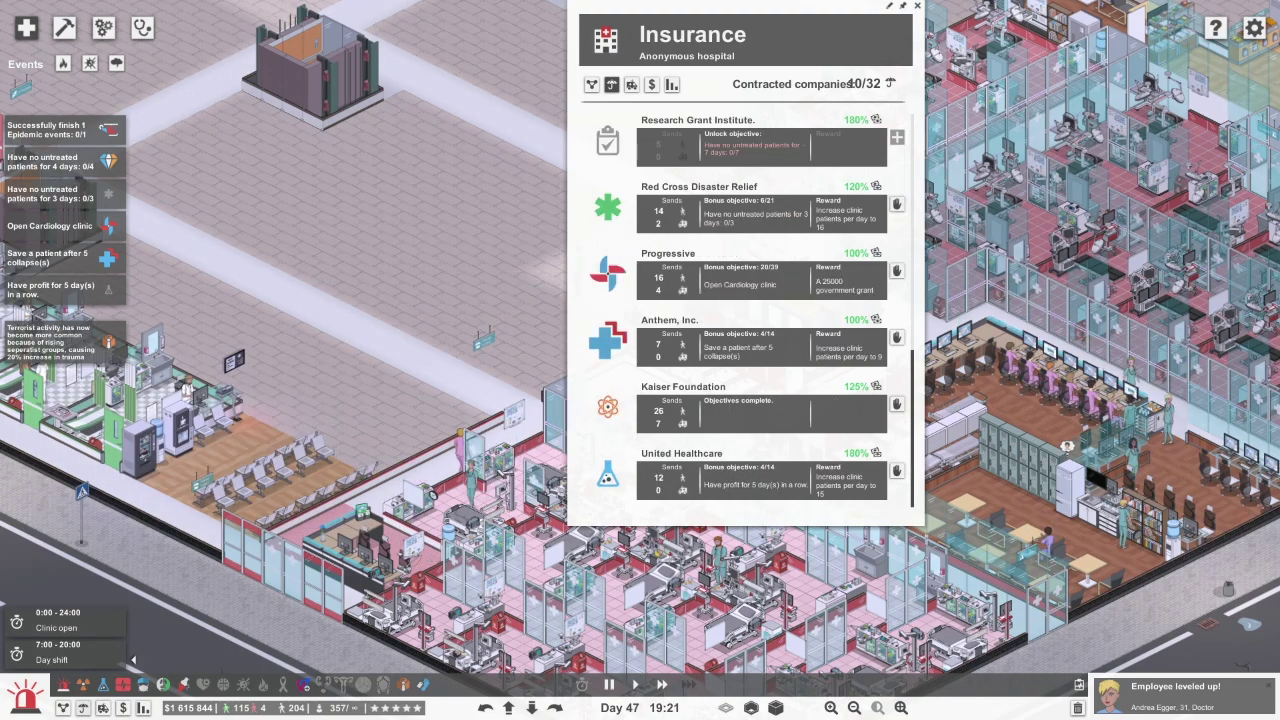
scroll(745, 310, "up", 1)
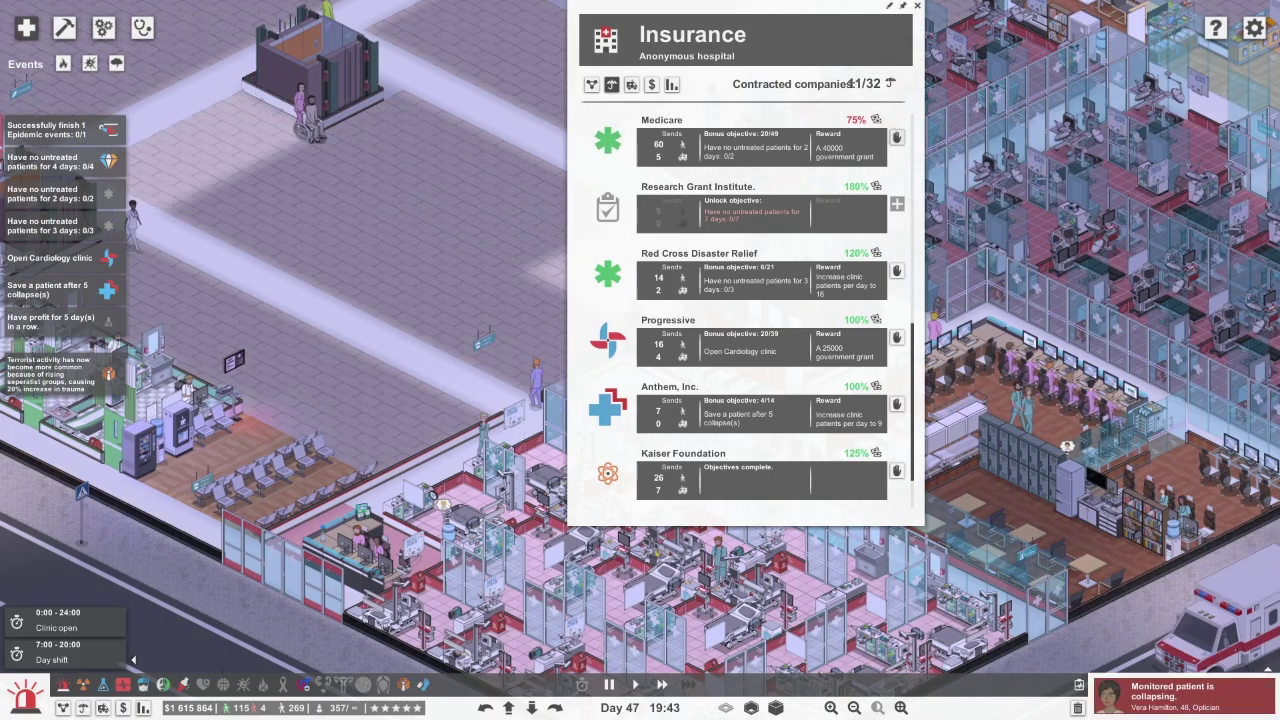
key("Escape")
key("Right")
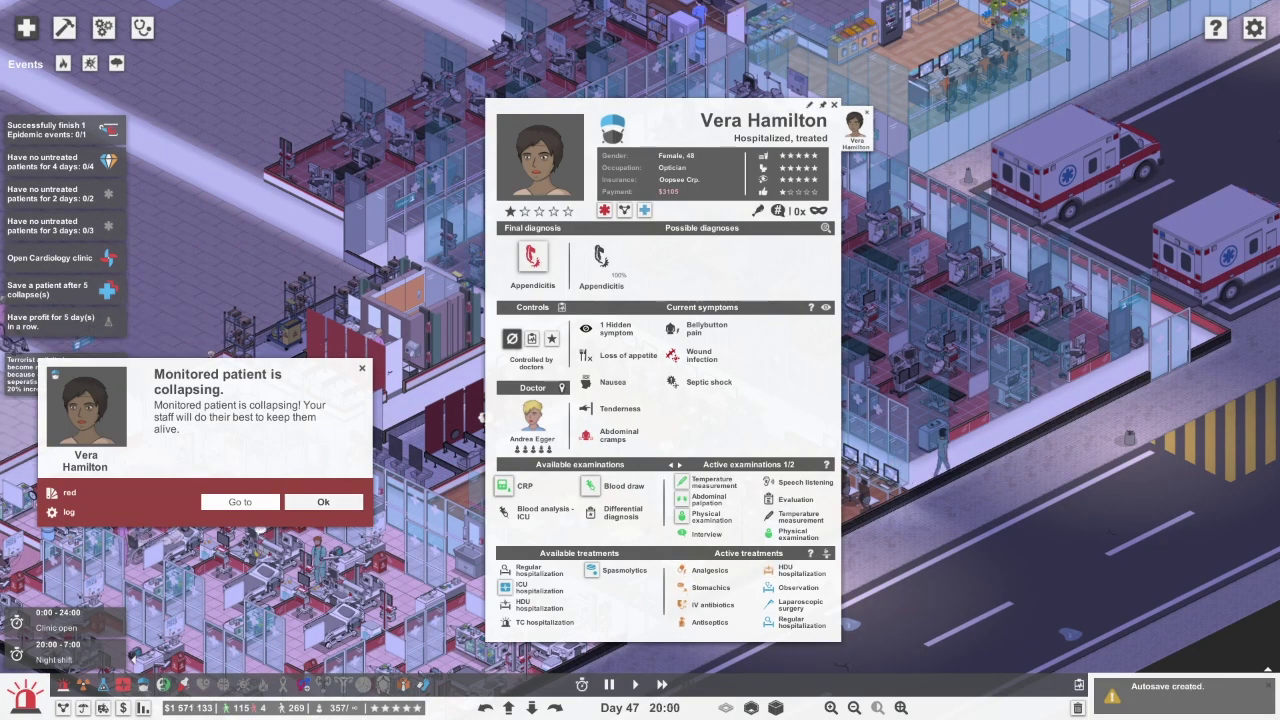
Clear the collapse warning and order RT-PCR sampling for the first undiagnosable patient
key("Escape")
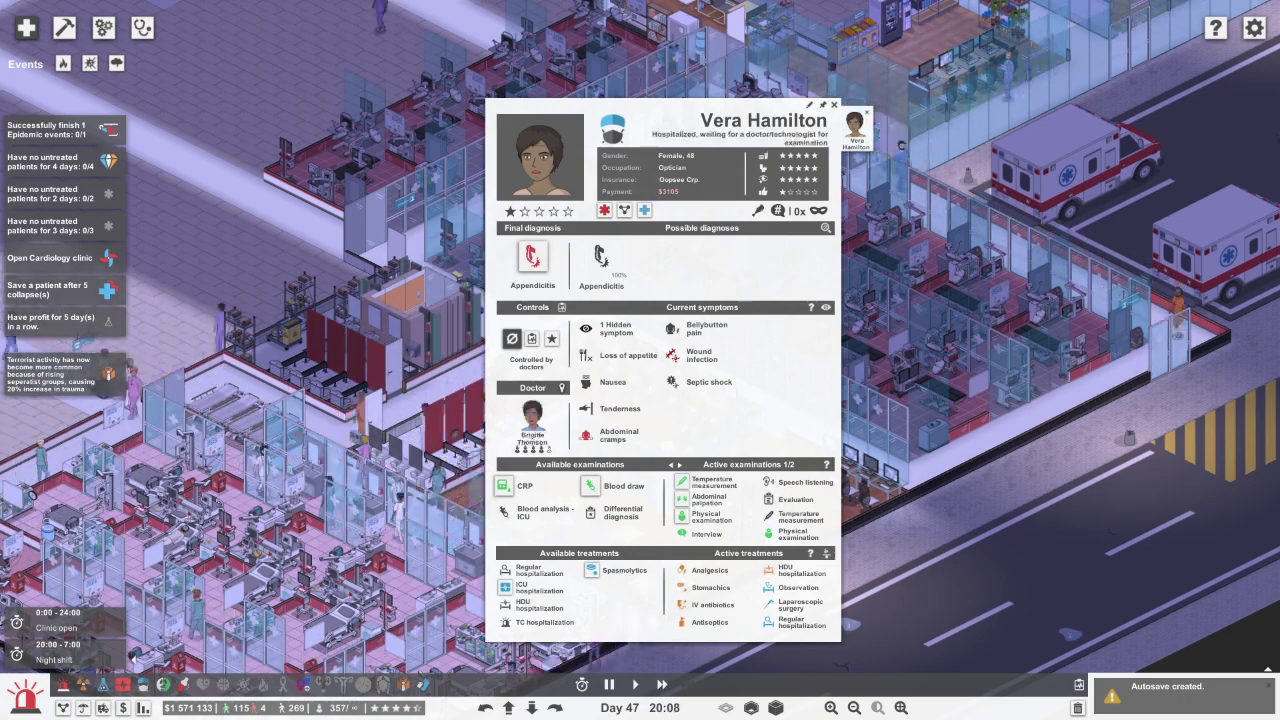
key("Escape")
key("a")
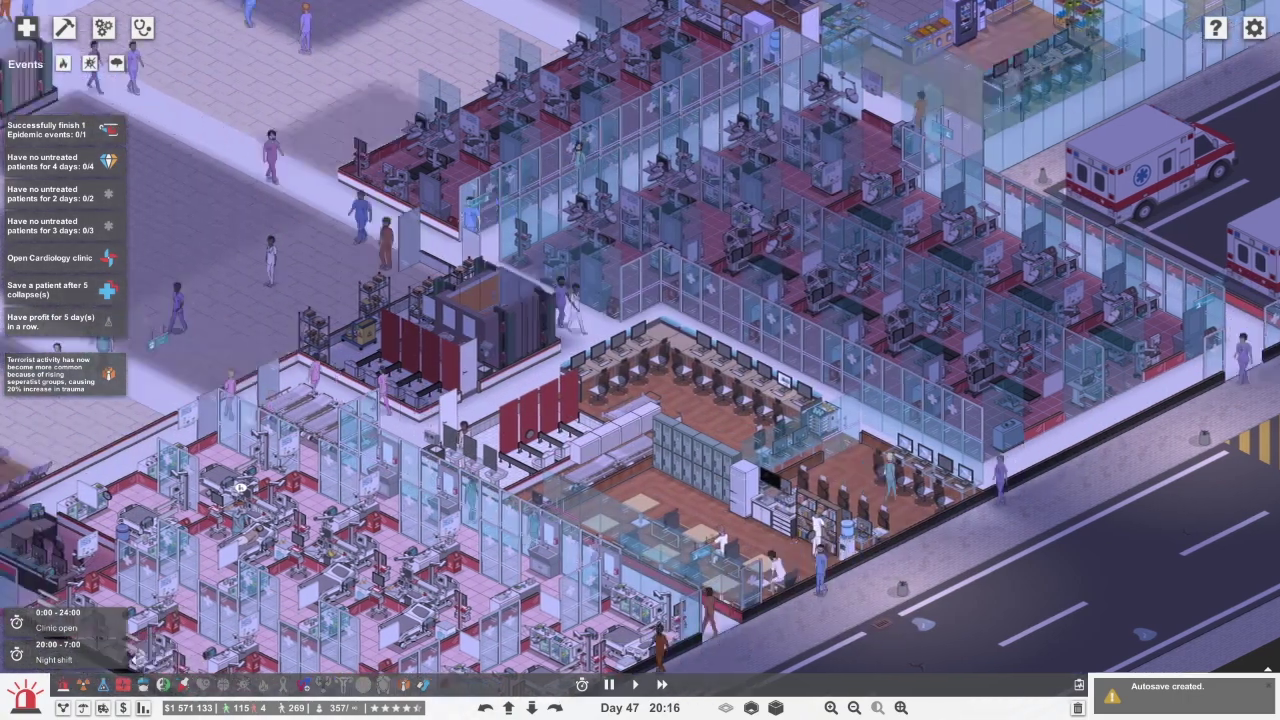
key("a")
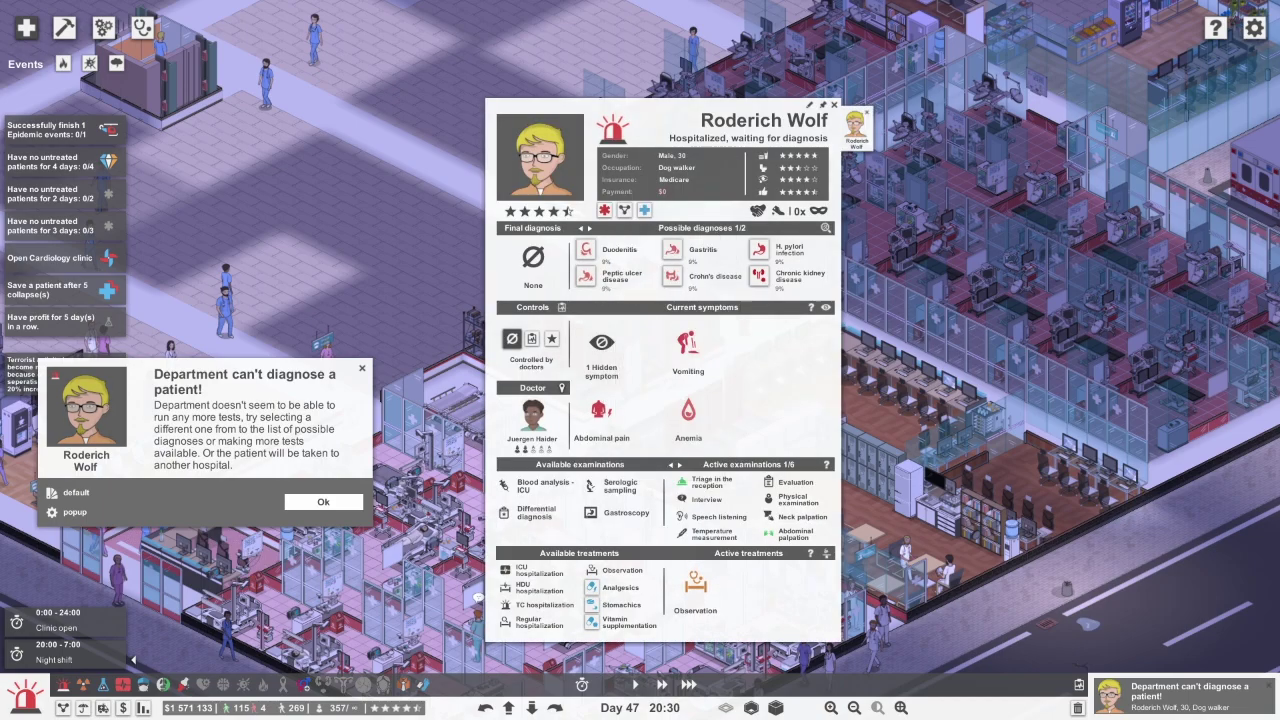
left_click(709, 147)
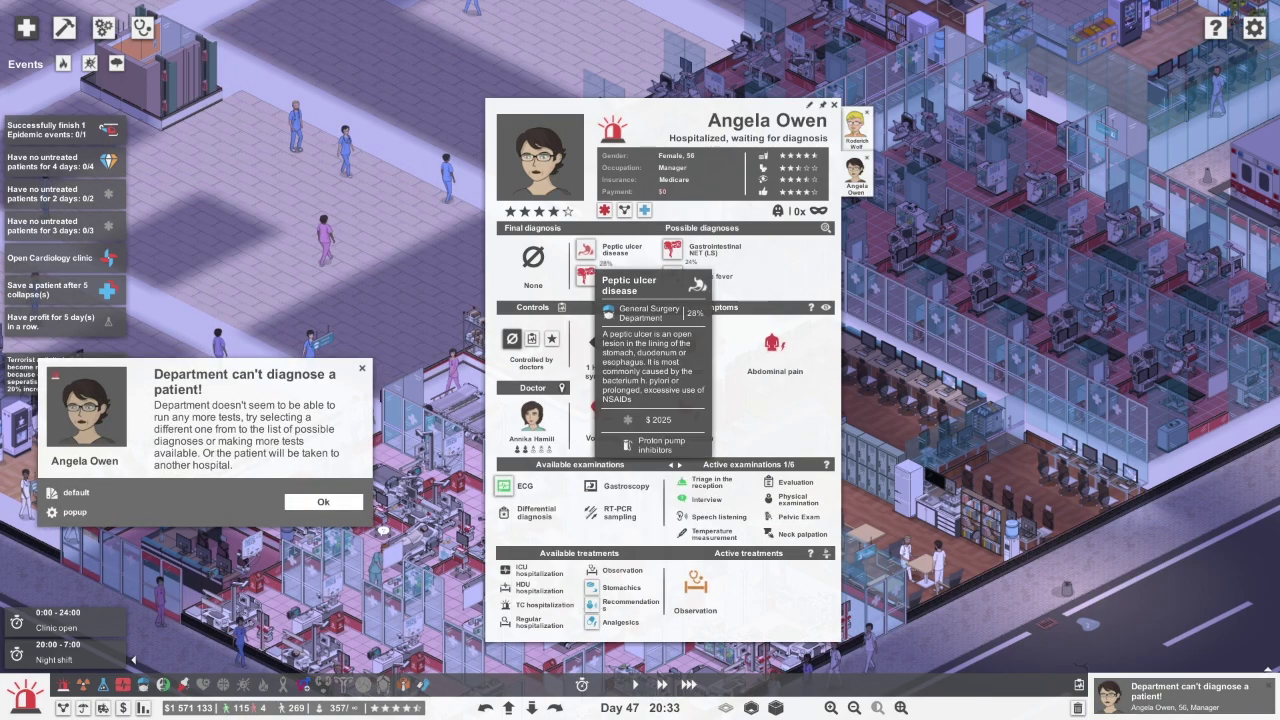
left_click(612, 128)
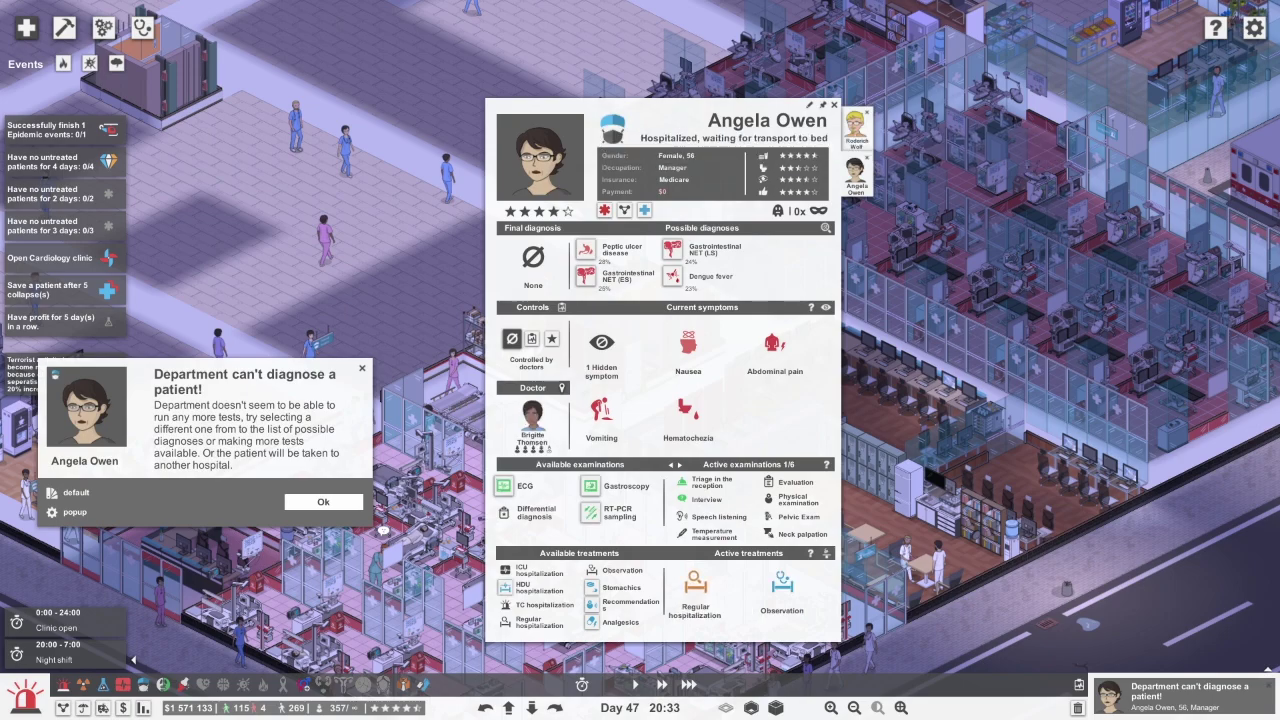
left_click(608, 485)
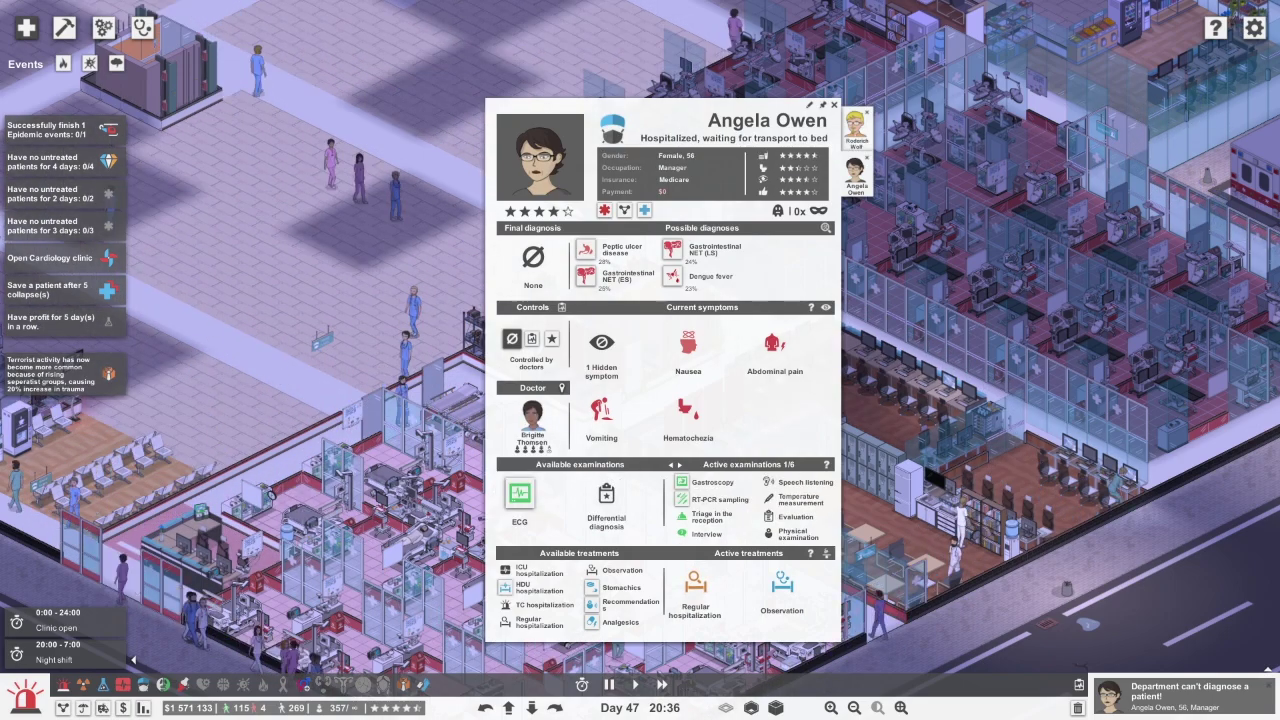
key("Escape")
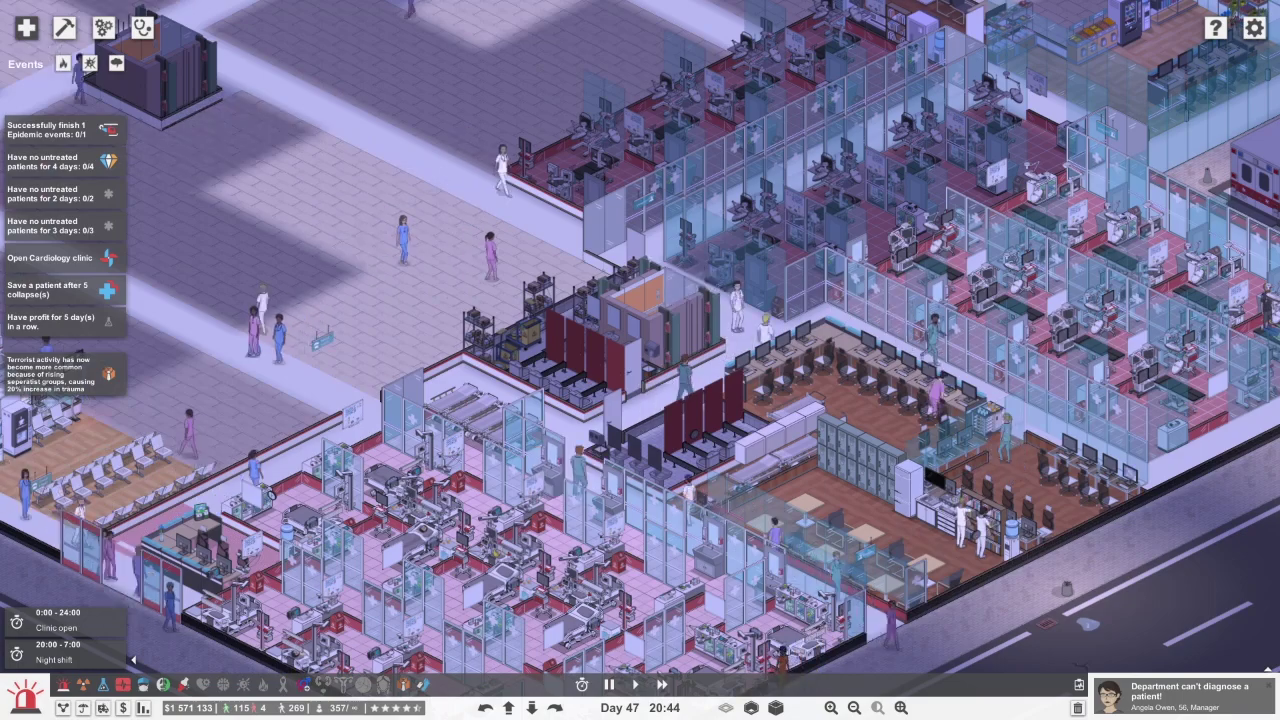
Order a gastroscopy for the second undiagnosable patient and close the file
key("w")
key("d")
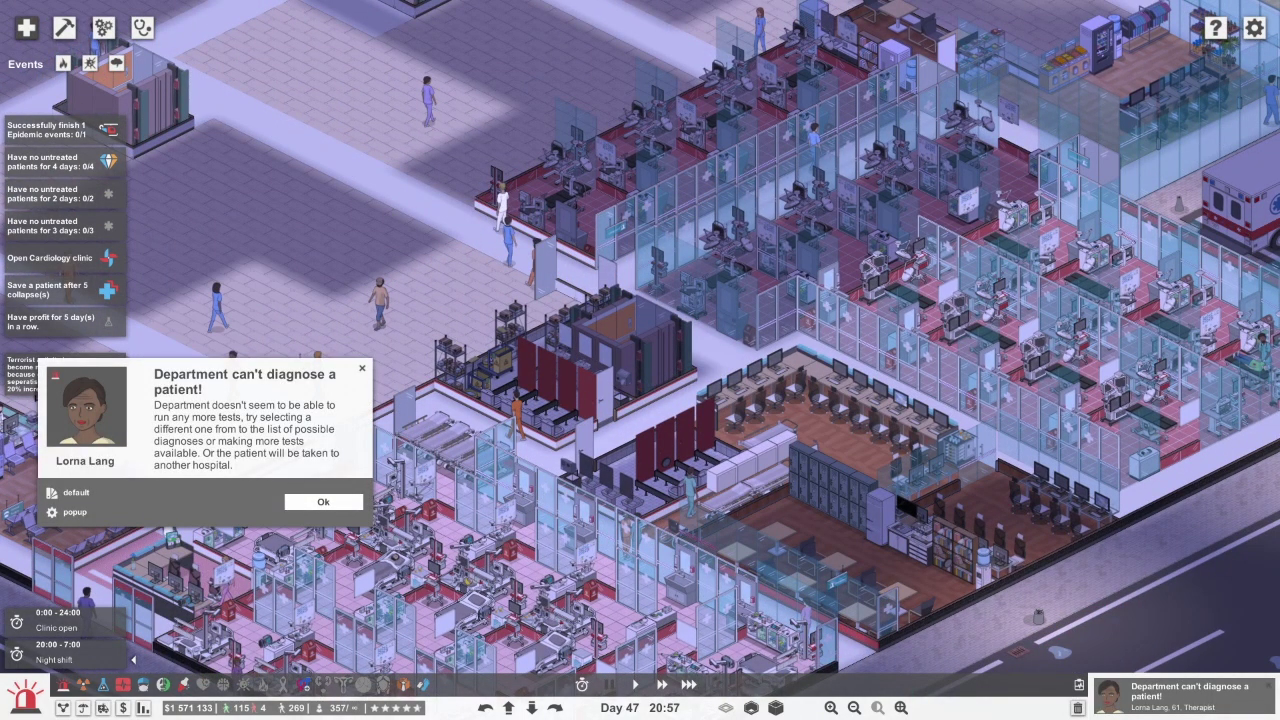
left_click(100, 440)
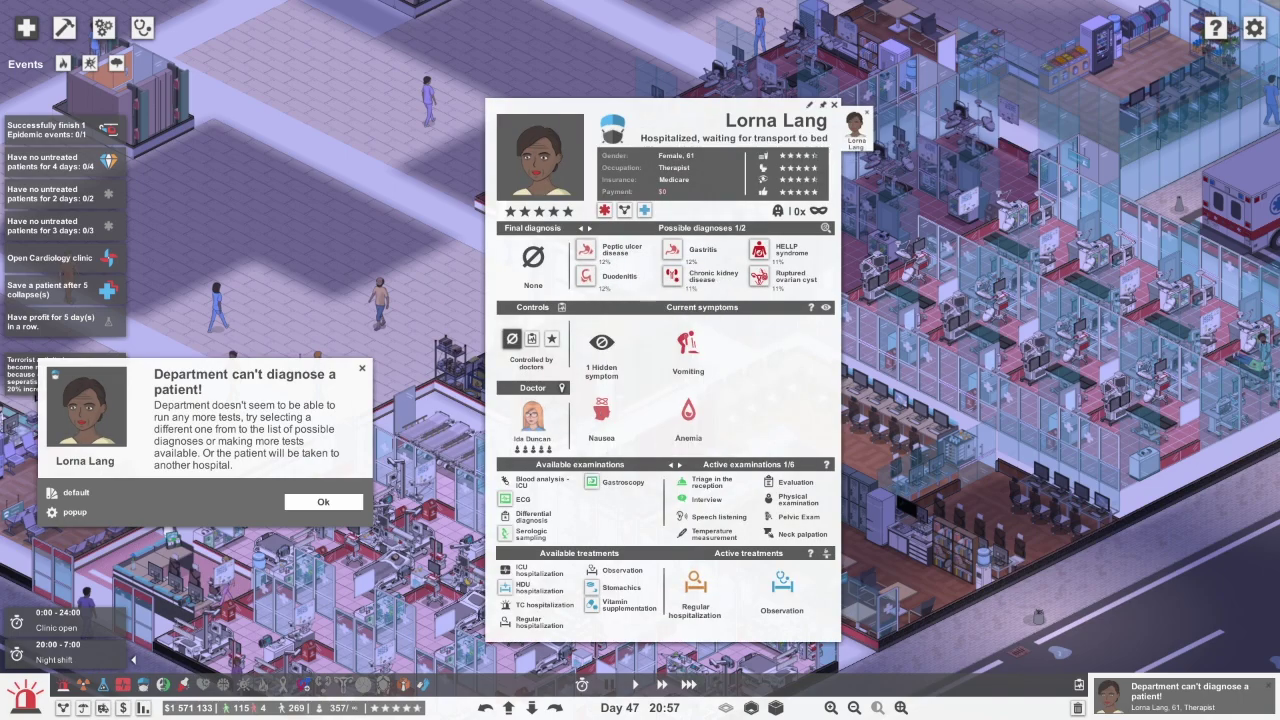
left_click(625, 512)
left_click(323, 501)
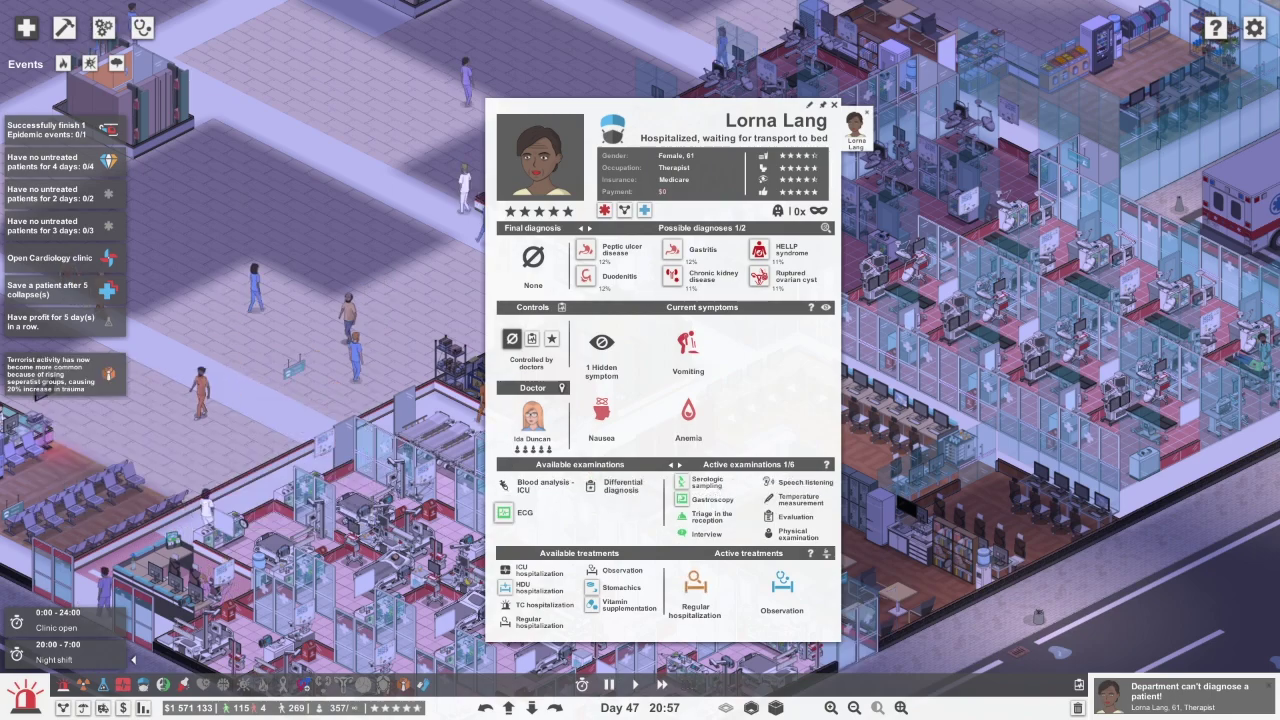
key("Escape")
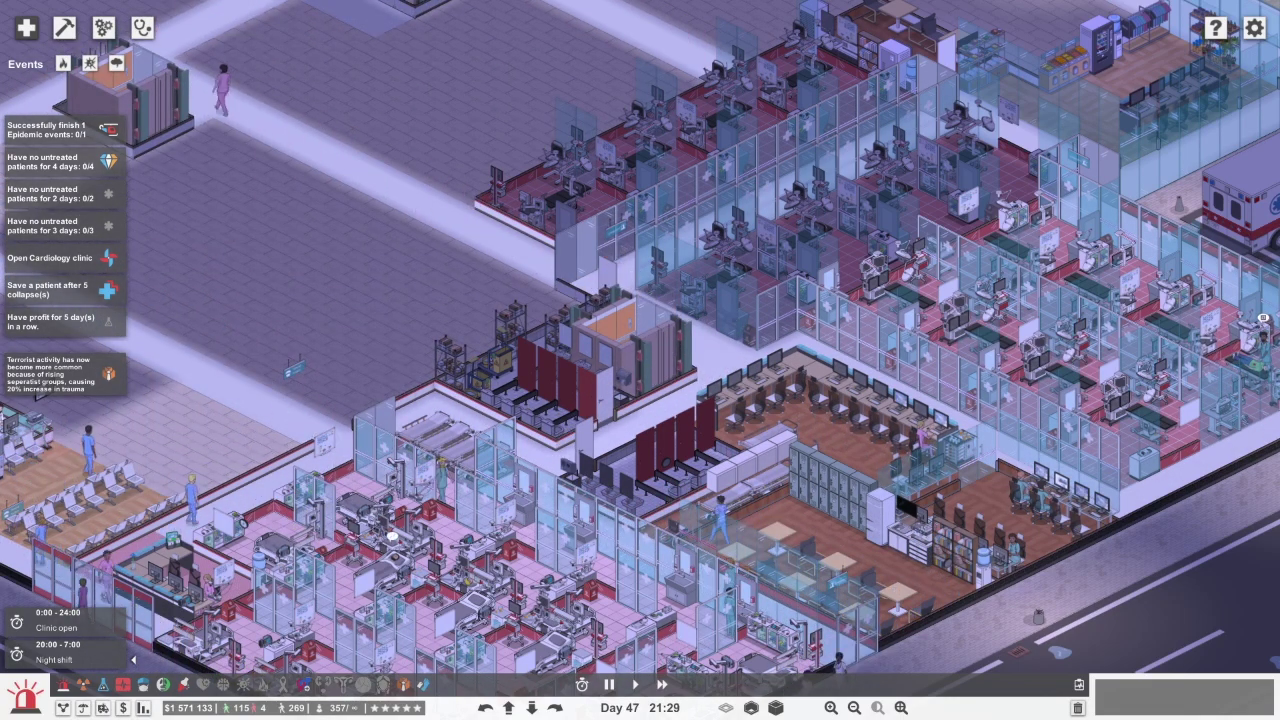
key("a")
key("s")
key("a")
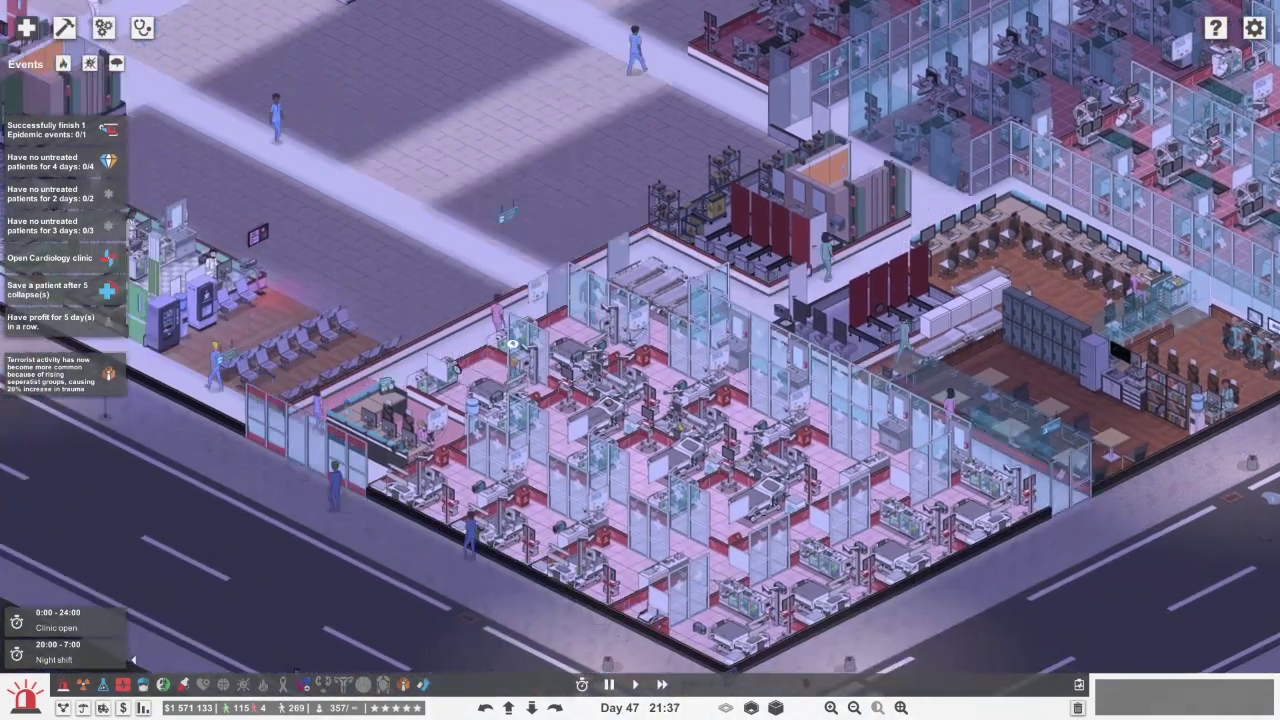
left_click(64, 27)
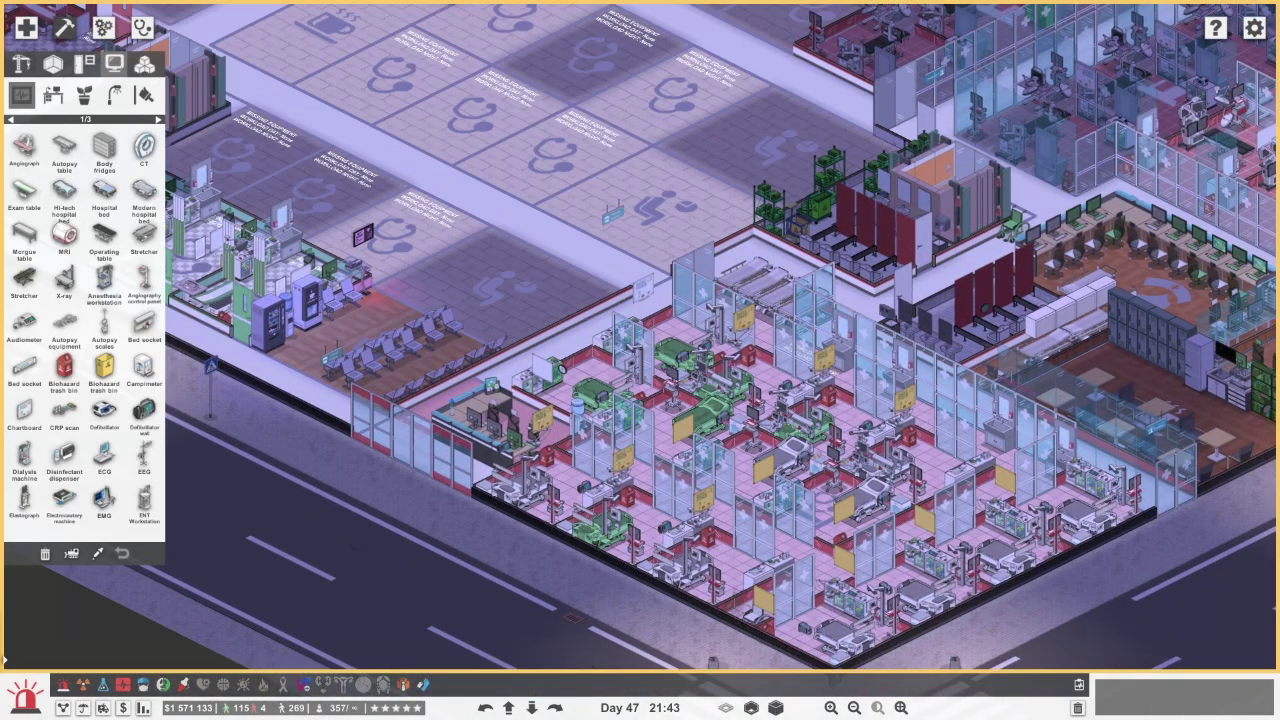
left_click(53, 95)
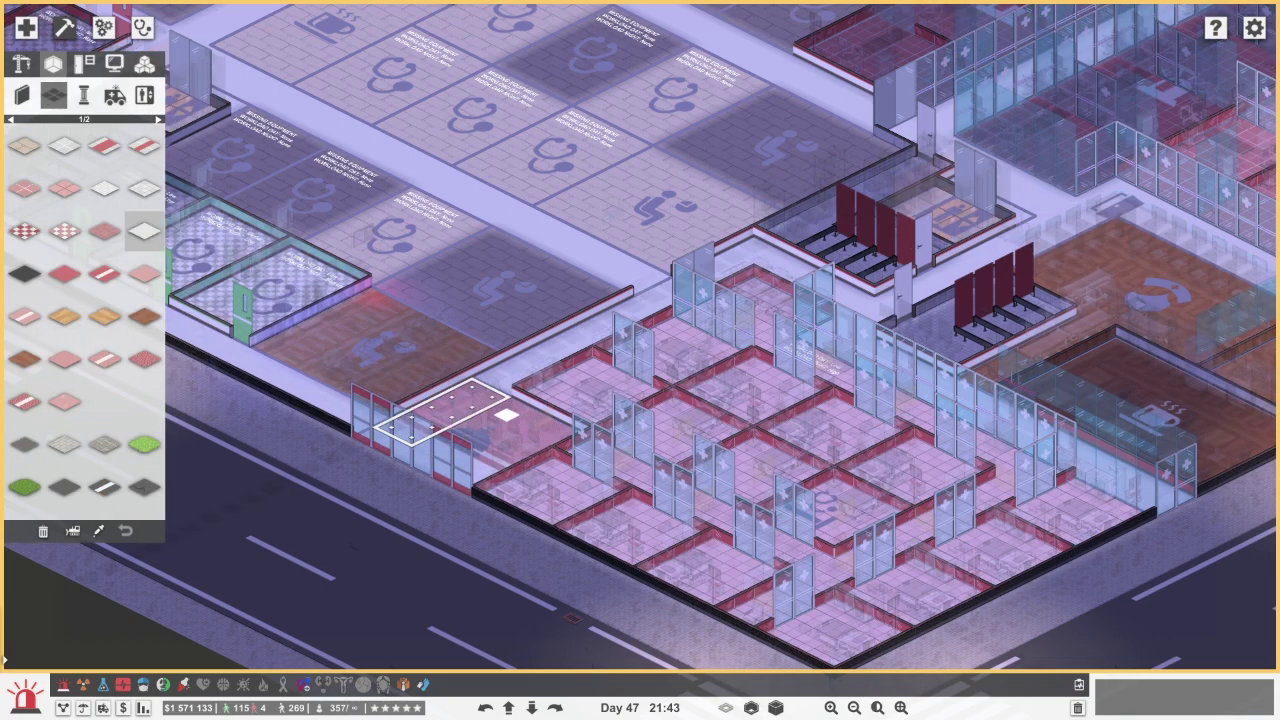
key("Escape")
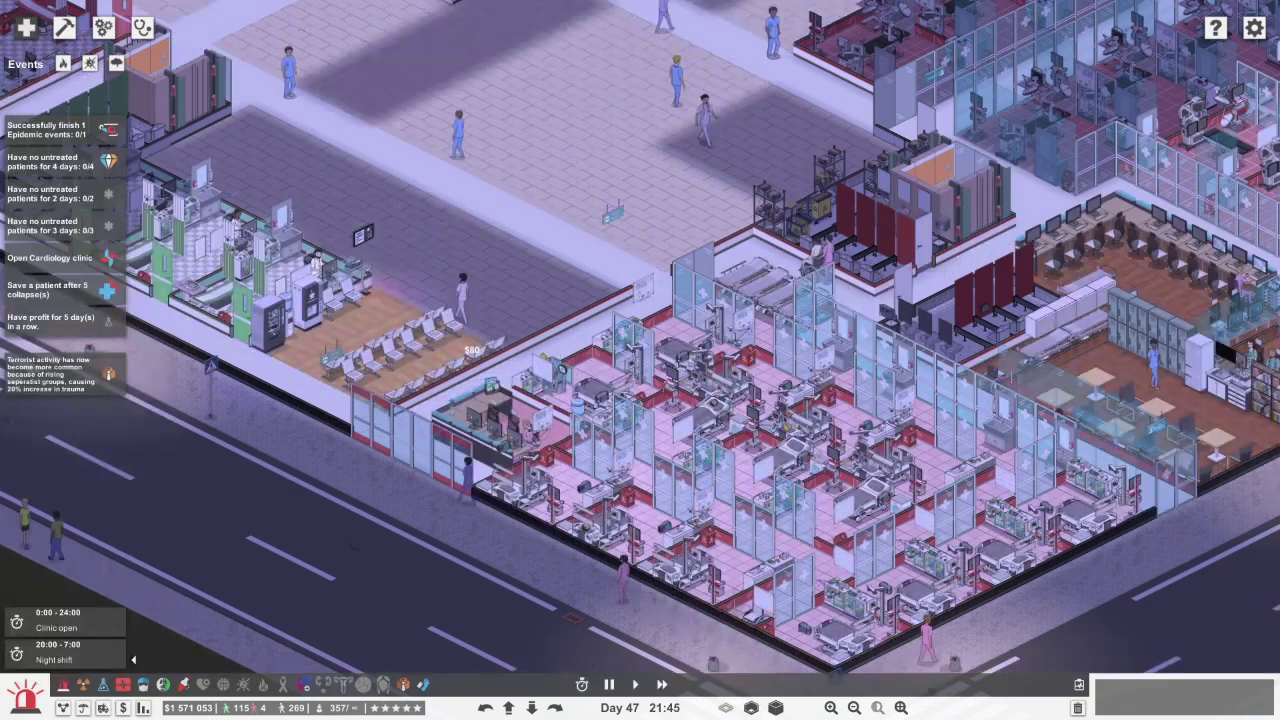
key("d")
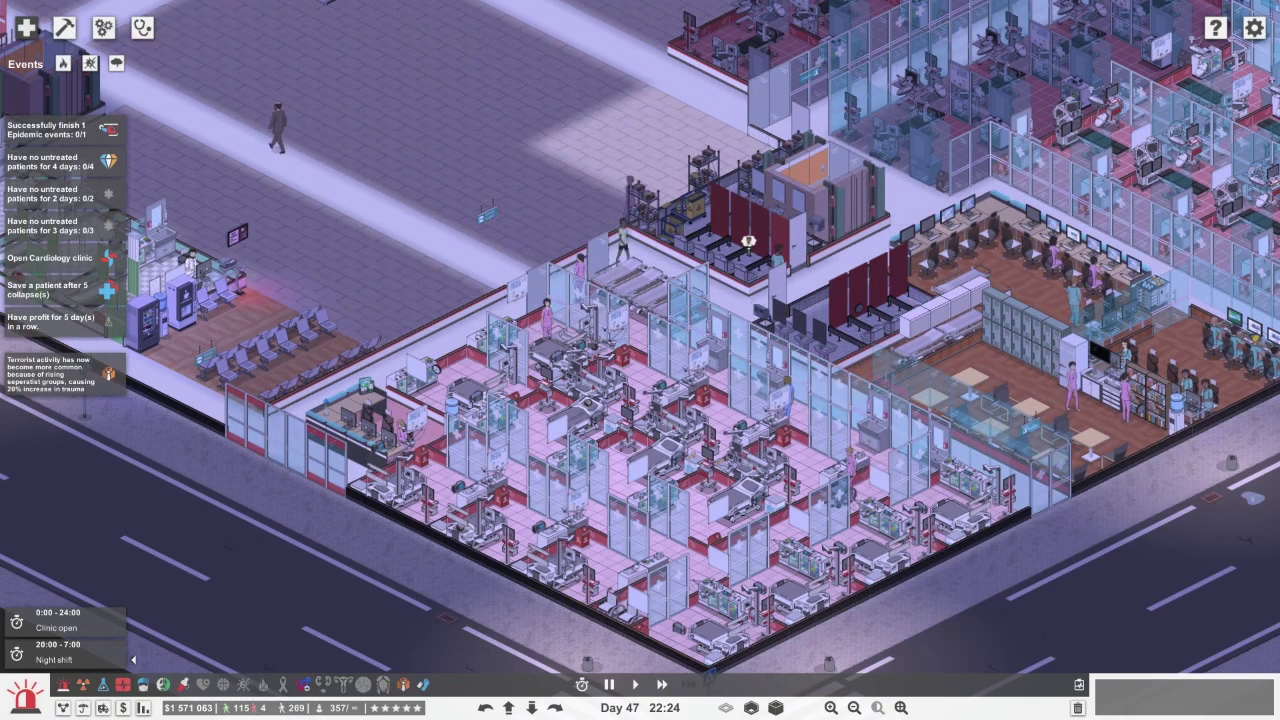
key("w")
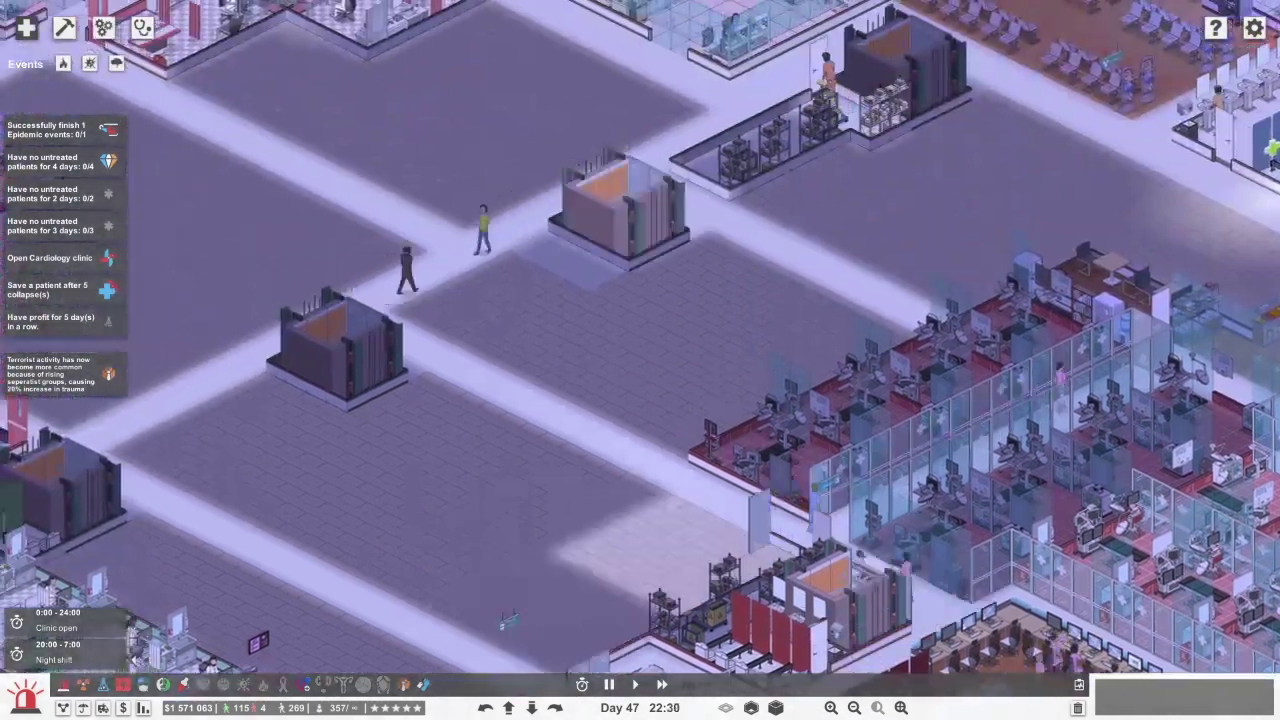
key("Page_Down")
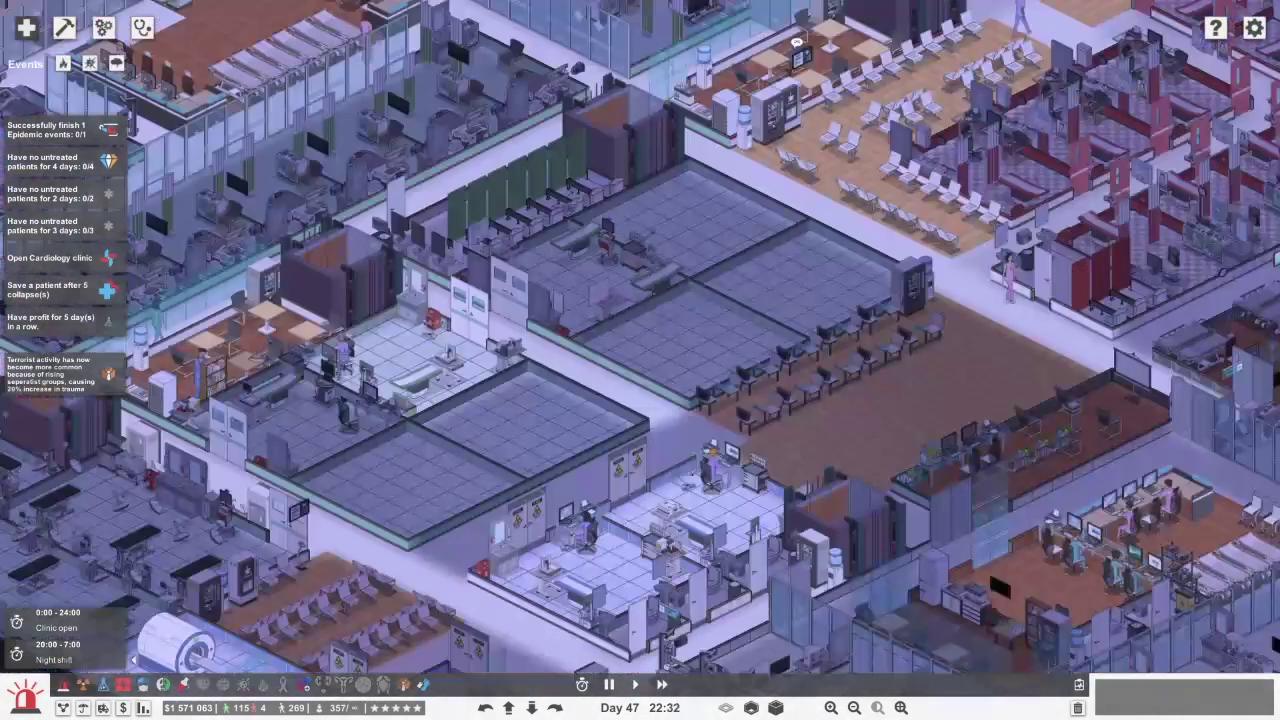
key("w")
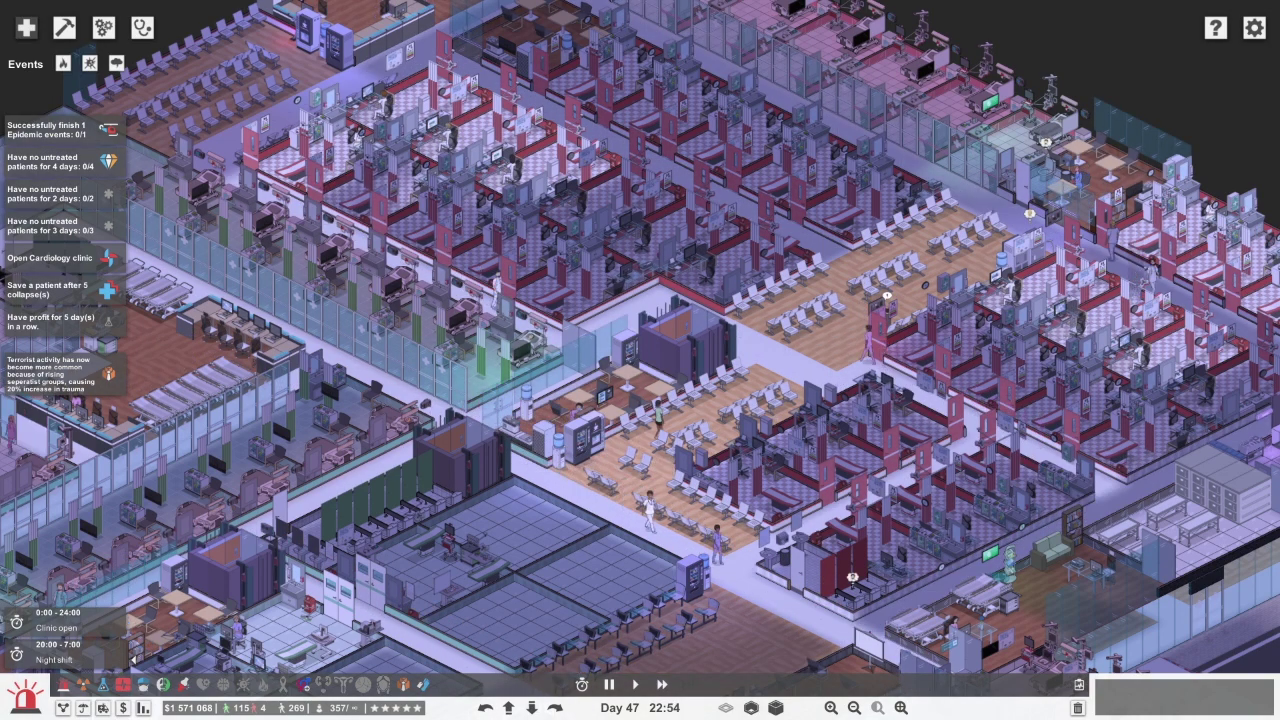
key("a")
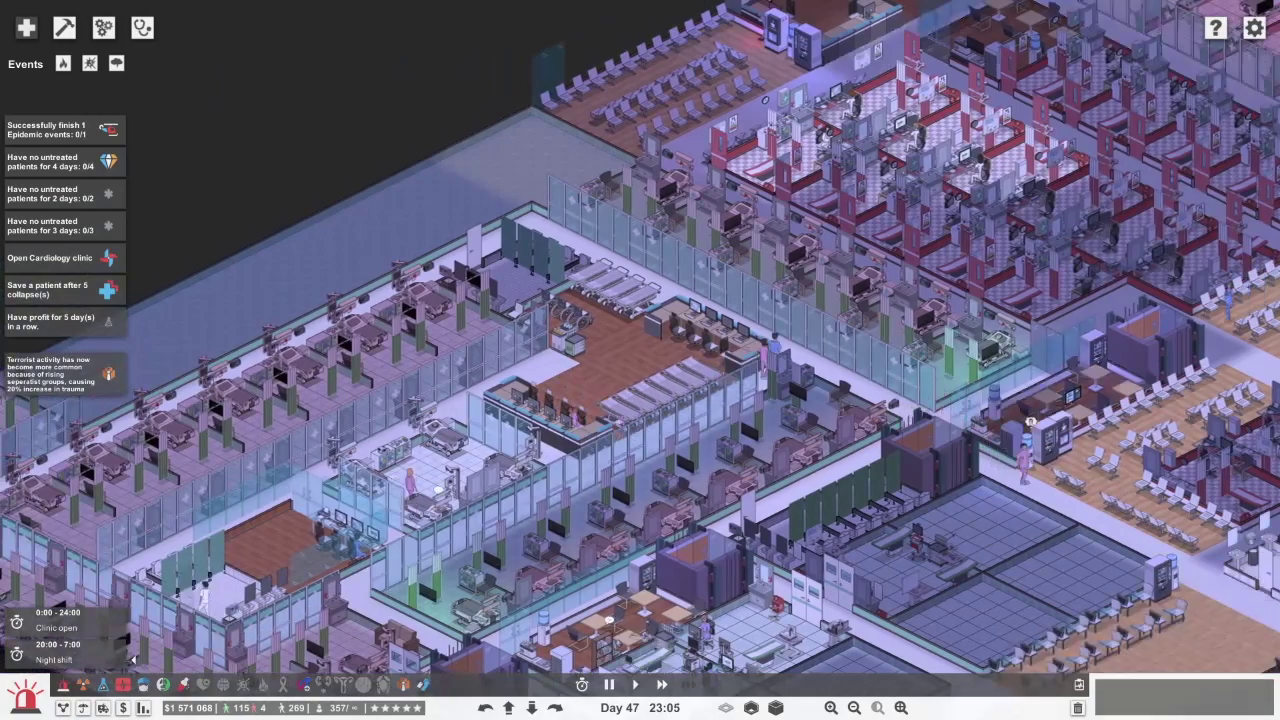
key("s")
key("d")
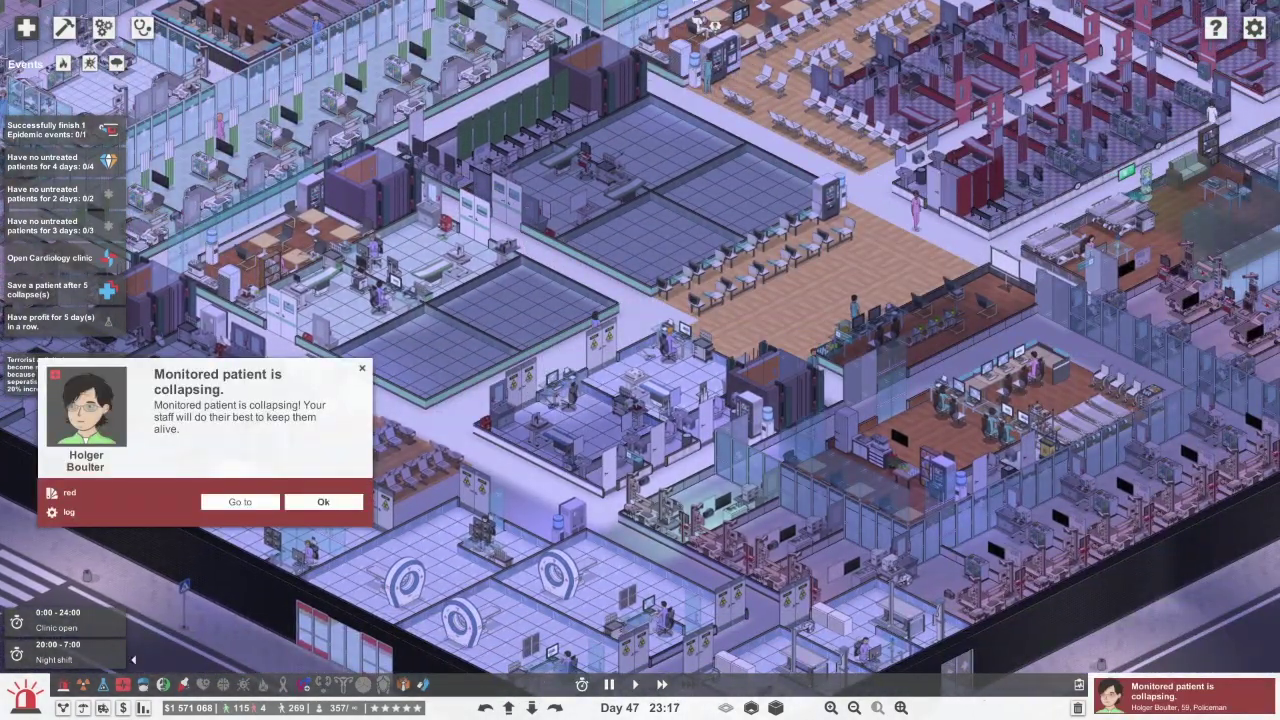
Check the collapsing liver-laceration patient and the complicated-diagnosis patient, then close the panel
left_click(240, 501)
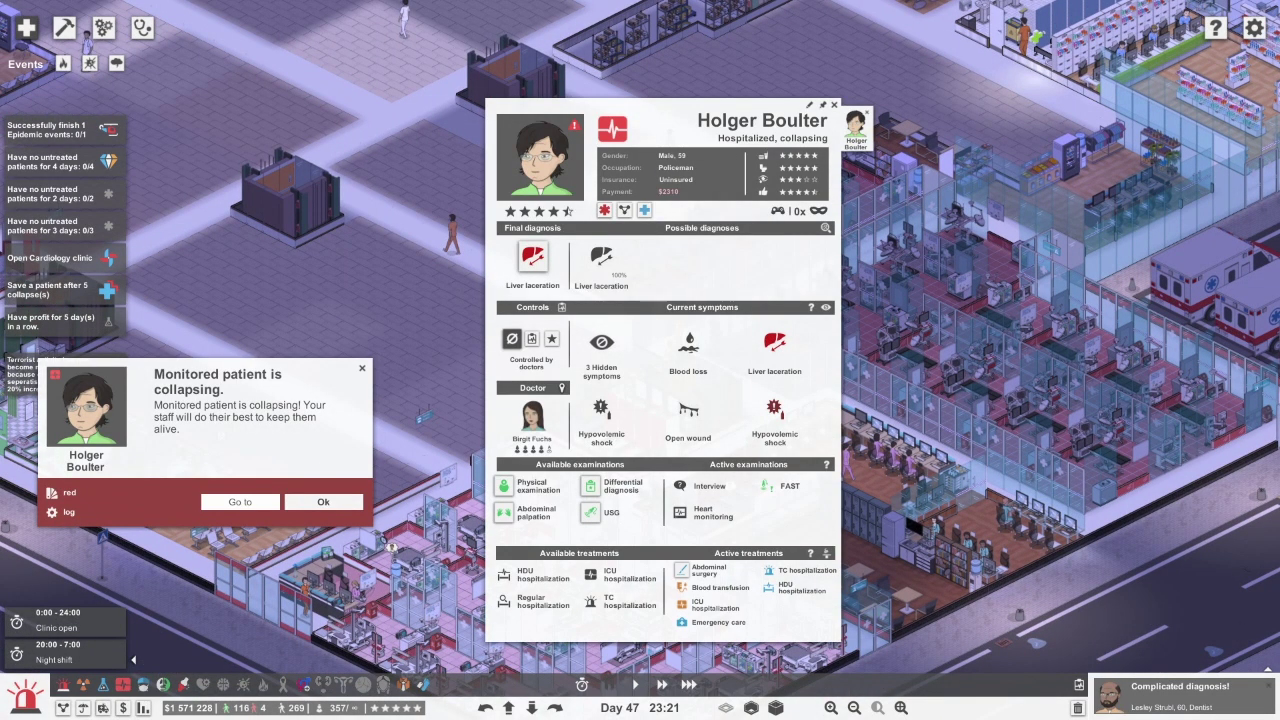
left_click(323, 501)
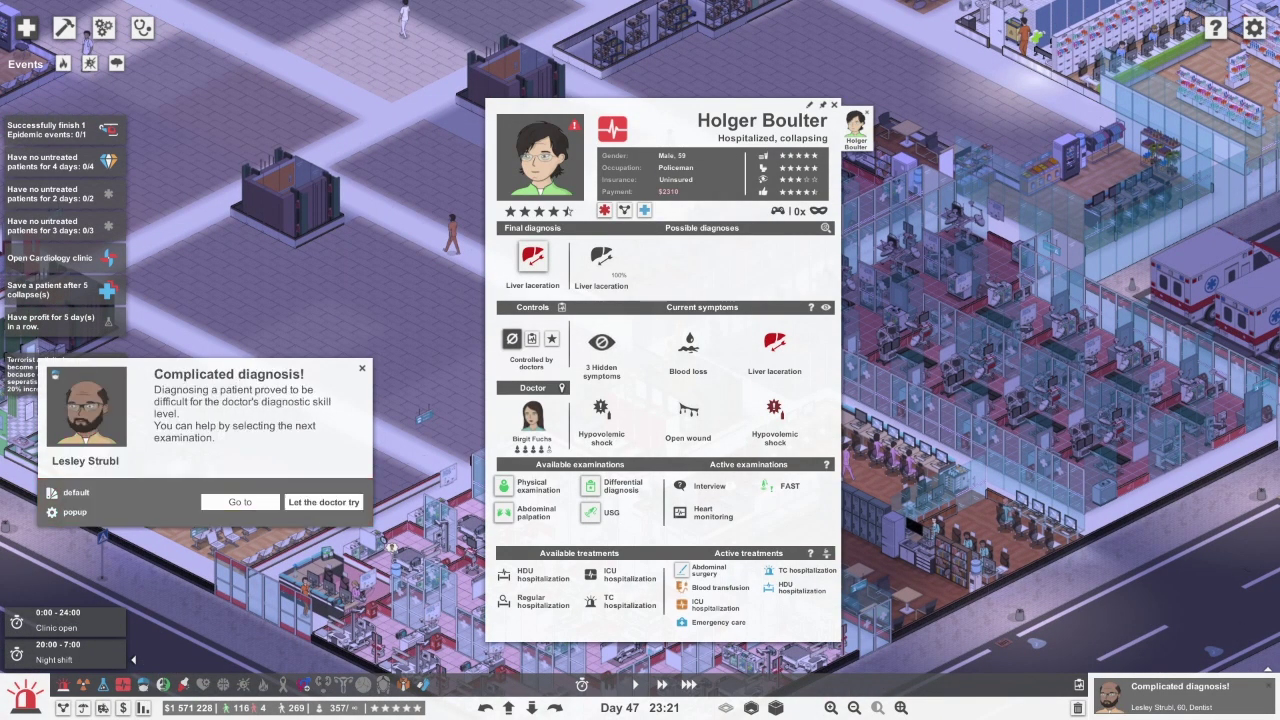
left_click(240, 501)
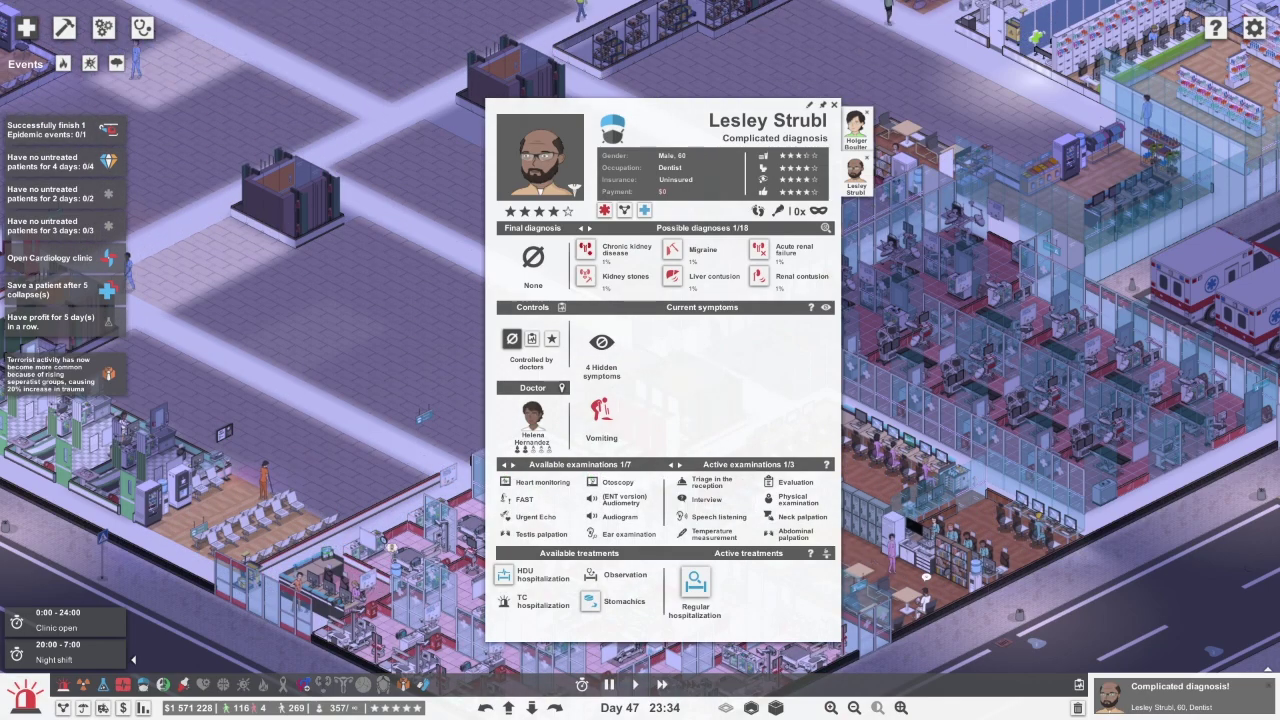
key("Escape")
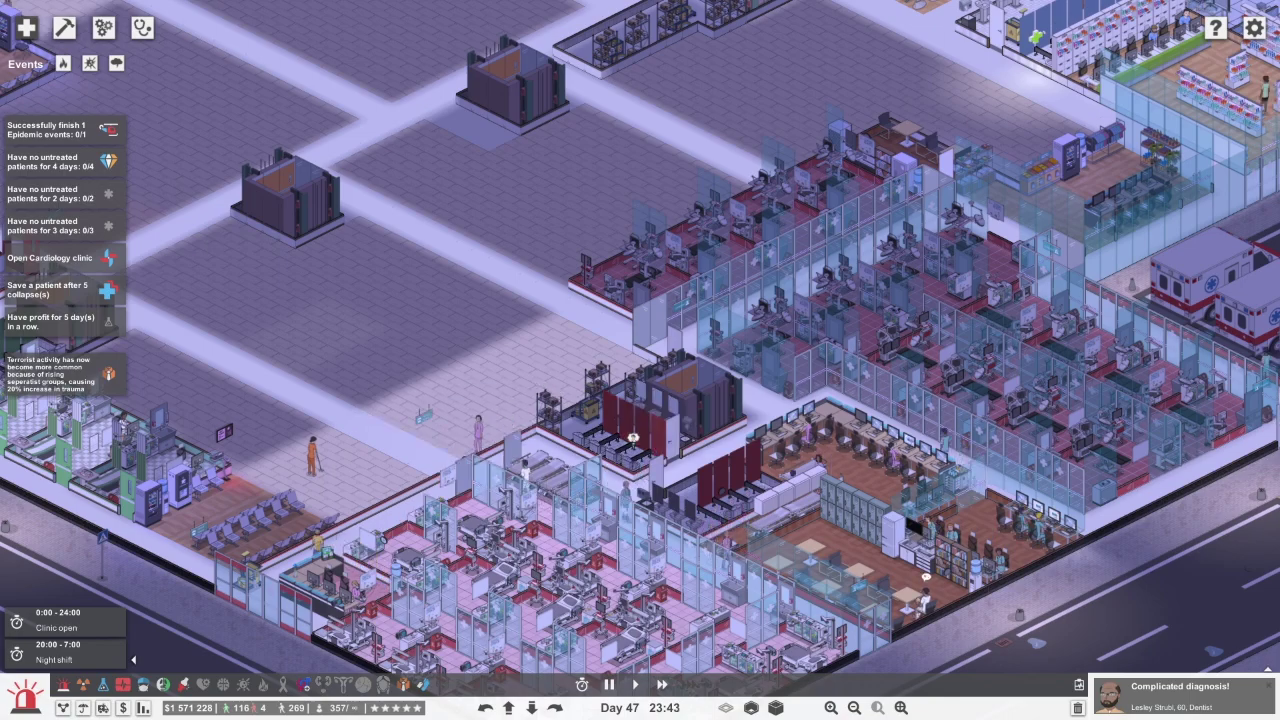
key("d")
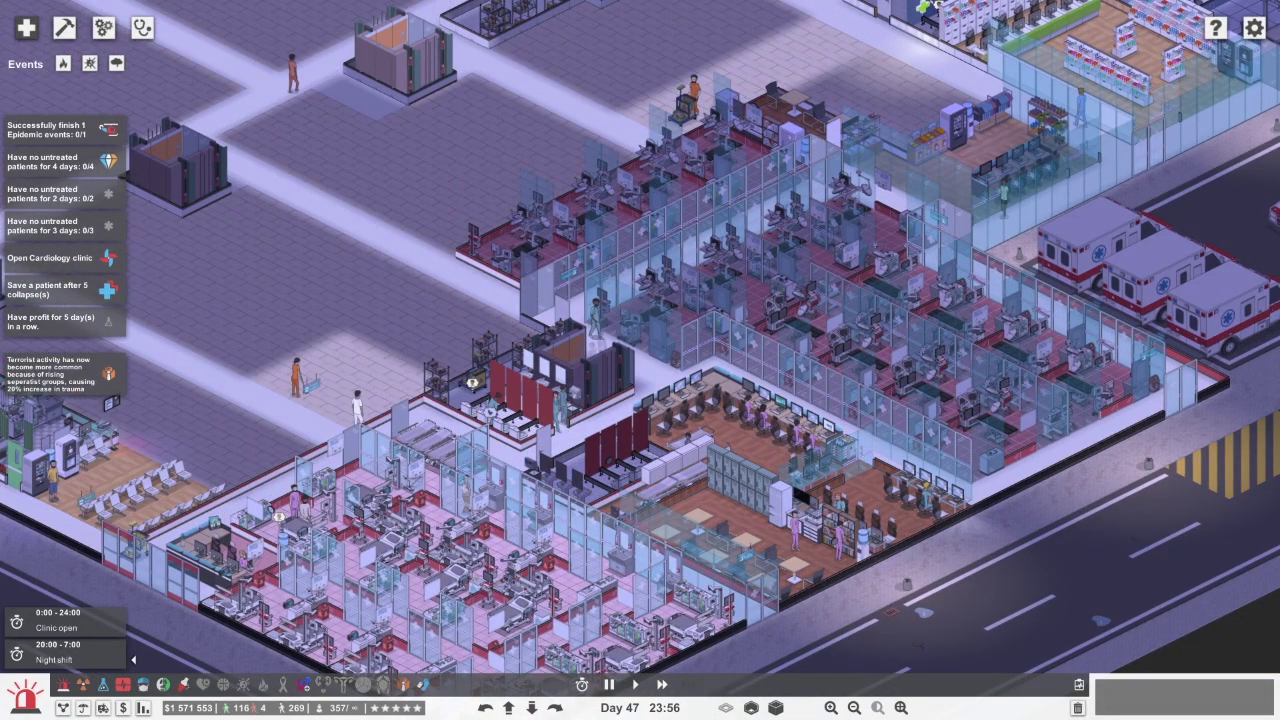
key("b")
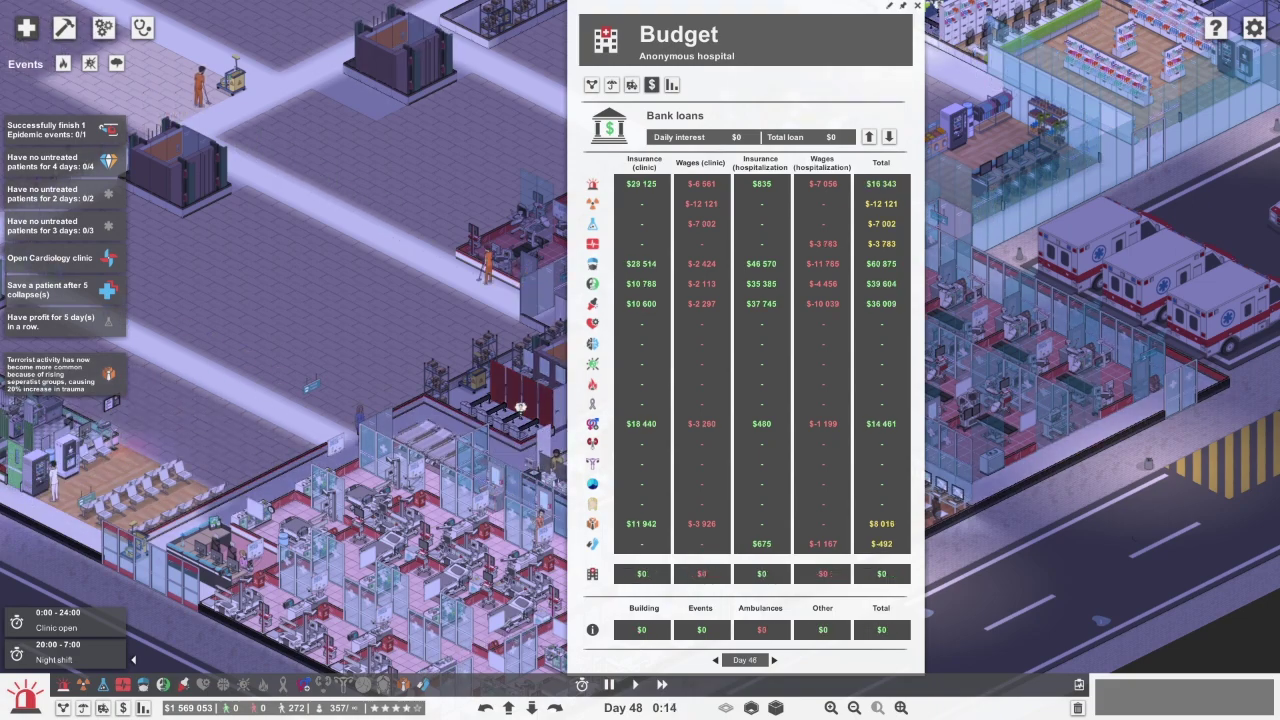
left_click(774, 660)
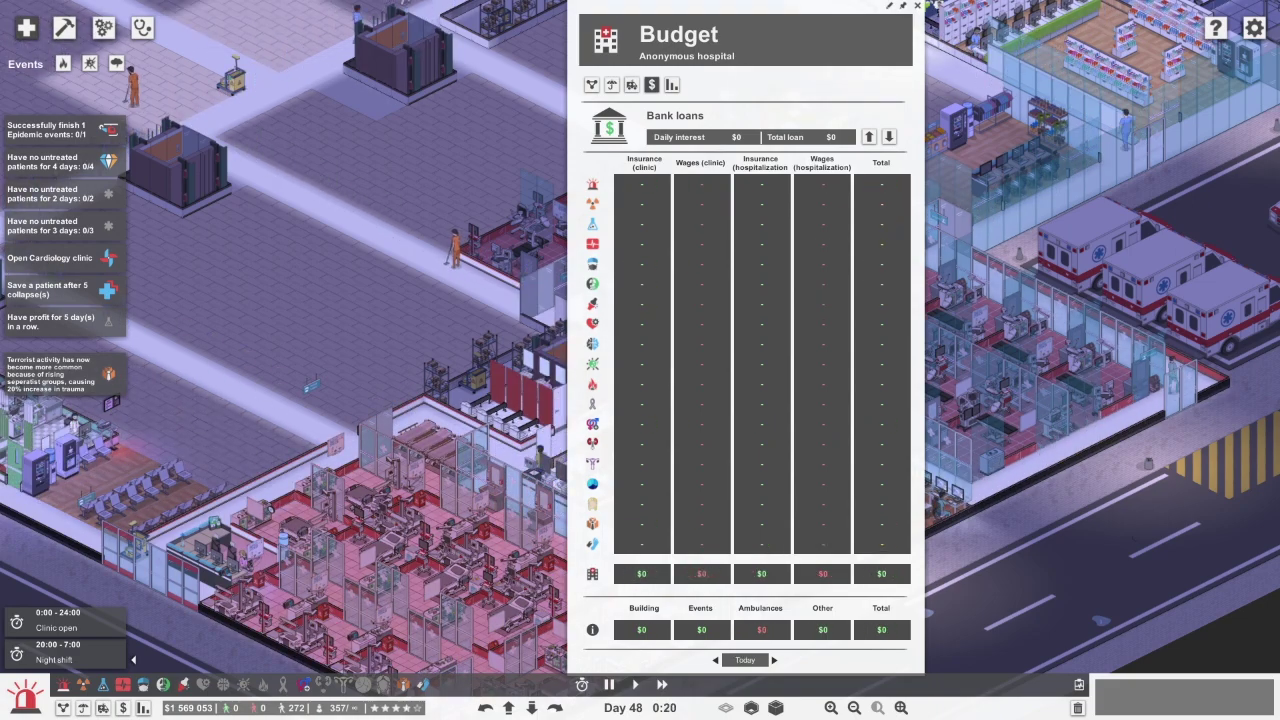
left_click(715, 660)
left_click(715, 660)
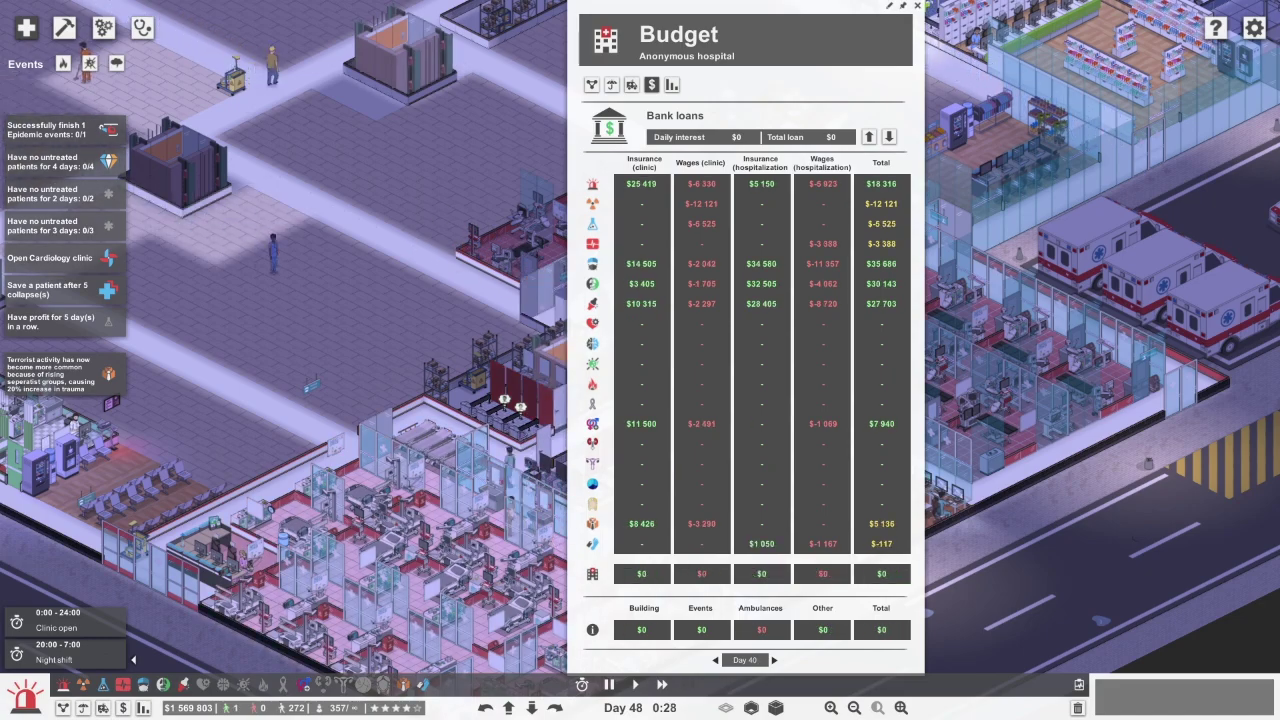
left_click(715, 660)
left_click(715, 660)
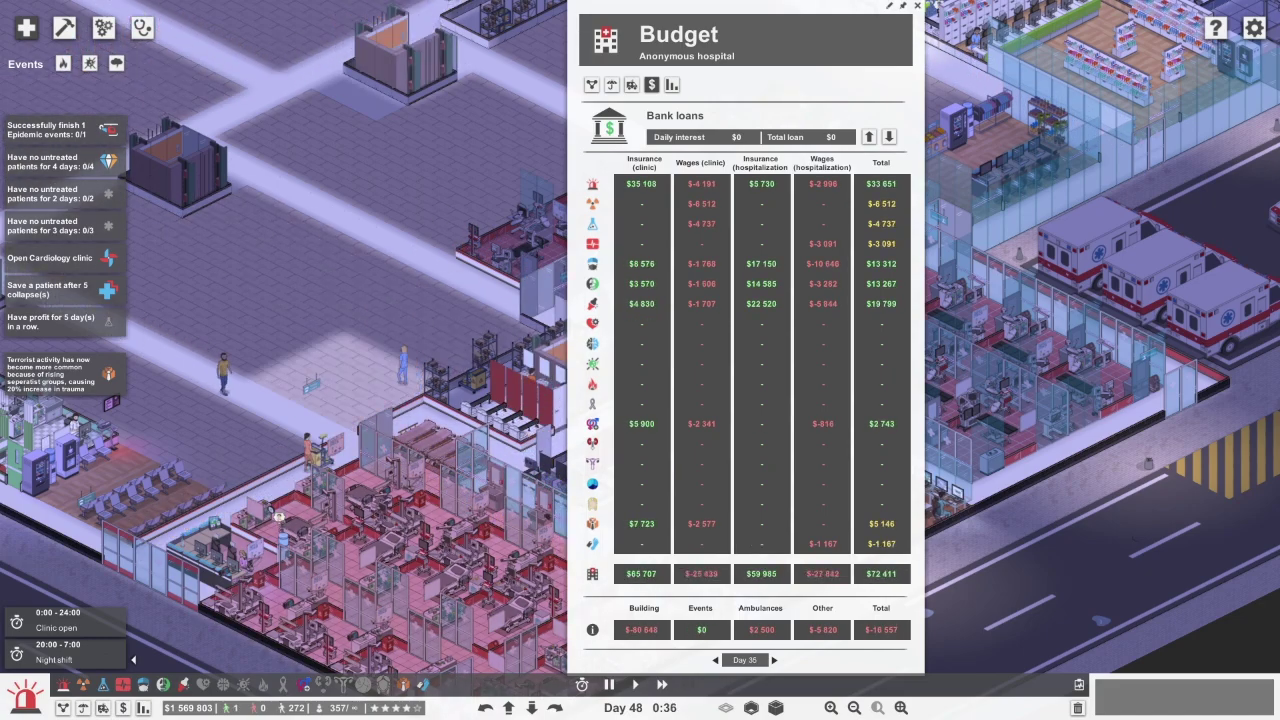
key("Escape")
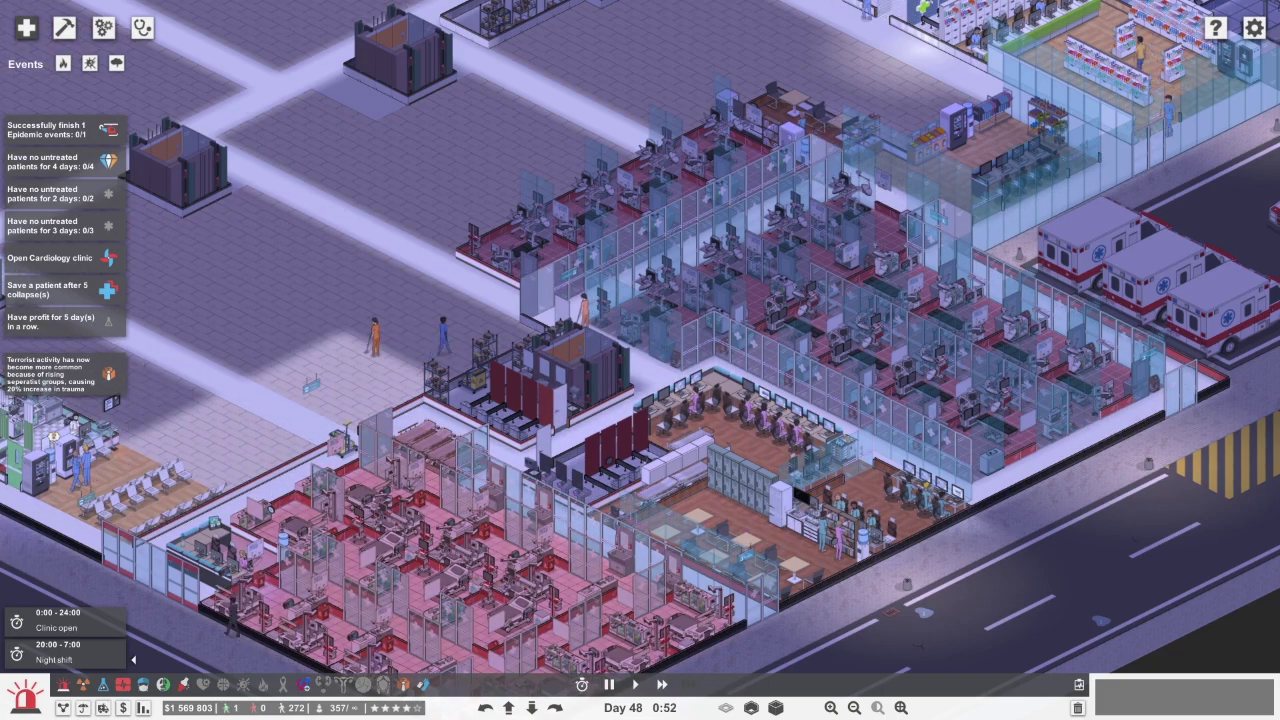
key("i")
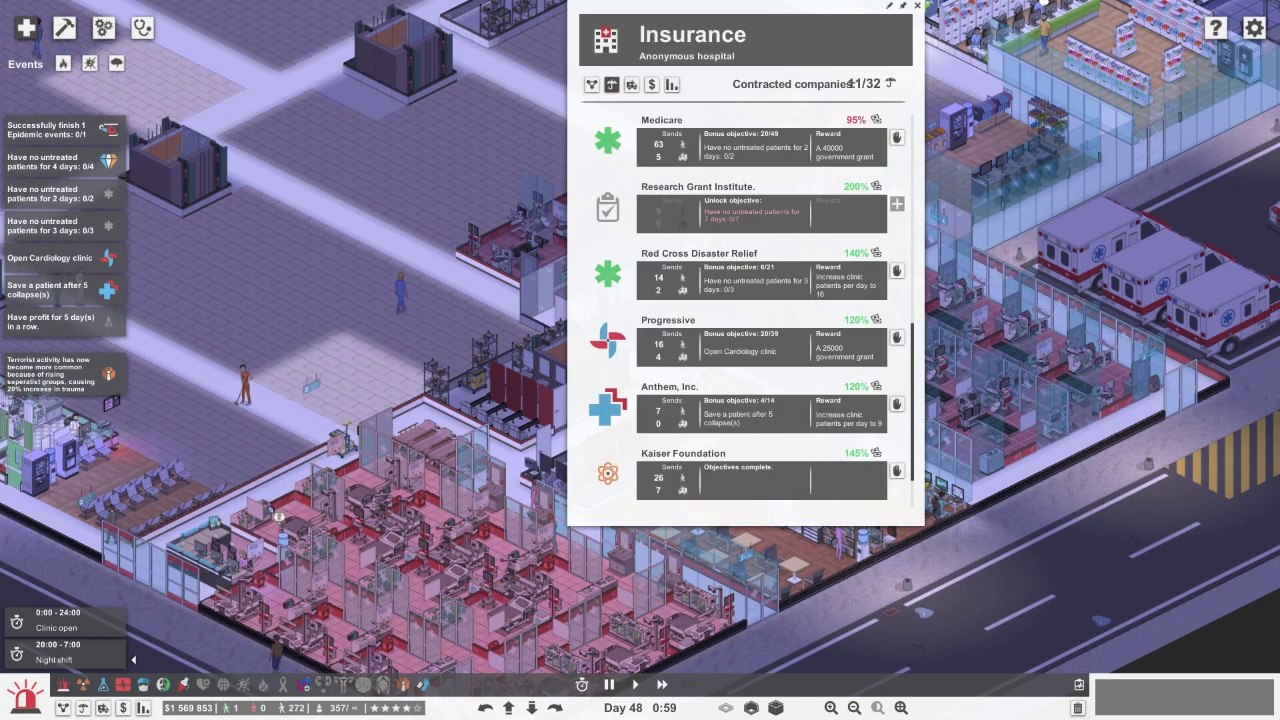
key("Escape")
key("i")
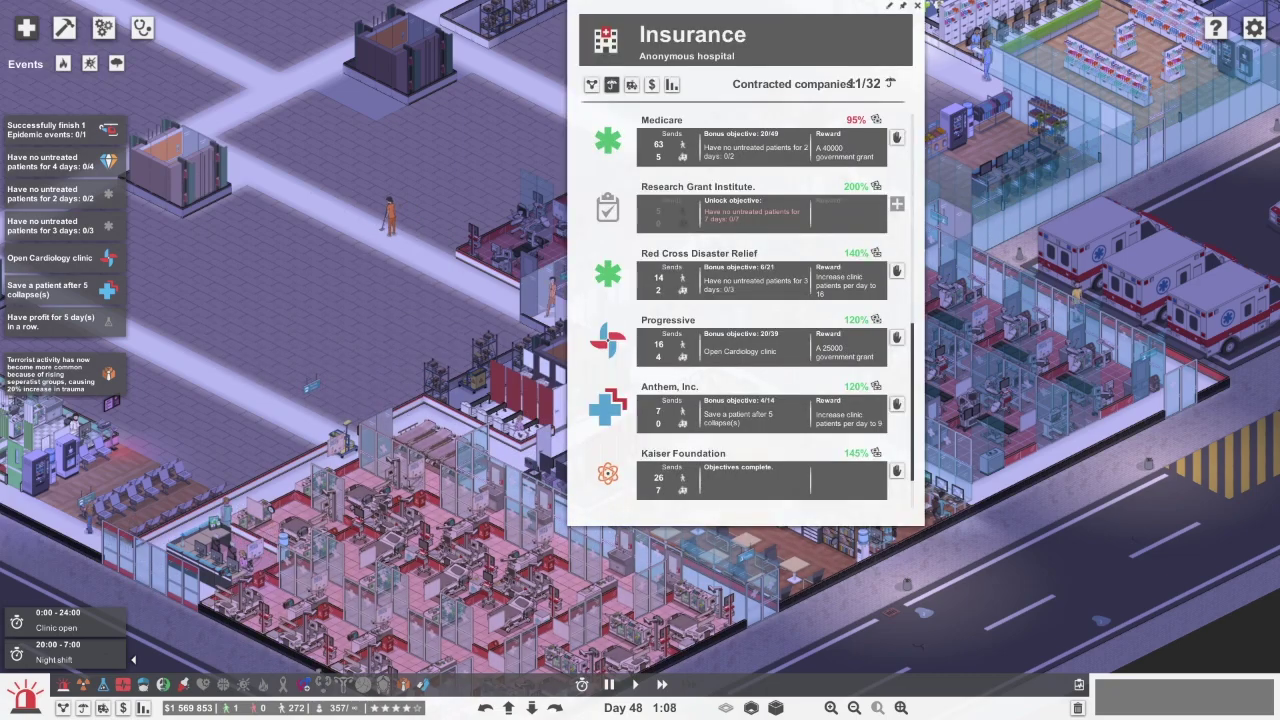
scroll(745, 310, "down", 1)
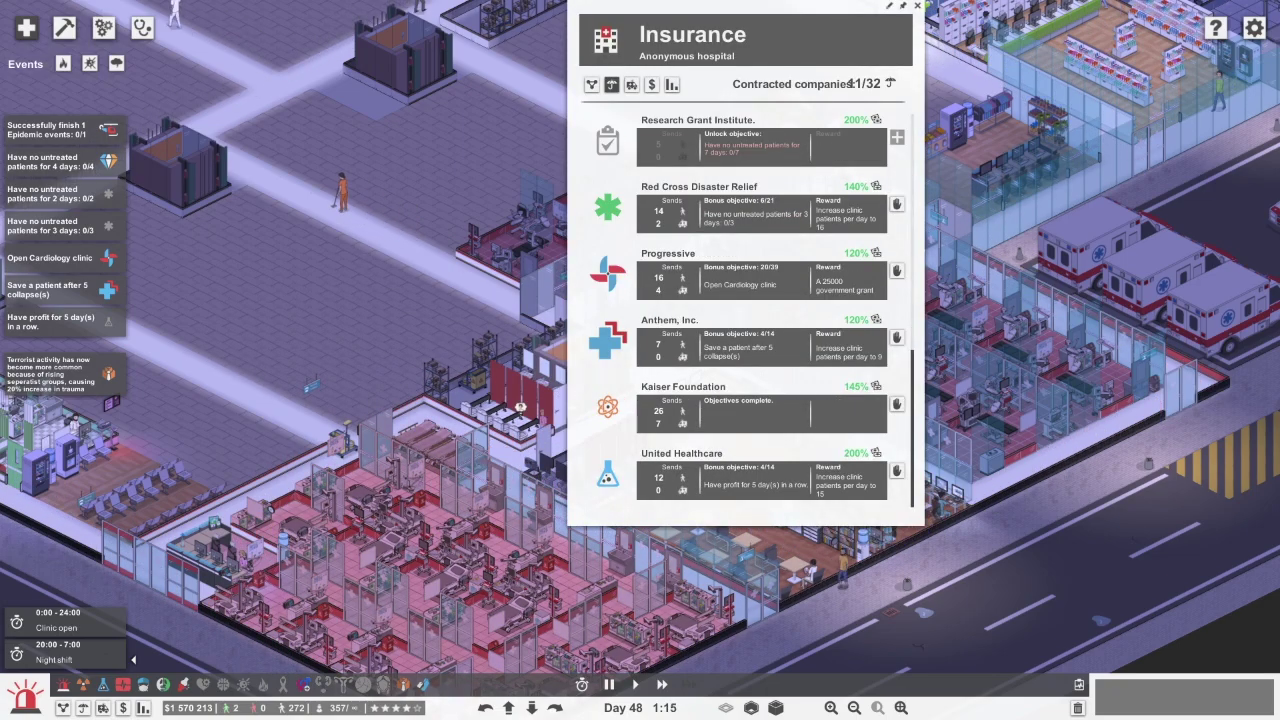
key("Escape")
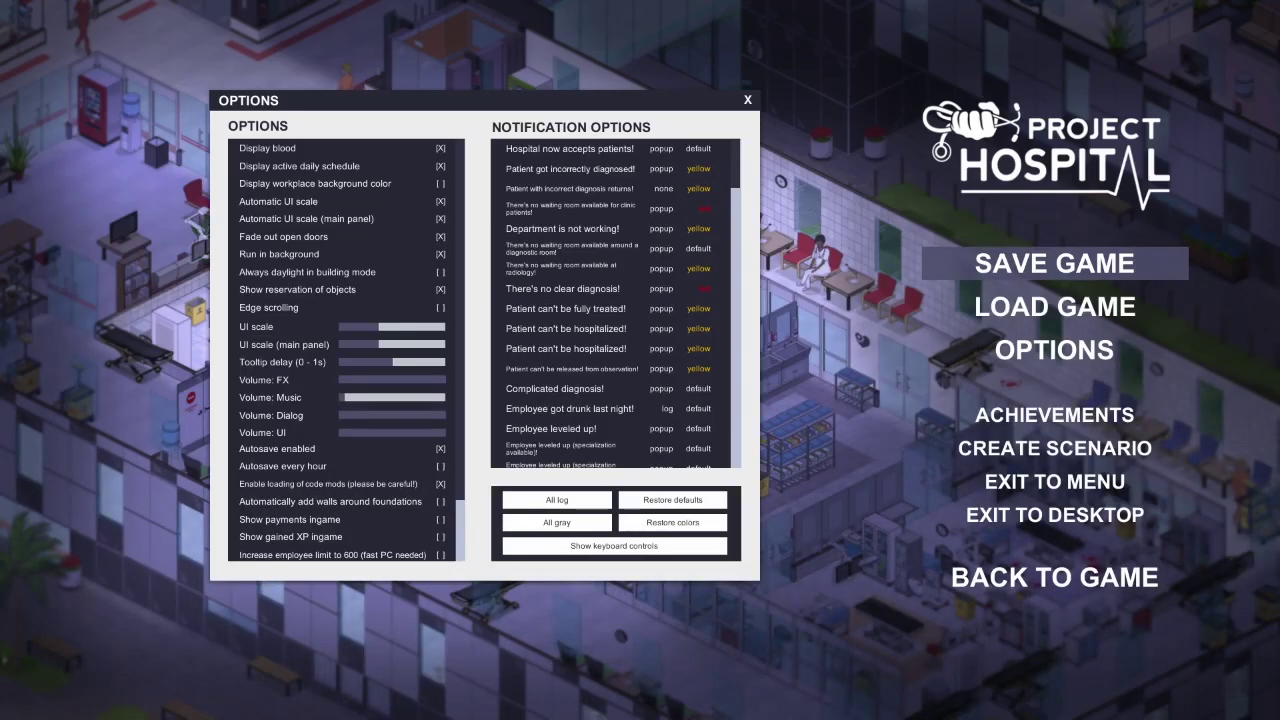
Save the game over the existing Save.zip file
left_click(1054, 263)
left_click(200, 201)
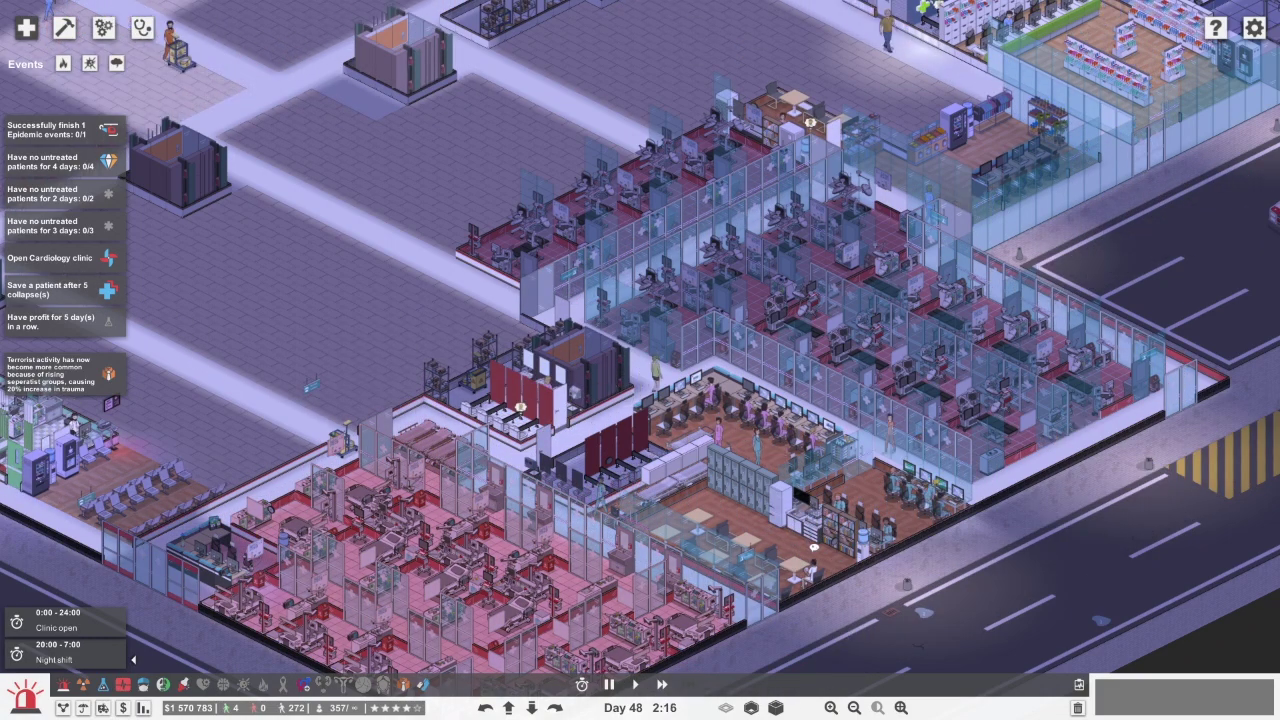
Check injured Lisa Fiebiger, and let the doctor choose Darren Allen's next examination
key("w")
key("d")
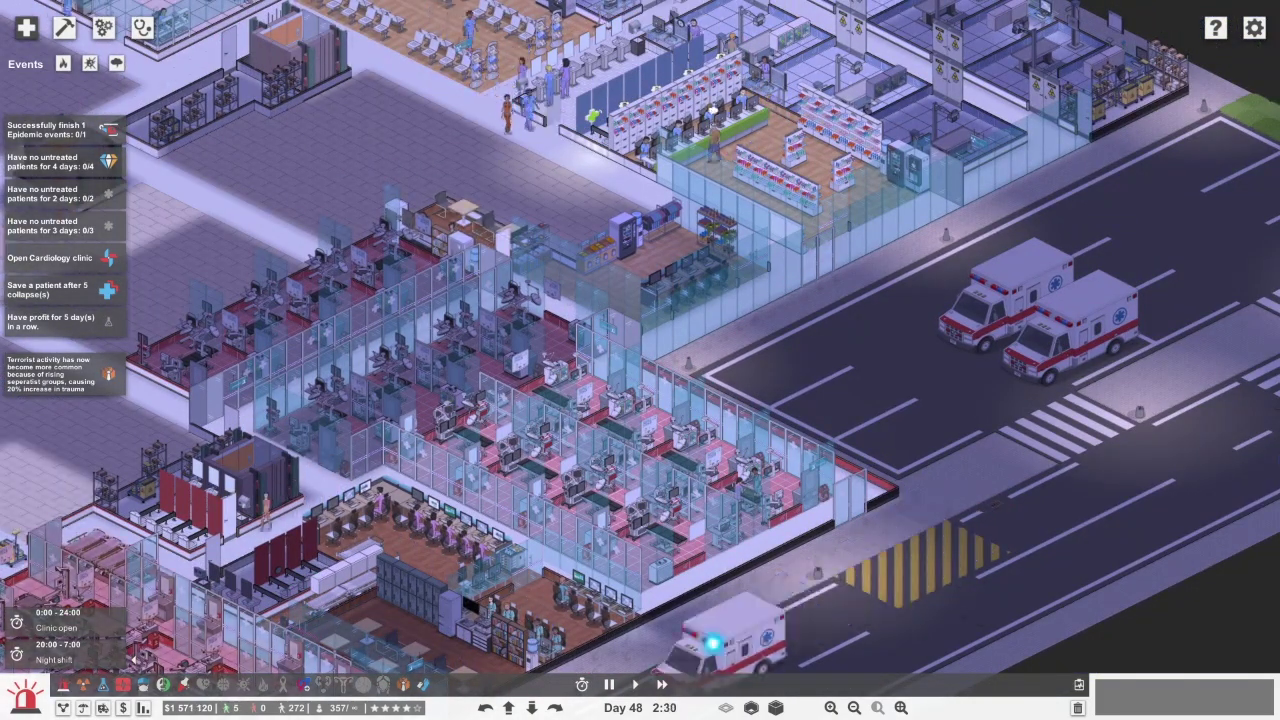
left_click(612, 436)
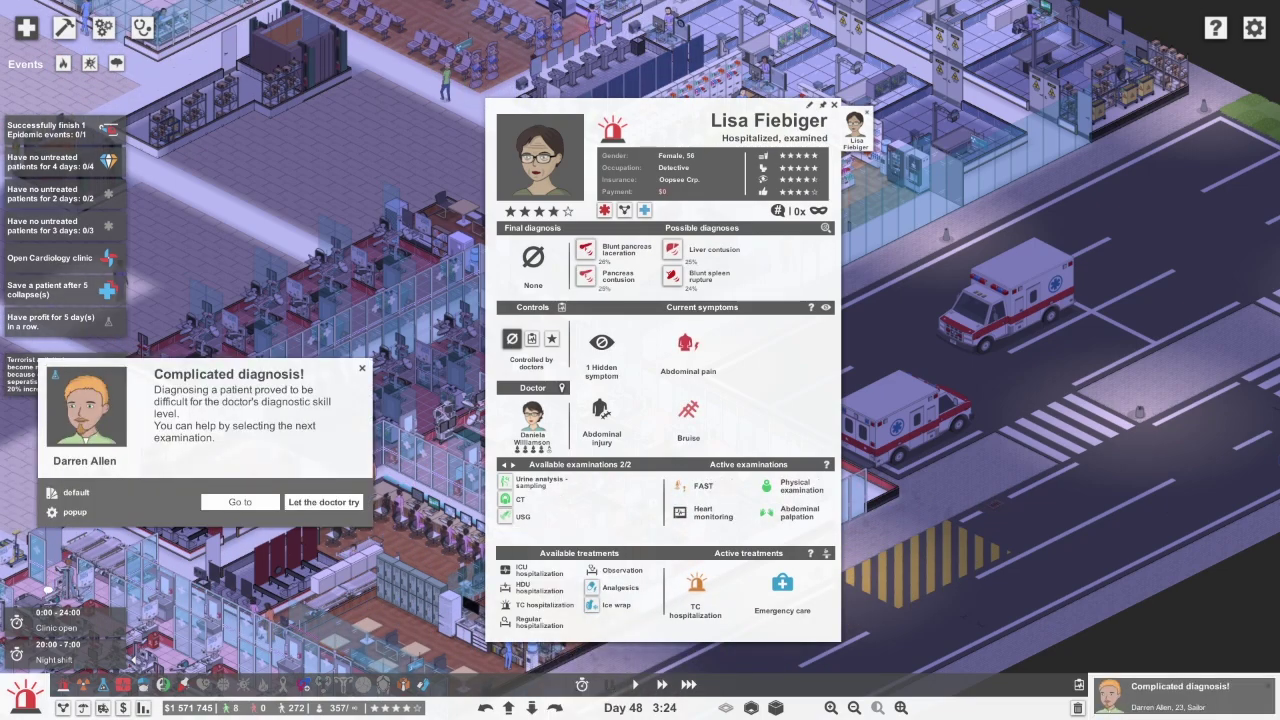
left_click(96, 395)
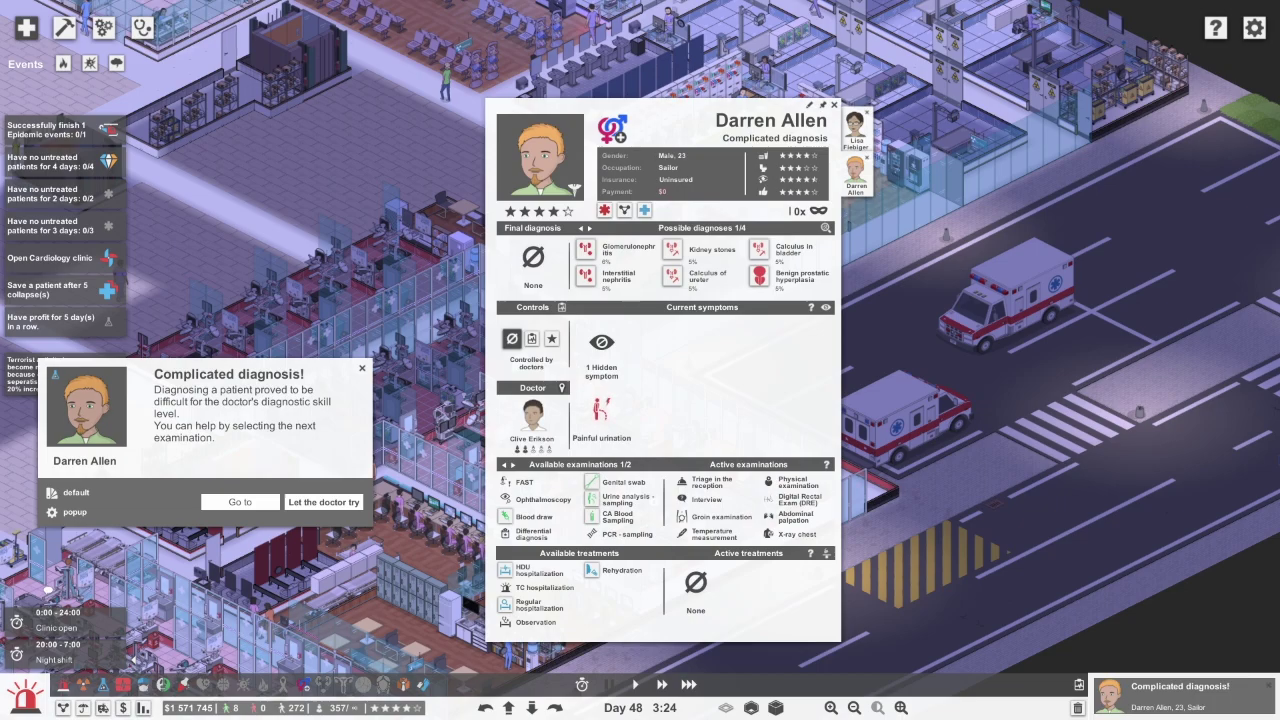
left_click(323, 502)
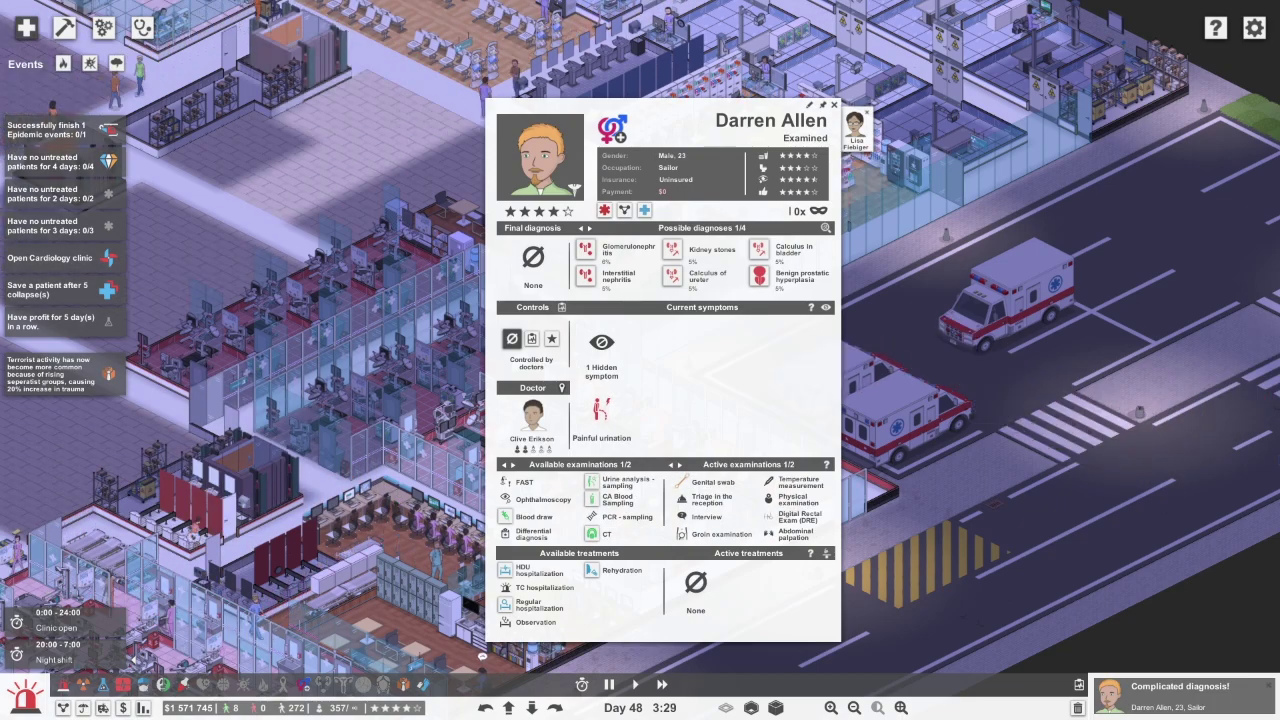
left_click(856, 127)
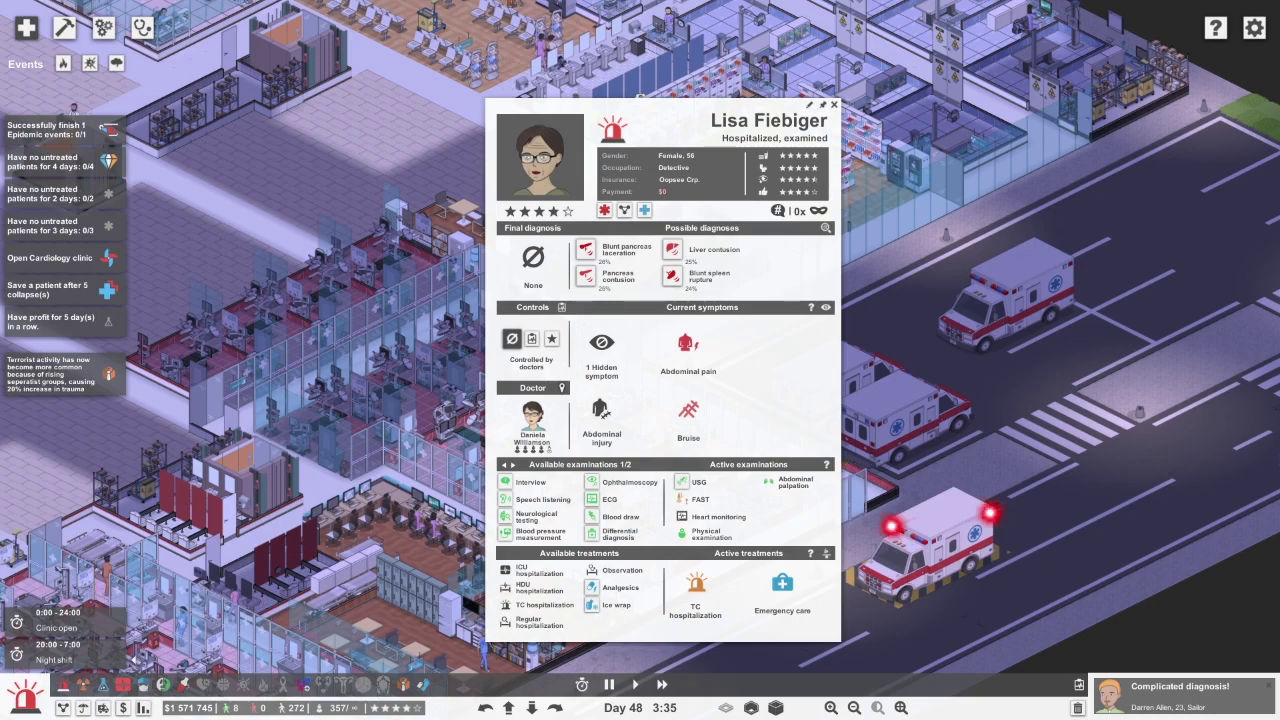
left_click(834, 104)
scroll(641, 578, "up", 2)
scroll(641, 578, "up", 1)
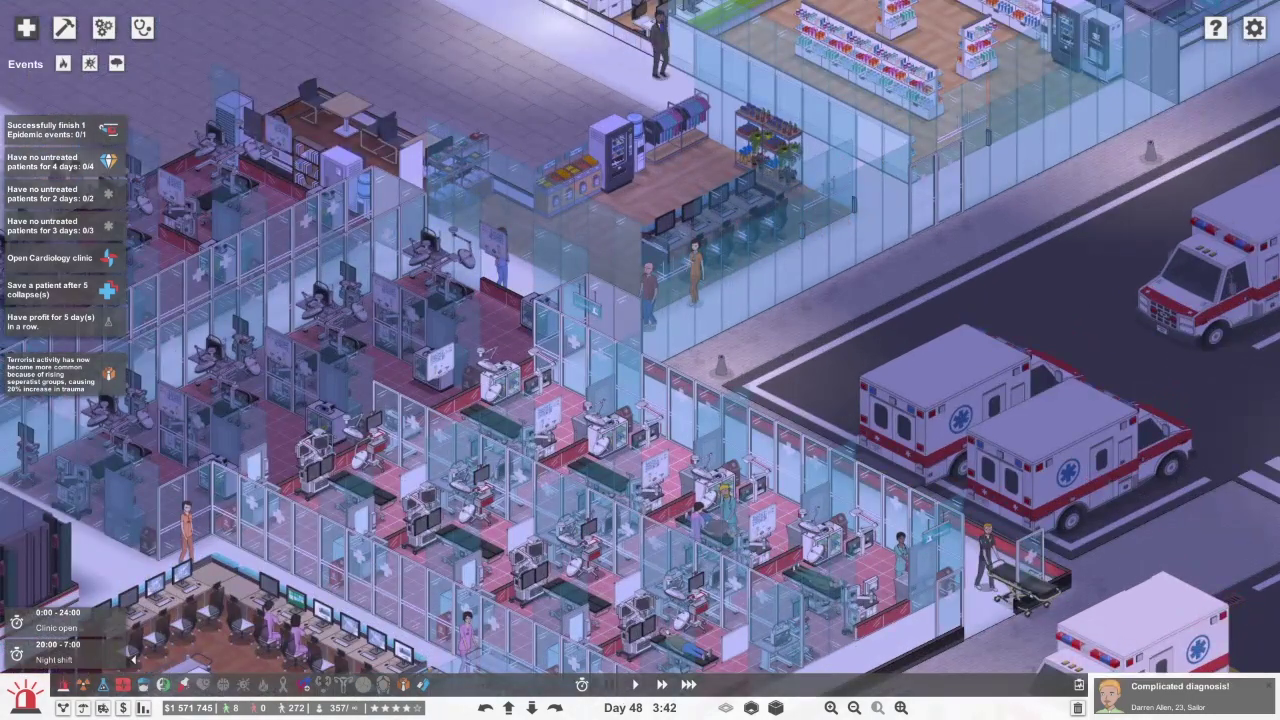
Filter the department's patient list to hospitalized patients only
key("Down")
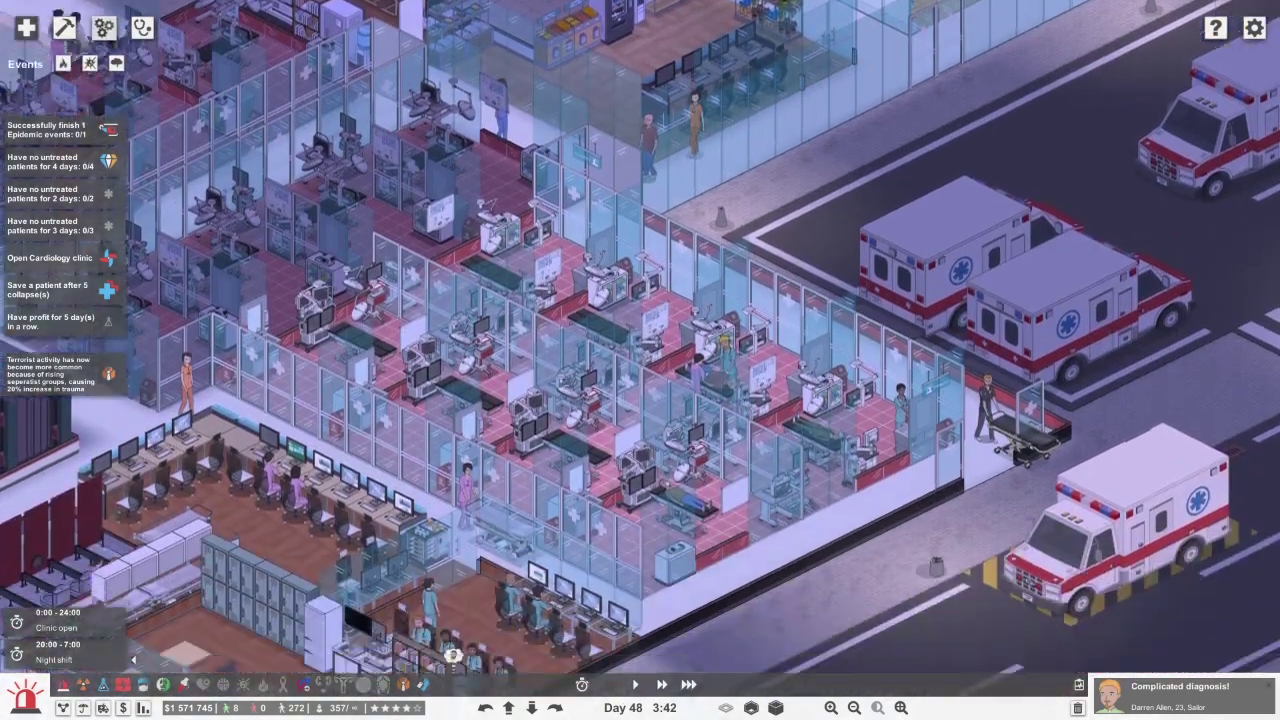
left_click(104, 28)
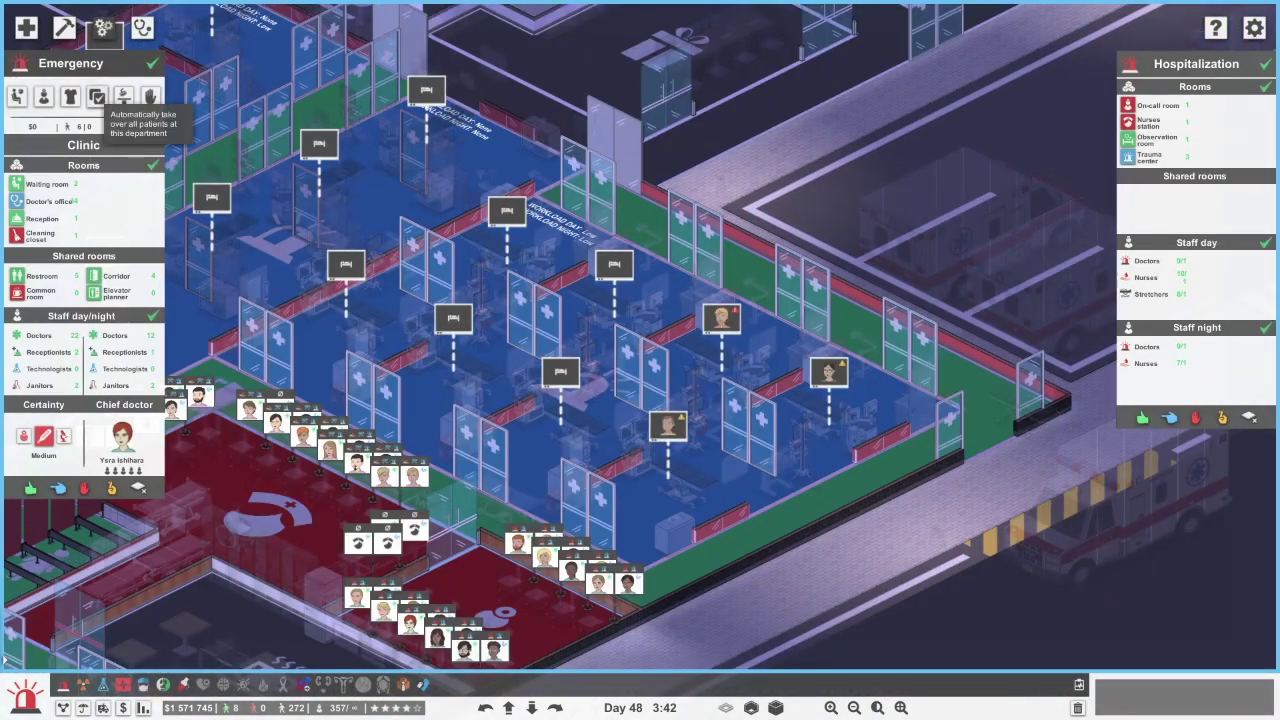
left_click(43, 96)
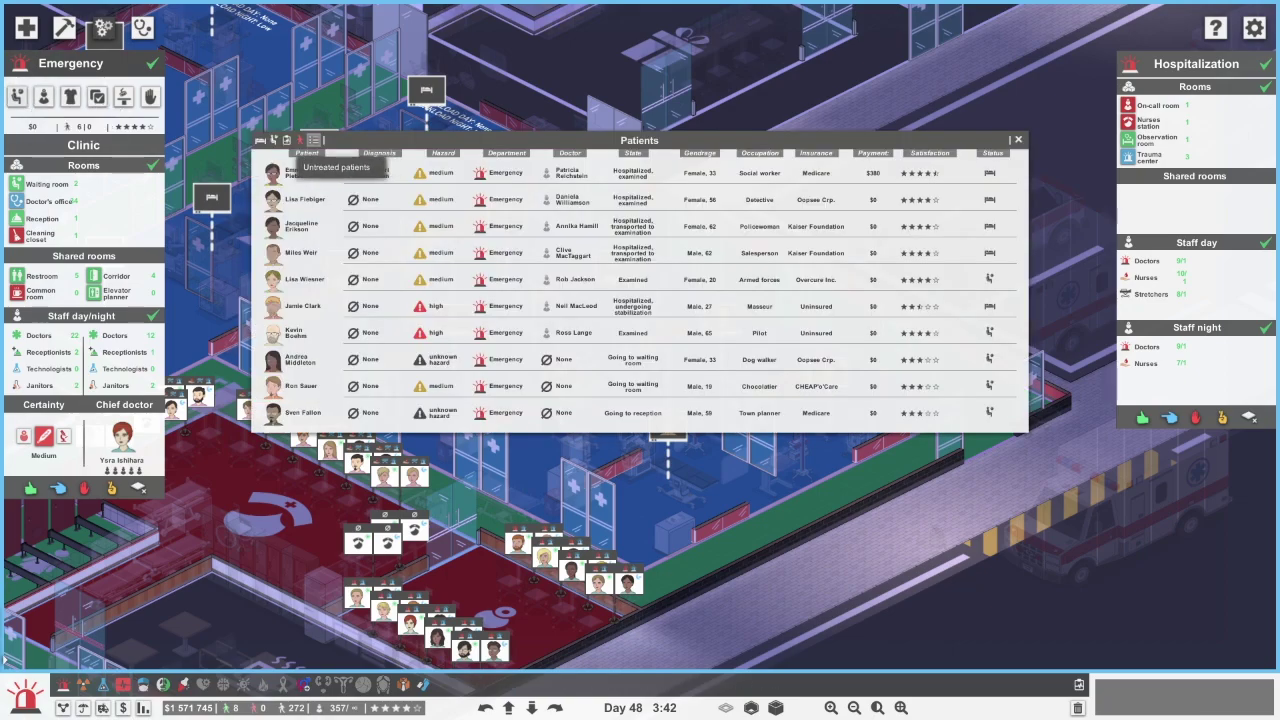
left_click(260, 140)
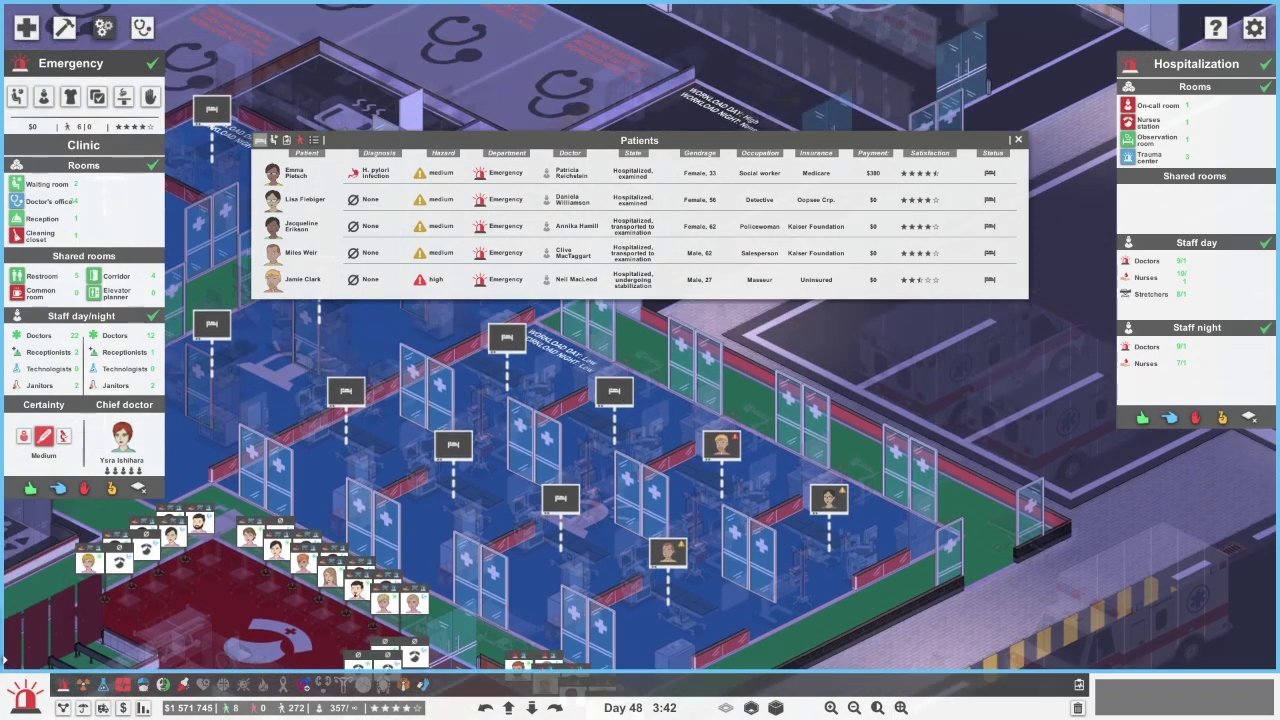
left_click(26, 28)
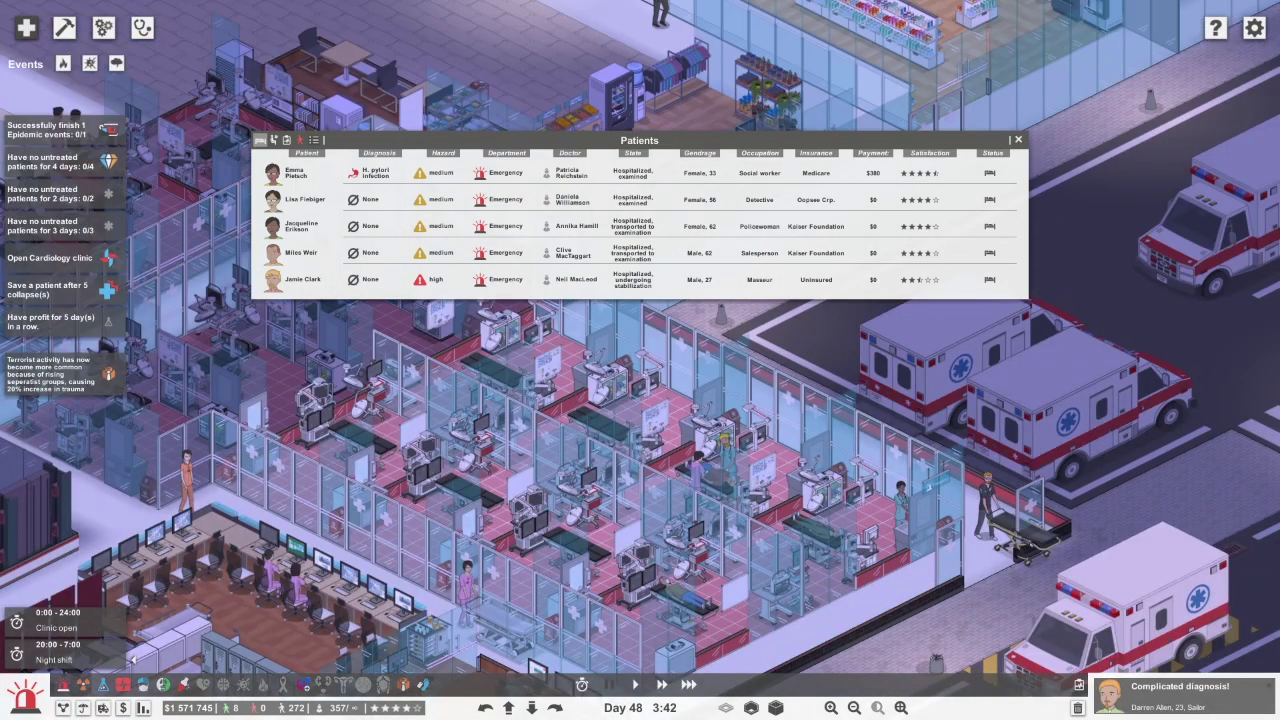
key("s")
left_click(273, 173)
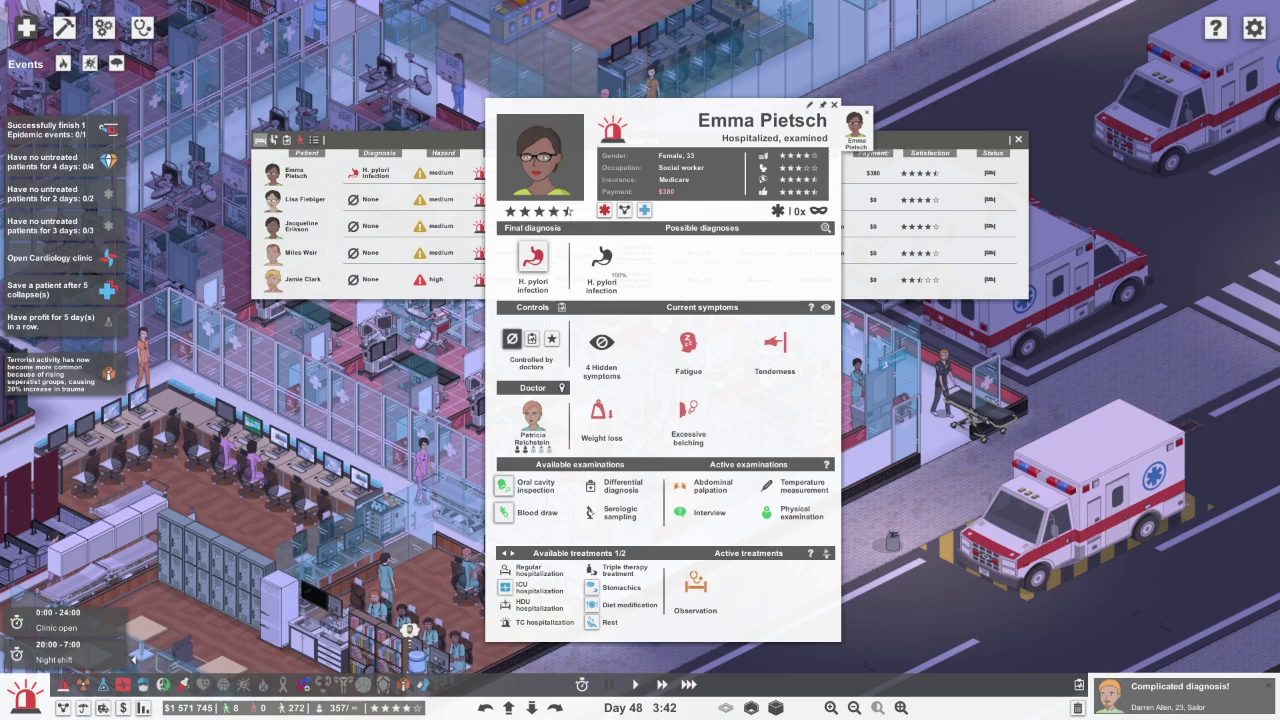
left_click(273, 173)
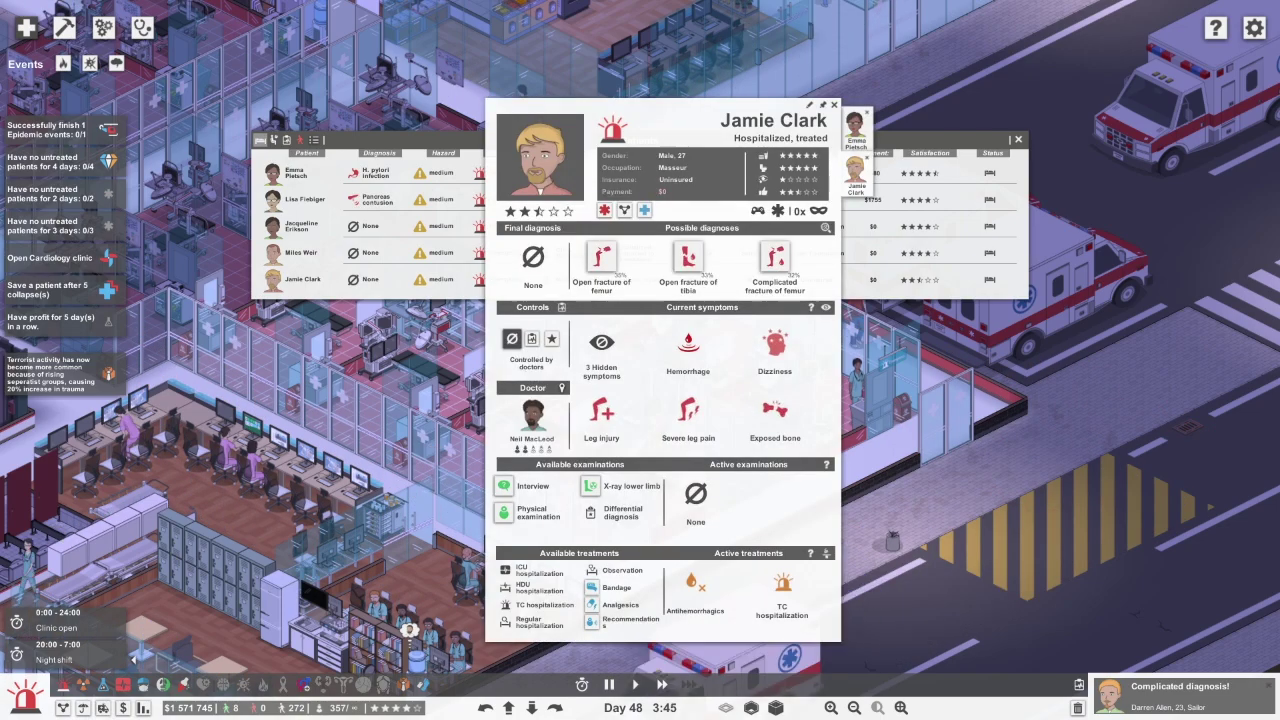
left_click(273, 280)
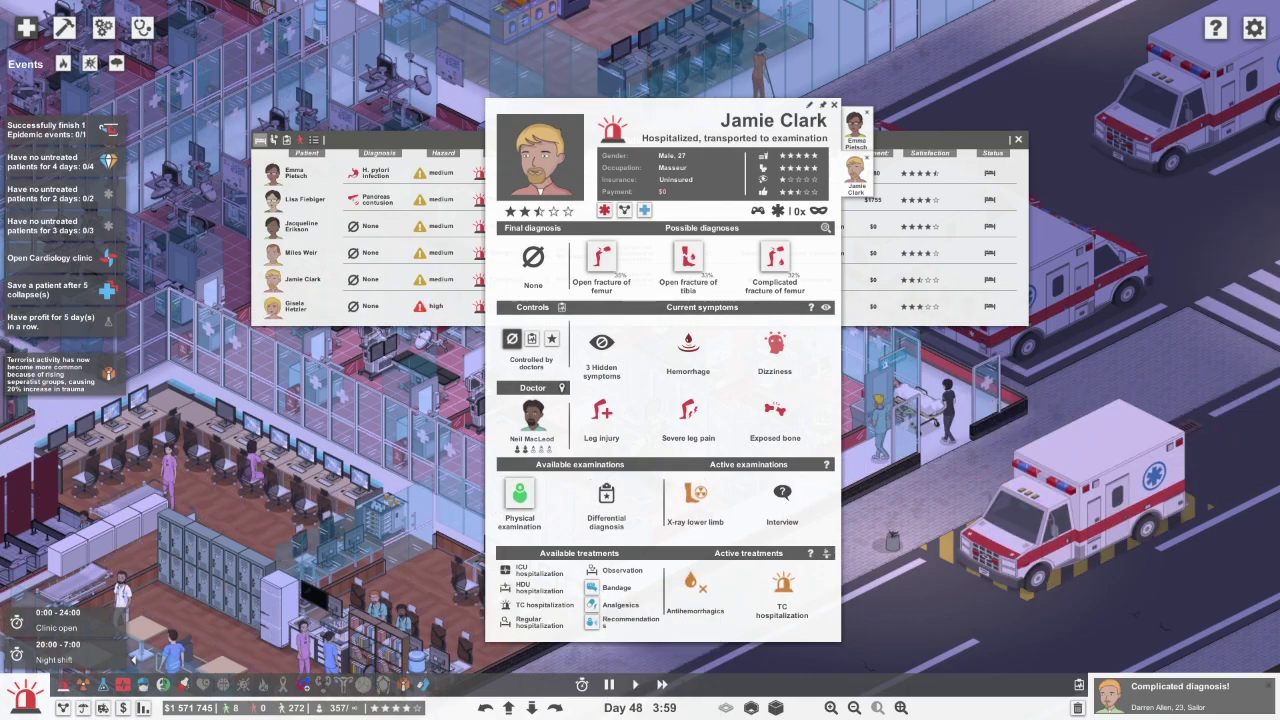
left_click(273, 252)
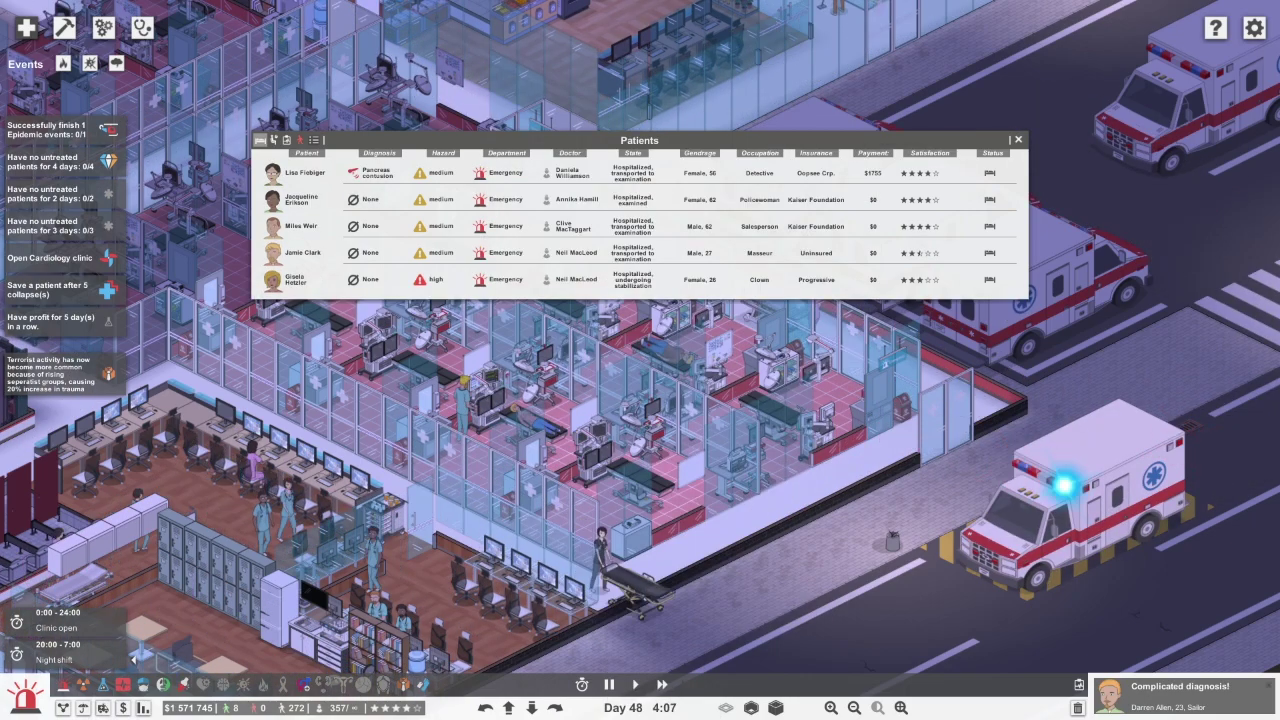
left_click(273, 279)
left_click(612, 587)
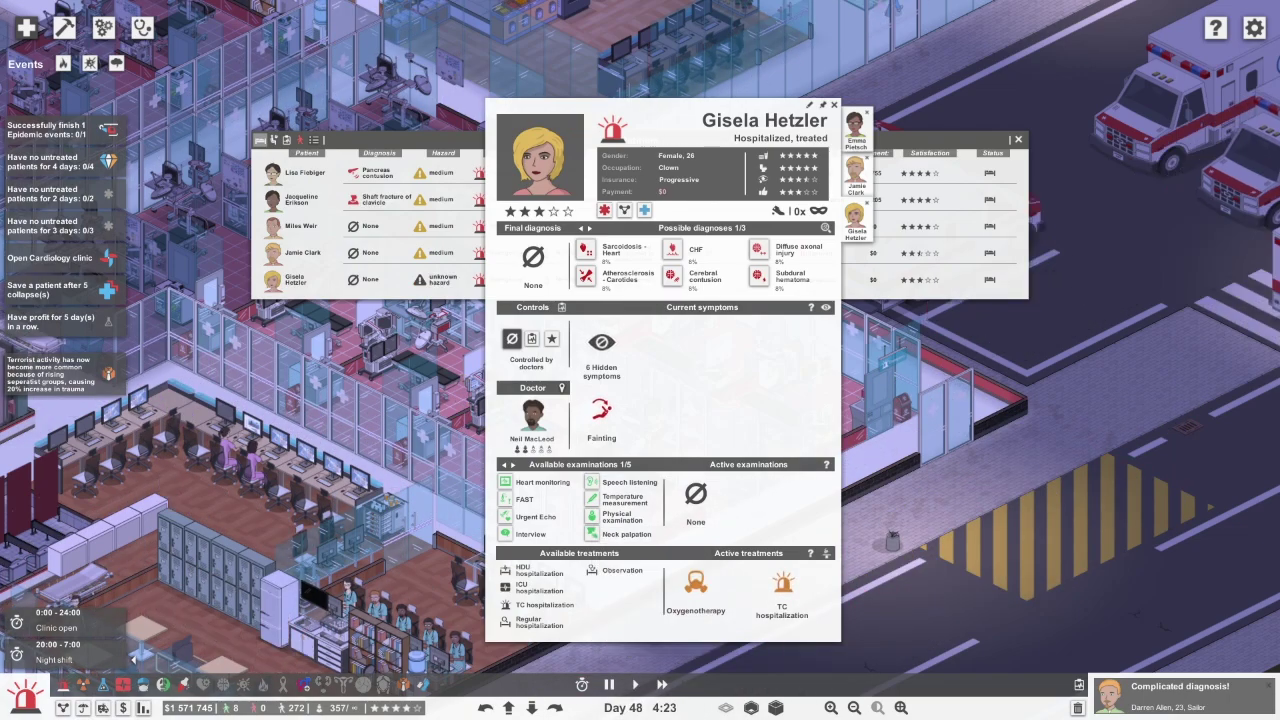
key("Escape")
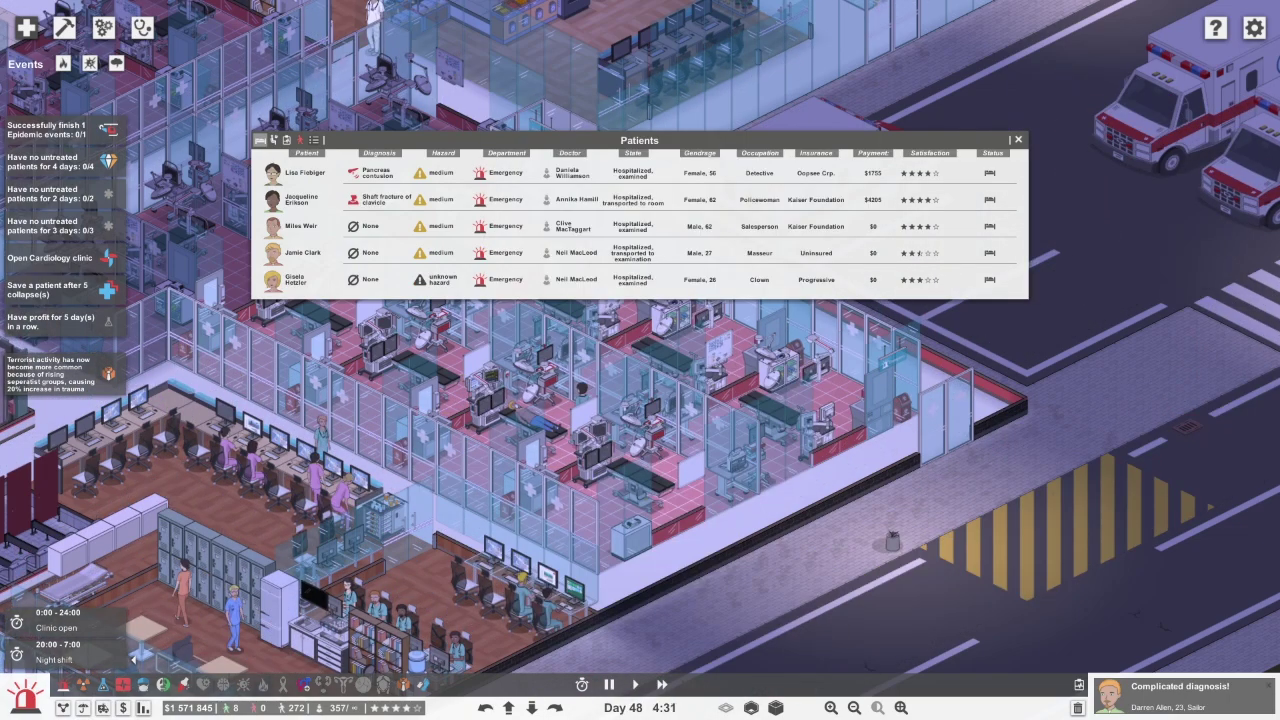
left_click(301, 226)
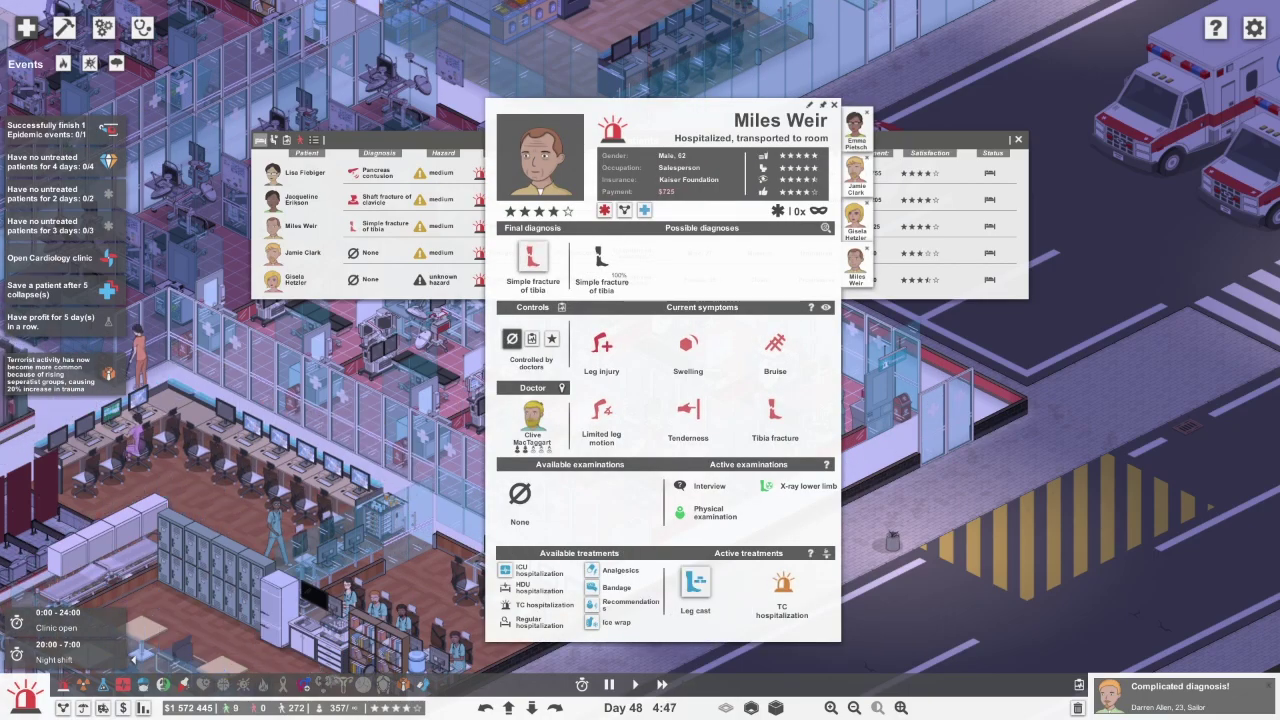
key("Escape")
left_click(301, 199)
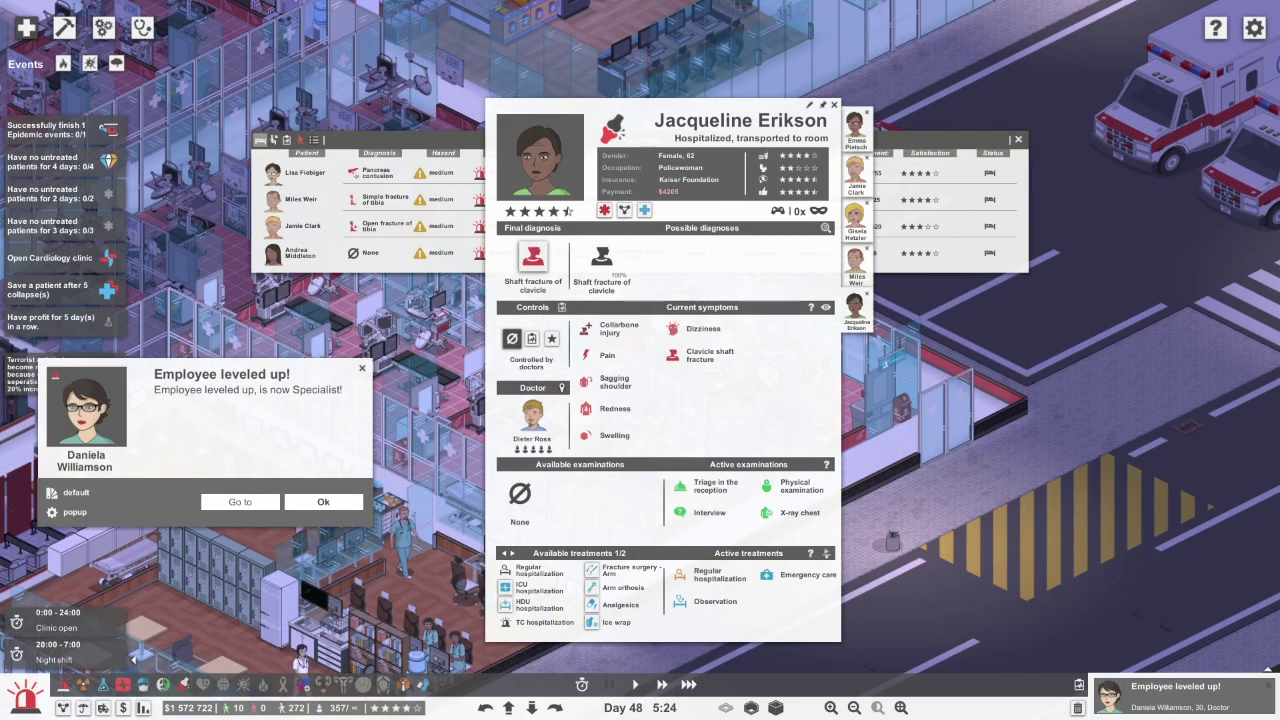
key("Escape")
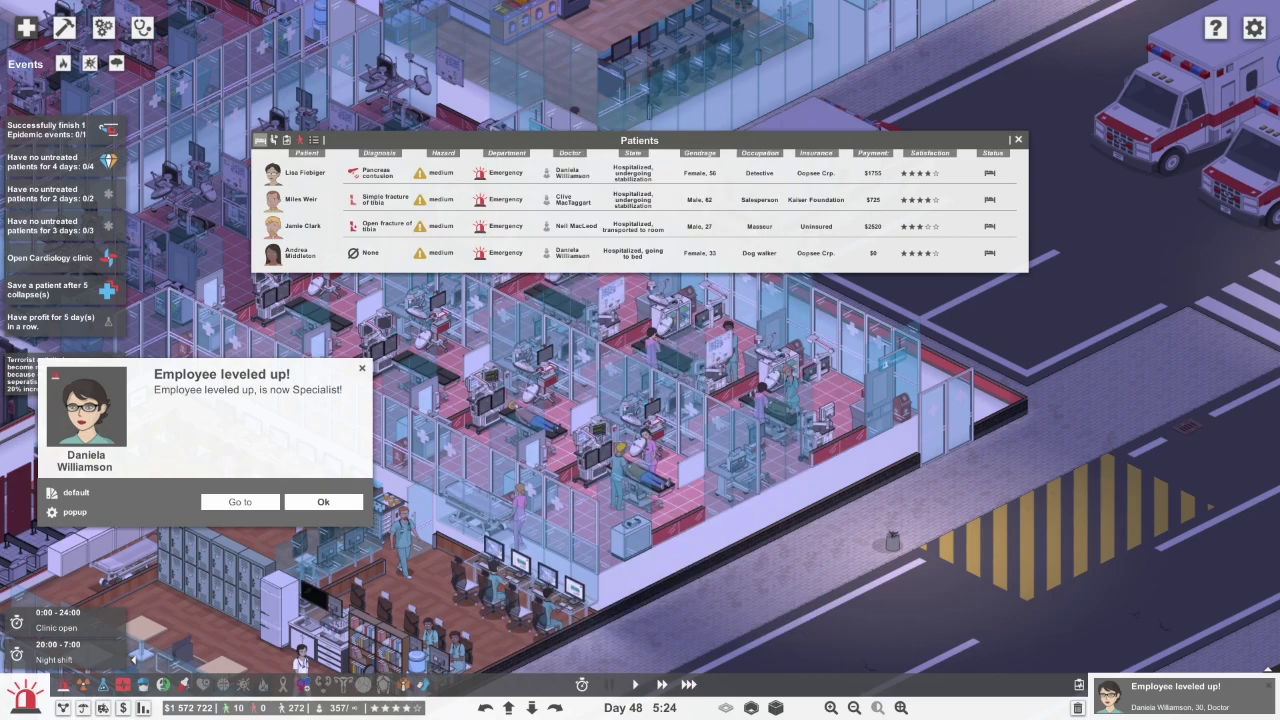
left_click(323, 502)
left_click(300, 253)
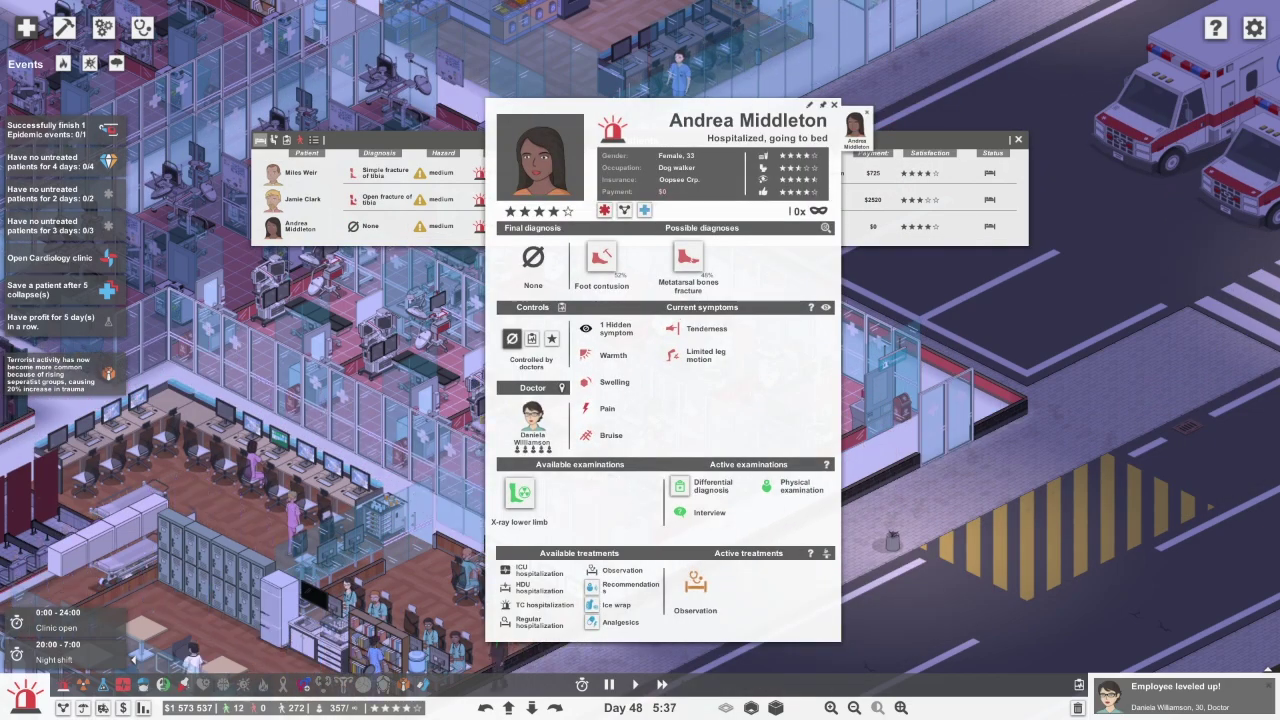
key("Escape")
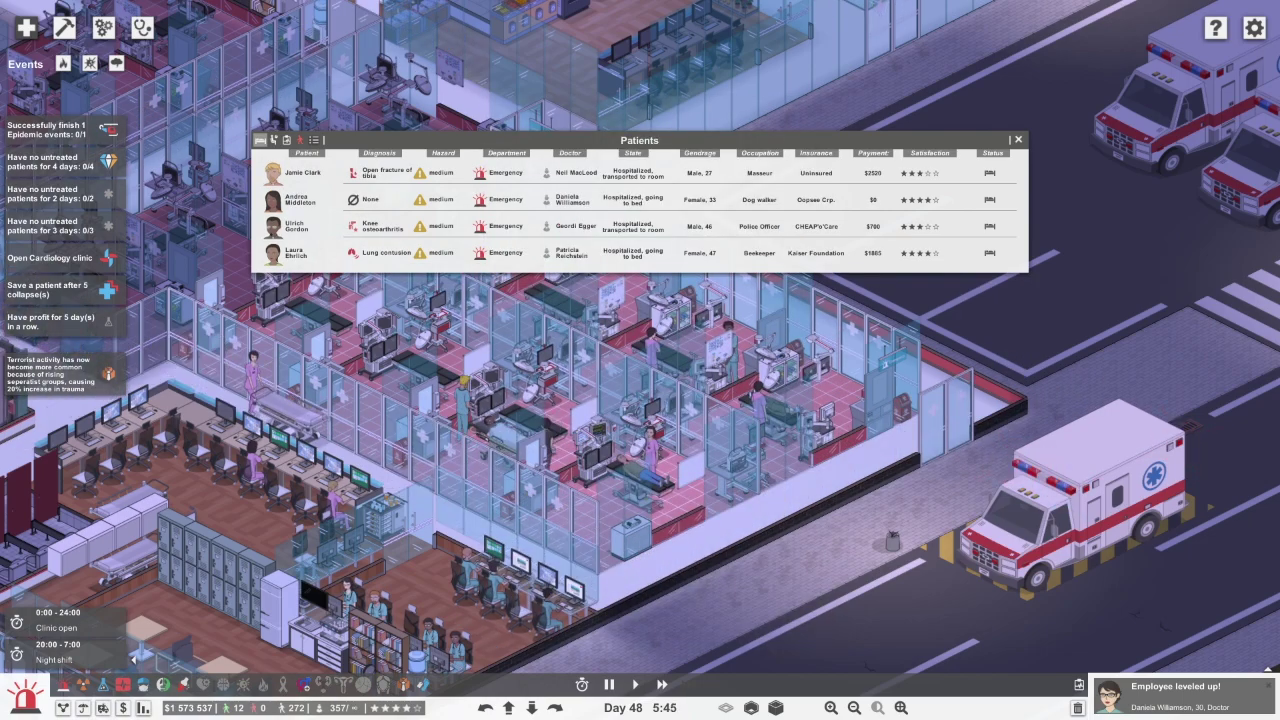
left_click(303, 172)
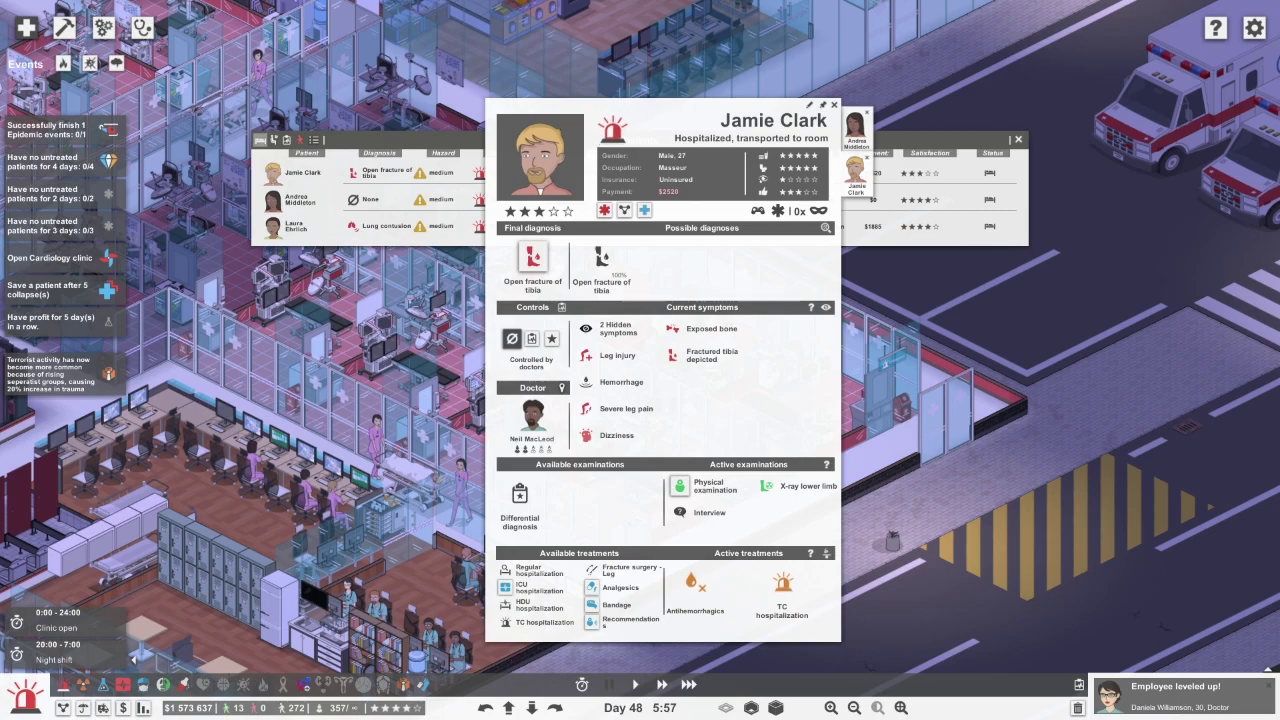
key("Escape")
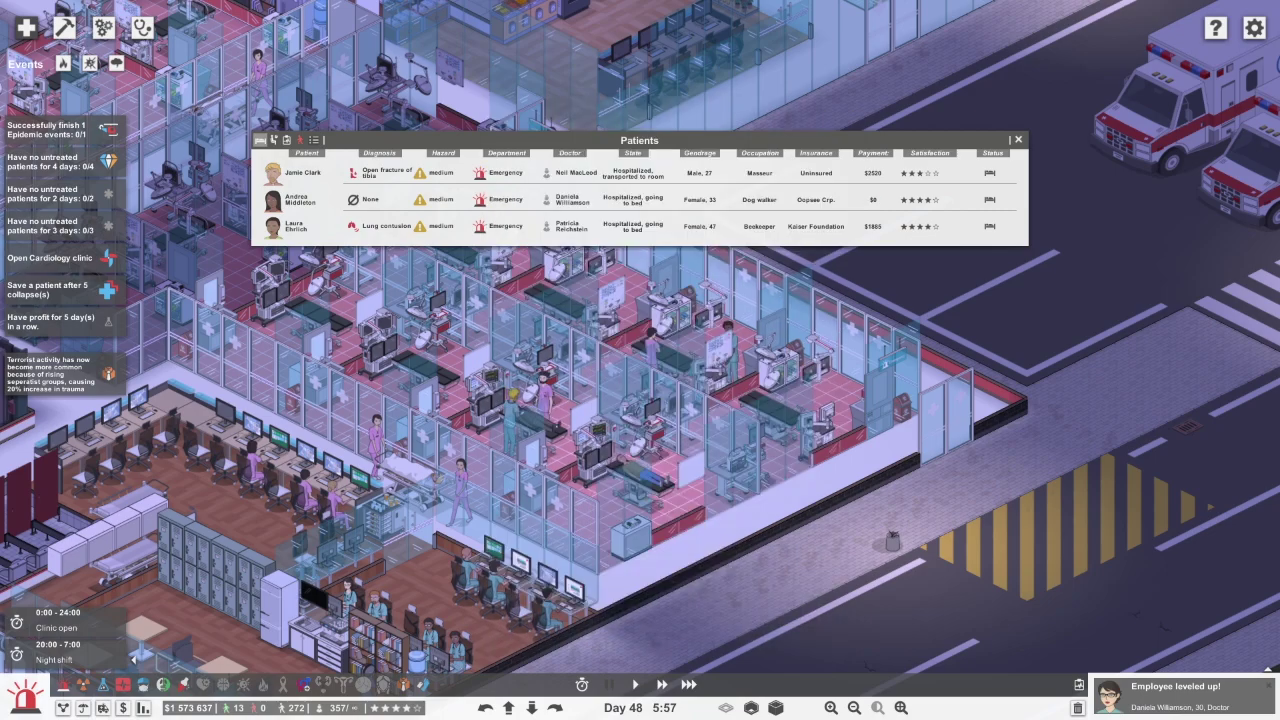
left_click(300, 199)
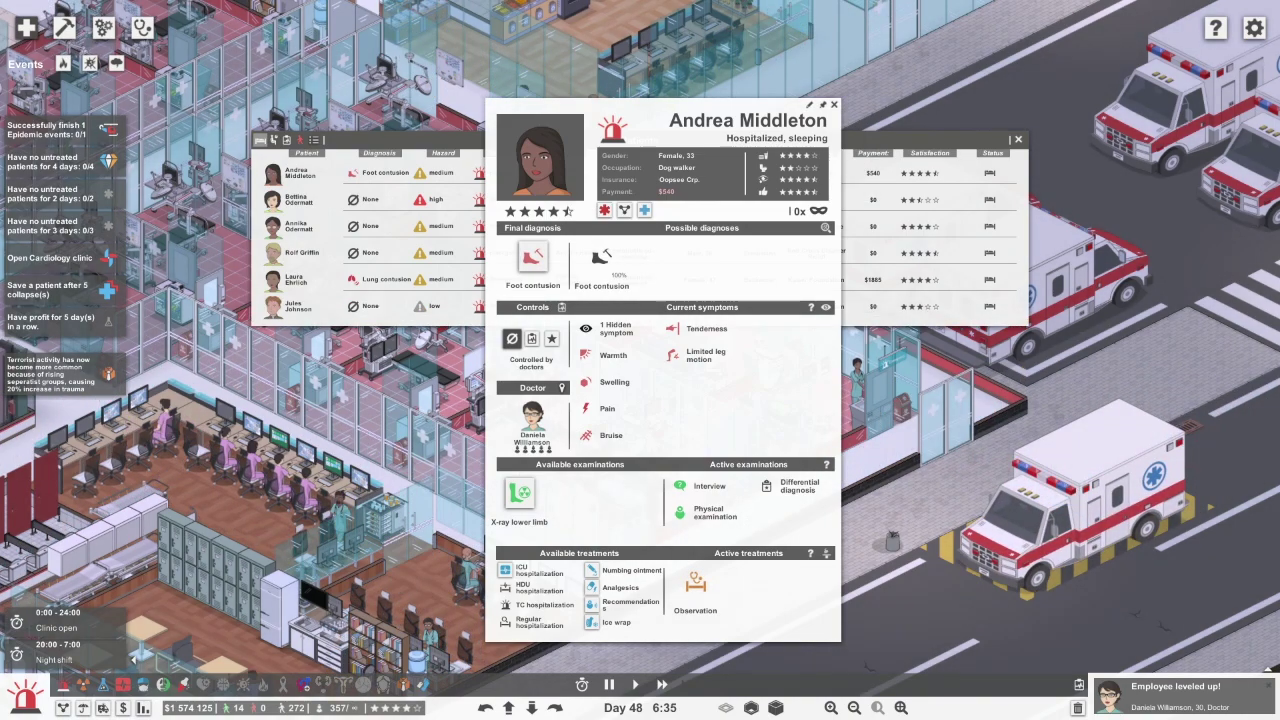
left_click(834, 104)
left_click(300, 332)
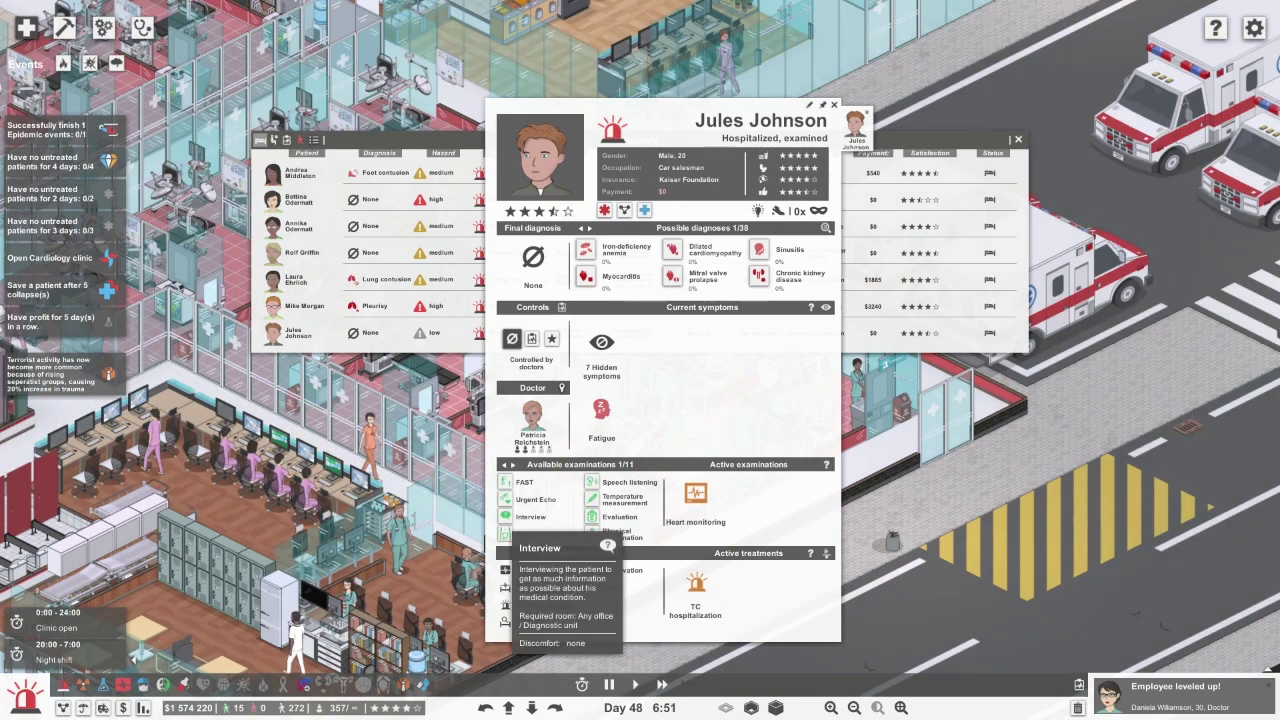
left_click(530, 516)
left_click(834, 104)
left_click(300, 305)
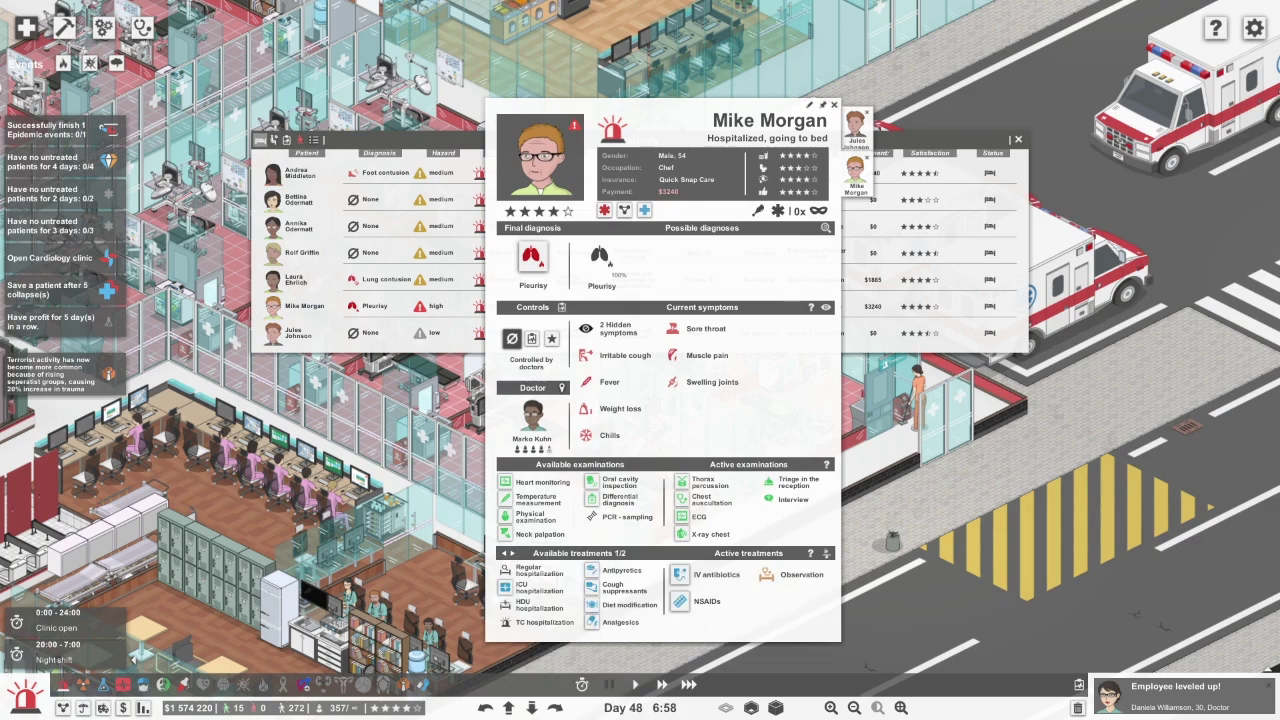
left_click(592, 622)
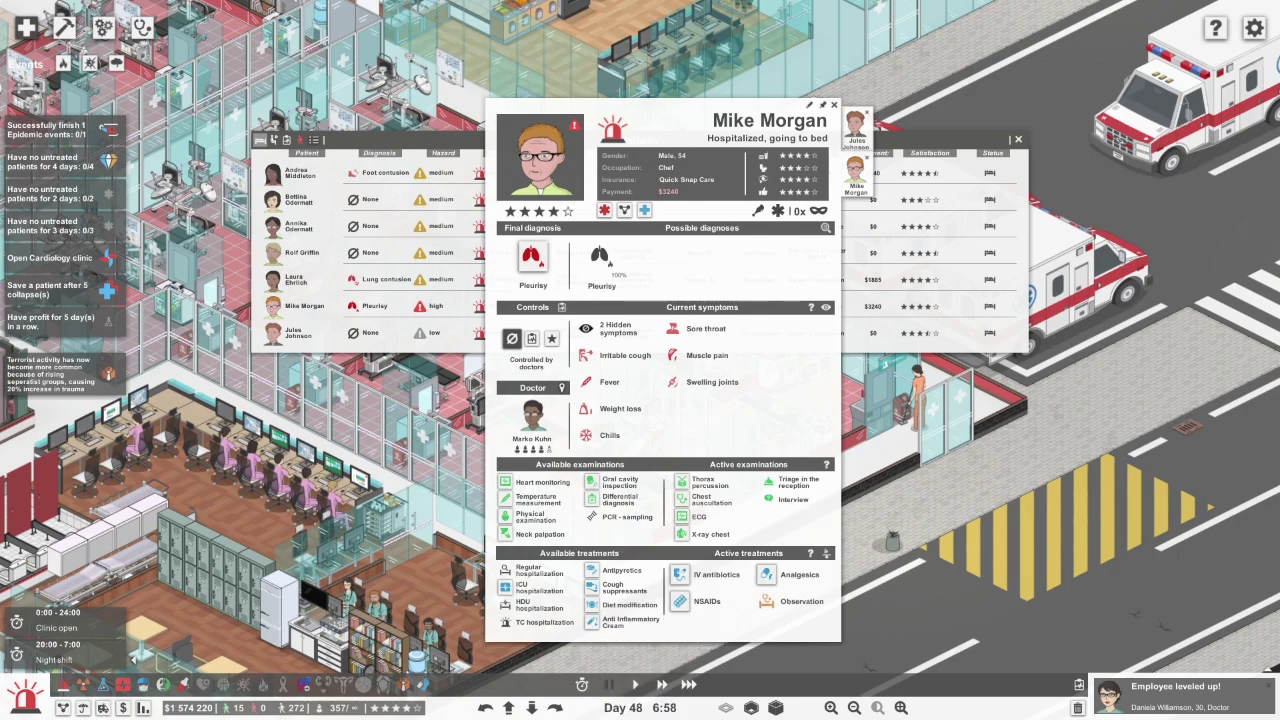
key("Escape")
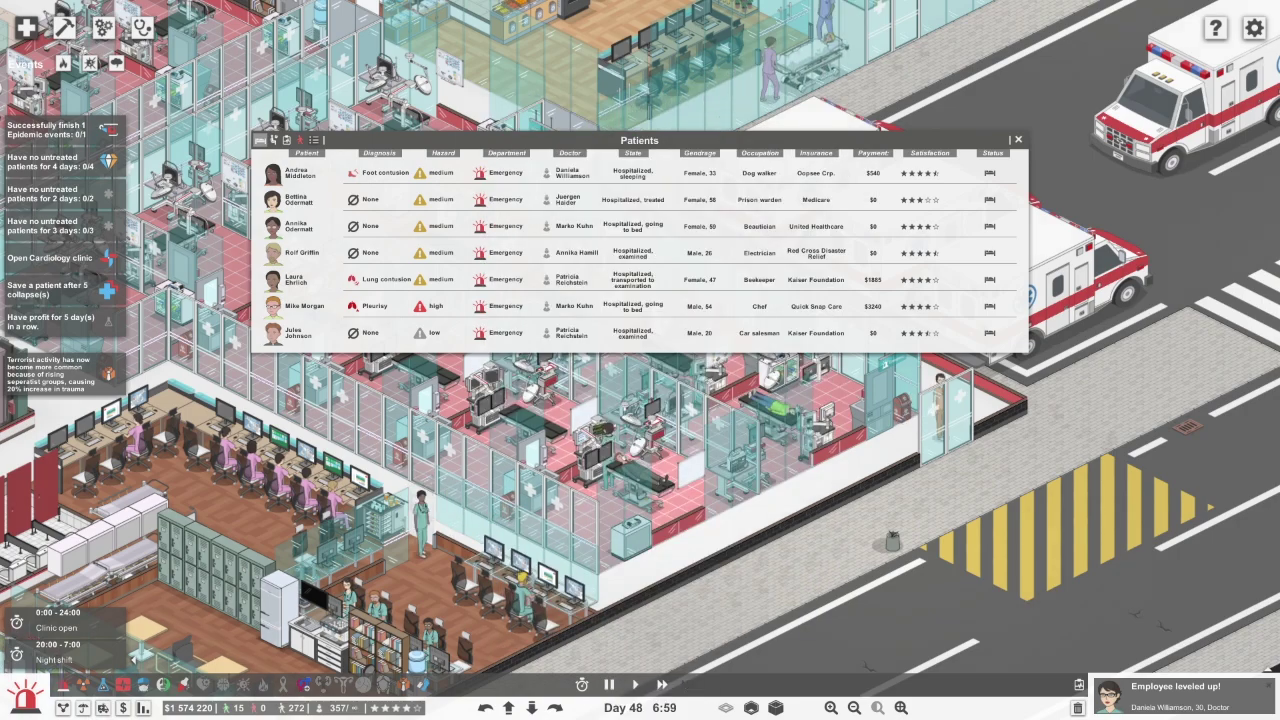
left_click(297, 199)
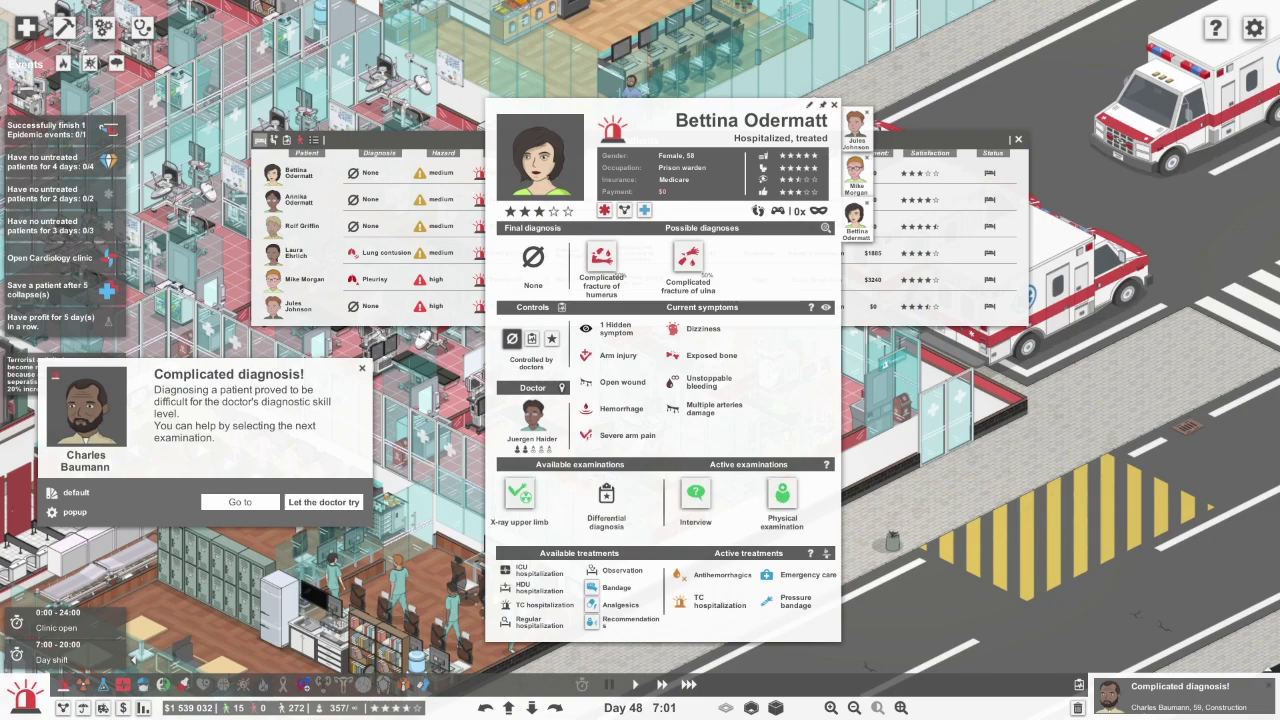
left_click(104, 442)
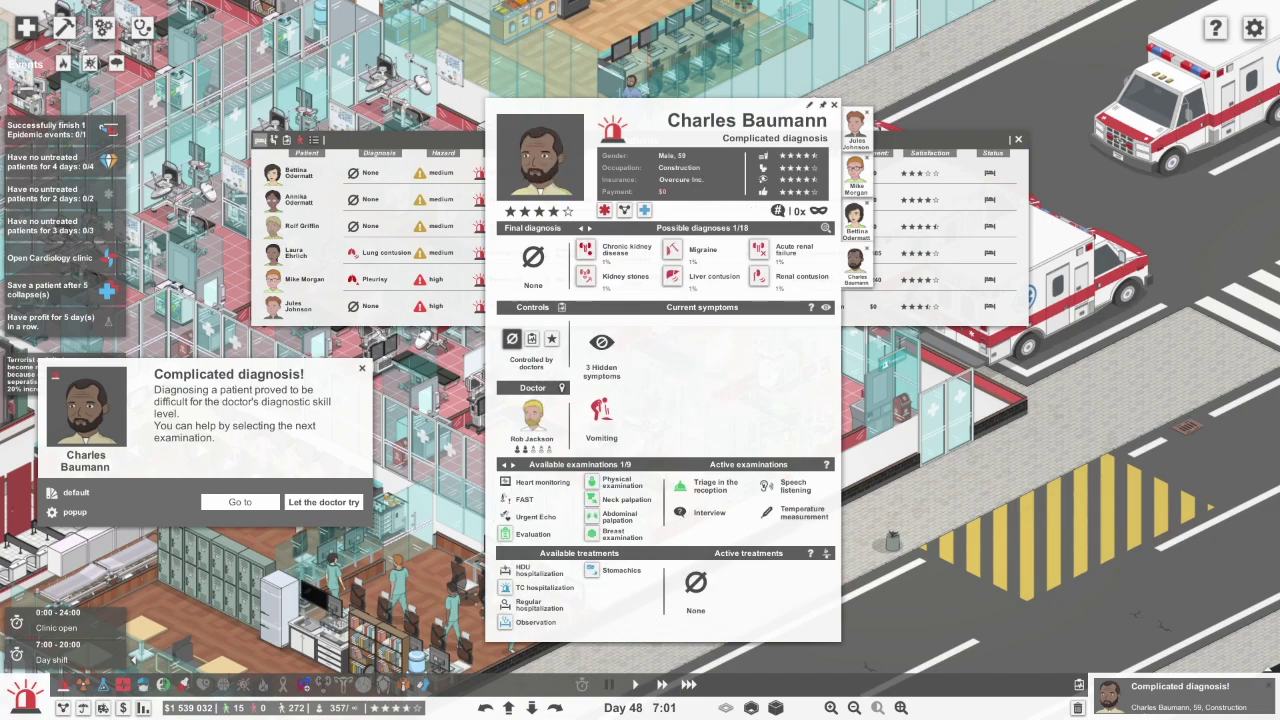
left_click(619, 517)
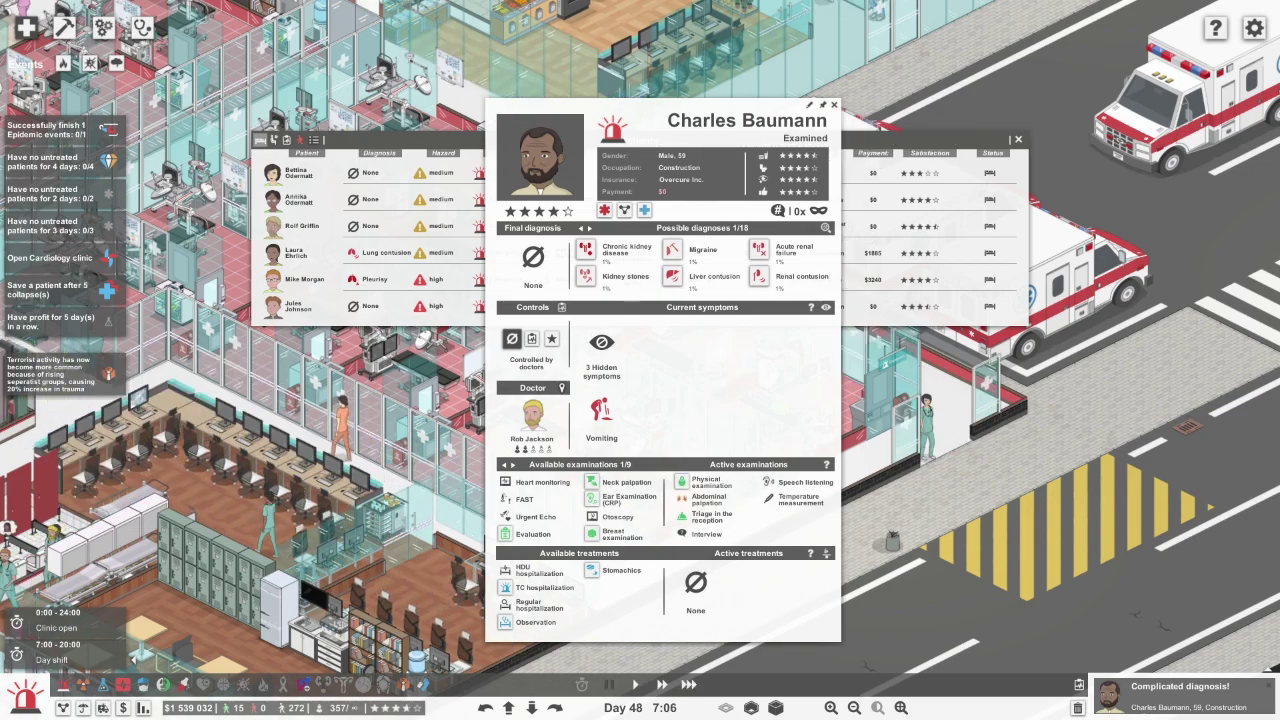
right_click(668, 272)
left_click(273, 175)
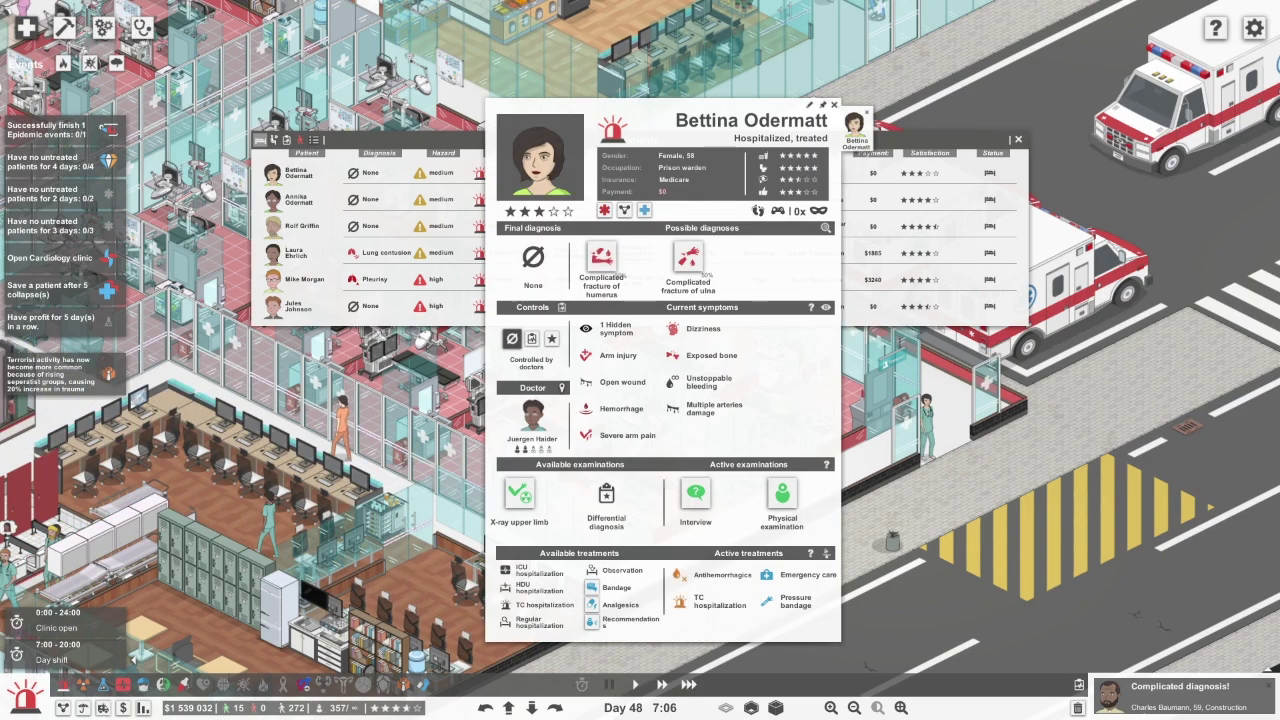
left_click(834, 105)
left_click(273, 199)
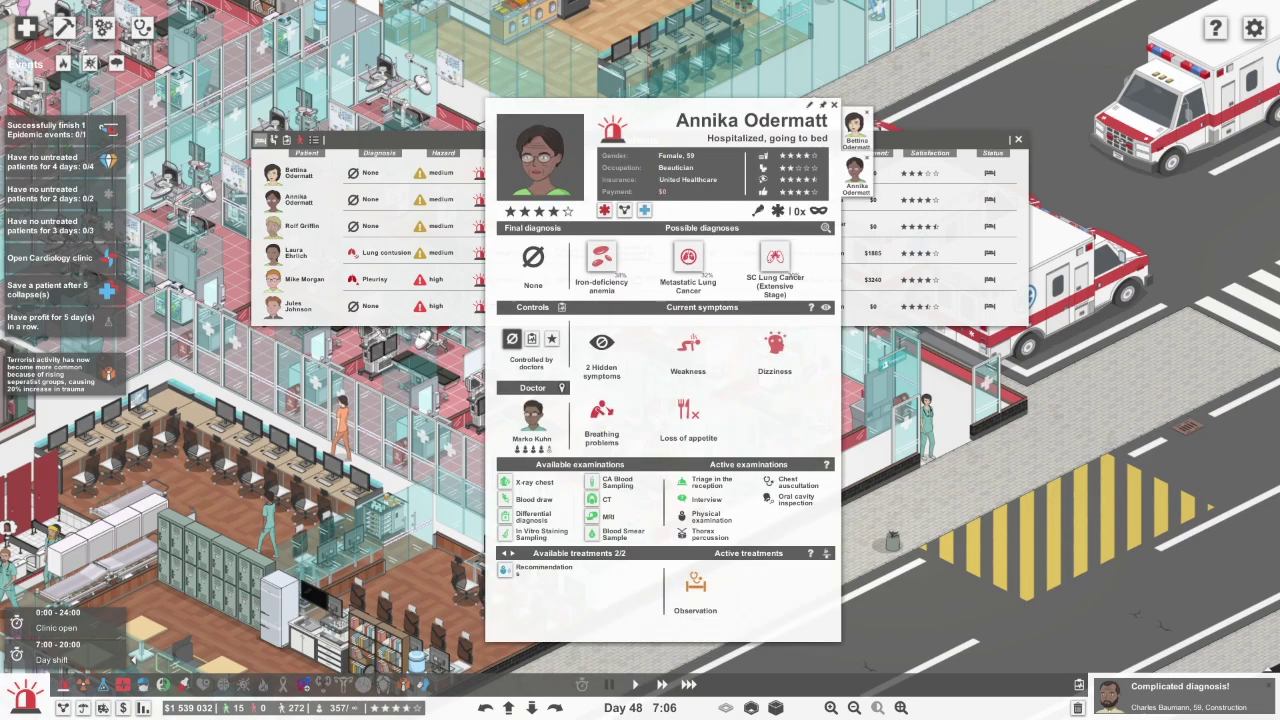
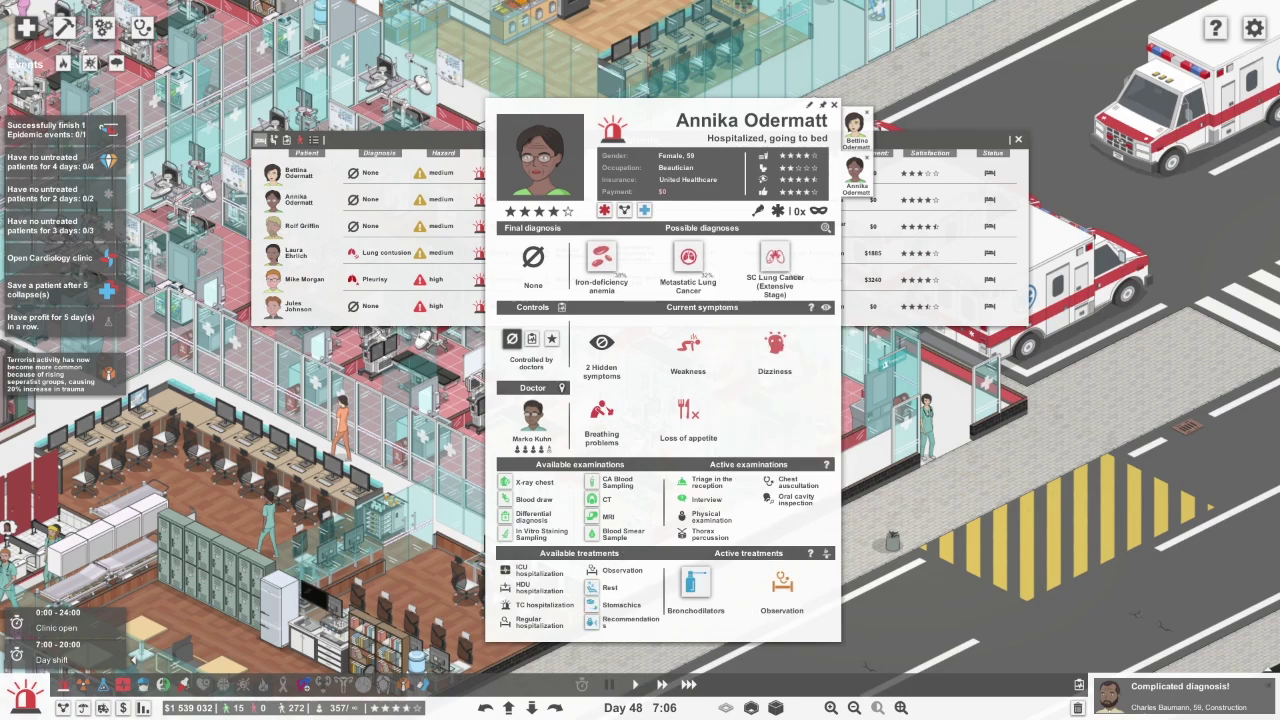
Confirm iron-deficiency anemia for the beautician, then review the electrician, beekeeper and chef cards
left_click(601, 258)
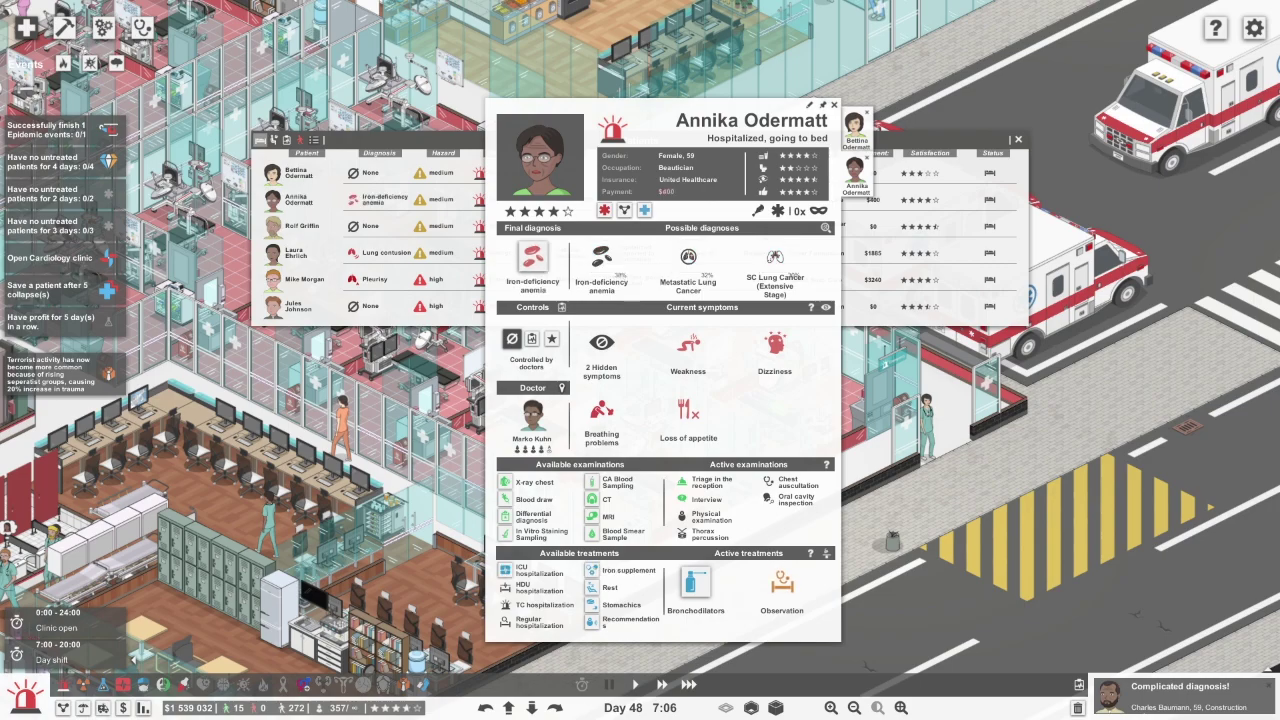
left_click(302, 226)
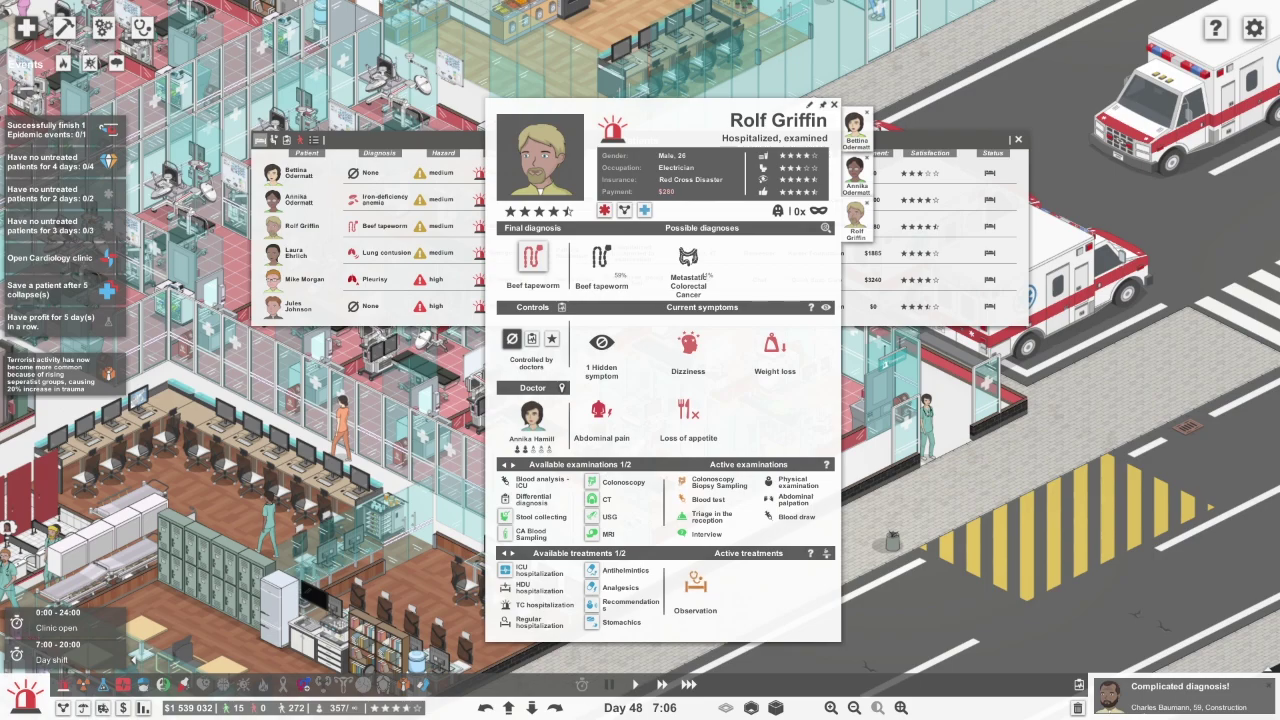
key("Escape")
left_click(268, 250)
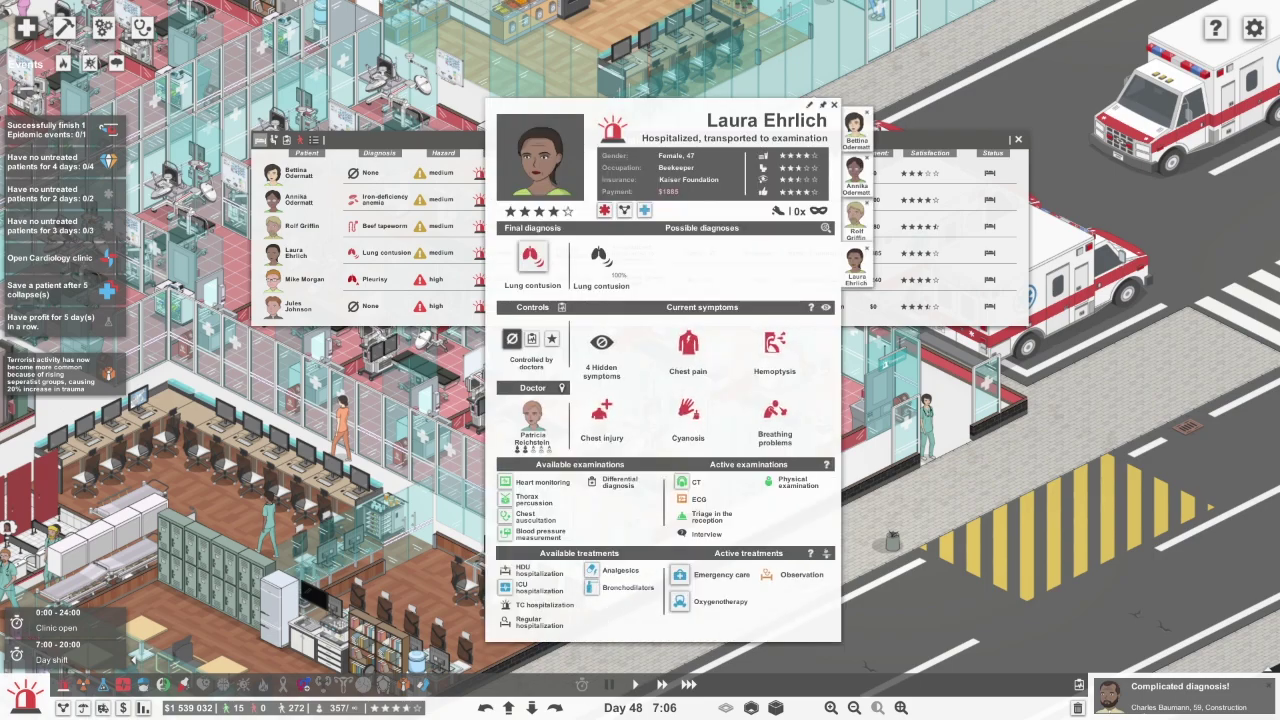
key("Escape")
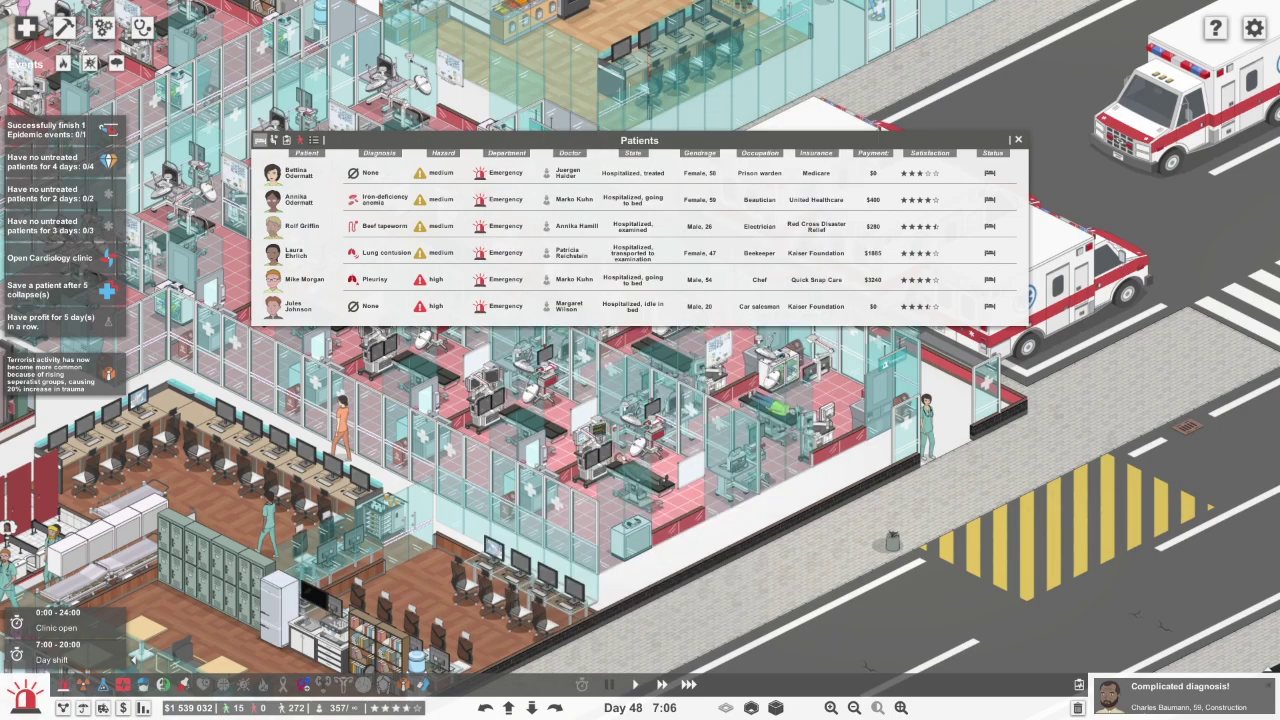
left_click(304, 279)
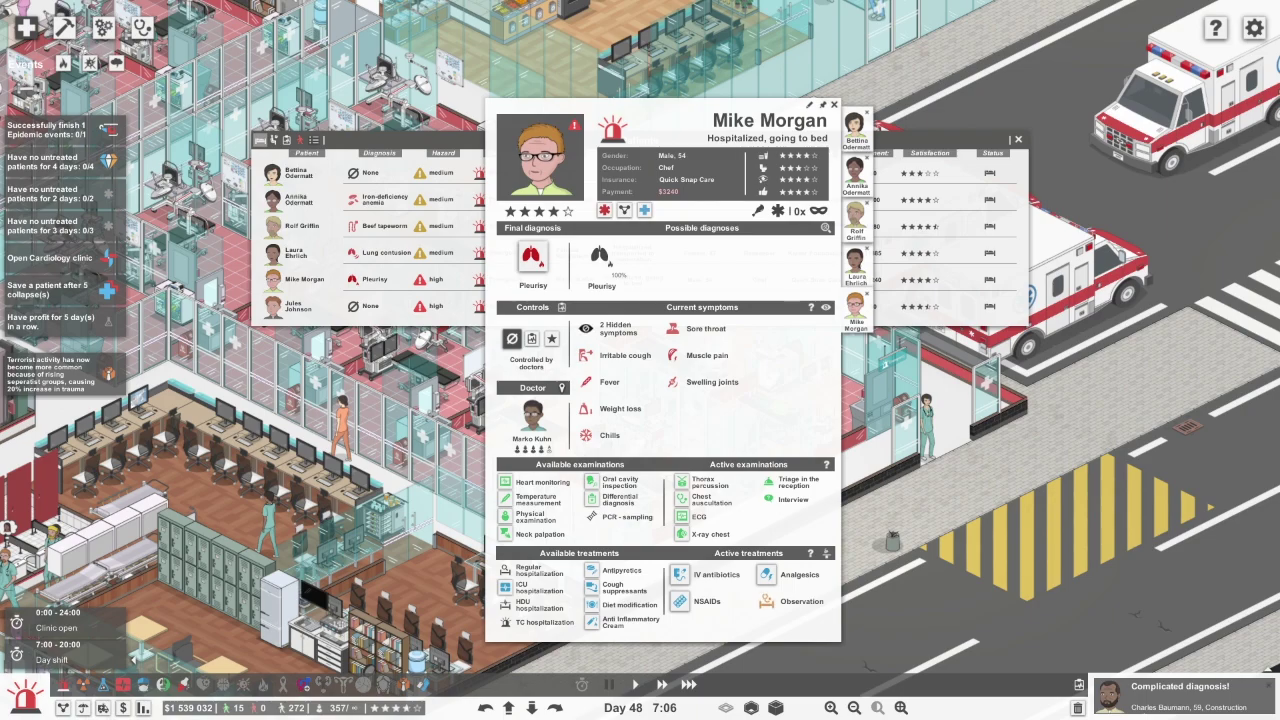
key("Escape")
Order an Urgent Echo examination for the car salesman
left_click(298, 306)
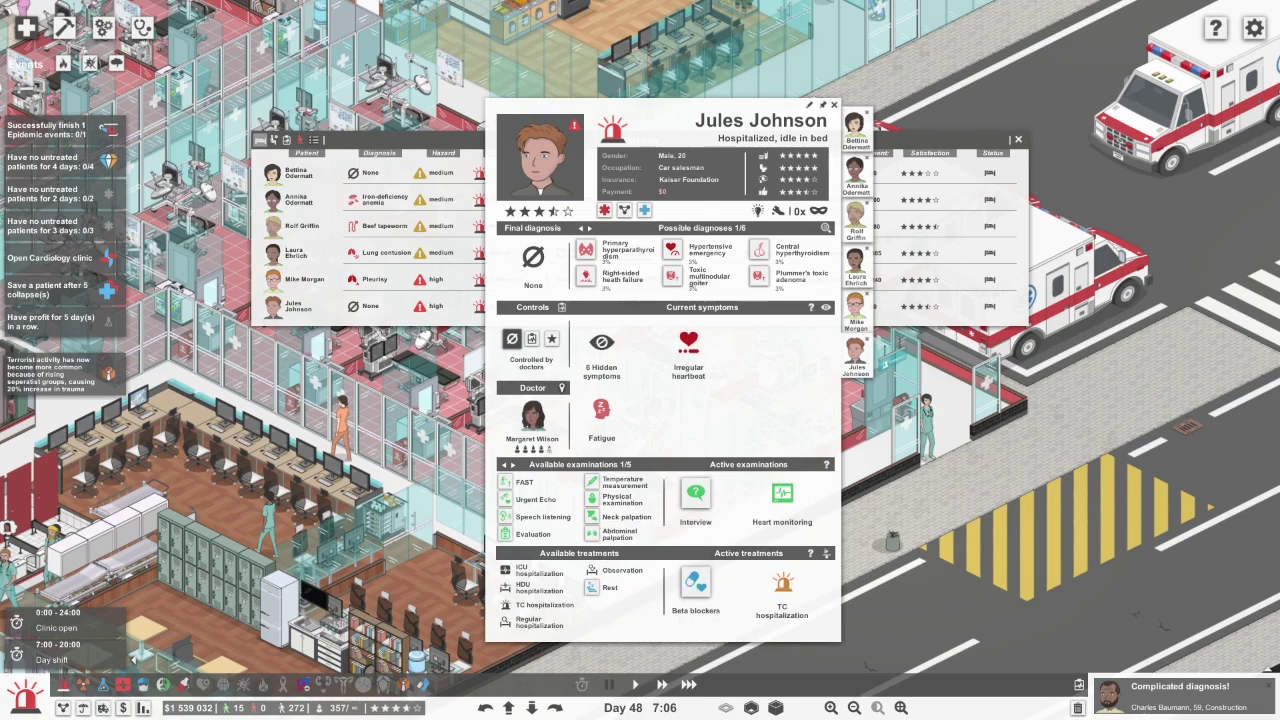
left_click(533, 499)
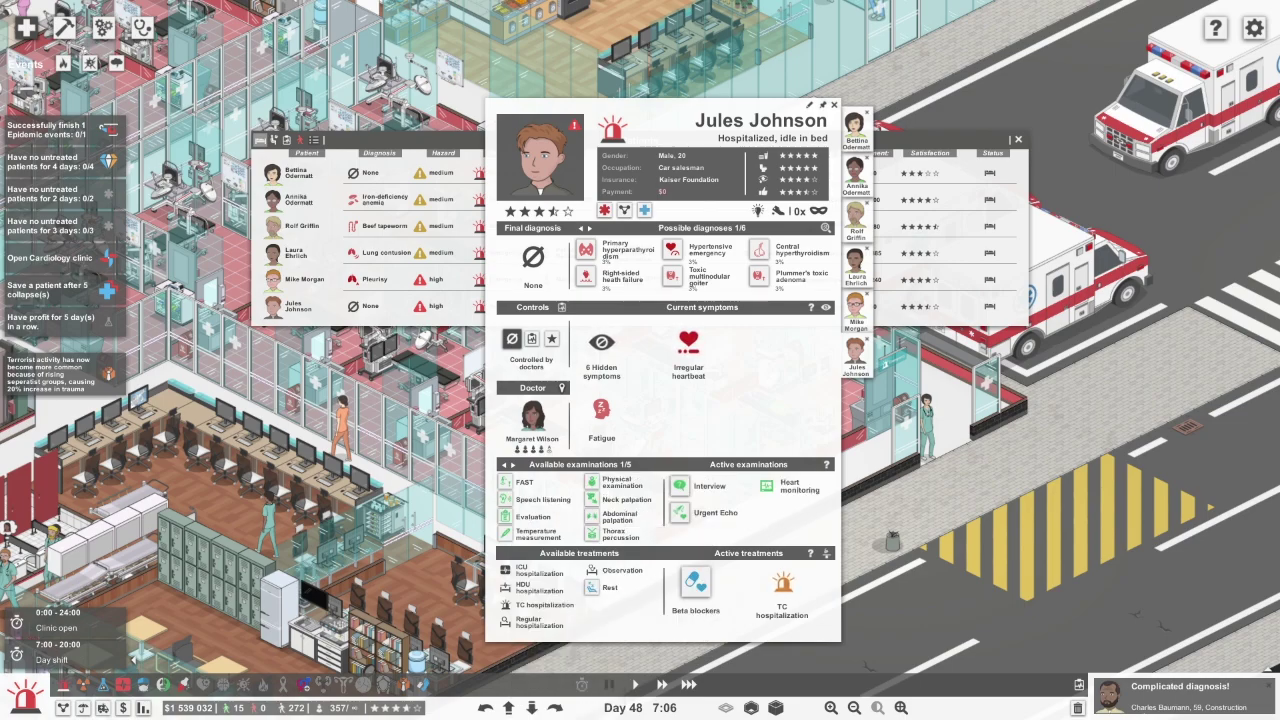
key("Escape")
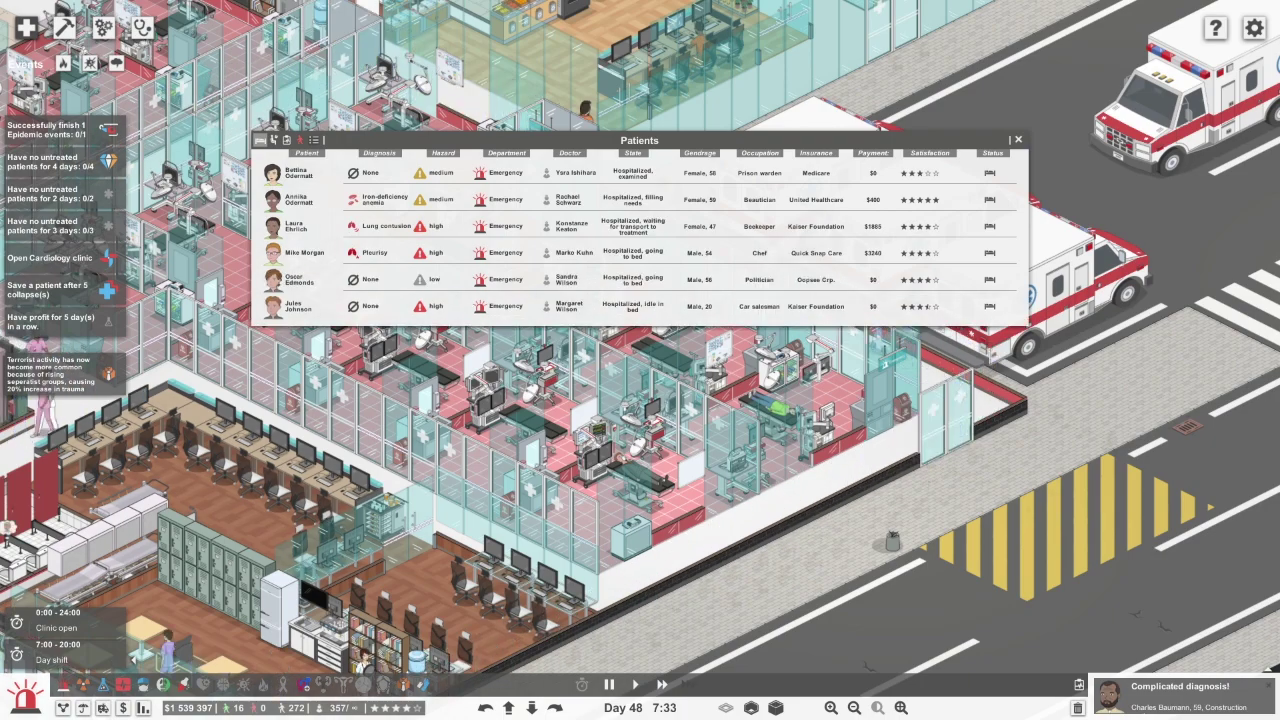
Review the car salesman, politician, prison warden and beautician cards, acknowledging finished procedures
left_click(298, 306)
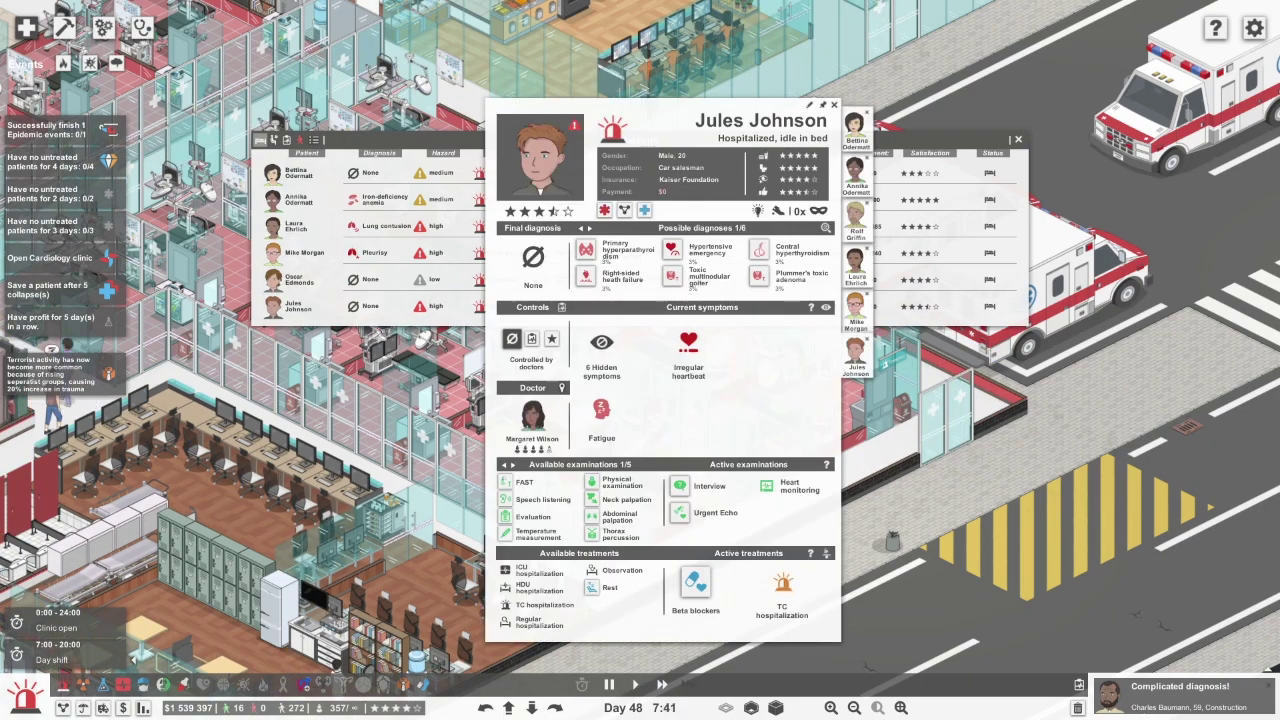
left_click(300, 279)
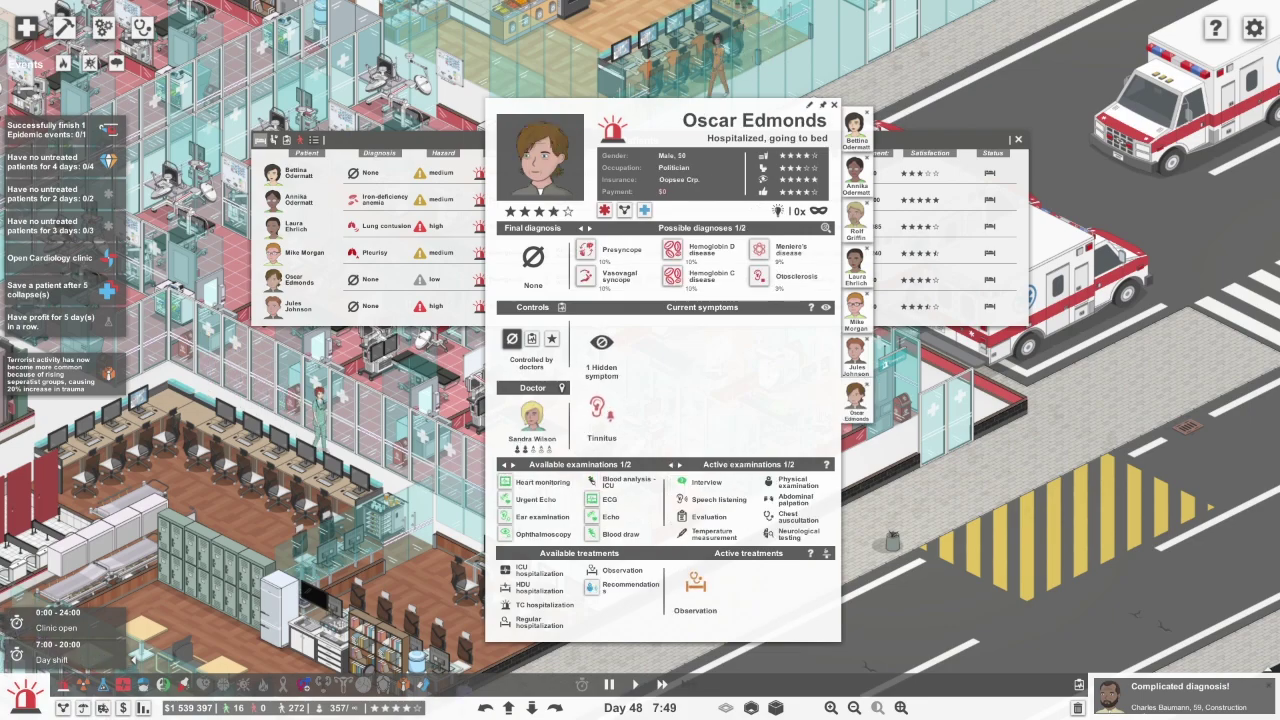
left_click(298, 172)
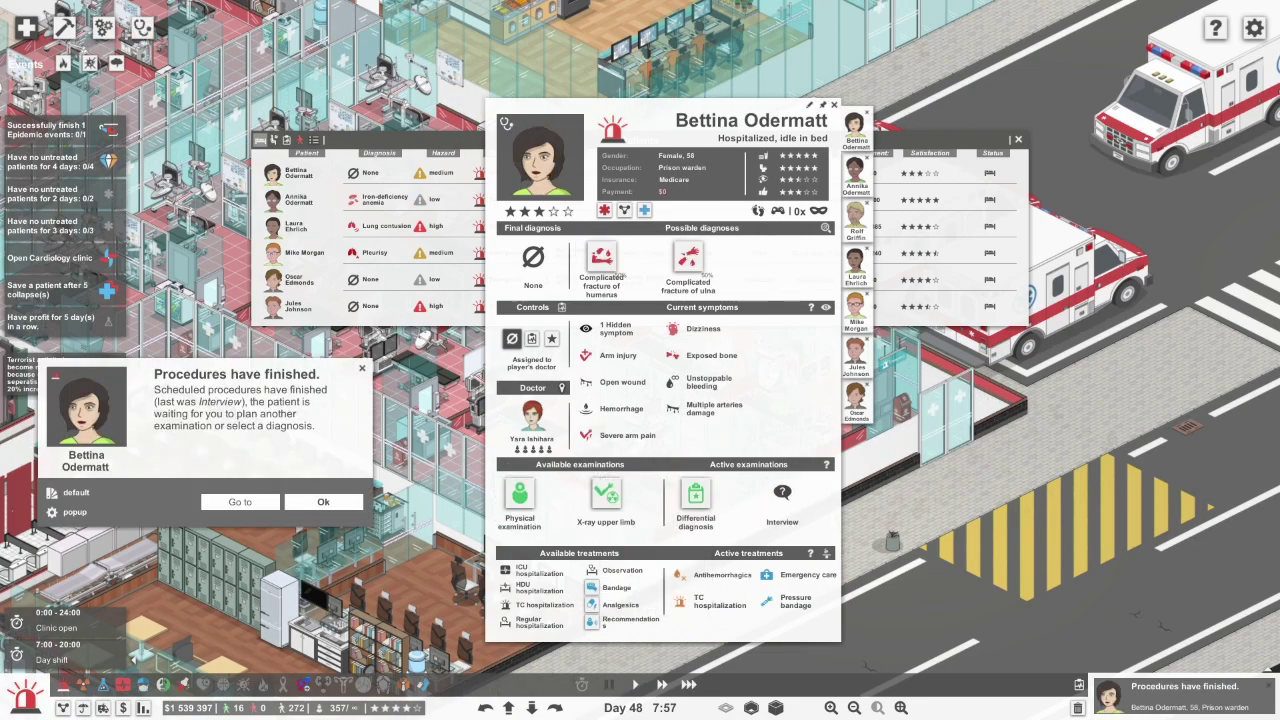
left_click(695, 492)
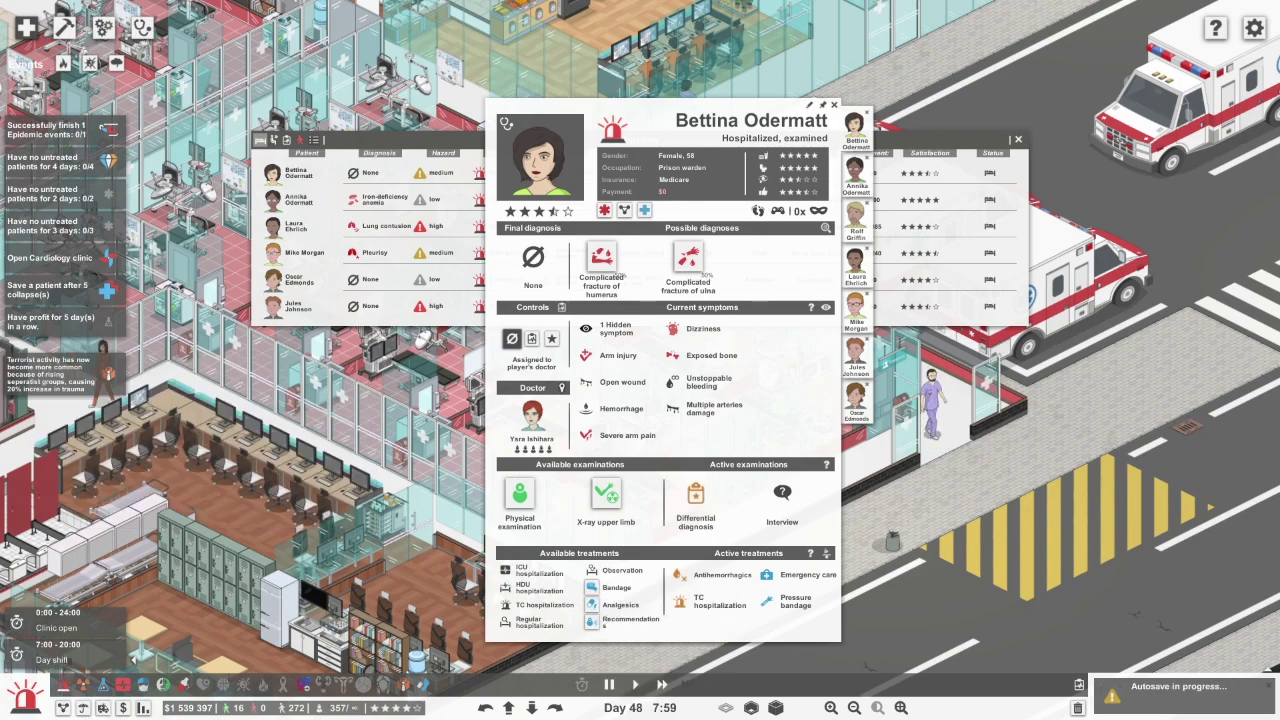
left_click(856, 170)
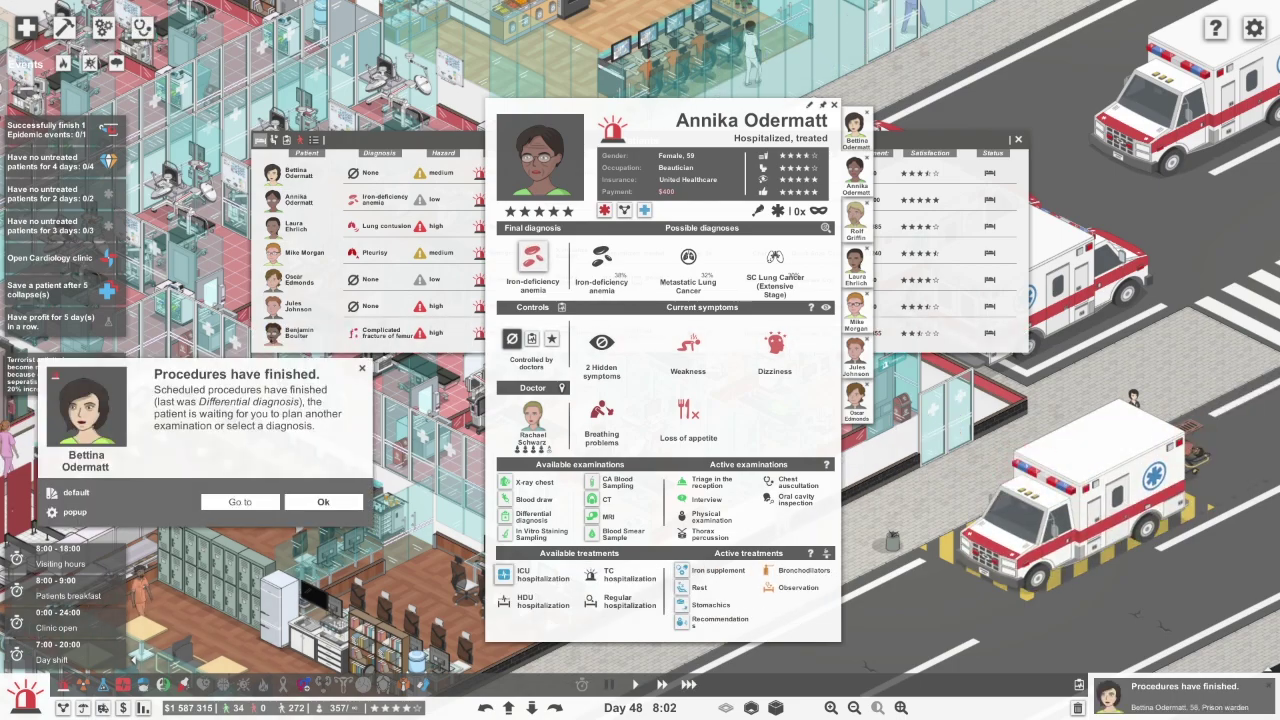
left_click(856, 125)
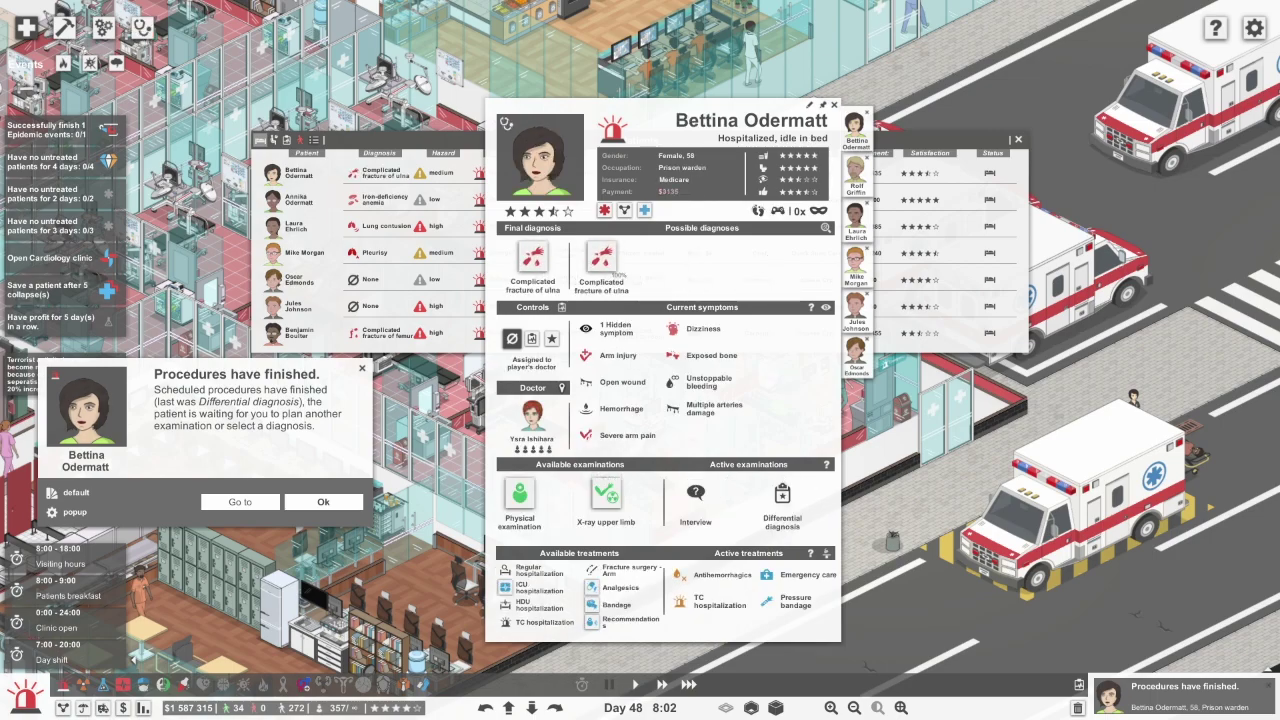
Add analgesics for the prison warden and transfer her to the Trauma department
left_click(605, 588)
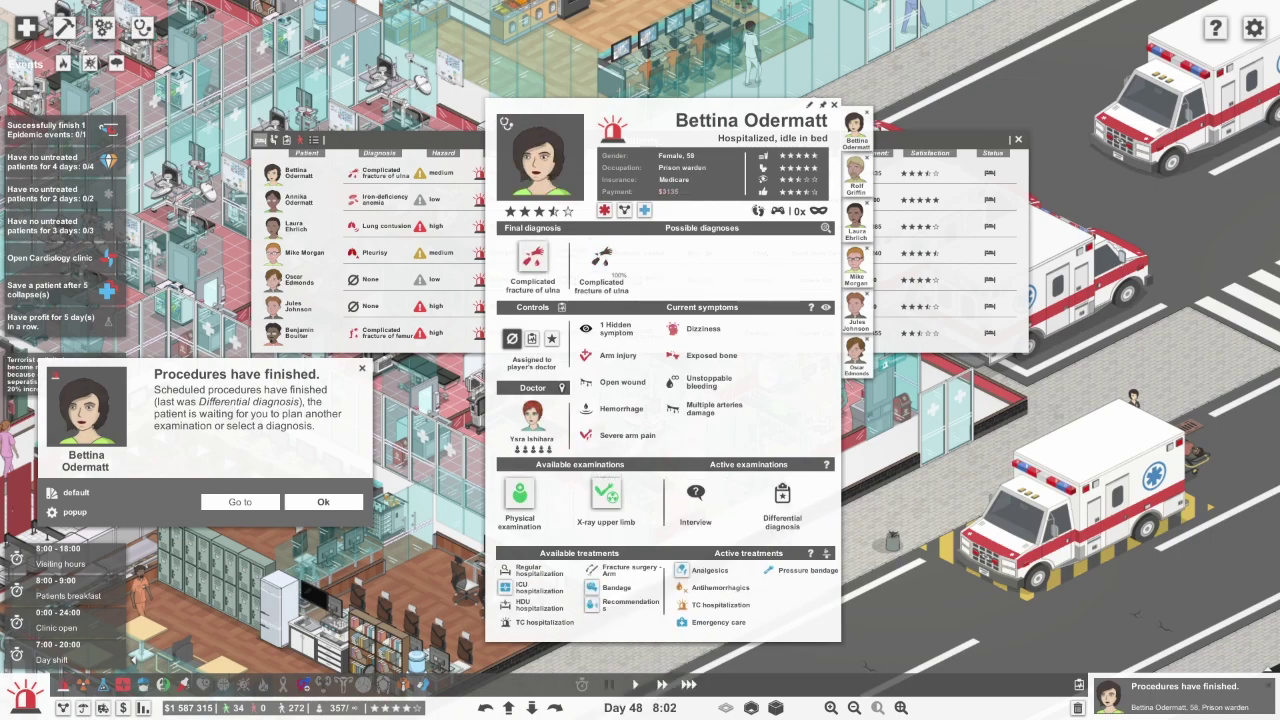
left_click(757, 147)
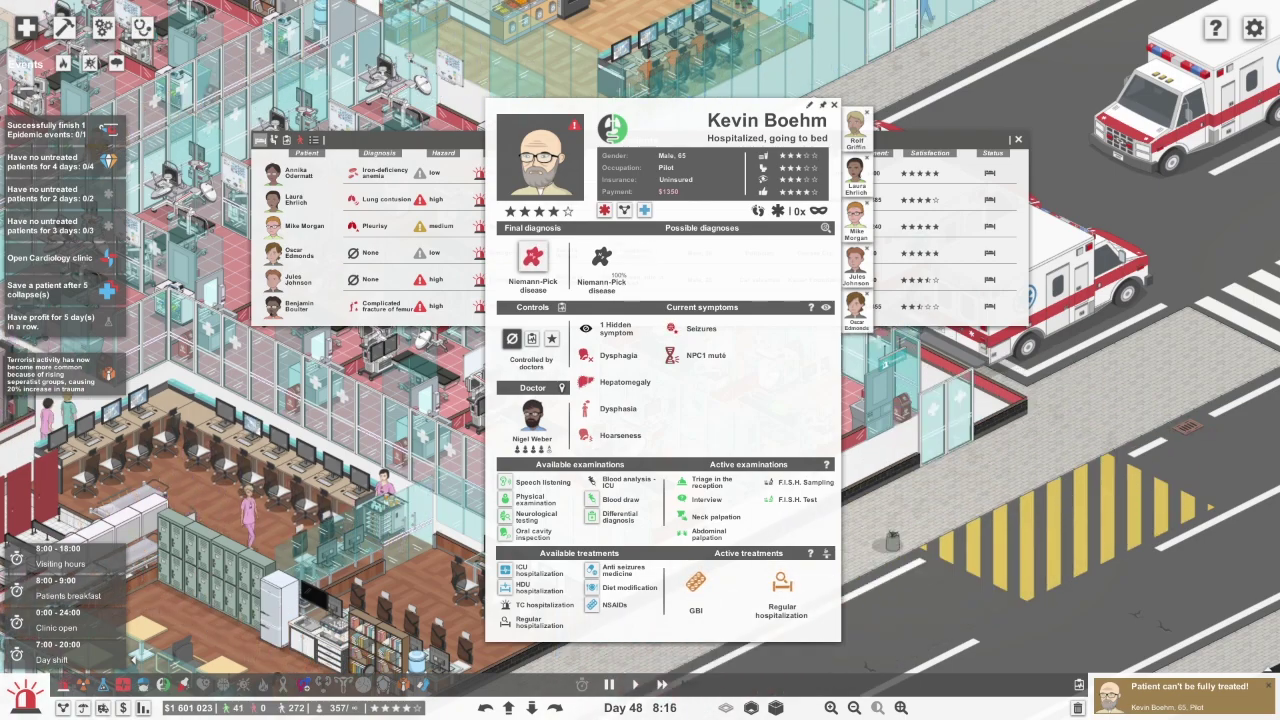
key("Escape")
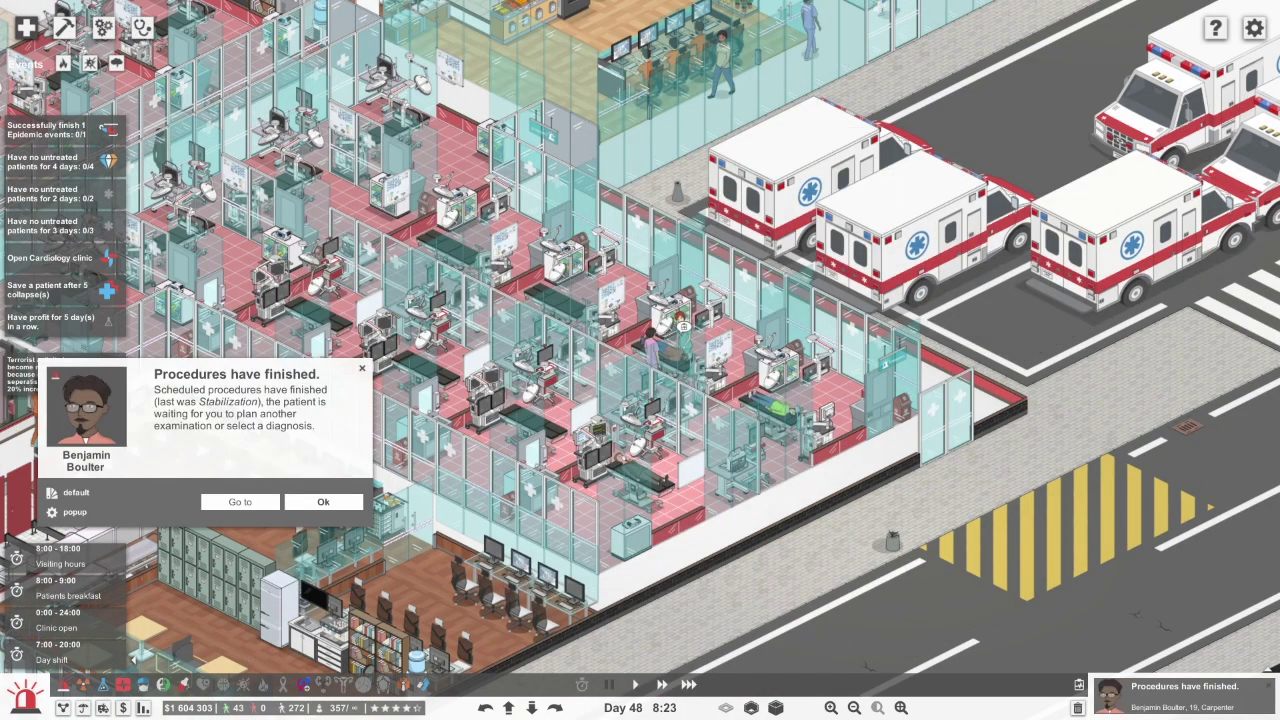
Check the carpenter patient's card and resume the game
left_click(87, 438)
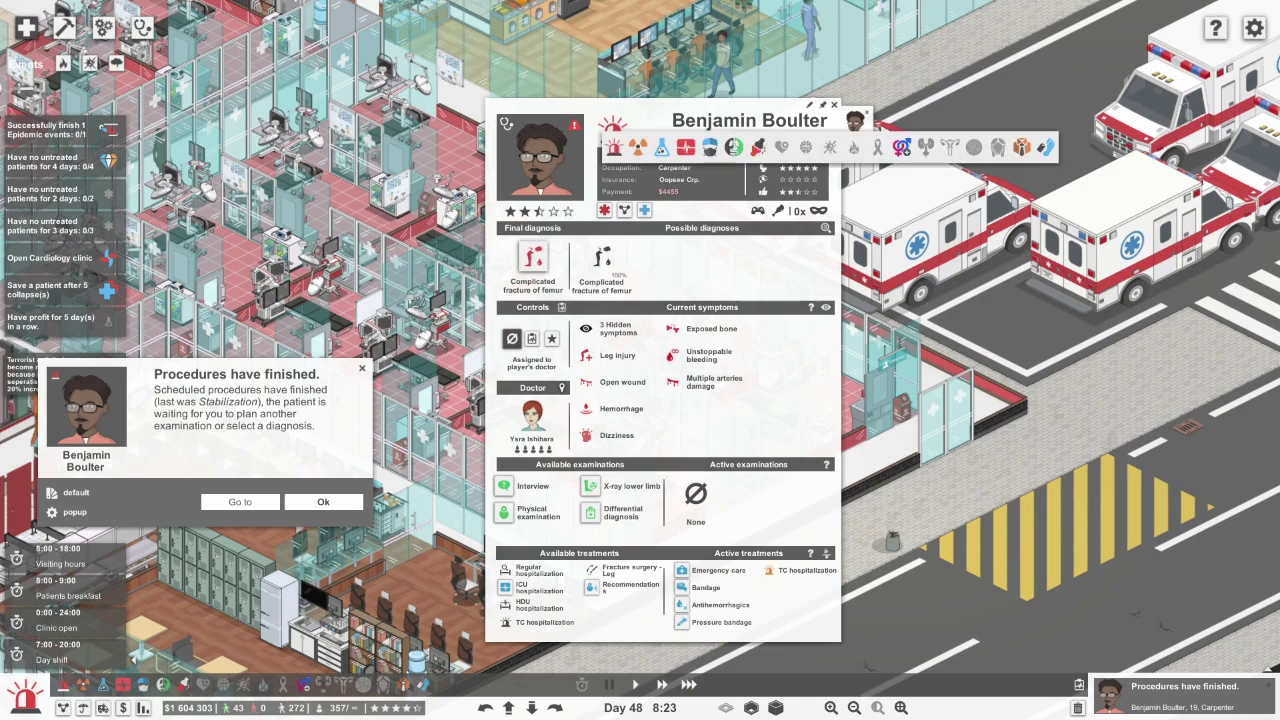
key("space")
key("Escape")
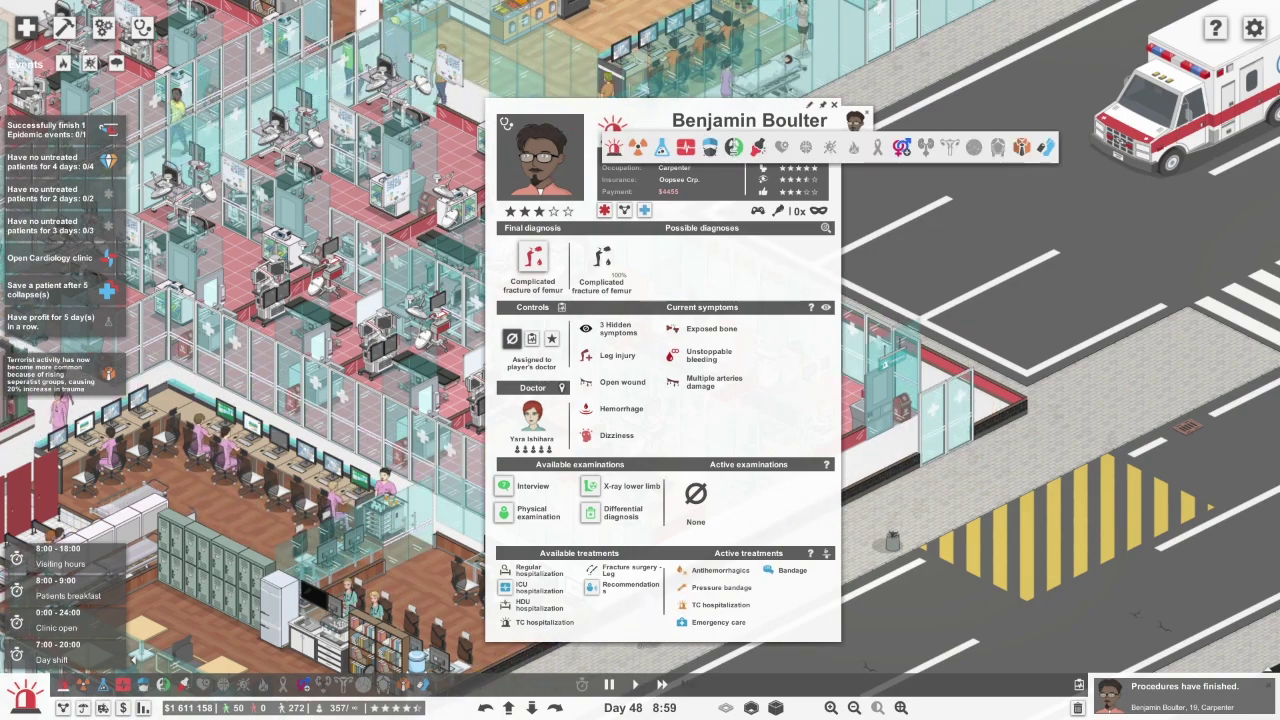
Order Mycologic sampling for the comedian patient
key("Escape")
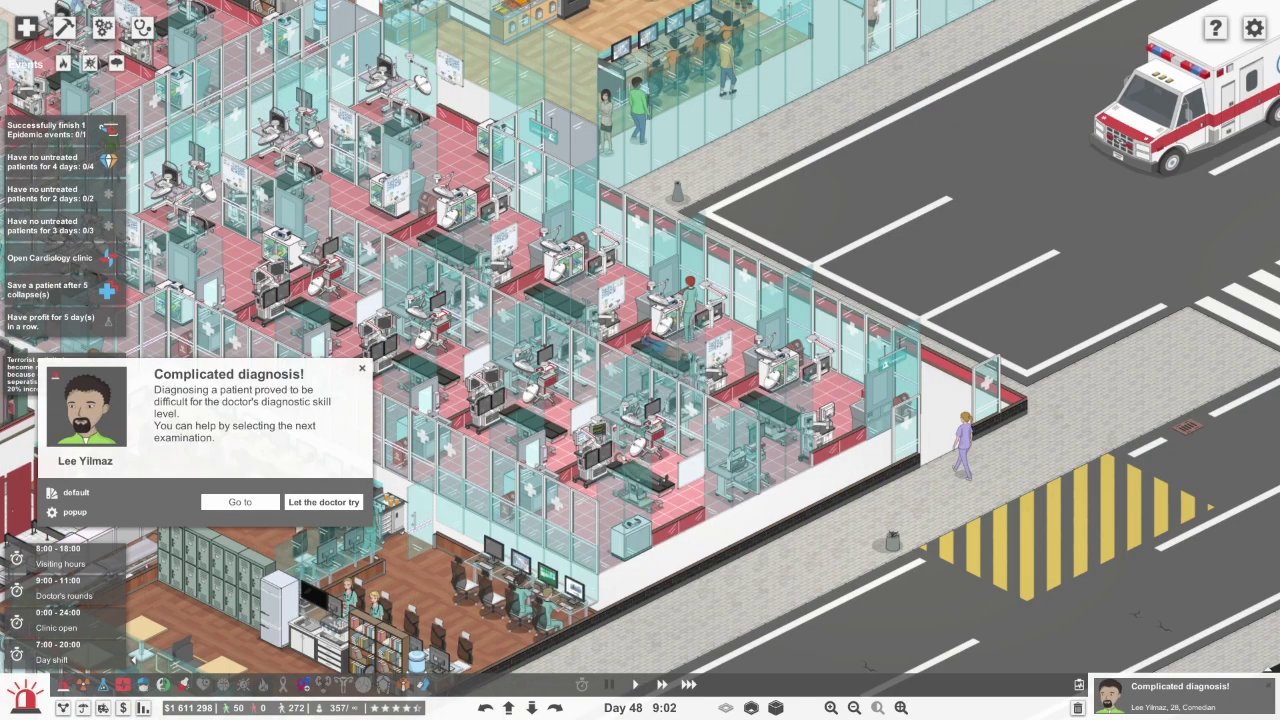
left_click(86, 405)
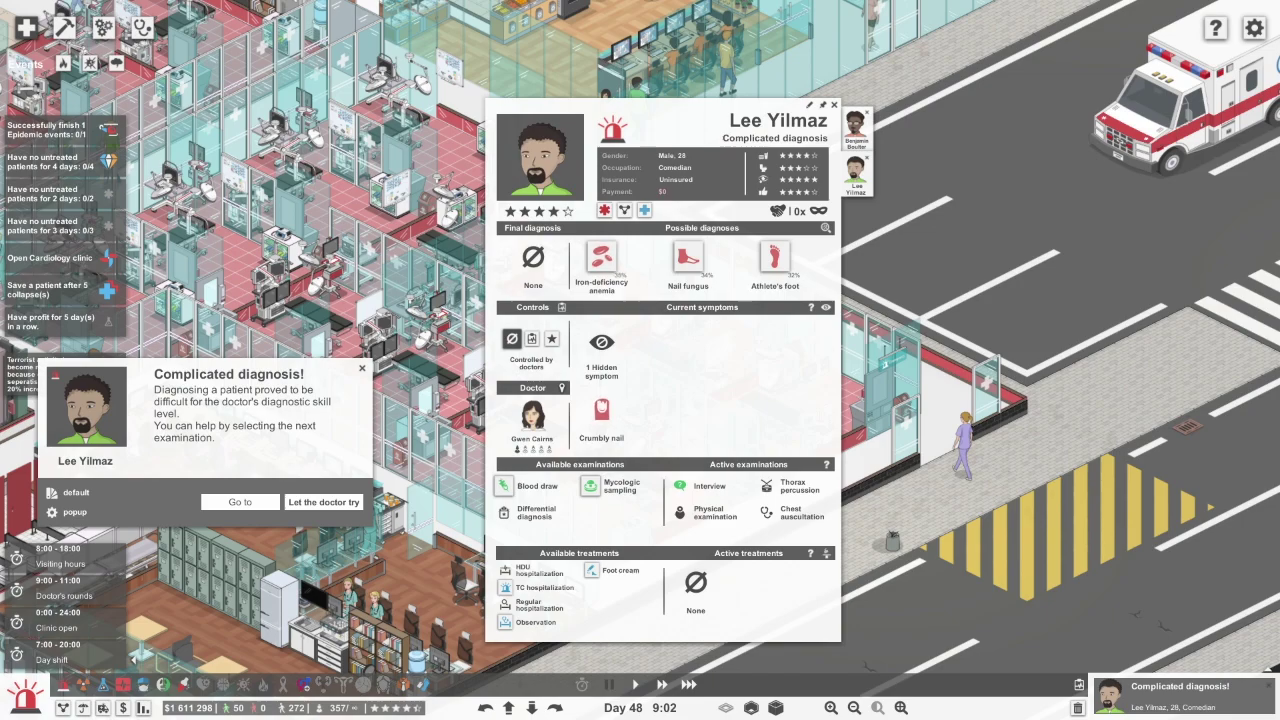
left_click(612, 486)
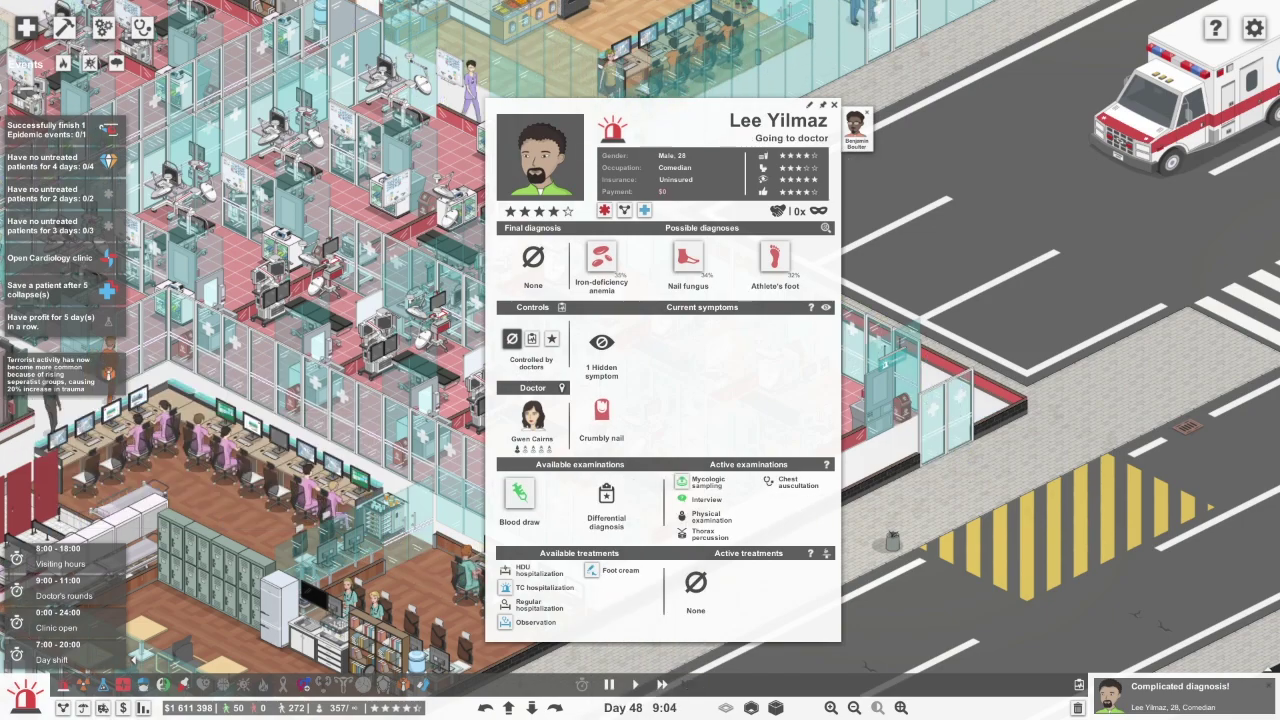
key("Escape")
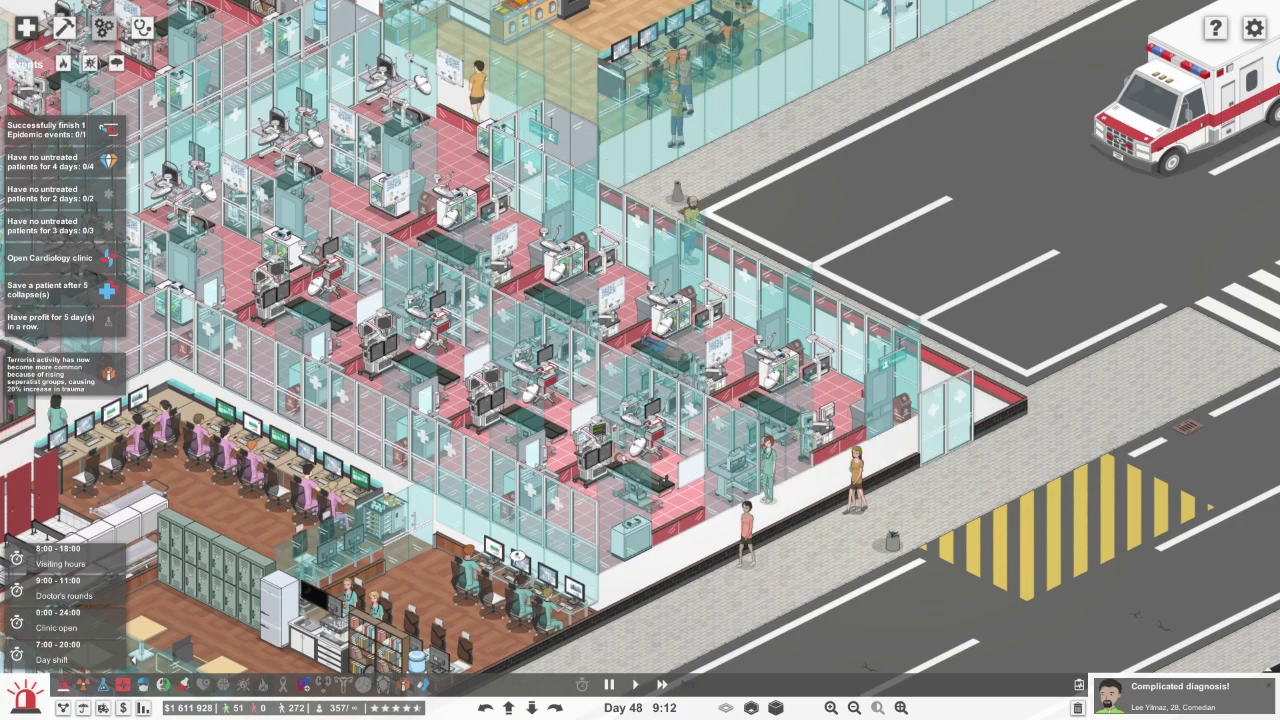
Filter patients to hospitalized, review the politician and carpenter, and attempt the difficult diagnosis
key("Tab")
left_click(17, 96)
key("Tab")
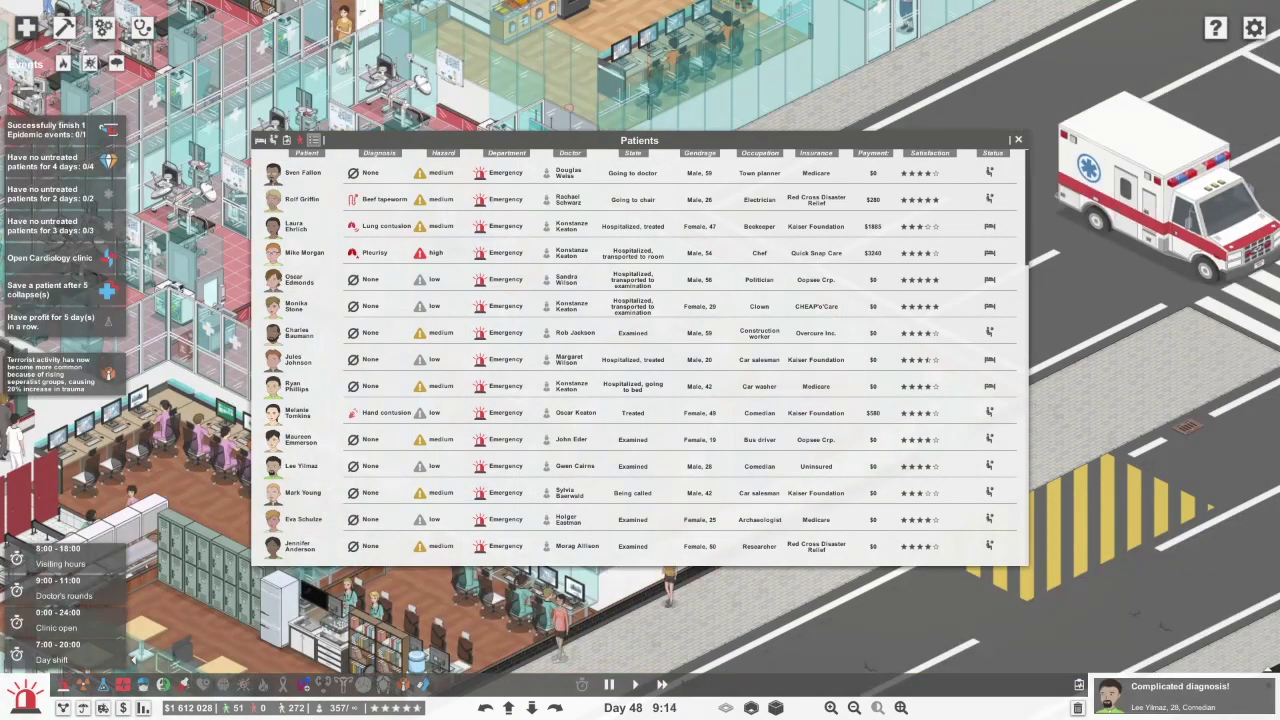
left_click(261, 140)
left_click(299, 226)
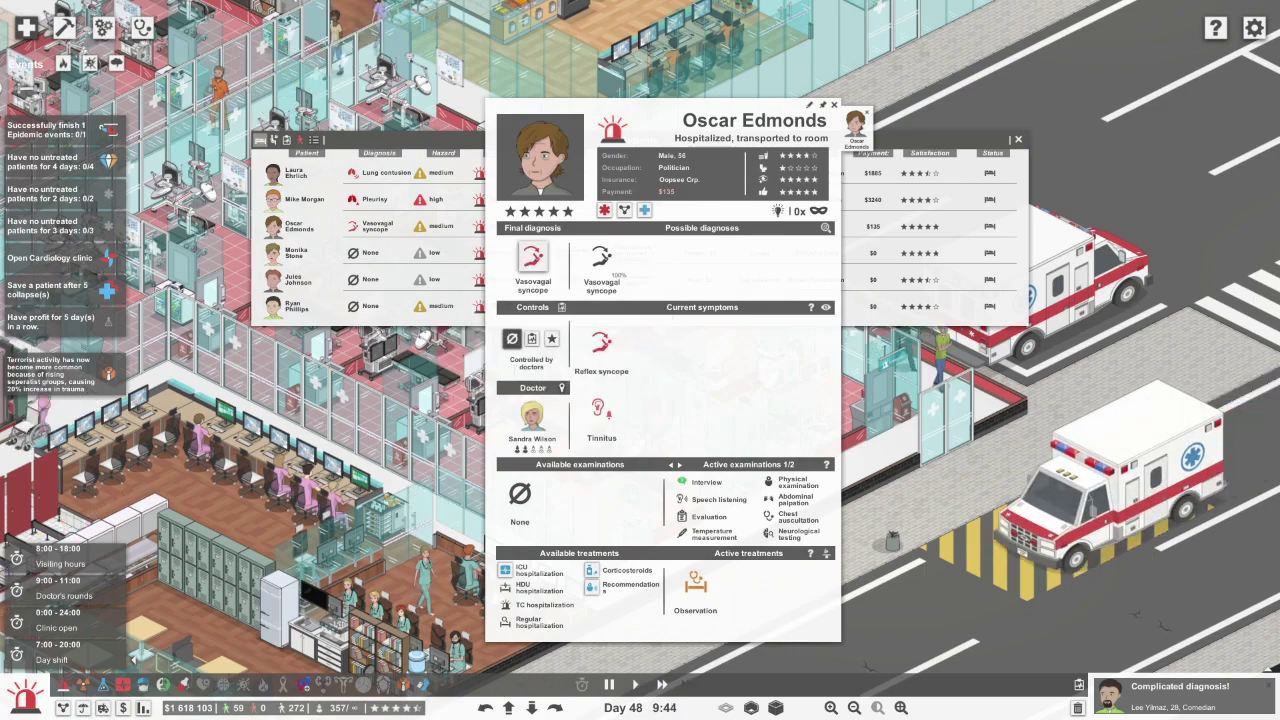
left_click(834, 104)
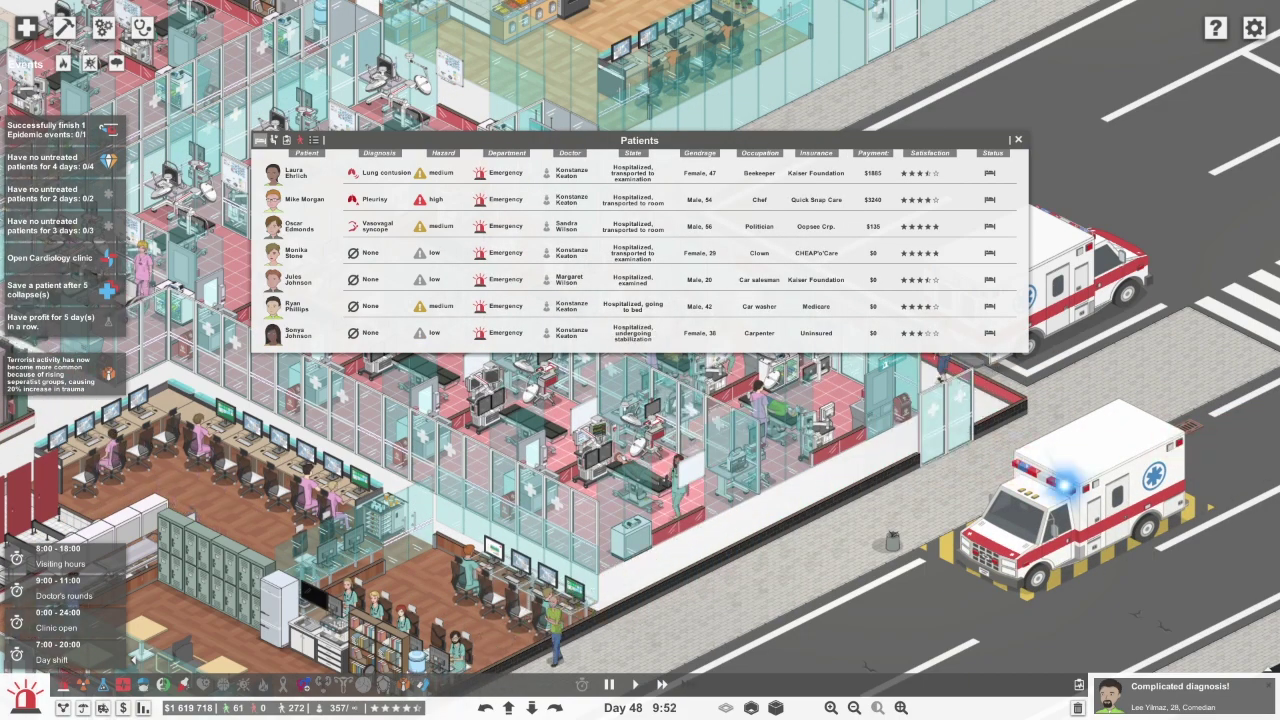
left_click(297, 332)
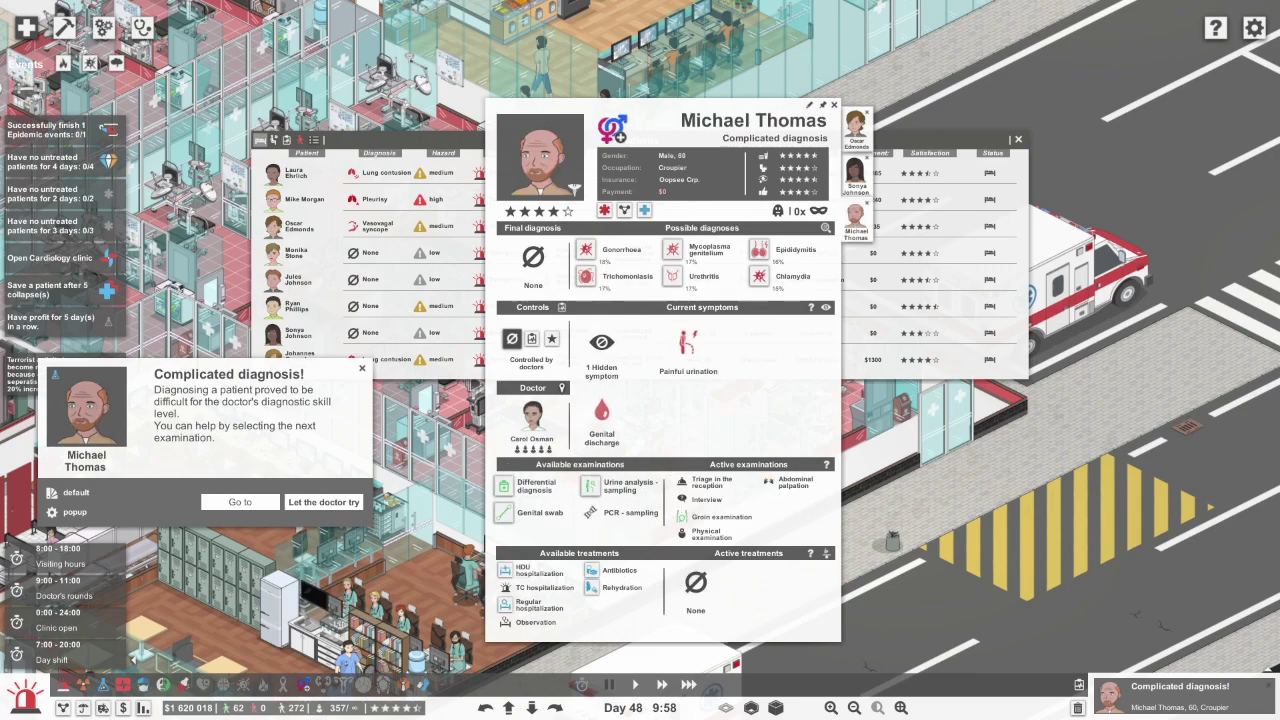
left_click(323, 502)
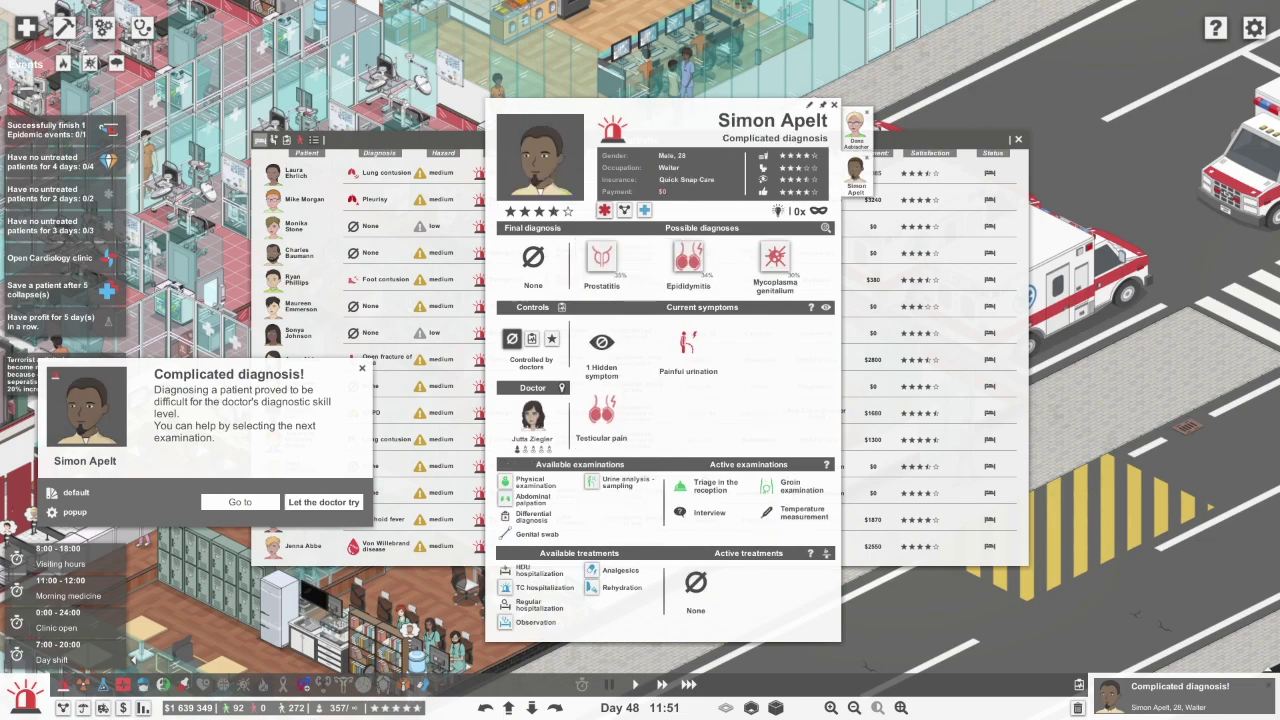
Transfer the waiter to urology and order a Genital swab examination
left_click(612, 128)
left_click(901, 147)
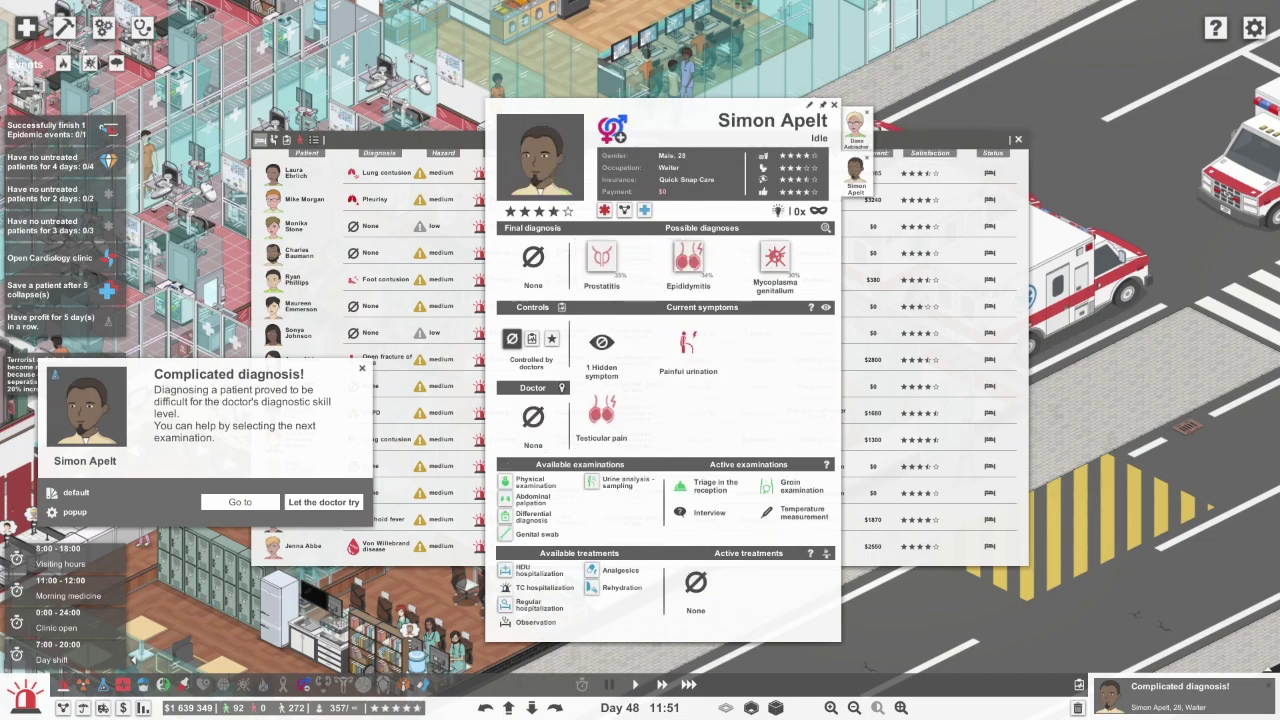
left_click(537, 534)
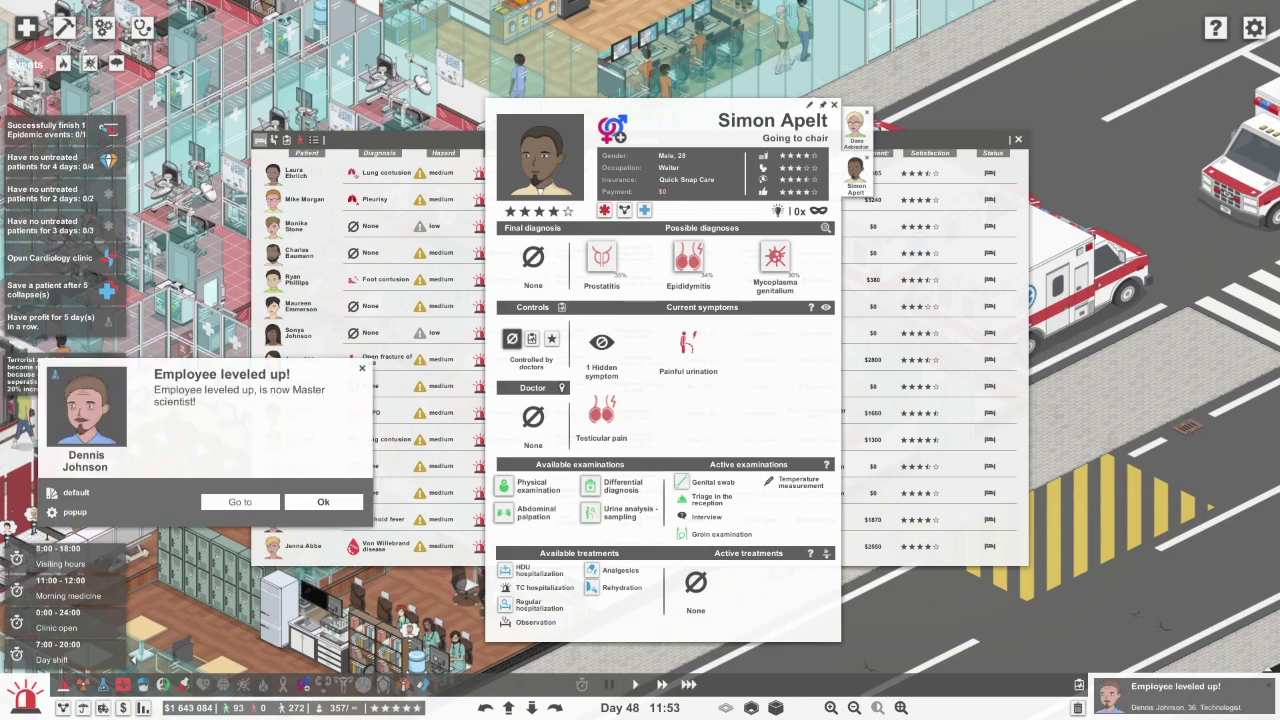
left_click(323, 502)
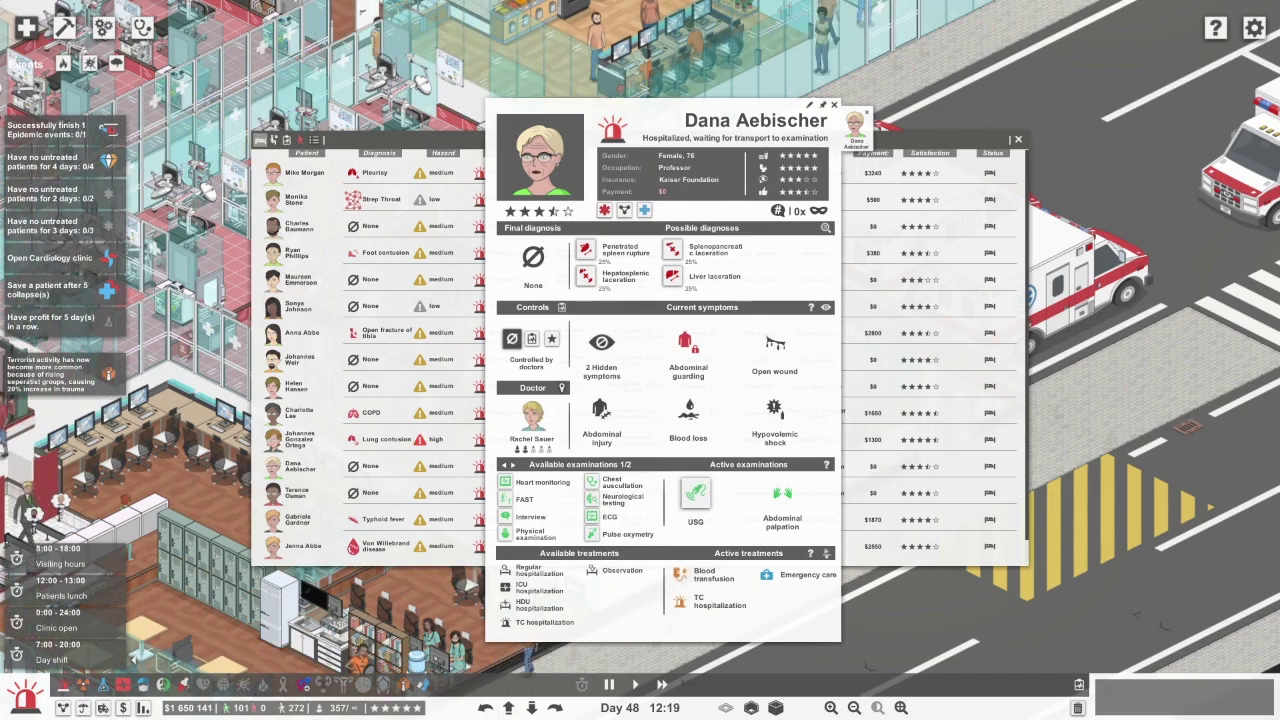
left_click(303, 546)
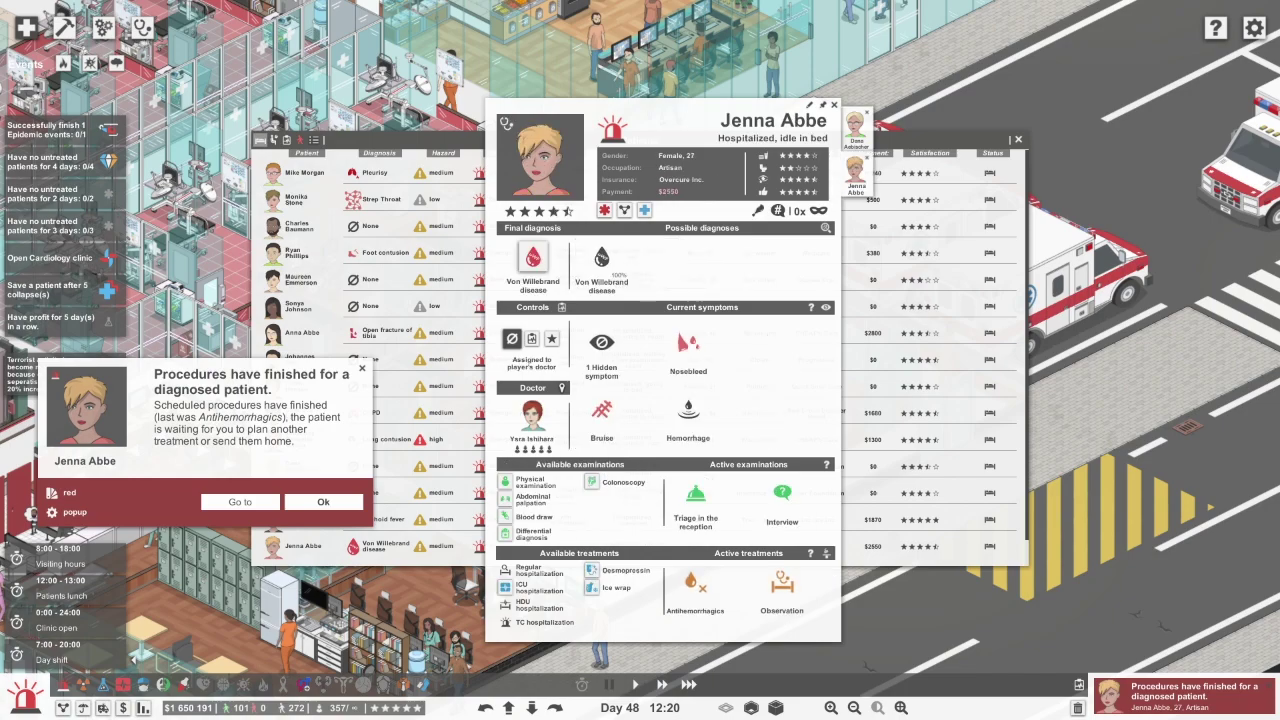
left_click(620, 570)
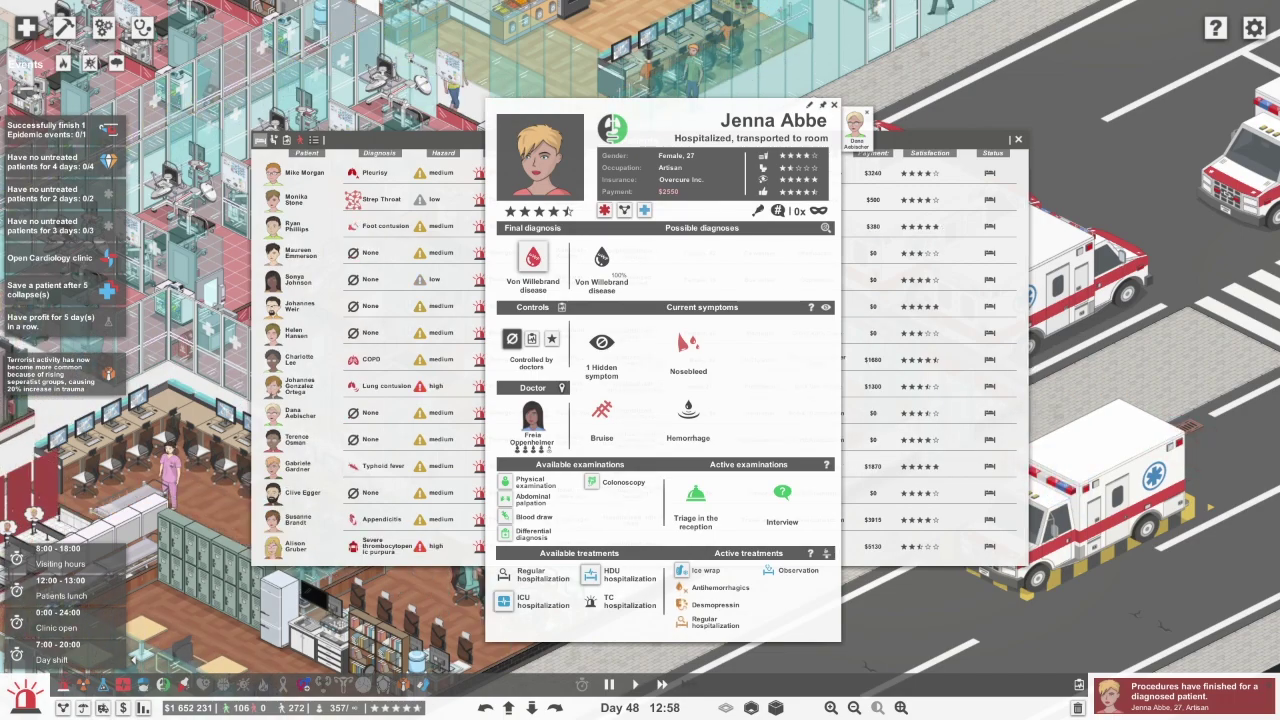
key("Escape")
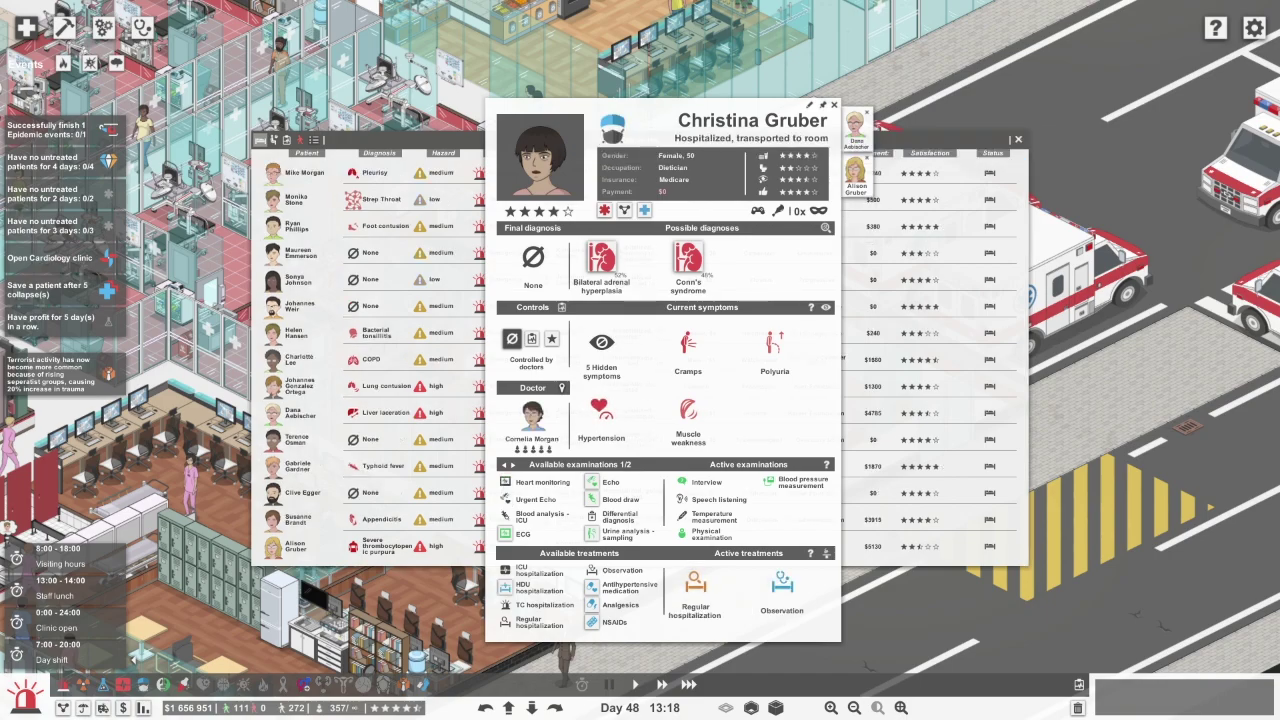
left_click(302, 492)
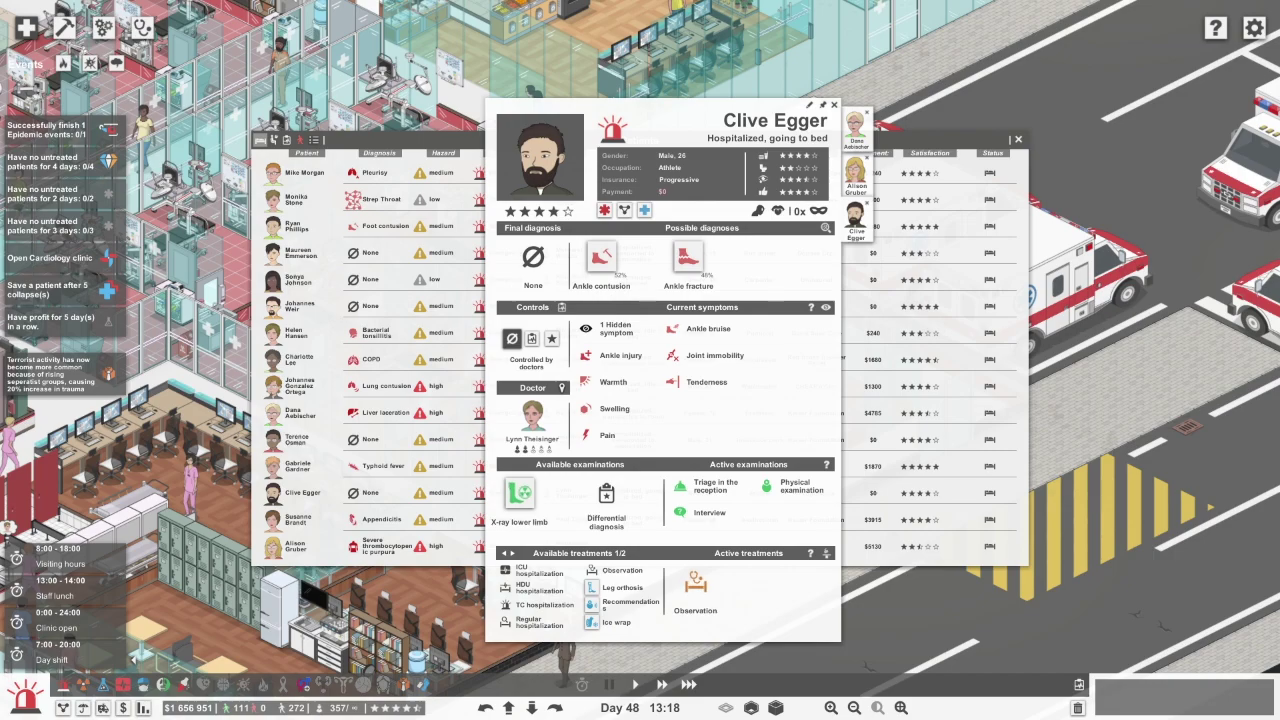
left_click(298, 465)
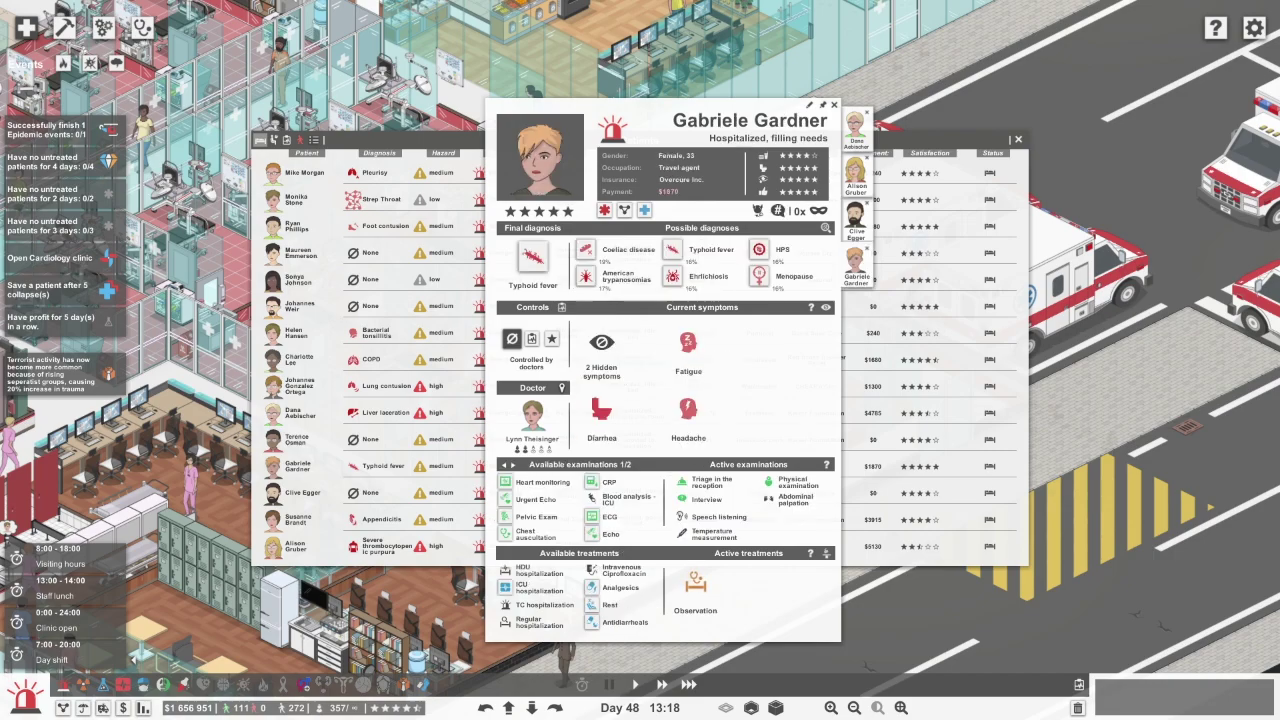
left_click(533, 257)
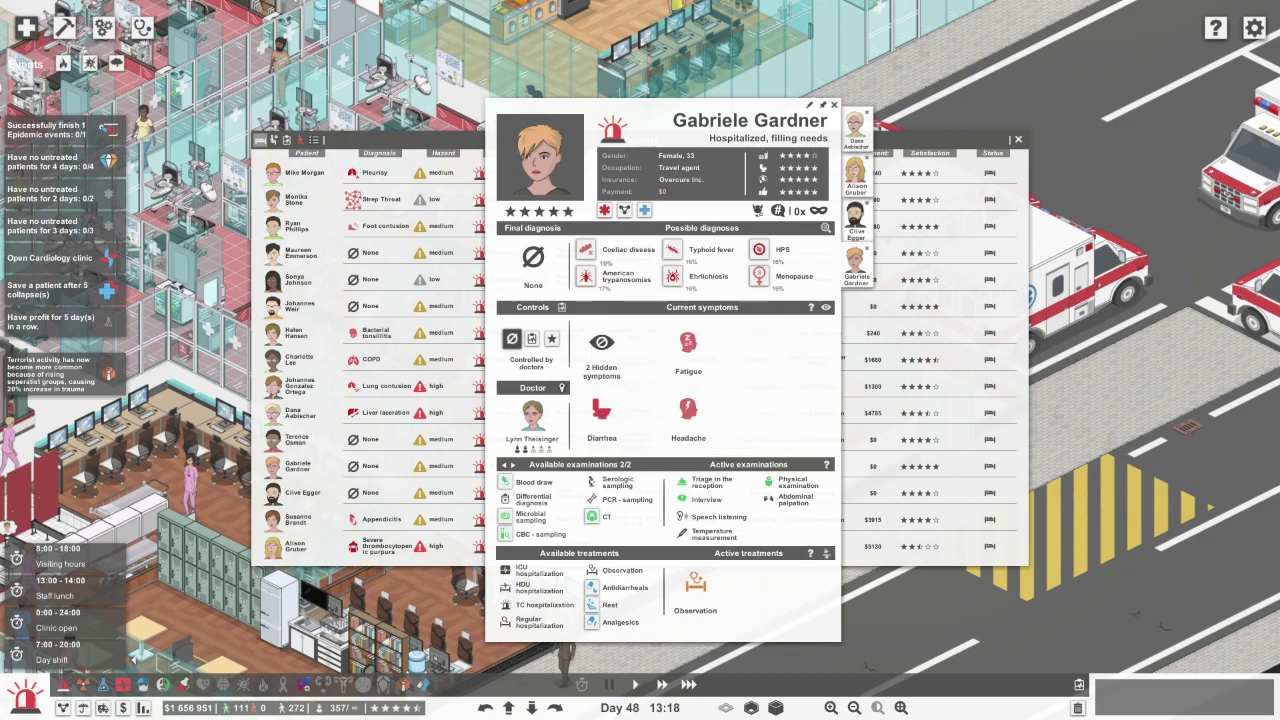
left_click(620, 252)
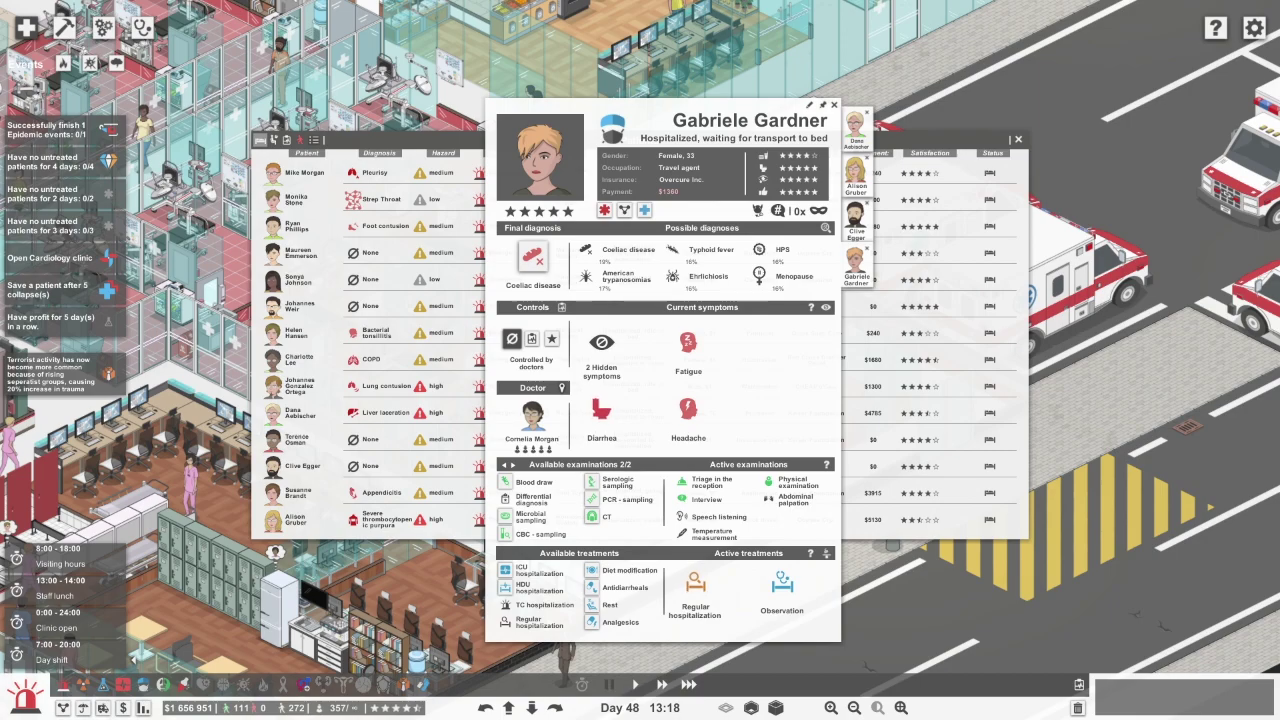
left_click(856, 125)
left_click(834, 104)
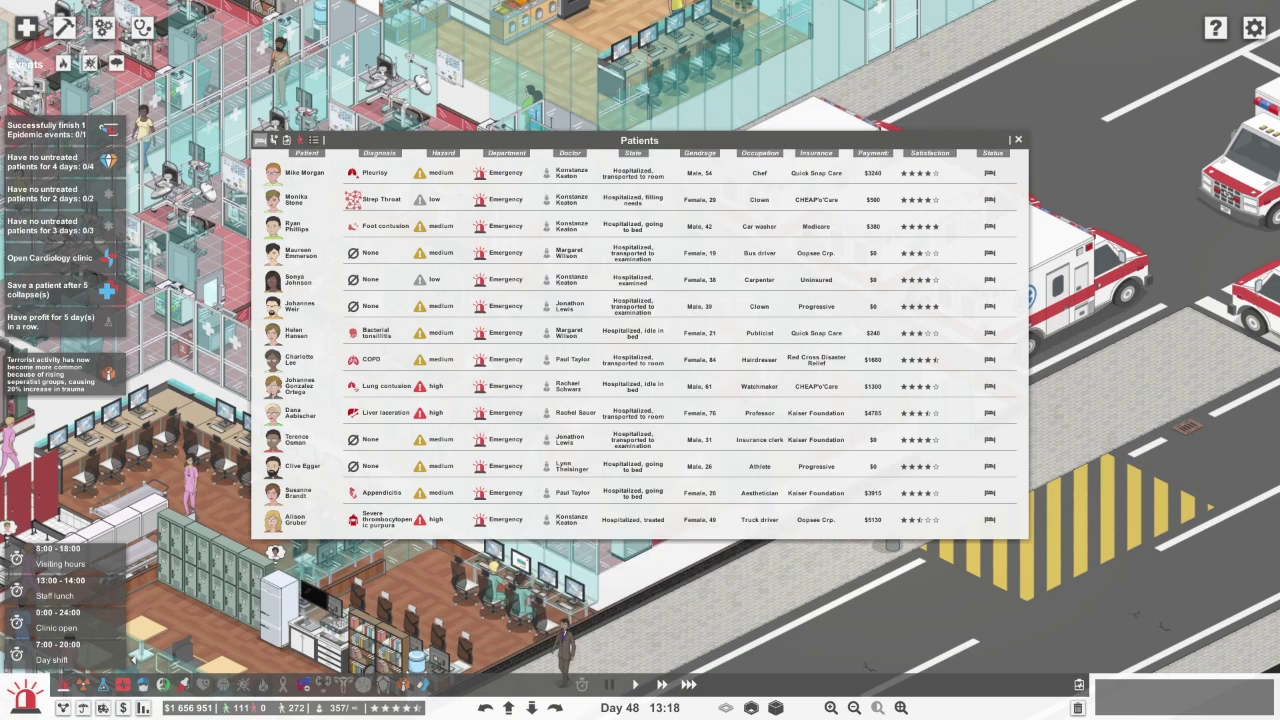
Give Maureen Emmerson symptom-relief treatments and confirm Salmonellosis as her diagnosis
left_click(670, 250)
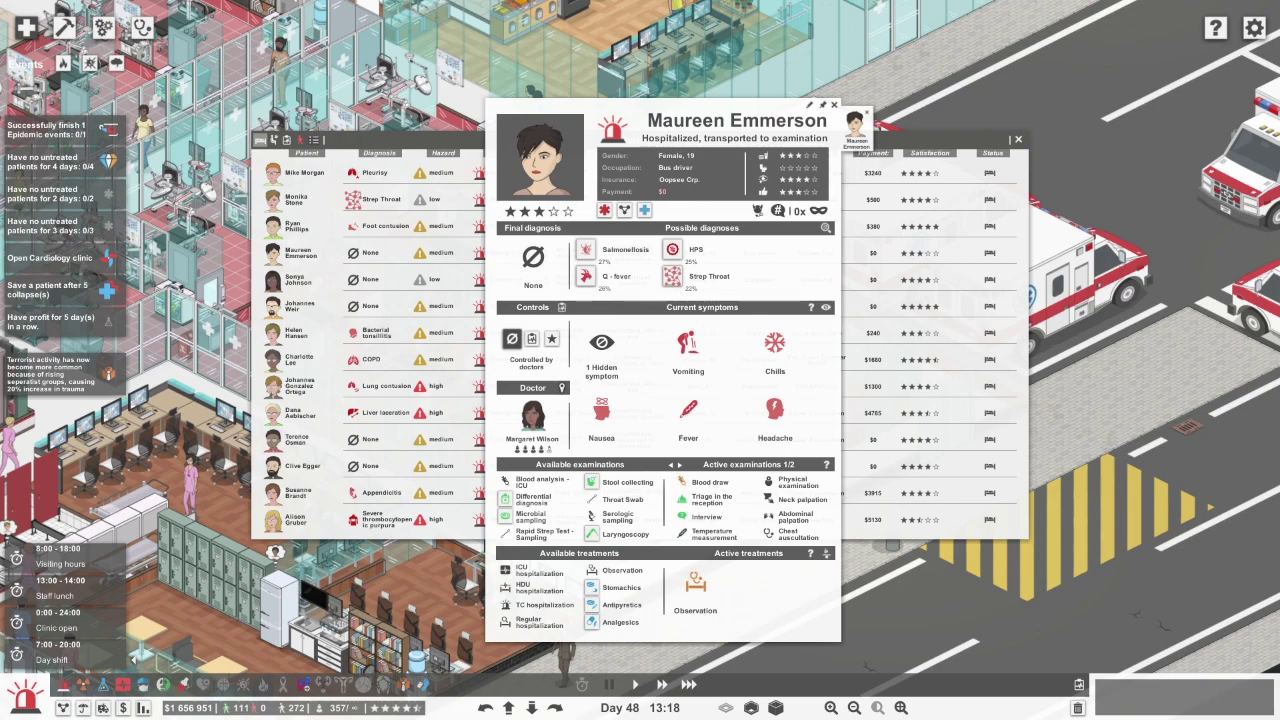
left_click(620, 622)
left_click(622, 587)
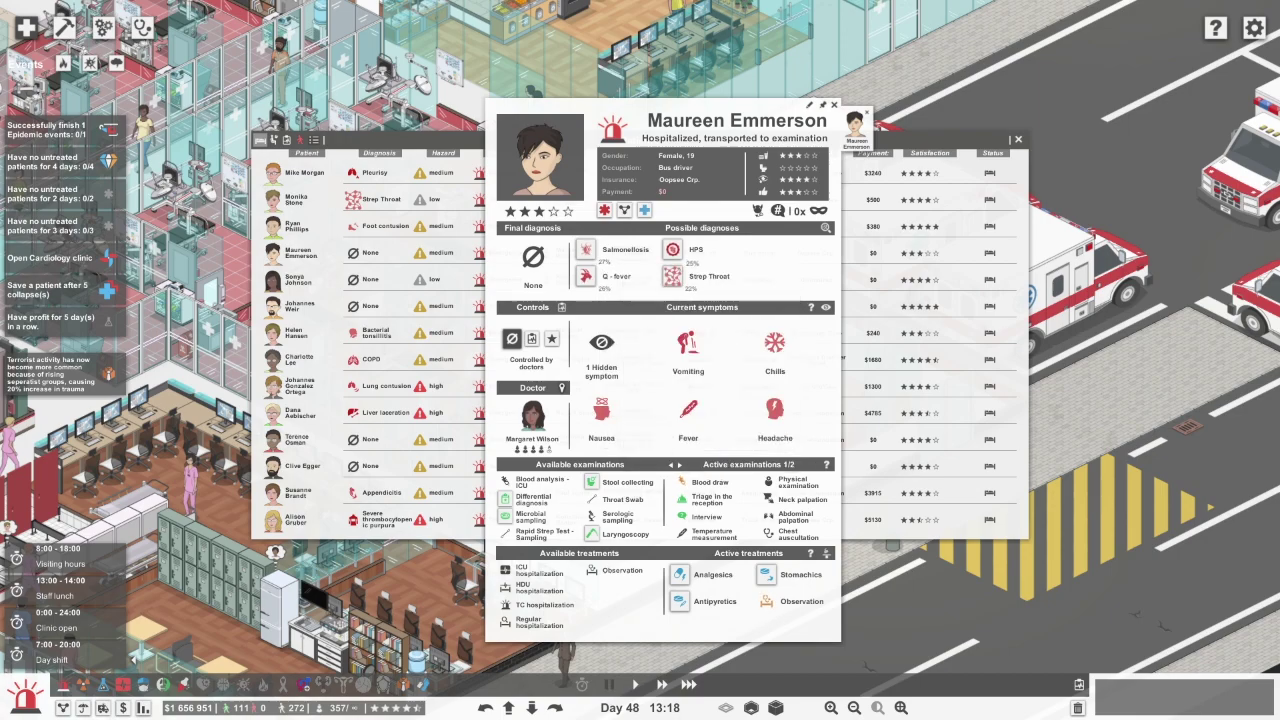
left_click(585, 250)
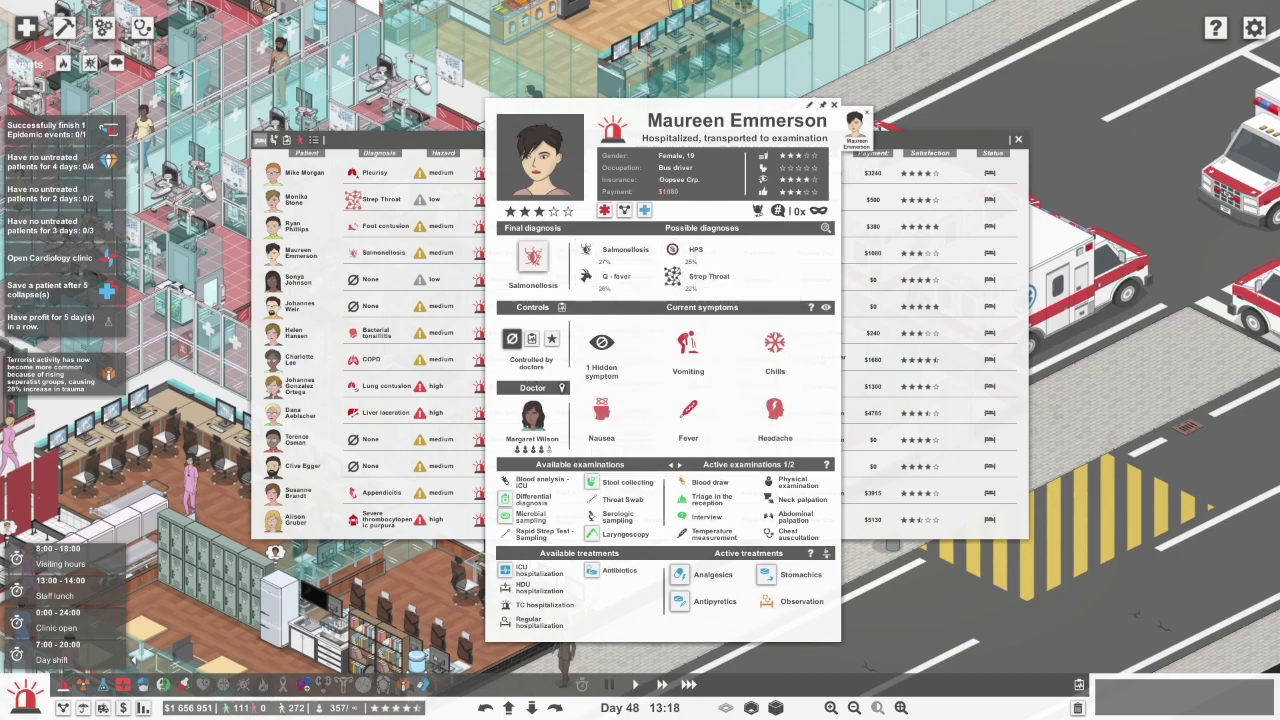
key("Escape")
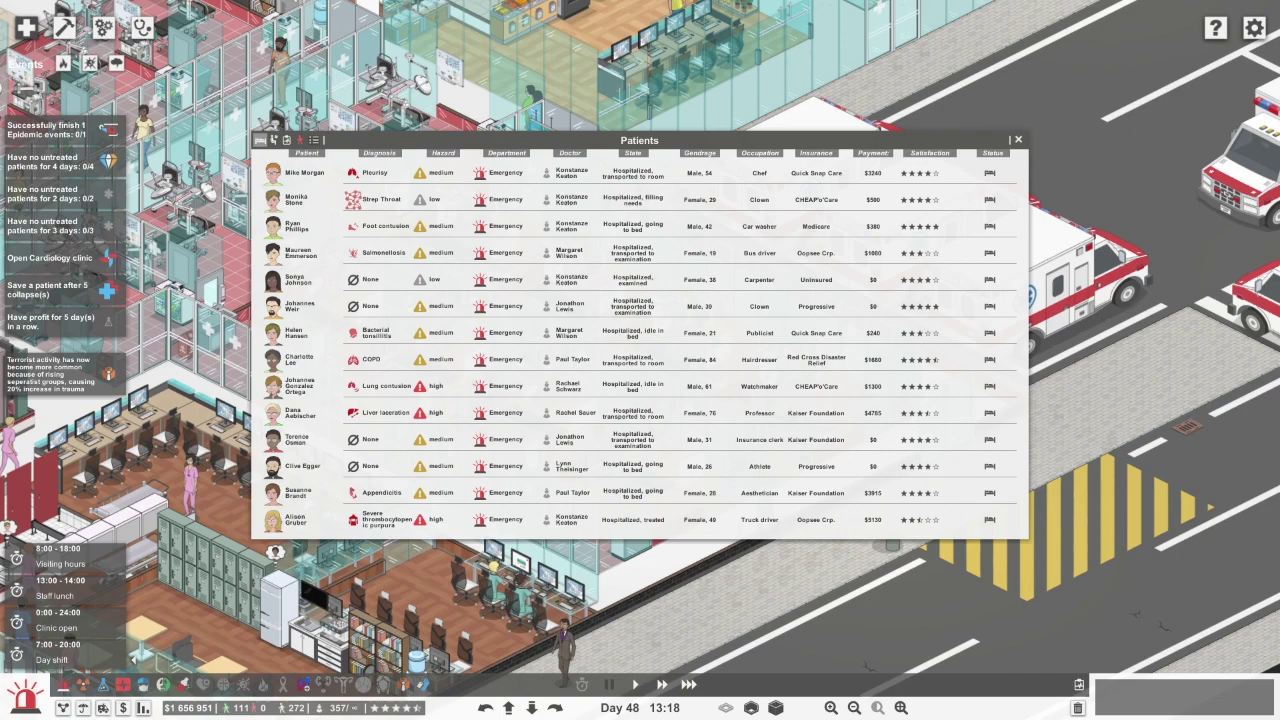
left_click(300, 306)
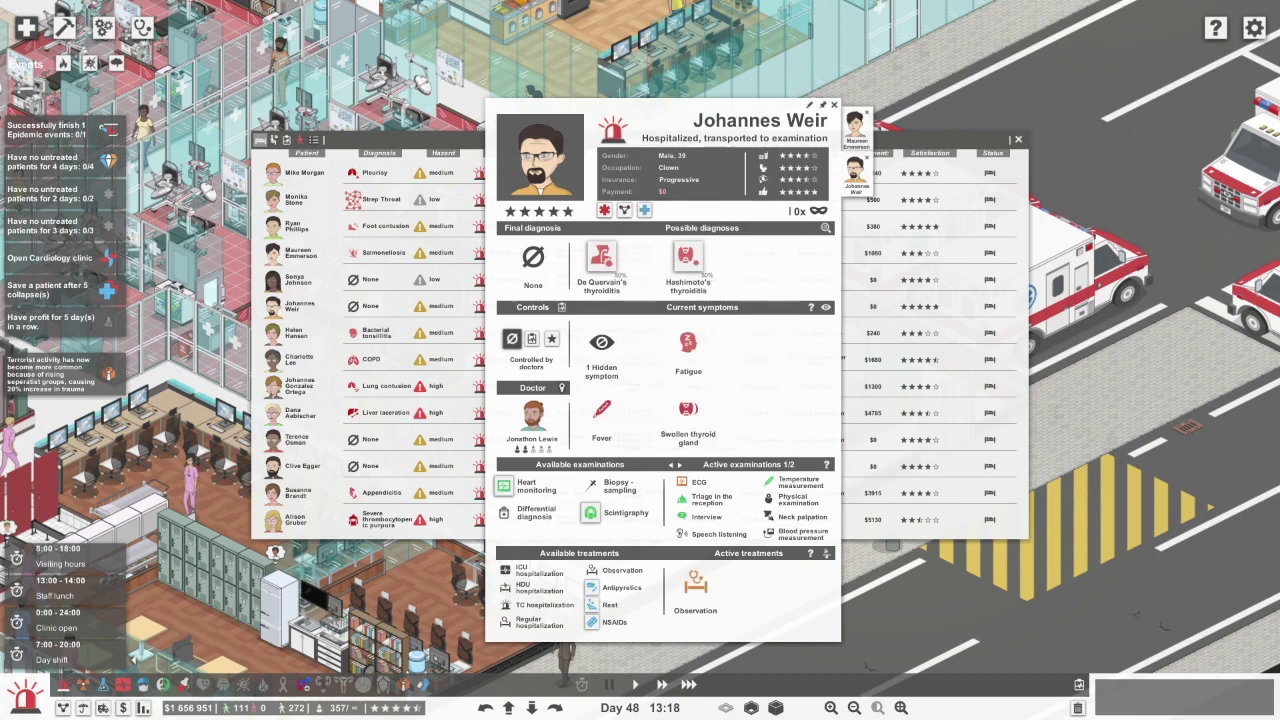
key("Escape")
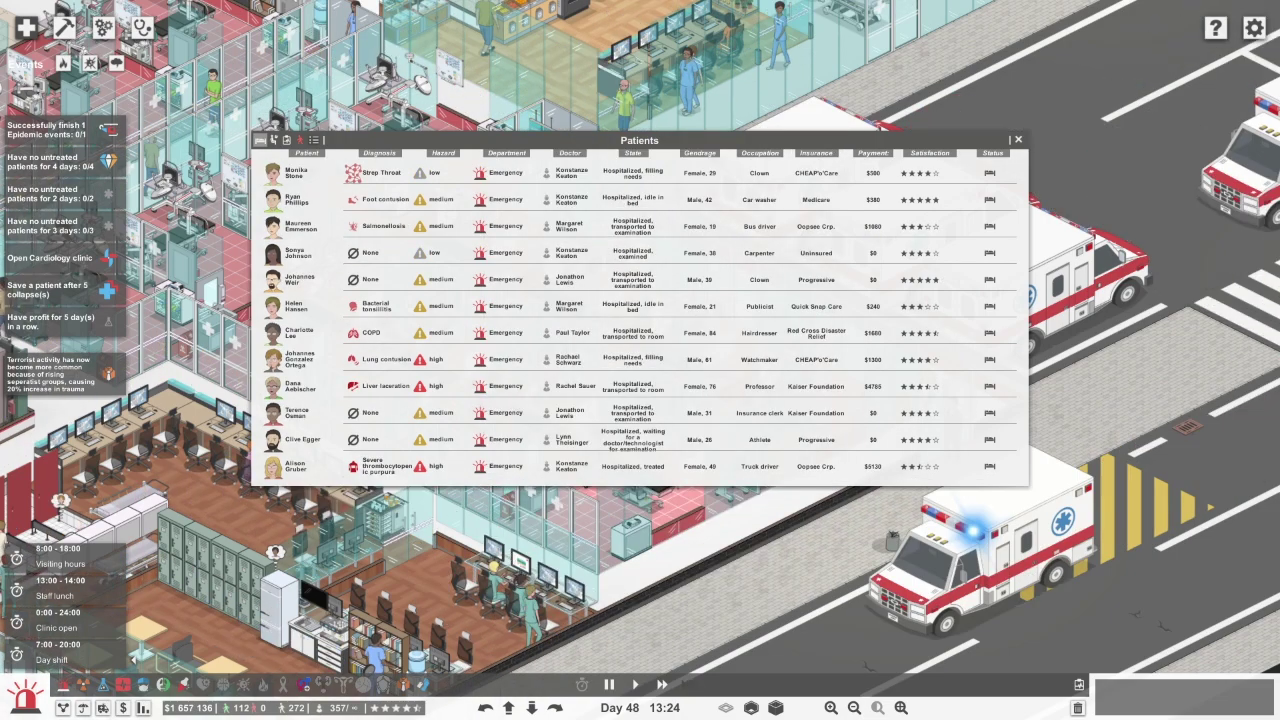
left_click(300, 412)
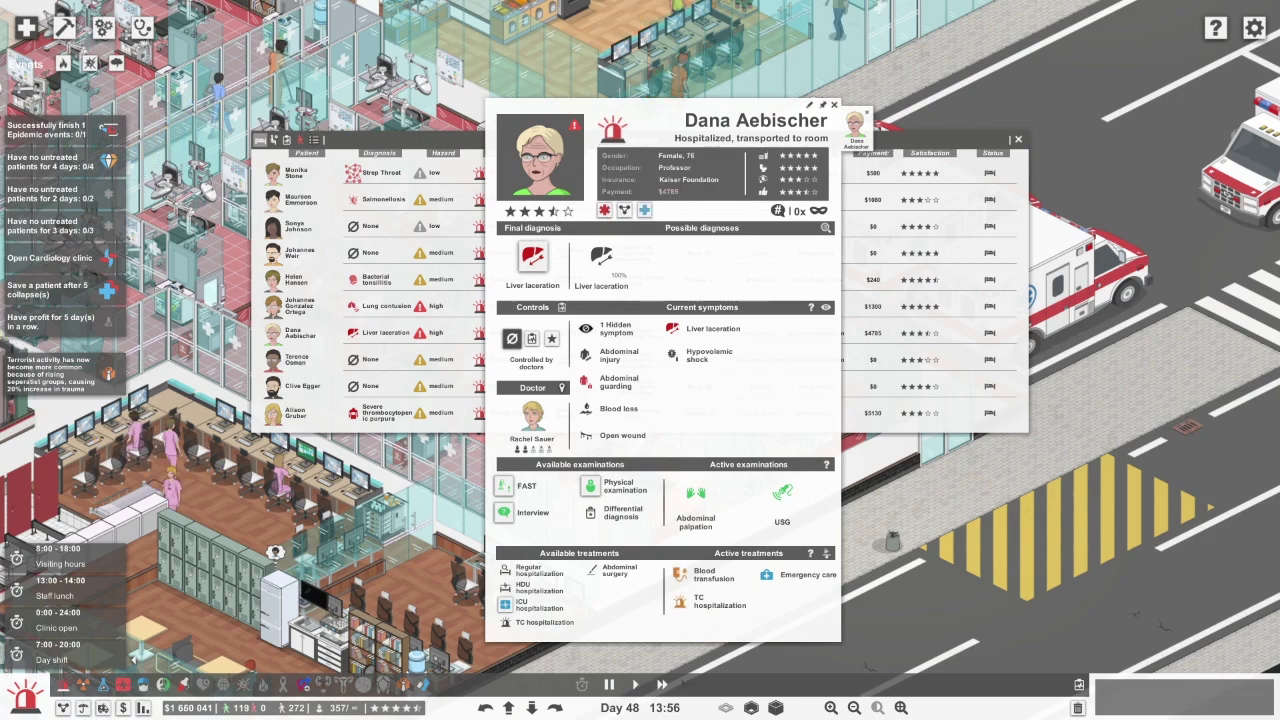
key("Escape")
key("Escape")
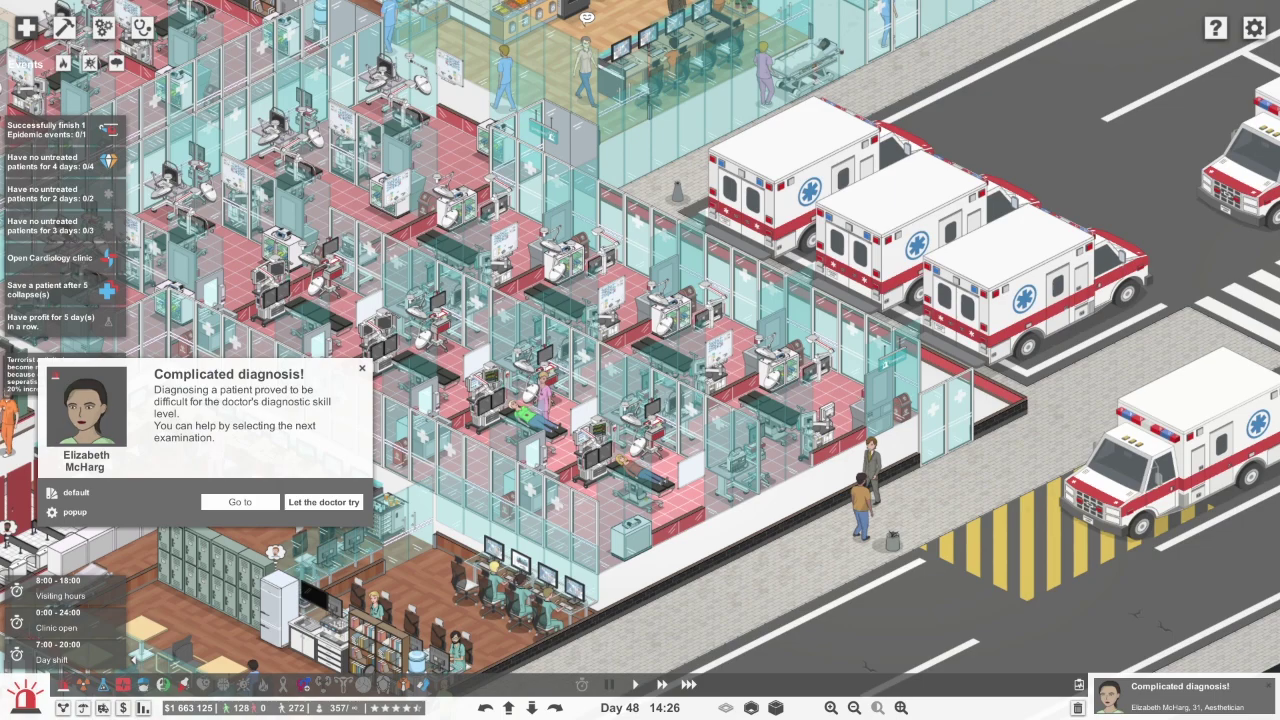
left_click(86, 408)
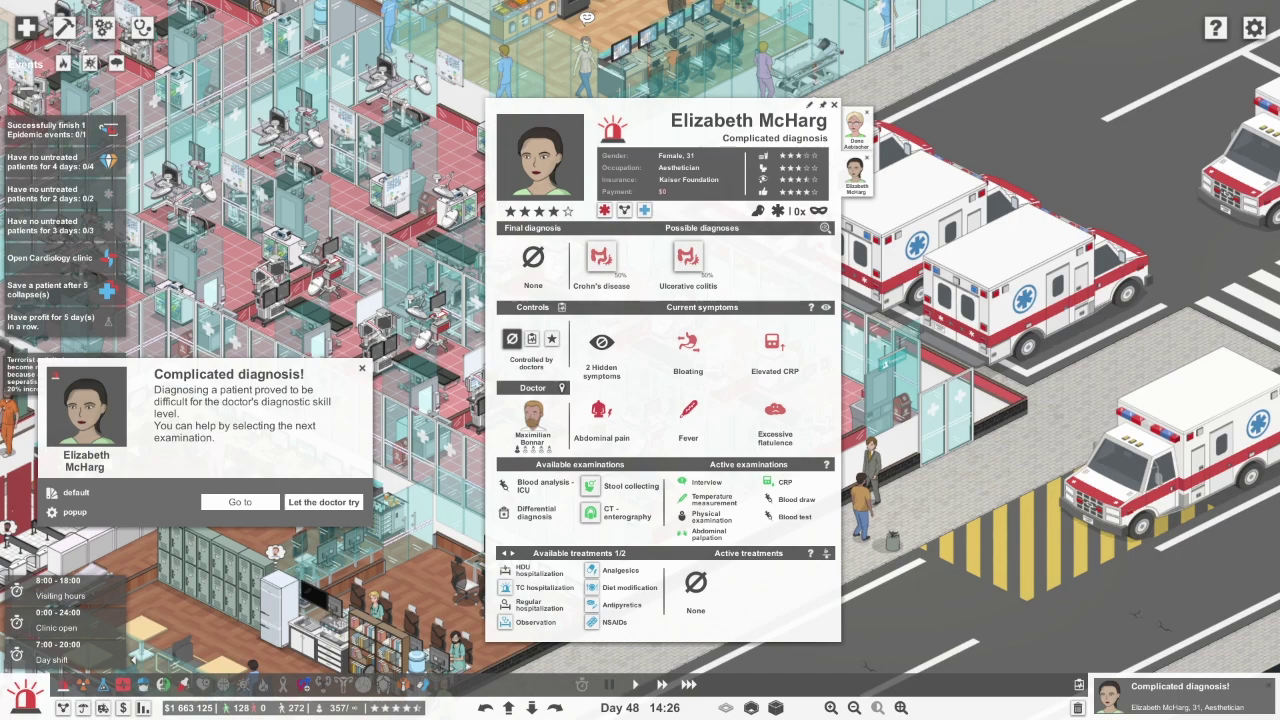
left_click(826, 228)
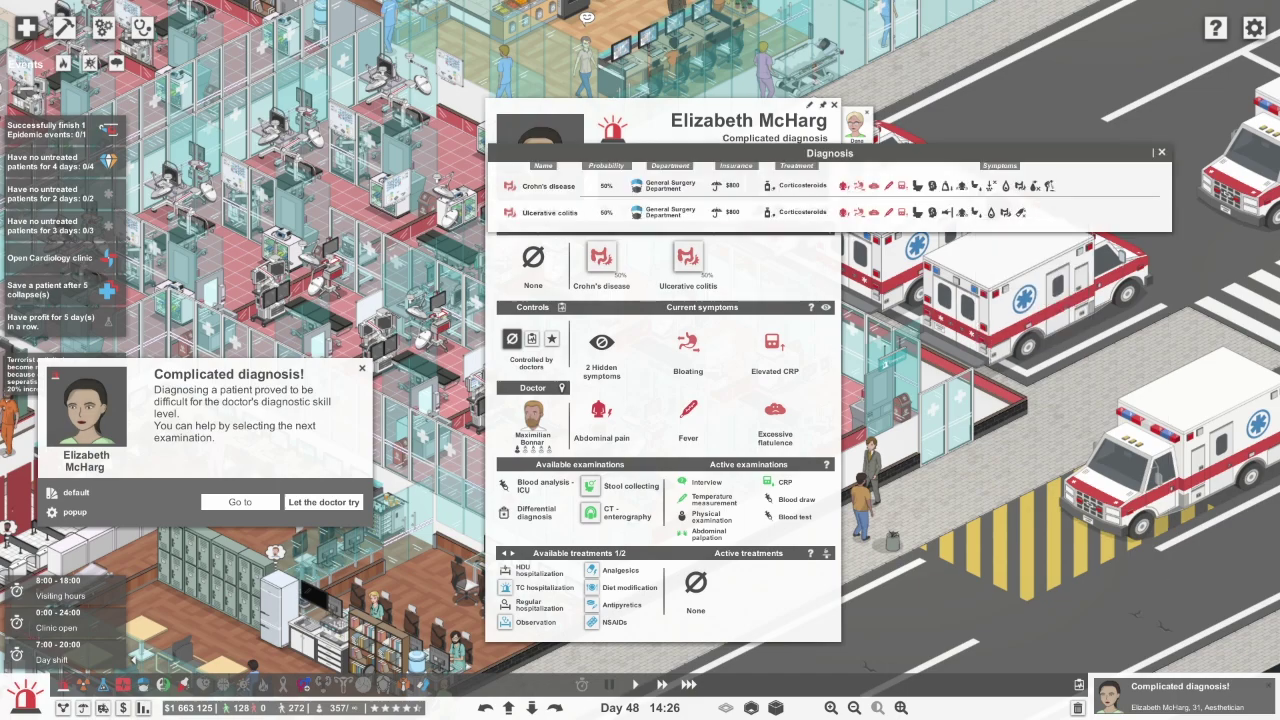
left_click(1161, 152)
left_click(590, 486)
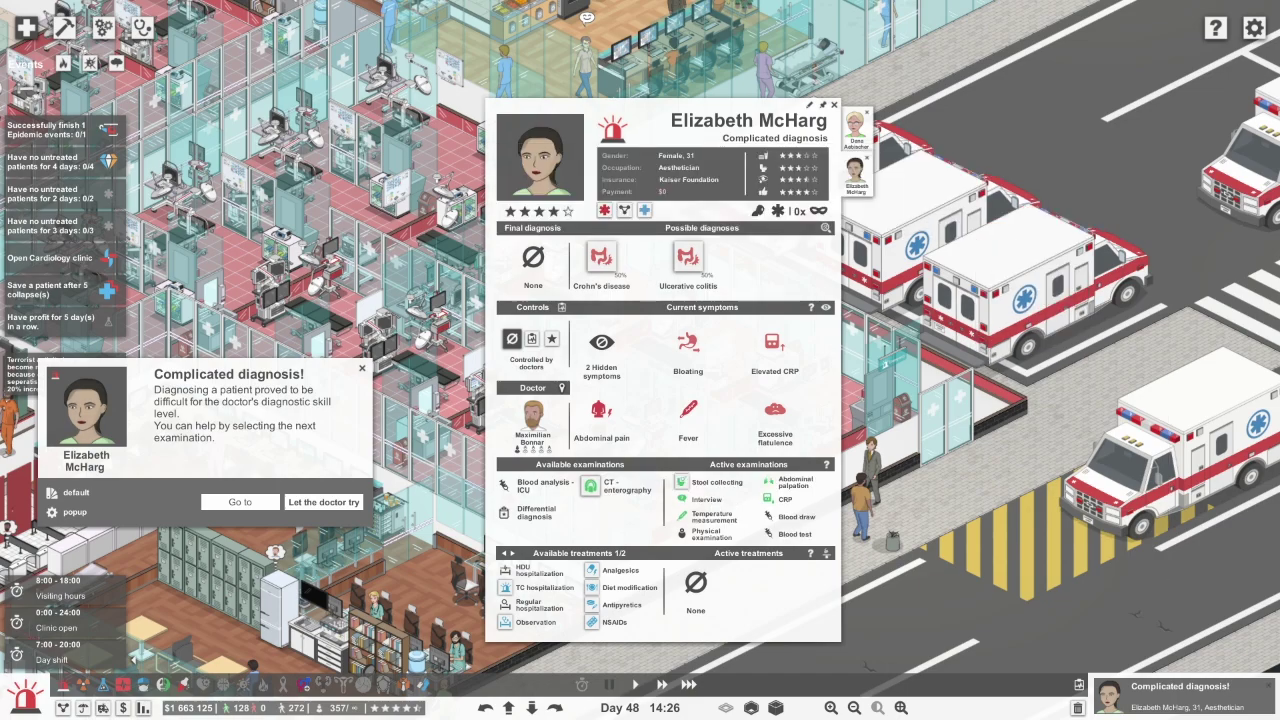
left_click(323, 501)
left_click(86, 405)
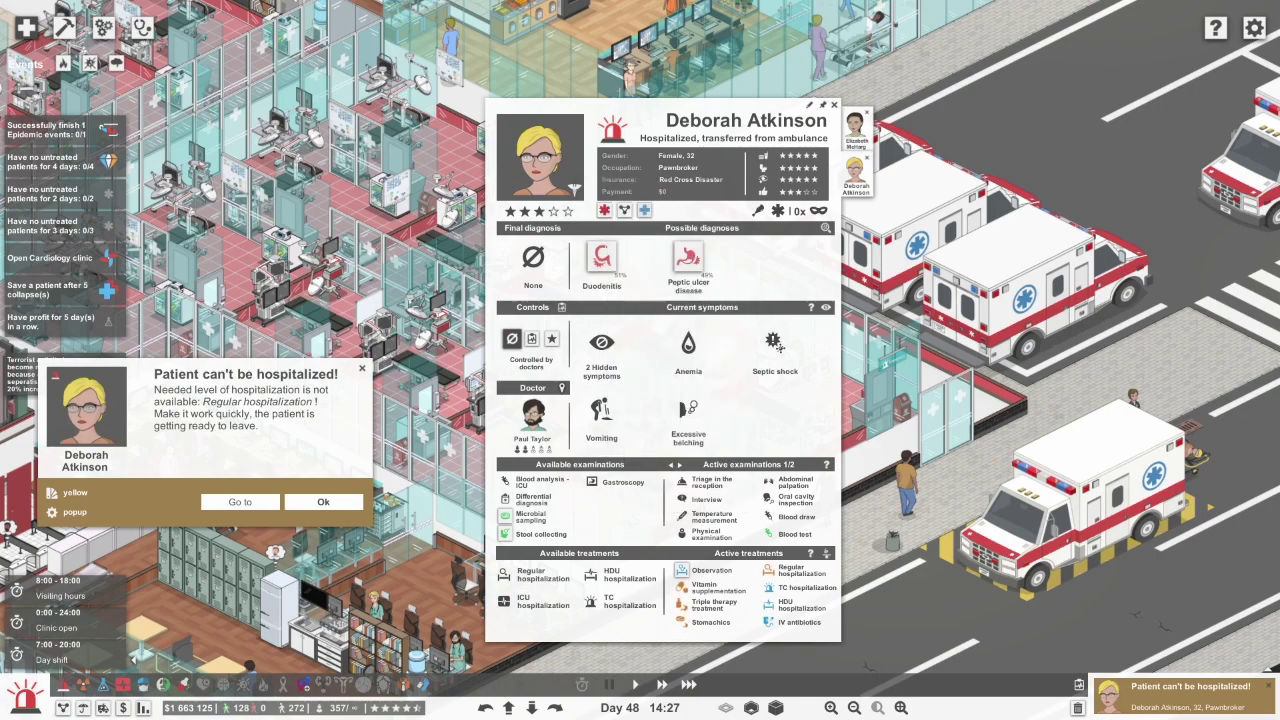
left_click(700, 570)
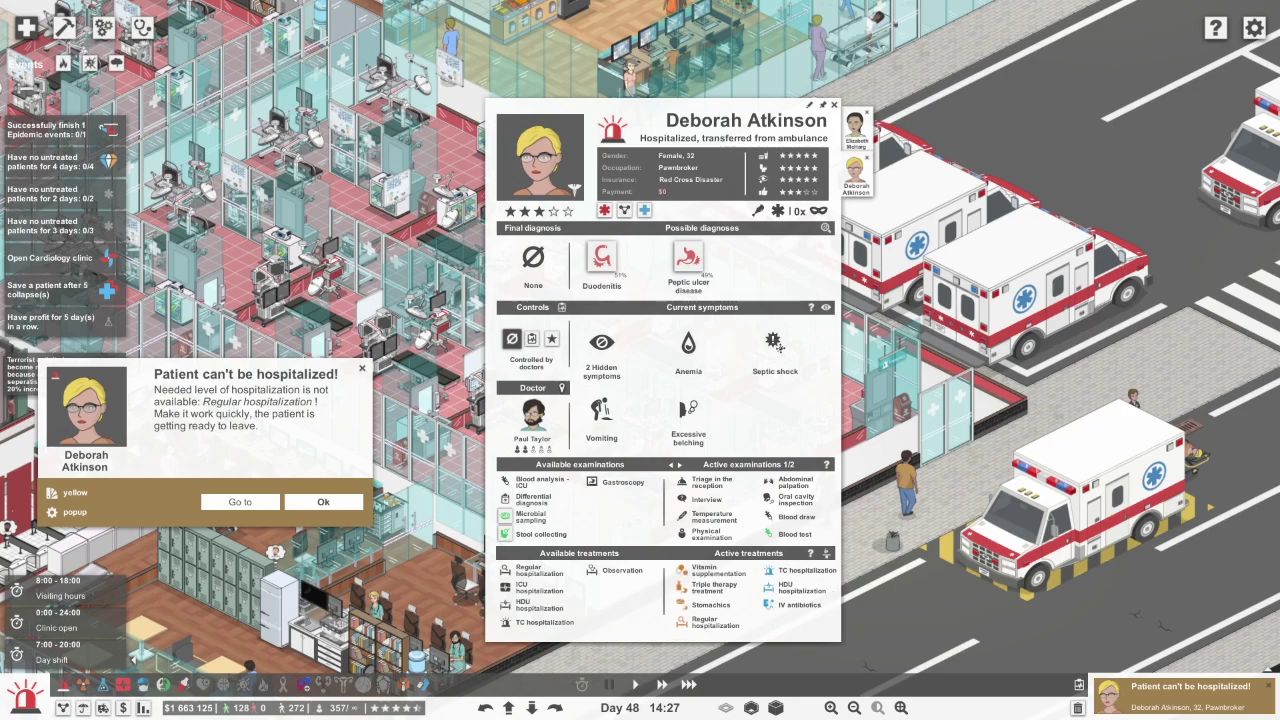
key("Escape")
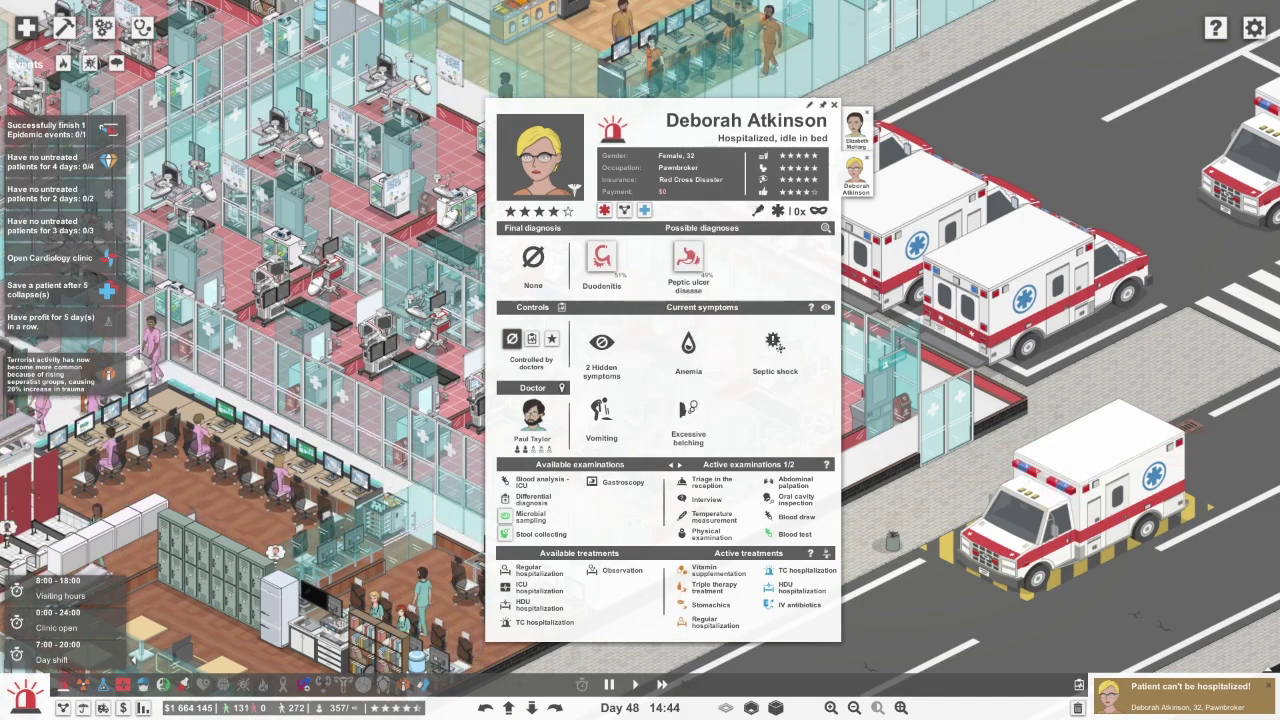
left_click(612, 128)
left_click(709, 147)
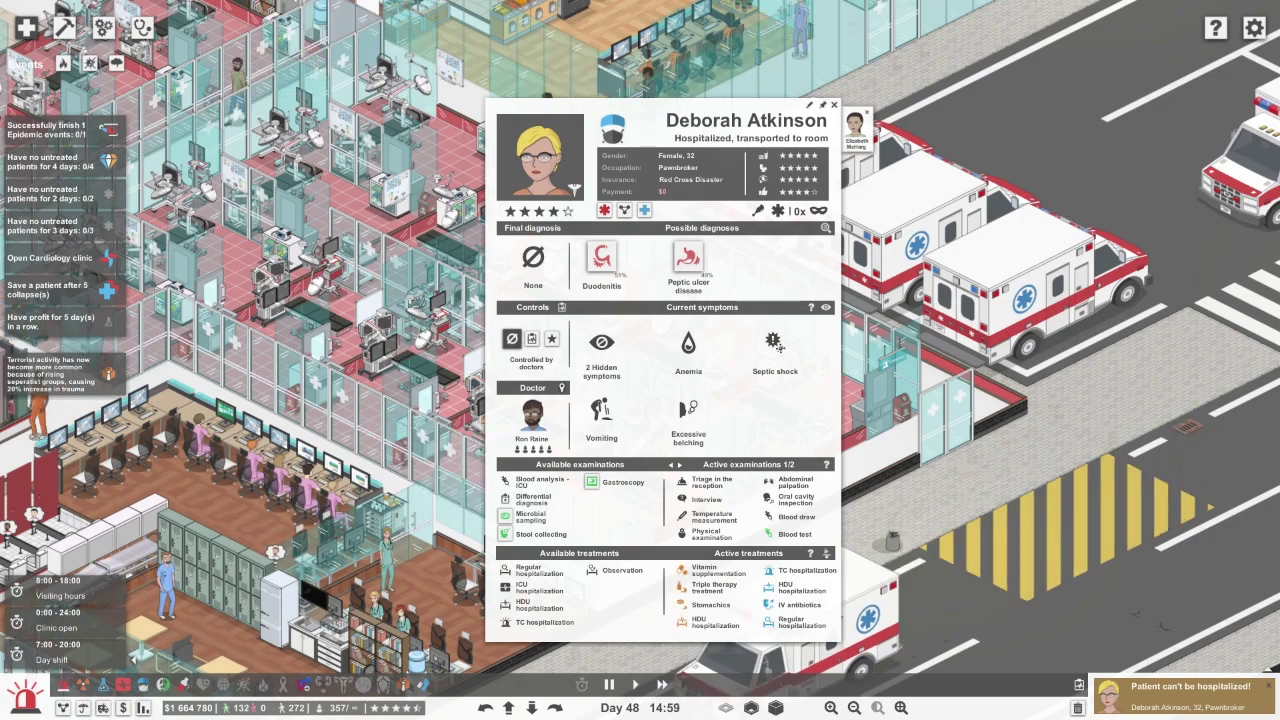
key("Escape")
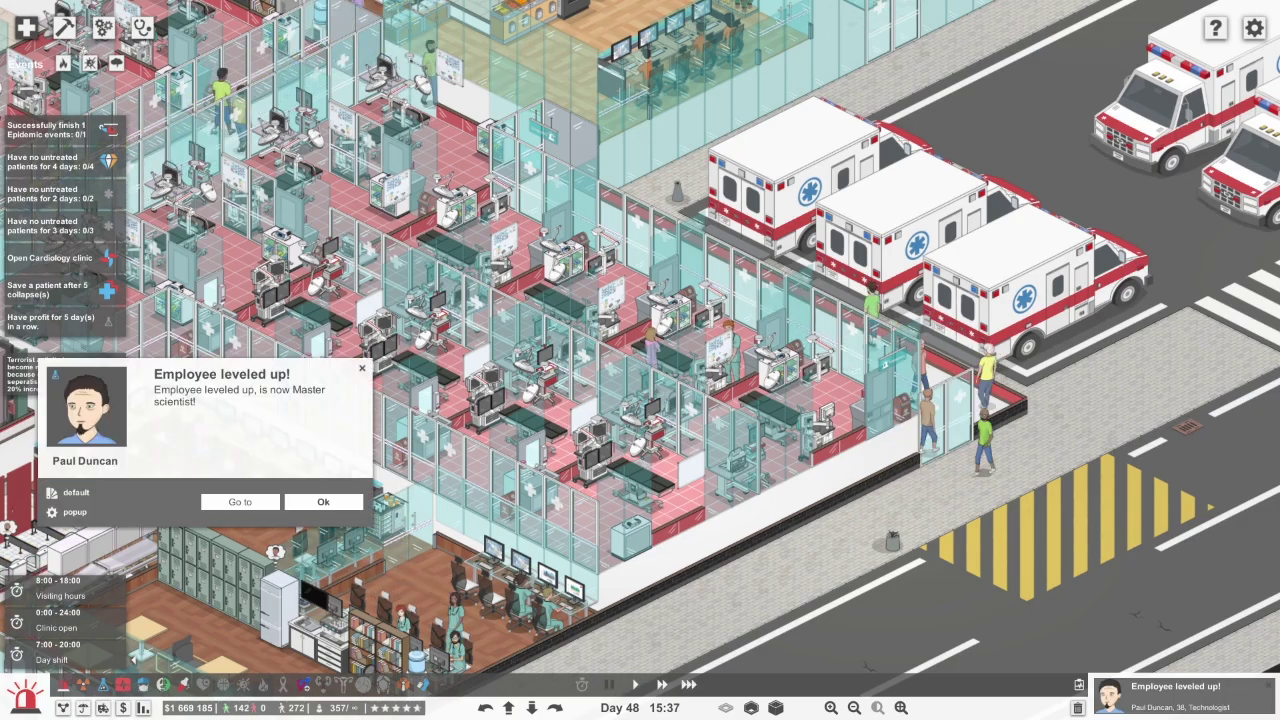
key("a")
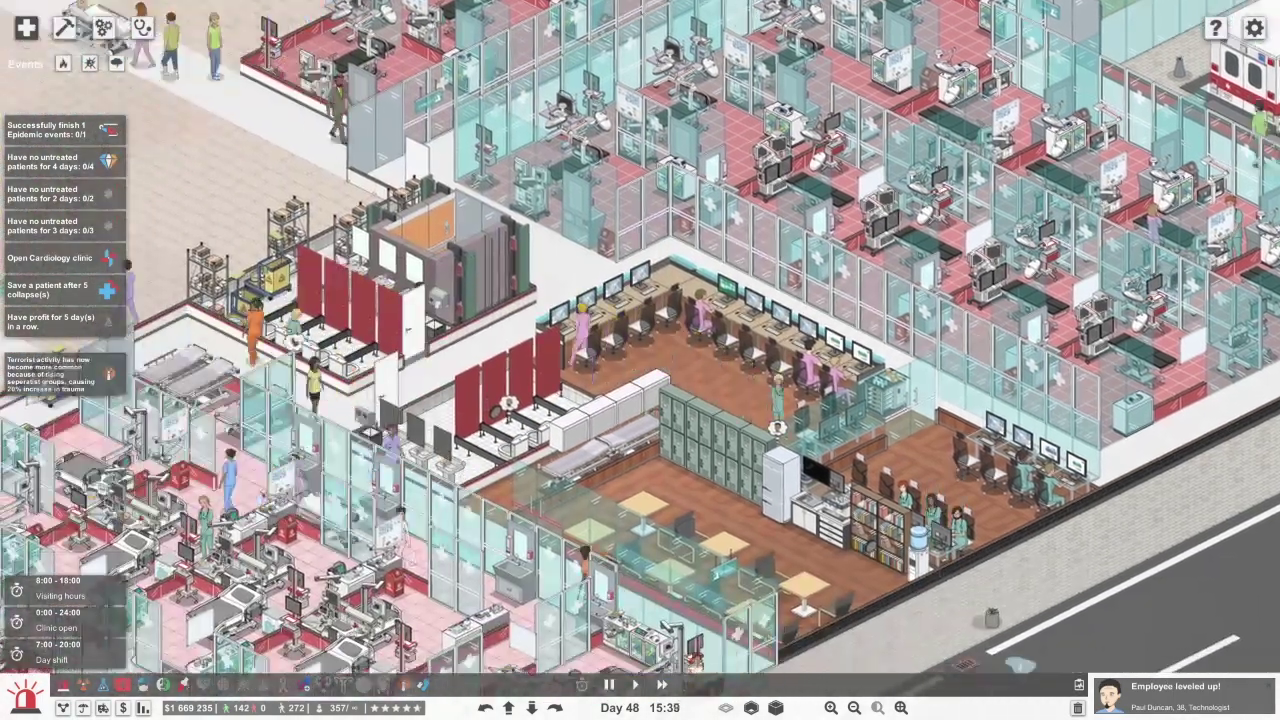
key("a")
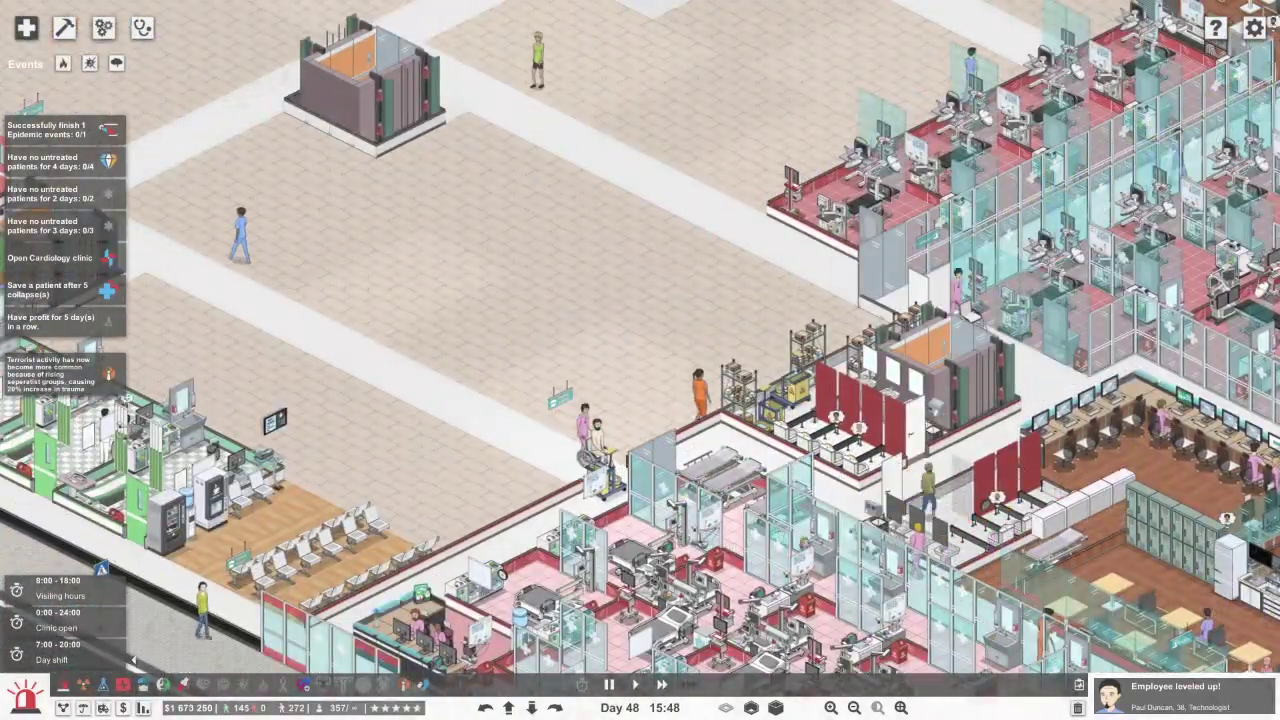
key("F4")
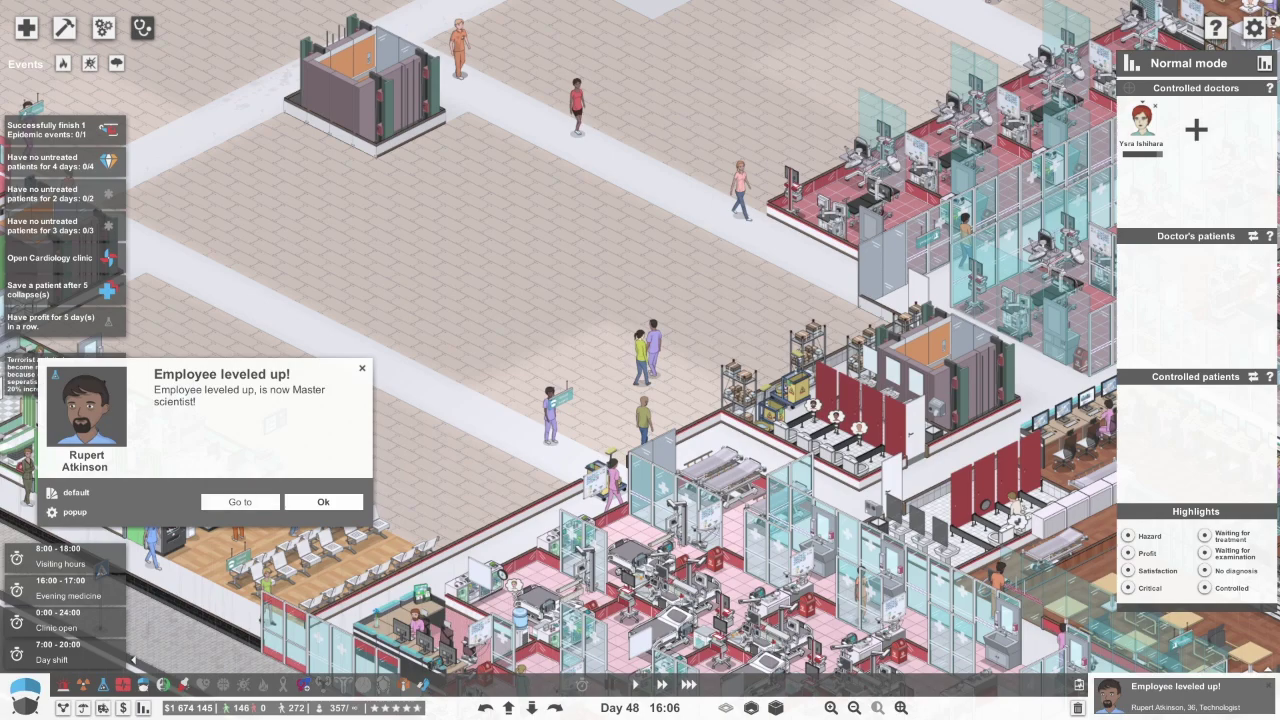
left_click(640, 352)
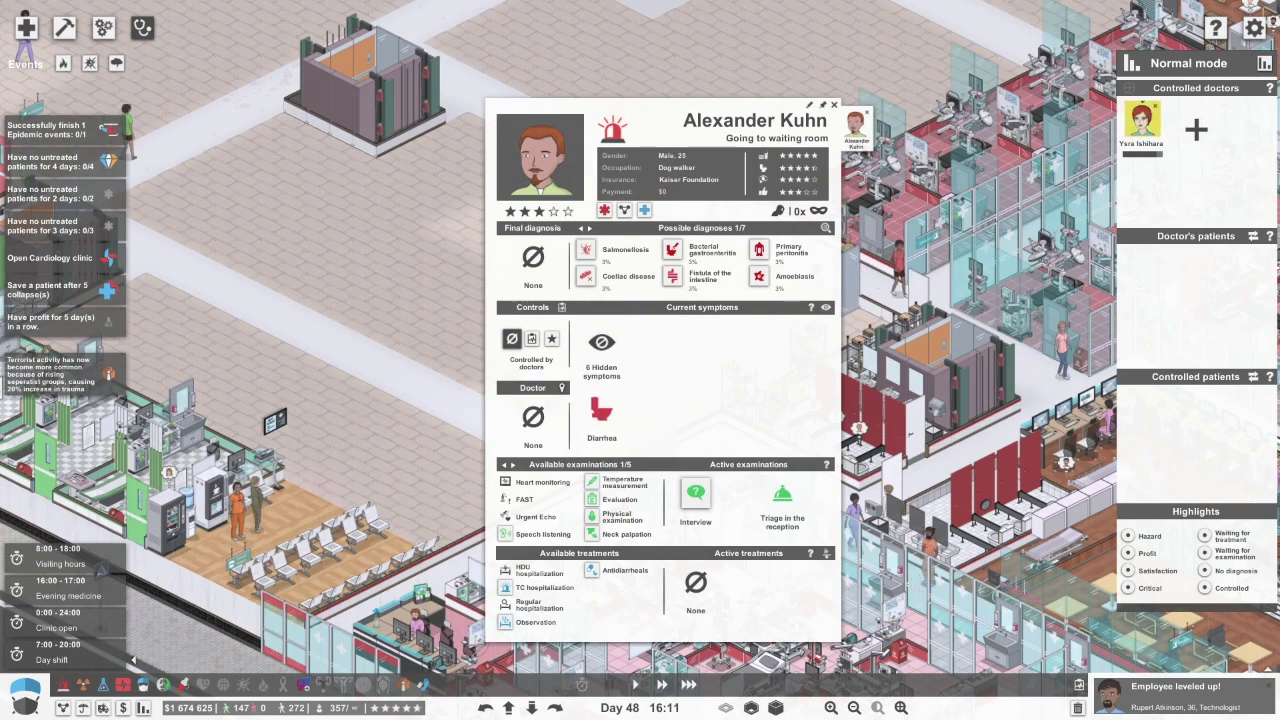
left_click(834, 104)
left_click(104, 28)
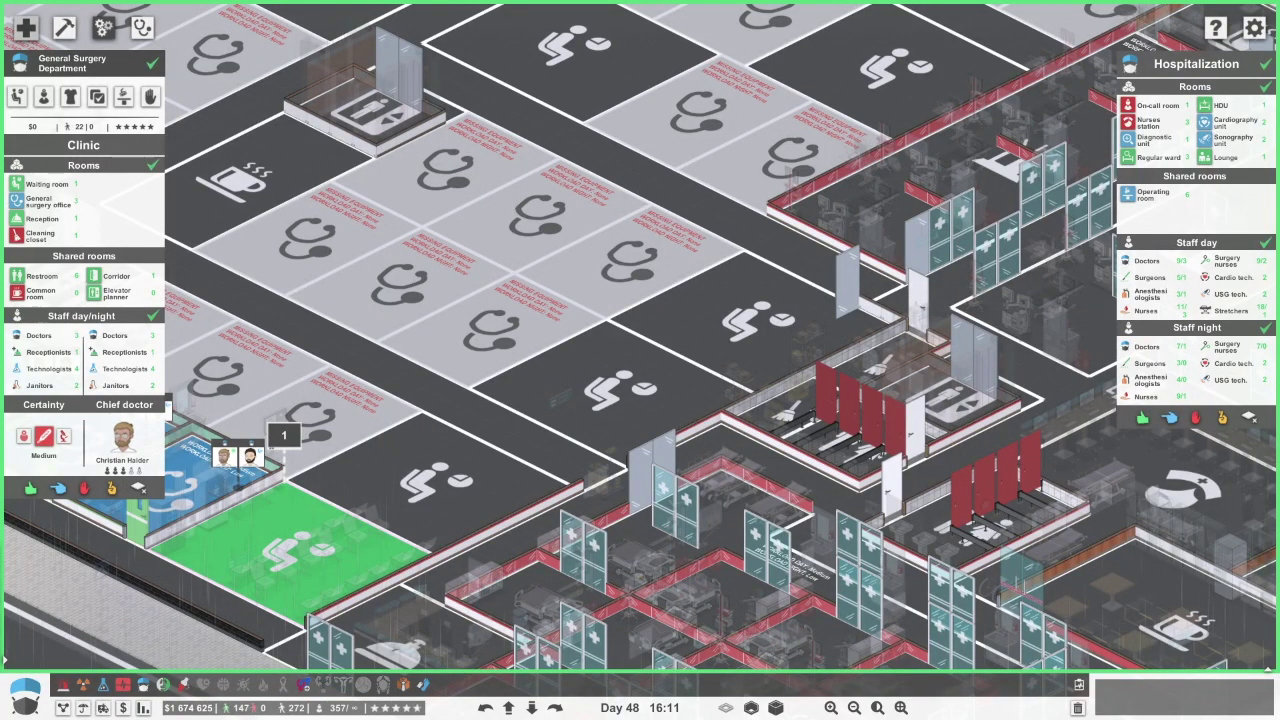
left_click(104, 28)
Take control of a second doctor and check the Internal Medicine overview
left_click(142, 28)
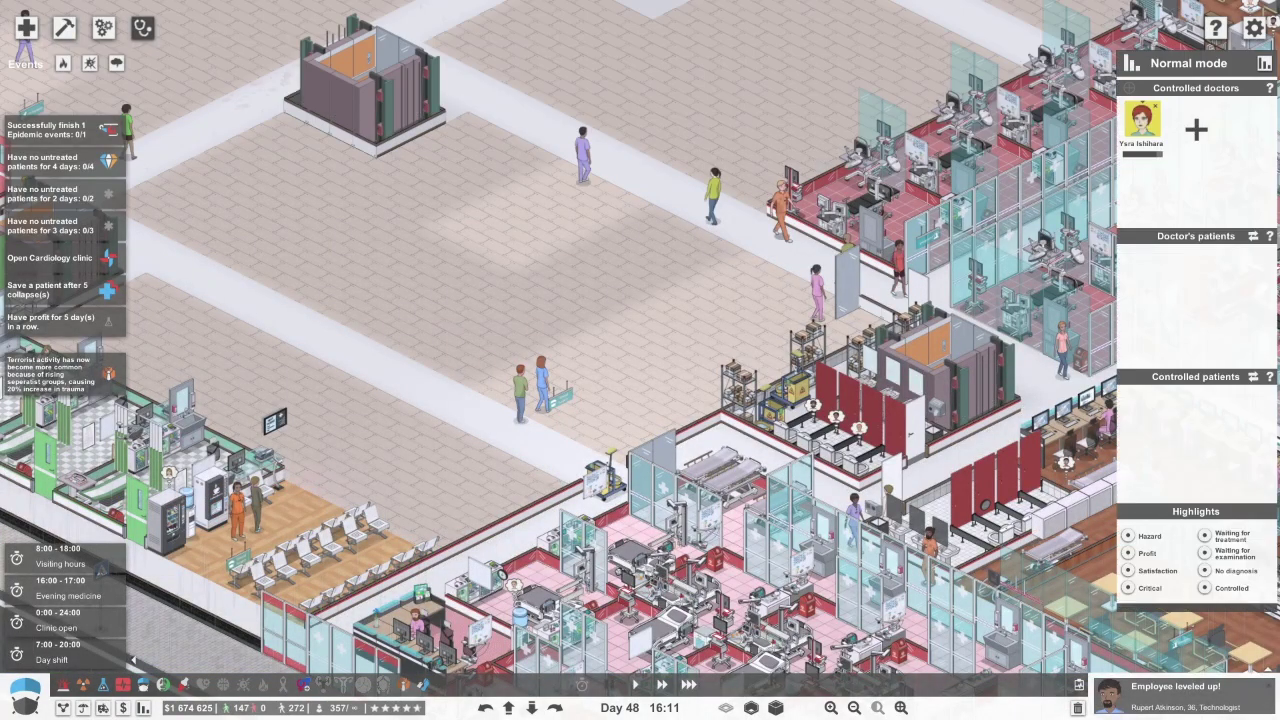
left_click(1196, 128)
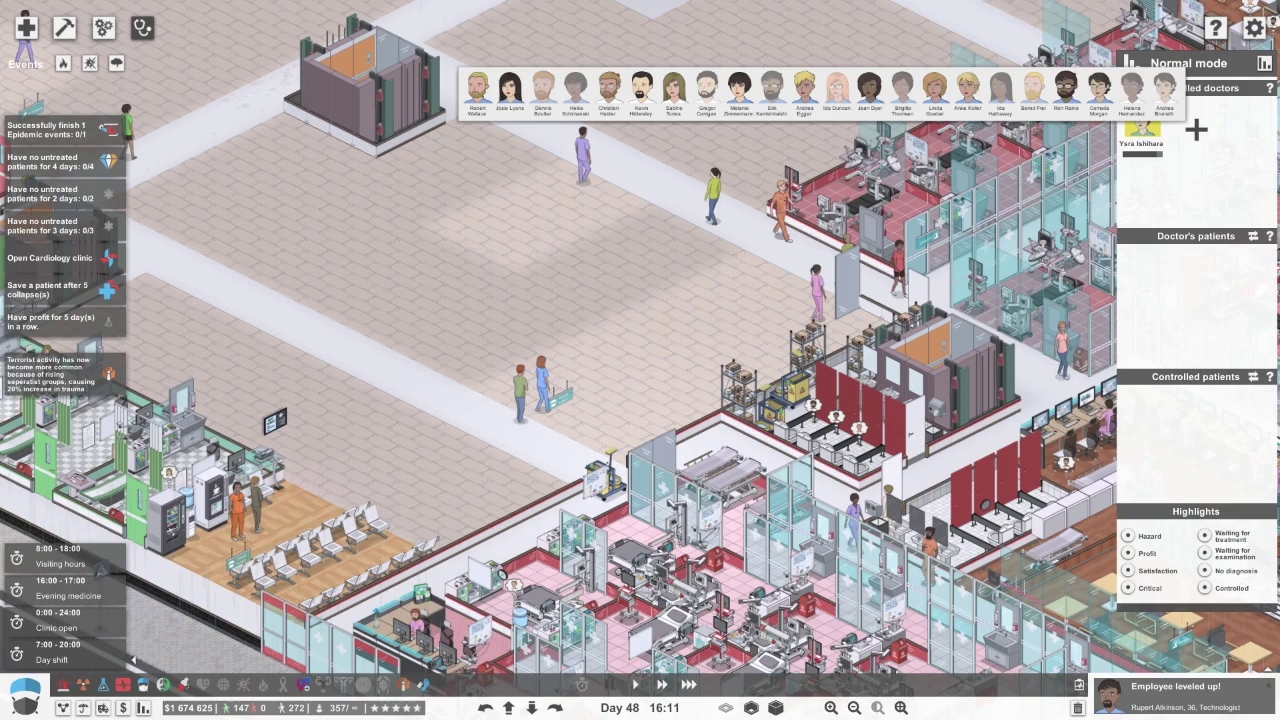
left_click(609, 90)
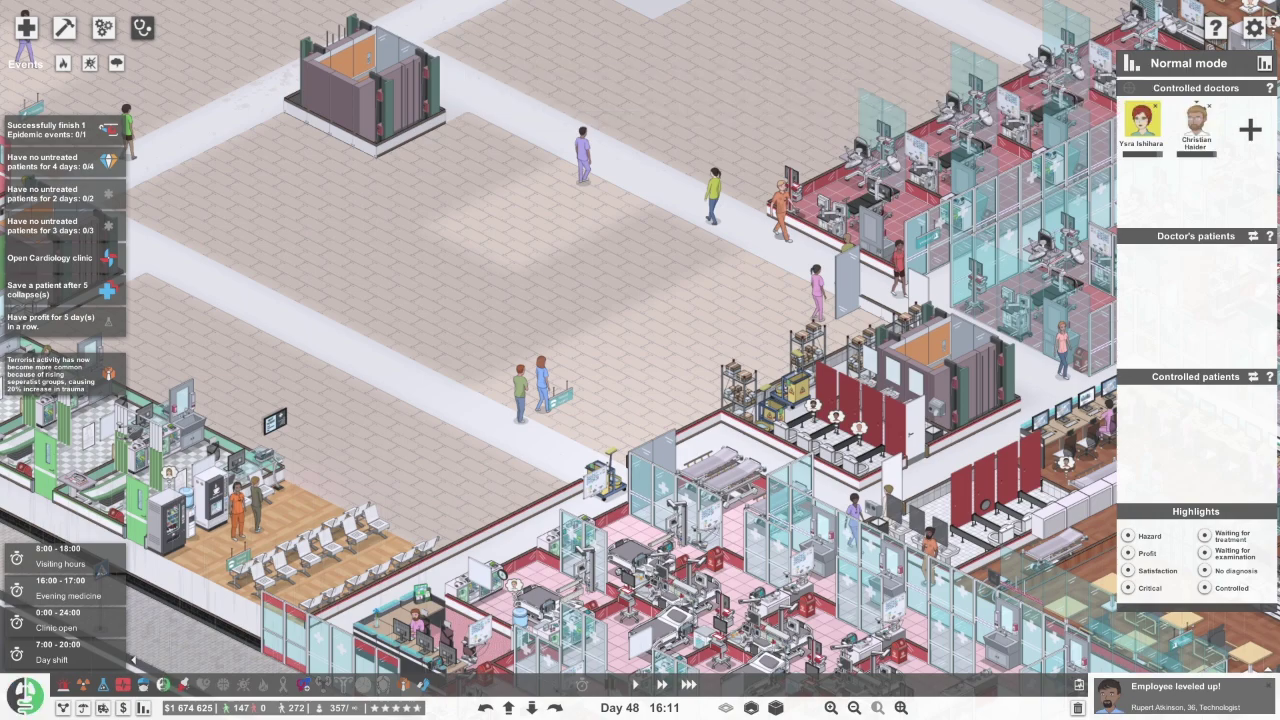
left_click(1250, 130)
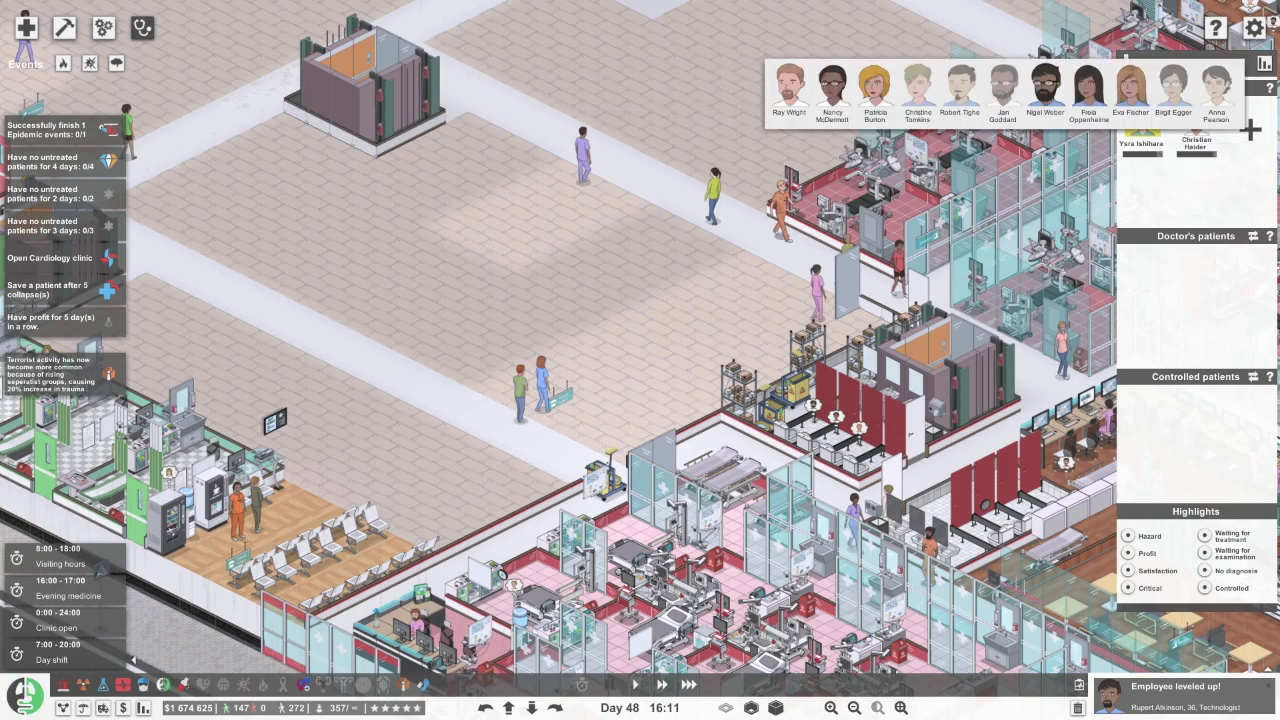
left_click(103, 28)
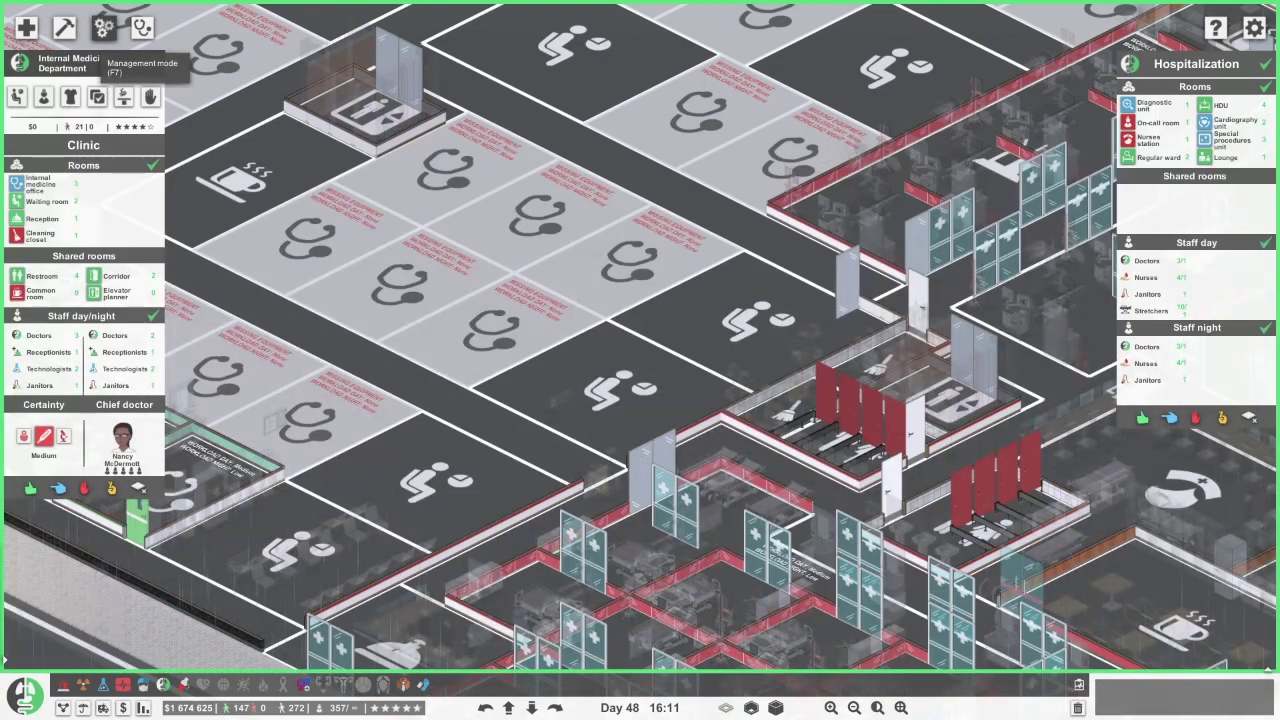
left_click(142, 28)
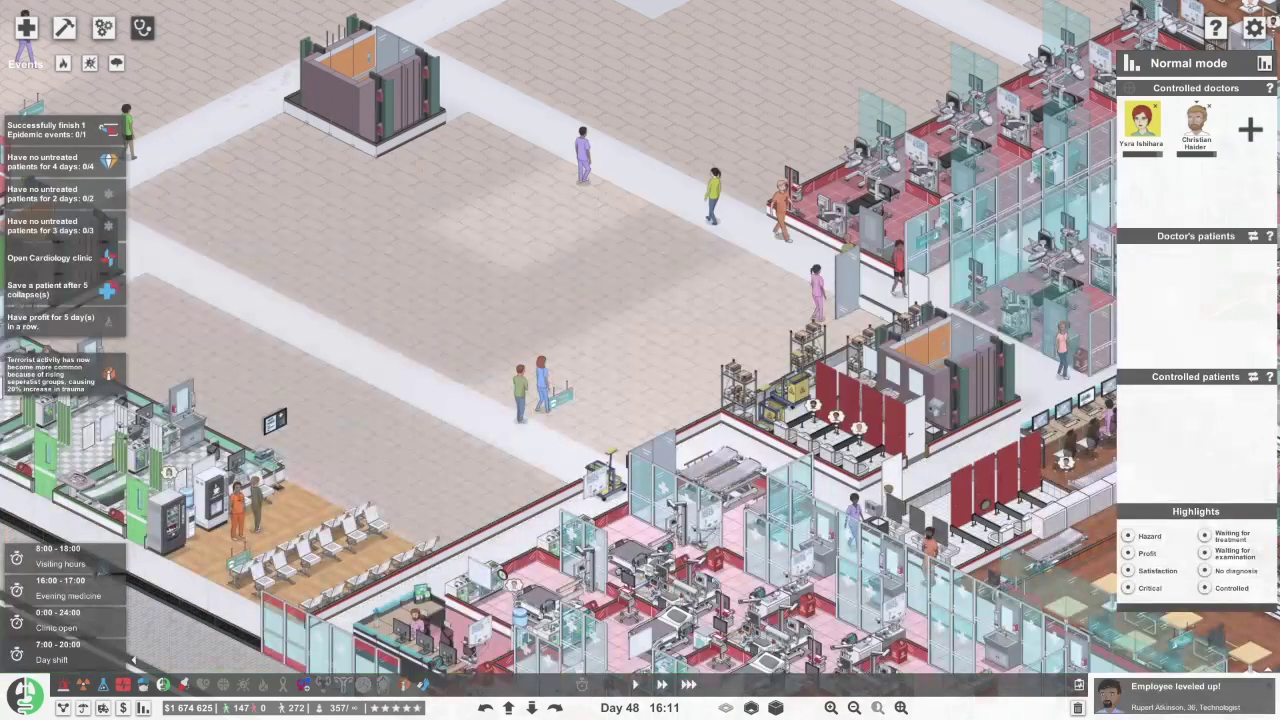
Take control of two more doctors, including the Orthopaedy department head
left_click(832, 90)
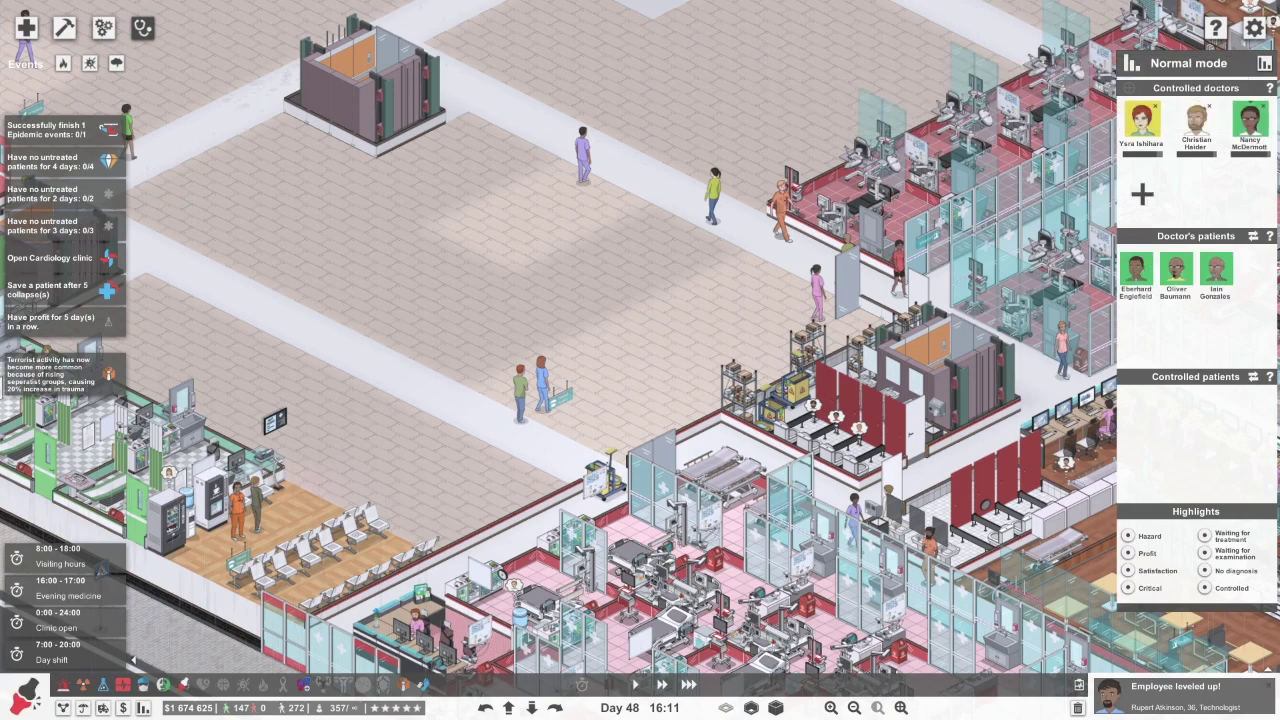
left_click(103, 28)
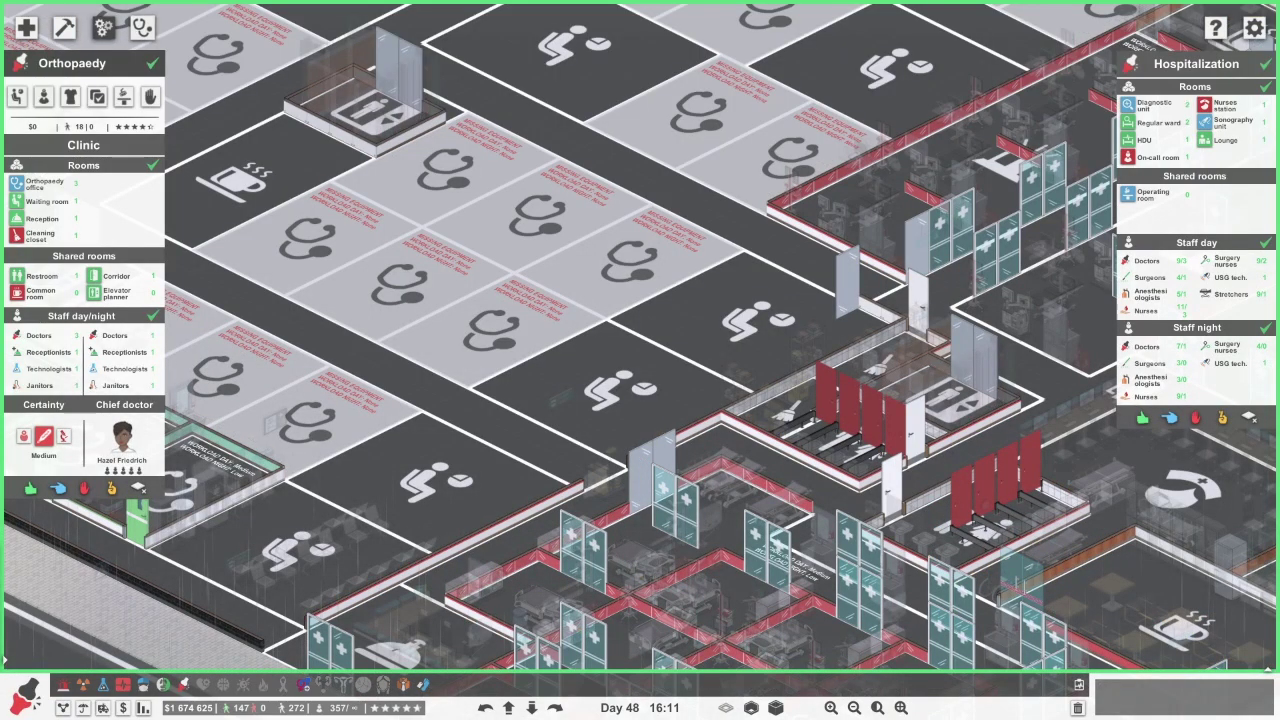
left_click(142, 28)
left_click(1142, 194)
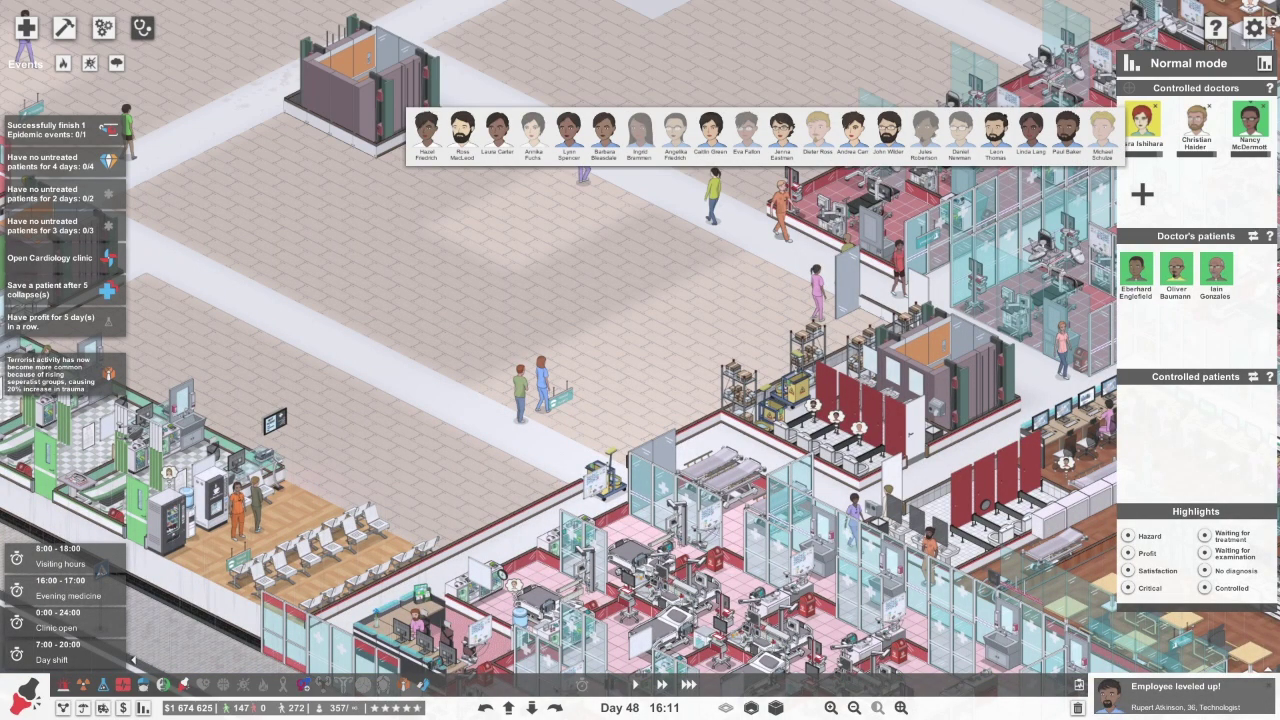
left_click(427, 135)
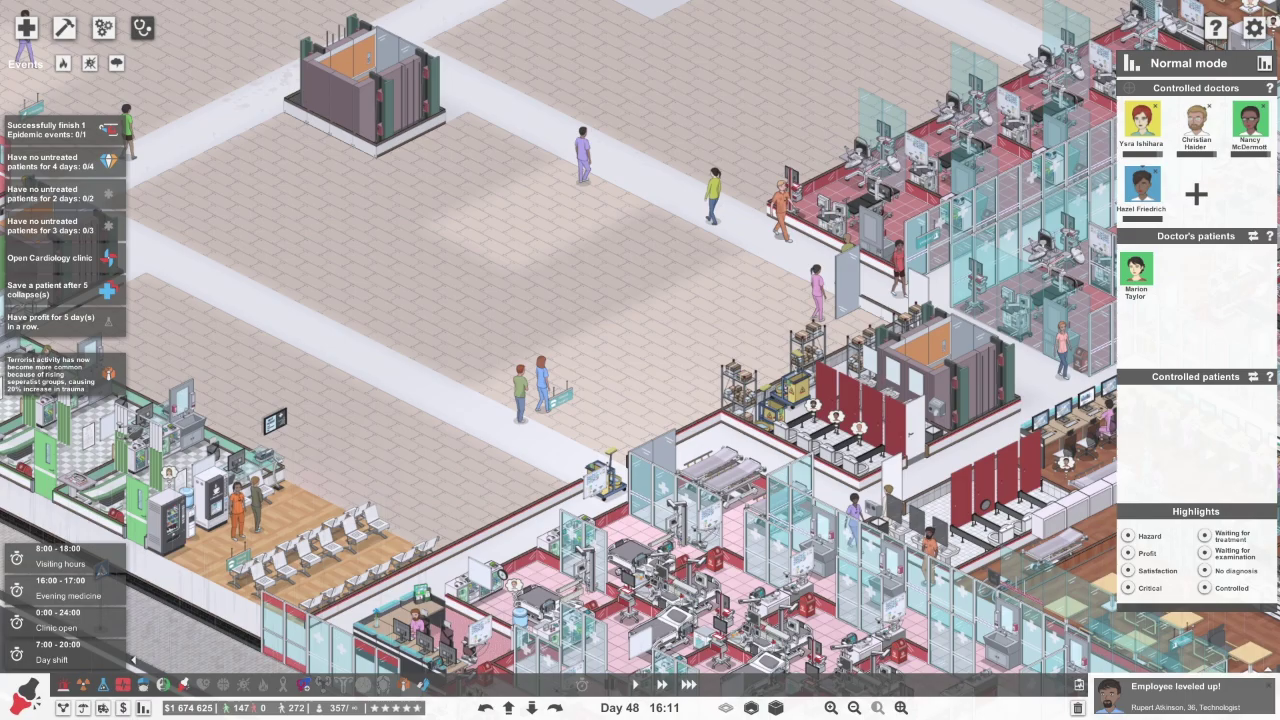
Order a blood draw for the current patient
key("Escape")
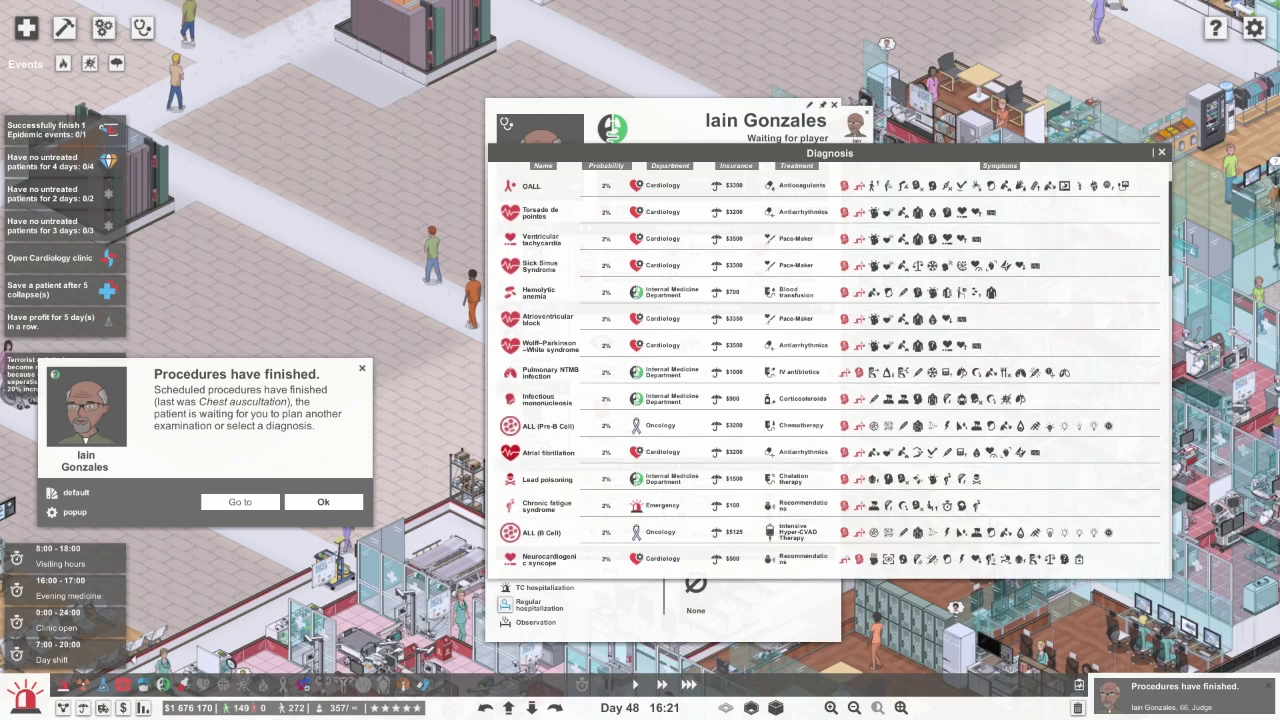
scroll(815, 374, "down", 5)
key("Escape")
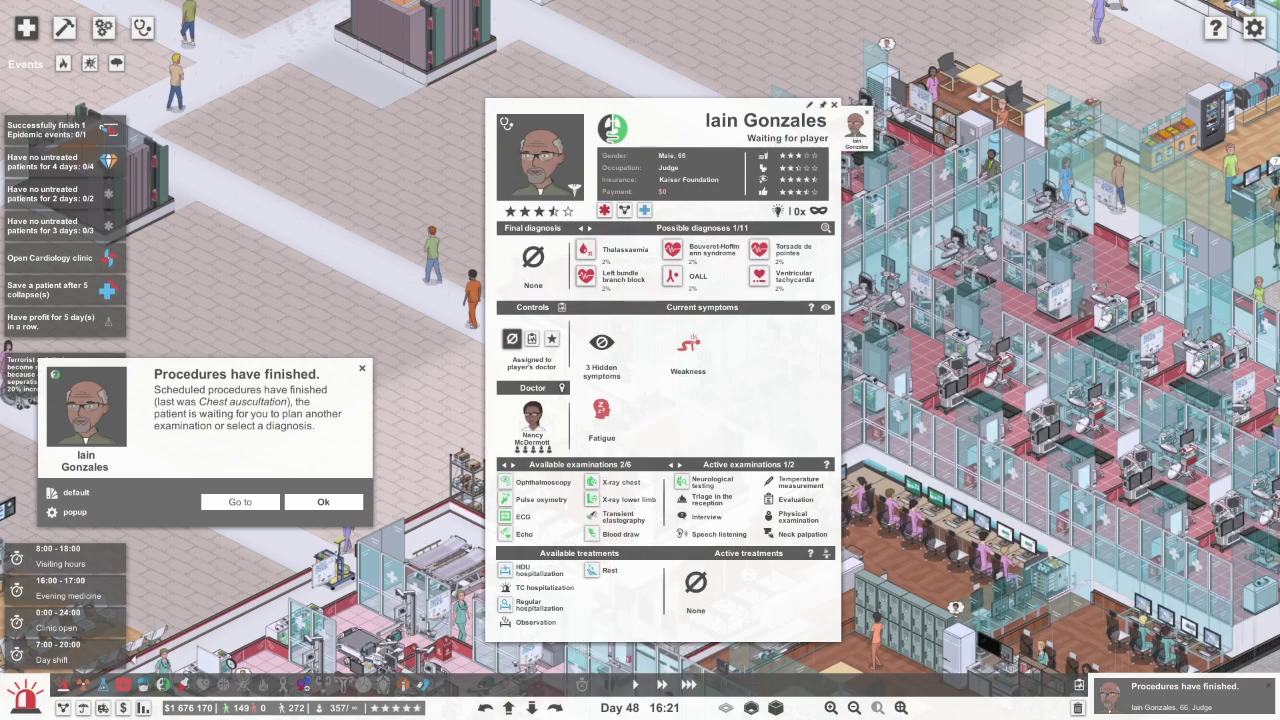
left_click(620, 532)
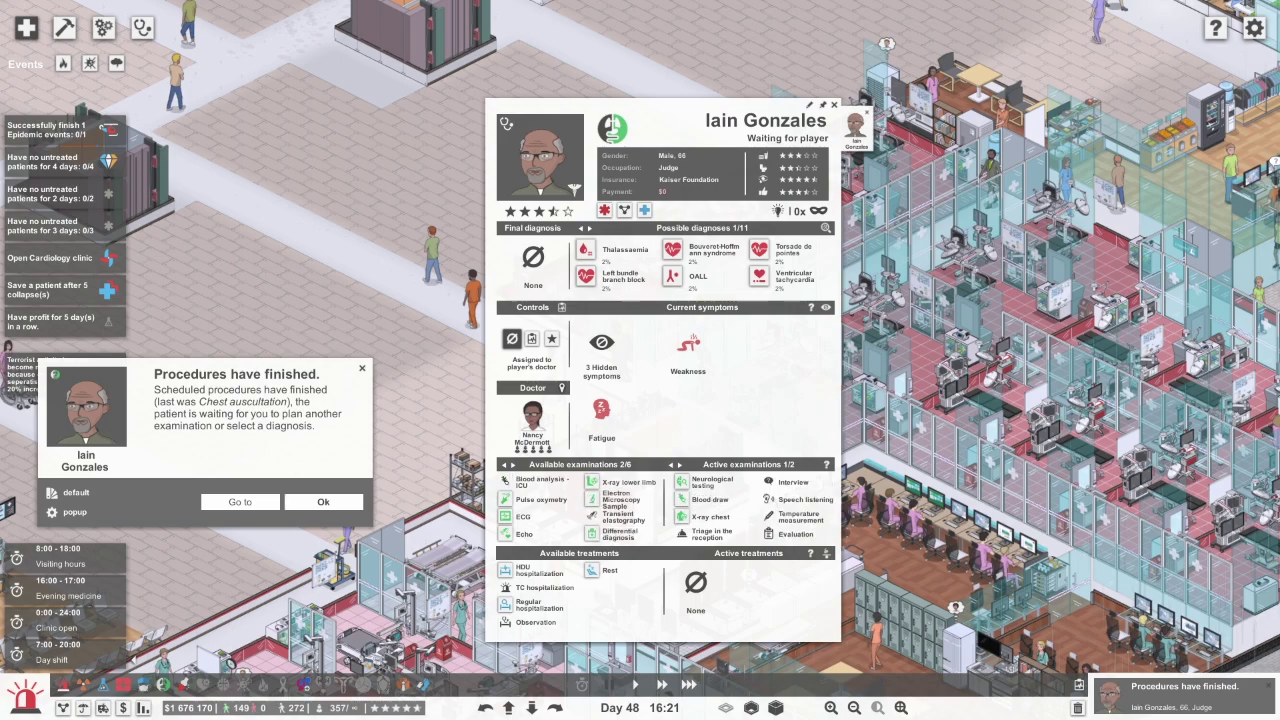
left_click(323, 501)
key("Escape")
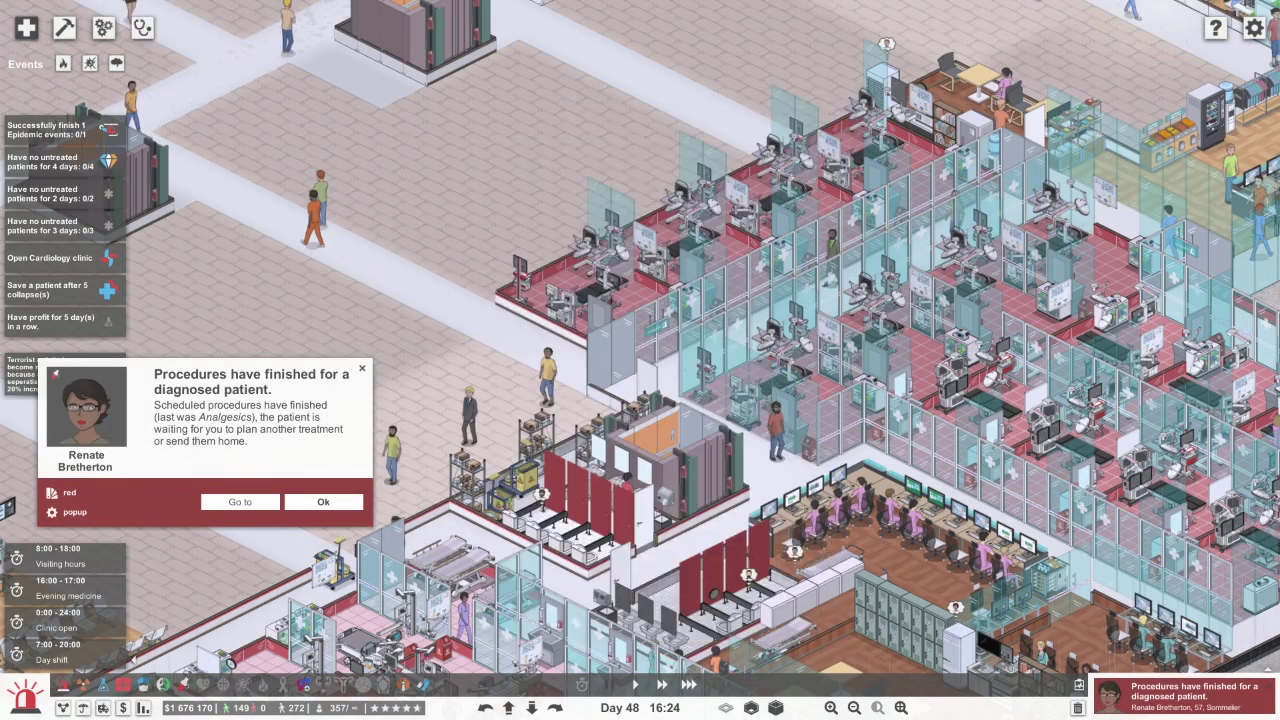
Send the diagnosed patient home and glance at the department statistics
left_click(240, 501)
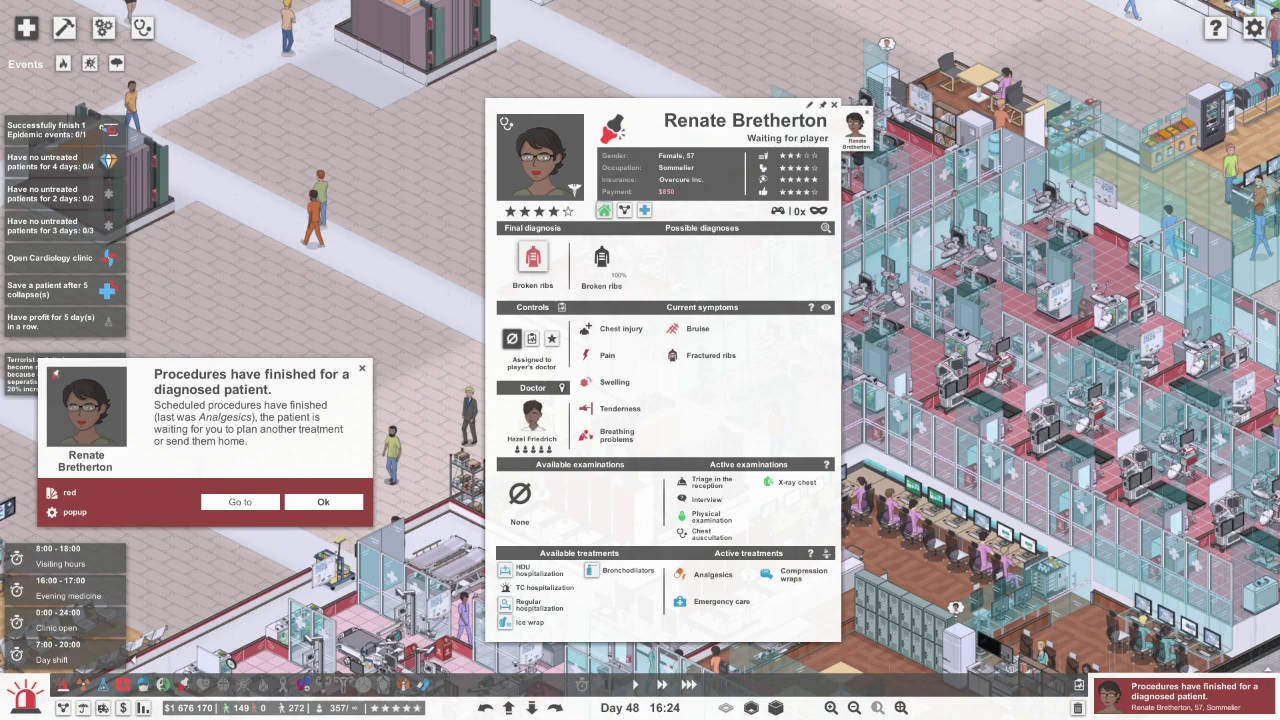
left_click(604, 210)
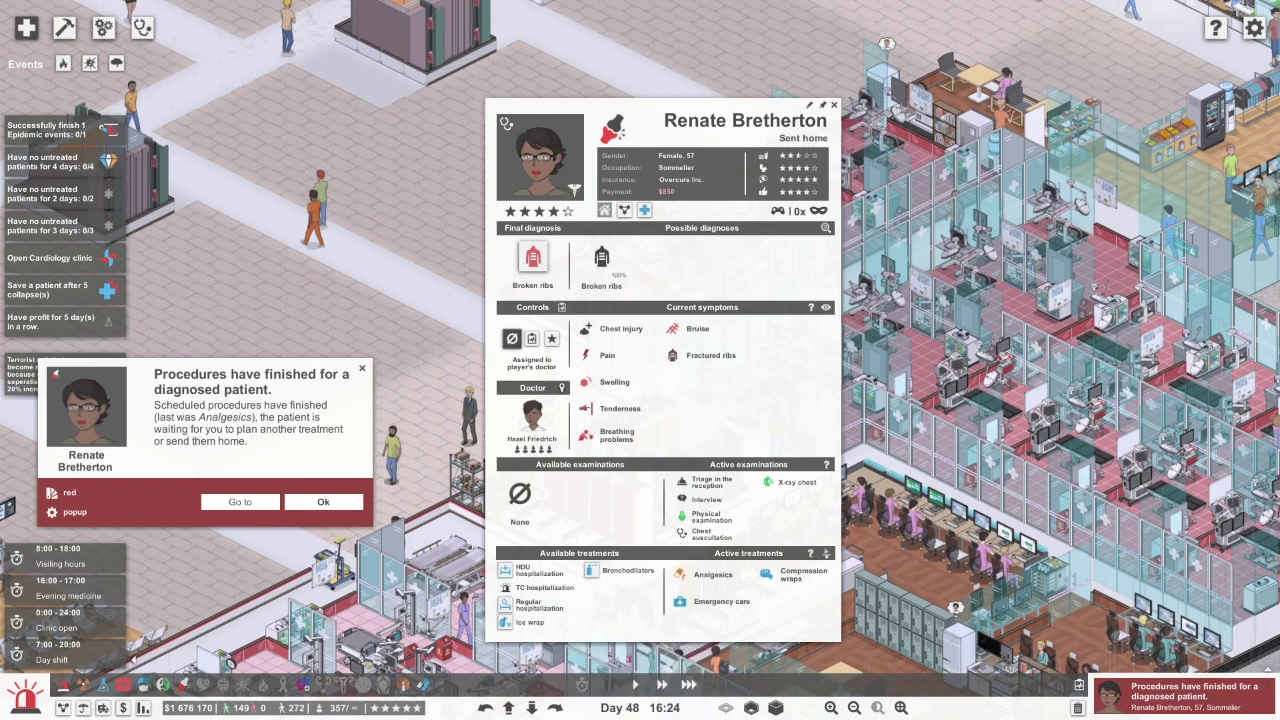
left_click(323, 501)
key("Escape")
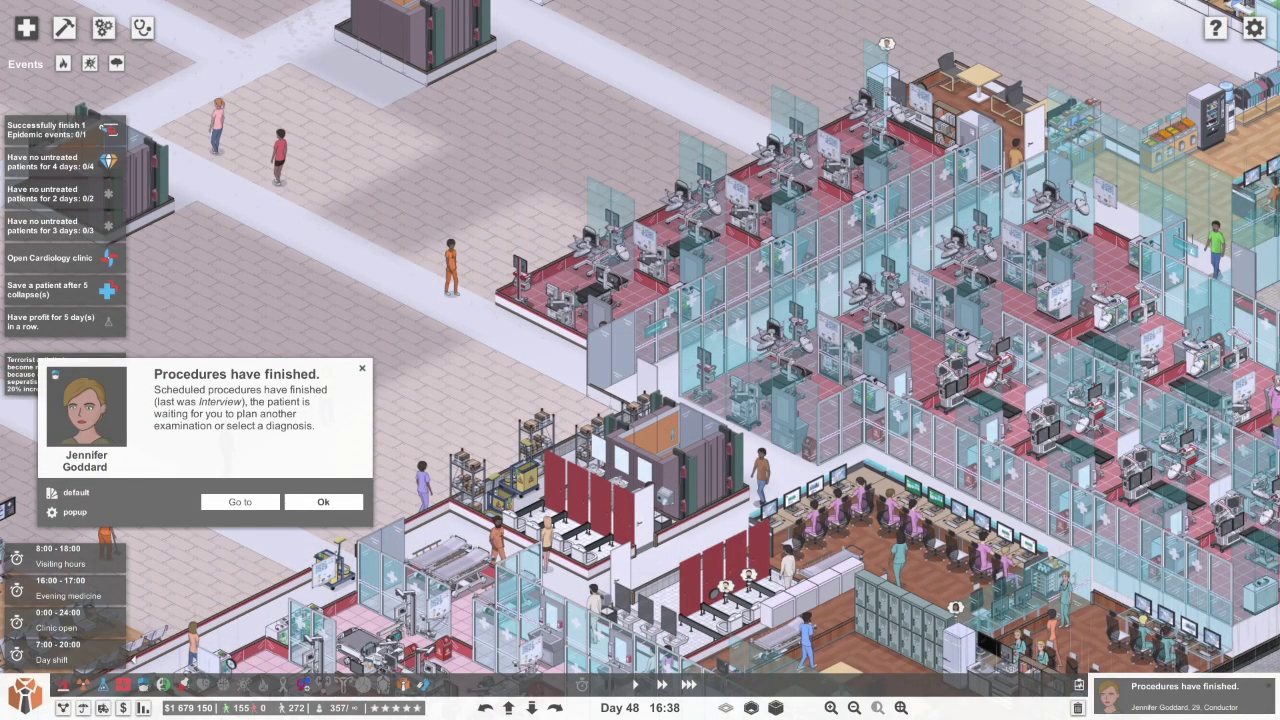
left_click(142, 28)
key("Escape")
Prescribe regular hospitalization for the waiting patient
left_click(86, 406)
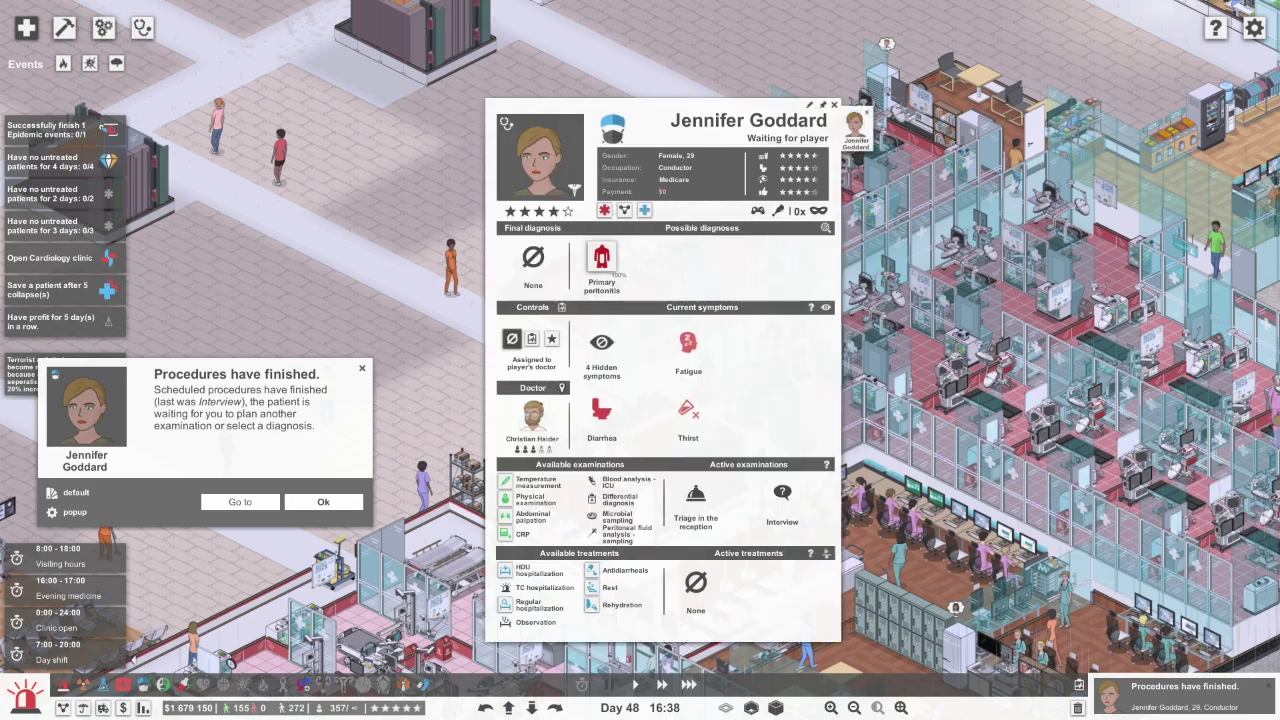
left_click(540, 622)
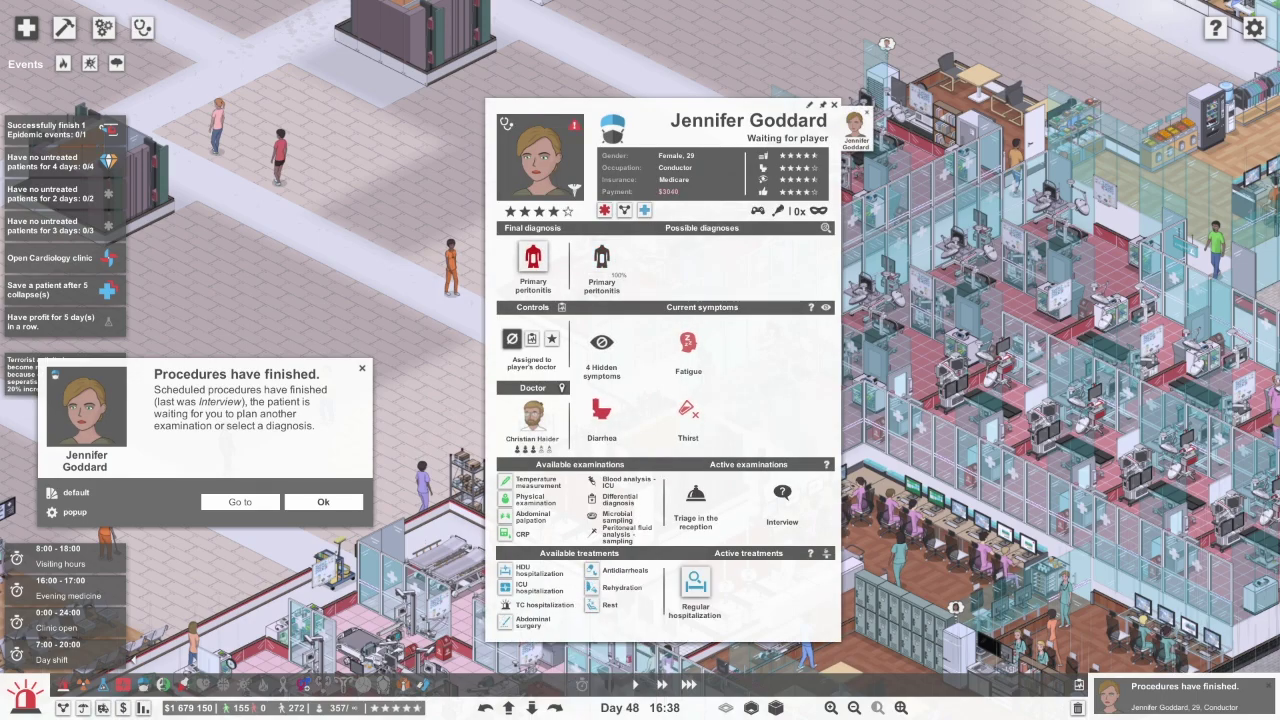
left_click(695, 590)
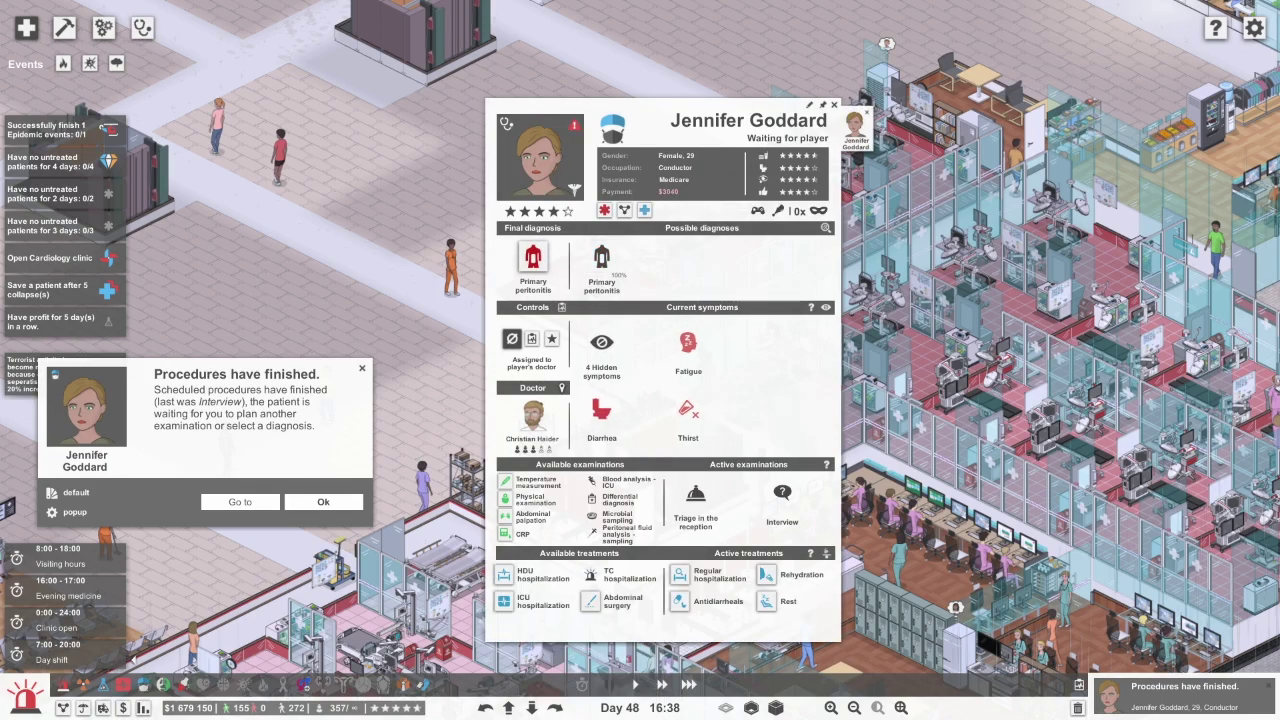
left_click(323, 501)
left_click(718, 575)
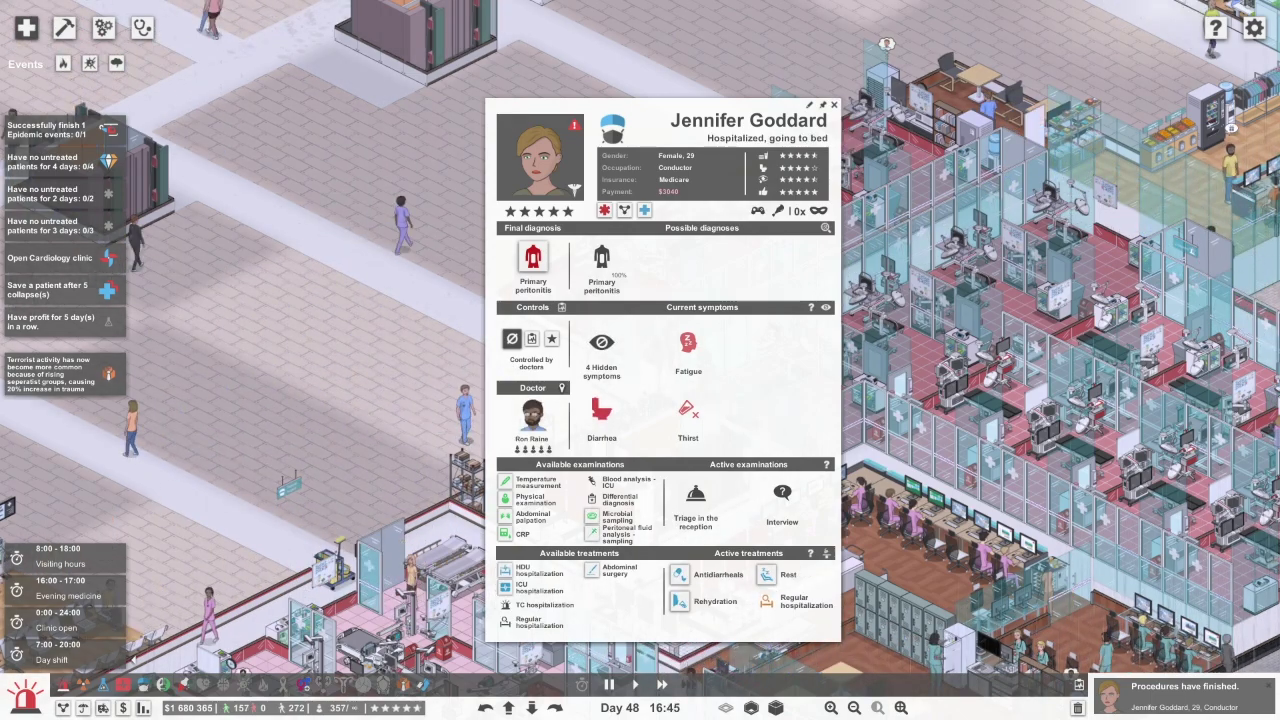
key("Escape")
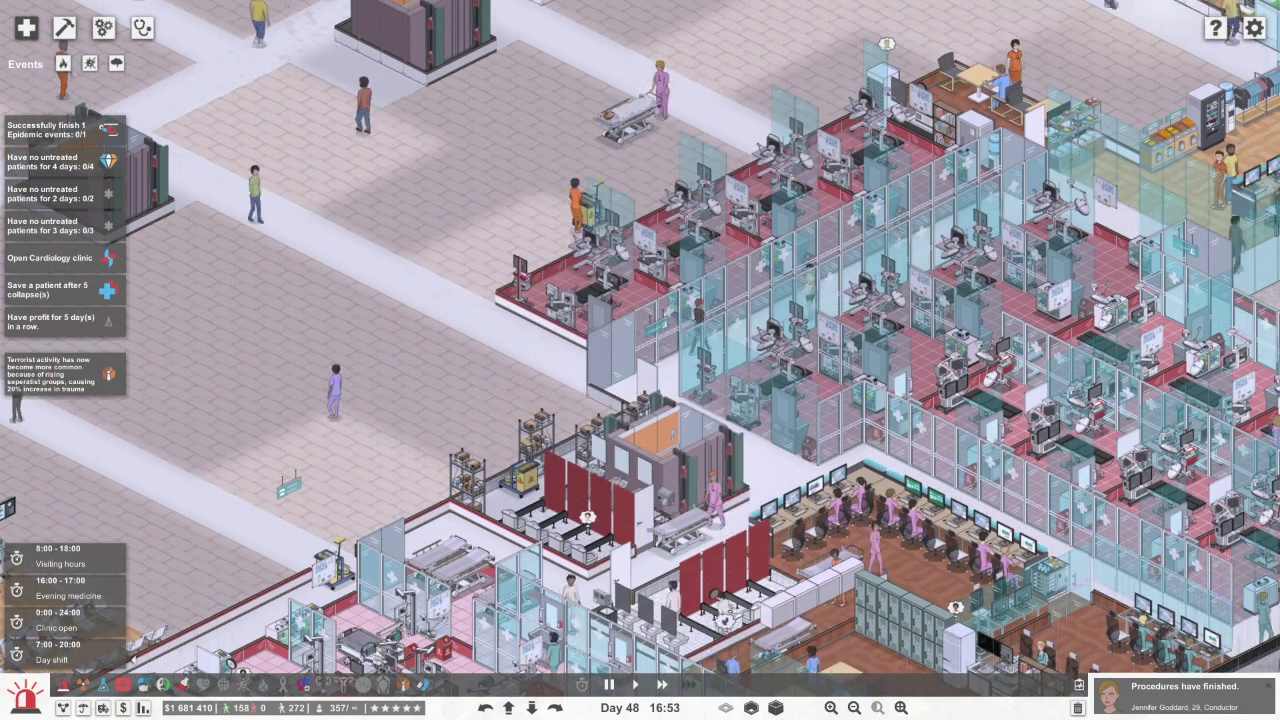
Set Nasal polyp as final diagnosis and prescribe hospitalization with MIEP treatment
left_click(142, 28)
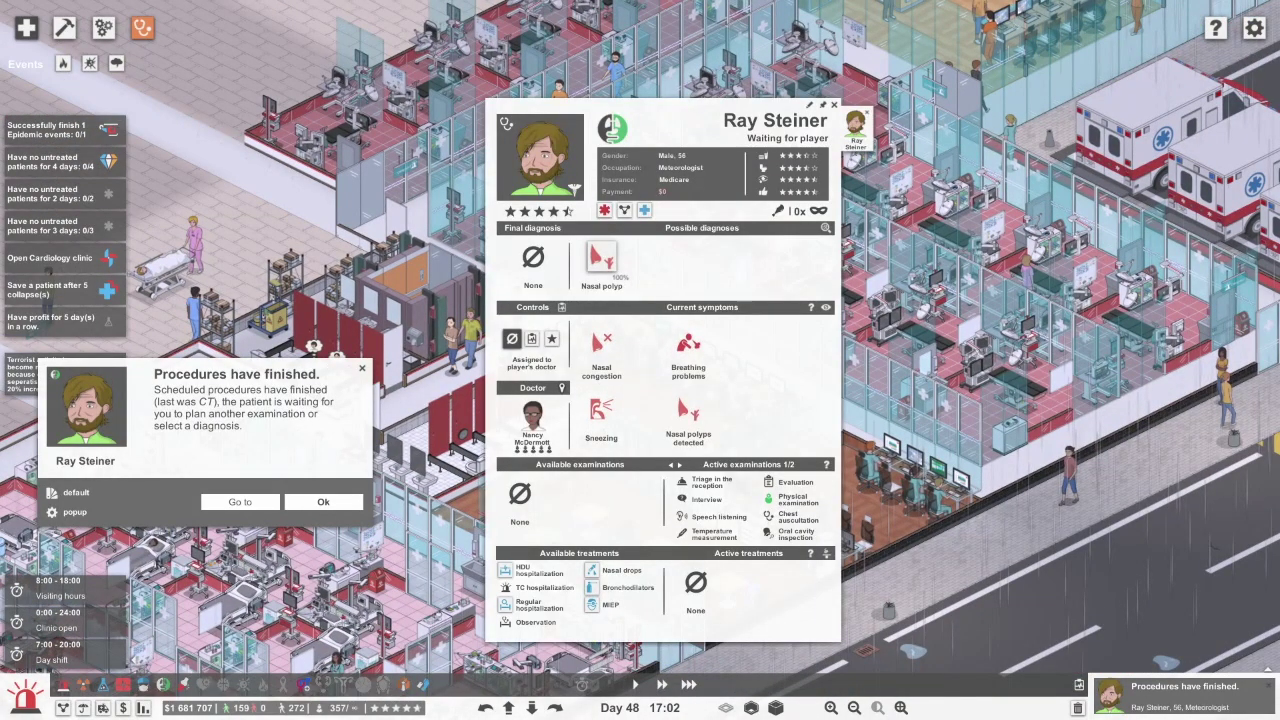
left_click(600, 258)
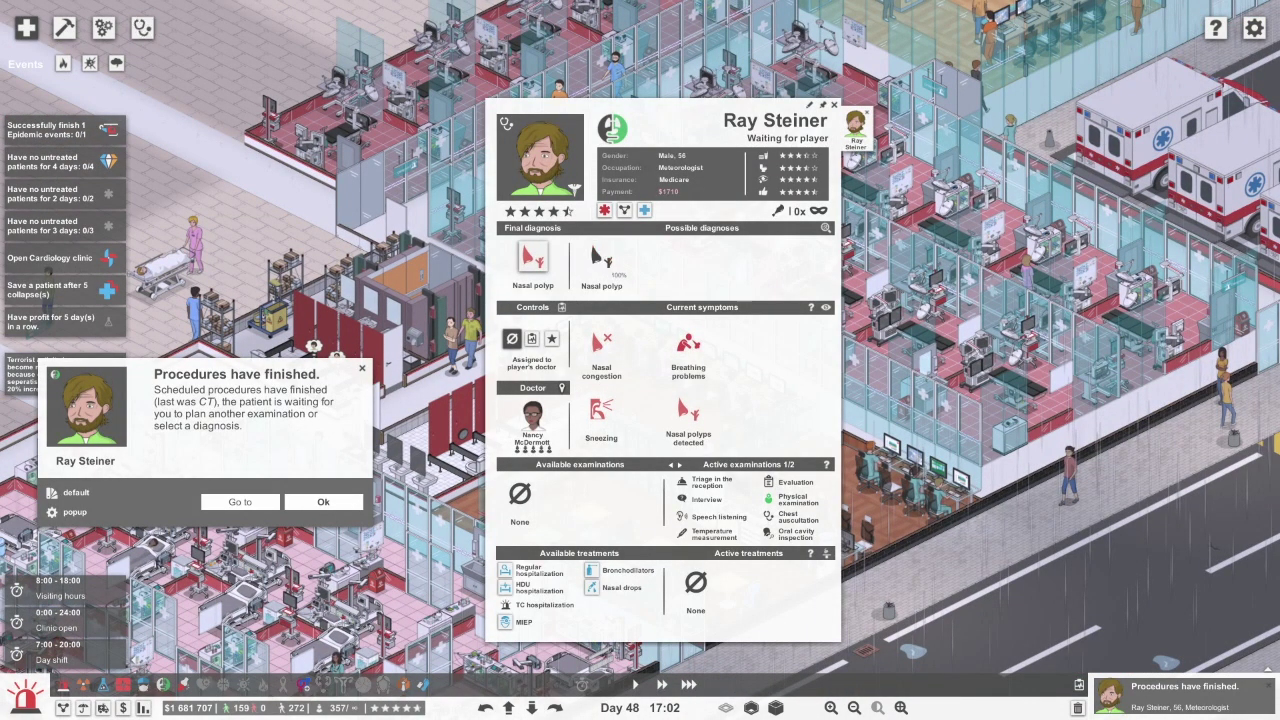
left_click(505, 570)
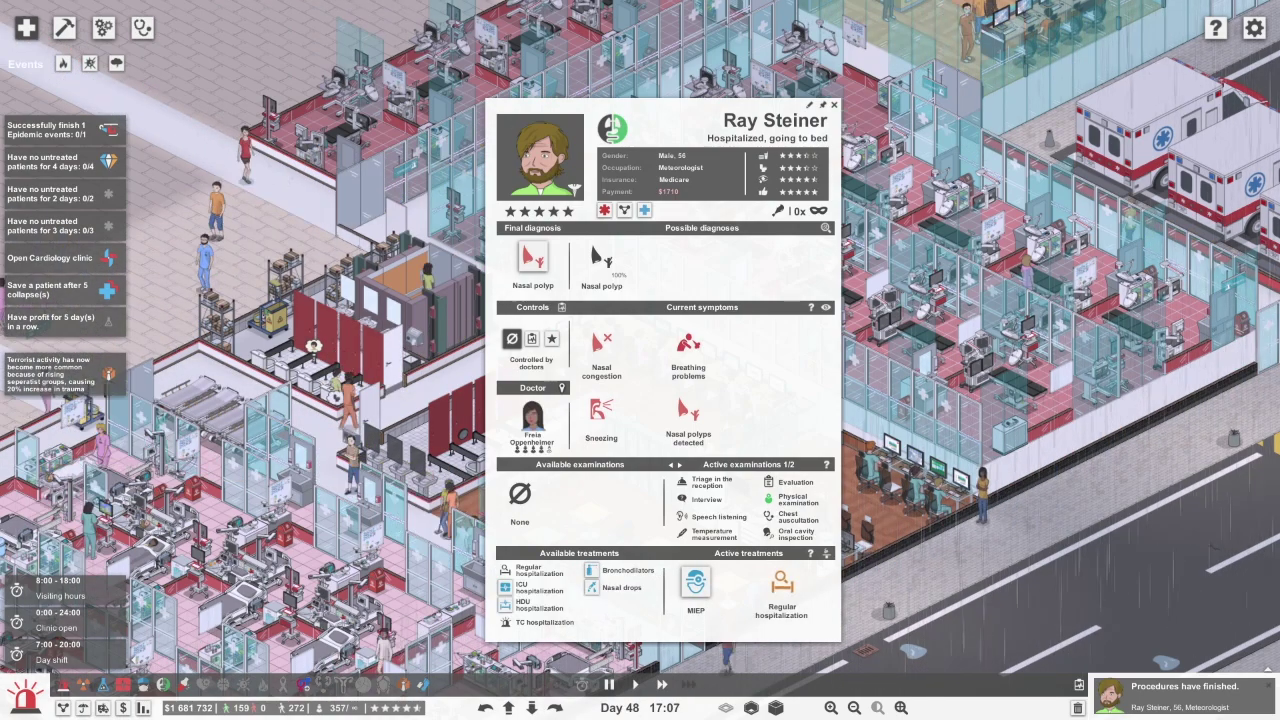
key("Escape")
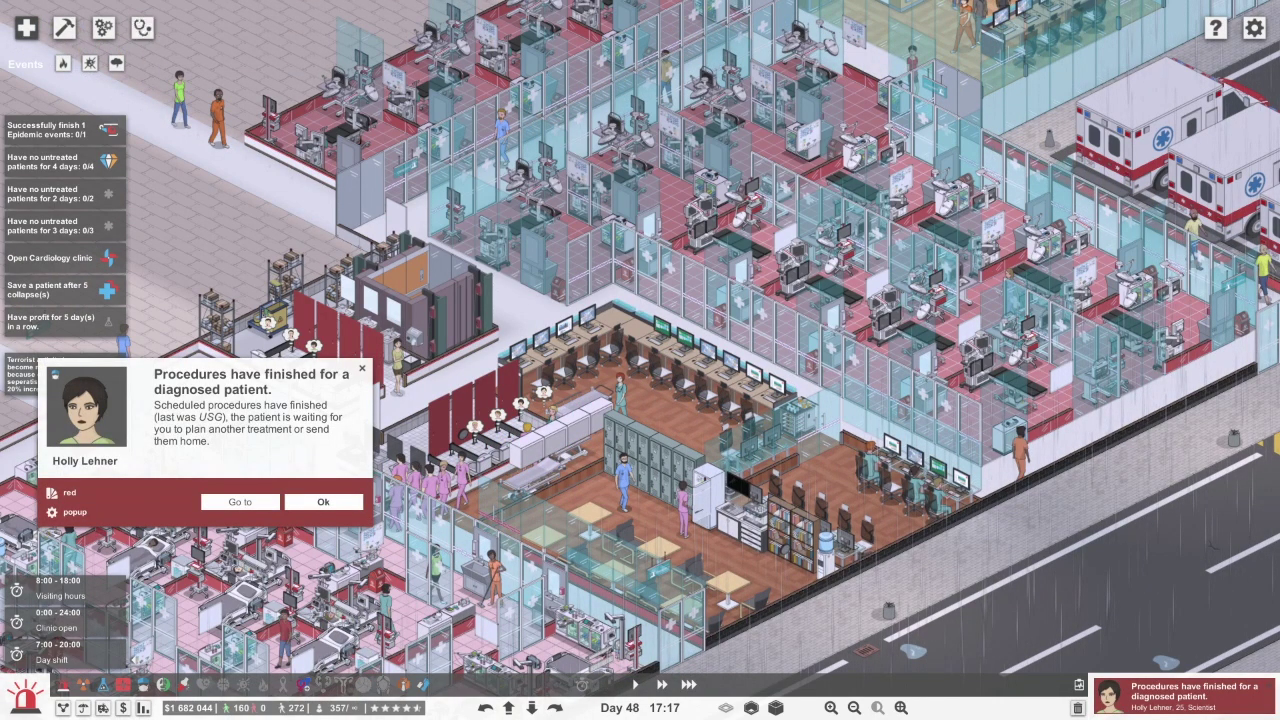
Prescribe liver medication for one patient and closed reduction for the dislocated ankle
left_click(86, 410)
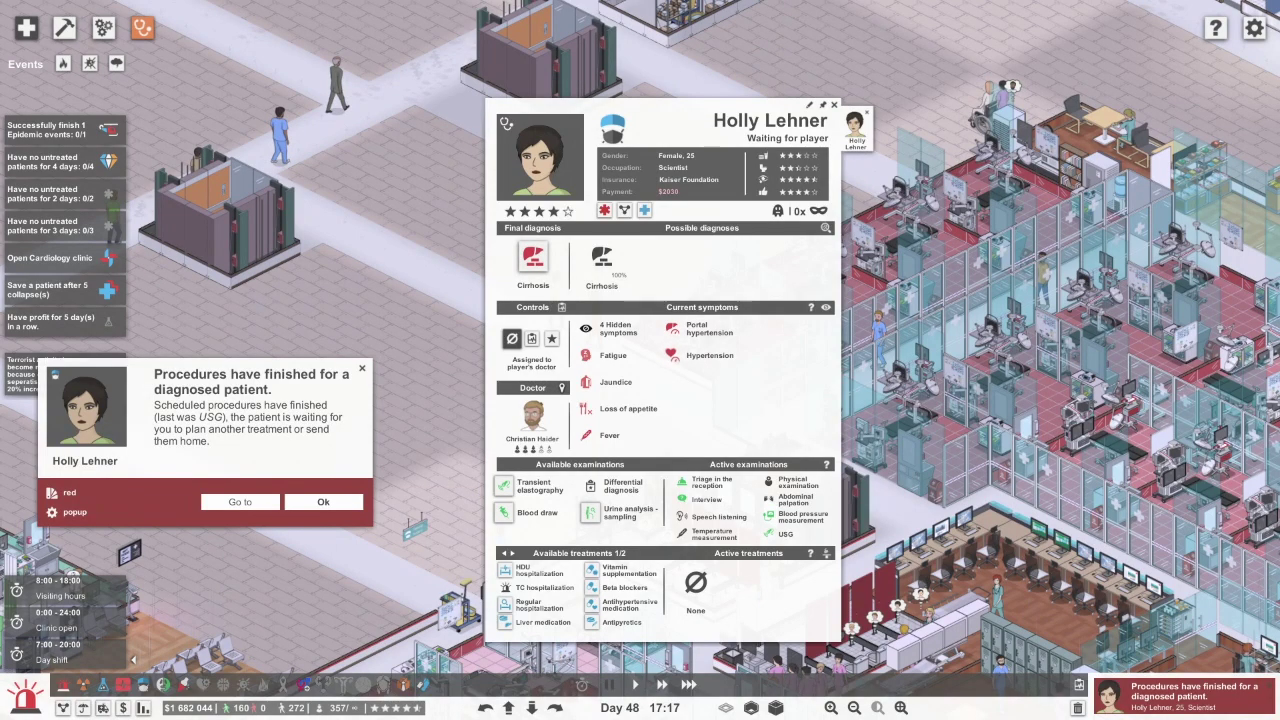
left_click(543, 622)
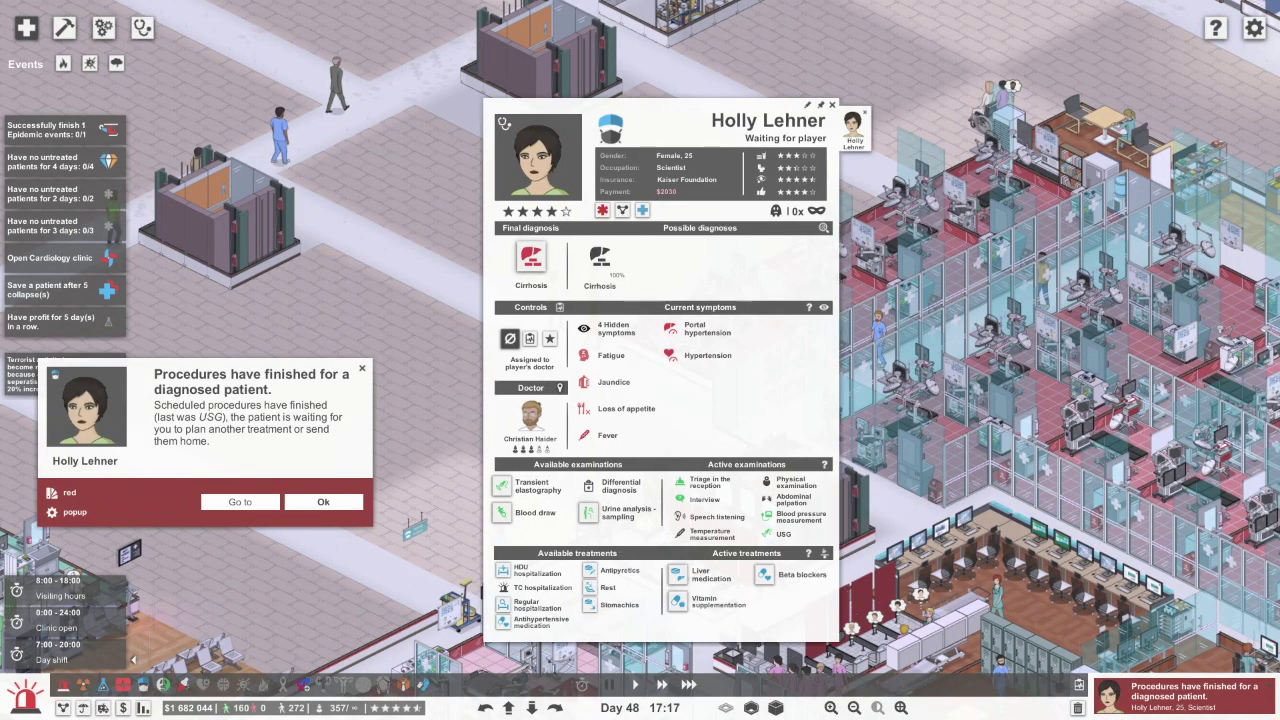
left_click(323, 501)
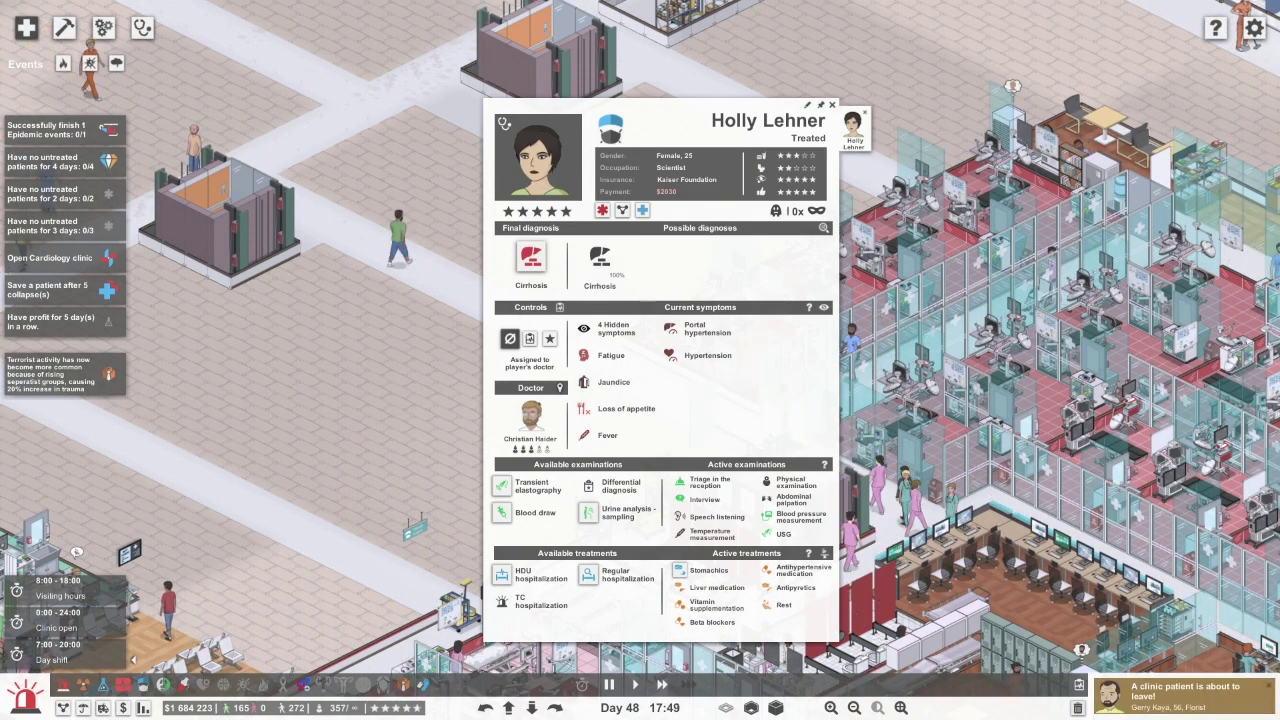
left_click(85, 410)
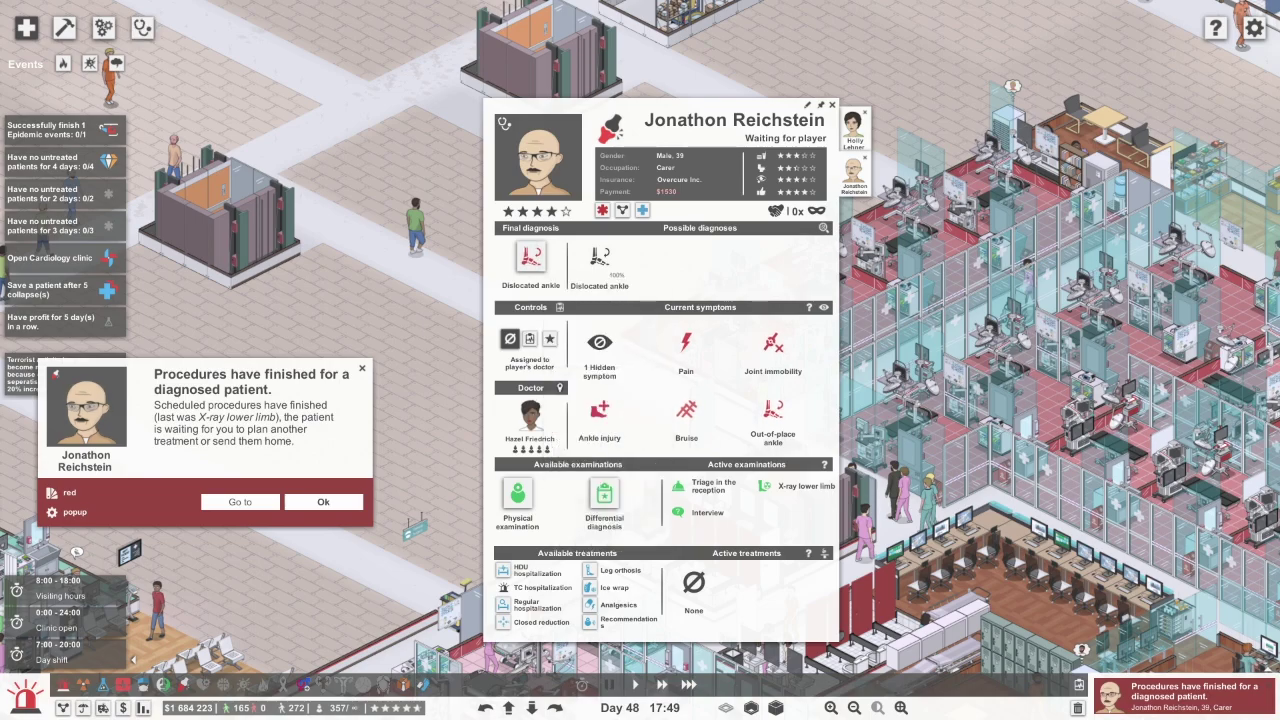
left_click(535, 622)
key("Return")
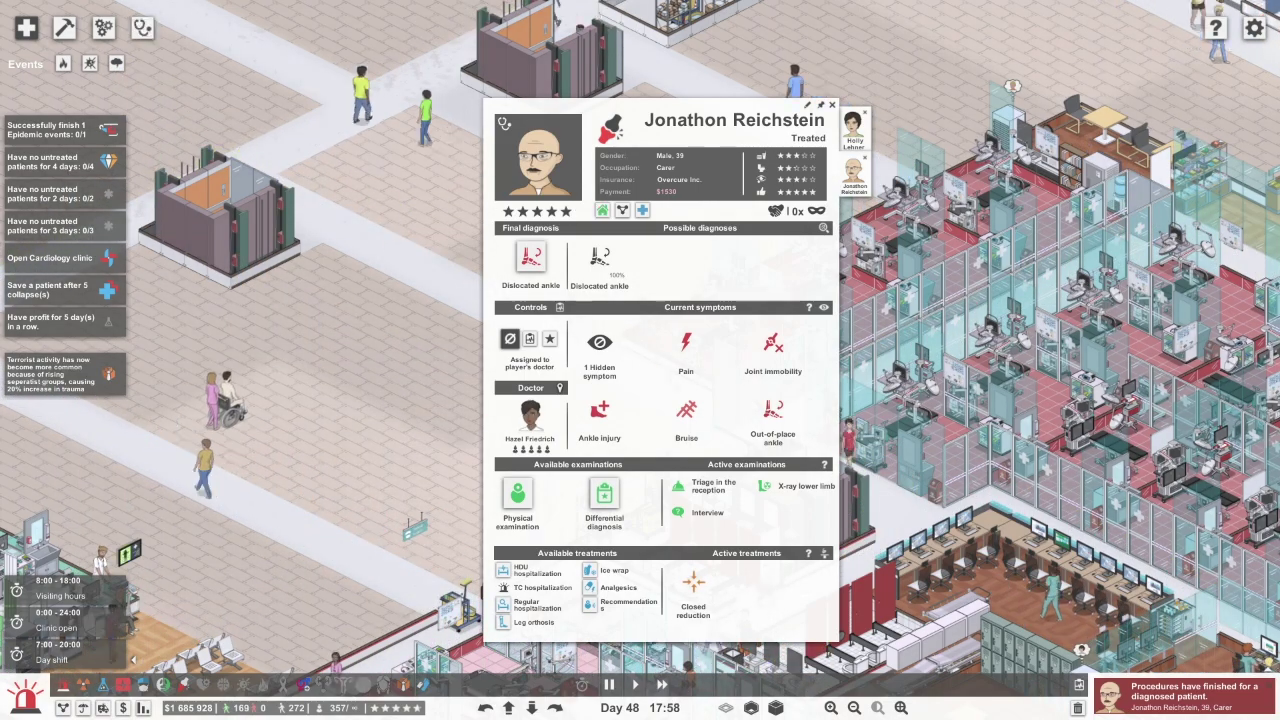
Correct the misdiagnosed patient's final diagnosis to H. pylori infection and start treatment
left_click(240, 501)
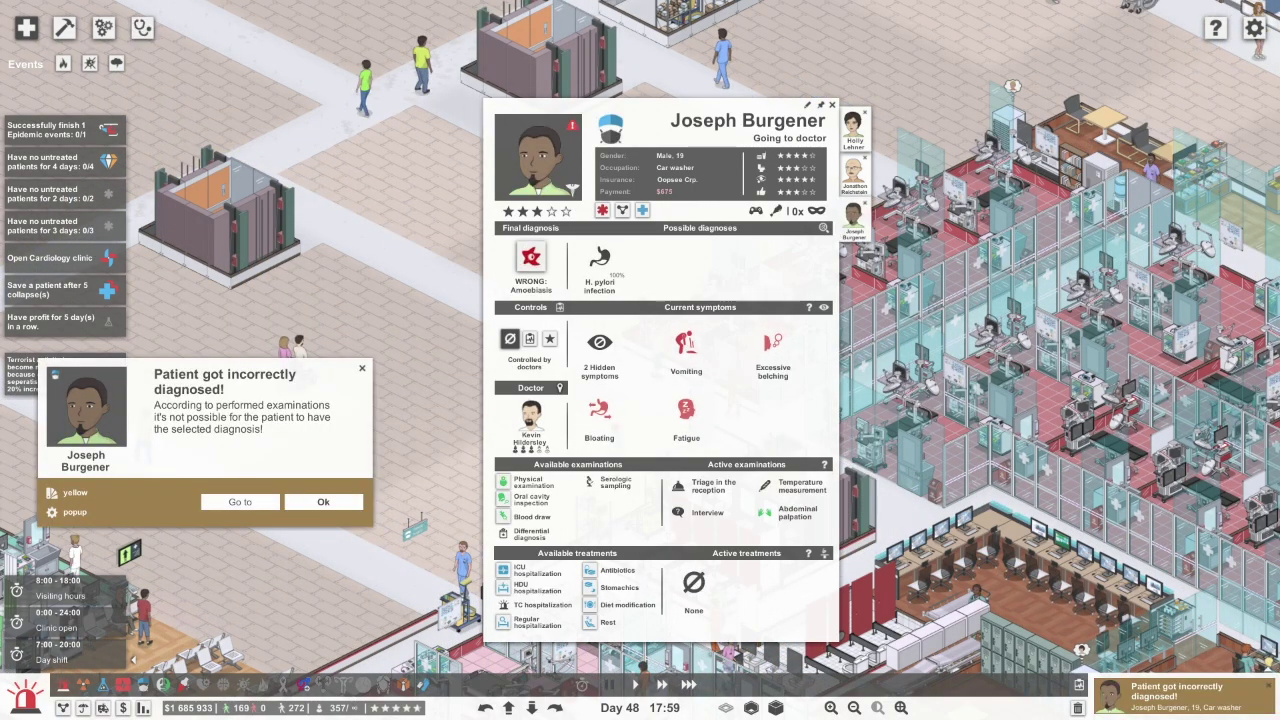
left_click(530, 258)
left_click(599, 258)
left_click(619, 570)
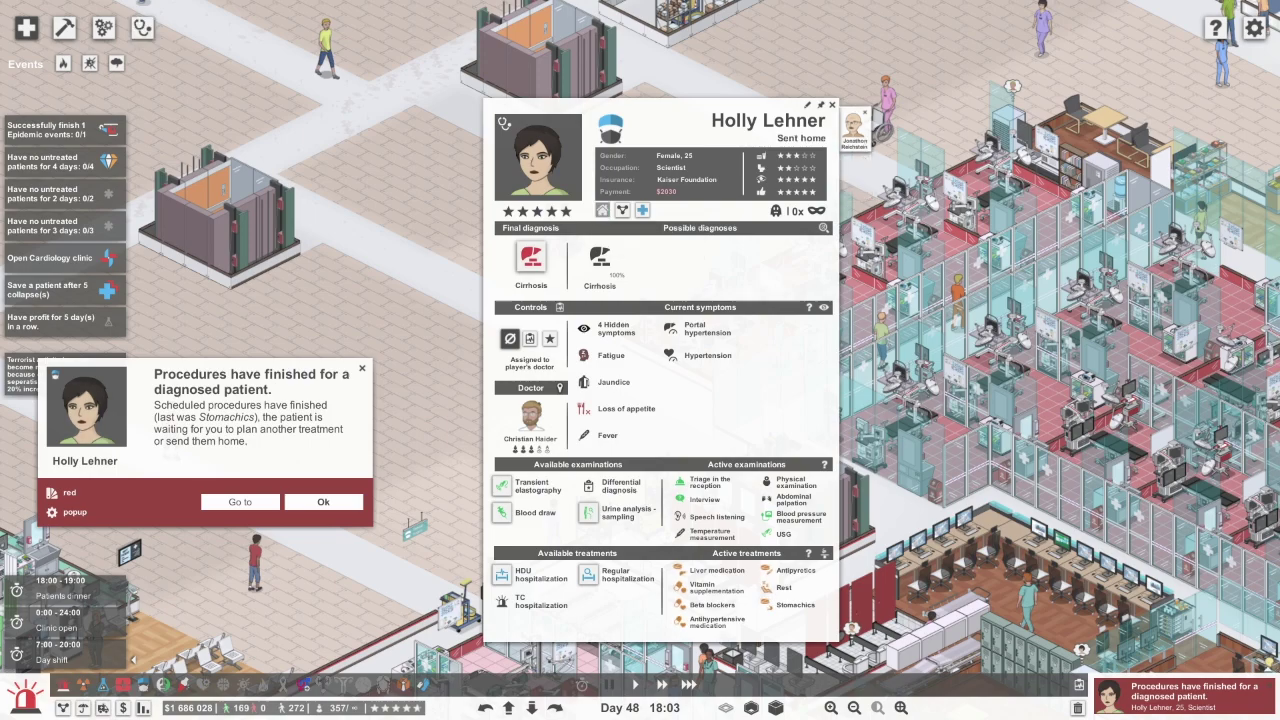
key("Escape")
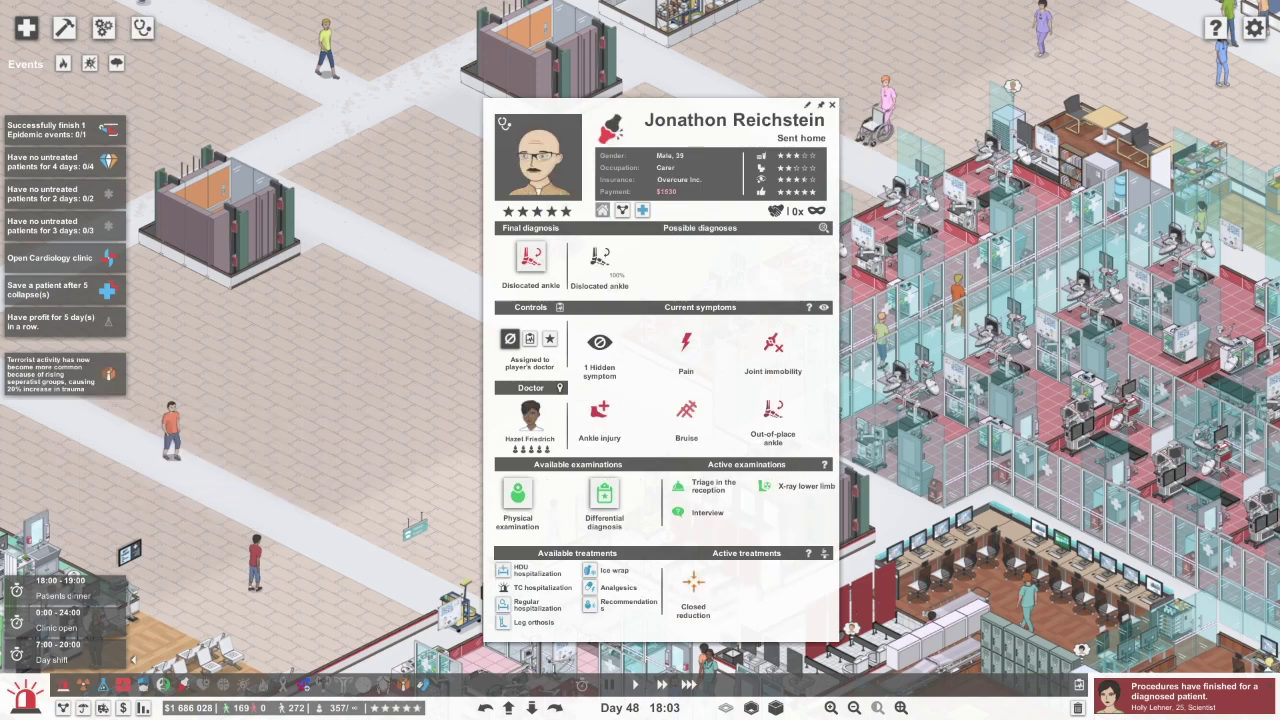
key("Escape")
Pan over the clinic and reopen the leaving foreman's card, toggling the department overlay
key("d")
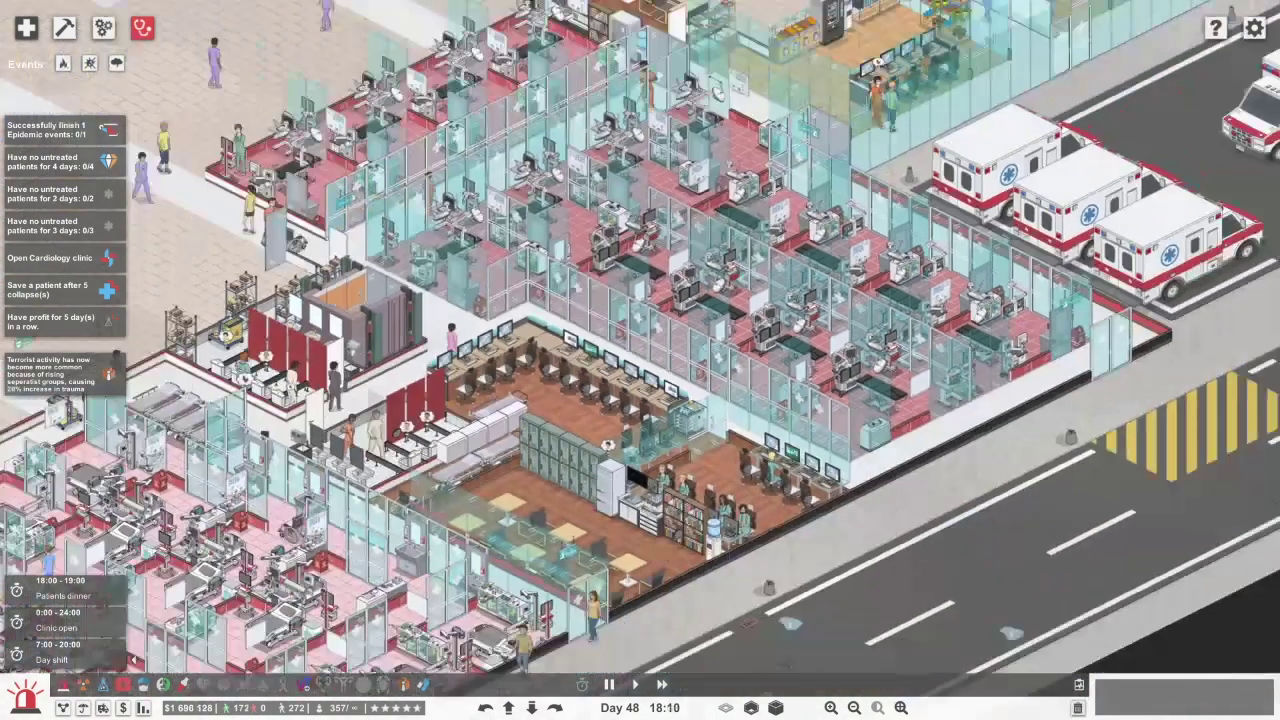
key("a")
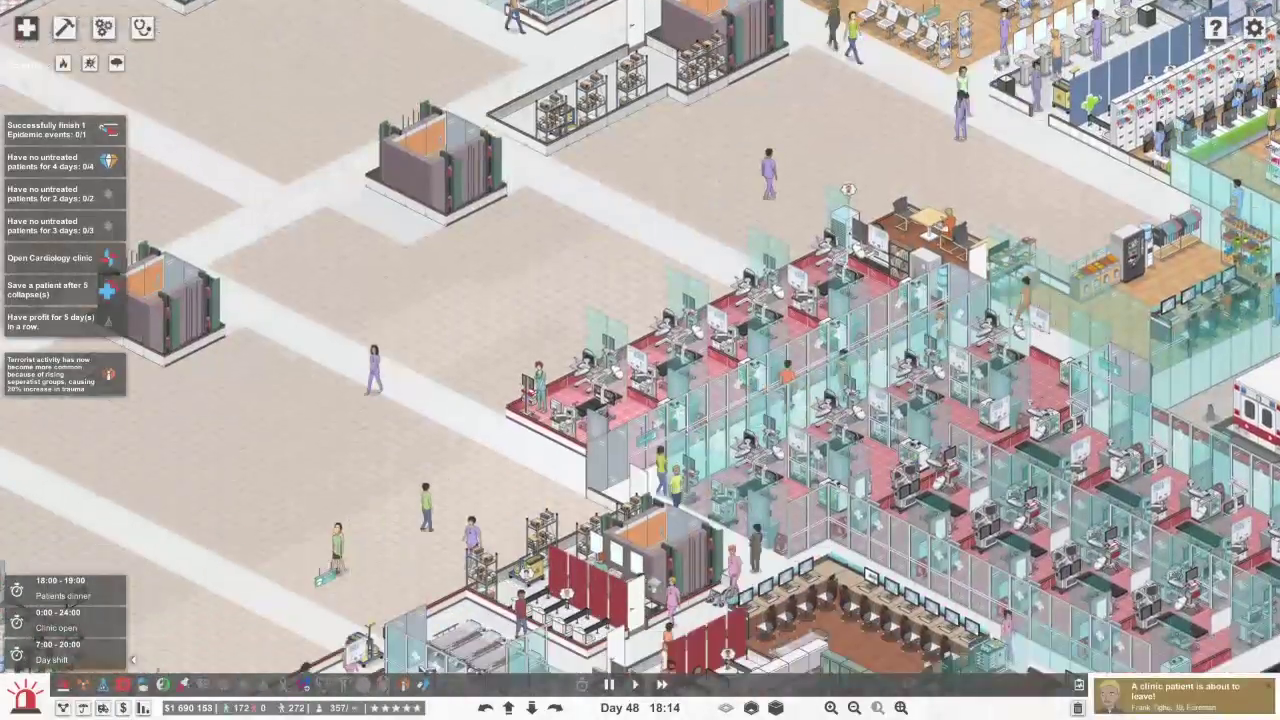
key("s")
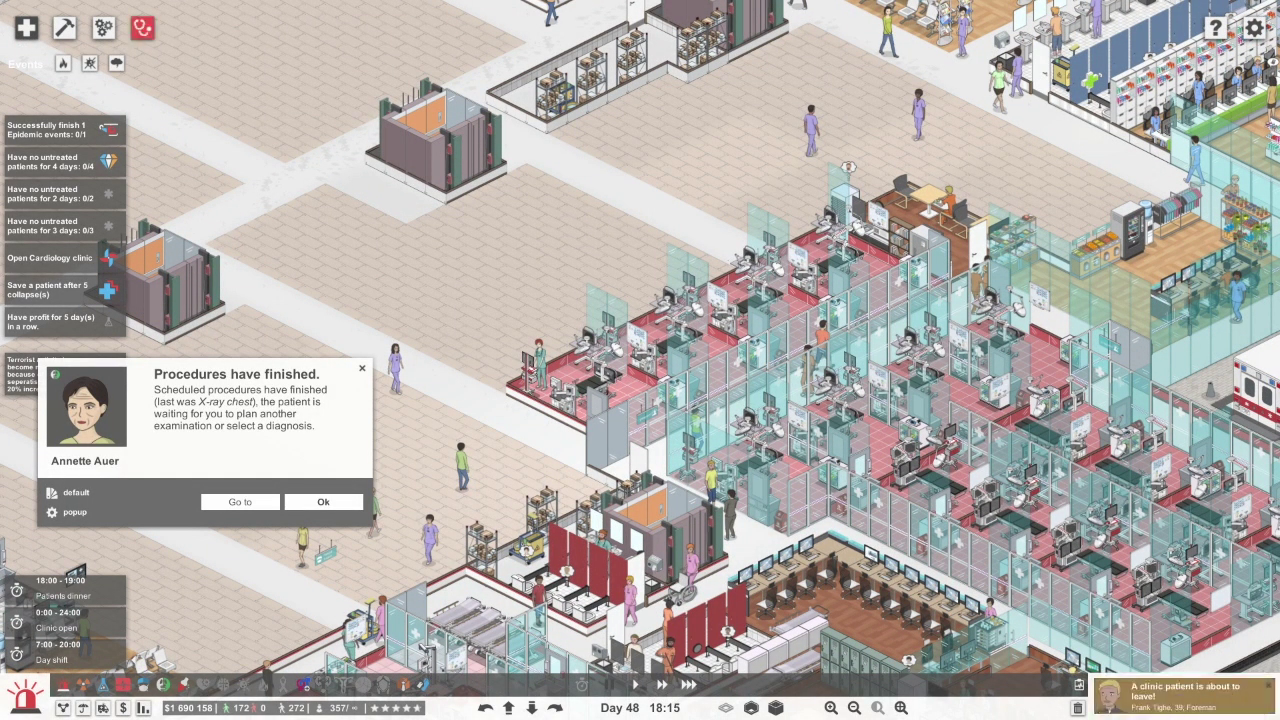
key("Escape")
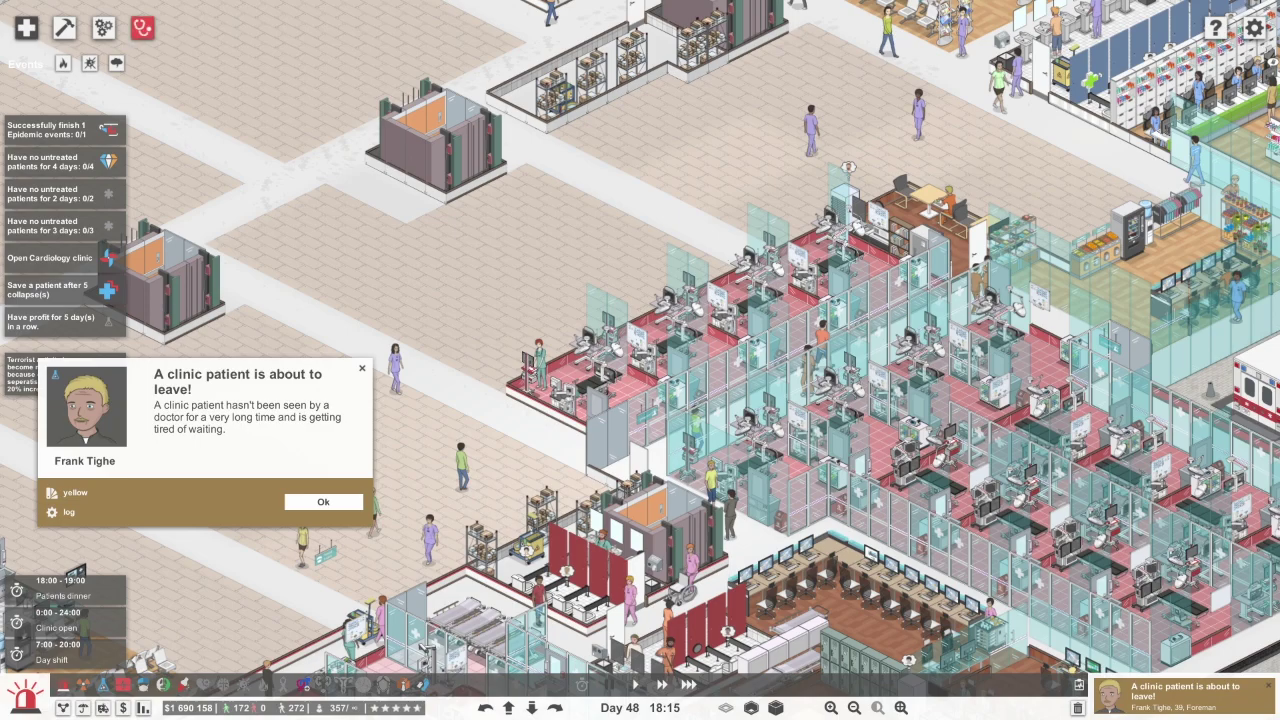
left_click(86, 405)
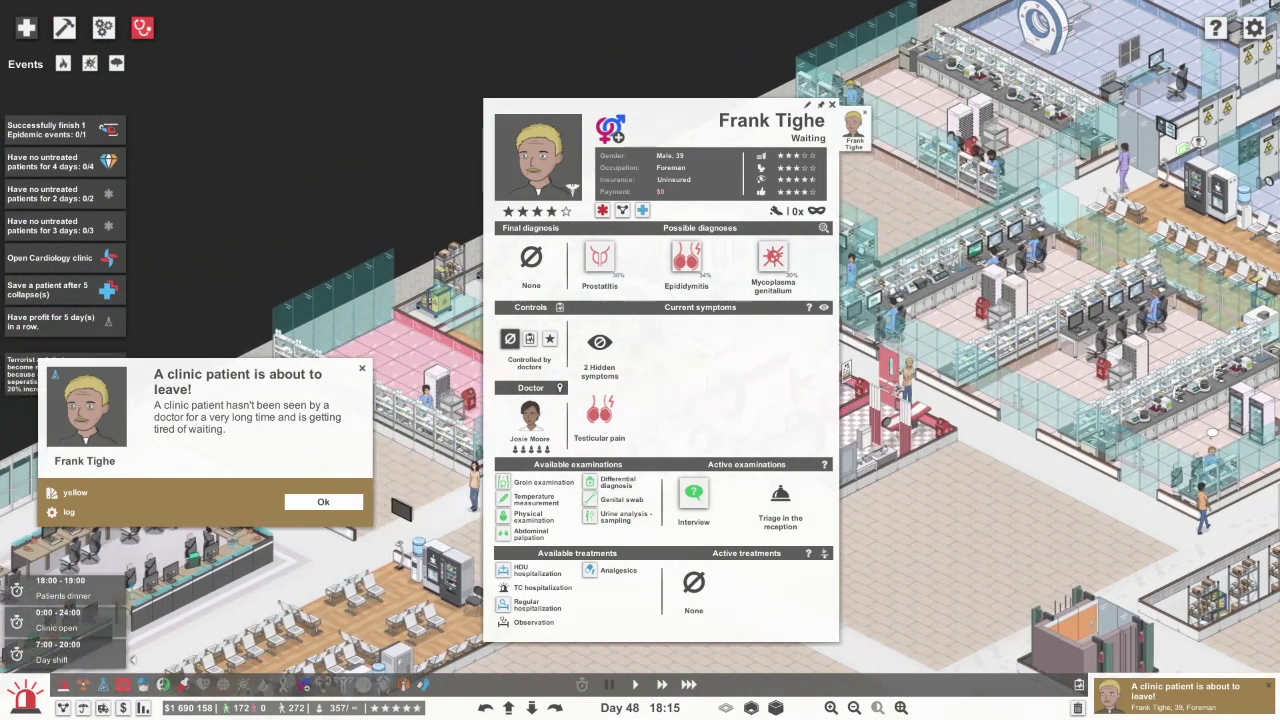
key("Escape")
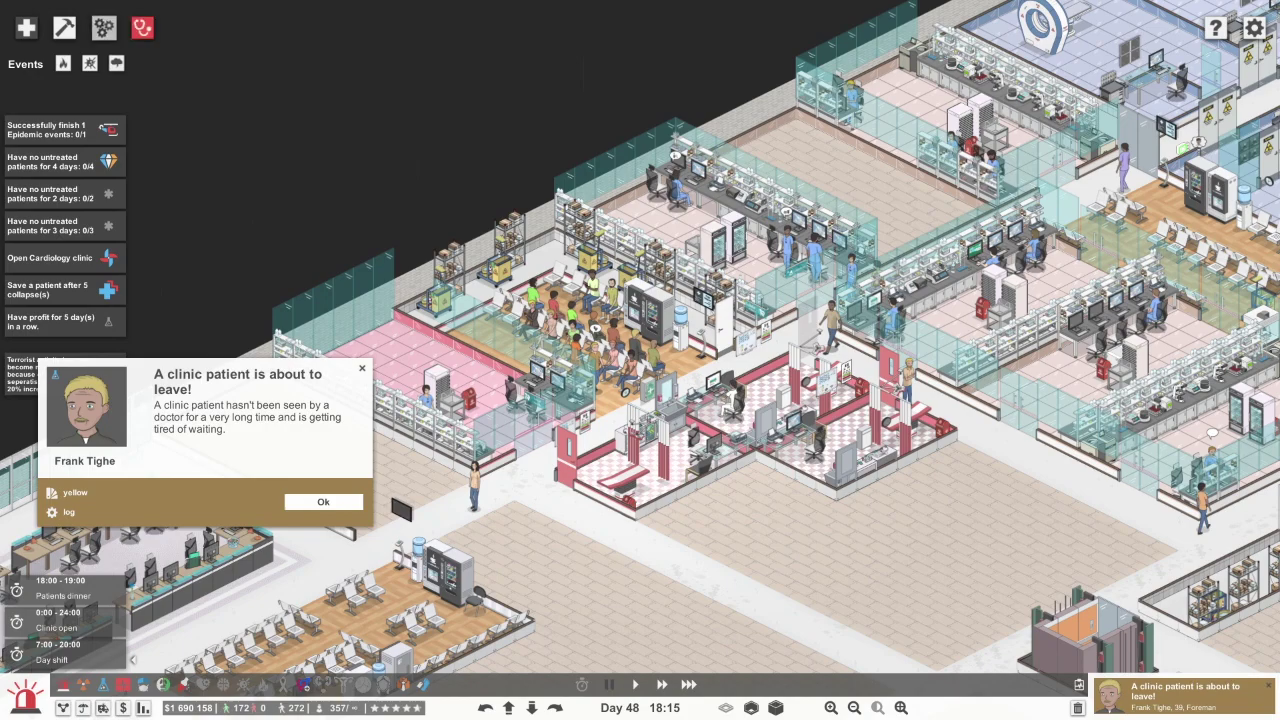
left_click(142, 27)
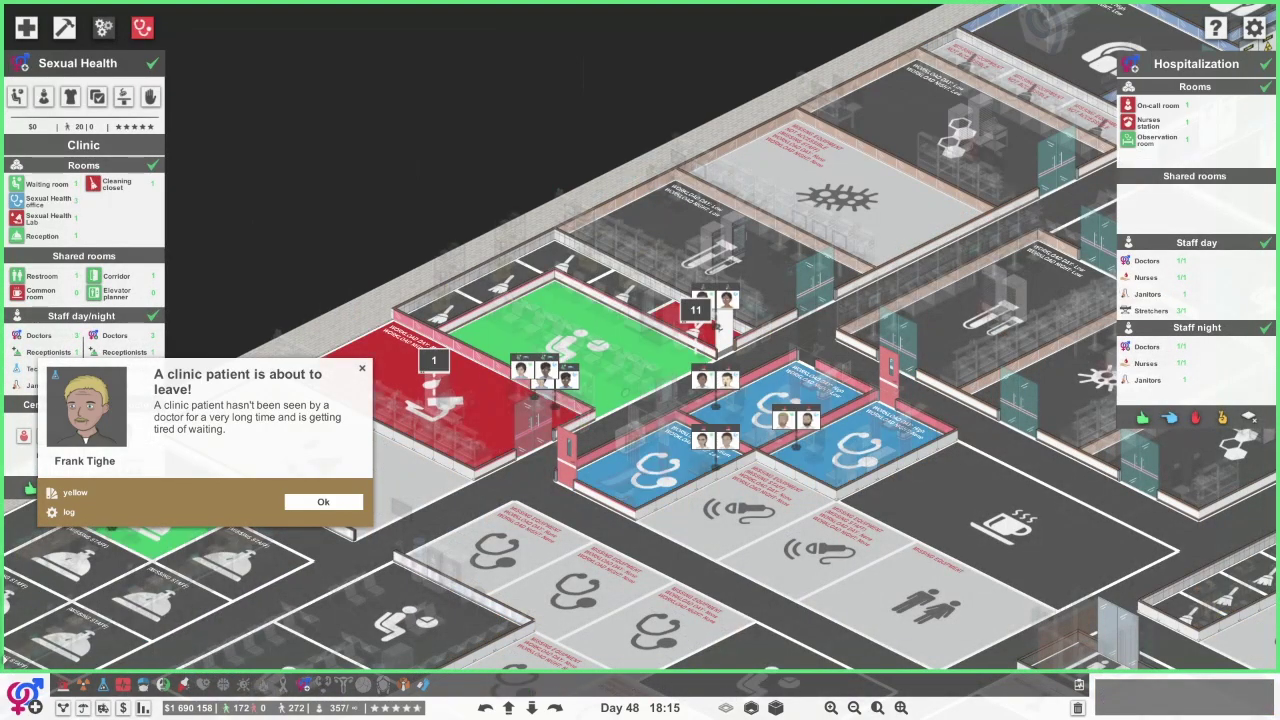
left_click(142, 27)
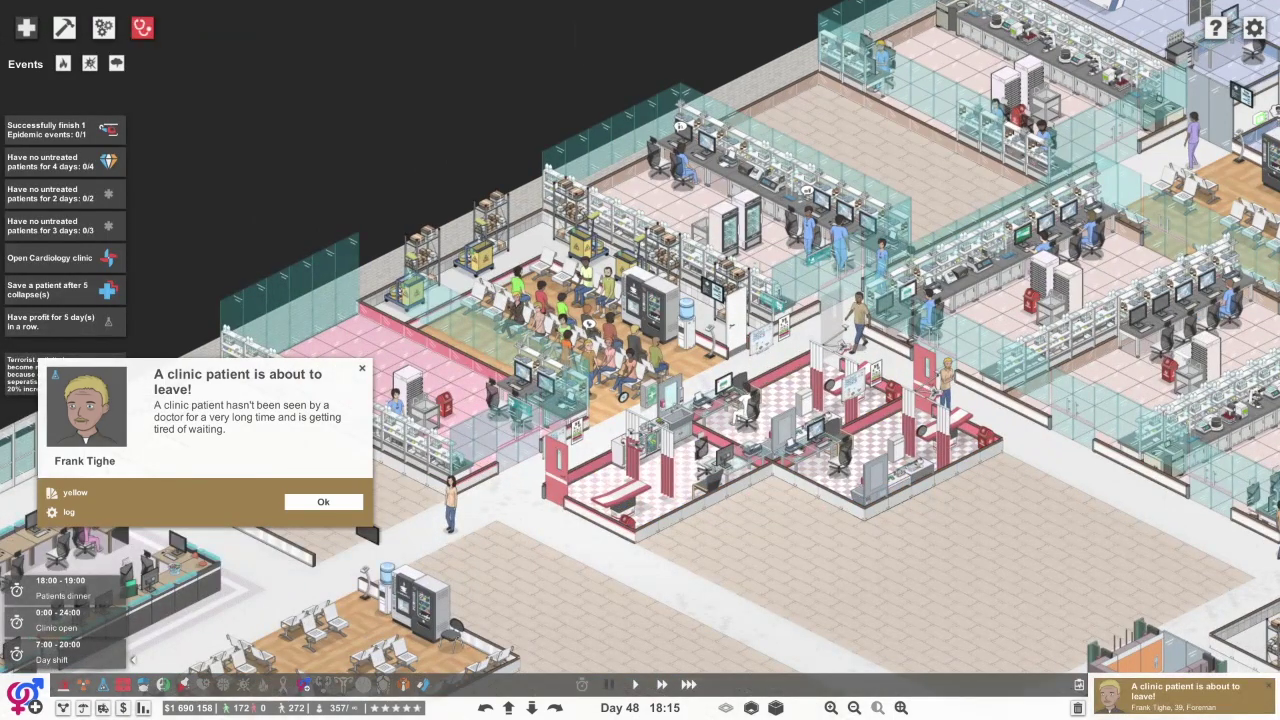
left_click(86, 405)
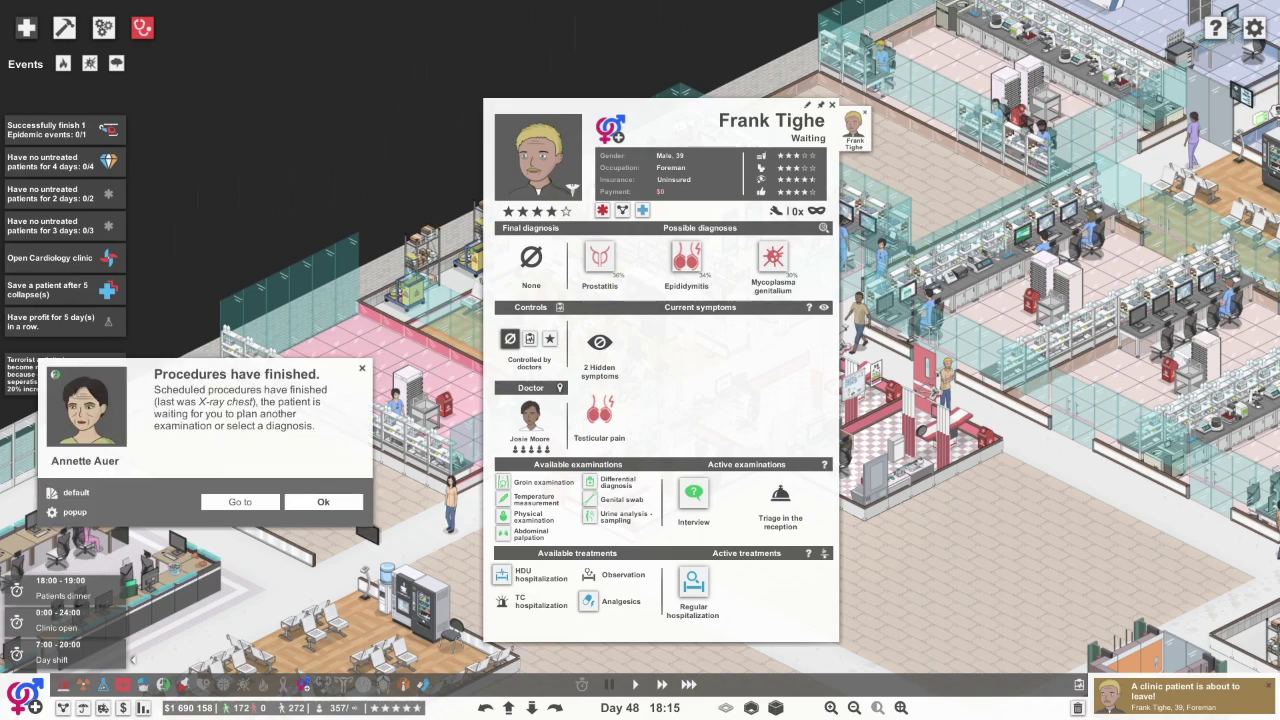
Give the first jaw-fracture patient head fracture surgery, emergency care and regular hospitalization
left_click(86, 405)
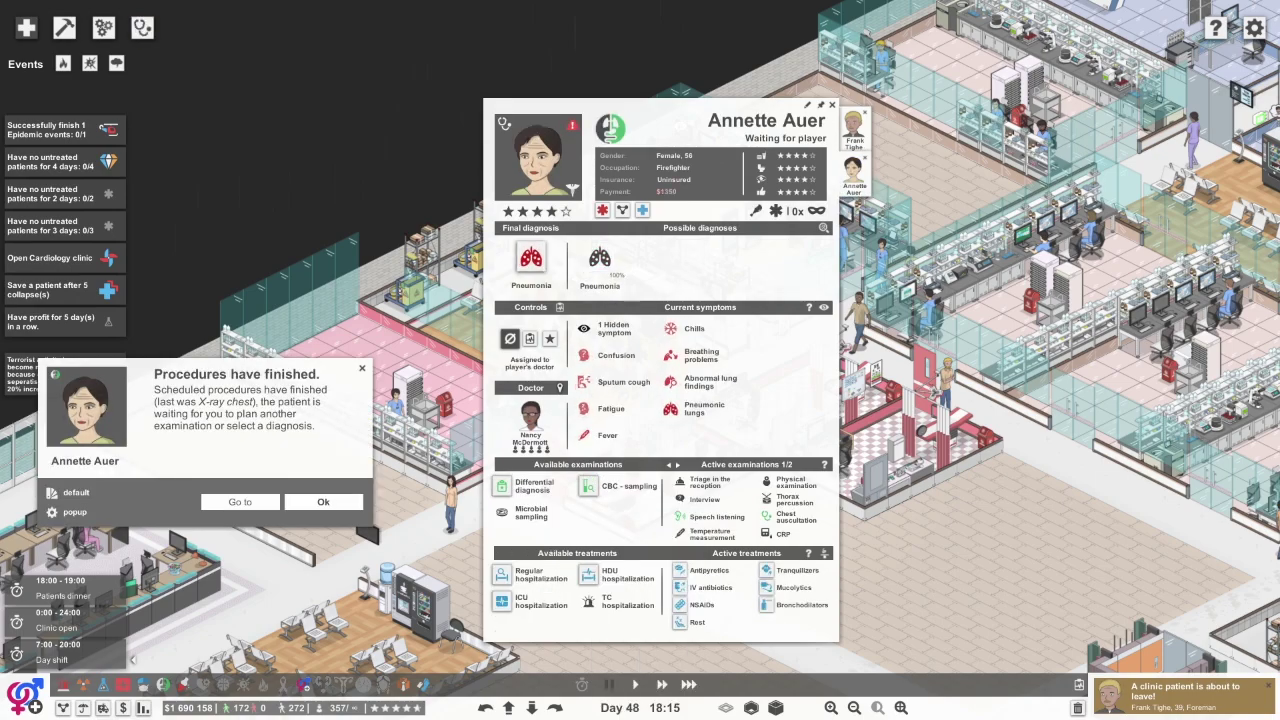
left_click(864, 113)
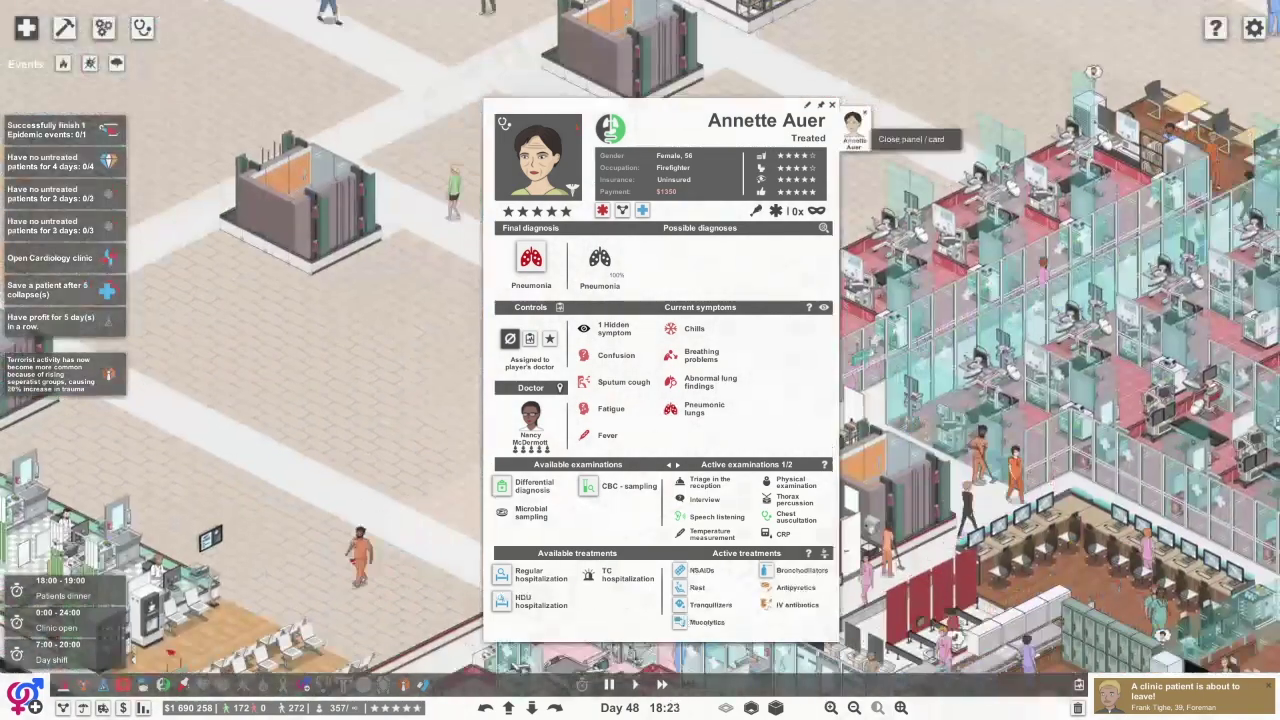
left_click(864, 113)
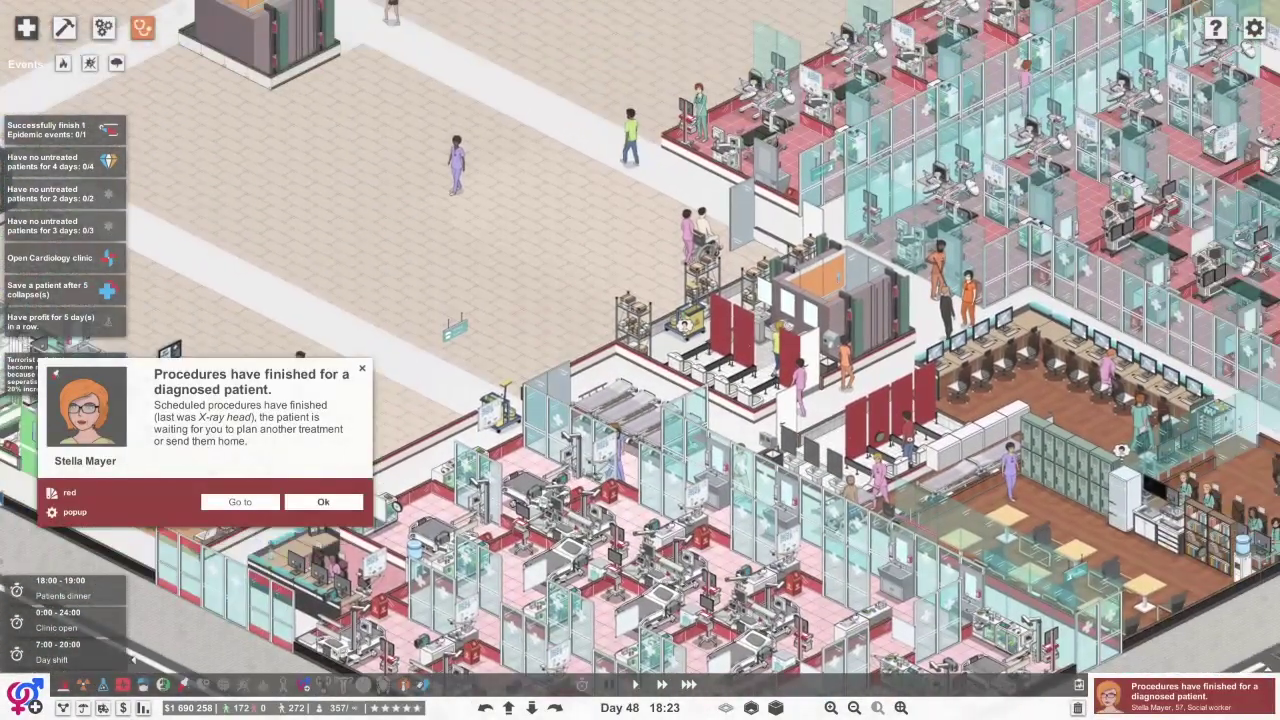
left_click(240, 501)
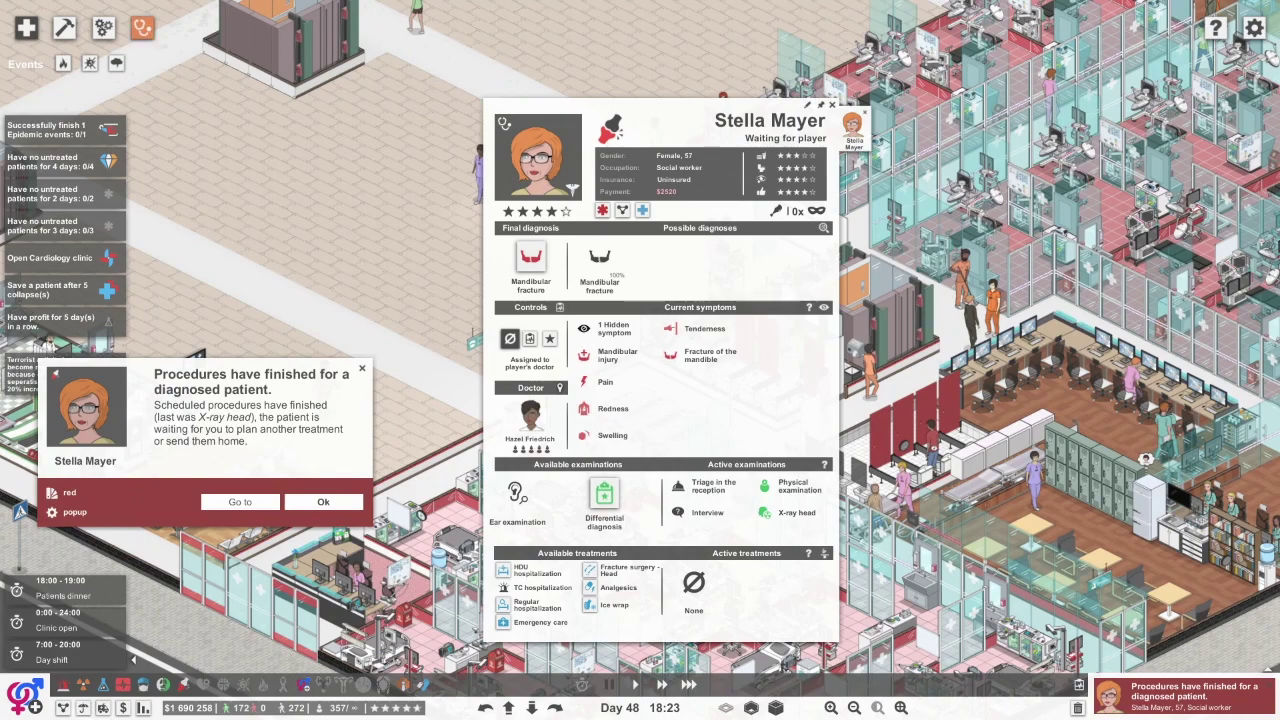
left_click(620, 570)
left_click(526, 622)
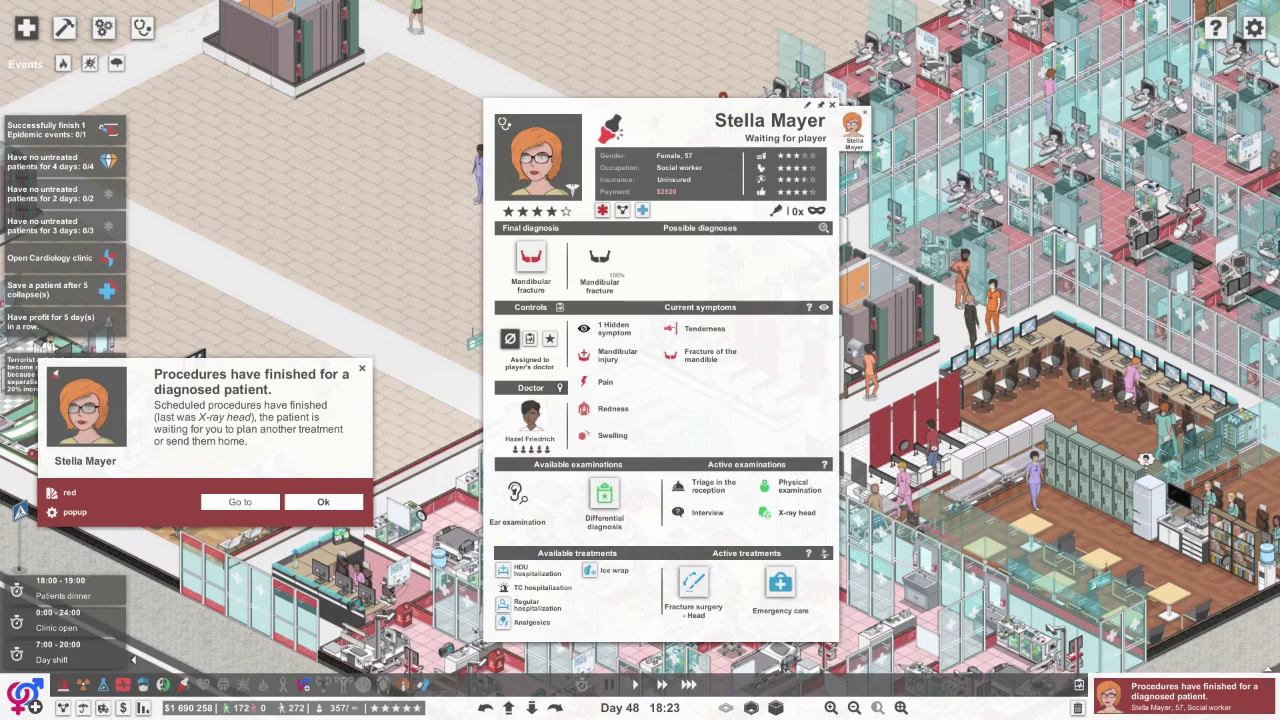
left_click(504, 604)
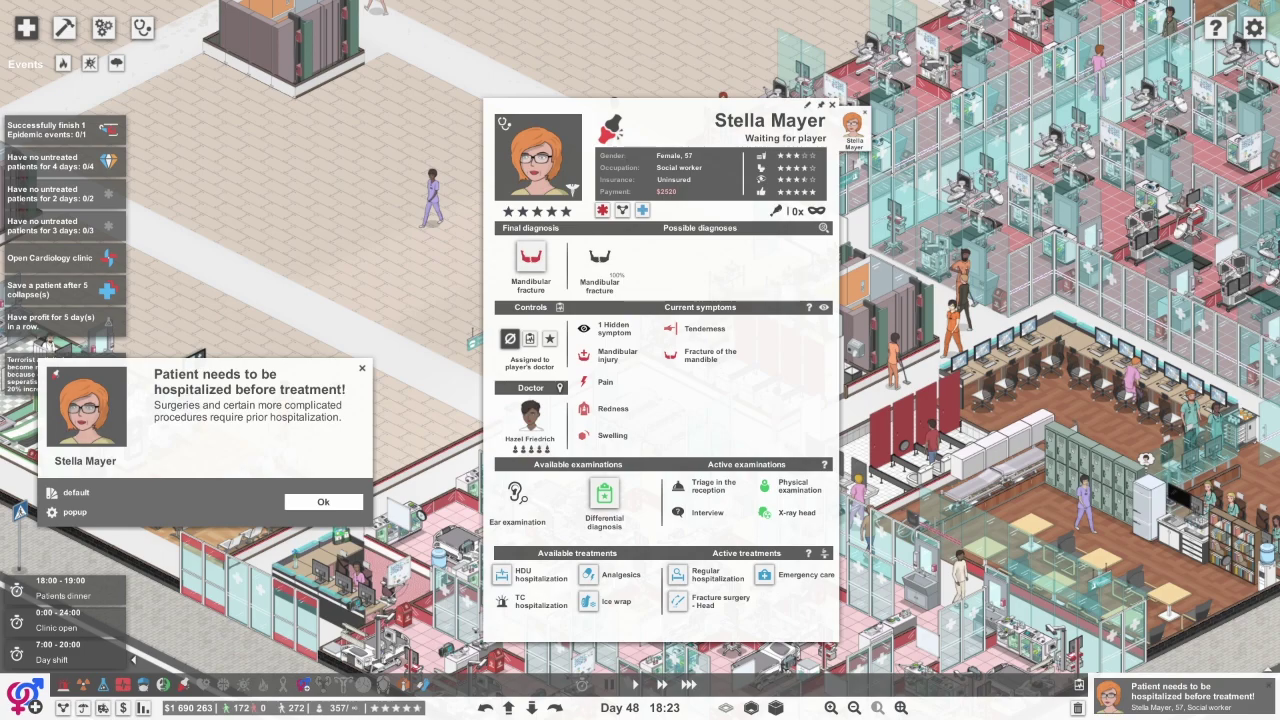
left_click(323, 501)
key("Escape")
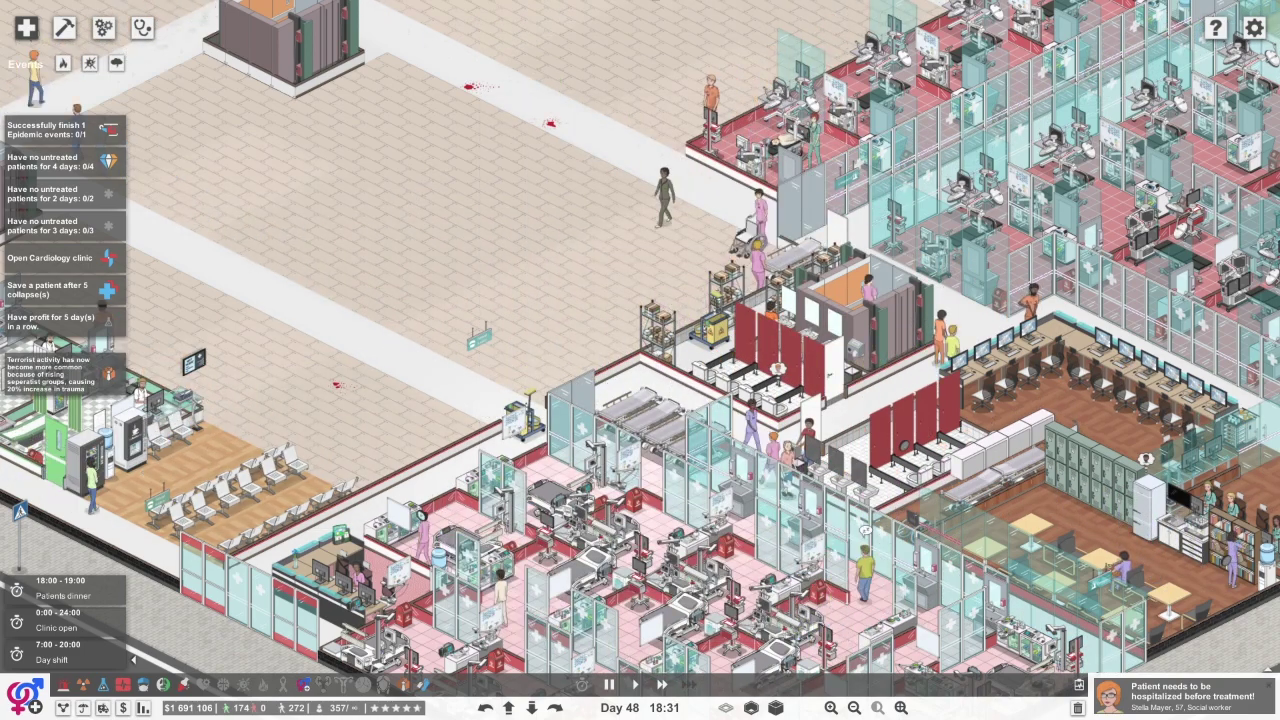
Give the second jaw-fracture patient emergency care and regular hospitalization
key("d")
key("d")
left_click(240, 501)
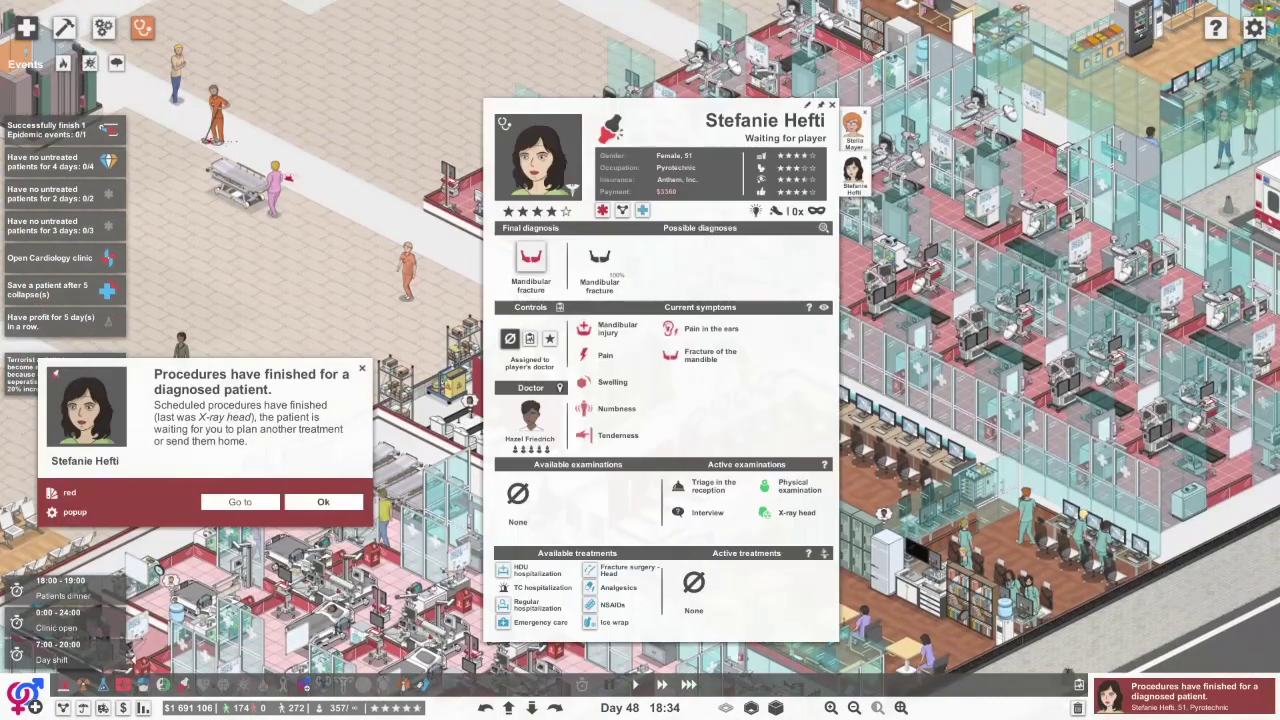
left_click(540, 622)
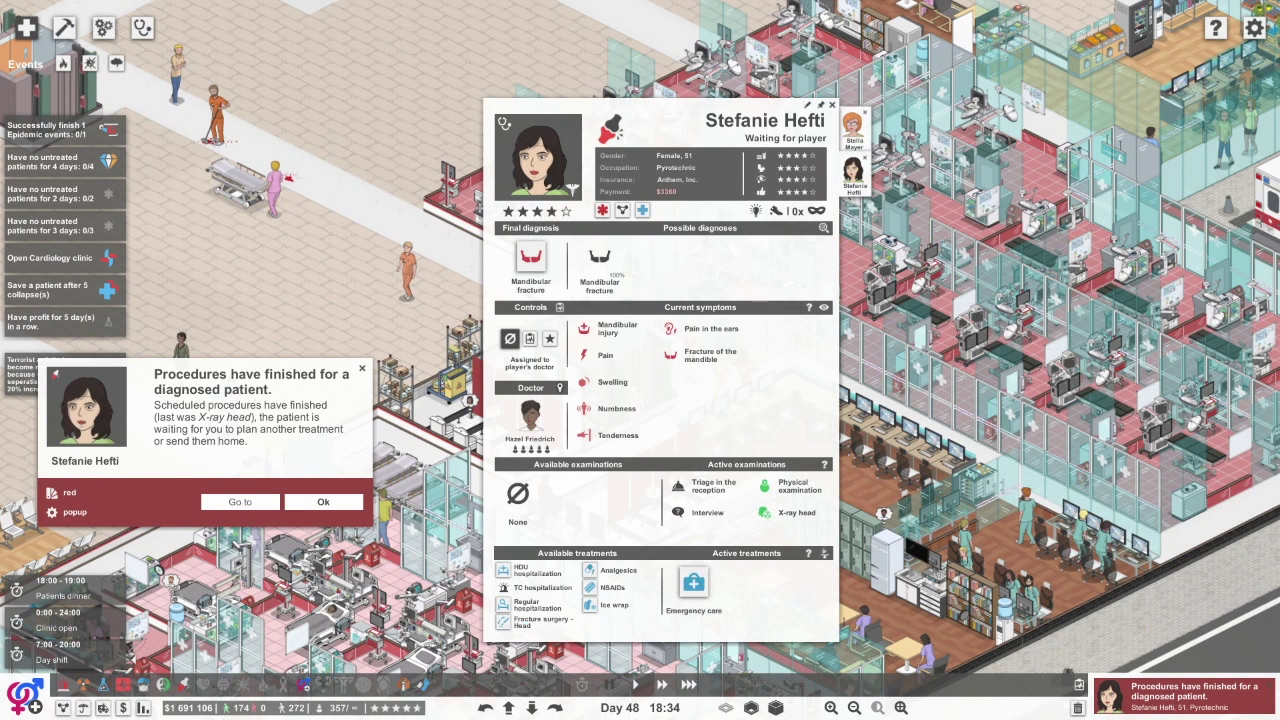
left_click(537, 604)
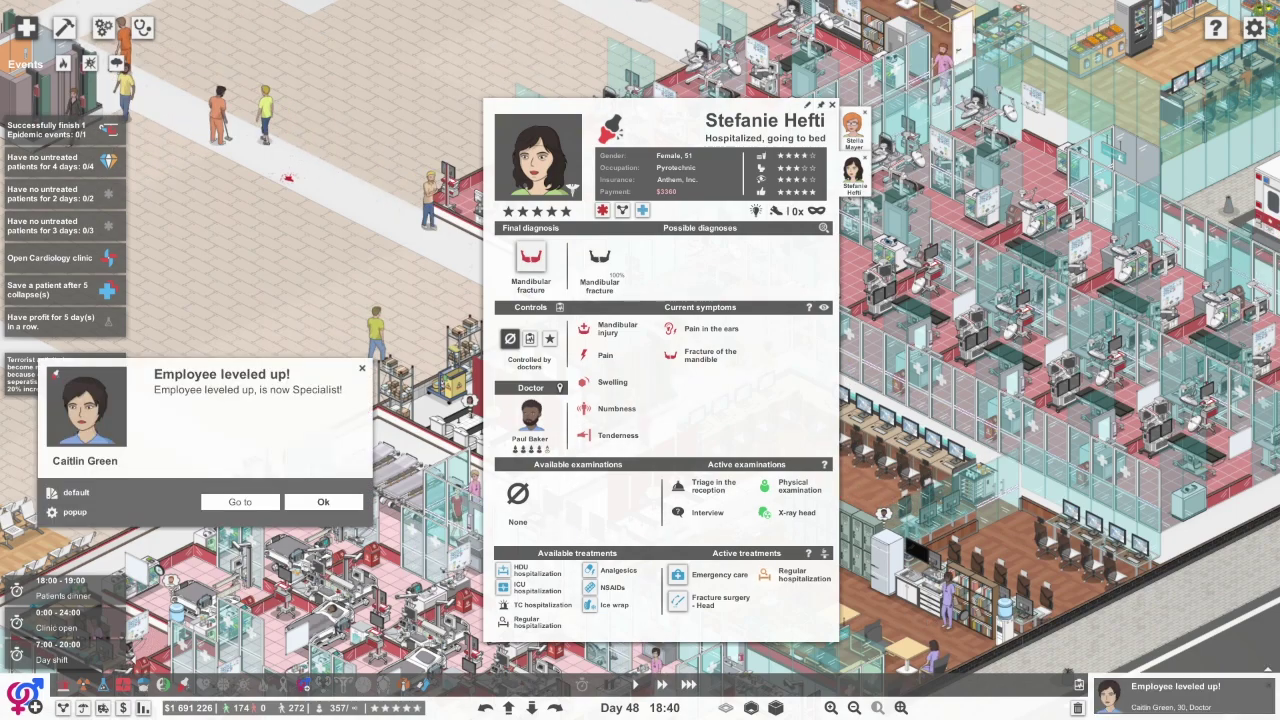
Close the flu and pneumonia patient panels, resume play, and check the insurance contracts overview
key("Escape")
key("Escape")
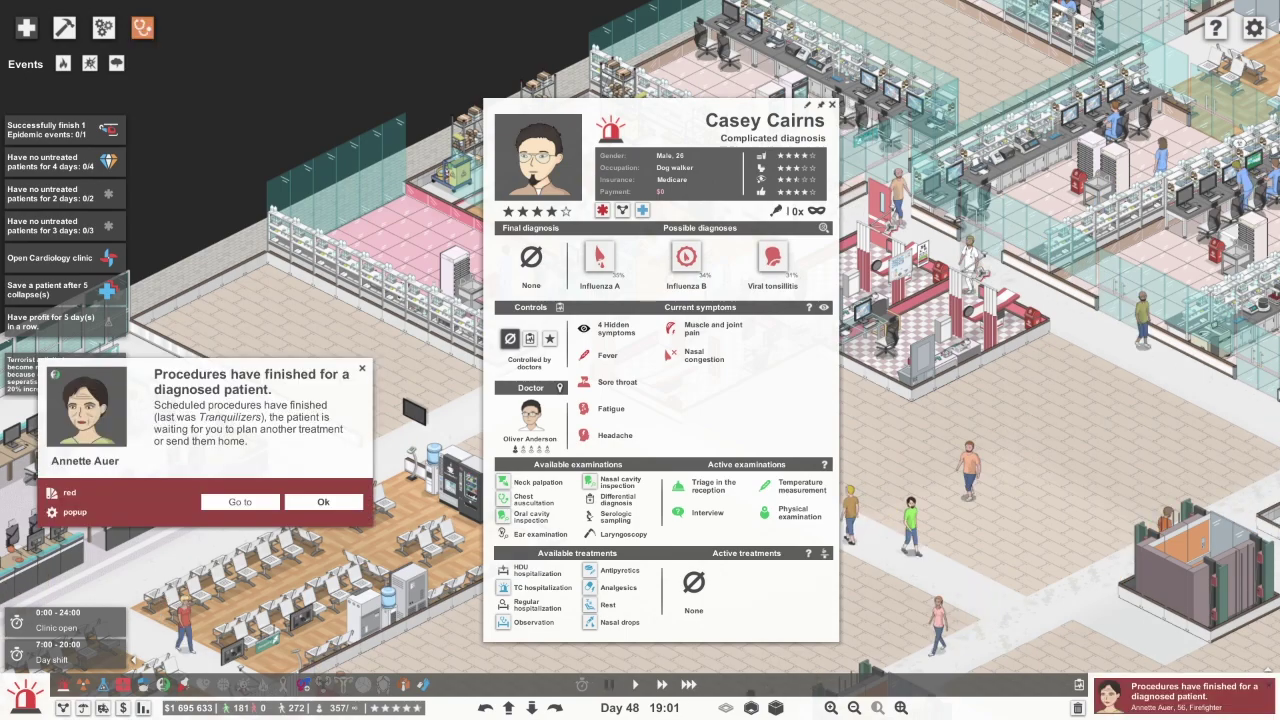
key("Escape")
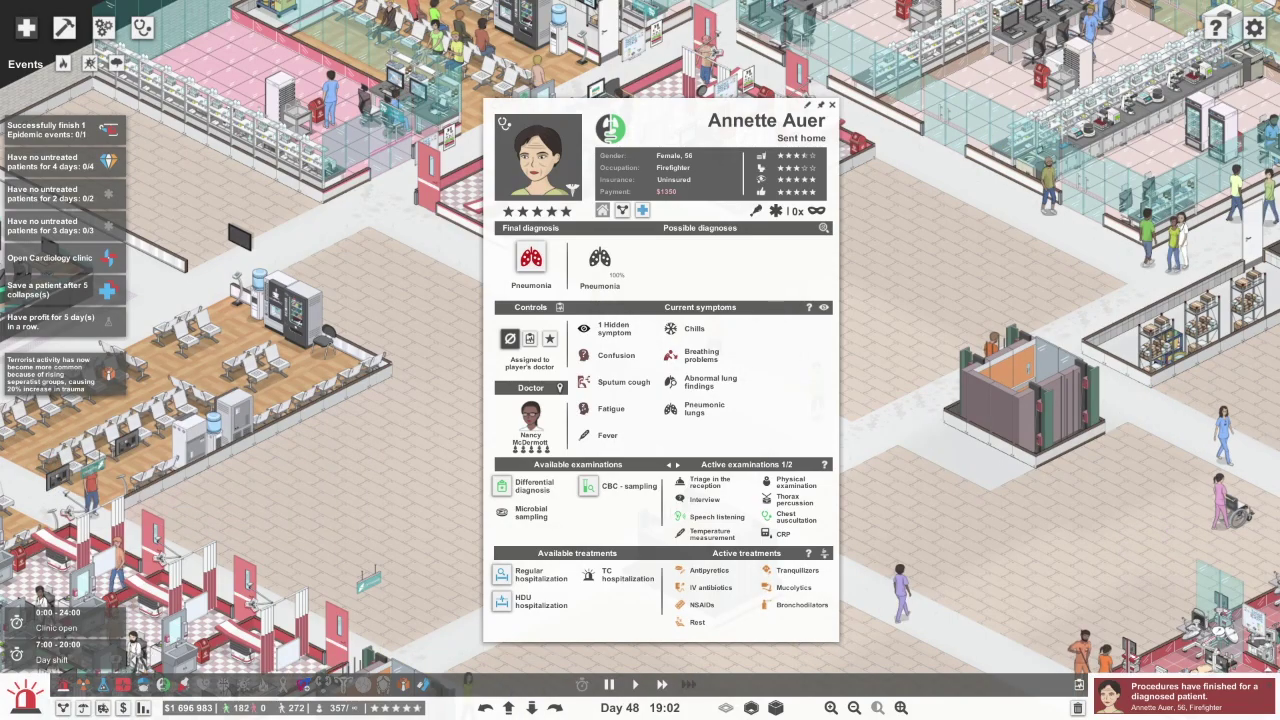
key("Escape")
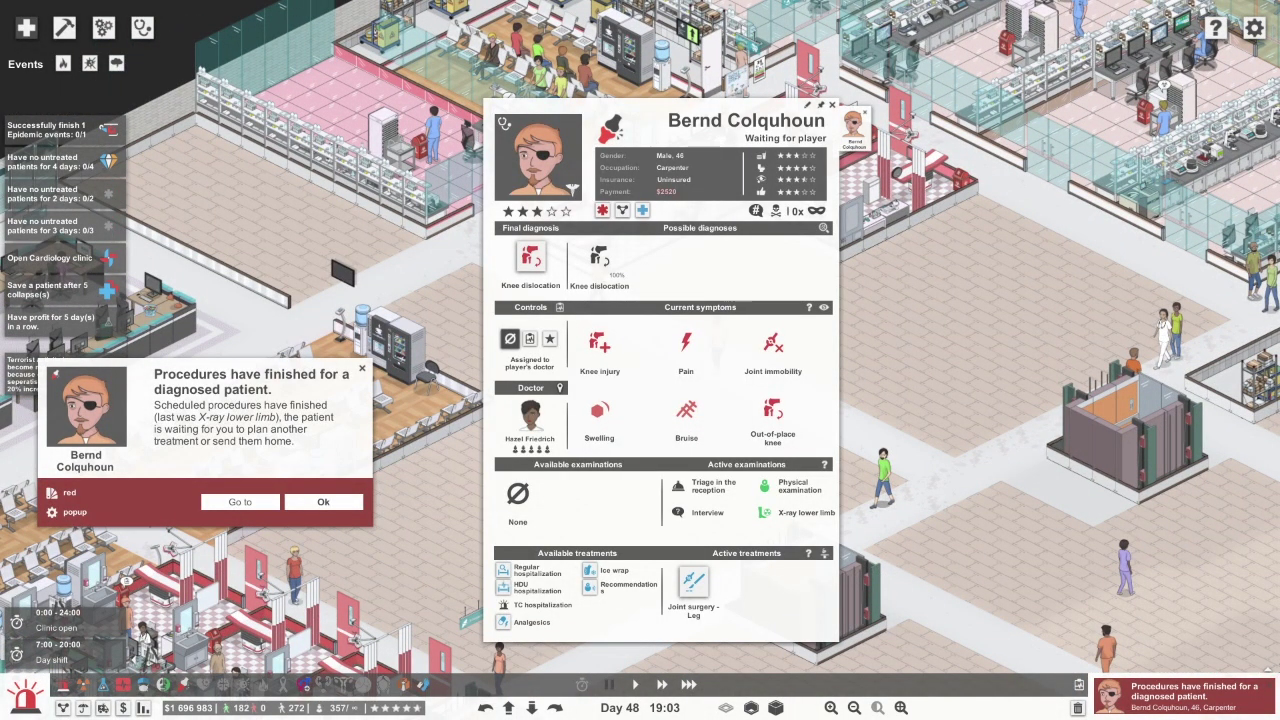
key("Escape")
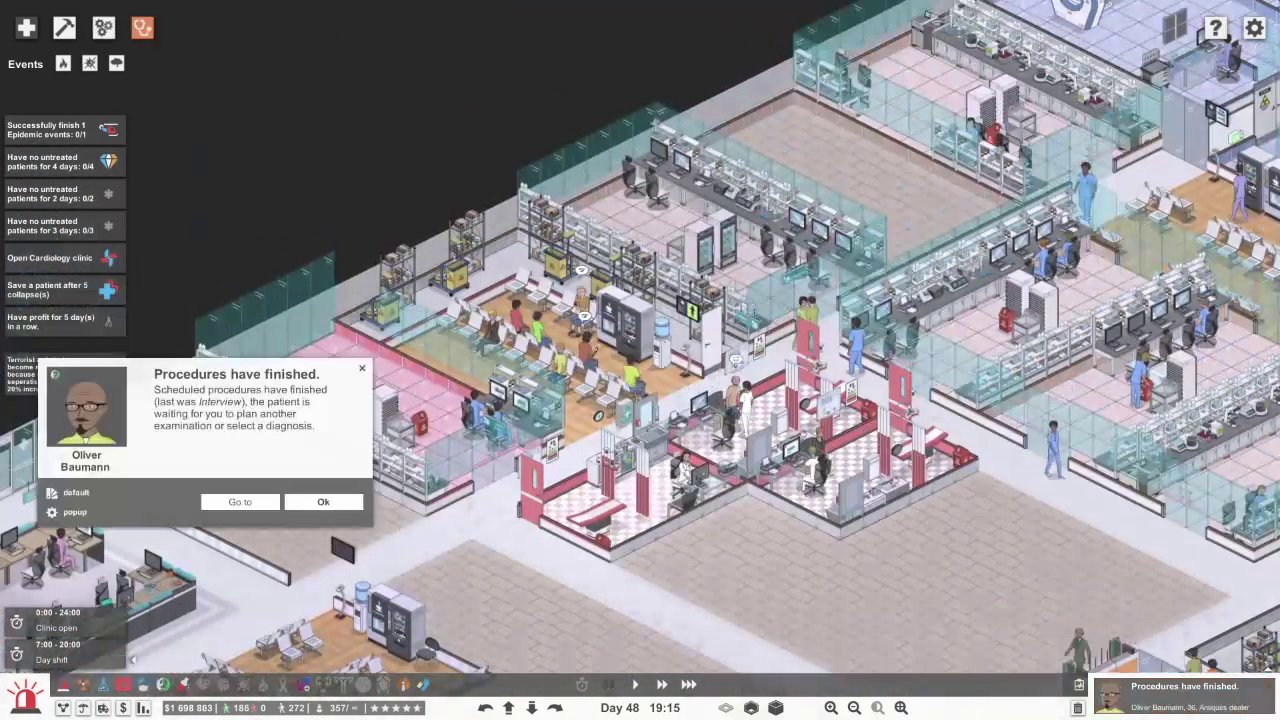
left_click(123, 707)
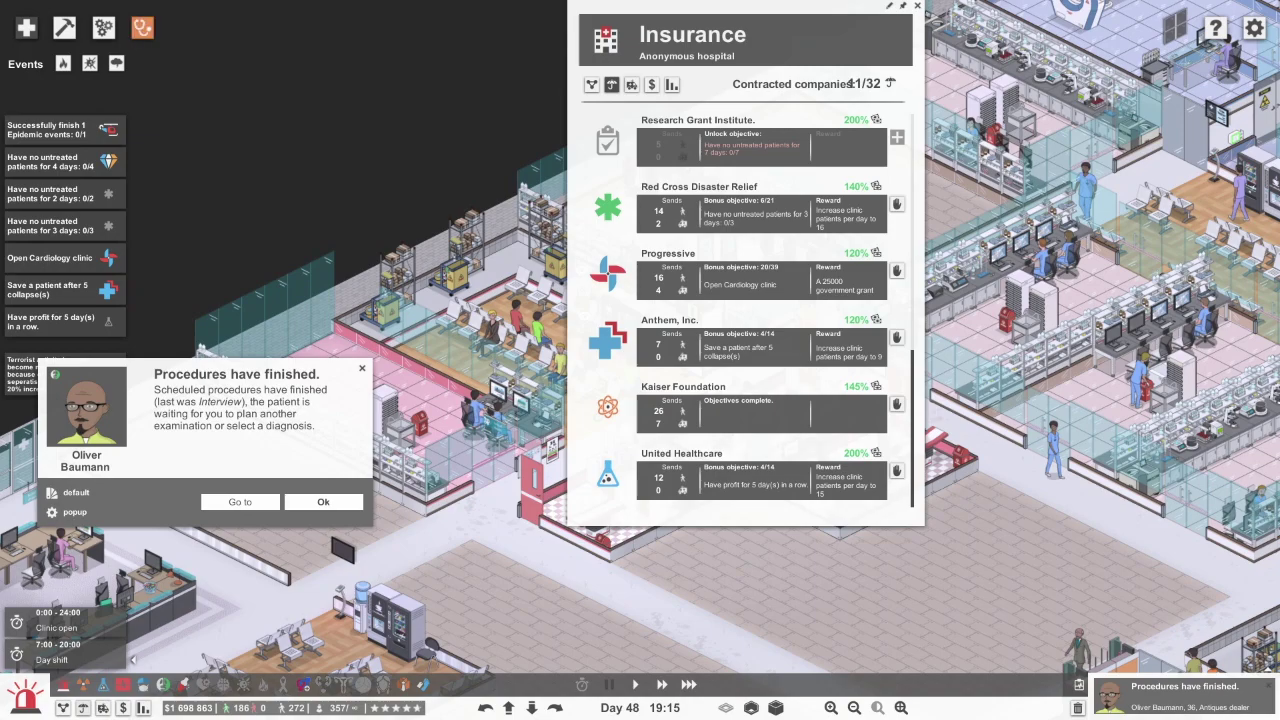
scroll(745, 310, "up", 1)
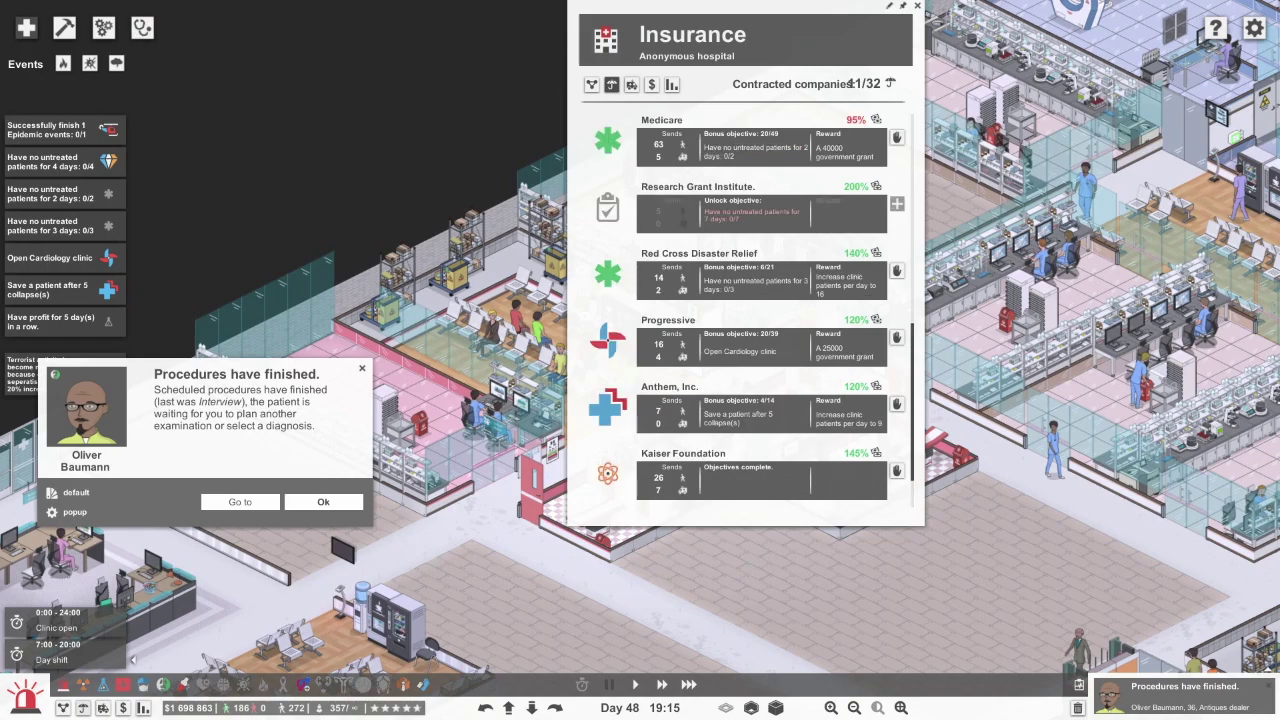
key("Escape")
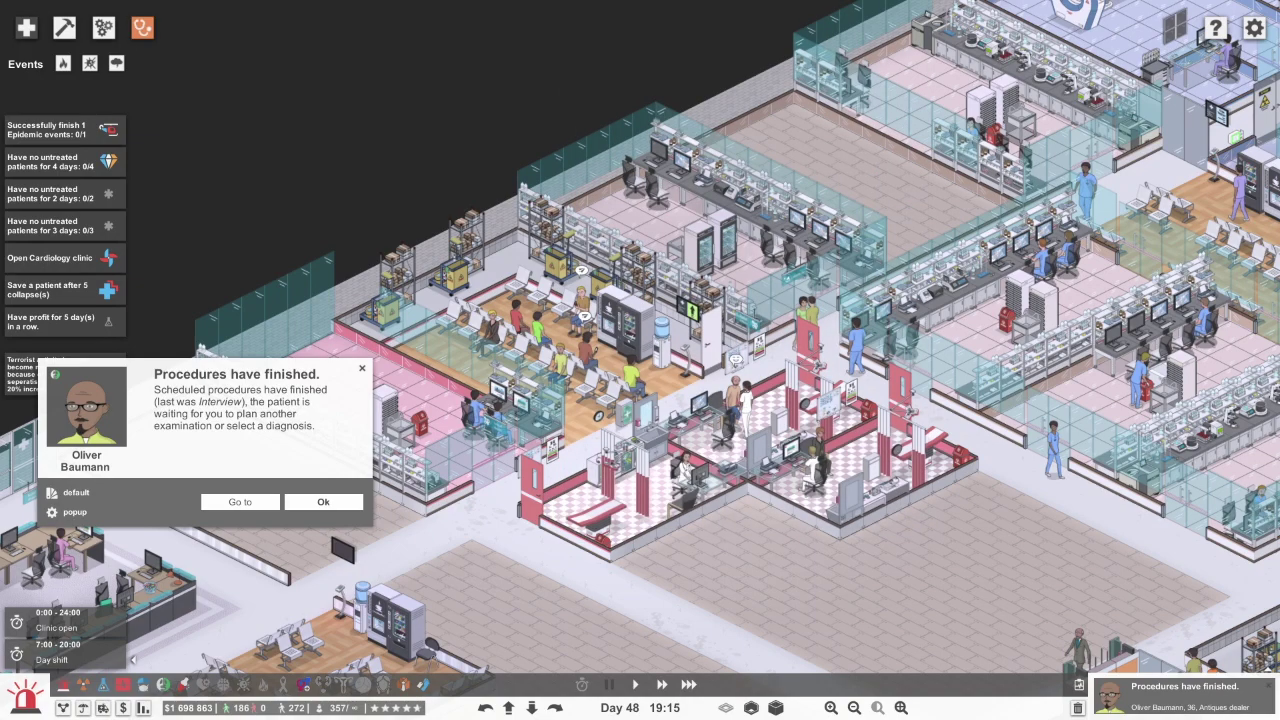
Order neck palpation and a physical exam for the antiques dealer, plus physical exam and temperature for the volunteer
left_click(240, 501)
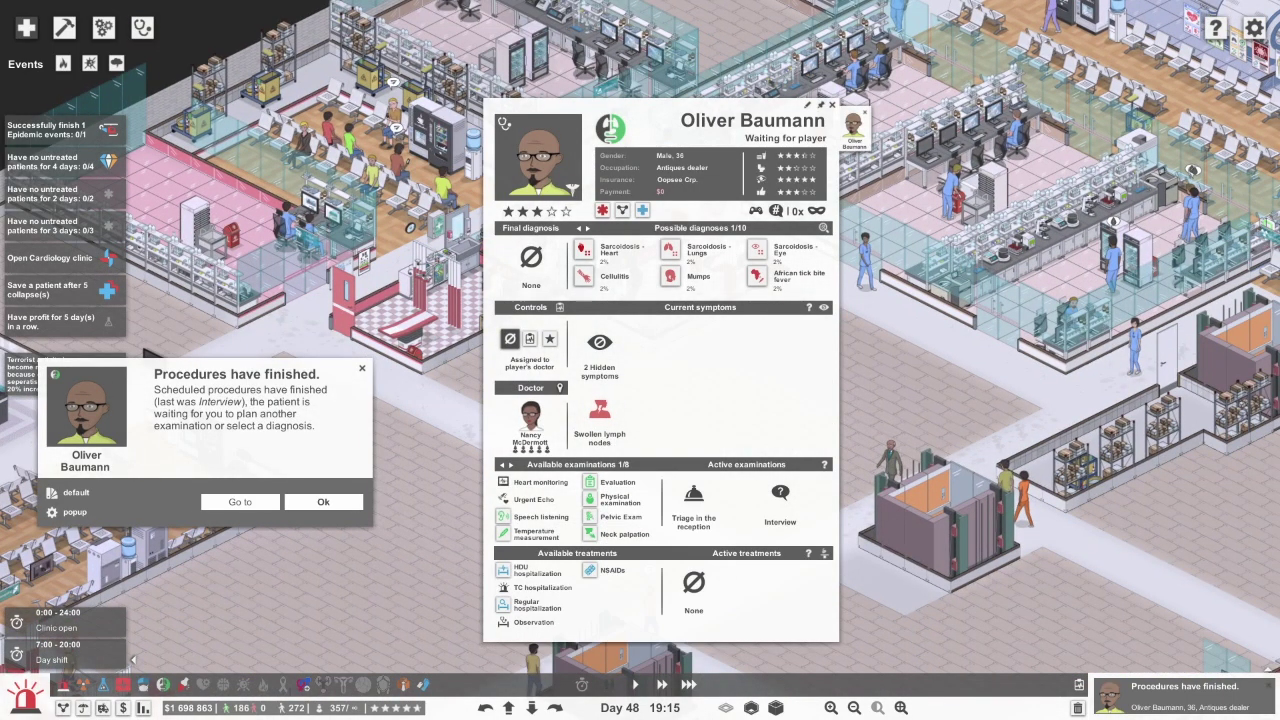
left_click(622, 534)
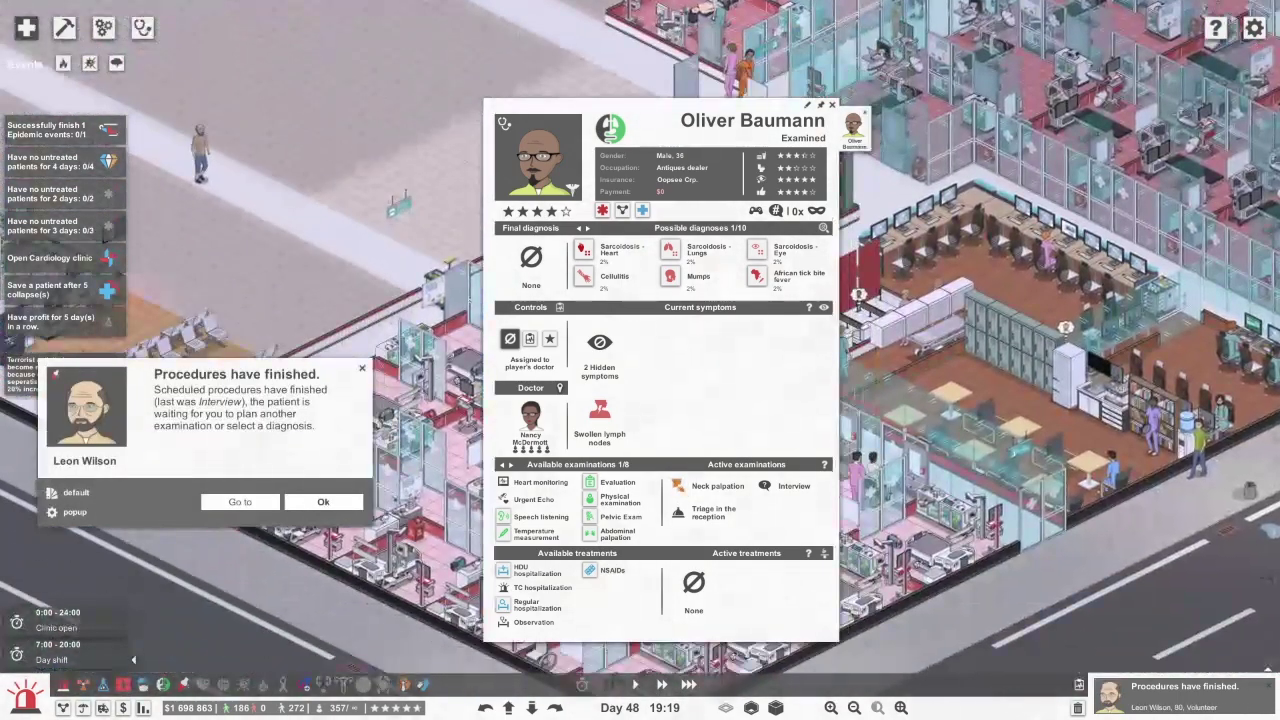
left_click(240, 501)
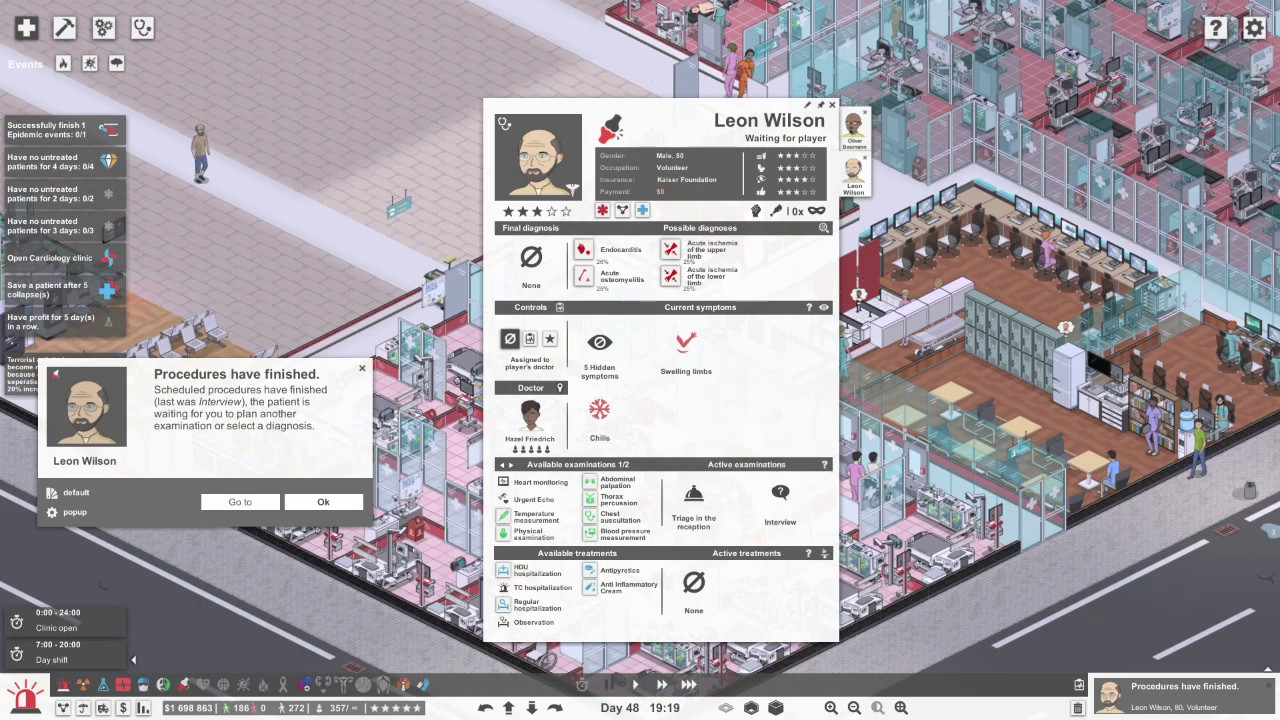
left_click(612, 534)
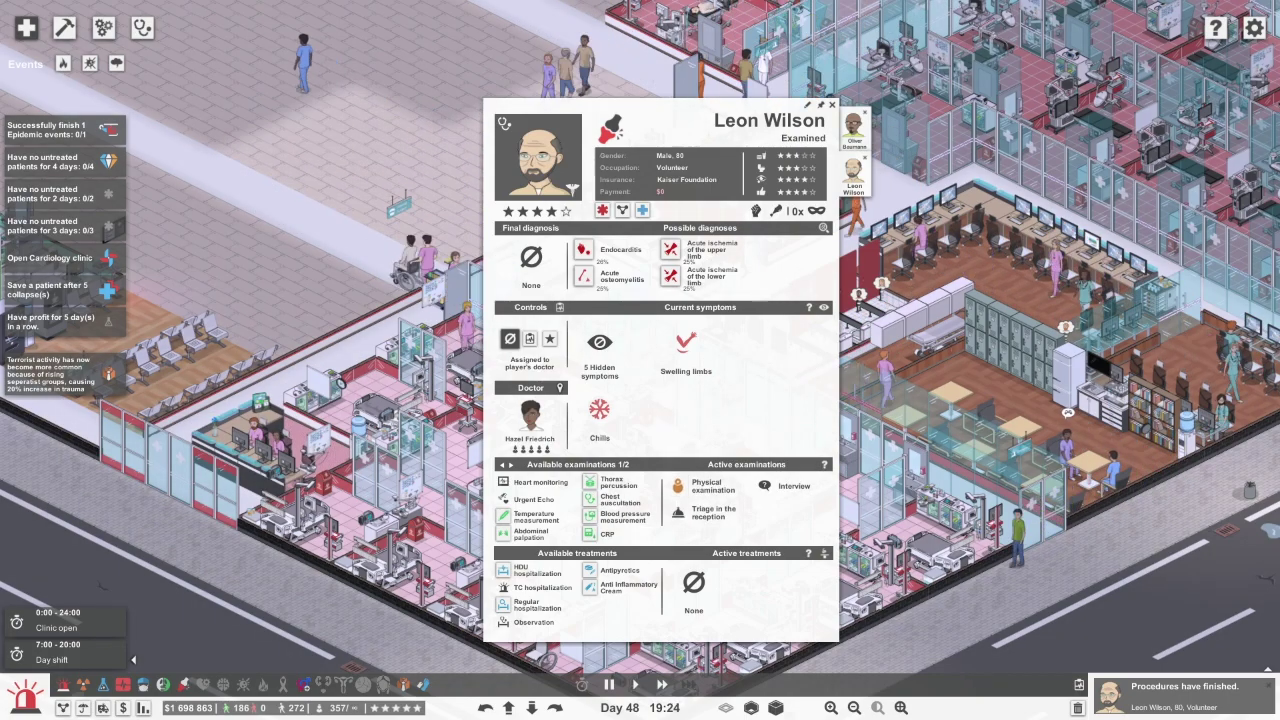
left_click(535, 516)
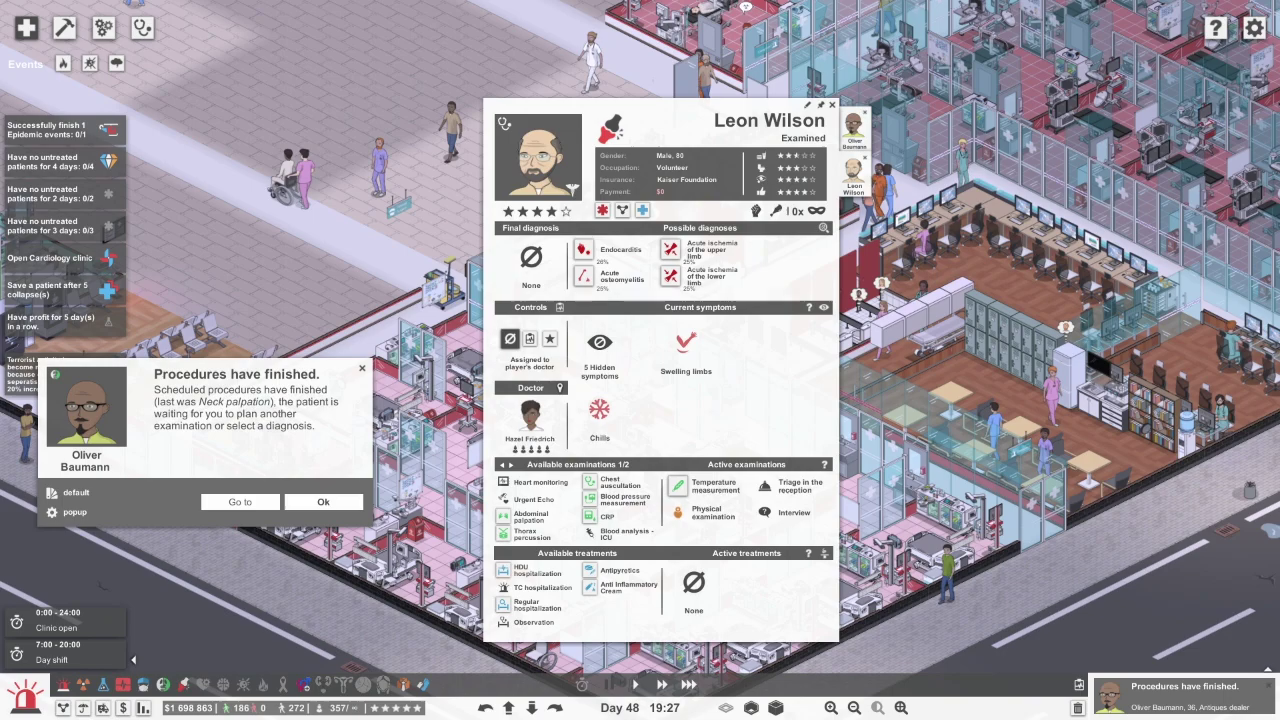
left_click(86, 408)
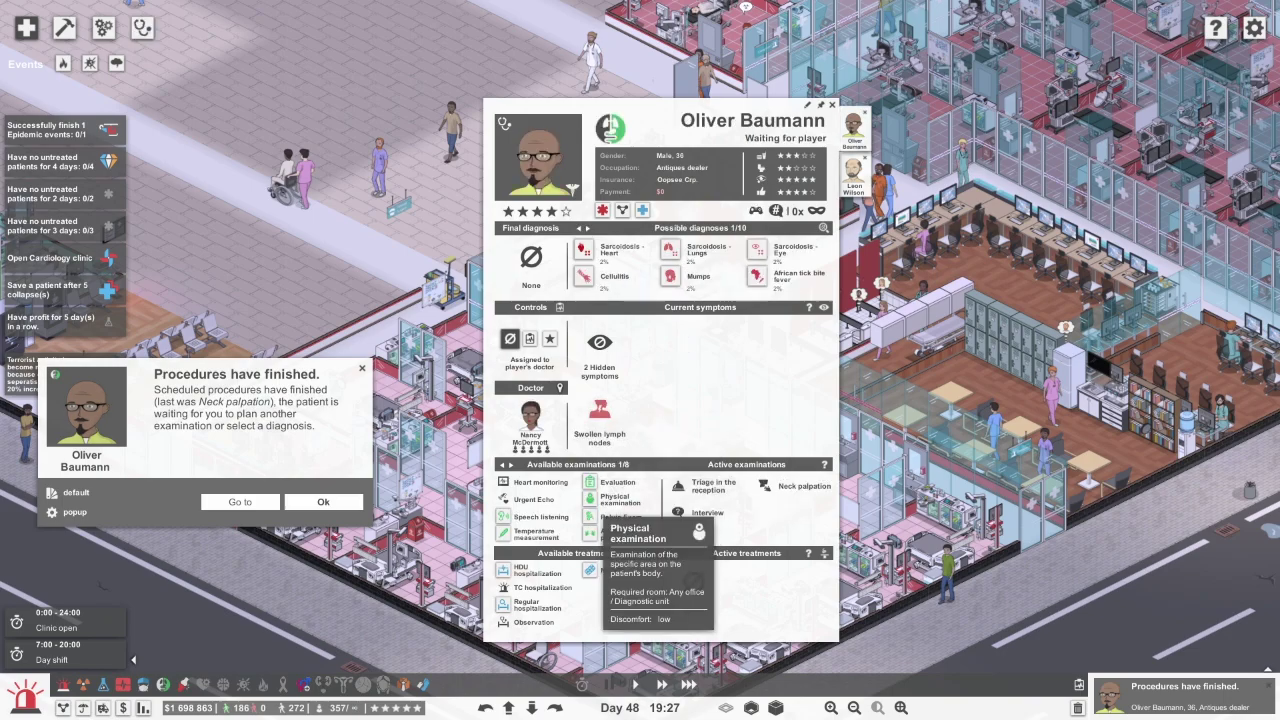
left_click(592, 502)
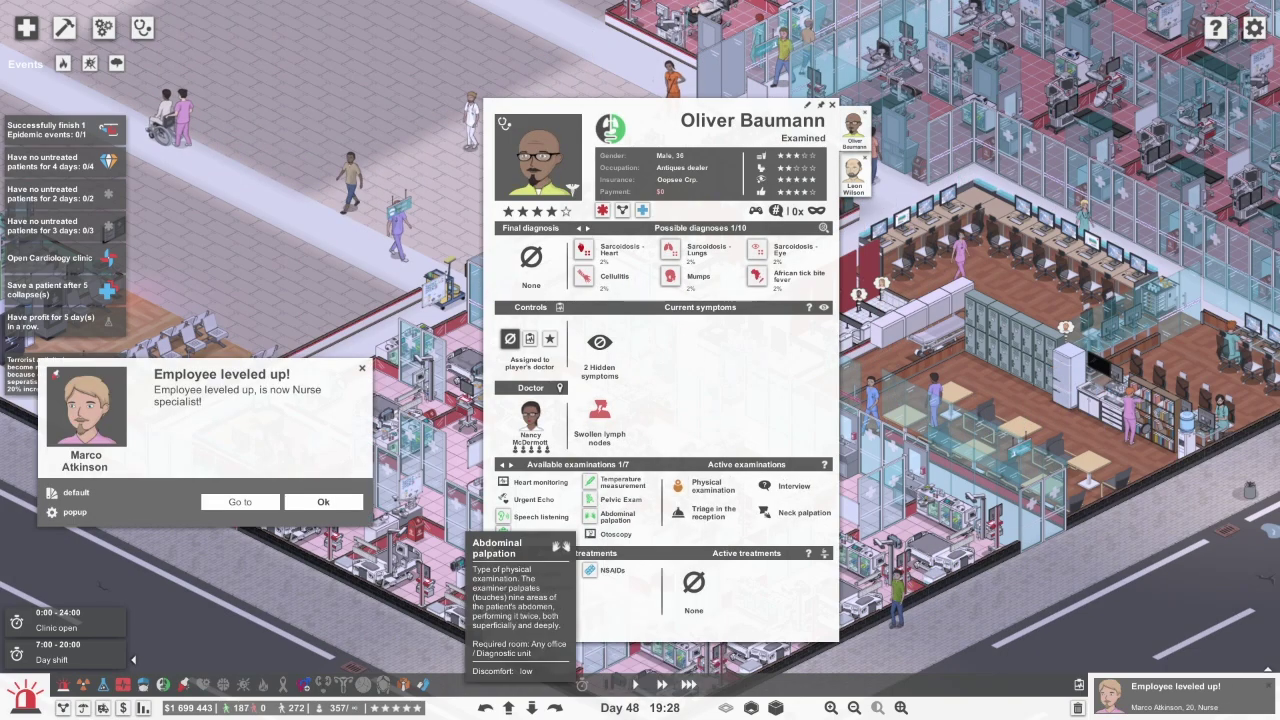
Start steroid cream treatment and order a temperature measurement, then resume the game
key("Escape")
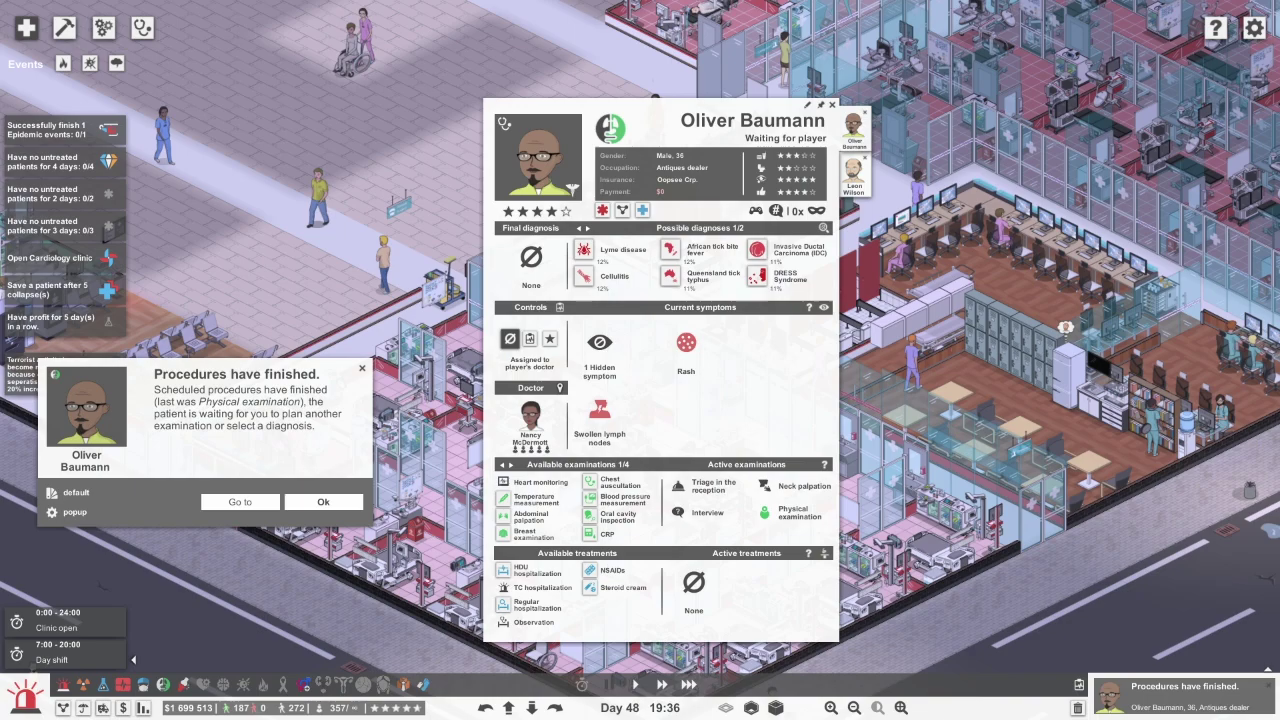
left_click(623, 587)
left_click(536, 497)
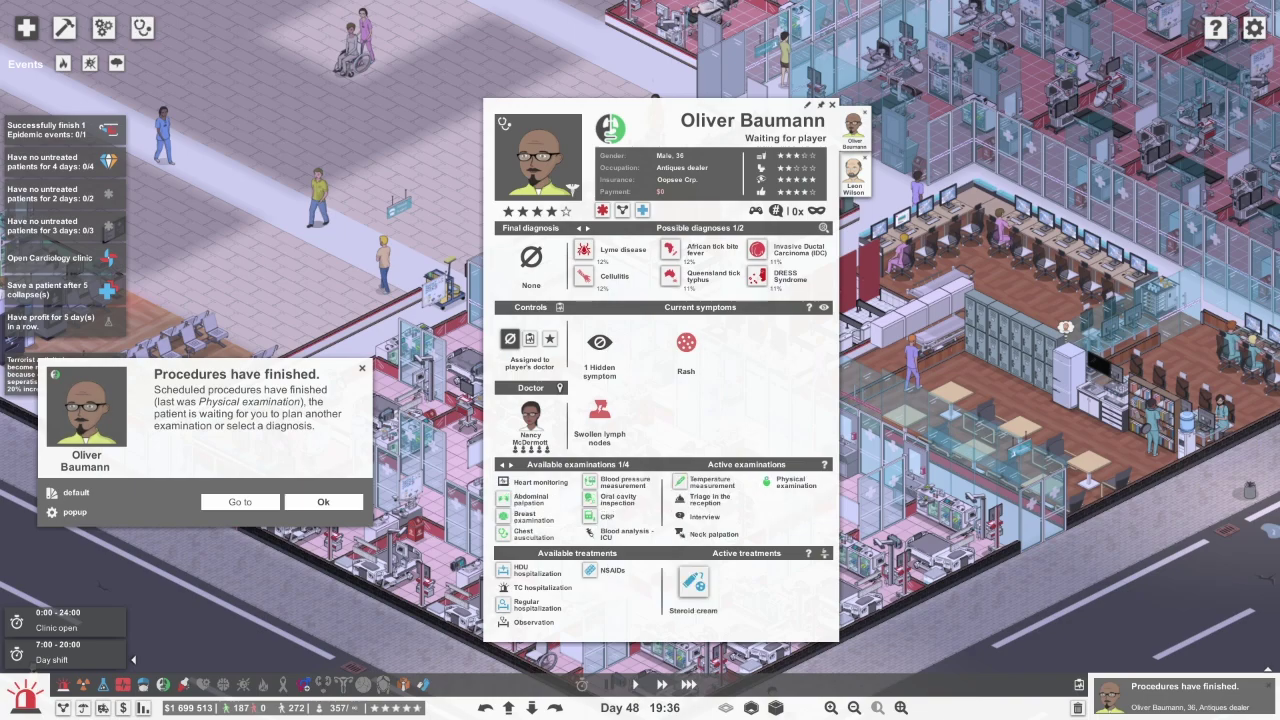
key("Escape")
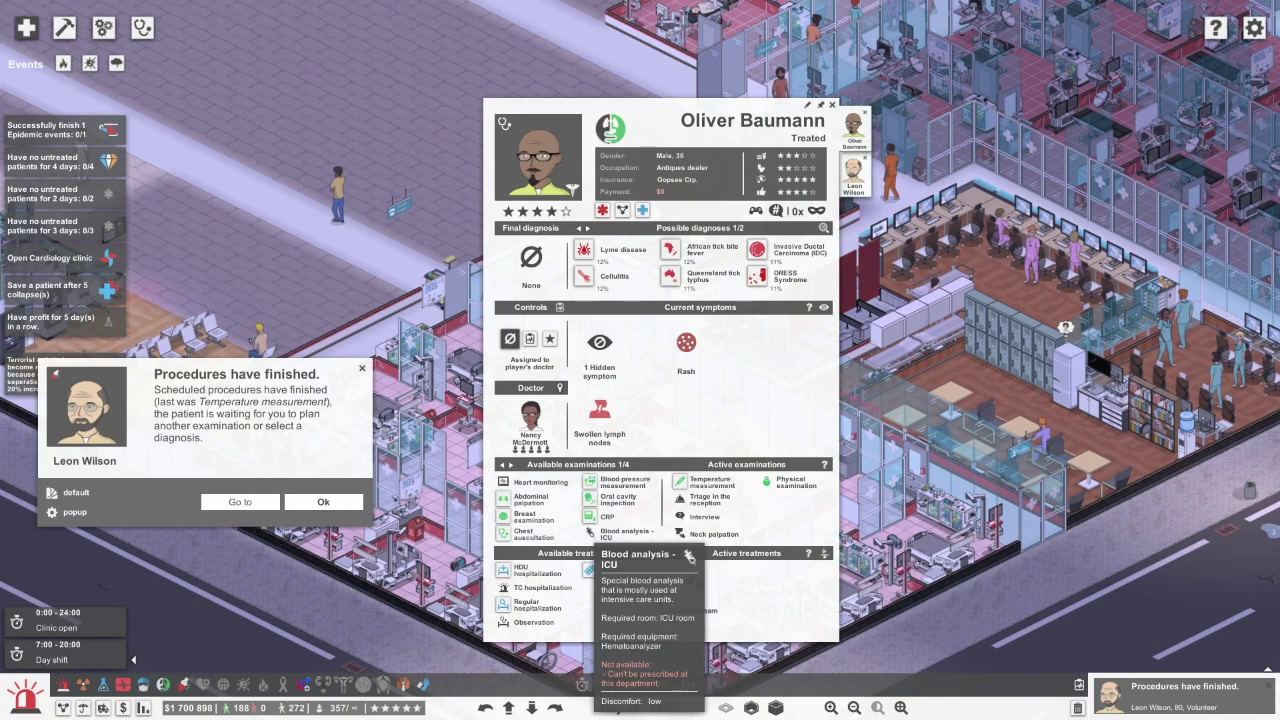
Diagnose acute osteomyelitis, admit to regular hospitalization, and review the beekeeper's candidate diagnoses
left_click(599, 258)
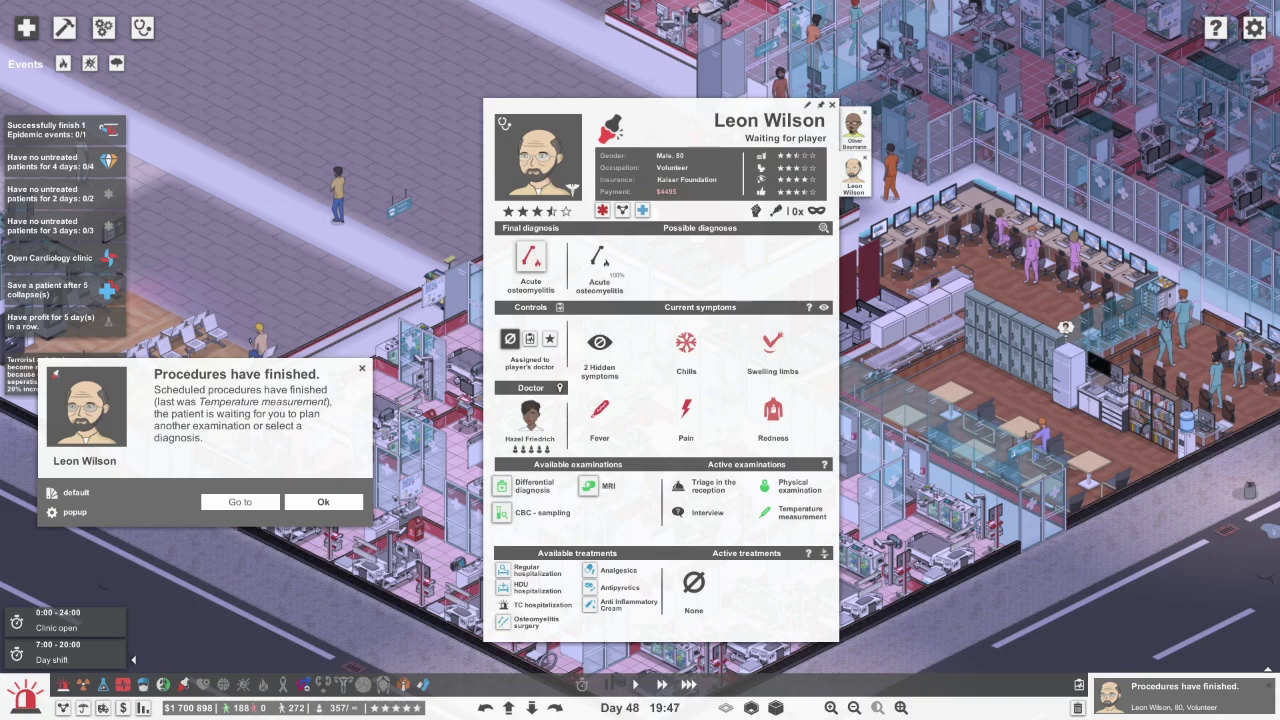
left_click(538, 570)
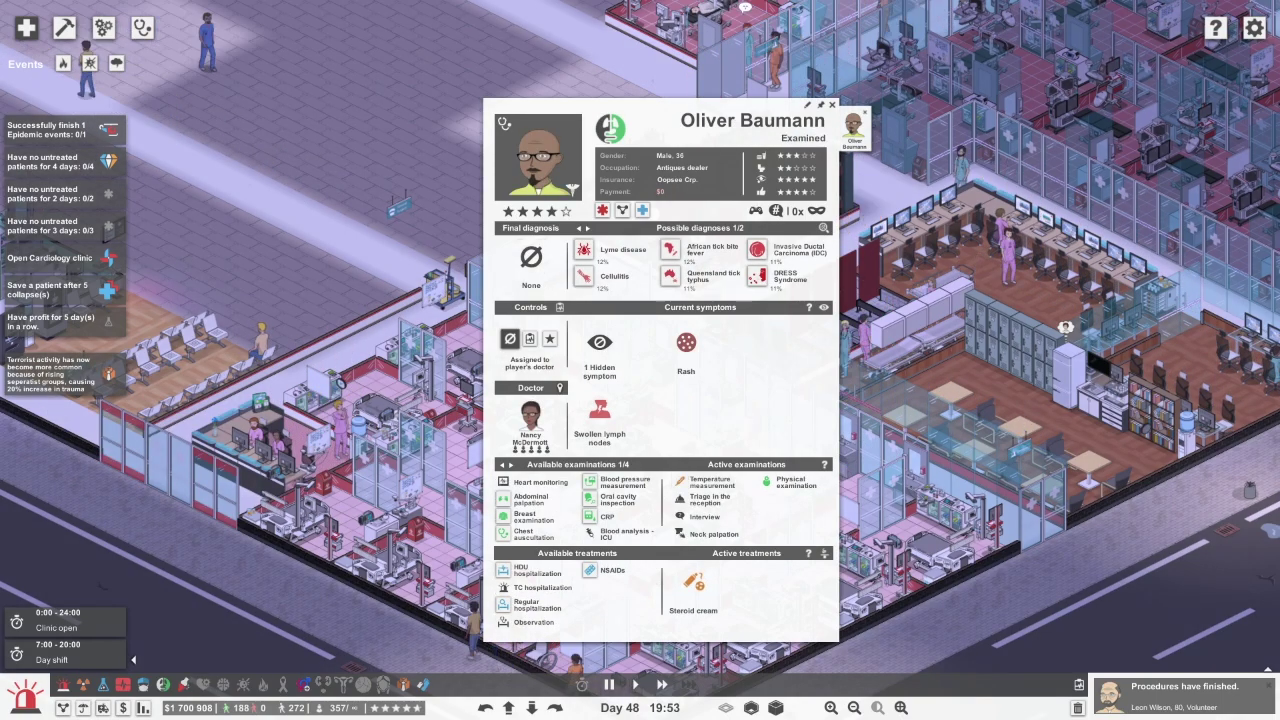
key("space")
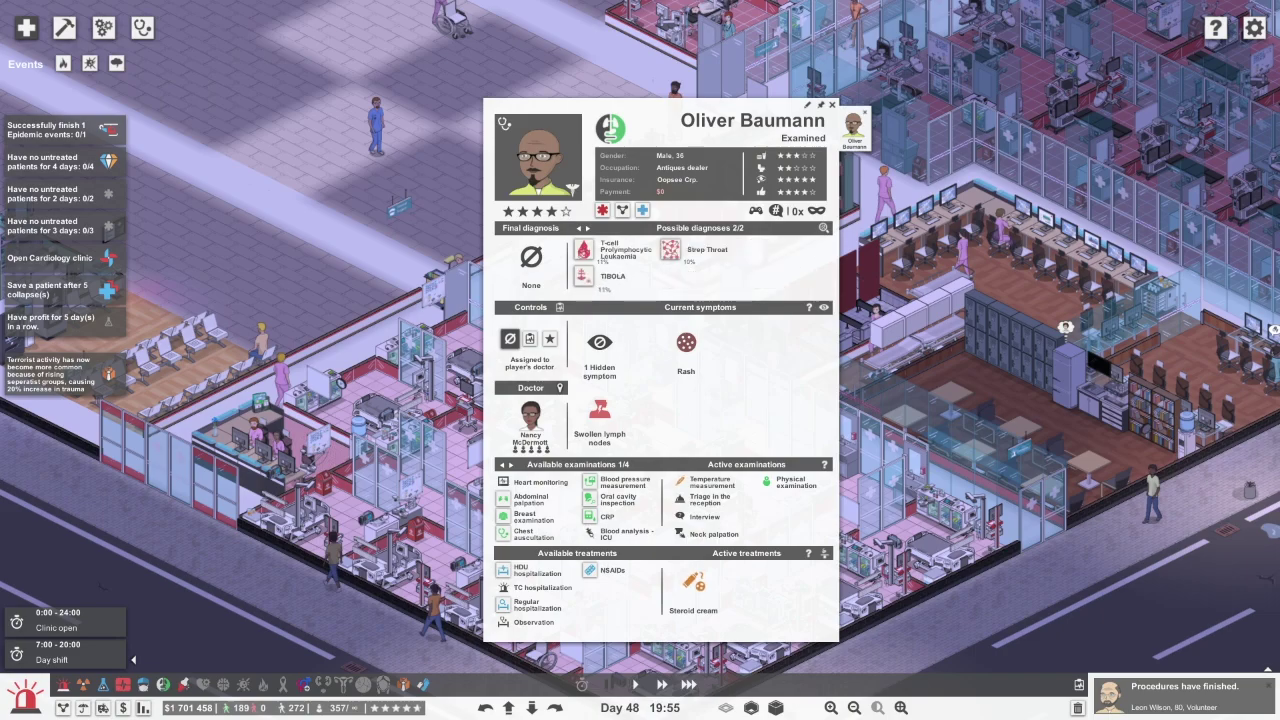
left_click(824, 228)
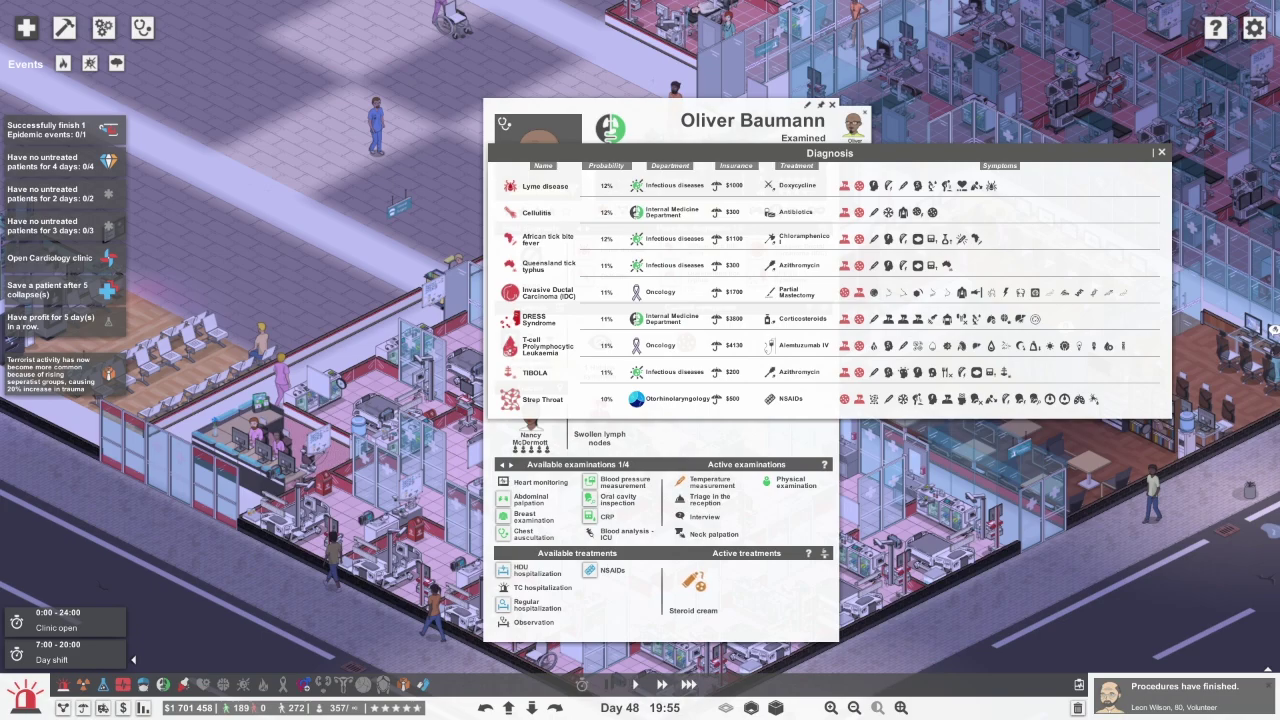
key("Escape")
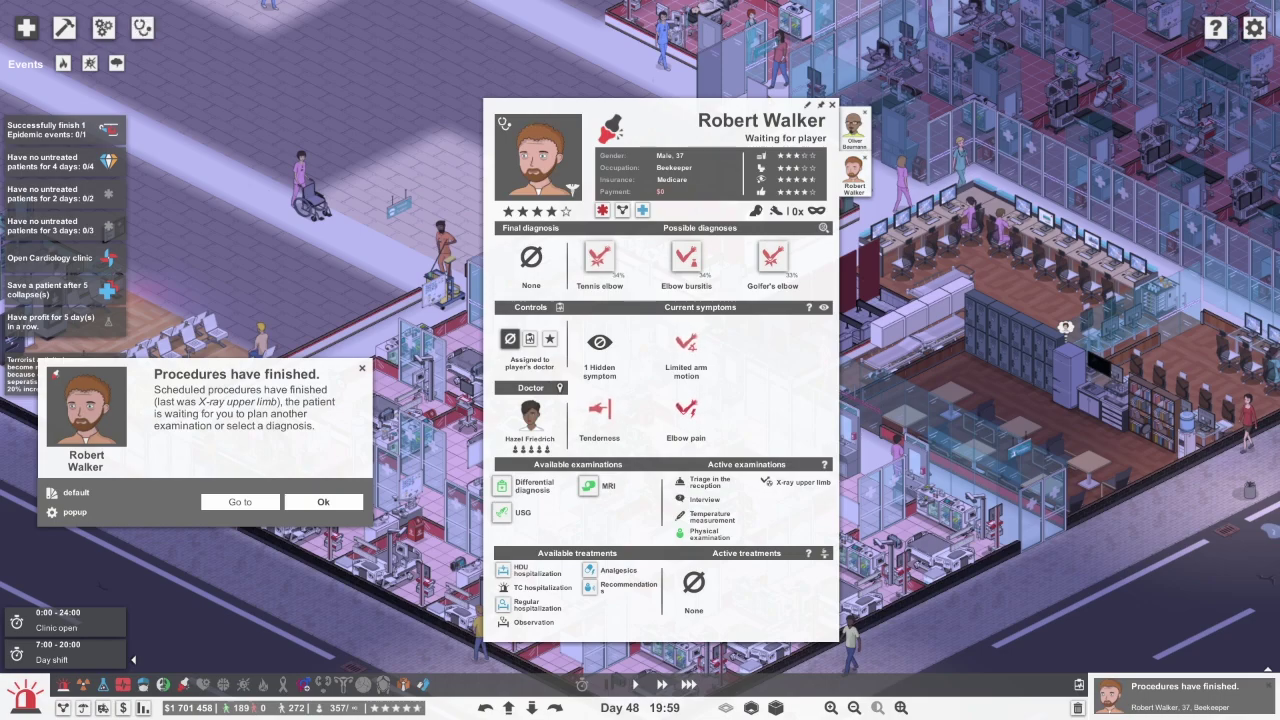
Order an MRI for the beekeeper and review his possible diagnoses
left_click(588, 486)
key("Return")
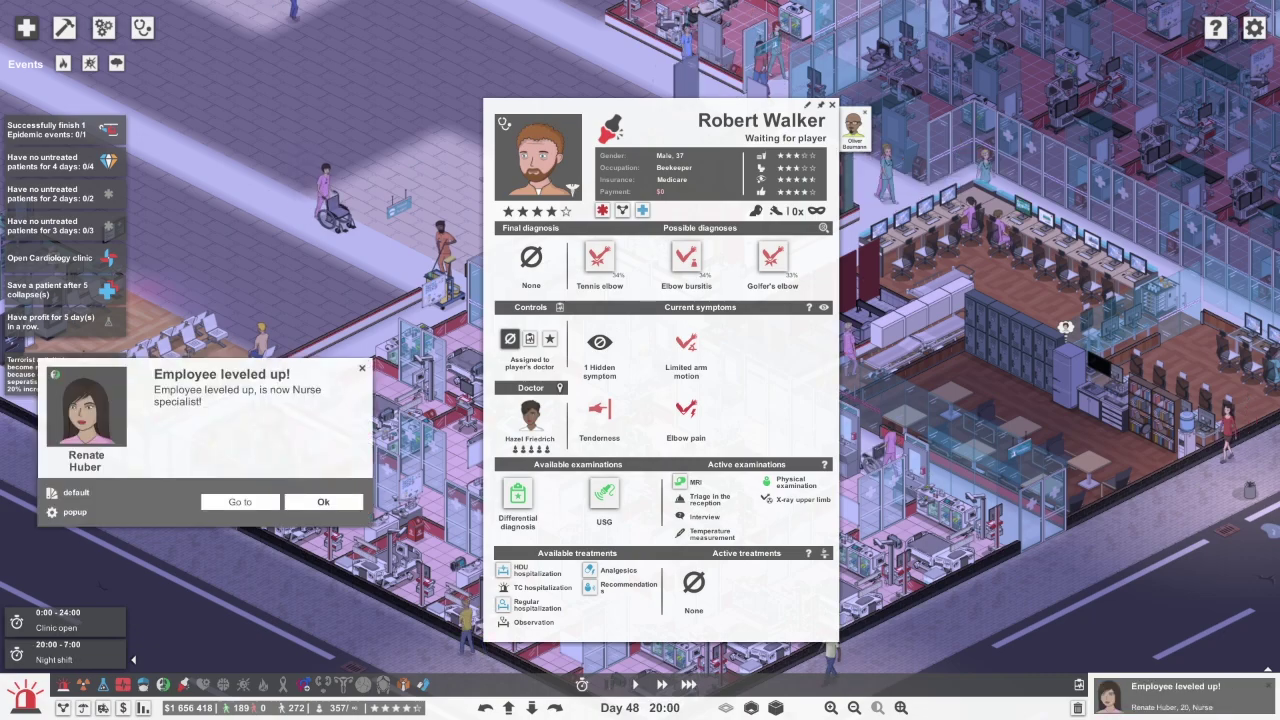
left_click(323, 501)
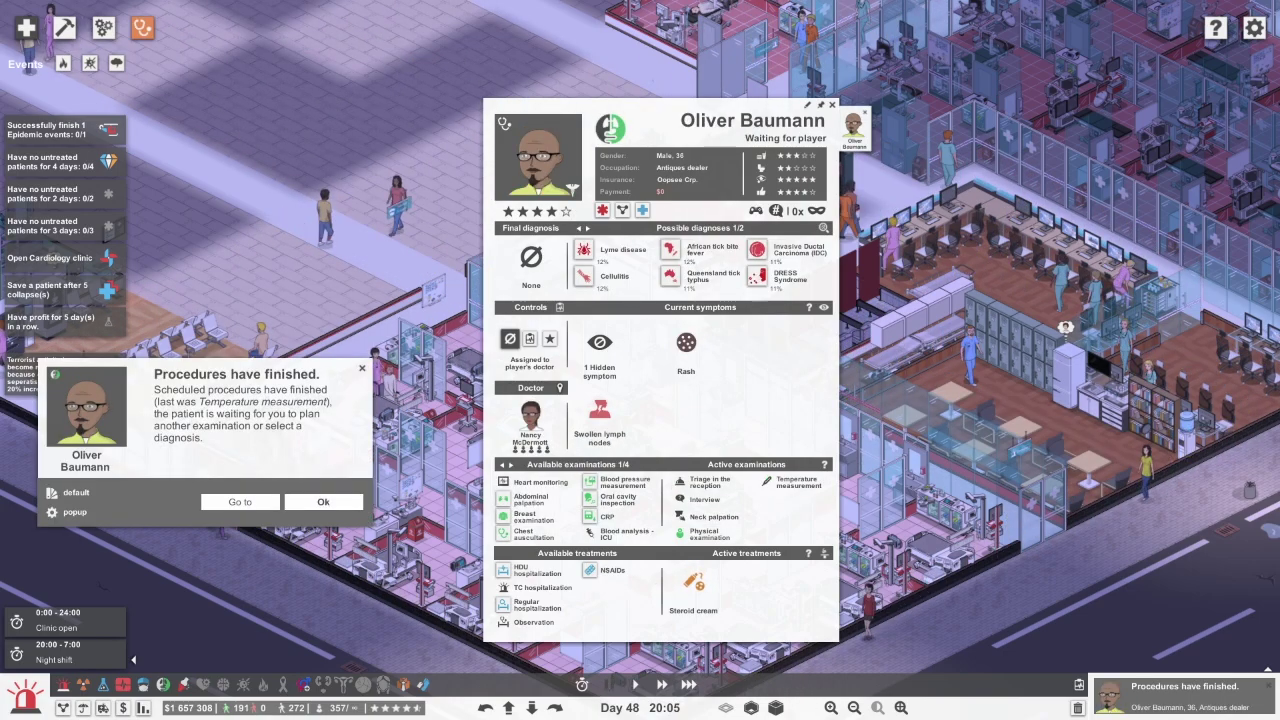
left_click(777, 290)
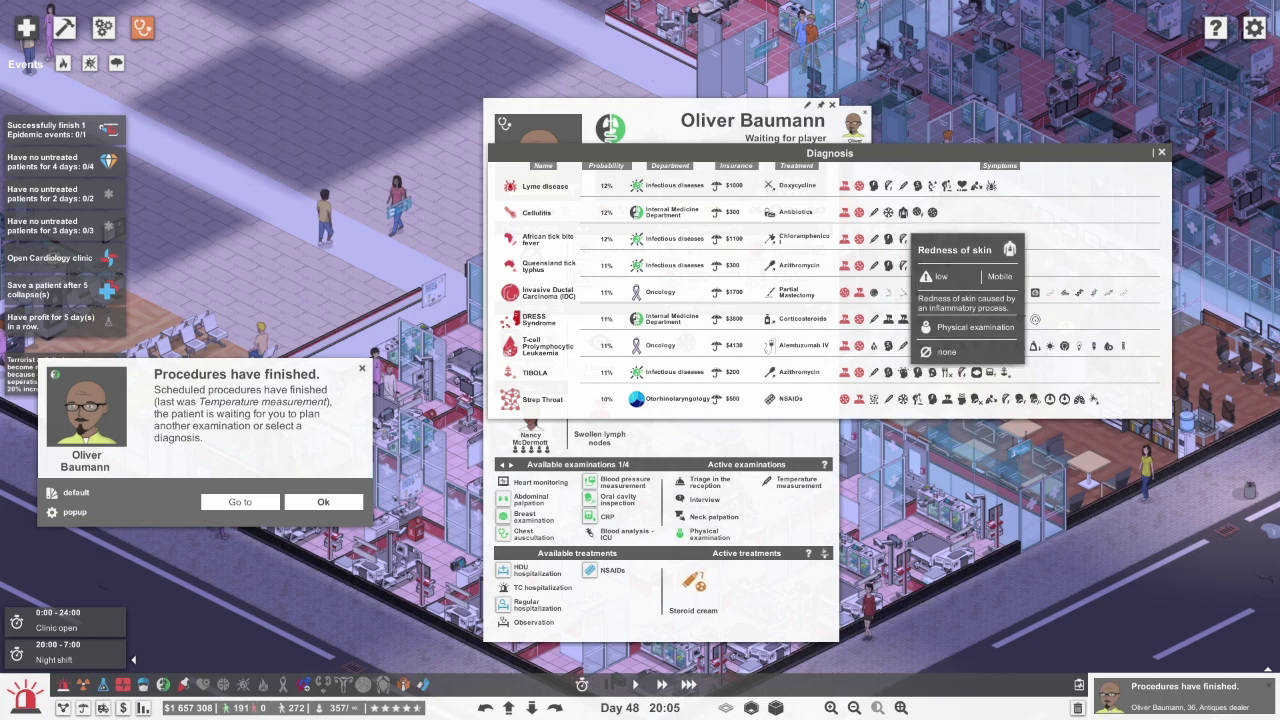
key("Escape")
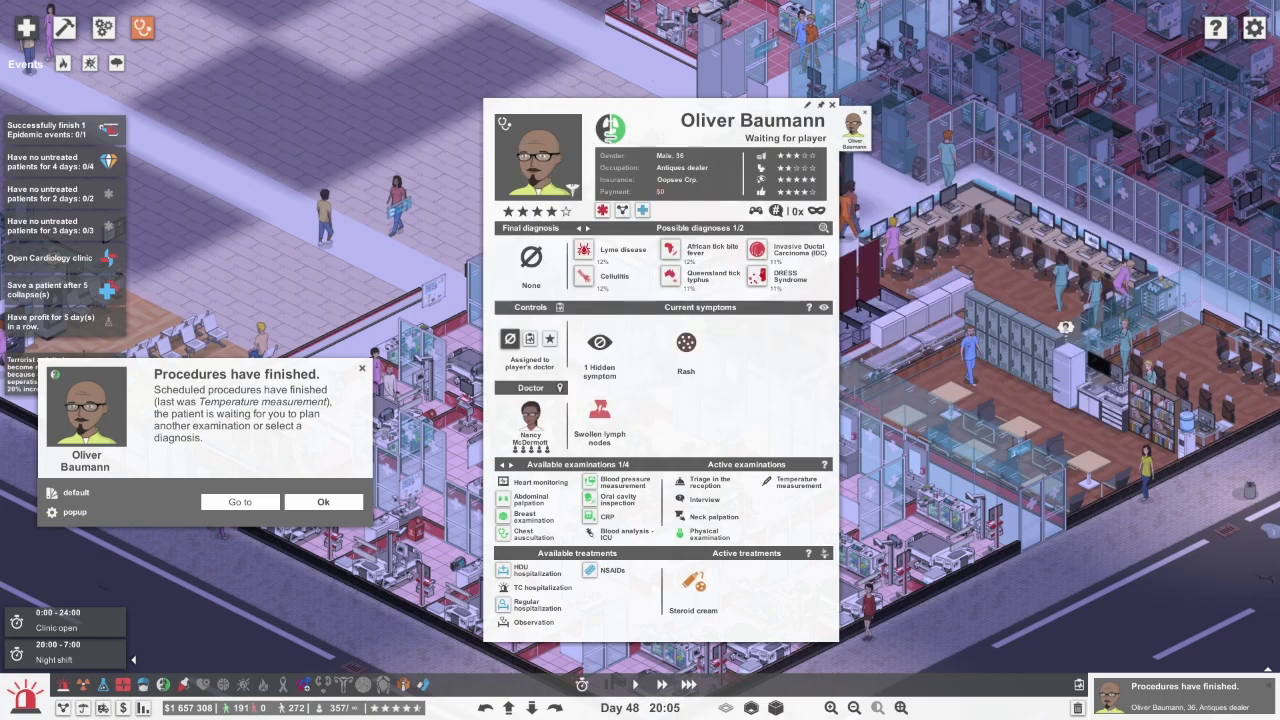
left_click(530, 497)
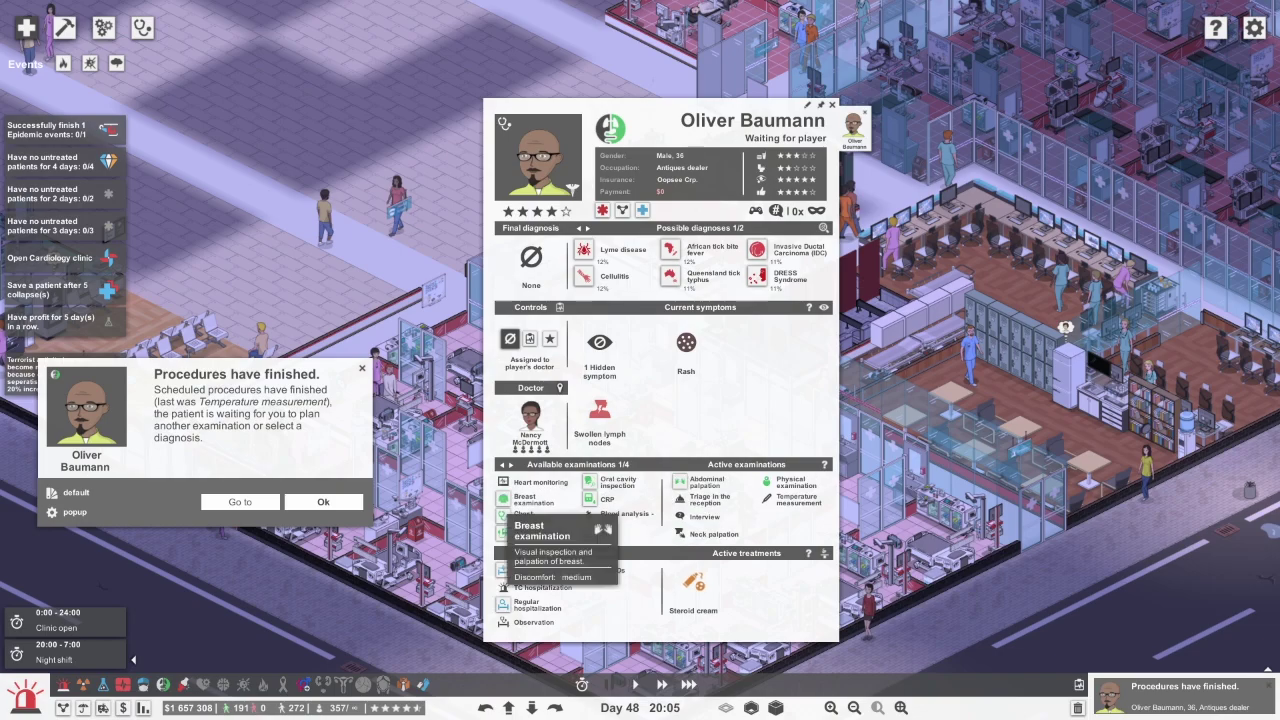
left_click(530, 497)
key("Return")
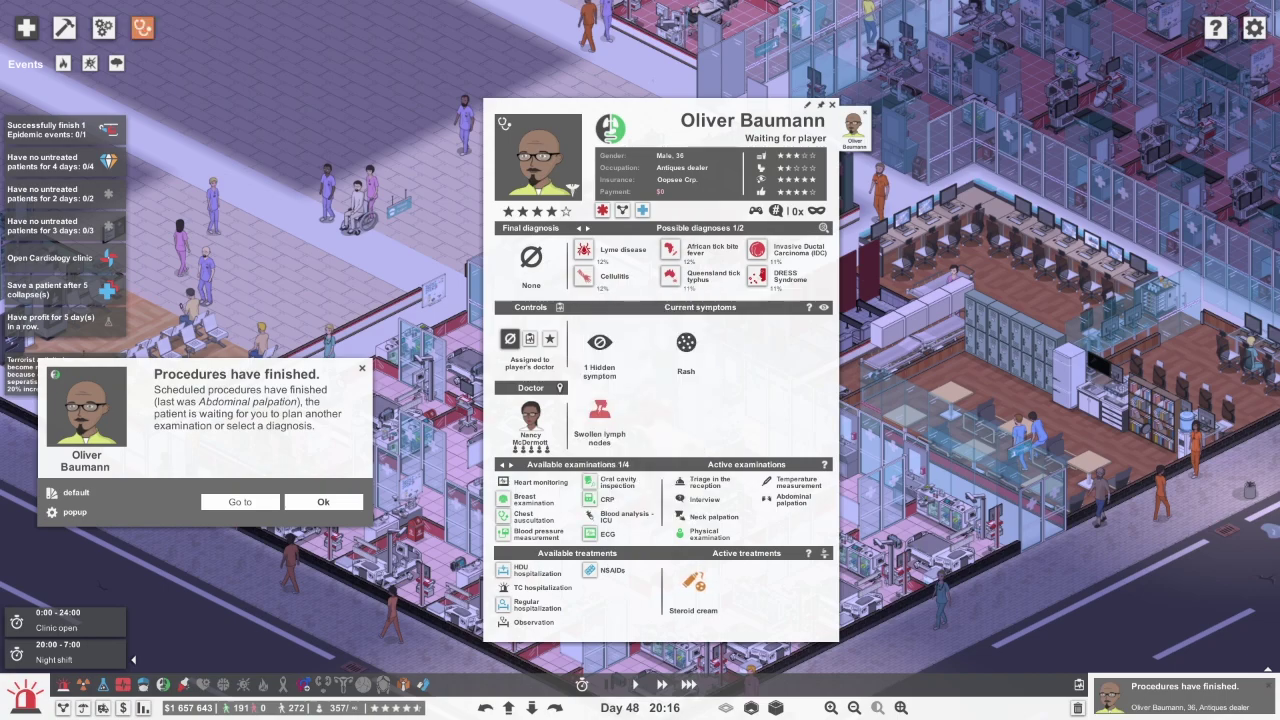
left_click(511, 464)
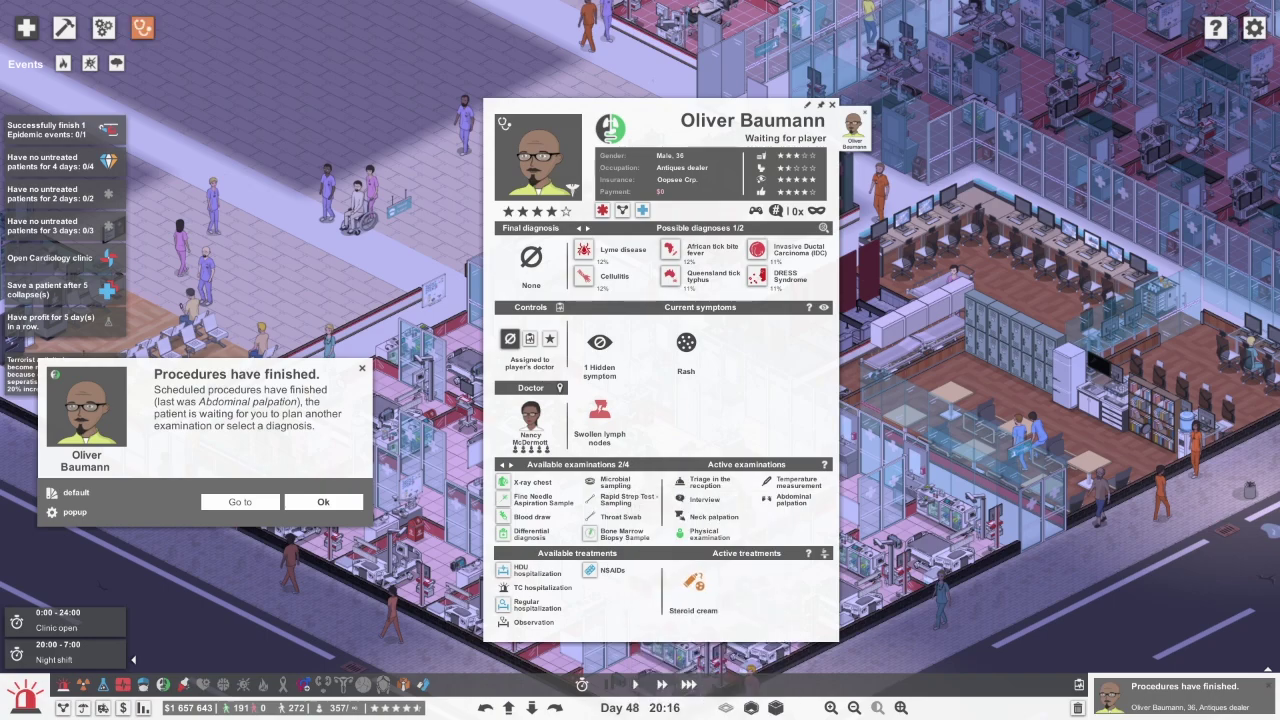
left_click(511, 464)
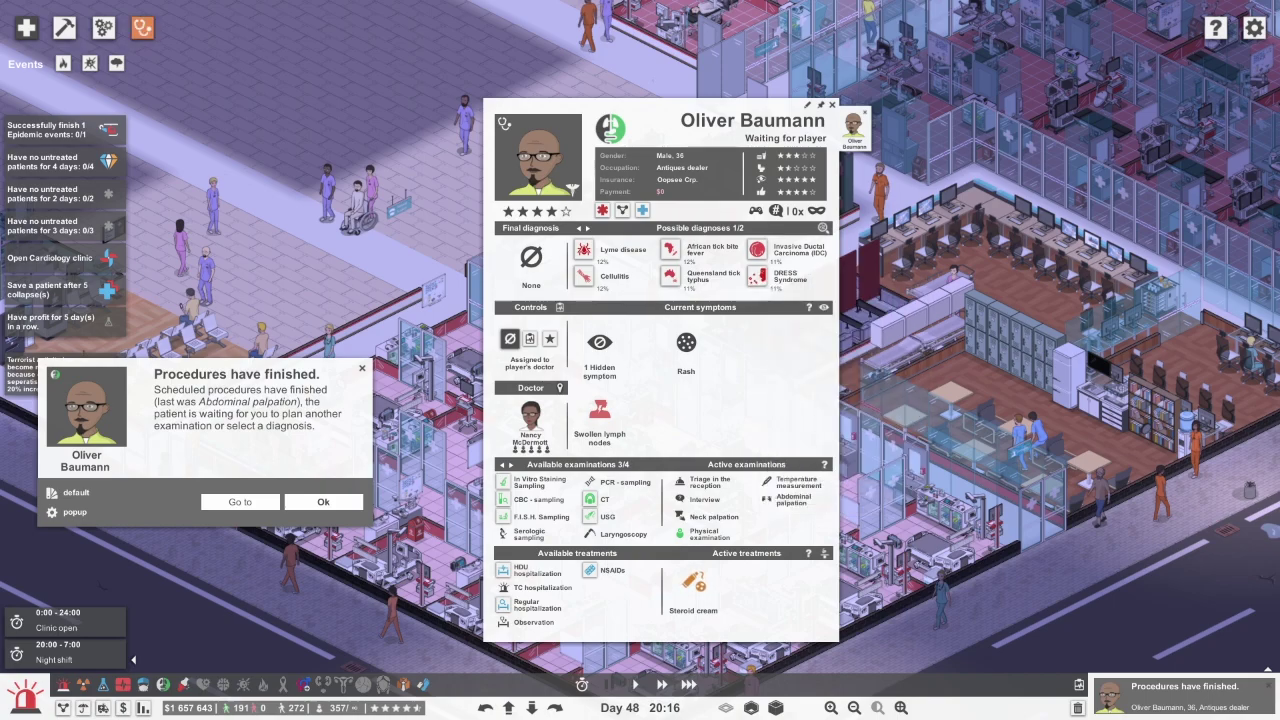
Compare his possible diagnoses, page through the remaining exams, and close the patient details
left_click(824, 228)
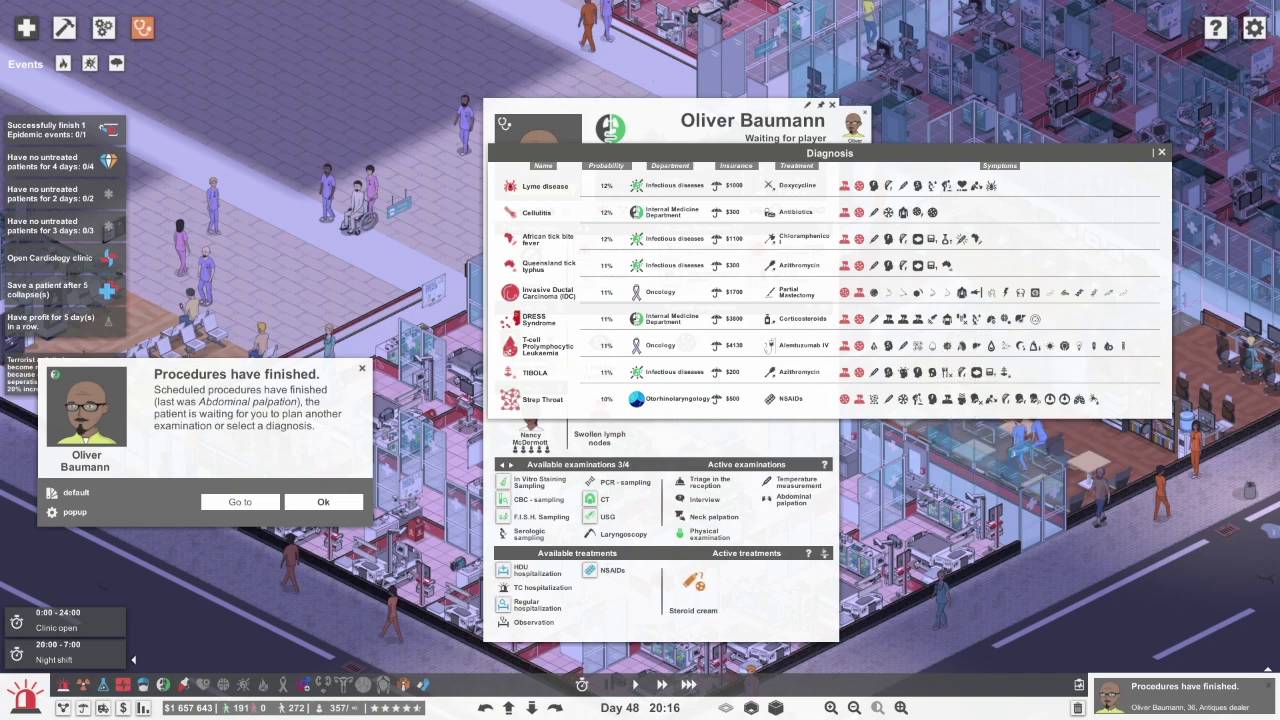
left_click(142, 27)
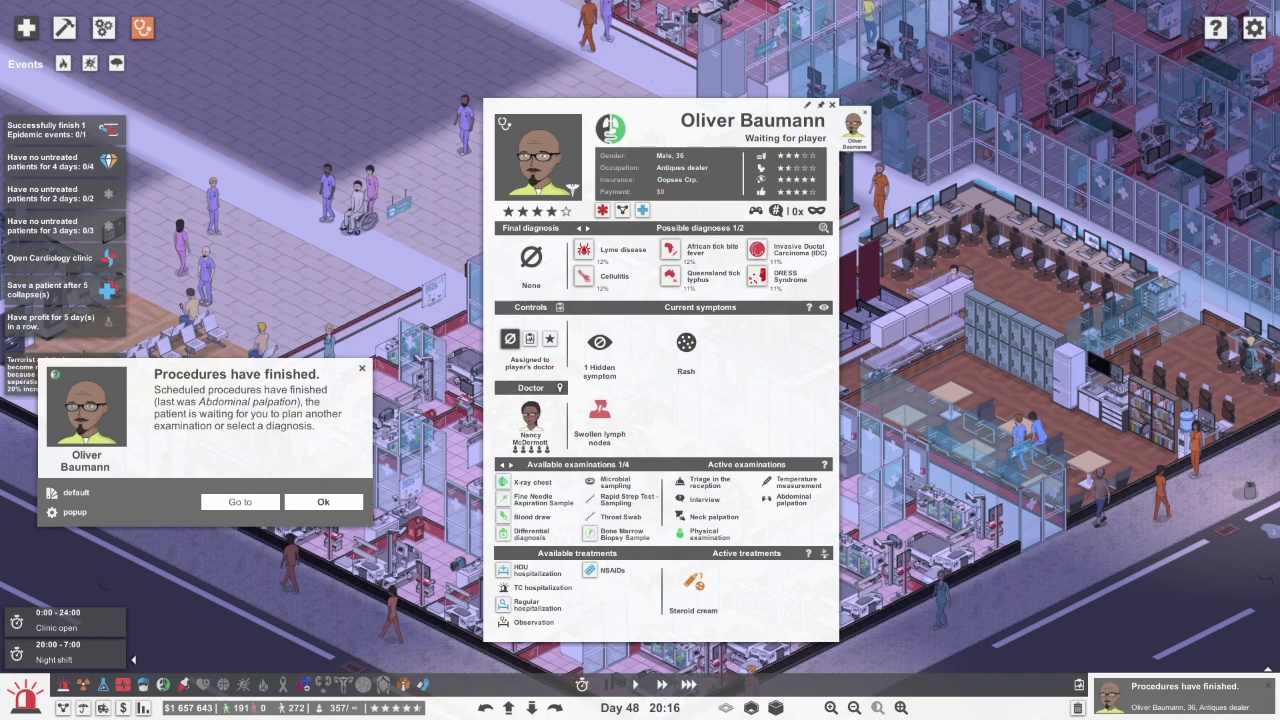
left_click(501, 464)
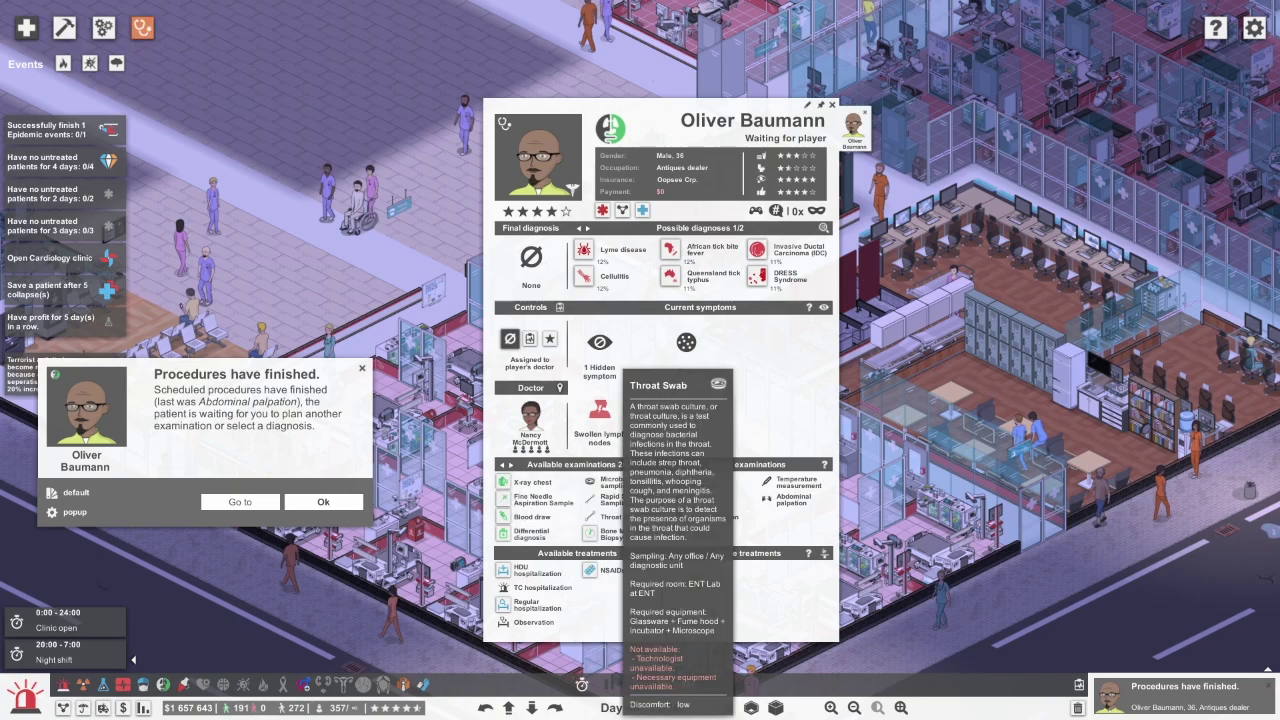
left_click(511, 464)
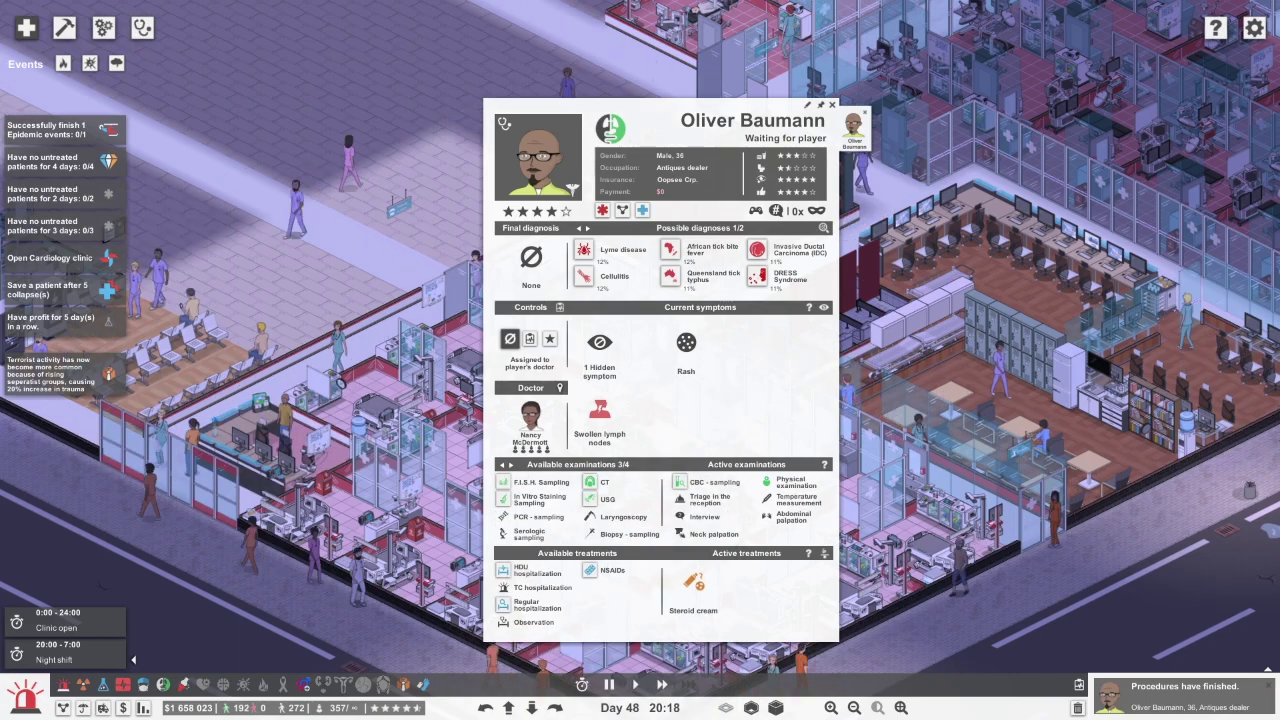
key("Escape")
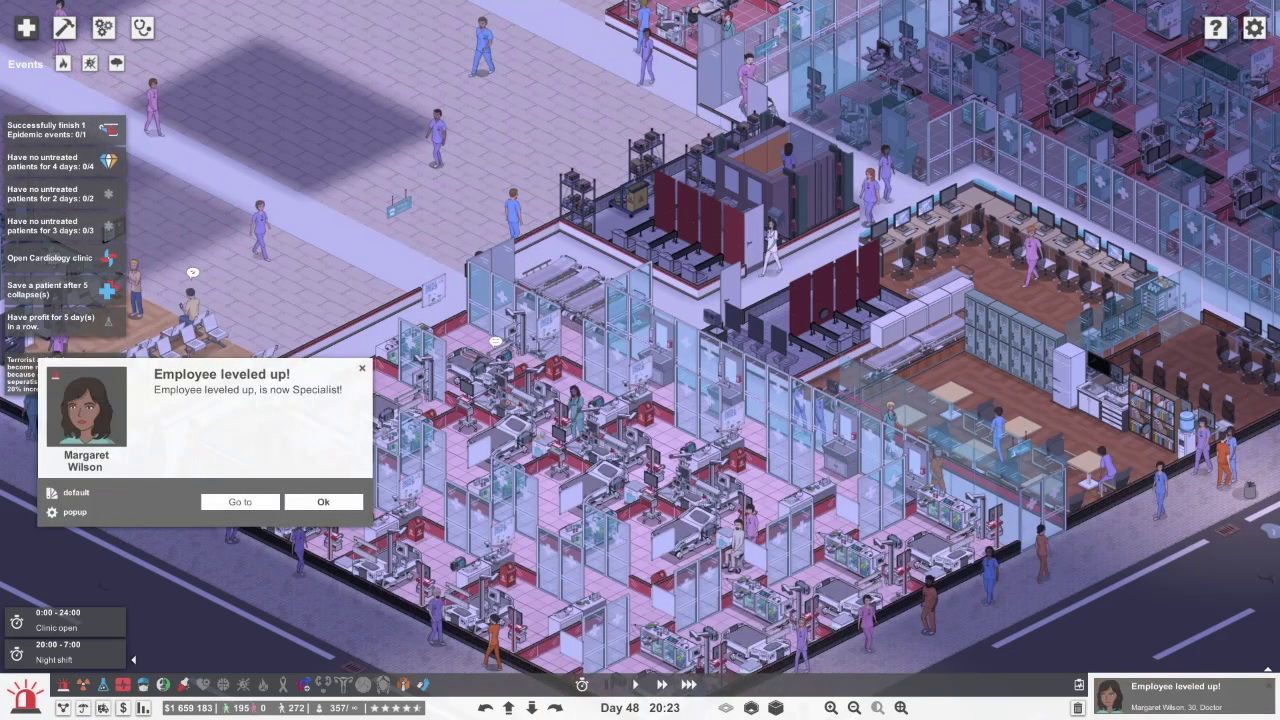
Admit the impatient clinic patient to regular hospitalization and close the patient details
key("Escape")
key("Up")
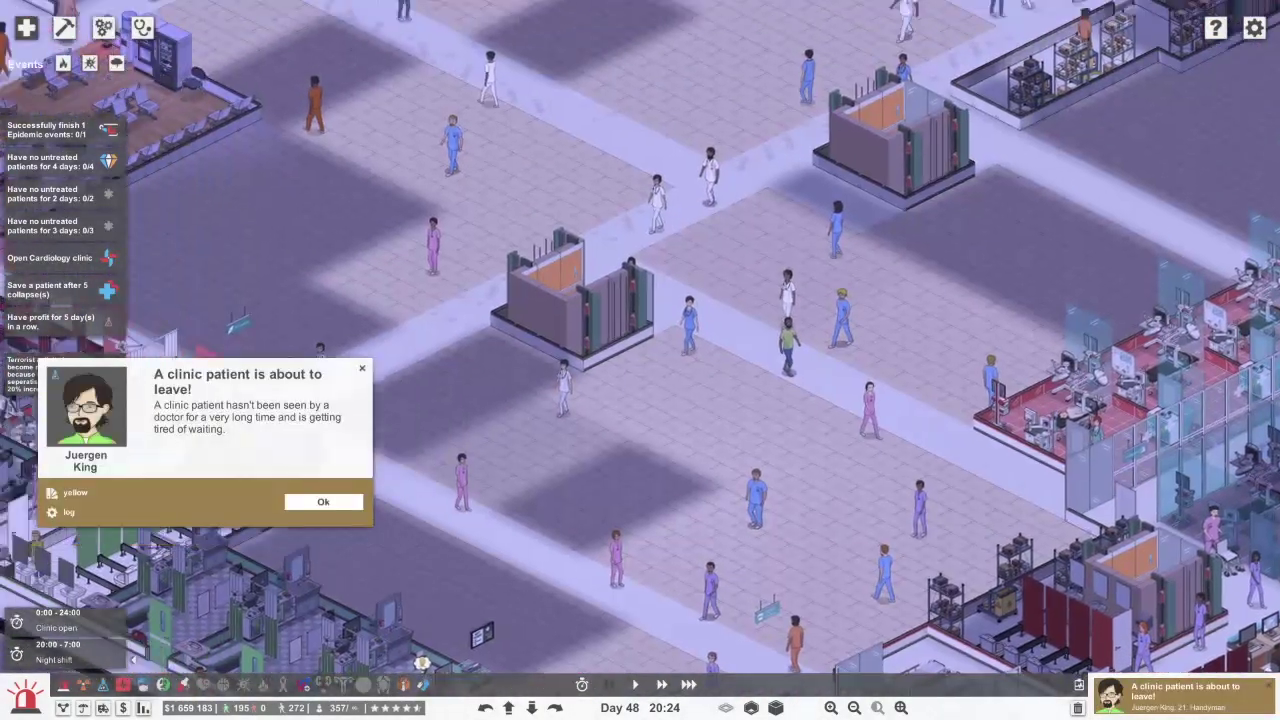
left_click(86, 405)
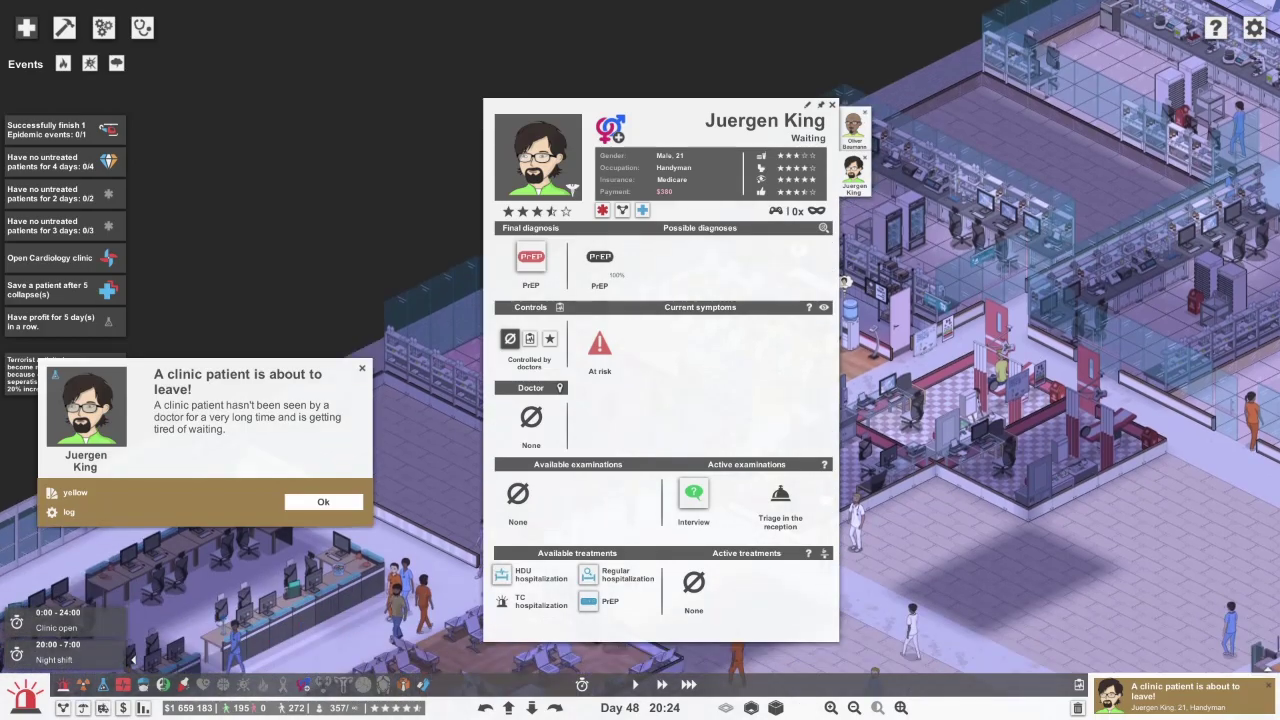
left_click(588, 574)
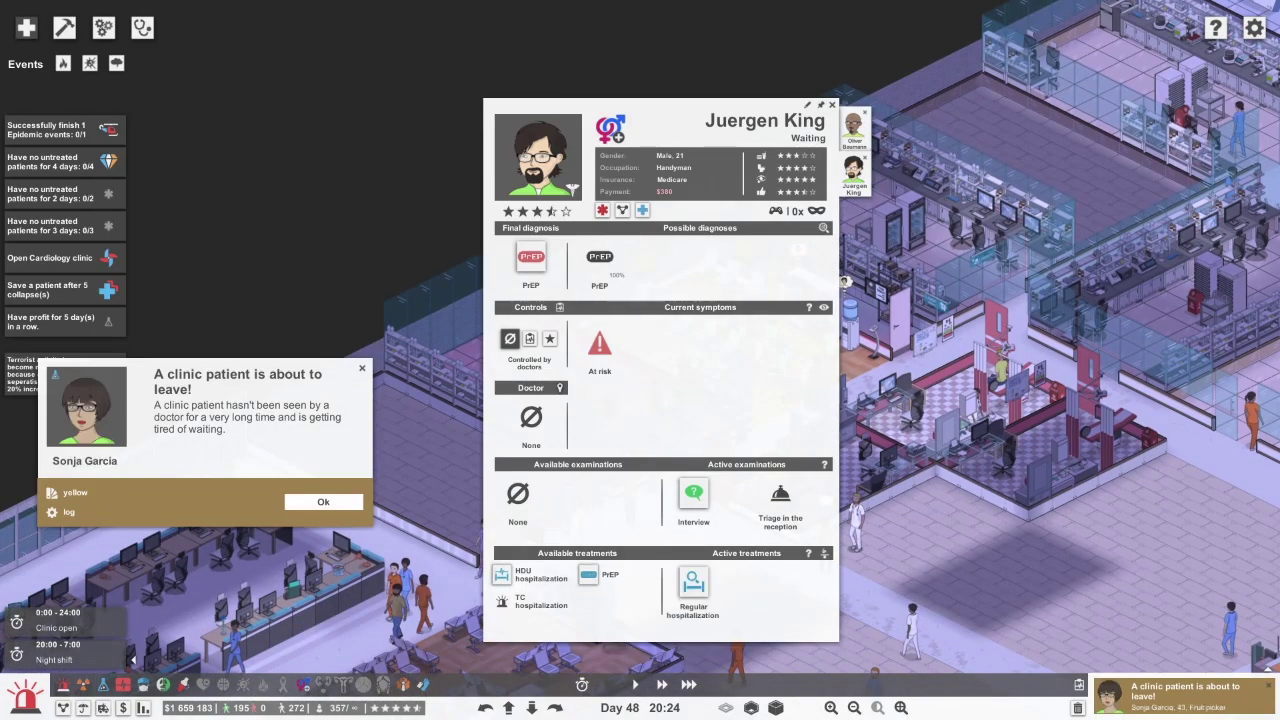
left_click(86, 405)
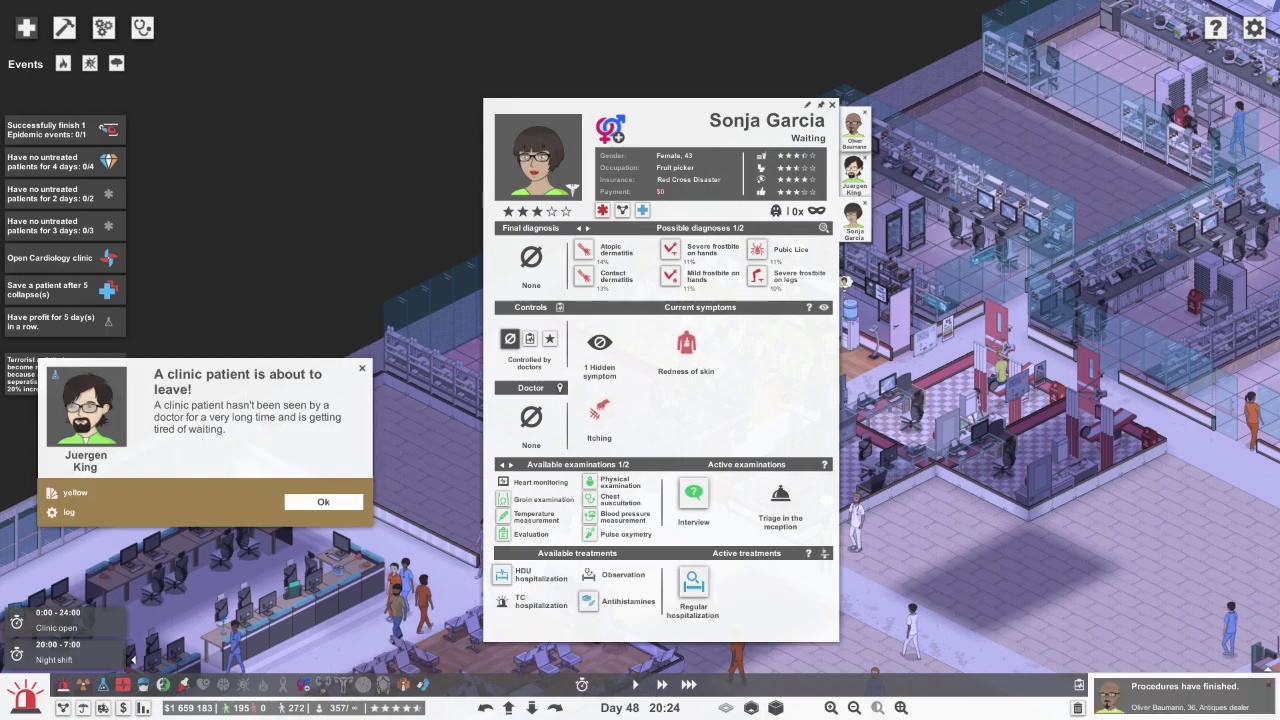
key("Return")
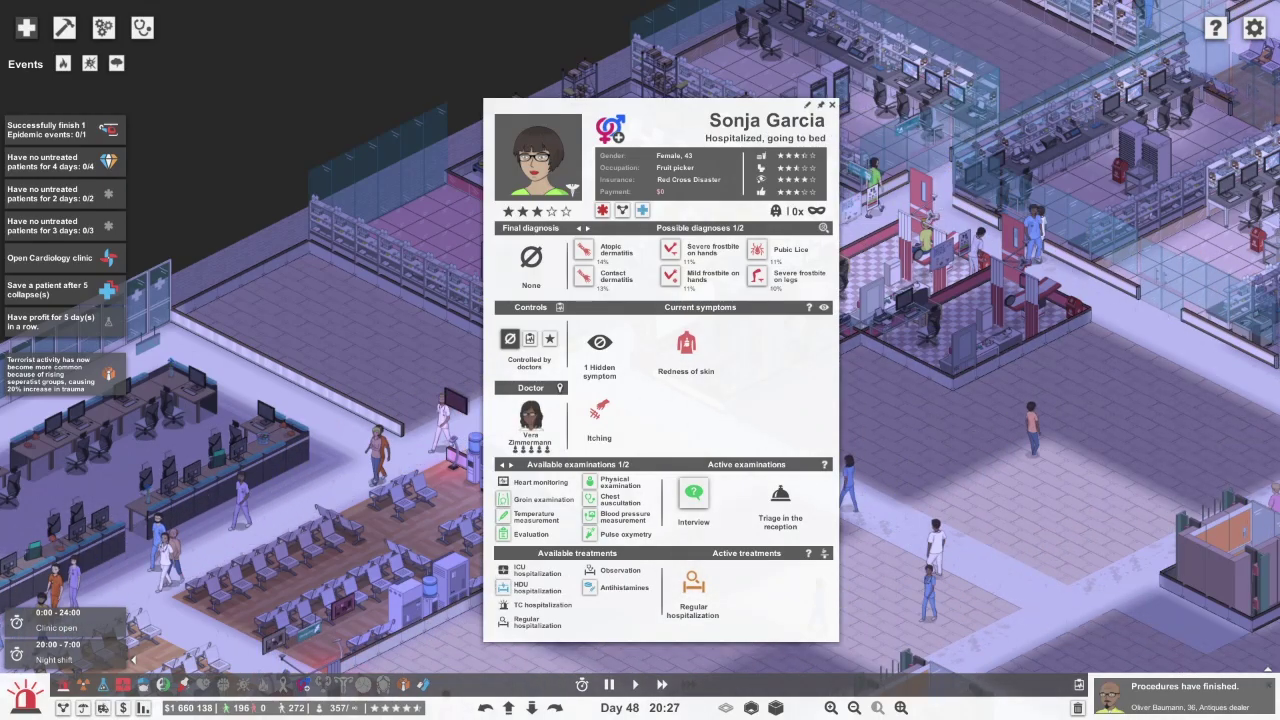
key("Escape")
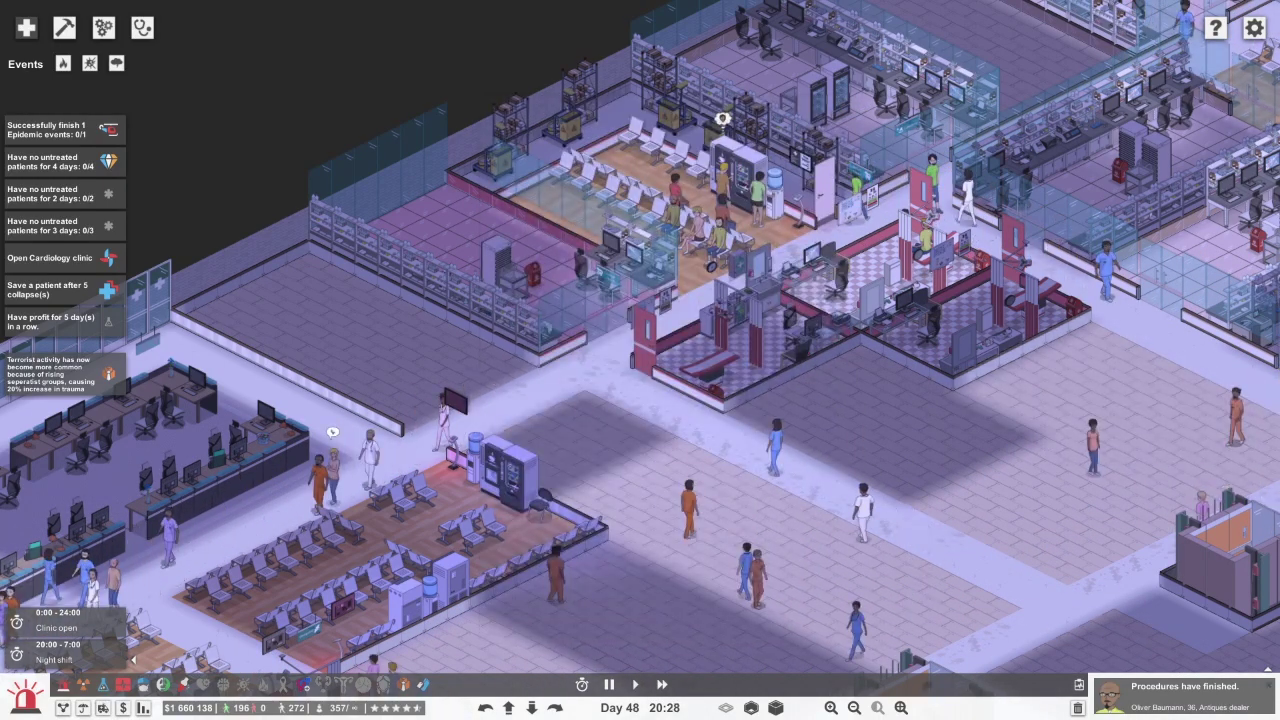
Pan to another waiting patient, admit them to regular hospitalization, and show the department overview
key("d")
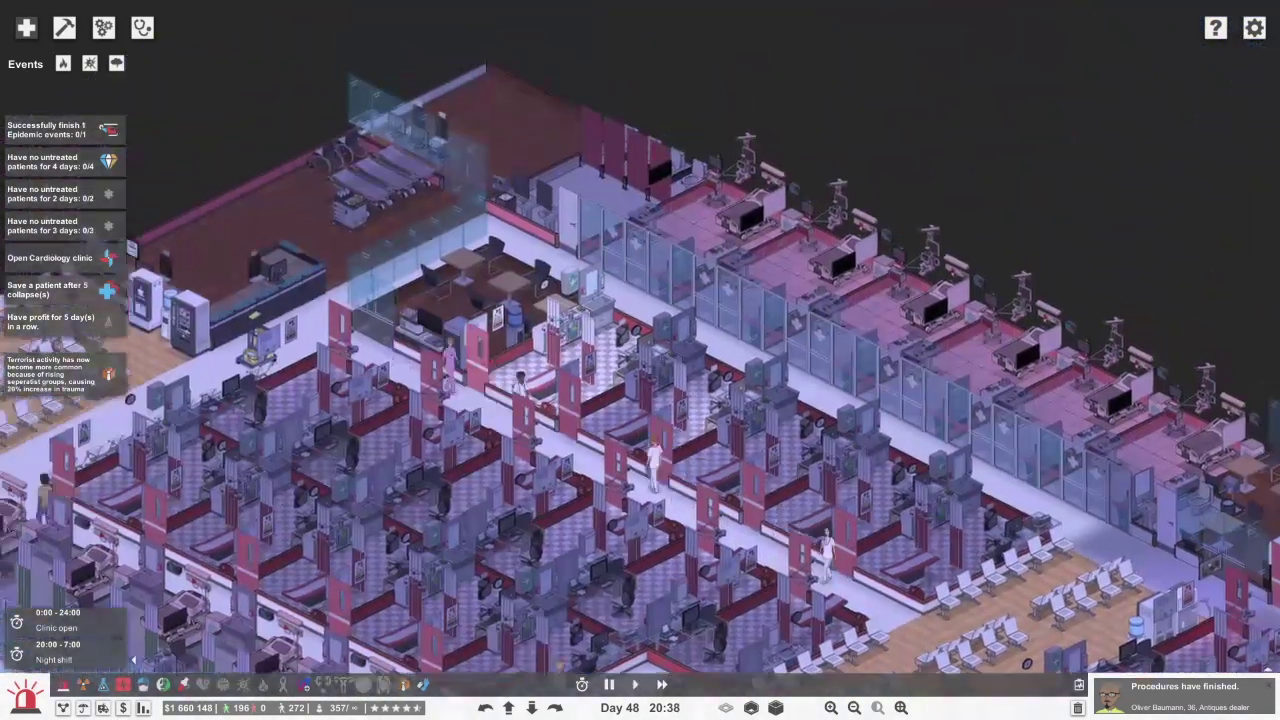
key("d")
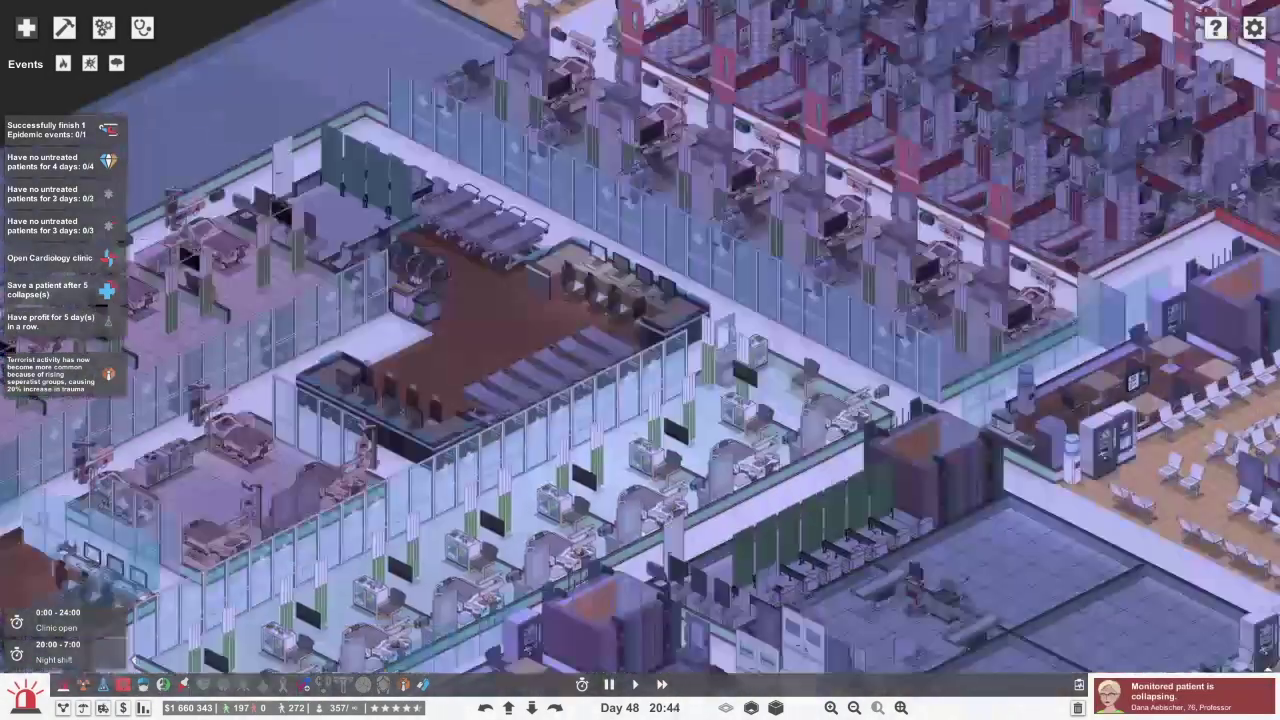
key("a")
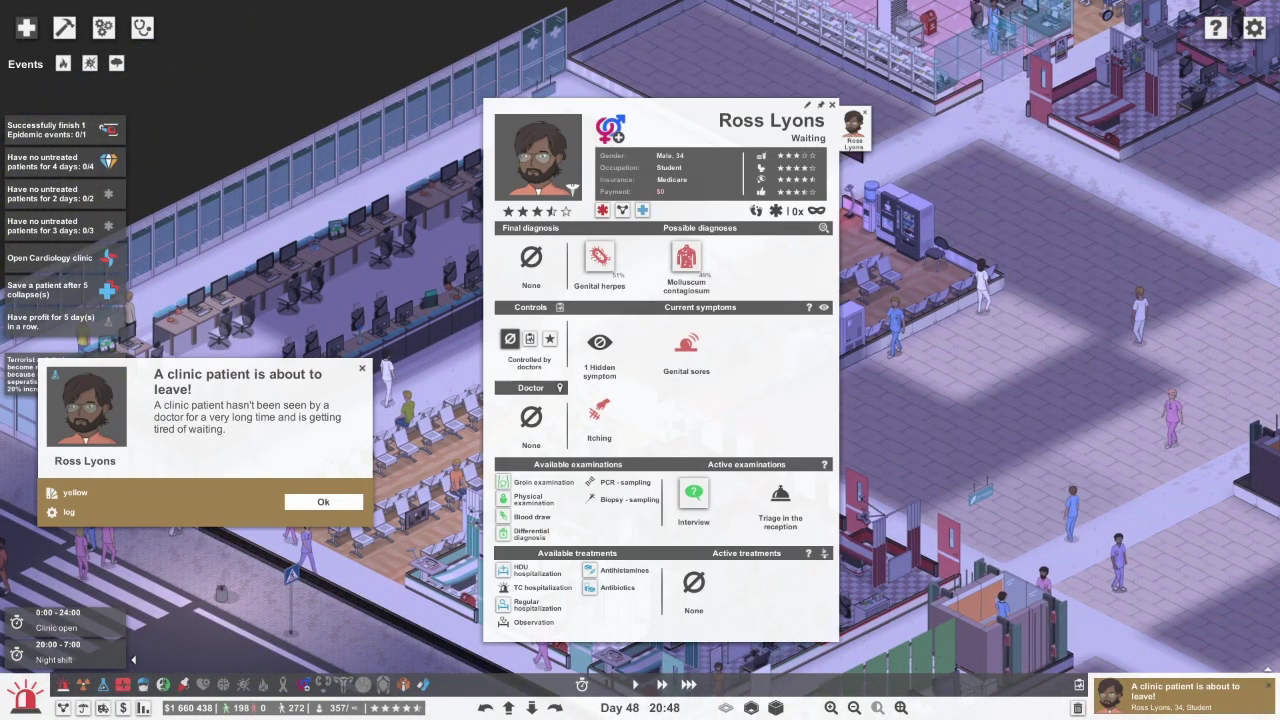
left_click(538, 605)
key("Escape")
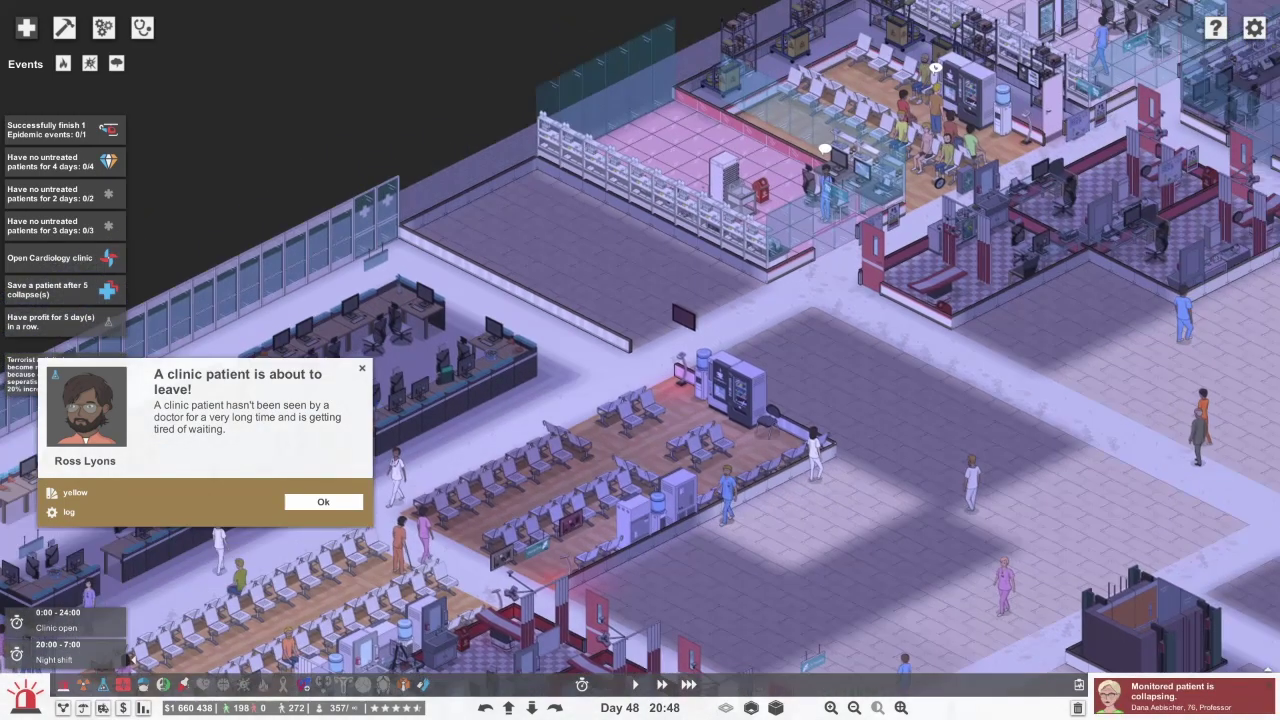
key("Escape")
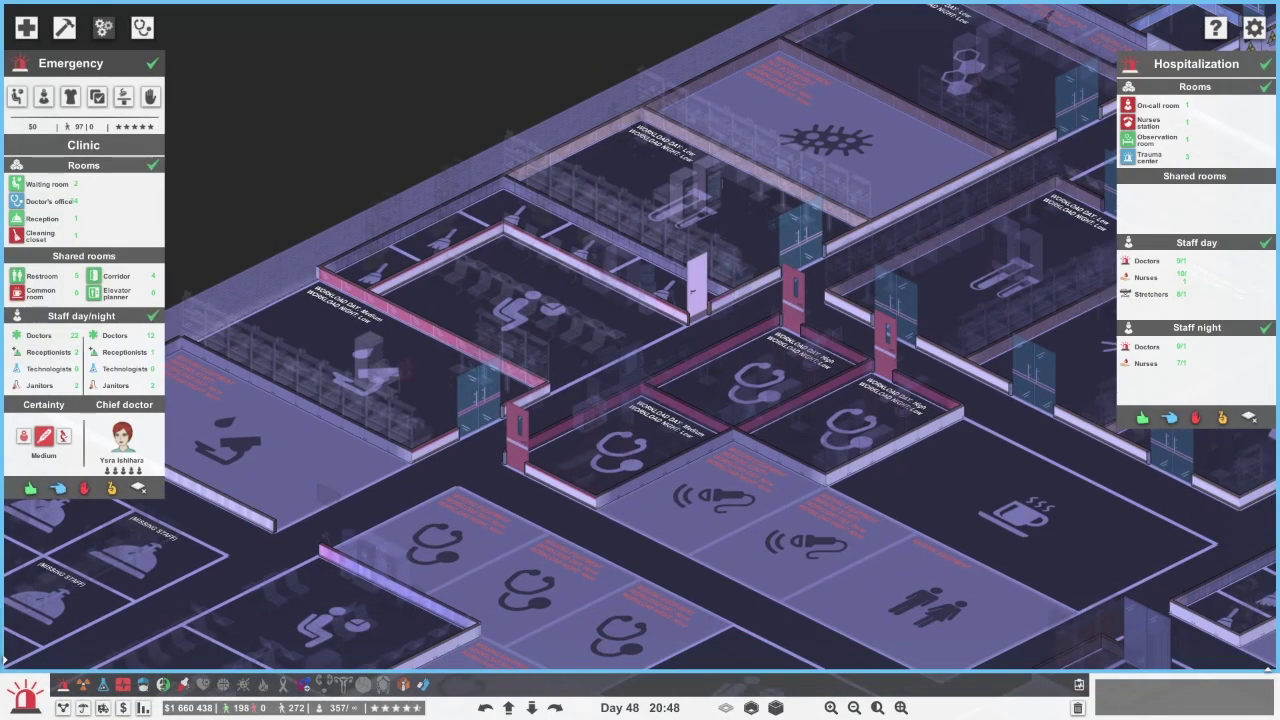
Select Sexual Health in the overview and open its lab furniture catalogue in build mode
left_click(530, 300)
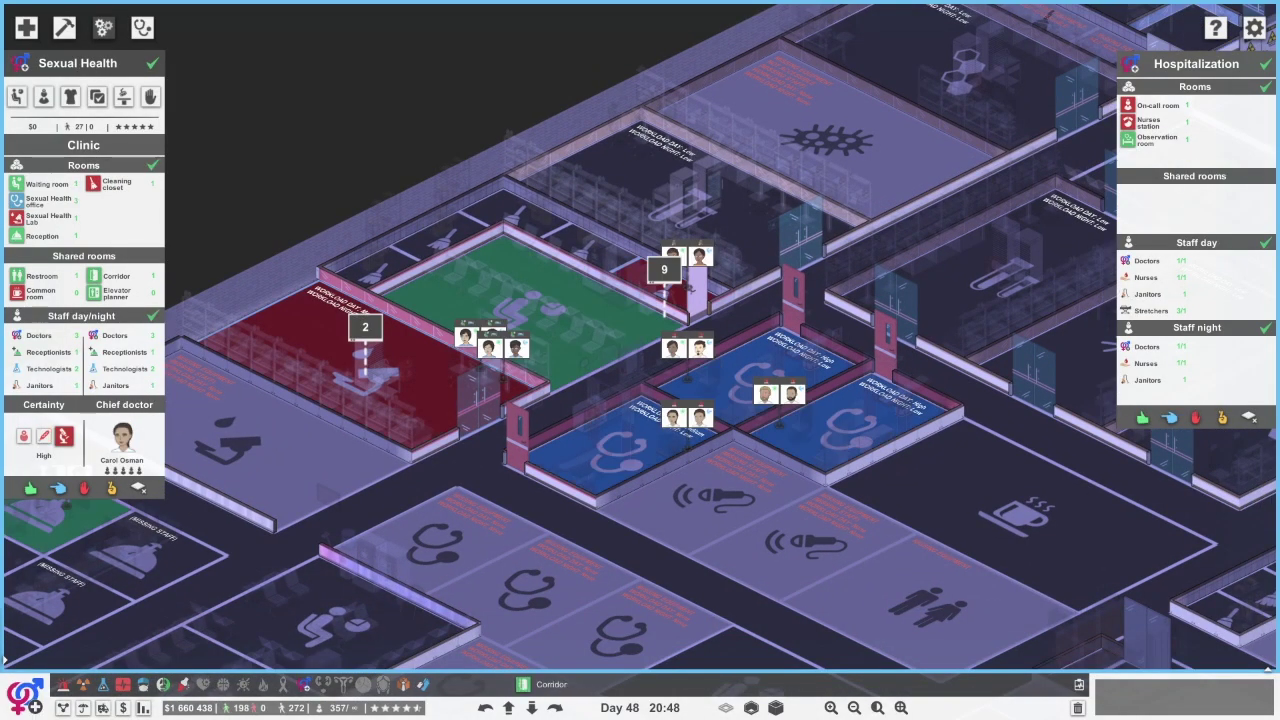
key("Escape")
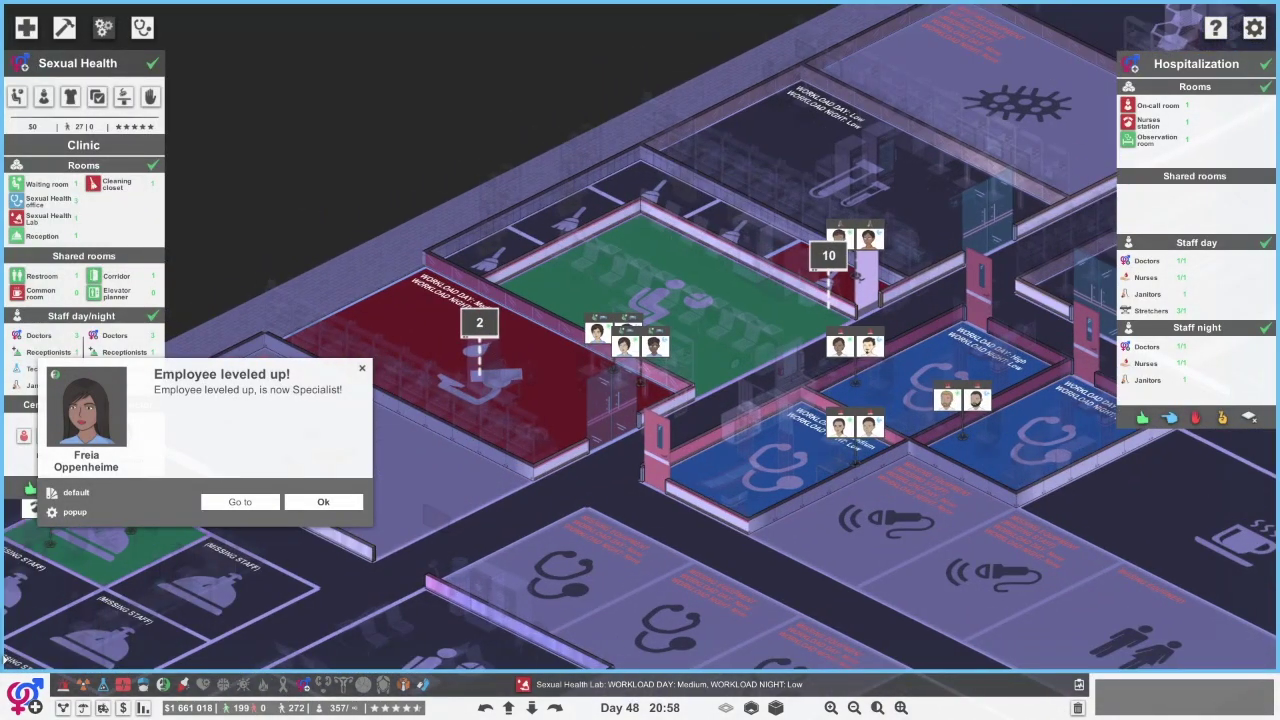
key("b")
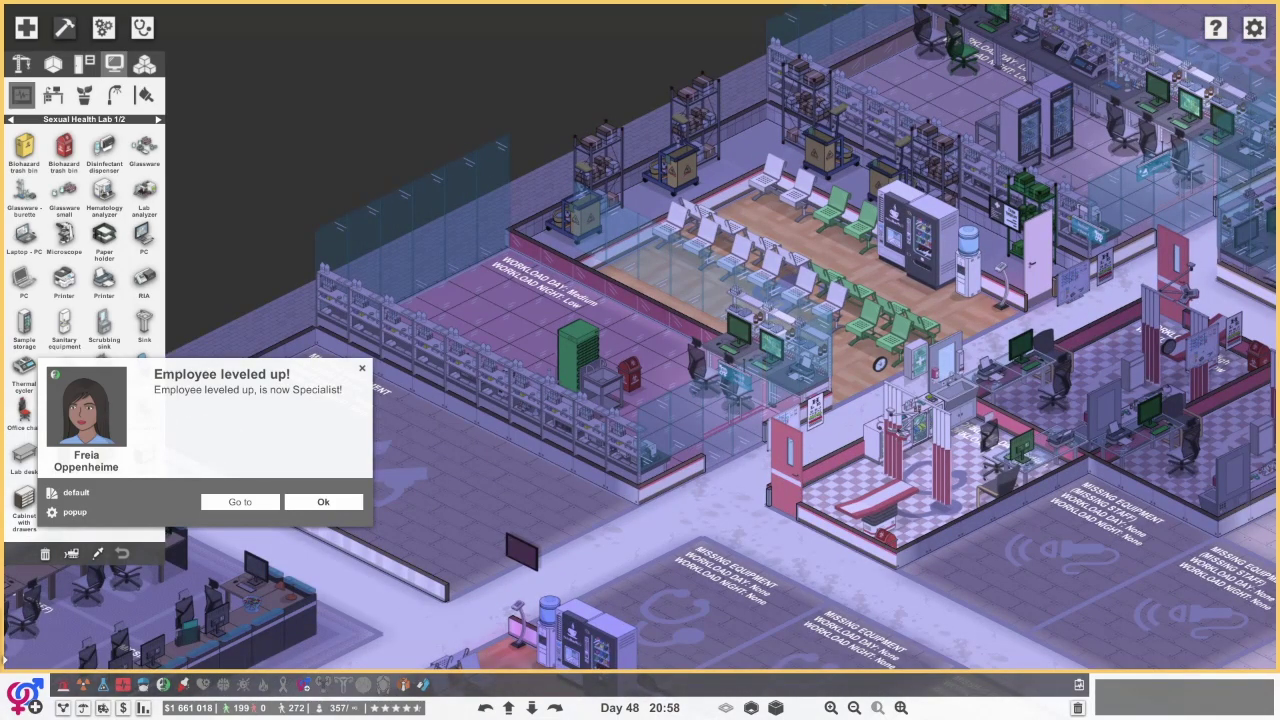
Place a ready-made layout in the Sexual Health lab
left_click(144, 63)
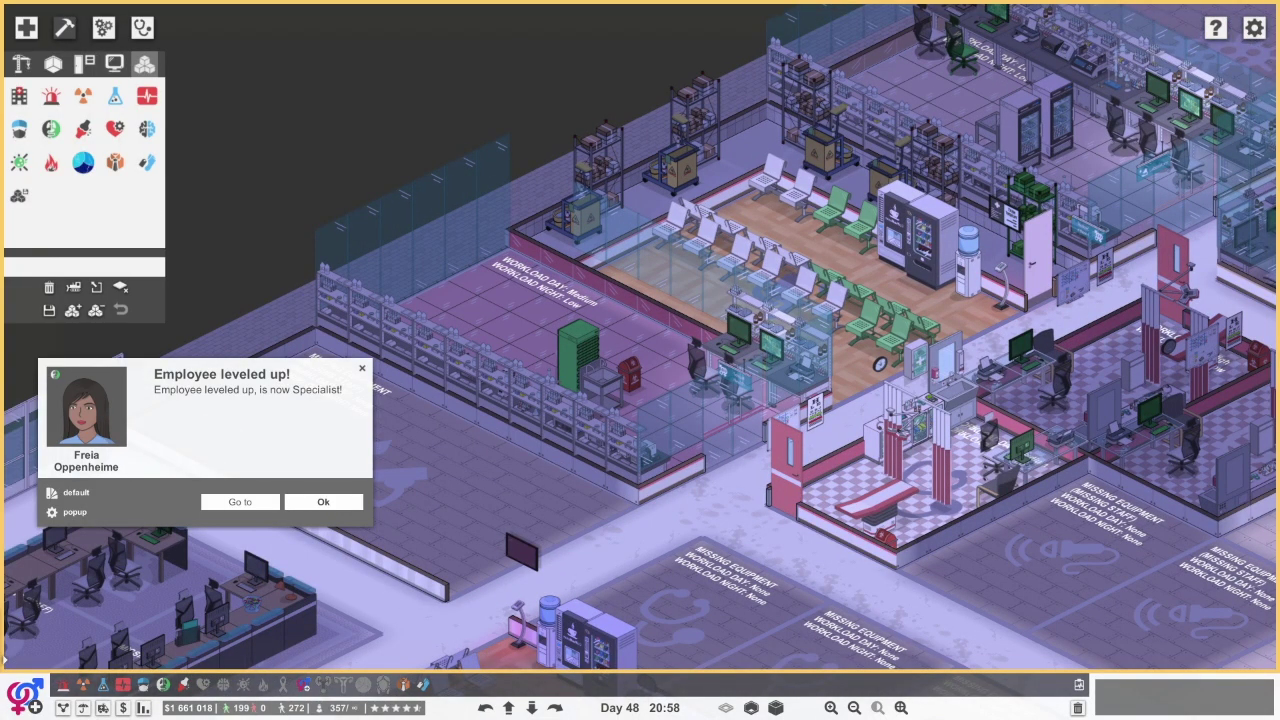
left_click(555, 707)
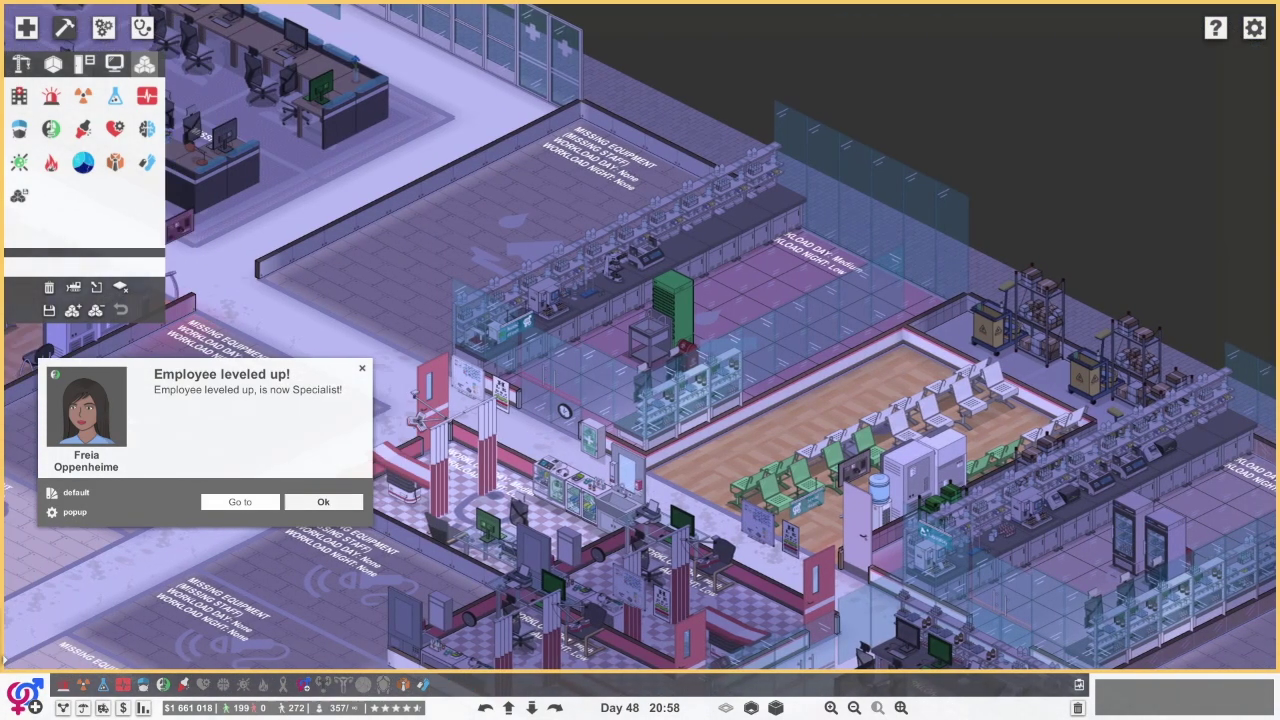
left_click(323, 501)
key("w")
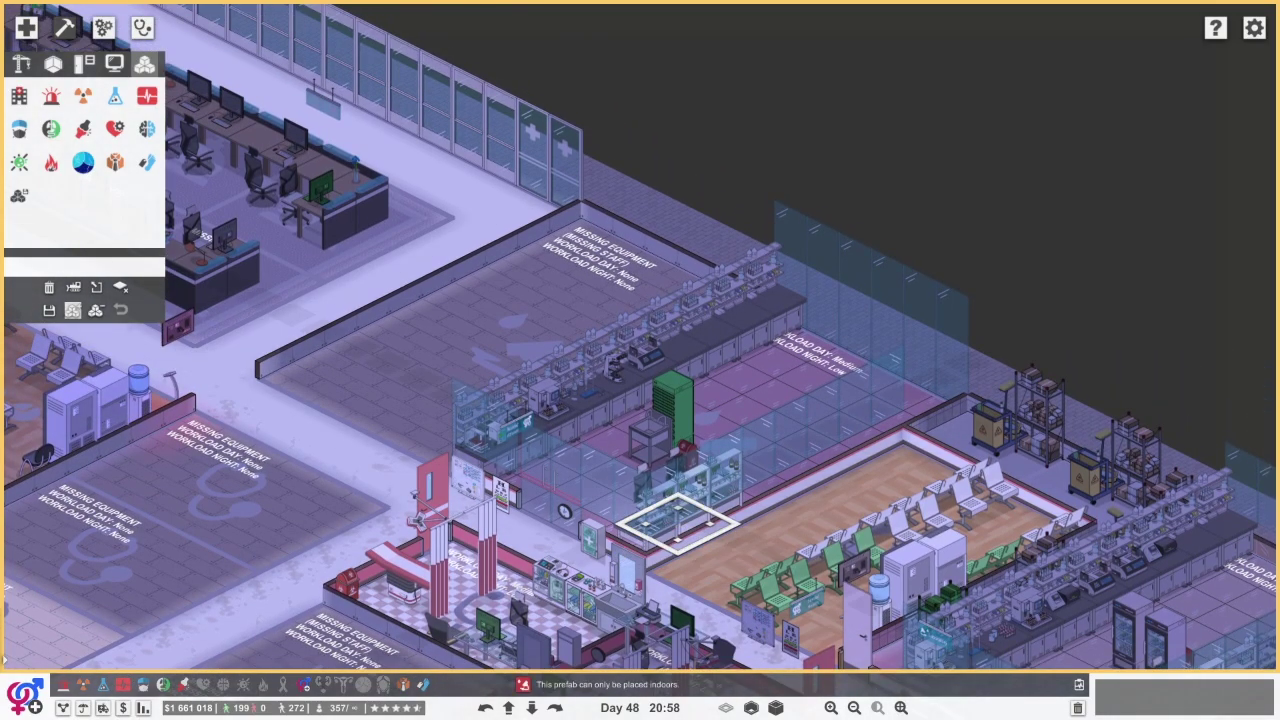
left_click(895, 412)
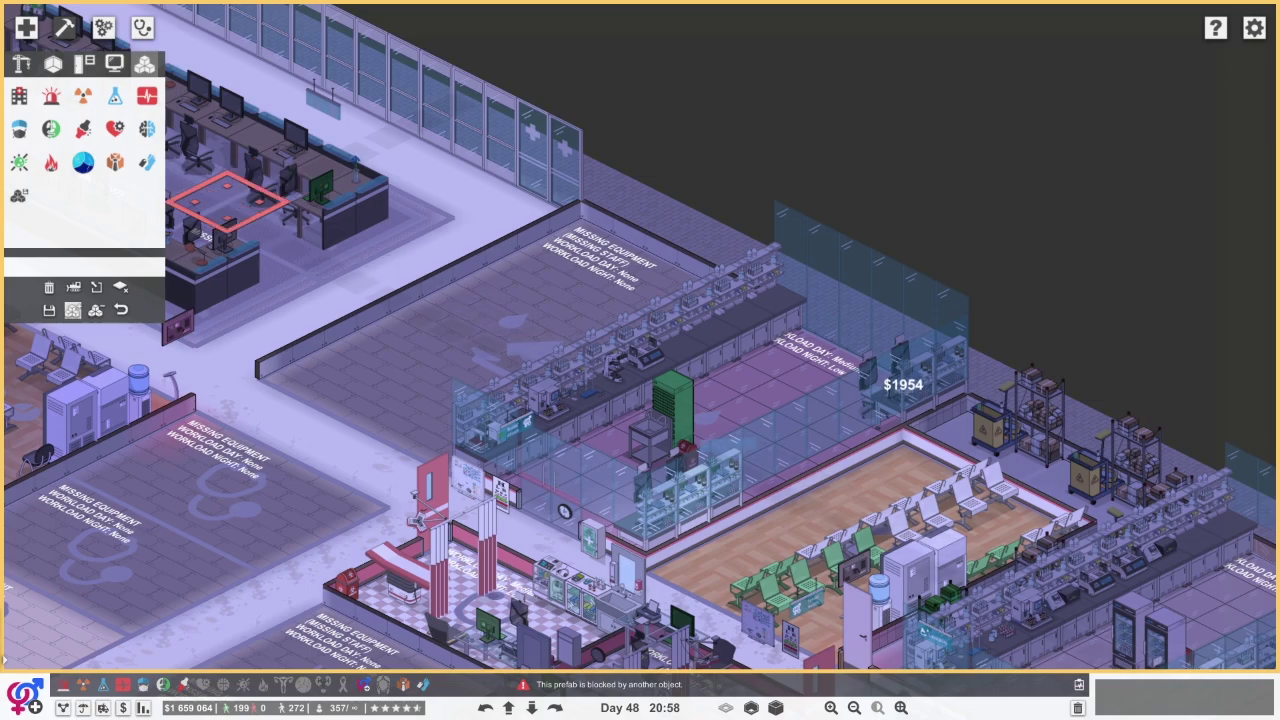
left_click(114, 63)
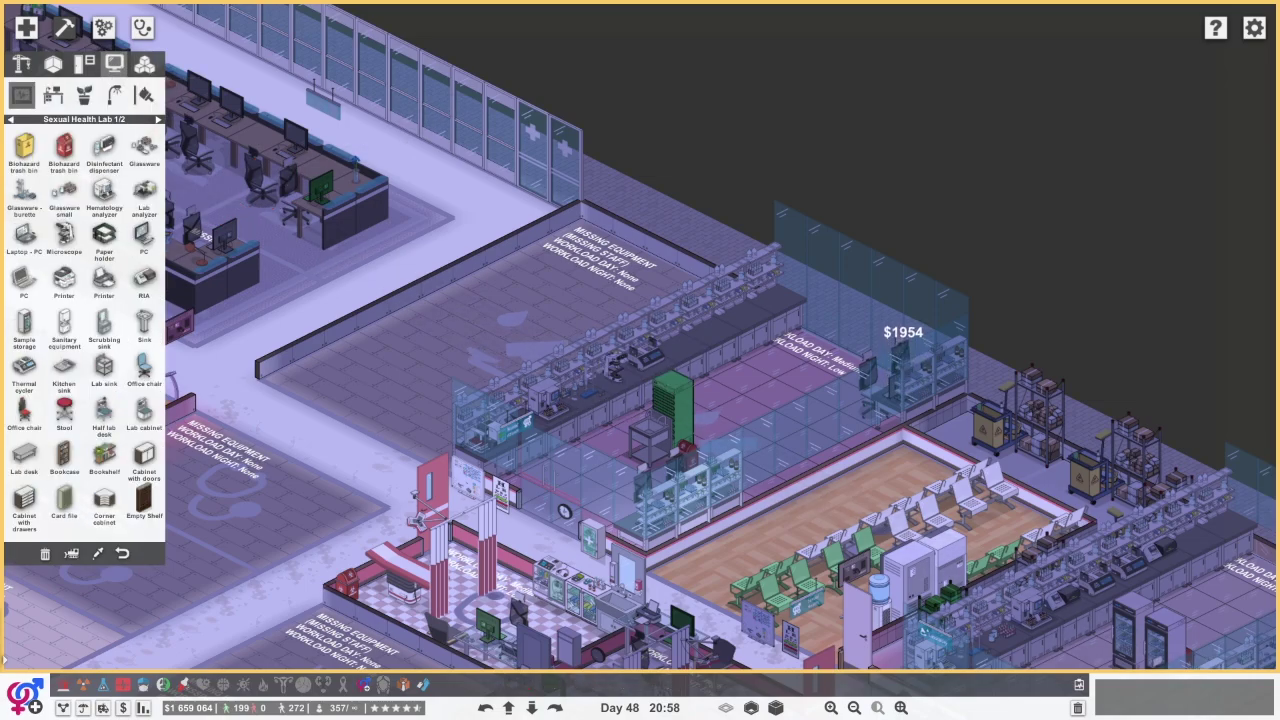
Place a thermal cycler and a microscope on the lab counter
left_click(24, 370)
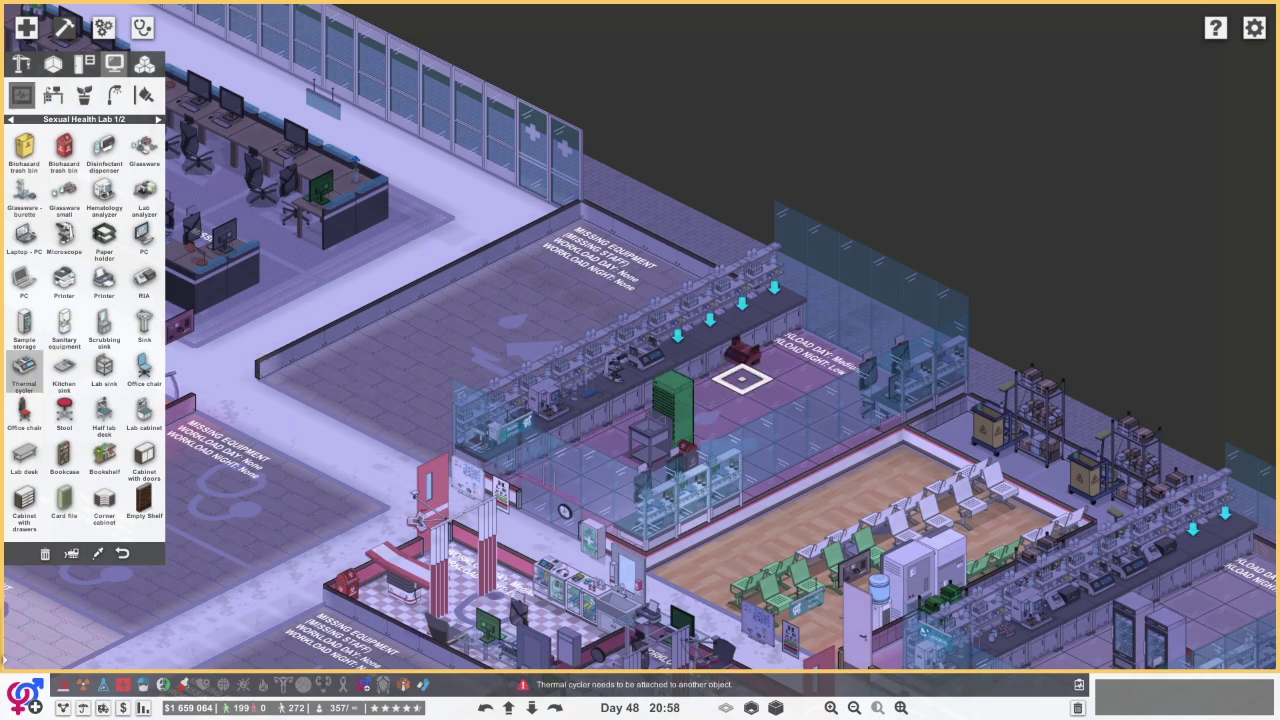
left_click(677, 378)
right_click(677, 378)
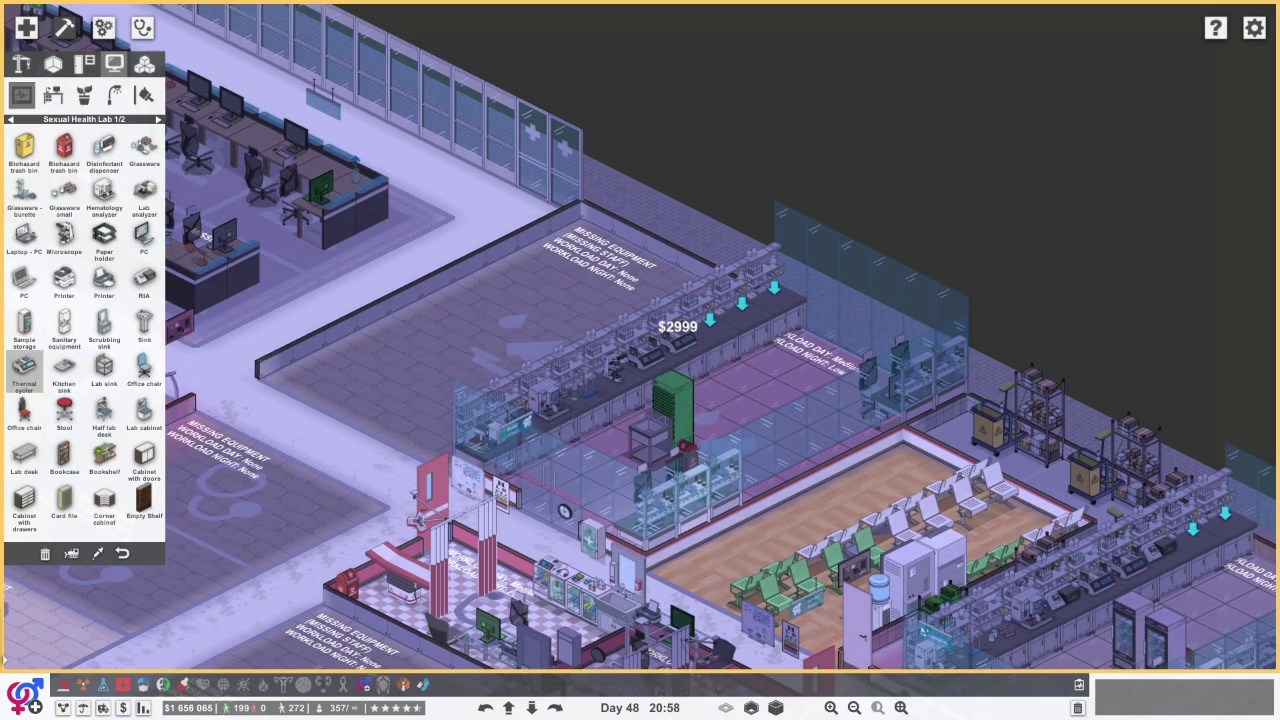
left_click(64, 240)
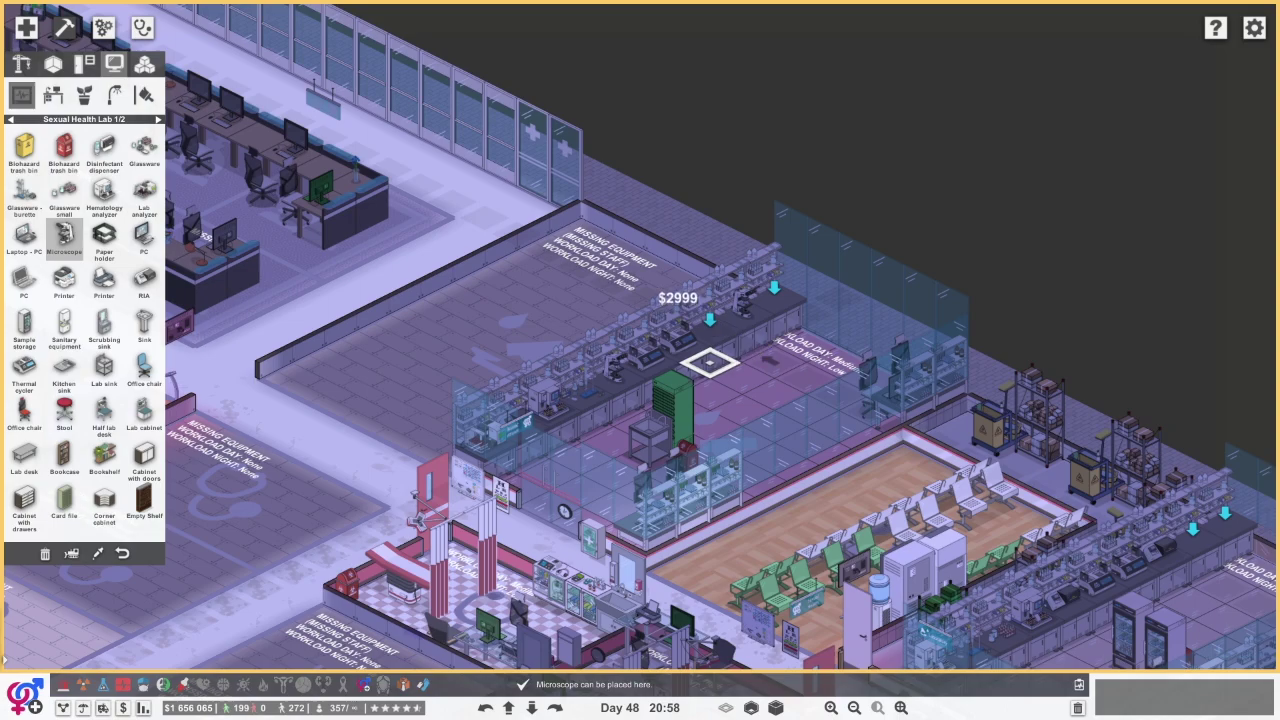
left_click(709, 360)
right_click(709, 360)
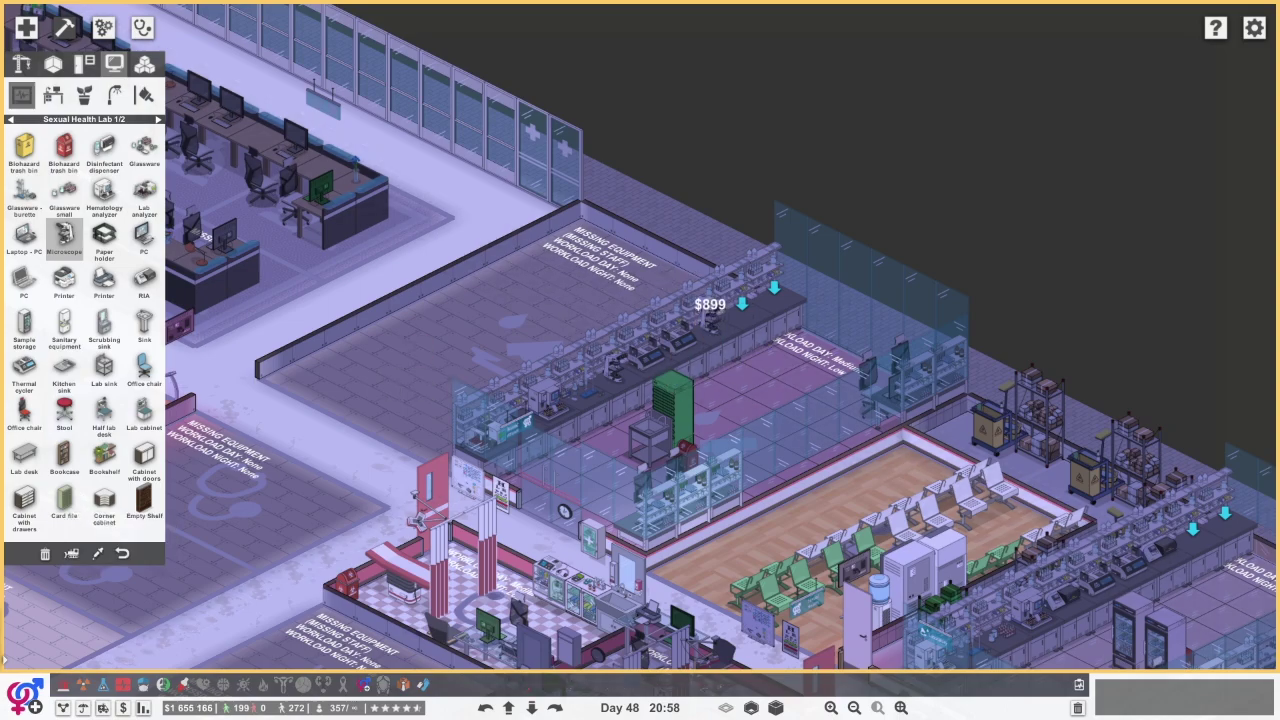
Place a burette and an RIA analyser on the lab counter
left_click(24, 195)
left_click(773, 330)
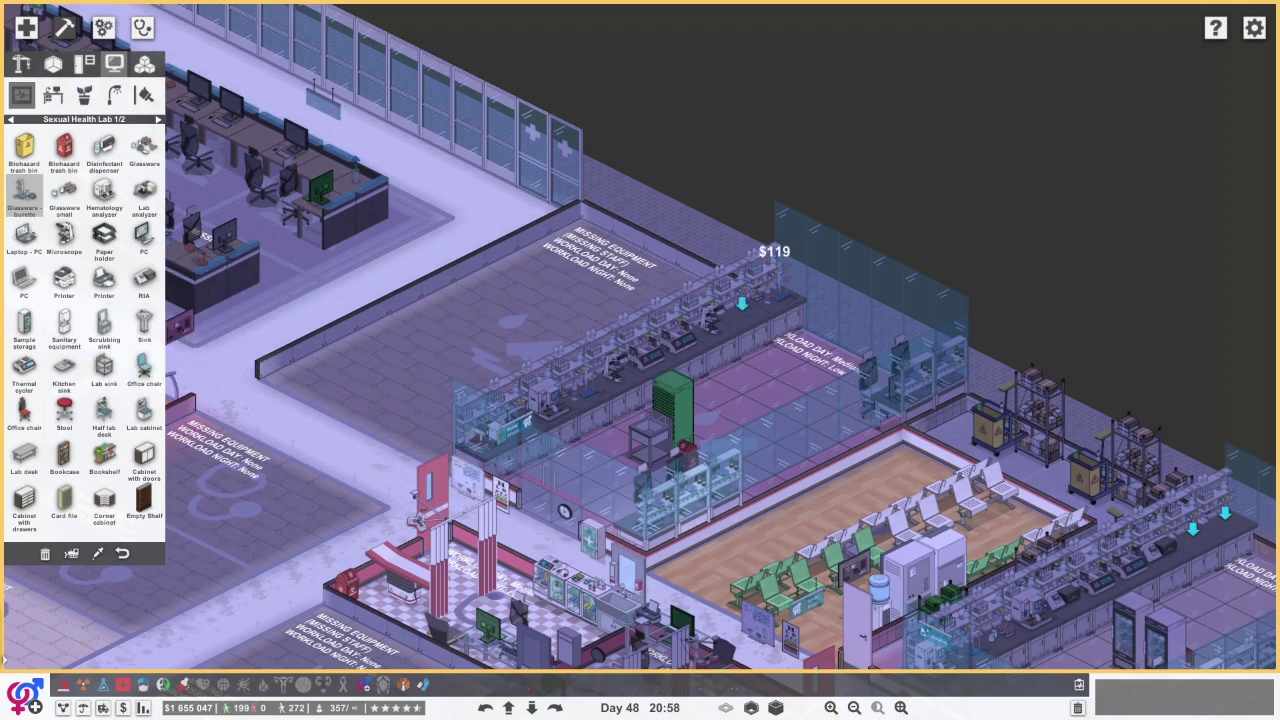
left_click(144, 285)
left_click(742, 335)
left_click(158, 119)
left_click(158, 119)
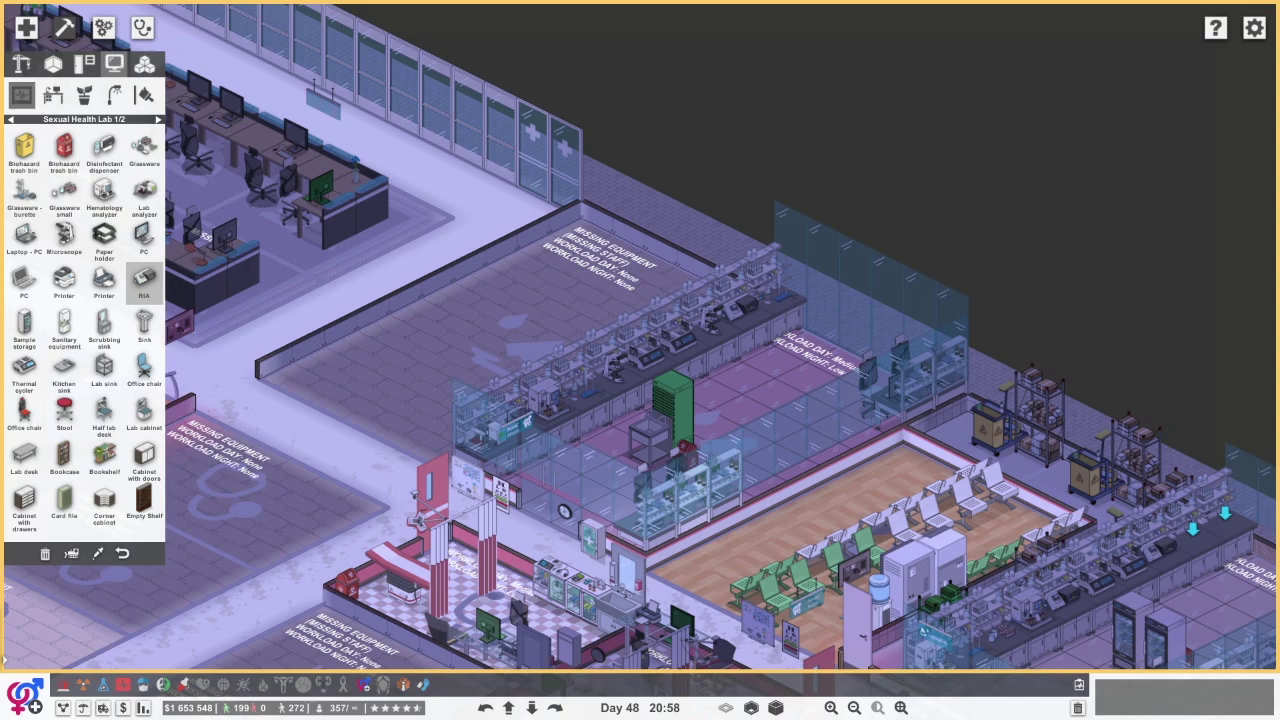
Place a sample storage unit in the lab and bring up lab technologist hiring
left_click(114, 64)
left_click(24, 325)
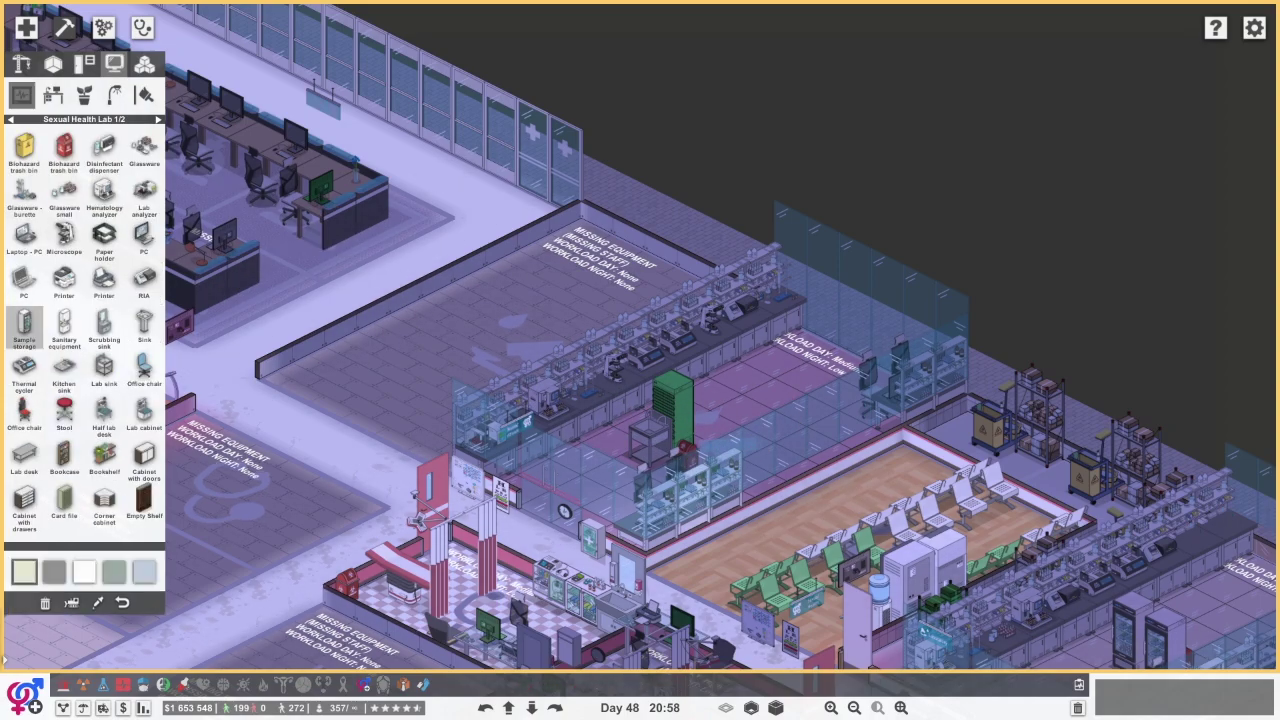
left_click(709, 460)
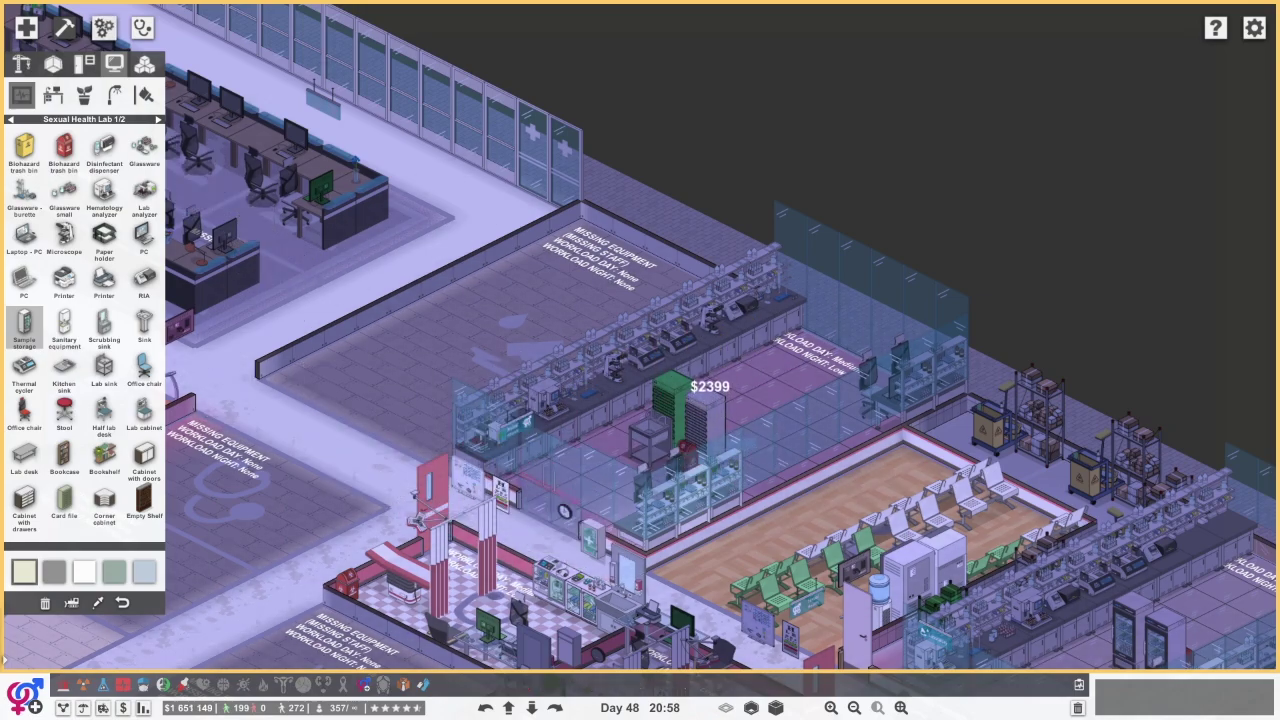
left_click(104, 27)
left_click(48, 368)
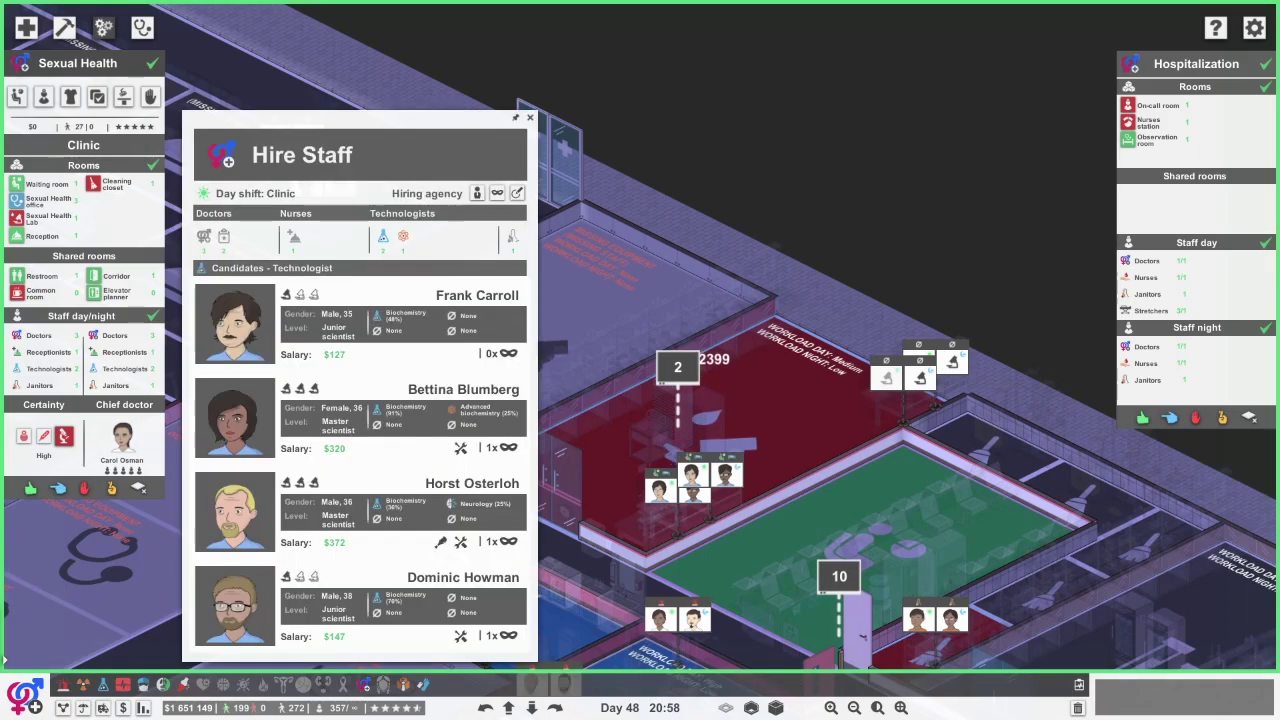
Browse night-shift technologist candidates, create a custom technologist with perks, and close the windows
left_click(517, 193)
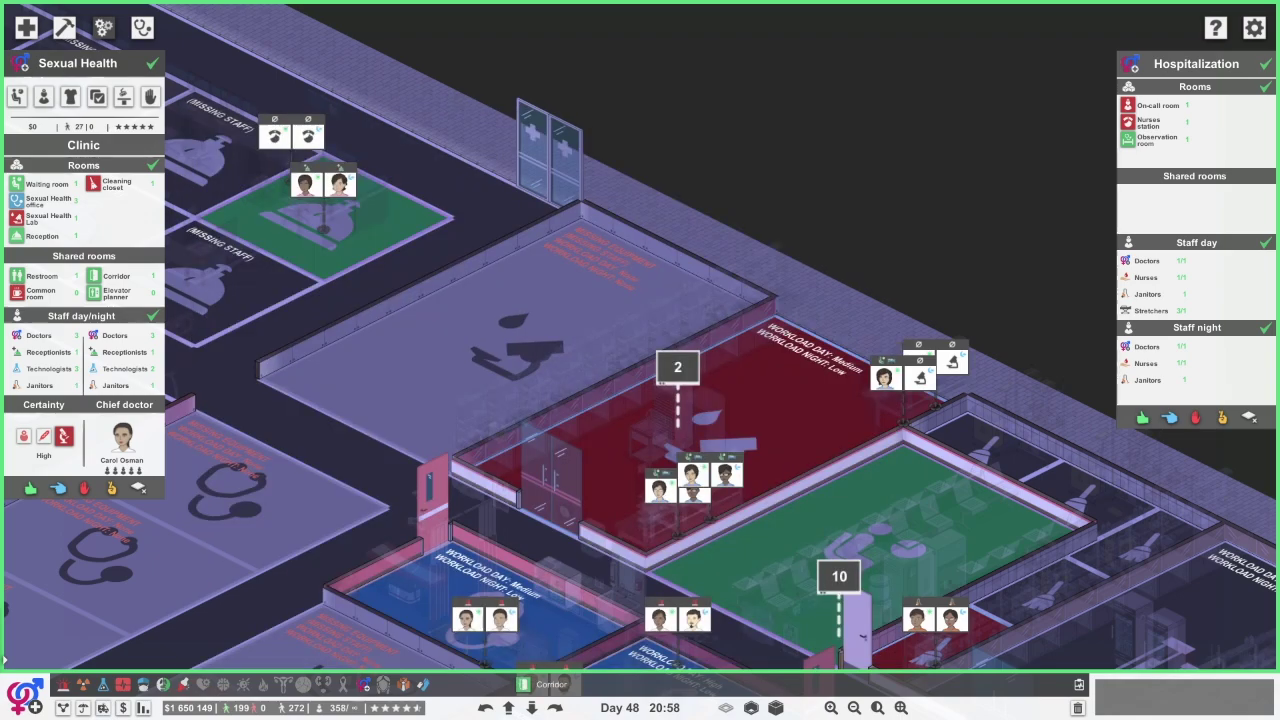
left_click(723, 649)
left_click(517, 193)
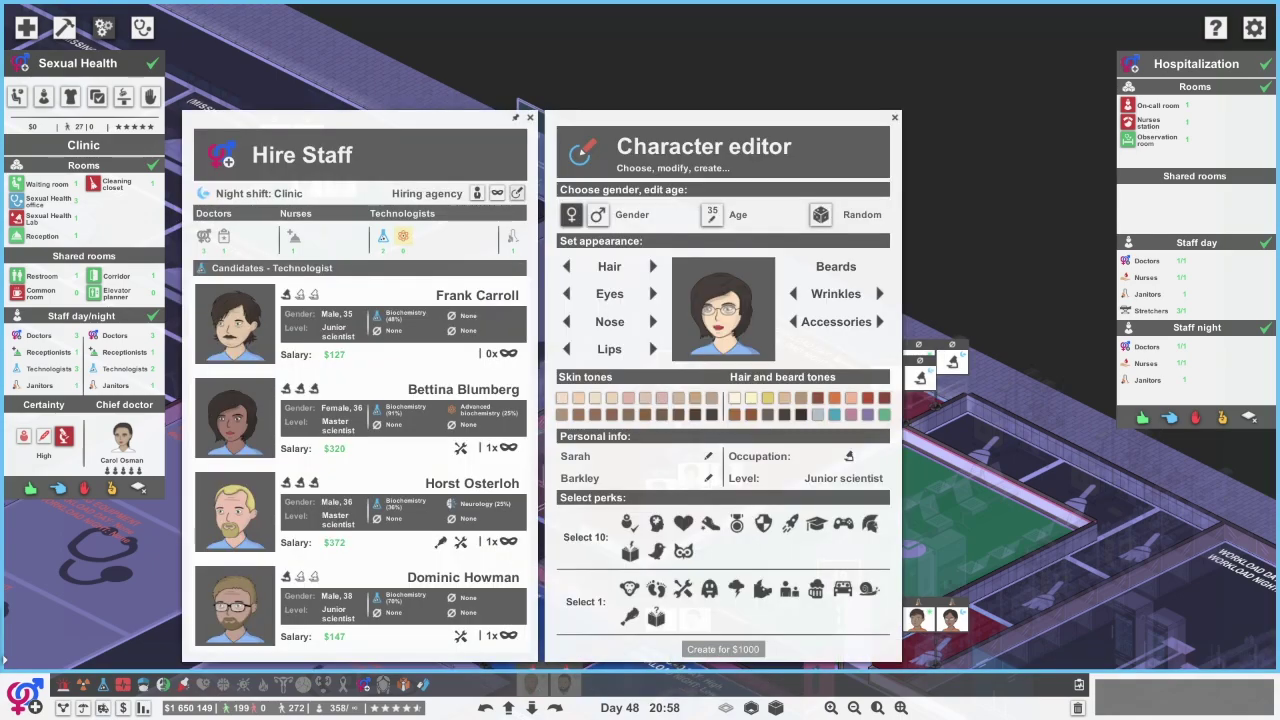
left_click(843, 523)
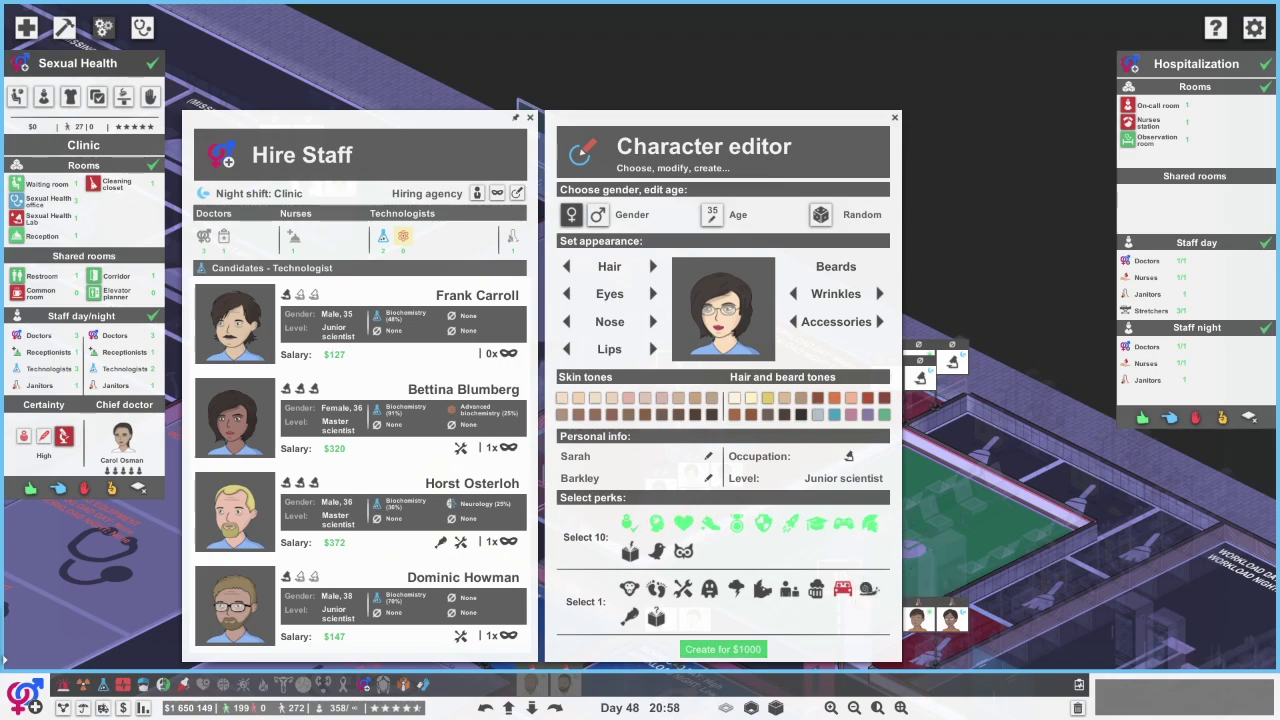
key("Escape")
key("Escape")
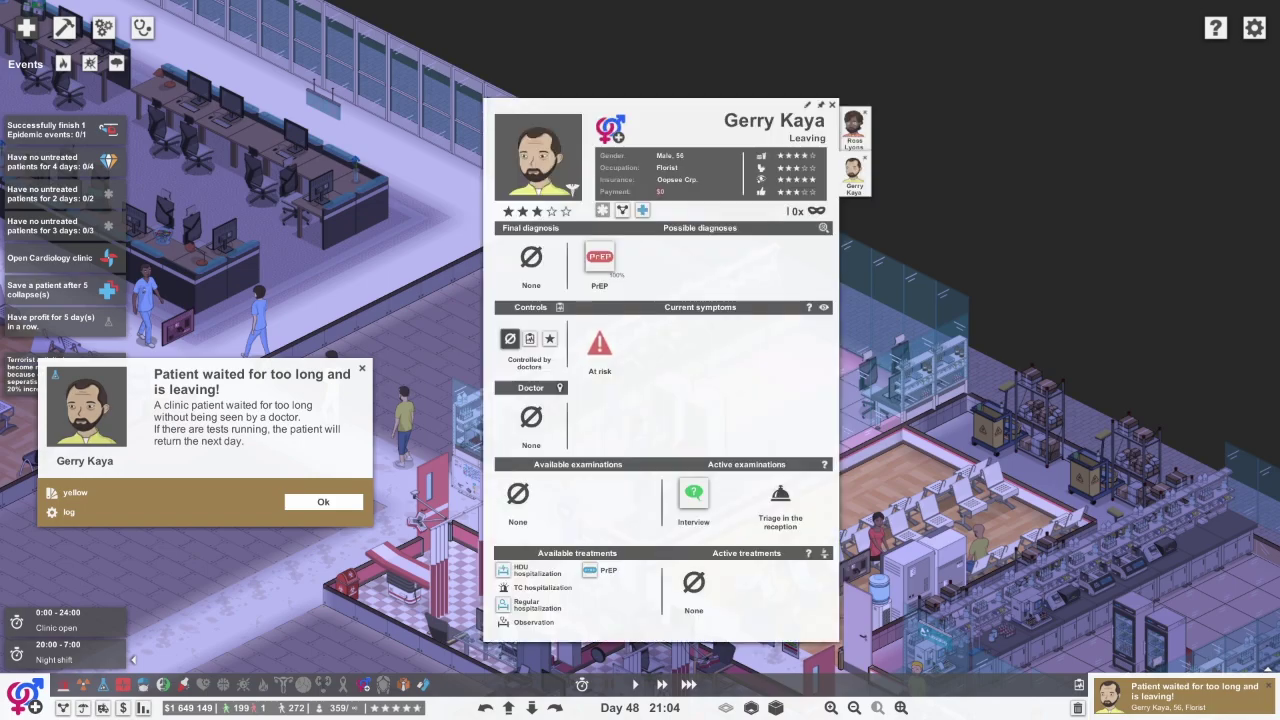
Pan to the red-walled clinic and check the leaving clinic patient and the appendicitis patient
key("Escape")
key("Escape")
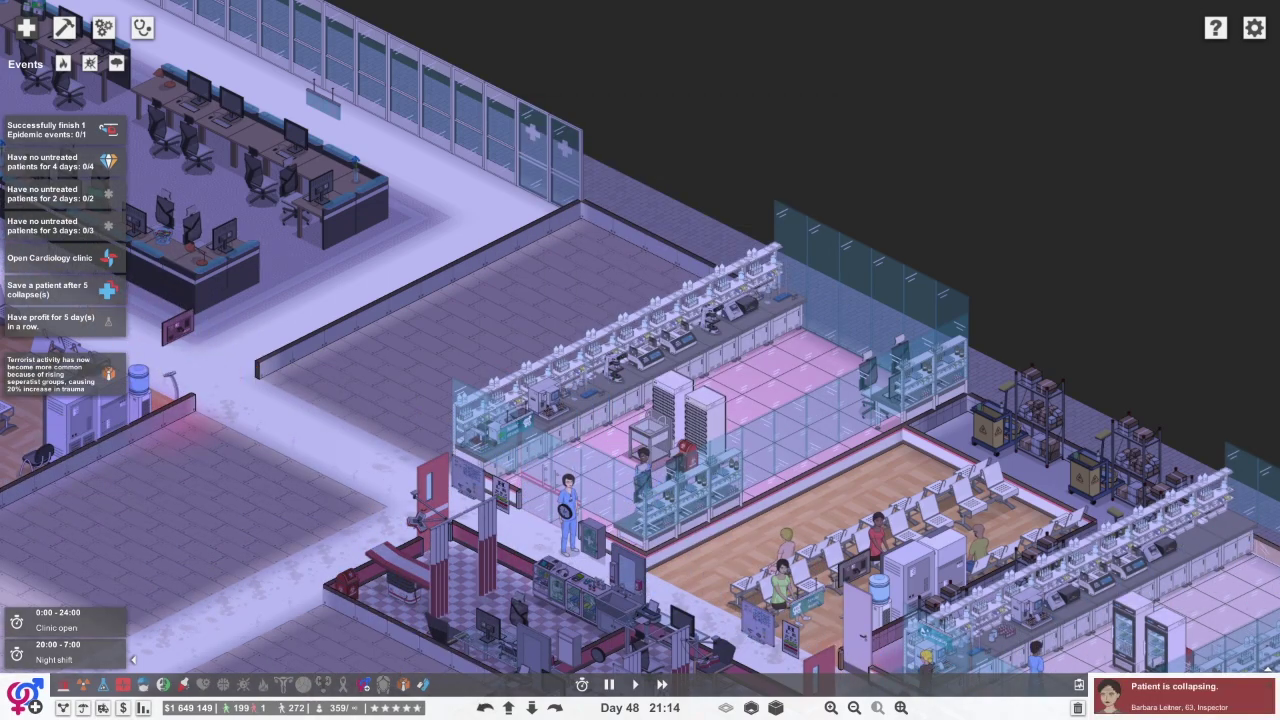
key("q")
key("s")
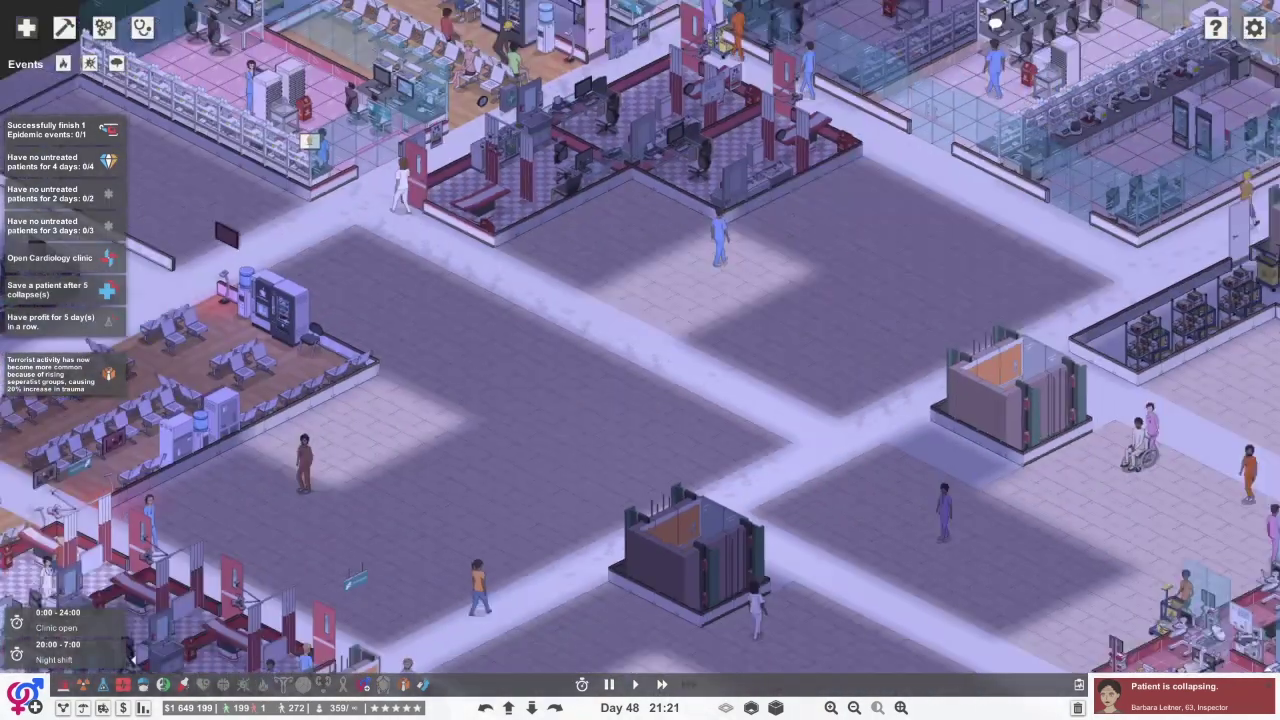
key("w")
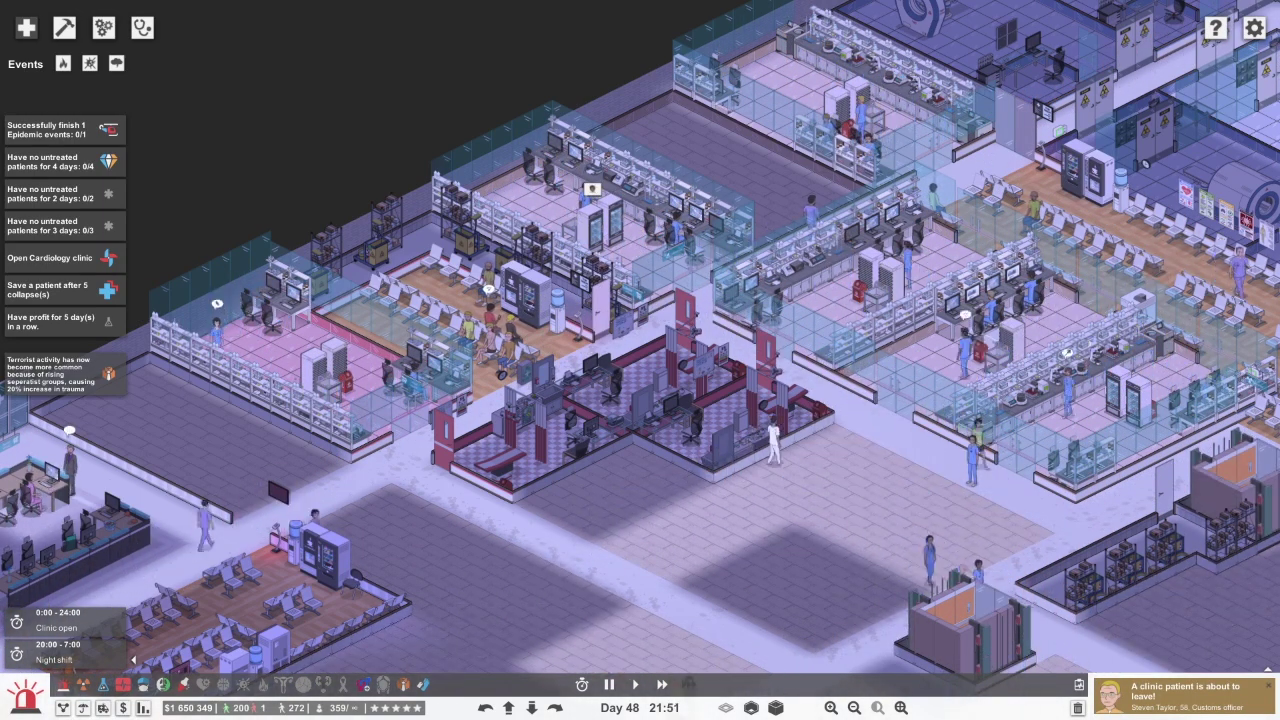
left_click(1180, 695)
left_click(85, 405)
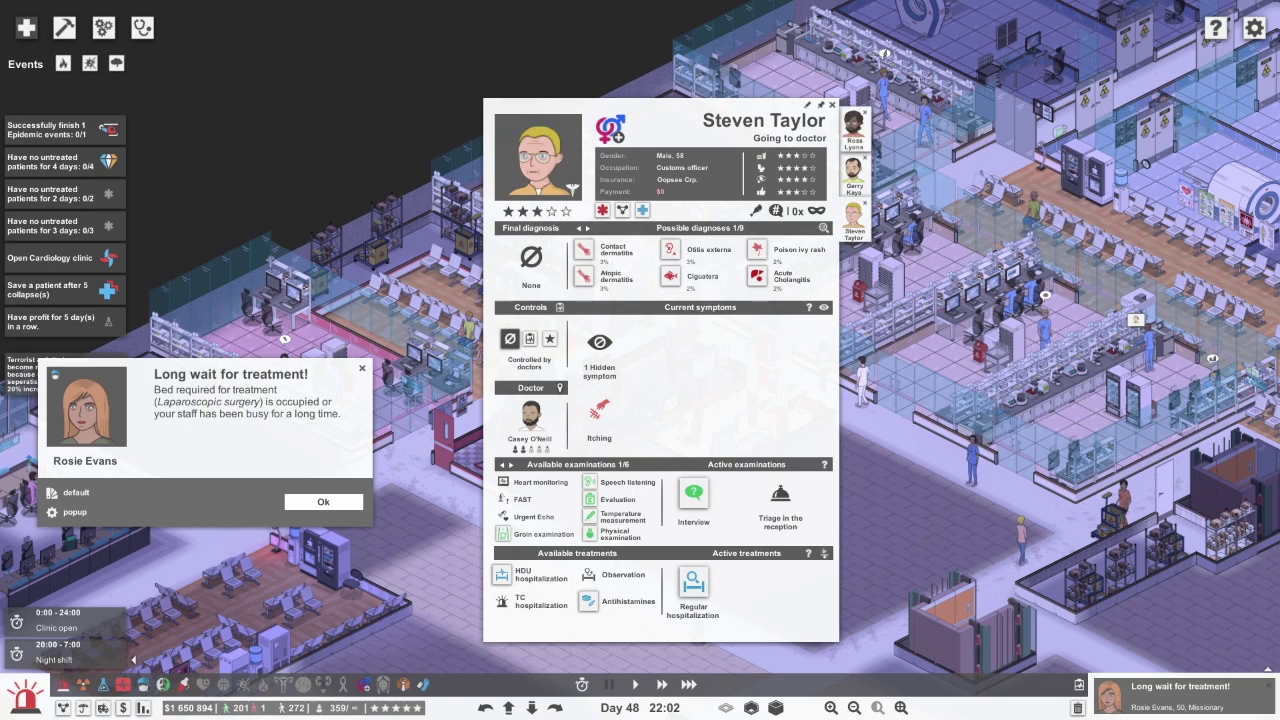
left_click(85, 405)
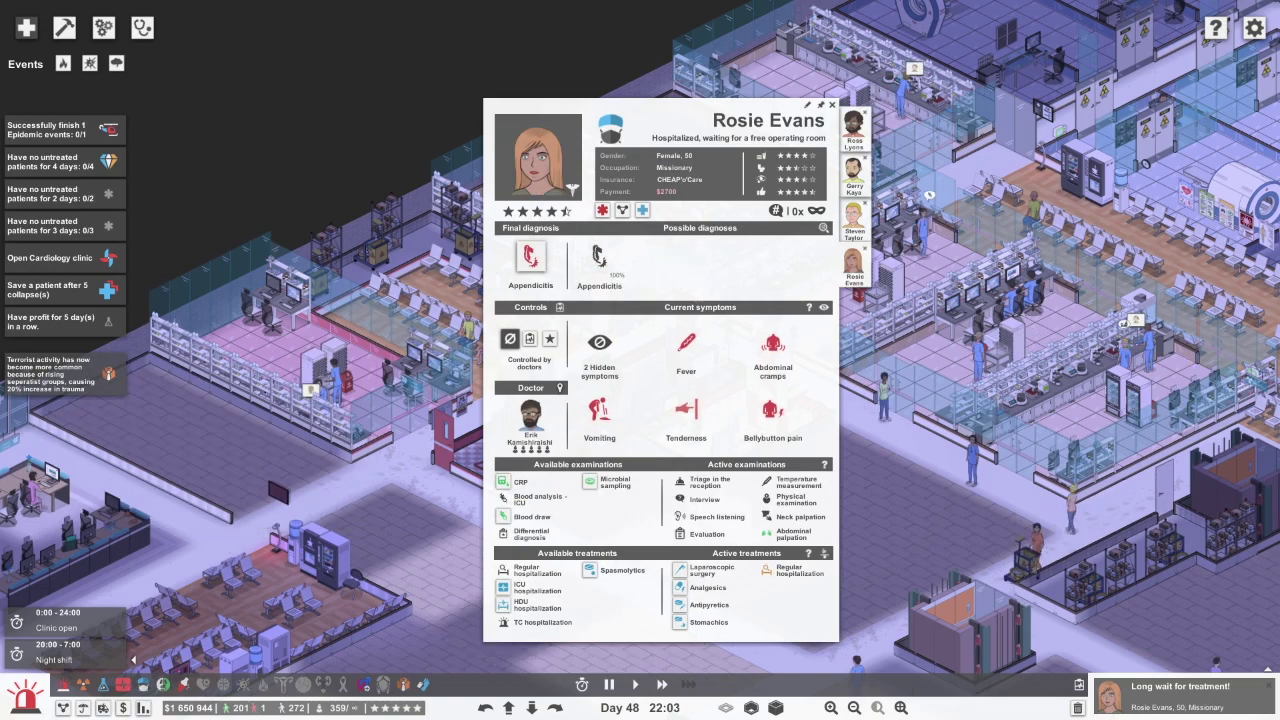
key("Escape")
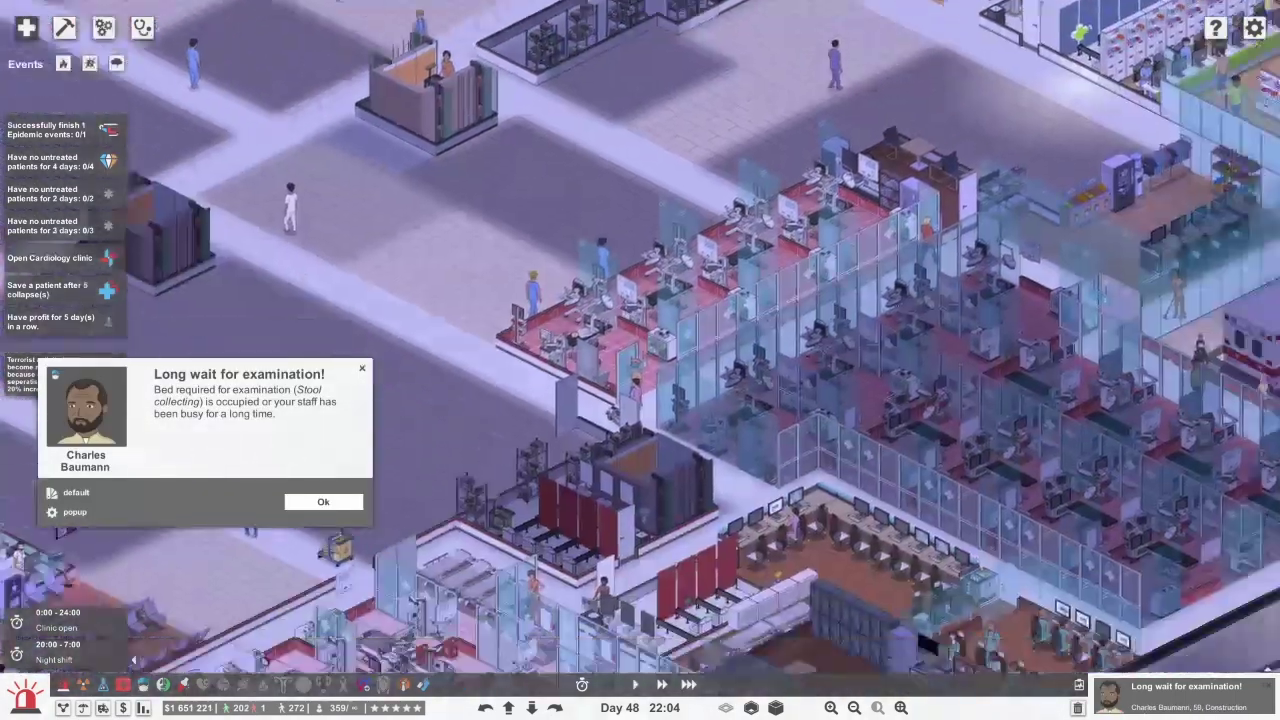
Dismiss the long-wait notices and check the osteomyelitis-surgery and examination-waiting patients
key("Escape")
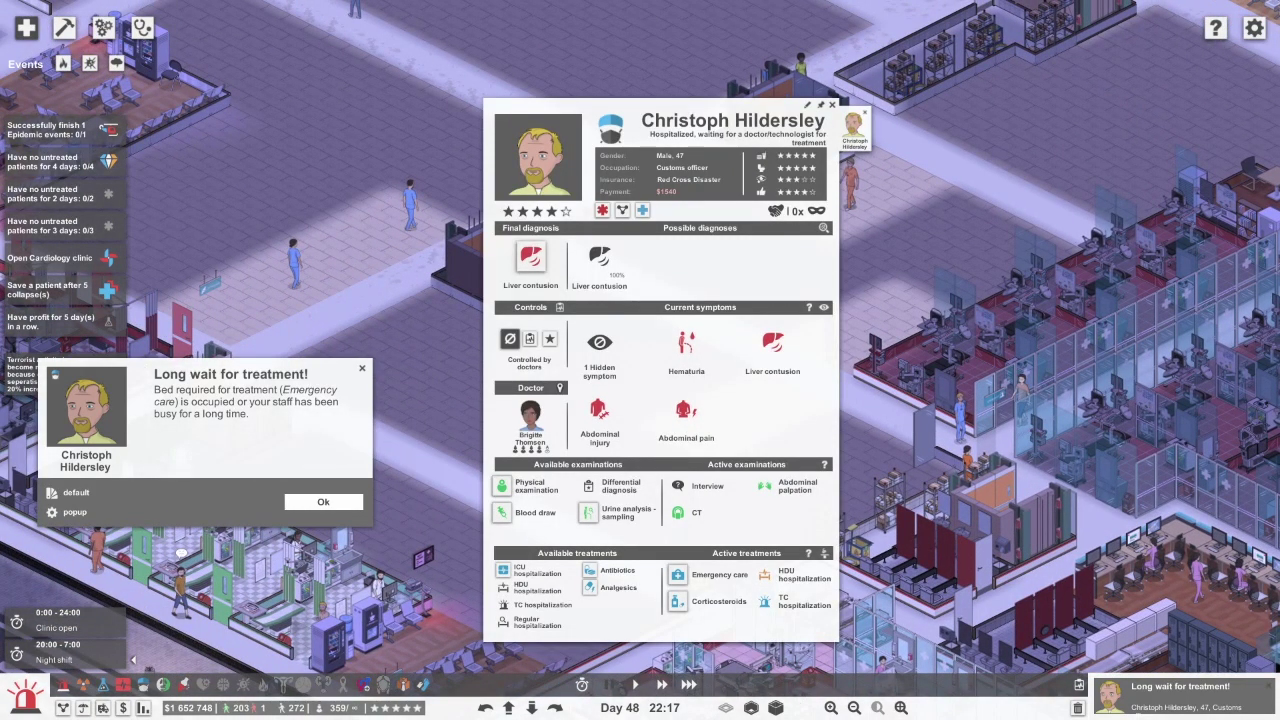
key("Return")
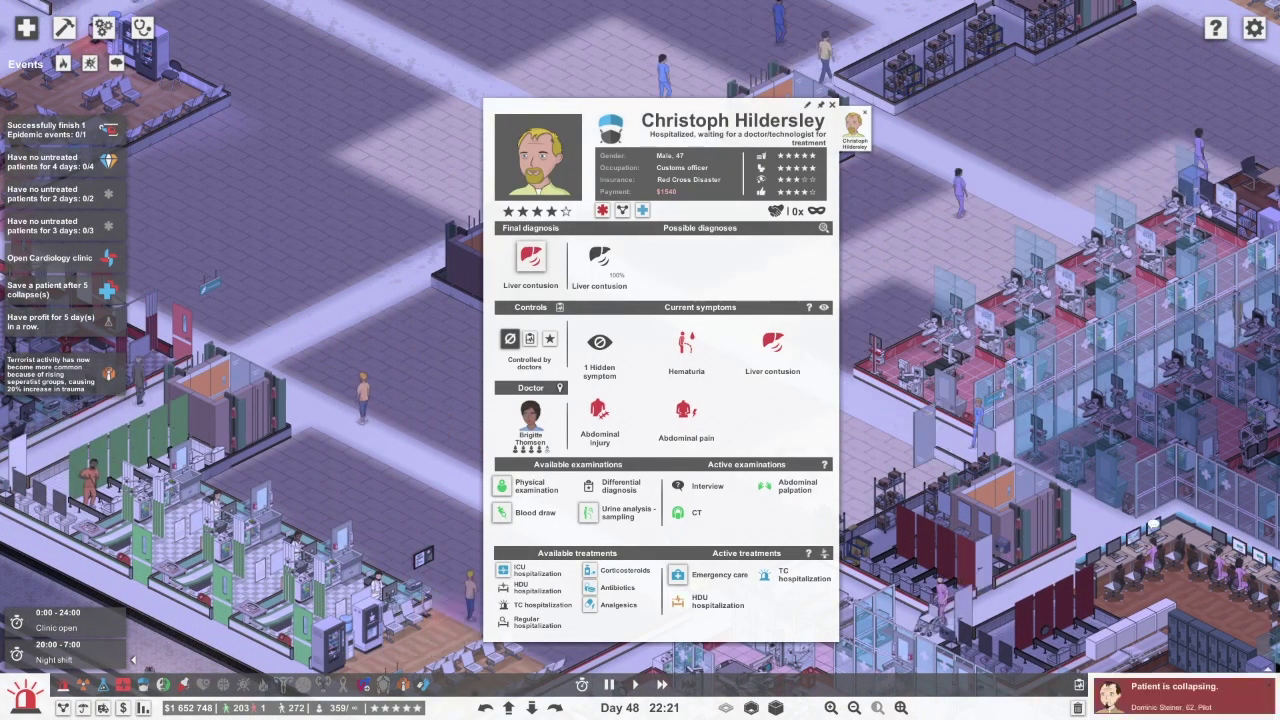
key("Escape")
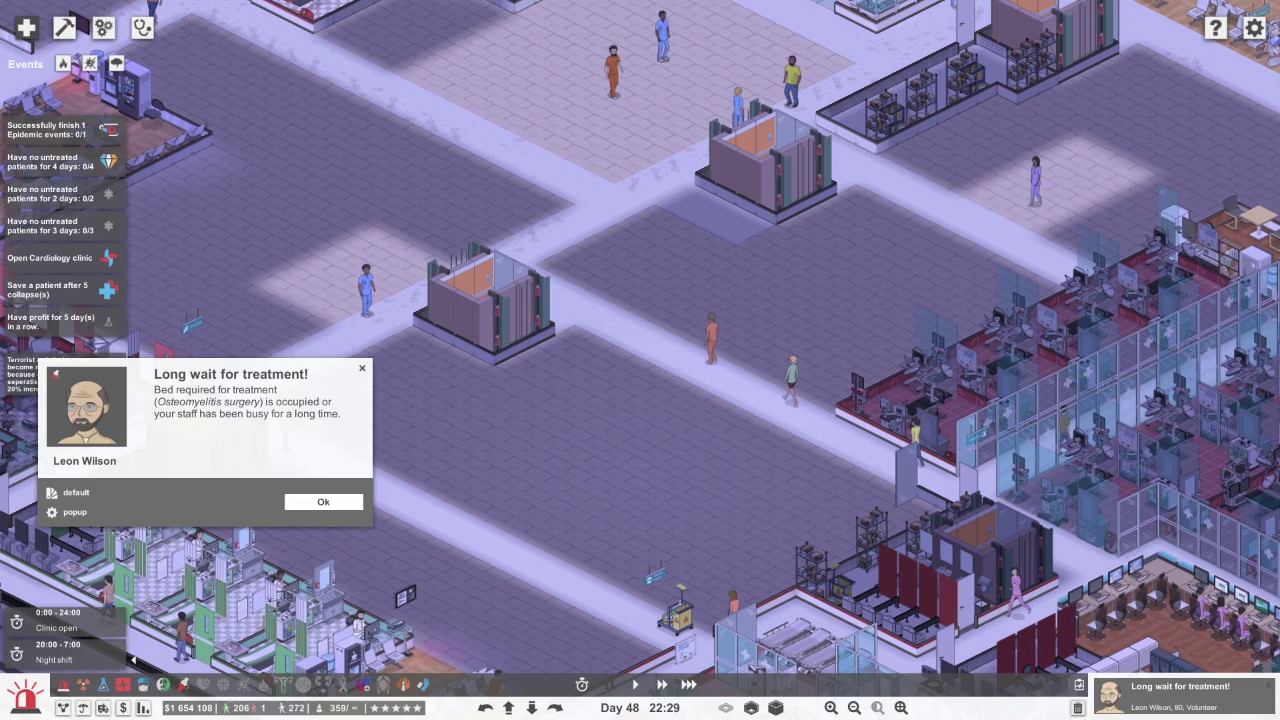
left_click(86, 405)
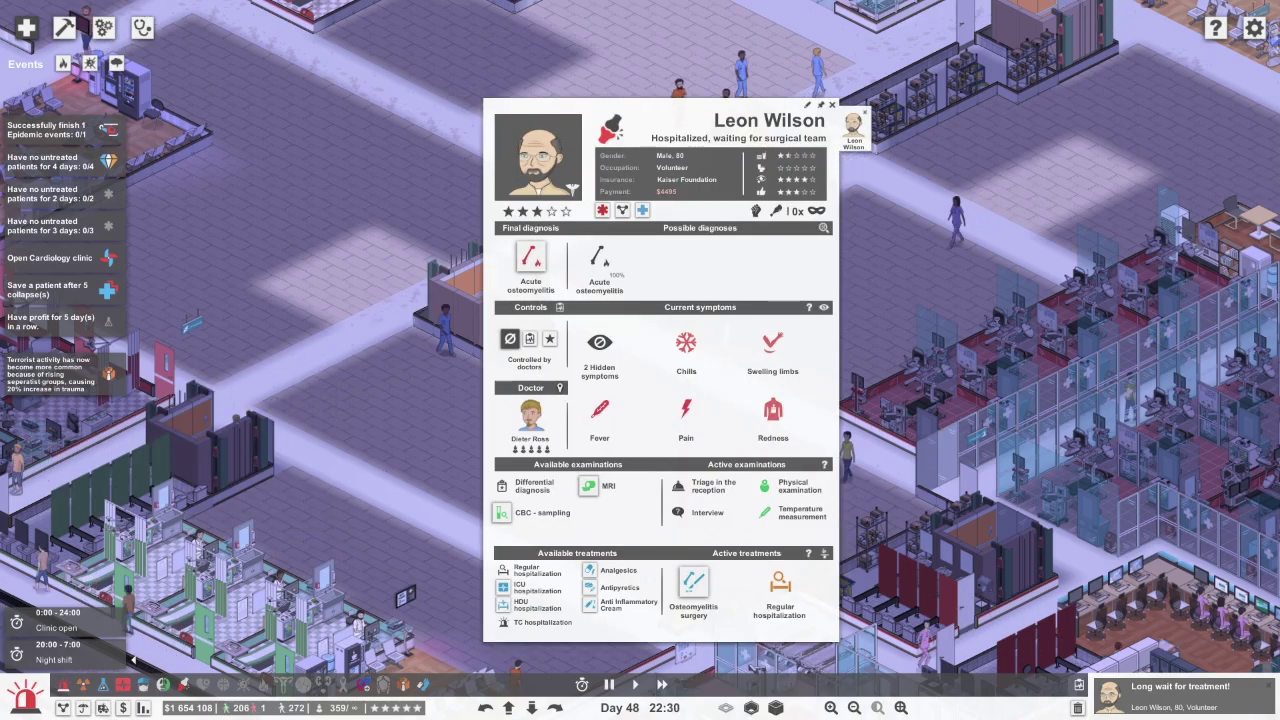
key("Escape")
left_click(86, 405)
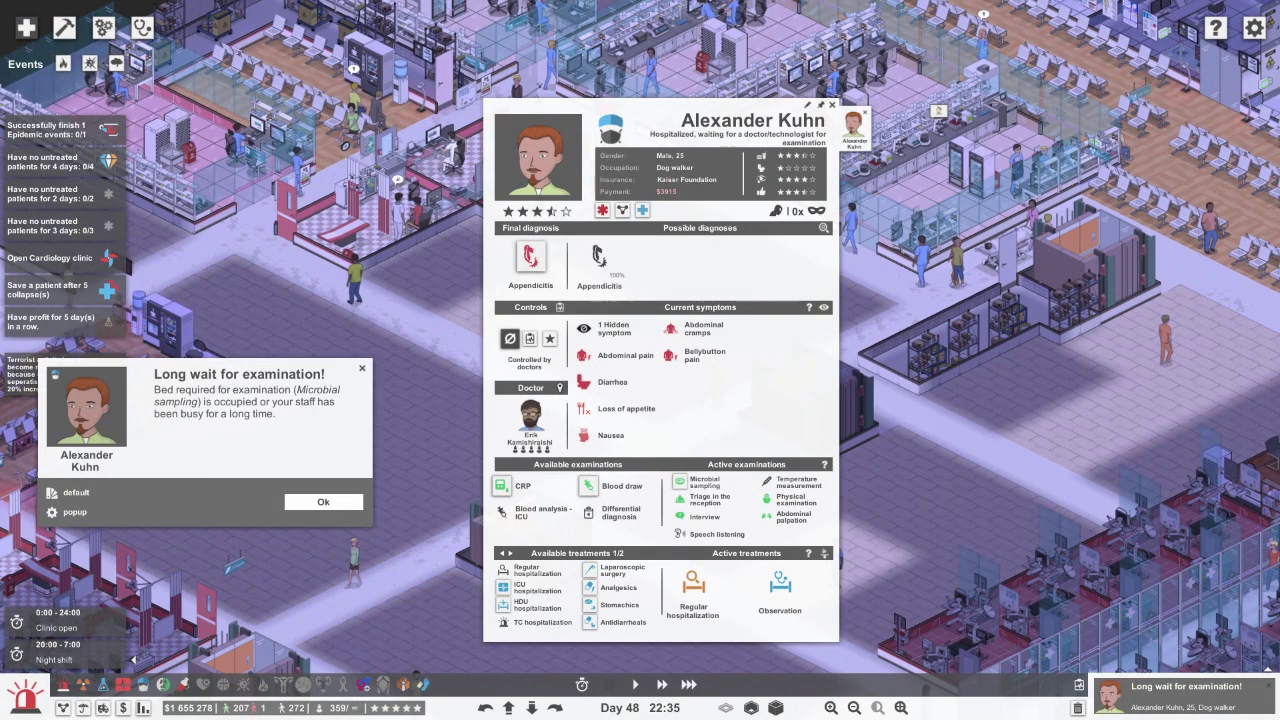
key("Return")
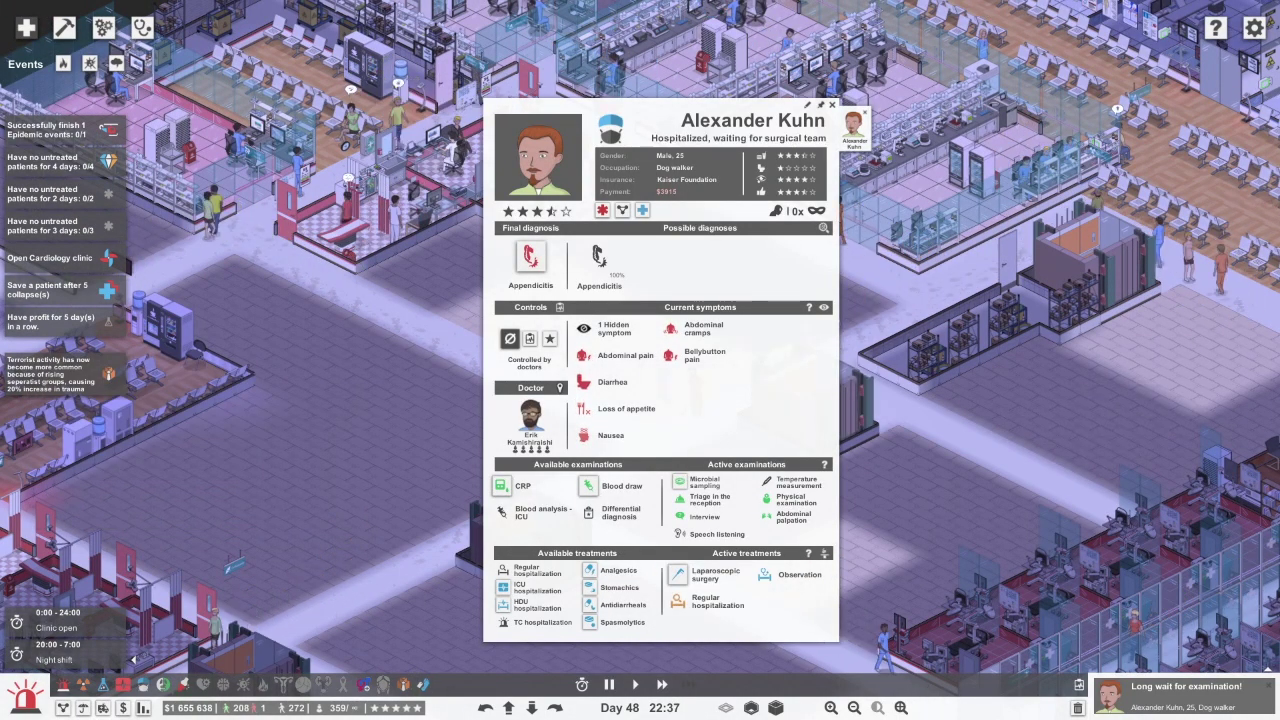
key("Escape")
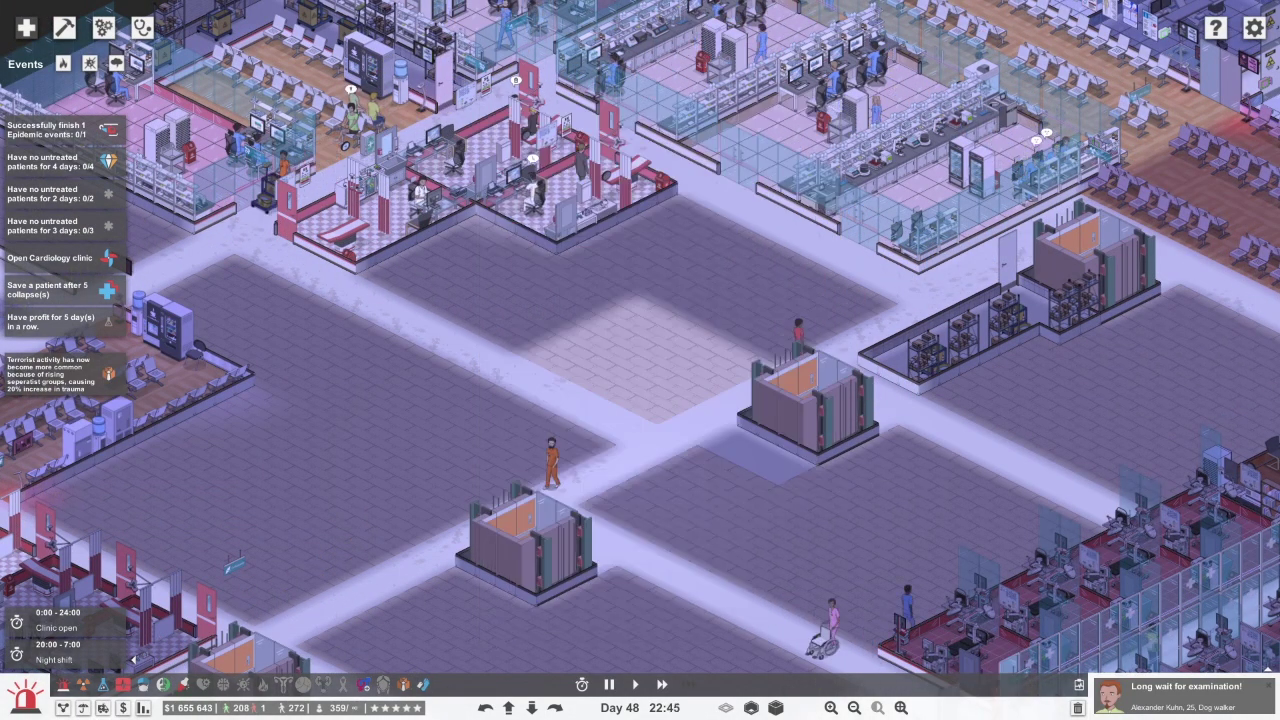
Pan across the hospital and bring up the department overview
key("Up")
key("Left")
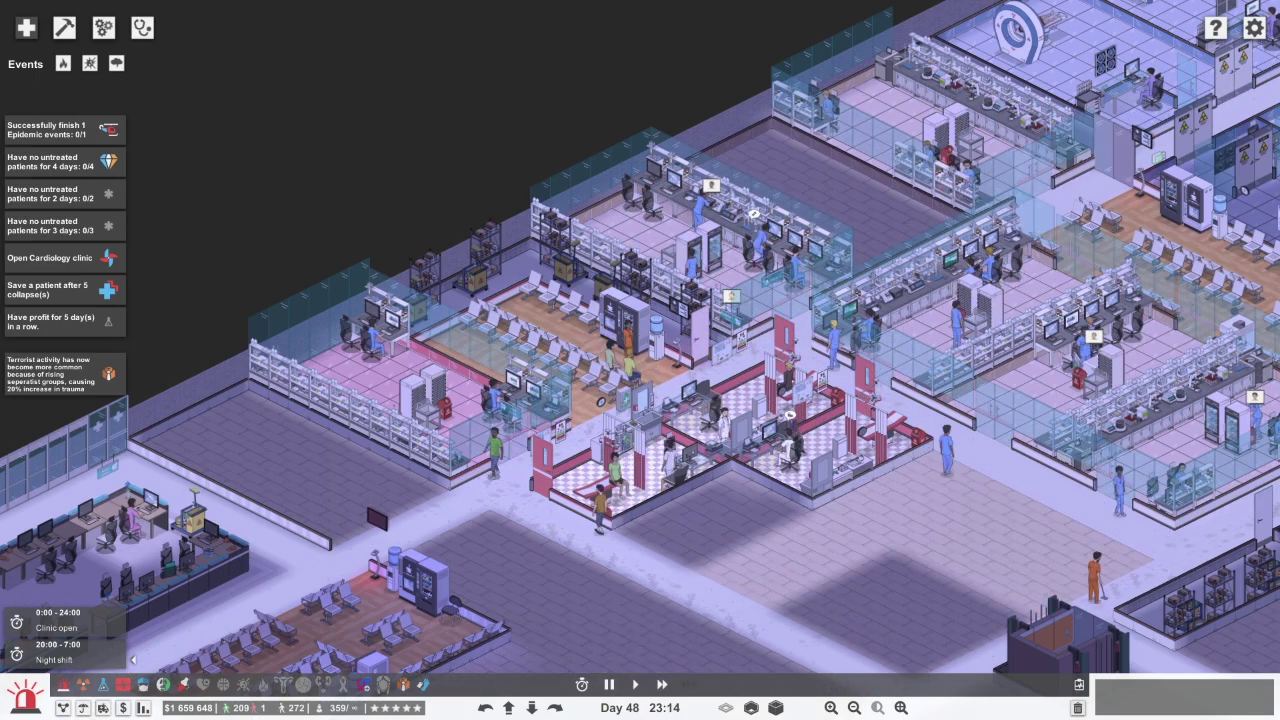
key("h")
Show the Sexual Health department's rooms and staffing in the overview
left_click(383, 684)
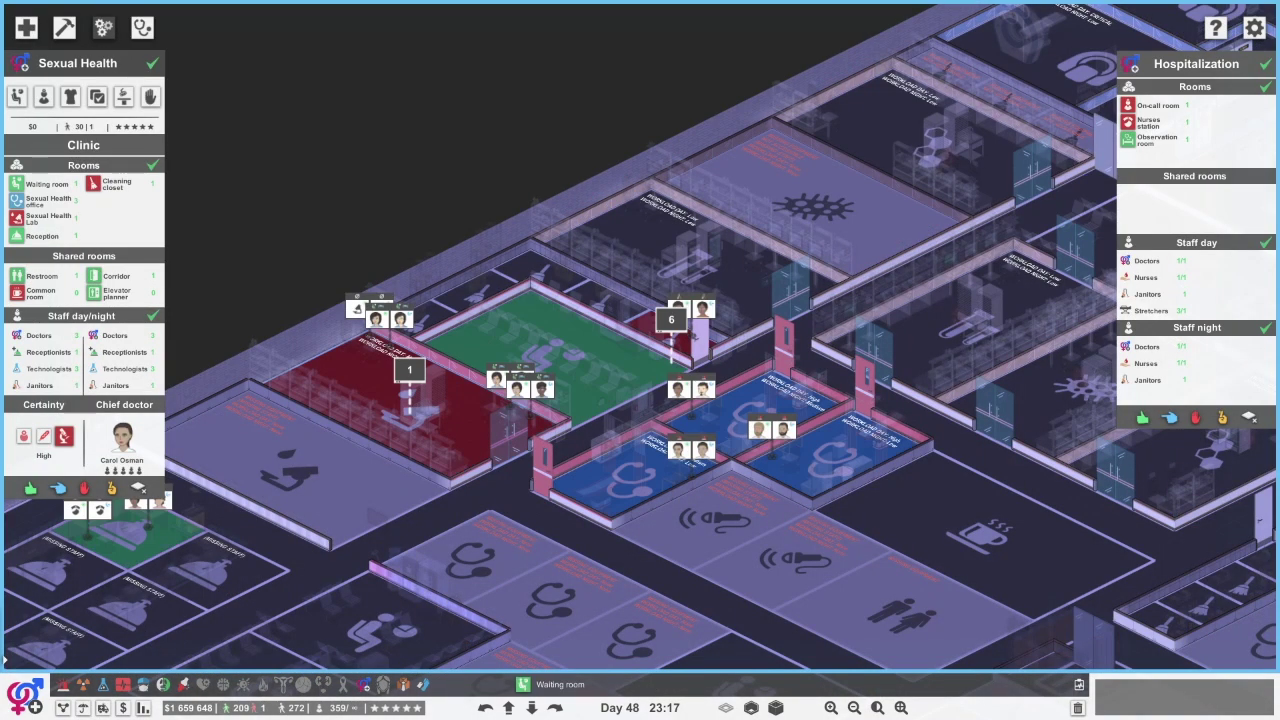
scroll(640, 360, "up", 1)
scroll(640, 360, "up", 1)
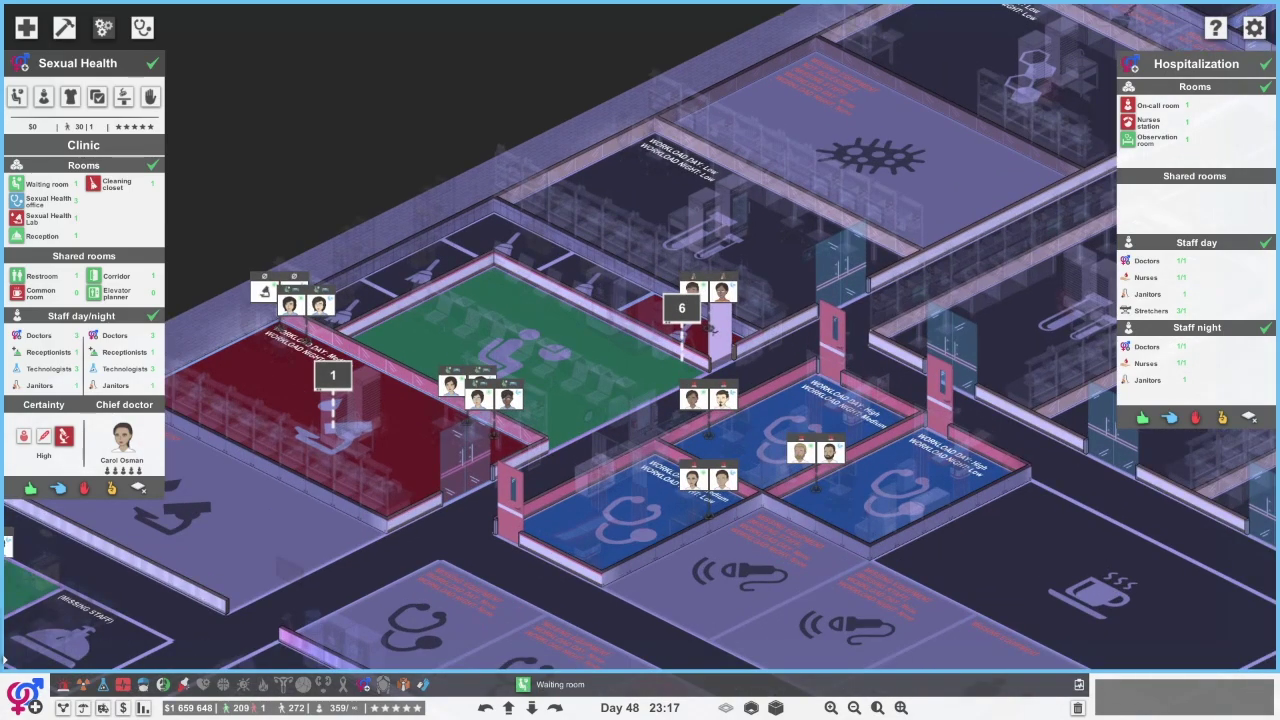
scroll(640, 360, "up", 1)
scroll(640, 360, "up", 2)
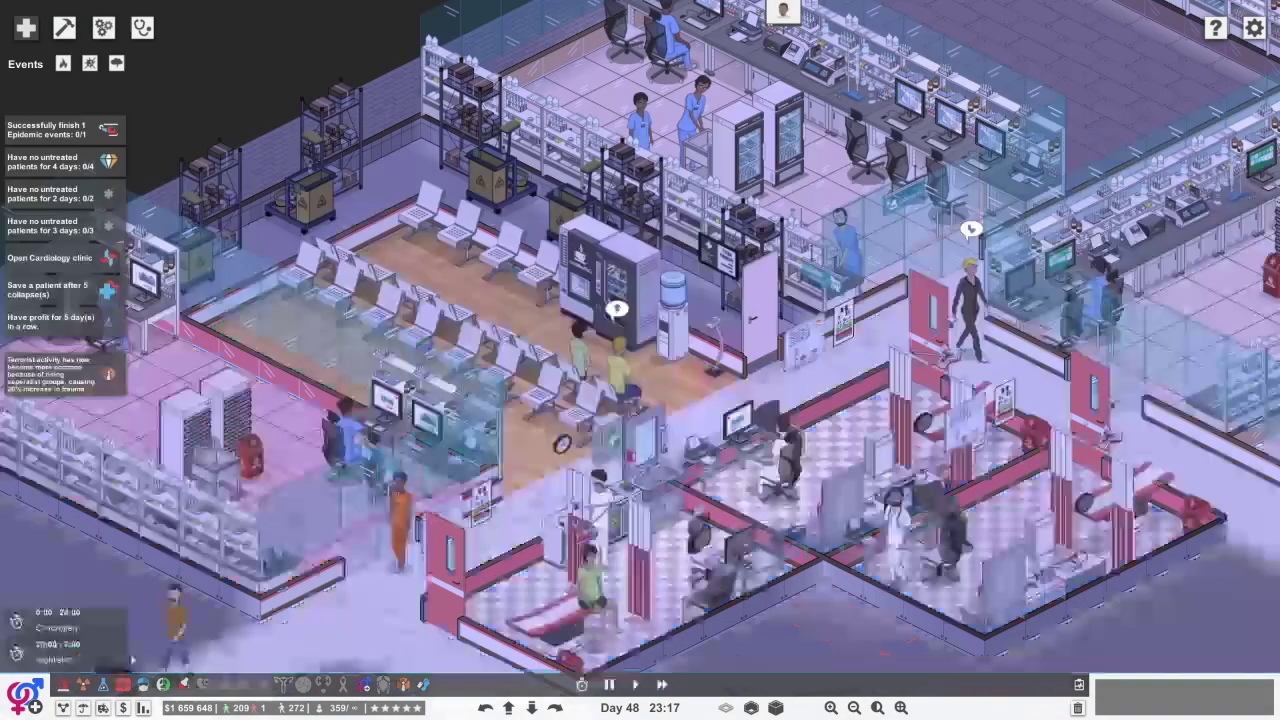
scroll(640, 360, "down", 1)
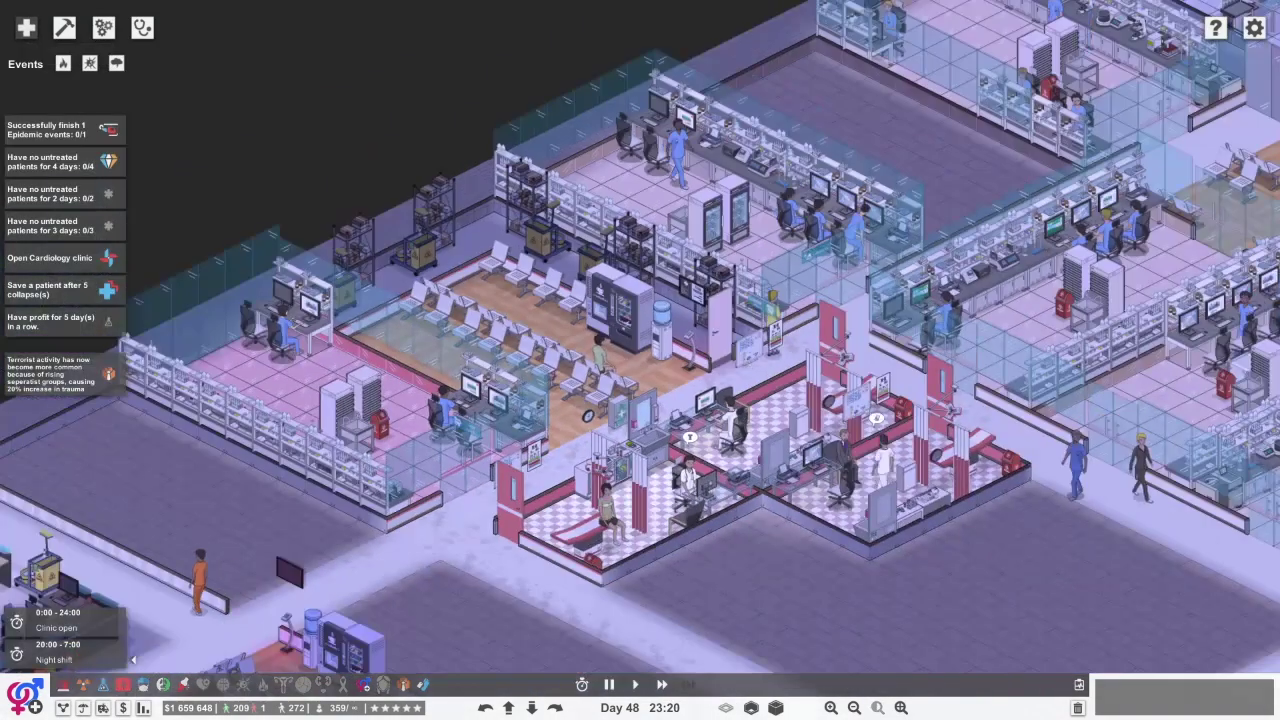
scroll(640, 360, "down", 1)
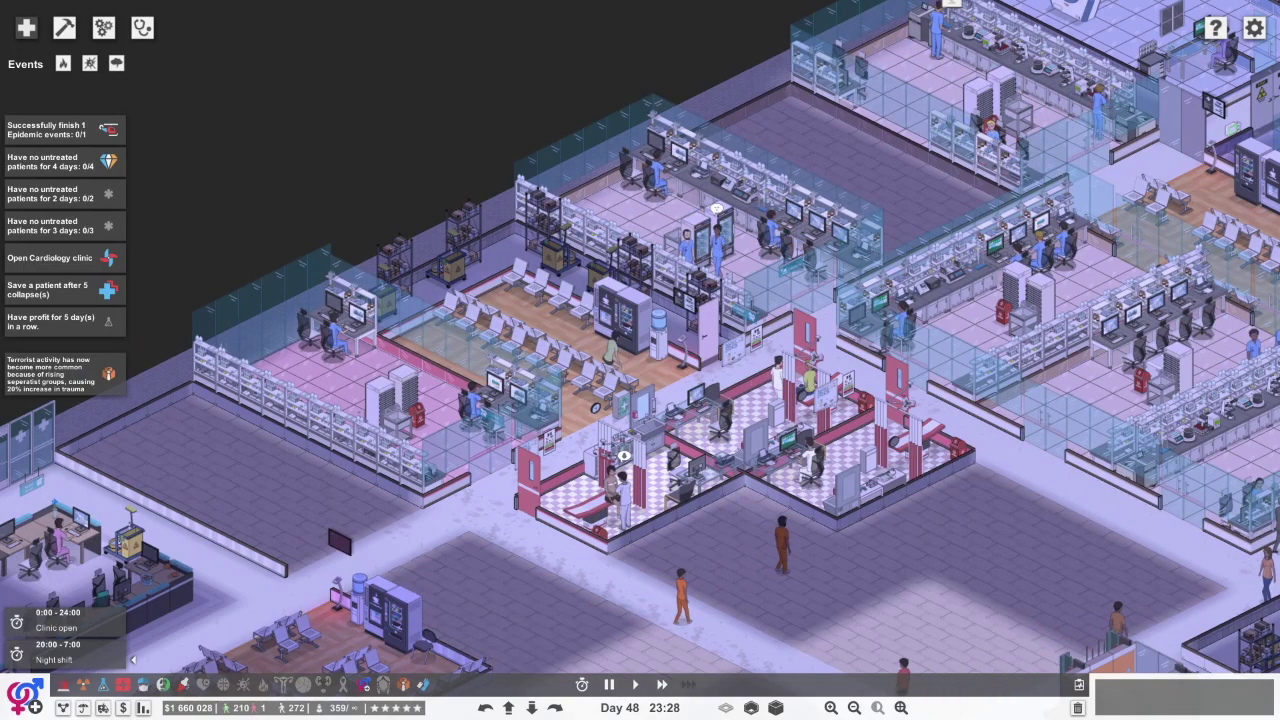
scroll(640, 360, "up", 2)
scroll(640, 360, "down", 1)
scroll(640, 360, "up", 1)
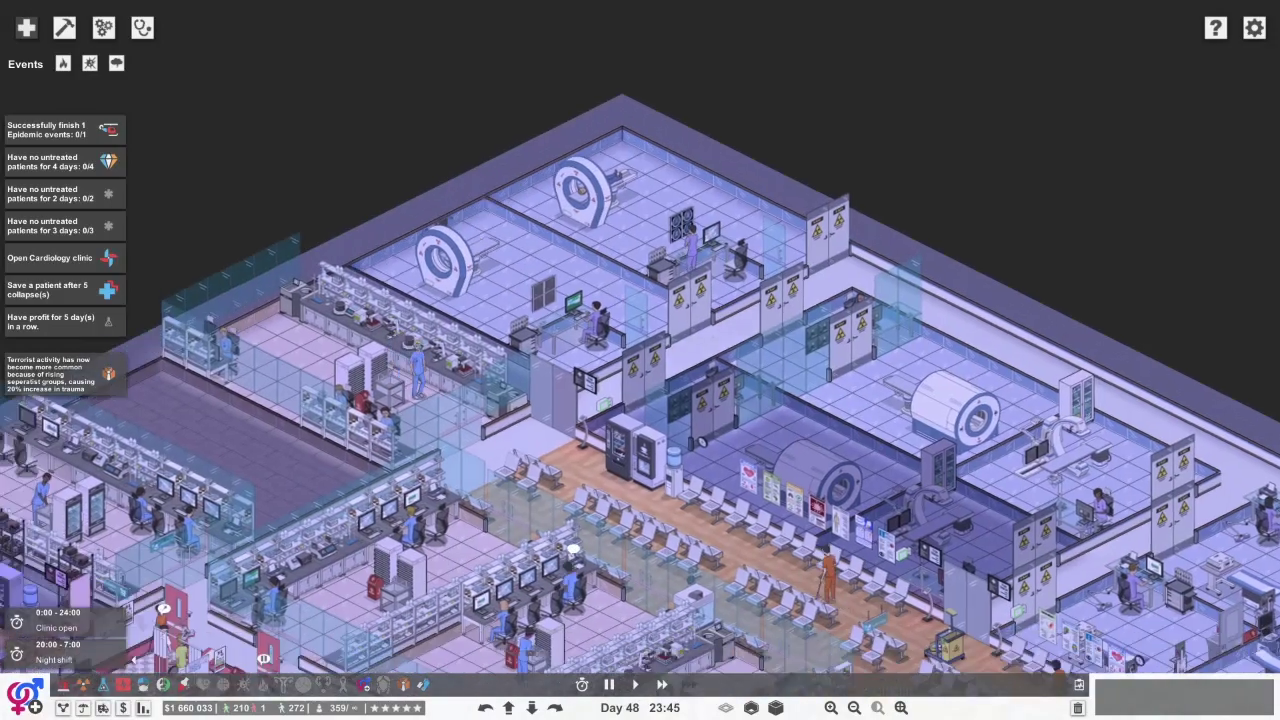
scroll(640, 360, "up", 2)
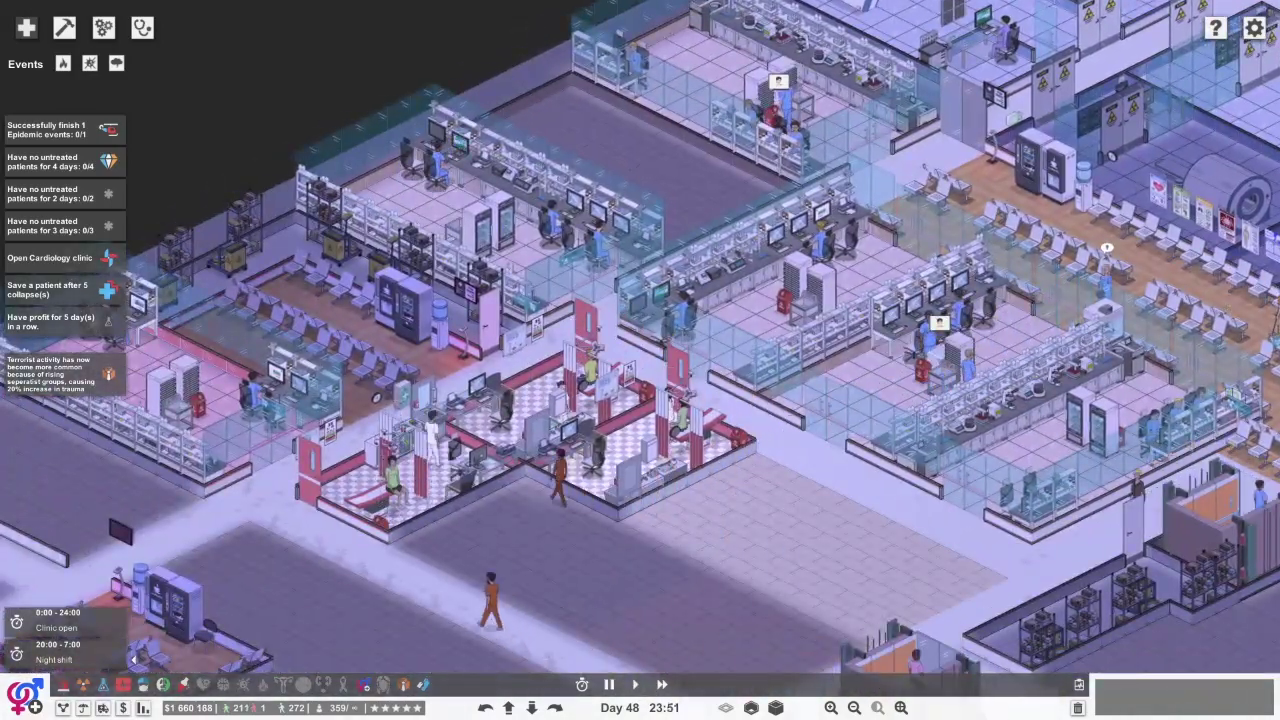
Dismiss the long-wait notice and pan over to the pink ward
key("s")
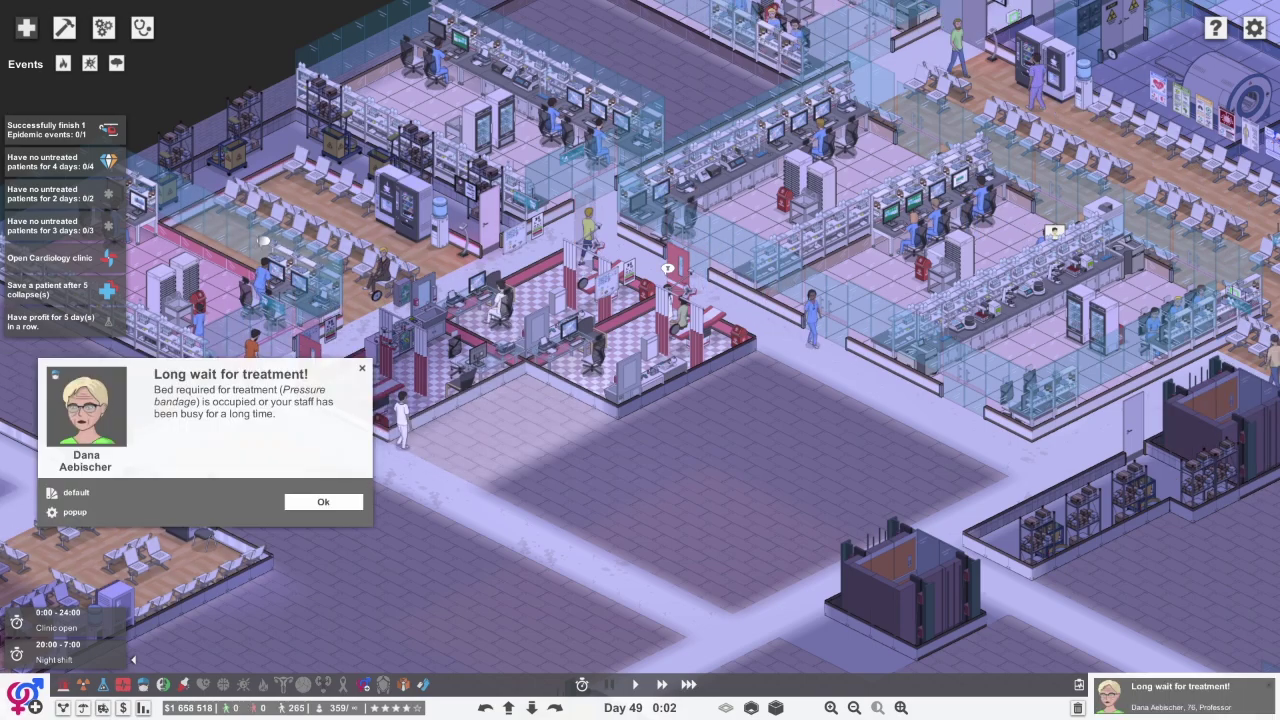
key("Return")
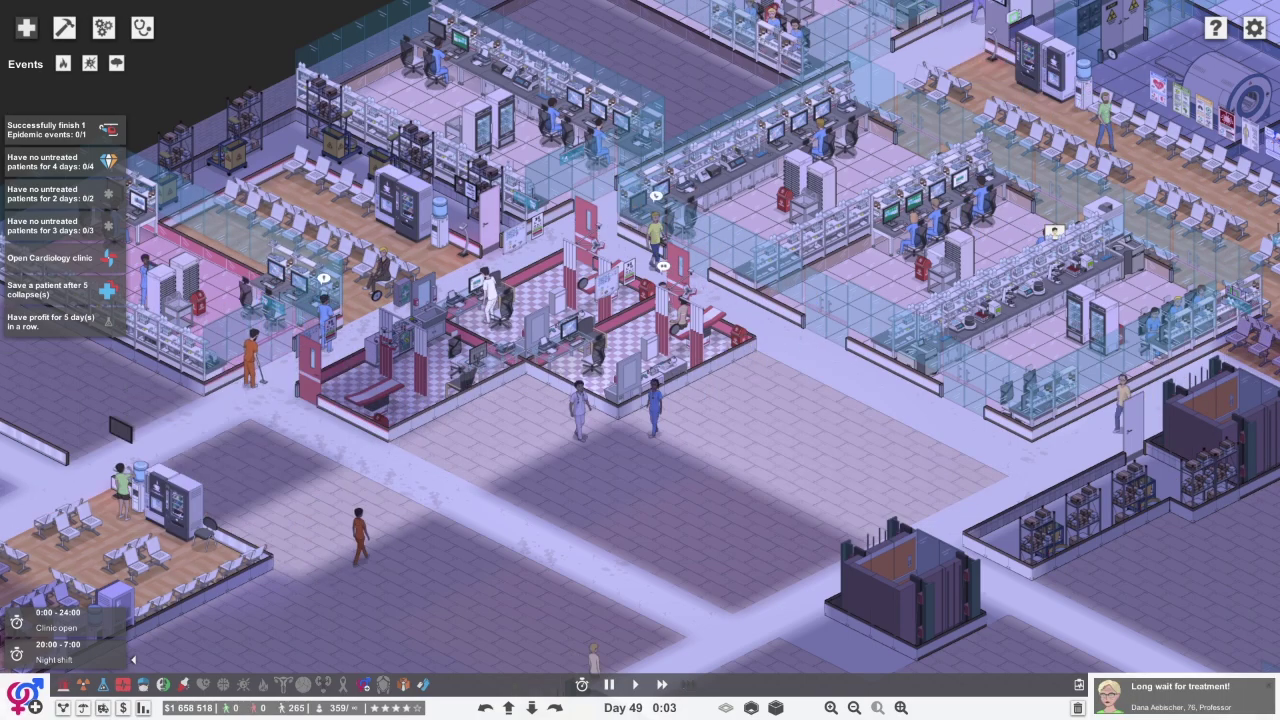
key("Down")
key("Down")
key("Down")
key("Down")
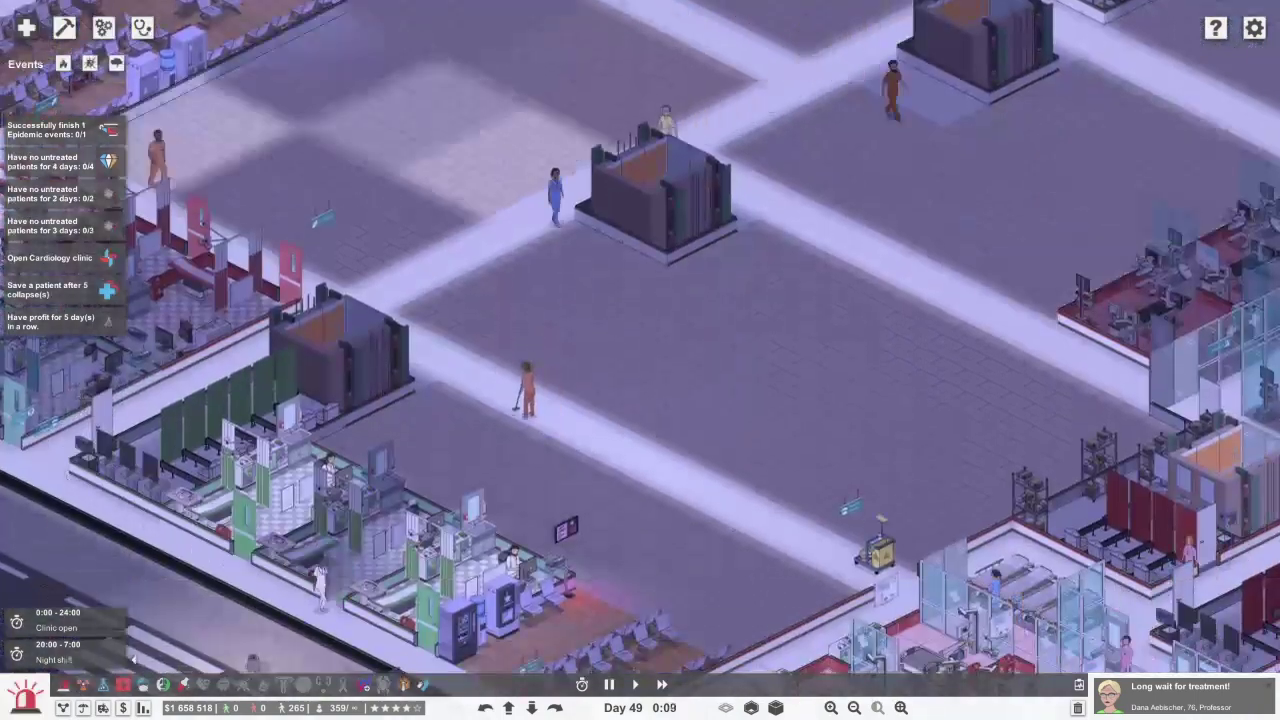
key("Down")
key("Right")
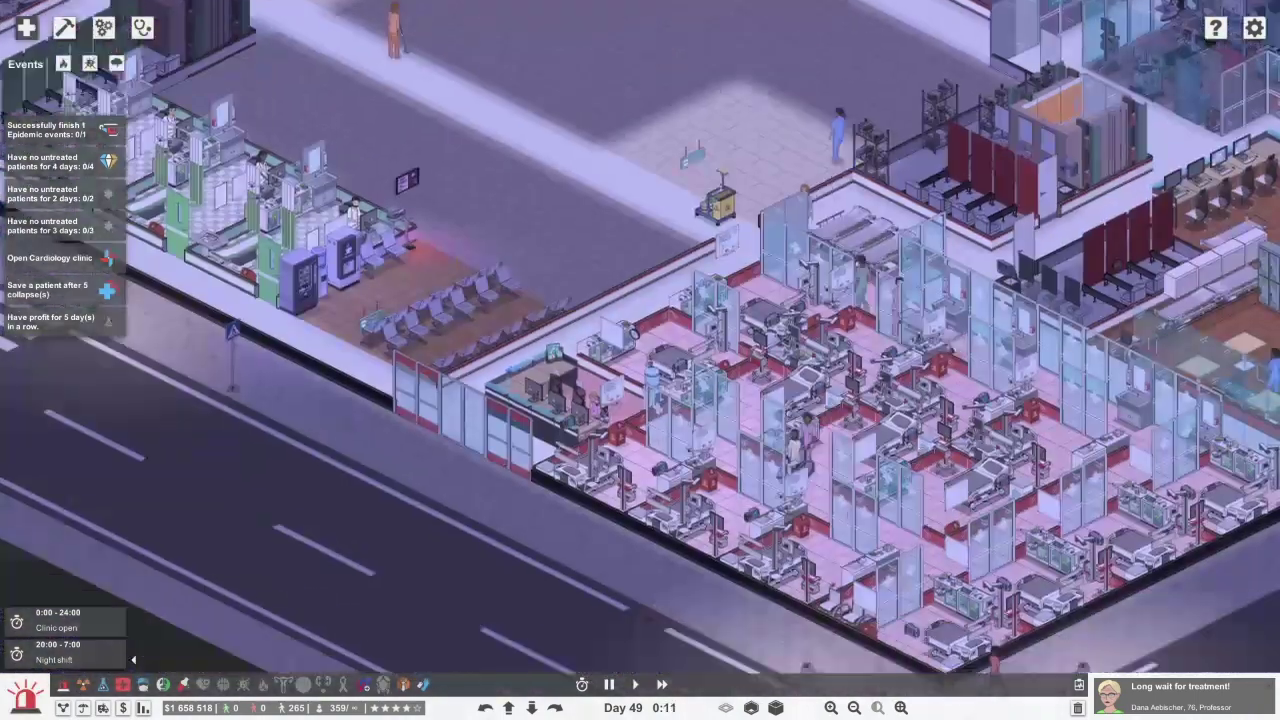
key("Down")
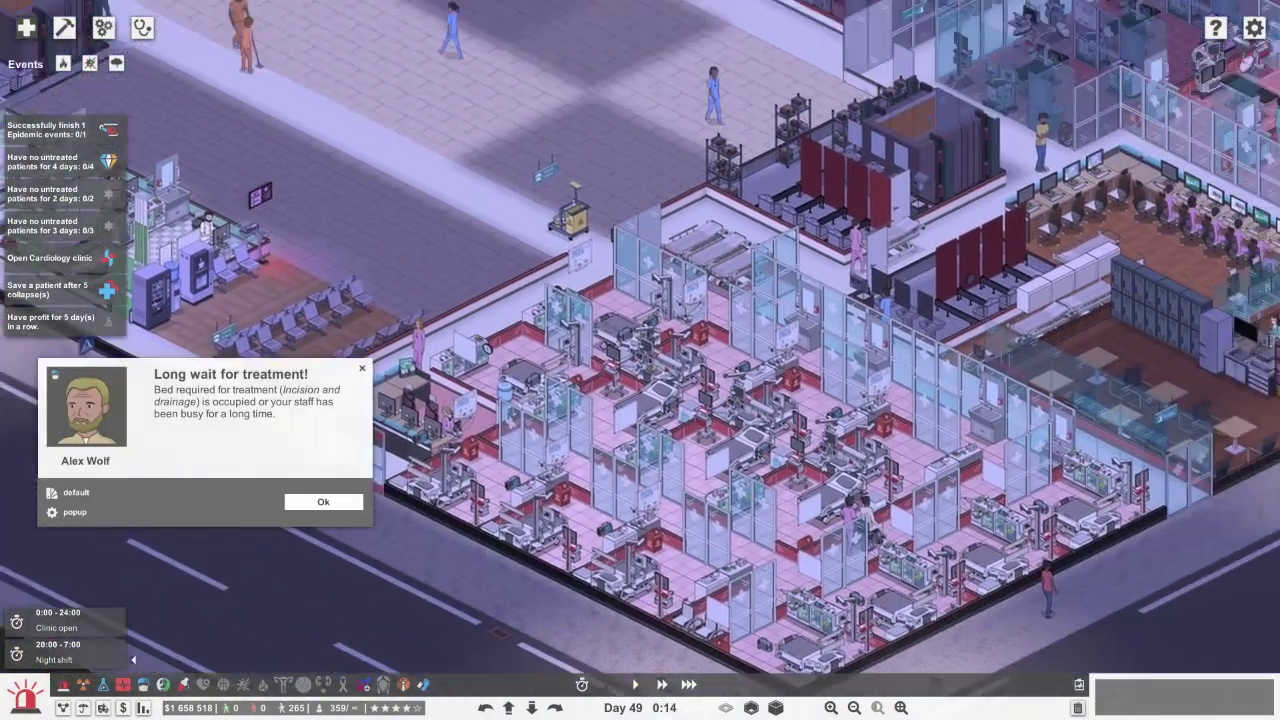
Check the patient awaiting incision and drainage, then pan to the plaza with booths
left_click(86, 406)
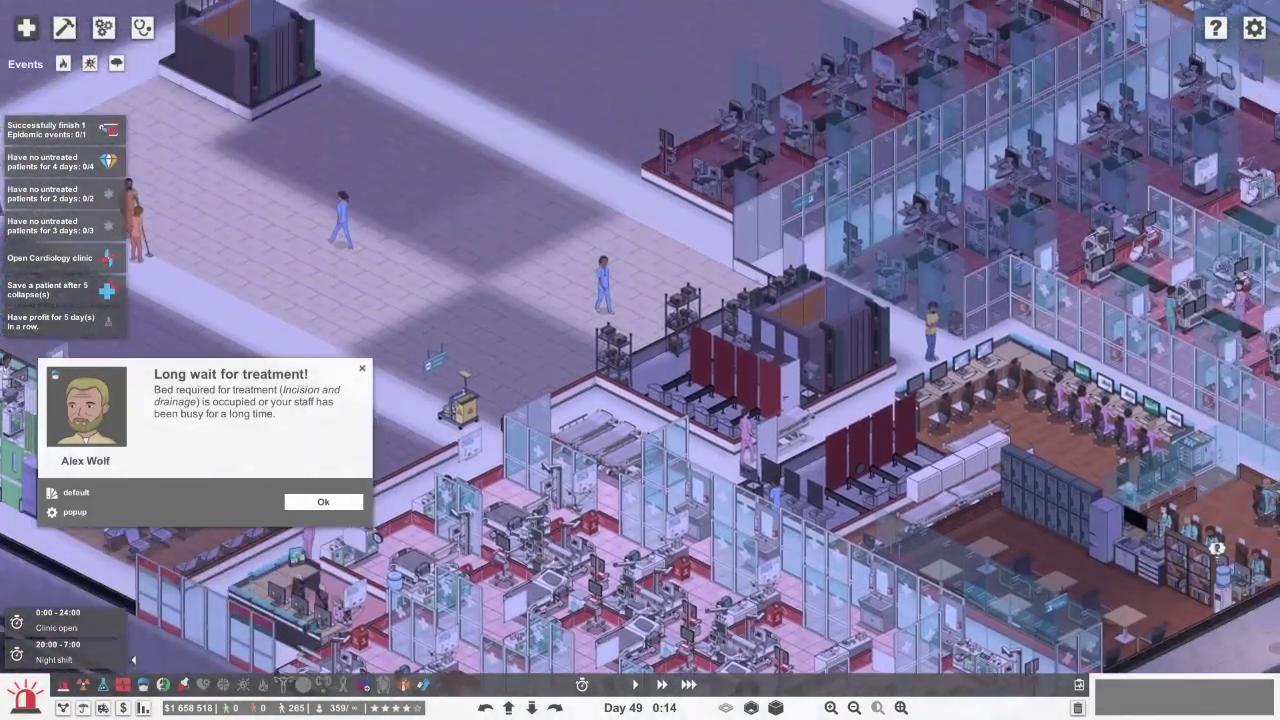
key("Return")
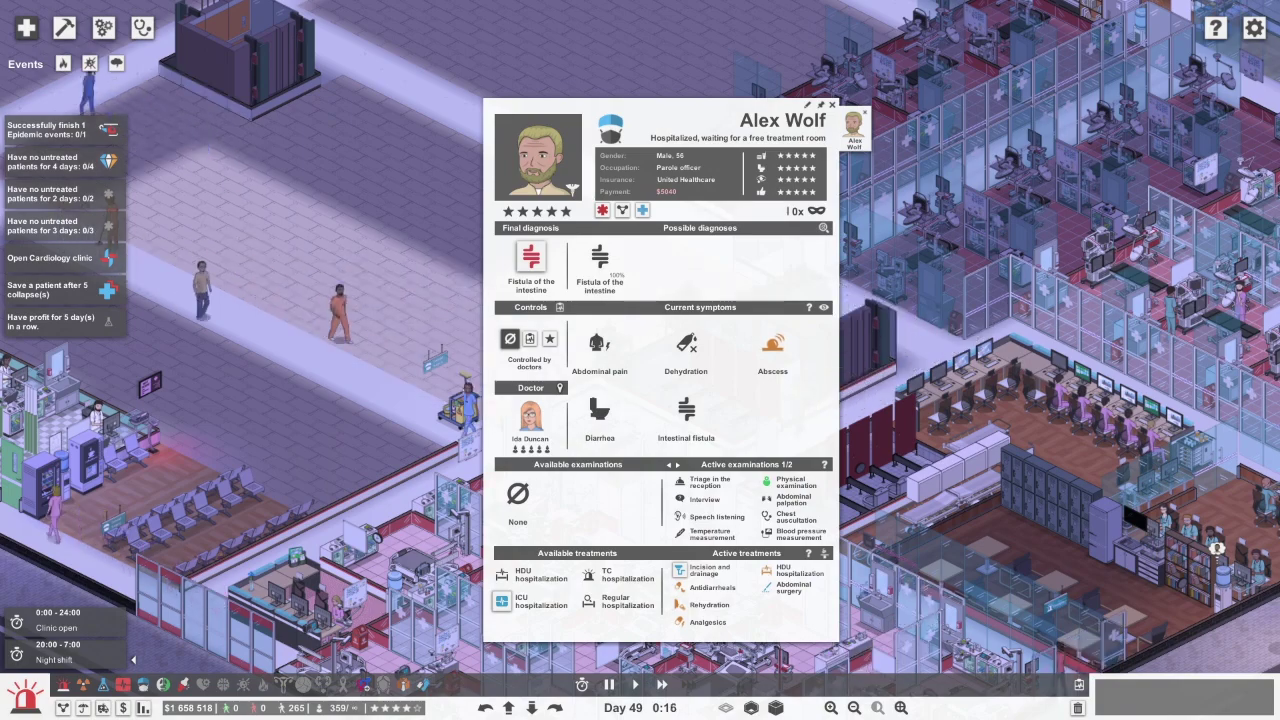
key("Escape")
key("Down")
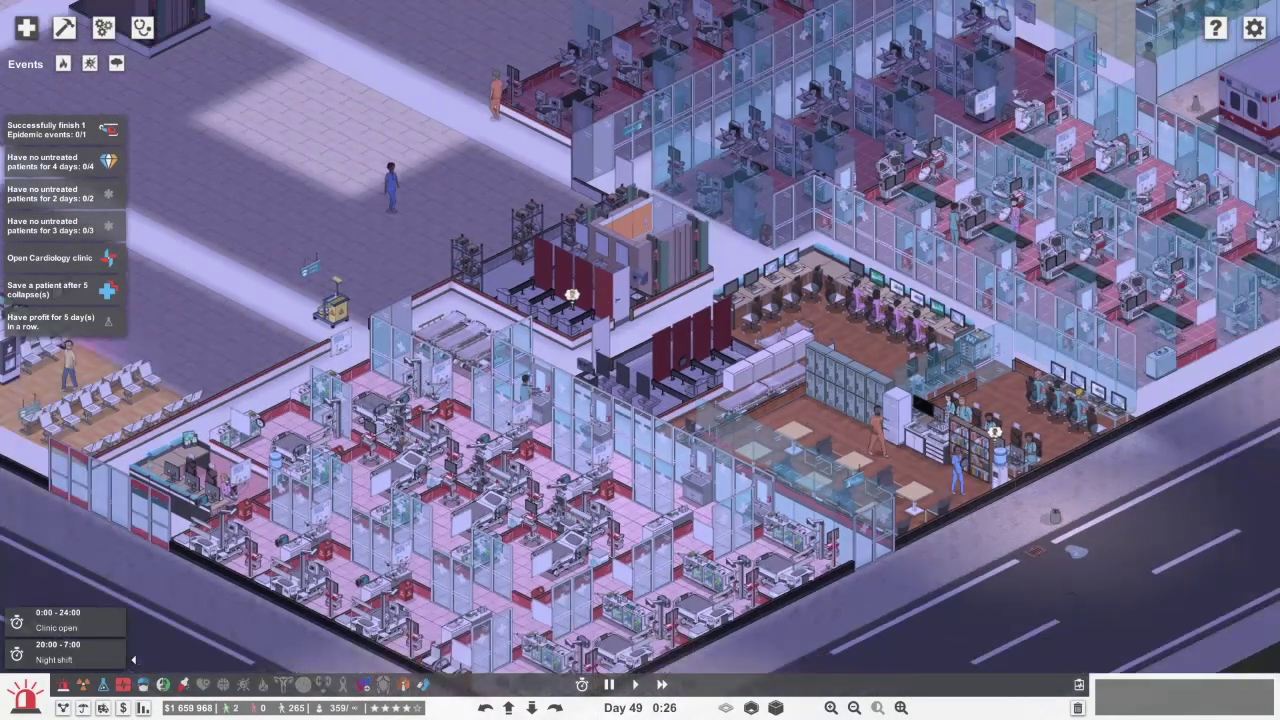
key("Left")
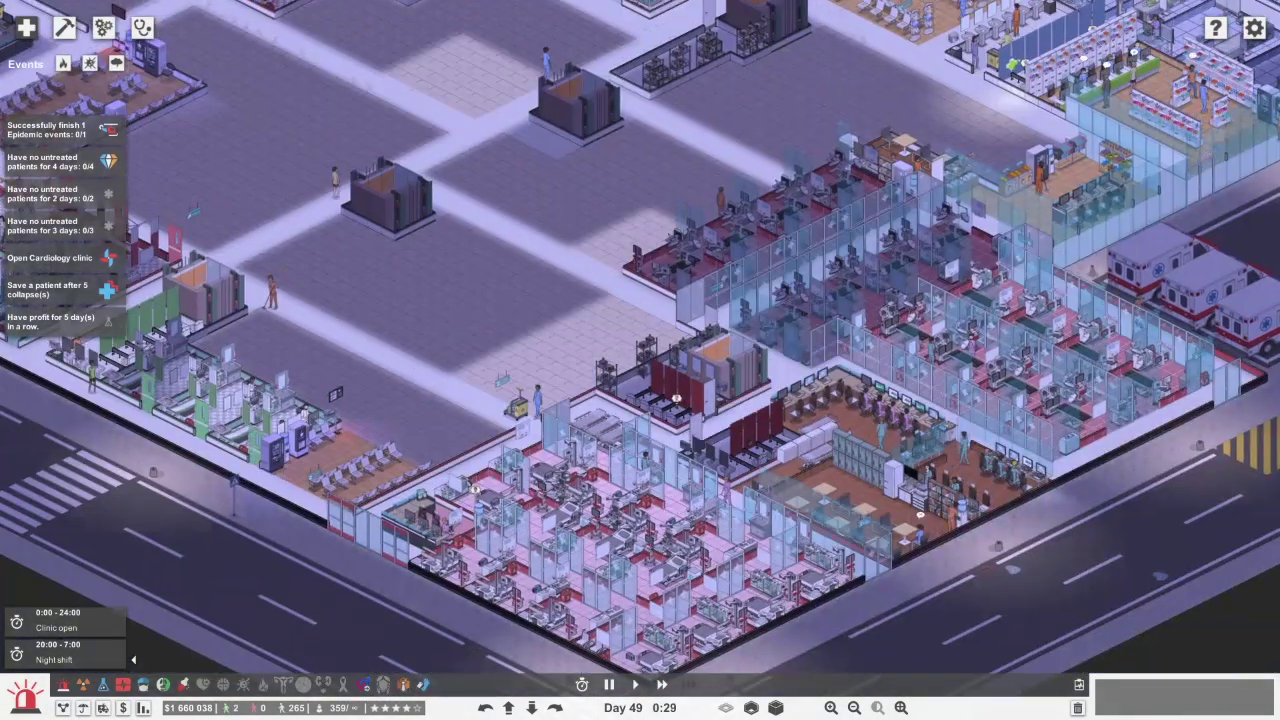
key("Up")
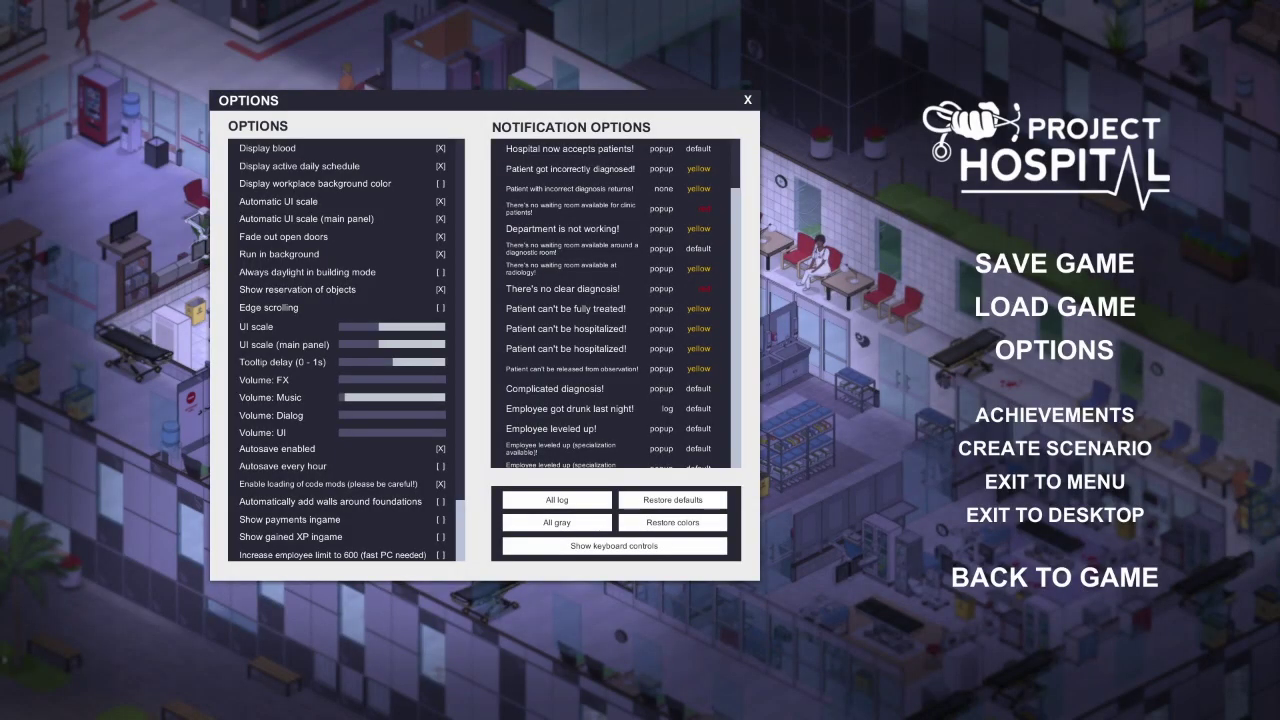
Overwrite Save.zip with the current hospital from the pause menu's Save Game list
left_click(1054, 263)
left_click(175, 201)
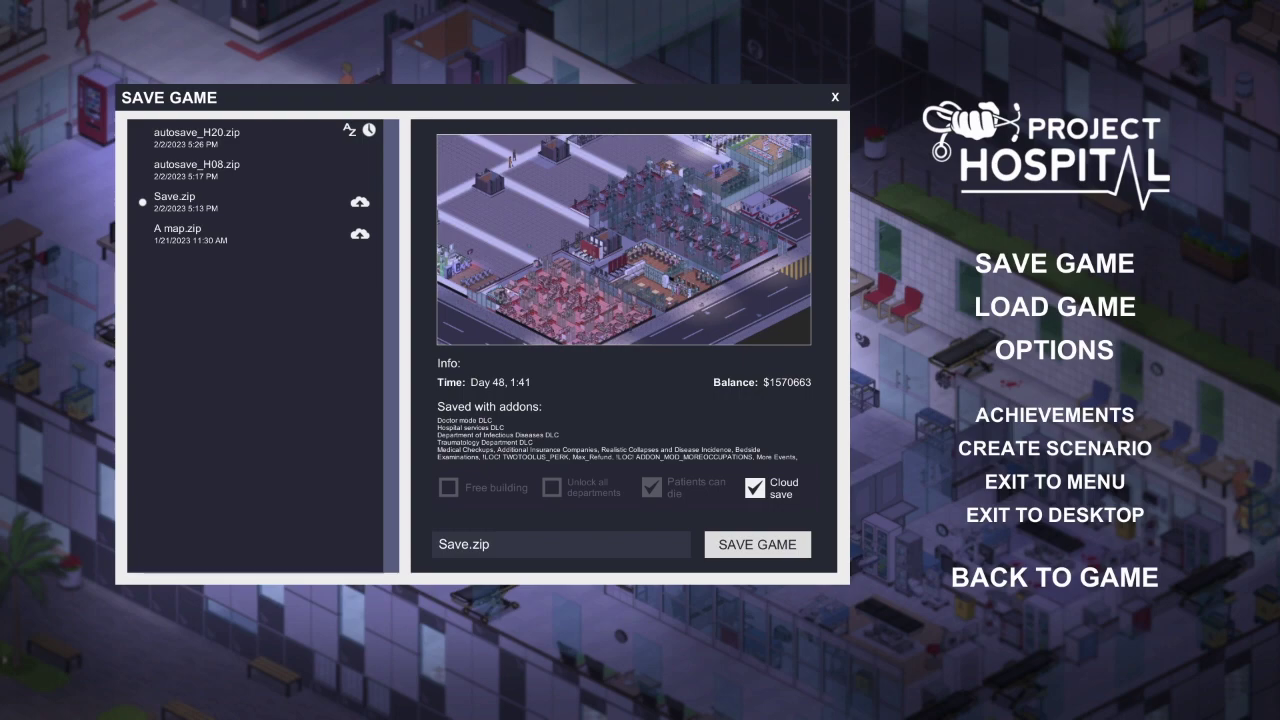
key("Escape")
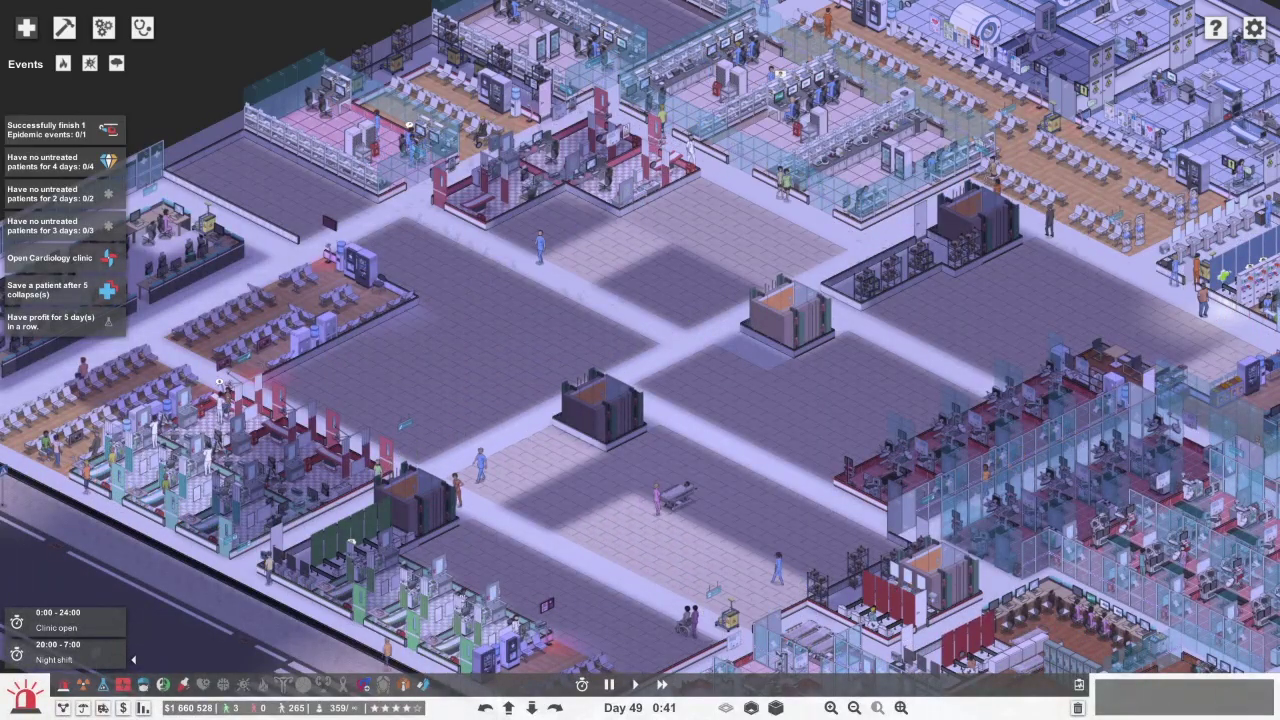